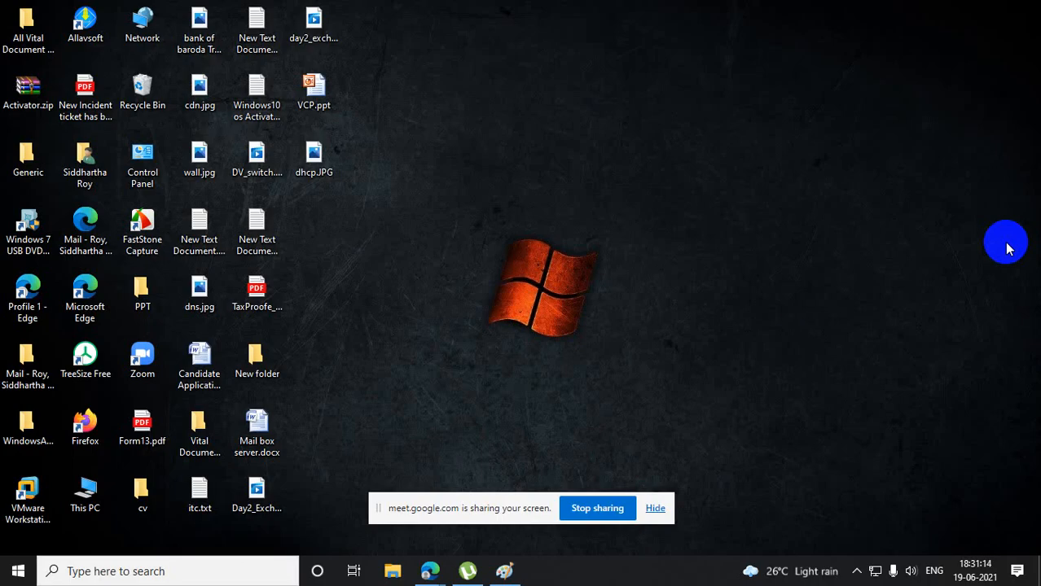
# Admit the waiting participant into the Meet call, then bring the blank Paint window forward.
pyautogui.moveTo(430, 570)
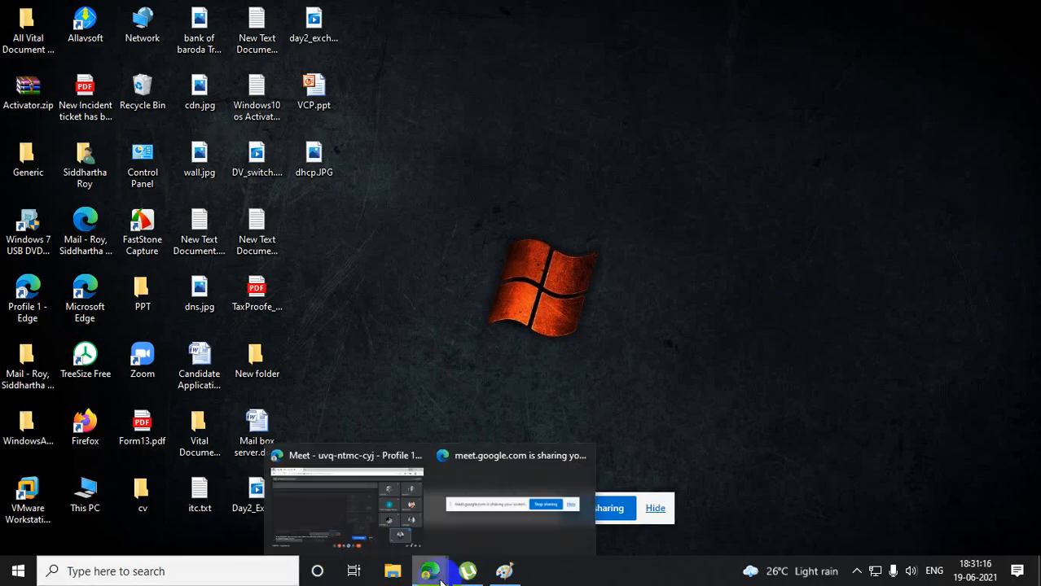
pyautogui.click(344, 514)
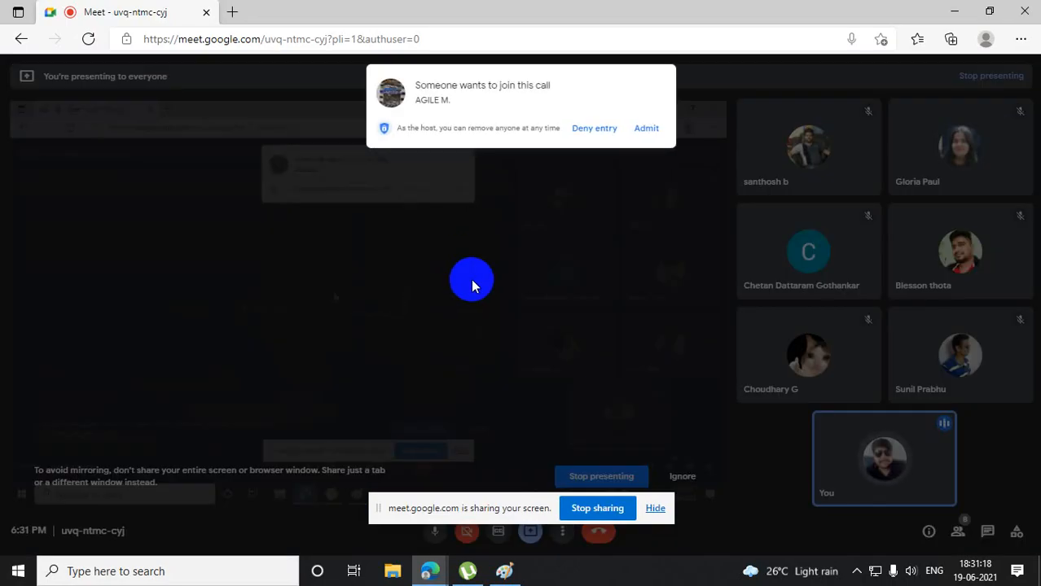
pyautogui.click(649, 129)
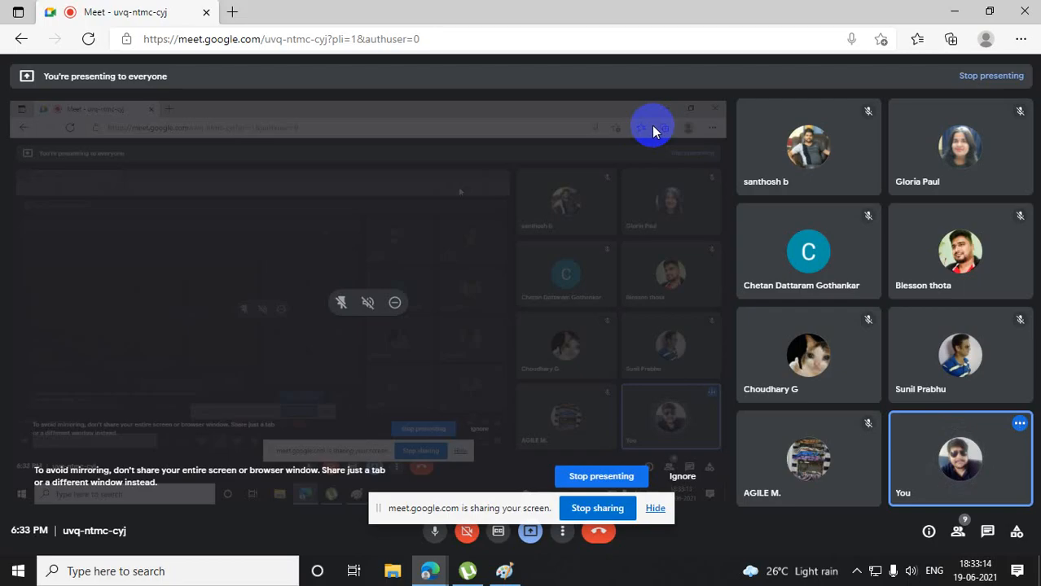
pyautogui.click(505, 570)
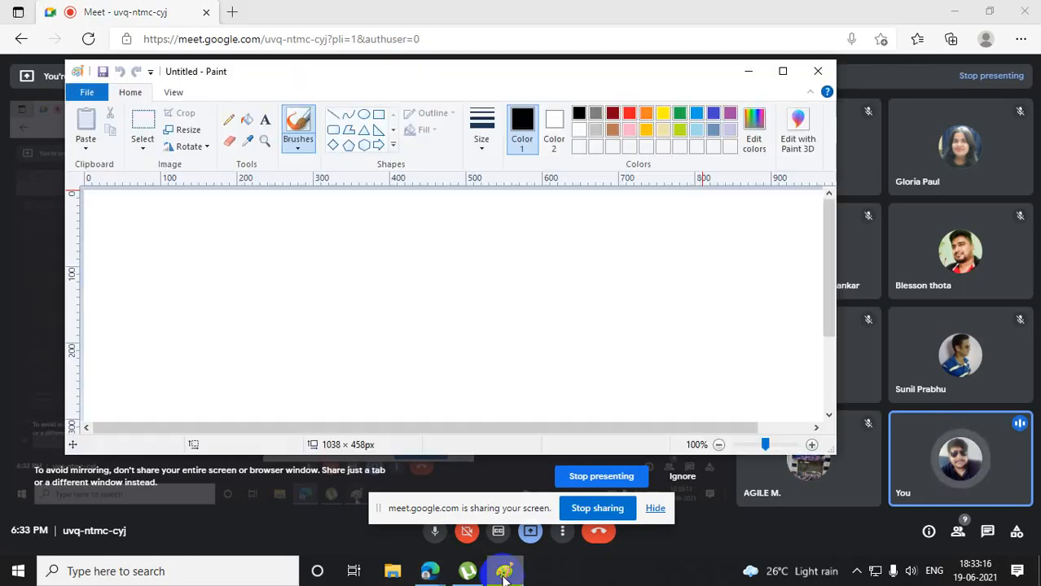
# Maximize Paint, dismiss the presenting notification, and enlarge the canvas to fill the window.
pyautogui.click(783, 71)
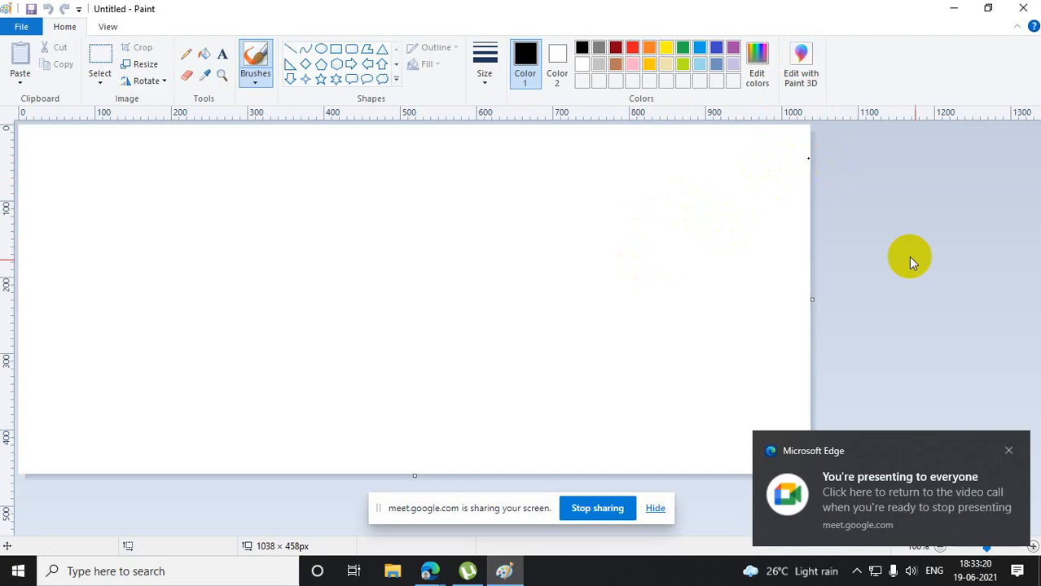
pyautogui.click(1008, 451)
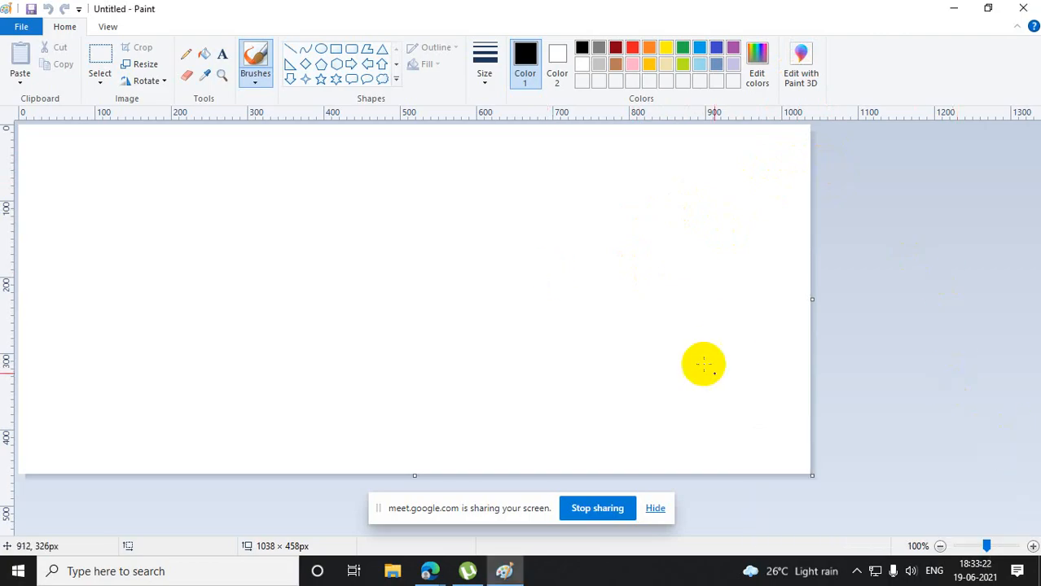
pyautogui.moveTo(811, 476); pyautogui.dragTo(1029, 531)
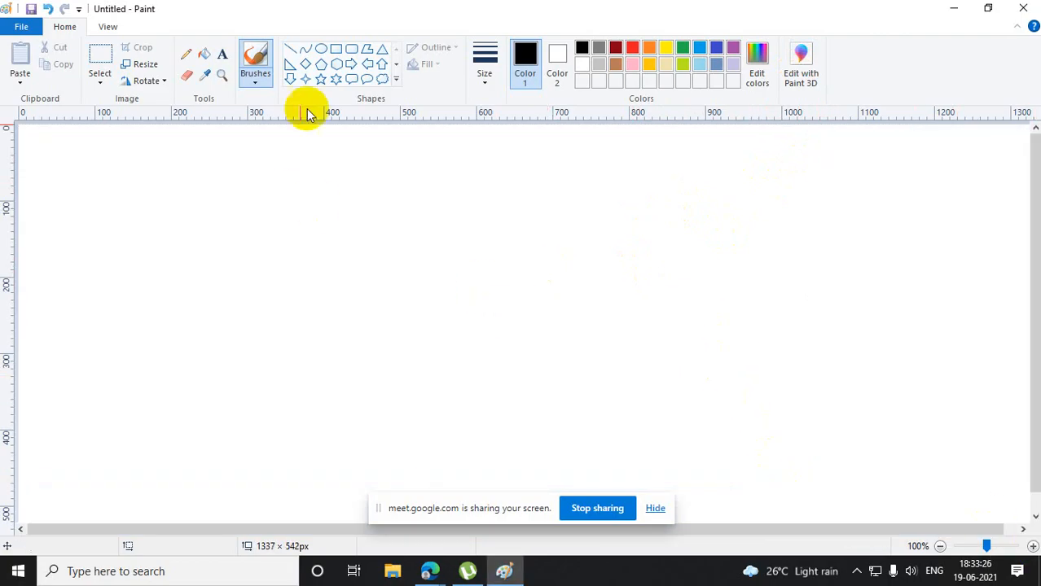
# Draw a tall rectangle near the top left of the canvas.
pyautogui.click(340, 48)
pyautogui.moveTo(187, 145); pyautogui.dragTo(225, 245)
pyautogui.click(416, 407)
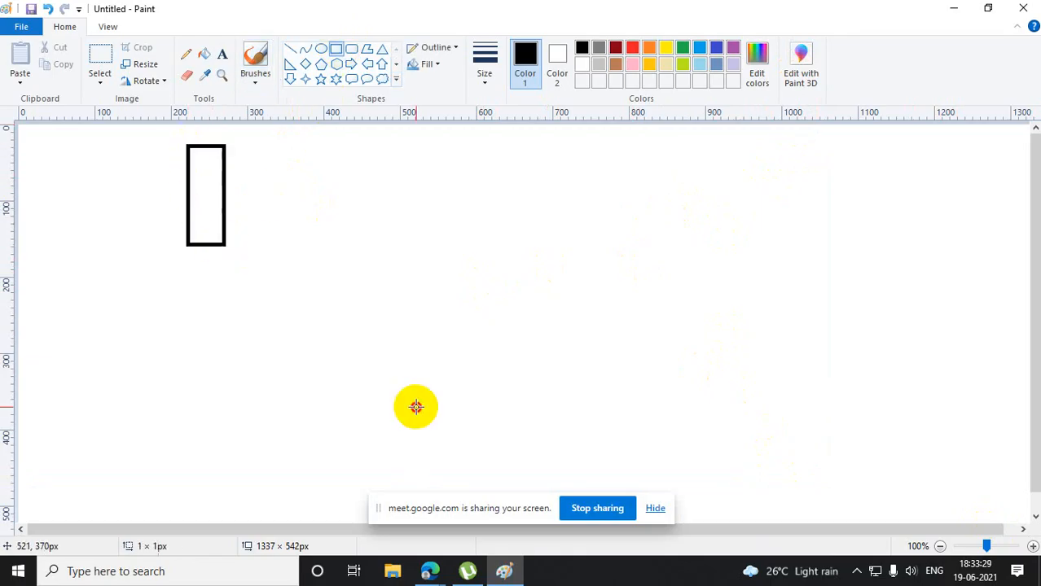
# Draw a row of six diamonds across the lower part of the canvas.
pyautogui.click(305, 64)
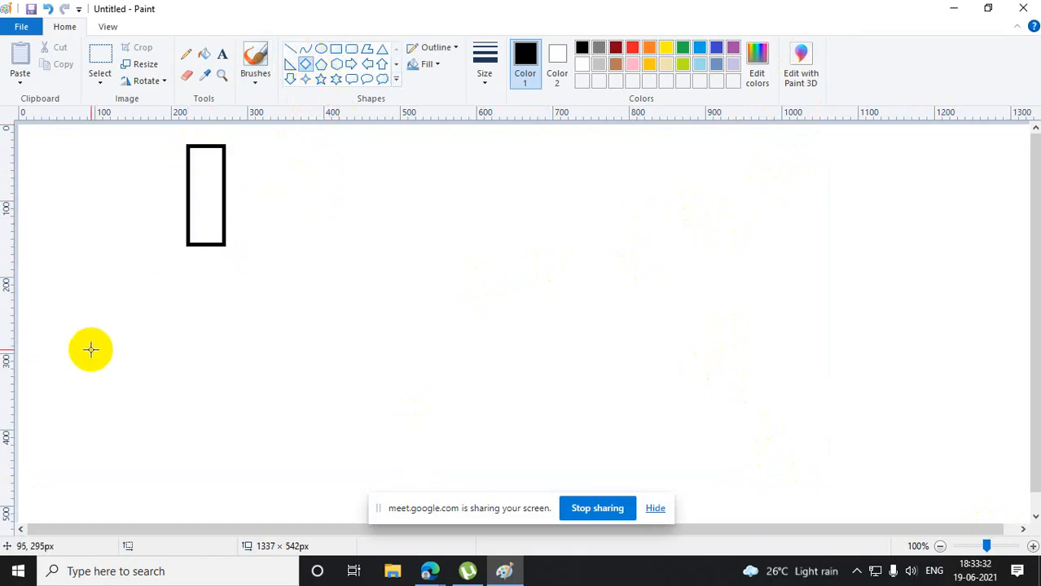
pyautogui.moveTo(90, 348); pyautogui.dragTo(130, 389)
pyautogui.moveTo(220, 348); pyautogui.dragTo(260, 386)
pyautogui.moveTo(349, 350); pyautogui.dragTo(384, 383)
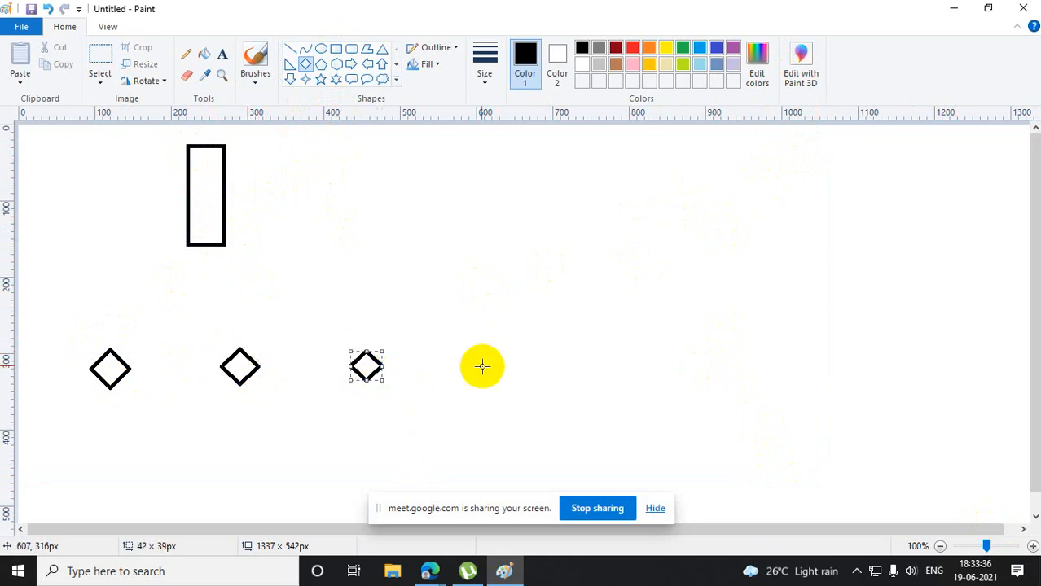
pyautogui.moveTo(467, 339); pyautogui.dragTo(502, 371)
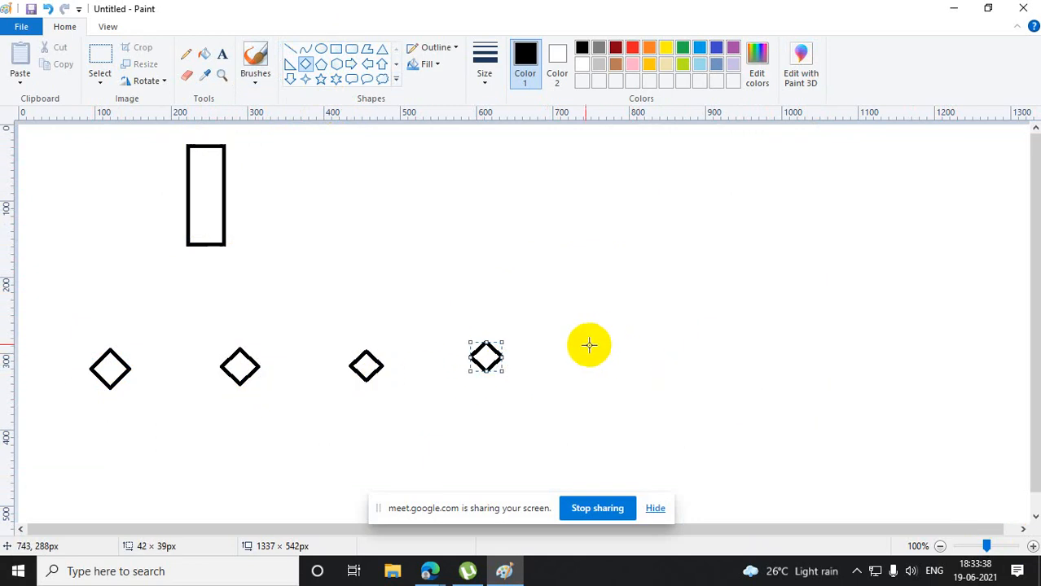
pyautogui.moveTo(579, 344); pyautogui.dragTo(624, 370)
pyautogui.moveTo(703, 337); pyautogui.dragTo(744, 369)
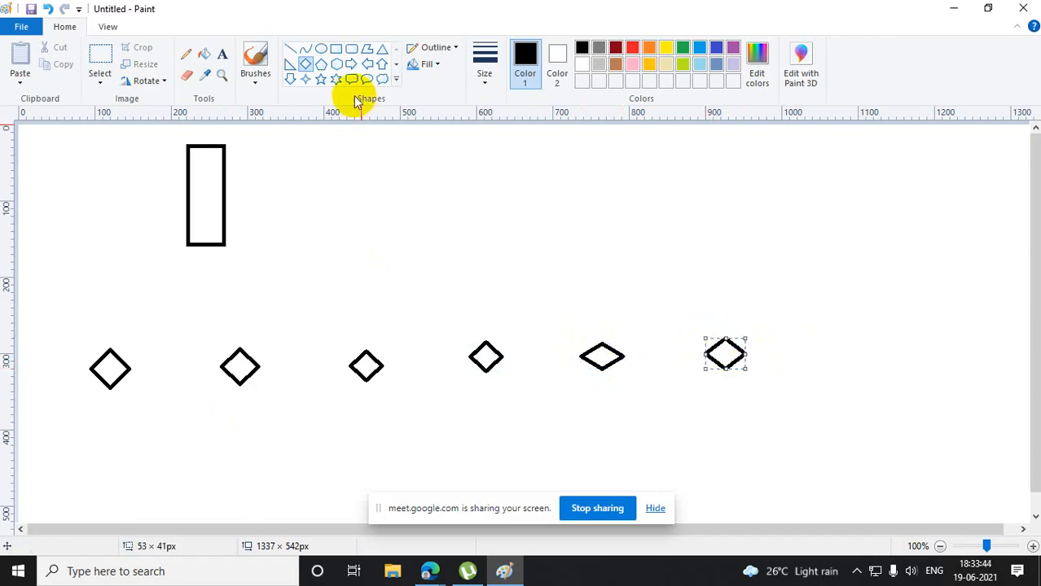
# Draw a rounded rectangle above the diamonds, between them and the tall rectangle.
pyautogui.click(353, 51)
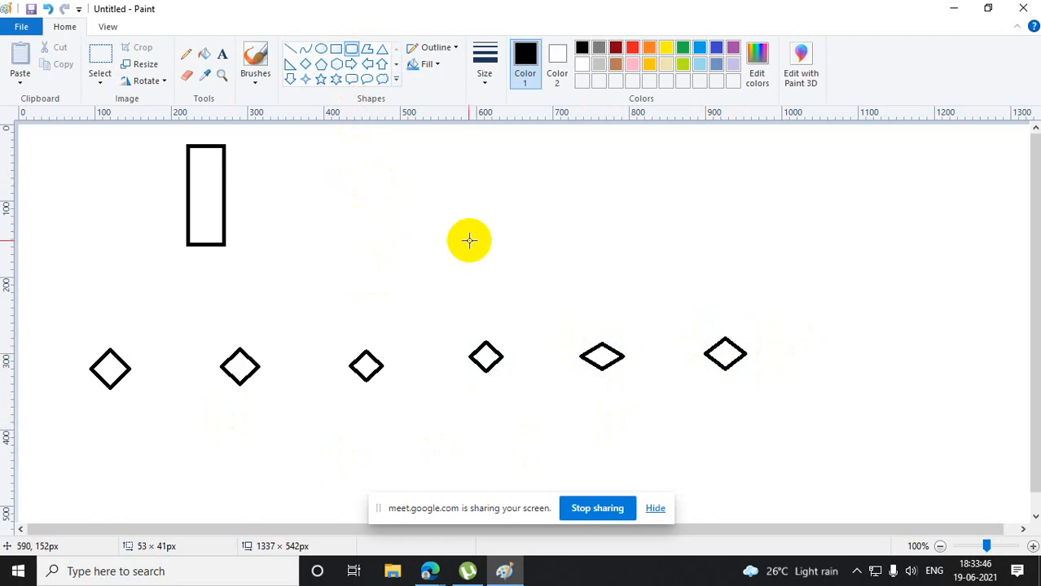
pyautogui.moveTo(422, 228); pyautogui.dragTo(487, 304)
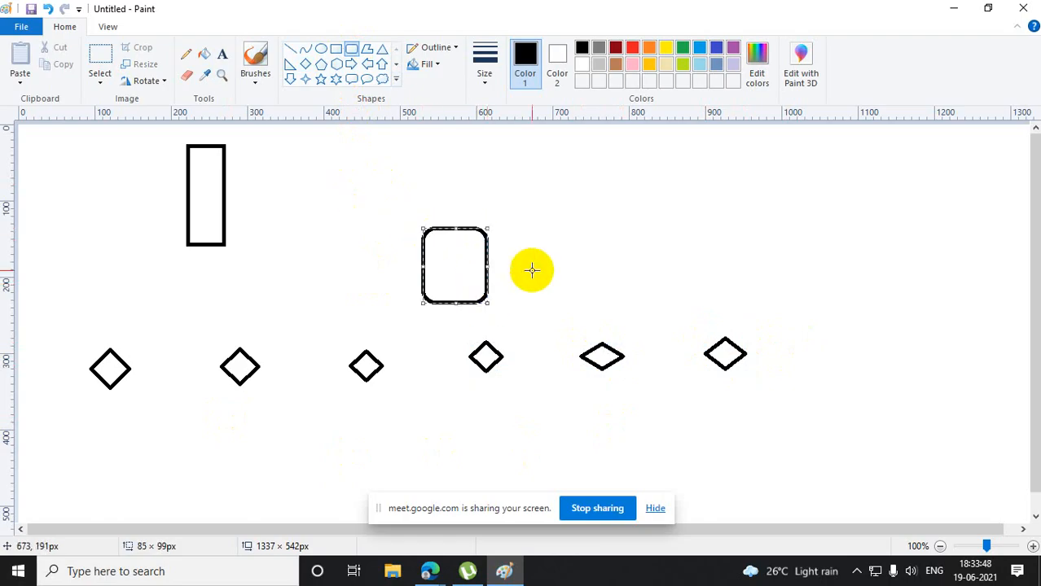
pyautogui.click(545, 254)
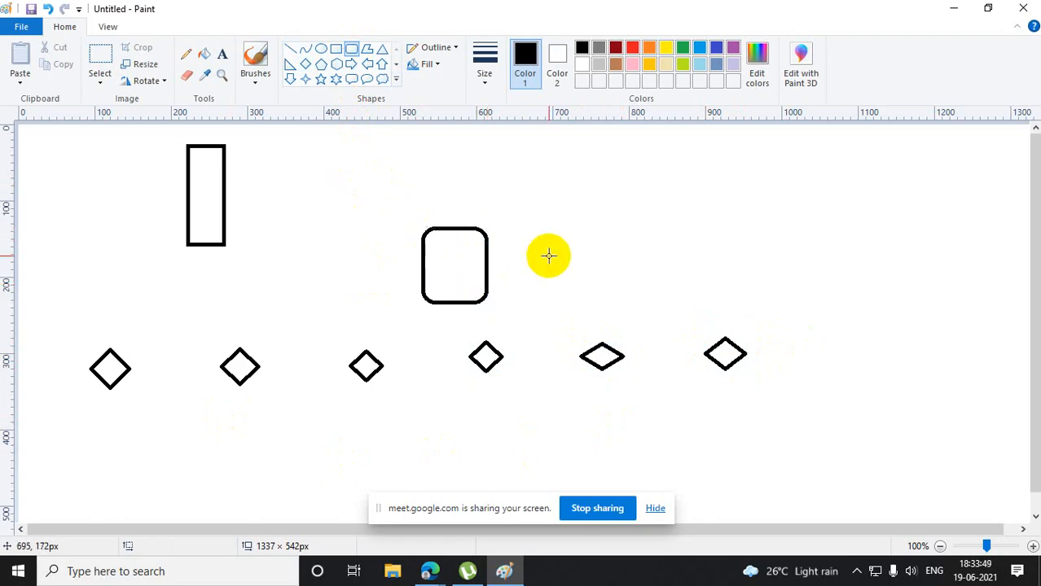
# Type 'Master Copy of Excel' in a text box inside the rounded rectangle and commit it.
pyautogui.click(223, 54)
pyautogui.moveTo(433, 242); pyautogui.dragTo(483, 282)
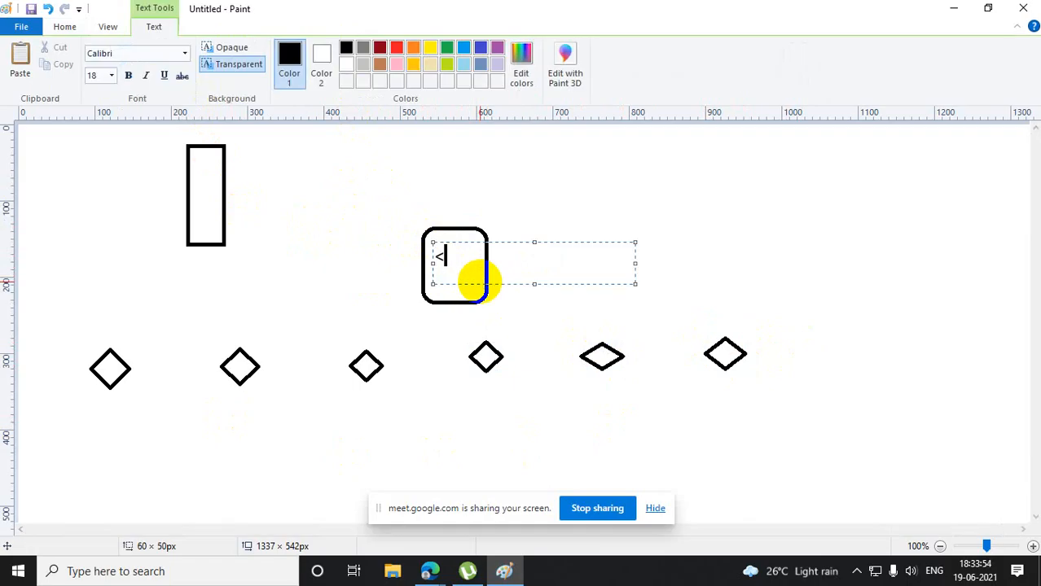
pyautogui.press('F11')
pyautogui.click(481, 284)
pyautogui.write('Ma')
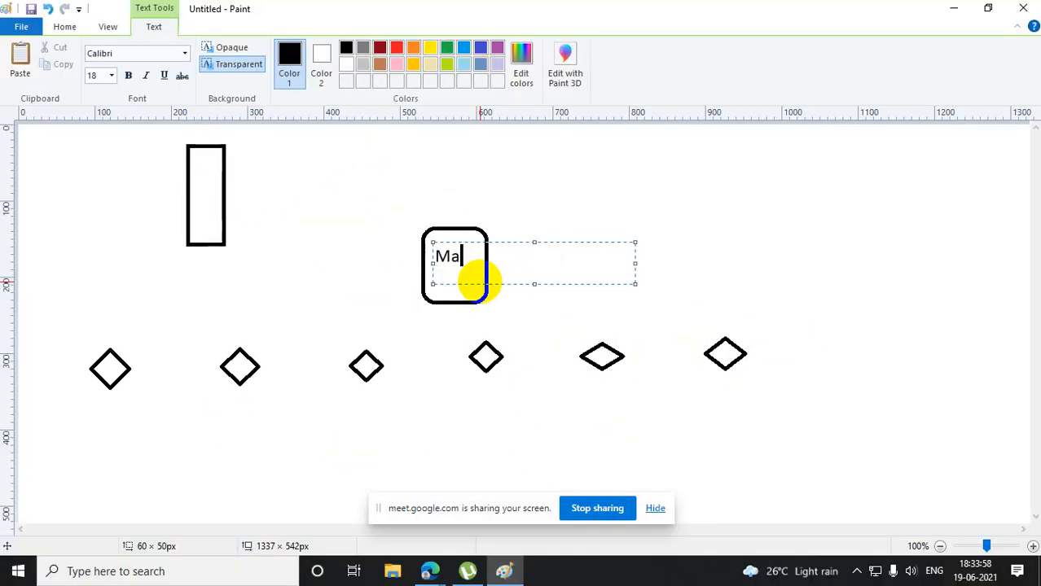
pyautogui.write('ste')
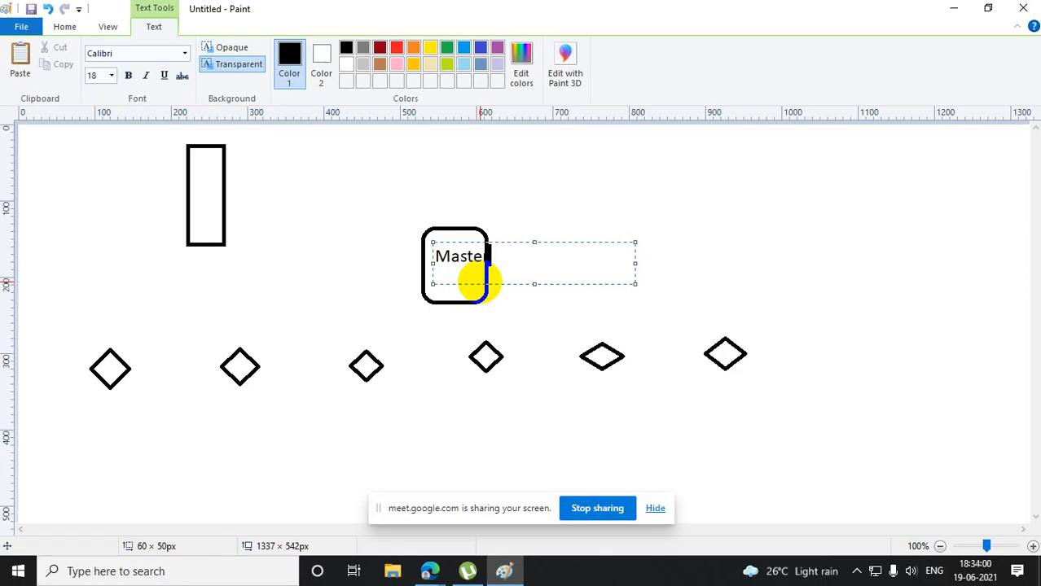
pyautogui.write('r Copy of ')
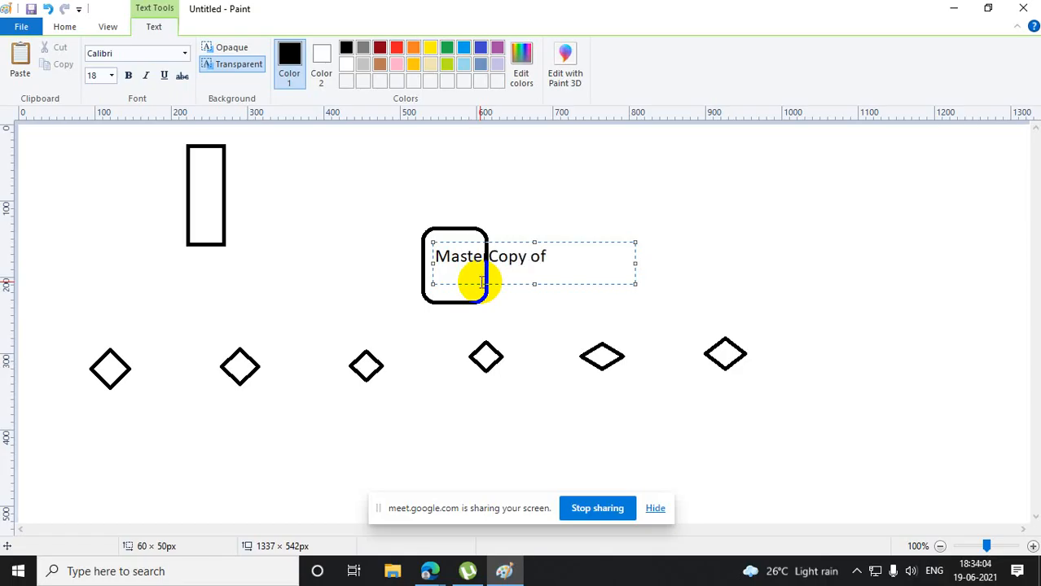
pyautogui.write('Excel')
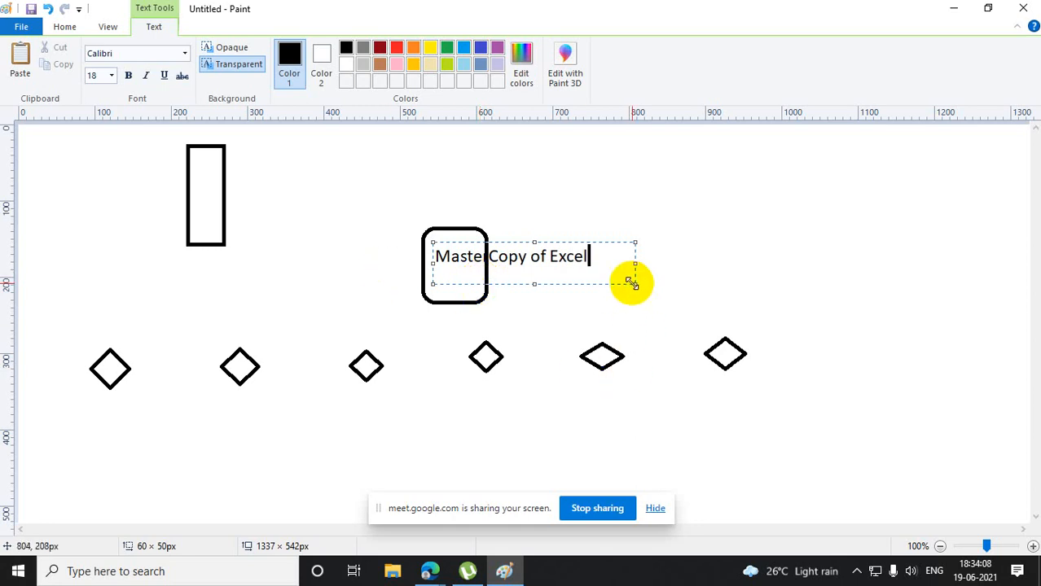
pyautogui.moveTo(634, 282); pyautogui.dragTo(608, 265)
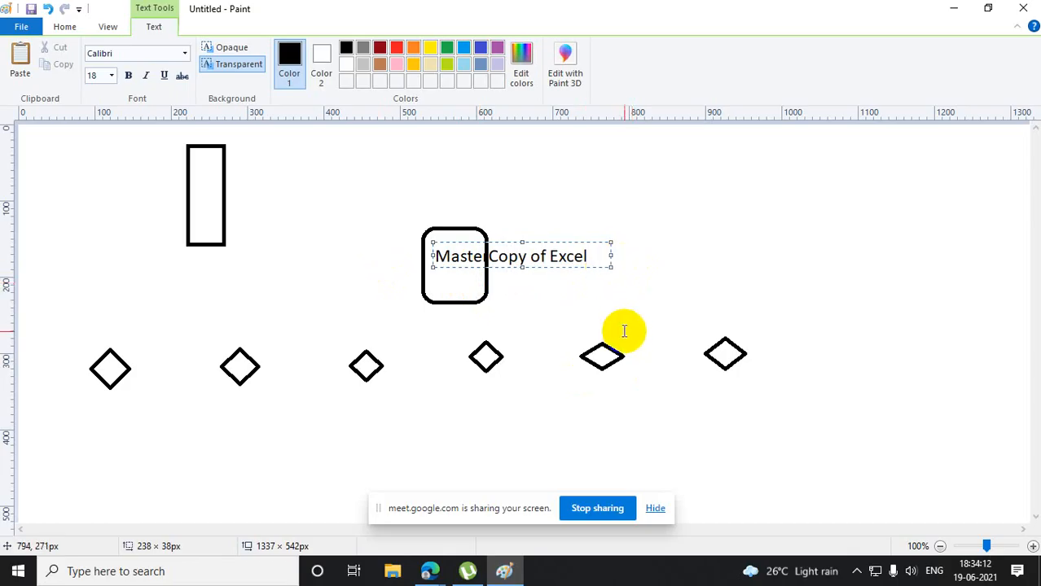
pyautogui.click(612, 309)
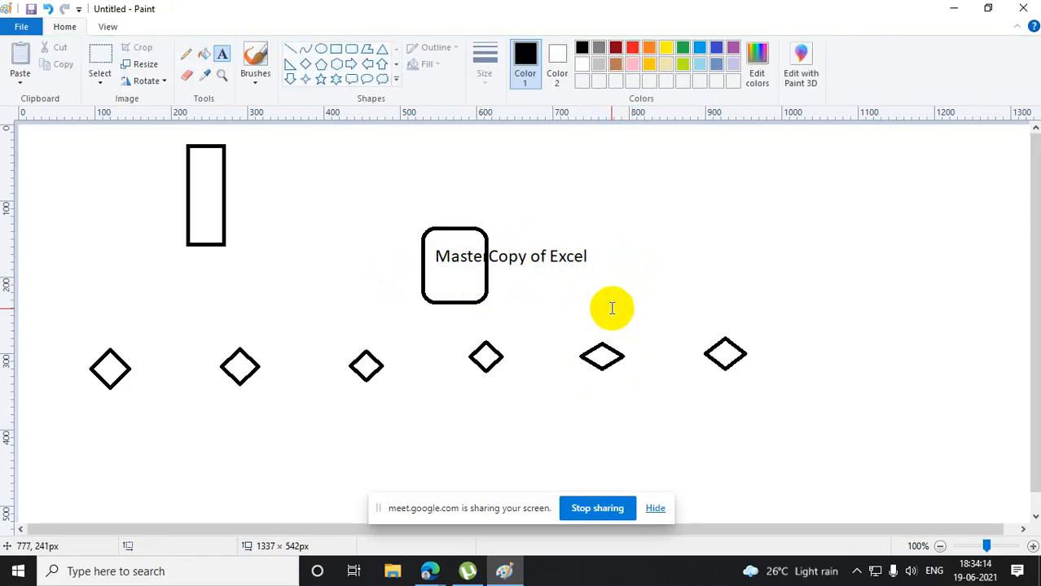
# Draw straight lines from each of the six diamonds to the Master Copy of Excel box.
pyautogui.click(290, 49)
pyautogui.moveTo(120, 359); pyautogui.dragTo(424, 284)
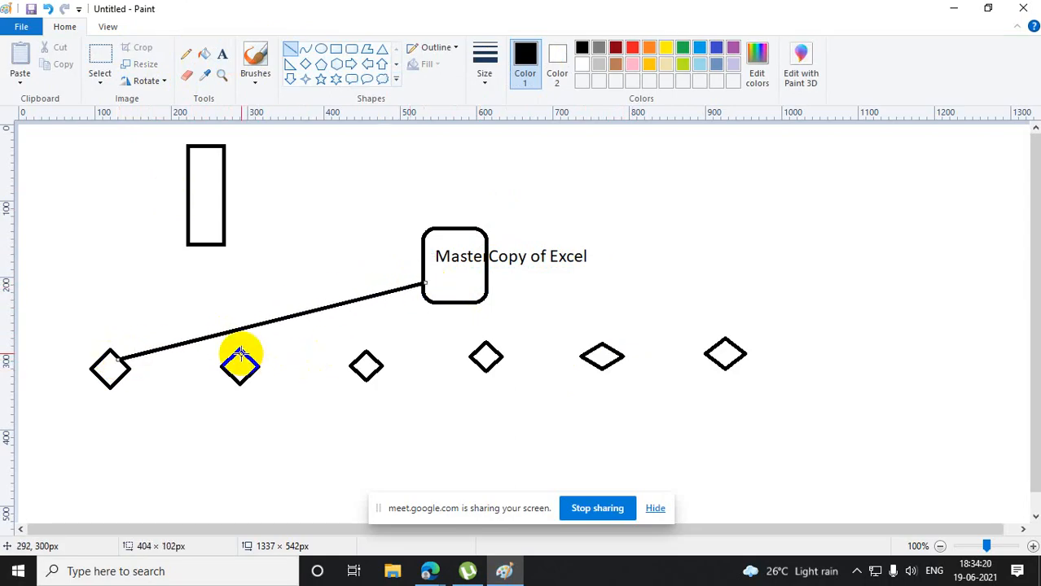
pyautogui.moveTo(244, 356); pyautogui.dragTo(421, 295)
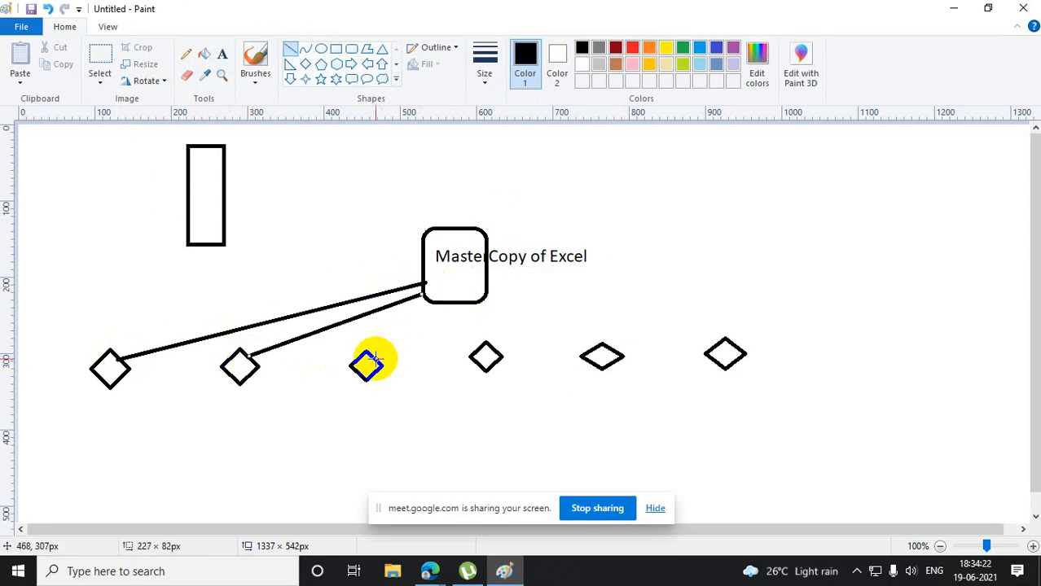
pyautogui.moveTo(364, 352); pyautogui.dragTo(430, 294)
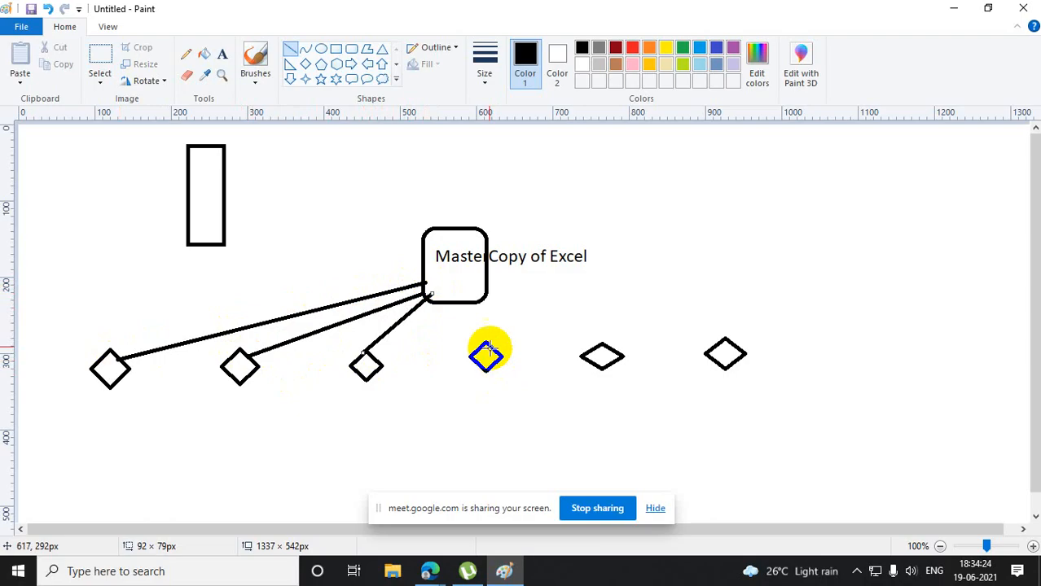
pyautogui.moveTo(486, 346); pyautogui.dragTo(467, 301)
pyautogui.moveTo(604, 345); pyautogui.dragTo(488, 298)
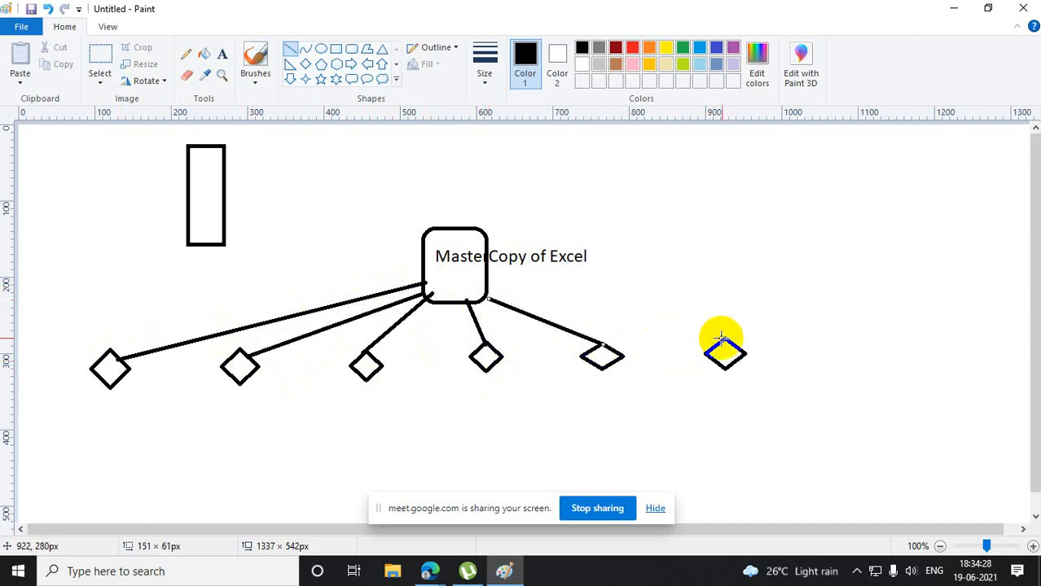
pyautogui.moveTo(723, 339); pyautogui.dragTo(480, 277)
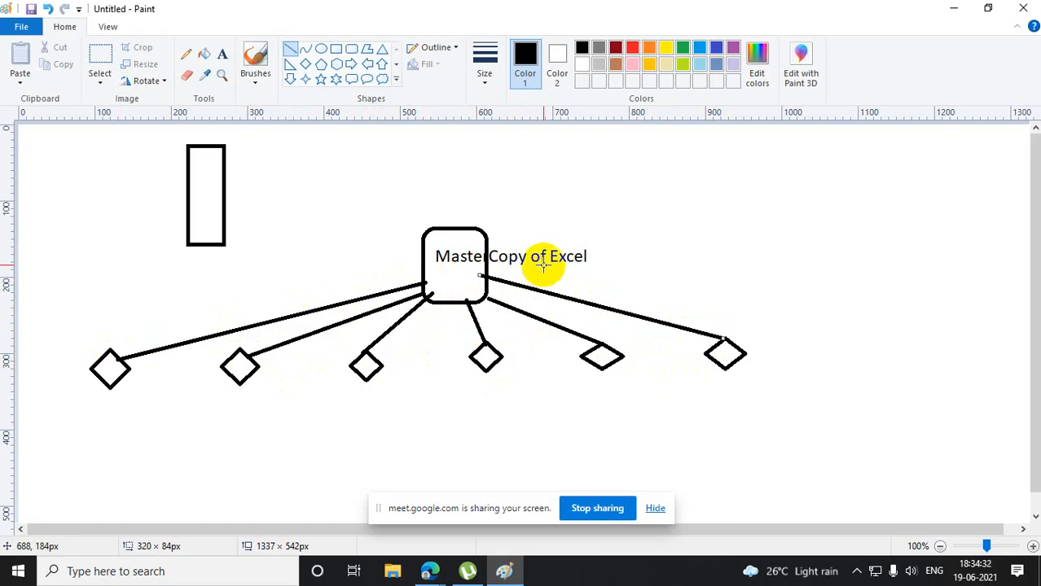
# Draw a line connecting the Master Copy of Excel box to the tall rectangle.
pyautogui.click(334, 50)
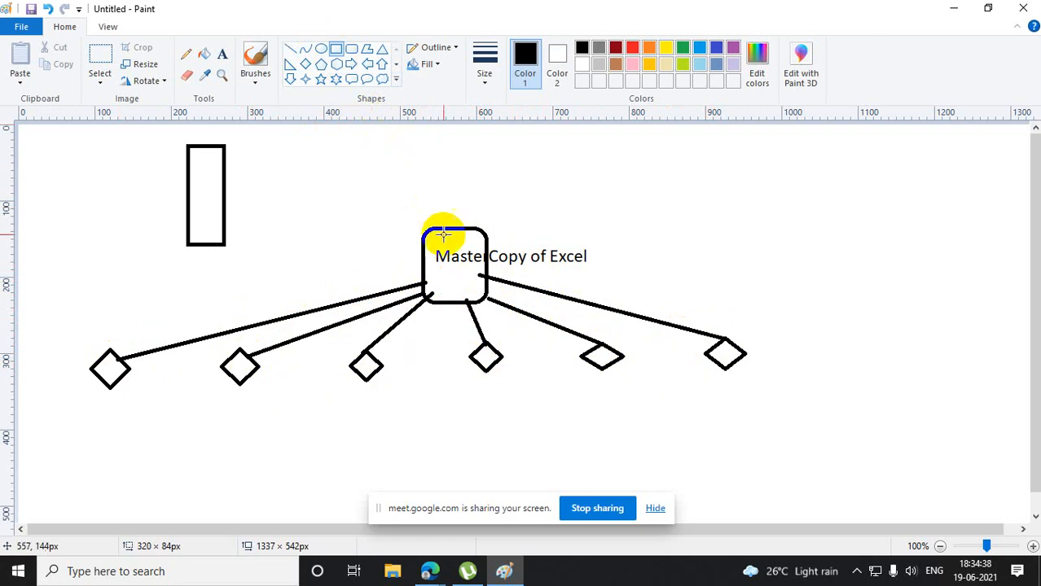
pyautogui.click(290, 49)
pyautogui.moveTo(415, 233); pyautogui.dragTo(226, 181)
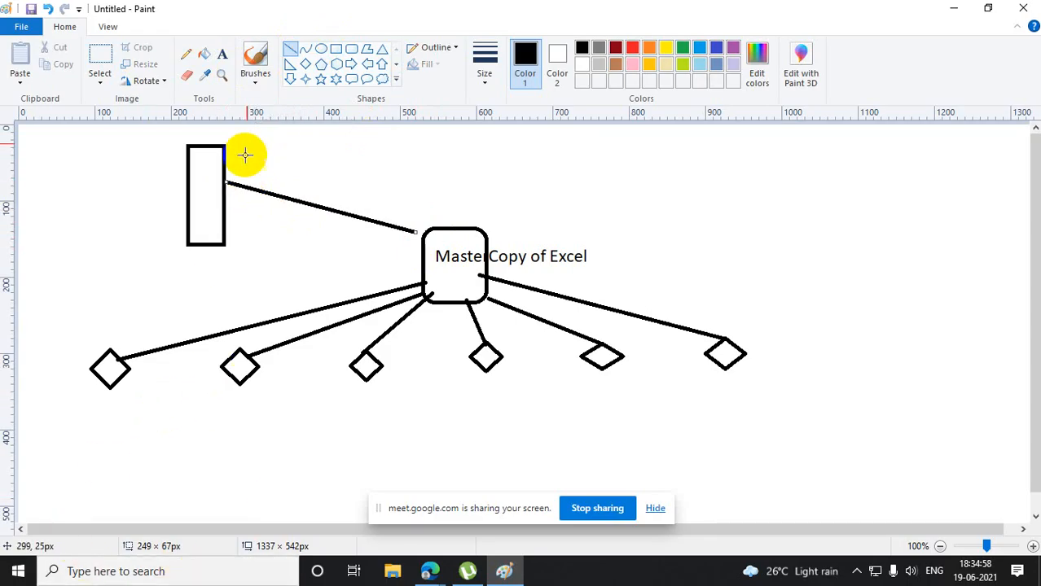
# Write the path \\10.10.10.11\My work\workdetails.elsx as a label below the diamonds.
pyautogui.click(225, 55)
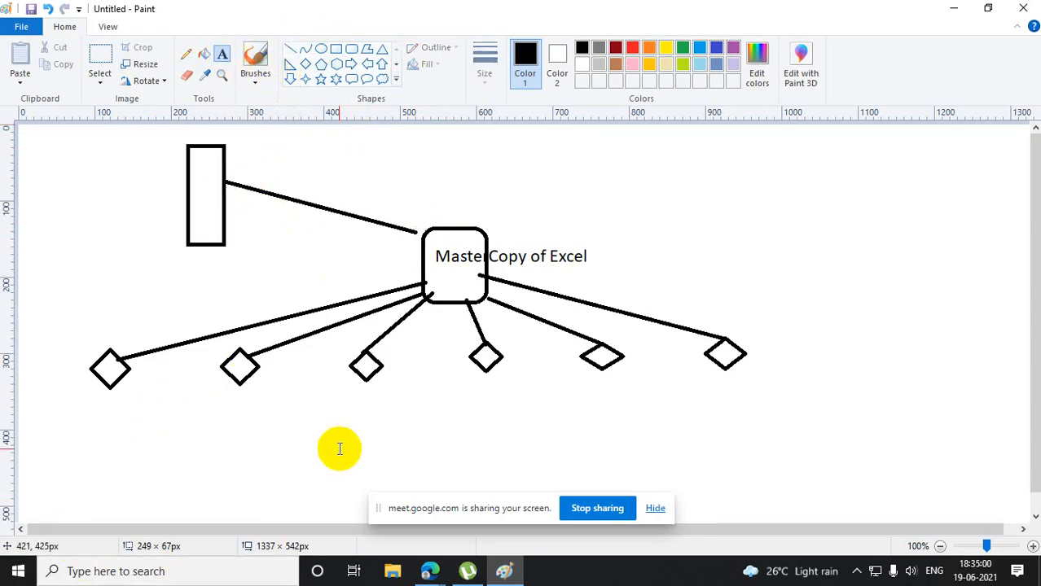
pyautogui.moveTo(254, 429); pyautogui.dragTo(602, 440)
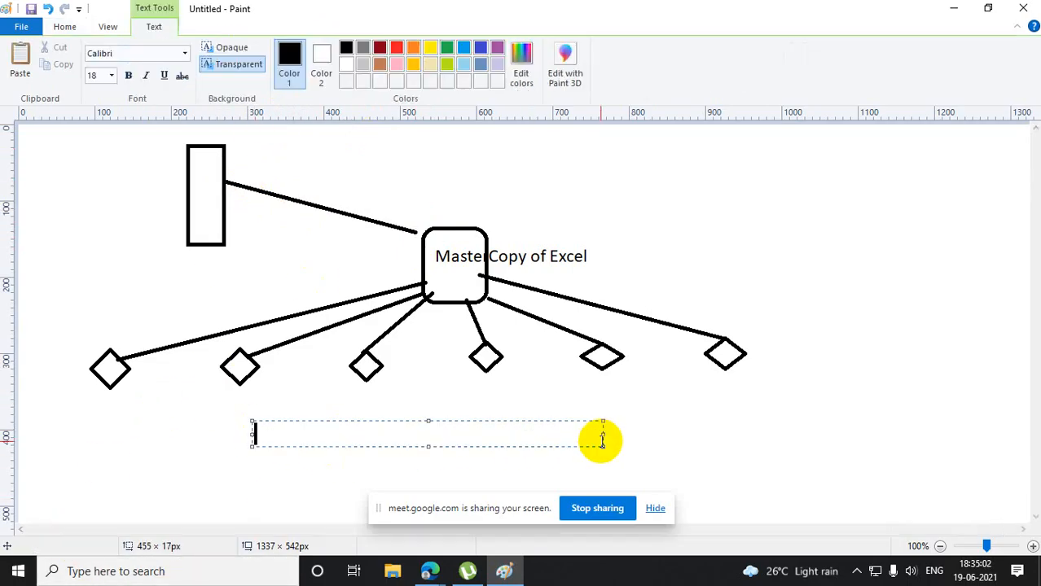
pyautogui.write('\\\\10.10.10.111')
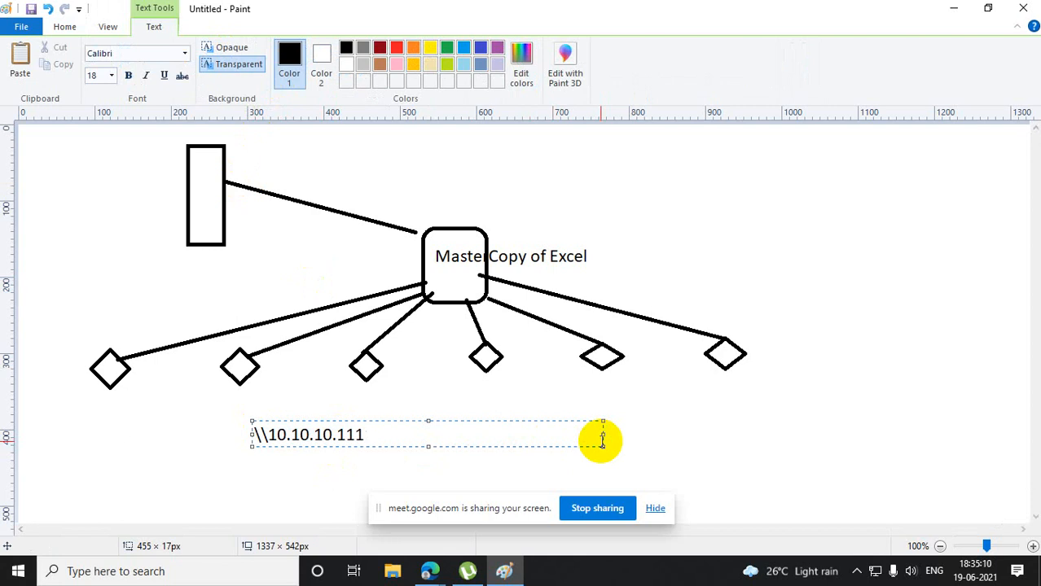
pyautogui.press('BackSpace')
pyautogui.write('\\f')
pyautogui.press('BackSpace')
pyautogui.write('My work')
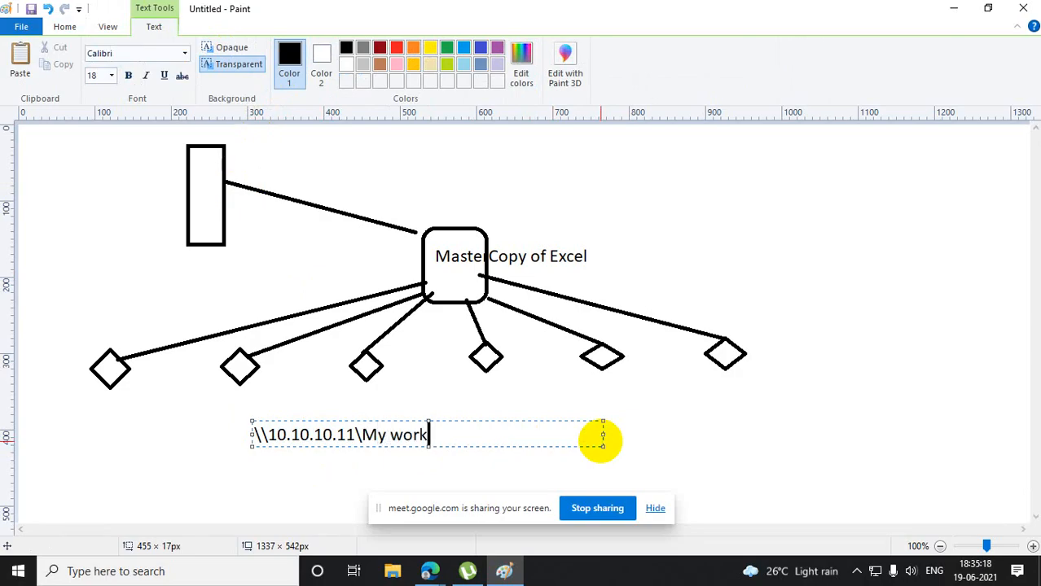
pyautogui.write('\\')
pyautogui.write('workdetails.')
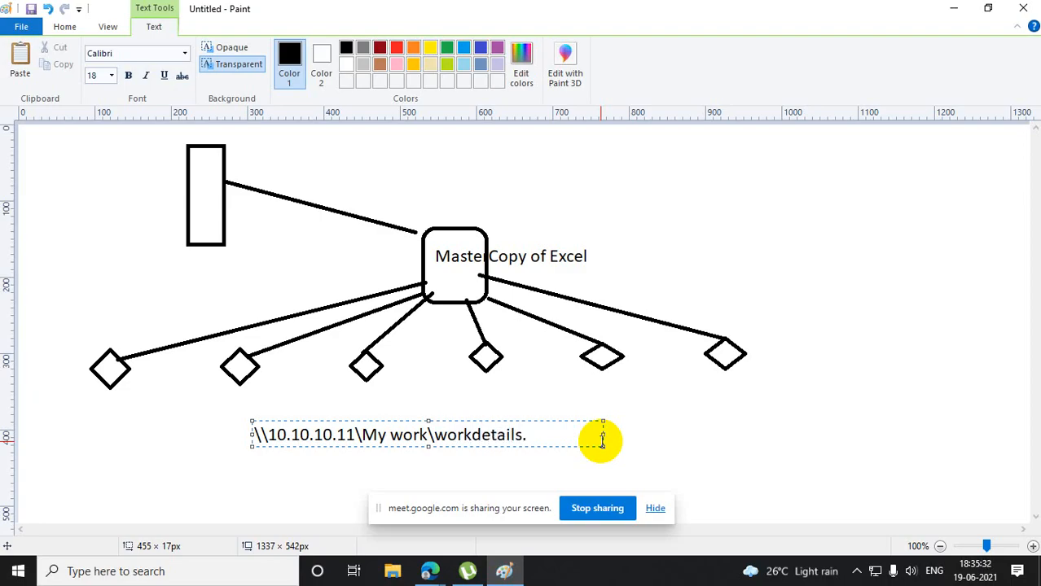
pyautogui.write('elsx')
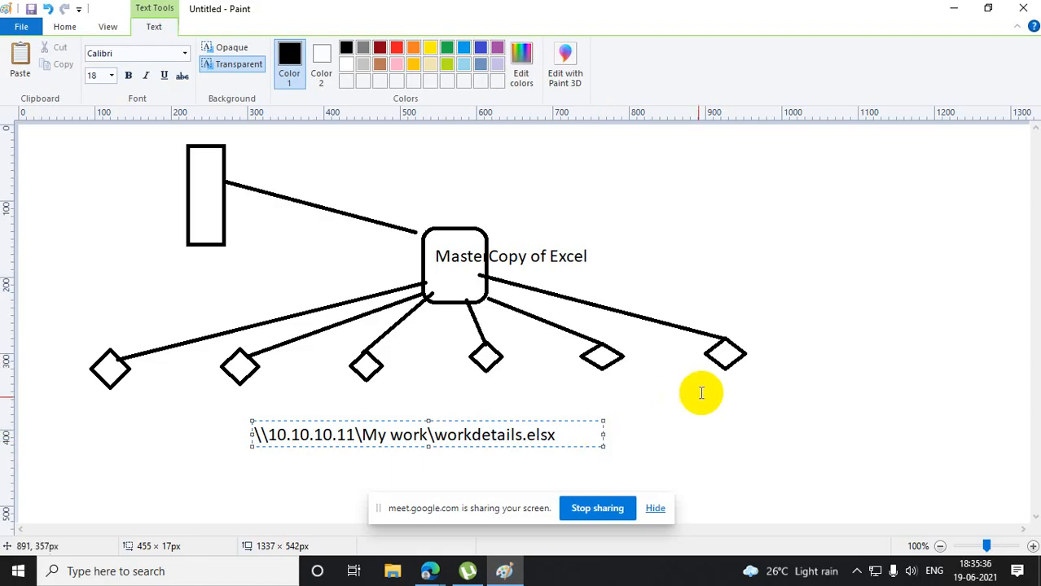
pyautogui.click(674, 413)
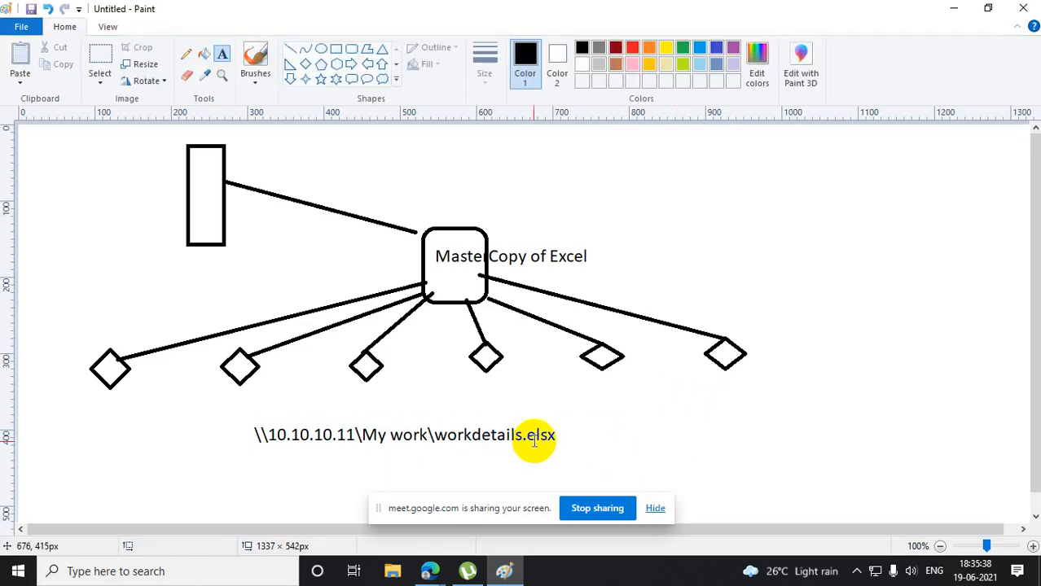
# Briefly open the Run dialog from the Start button's quick menu, then return to Paint.
pyautogui.rightClick(18, 571)
pyautogui.click(73, 493)
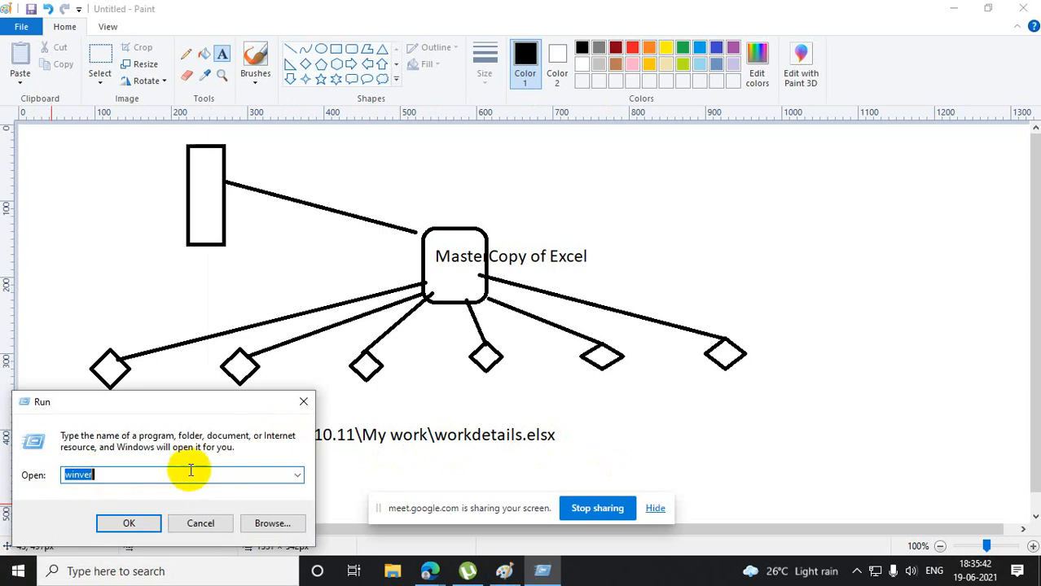
pyautogui.click(609, 391)
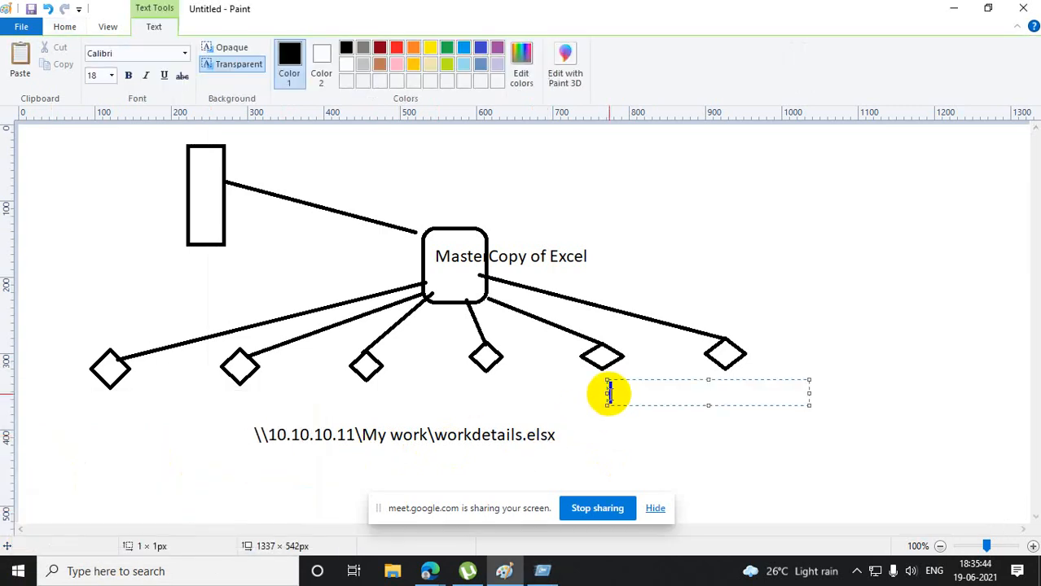
# Add the label 'File server' just beneath the tall rectangle.
pyautogui.click(621, 451)
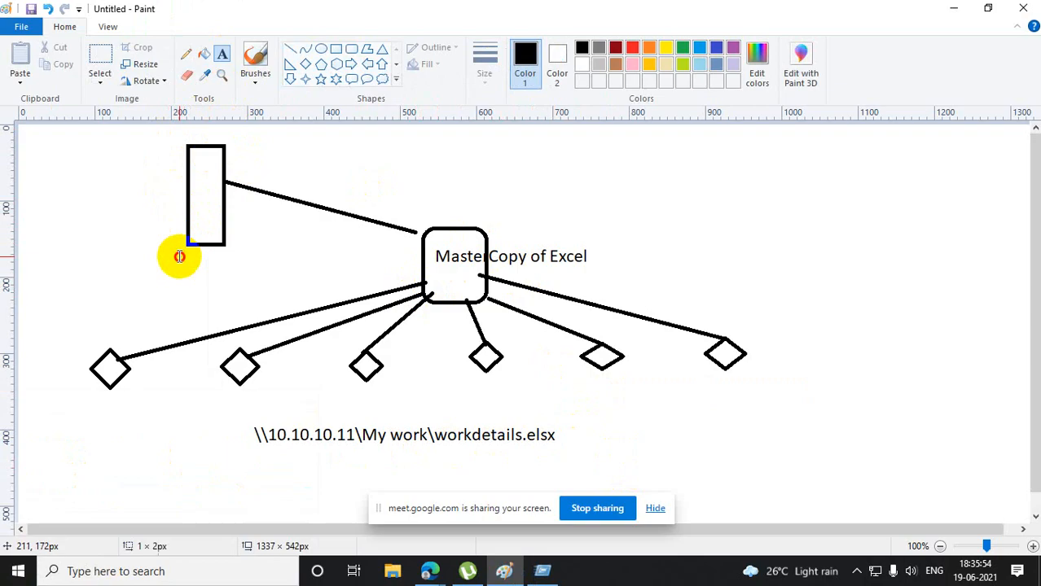
pyautogui.moveTo(179, 250); pyautogui.dragTo(286, 269)
pyautogui.write('File ser')
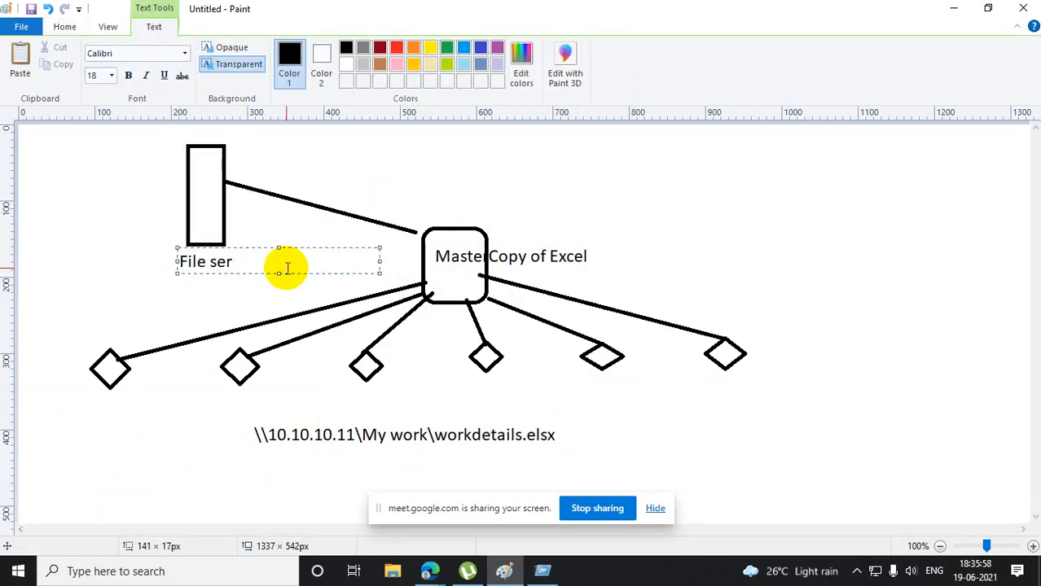
pyautogui.write('ver')
pyautogui.click(705, 217)
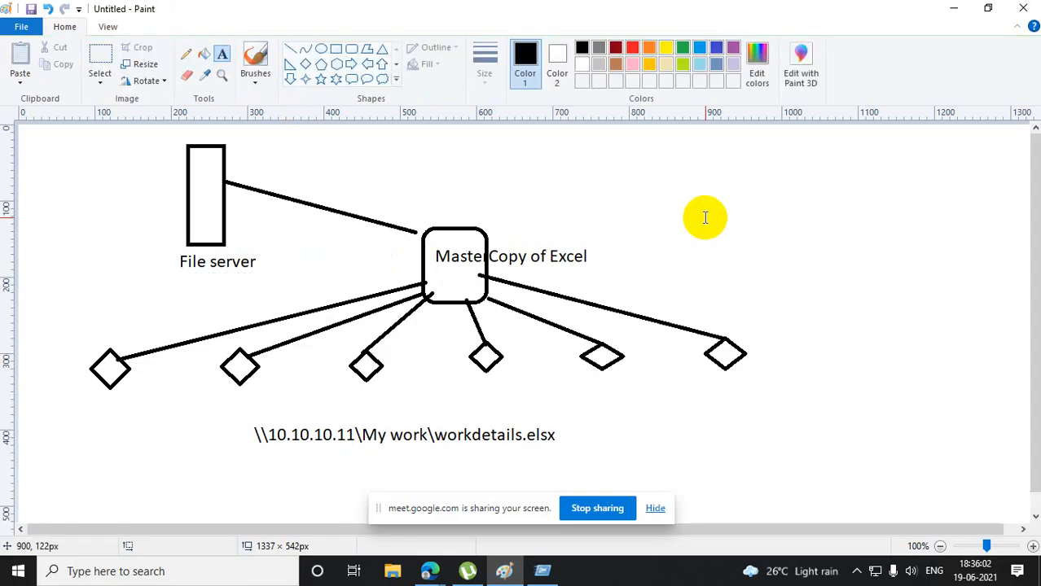
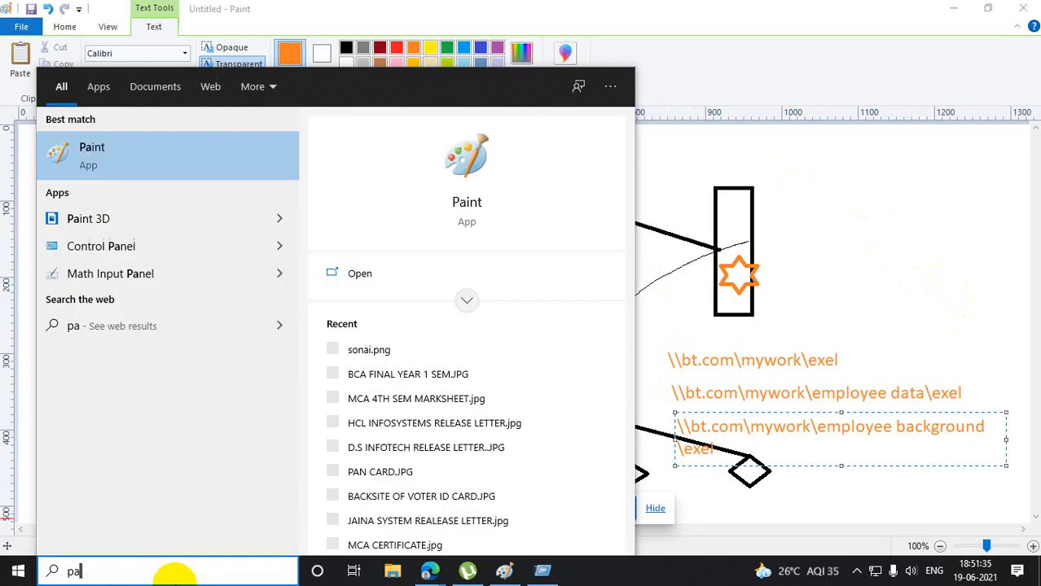
# Open a new maximized Paint window and place a text box at the canvas top left.
pyautogui.click(147, 159)
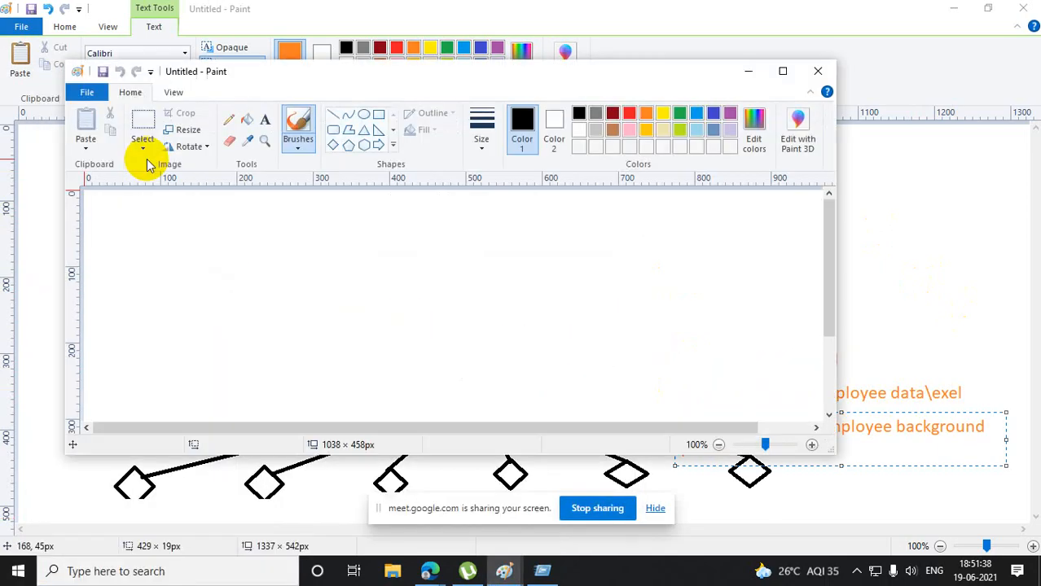
pyautogui.click(782, 71)
pyautogui.click(221, 54)
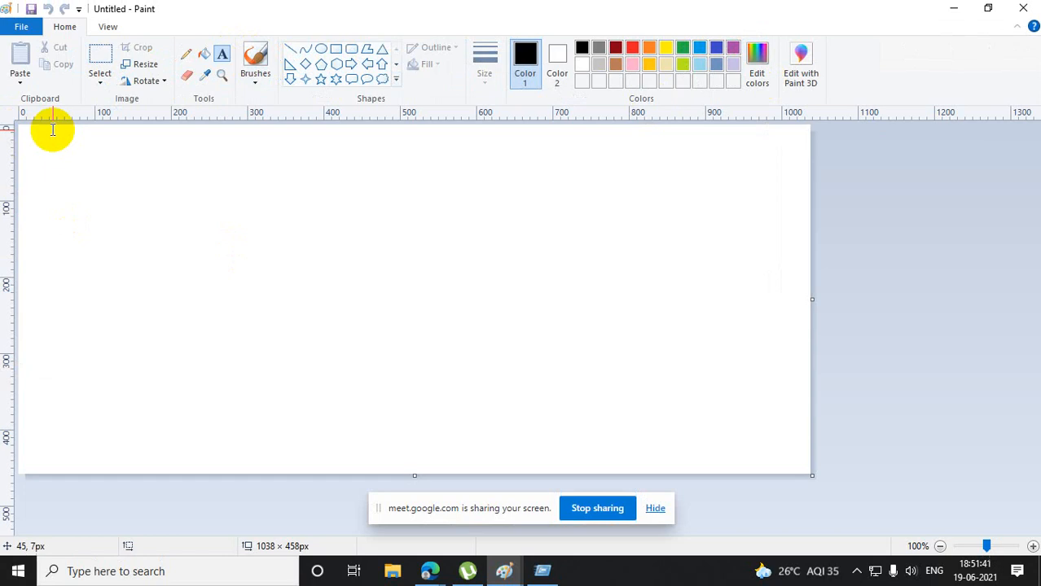
pyautogui.moveTo(44, 149); pyautogui.dragTo(401, 399)
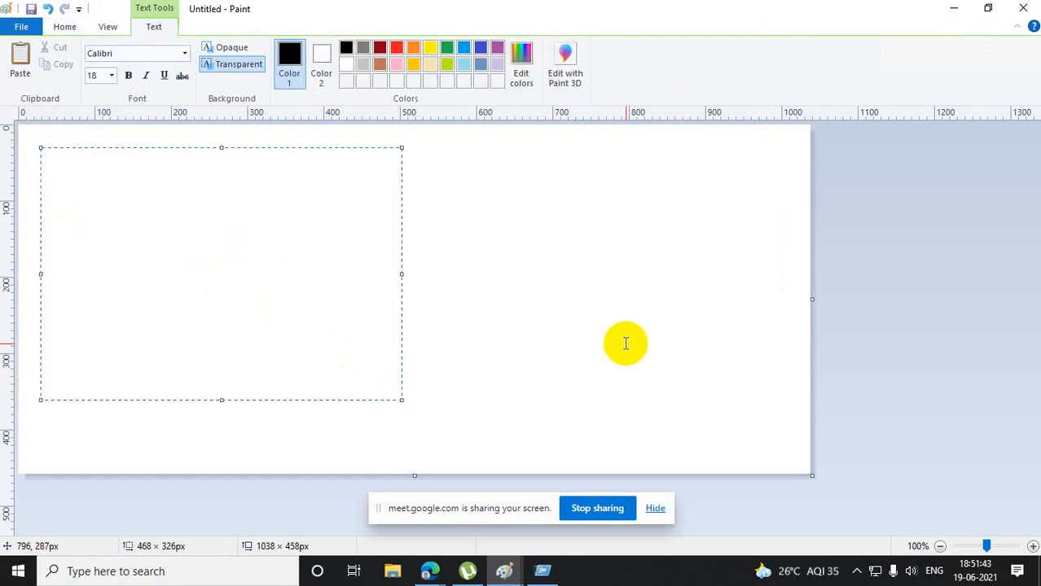
# Type '1. DC /Namespace server (Atleast 2)' and '2. File server (Atleaset Two)', then begin item 3.
pyautogui.write('1. DC /Na')
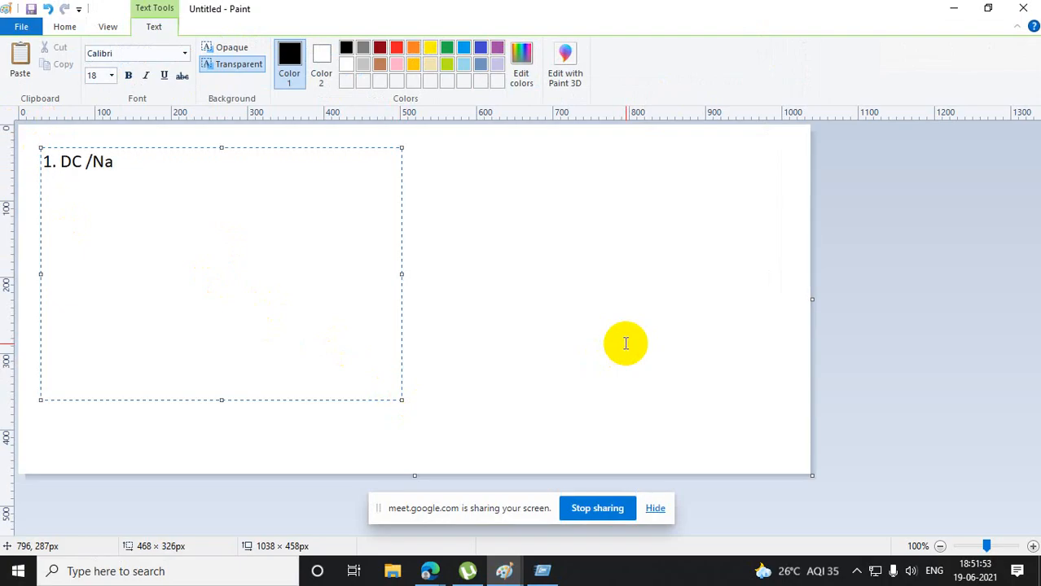
pyautogui.write('mespac')
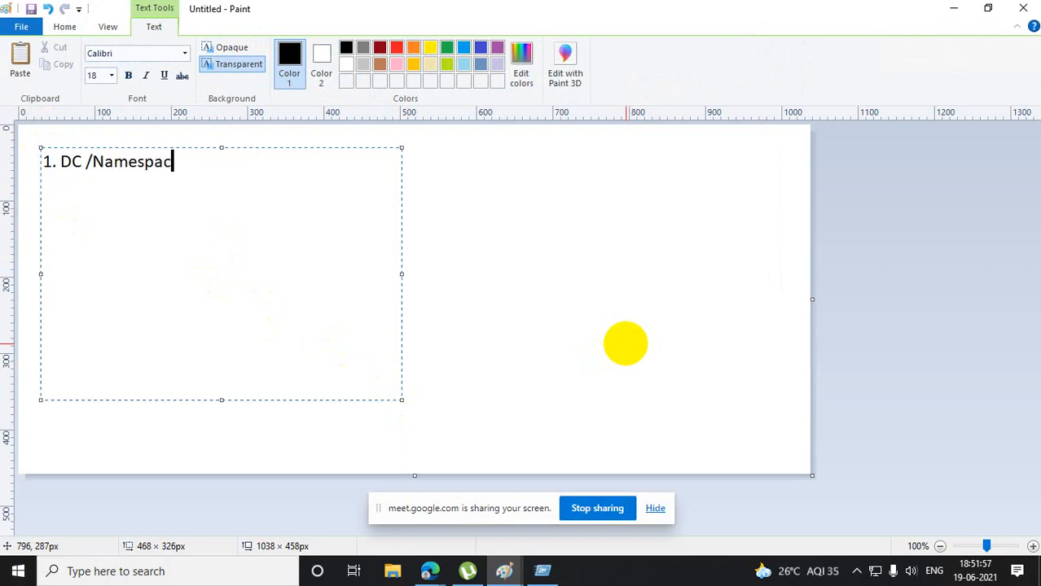
pyautogui.write('e server ')
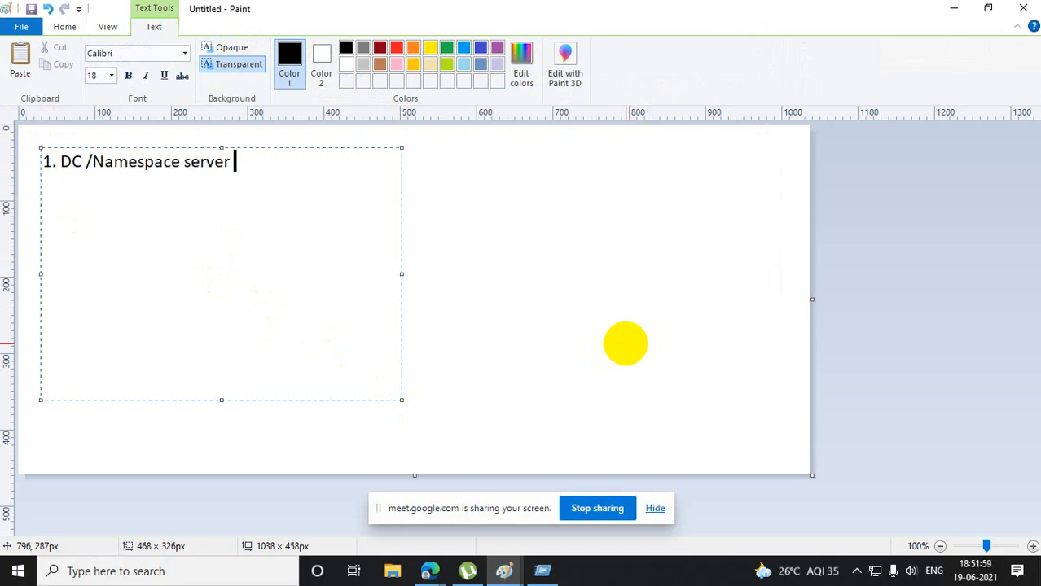
pyautogui.write('(Atleast 2)')
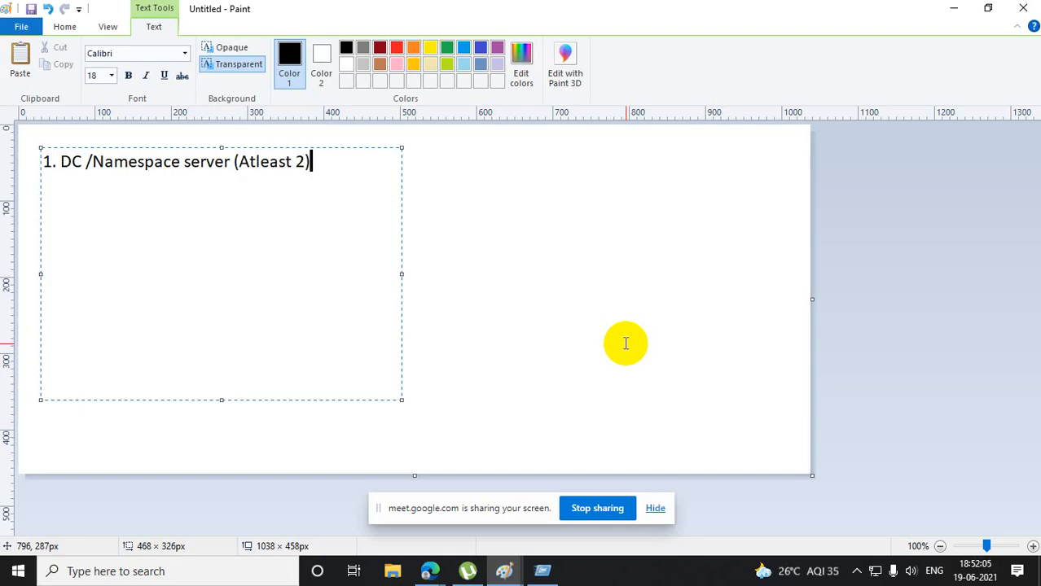
pyautogui.press('Return')
pyautogui.write('2. F')
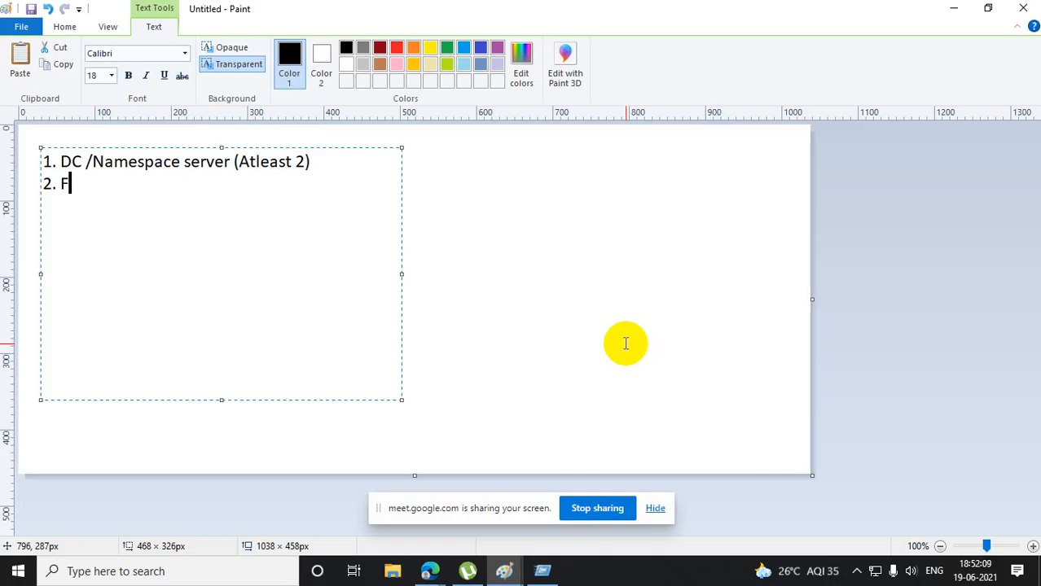
pyautogui.write('ile server (')
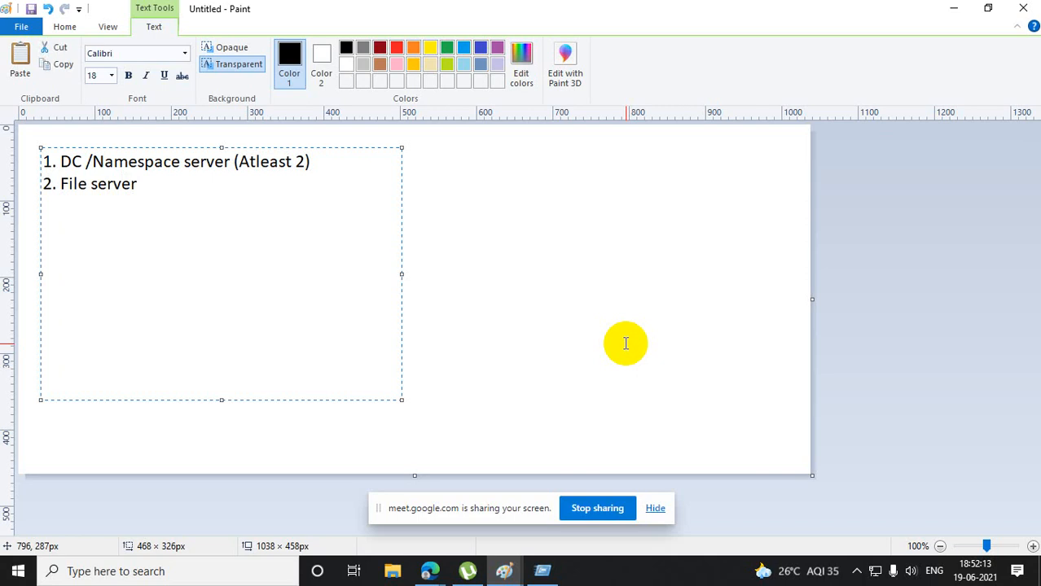
pyautogui.write('Atleaset')
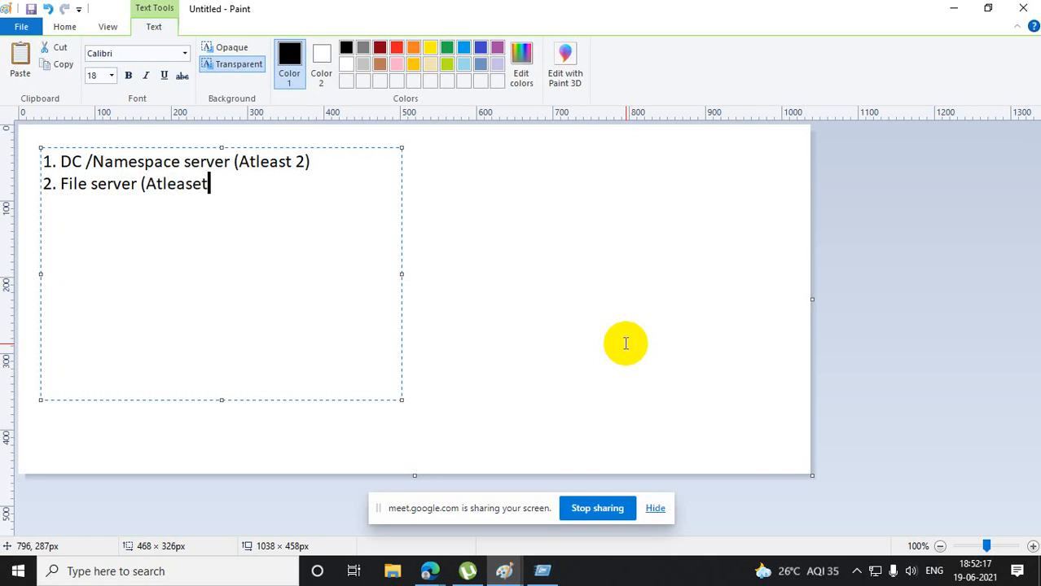
pyautogui.write(' Two)')
pyautogui.press('Return')
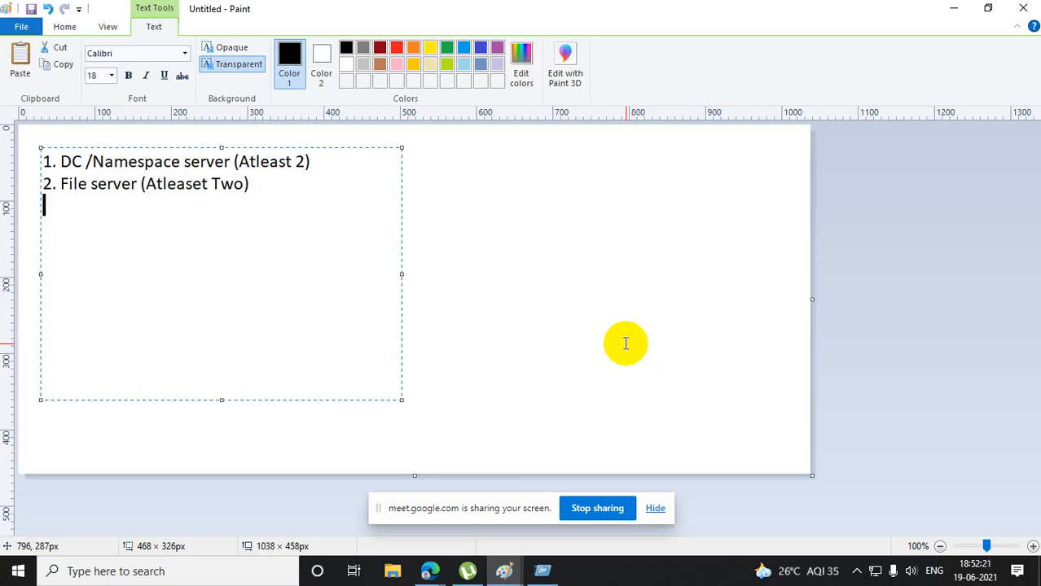
pyautogui.write('3.File share ')
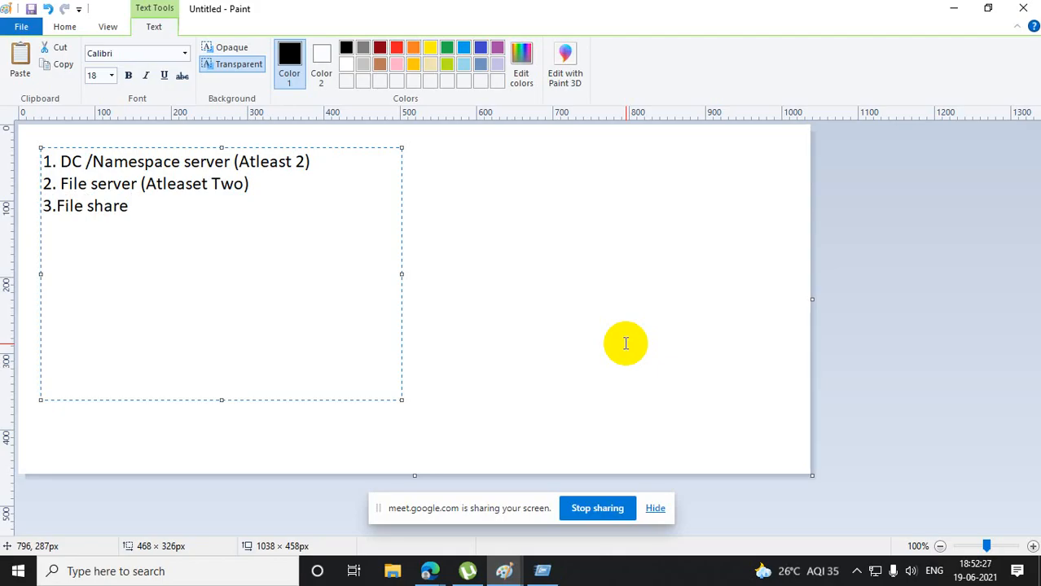
pyautogui.write('(Depen')
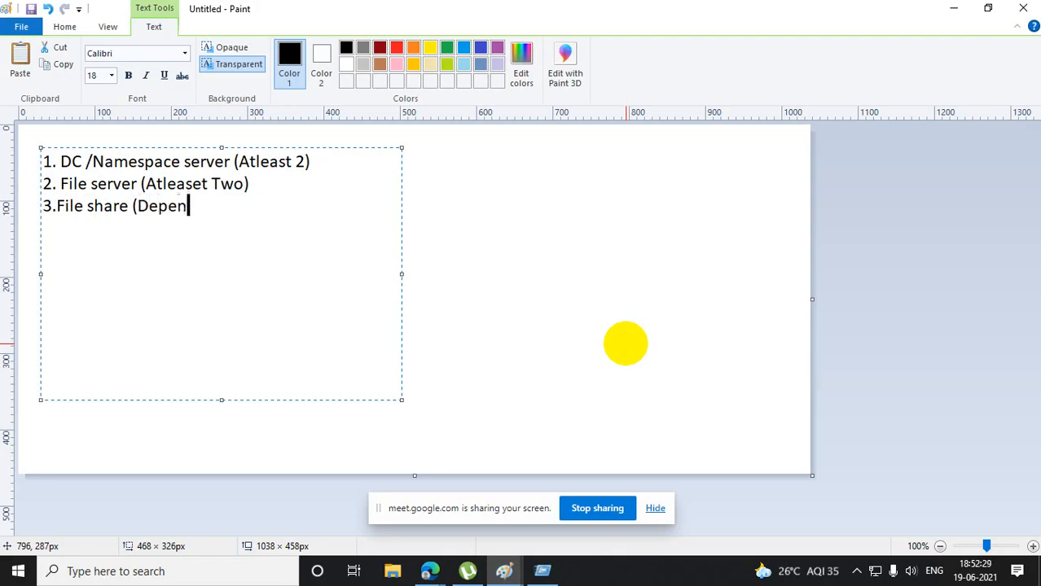
pyautogui.write('ding on')
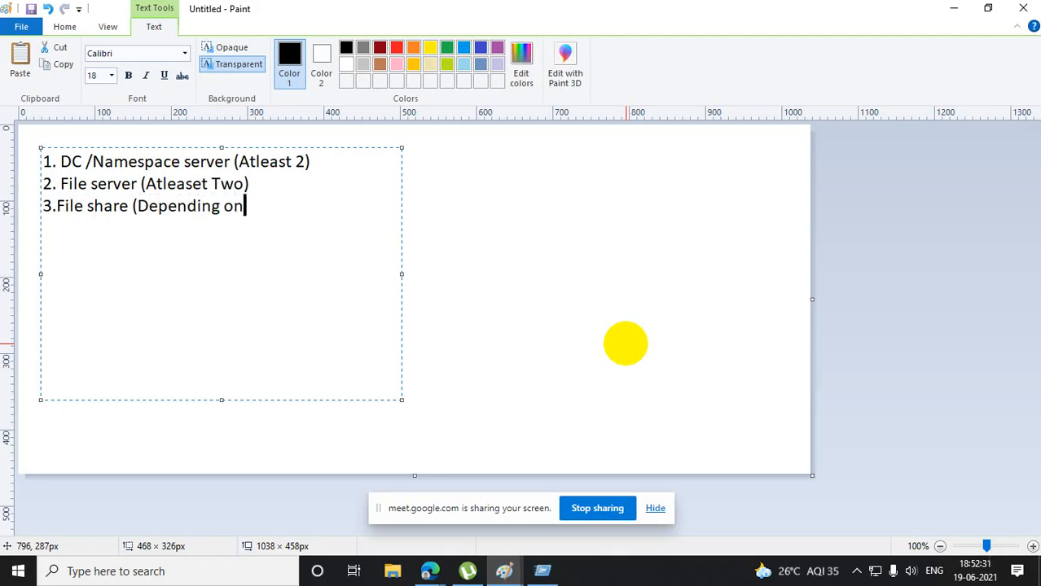
pyautogui.write(' File s')
# Finish '3.File share (Depending on File server)', add '4.Folder Replication Group', and commit the list.
pyautogui.press('BackSpace')
pyautogui.write('e server)')
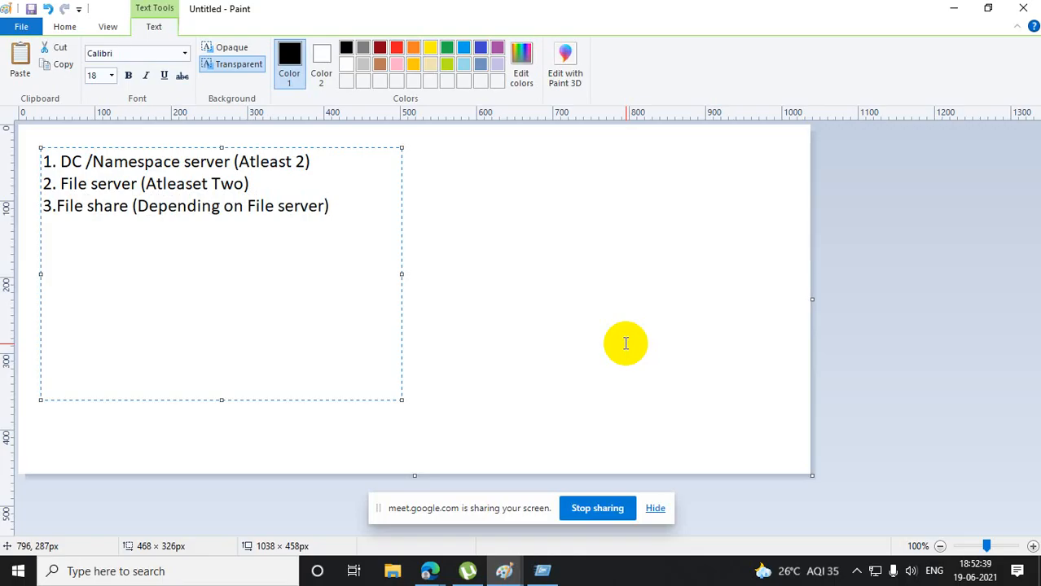
pyautogui.press('Return')
pyautogui.write('4.Folder Re')
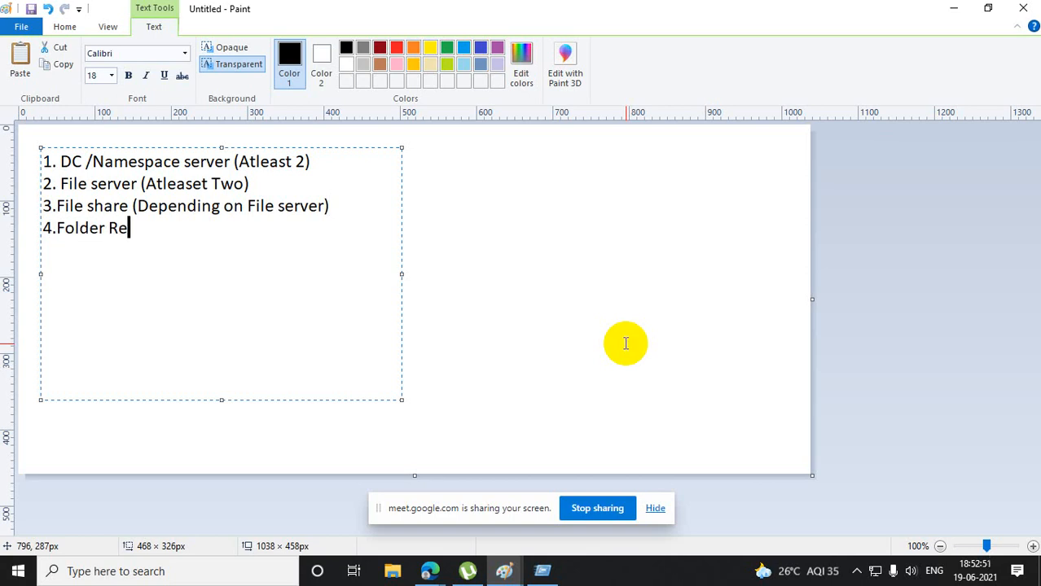
pyautogui.write('plication ')
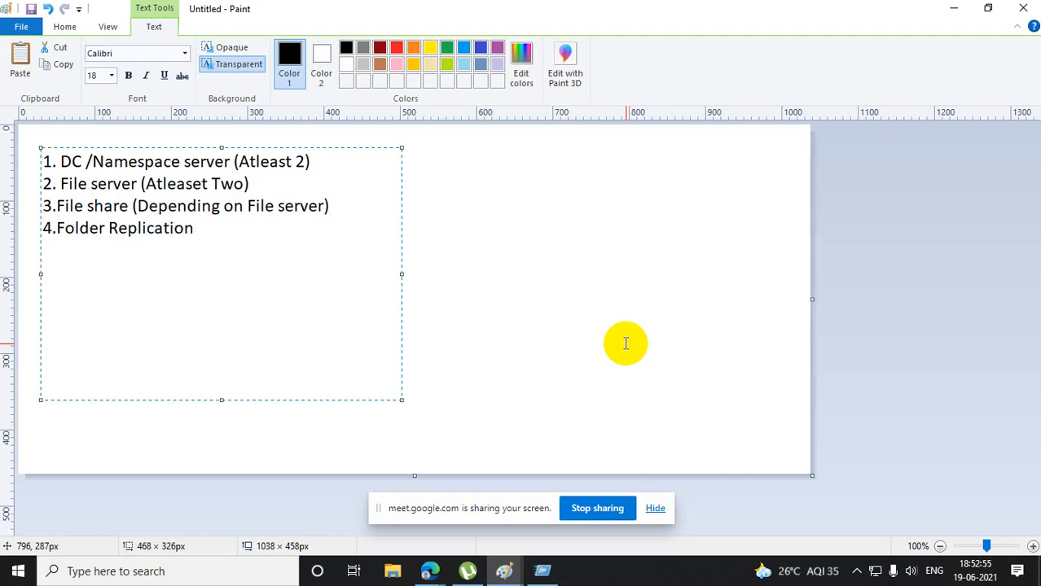
pyautogui.write('Group')
pyautogui.click(473, 299)
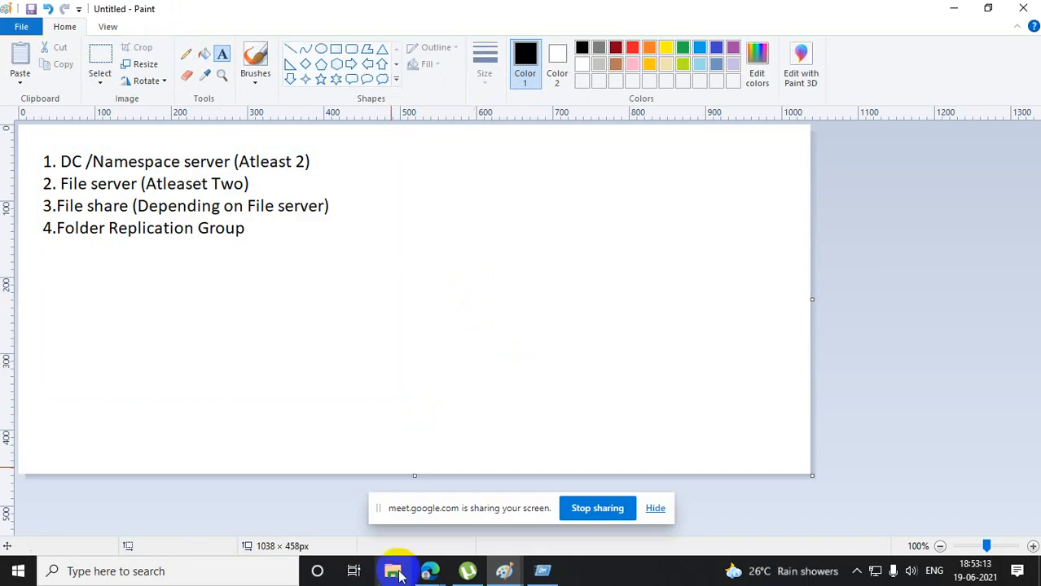
pyautogui.click(427, 571)
pyautogui.click(379, 513)
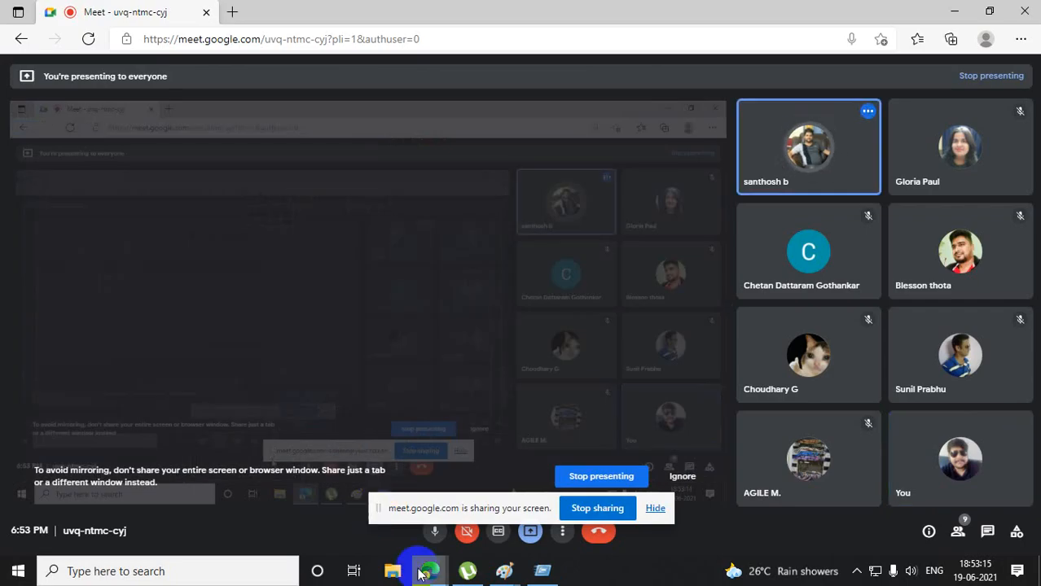
pyautogui.click(955, 12)
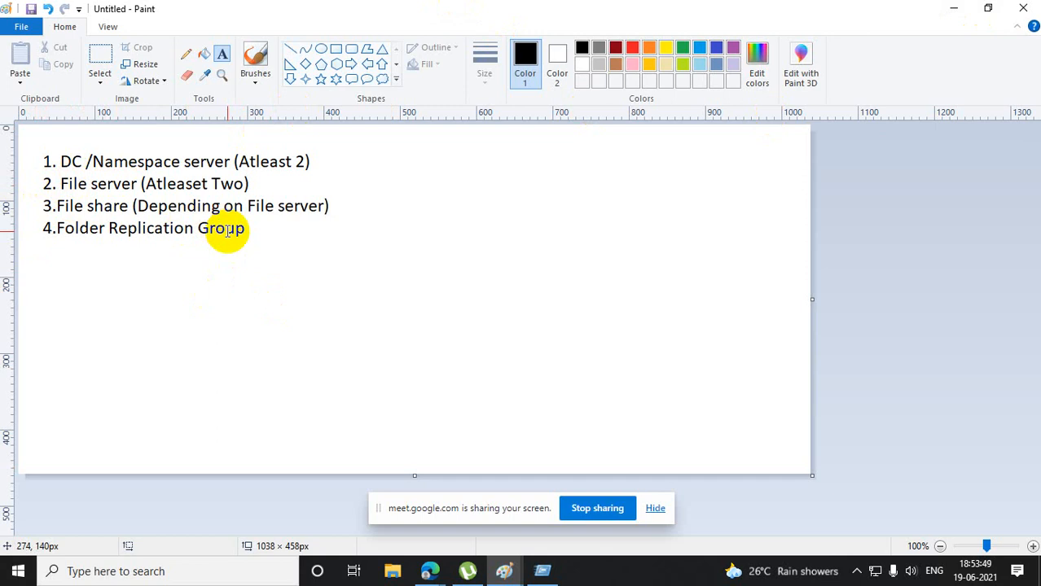
pyautogui.click(498, 571)
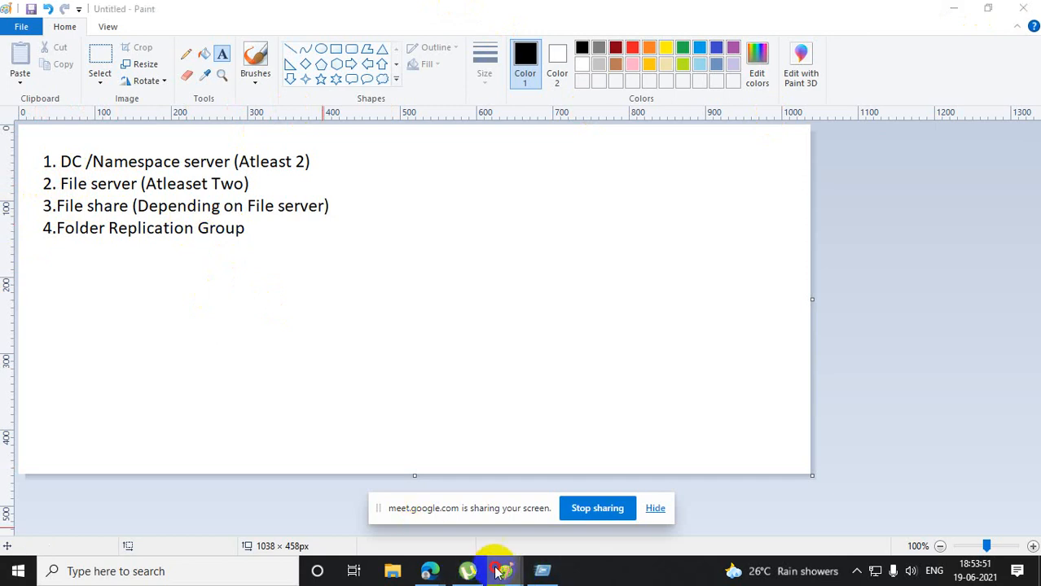
pyautogui.click(458, 509)
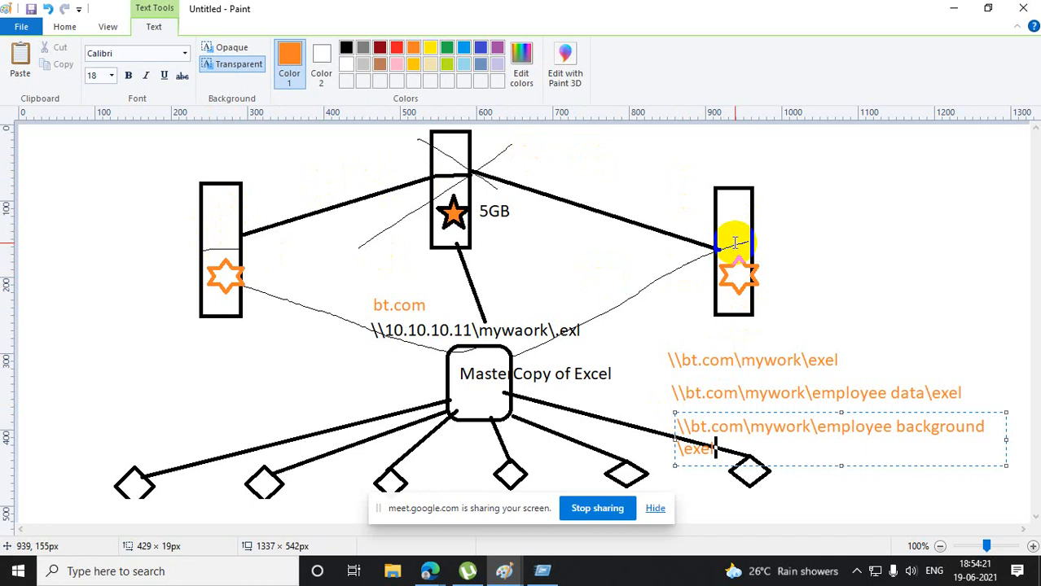
pyautogui.click(948, 9)
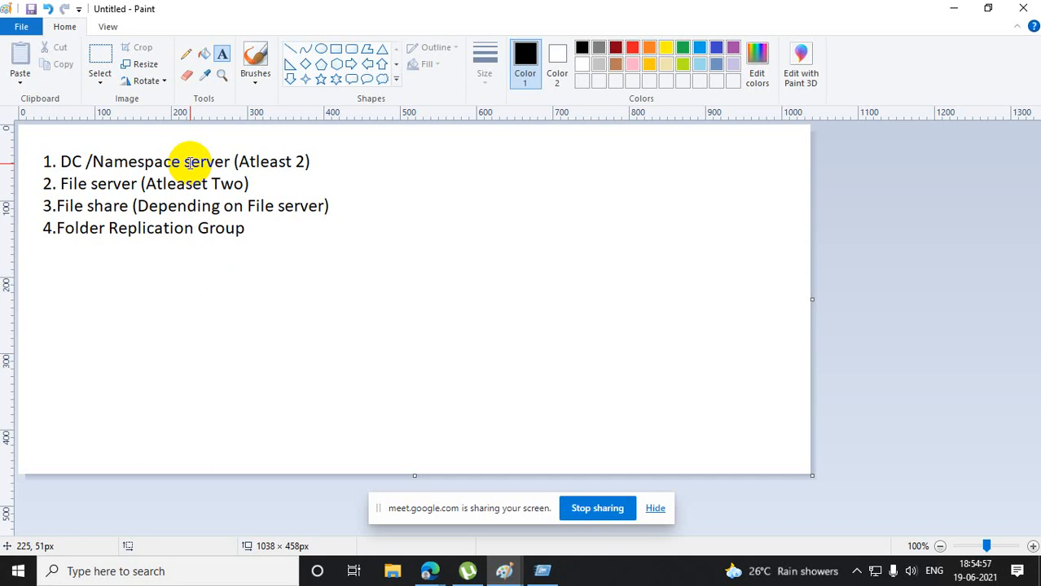
# Minimize Paint to the desktop and restore the Untitled - Paint window showing the DFS list.
pyautogui.click(953, 8)
pyautogui.moveTo(504, 570)
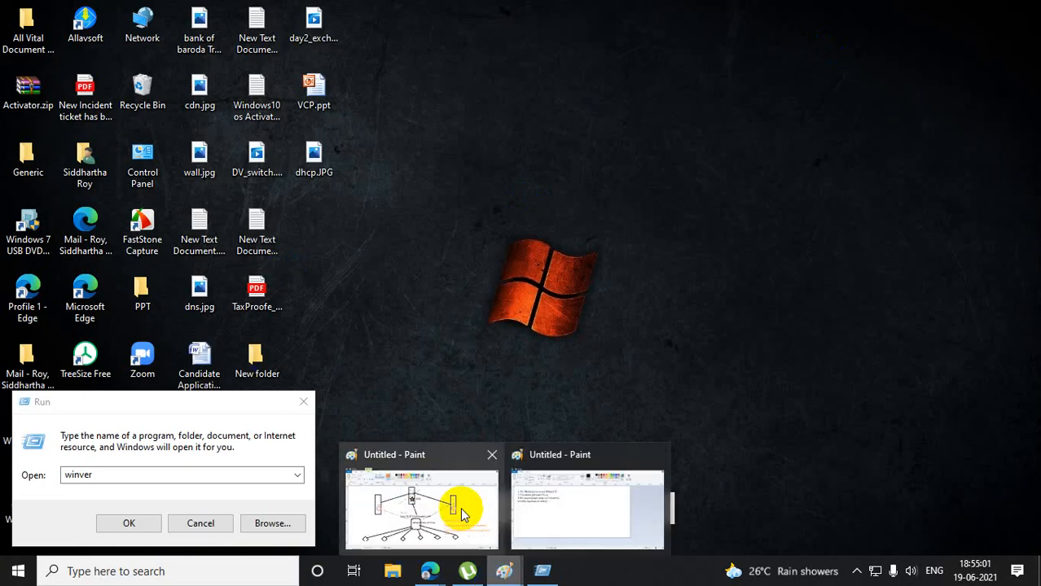
pyautogui.click(457, 507)
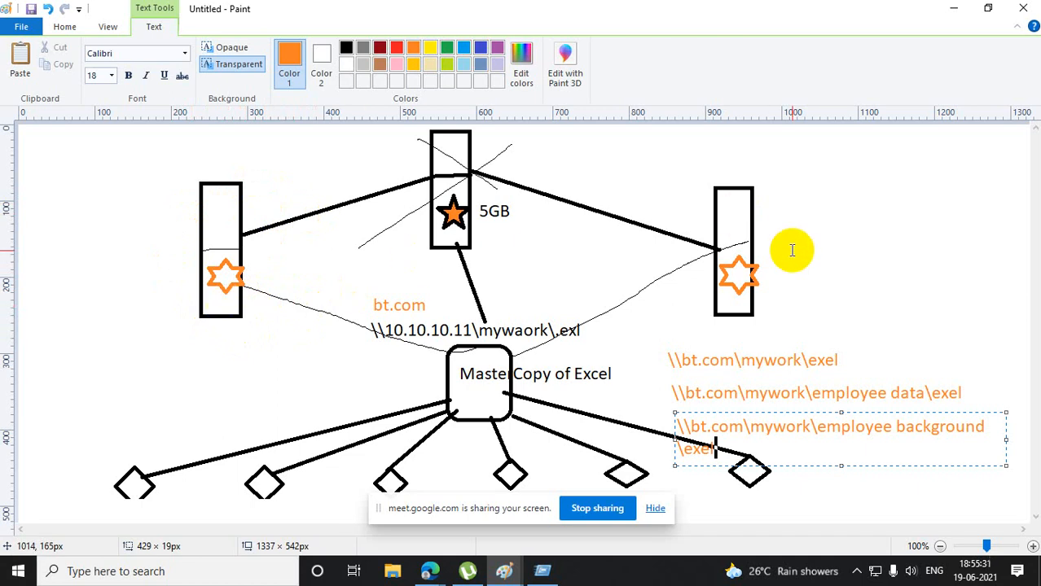
pyautogui.click(951, 10)
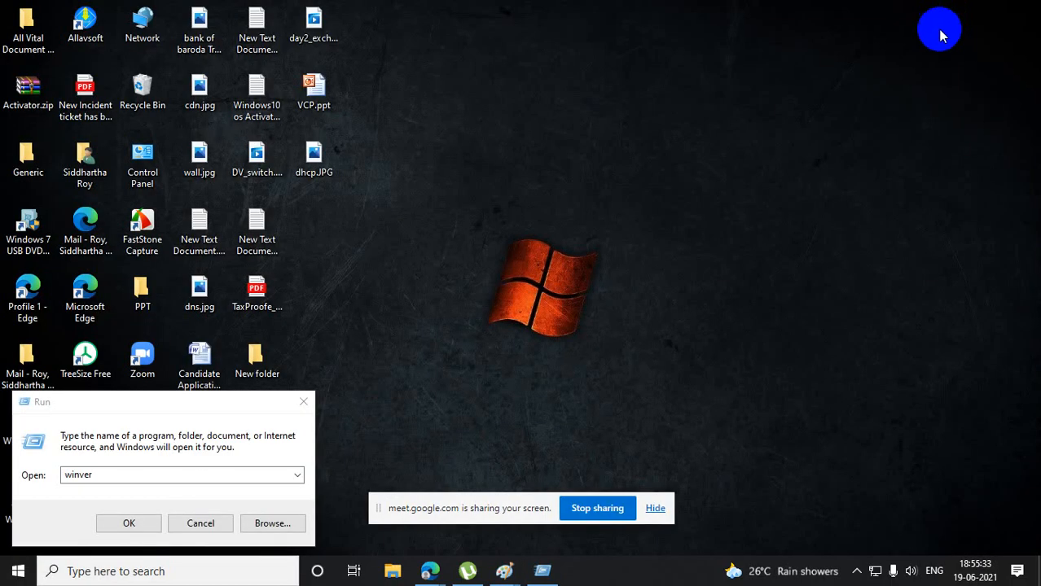
pyautogui.moveTo(525, 551)
pyautogui.click(560, 521)
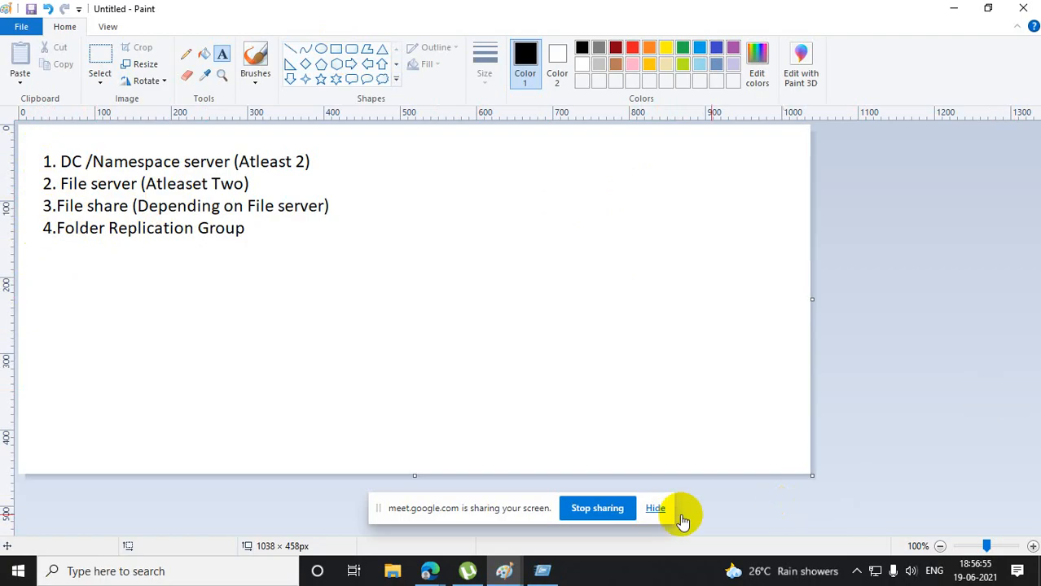
# Launch VMware Workstation from the Top apps in Windows search.
pyautogui.click(192, 574)
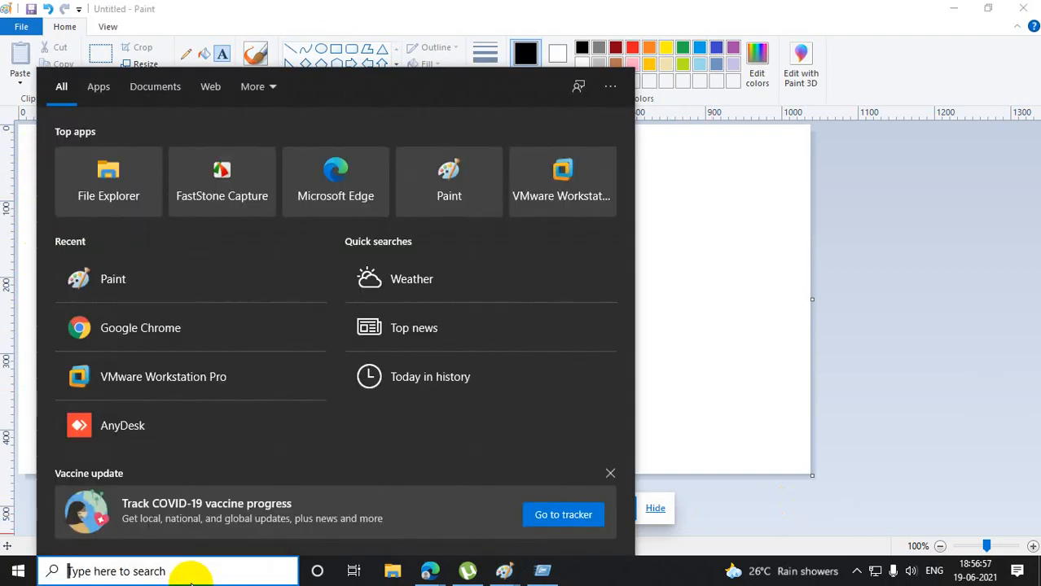
pyautogui.click(559, 192)
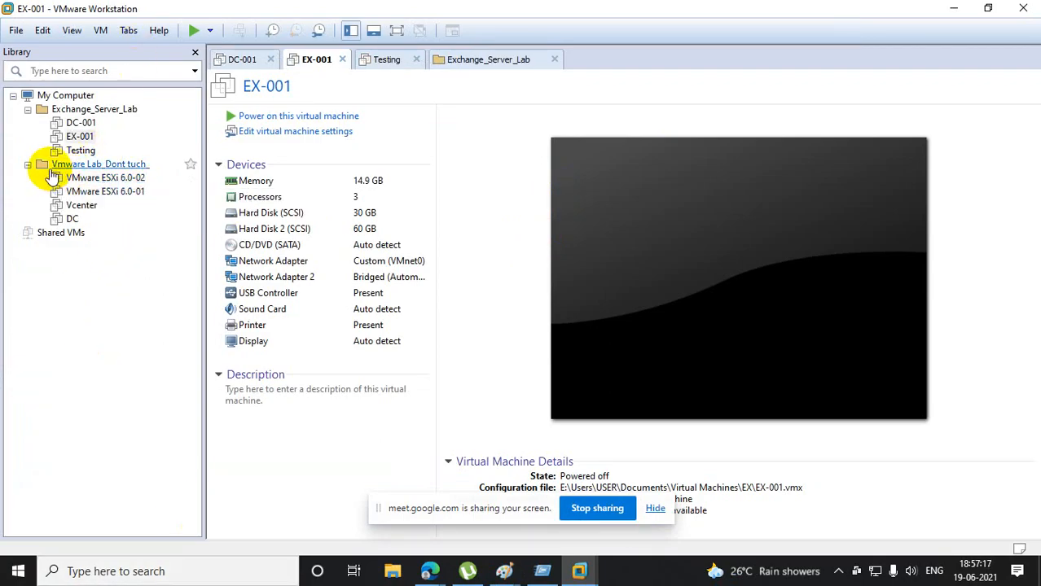
# Start a Custom New Virtual Machine wizard, accepting the default hardware compatibility.
pyautogui.click(14, 31)
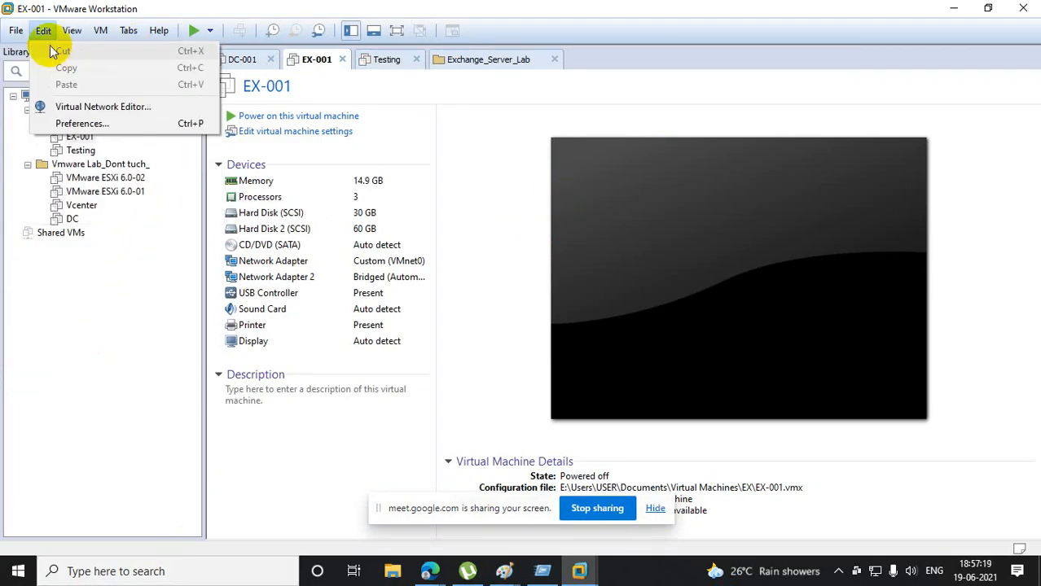
pyautogui.click(35, 51)
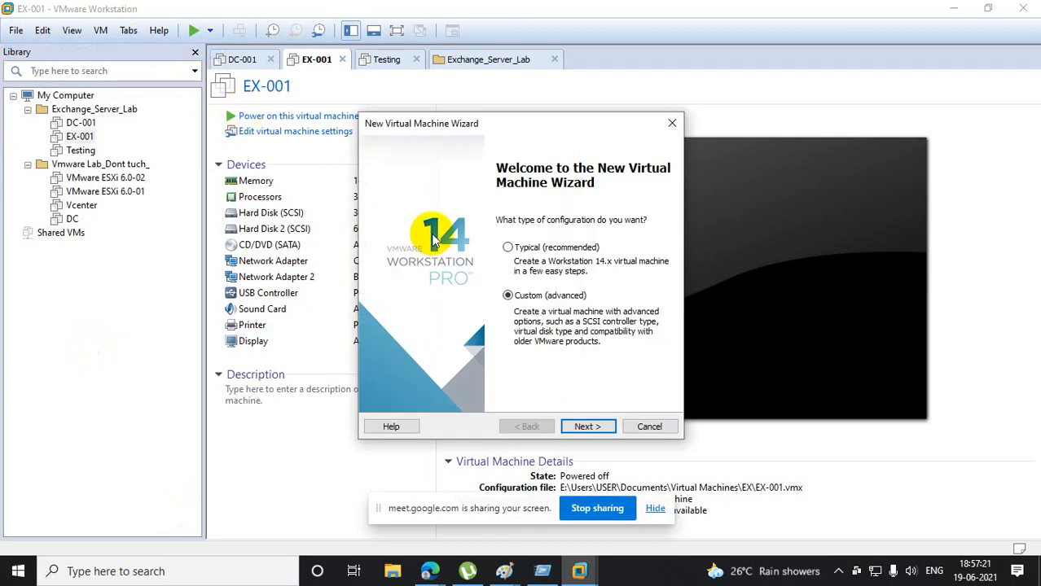
pyautogui.click(596, 430)
pyautogui.click(595, 430)
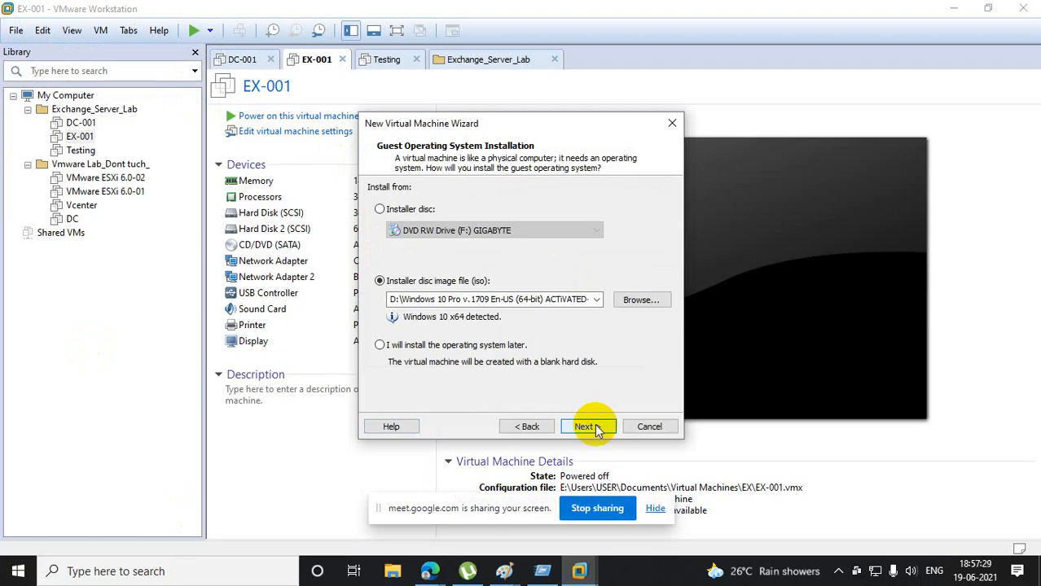
pyautogui.click(586, 426)
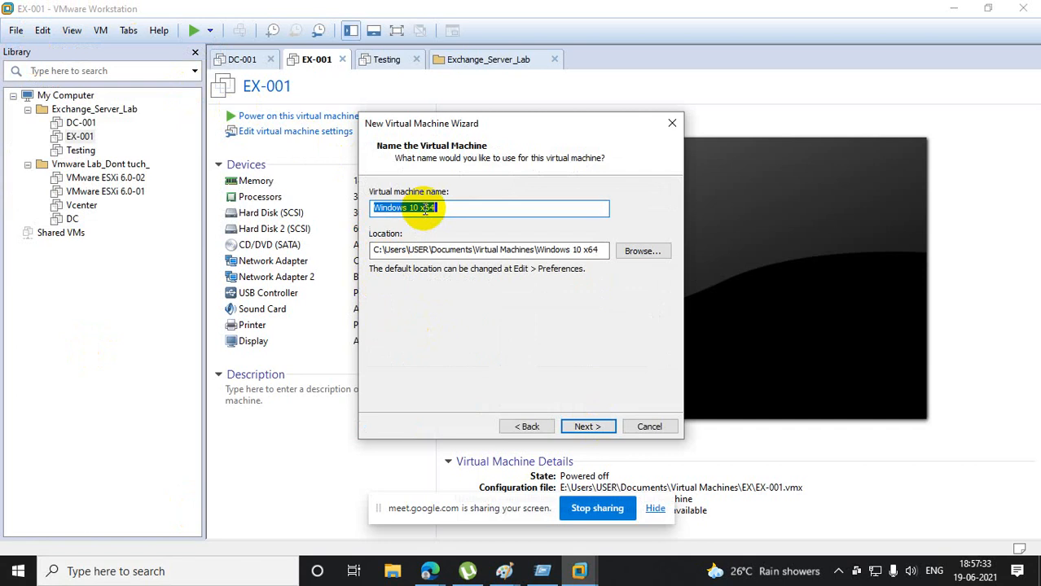
# Name the virtual machine DC01 and point its location to drive E.
pyautogui.write('DC01')
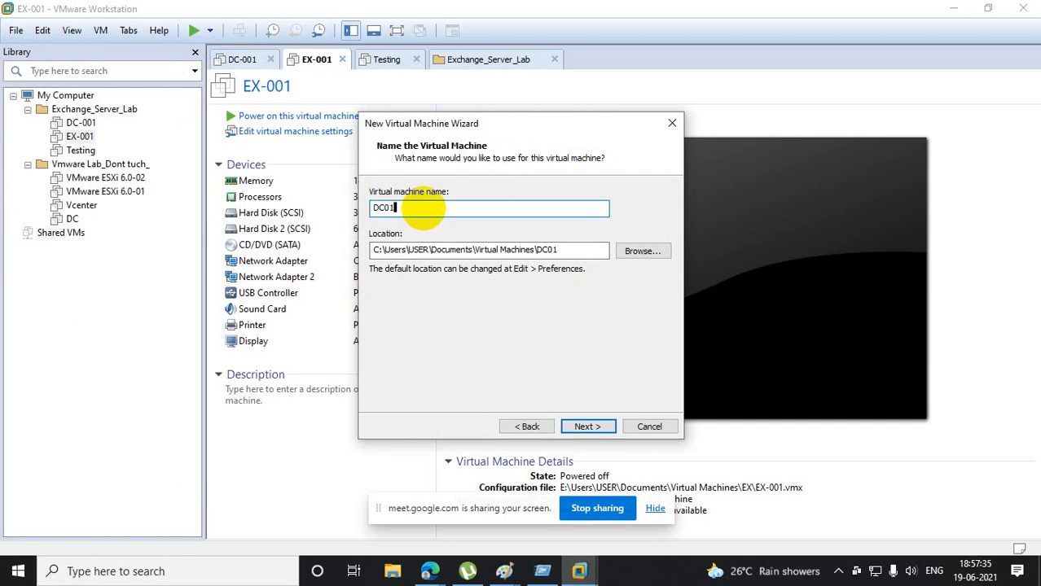
pyautogui.click(404, 250)
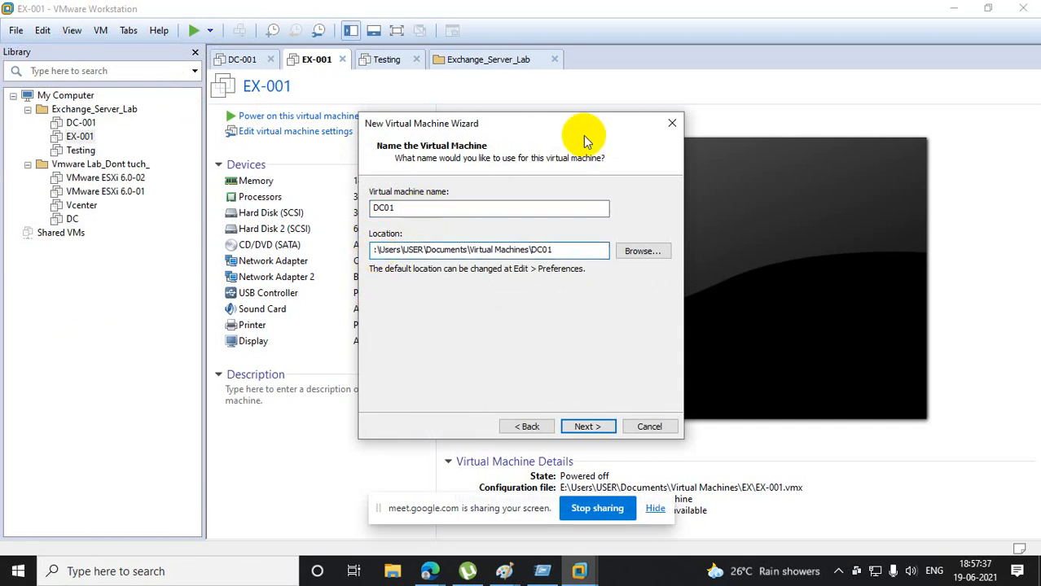
pyautogui.write('d')
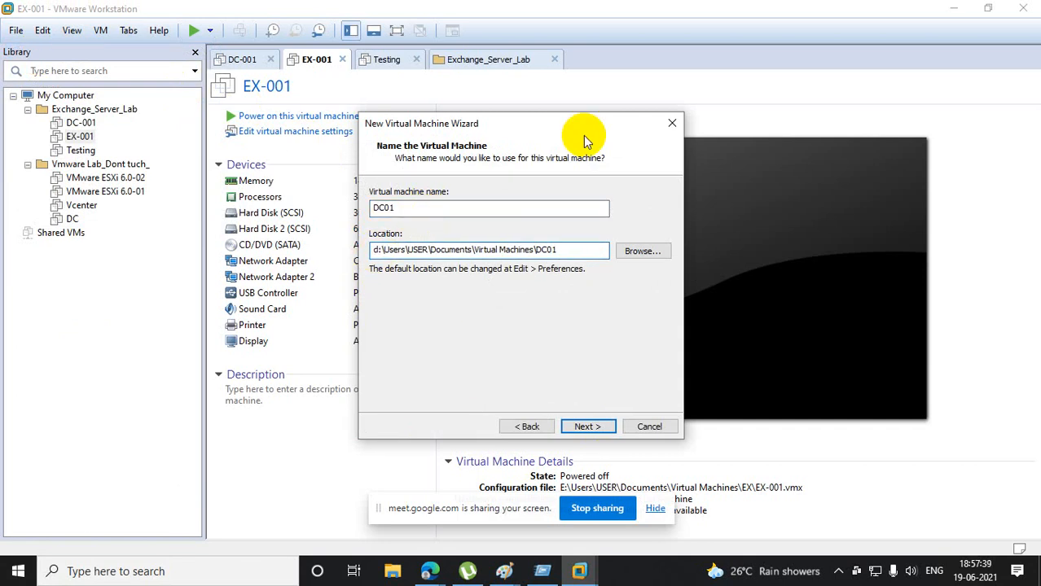
pyautogui.press('BackSpace')
pyautogui.write('e')
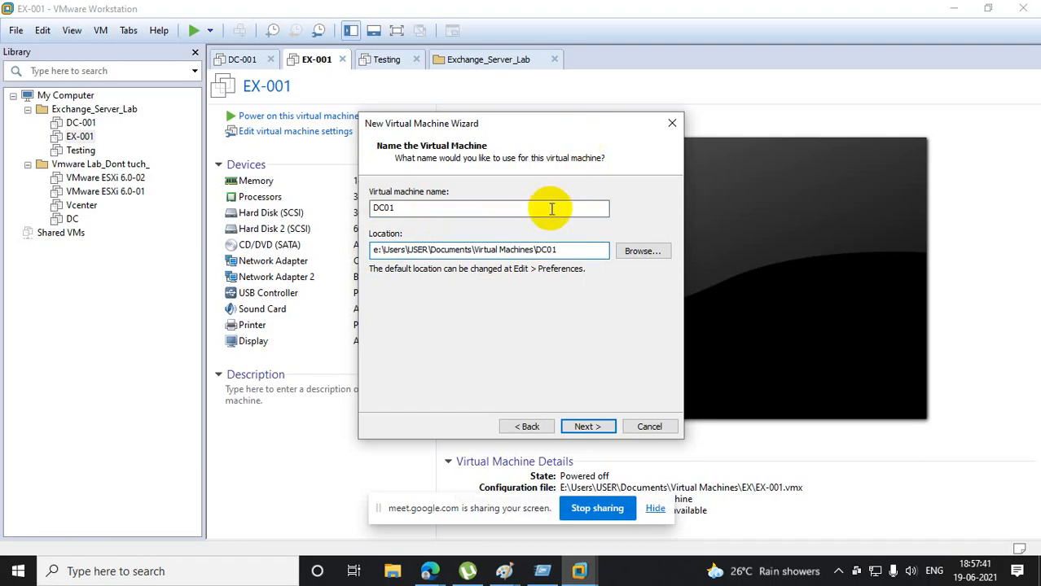
pyautogui.click(586, 426)
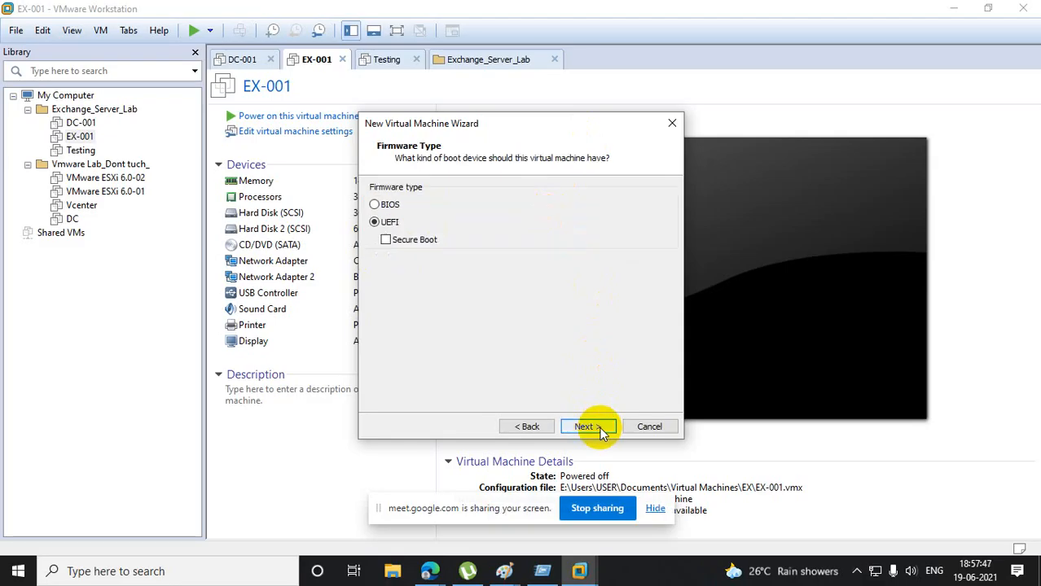
# Choose BIOS firmware and 2 cores per processor, then go back to the installer image page.
pyautogui.click(374, 204)
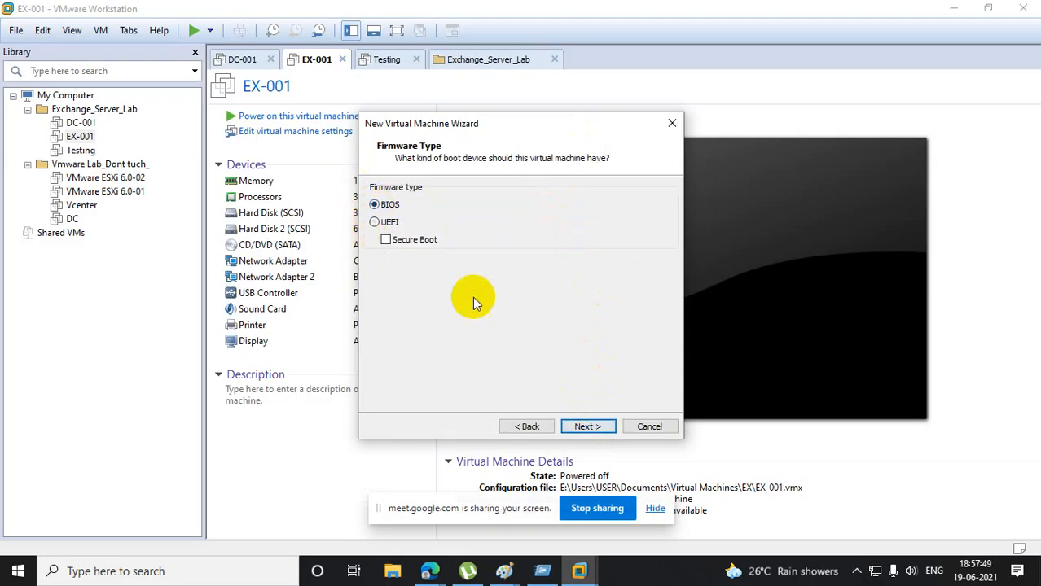
pyautogui.click(585, 427)
pyautogui.click(579, 223)
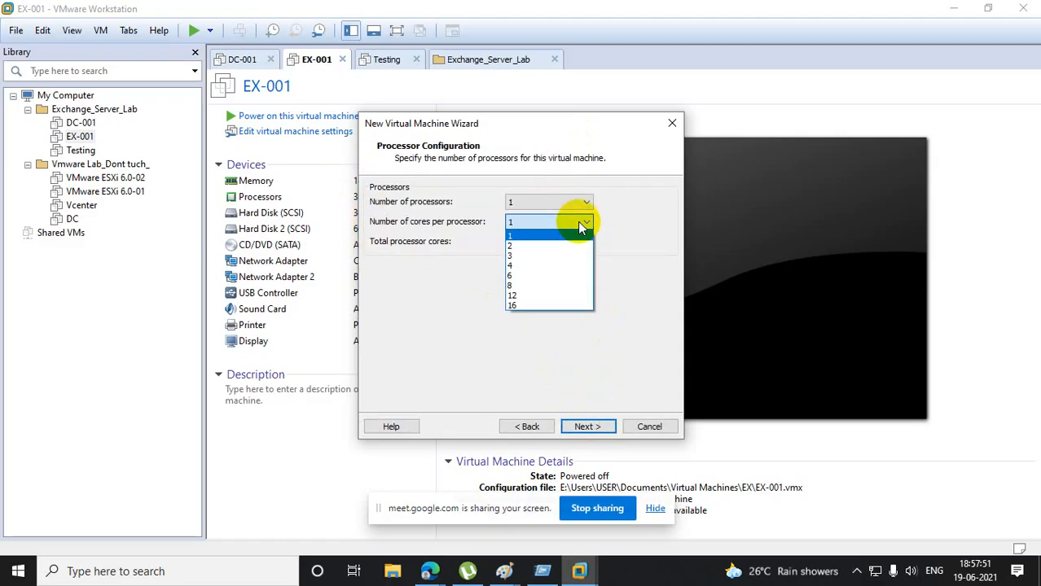
pyautogui.click(531, 245)
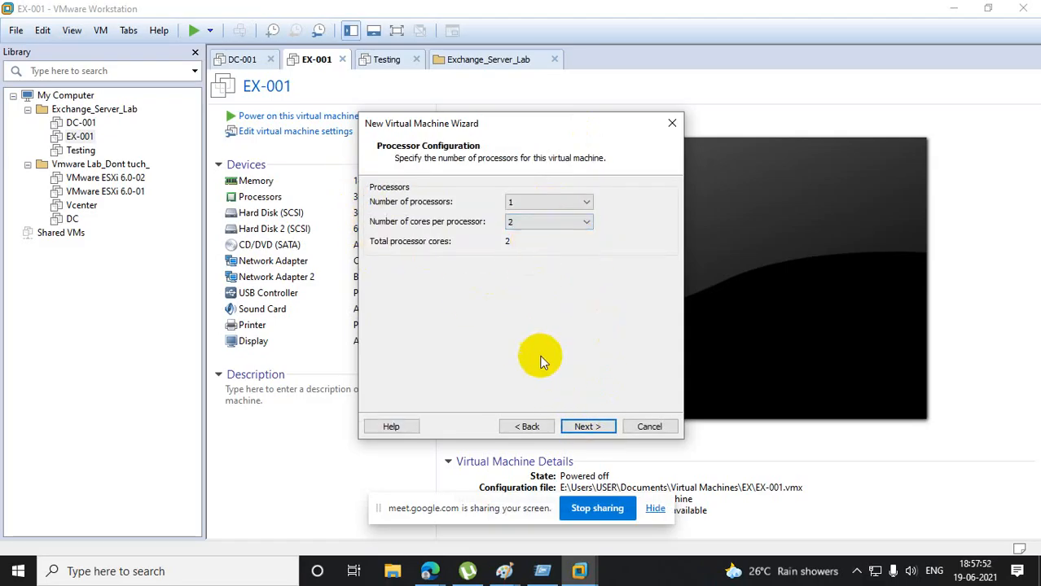
pyautogui.click(528, 427)
pyautogui.click(530, 427)
pyautogui.click(531, 430)
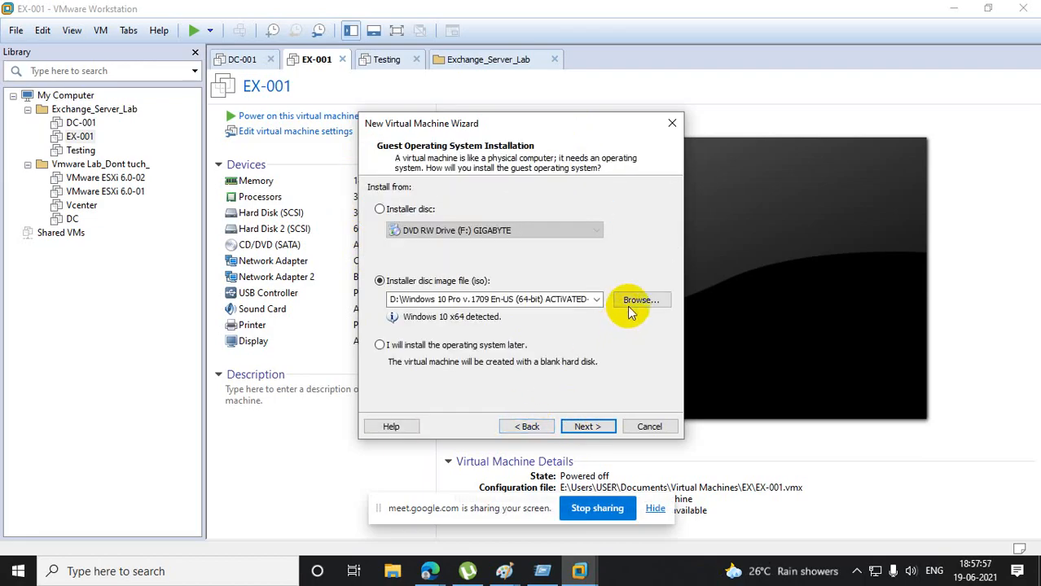
# Select the en_windows_server_2012_r2 ISO as the installer disc image.
pyautogui.click(596, 299)
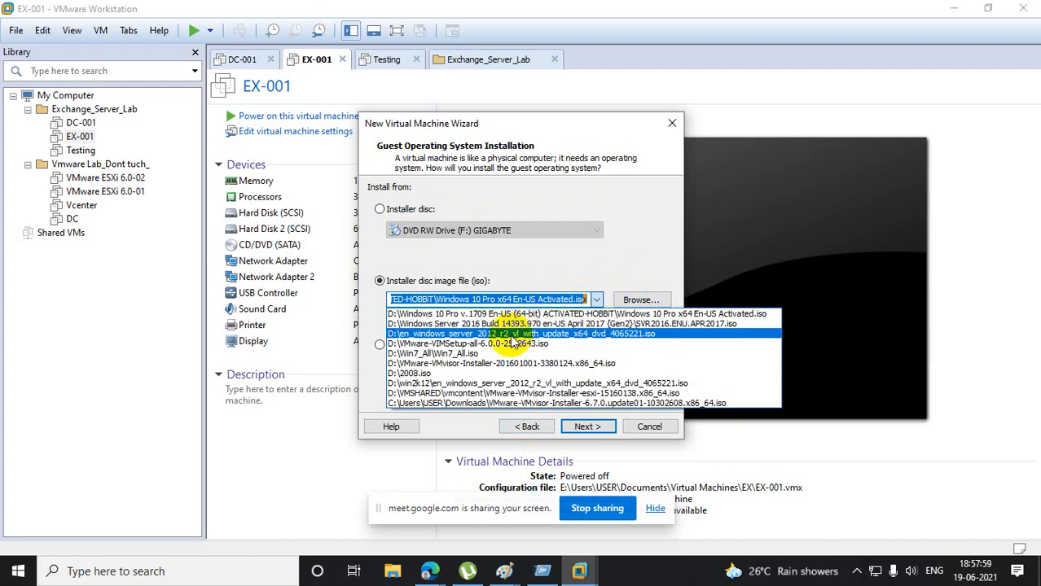
pyautogui.click(511, 334)
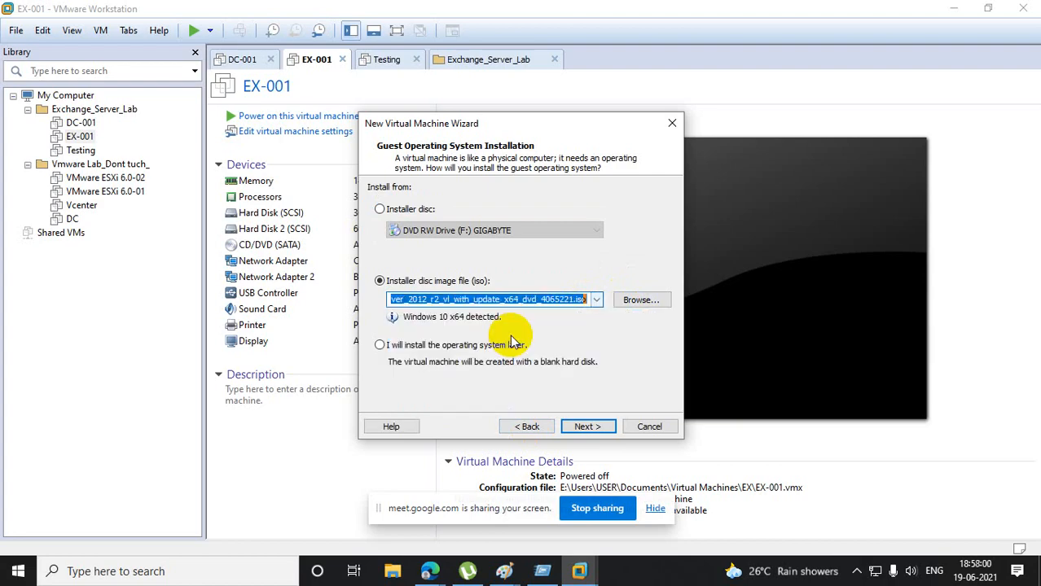
pyautogui.click(585, 427)
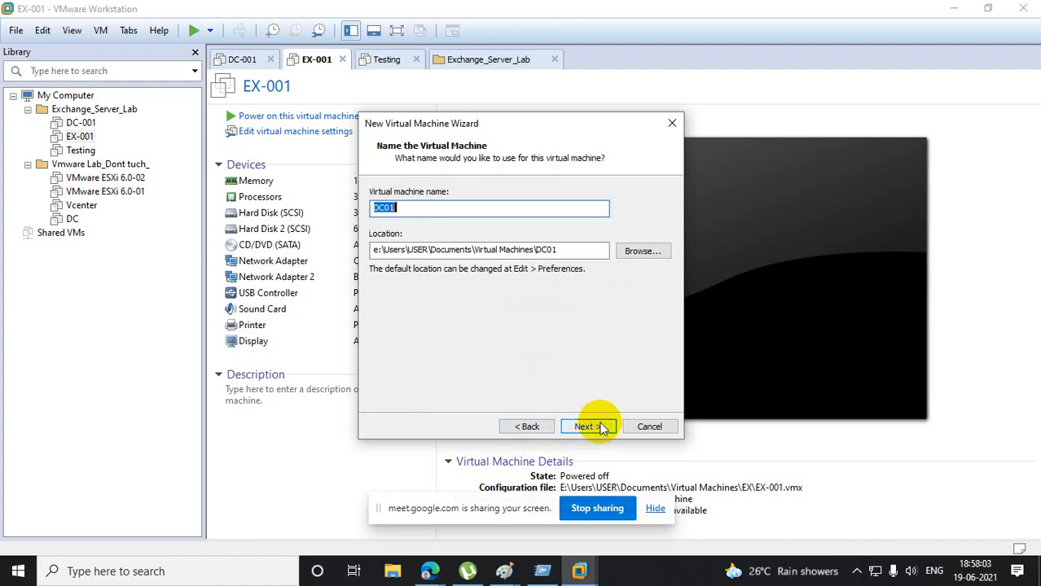
# Rename the virtual machine from DC01 to DC_Namespace-01.
pyautogui.click(453, 208)
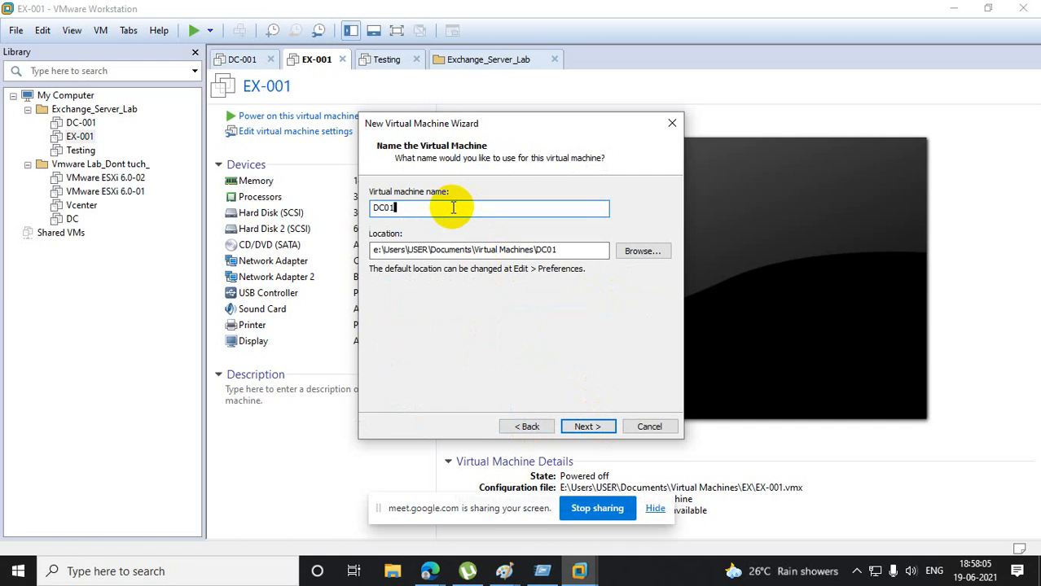
pyautogui.press('BackSpace')
pyautogui.press('BackSpace')
pyautogui.write('_Namespace01')
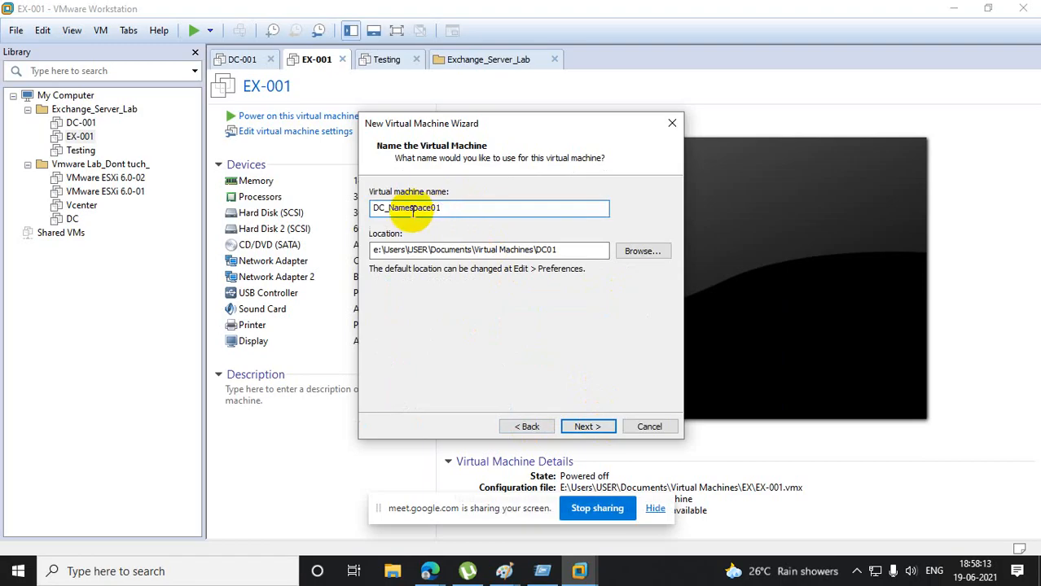
pyautogui.click(433, 206)
pyautogui.write('-')
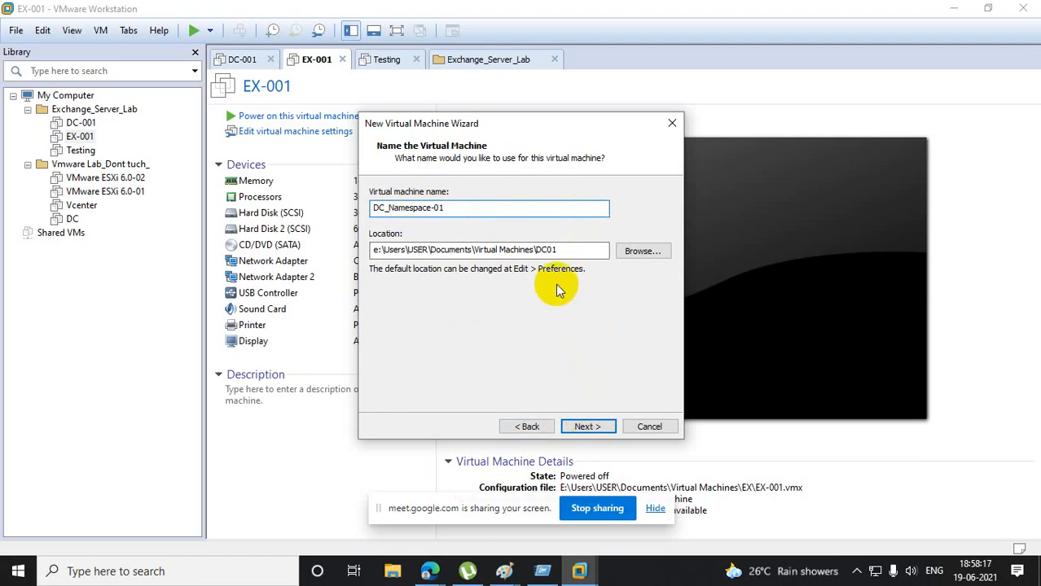
# Change the storage location folder from DC01 to DC_Namespace-01 to match the name.
pyautogui.click(595, 426)
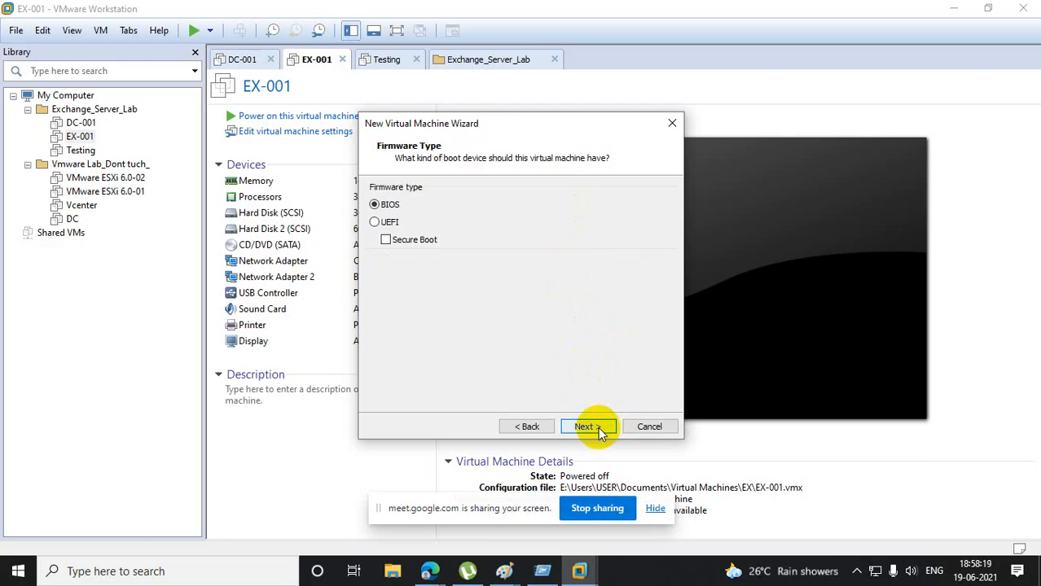
pyautogui.click(527, 426)
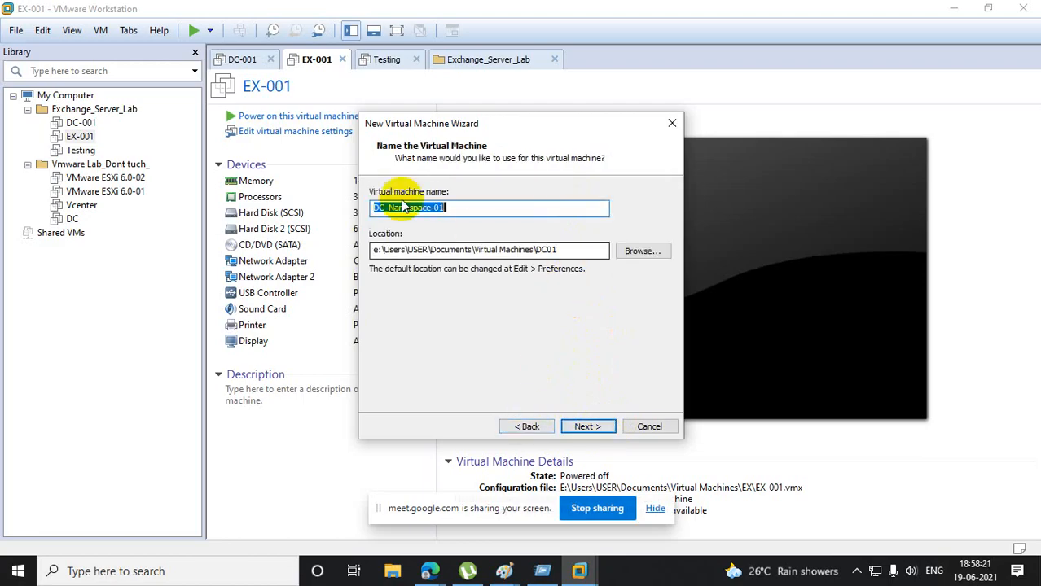
pyautogui.click(456, 208)
pyautogui.moveTo(456, 208); pyautogui.dragTo(297, 210)
pyautogui.hotkey('ctrl', 'c')
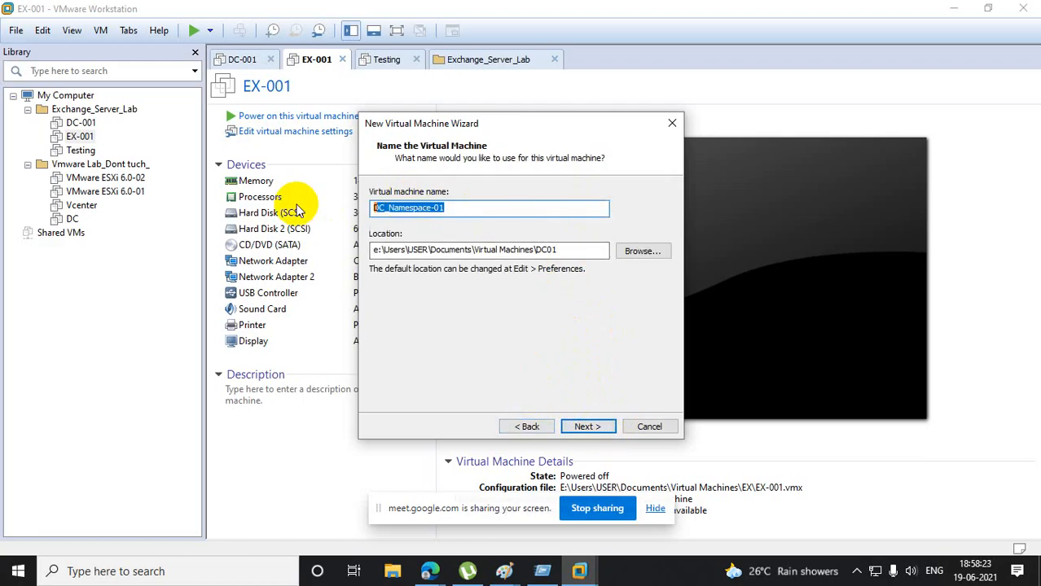
pyautogui.doubleClick(541, 250)
pyautogui.hotkey('ctrl', 'v')
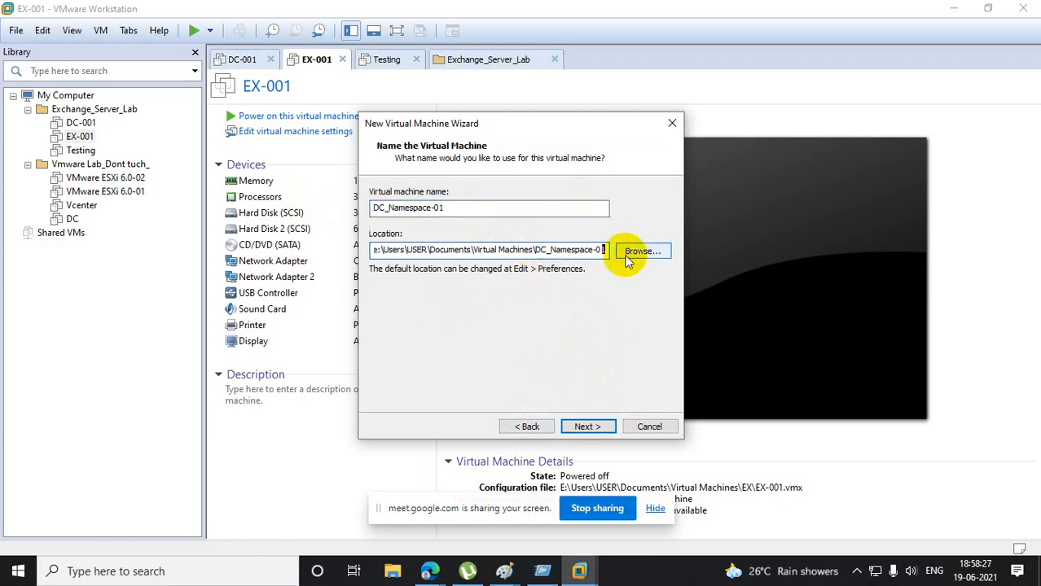
# Keep BIOS, set 2 cores per processor, and raise memory to 4704 MB.
pyautogui.click(588, 426)
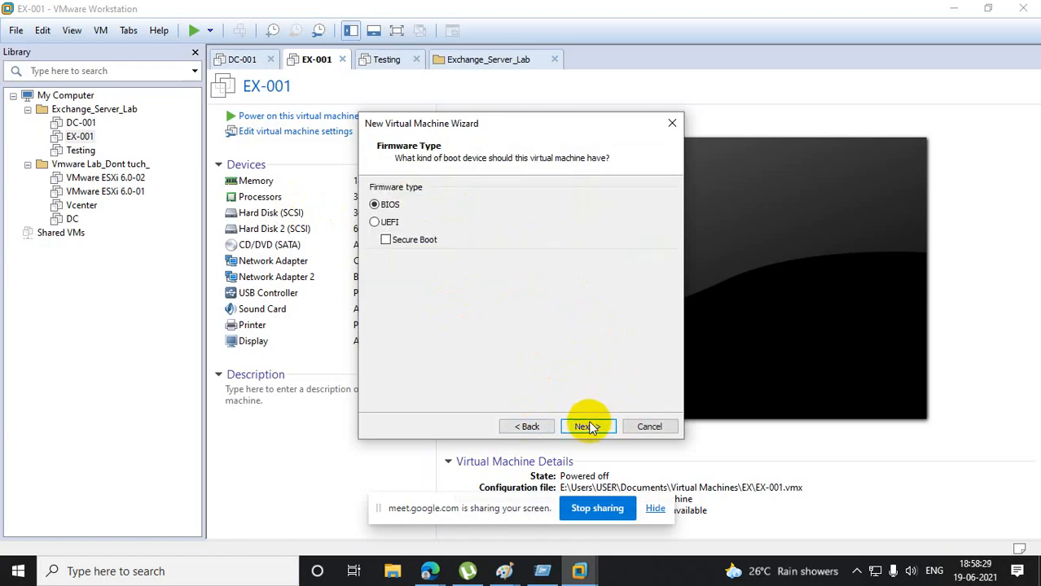
pyautogui.click(587, 427)
pyautogui.click(586, 222)
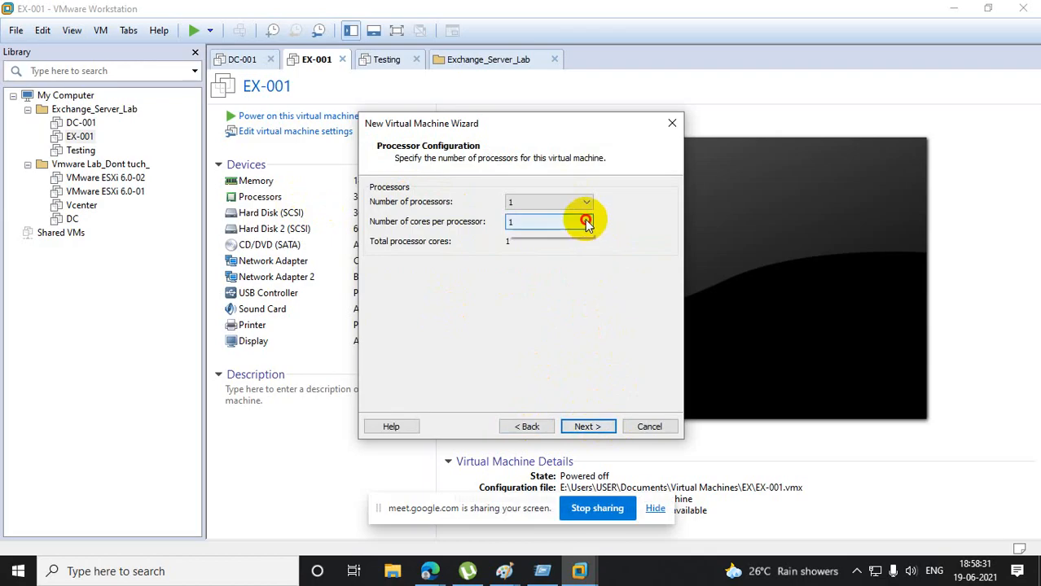
pyautogui.click(538, 238)
pyautogui.click(590, 427)
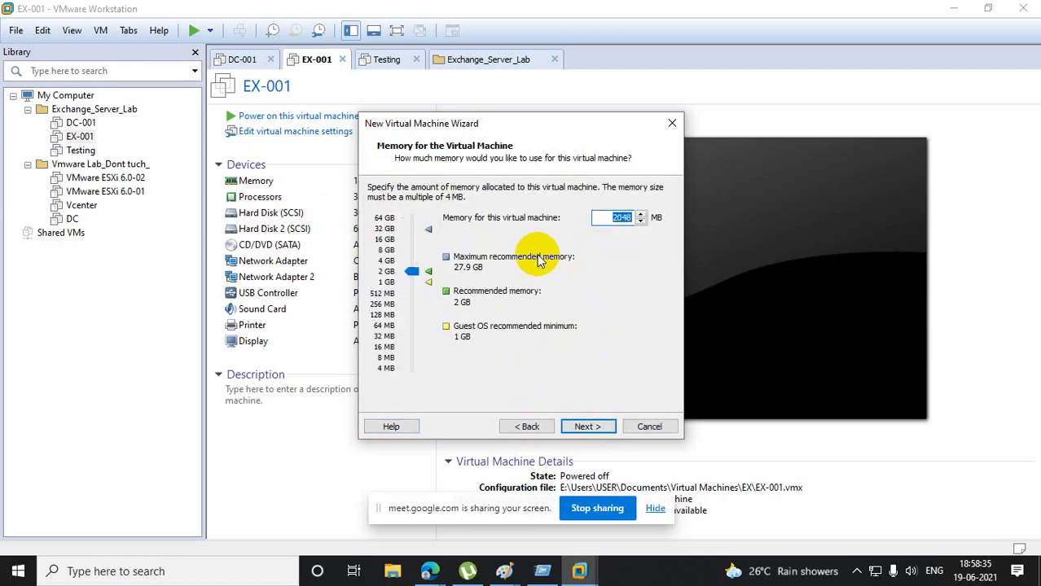
pyautogui.moveTo(412, 271); pyautogui.dragTo(414, 260)
# Keep NAT networking and the default I/O controller and disk type, creating a new disk.
pyautogui.click(602, 428)
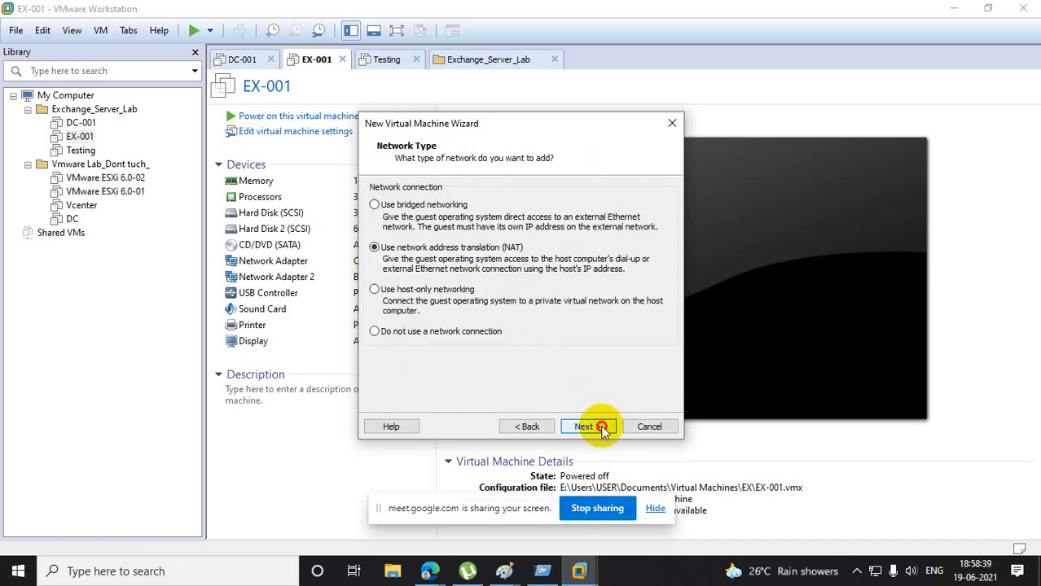
pyautogui.click(601, 427)
pyautogui.click(601, 428)
pyautogui.click(600, 427)
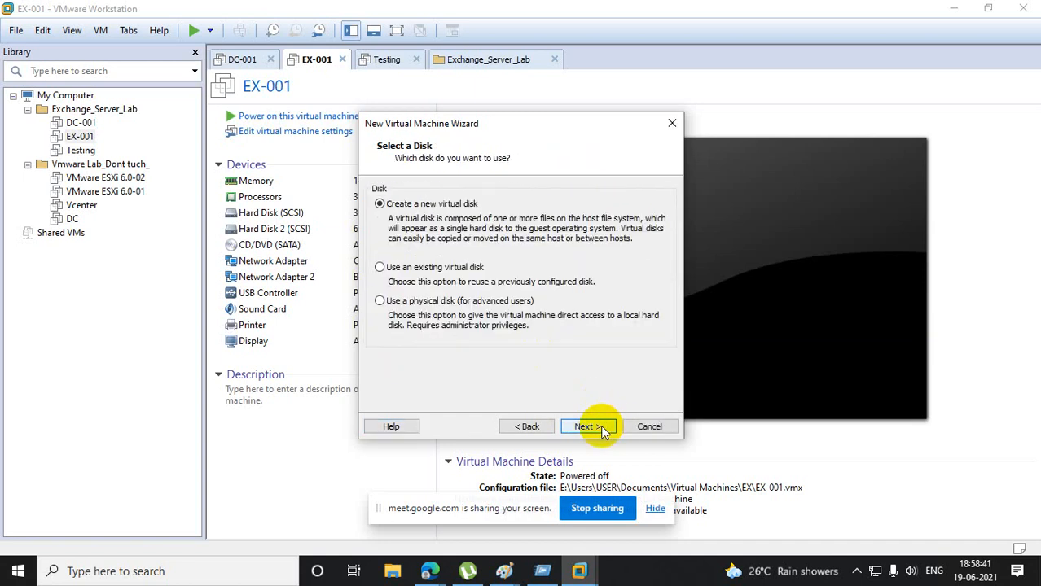
pyautogui.click(601, 428)
# Make the disk 30 GB stored as a single file and finish creating the VM.
pyautogui.press('BackSpace')
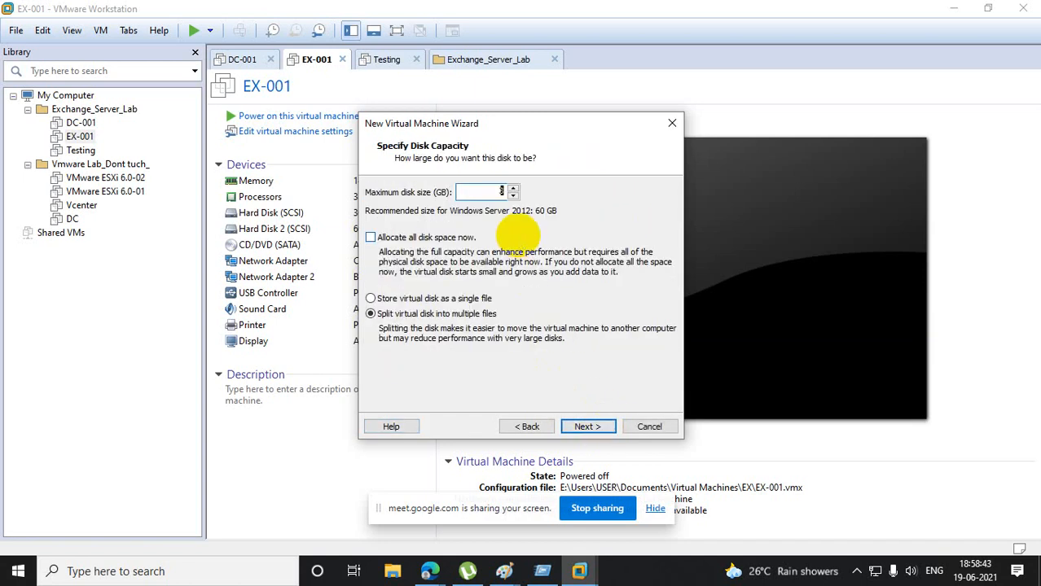
pyautogui.write('30')
pyautogui.click(416, 298)
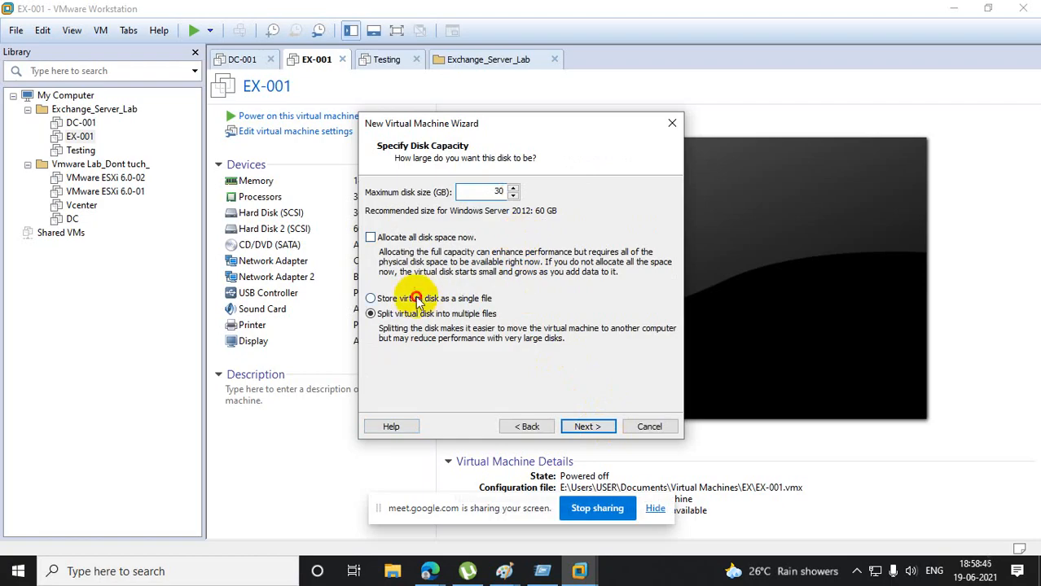
pyautogui.click(588, 428)
pyautogui.click(595, 428)
pyautogui.click(598, 428)
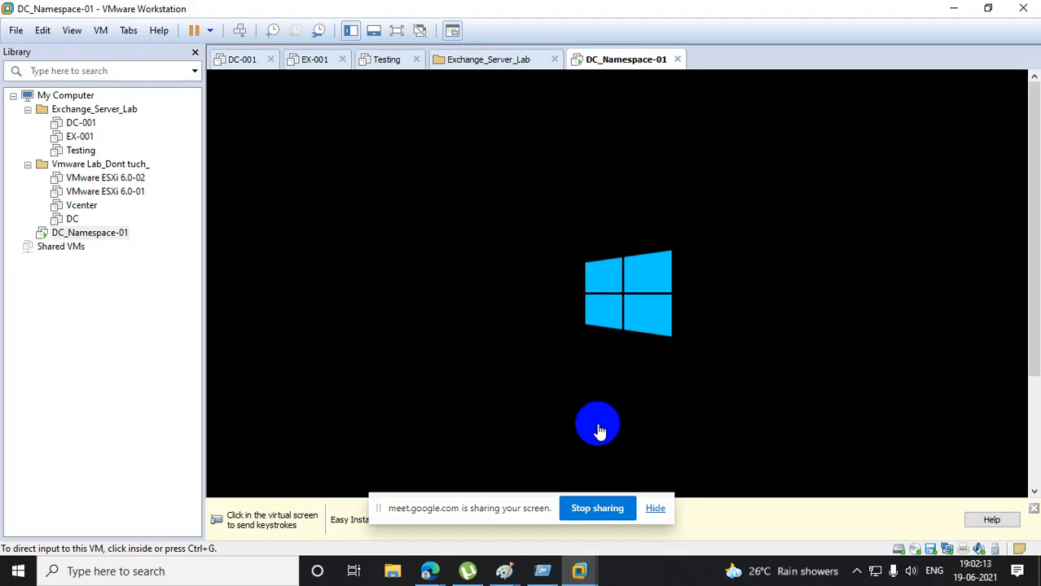
# Back in Paint, draw a tall rectangle below the list and enlarge the canvas to 1341 × 604px.
pyautogui.moveTo(504, 571)
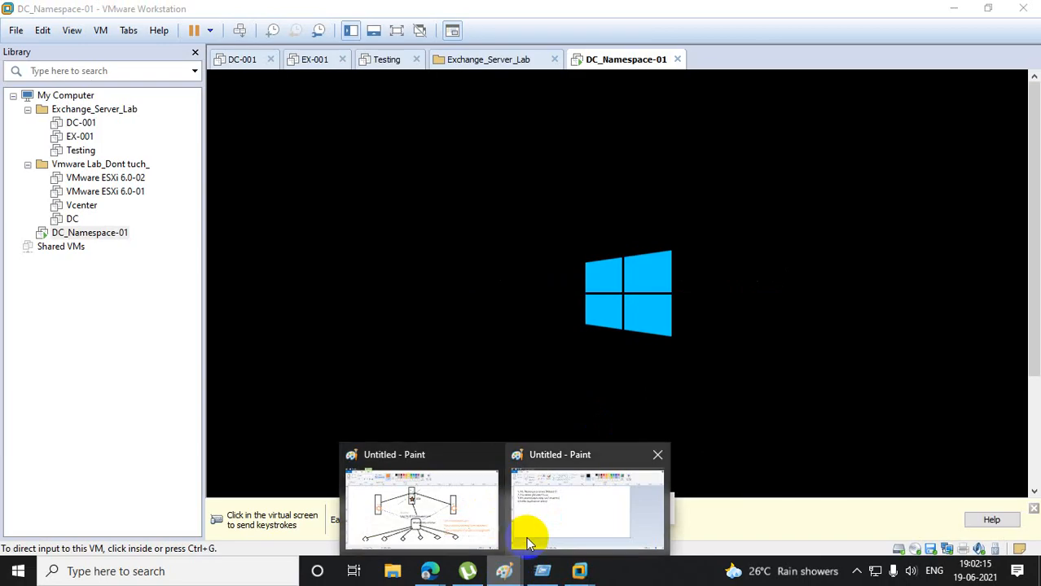
pyautogui.click(533, 507)
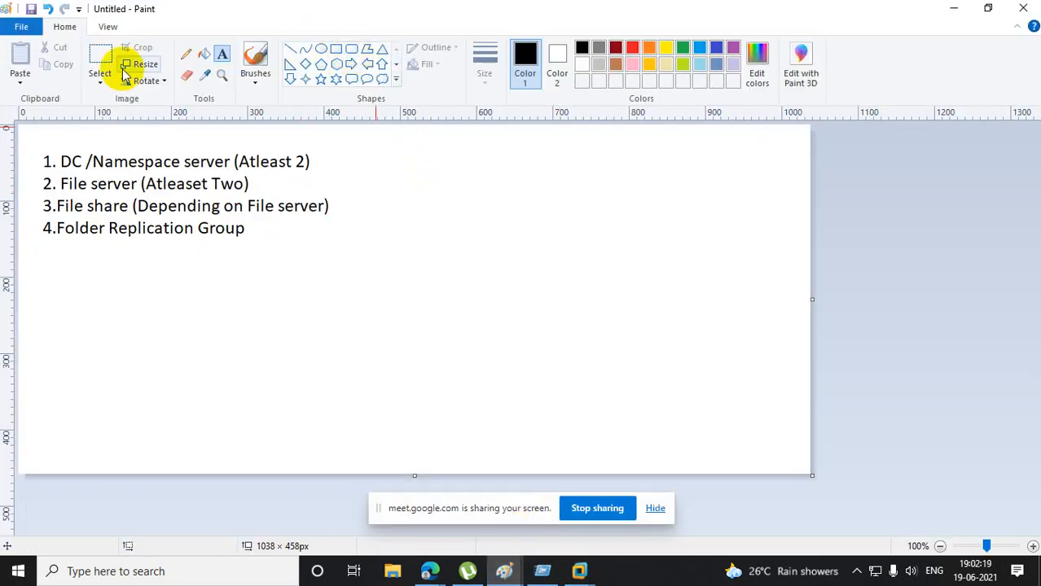
pyautogui.click(336, 49)
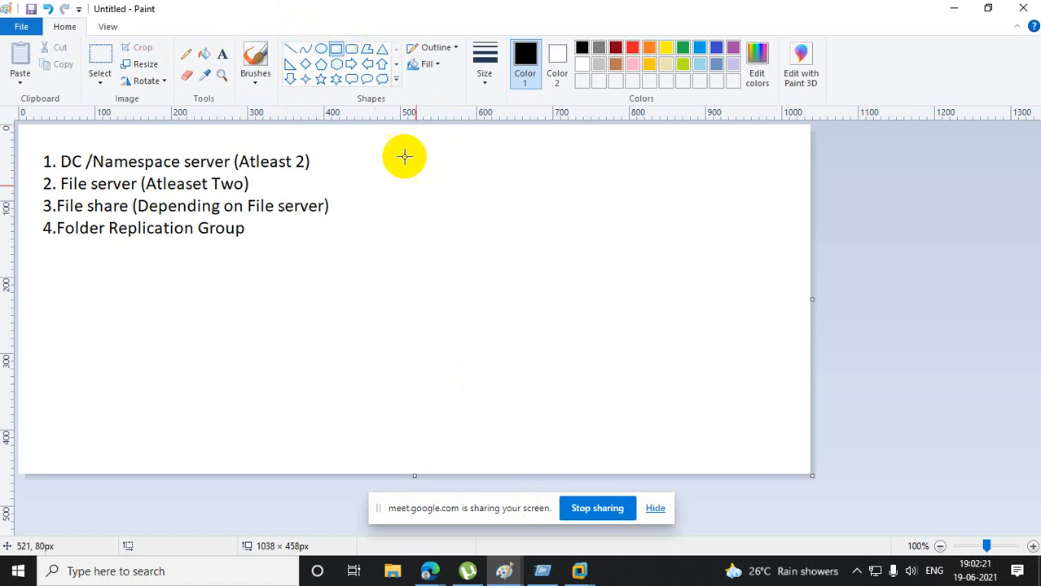
pyautogui.moveTo(230, 289); pyautogui.dragTo(262, 365)
pyautogui.moveTo(812, 475); pyautogui.dragTo(1040, 585)
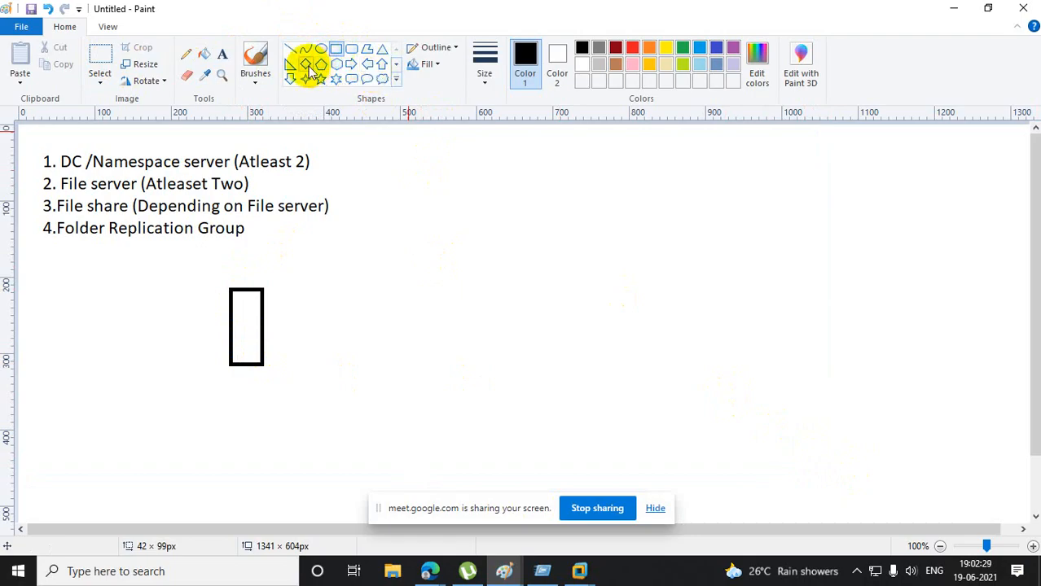
# Draw three more tall rectangles: one on the right and two lower in the middle.
pyautogui.moveTo(553, 287)
pyautogui.mouseDown()
pyautogui.moveTo(563, 345)
pyautogui.moveTo(588, 350)
pyautogui.mouseUp()
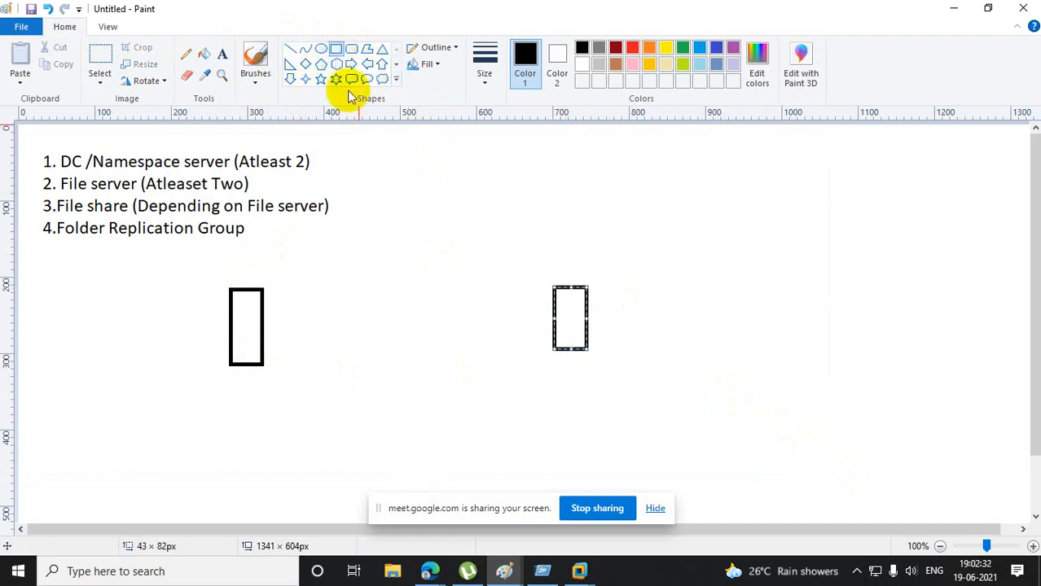
pyautogui.click(336, 49)
pyautogui.moveTo(344, 364); pyautogui.dragTo(375, 422)
pyautogui.moveTo(423, 360); pyautogui.dragTo(443, 420)
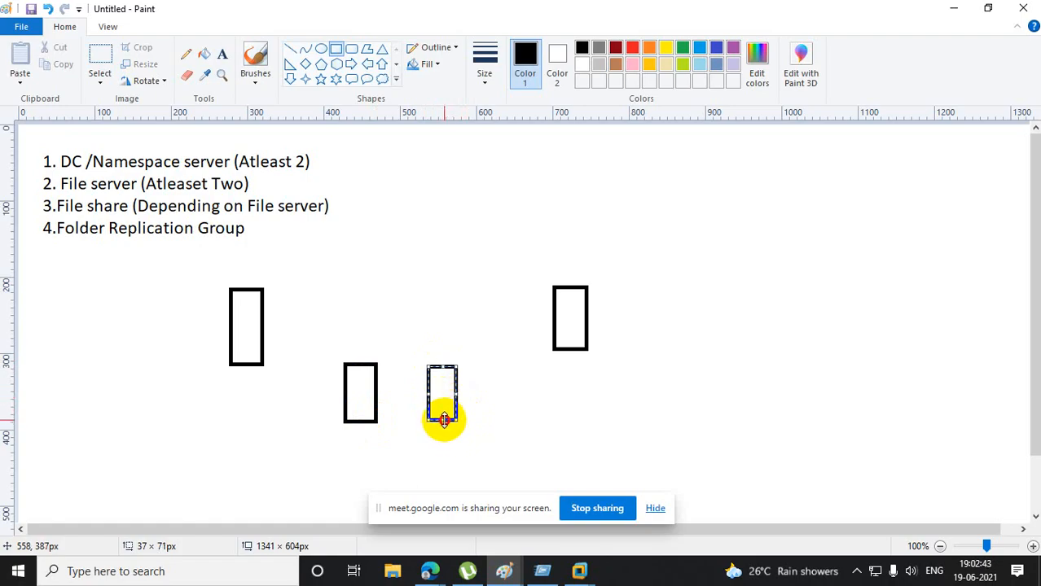
pyautogui.click(569, 430)
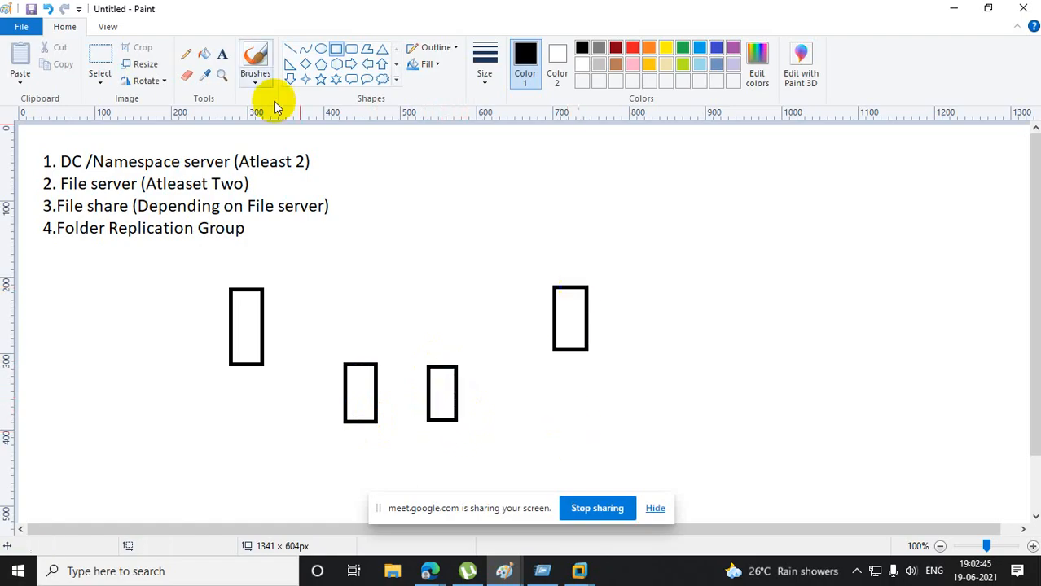
# Draw four crossing connector lines from the left and right rectangles to the two middle ones.
pyautogui.click(290, 49)
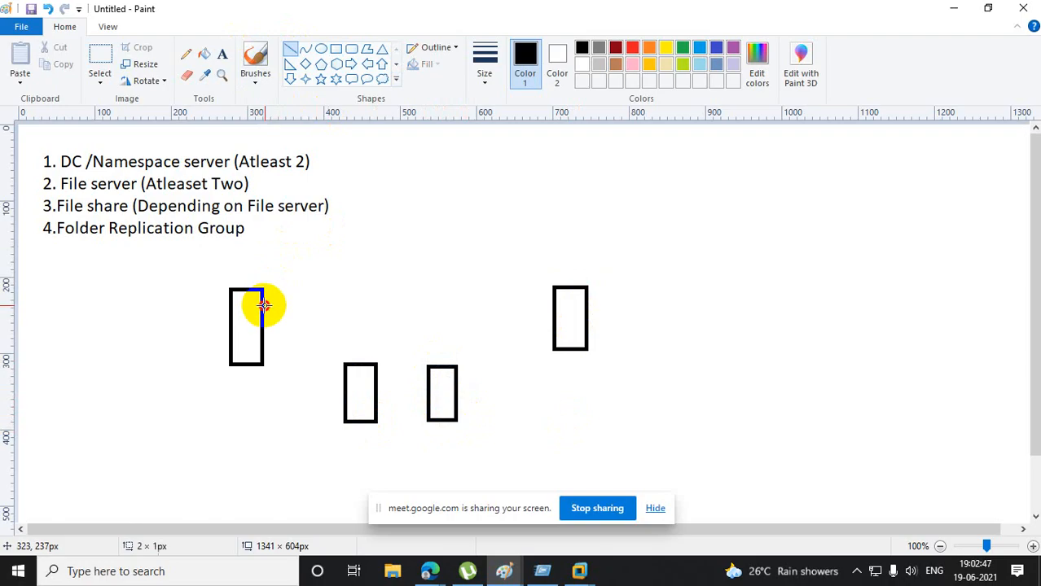
pyautogui.moveTo(263, 305); pyautogui.dragTo(343, 365)
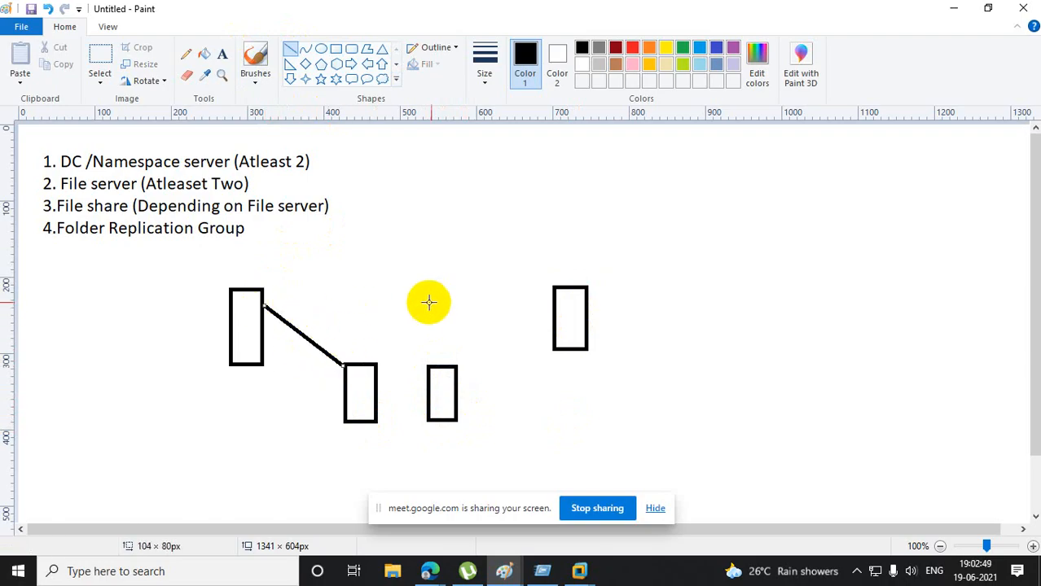
pyautogui.moveTo(554, 302); pyautogui.dragTo(458, 366)
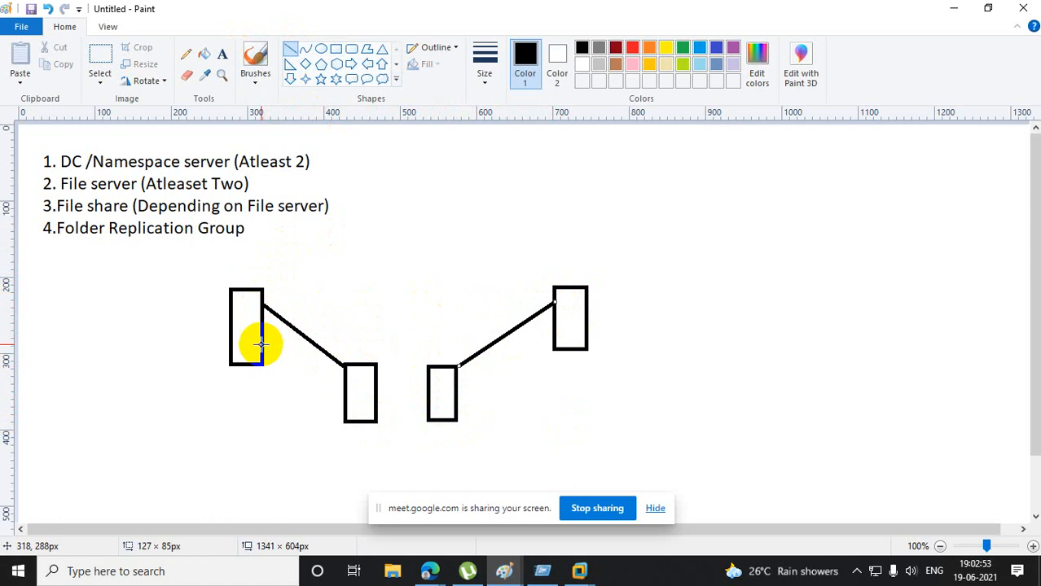
pyautogui.moveTo(260, 338)
pyautogui.mouseDown()
pyautogui.moveTo(341, 388)
pyautogui.moveTo(435, 406)
pyautogui.mouseUp()
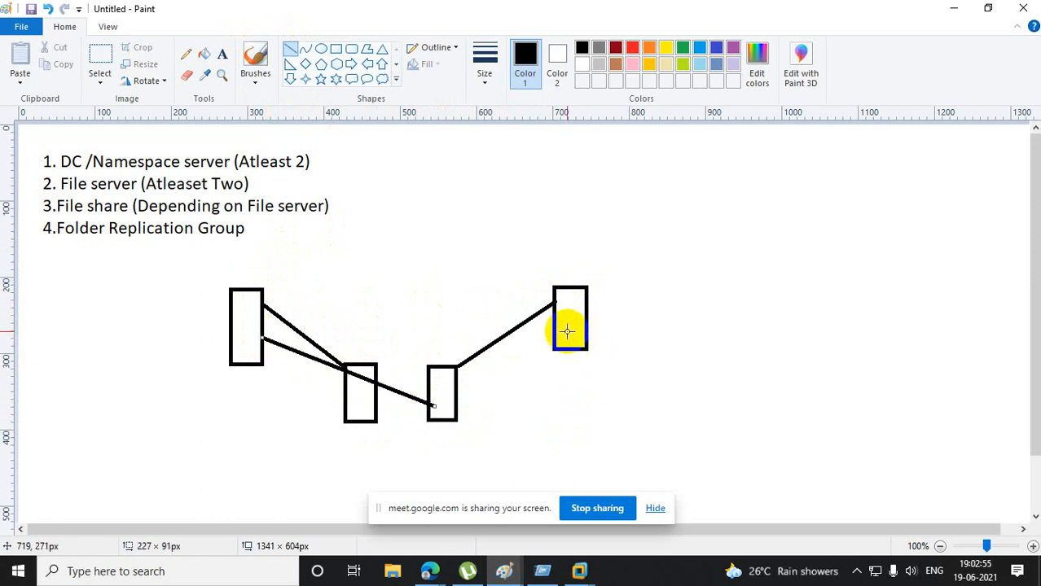
pyautogui.moveTo(556, 327); pyautogui.dragTo(376, 407)
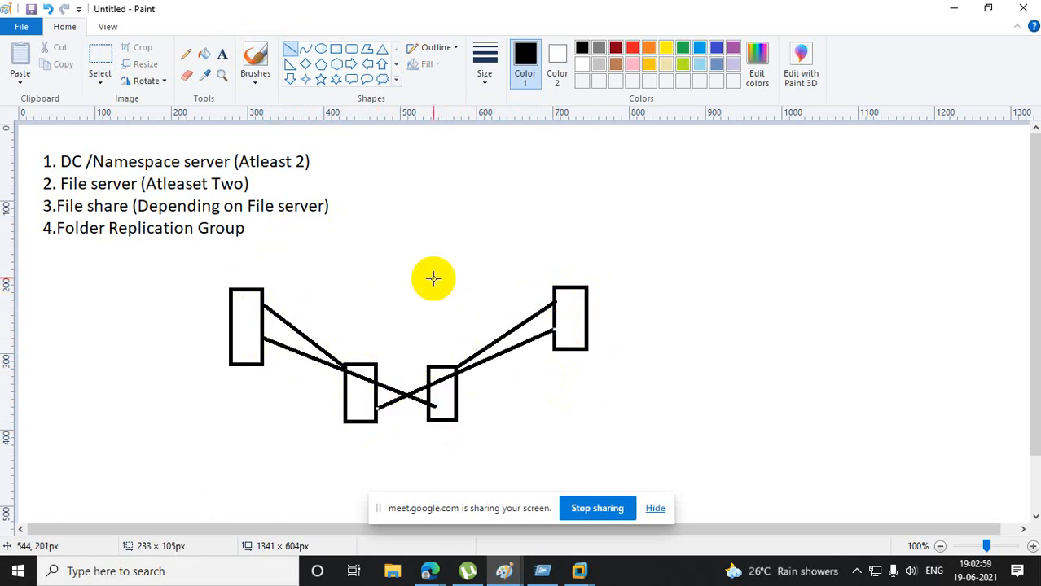
# Draw two hexagons below the middle rectangles, stretching the second one taller.
pyautogui.click(338, 65)
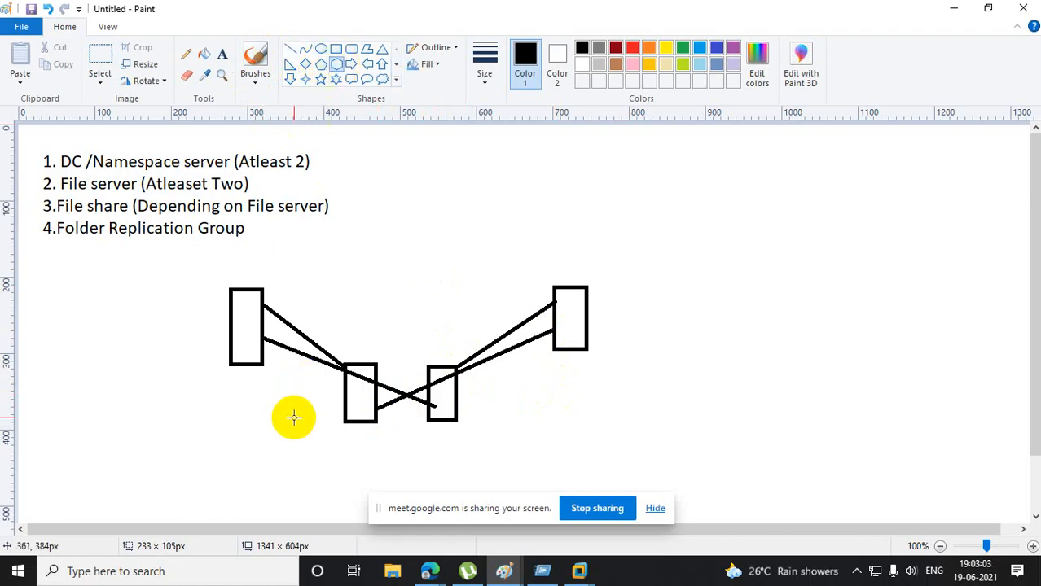
pyautogui.moveTo(294, 418); pyautogui.dragTo(344, 466)
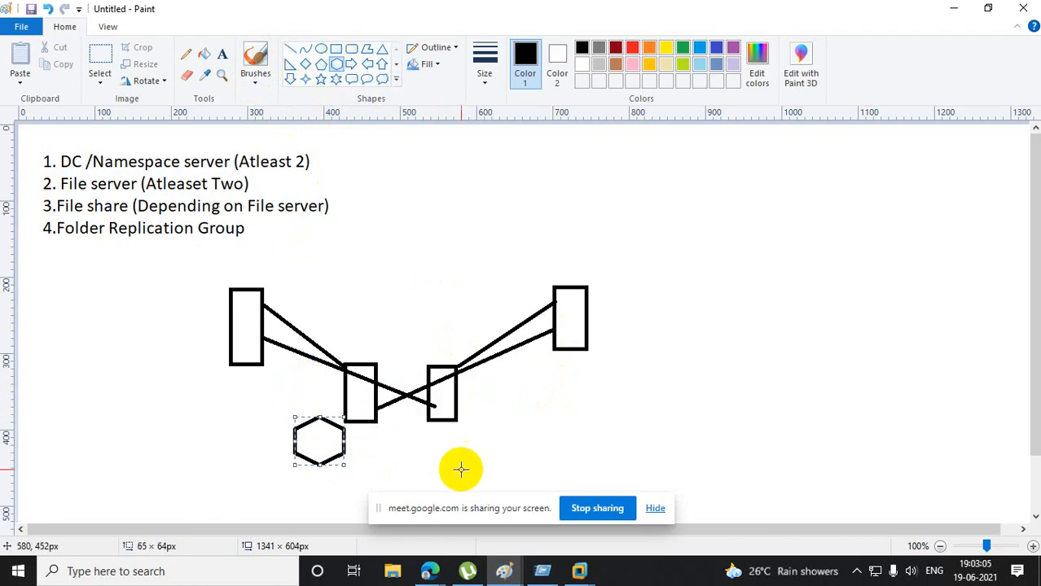
pyautogui.moveTo(458, 427); pyautogui.dragTo(518, 470)
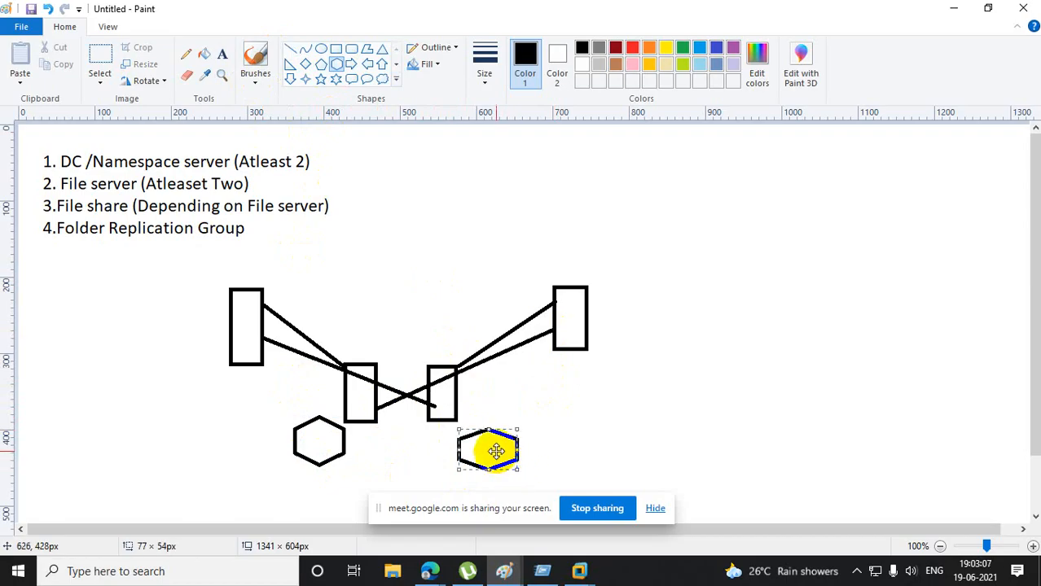
pyautogui.moveTo(491, 429); pyautogui.dragTo(492, 422)
pyautogui.click(617, 425)
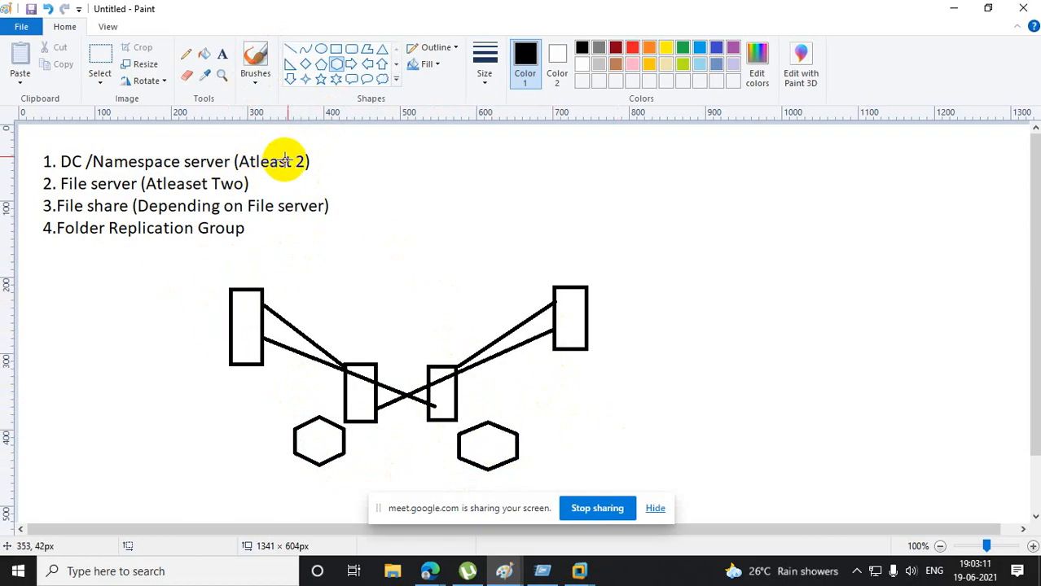
# Draw small diamonds beside the left and right rectangles.
pyautogui.click(305, 63)
pyautogui.moveTo(189, 289); pyautogui.dragTo(231, 335)
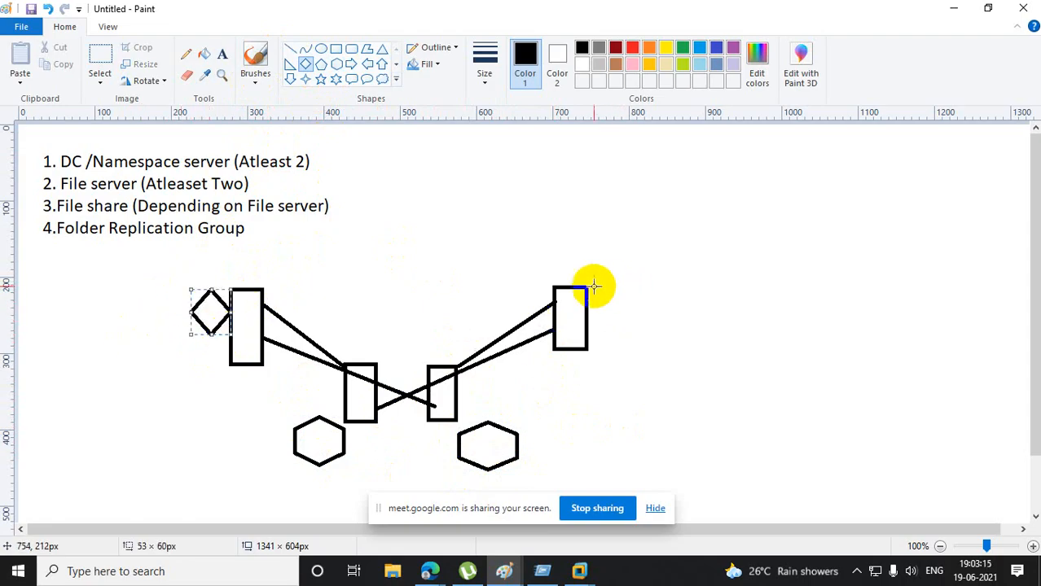
pyautogui.moveTo(598, 283); pyautogui.dragTo(651, 321)
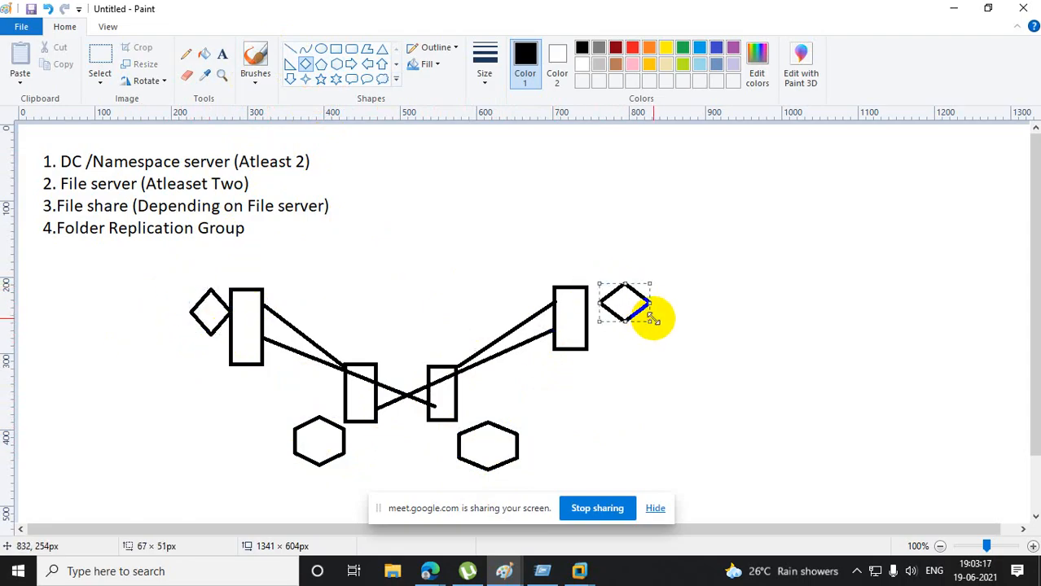
pyautogui.click(657, 400)
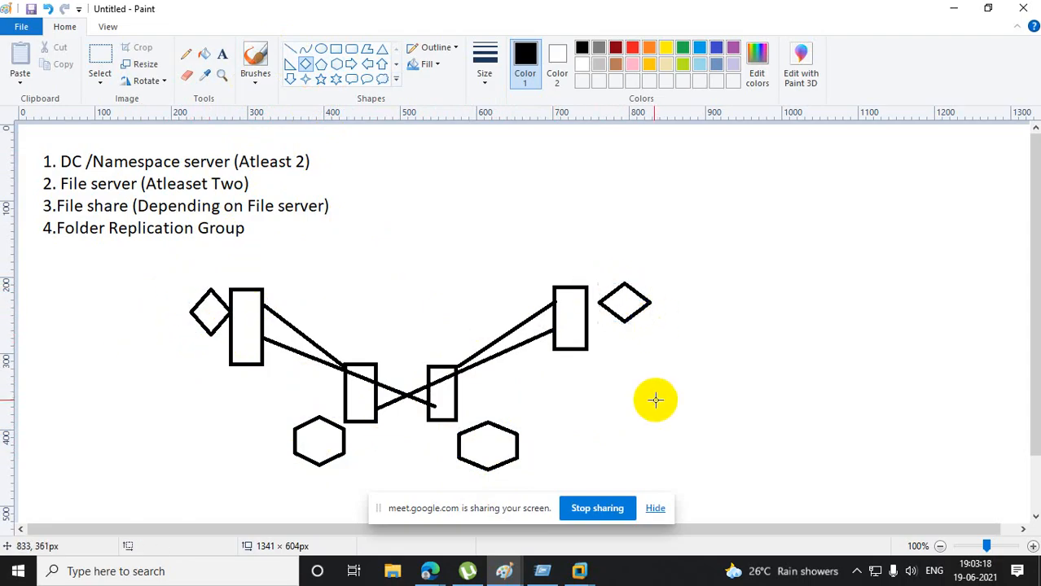
# Label the left diamond 'NameSpace Role' in 9-point text and copy the label.
pyautogui.click(225, 55)
pyautogui.moveTo(142, 295); pyautogui.dragTo(341, 317)
pyautogui.write('Name')
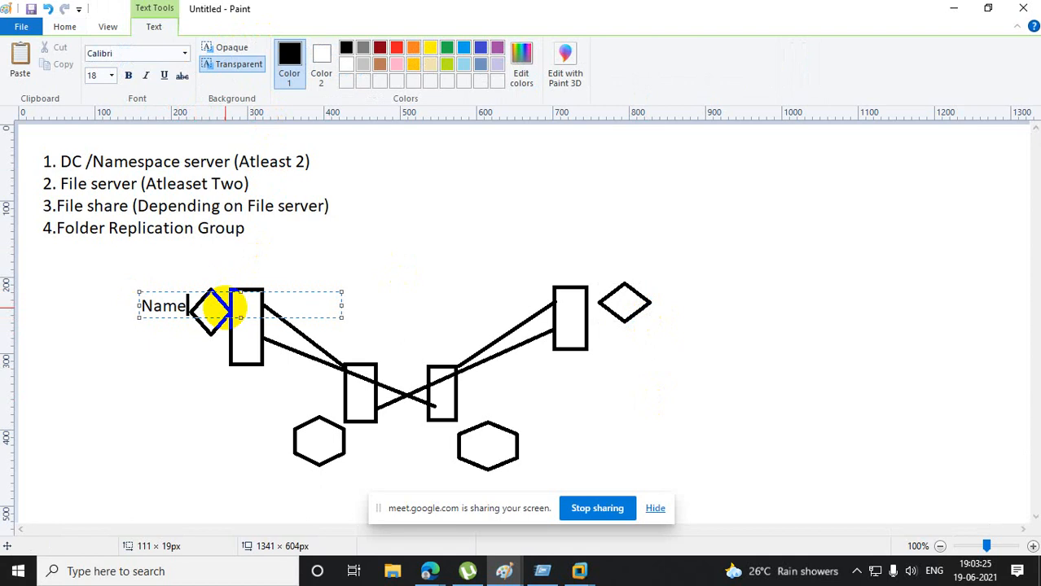
pyautogui.press('BackSpace')
pyautogui.press('BackSpace')
pyautogui.press('BackSpace')
pyautogui.click(111, 75)
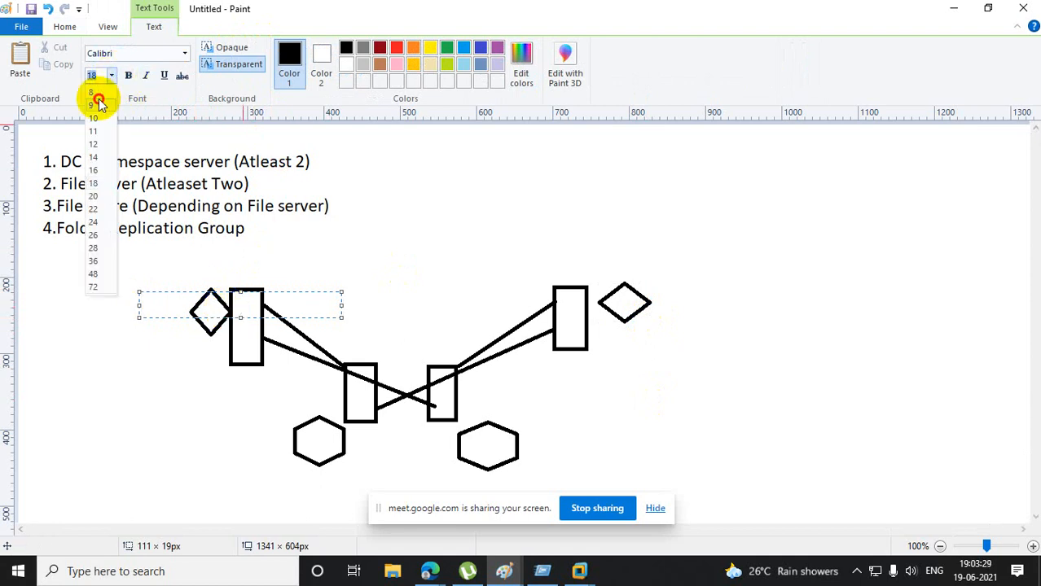
pyautogui.click(98, 103)
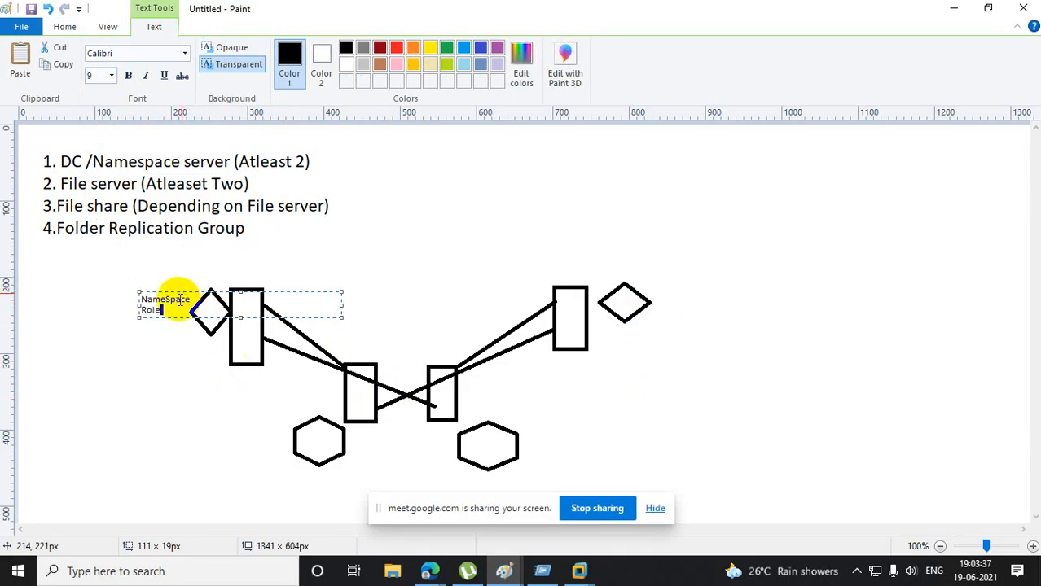
pyautogui.moveTo(163, 310); pyautogui.dragTo(112, 293)
pyautogui.hotkey('ctrl', 'c')
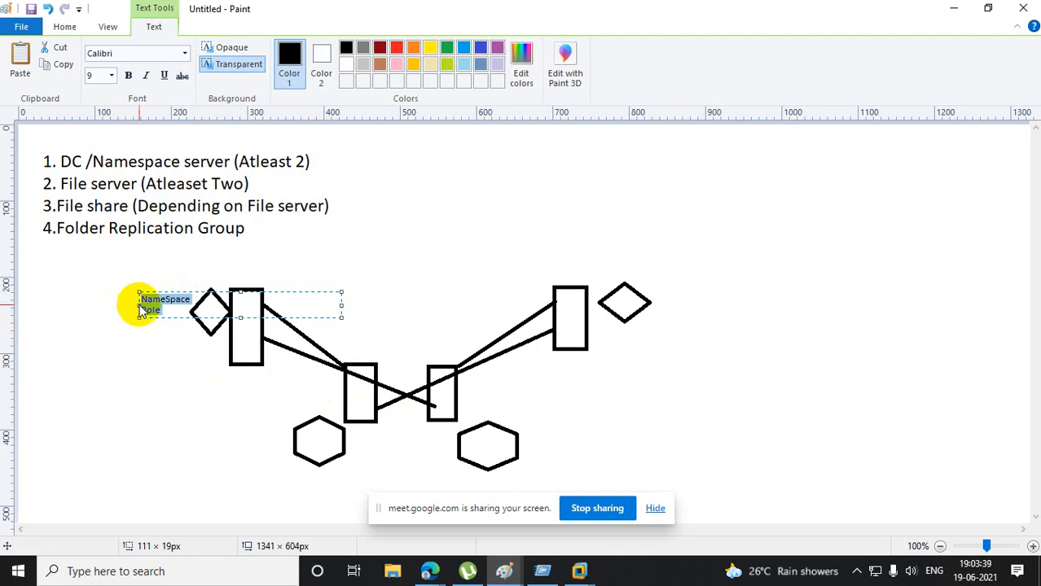
pyautogui.click(802, 322)
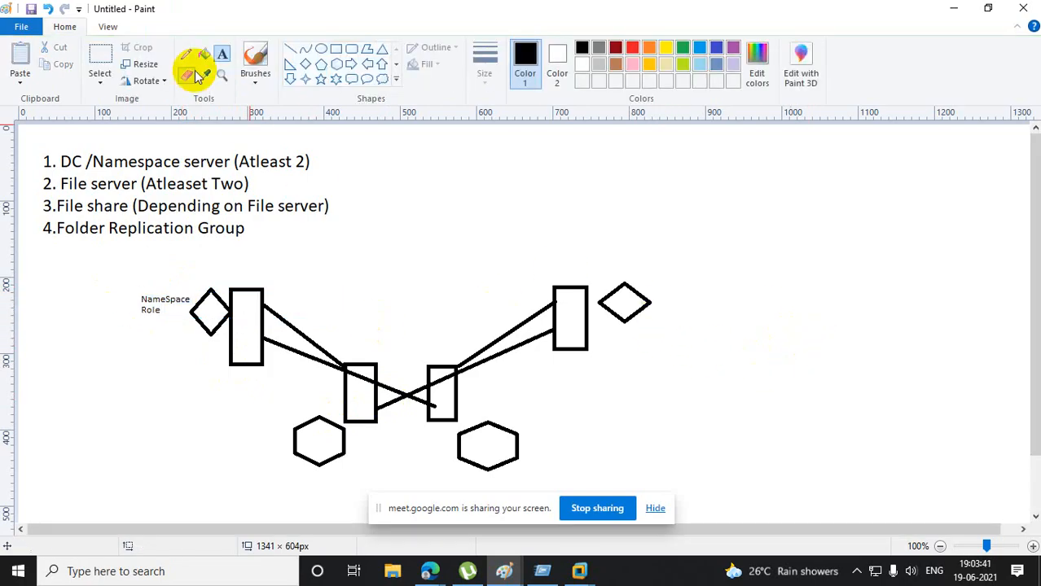
# Paste 'NameSpace Role' beside the right diamond and start a DC_namespace01 label below the left rectangle.
pyautogui.moveTo(651, 285); pyautogui.dragTo(806, 312)
pyautogui.hotkey('ctrl', 'v')
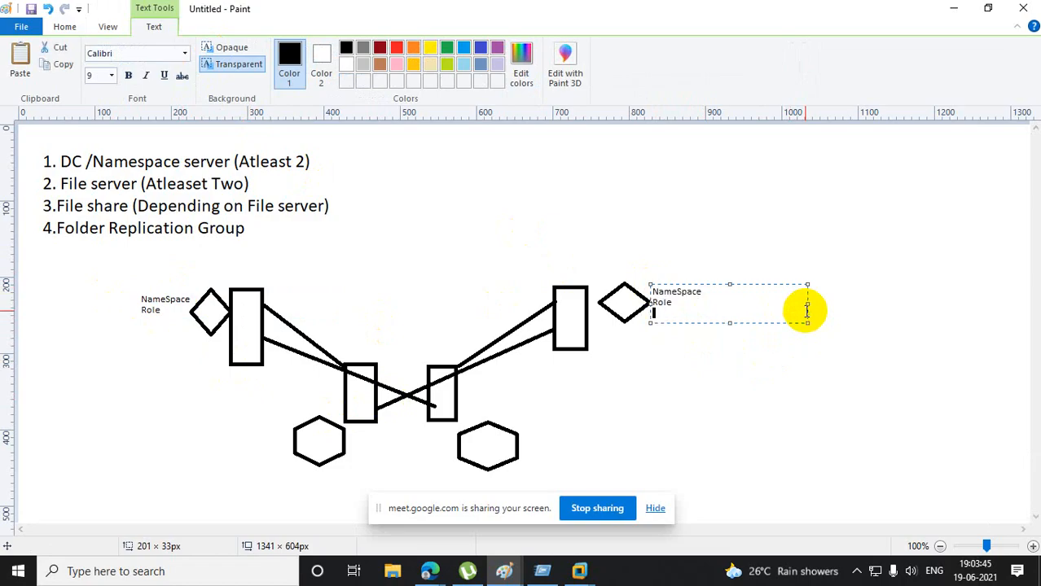
pyautogui.click(808, 374)
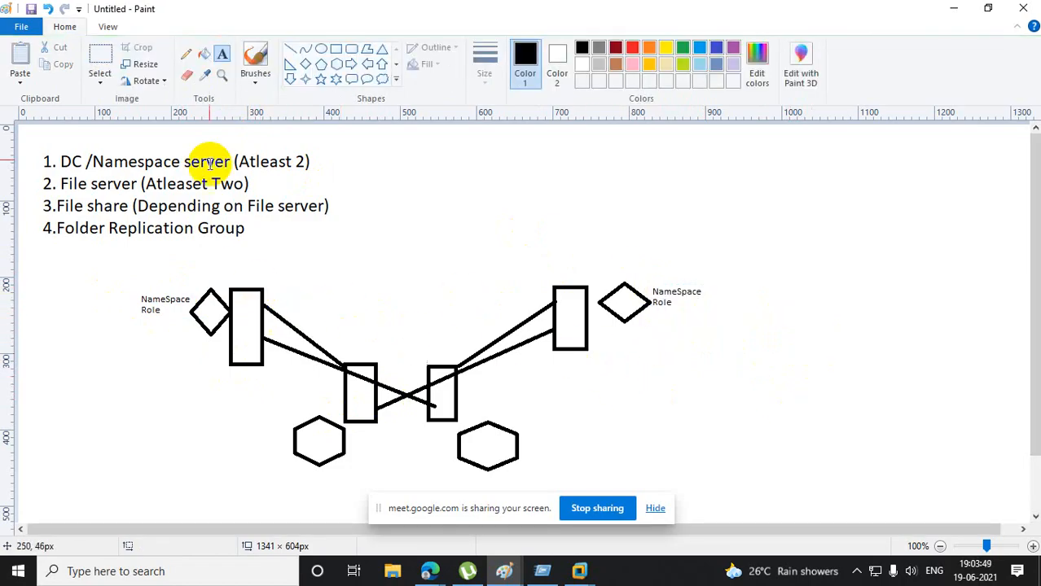
pyautogui.click(224, 57)
pyautogui.moveTo(221, 383); pyautogui.dragTo(312, 375)
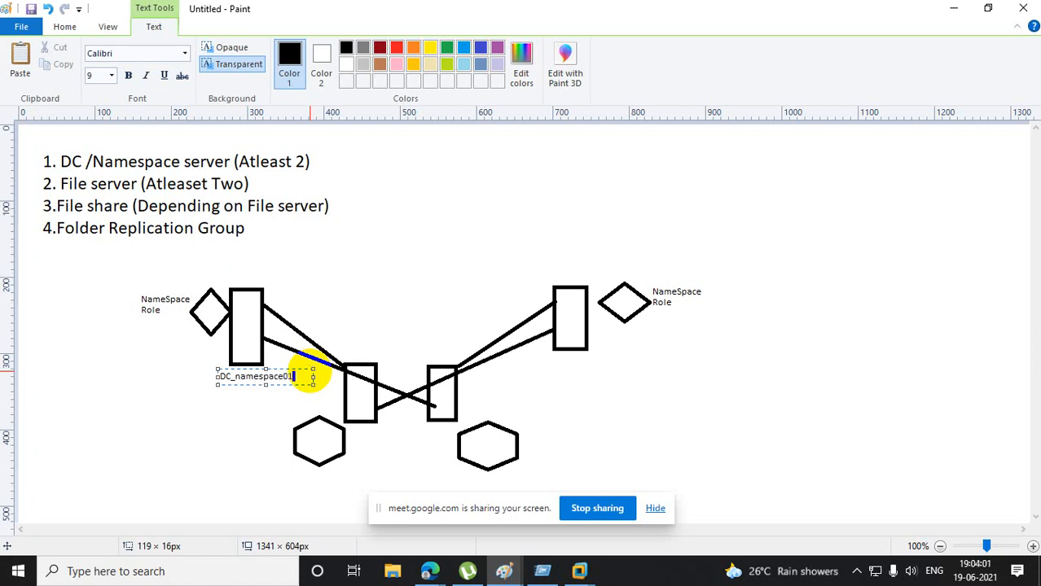
# Finish the DC_namespace01 label and add DC_namespace02 below the right rectangle.
pyautogui.click(613, 372)
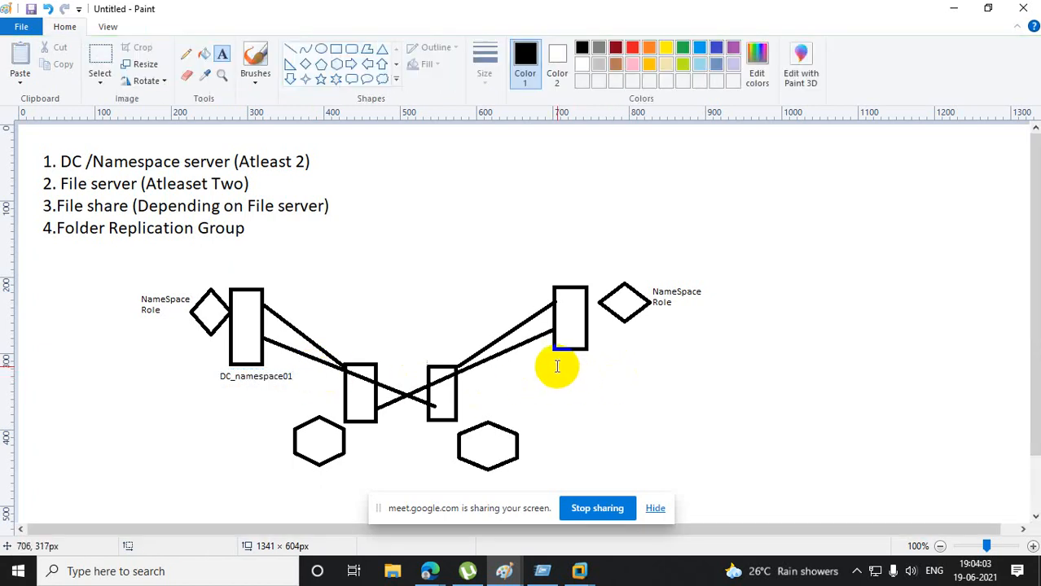
pyautogui.moveTo(557, 367); pyautogui.dragTo(671, 377)
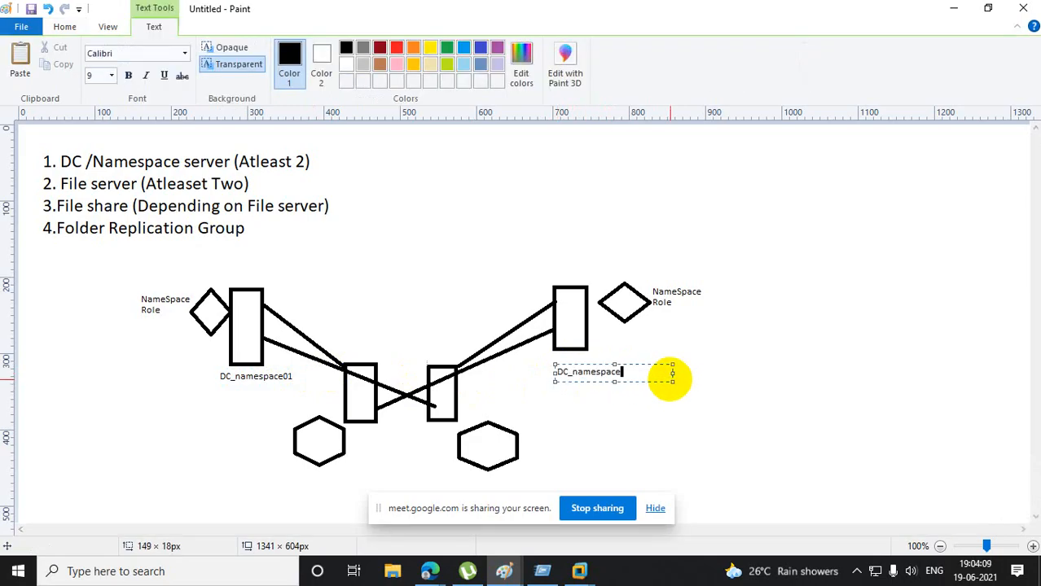
pyautogui.click(763, 383)
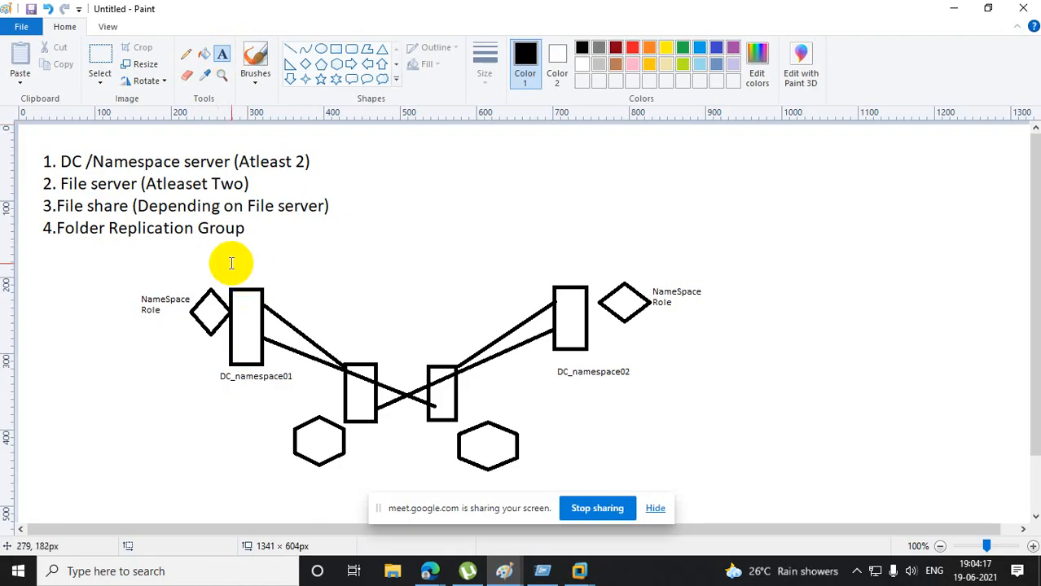
# Write 'Domain controller' above the left rectangle and paste a copy above the right one.
pyautogui.moveTo(230, 261); pyautogui.dragTo(325, 273)
pyautogui.write('Domain controller')
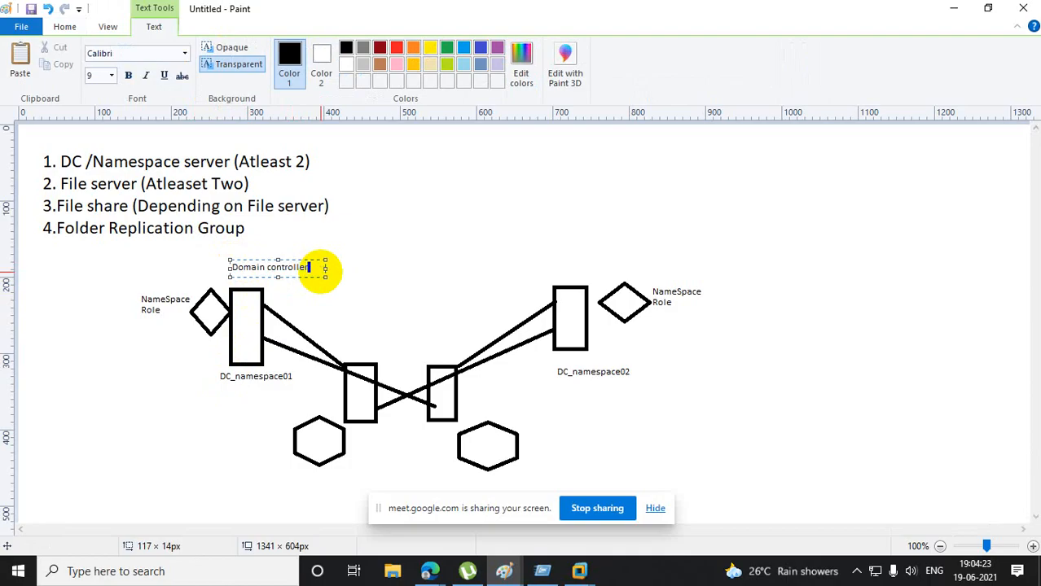
pyautogui.moveTo(320, 267); pyautogui.dragTo(174, 265)
pyautogui.hotkey('ctrl', 'c')
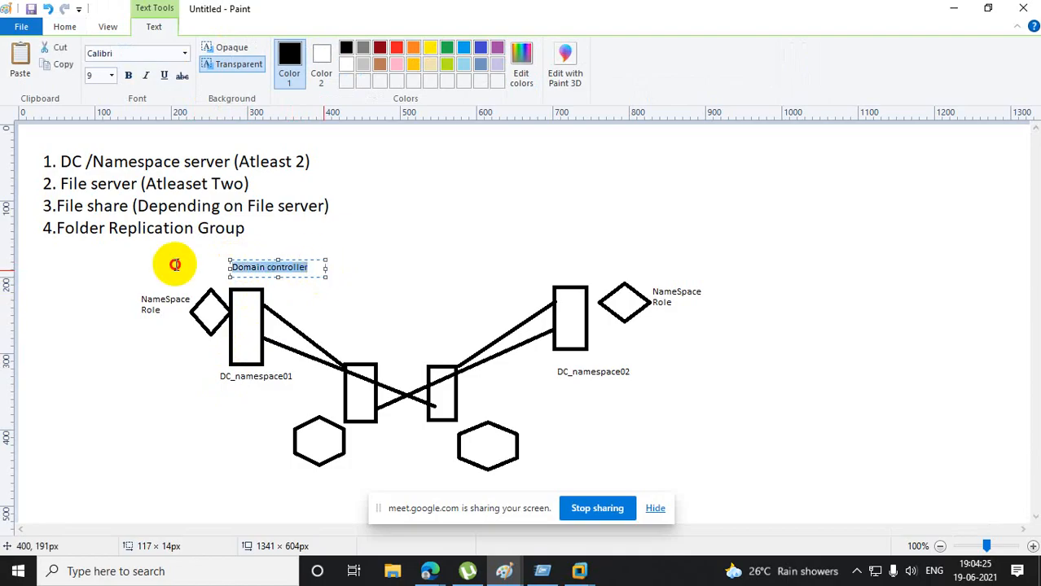
pyautogui.click(570, 303)
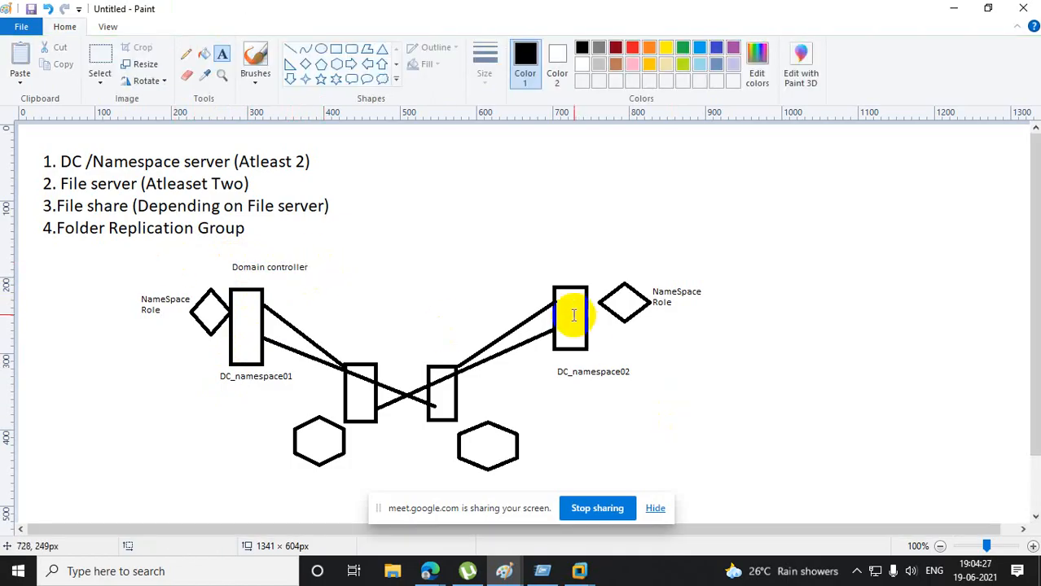
pyautogui.moveTo(553, 261); pyautogui.dragTo(672, 271)
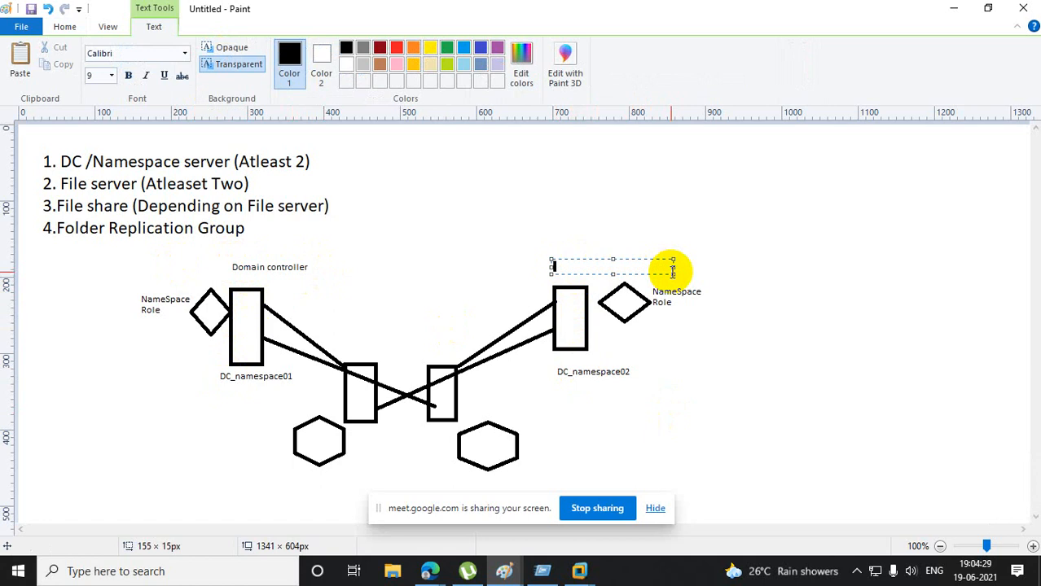
pyautogui.hotkey('ctrl', 'v')
pyautogui.click(797, 356)
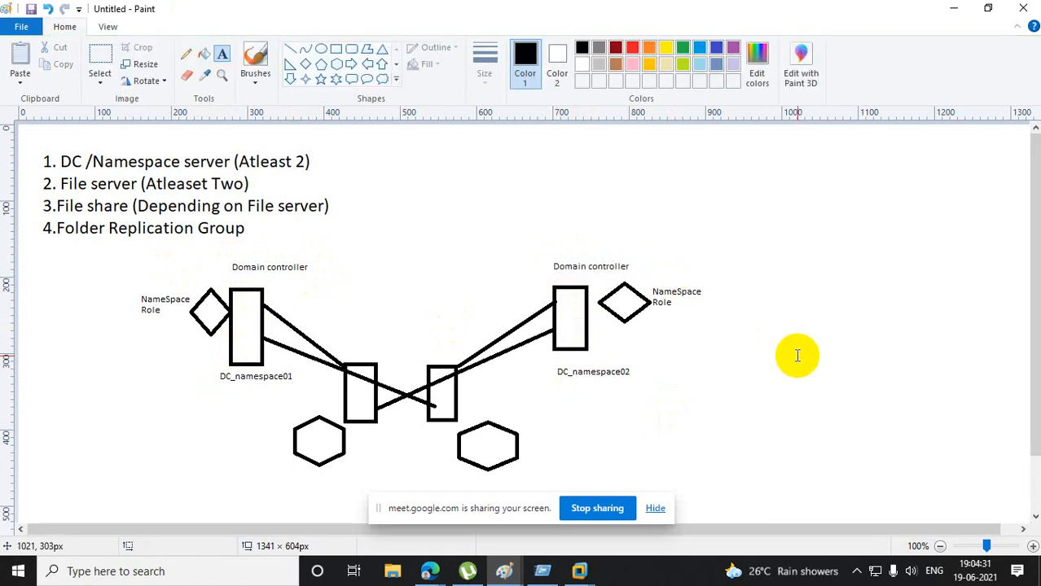
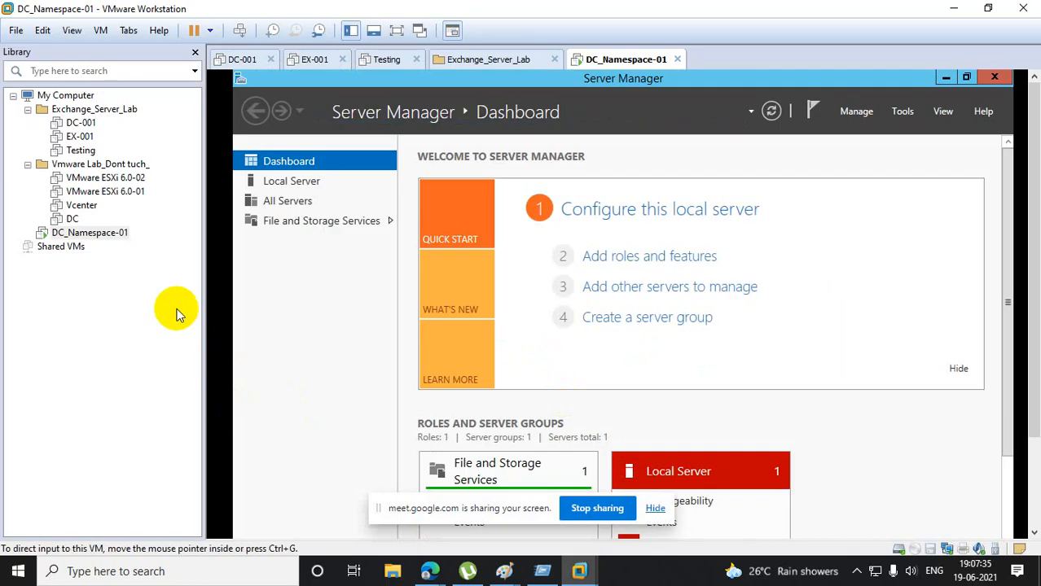
# Power off the DC_Namespace-01 virtual machine.
pyautogui.rightClick(106, 233)
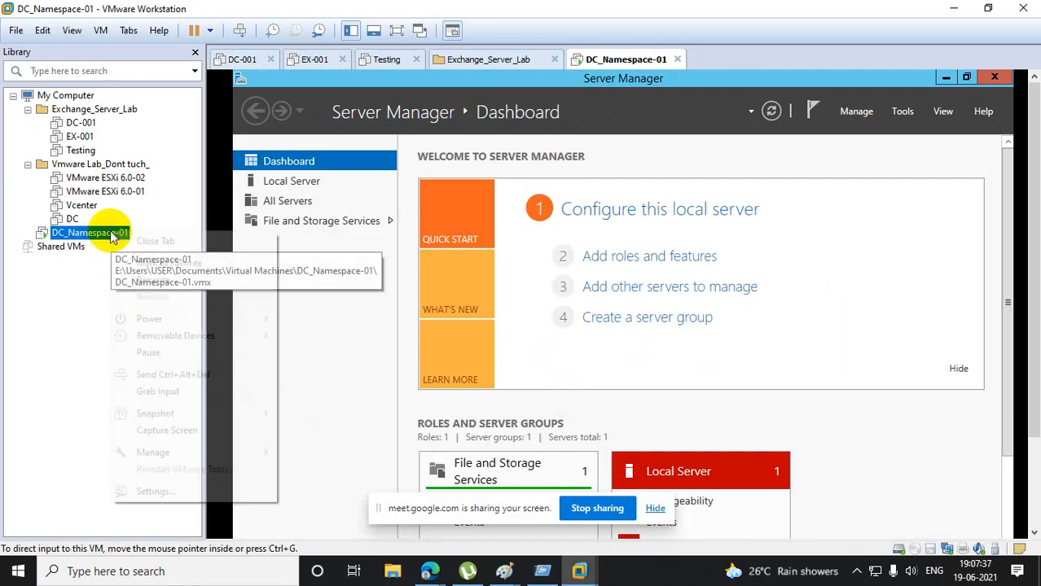
pyautogui.moveTo(262, 318)
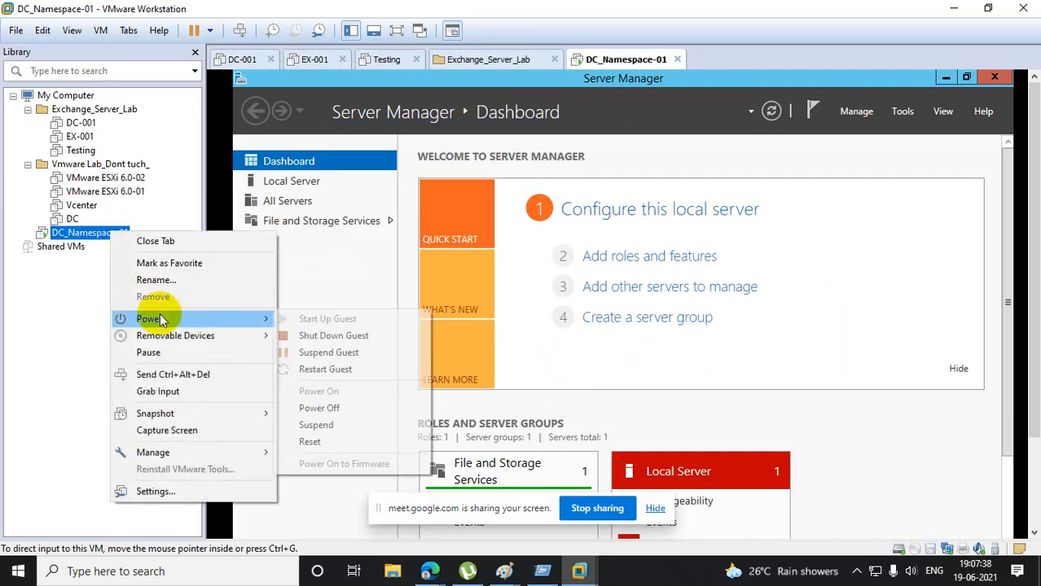
pyautogui.click(324, 410)
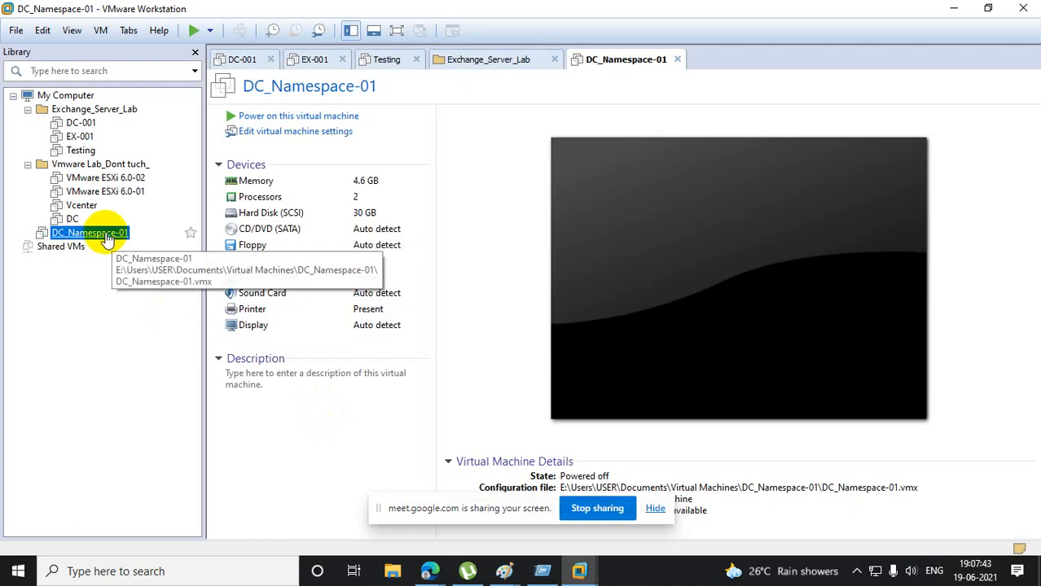
# Set up a full clone of DC_Namespace-01 from its current state.
pyautogui.rightClick(106, 237)
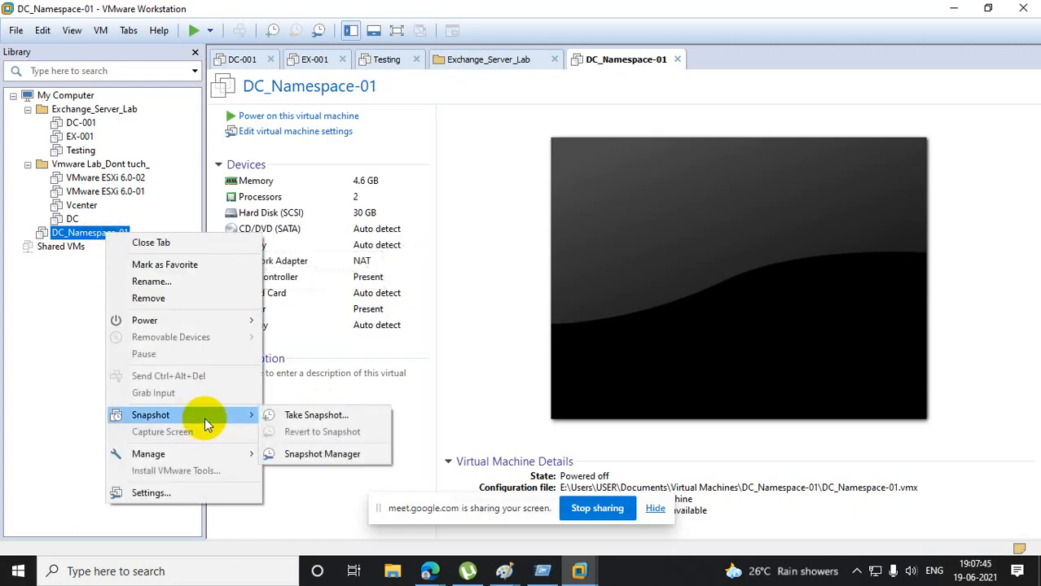
pyautogui.moveTo(203, 452)
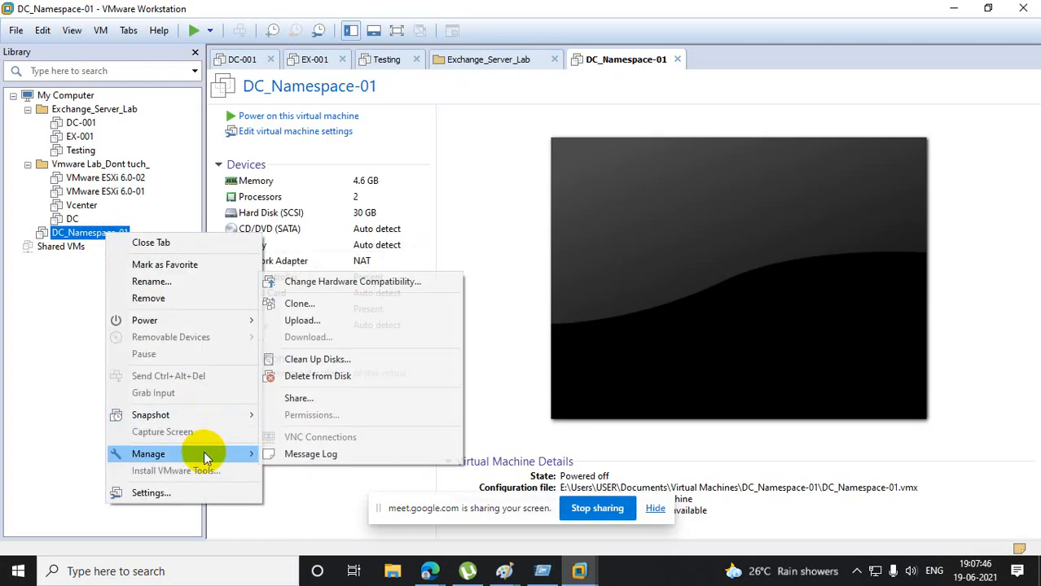
pyautogui.click(300, 303)
pyautogui.click(584, 409)
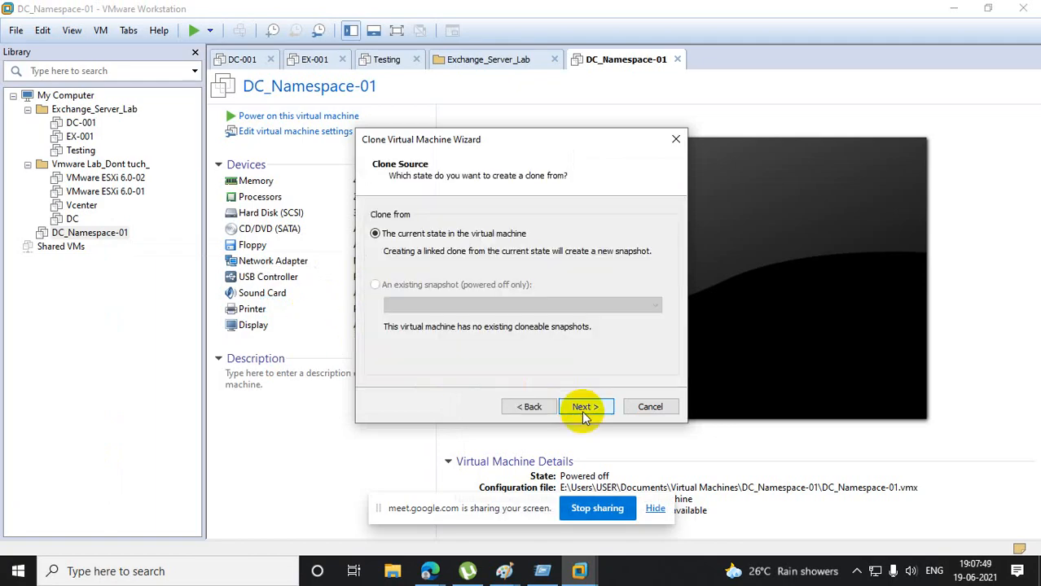
pyautogui.click(582, 409)
pyautogui.click(397, 301)
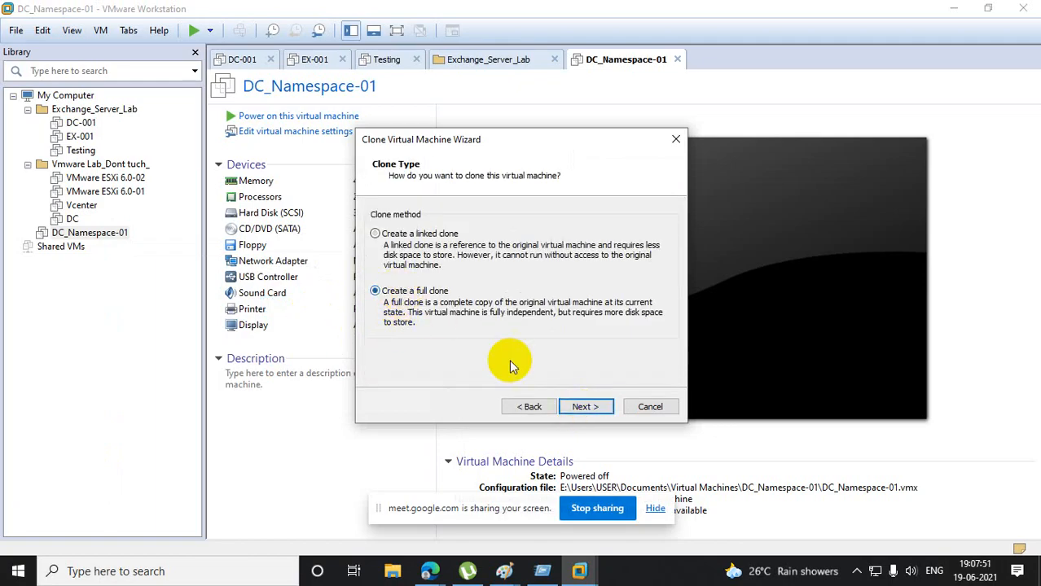
pyautogui.click(586, 407)
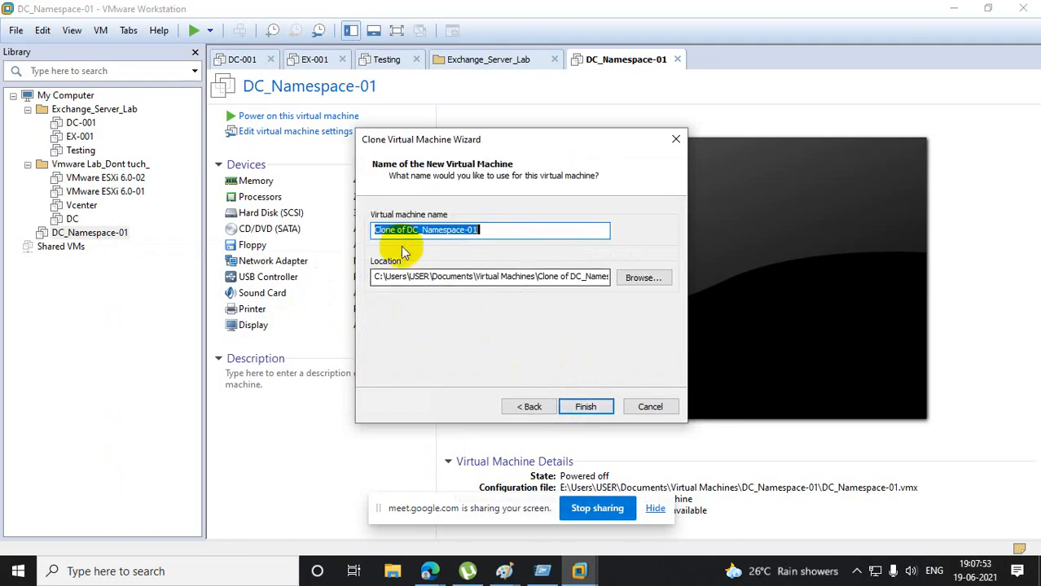
# Name the clone DC_Namespace-02, store it on the E: drive, and create it.
pyautogui.click(493, 226)
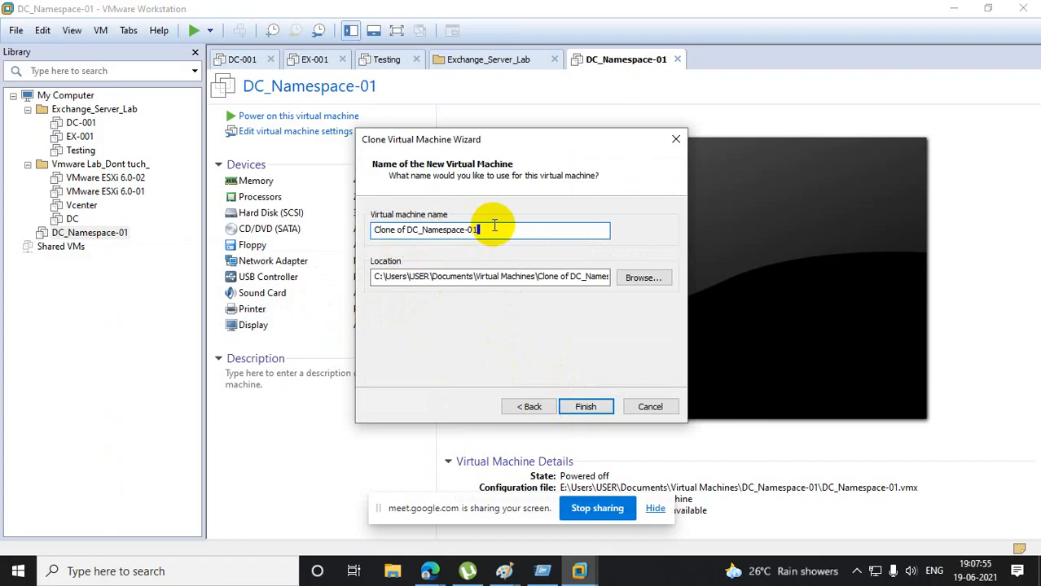
pyautogui.click(408, 230)
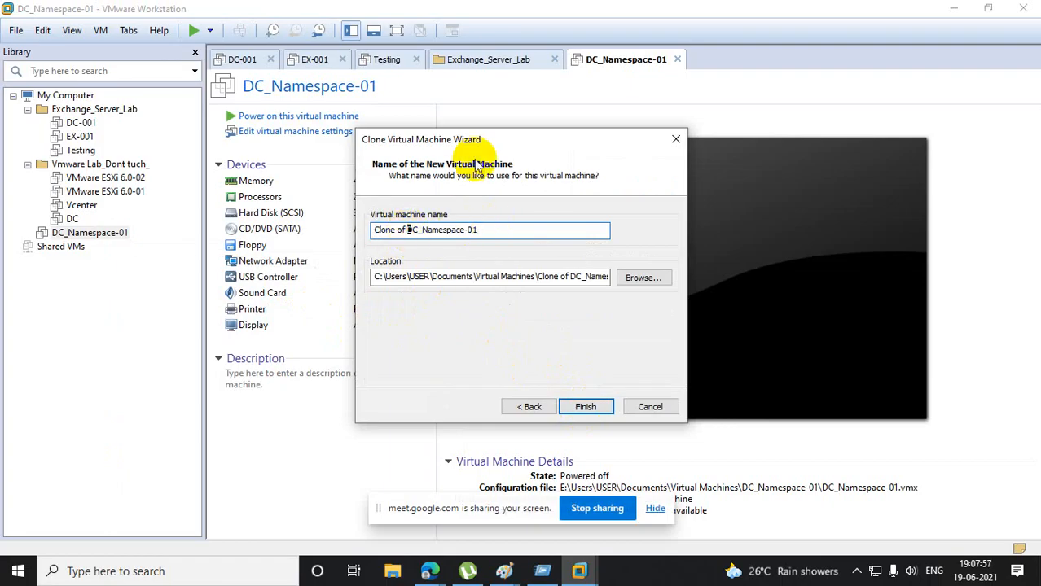
pyautogui.press('BackSpace')
pyautogui.press('BackSpace')
pyautogui.press('BackSpace')
pyautogui.press('BackSpace')
pyautogui.press('BackSpace')
pyautogui.press('BackSpace')
pyautogui.press('BackSpace')
pyautogui.press('BackSpace')
pyautogui.press('BackSpace')
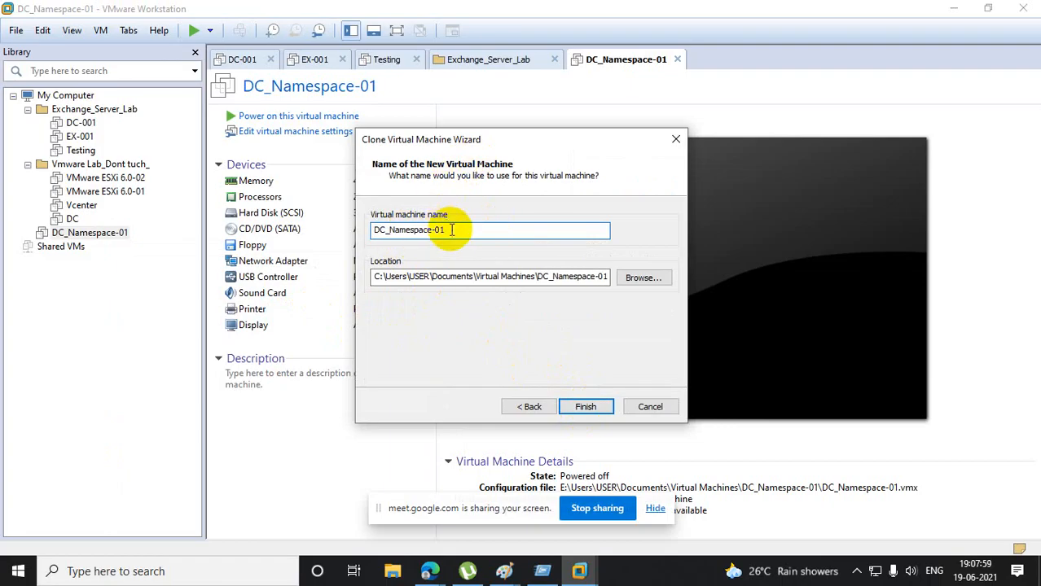
pyautogui.click(515, 226)
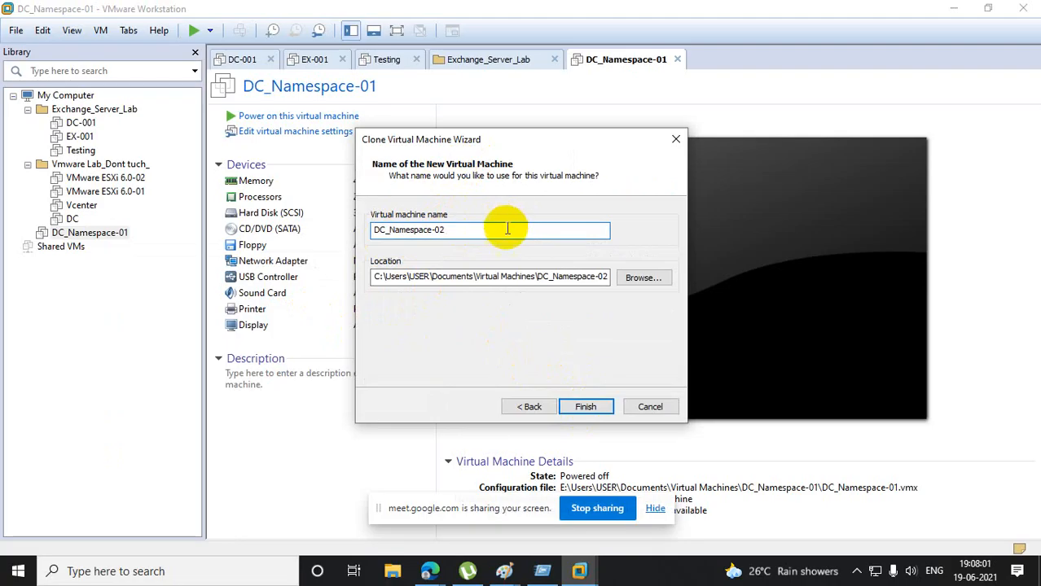
pyautogui.click(377, 277)
pyautogui.press('BackSpace')
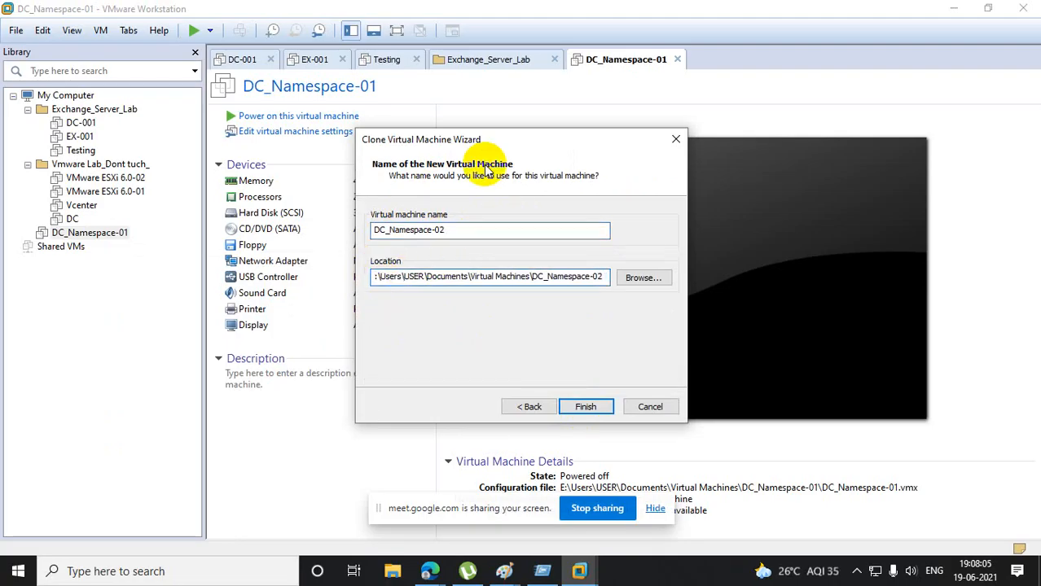
pyautogui.write('E')
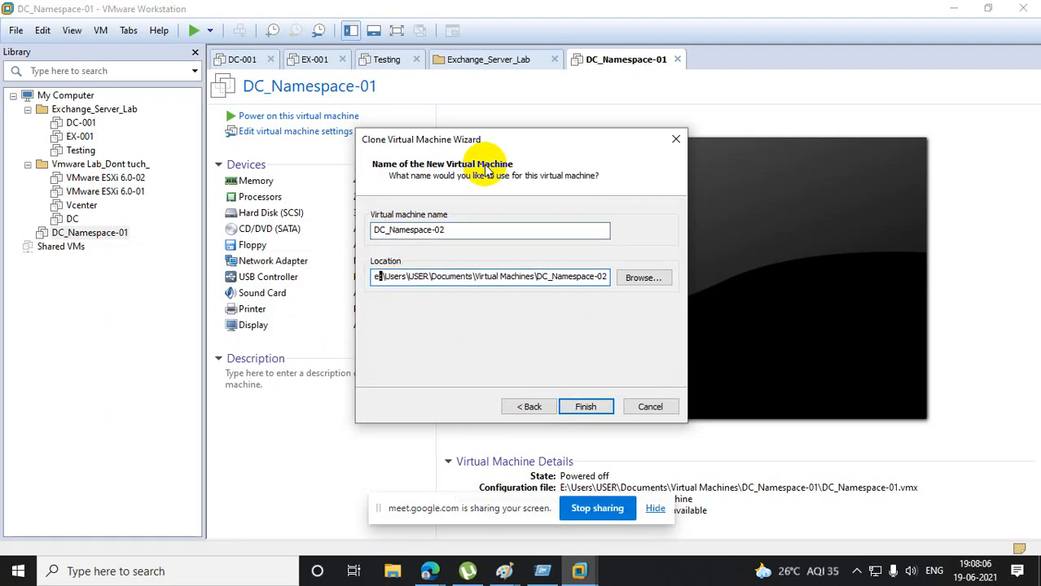
pyautogui.click(586, 405)
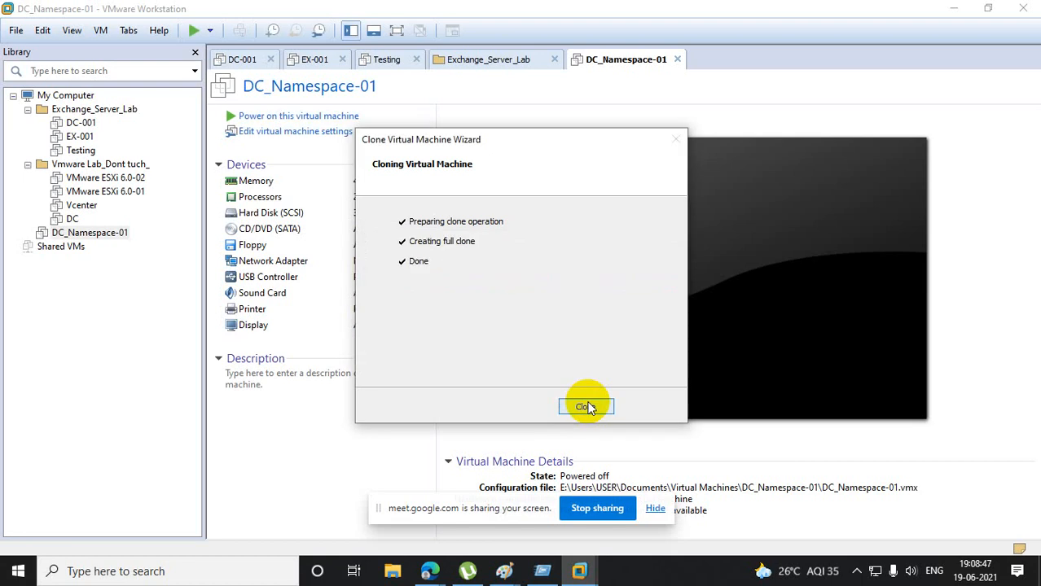
pyautogui.click(586, 407)
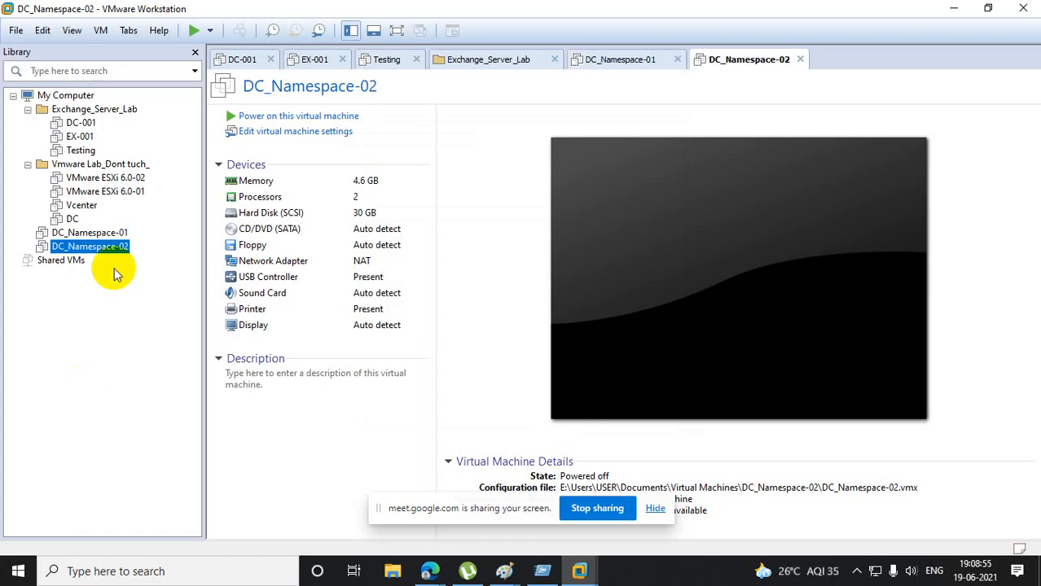
# In Paint, pencil thin lines from the DC_namespace01 and DC_namespace02 boxes to their labels, then minimize.
pyautogui.moveTo(522, 574)
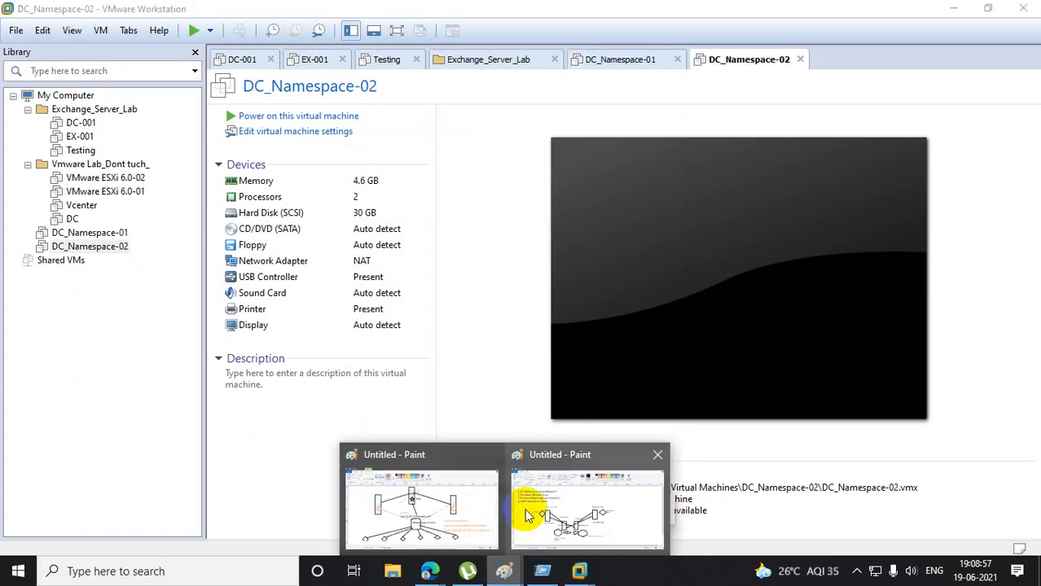
pyautogui.click(529, 441)
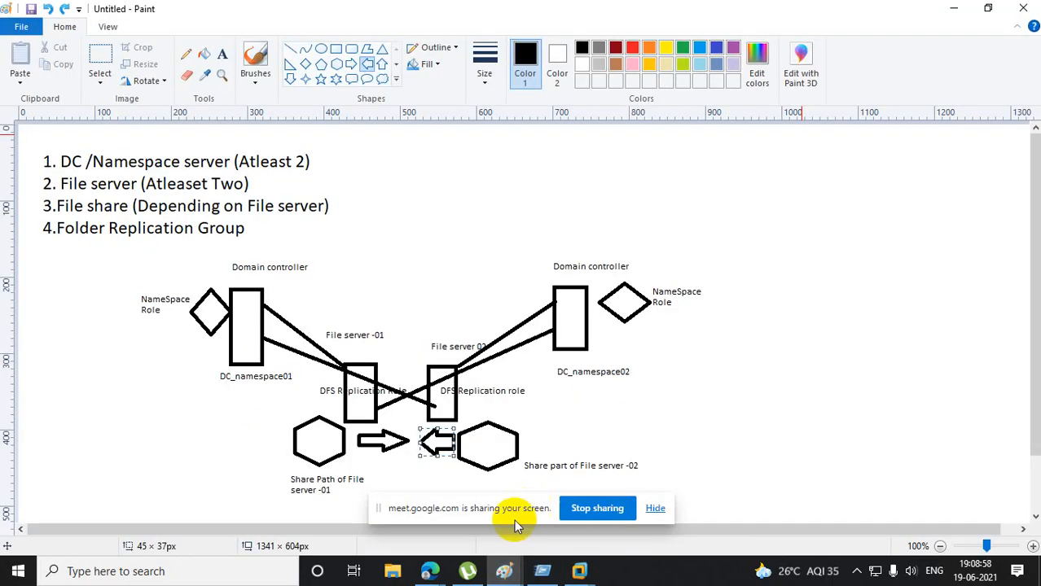
pyautogui.click(187, 55)
pyautogui.moveTo(235, 289)
pyautogui.mouseDown()
pyautogui.moveTo(247, 292)
pyautogui.moveTo(277, 263)
pyautogui.mouseUp()
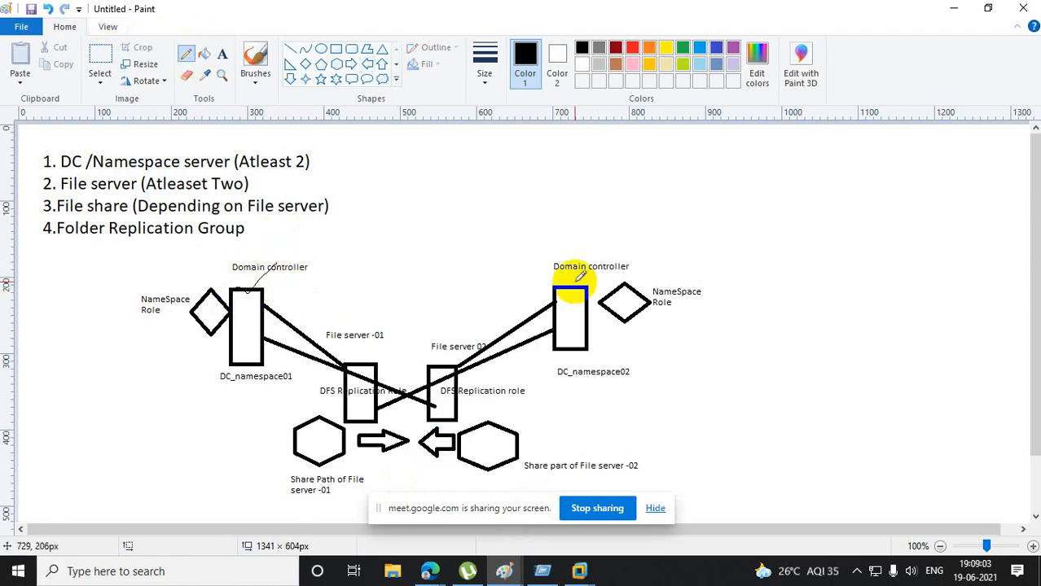
pyautogui.moveTo(566, 279); pyautogui.dragTo(604, 271)
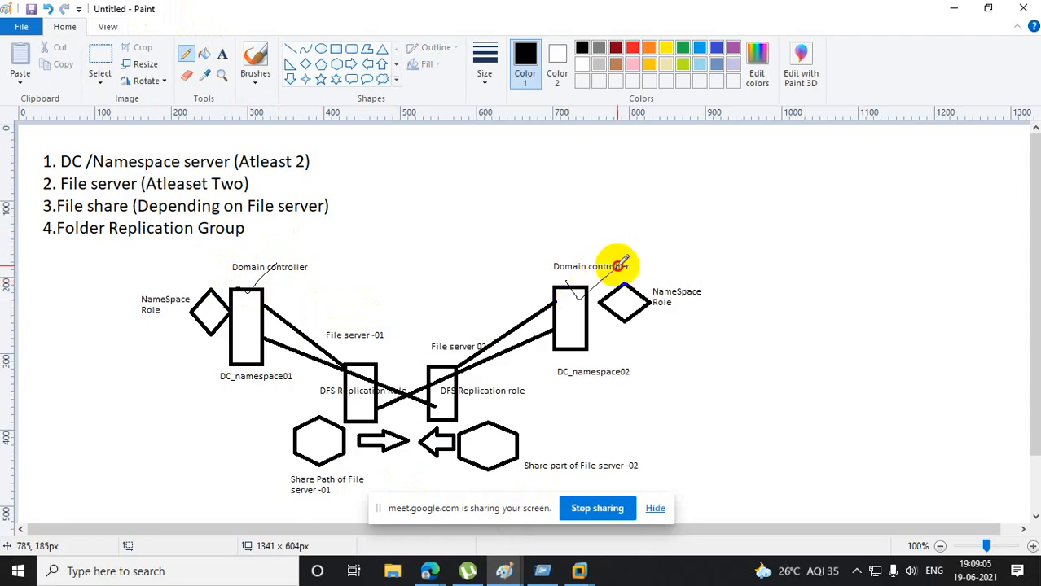
pyautogui.click(941, 12)
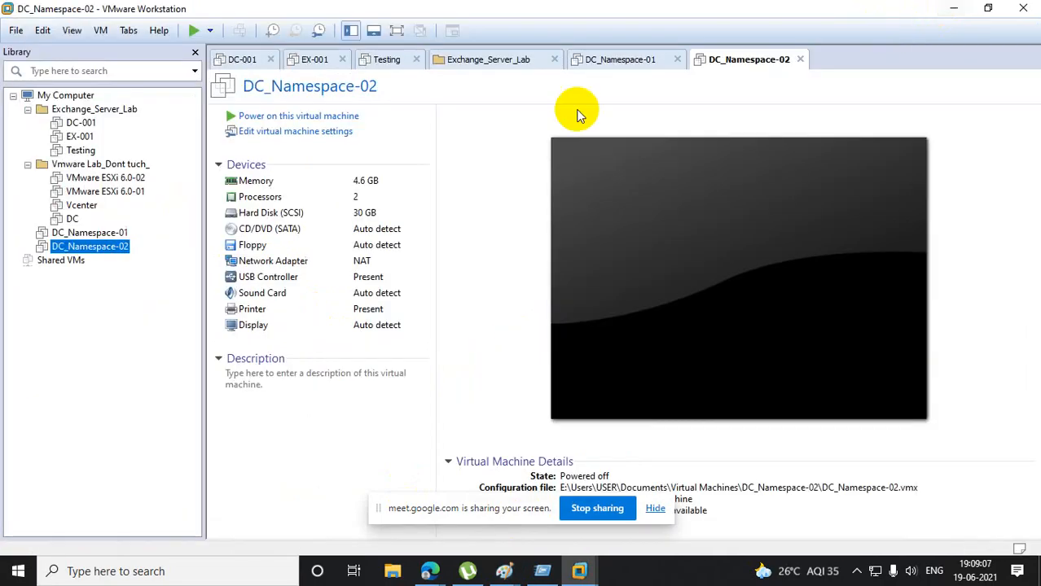
# Set up a full clone of DC_Namespace-02 from its current state.
pyautogui.rightClick(124, 257)
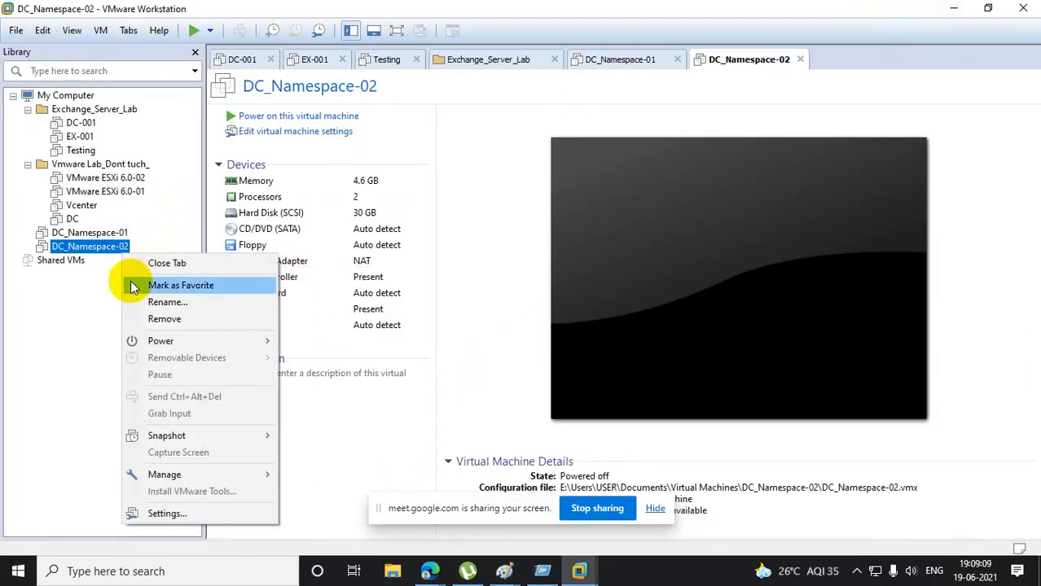
pyautogui.moveTo(196, 433)
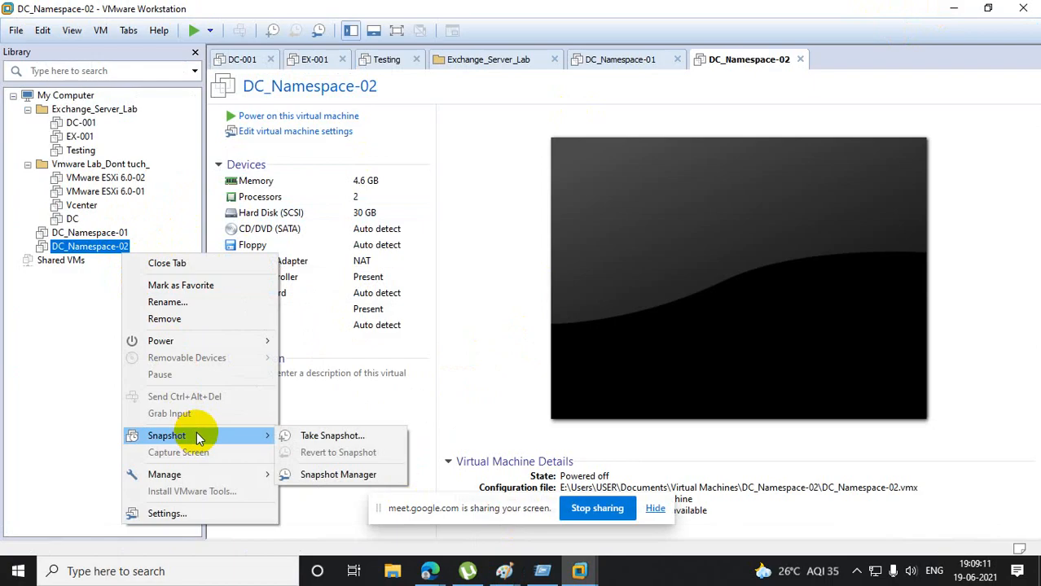
pyautogui.moveTo(214, 473)
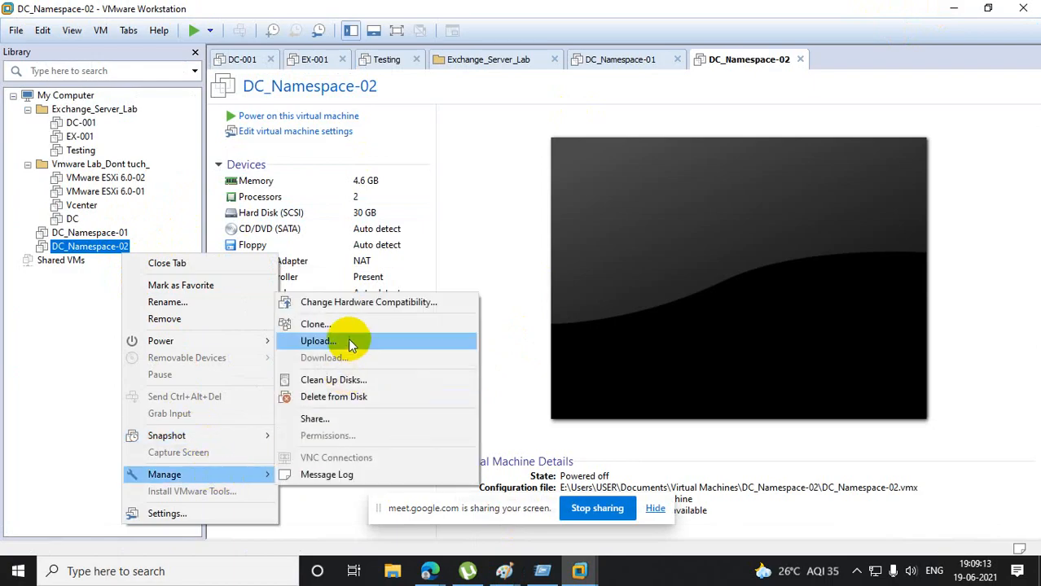
pyautogui.click(317, 324)
pyautogui.click(572, 406)
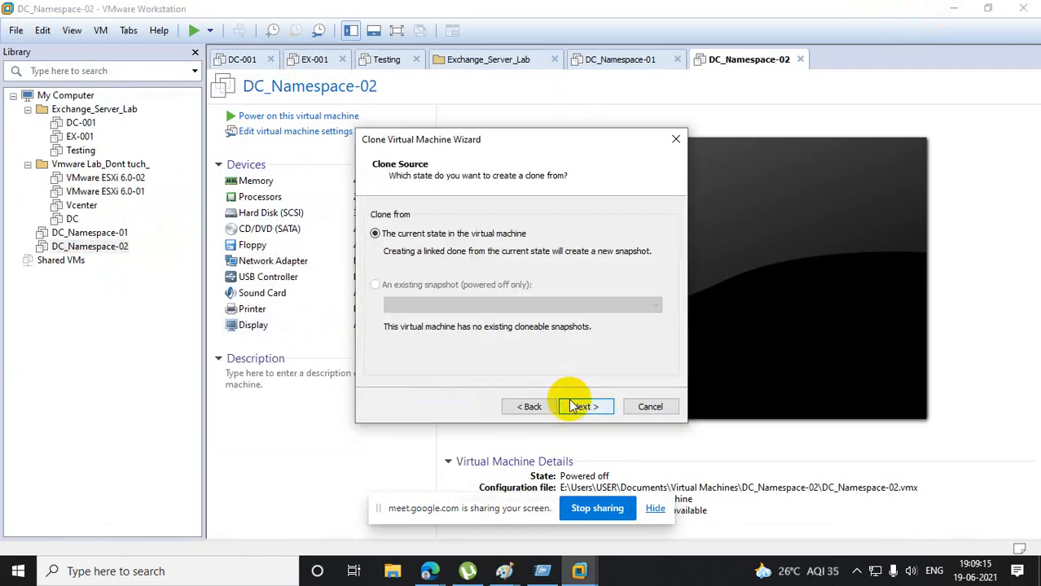
pyautogui.click(580, 407)
pyautogui.click(381, 290)
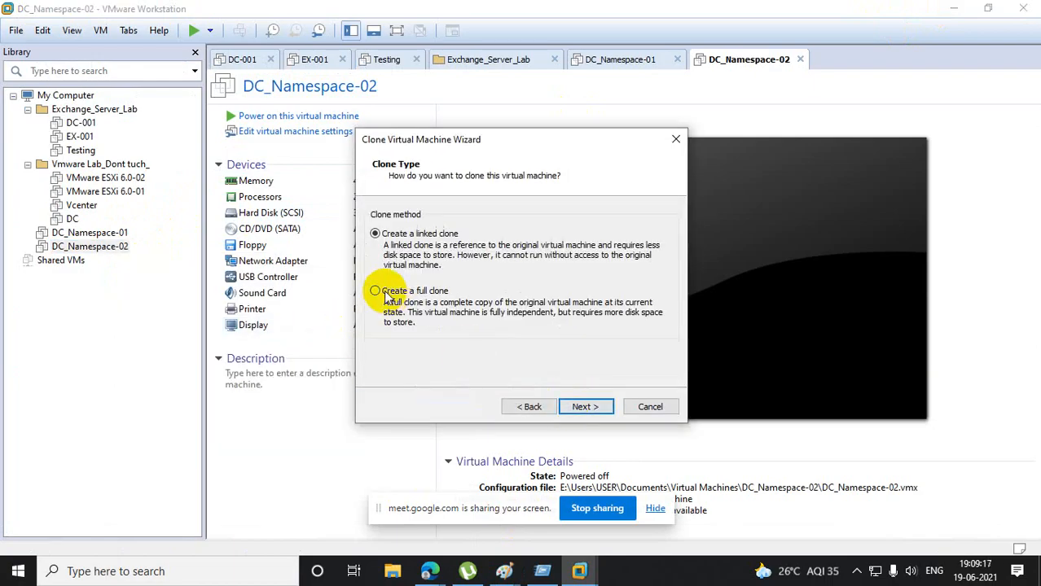
pyautogui.click(580, 406)
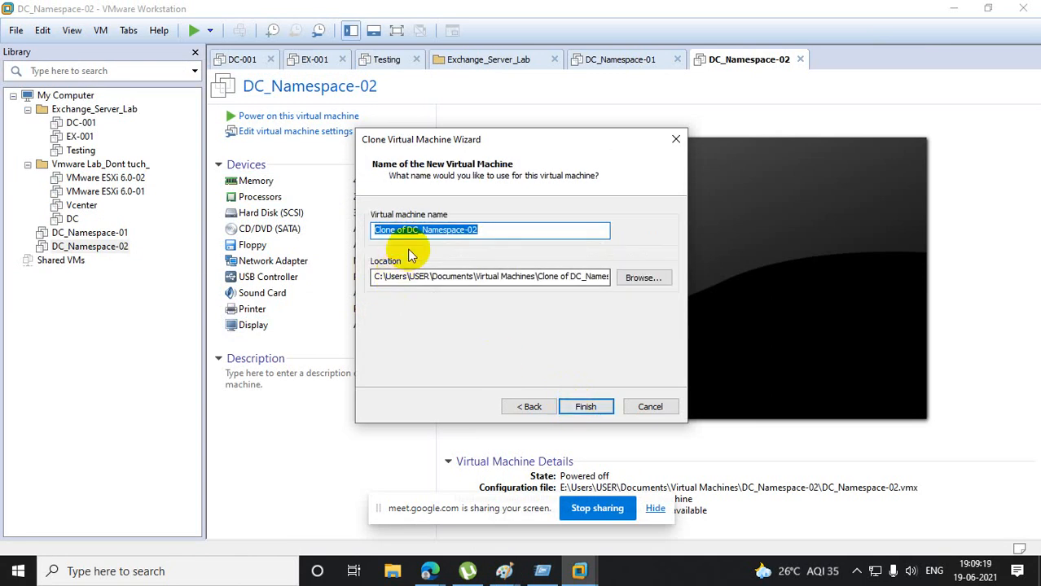
# Name the clone Fileserver-01, store it on the E: drive, and create it.
pyautogui.write('Fileserver-01')
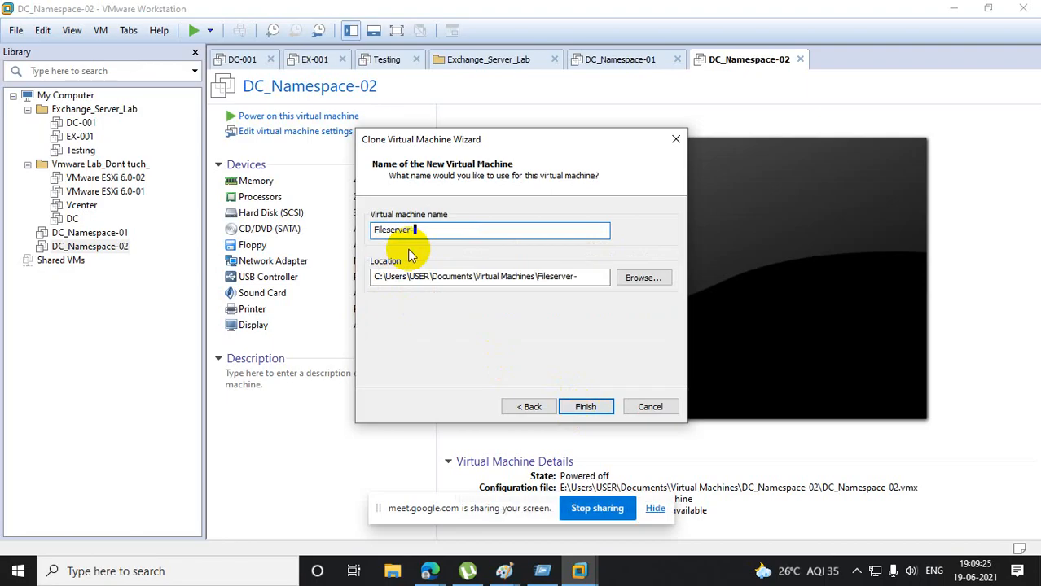
pyautogui.click(374, 281)
pyautogui.press('Delete')
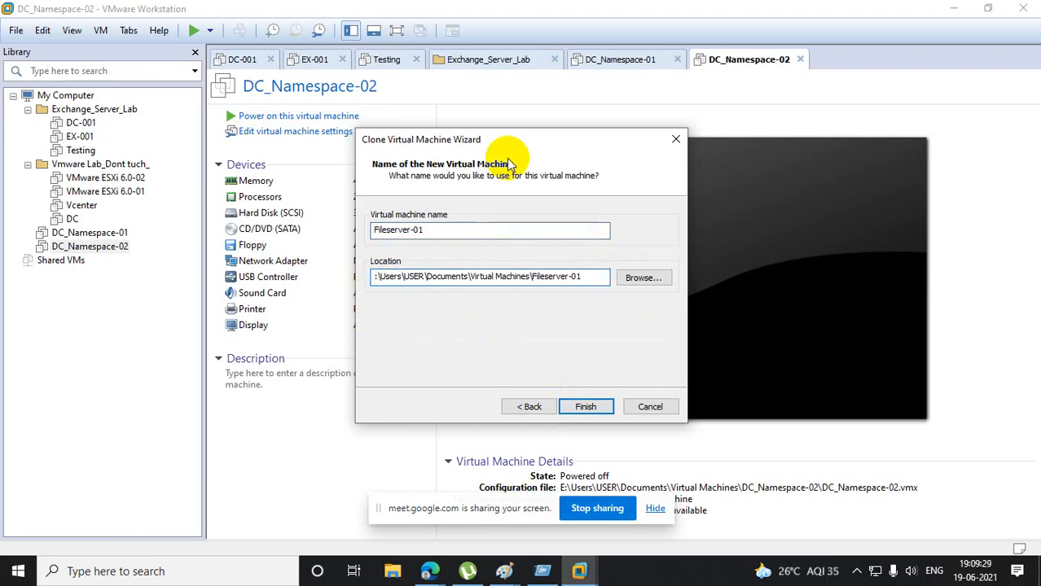
pyautogui.write('e')
pyautogui.click(588, 407)
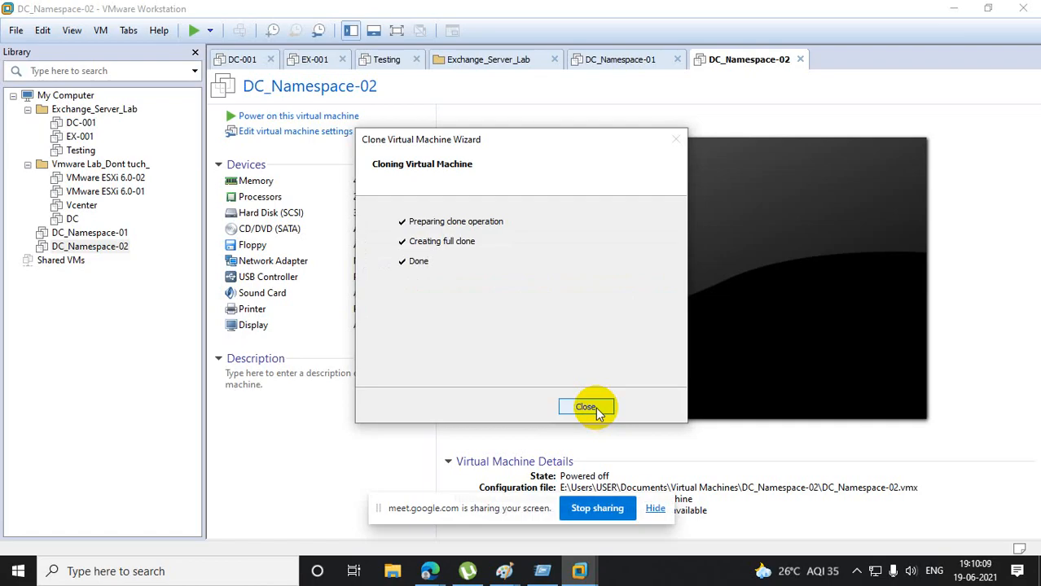
pyautogui.click(586, 407)
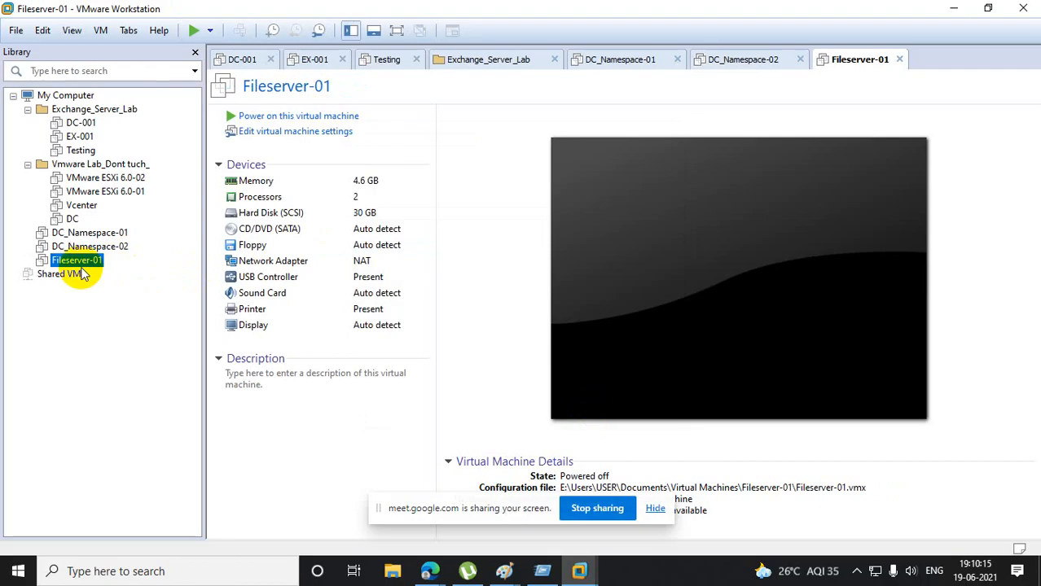
# Set up a full clone of Fileserver-01 from its current state.
pyautogui.rightClick(83, 261)
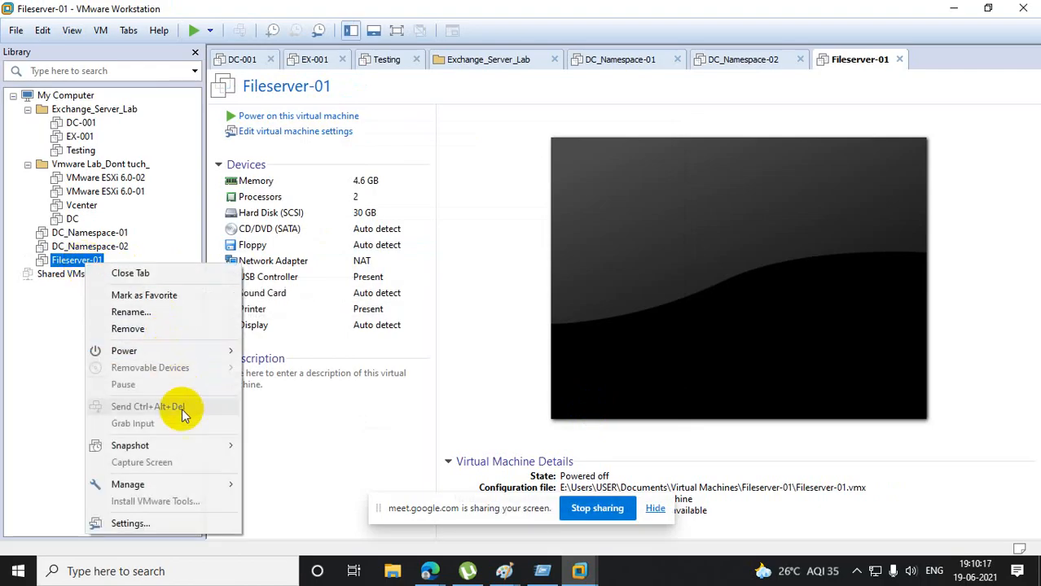
pyautogui.moveTo(198, 483)
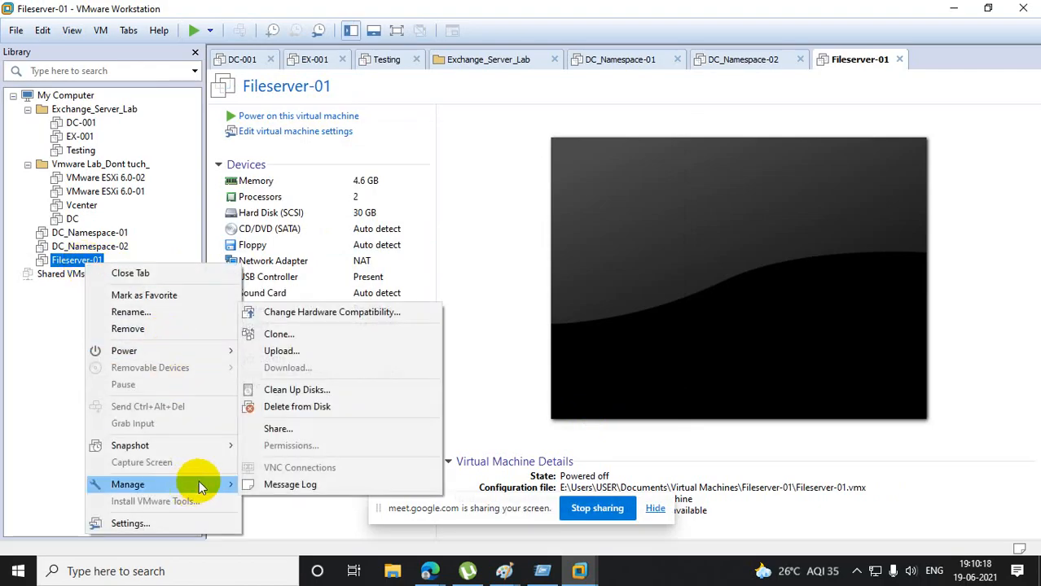
pyautogui.click(334, 334)
pyautogui.click(585, 408)
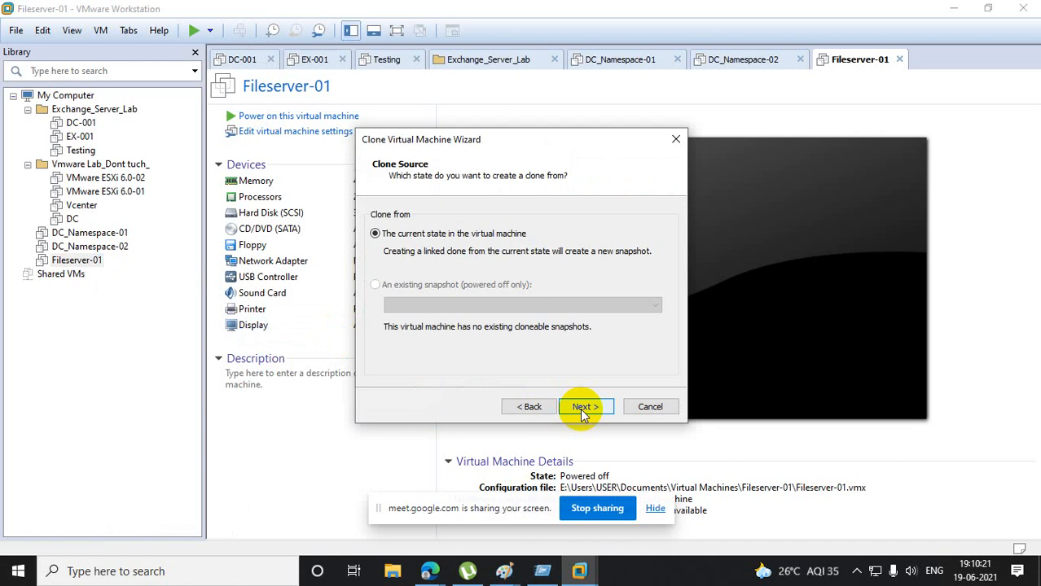
pyautogui.click(581, 407)
pyautogui.click(414, 290)
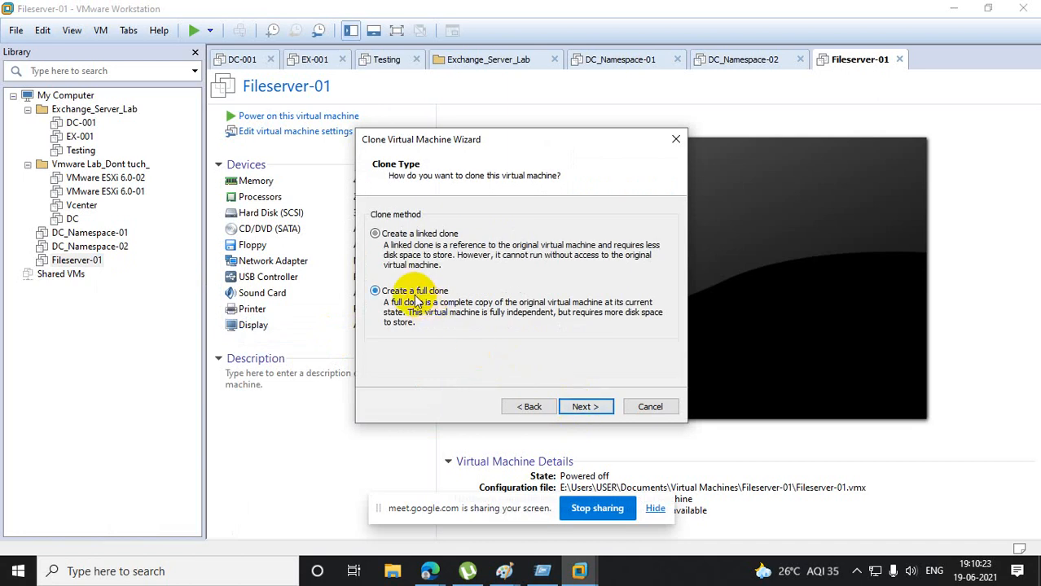
pyautogui.click(605, 409)
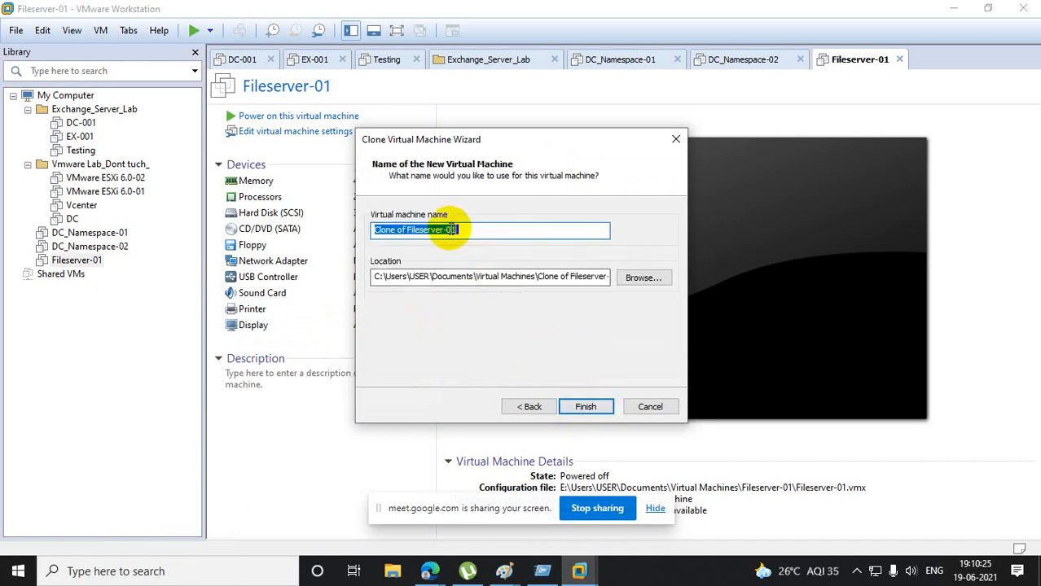
# Name the clone Fileserver-02, store it on the E: drive, and create it.
pyautogui.click(407, 230)
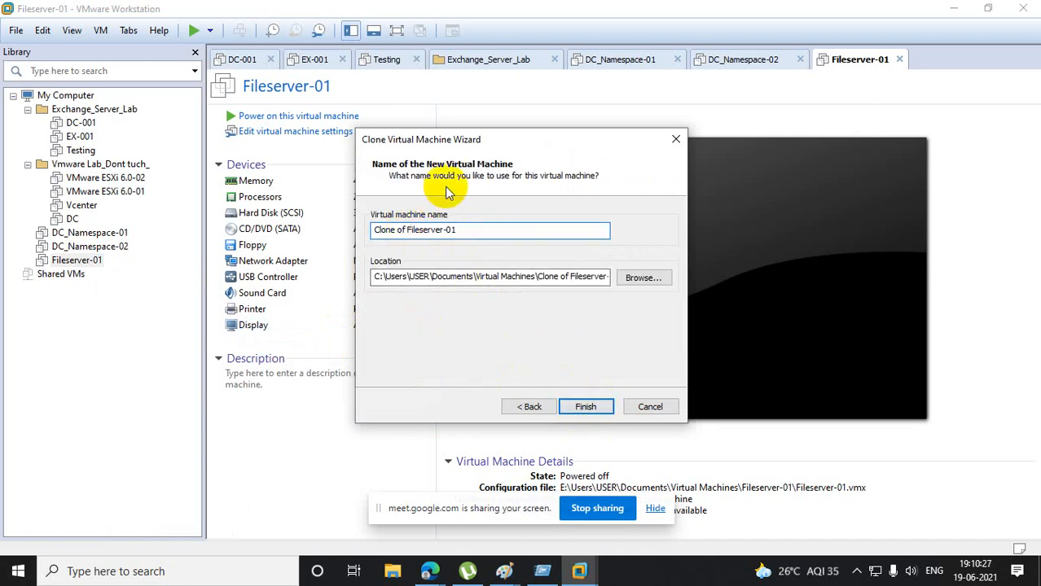
pyautogui.press('BackSpace')
pyautogui.press('BackSpace')
pyautogui.press('BackSpace')
pyautogui.press('BackSpace')
pyautogui.press('BackSpace')
pyautogui.press('BackSpace')
pyautogui.press('BackSpace')
pyautogui.press('BackSpace')
pyautogui.press('BackSpace')
pyautogui.click(438, 230)
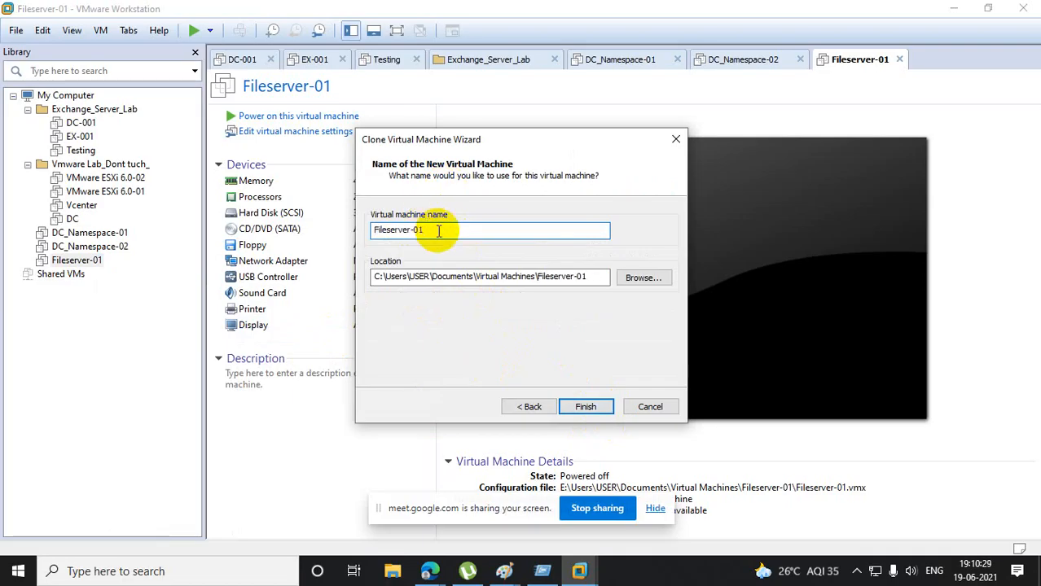
pyautogui.click(378, 278)
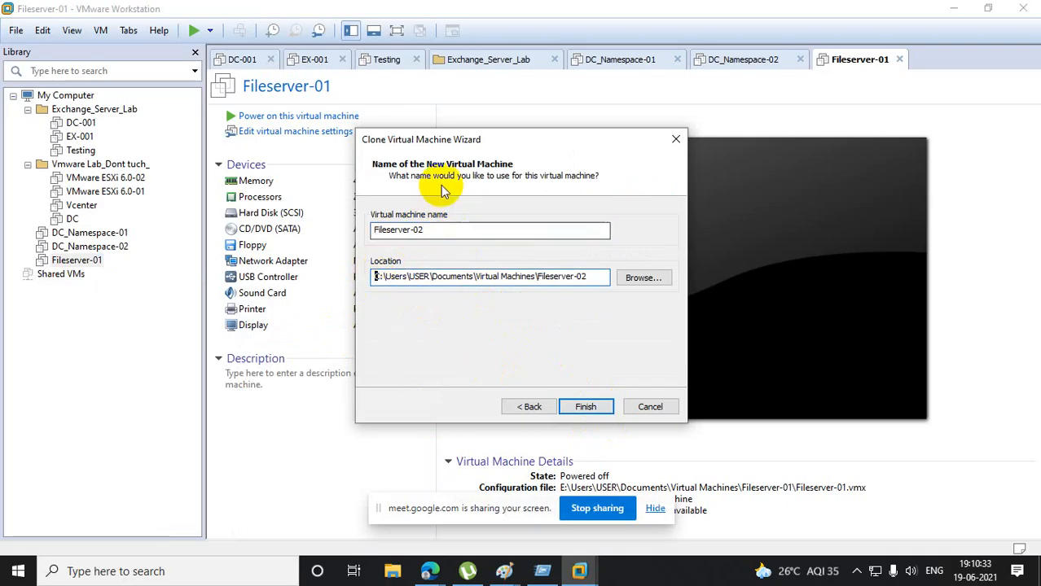
pyautogui.press('BackSpace')
pyautogui.write('e')
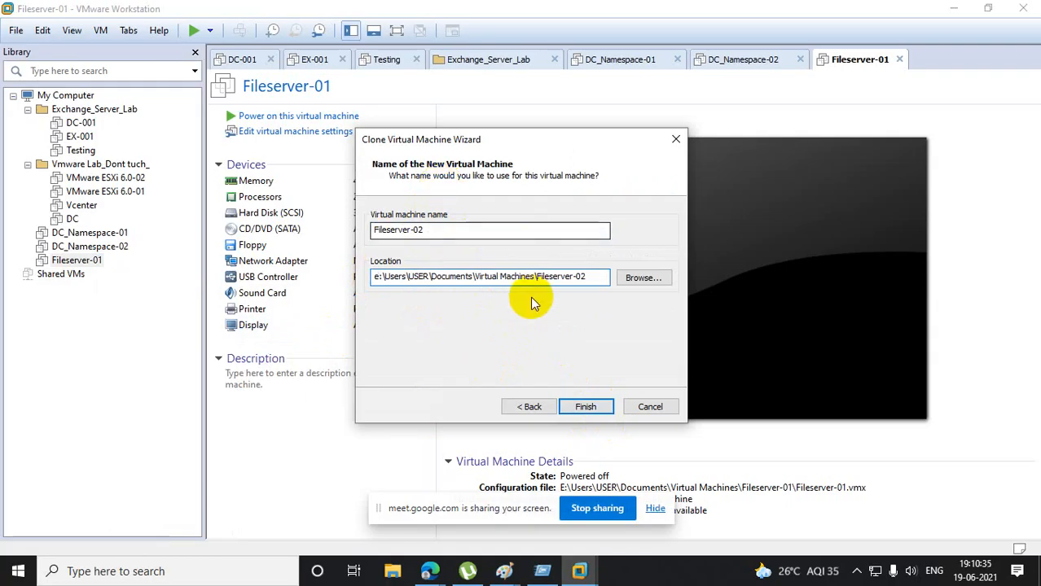
pyautogui.click(581, 407)
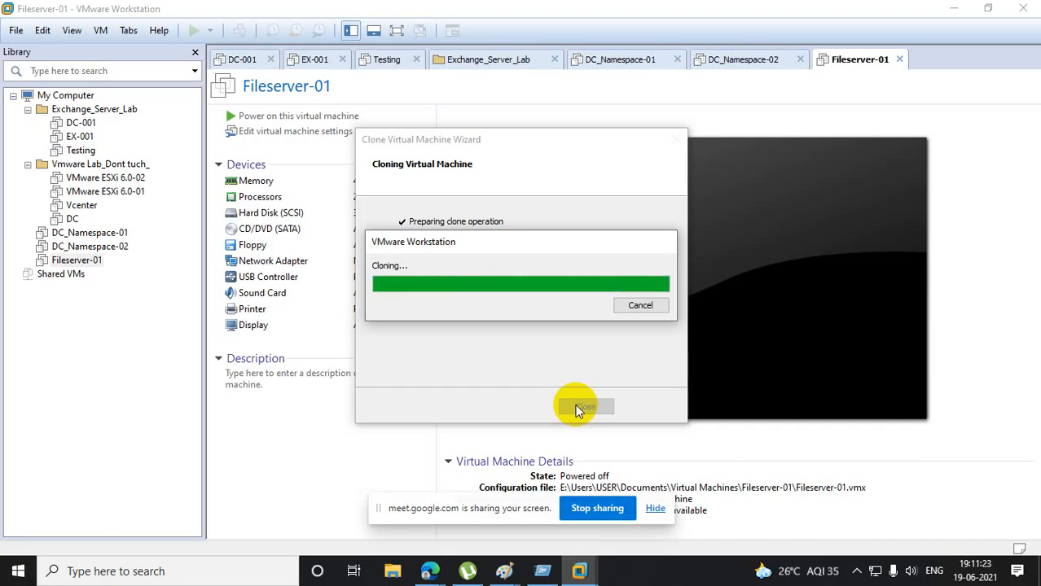
pyautogui.click(585, 408)
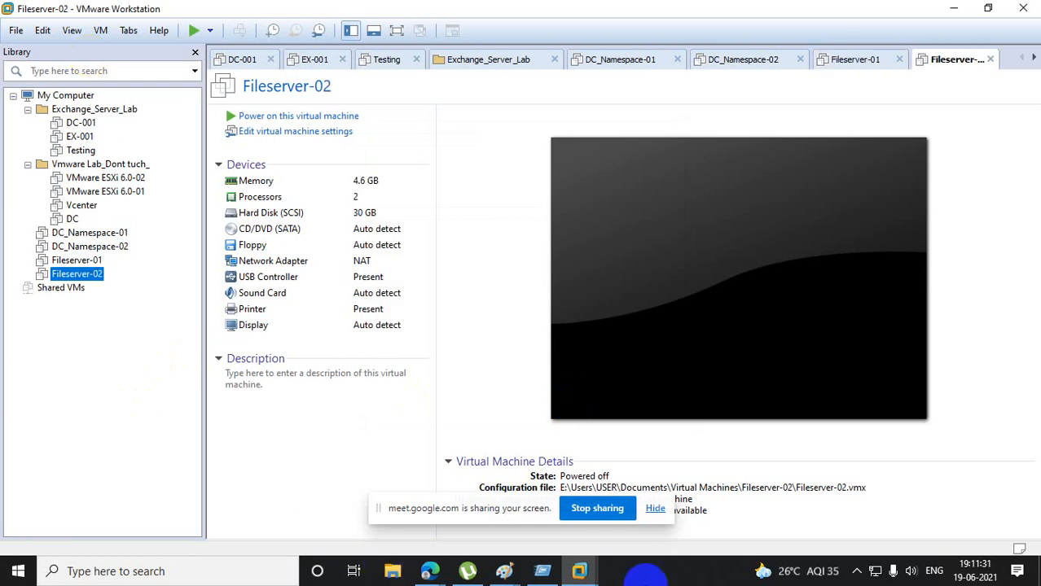
# In the diagram, link the File server 01 and 02 labels to their boxes, then minimize.
pyautogui.moveTo(513, 570)
pyautogui.click(529, 507)
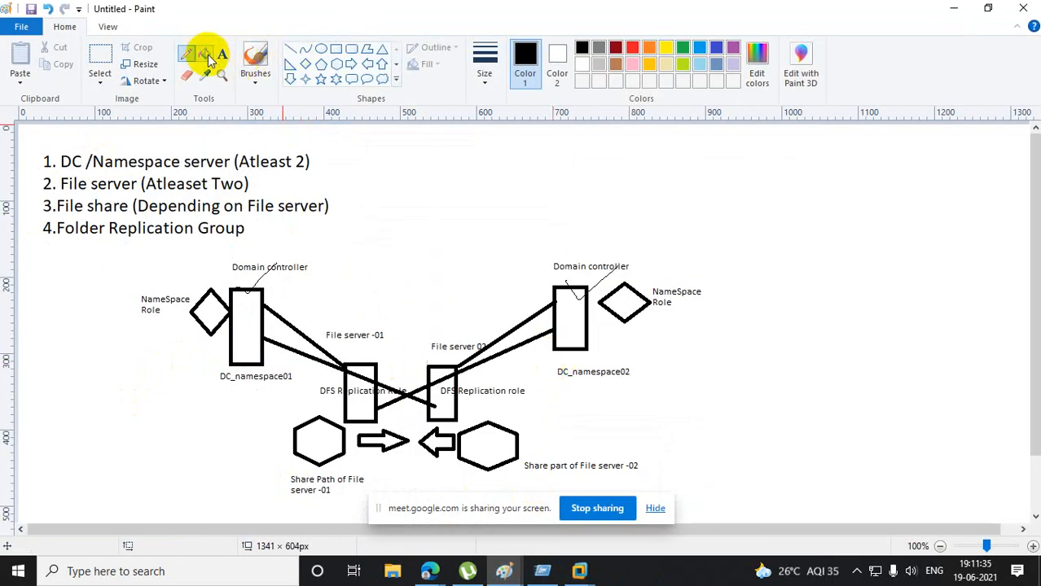
pyautogui.moveTo(358, 356); pyautogui.dragTo(378, 346)
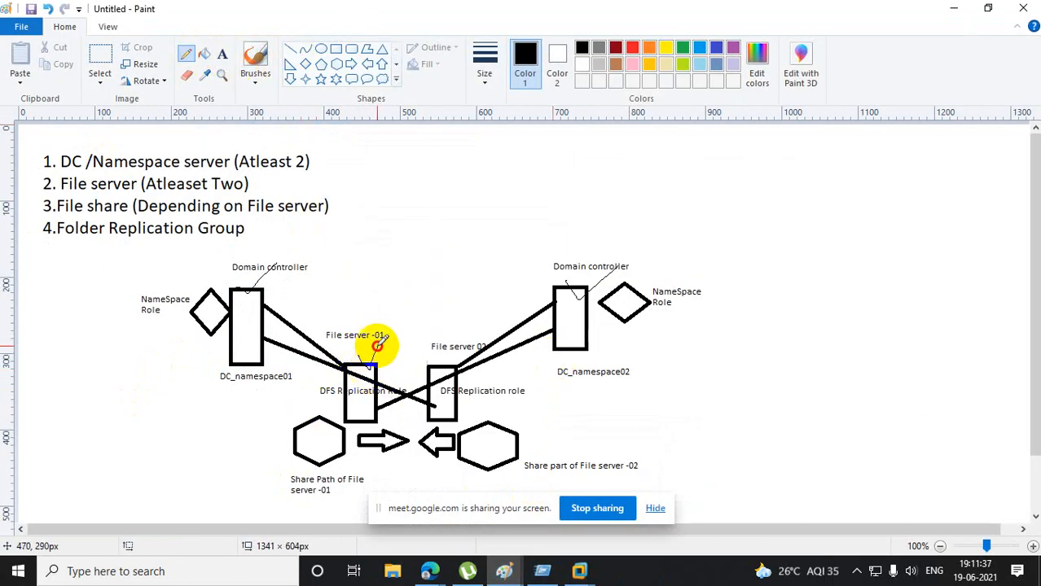
pyautogui.moveTo(435, 365); pyautogui.dragTo(450, 359)
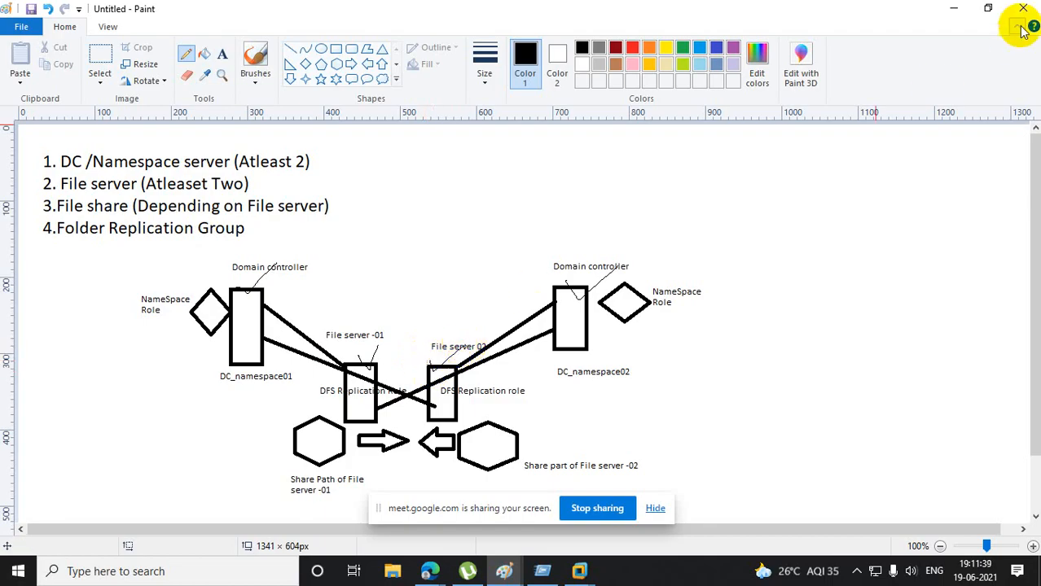
pyautogui.click(966, 12)
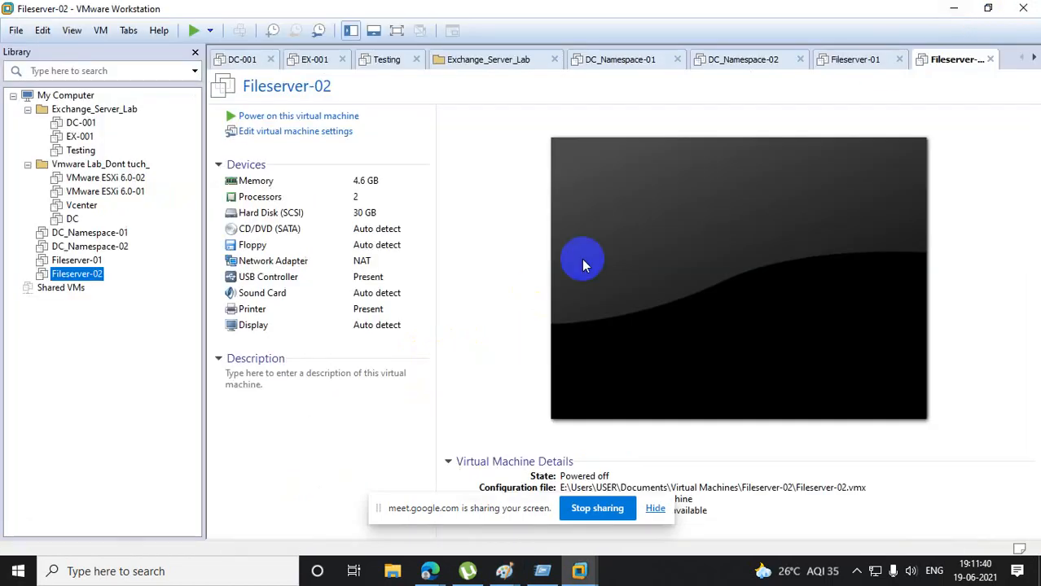
# Power on DC_Namespace-01 and dismiss the Shutdown Event Tracker prompt.
pyautogui.click(89, 233)
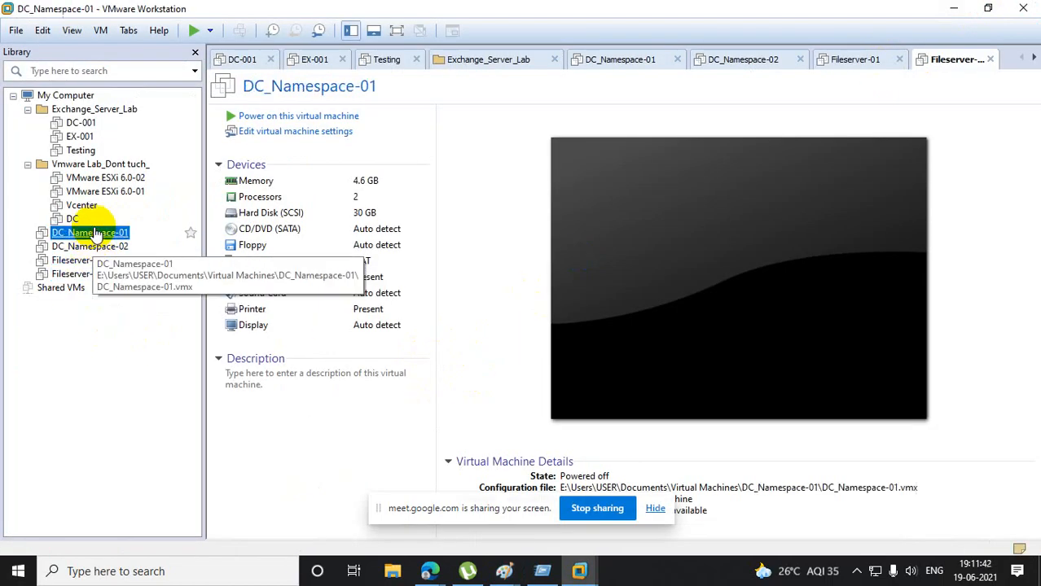
pyautogui.click(272, 117)
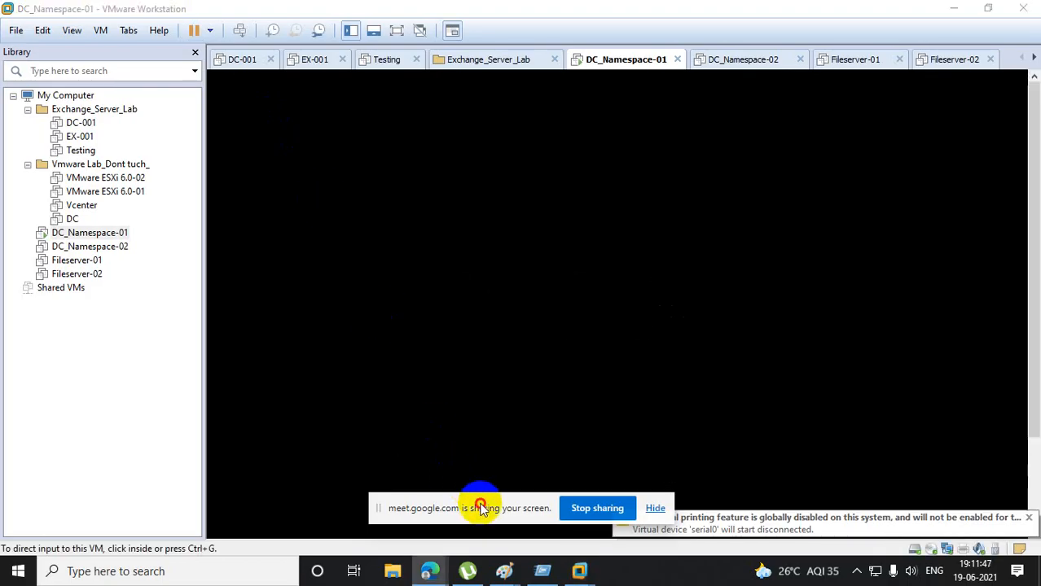
pyautogui.moveTo(471, 508); pyautogui.dragTo(714, 570)
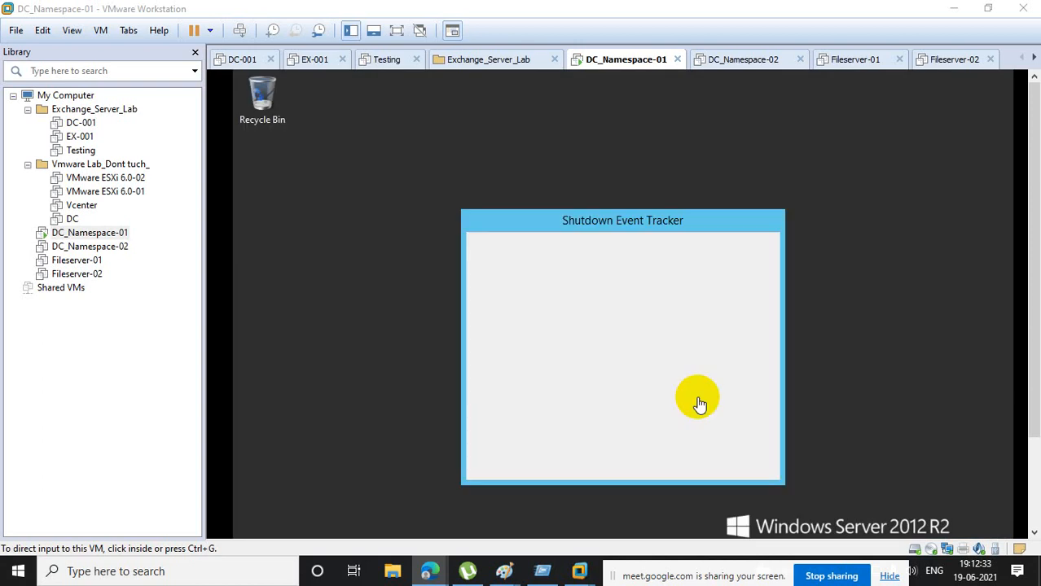
pyautogui.click(690, 486)
pyautogui.click(684, 459)
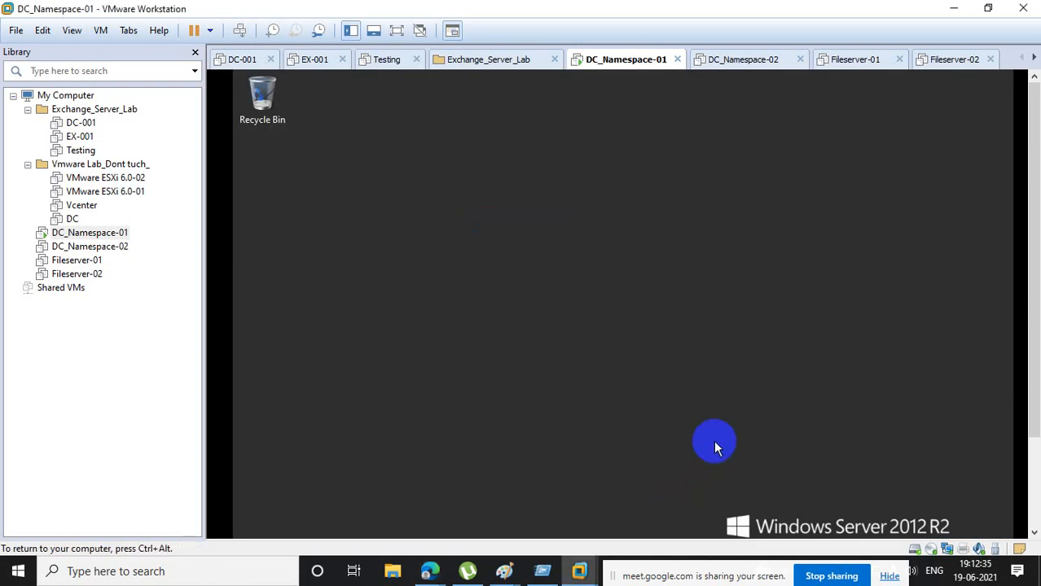
# Run sysprep from Run and start it with Generalize, OOBE and Reboot.
pyautogui.click(277, 458)
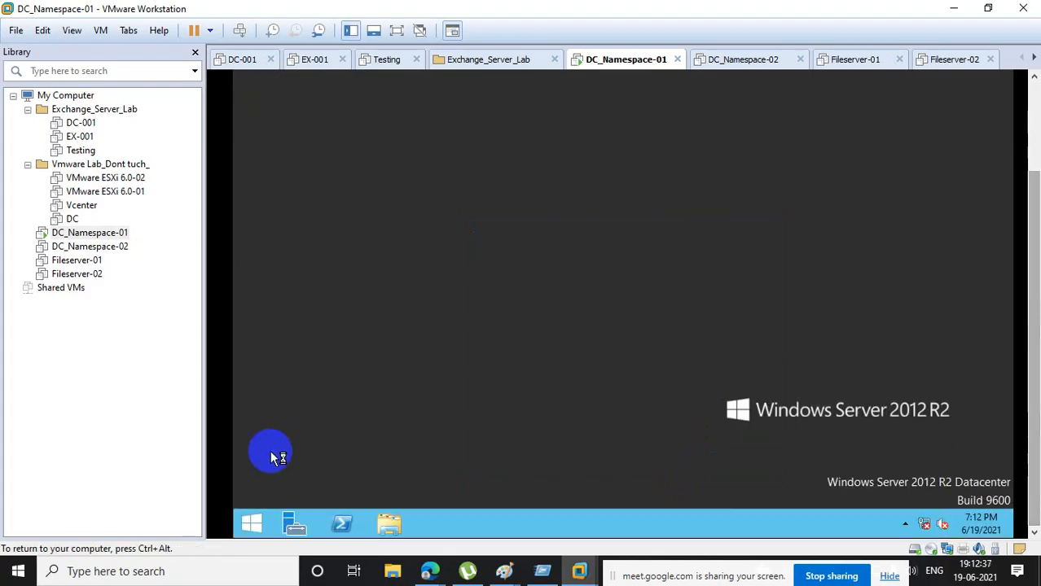
pyautogui.rightClick(253, 525)
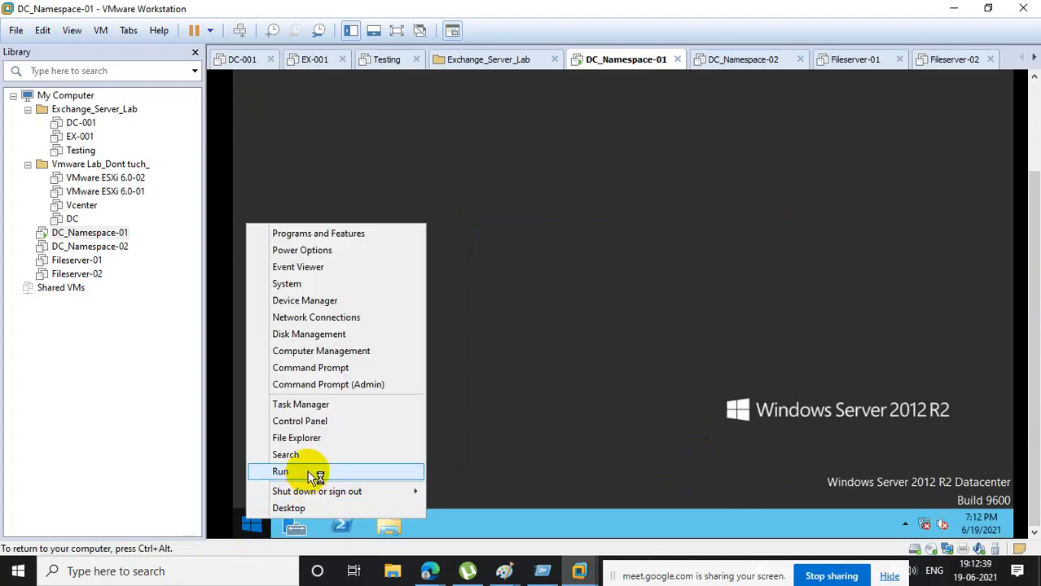
pyautogui.click(308, 471)
pyautogui.write('sysprep')
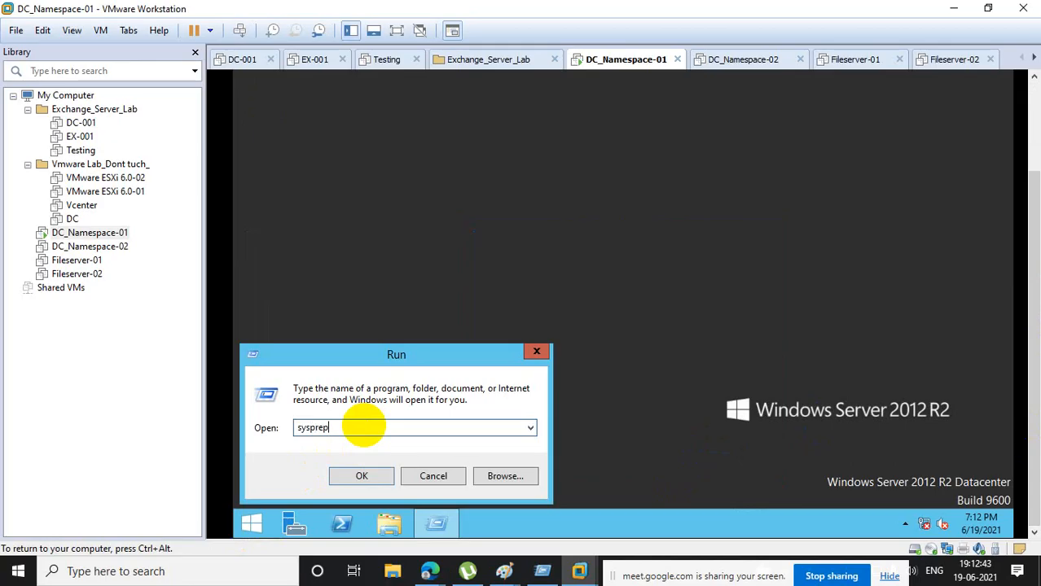
pyautogui.click(357, 474)
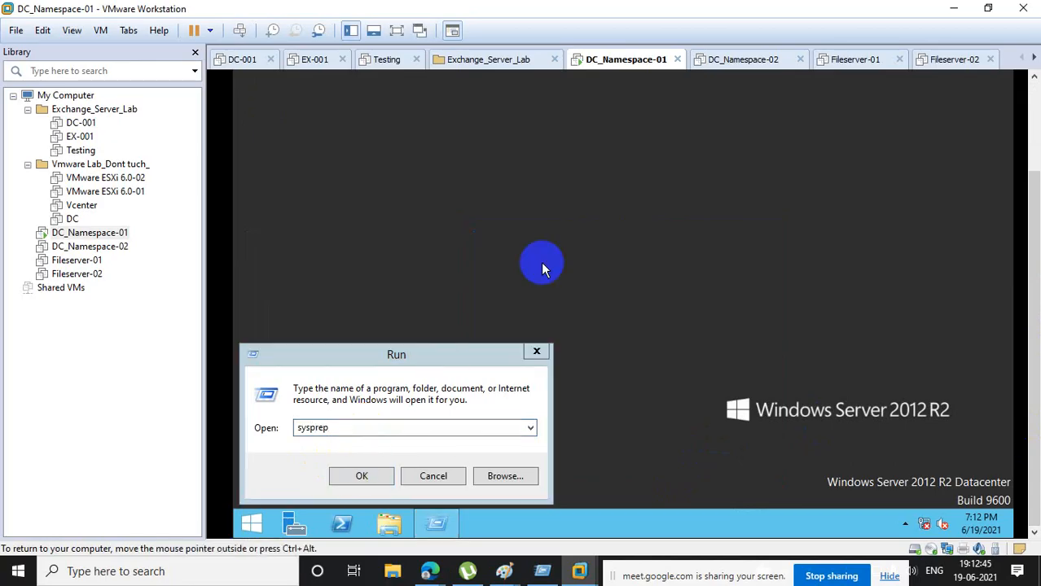
pyautogui.click(375, 479)
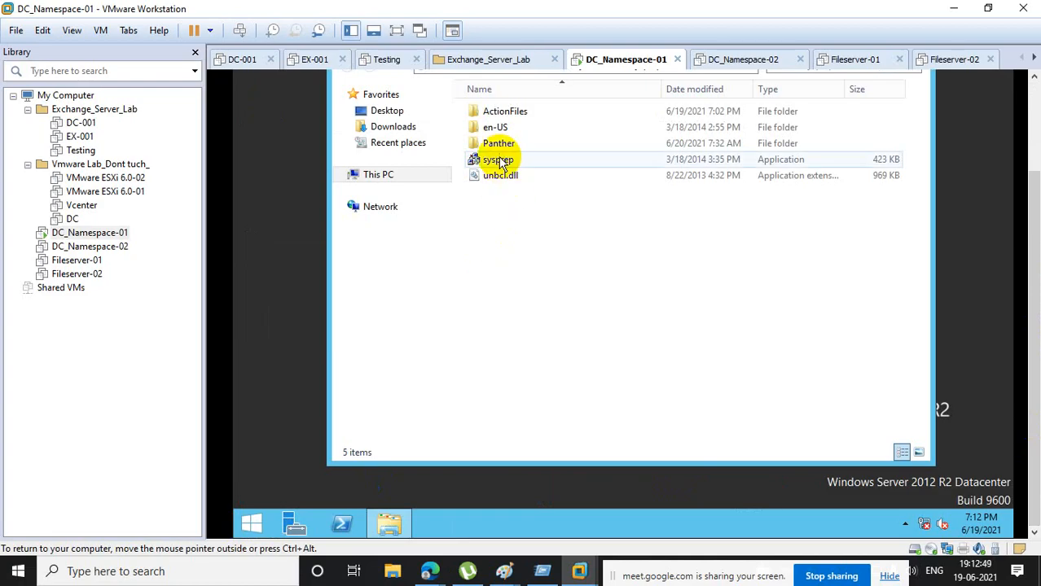
pyautogui.doubleClick(497, 159)
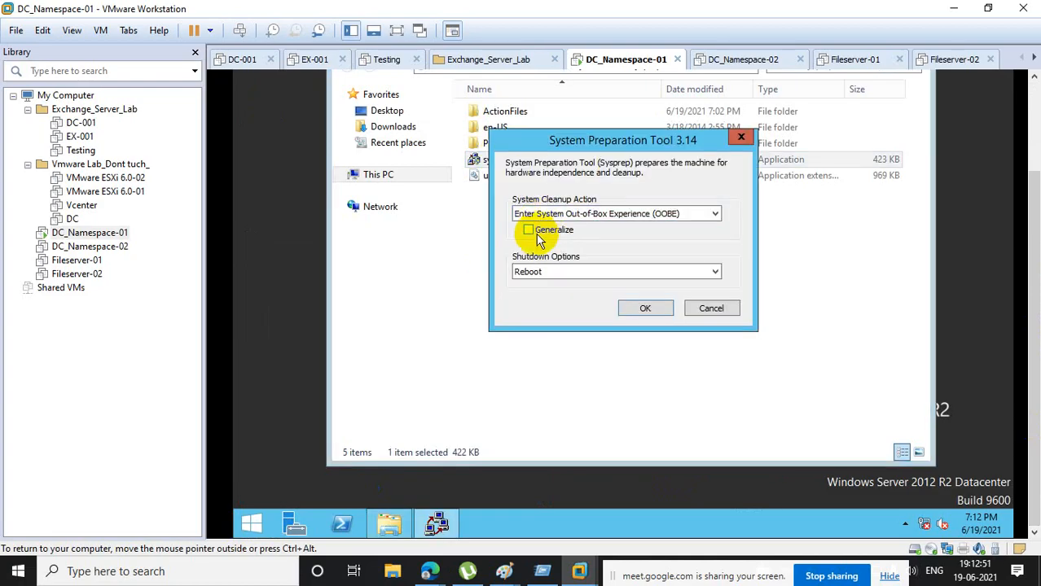
pyautogui.click(527, 230)
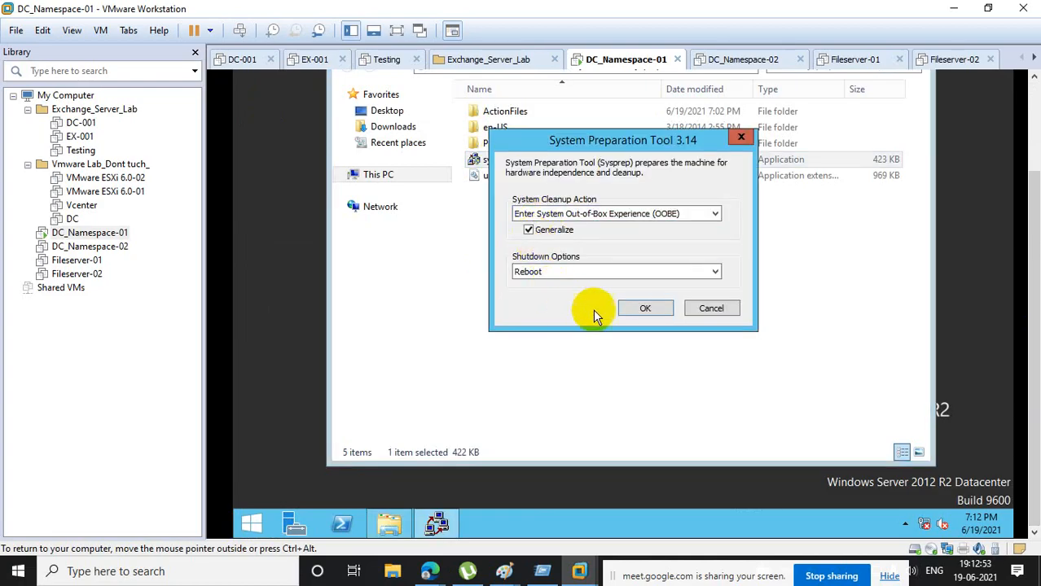
pyautogui.click(628, 307)
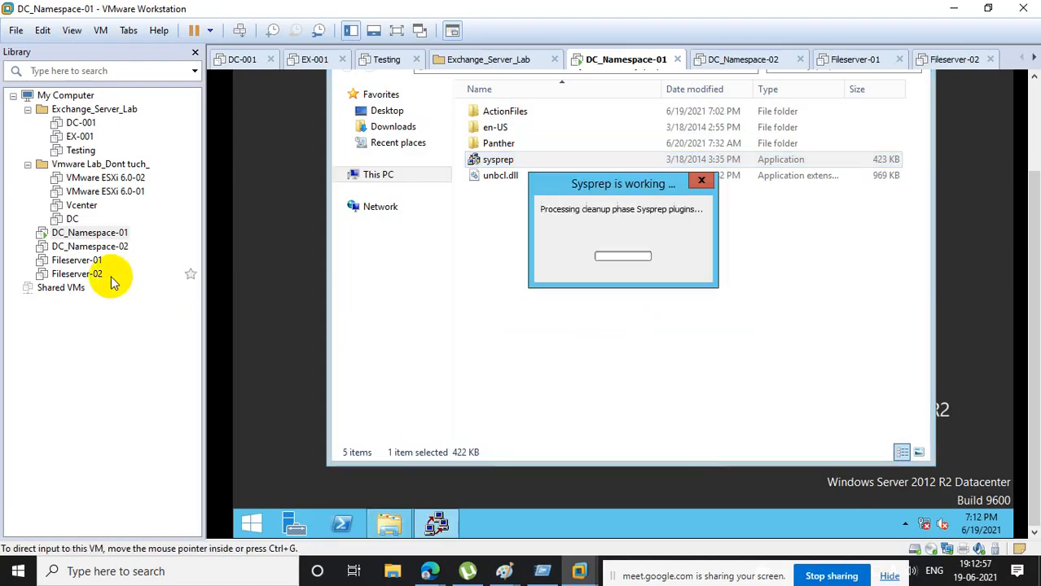
pyautogui.moveTo(505, 574)
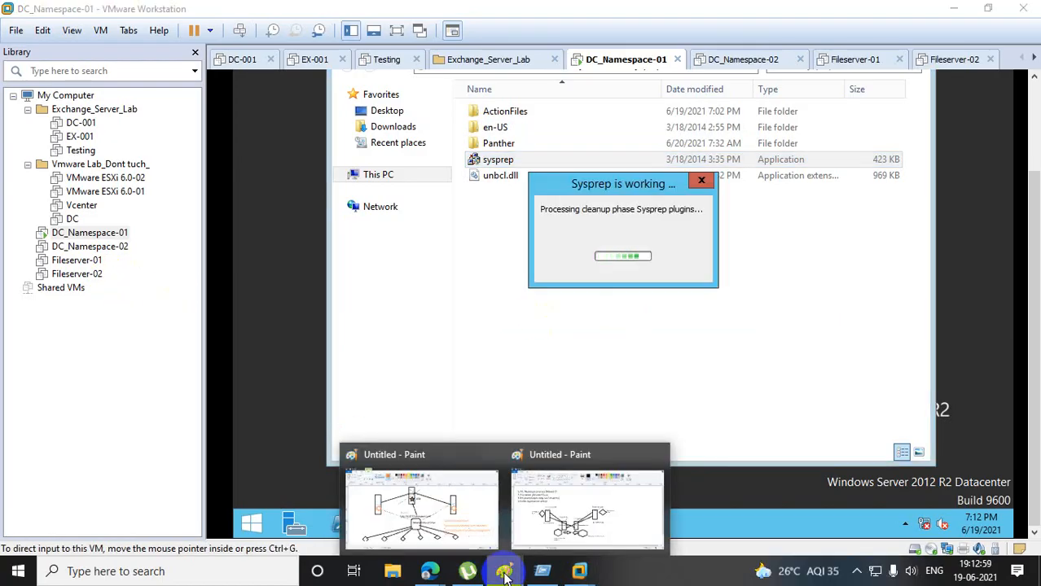
pyautogui.click(539, 521)
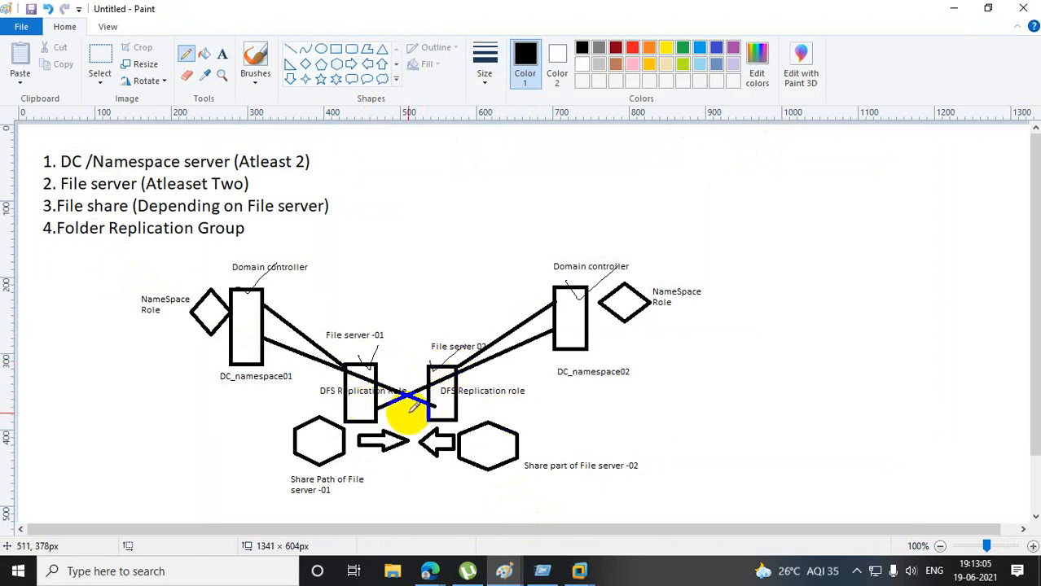
pyautogui.moveTo(434, 406); pyautogui.dragTo(381, 383)
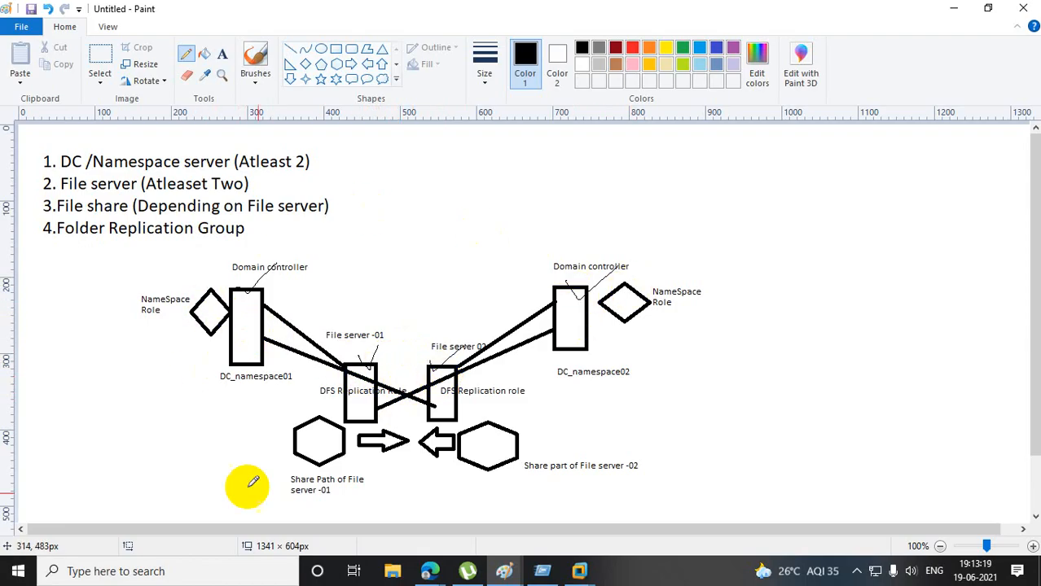
pyautogui.click(953, 8)
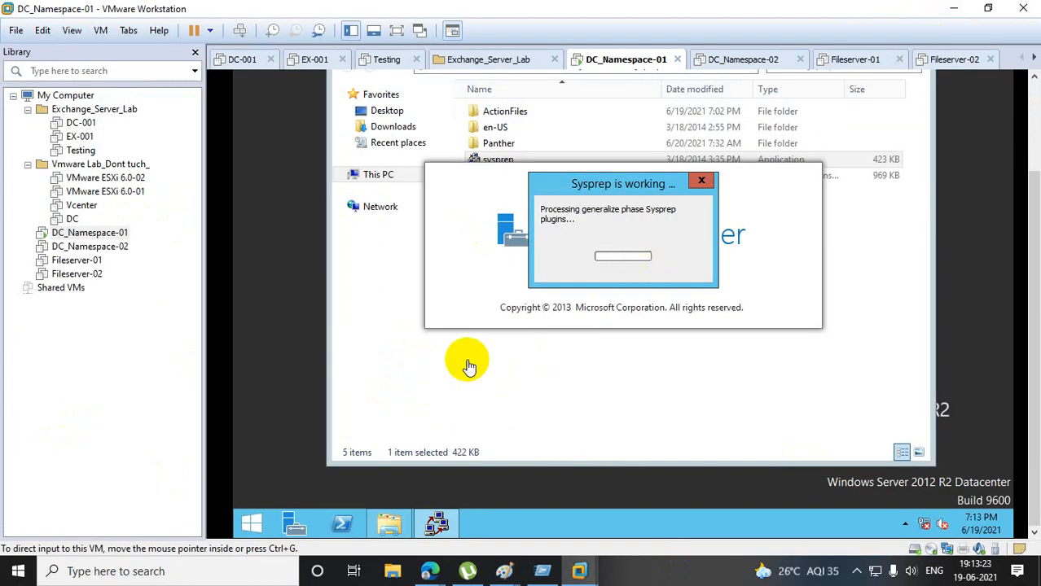
# Power on DC_Namespace-02 and dismiss the Shutdown Event Tracker prompt.
pyautogui.click(121, 248)
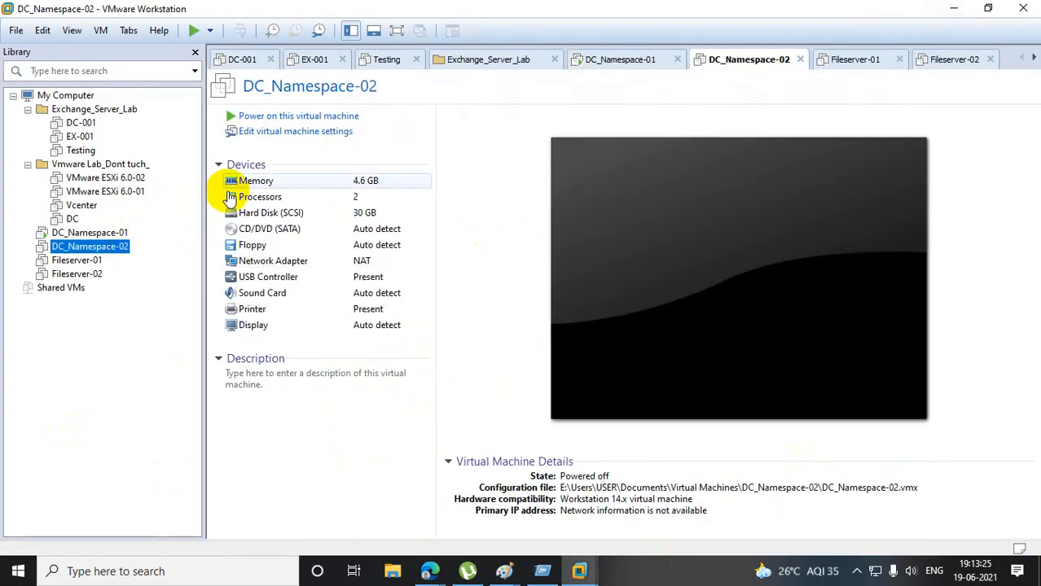
pyautogui.click(272, 114)
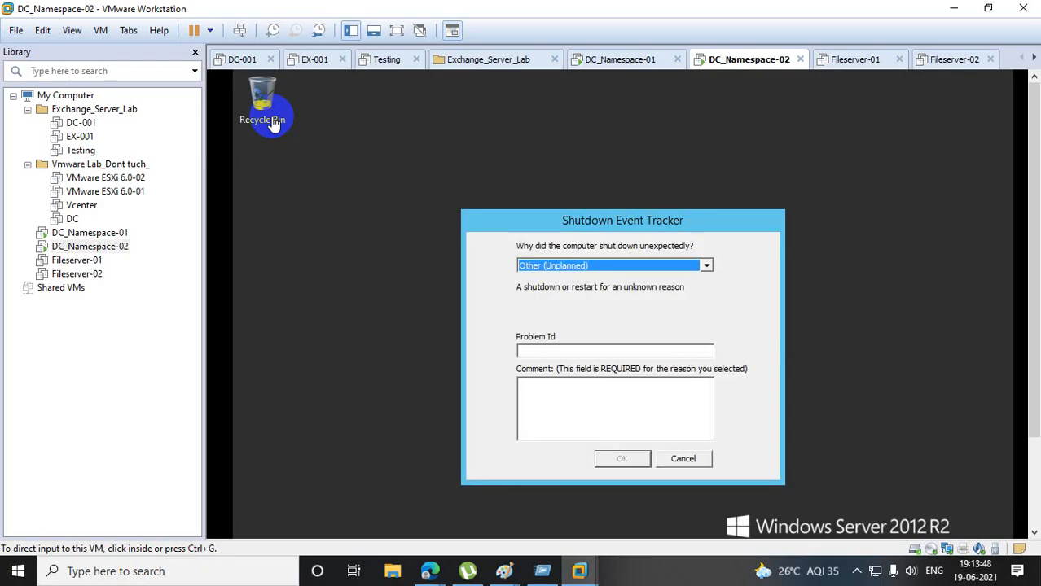
pyautogui.click(681, 466)
pyautogui.click(680, 464)
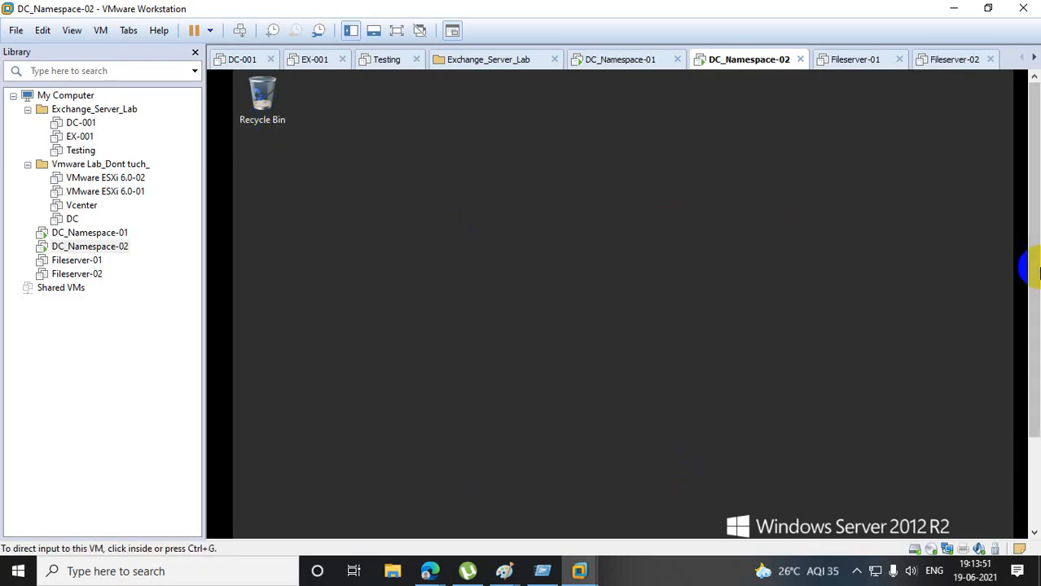
pyautogui.click(447, 517)
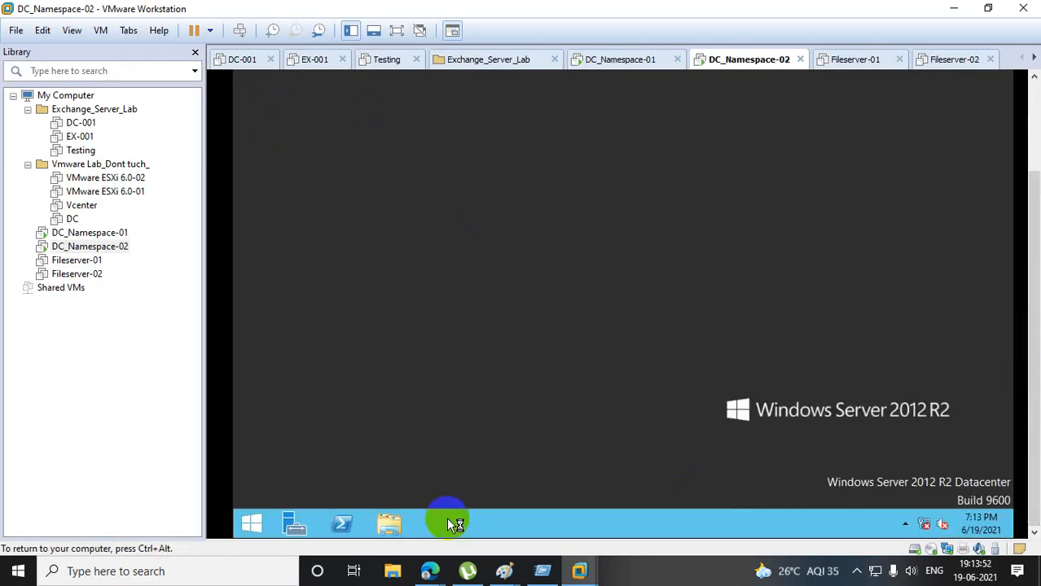
# Open the sysprep folder from Run and start Sysprep with Generalize, OOBE and Reboot.
pyautogui.rightClick(242, 519)
pyautogui.click(334, 472)
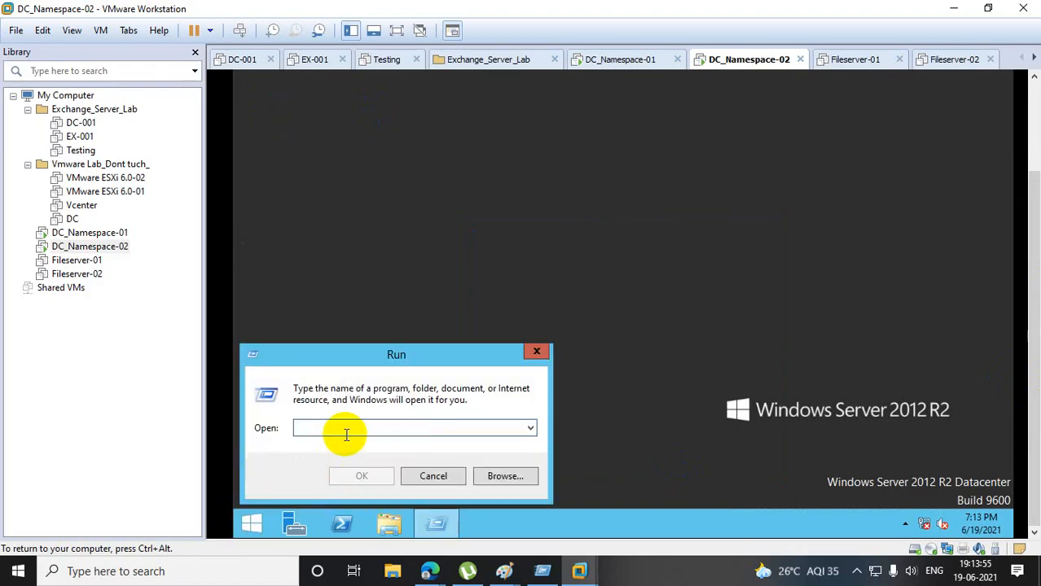
pyautogui.write('nc')
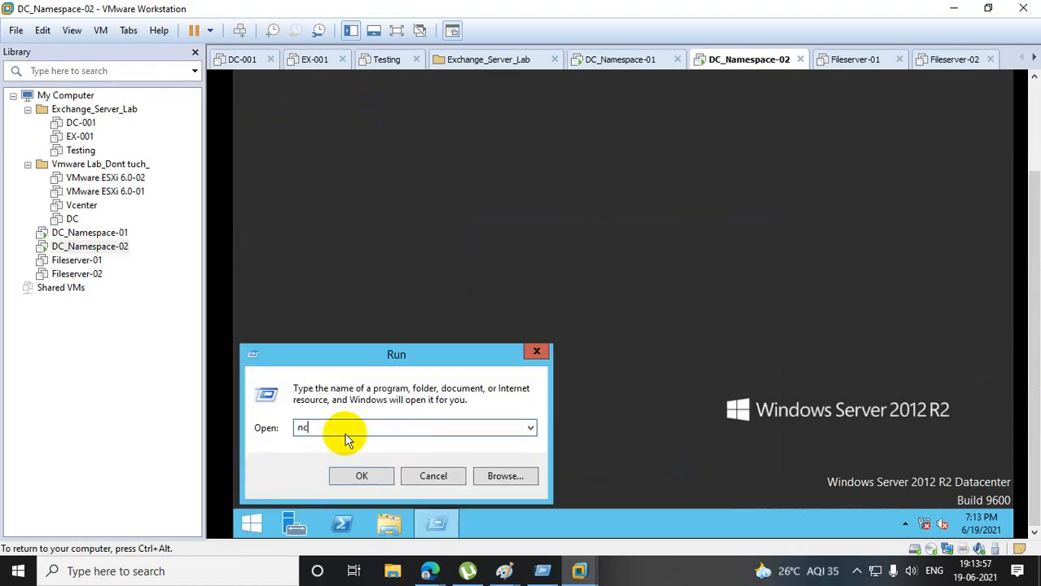
pyautogui.write('pa.cpl')
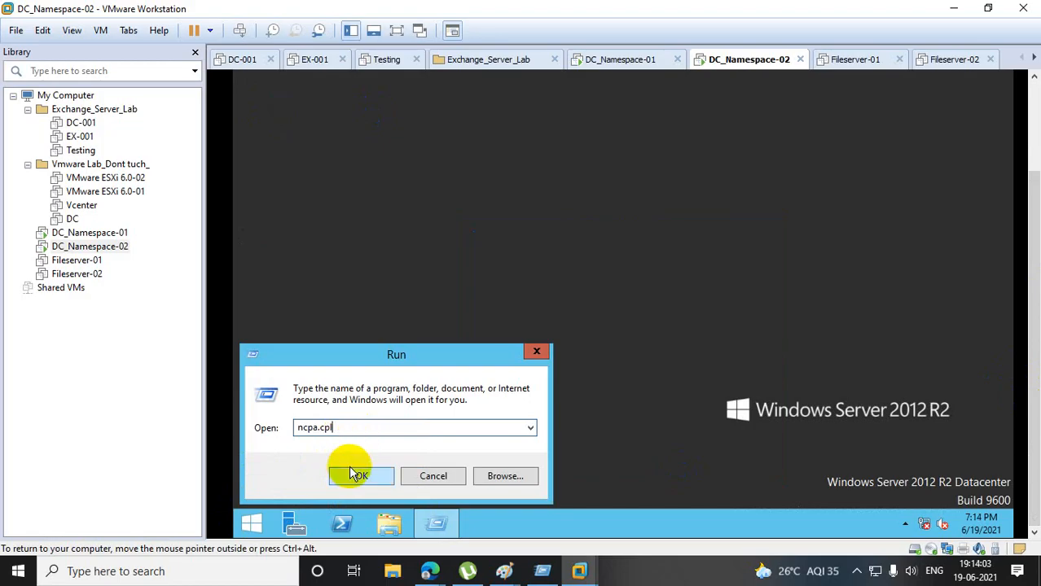
pyautogui.press('BackSpace')
pyautogui.press('BackSpace')
pyautogui.press('BackSpace')
pyautogui.press('BackSpace')
pyautogui.press('BackSpace')
pyautogui.press('BackSpace')
pyautogui.press('BackSpace')
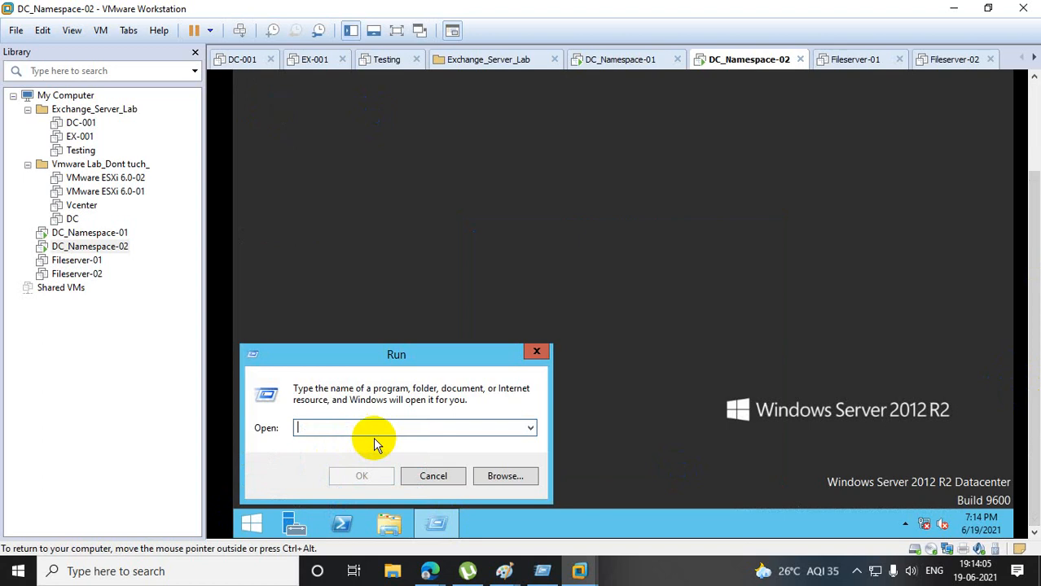
pyautogui.write('syspr')
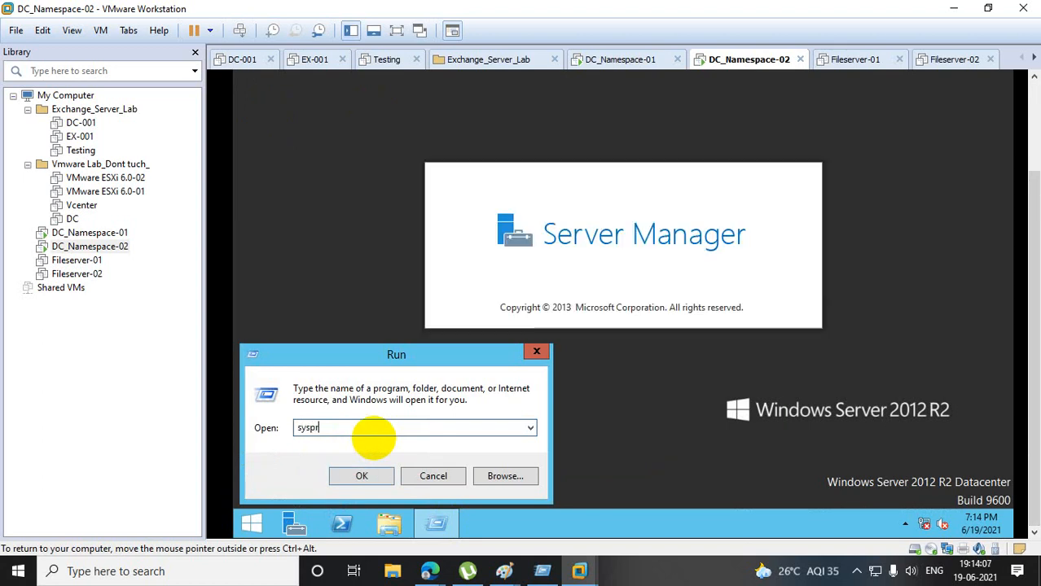
pyautogui.write('ep')
pyautogui.press('Return')
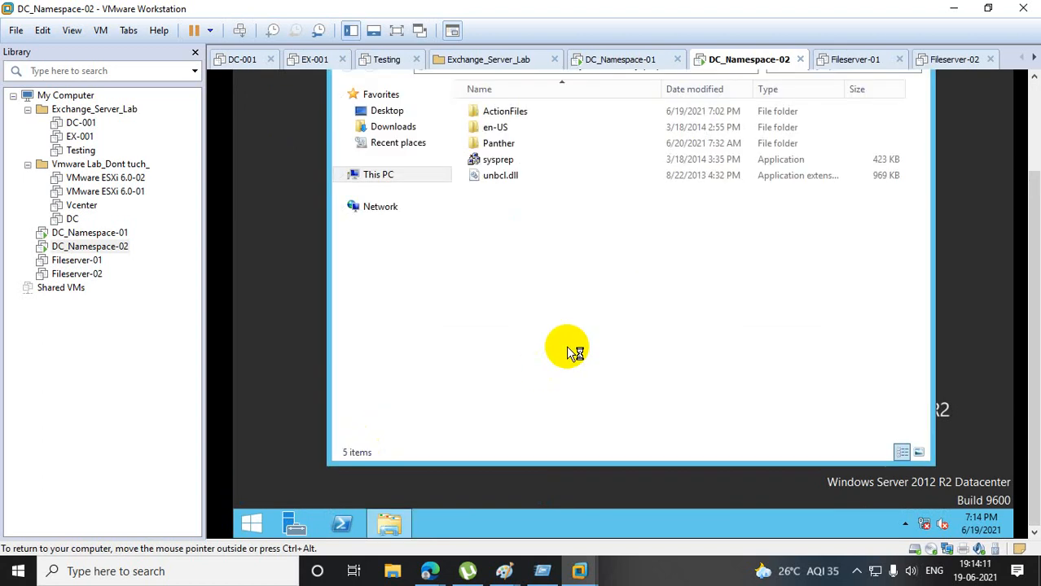
pyautogui.doubleClick(497, 159)
pyautogui.click(529, 231)
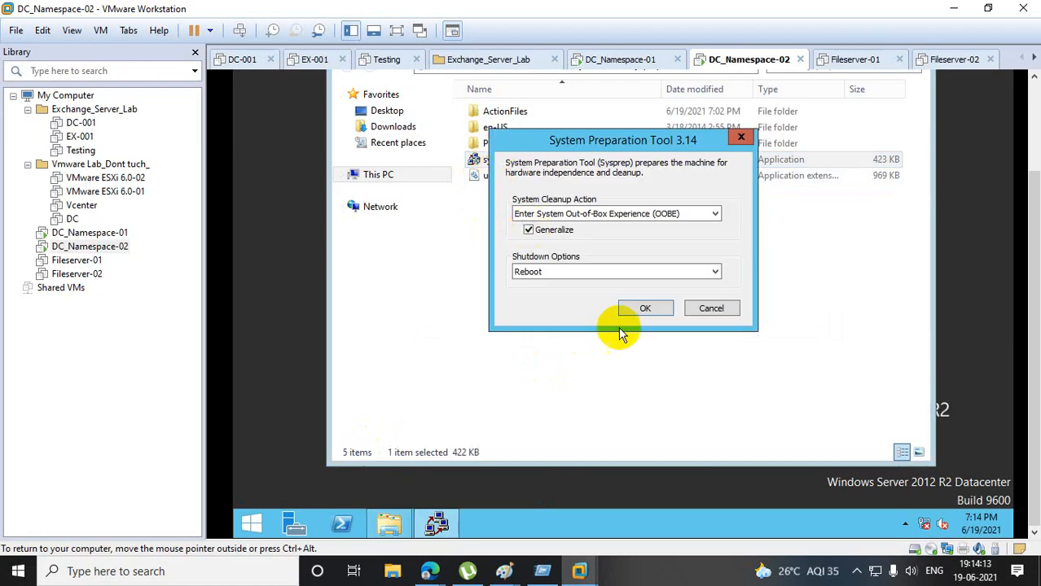
pyautogui.click(641, 309)
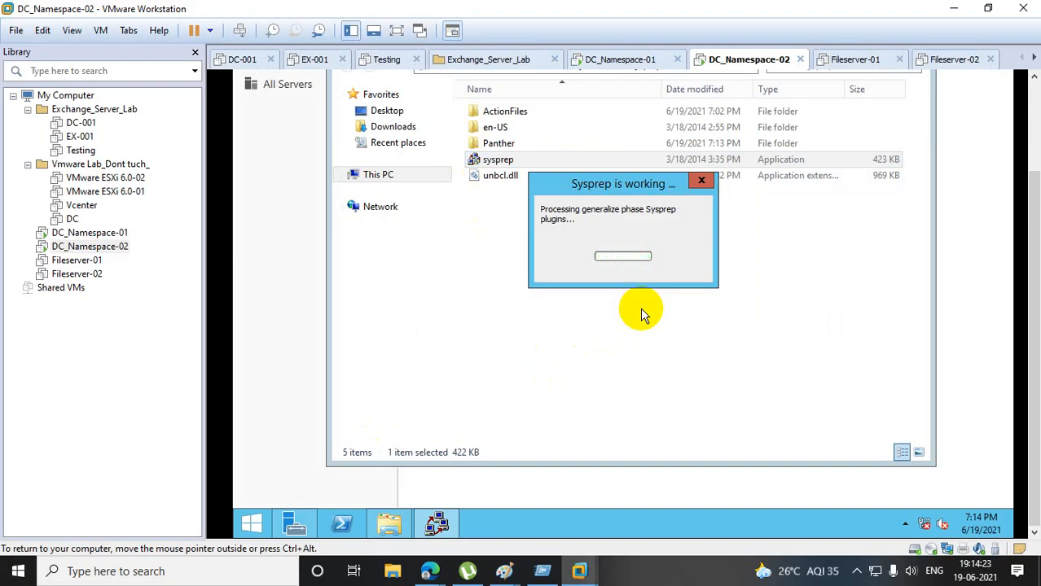
# Power on Fileserver-01 and dismiss the Shutdown Event Tracker prompt.
pyautogui.click(75, 260)
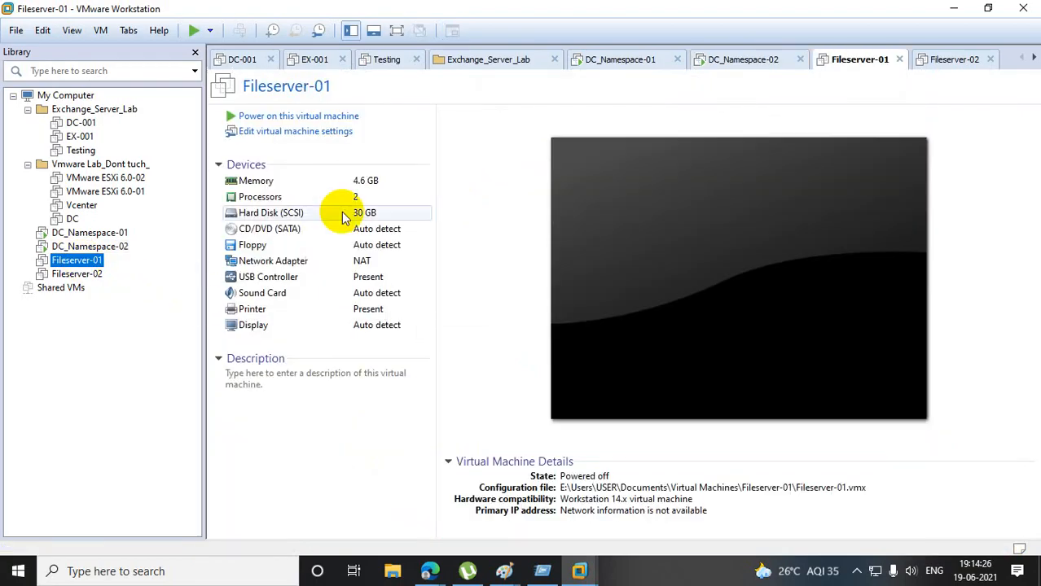
pyautogui.click(298, 116)
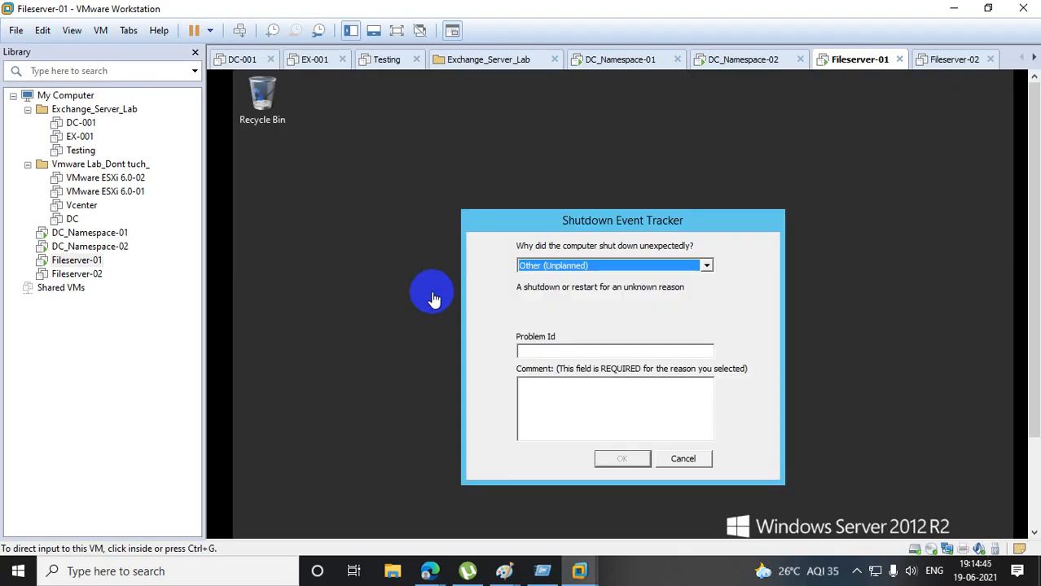
pyautogui.click(432, 300)
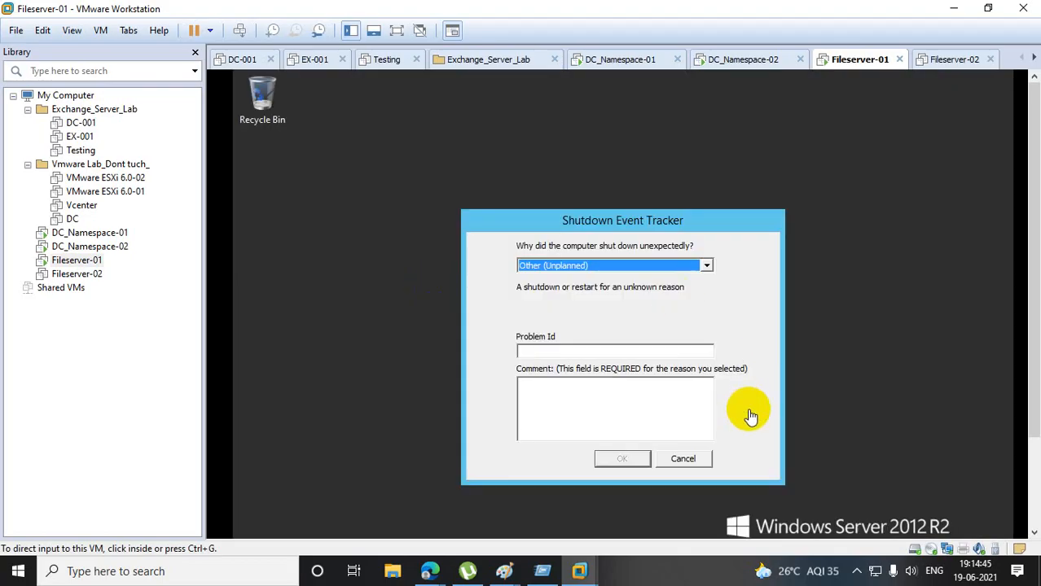
pyautogui.click(705, 464)
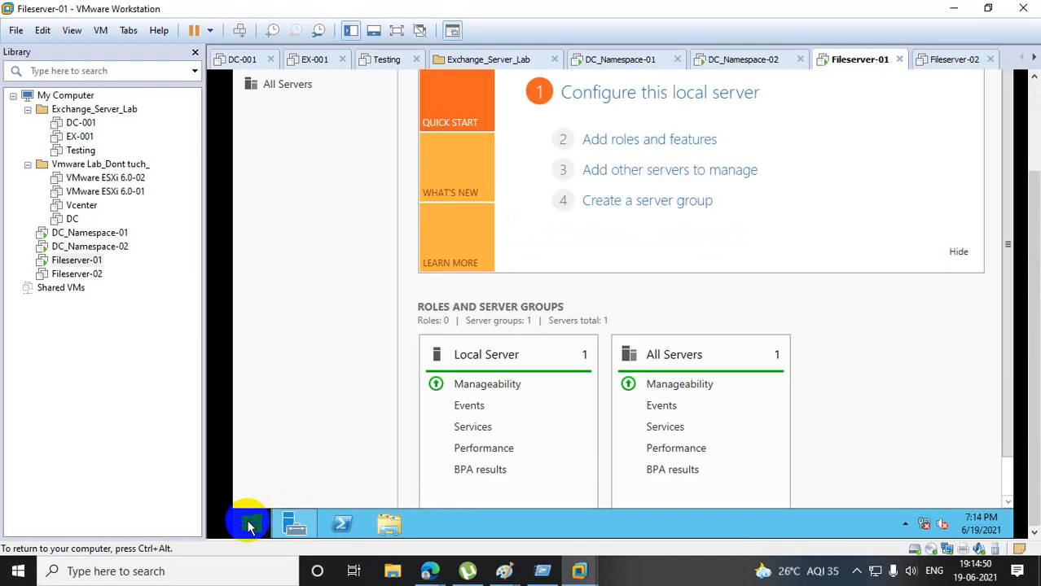
# Open the sysprep folder from Run and start Sysprep with Generalize, OOBE and Reboot.
pyautogui.rightClick(247, 519)
pyautogui.click(273, 473)
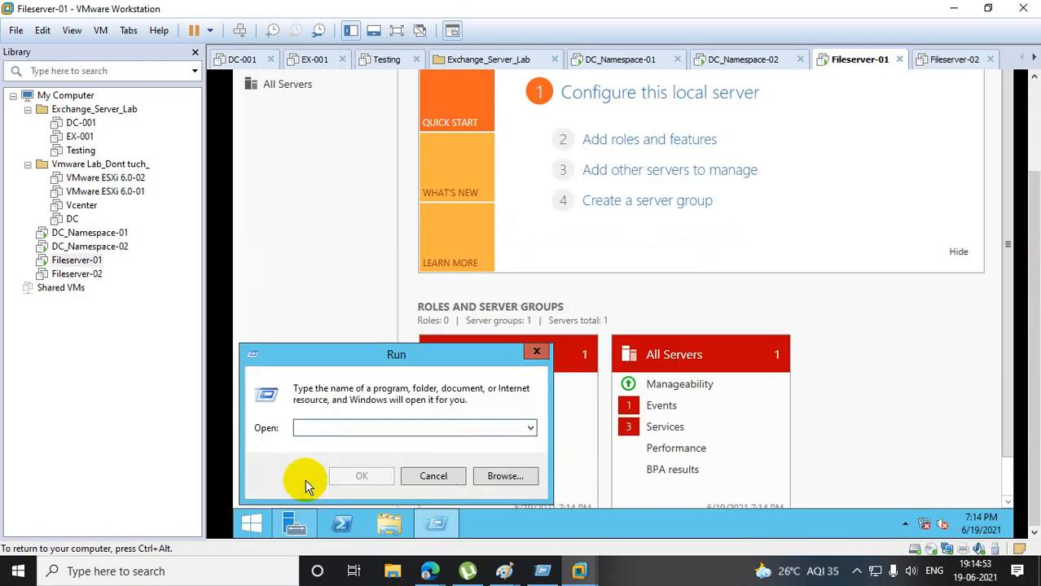
pyautogui.write('sys')
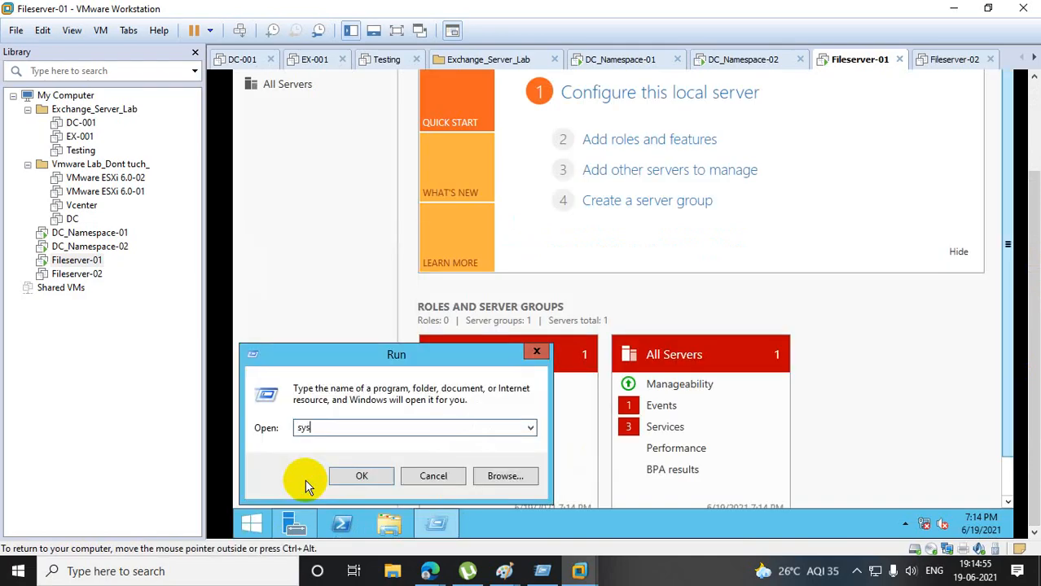
pyautogui.write('prep')
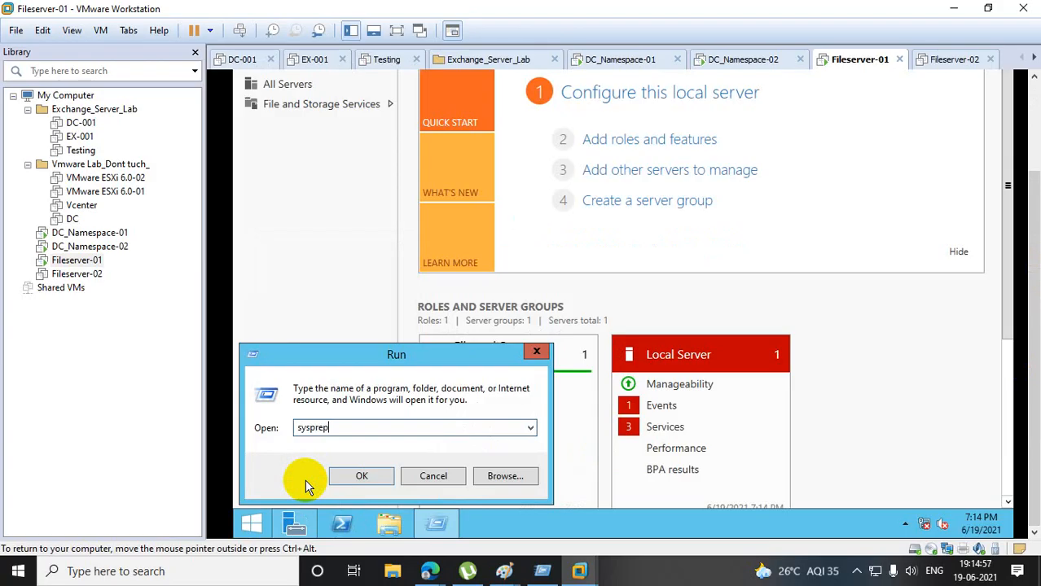
pyautogui.press('Return')
pyautogui.doubleClick(521, 160)
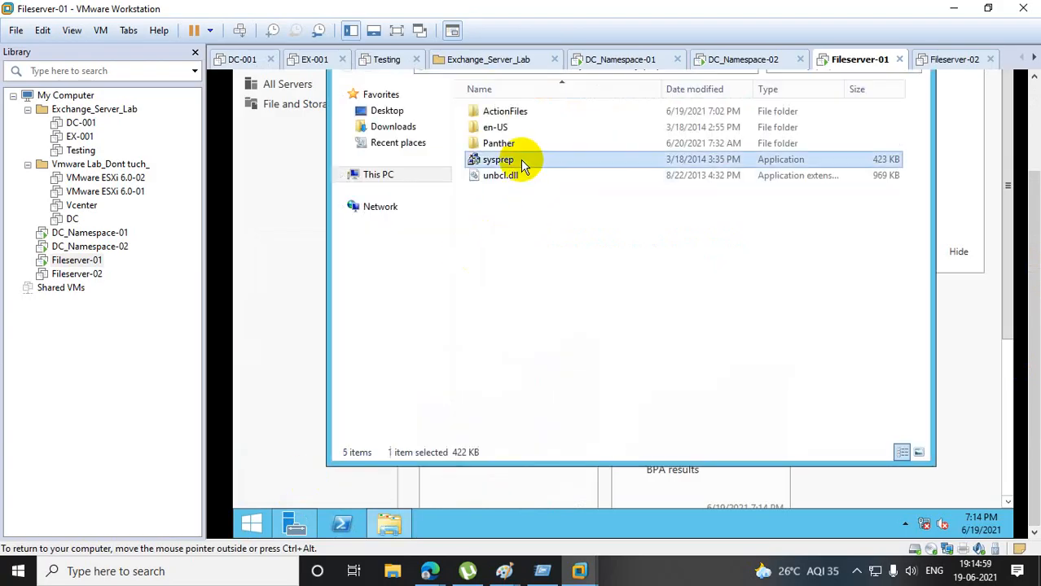
pyautogui.click(529, 230)
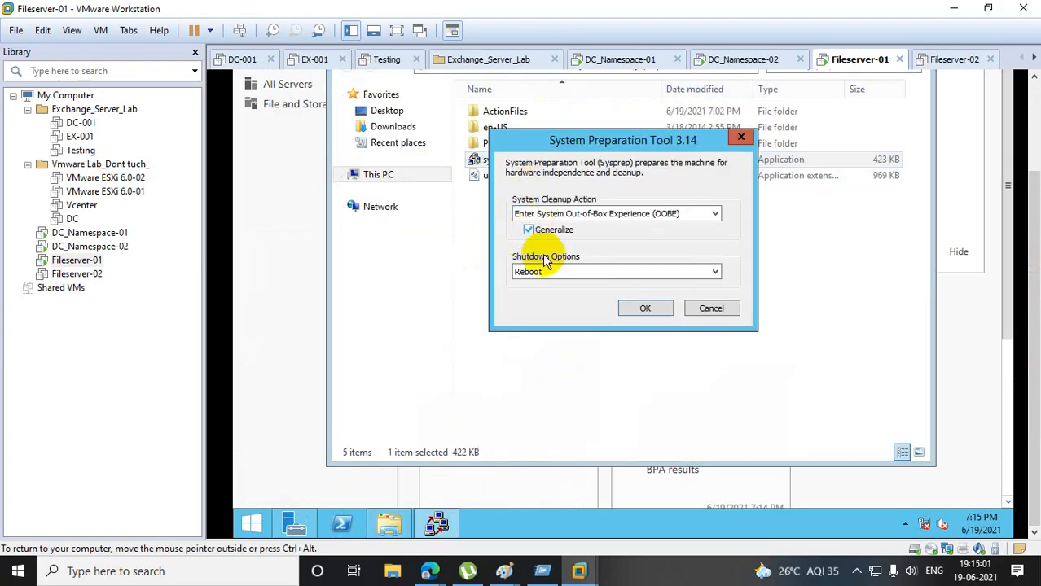
pyautogui.click(643, 310)
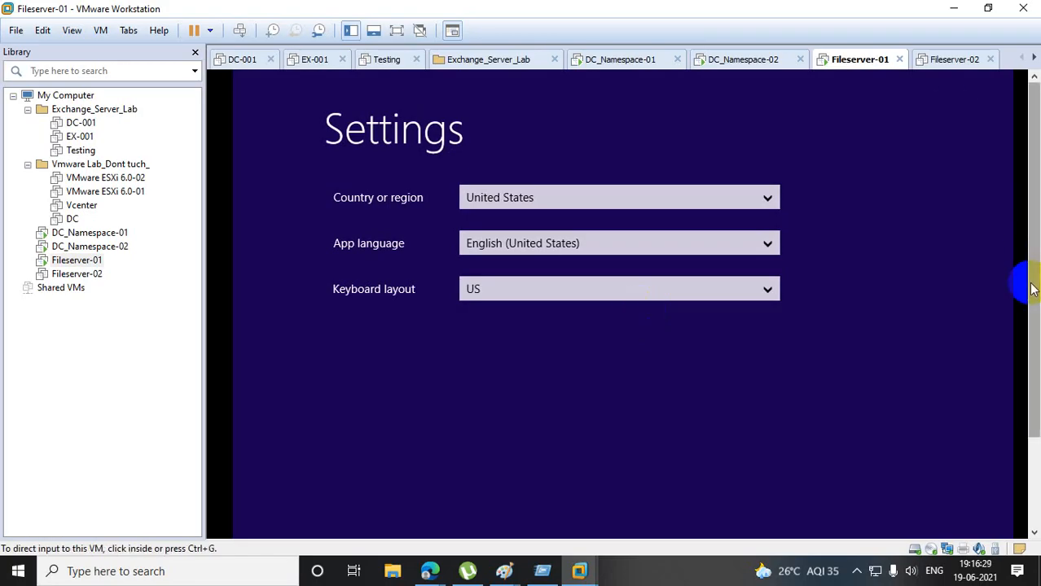
# On Fileserver-01, accept the region settings and the licence terms.
pyautogui.moveTo(1028, 277); pyautogui.dragTo(1028, 464)
pyautogui.click(914, 486)
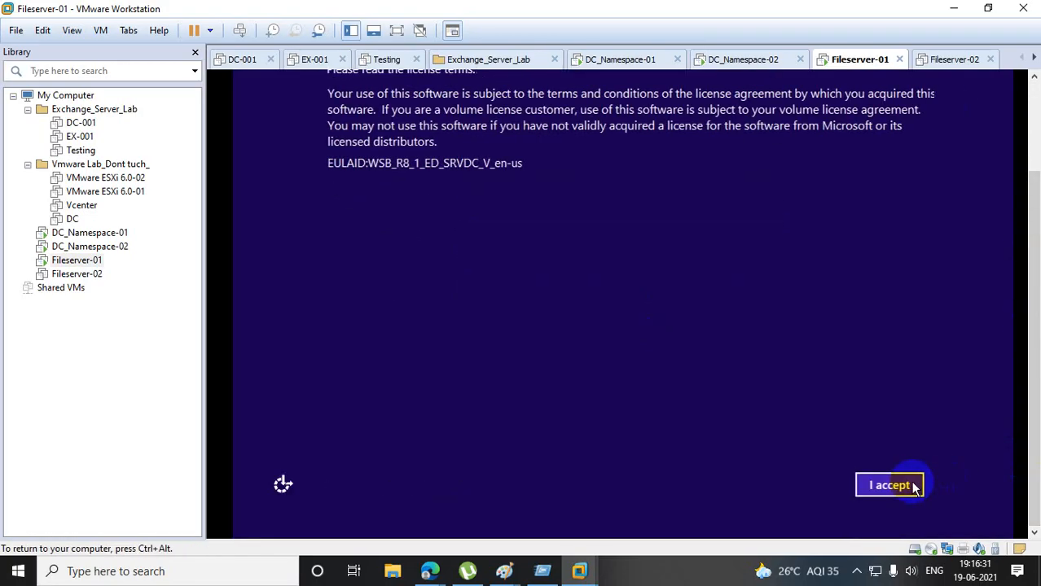
pyautogui.click(915, 486)
# Type the administrator password, reveal it to check, then clear the field.
pyautogui.click(497, 140)
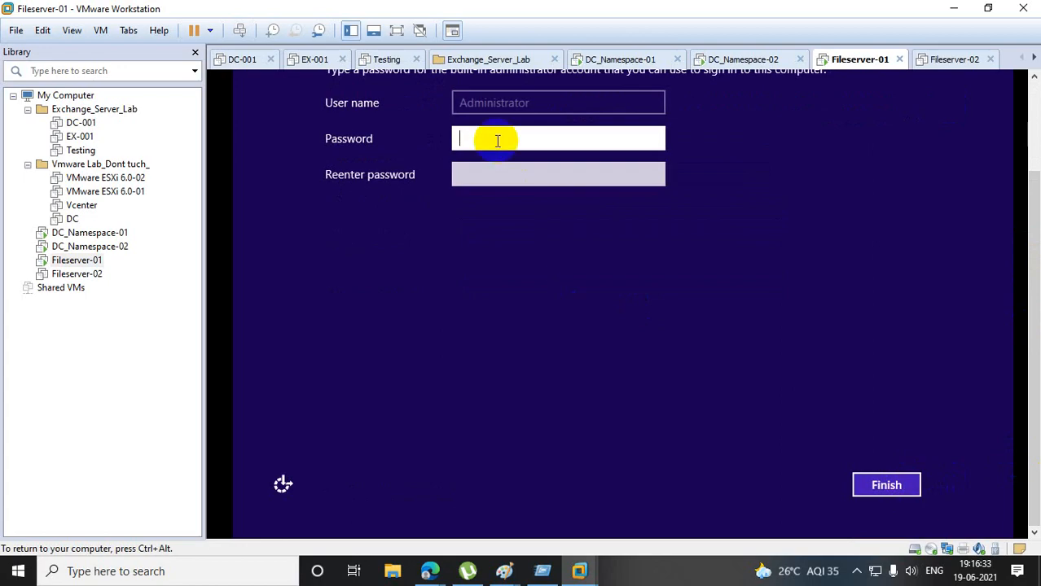
pyautogui.write('•••••••••••••••••')
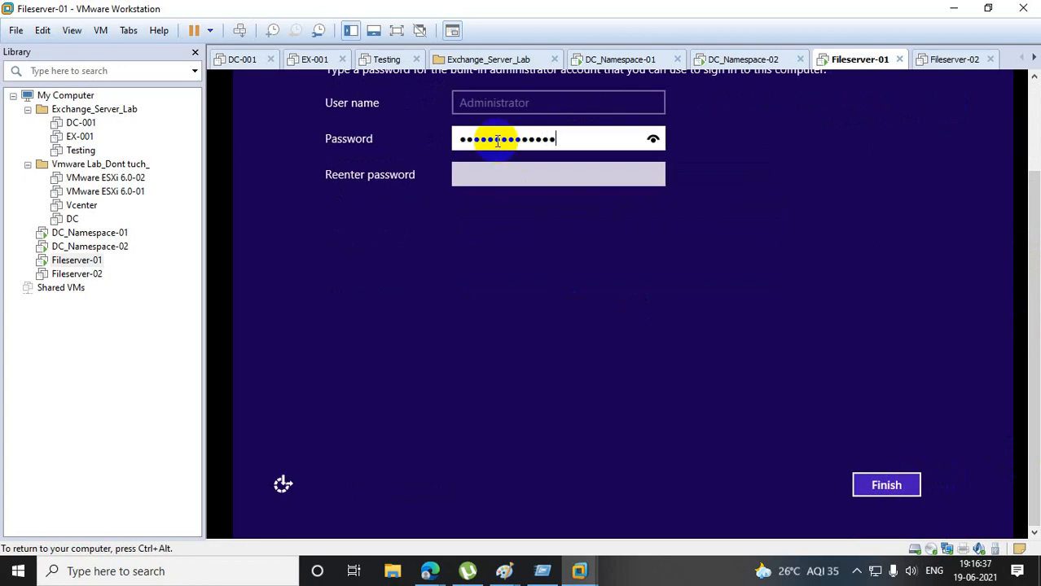
pyautogui.write('•••')
pyautogui.click(652, 139)
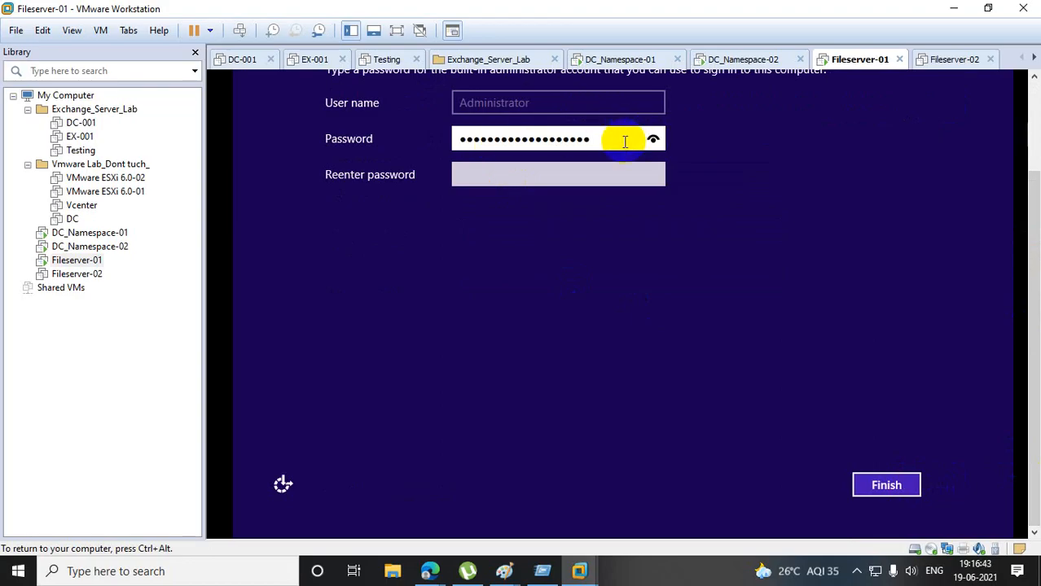
pyautogui.press('BackSpace')
pyautogui.press('BackSpace')
pyautogui.press('BackSpace')
pyautogui.press('BackSpace')
pyautogui.press('BackSpace')
pyautogui.press('BackSpace')
pyautogui.press('BackSpace')
pyautogui.press('BackSpace')
pyautogui.press('BackSpace')
pyautogui.press('BackSpace')
pyautogui.press('BackSpace')
pyautogui.press('BackSpace')
pyautogui.press('BackSpace')
pyautogui.press('BackSpace')
pyautogui.press('BackSpace')
pyautogui.press('BackSpace')
pyautogui.press('BackSpace')
pyautogui.press('BackSpace')
pyautogui.press('BackSpace')
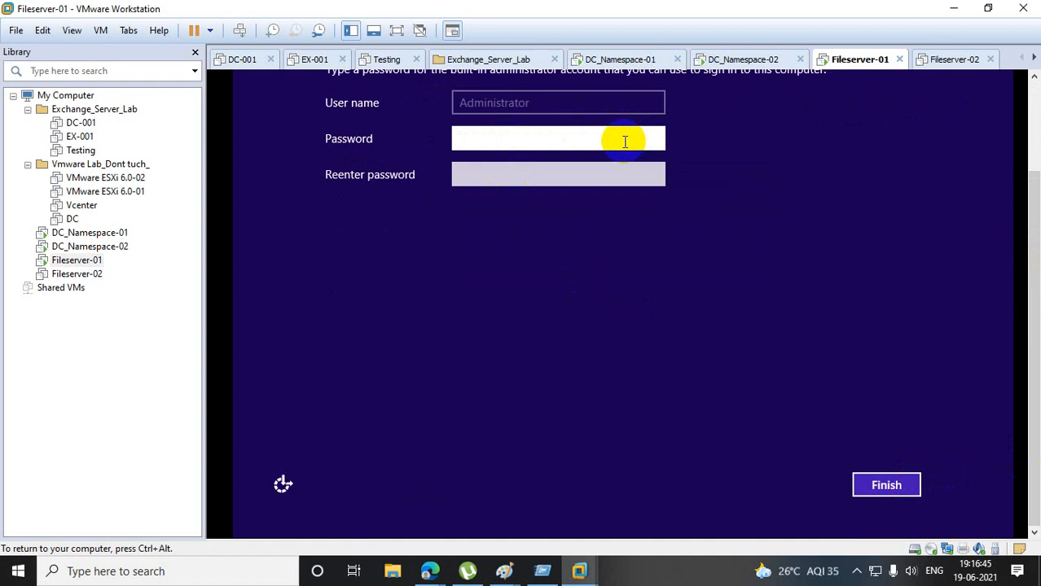
pyautogui.write('••')
pyautogui.press('BackSpace')
pyautogui.press('BackSpace')
pyautogui.write('•••')
pyautogui.press('BackSpace')
pyautogui.press('BackSpace')
pyautogui.press('BackSpace')
# Select Fileserver-02 in the library and power it on.
pyautogui.click(114, 235)
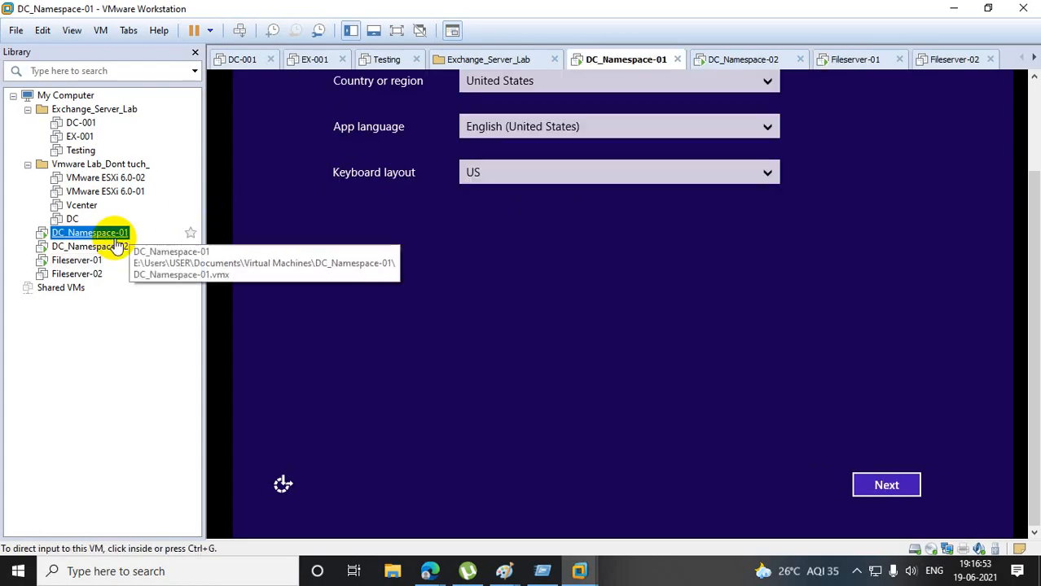
pyautogui.click(108, 249)
pyautogui.click(98, 262)
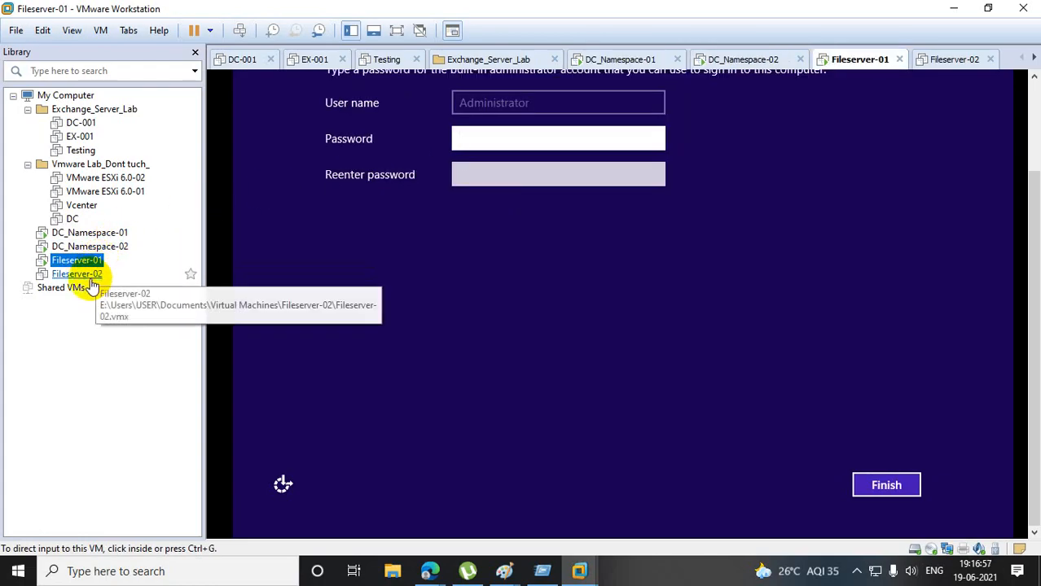
pyautogui.click(85, 275)
pyautogui.click(263, 123)
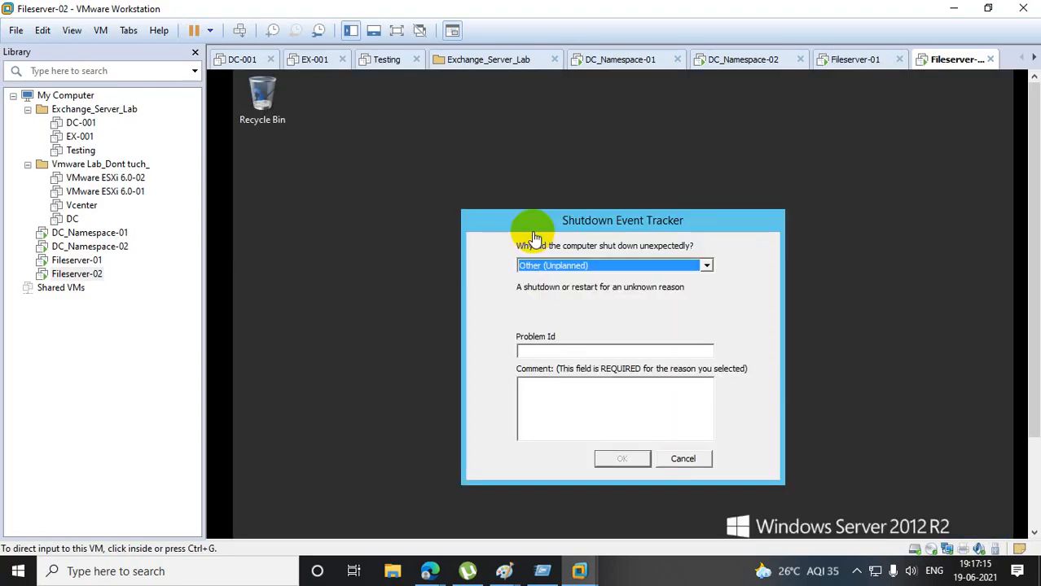
# Dismiss the shutdown prompt and open Network Connections with ncpa.cpl.
pyautogui.click(699, 458)
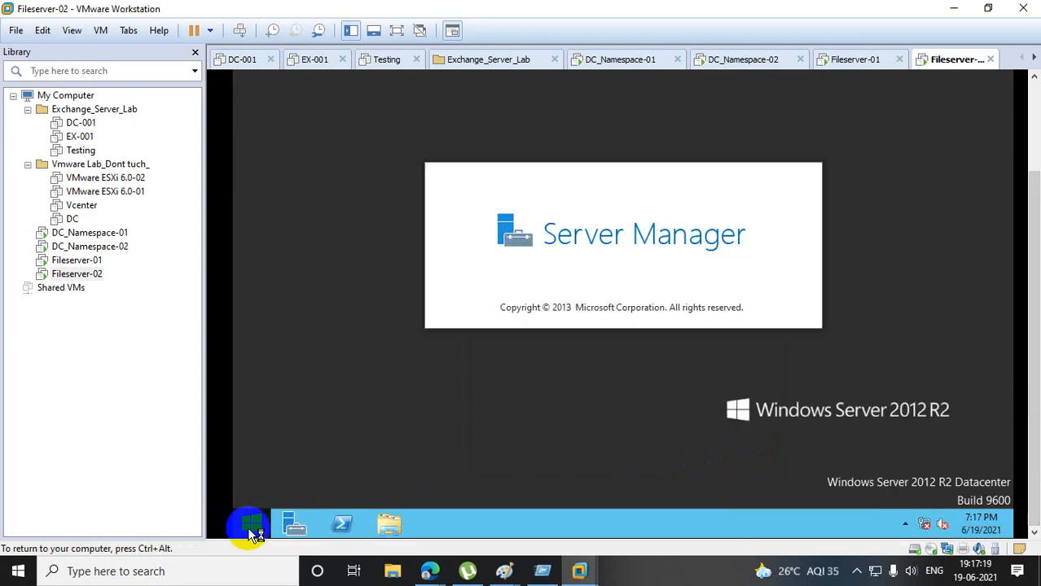
pyautogui.rightClick(247, 527)
pyautogui.click(277, 475)
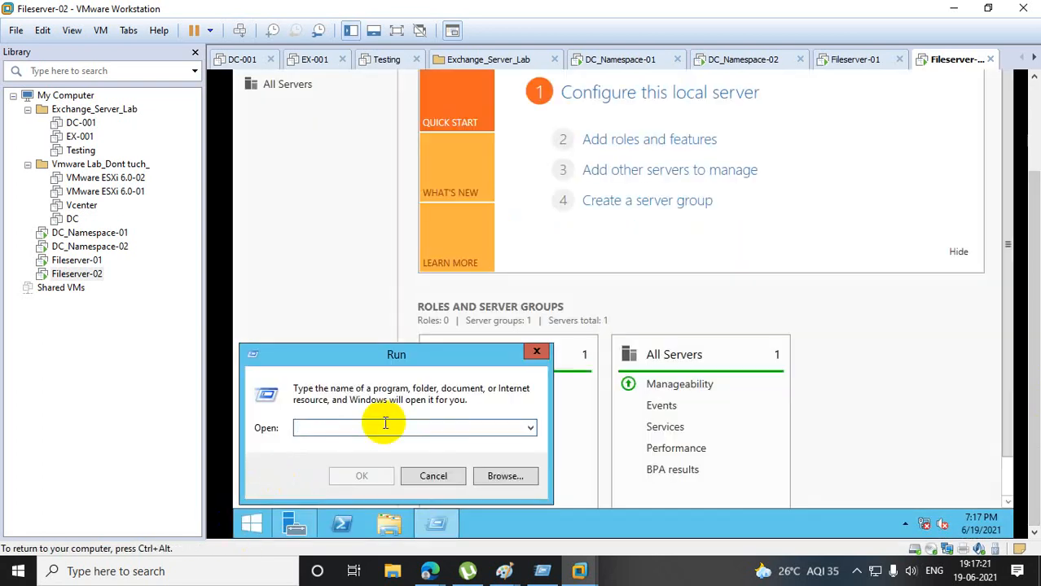
pyautogui.write('ncp')
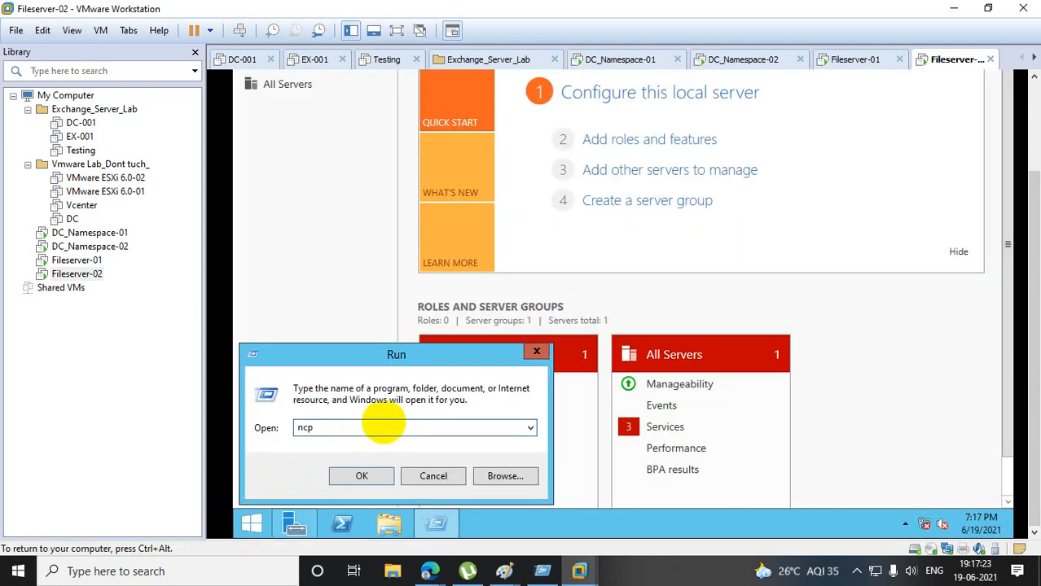
pyautogui.press('BackSpace')
pyautogui.press('BackSpace')
pyautogui.press('BackSpace')
pyautogui.write('p')
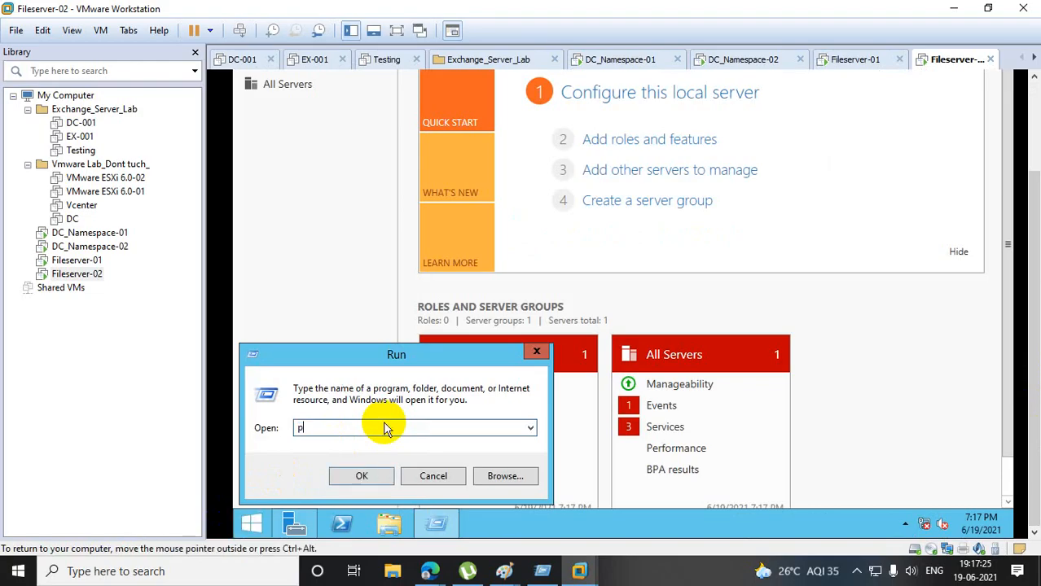
pyautogui.press('BackSpace')
pyautogui.write('ncpa.cpl')
pyautogui.press('Return')
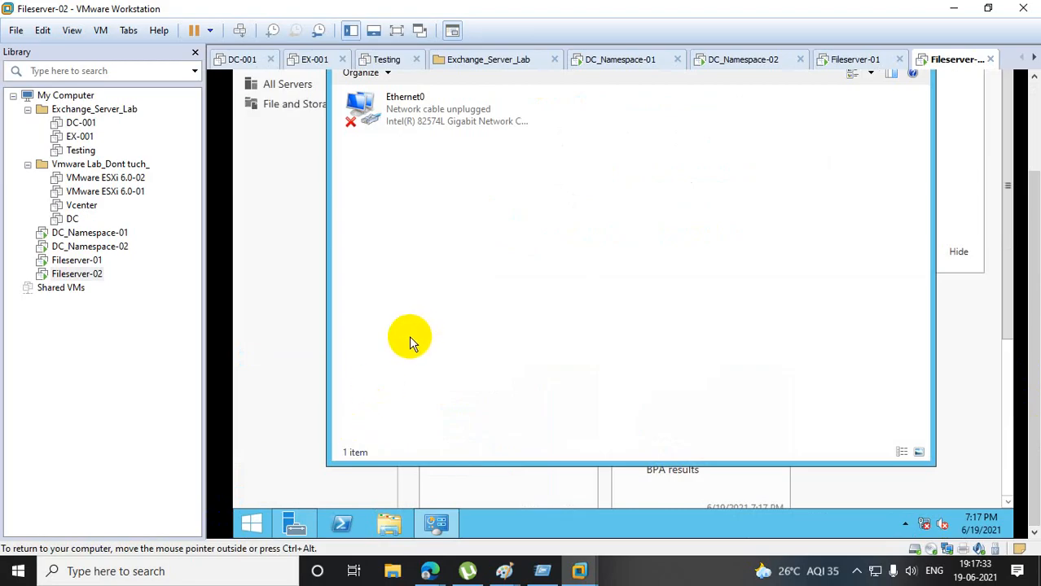
# Start Sysprep with Generalize, OOBE and Reboot, then return to DC_Namespace-01.
pyautogui.rightClick(249, 520)
pyautogui.click(283, 467)
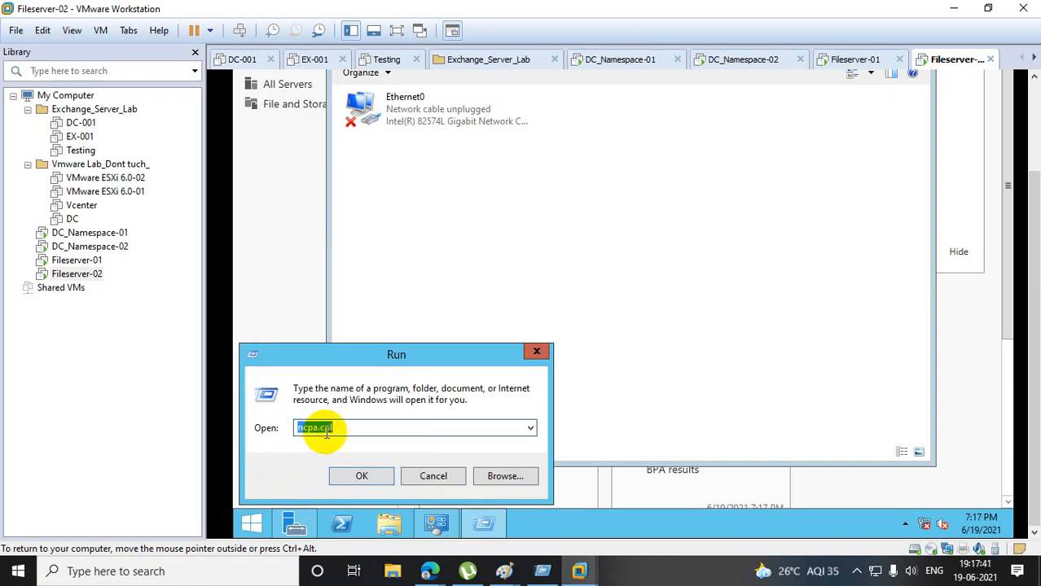
pyautogui.write('sysprep')
pyautogui.press('Return')
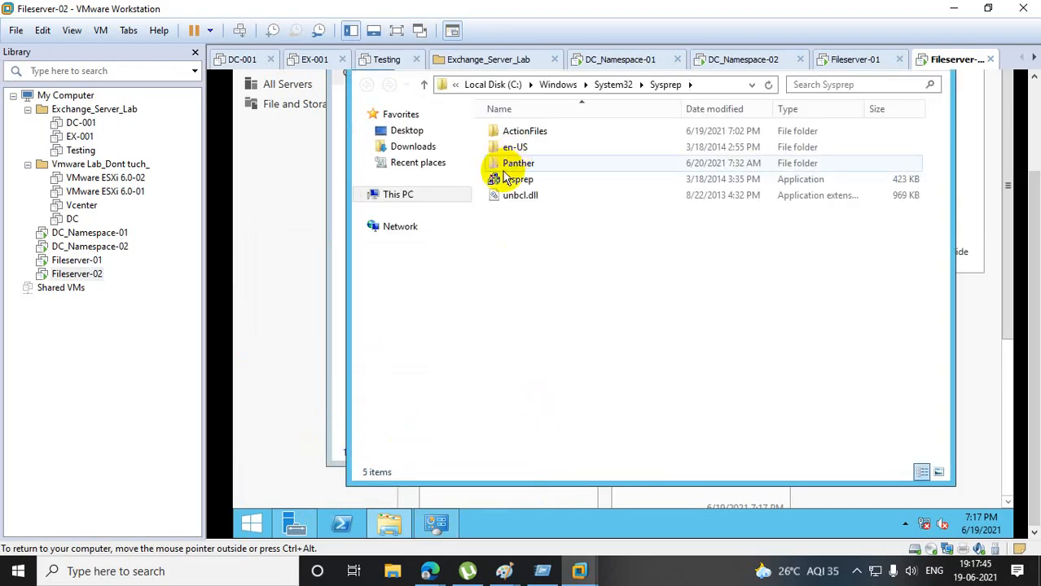
pyautogui.doubleClick(498, 180)
pyautogui.click(533, 231)
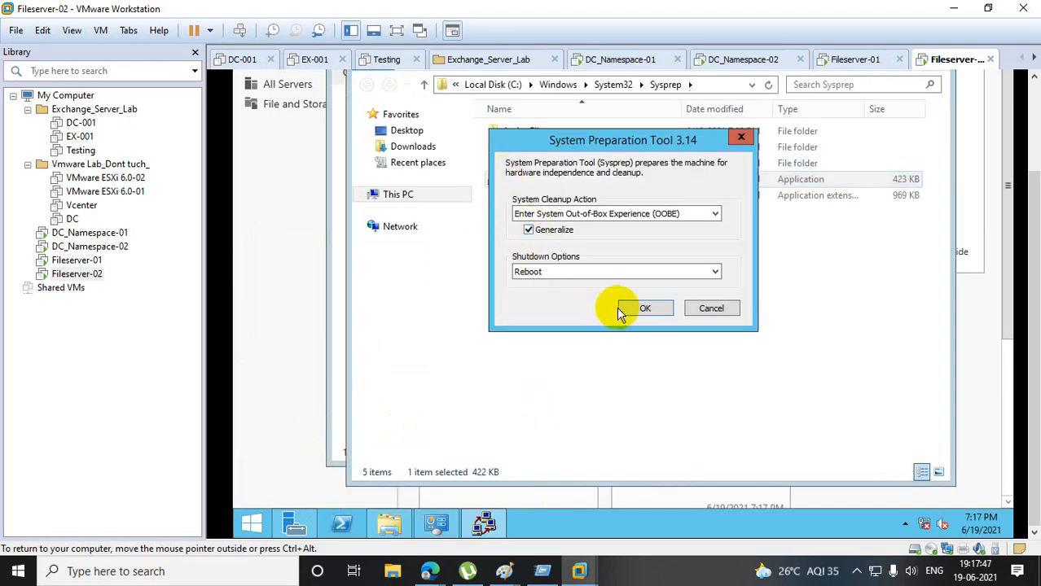
pyautogui.click(621, 308)
pyautogui.click(58, 234)
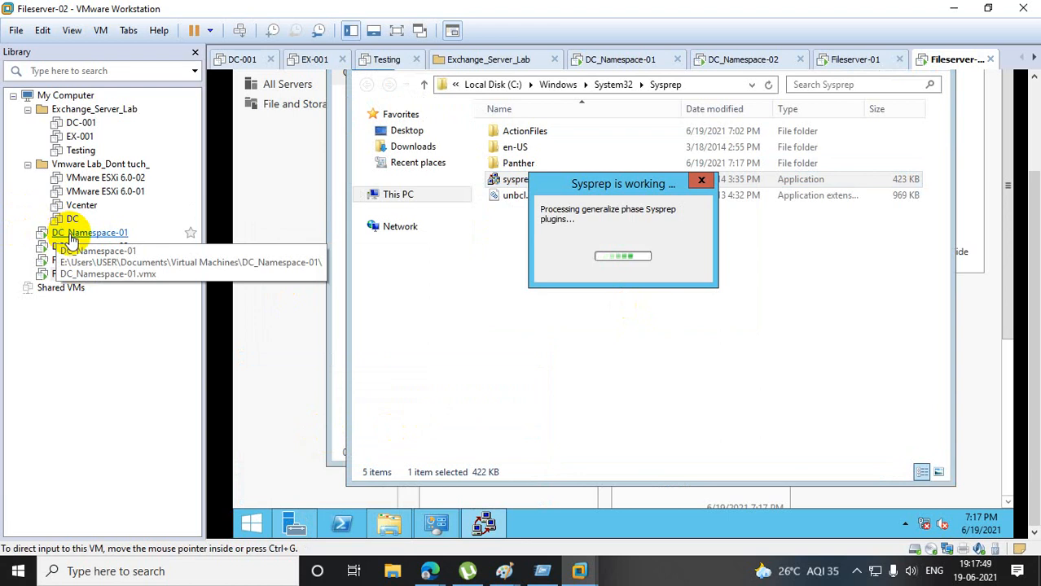
pyautogui.rightClick(61, 235)
# Switch the network adapters of DC_Namespace-01 and DC_Namespace-02 to Custom VMnet0.
pyautogui.click(120, 494)
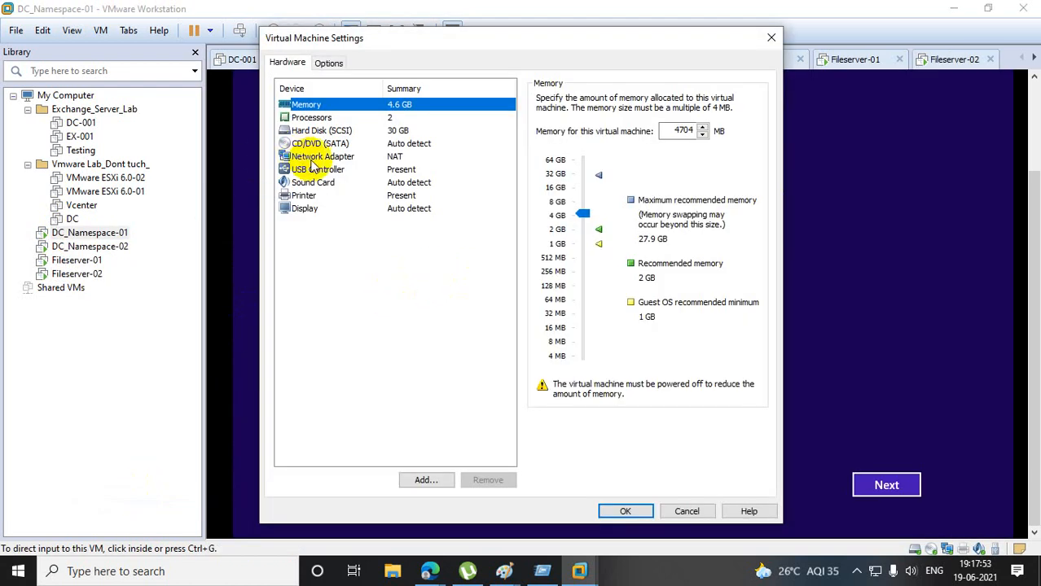
pyautogui.click(313, 156)
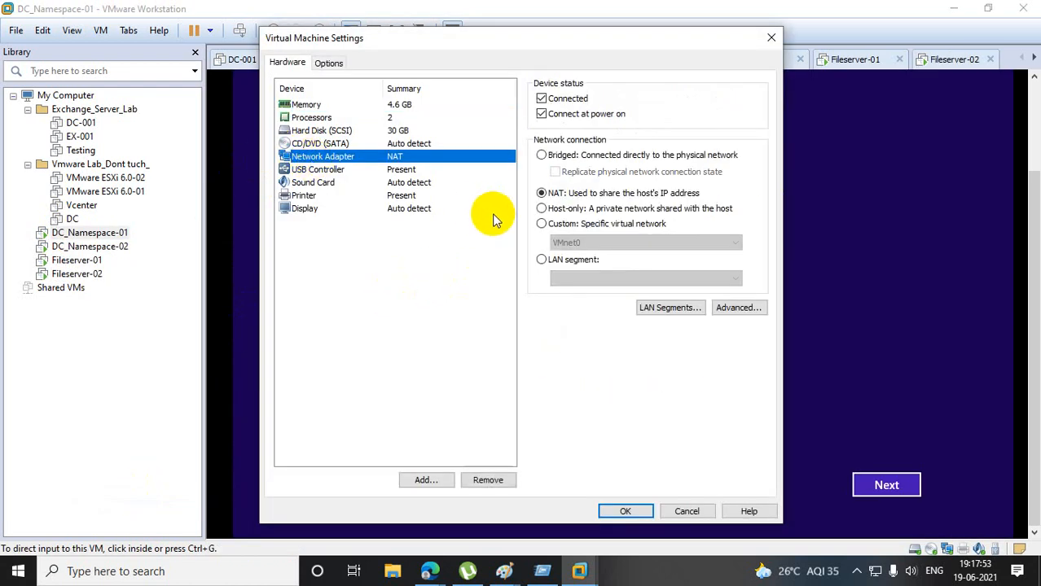
pyautogui.click(541, 224)
pyautogui.click(626, 502)
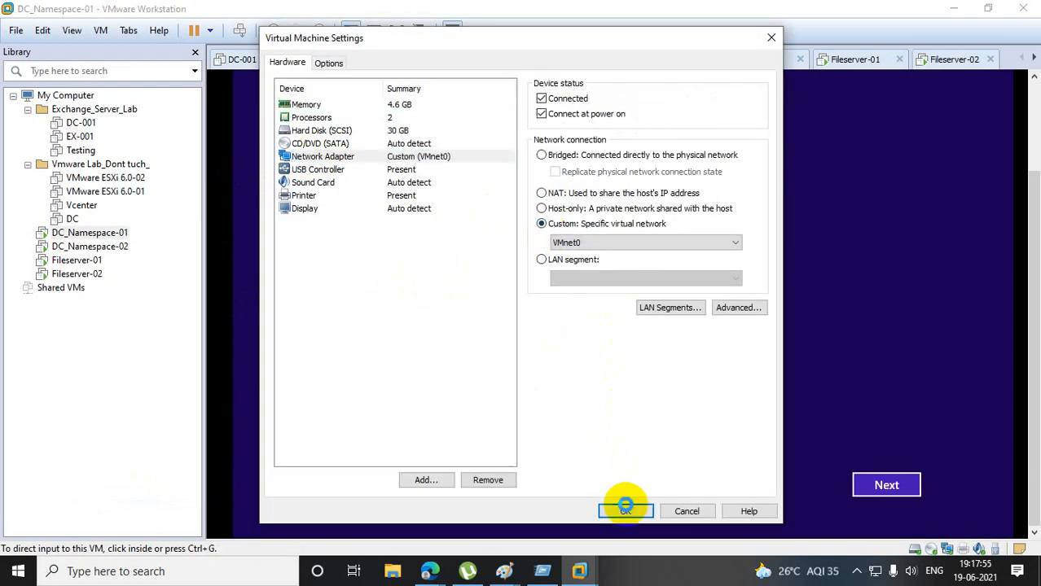
pyautogui.rightClick(117, 260)
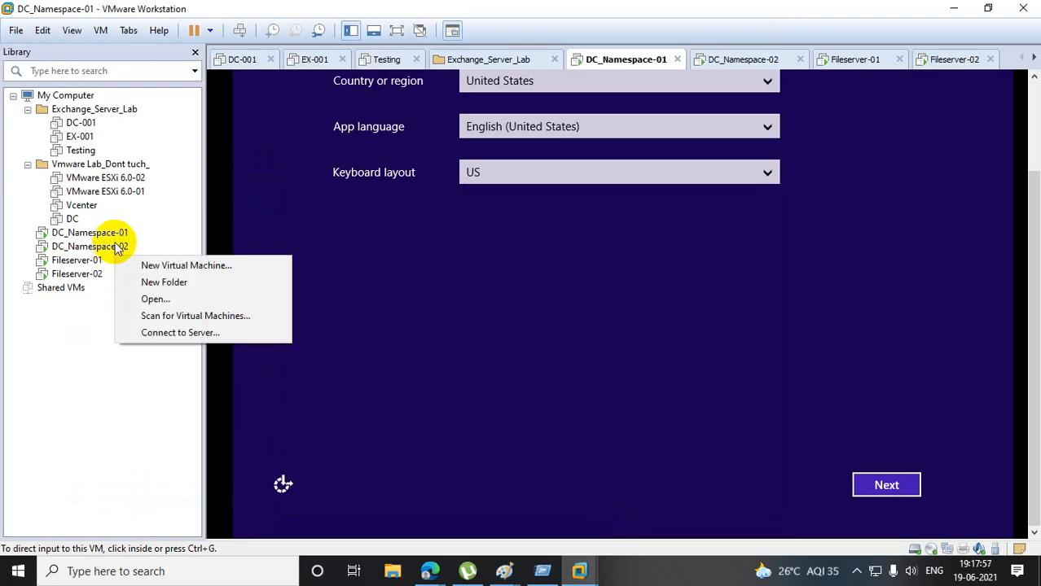
pyautogui.rightClick(114, 234)
pyautogui.rightClick(109, 246)
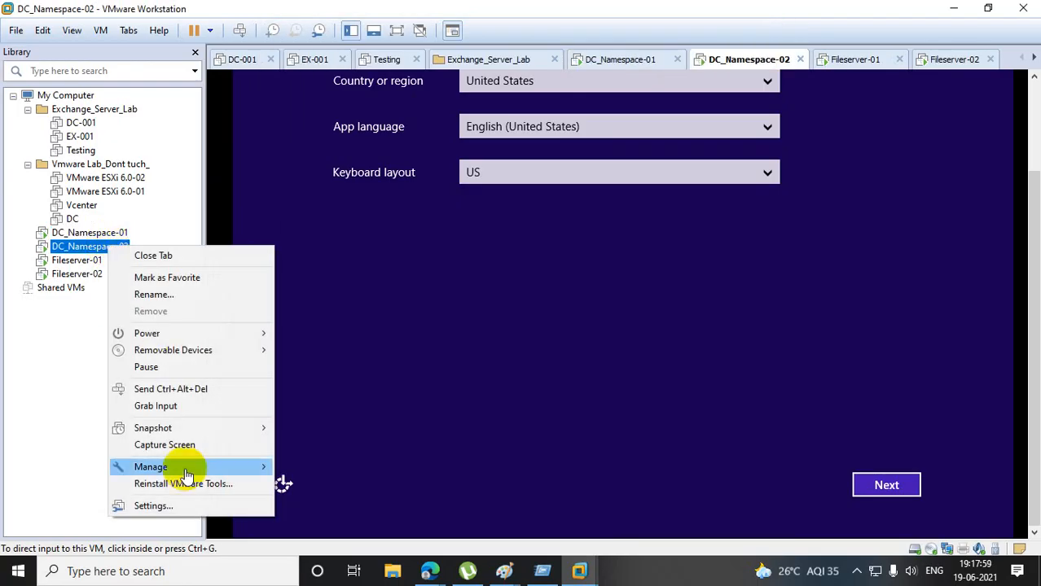
pyautogui.click(151, 506)
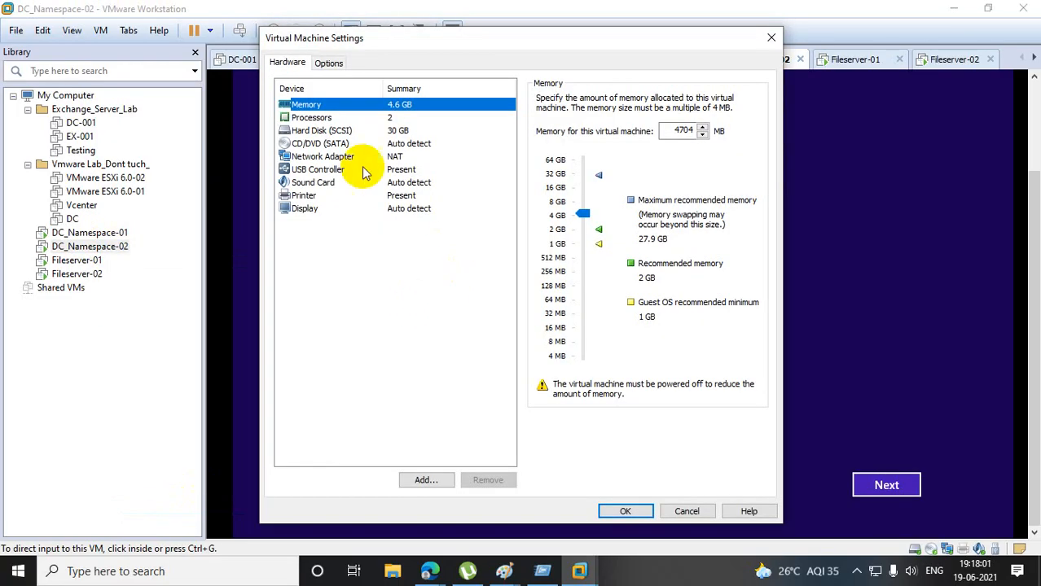
pyautogui.click(325, 156)
pyautogui.click(541, 223)
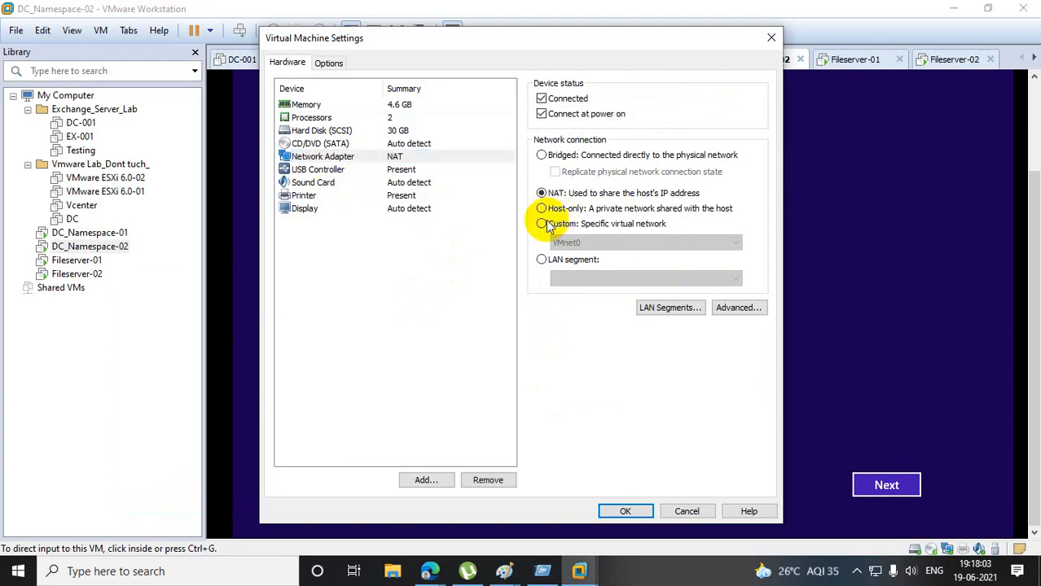
pyautogui.click(624, 511)
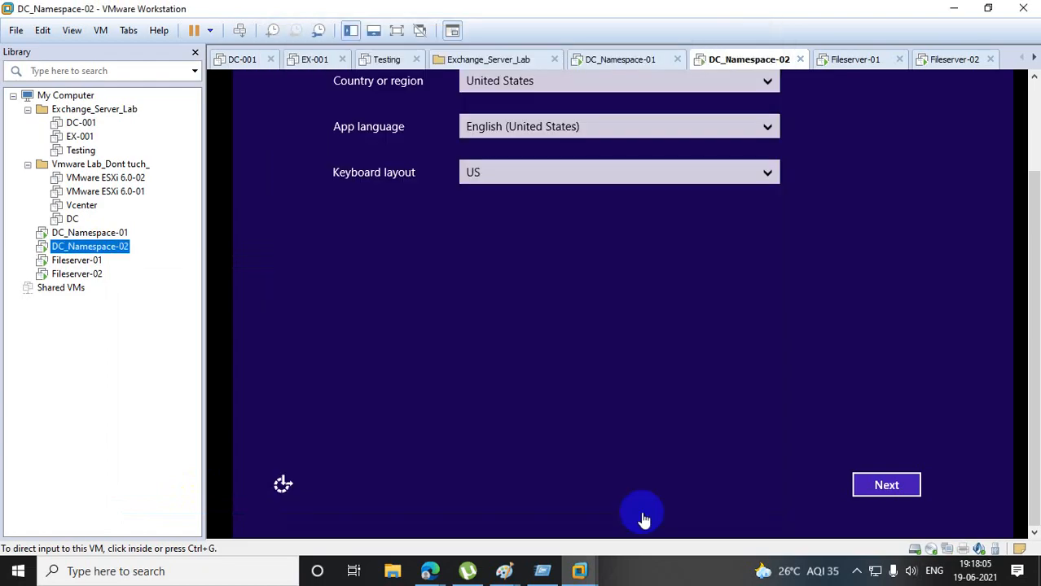
# Switch the network adapters of Fileserver-01 and Fileserver-02 to Custom VMnet0, then return to DC_Namespace-01.
pyautogui.rightClick(76, 264)
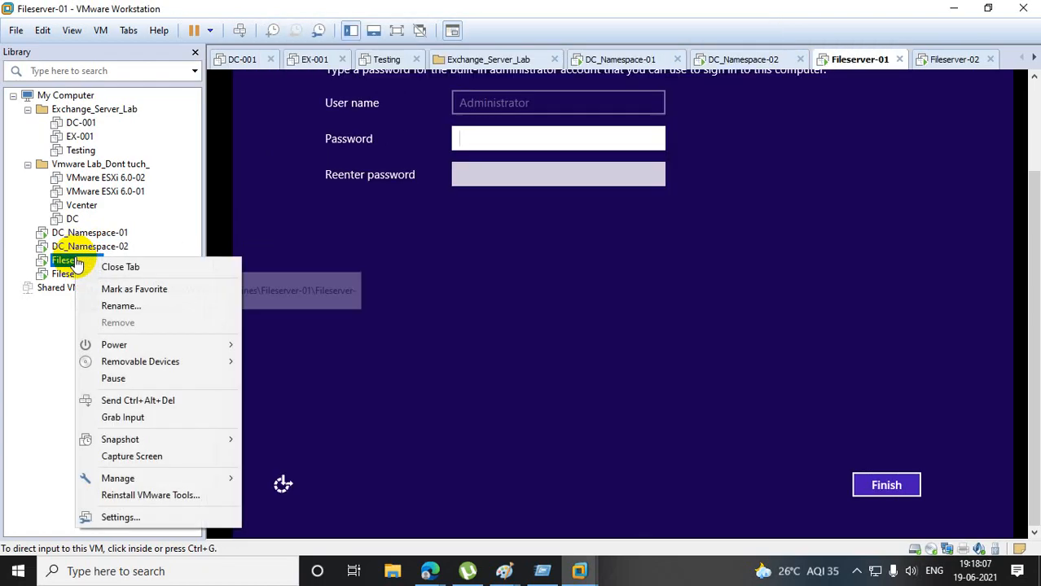
pyautogui.click(186, 519)
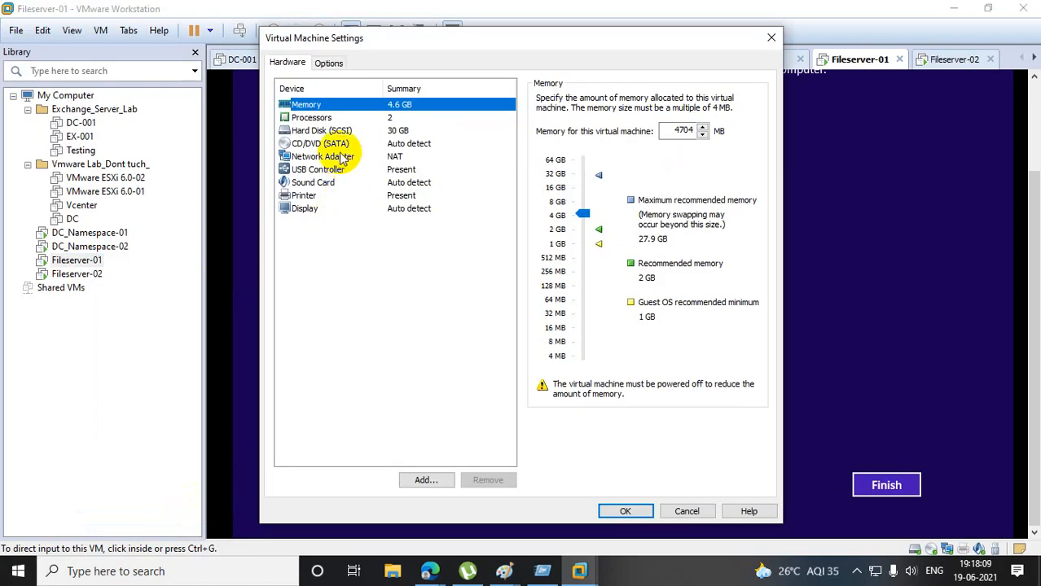
pyautogui.click(333, 158)
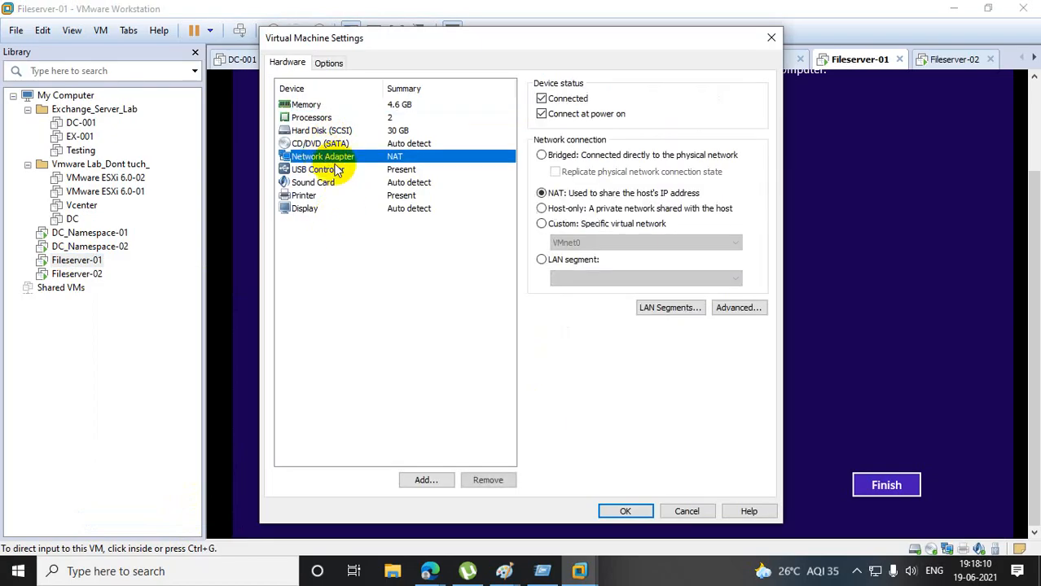
pyautogui.click(542, 224)
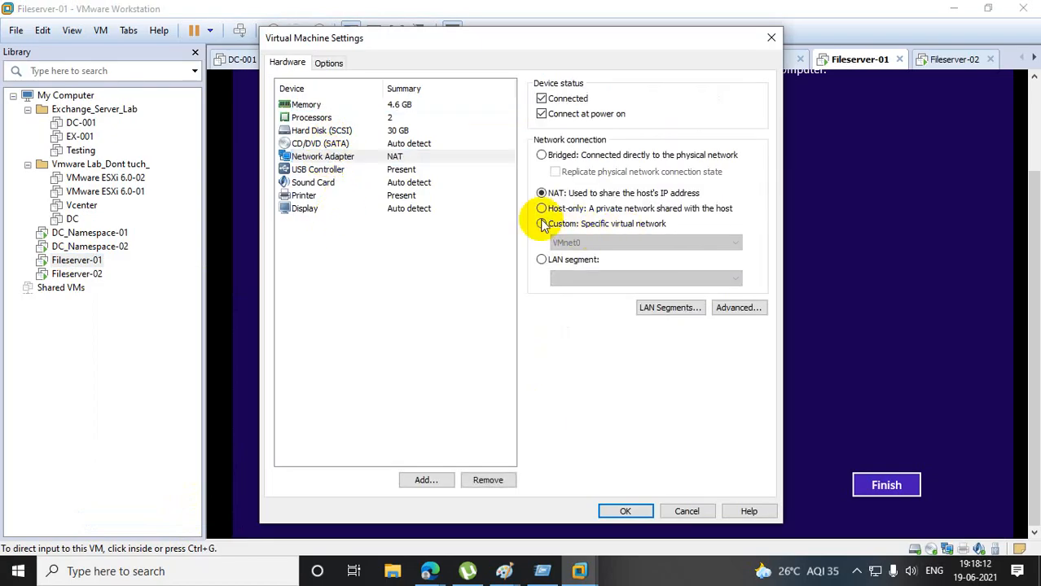
pyautogui.click(626, 510)
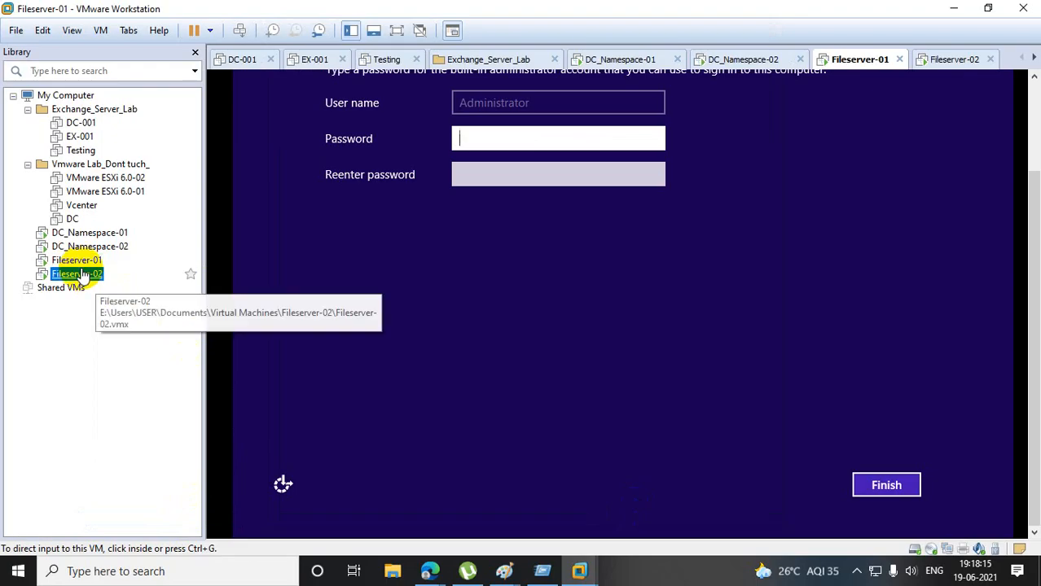
pyautogui.click(79, 273)
pyautogui.rightClick(82, 274)
pyautogui.click(159, 529)
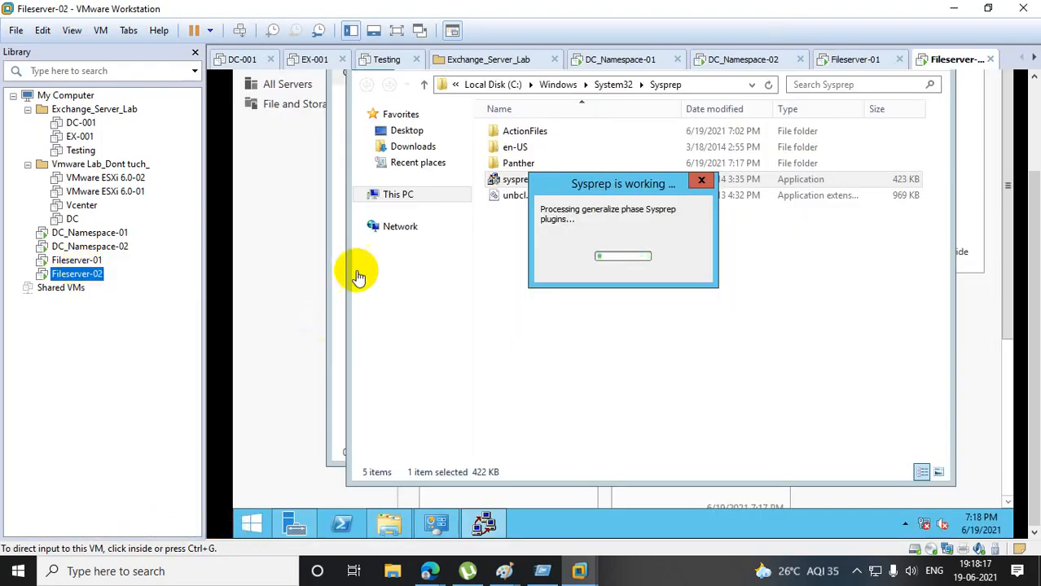
pyautogui.click(330, 158)
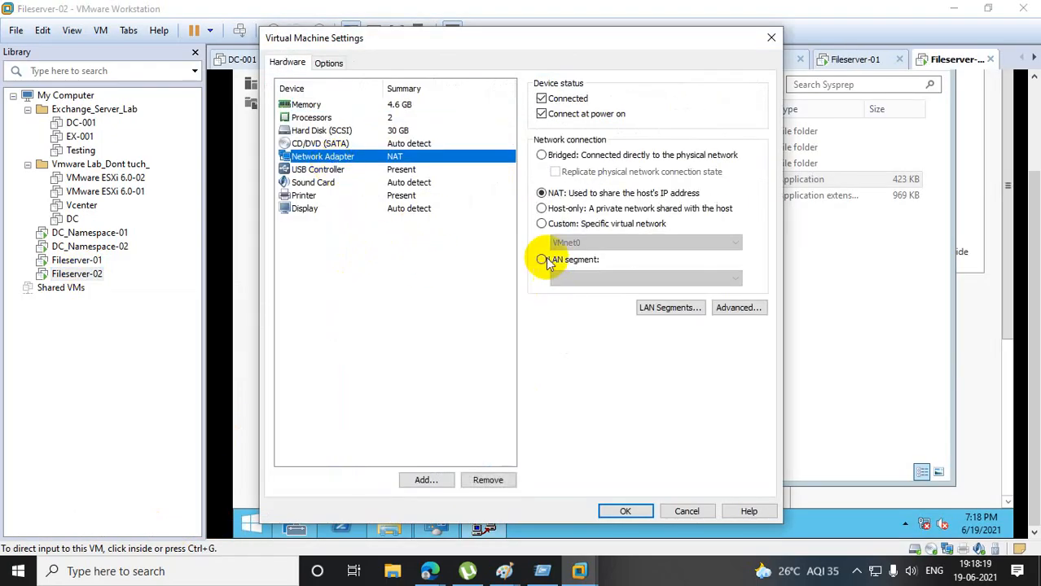
pyautogui.click(541, 224)
pyautogui.click(625, 511)
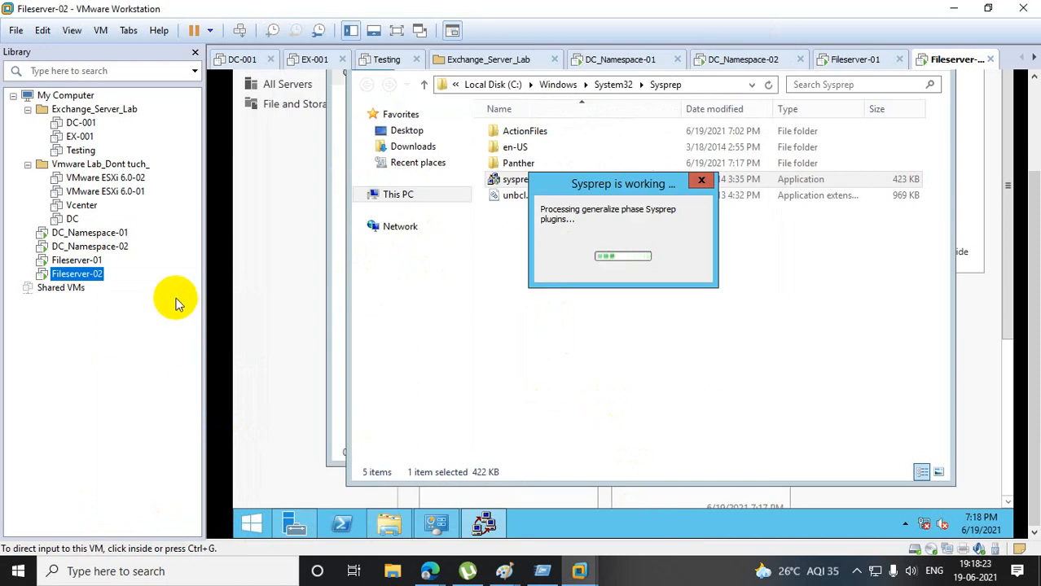
pyautogui.click(103, 236)
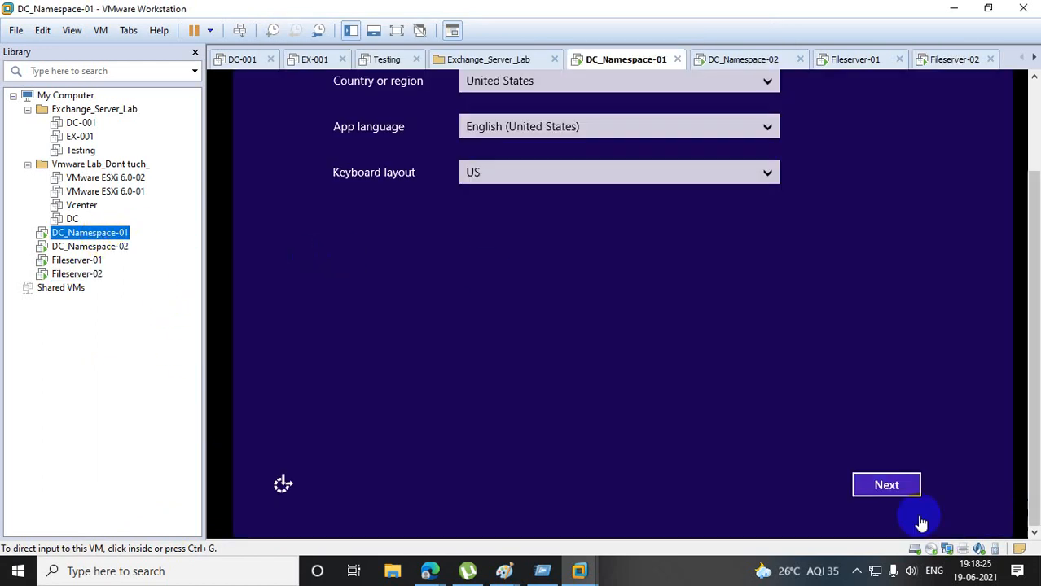
# Accept DC_Namespace-01's region and license pages, set and verify its administrator password, finish, then select DC_Namespace-02.
pyautogui.click(879, 486)
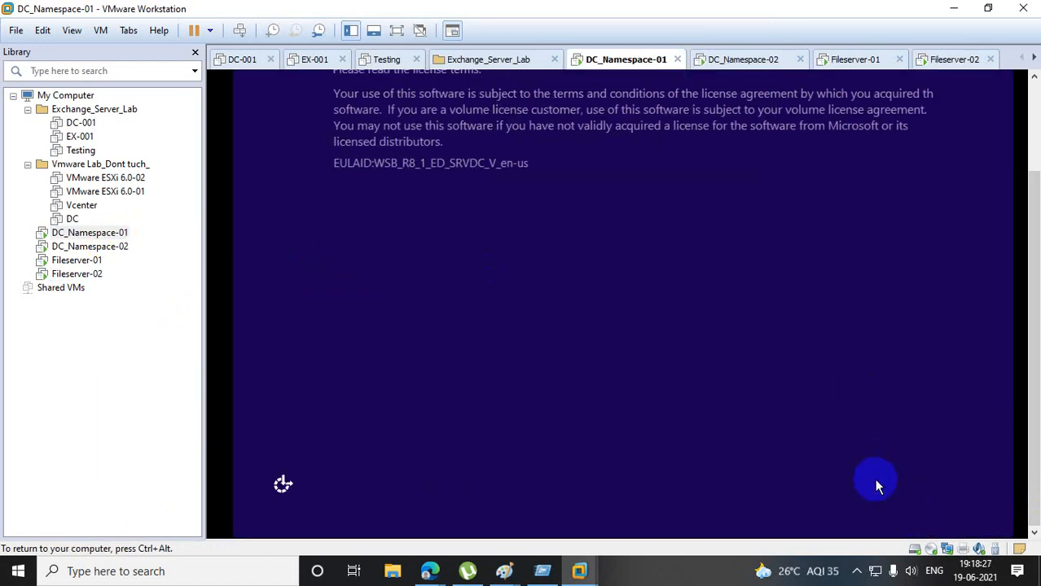
pyautogui.click(879, 486)
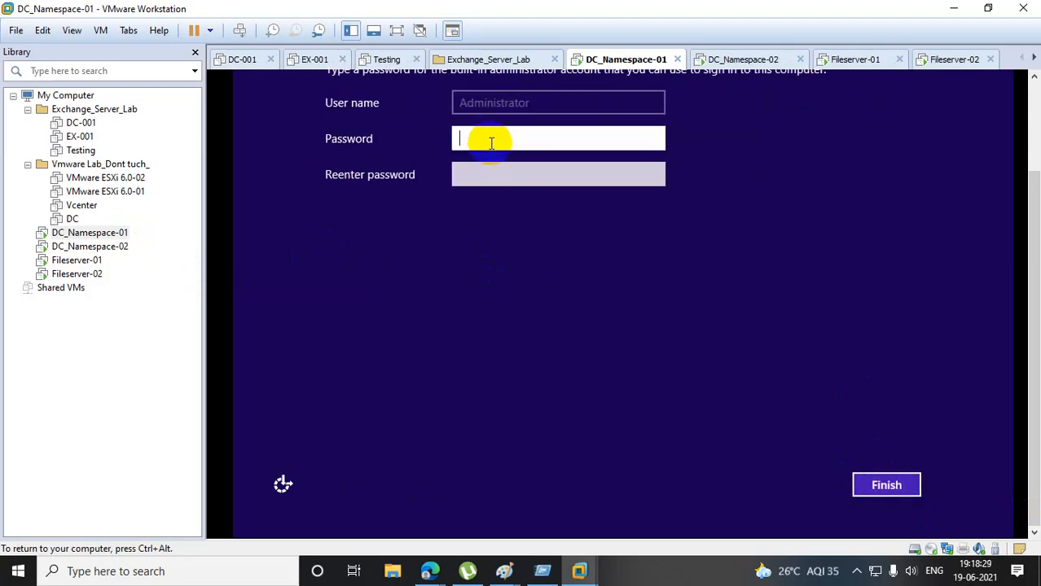
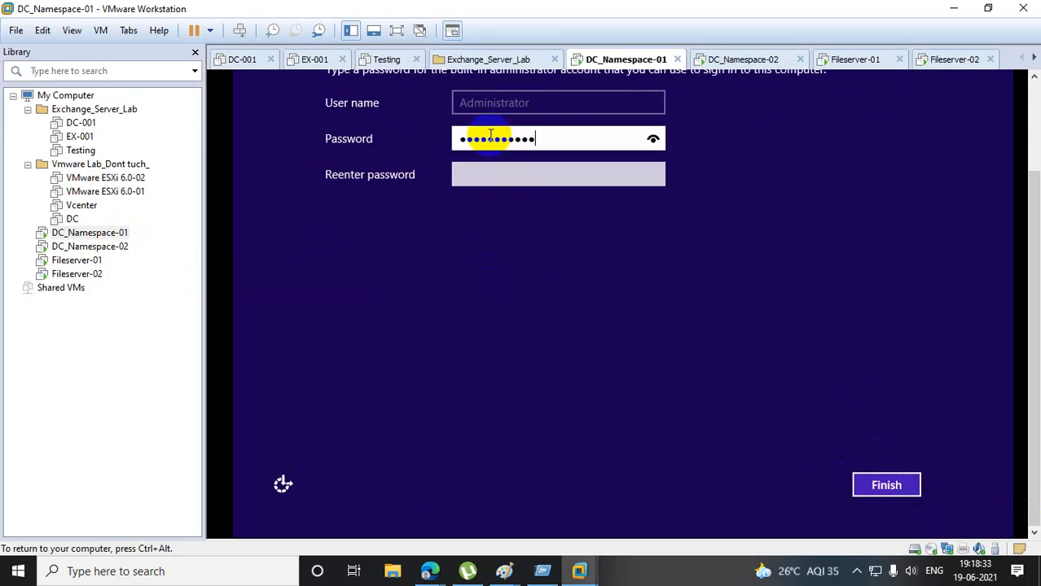
pyautogui.click(652, 139)
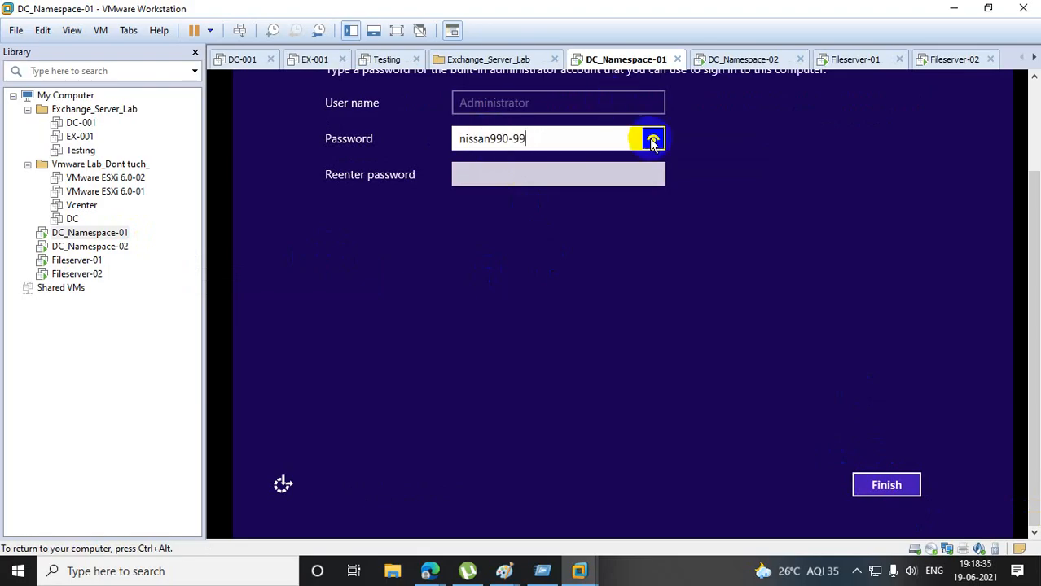
pyautogui.click(539, 174)
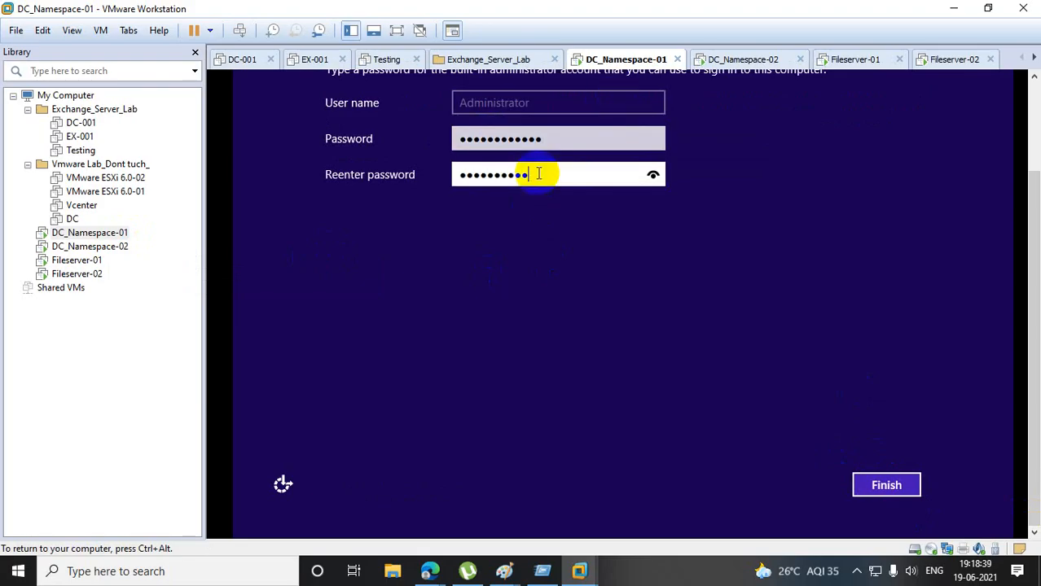
pyautogui.click(655, 177)
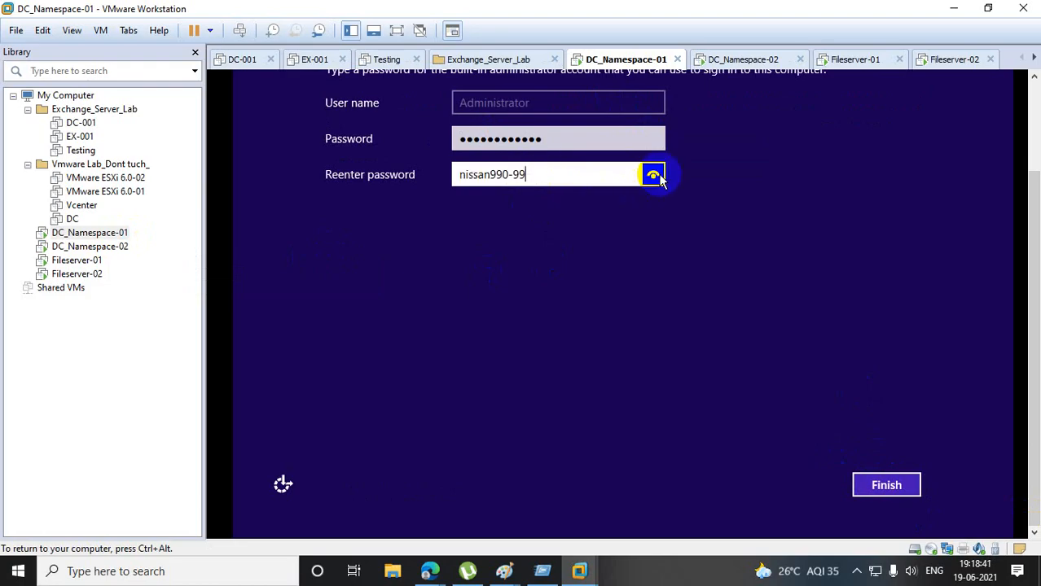
pyautogui.click(900, 485)
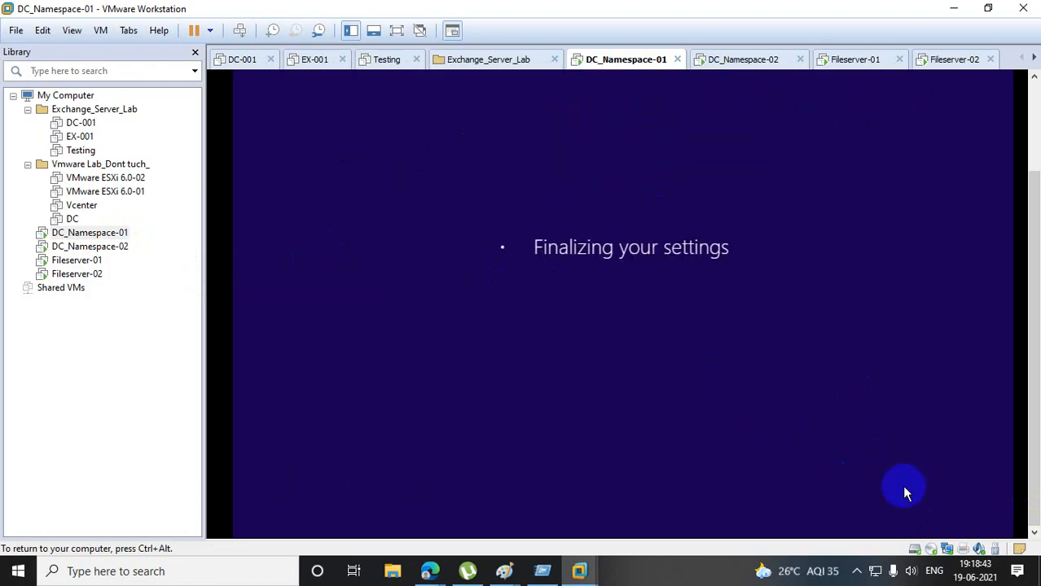
pyautogui.click(106, 247)
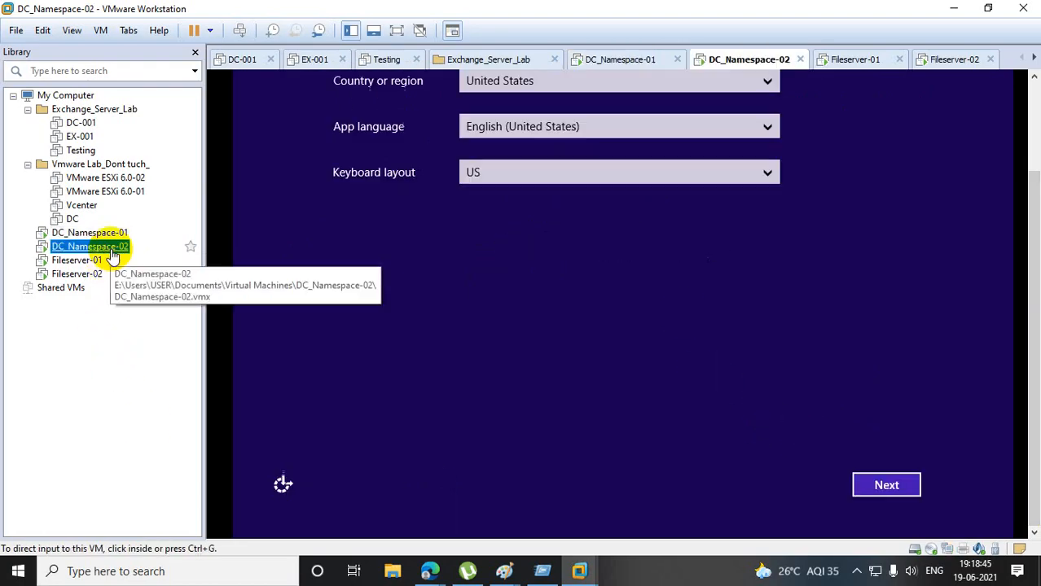
# Accept DC_Namespace-02's region settings and license terms, and enter the administrator password.
pyautogui.click(895, 485)
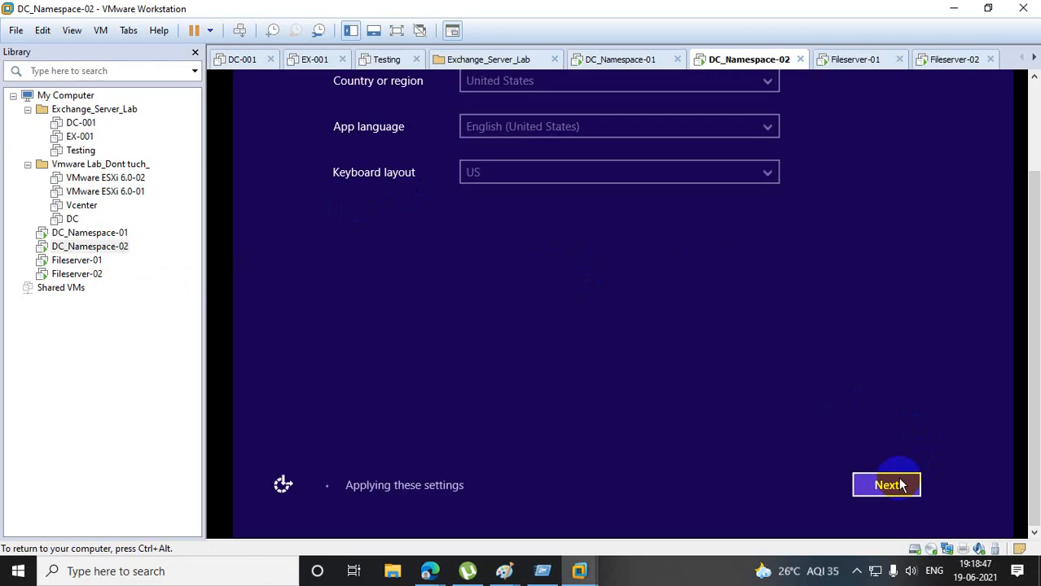
pyautogui.click(888, 485)
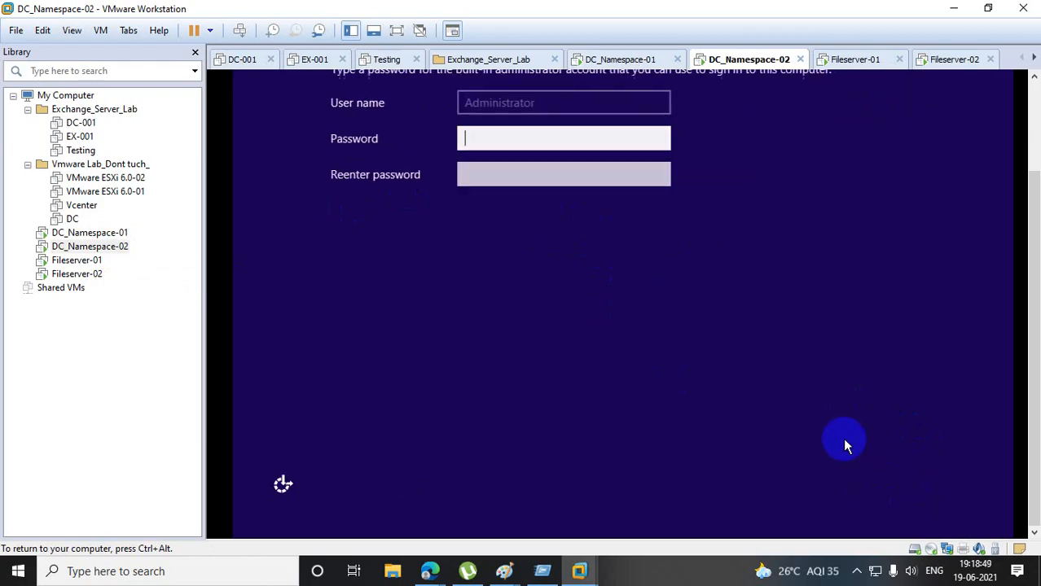
pyautogui.click(501, 144)
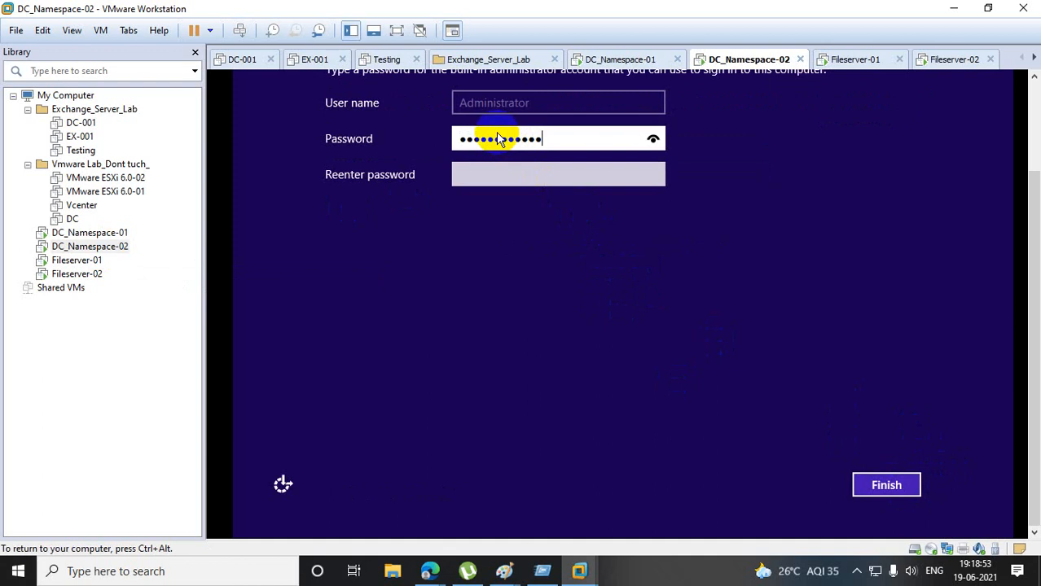
pyautogui.click(653, 138)
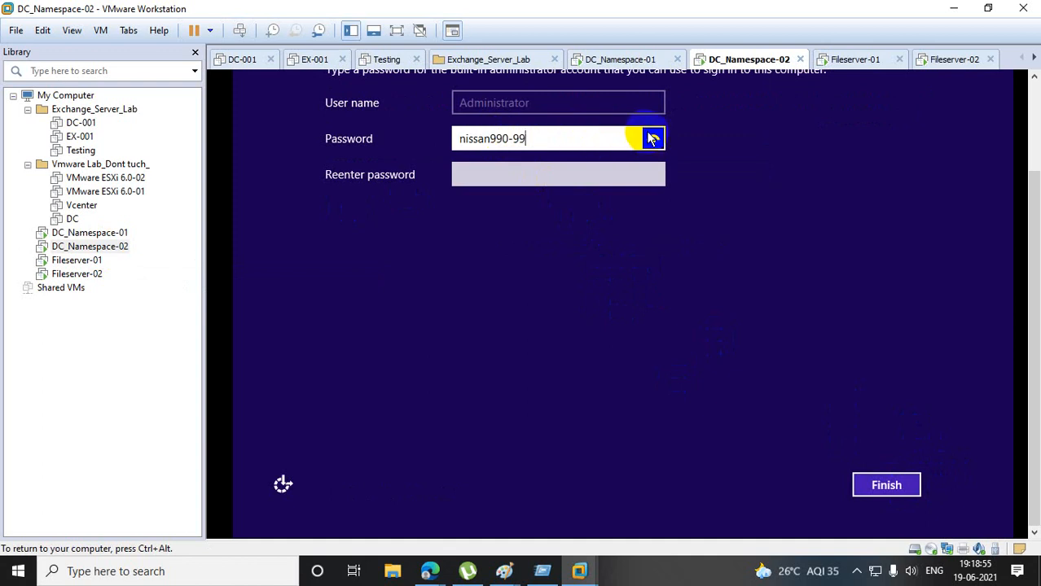
pyautogui.click(579, 170)
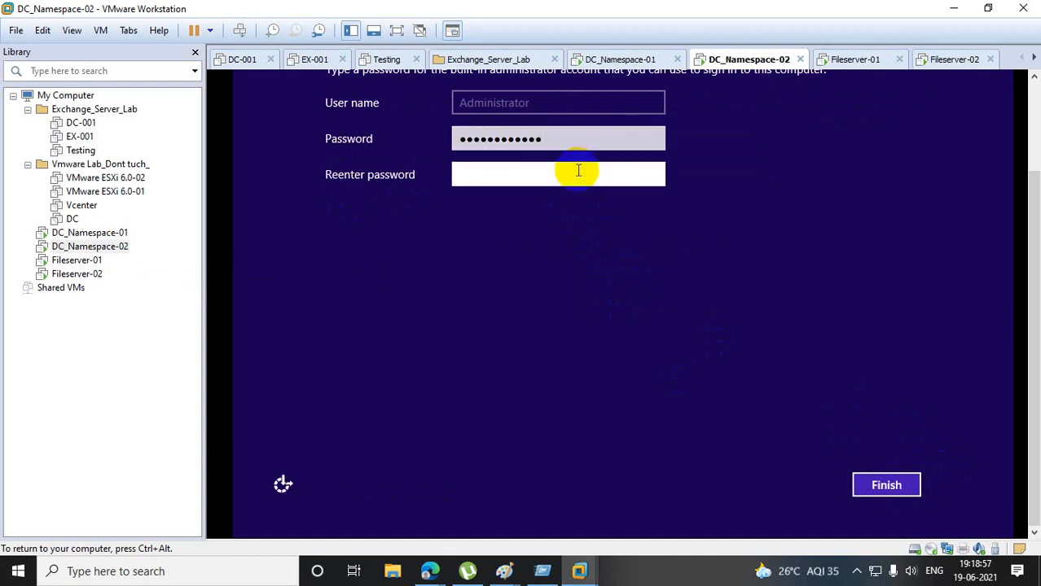
# Re-enter and verify the password, finish DC_Namespace-02's setup, then select Fileserver-01.
pyautogui.write('P•••••••••••')
pyautogui.click(654, 175)
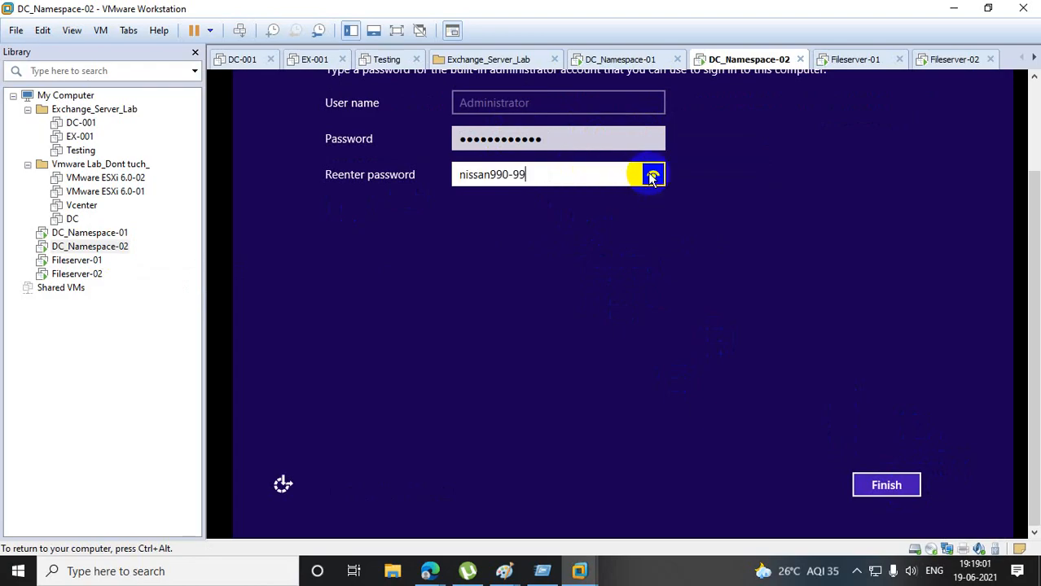
pyautogui.click(891, 484)
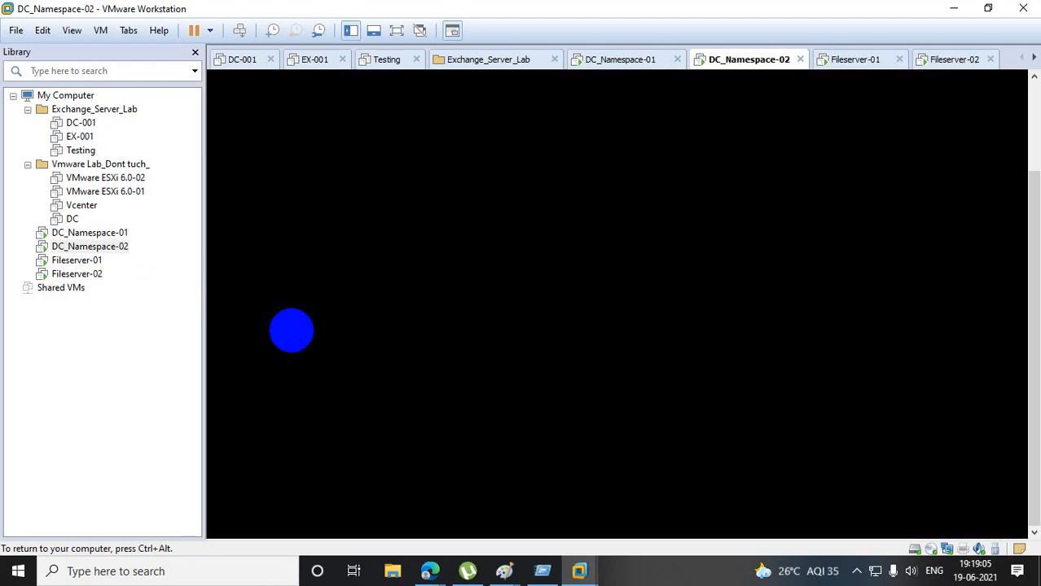
pyautogui.hotkey('ctrl', 'alt')
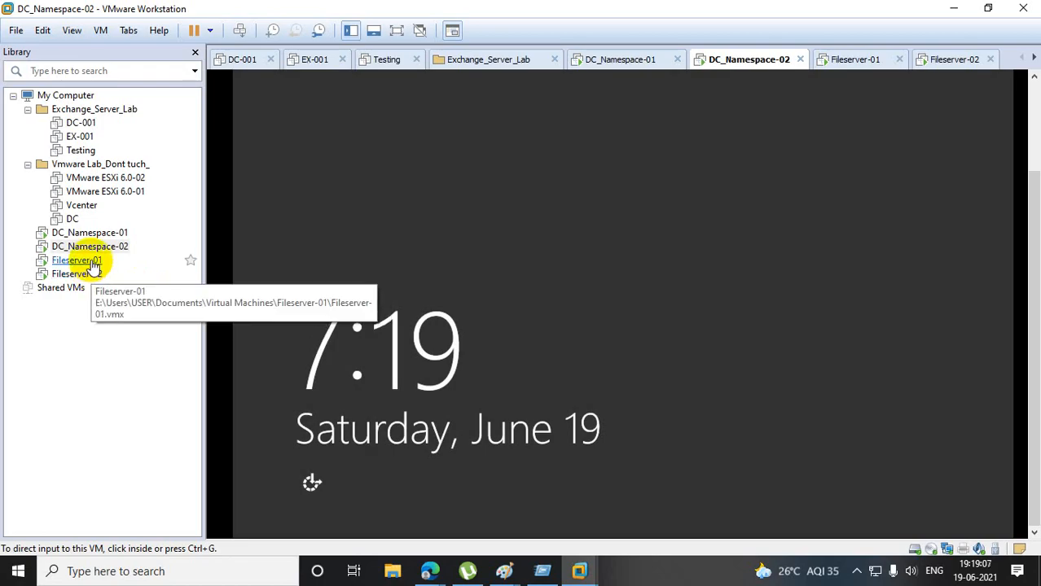
pyautogui.click(93, 267)
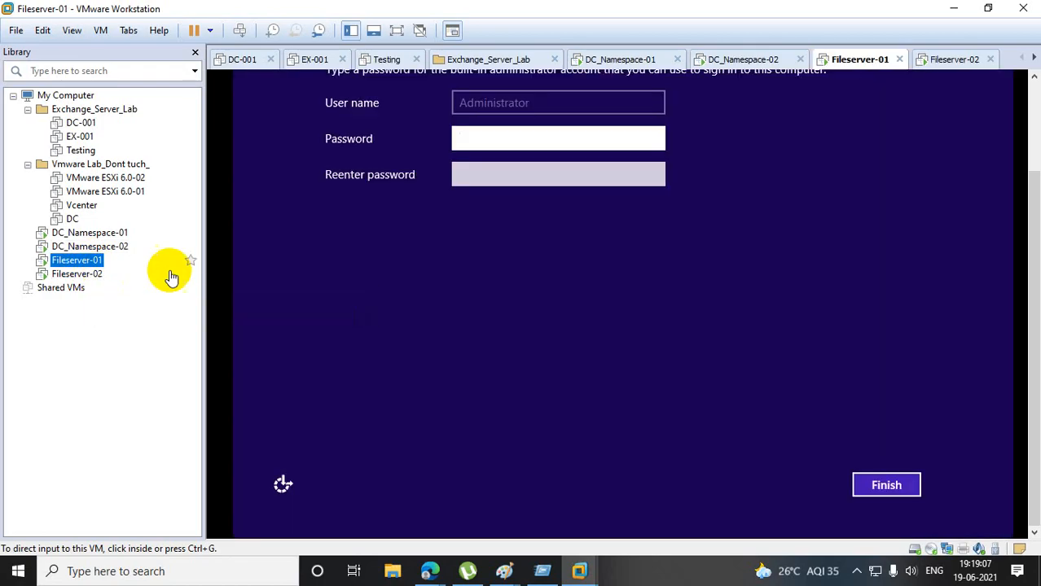
# Enter and confirm Fileserver-01's administrator password, checking both with the eye icon, then finish setup.
pyautogui.click(477, 136)
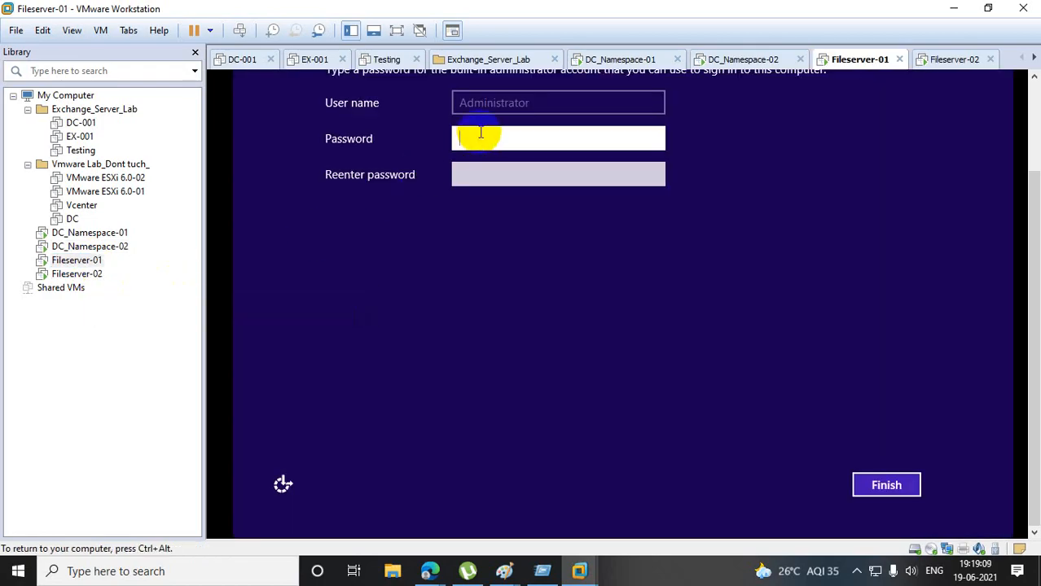
pyautogui.write('Pa')
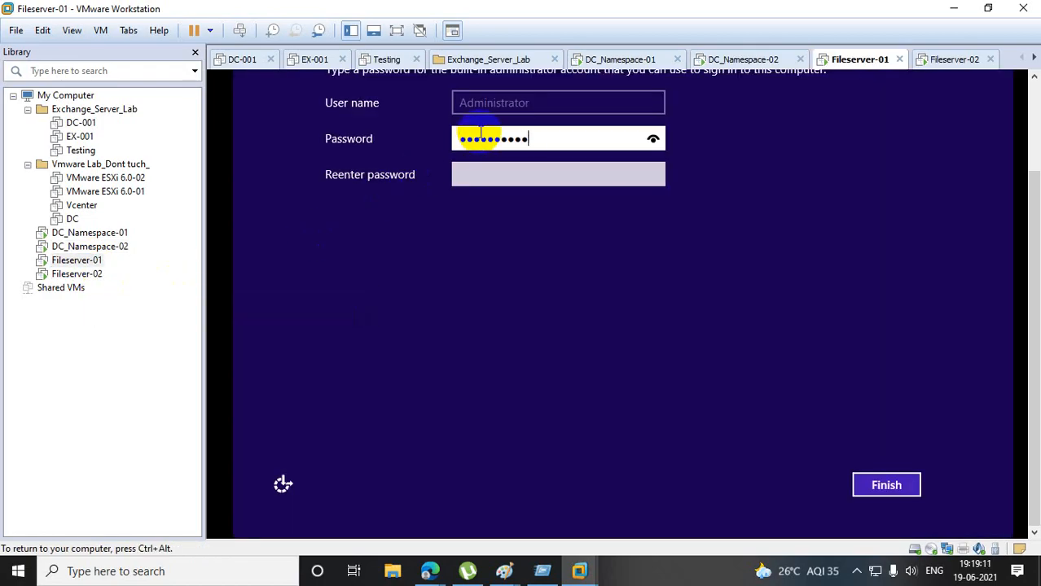
pyautogui.click(652, 139)
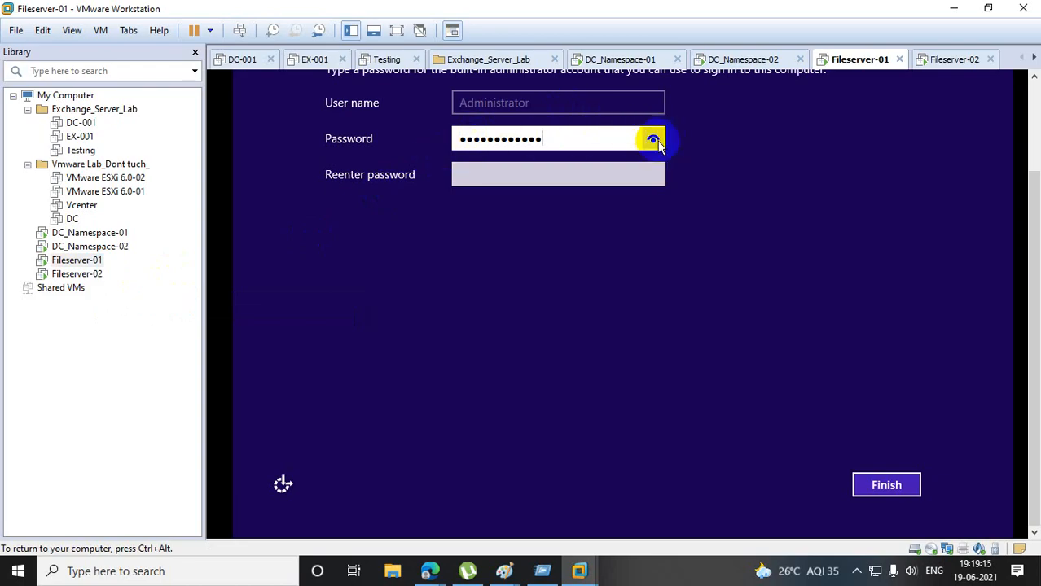
pyautogui.click(653, 141)
pyautogui.click(499, 171)
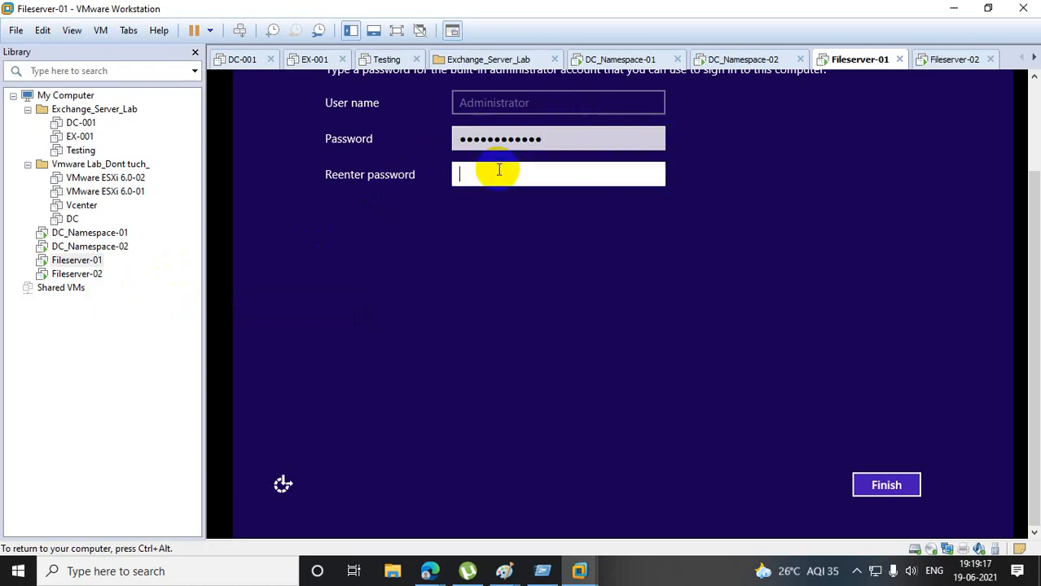
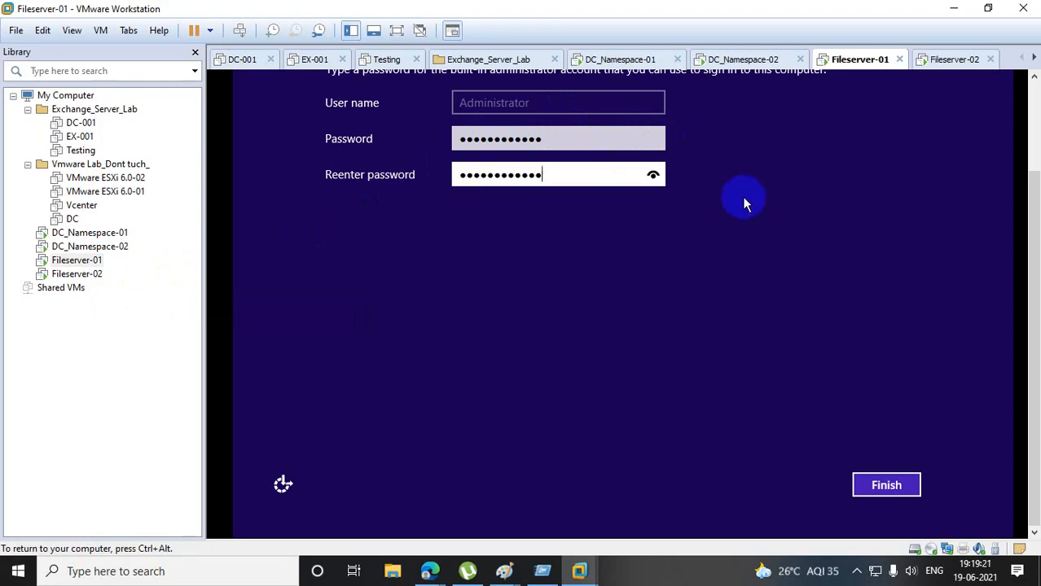
pyautogui.click(651, 180)
pyautogui.click(895, 492)
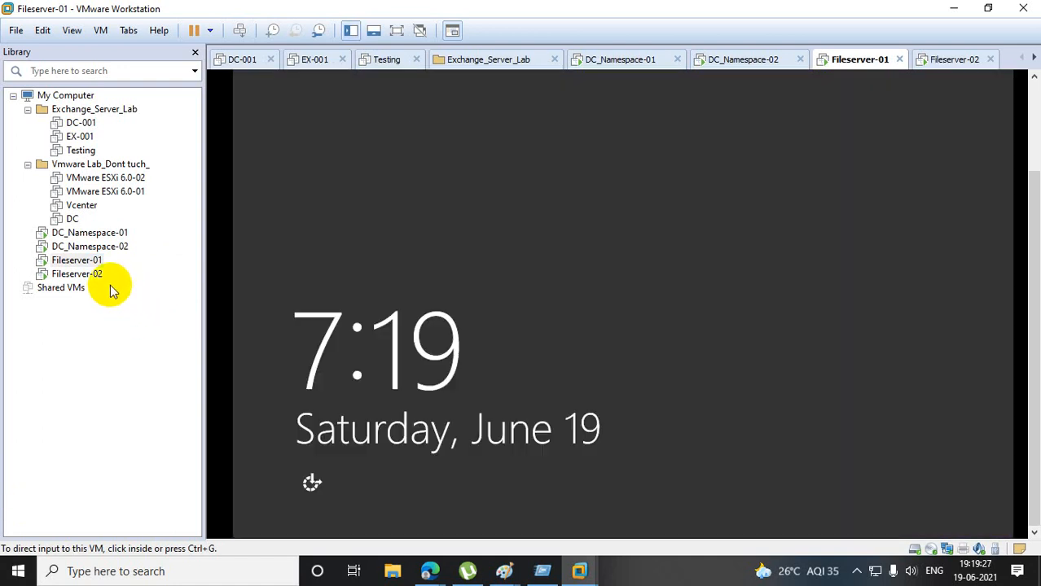
# On Fileserver-02, accept region and license pages, enter and verify the administrator password, and finish.
pyautogui.click(99, 276)
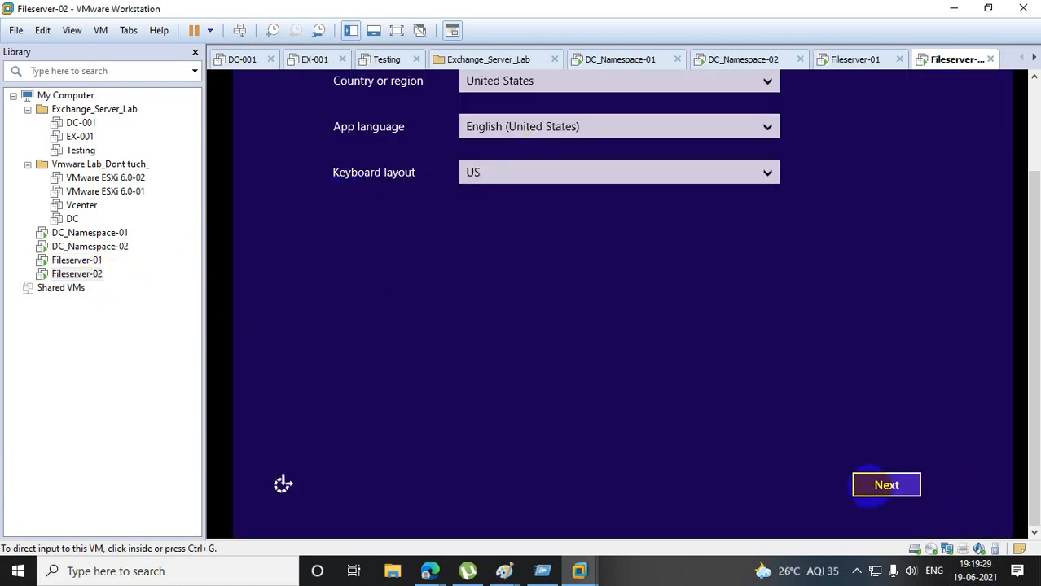
pyautogui.click(871, 489)
pyautogui.click(886, 487)
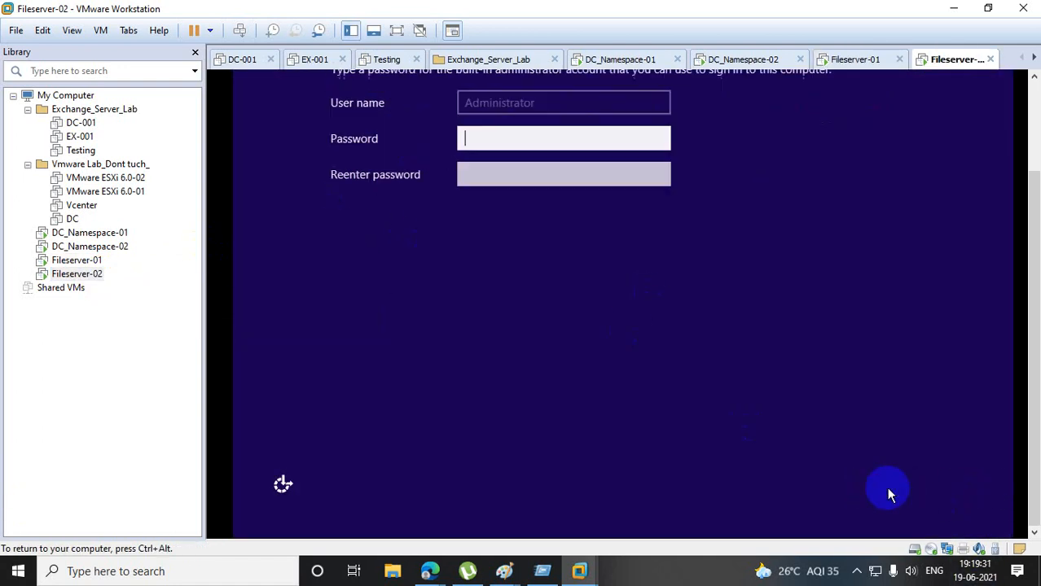
pyautogui.click(469, 138)
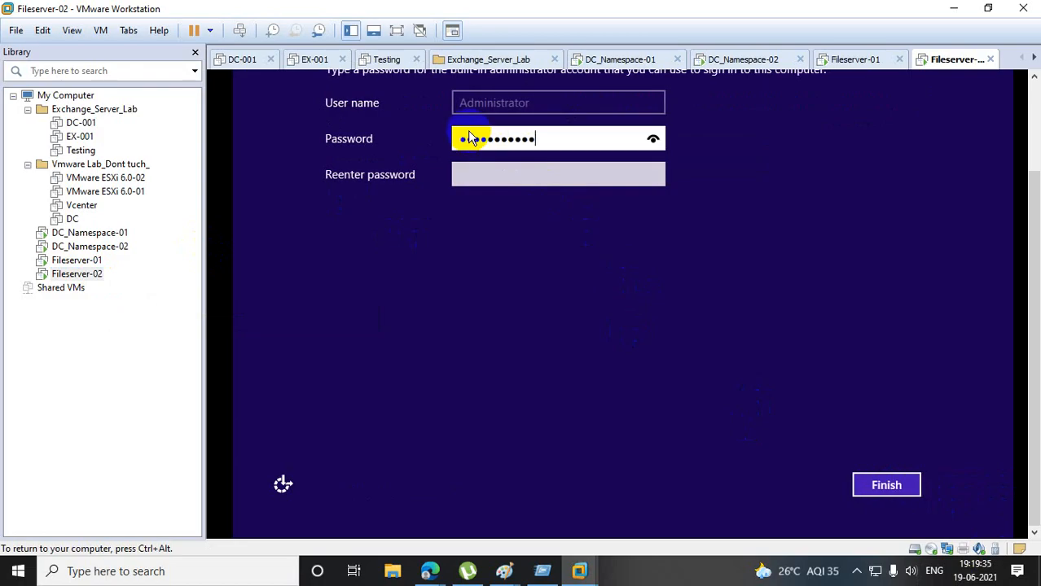
pyautogui.press('Tab')
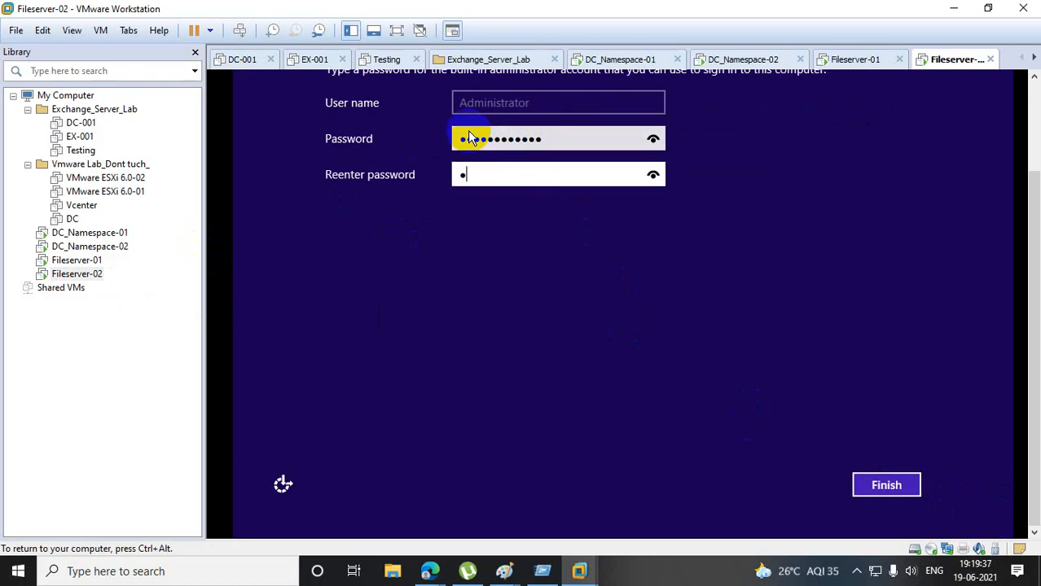
pyautogui.click(653, 174)
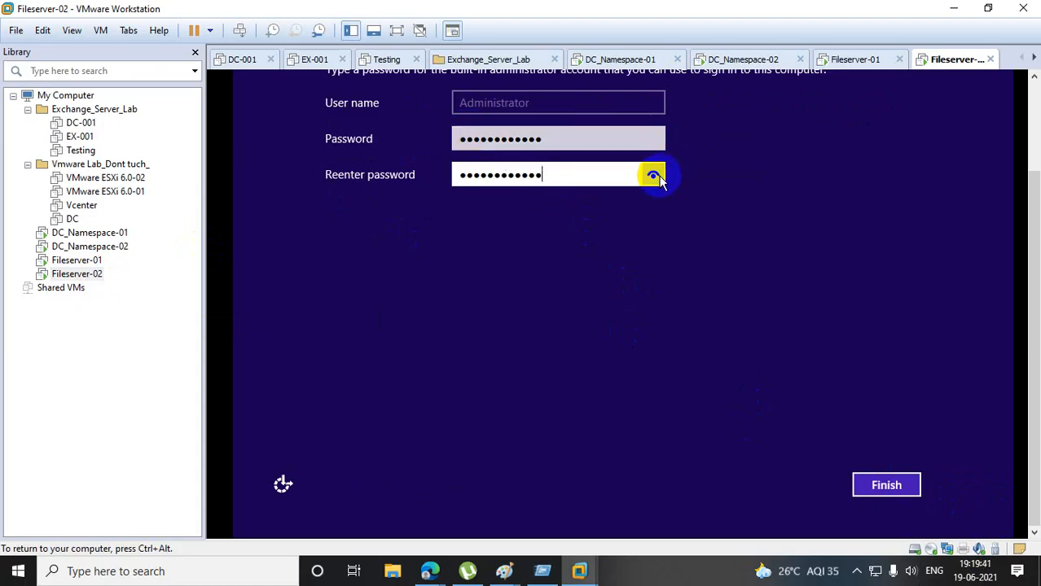
pyautogui.click(651, 140)
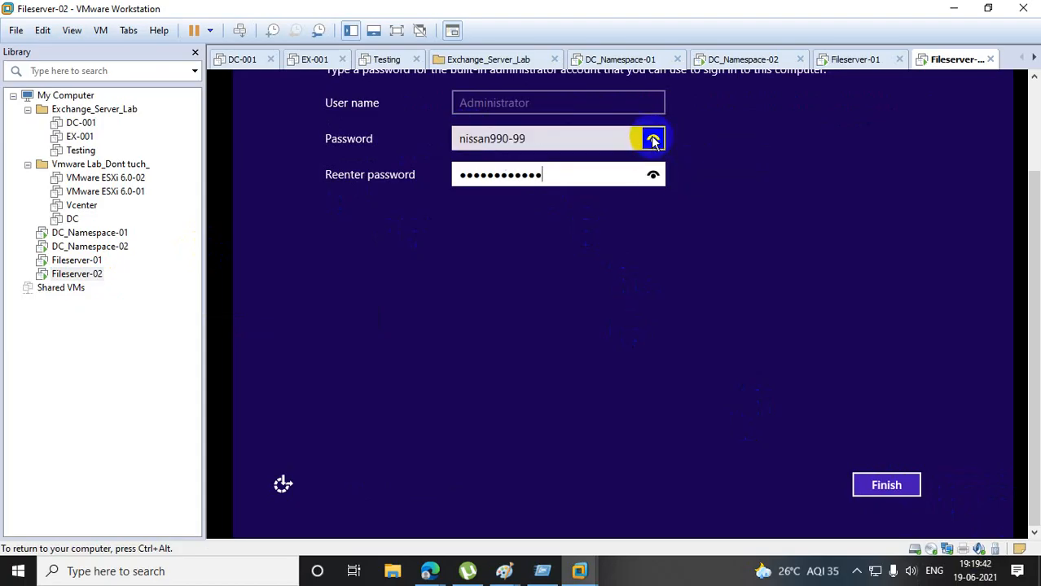
pyautogui.click(869, 486)
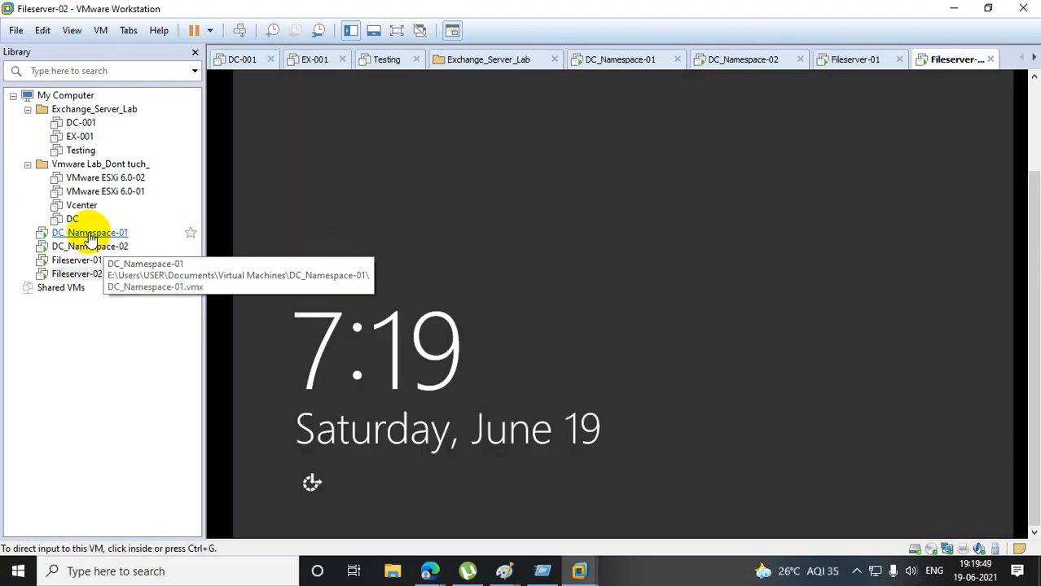
# Send Ctrl+Alt+Del to DC_Namespace-01 and sign in as Administrator with its password.
pyautogui.click(116, 233)
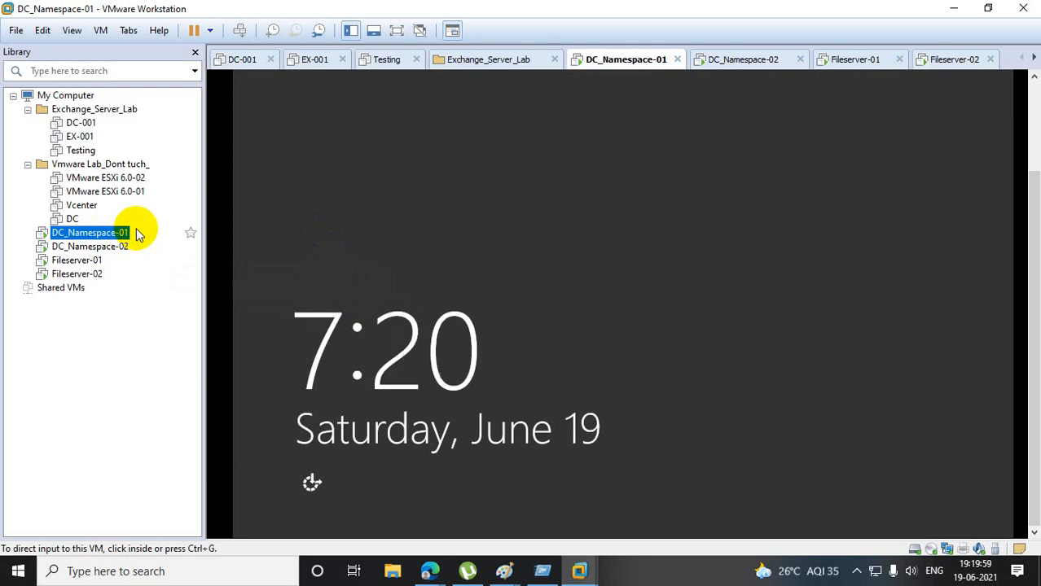
pyautogui.rightClick(83, 234)
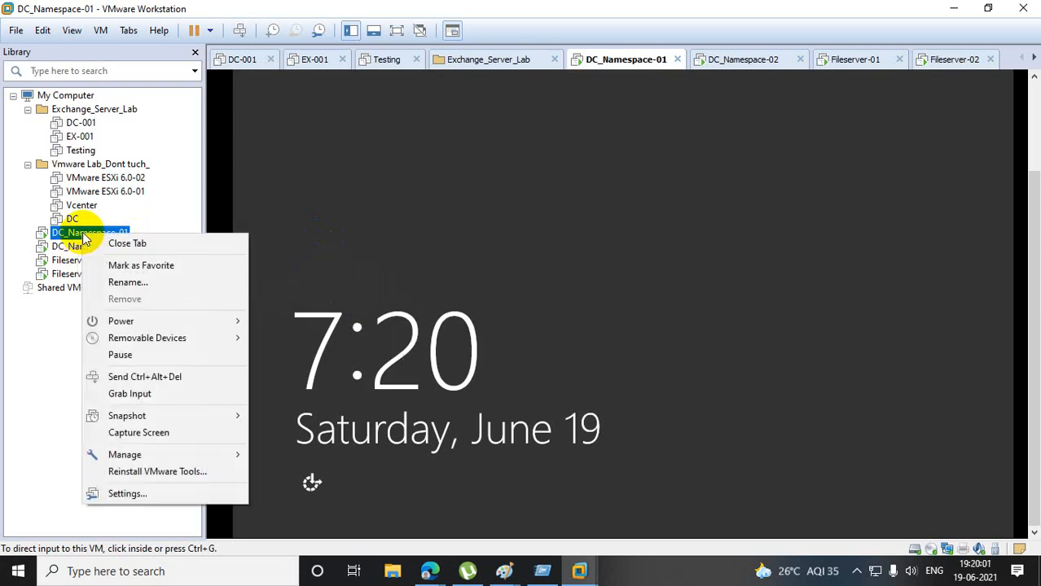
pyautogui.click(150, 378)
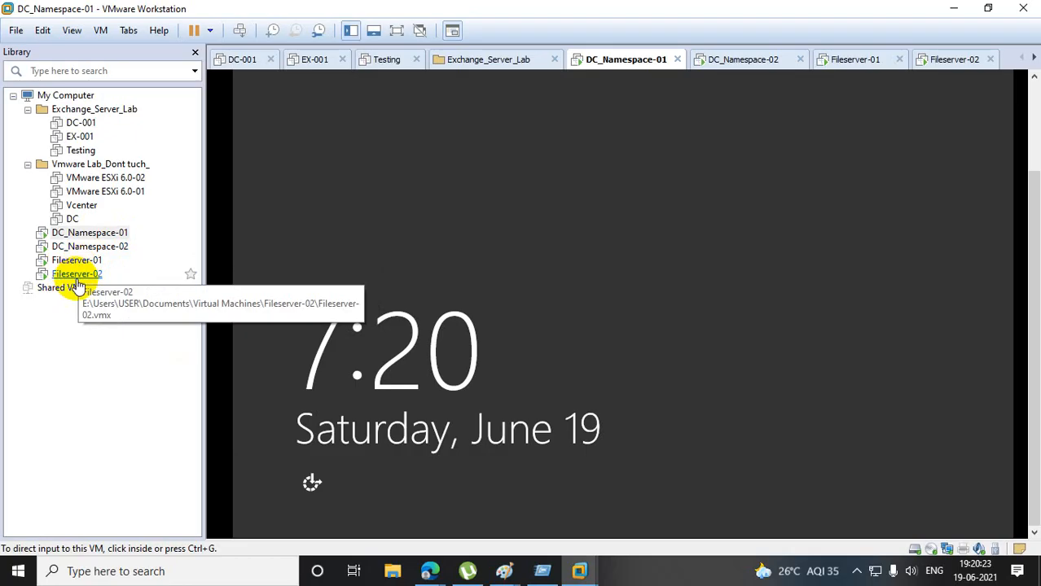
pyautogui.click(104, 233)
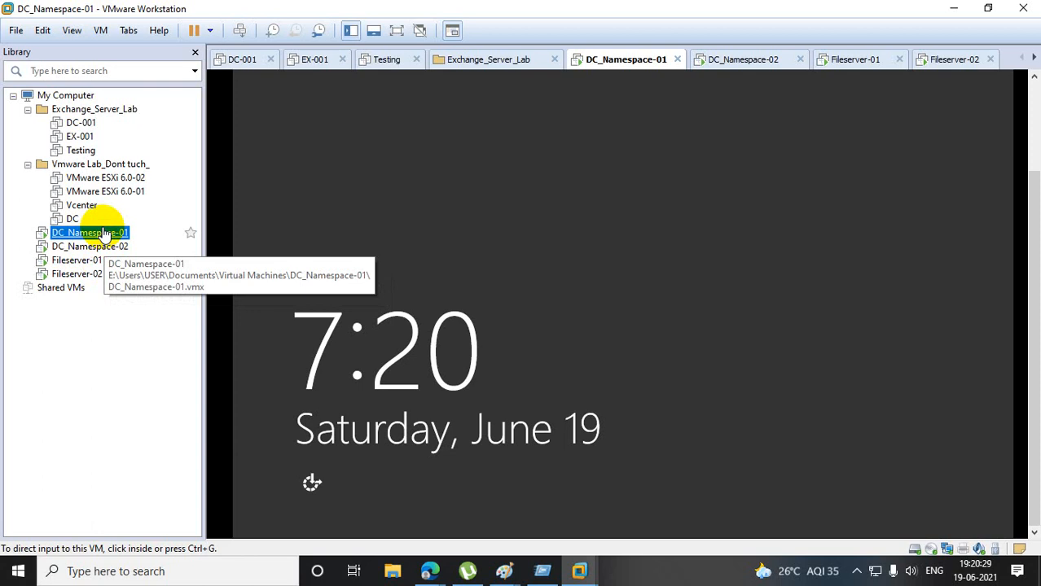
pyautogui.rightClick(105, 234)
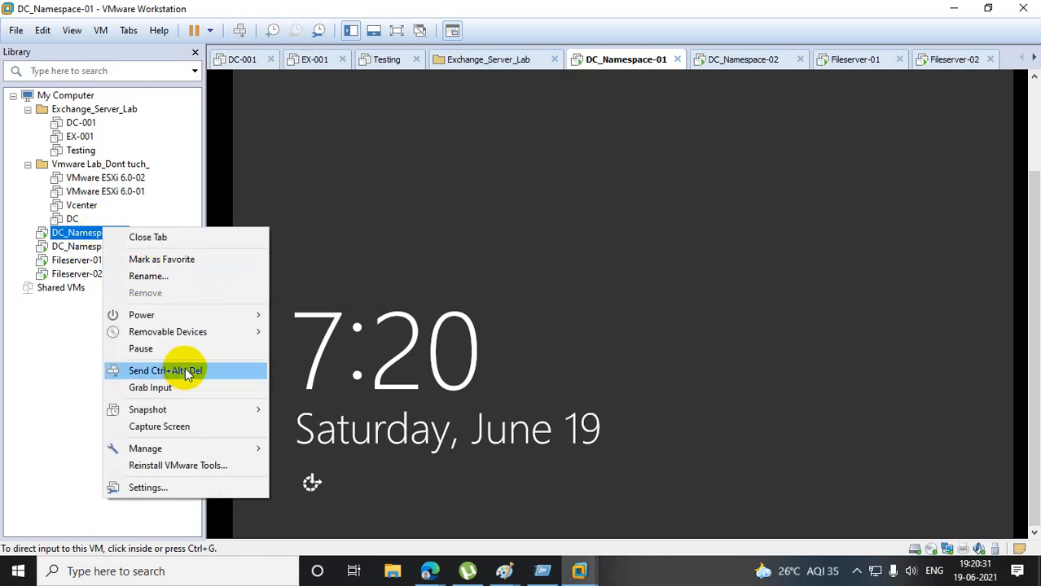
pyautogui.click(248, 367)
pyautogui.click(528, 198)
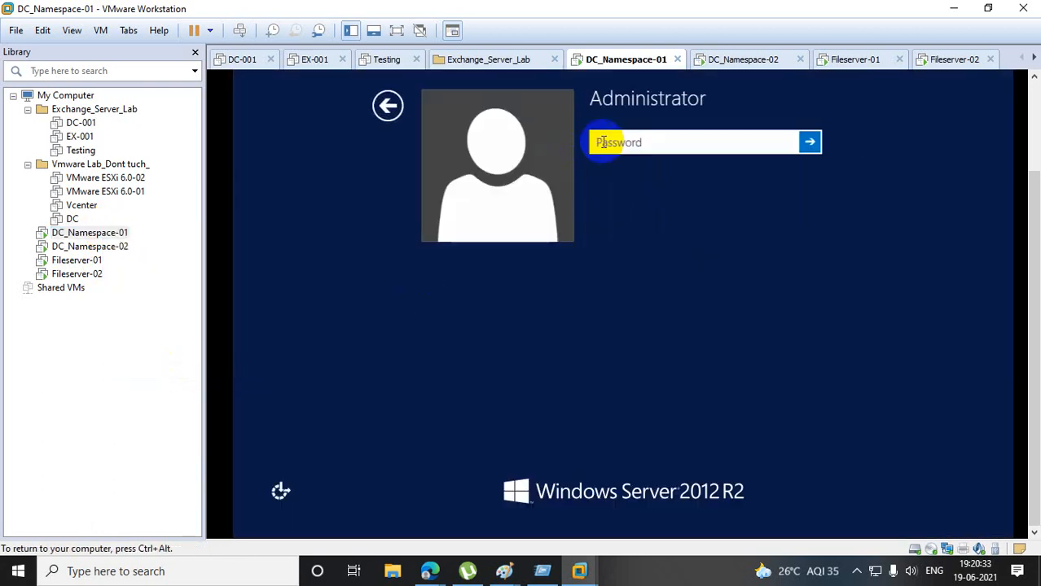
pyautogui.write('Pa')
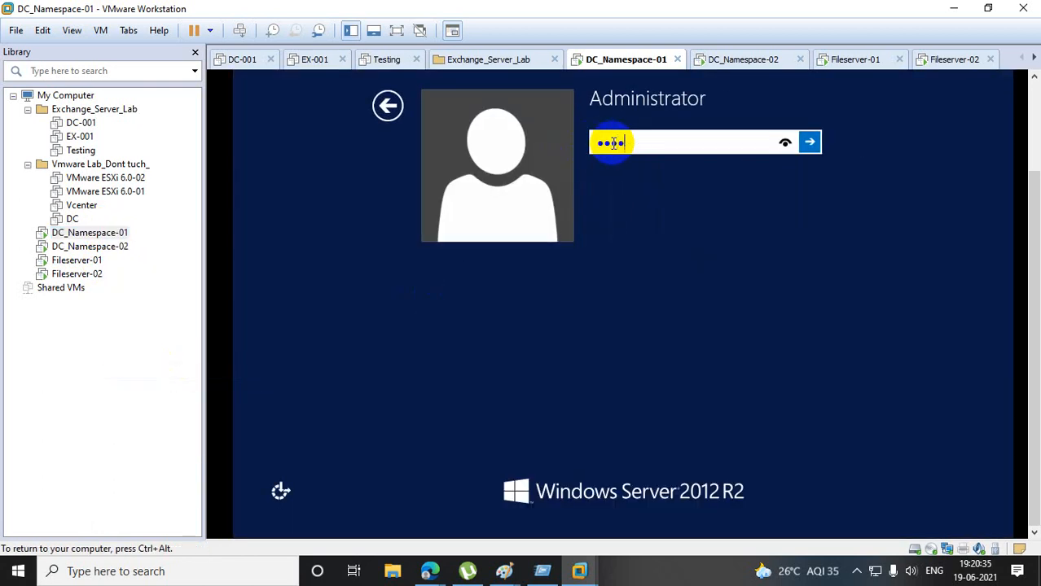
pyautogui.write('••••••••••')
pyautogui.press('Return')
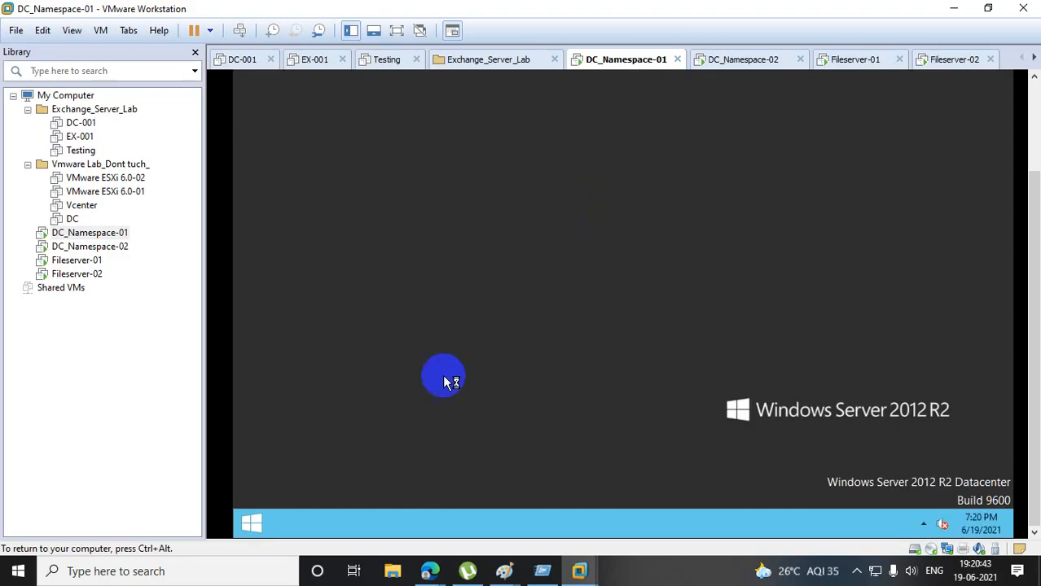
# Open Server Manager and try Add roles and features, dismissing the inventory collection message.
pyautogui.click(290, 527)
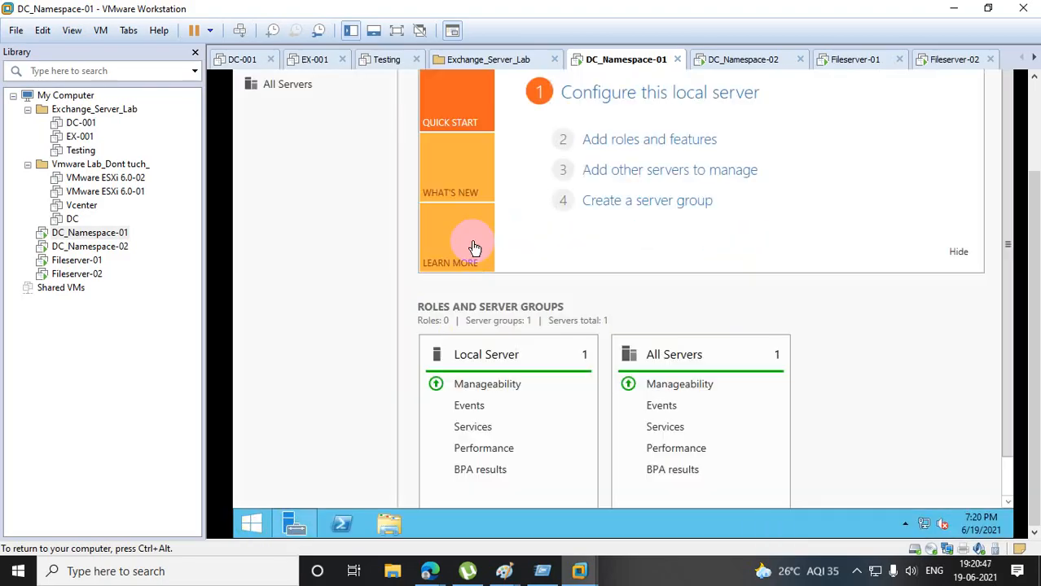
pyautogui.click(634, 139)
pyautogui.click(765, 292)
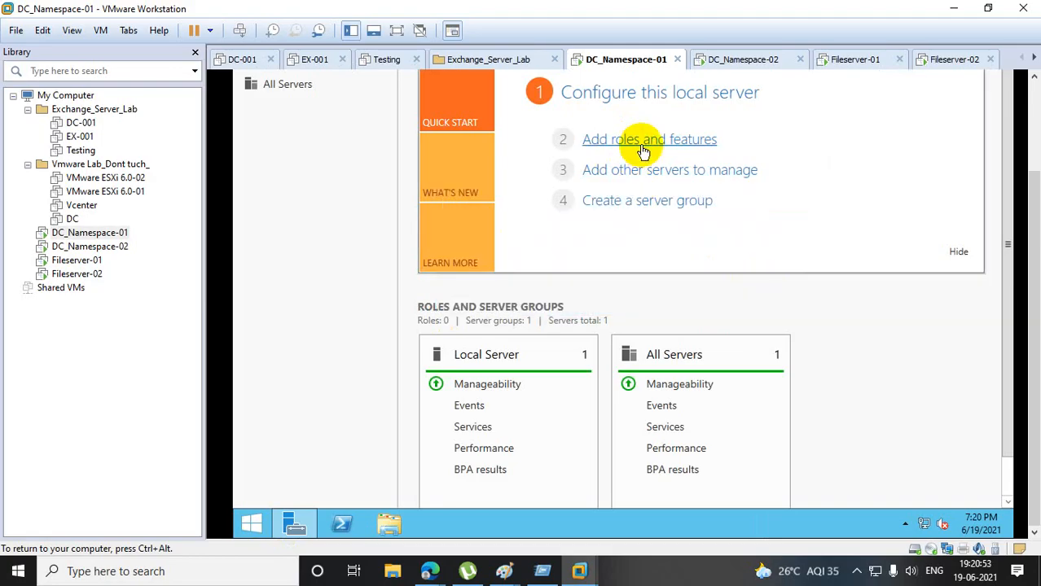
pyautogui.click(690, 296)
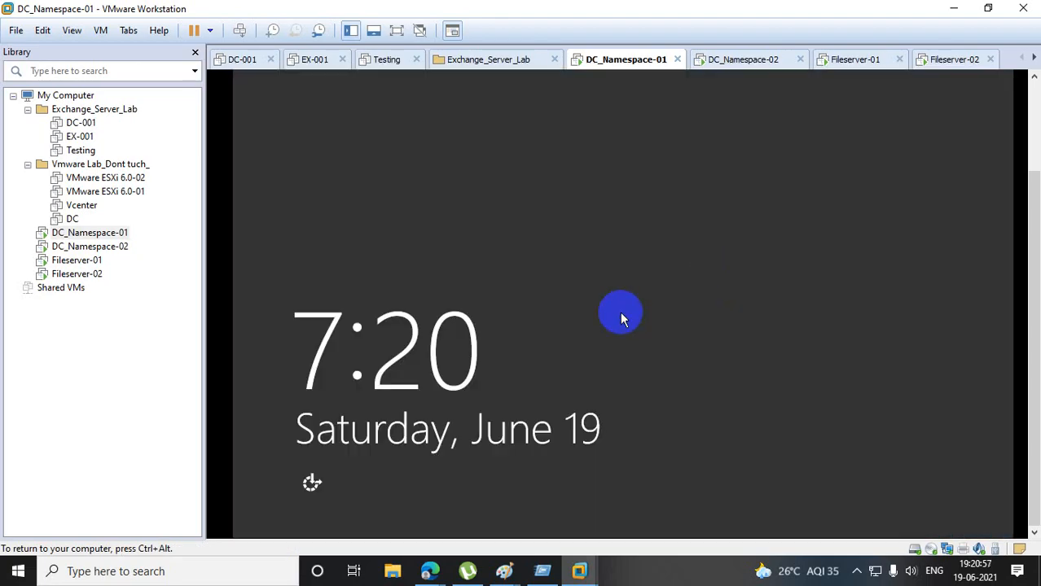
# Send Ctrl+Alt+Del, sign back in as Administrator, and start Add roles and features again.
pyautogui.rightClick(147, 235)
pyautogui.rightClick(118, 234)
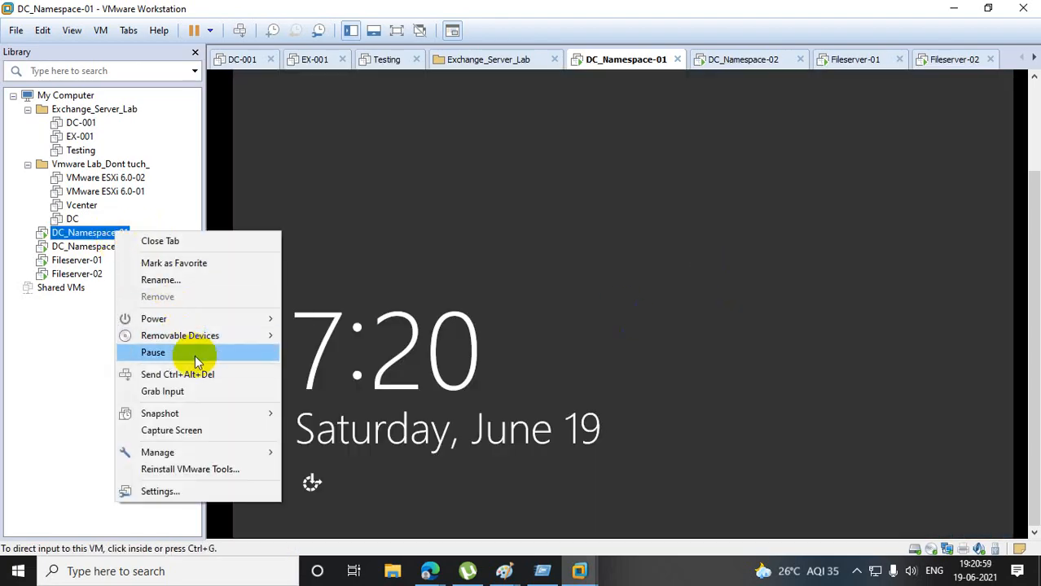
pyautogui.click(183, 375)
pyautogui.click(557, 198)
pyautogui.click(611, 142)
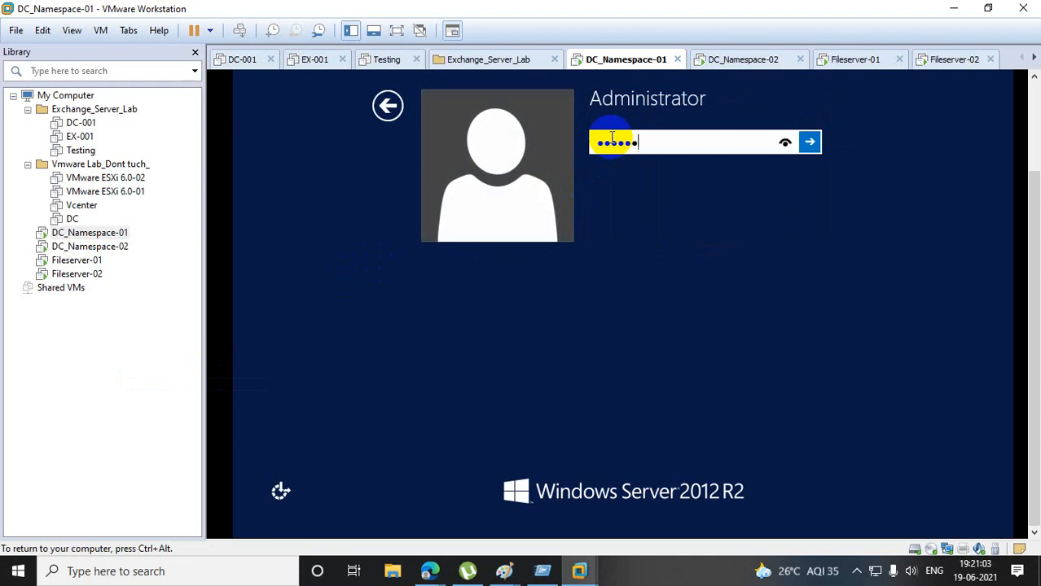
pyautogui.press('Return')
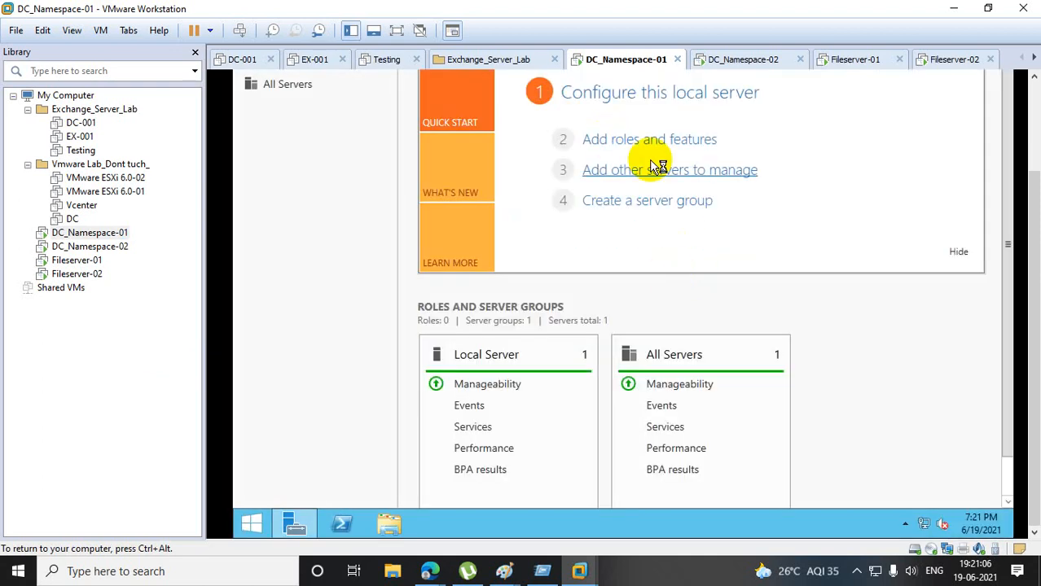
pyautogui.click(644, 143)
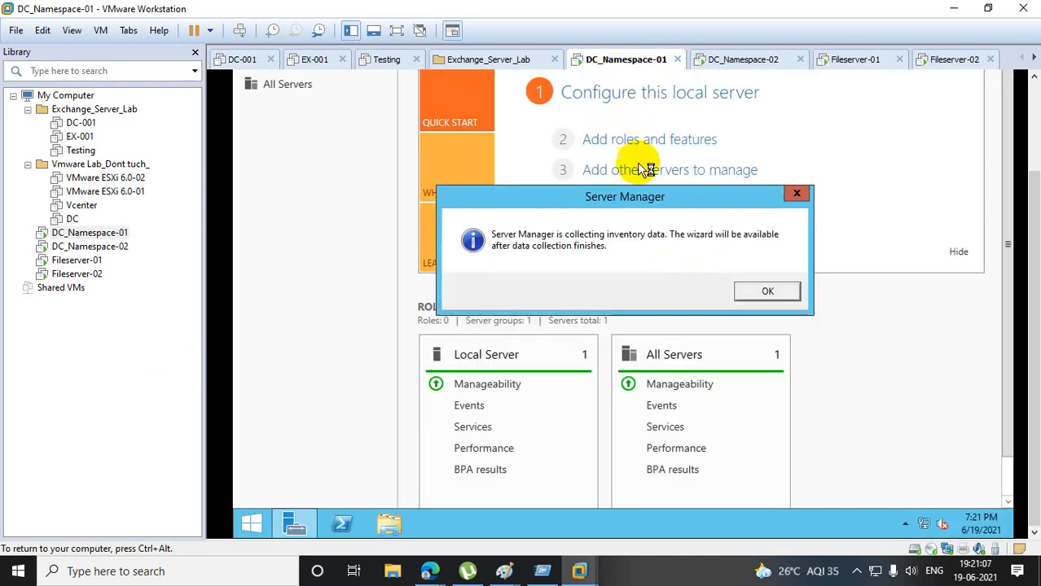
# Open the Add Roles and Features wizard and step past Before You Begin.
pyautogui.click(796, 193)
pyautogui.click(683, 142)
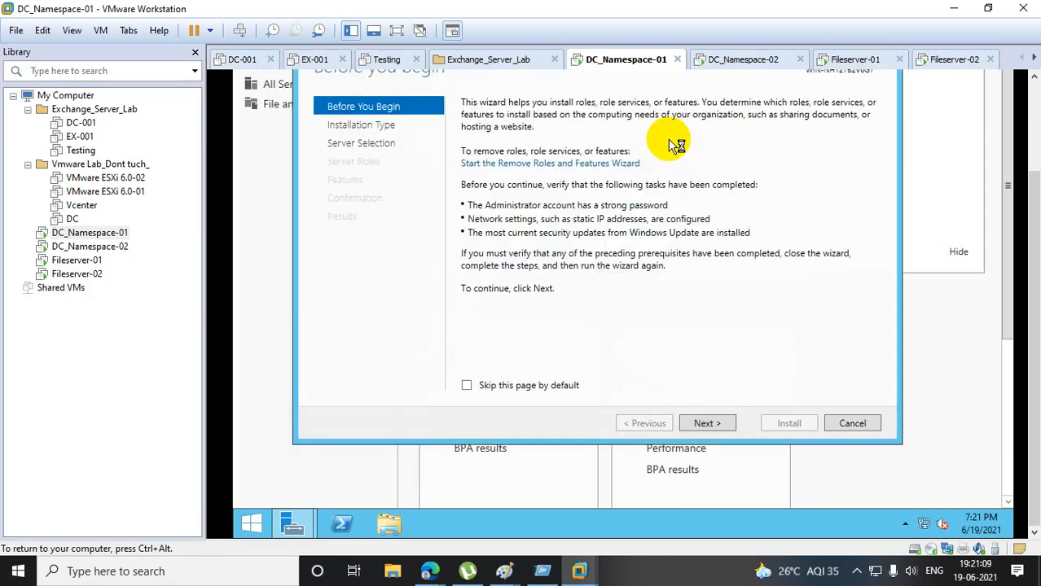
pyautogui.click(706, 423)
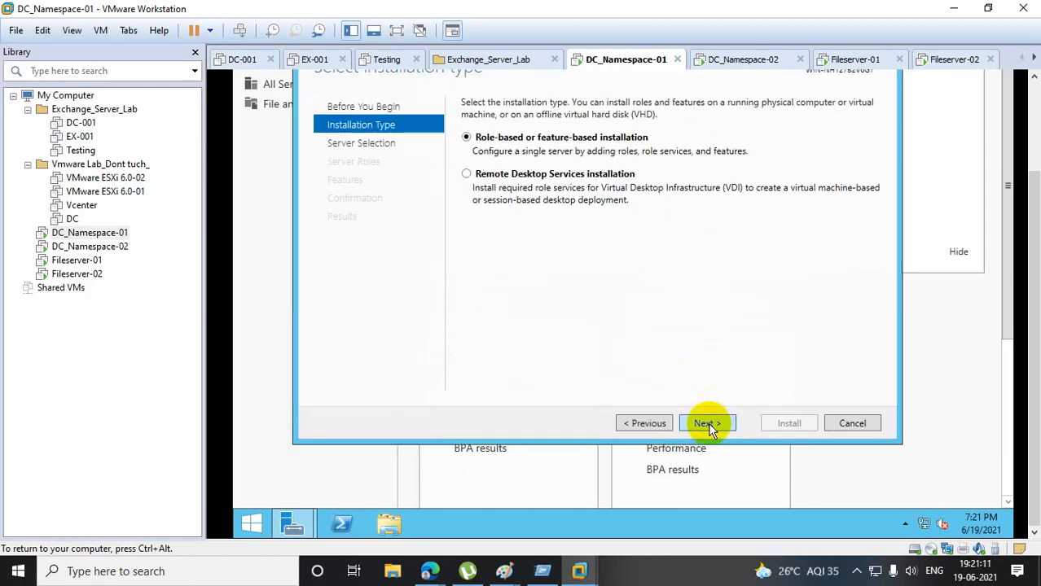
pyautogui.click(705, 423)
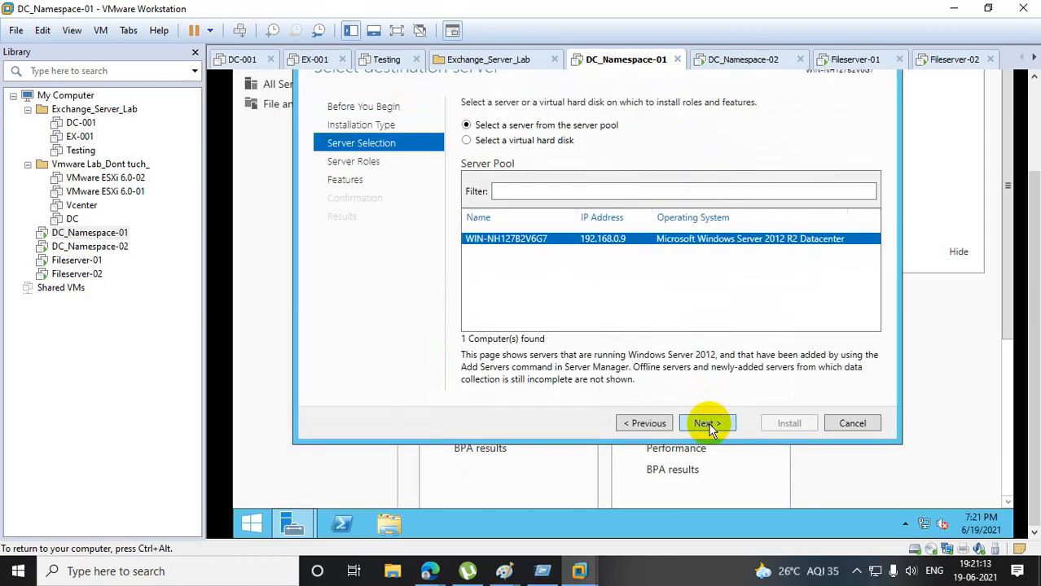
# Open the System properties of This PC from the Start screen.
pyautogui.click(259, 519)
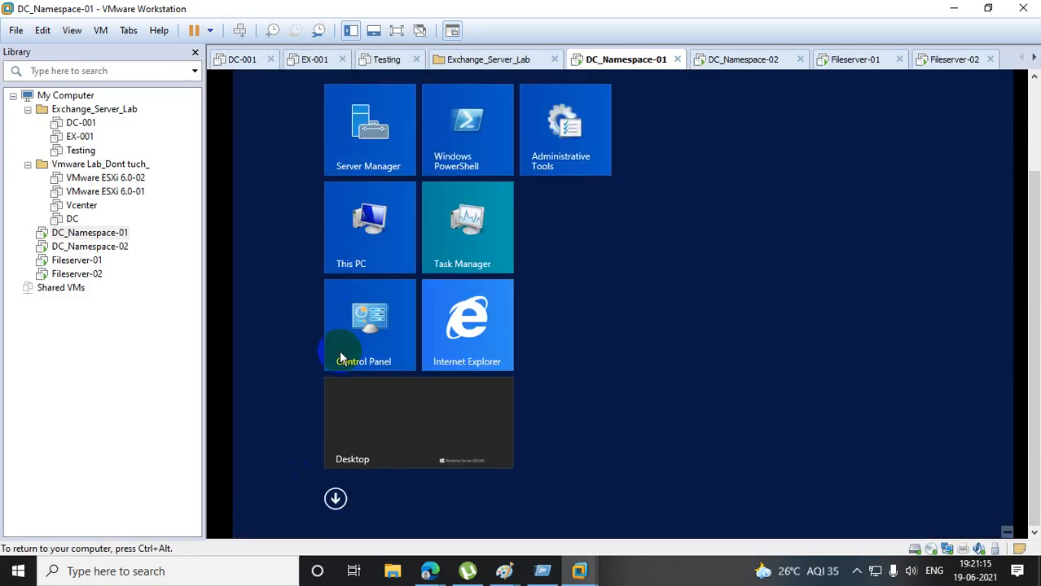
pyautogui.rightClick(391, 197)
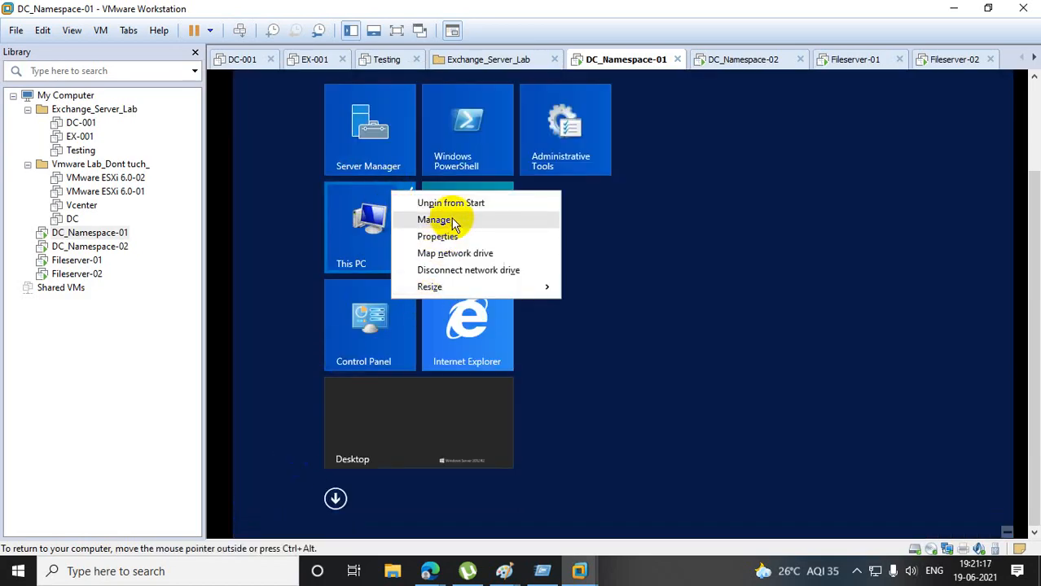
pyautogui.click(440, 237)
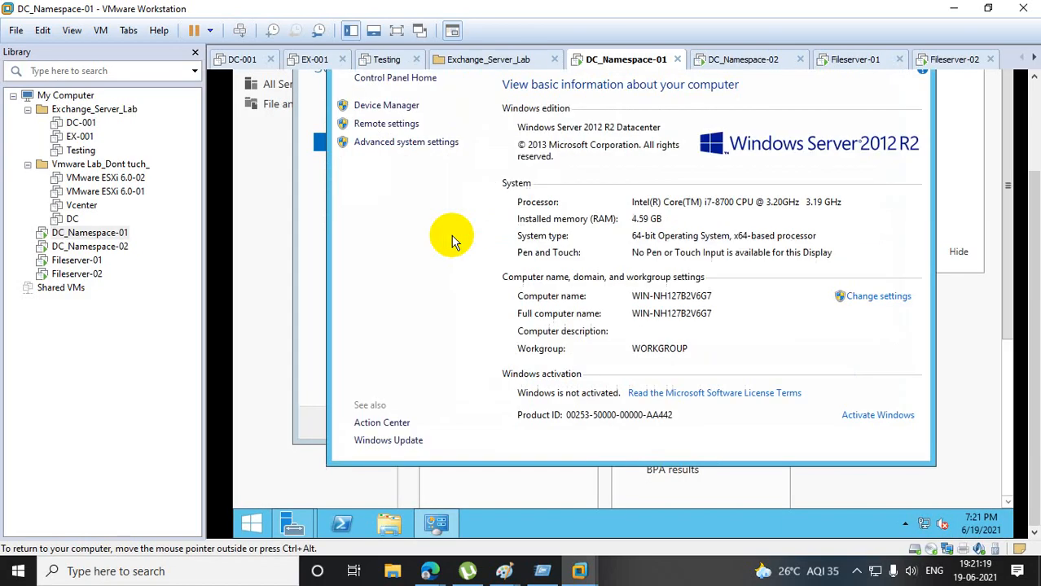
# Change the computer name to DC_Namespace-01 in System Properties, accept the warnings, and restart now.
pyautogui.click(407, 147)
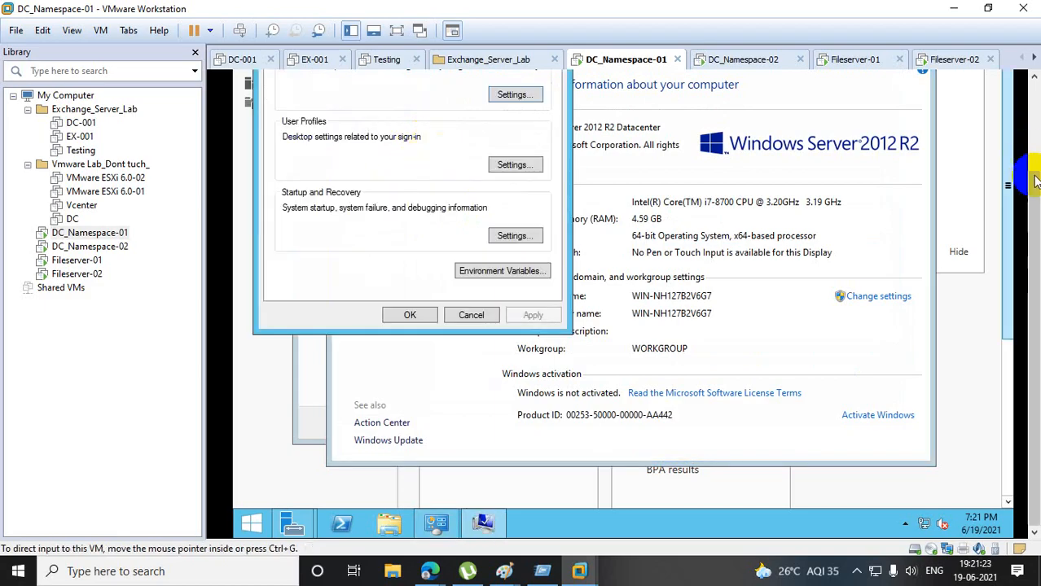
pyautogui.scroll(3, 1034, 181)
pyautogui.click(297, 98)
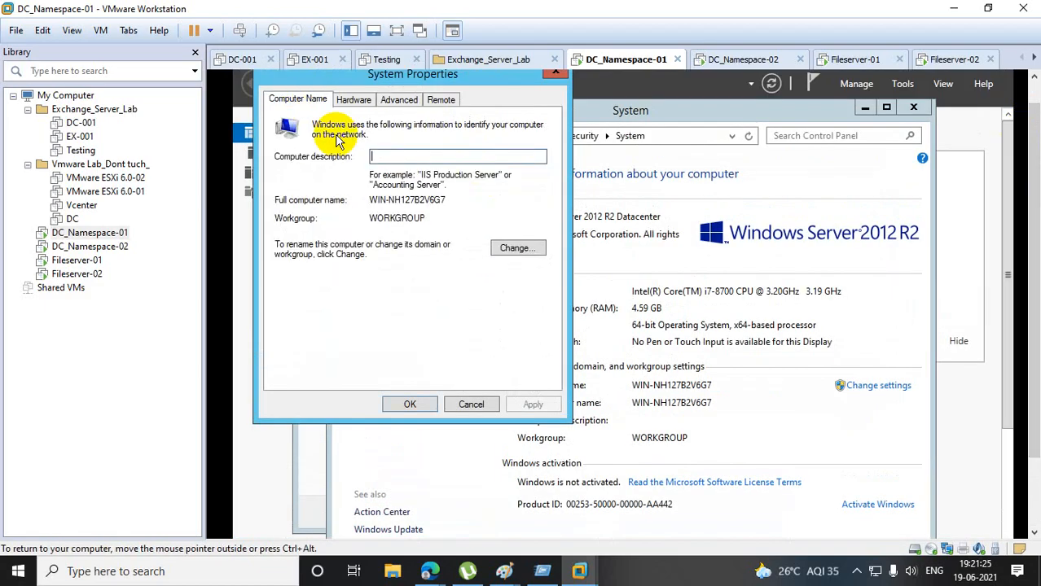
pyautogui.click(514, 247)
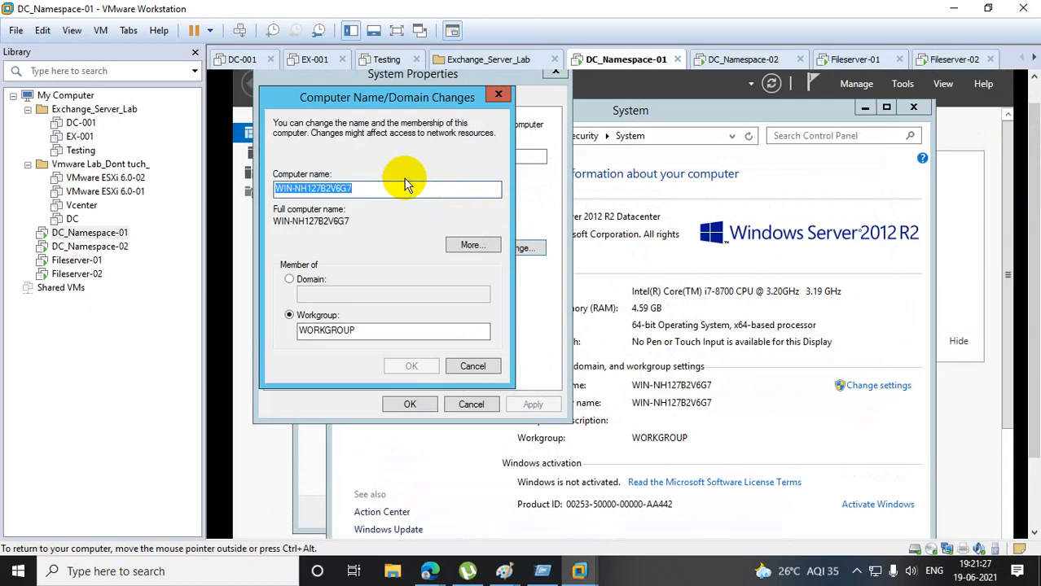
pyautogui.write('DC_Namespac')
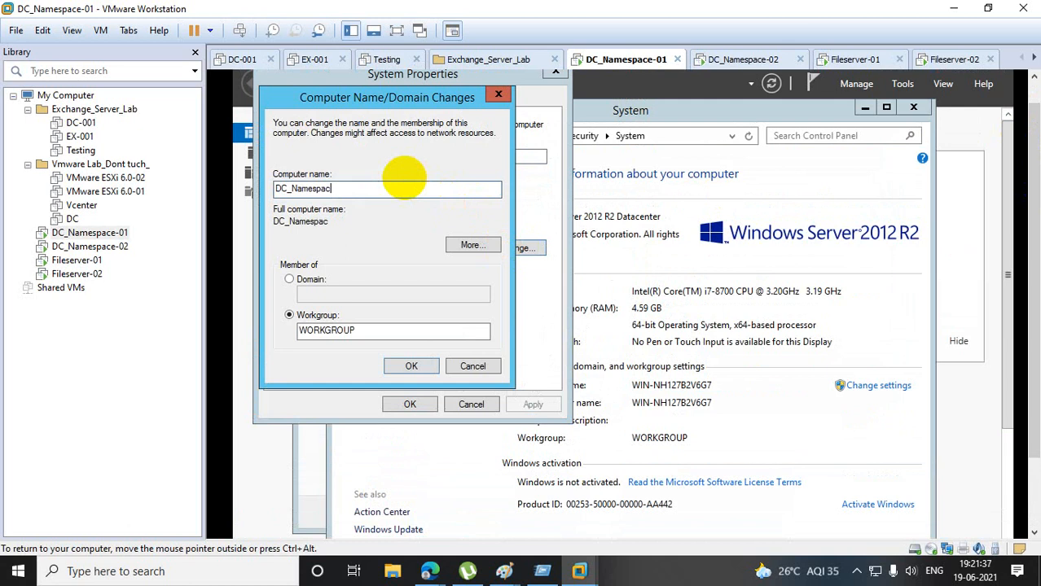
pyautogui.write('-01')
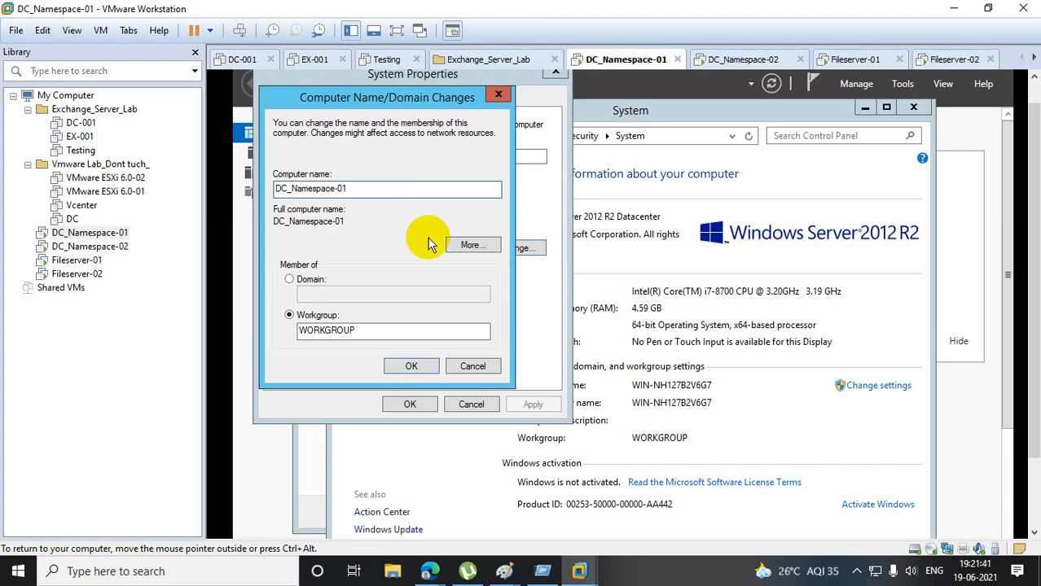
pyautogui.click(409, 367)
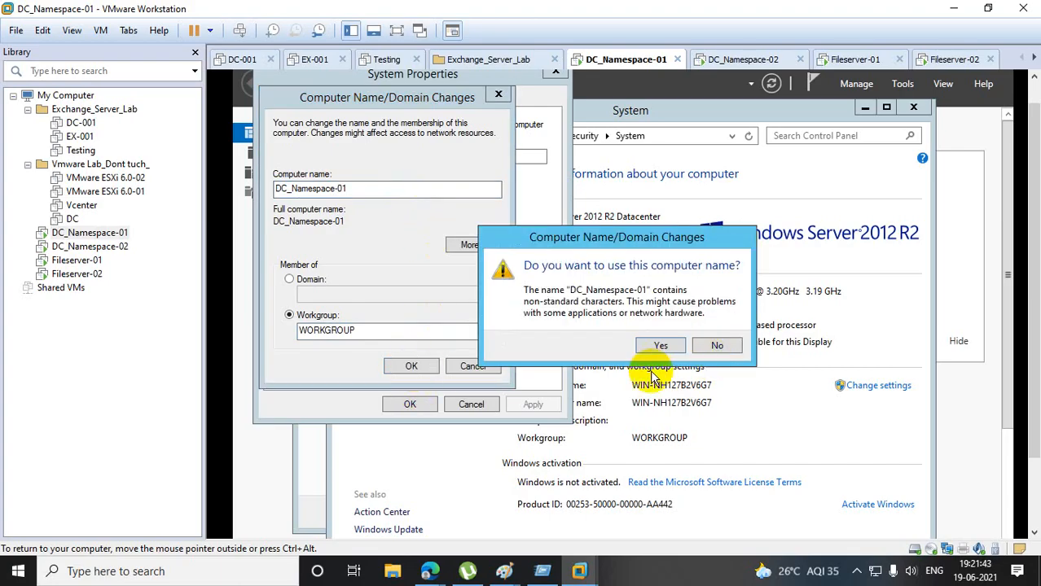
pyautogui.click(660, 346)
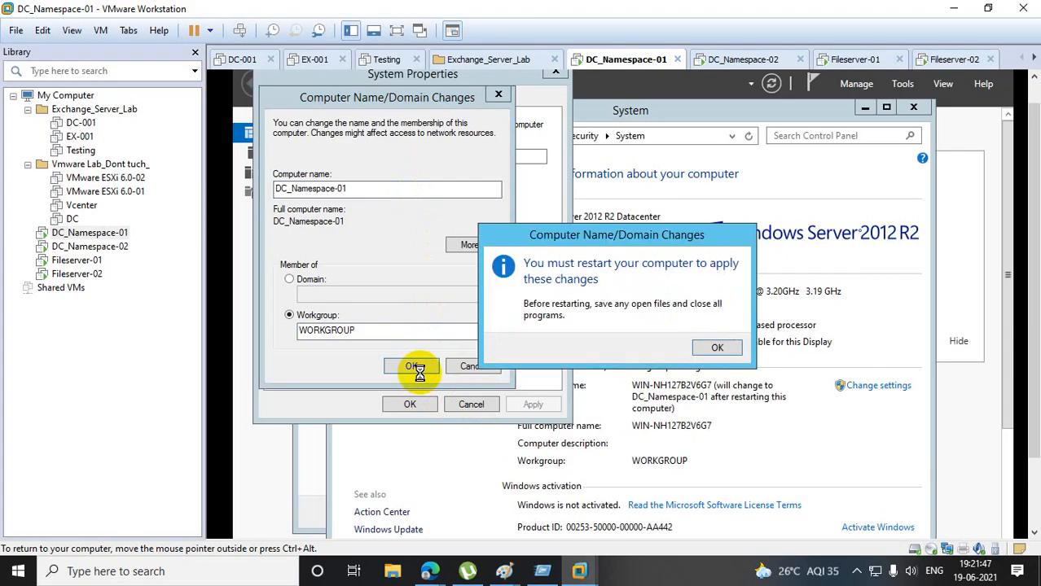
pyautogui.click(705, 347)
pyautogui.click(421, 399)
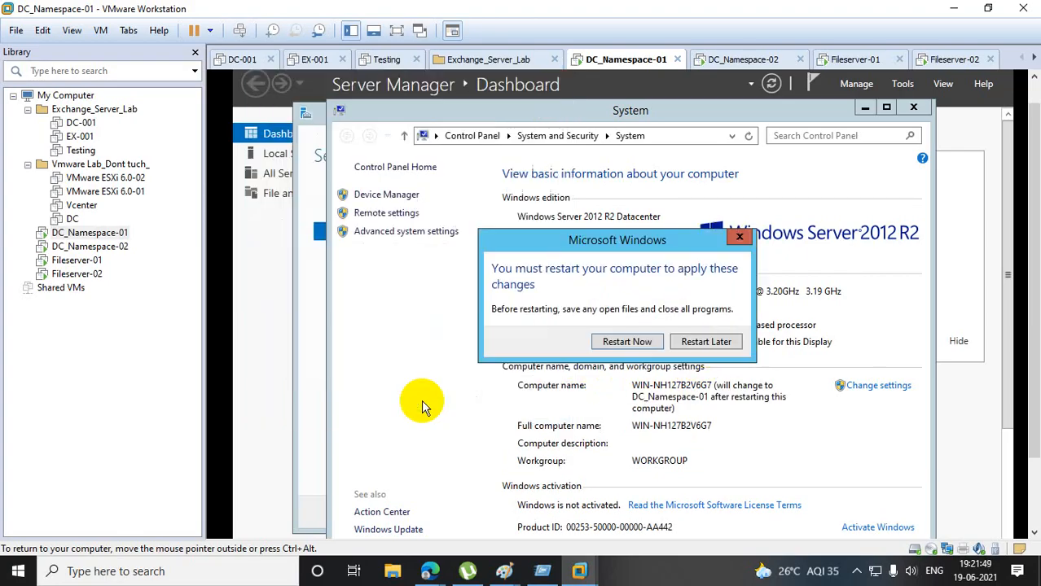
pyautogui.click(627, 346)
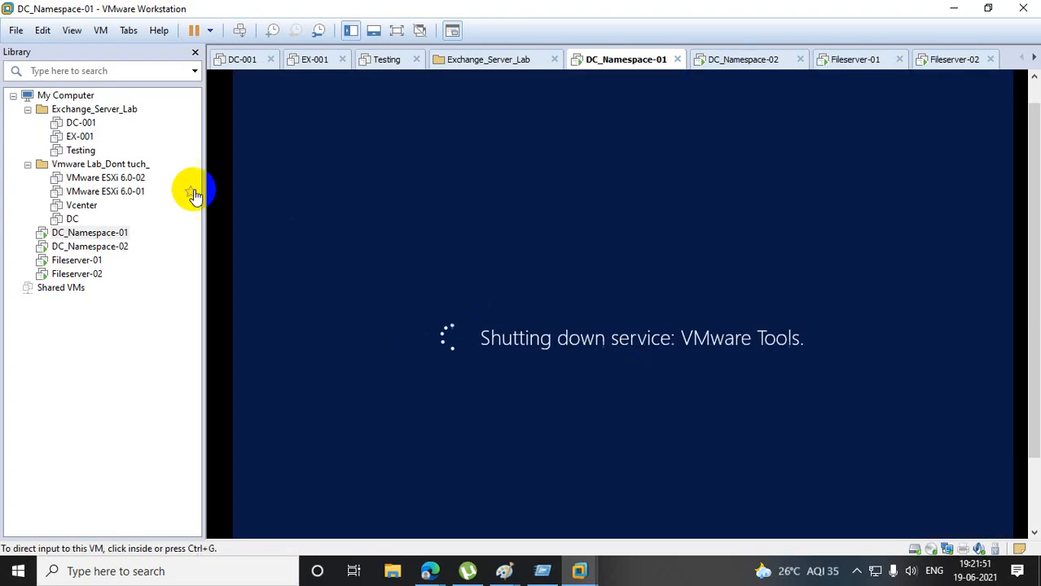
# Select DC_Namespace-02, send Ctrl+Alt+Del, and attempt Administrator sign-in.
pyautogui.click(114, 246)
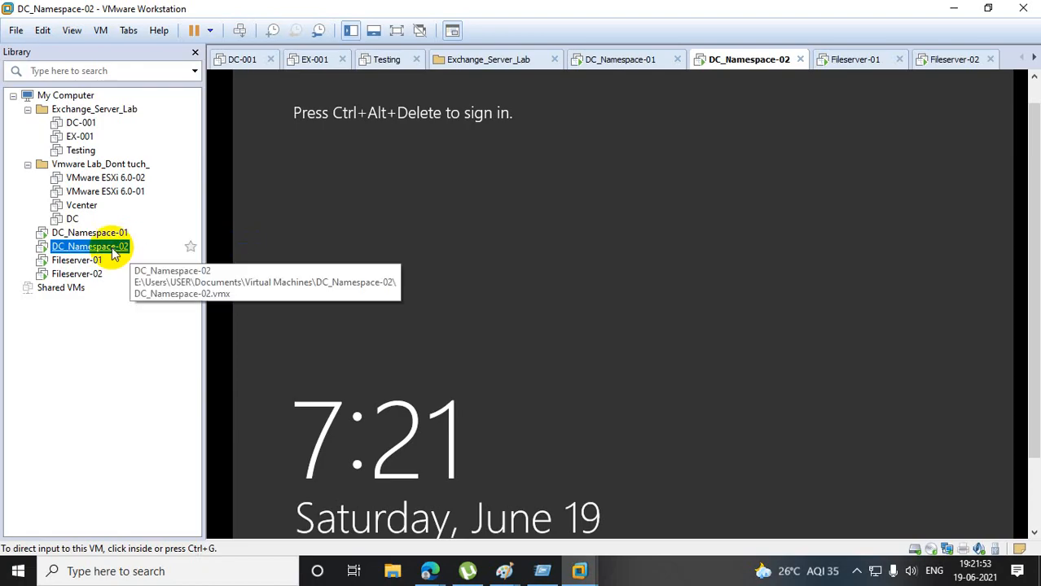
pyautogui.rightClick(114, 246)
pyautogui.click(208, 390)
pyautogui.click(499, 260)
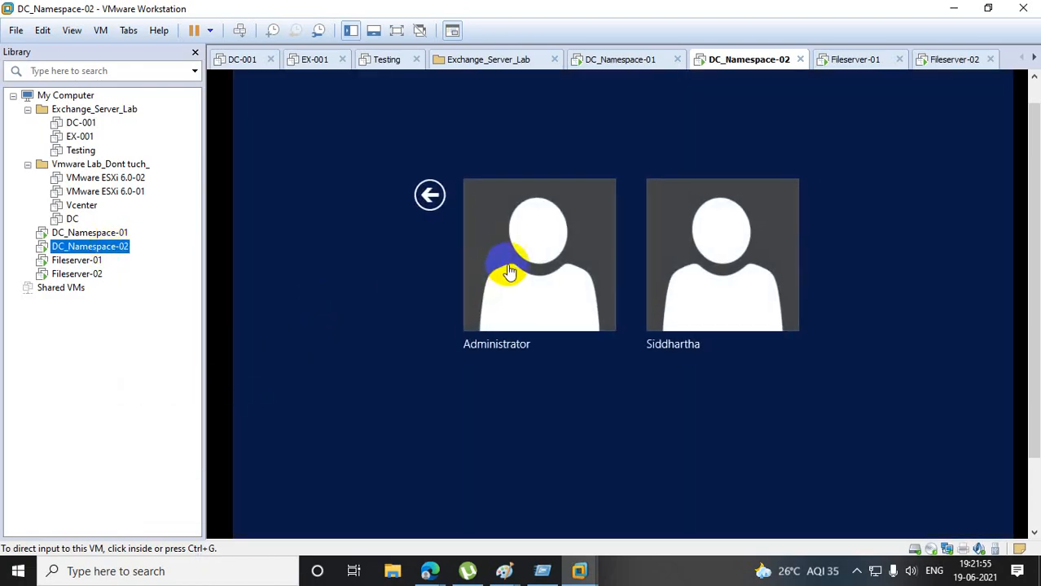
pyautogui.click(598, 231)
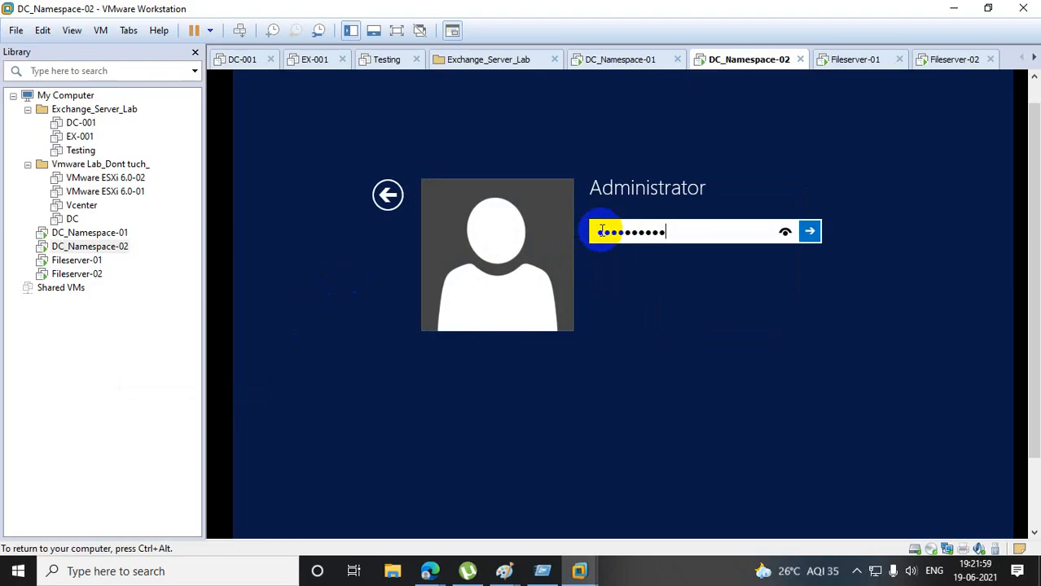
pyautogui.press('Return')
# Dismiss the incorrect password errors and retype the Administrator password until sign-in succeeds.
pyautogui.click(606, 244)
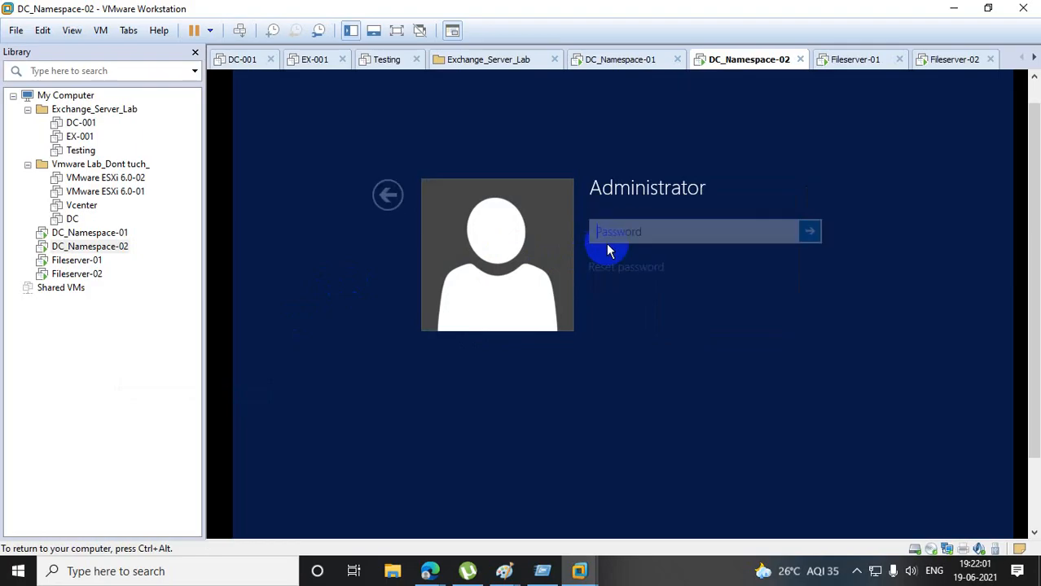
pyautogui.write('************')
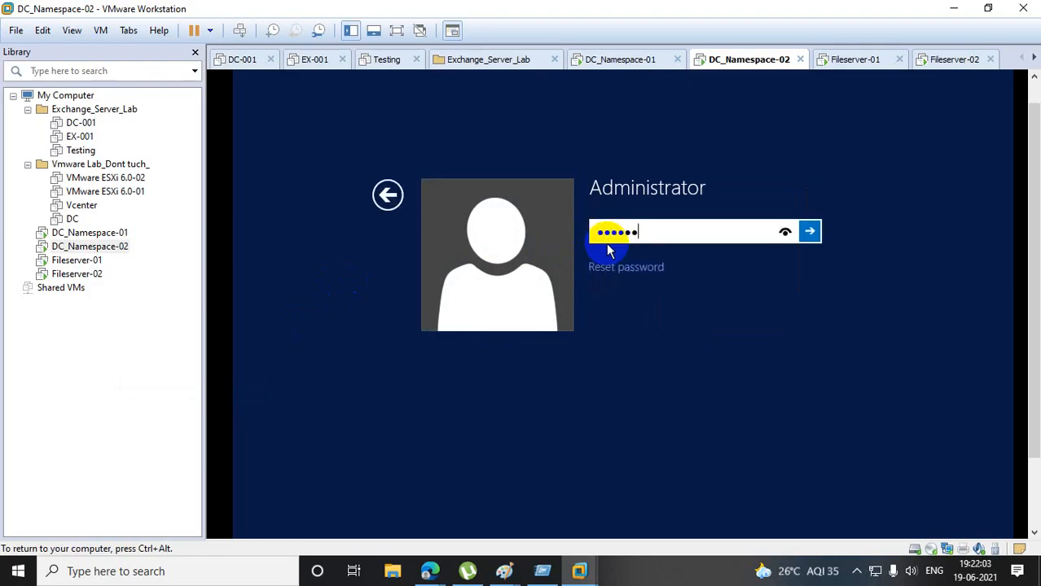
pyautogui.press('Return')
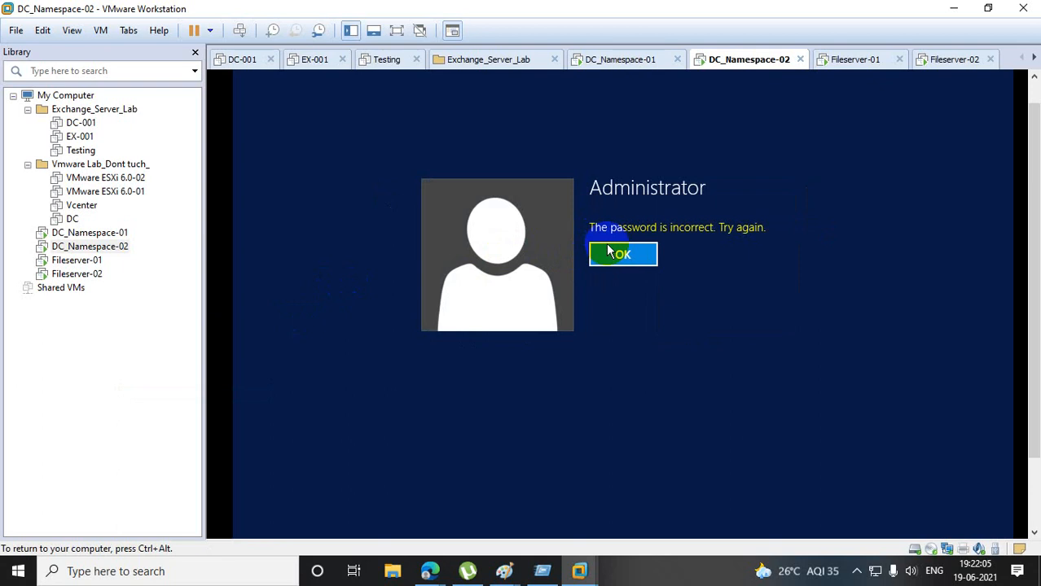
pyautogui.click(606, 243)
pyautogui.write('*')
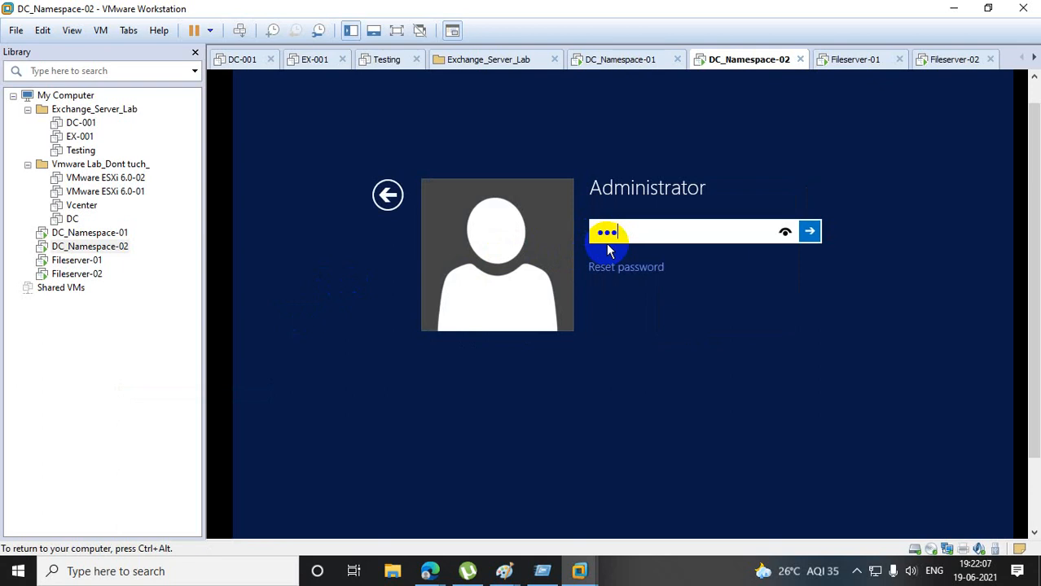
pyautogui.write('***********')
pyautogui.press('Return')
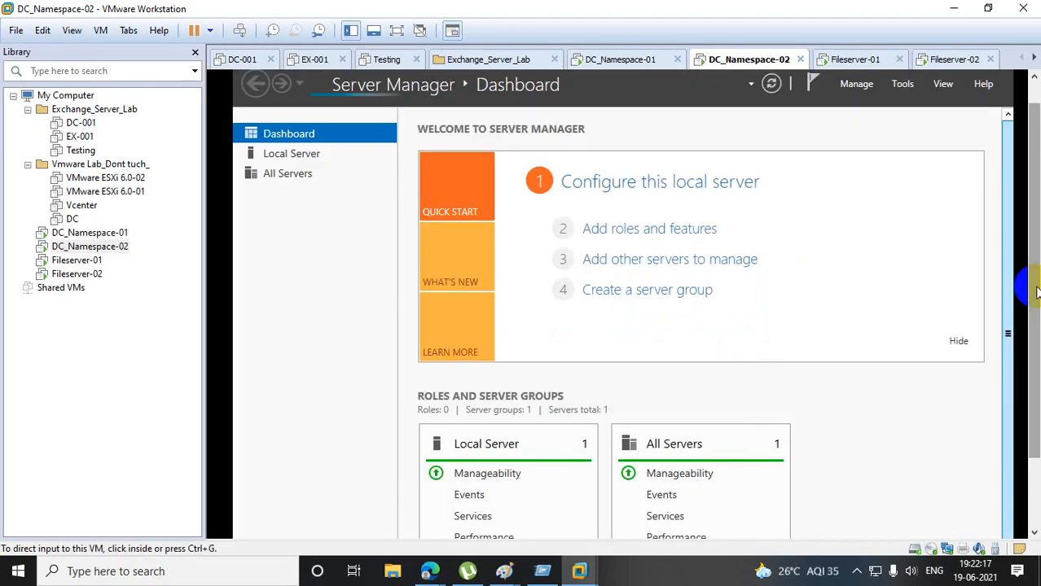
# Open DC_Namespace-02's advanced system settings from the This PC tile's Properties.
pyautogui.moveTo(1037, 294); pyautogui.dragTo(1037, 363)
pyautogui.click(223, 511)
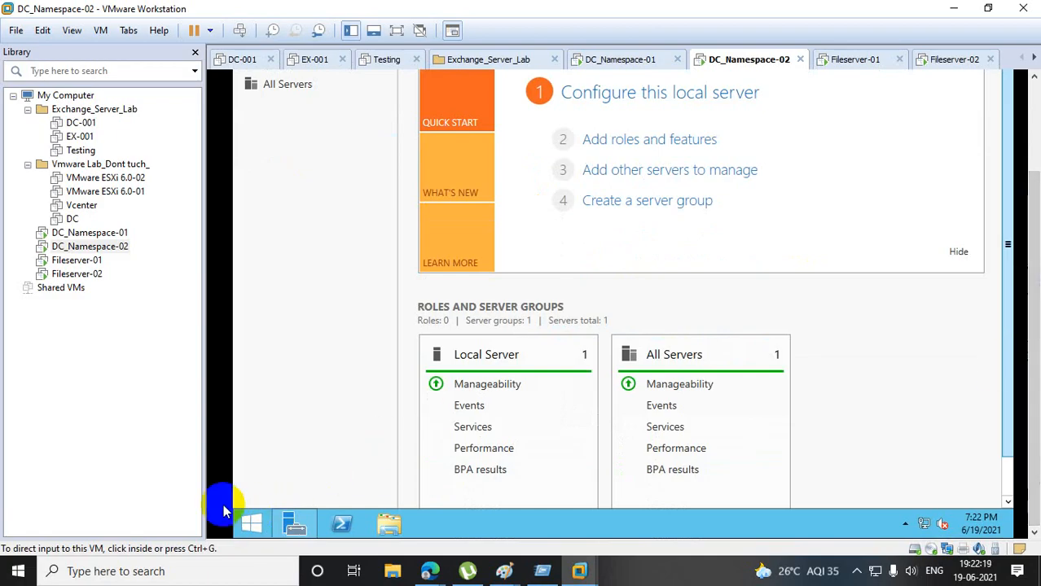
pyautogui.click(255, 520)
pyautogui.rightClick(376, 214)
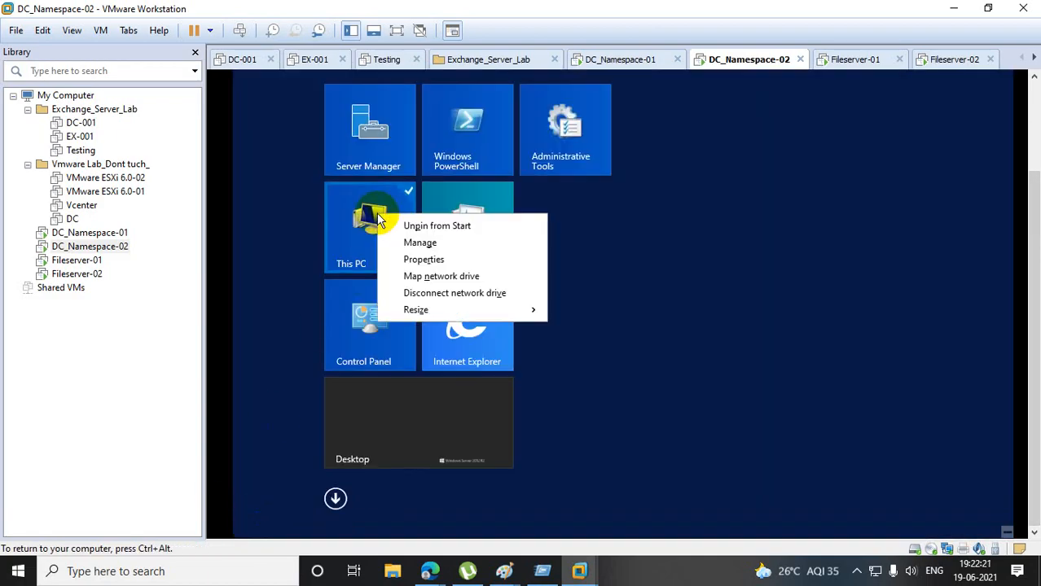
pyautogui.click(428, 260)
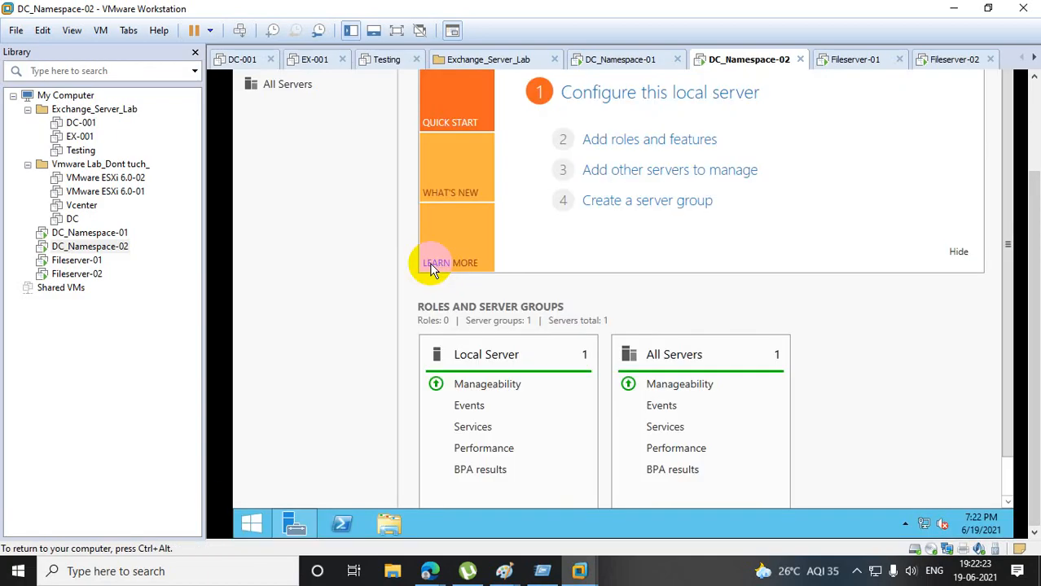
pyautogui.click(793, 188)
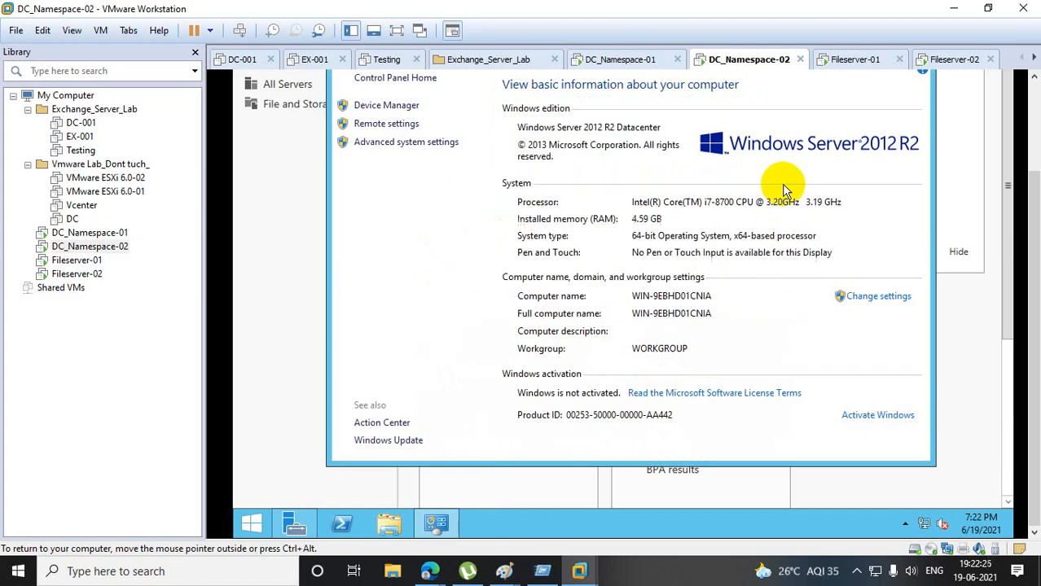
pyautogui.click(400, 142)
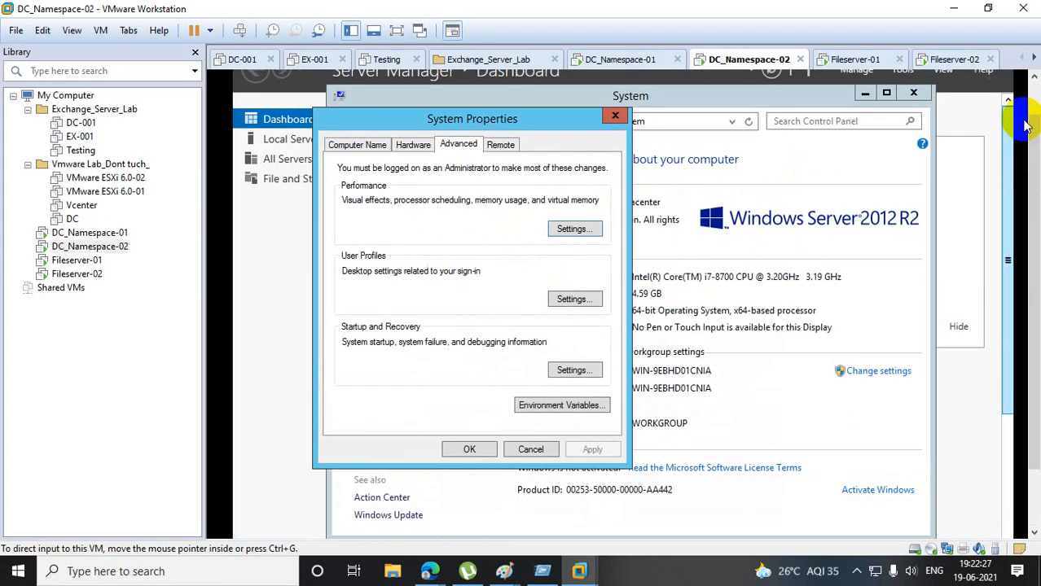
# Rename the computer to DC_Namespace-02, accept the warnings, and restart the guest now.
pyautogui.click(344, 146)
pyautogui.click(585, 294)
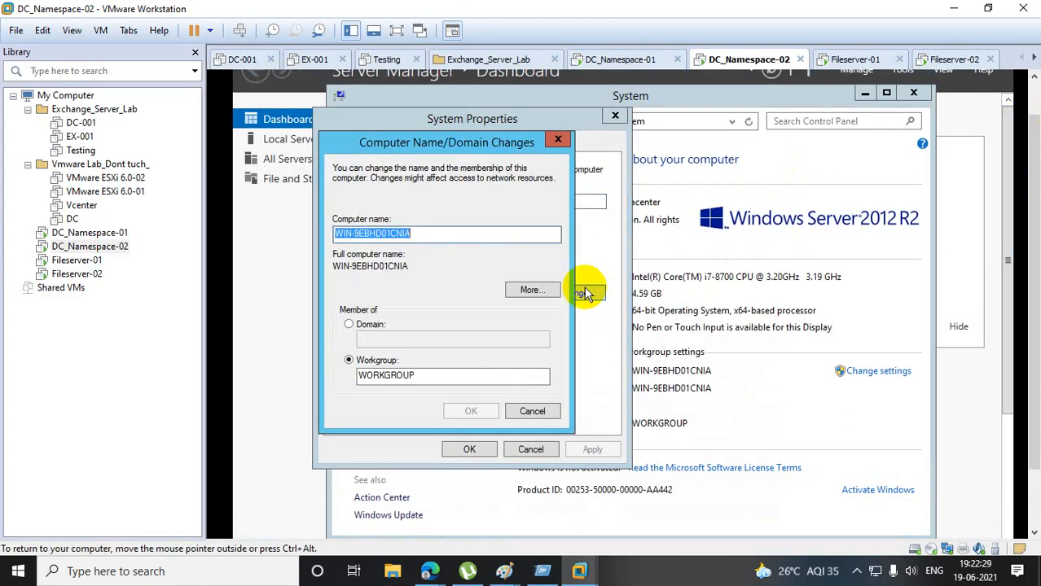
pyautogui.write('DC_Namespace-02')
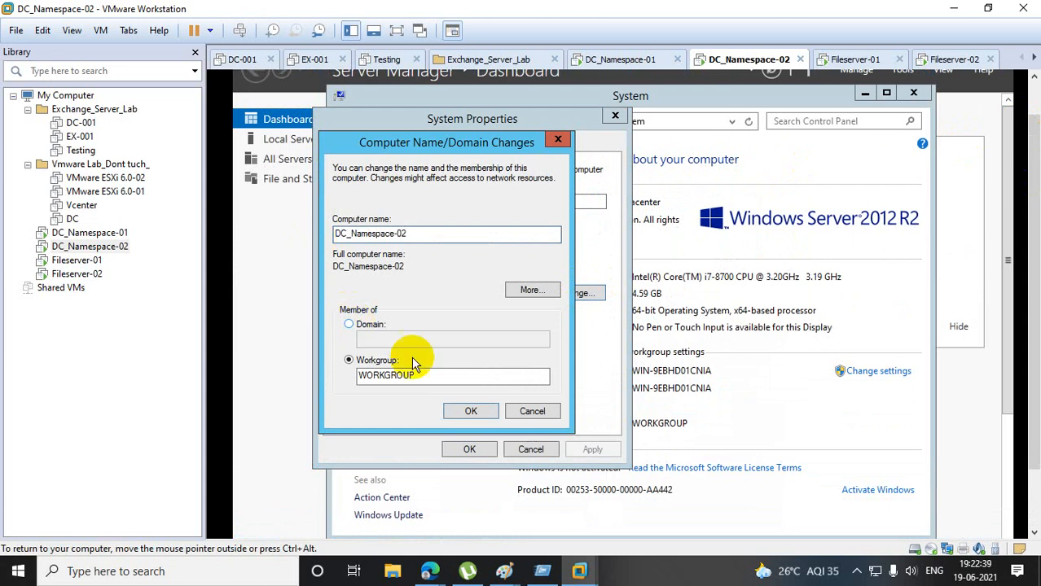
pyautogui.click(478, 413)
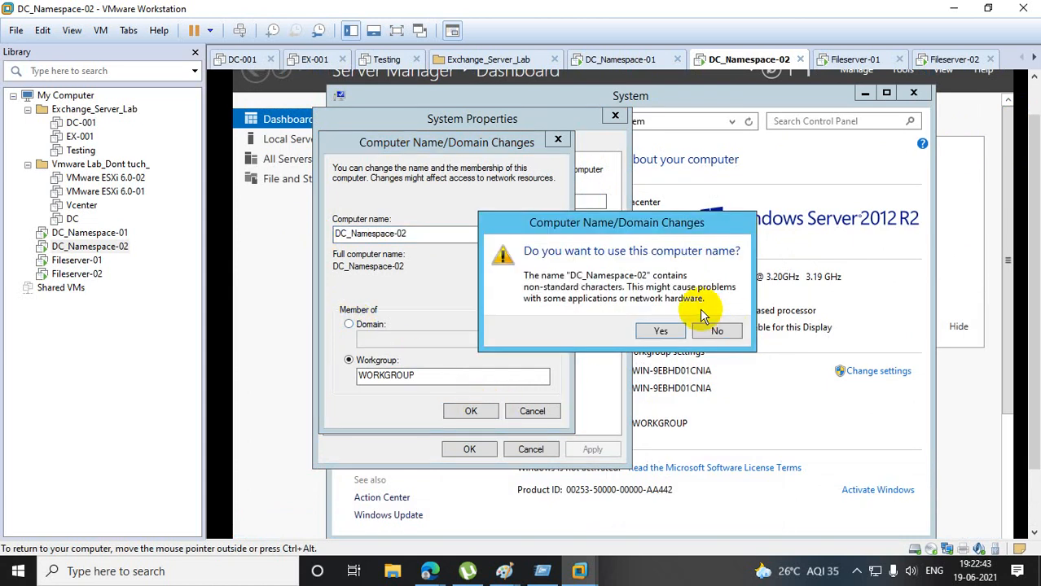
pyautogui.click(645, 331)
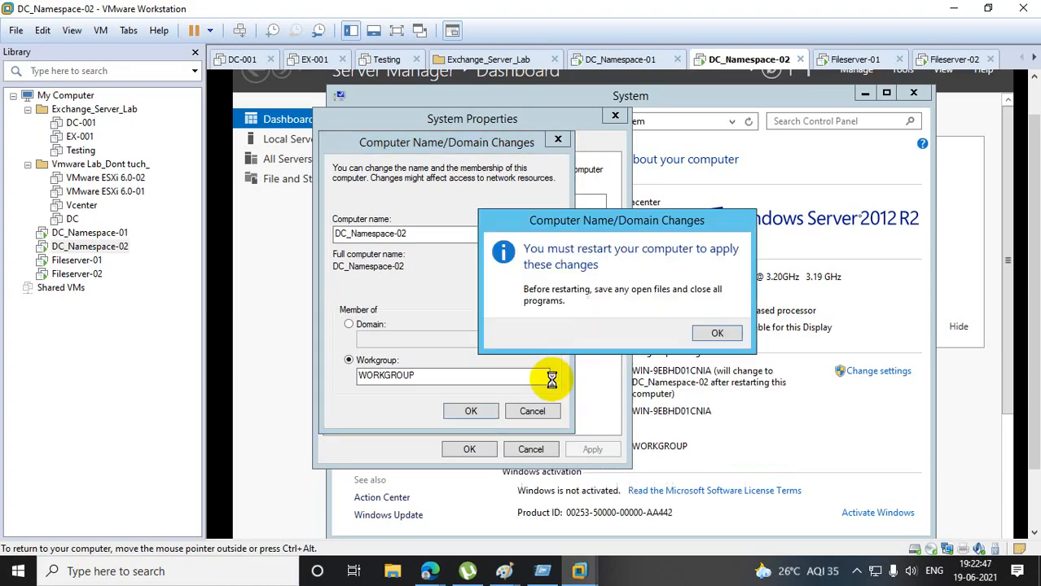
pyautogui.click(717, 335)
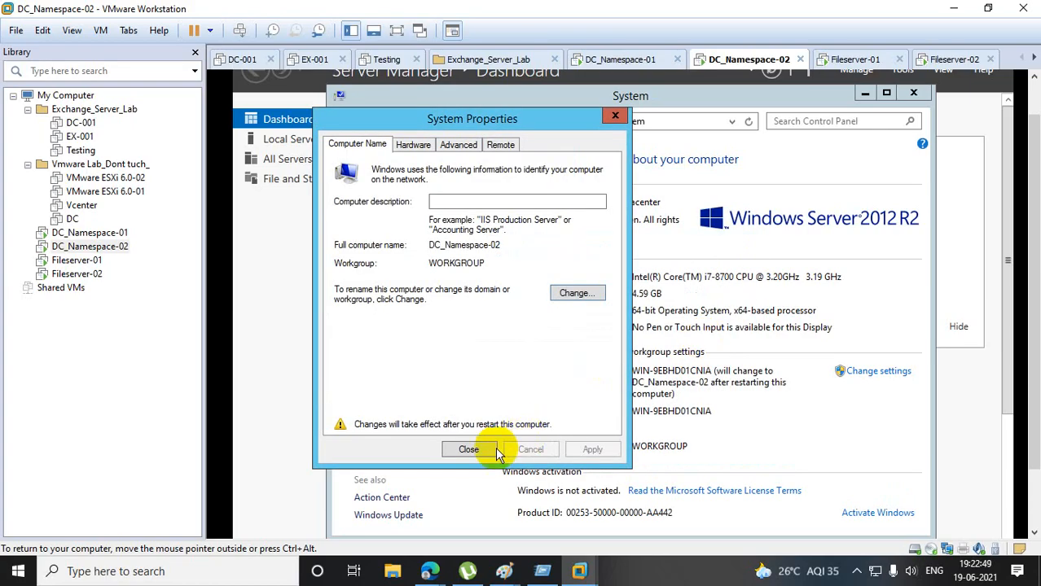
pyautogui.click(469, 450)
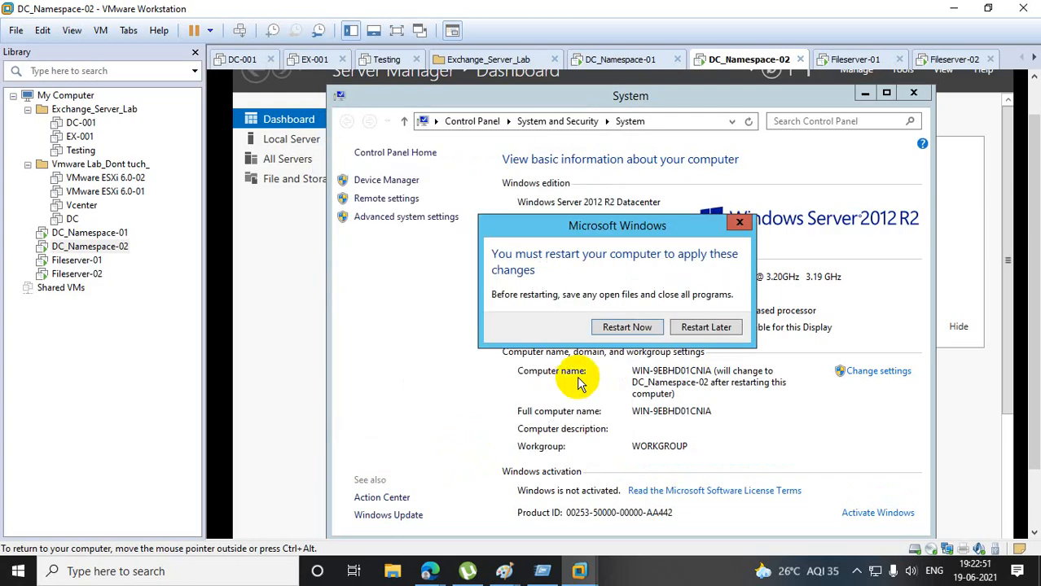
pyautogui.click(619, 327)
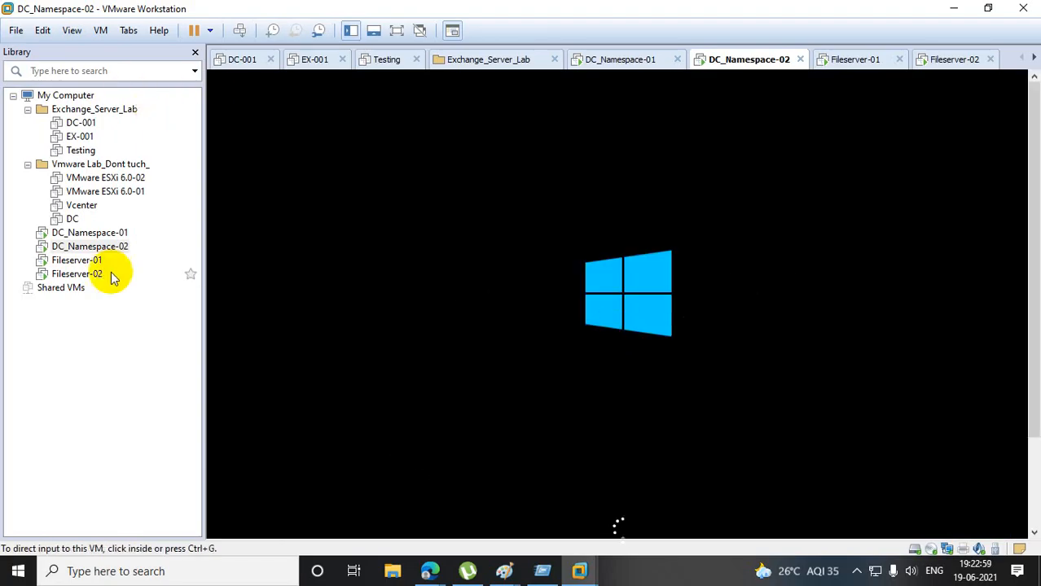
pyautogui.click(75, 260)
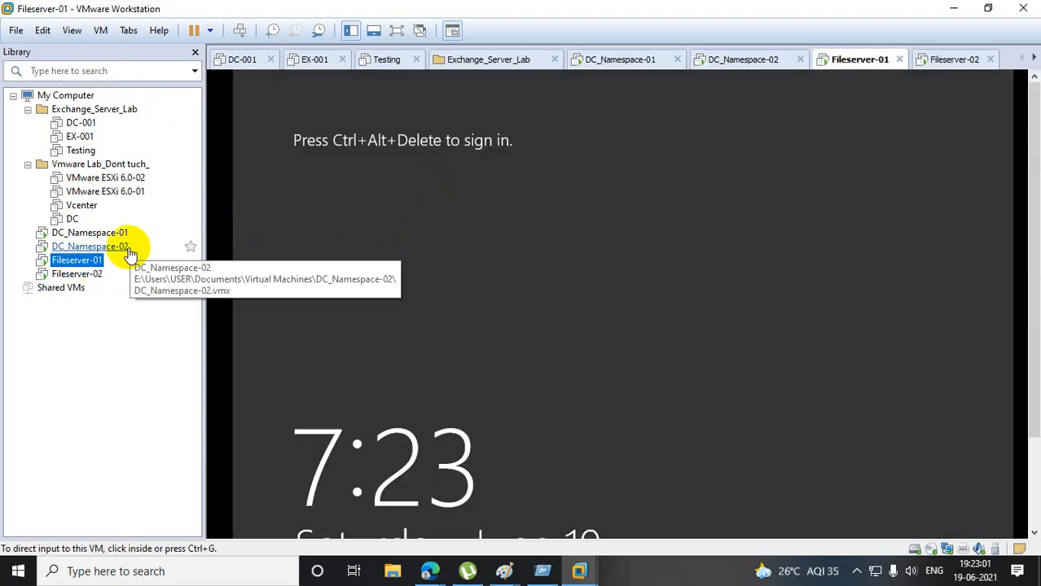
# Sign in to Fileserver-01 as Administrator and allow network discovery.
pyautogui.rightClick(96, 261)
pyautogui.click(198, 404)
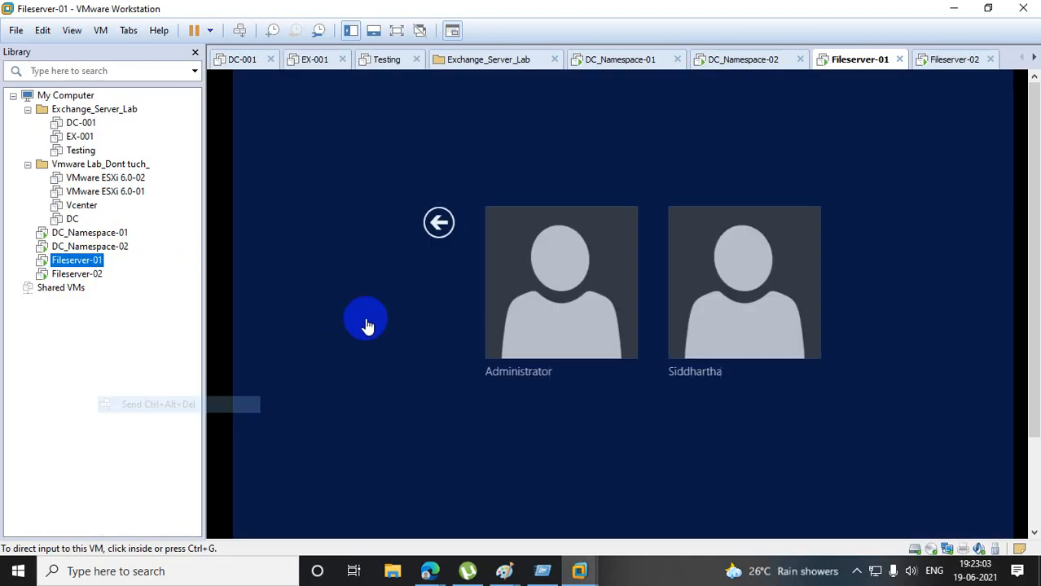
pyautogui.click(516, 290)
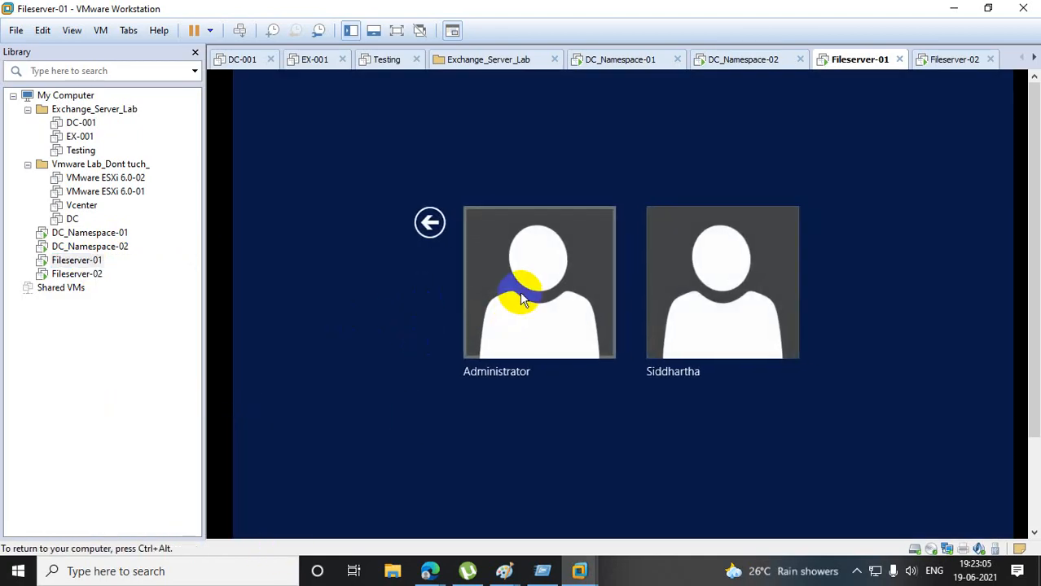
pyautogui.click(636, 259)
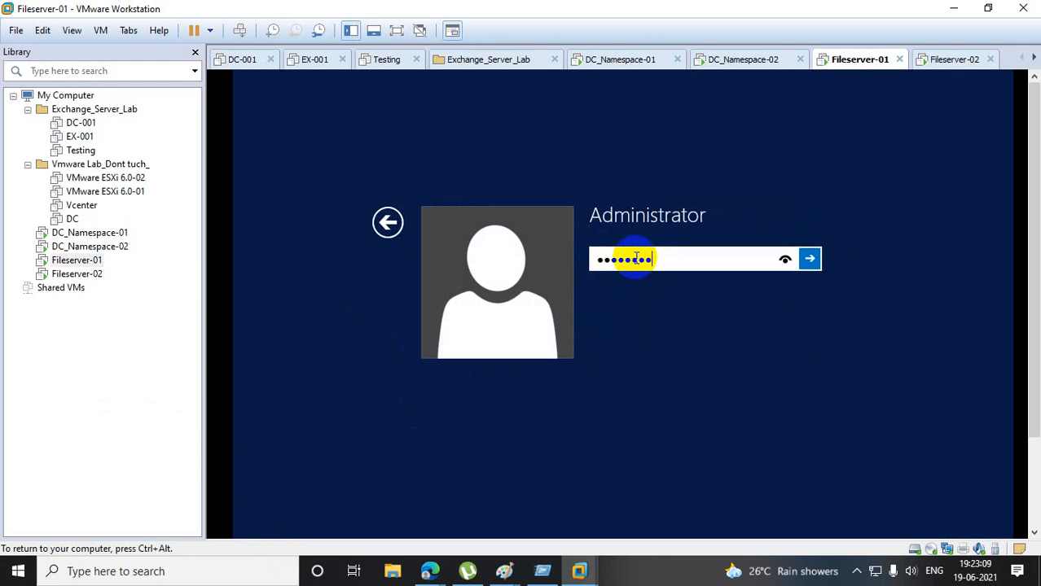
pyautogui.press('Return')
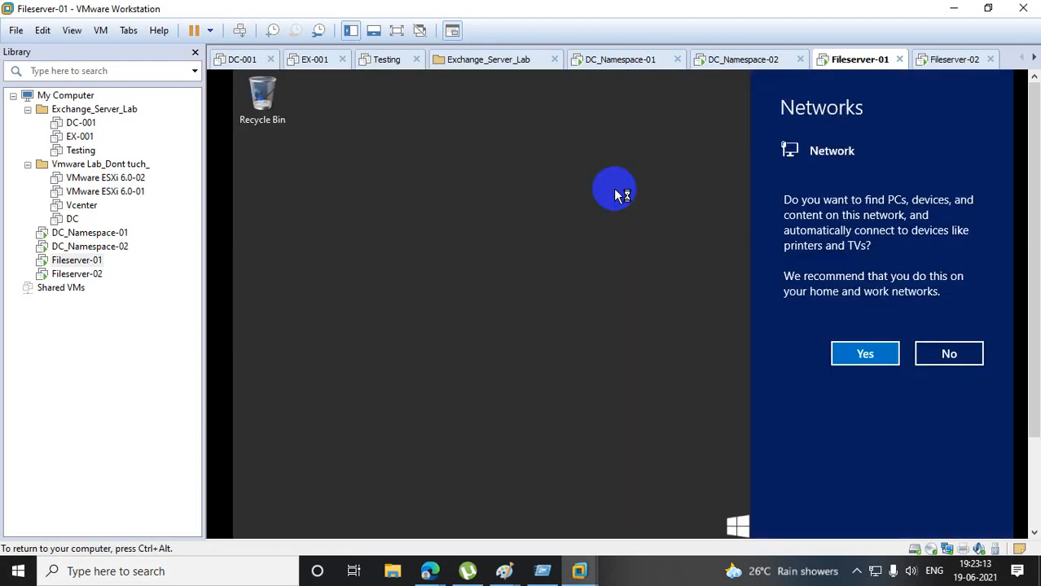
pyautogui.click(872, 359)
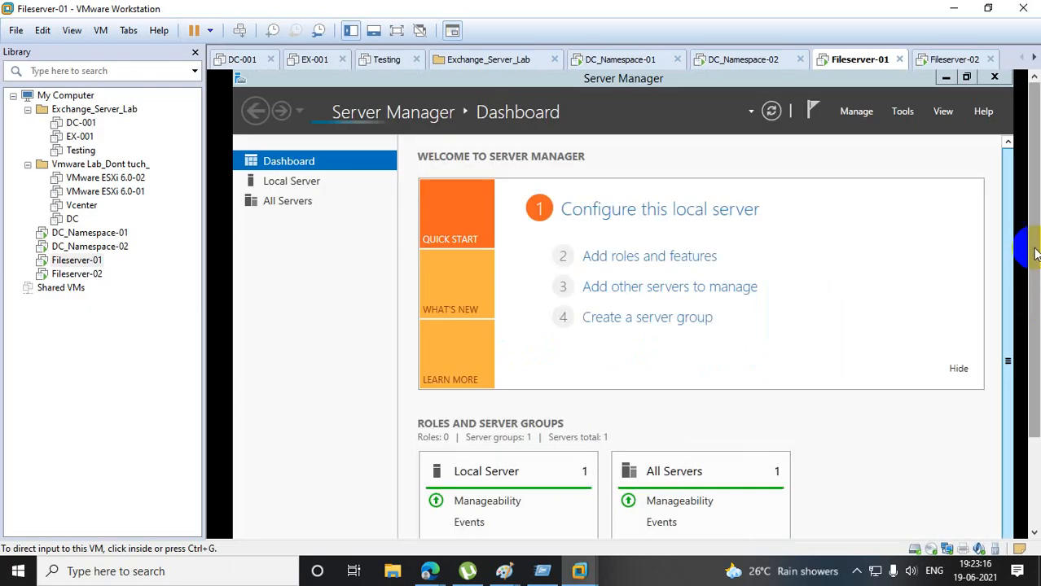
# Close Server Manager in the Fileserver-01 guest and reopen it.
pyautogui.click(990, 85)
pyautogui.click(995, 78)
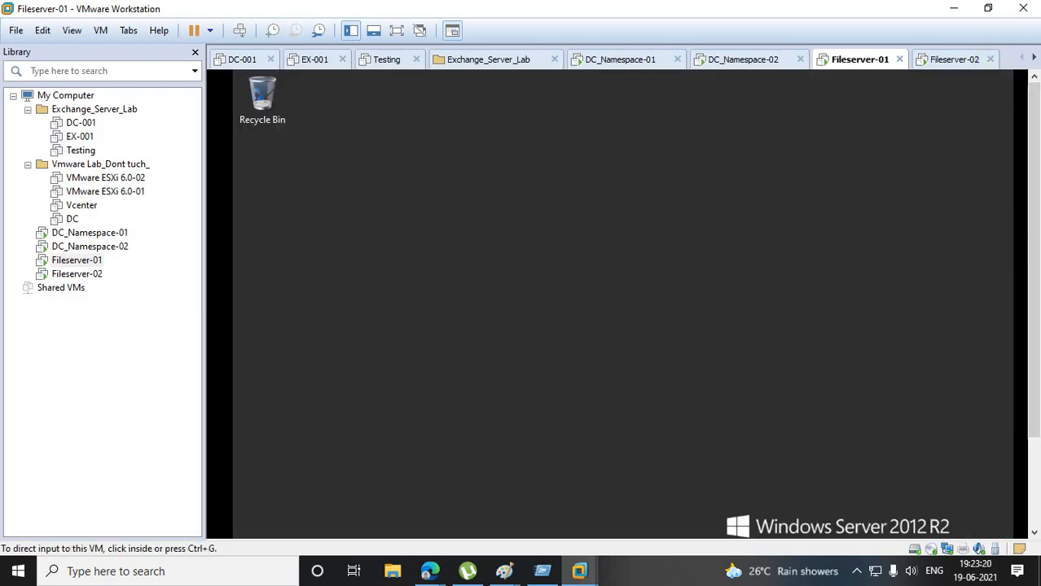
pyautogui.click(523, 444)
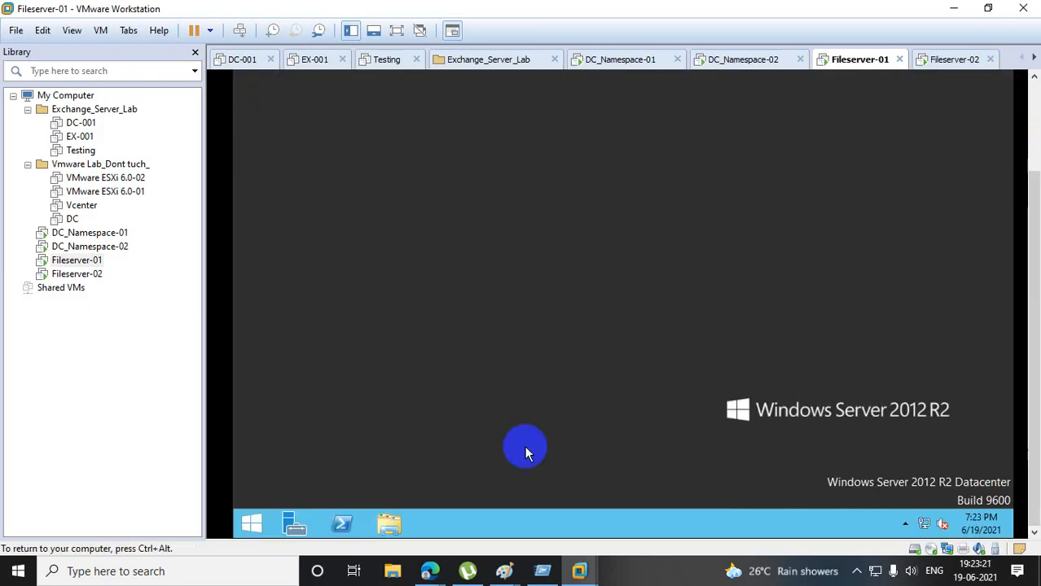
pyautogui.click(298, 523)
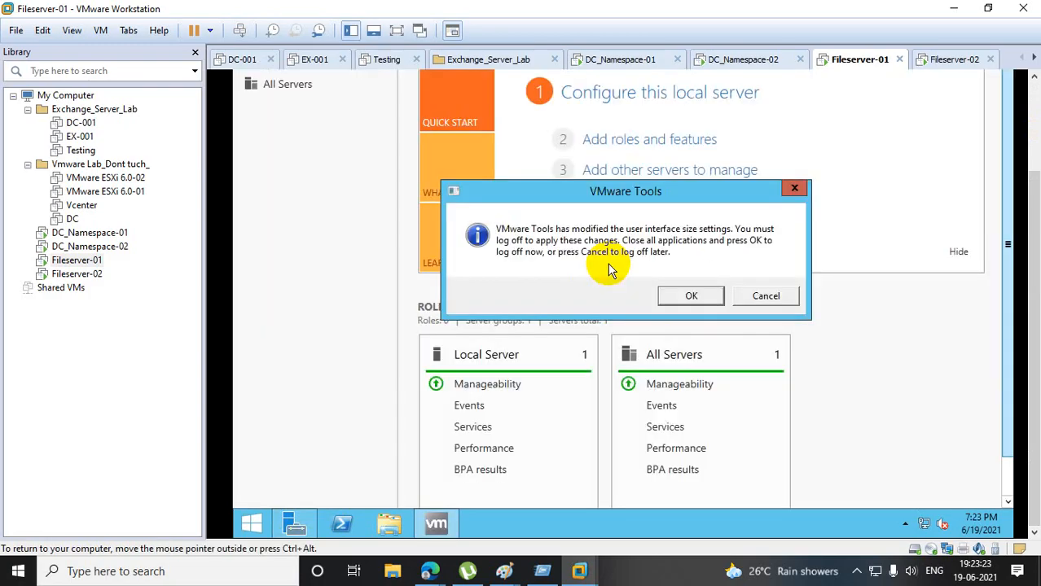
# Open Fileserver-01's System Properties on the Computer Name page via This PC Properties.
pyautogui.click(794, 185)
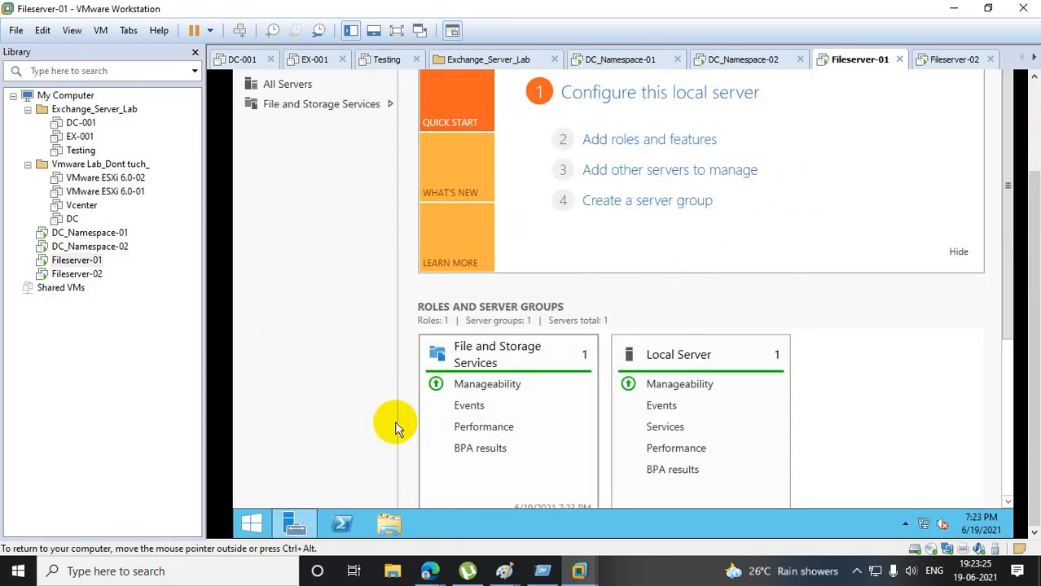
pyautogui.click(259, 523)
pyautogui.rightClick(365, 234)
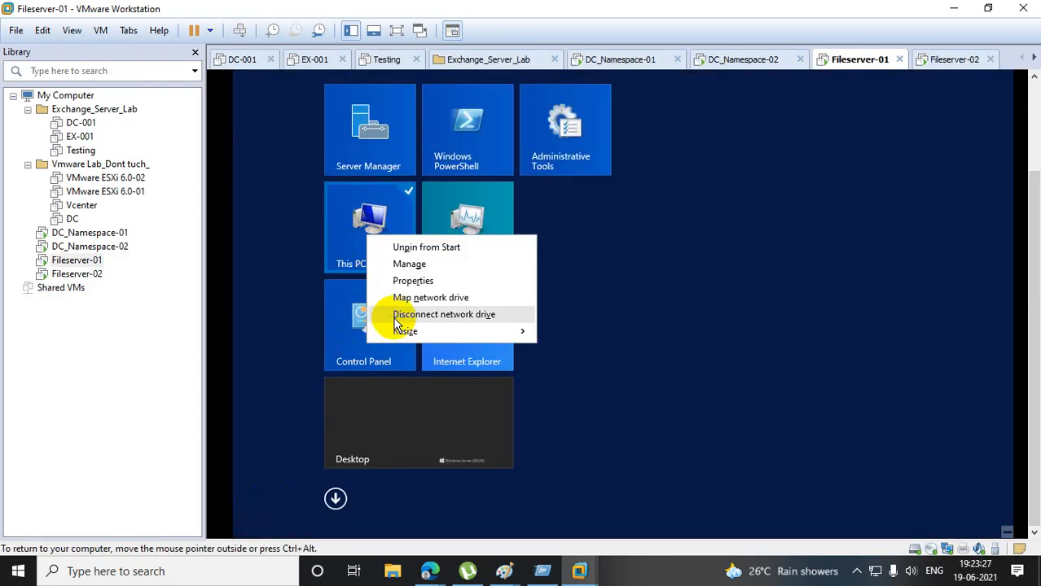
pyautogui.click(421, 285)
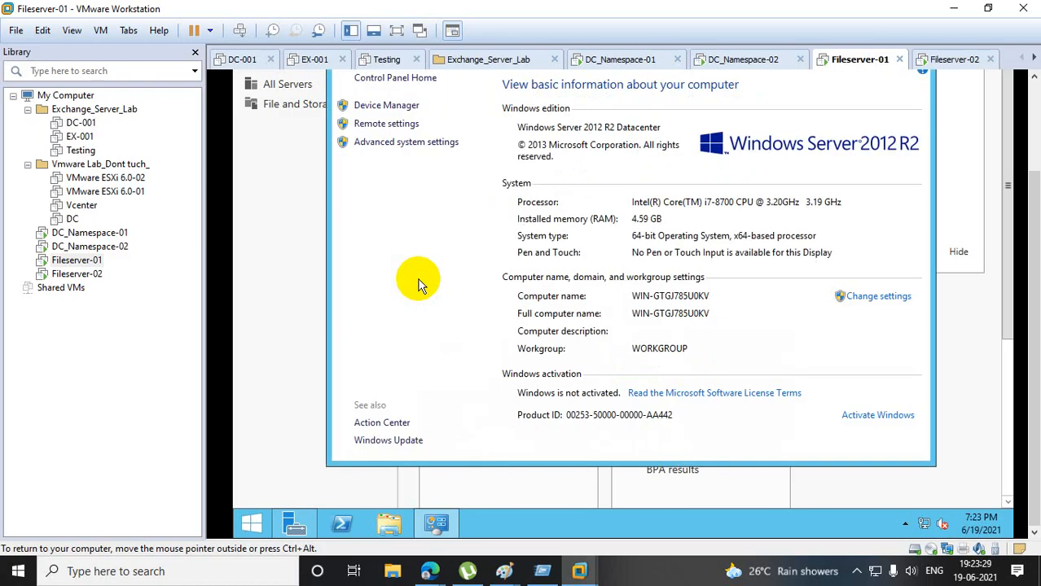
pyautogui.click(378, 143)
pyautogui.click(377, 90)
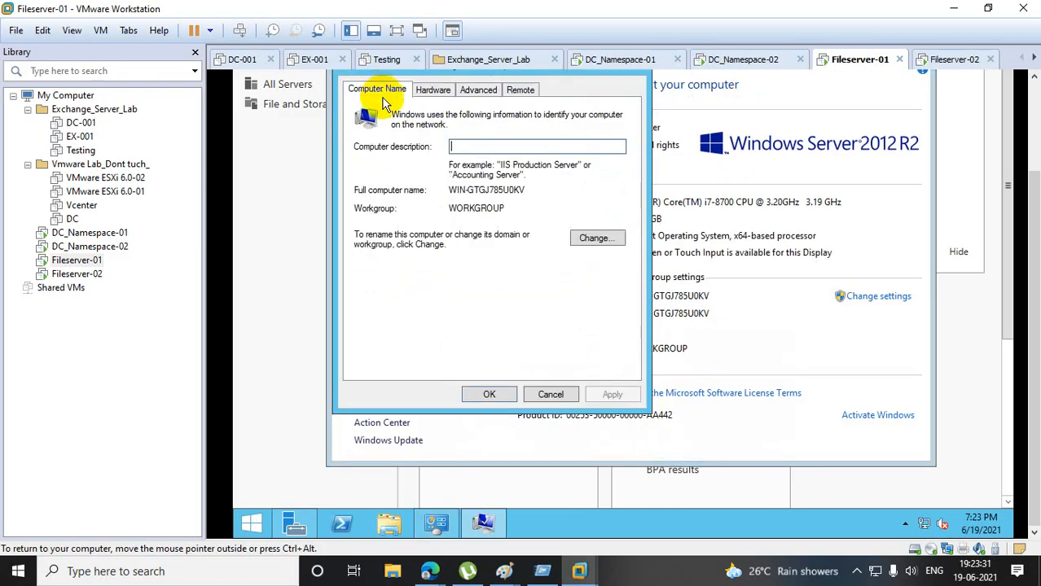
# Change the computer name to Fileserver-01 and restart the guest now.
pyautogui.click(603, 237)
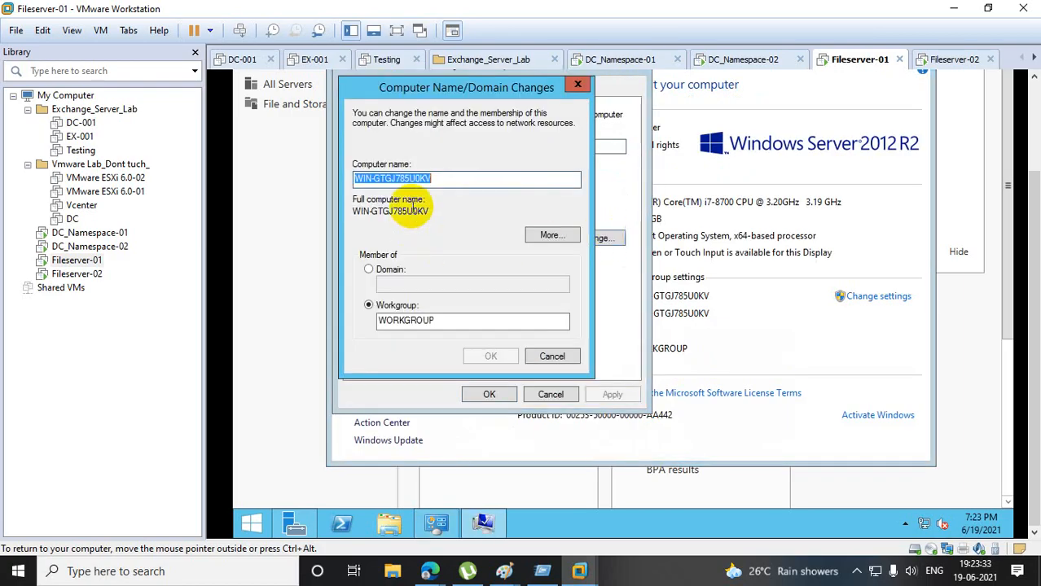
pyautogui.write('Fileserver-01')
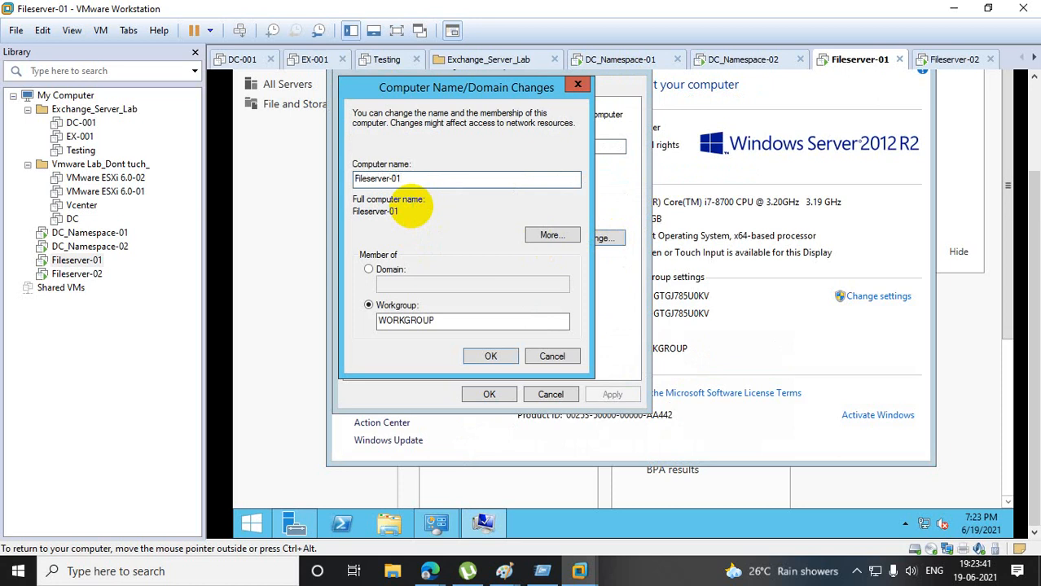
pyautogui.click(498, 355)
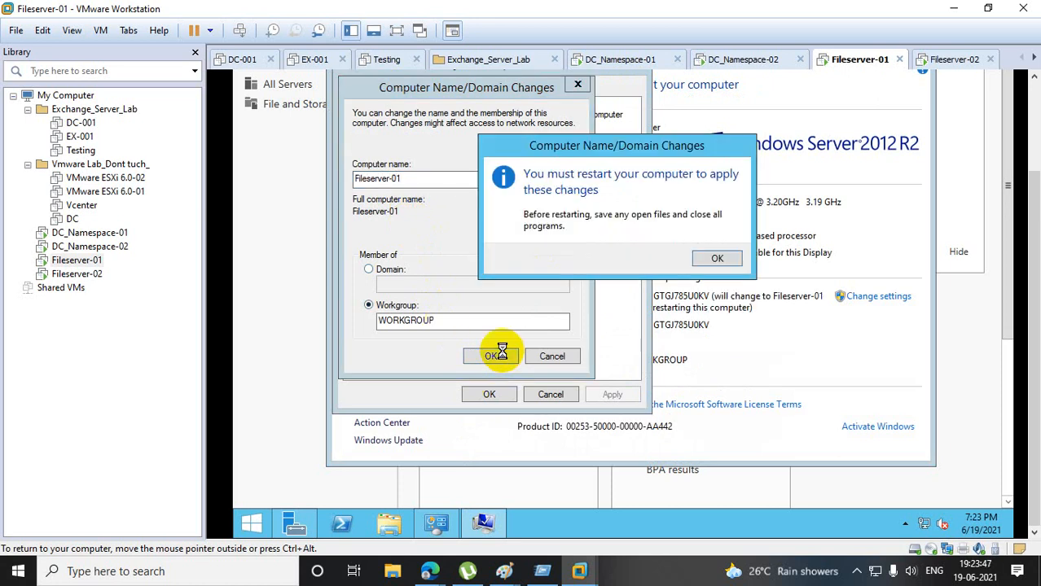
pyautogui.click(705, 258)
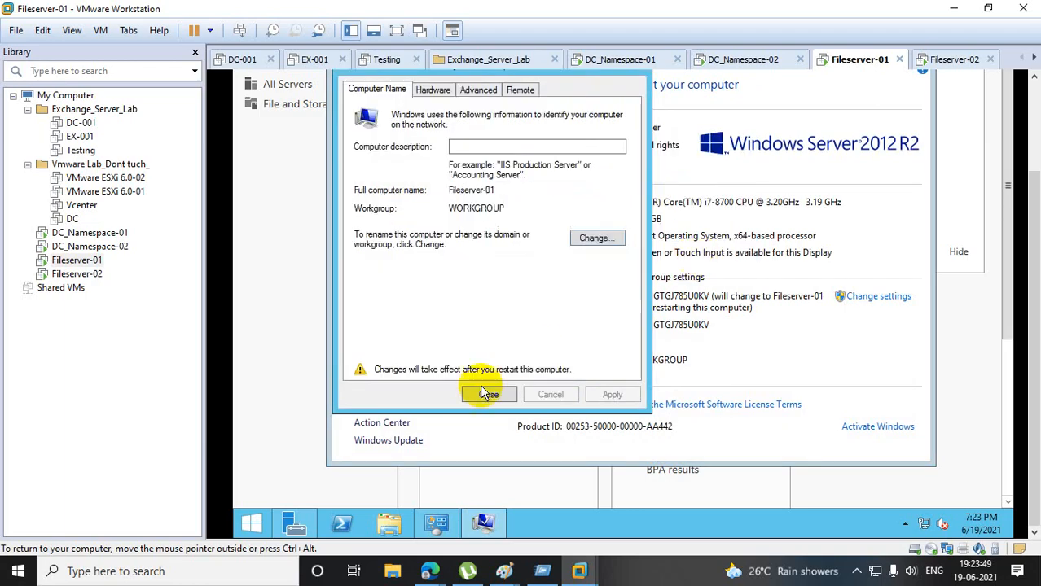
pyautogui.click(486, 393)
pyautogui.click(603, 258)
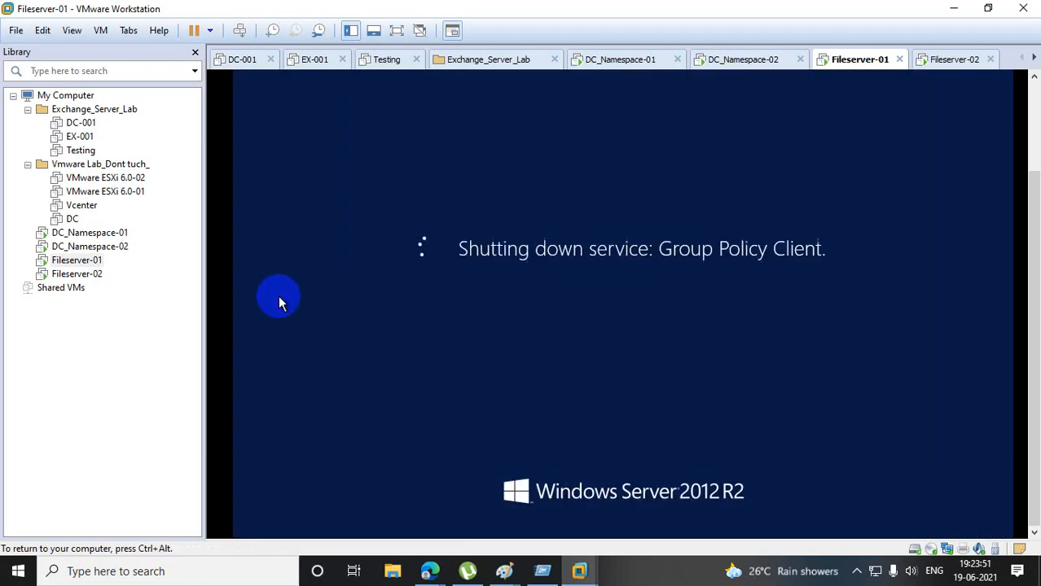
# Sign in to Fileserver-02 as Administrator and bring up the This PC tile's options.
pyautogui.click(74, 277)
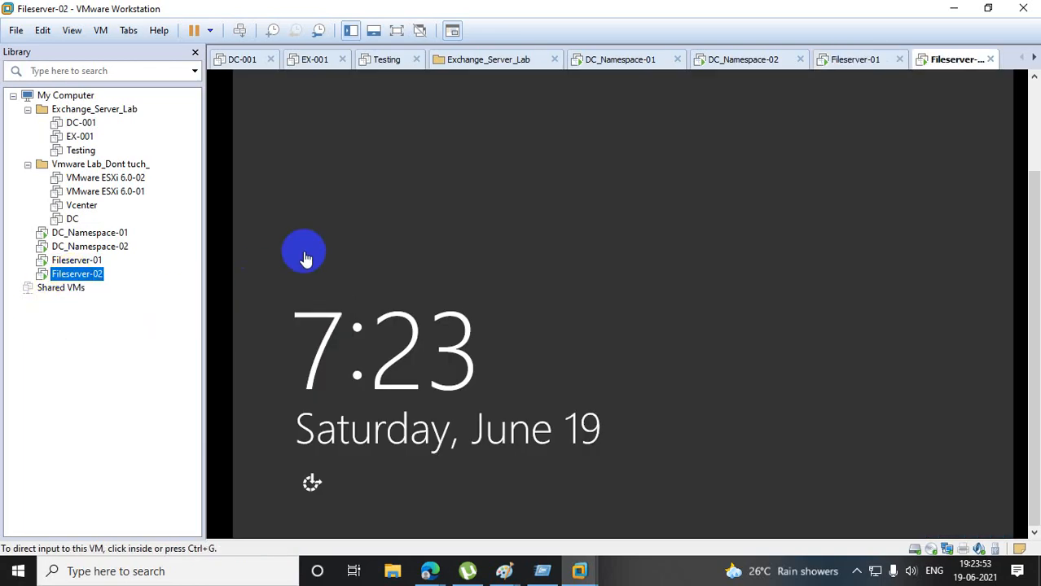
pyautogui.rightClick(101, 283)
pyautogui.click(213, 420)
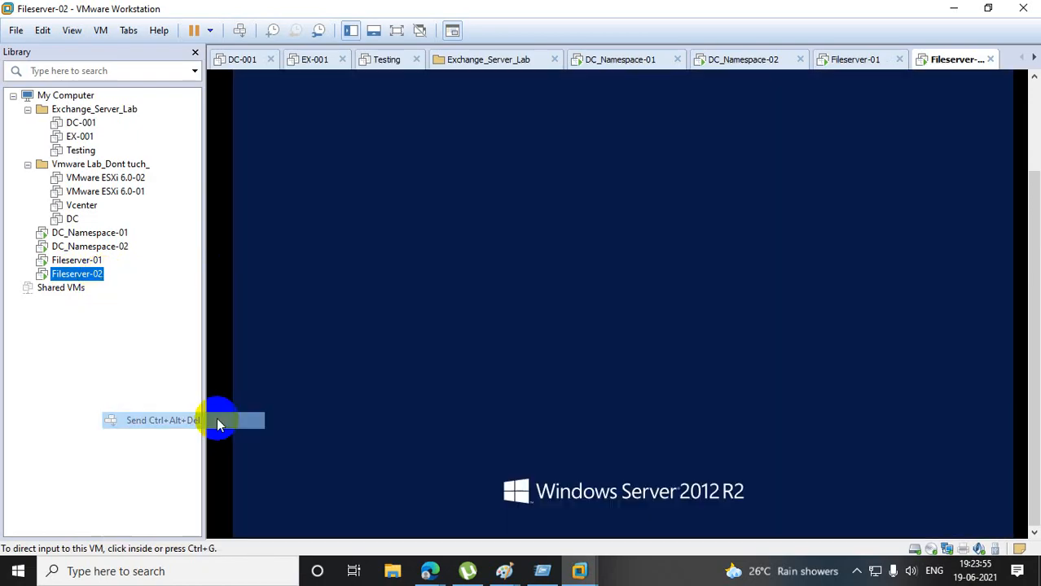
pyautogui.click(548, 228)
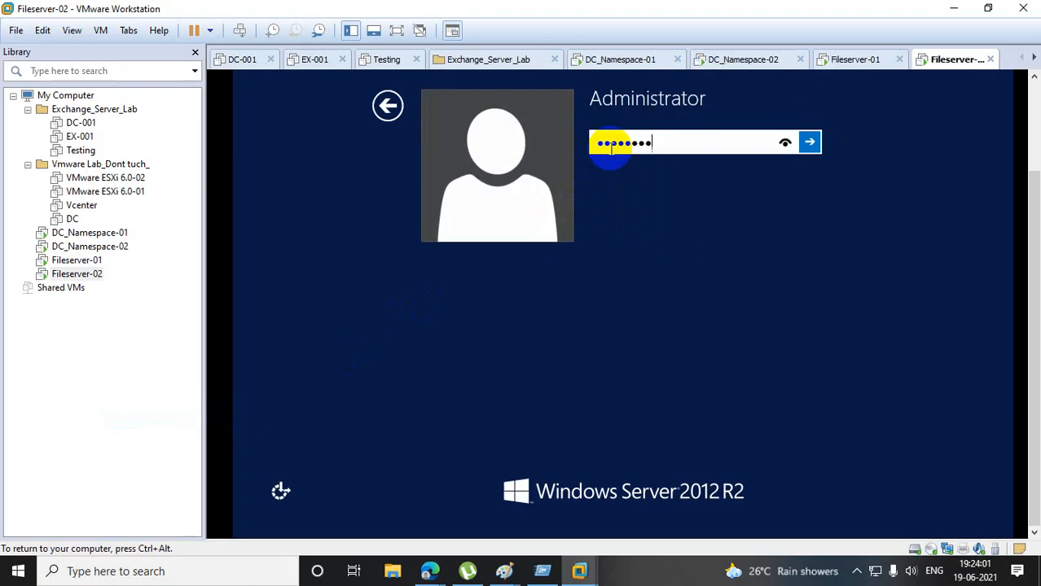
pyautogui.press('Return')
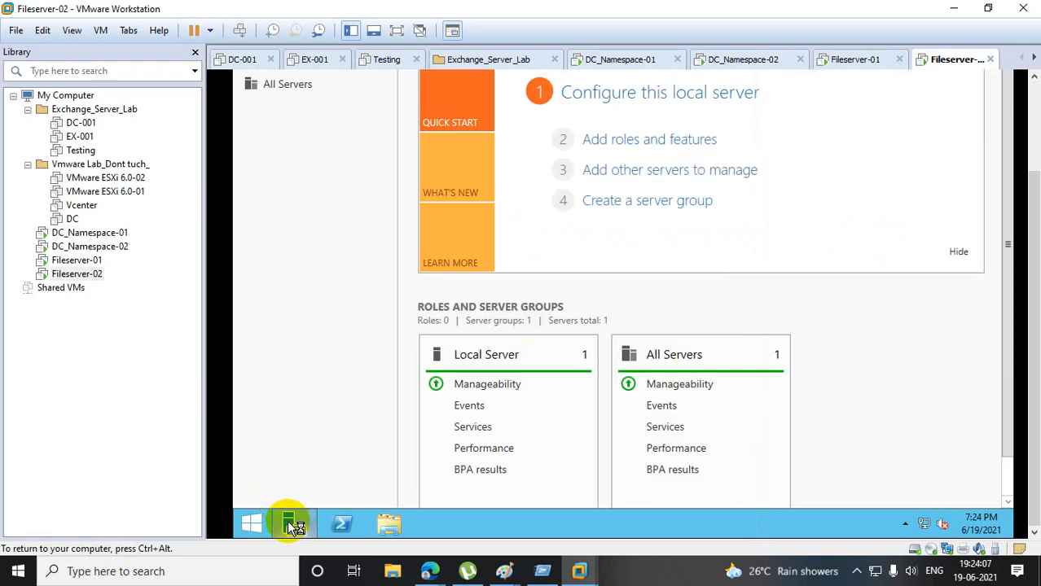
pyautogui.click(254, 524)
pyautogui.rightClick(385, 216)
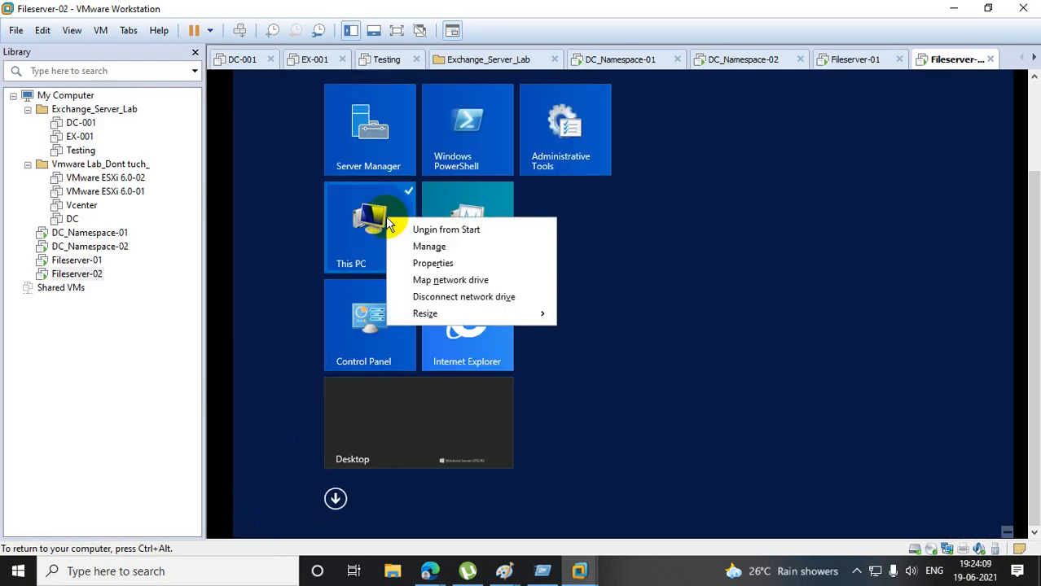
# Open Fileserver-02's System Properties from This PC and dismiss the VMware Tools notice.
pyautogui.click(432, 263)
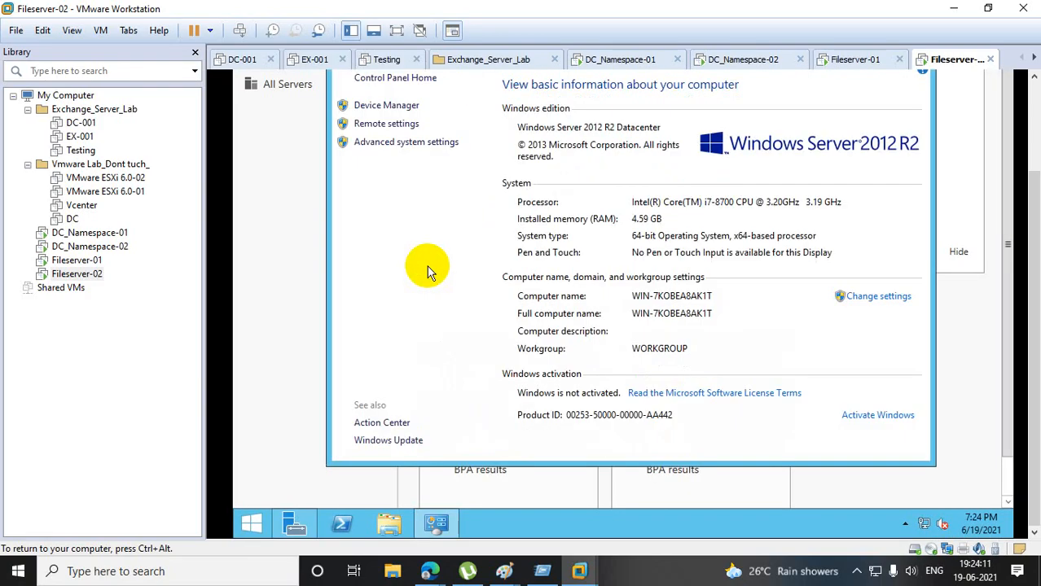
pyautogui.click(412, 145)
pyautogui.moveTo(1033, 252); pyautogui.dragTo(1033, 194)
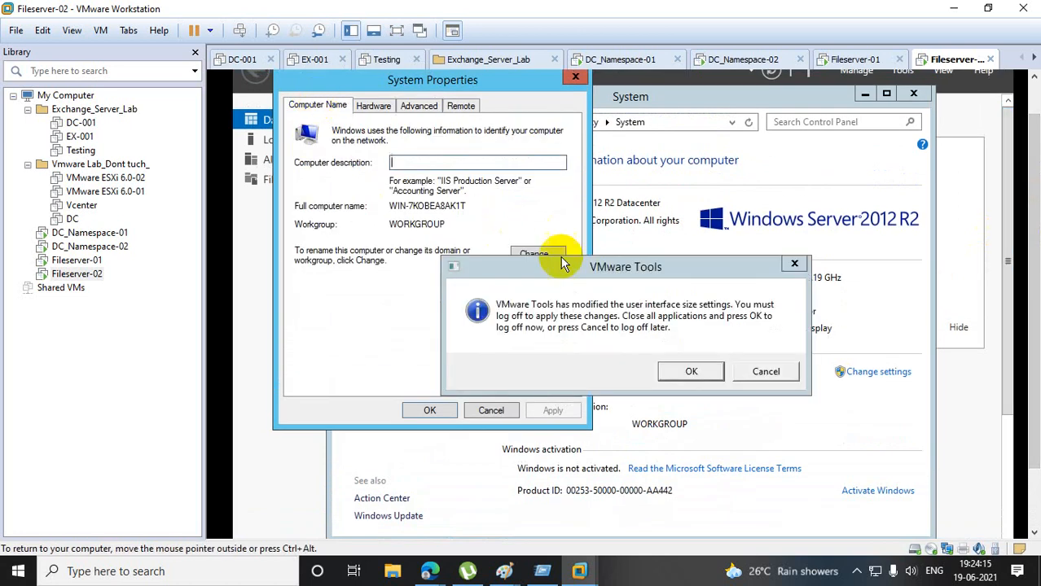
pyautogui.click(794, 263)
# Enter Fileserver-02 as the new computer name and choose Restart Later.
pyautogui.click(534, 255)
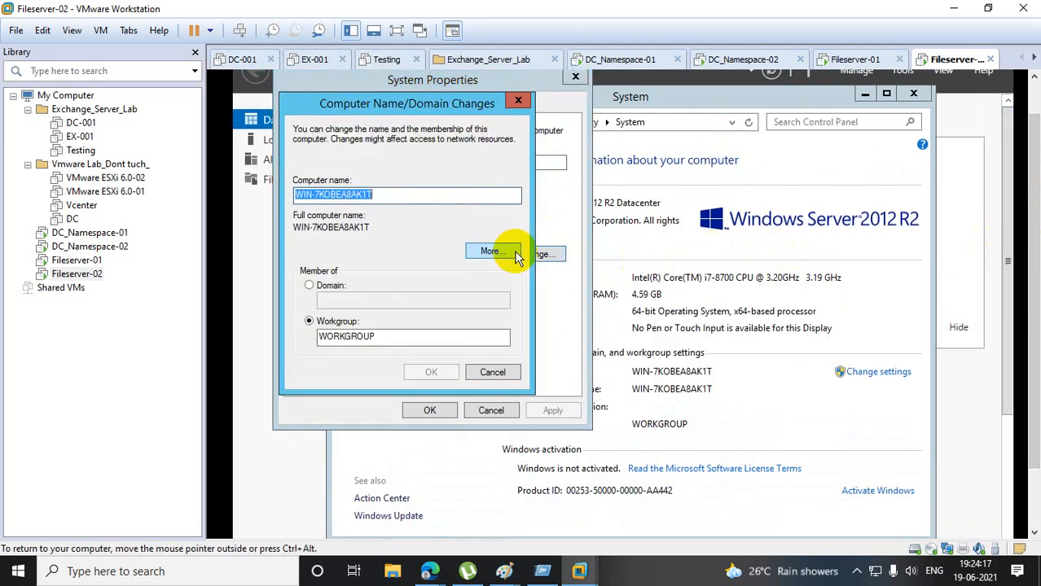
pyautogui.write('Fils')
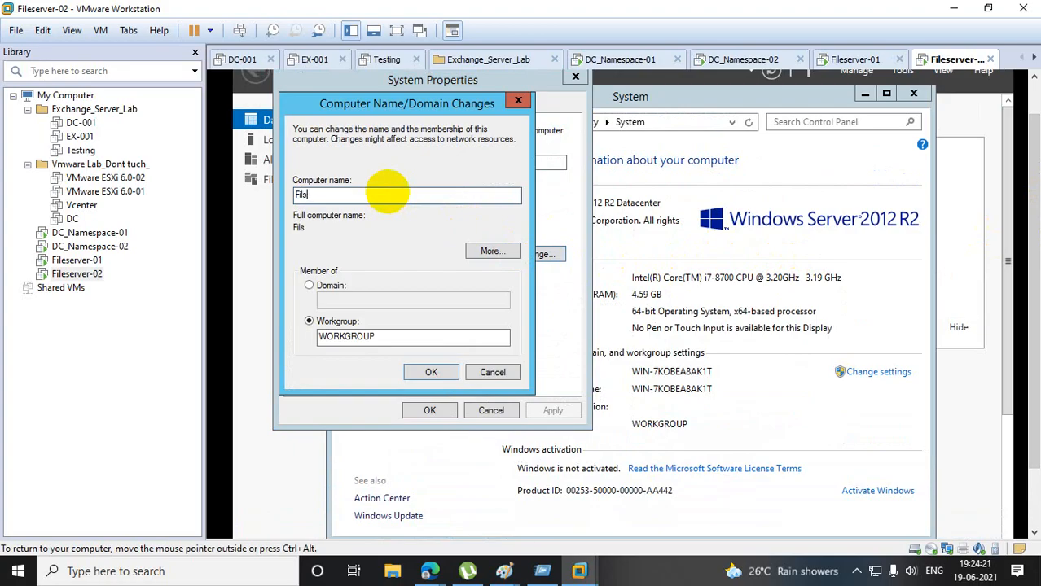
pyautogui.write('eeserver-02')
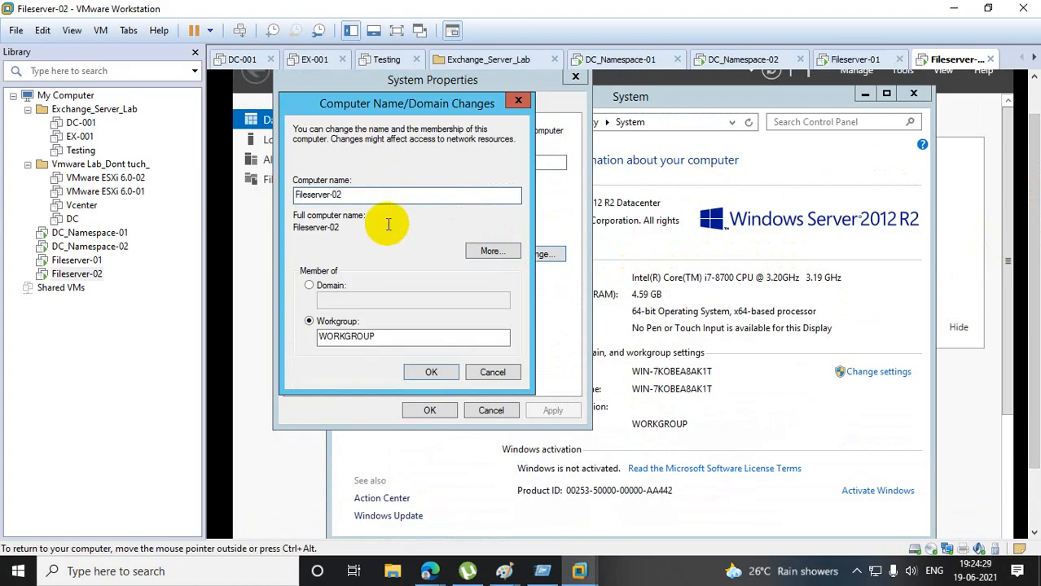
pyautogui.click(425, 368)
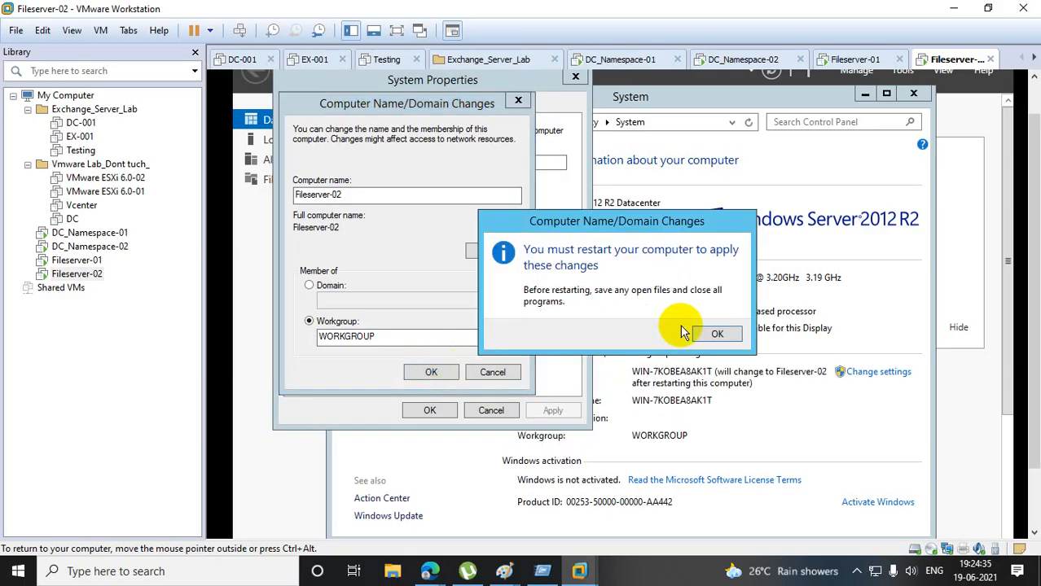
pyautogui.click(705, 336)
pyautogui.click(431, 410)
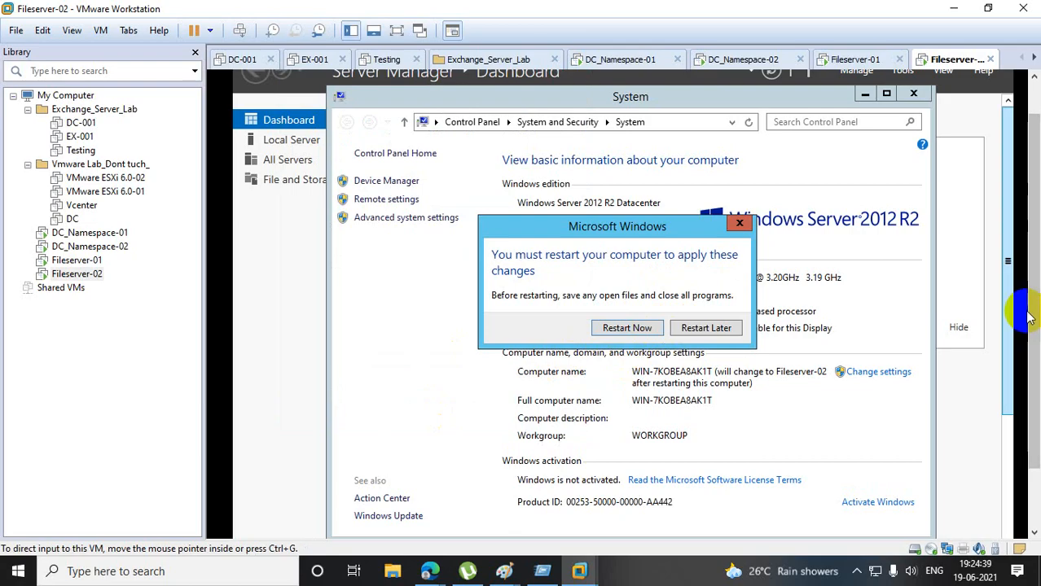
pyautogui.click(707, 327)
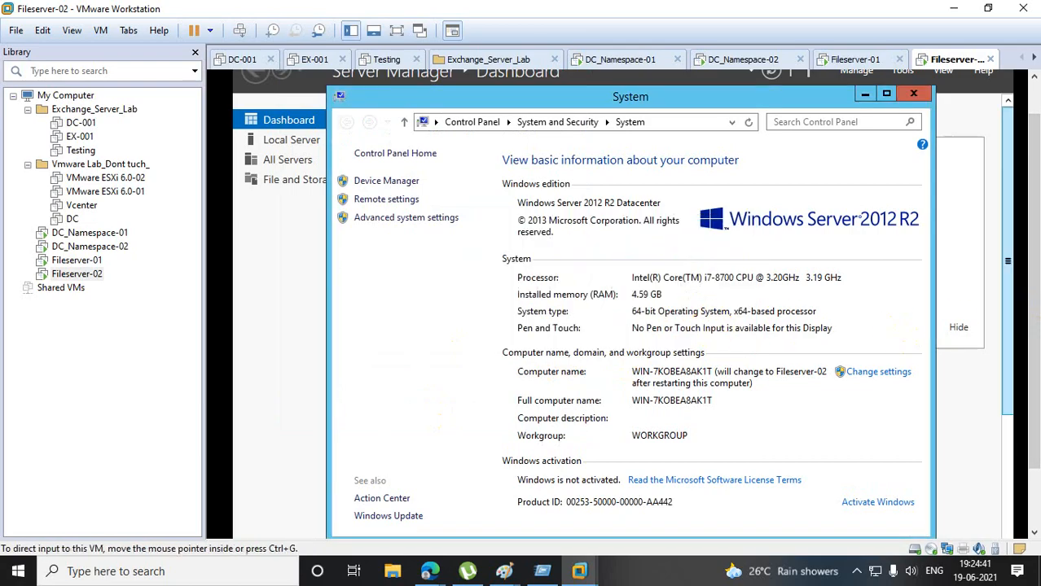
pyautogui.scroll(-1, 1033, 324)
pyautogui.scroll(-1, 1033, 324)
# Launch Network Connections with ncpa.cpl from the Run prompt.
pyautogui.rightClick(256, 523)
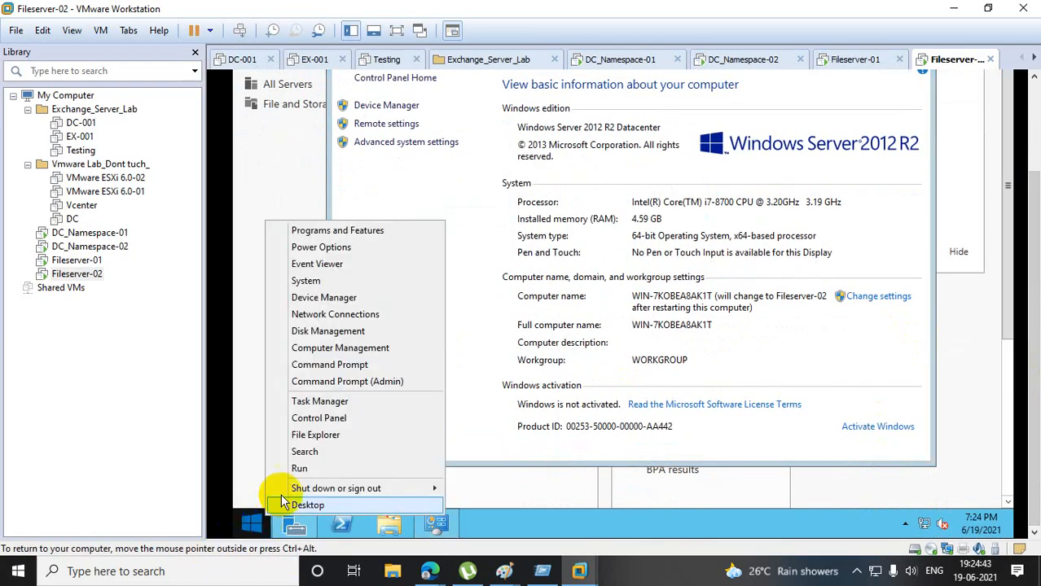
pyautogui.click(301, 469)
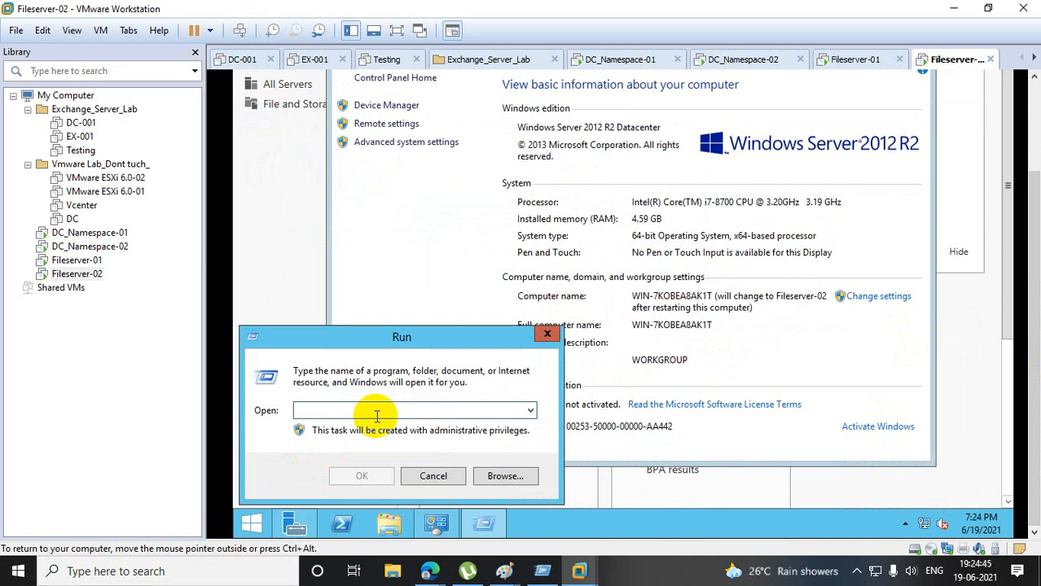
pyautogui.write('ncpa')
pyautogui.press('BackSpace')
pyautogui.press('BackSpace')
pyautogui.press('BackSpace')
pyautogui.press('BackSpace')
pyautogui.press('BackSpace')
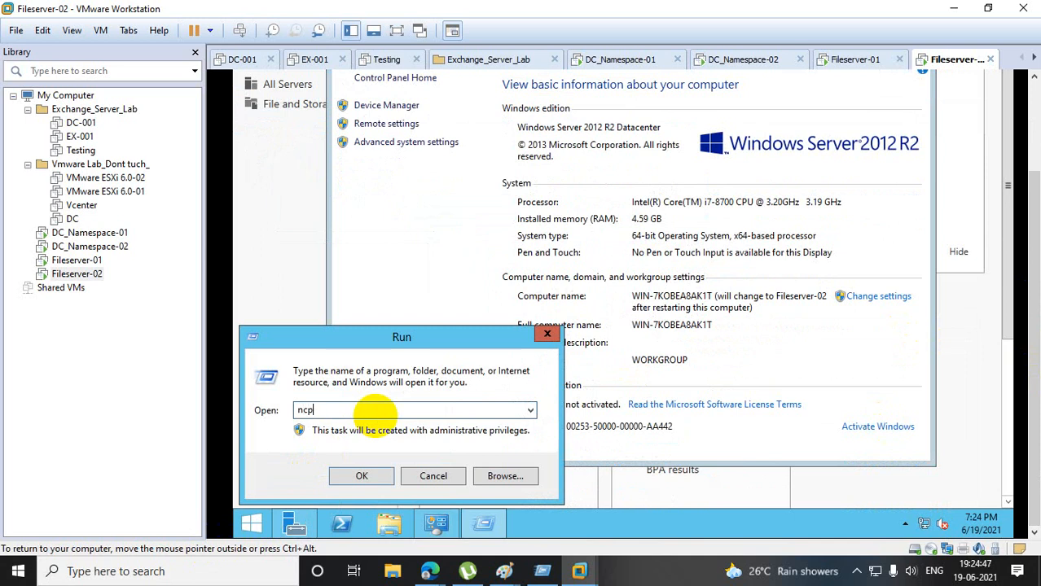
pyautogui.write('ncpa.cpl')
pyautogui.press('Return')
# Give Ethernet0 static IPv4 10.10.10.13, mask 255.0.0.0, DNS 10.10.10.10 and 10.10.10.11.
pyautogui.rightClick(392, 121)
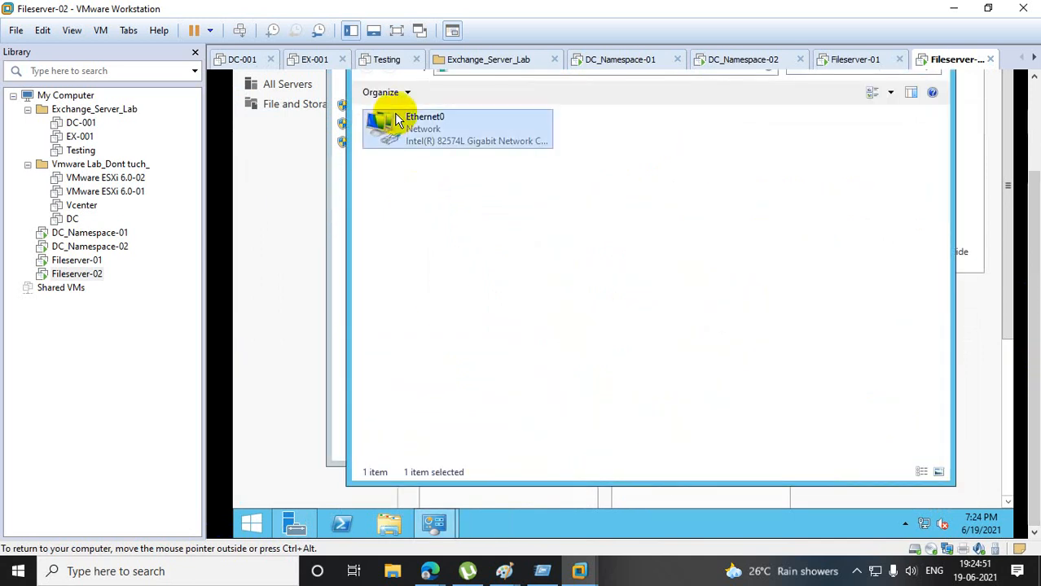
pyautogui.click(441, 250)
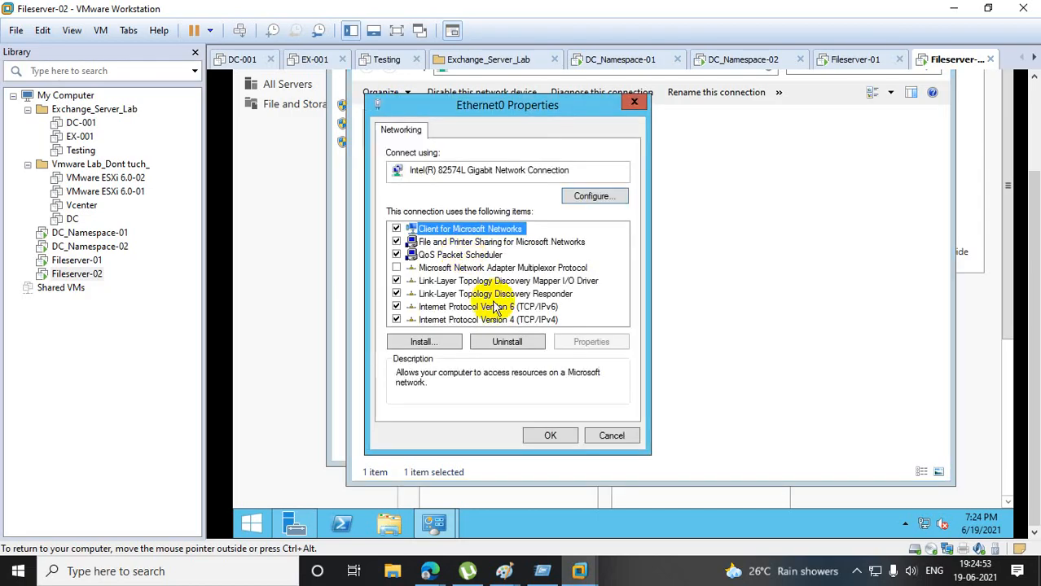
pyautogui.doubleClick(500, 324)
pyautogui.click(483, 274)
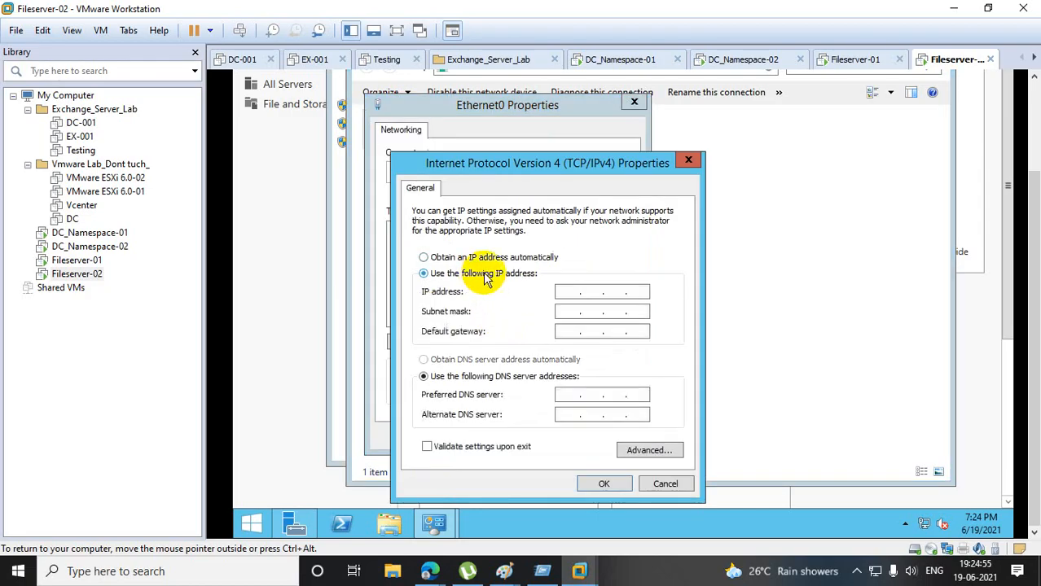
pyautogui.write('10.10')
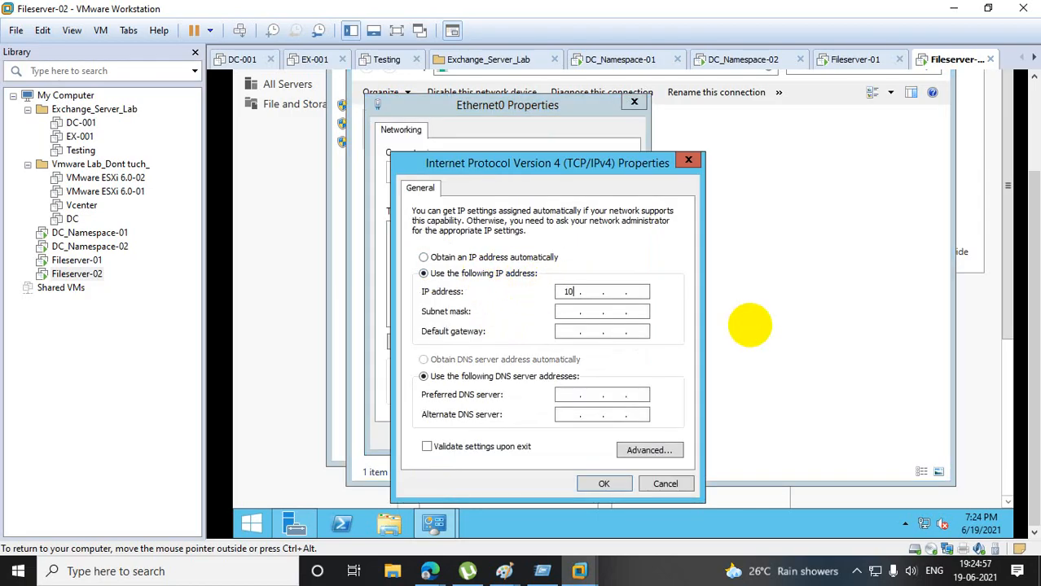
pyautogui.write('.10.')
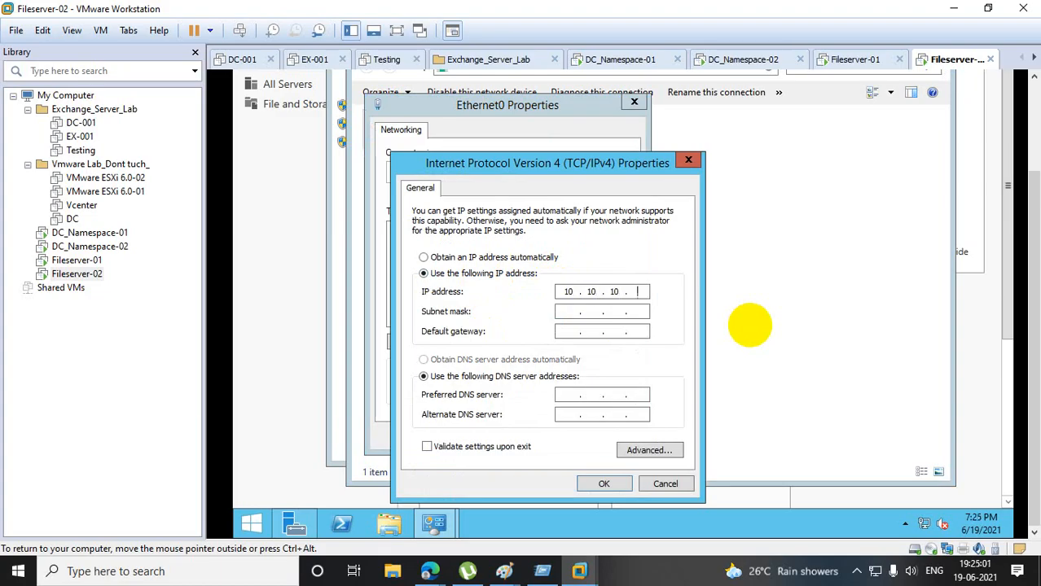
pyautogui.write('12')
pyautogui.write('3')
pyautogui.press('Tab')
pyautogui.press('Tab')
pyautogui.press('Tab')
pyautogui.press('Tab')
pyautogui.write('10.10.109')
pyautogui.press('BackSpace')
pyautogui.press('BackSpace')
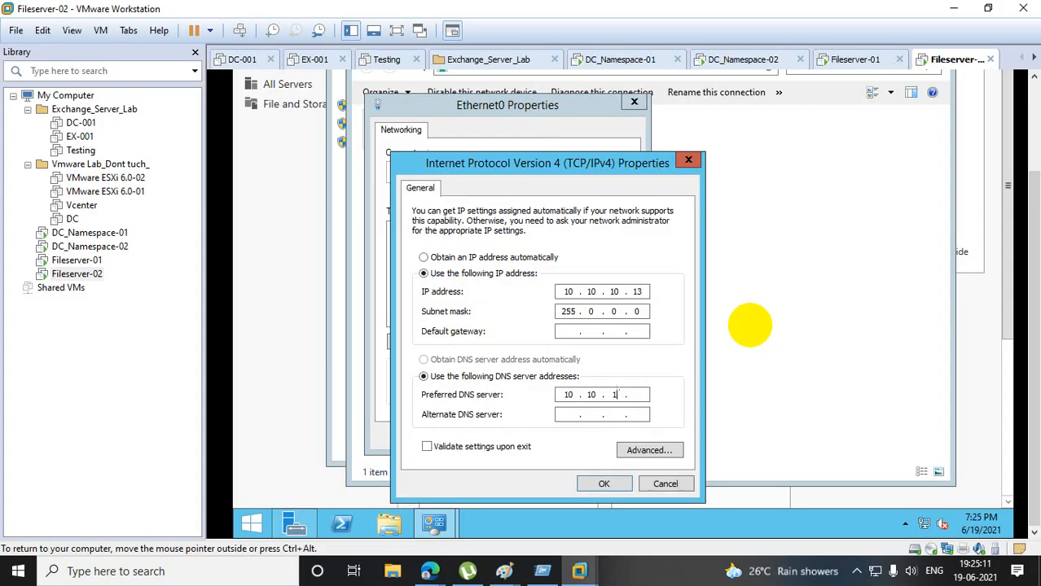
pyautogui.write('0.10')
pyautogui.press('Tab')
pyautogui.write('10 . 10 . 10 . 11')
pyautogui.click(621, 483)
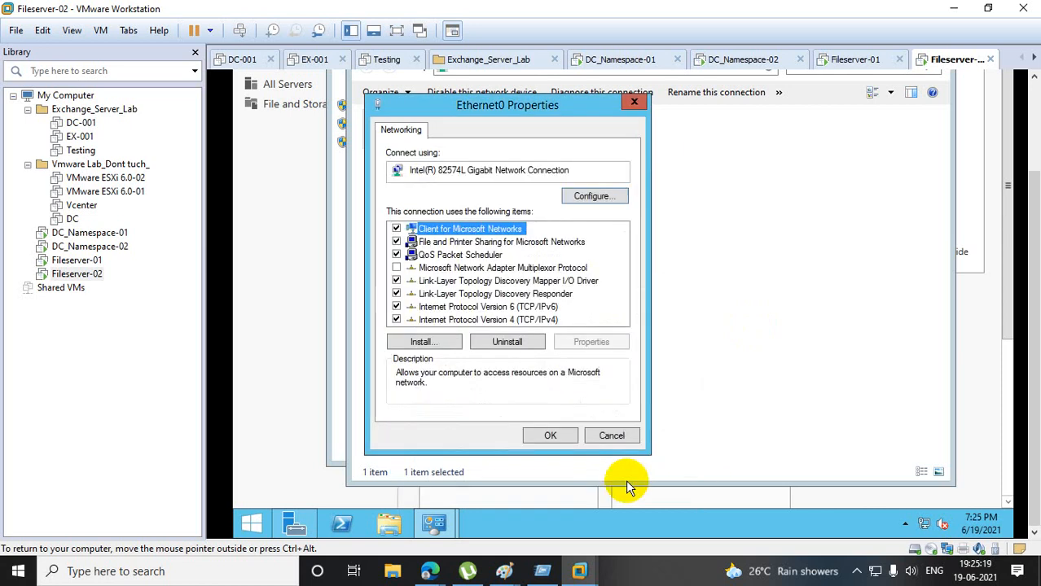
pyautogui.click(550, 435)
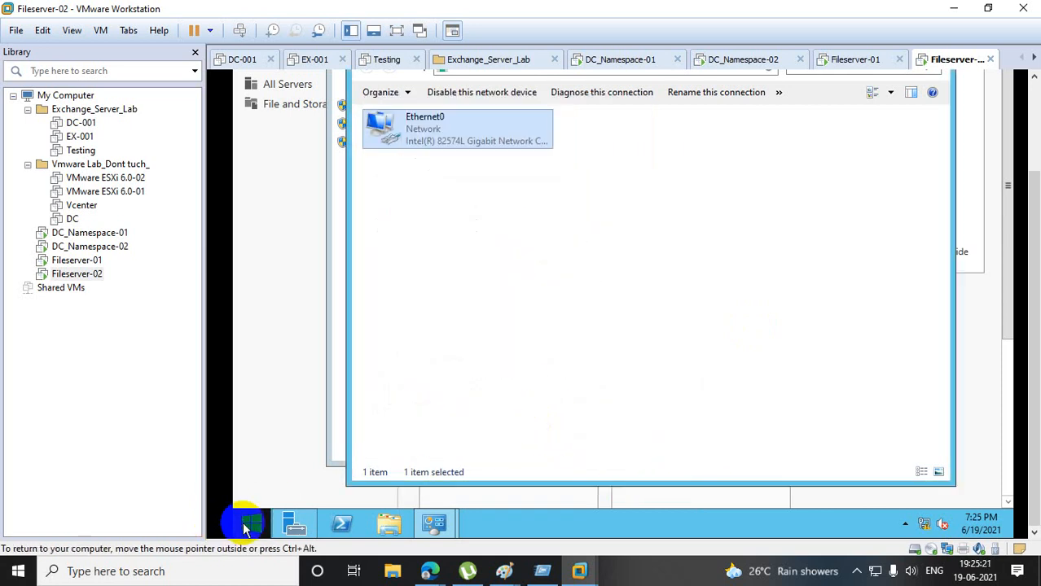
# Restart Fileserver-02 and switch to the DC_Namespace-01 machine.
pyautogui.click(263, 521)
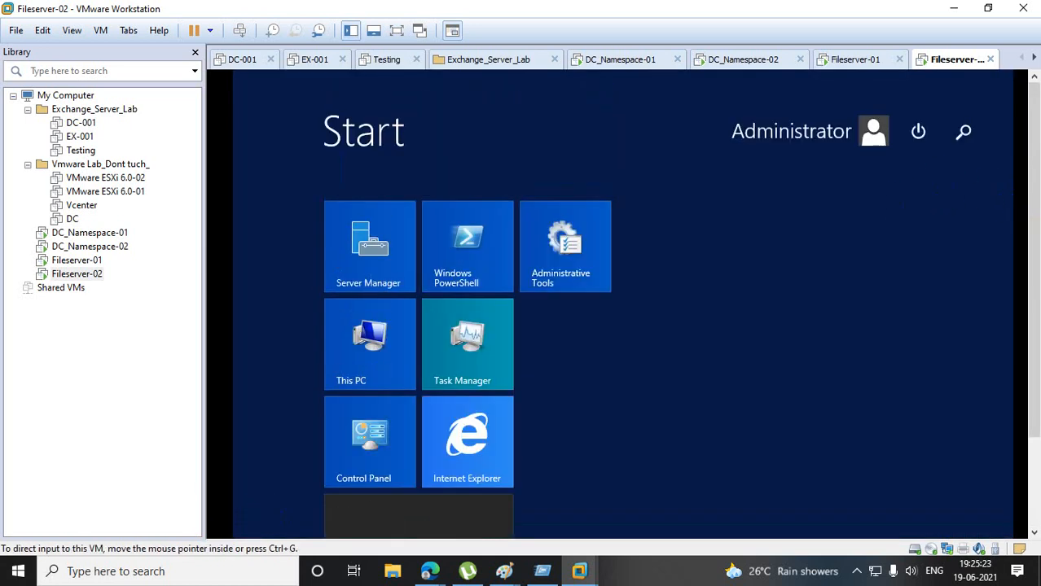
pyautogui.click(918, 130)
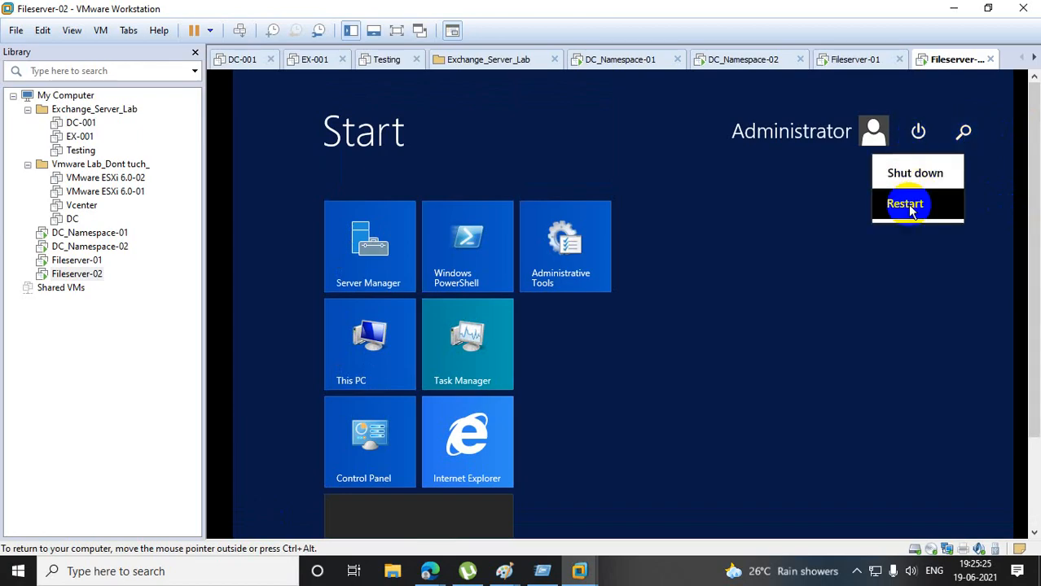
pyautogui.click(904, 202)
pyautogui.click(958, 255)
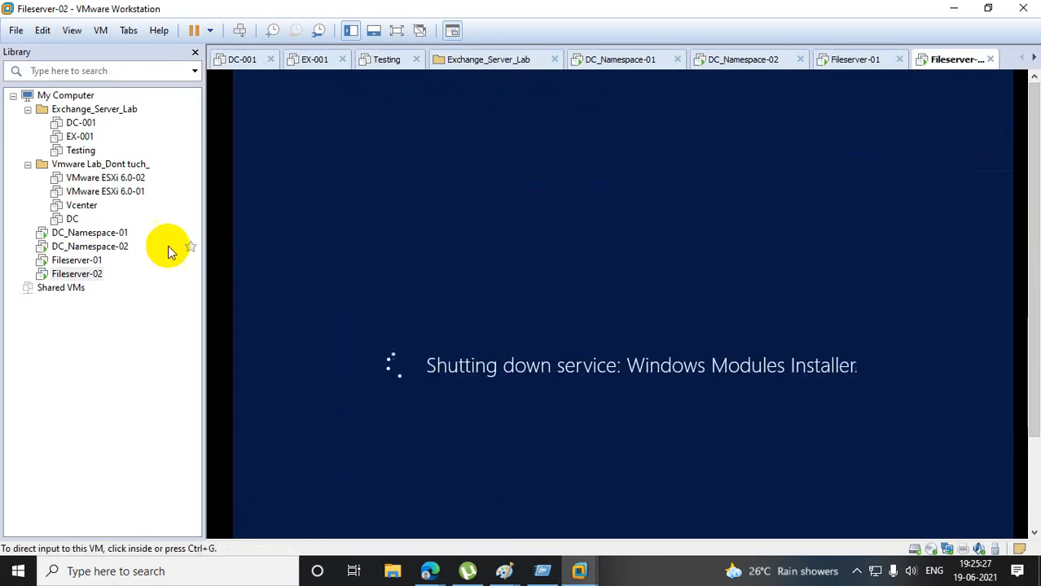
pyautogui.click(93, 262)
pyautogui.click(77, 233)
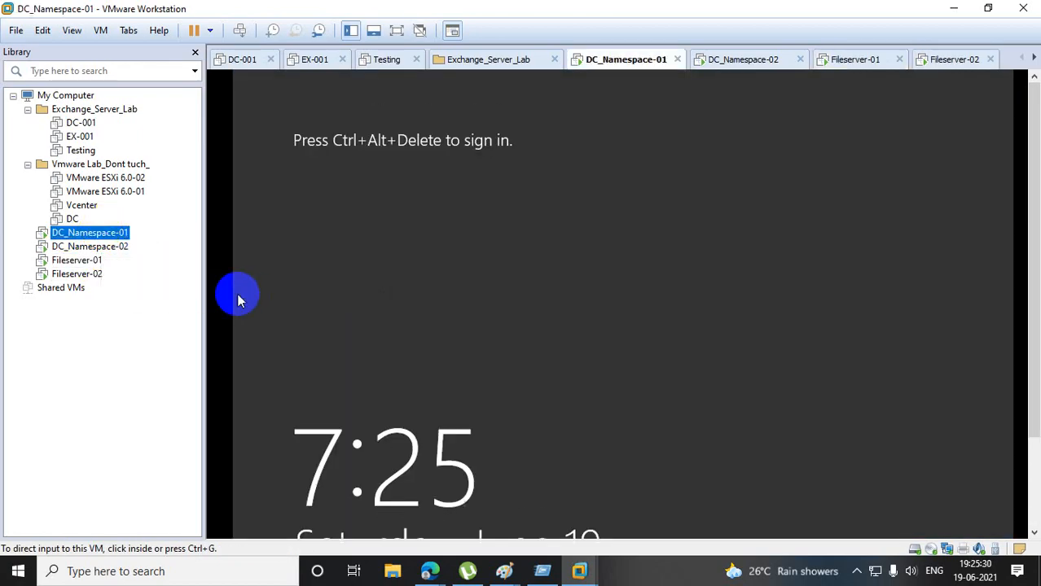
# Sign in to DC_Namespace-01 as Administrator.
pyautogui.rightClick(111, 233)
pyautogui.click(171, 380)
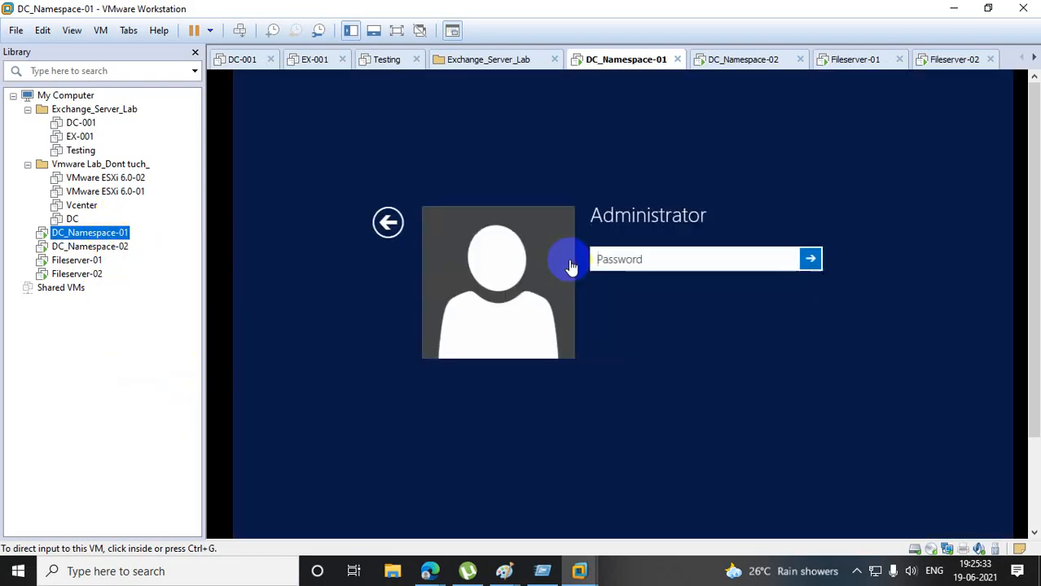
pyautogui.click(619, 258)
pyautogui.write('•••••••••')
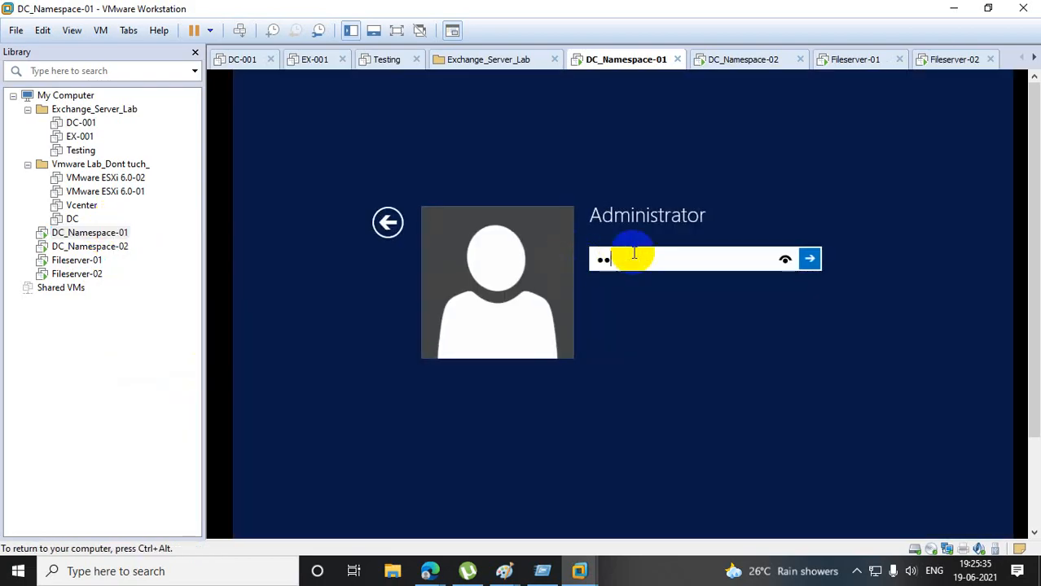
pyautogui.write('•••')
pyautogui.press('Return')
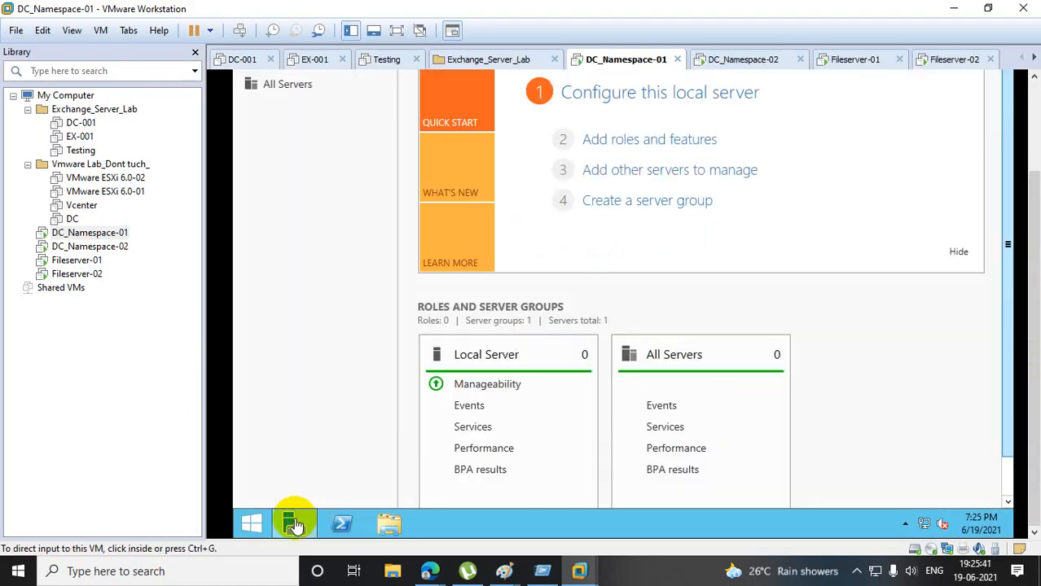
# Add the Active Directory Domain Services role with its required features and install it.
pyautogui.click(651, 141)
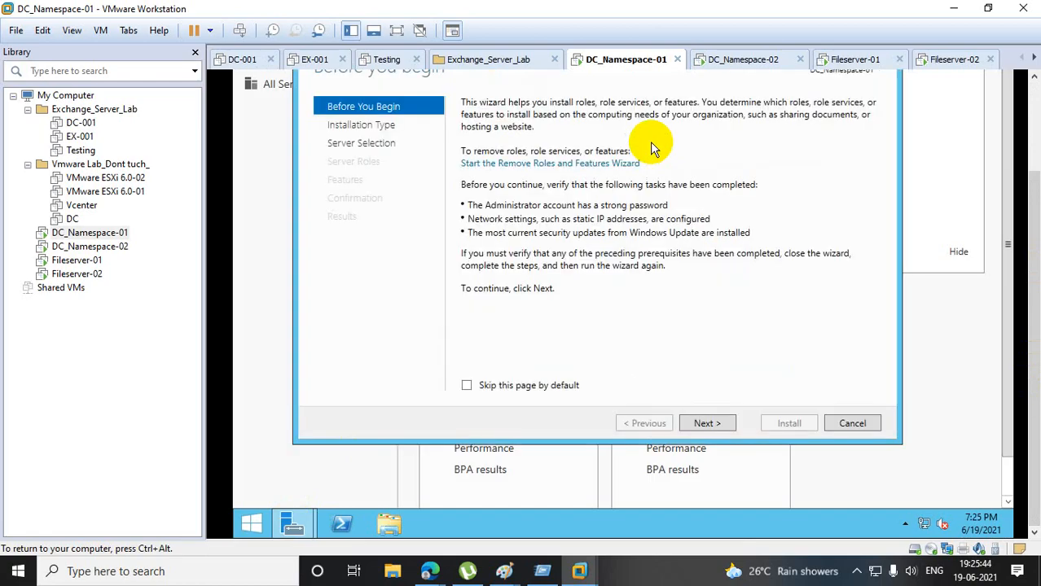
pyautogui.click(707, 424)
pyautogui.click(719, 432)
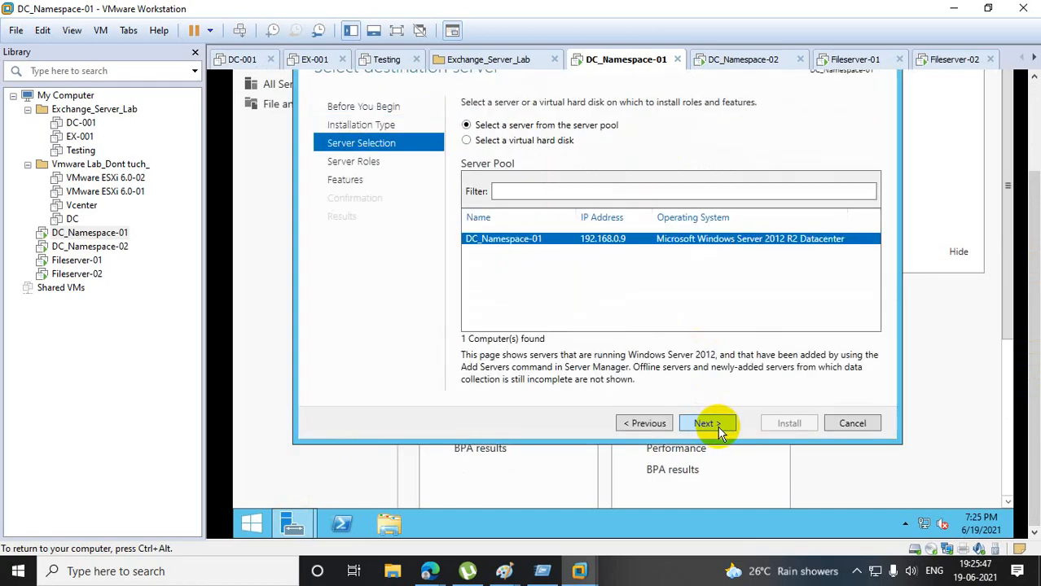
pyautogui.click(720, 432)
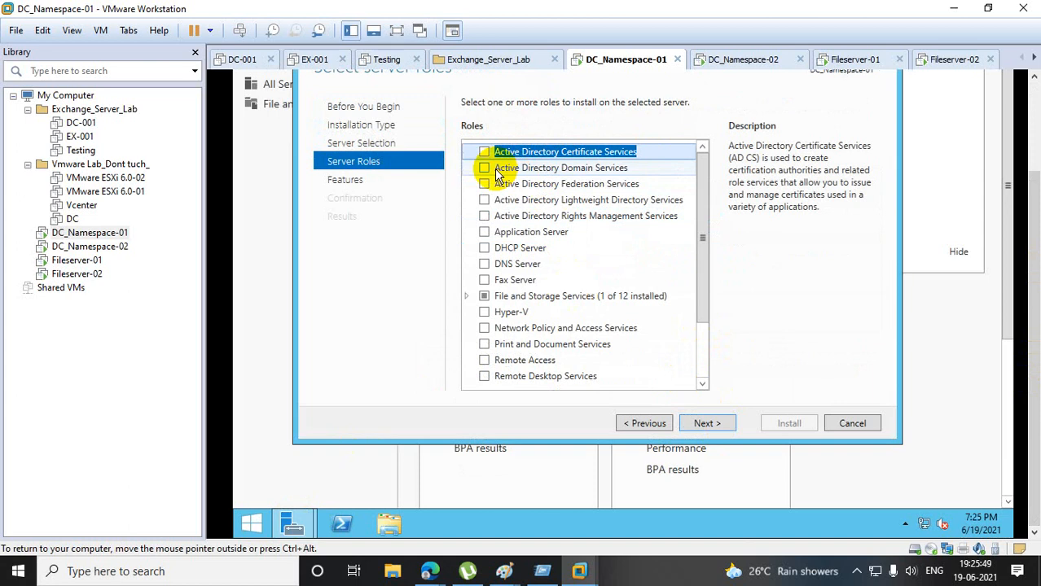
pyautogui.click(484, 168)
pyautogui.click(631, 358)
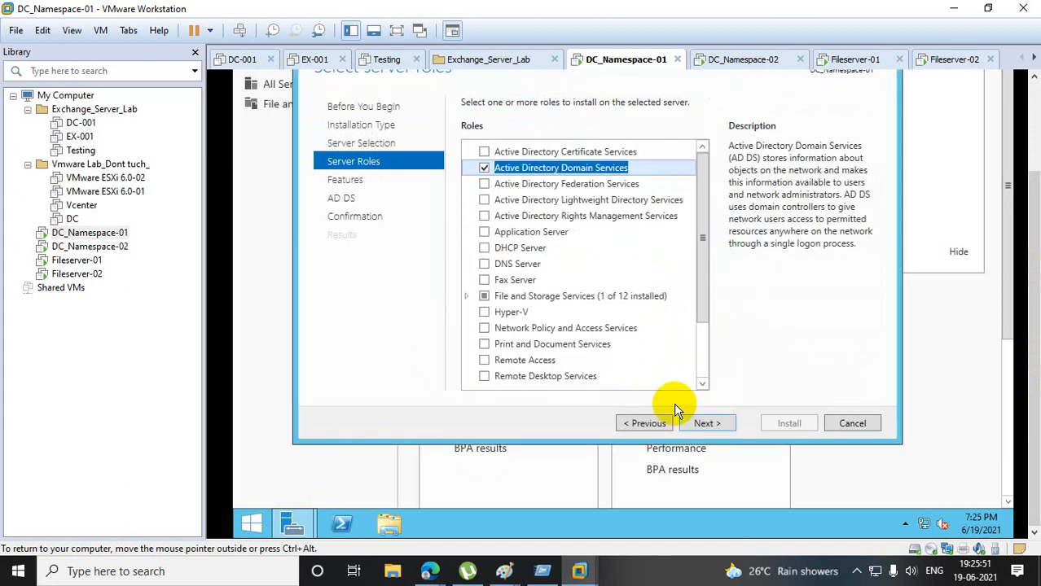
pyautogui.click(698, 426)
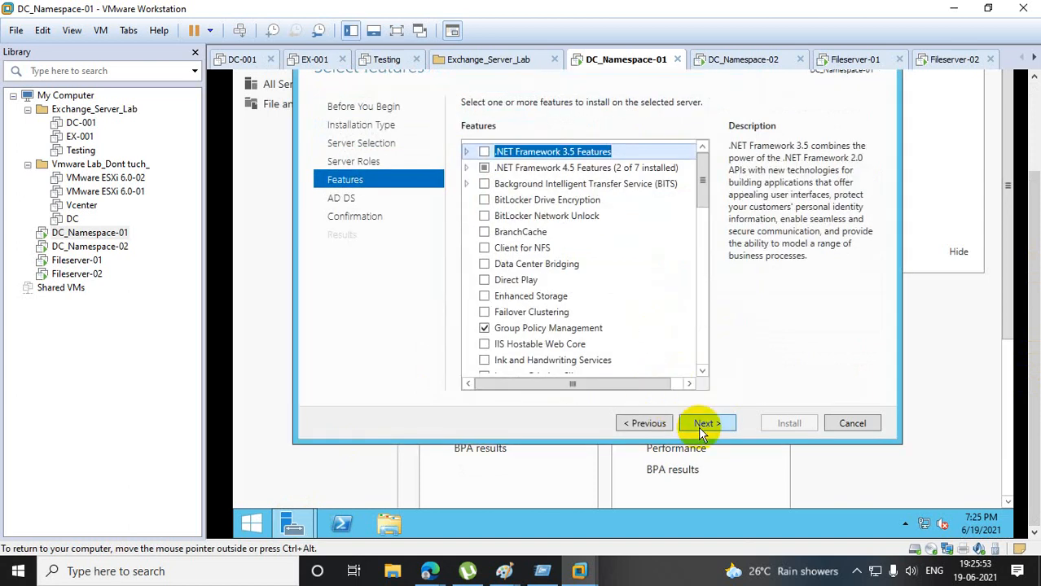
pyautogui.click(698, 426)
pyautogui.click(697, 426)
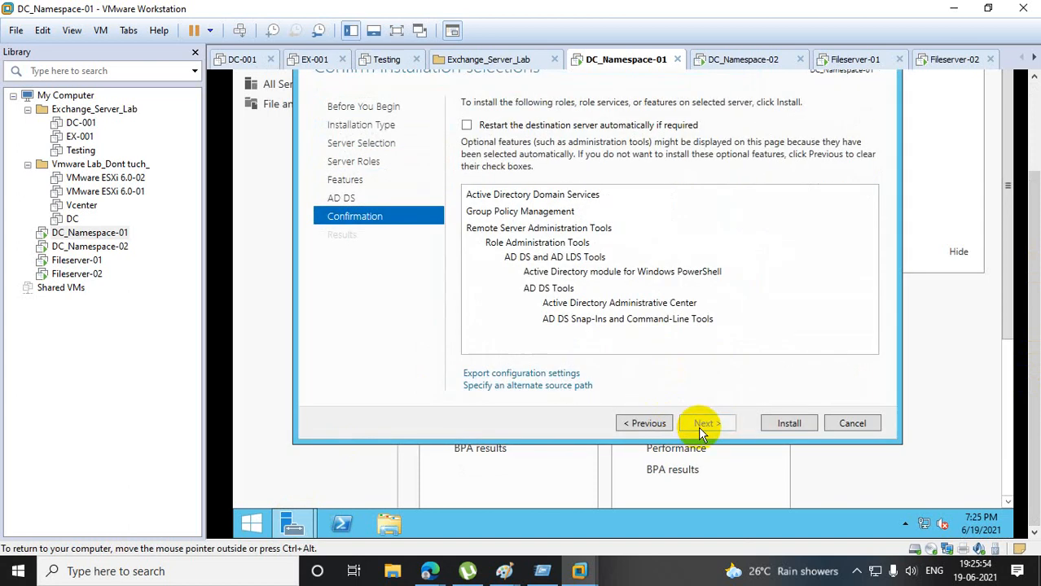
pyautogui.click(788, 425)
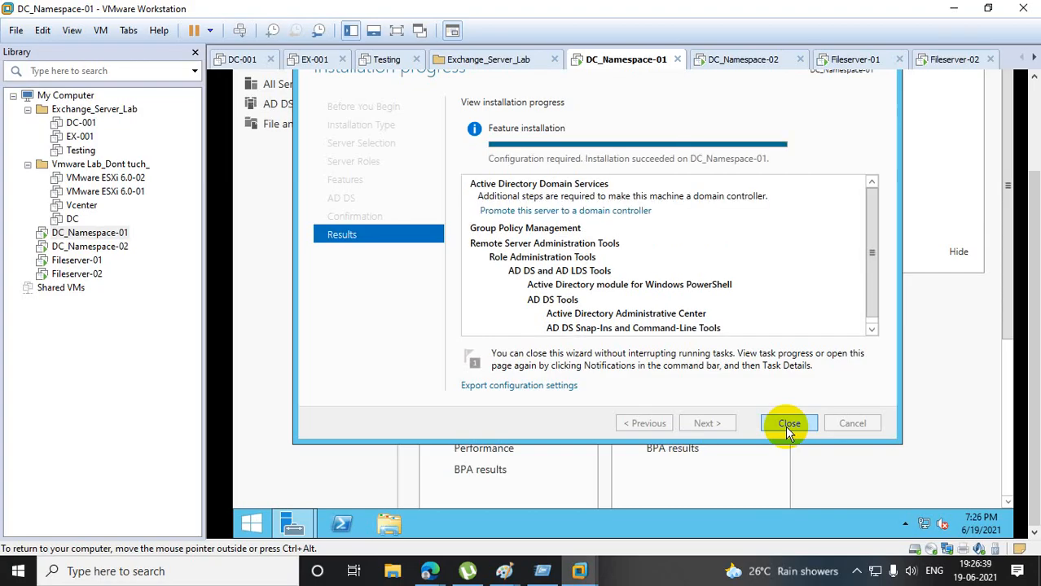
# Start the promotion as a new forest with root domain bt.com.
pyautogui.click(567, 211)
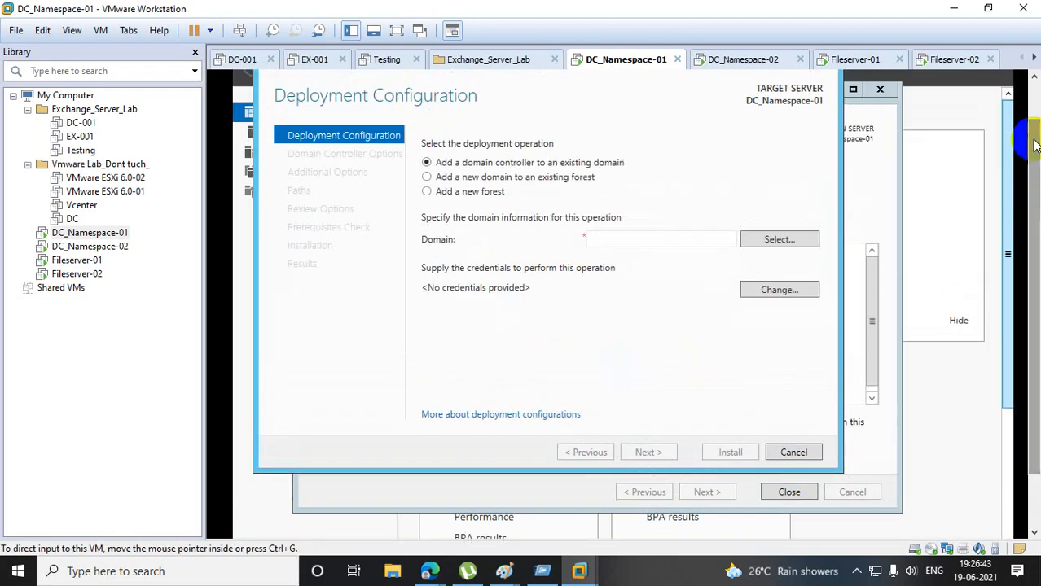
pyautogui.click(456, 192)
pyautogui.click(613, 240)
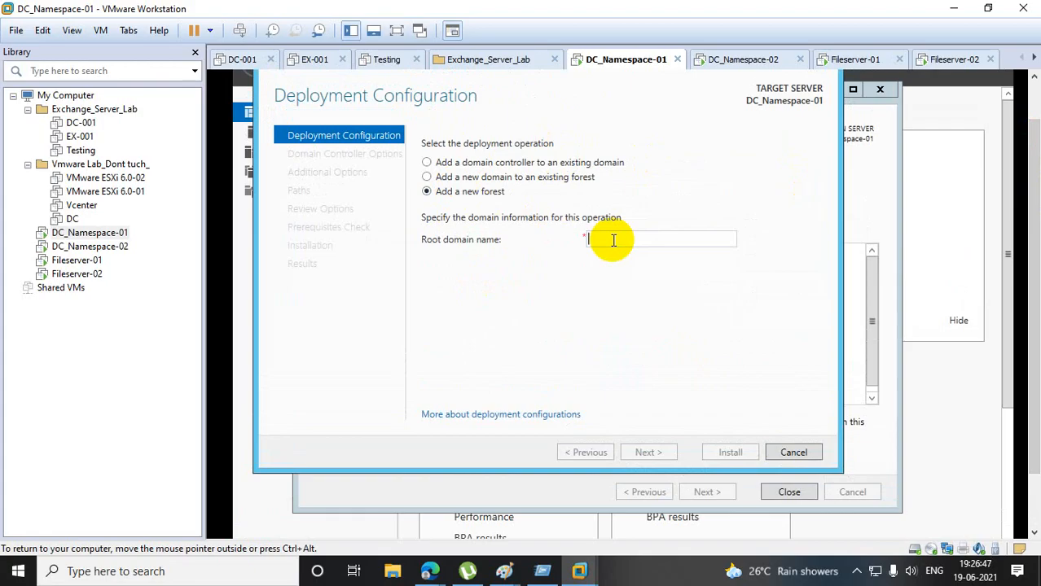
pyautogui.write('bt')
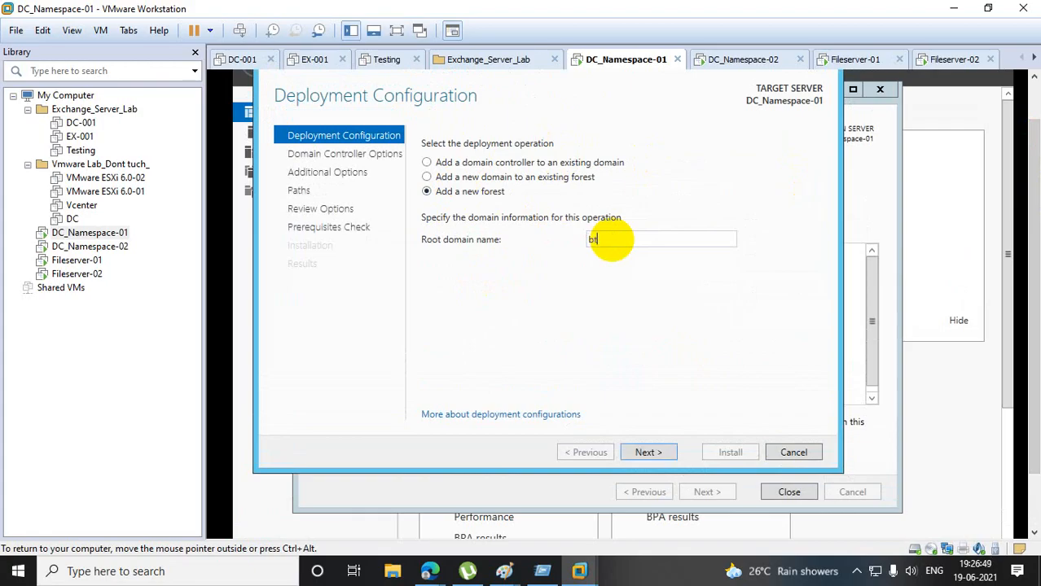
pyautogui.write('.com')
pyautogui.click(651, 452)
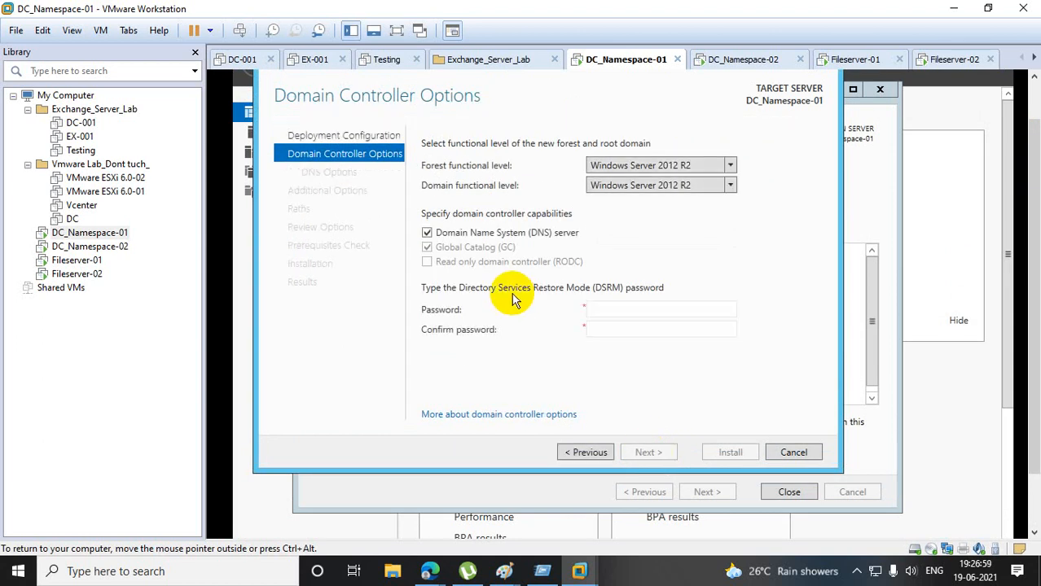
# Set the DSRM password and accept defaults, including NetBIOS name BT, through to prerequisites.
pyautogui.click(619, 313)
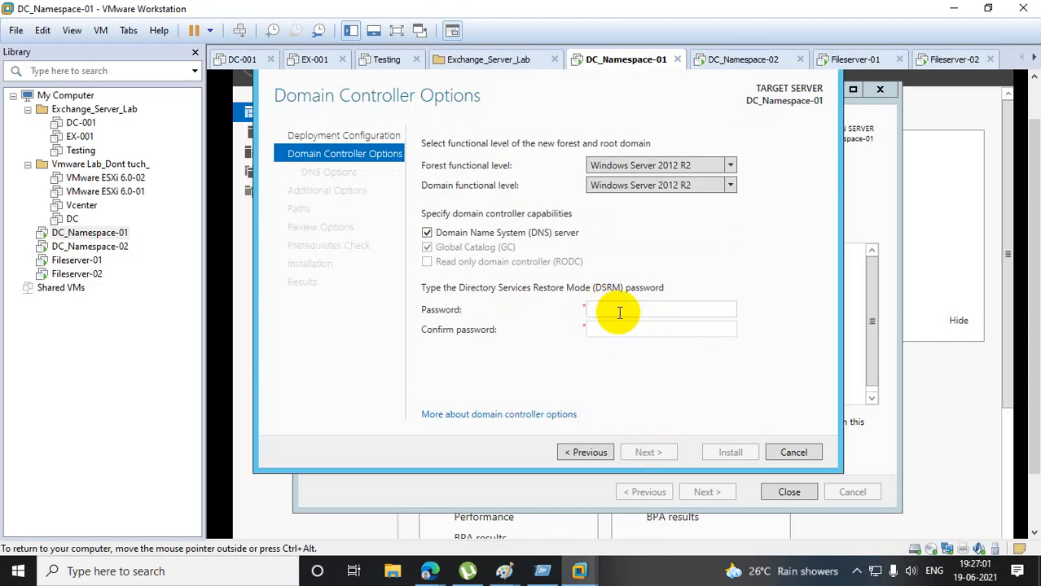
pyautogui.write('••••••••••••••••••••••••')
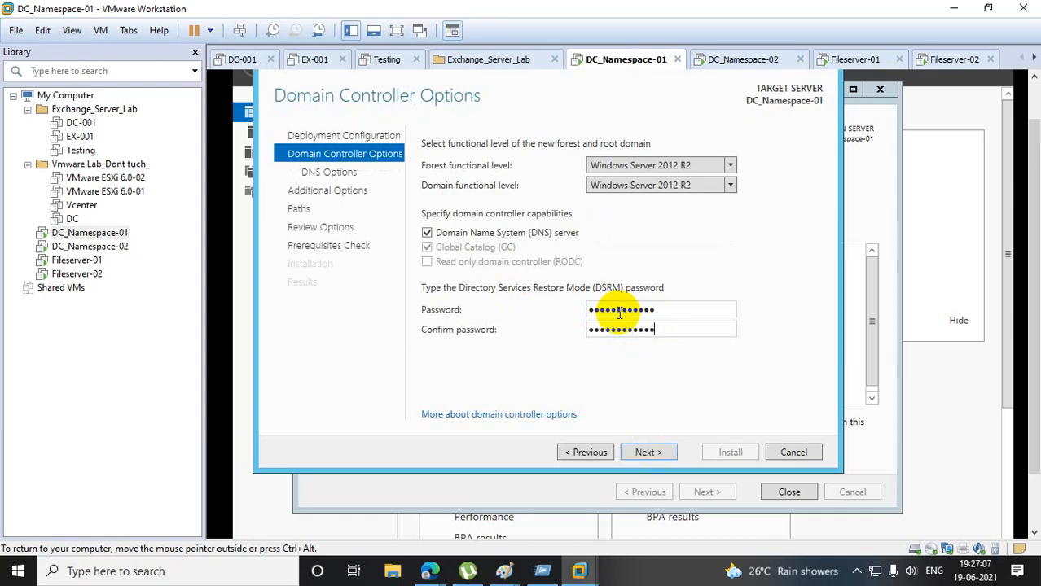
pyautogui.click(644, 450)
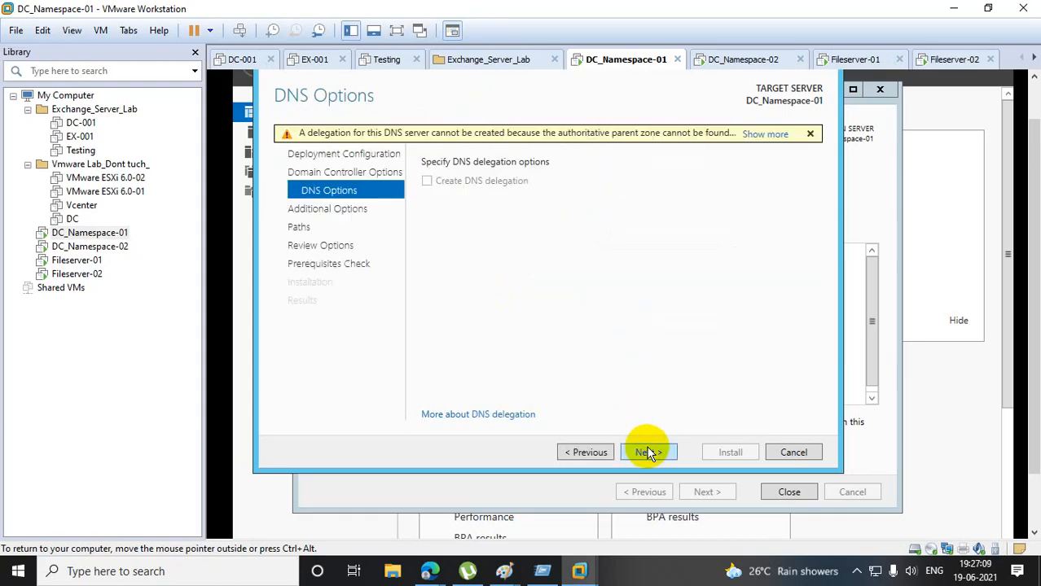
pyautogui.click(647, 452)
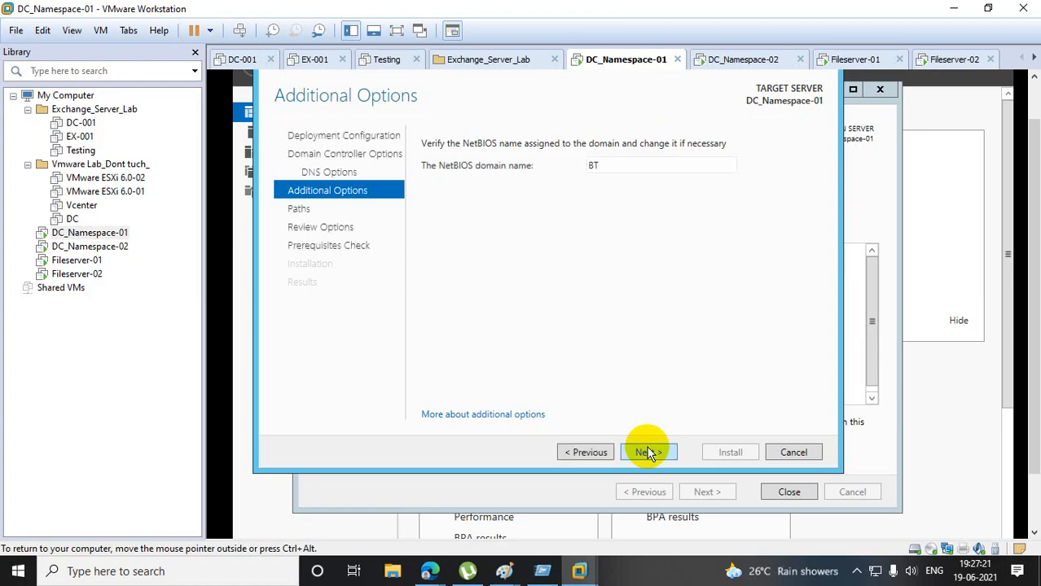
pyautogui.click(648, 453)
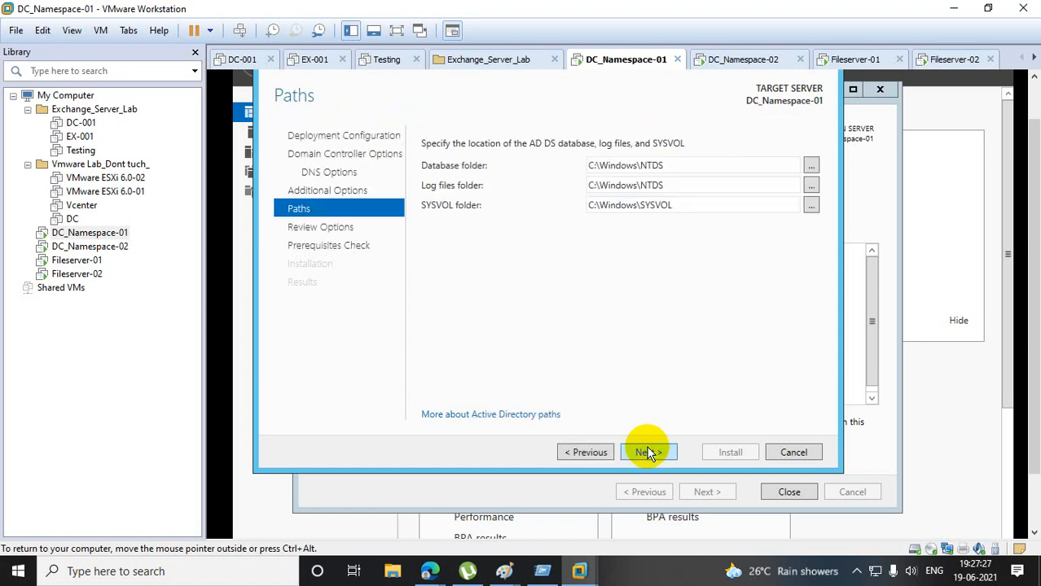
pyautogui.click(647, 453)
pyautogui.click(647, 453)
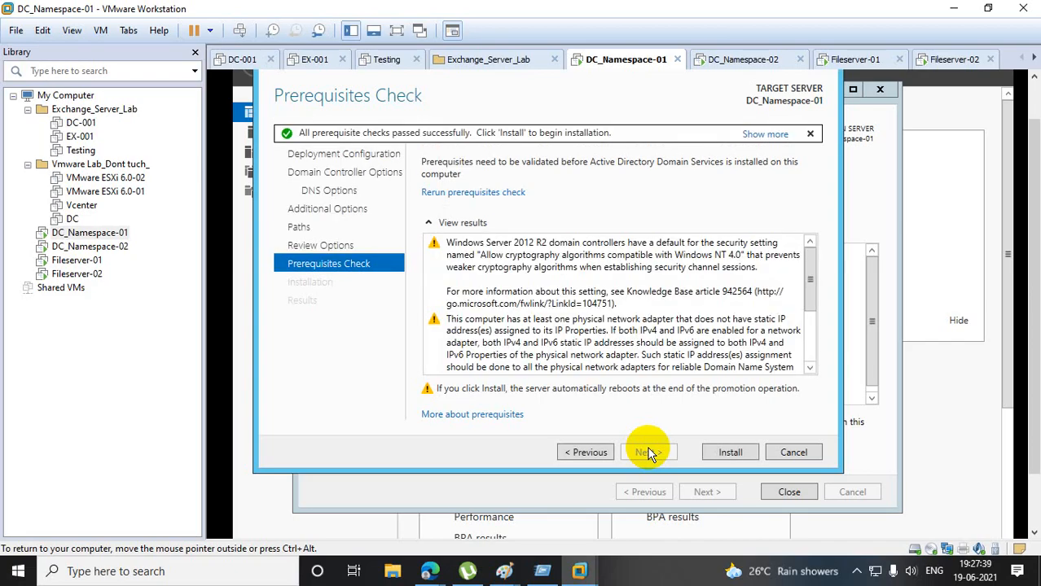
# Install the bt.com domain controller promotion and close the results once it finishes.
pyautogui.click(727, 453)
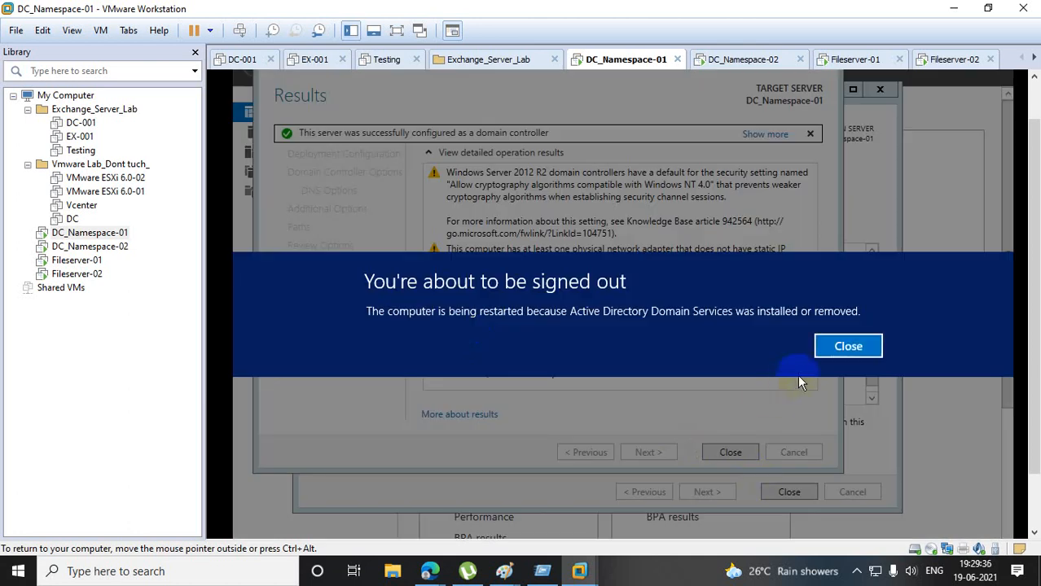
pyautogui.click(788, 345)
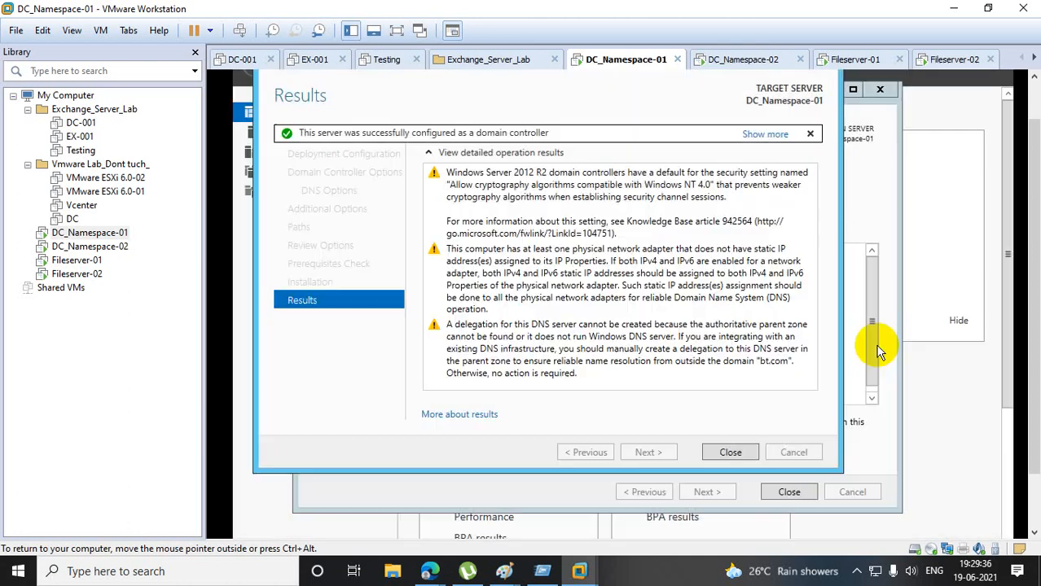
pyautogui.click(732, 452)
# Close the Add Roles and Features wizard, then hide the video call window and its presenting notification.
pyautogui.click(783, 494)
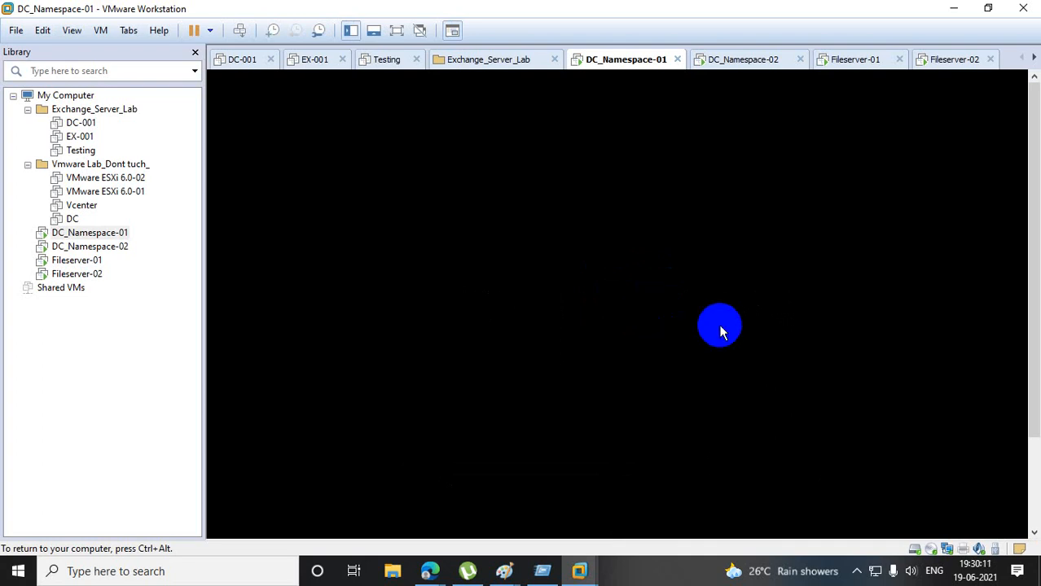
pyautogui.moveTo(430, 571)
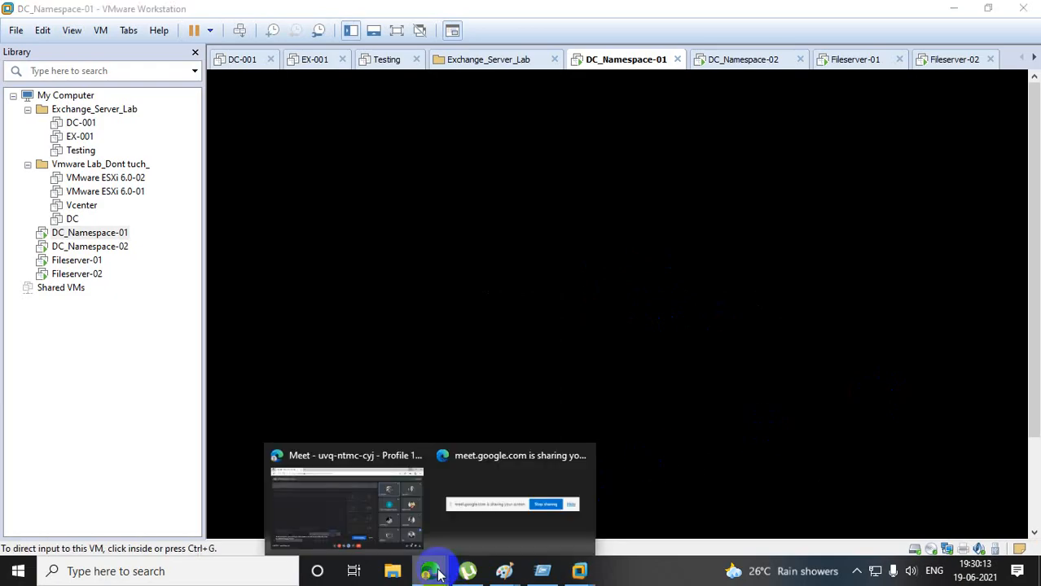
pyautogui.click(407, 510)
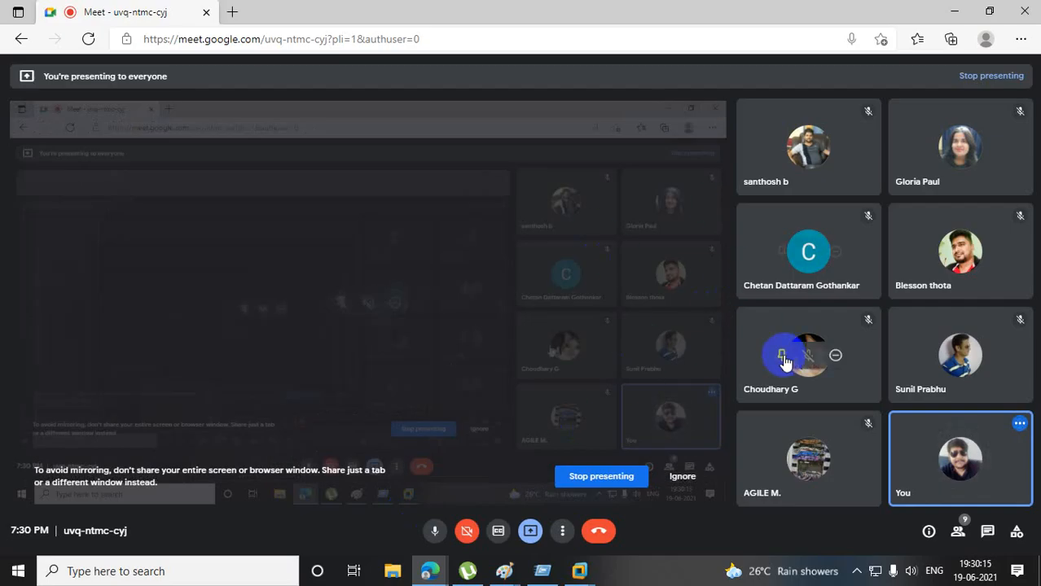
pyautogui.click(959, 14)
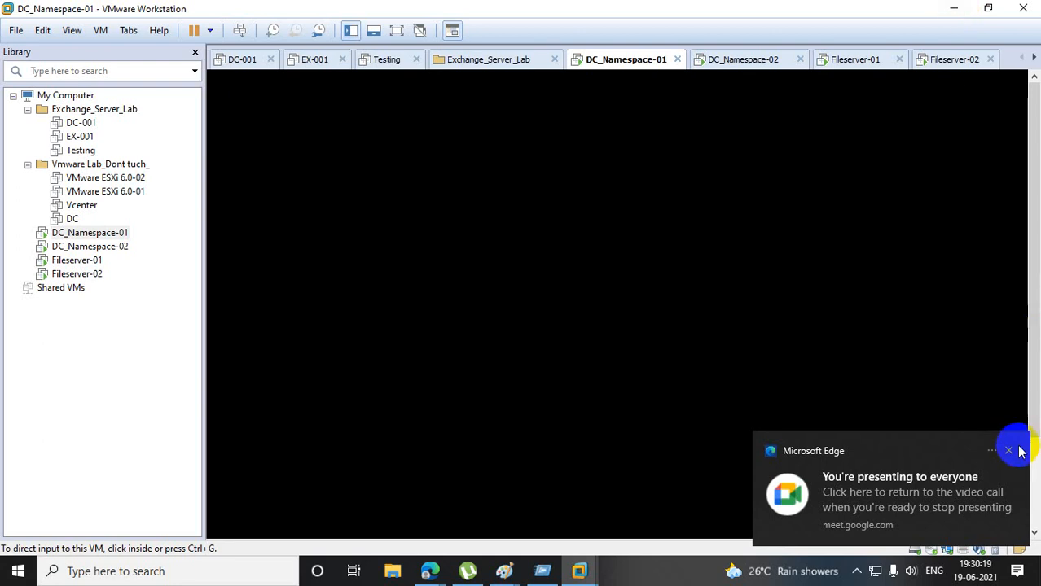
pyautogui.click(1010, 451)
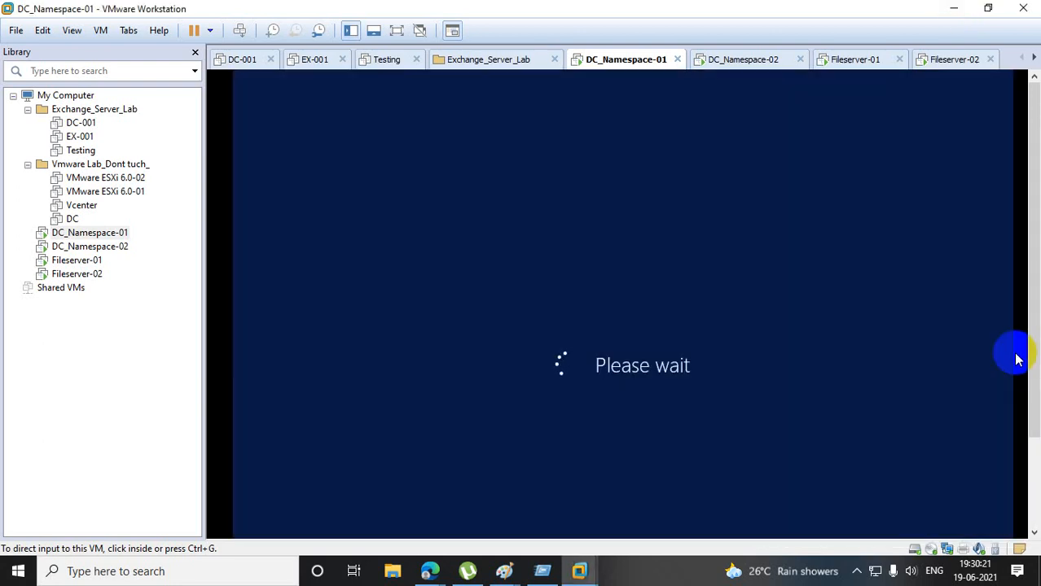
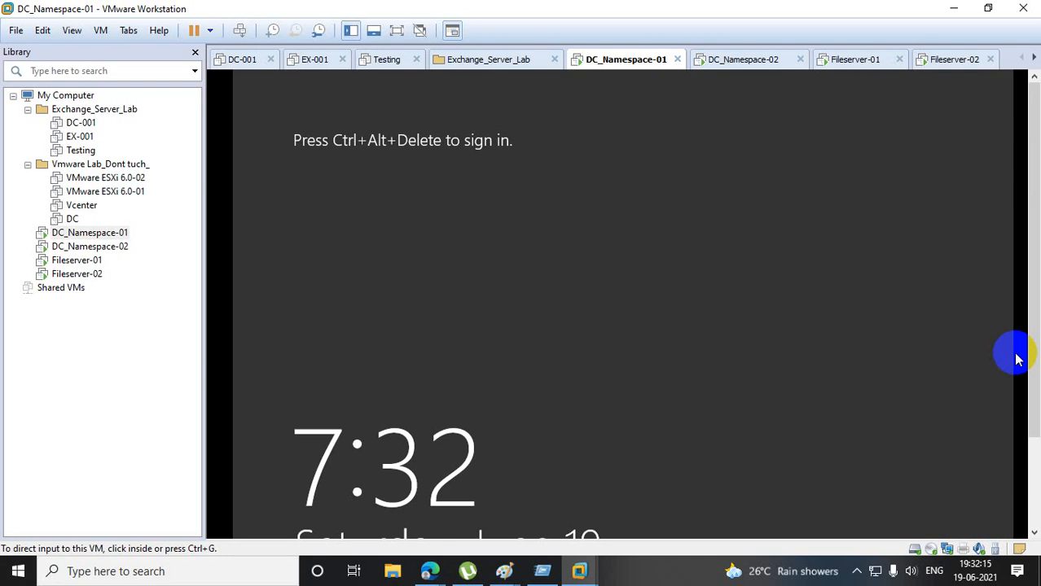
# Sign in to DC_Namespace-01 as Administrator via Ctrl+Alt+Del and the account password.
pyautogui.rightClick(115, 233)
pyautogui.click(193, 374)
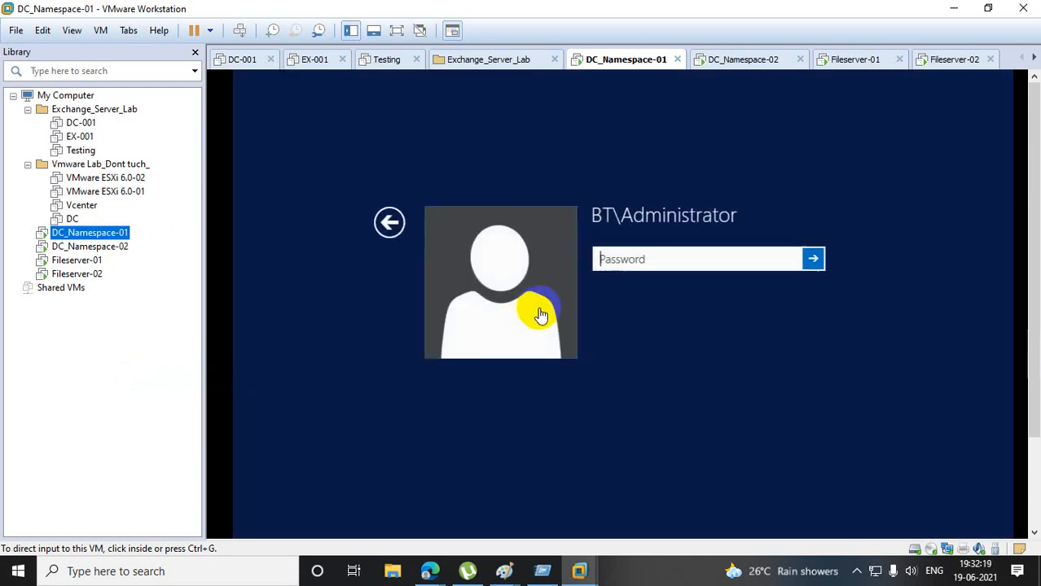
pyautogui.click(657, 258)
pyautogui.click(606, 262)
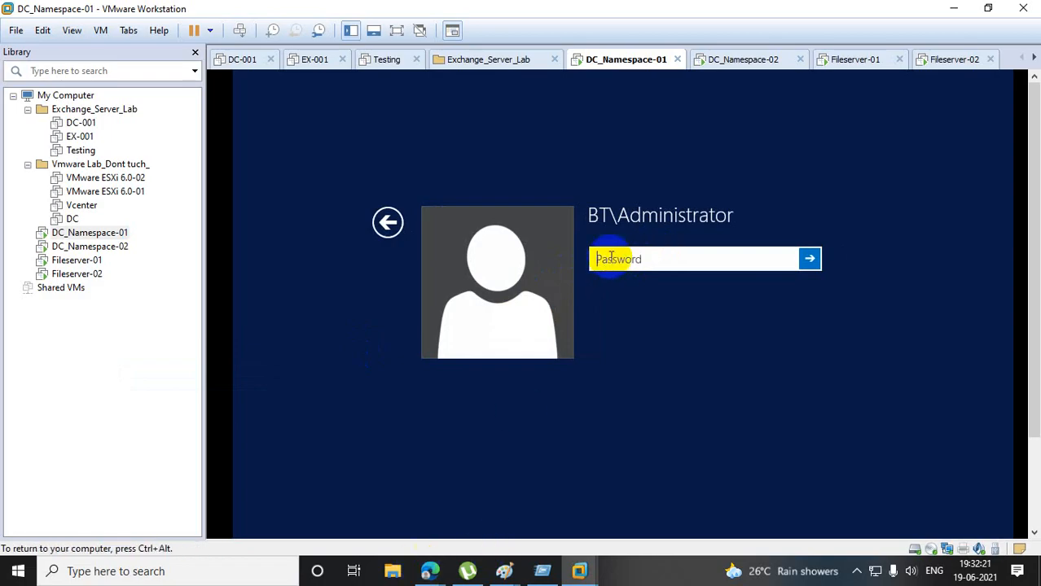
pyautogui.write('••••••••••••')
pyautogui.press('Return')
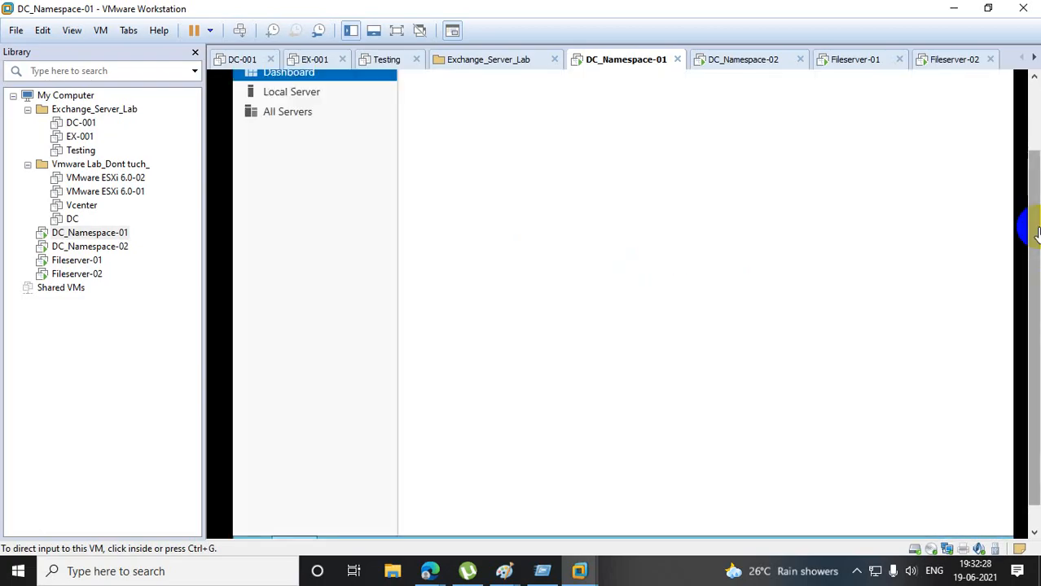
# Open Add Roles and Features with role-based installation and DC_Namespace-01 as the destination.
pyautogui.moveTo(1036, 230); pyautogui.dragTo(1033, 178)
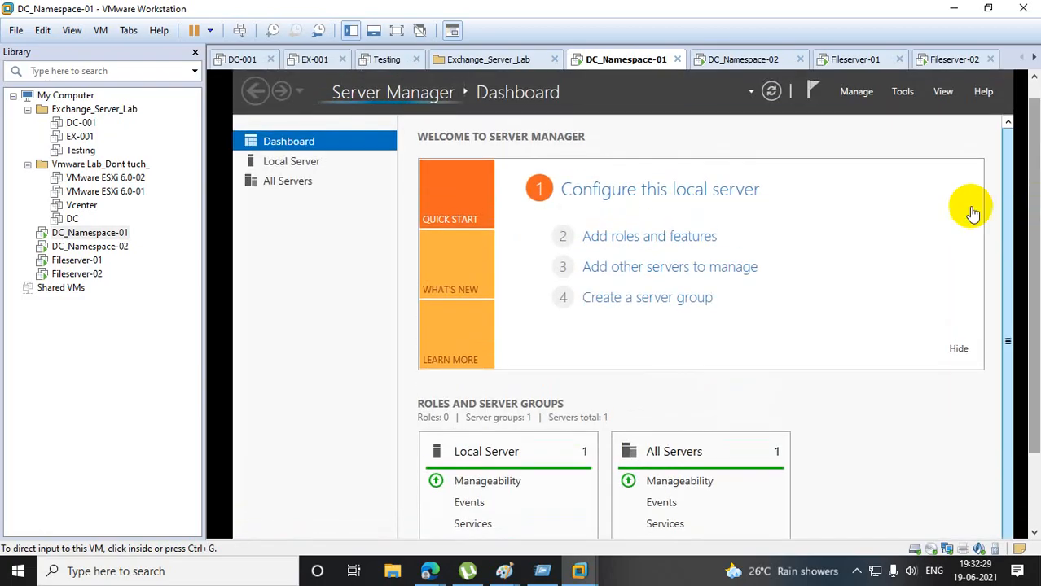
pyautogui.click(658, 240)
pyautogui.click(657, 236)
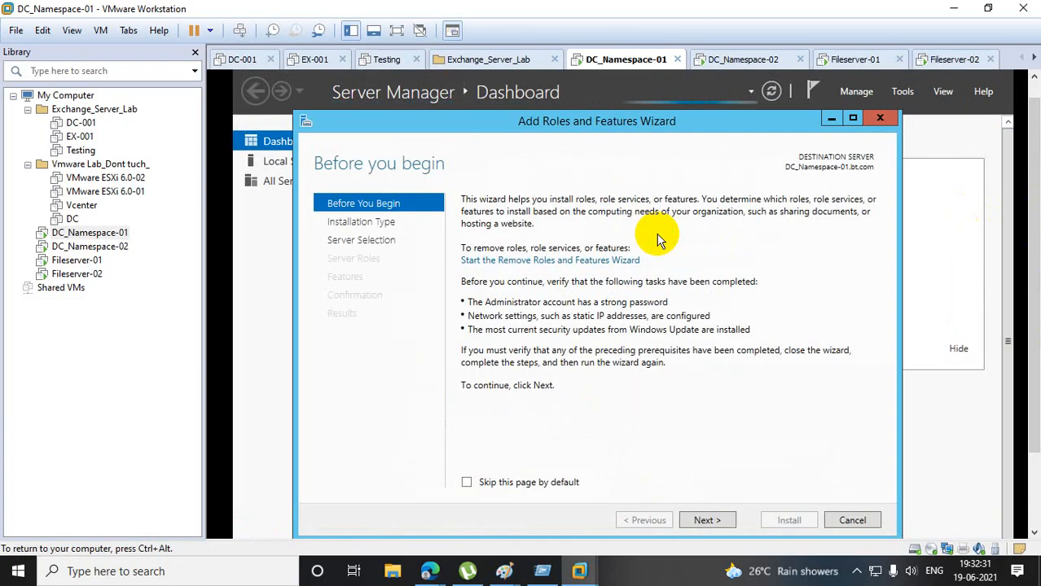
pyautogui.click(706, 521)
pyautogui.click(705, 520)
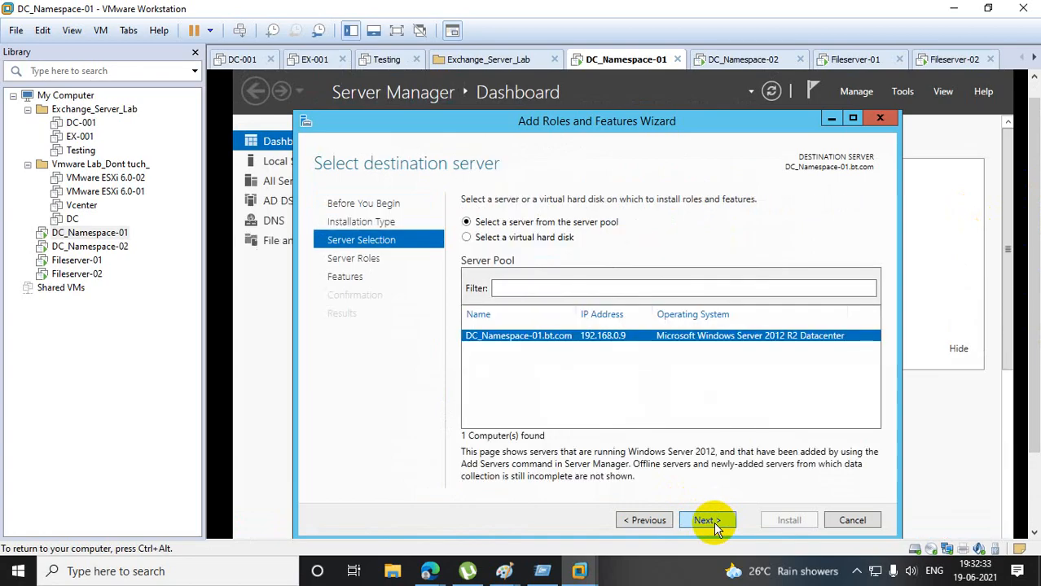
pyautogui.click(705, 520)
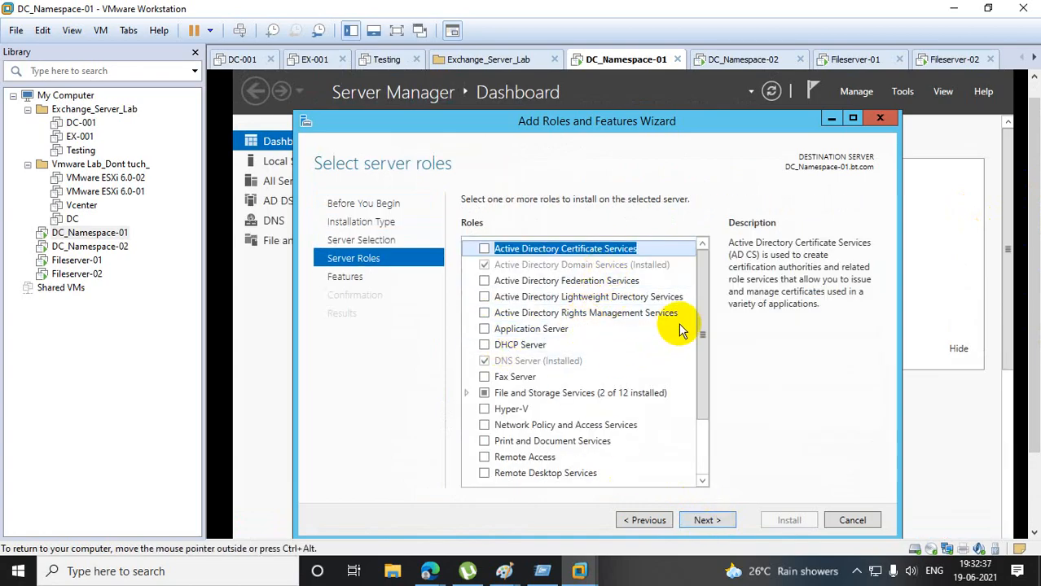
# Select DFS Namespaces under File and iSCSI Services with its management tools and install it.
pyautogui.moveTo(698, 314); pyautogui.dragTo(704, 372)
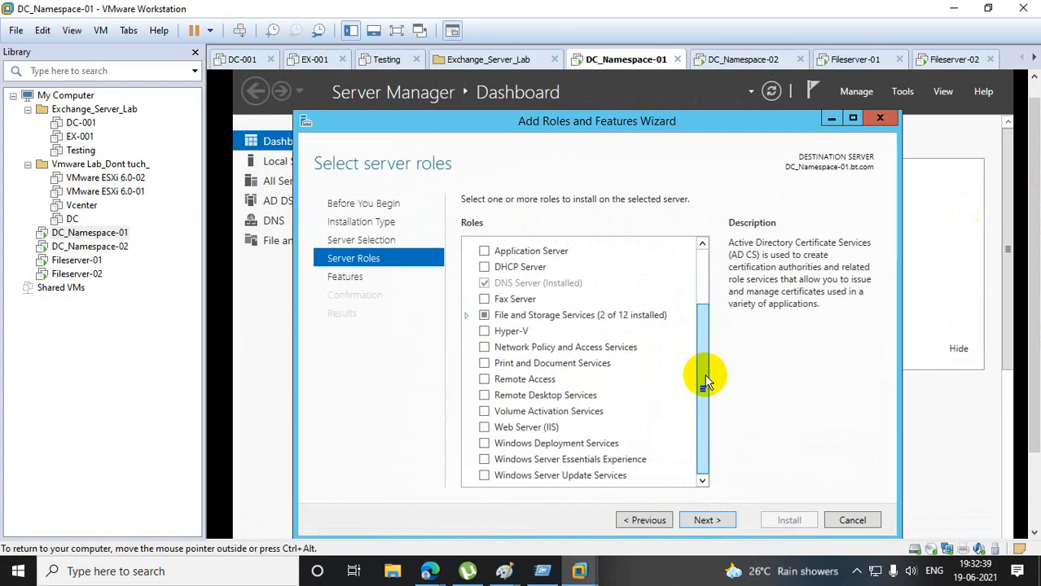
pyautogui.click(467, 316)
pyautogui.click(481, 331)
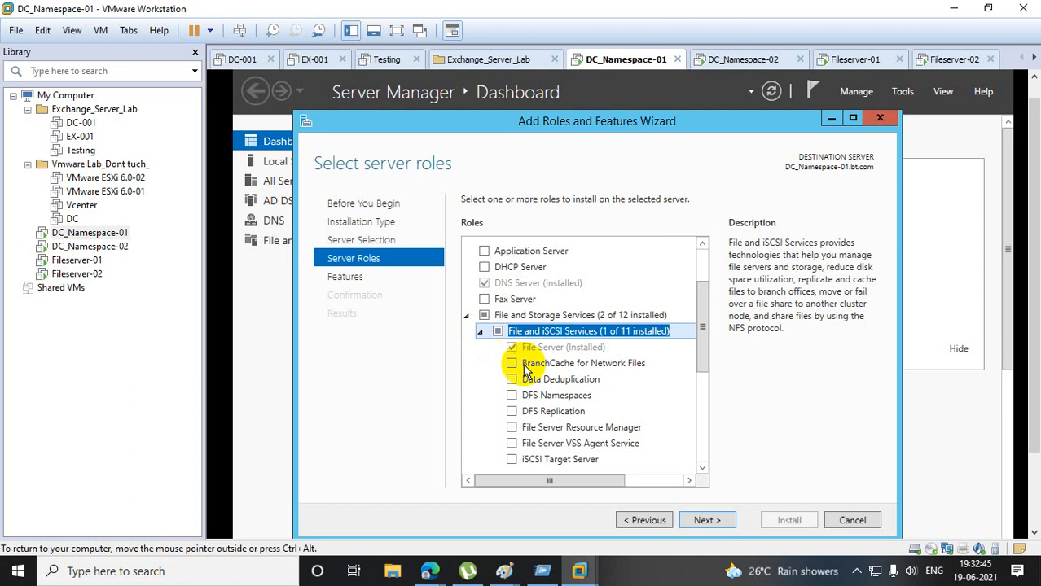
pyautogui.click(511, 395)
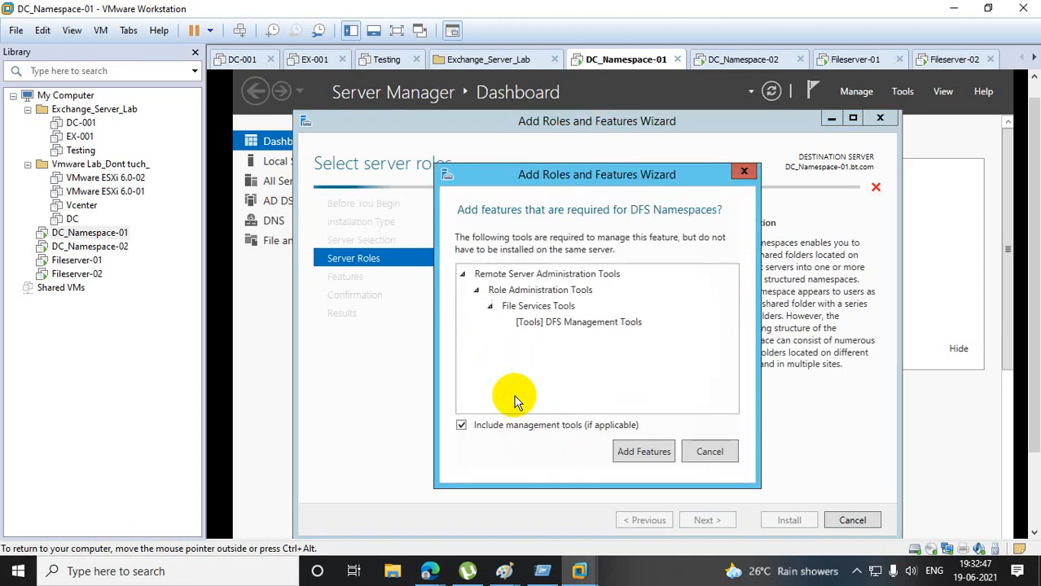
pyautogui.click(651, 453)
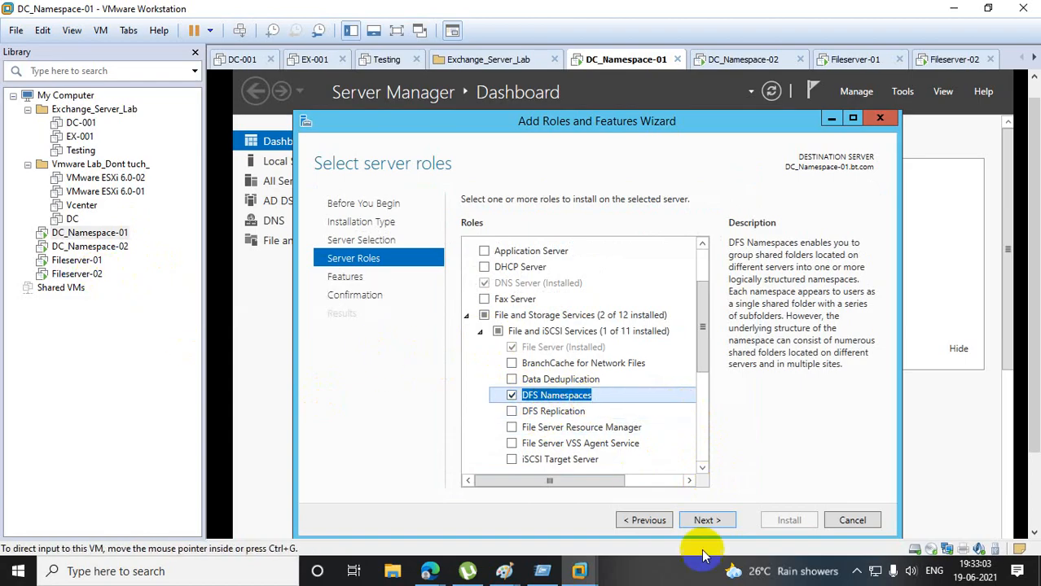
pyautogui.click(703, 520)
pyautogui.click(705, 521)
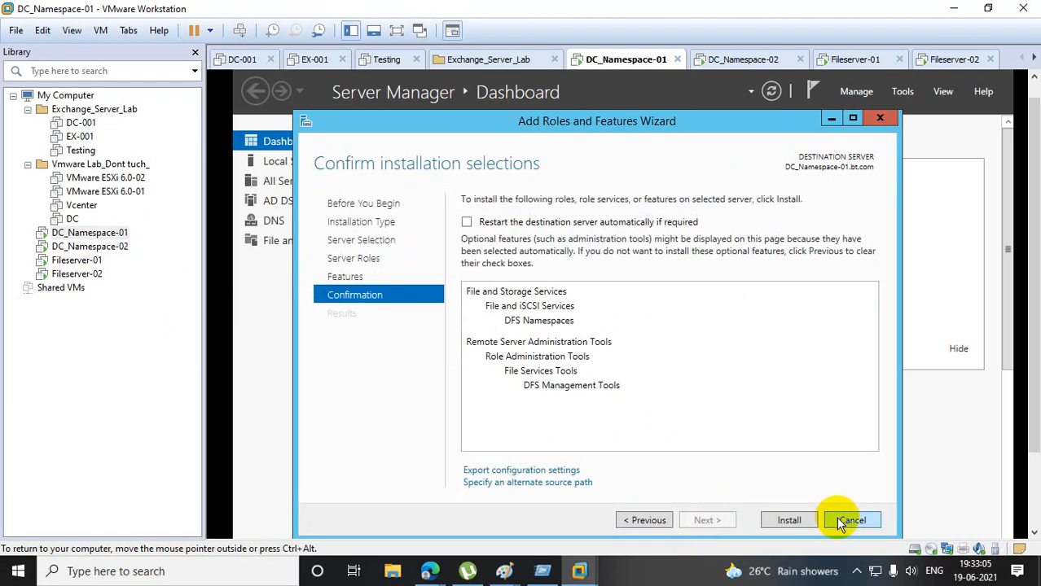
pyautogui.click(791, 519)
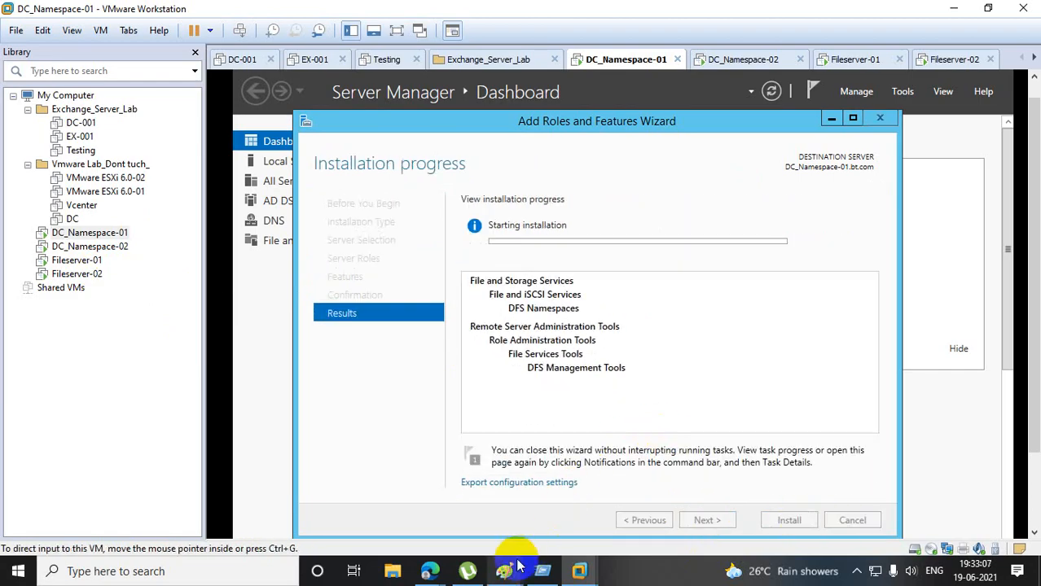
# Fill the DC_namespace01 rectangle and its NameSpace diamond green in Paint, then minimize Paint.
pyautogui.moveTo(503, 570)
pyautogui.click(592, 514)
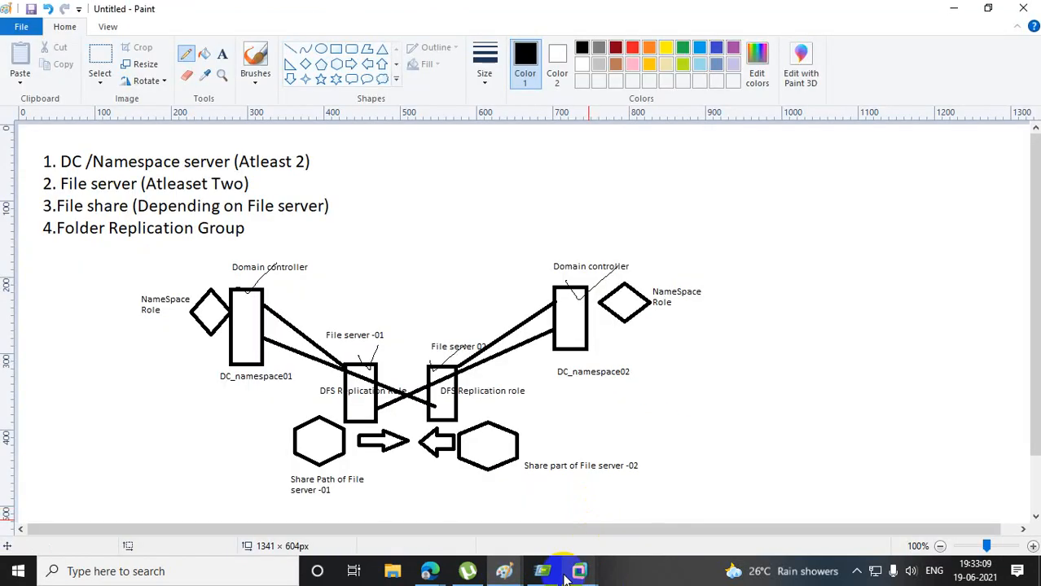
pyautogui.click(205, 57)
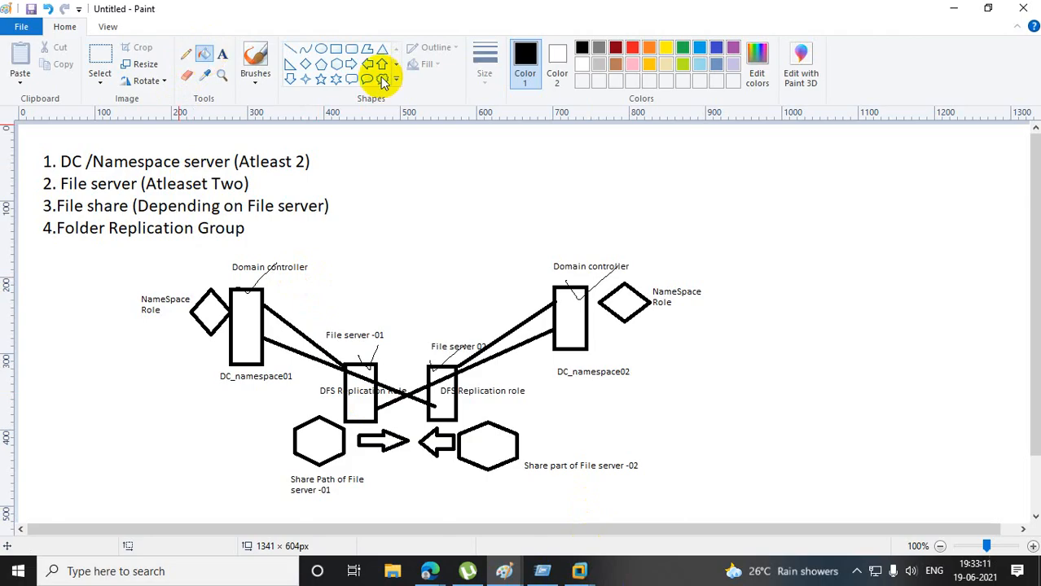
pyautogui.click(684, 48)
pyautogui.click(279, 302)
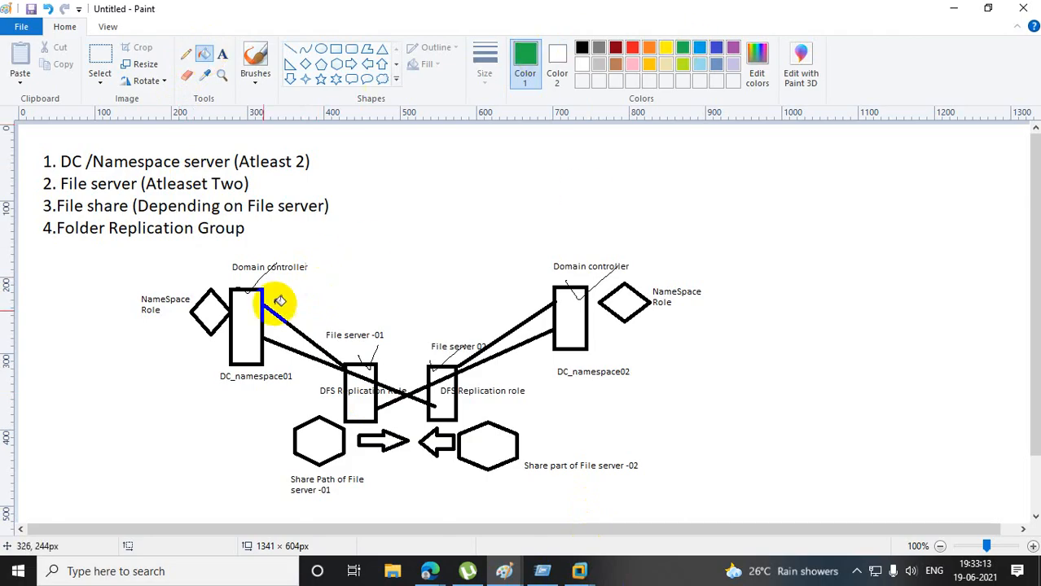
pyautogui.click(246, 326)
pyautogui.click(209, 313)
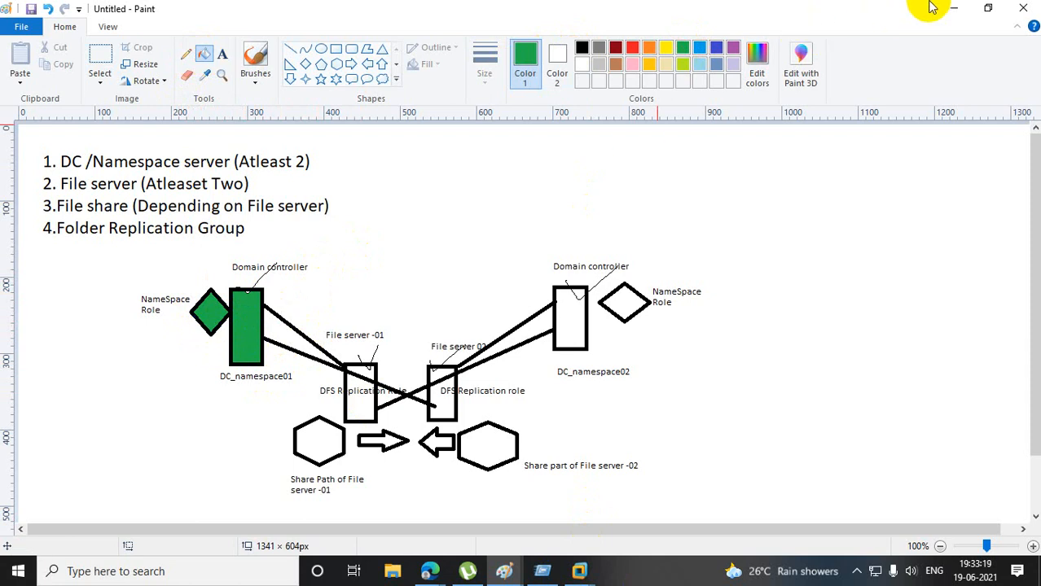
pyautogui.click(952, 8)
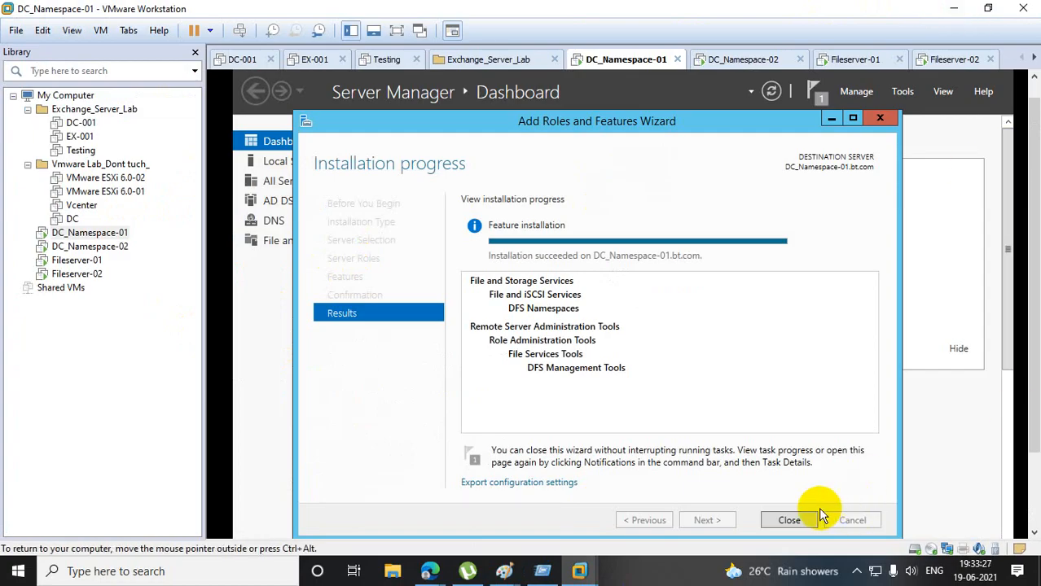
# Close the finished DFS wizard and send Ctrl+Alt+Del to DC_Namespace-02, then return to DC_Namespace-01.
pyautogui.click(797, 521)
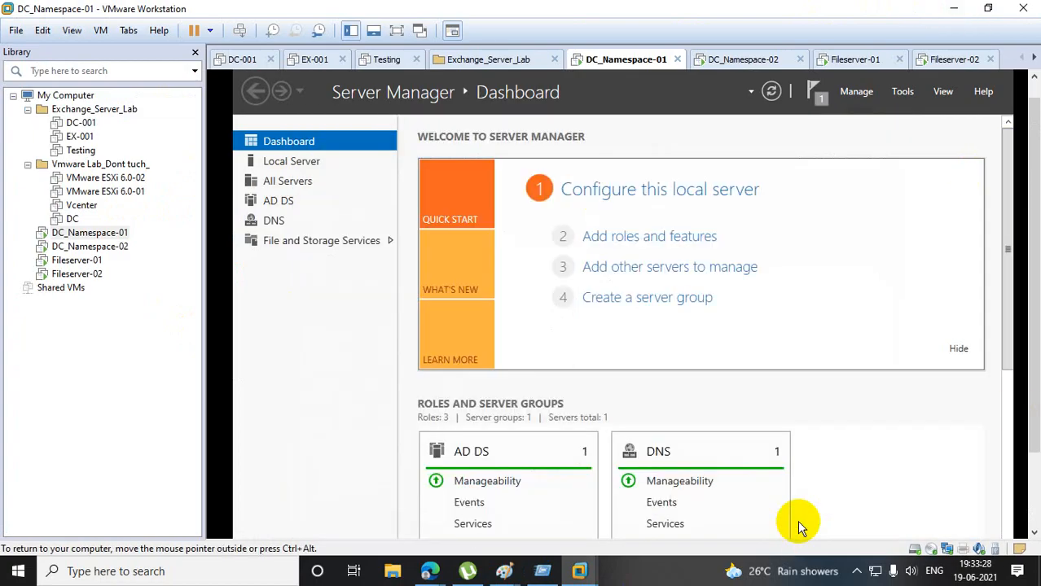
pyautogui.click(111, 251)
pyautogui.rightClick(112, 252)
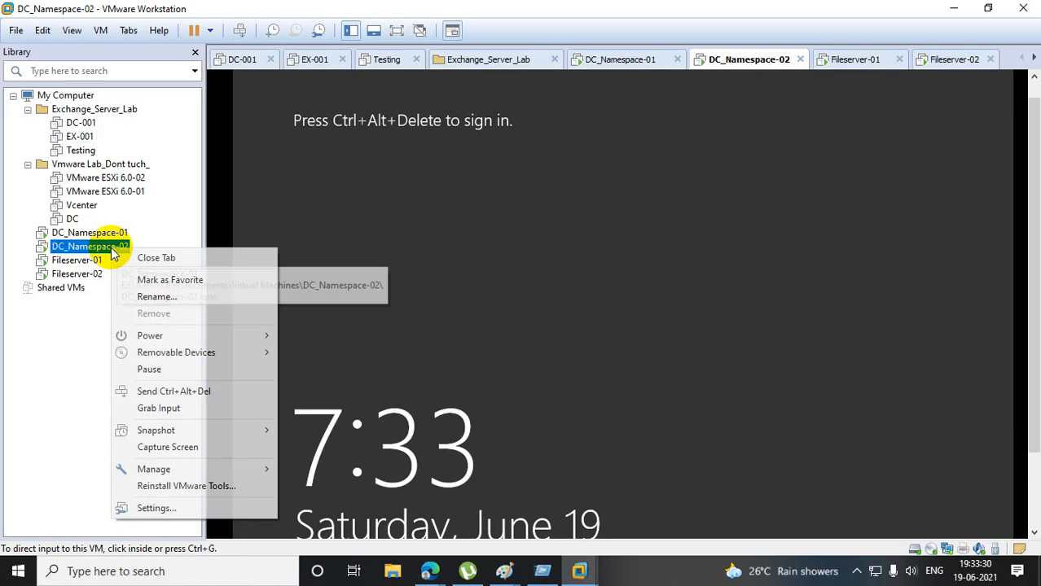
pyautogui.click(184, 392)
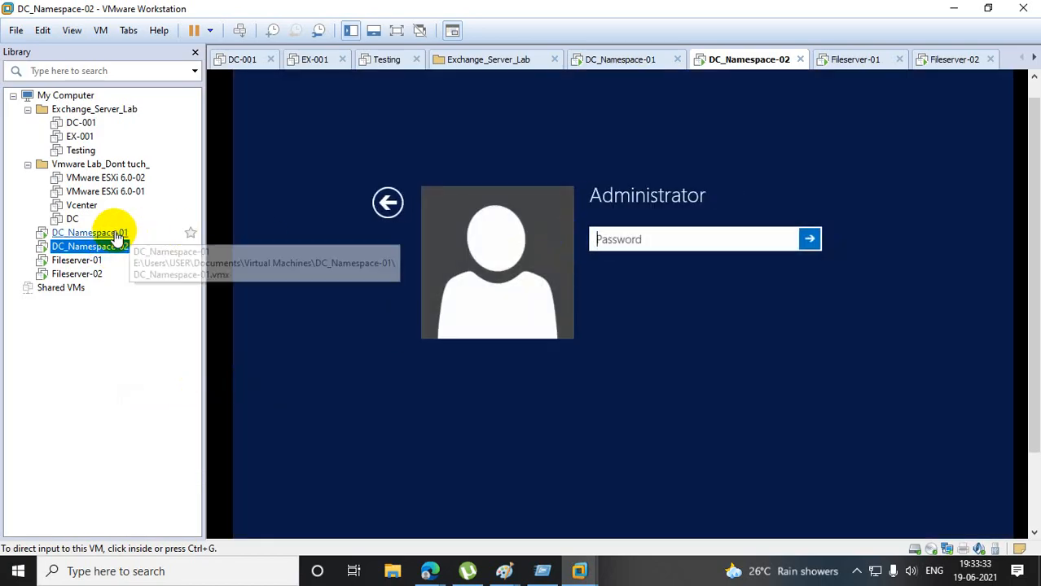
pyautogui.click(90, 233)
pyautogui.click(887, 300)
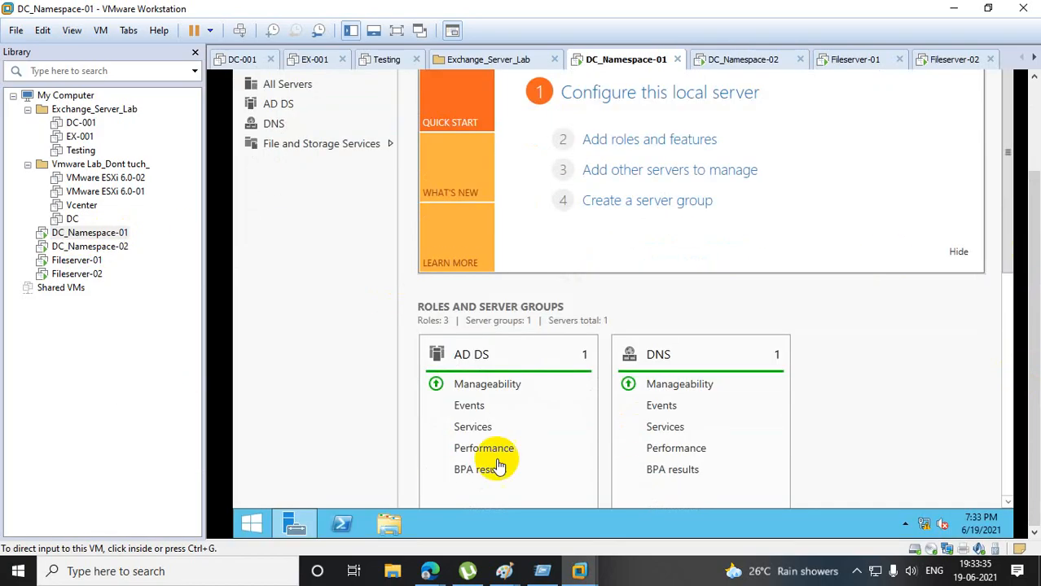
# Run dsa.msc to open Active Directory Users and Computers and expand bt.com.
pyautogui.rightClick(259, 529)
pyautogui.click(285, 478)
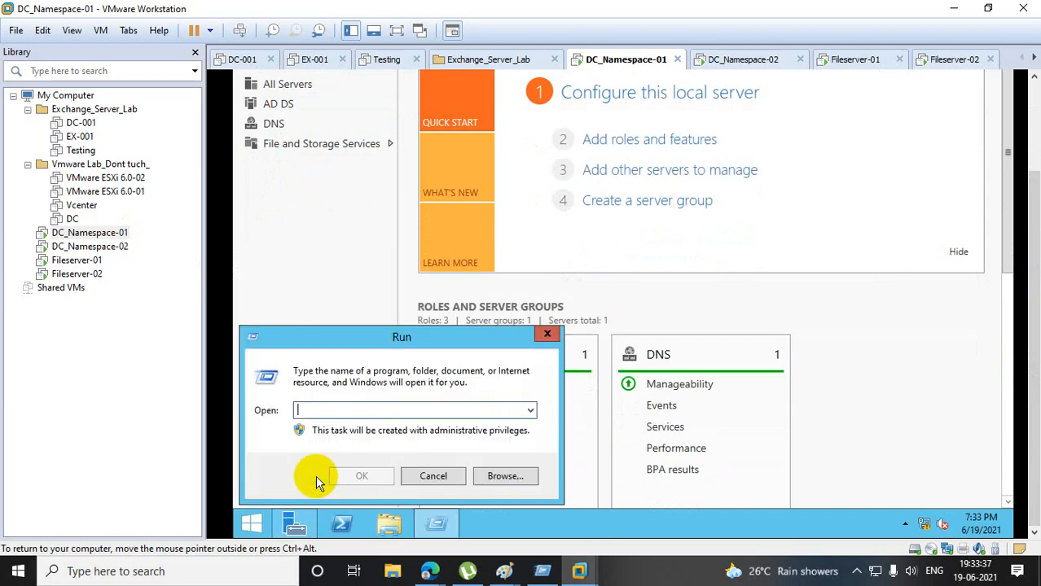
pyautogui.write('d')
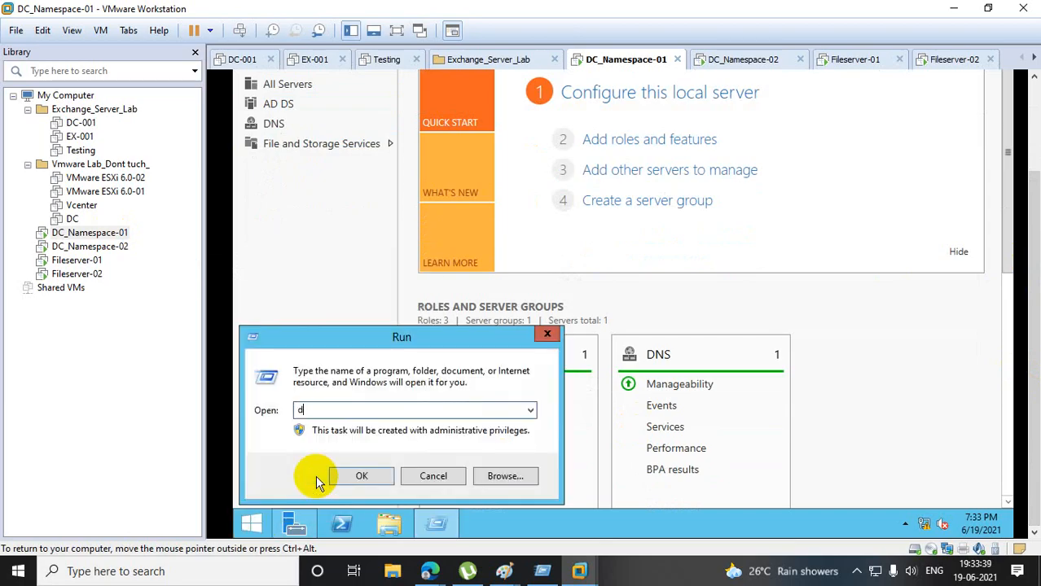
pyautogui.write('sa.msc')
pyautogui.press('Return')
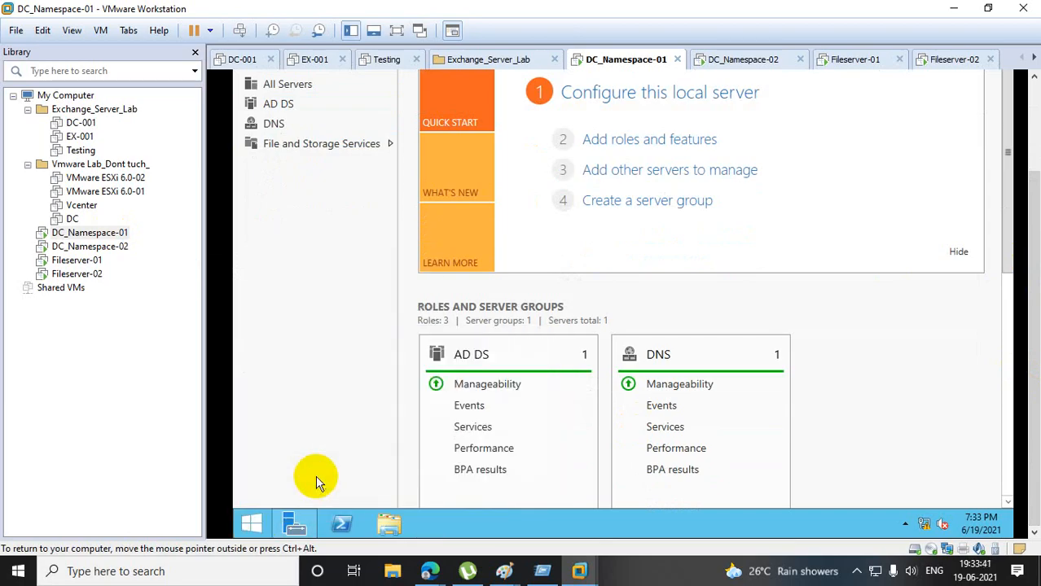
pyautogui.click(318, 119)
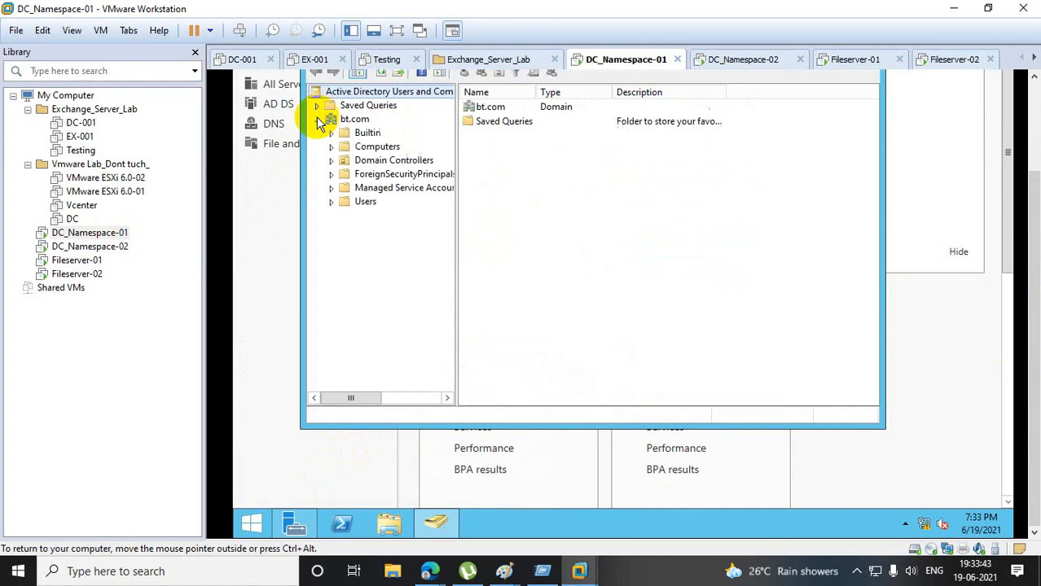
# Start a new user in bt.com's Users container with first name and logon name sidd.
pyautogui.click(363, 204)
pyautogui.rightClick(361, 203)
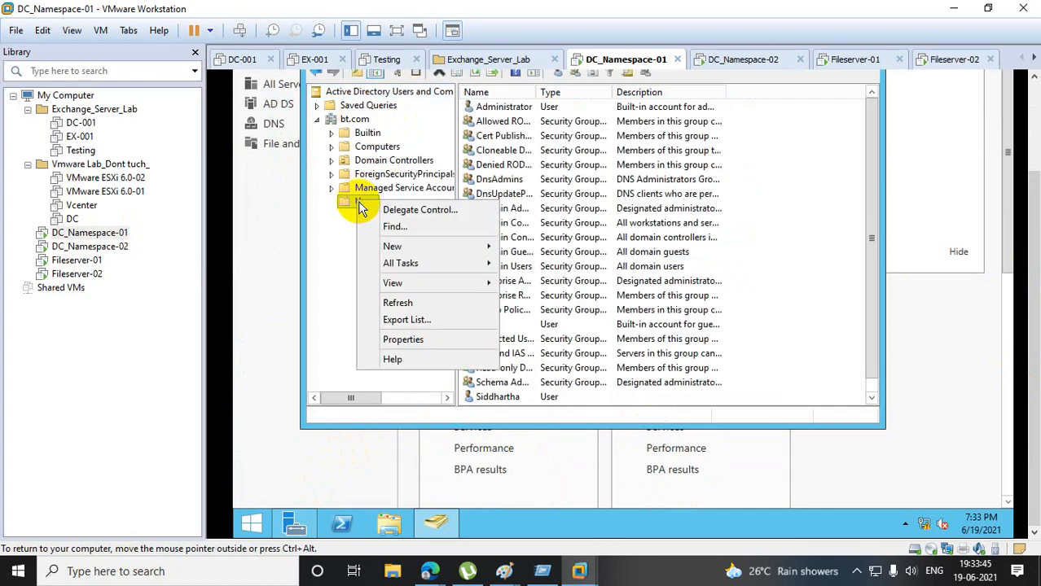
pyautogui.moveTo(433, 251)
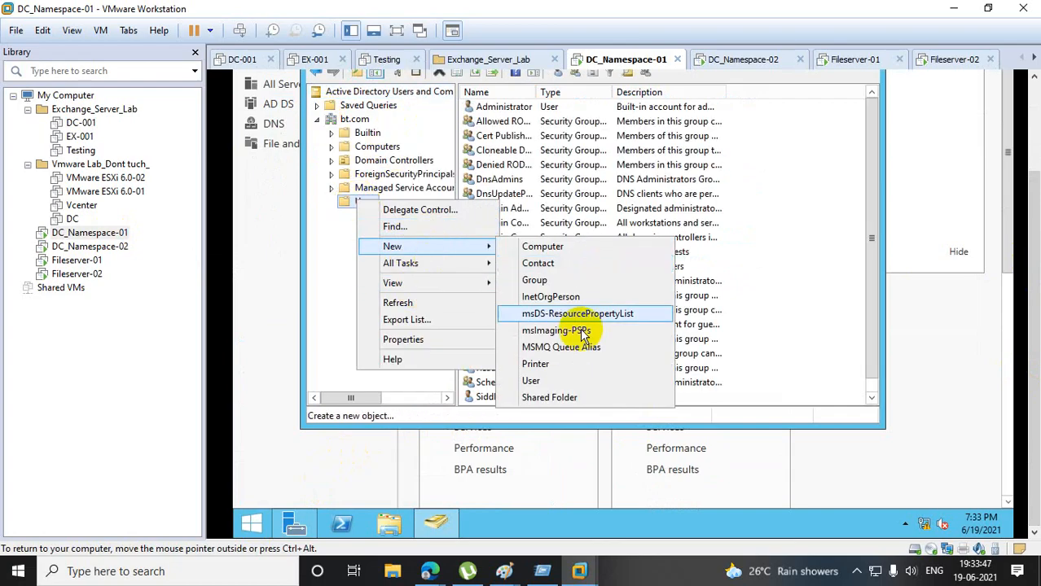
pyautogui.click(562, 377)
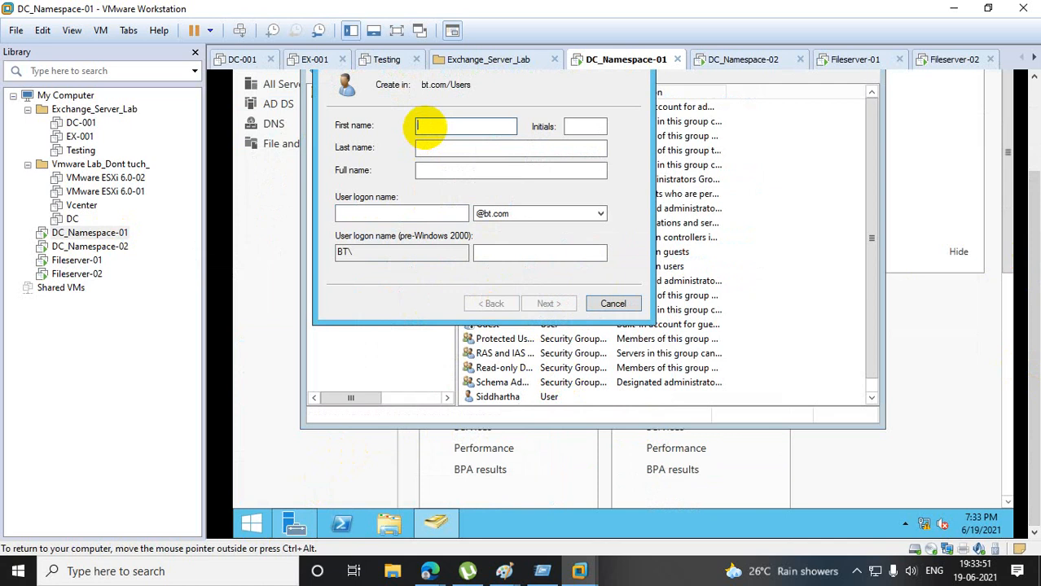
pyautogui.write('sidd')
pyautogui.press('Tab')
pyautogui.press('Tab')
pyautogui.press('Tab')
pyautogui.press('Tab')
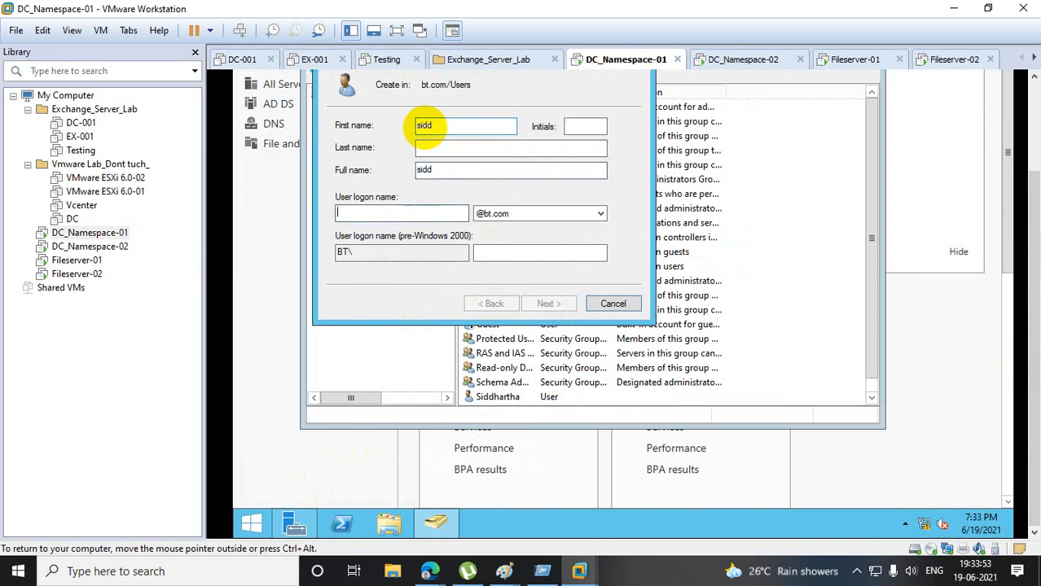
pyautogui.write('sidd')
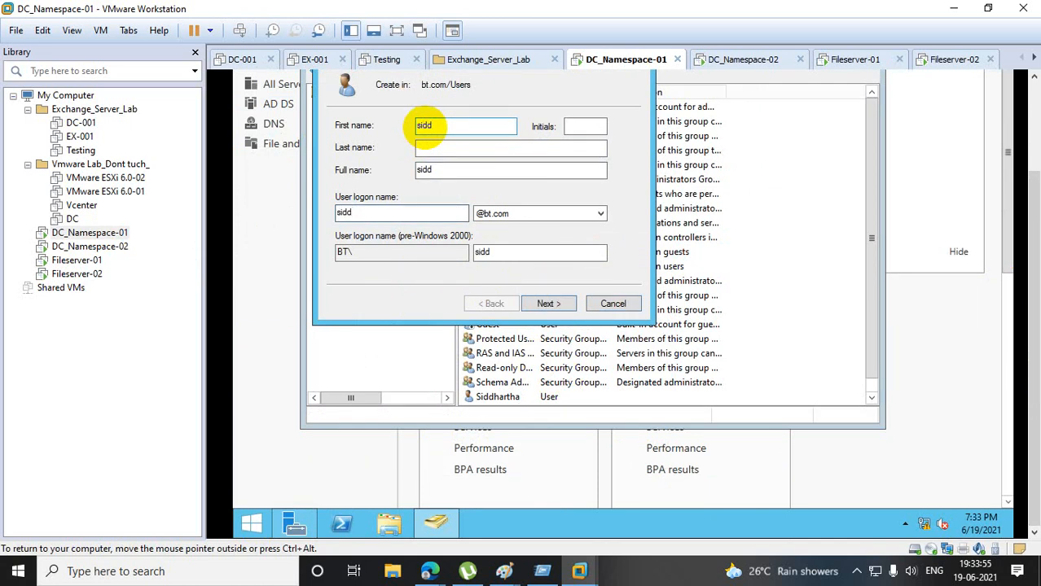
pyautogui.click(547, 303)
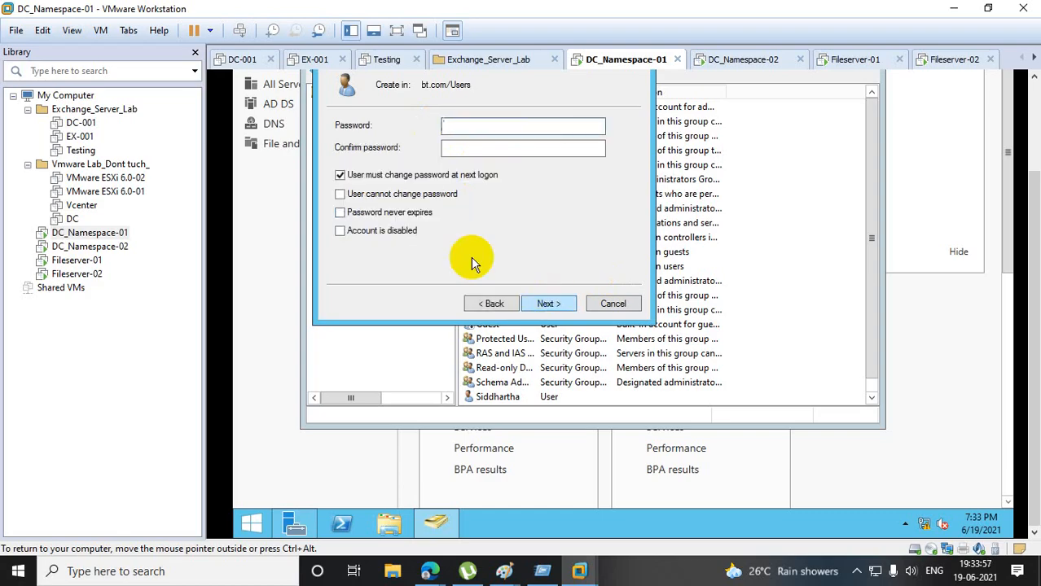
# Clear the change-at-next-logon option, tick Password never expires, and enter the account password.
pyautogui.click(342, 174)
pyautogui.click(368, 212)
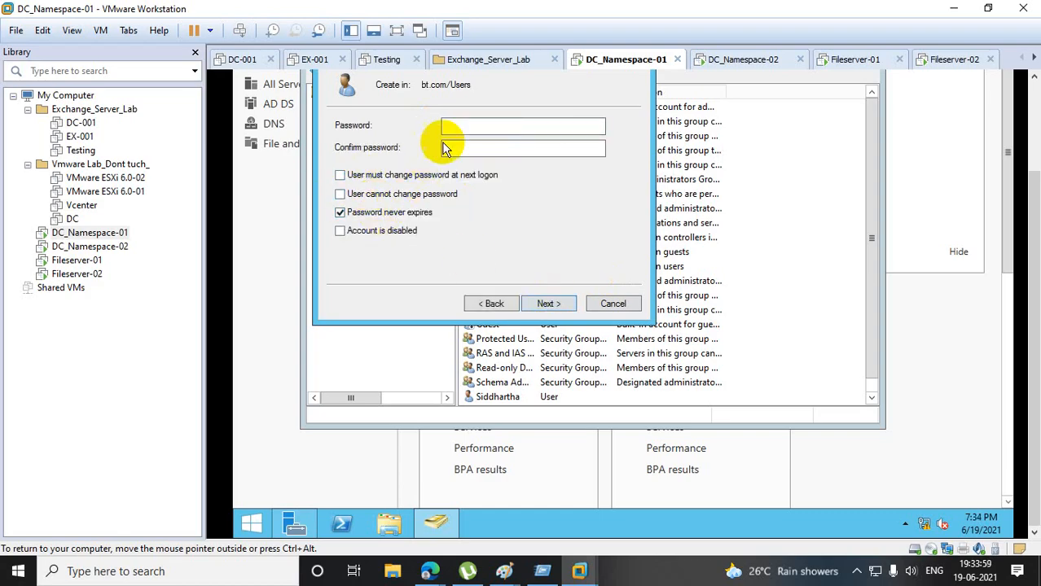
pyautogui.click(472, 126)
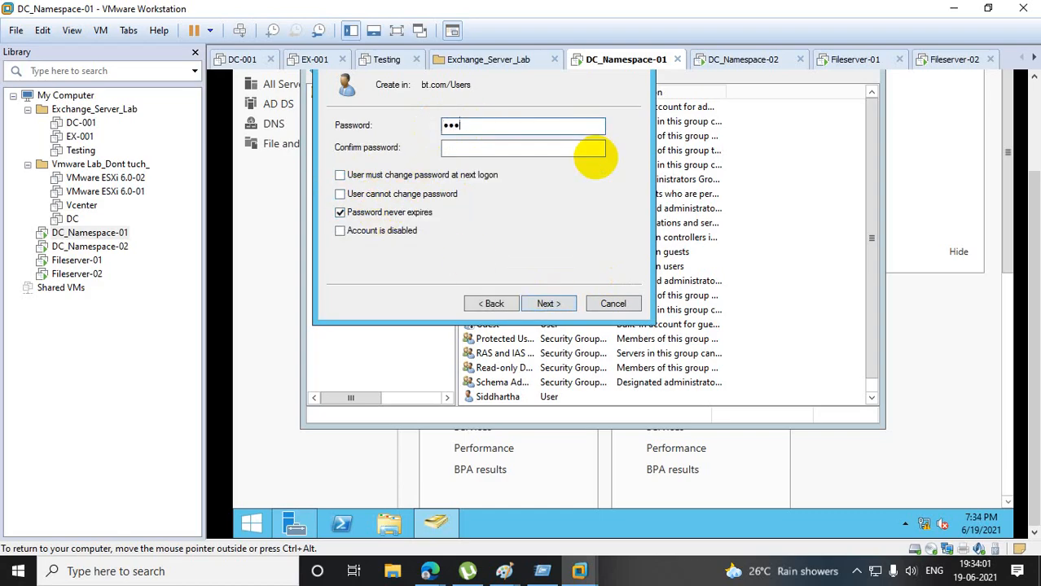
pyautogui.press('Tab')
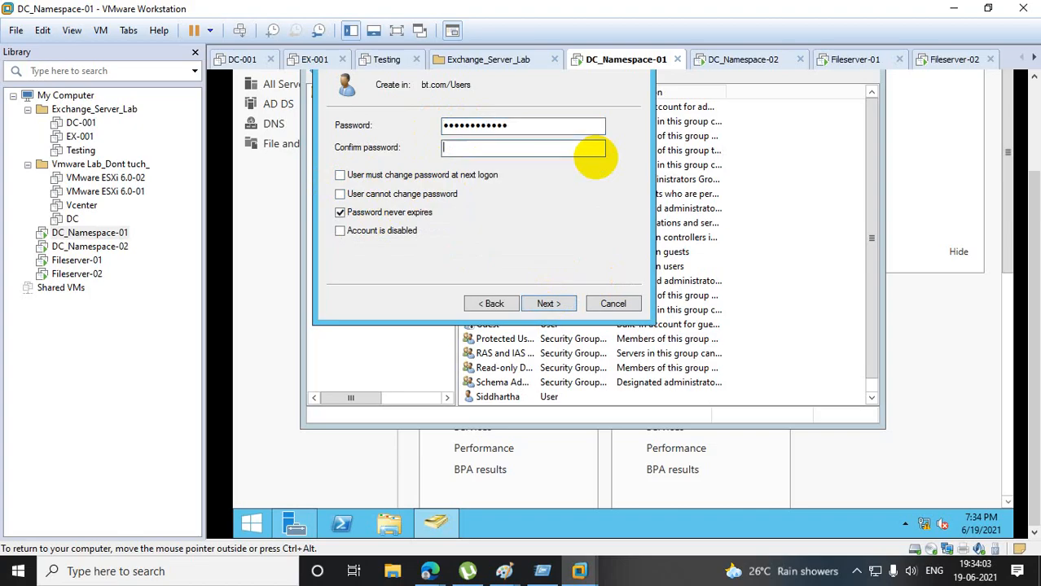
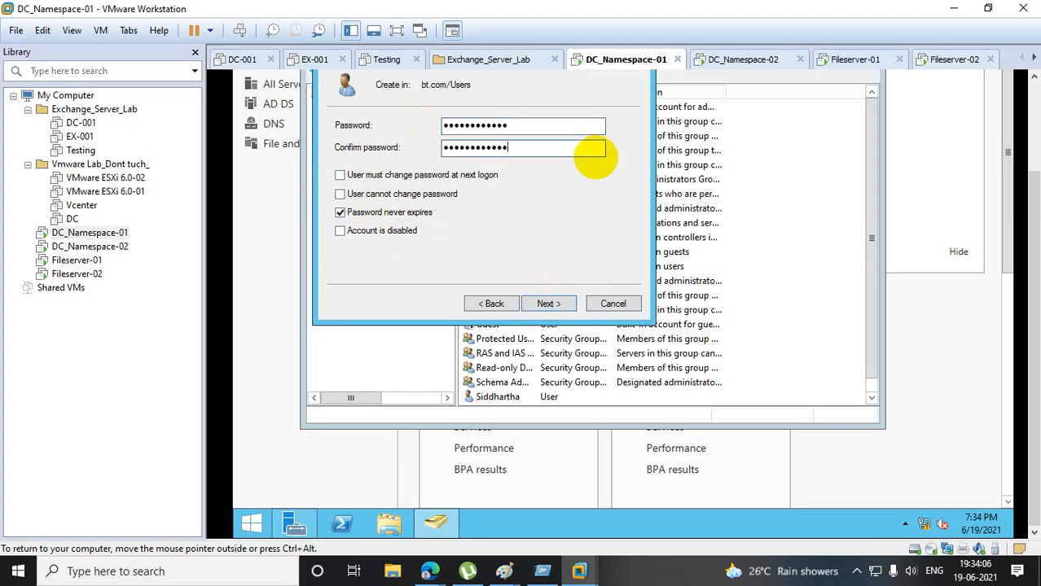
pyautogui.click(559, 304)
pyautogui.click(705, 298)
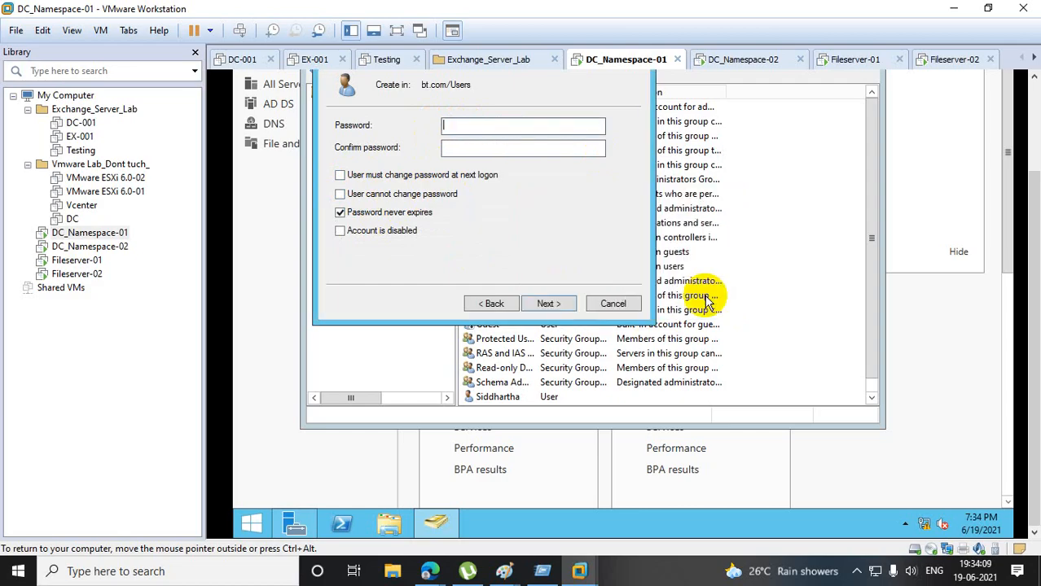
# Re-enter the password and its confirmation until they match, then finish creating user sidd.
pyautogui.press('Tab')
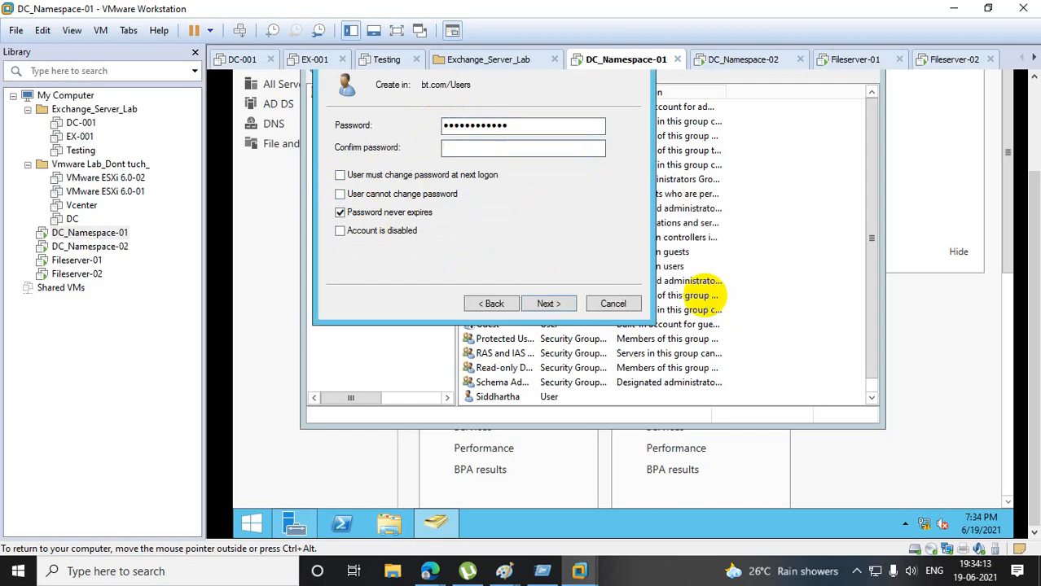
pyautogui.click(557, 303)
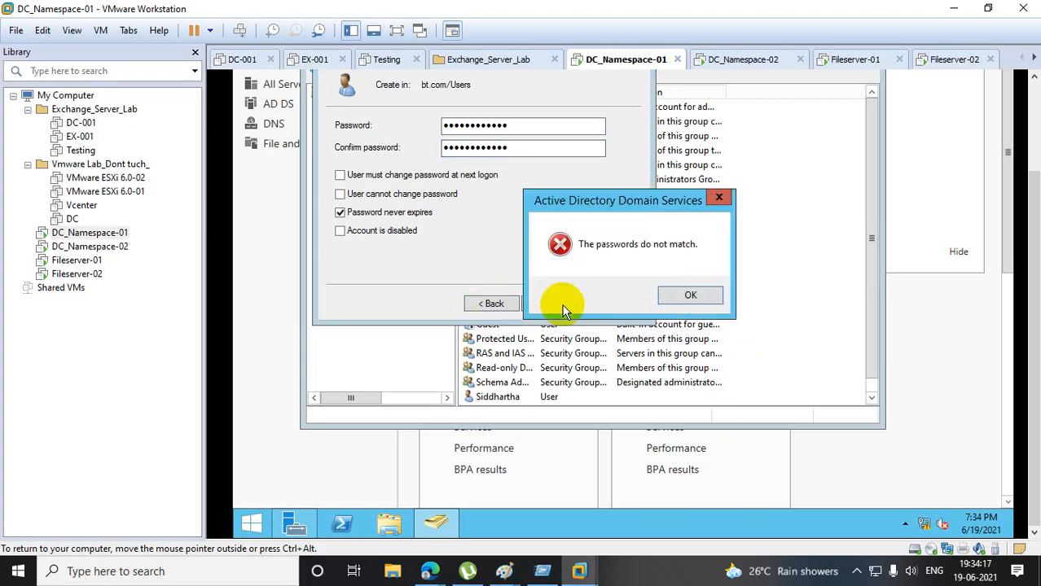
pyautogui.click(675, 297)
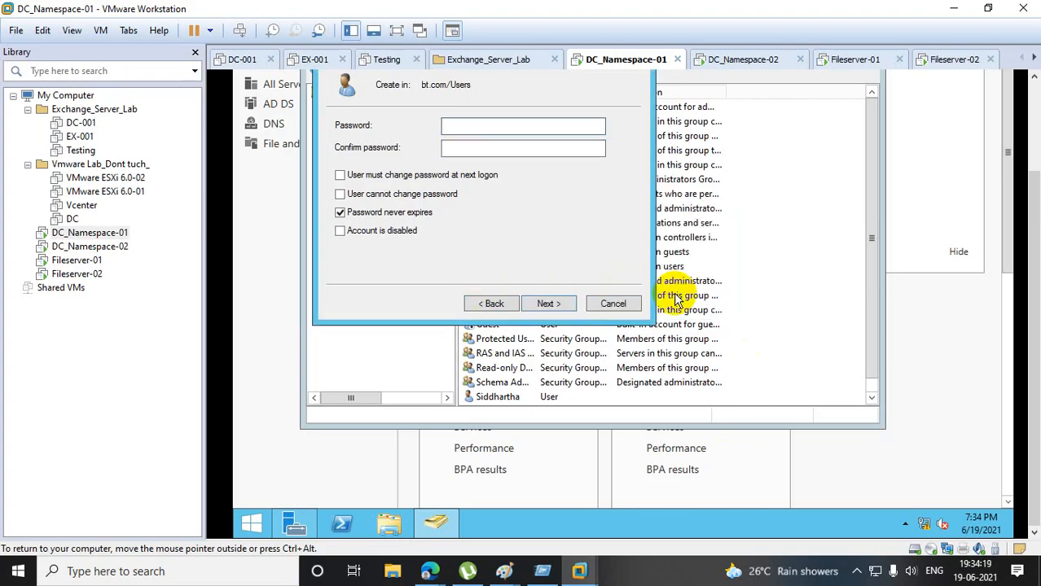
pyautogui.write('P@')
pyautogui.click(450, 146)
pyautogui.write('P')
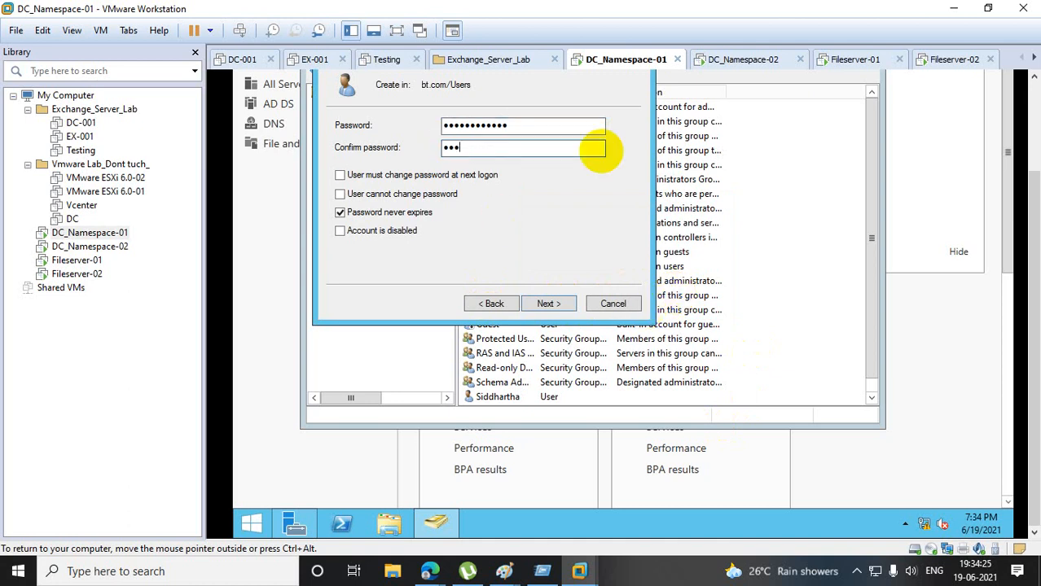
pyautogui.write('••••••••••')
pyautogui.click(547, 303)
pyautogui.click(548, 303)
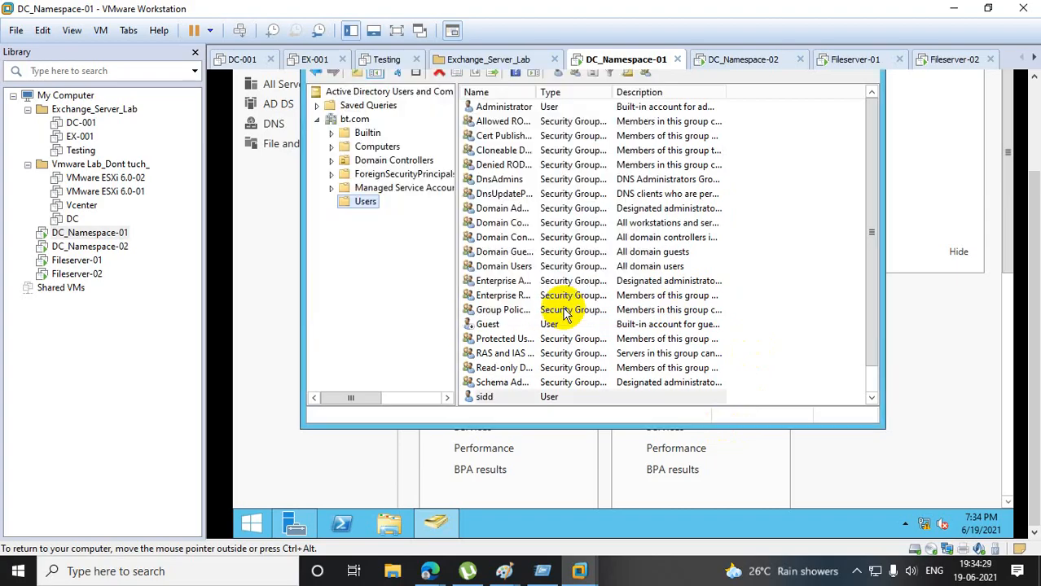
# Add sidd to the Domain Admins group from its Member Of properties and apply.
pyautogui.doubleClick(528, 397)
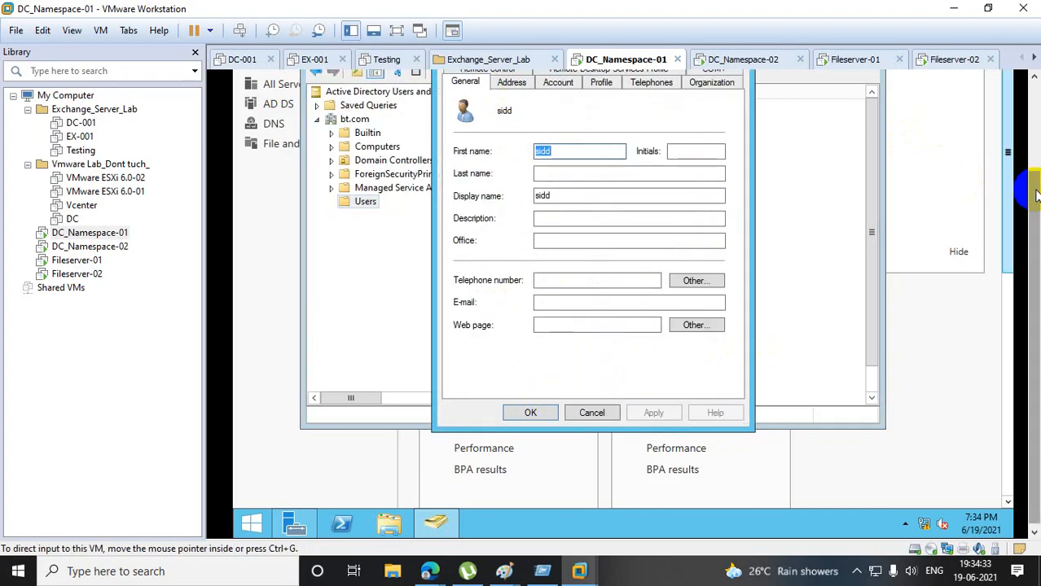
pyautogui.moveTo(1035, 196); pyautogui.dragTo(1035, 133)
pyautogui.click(511, 140)
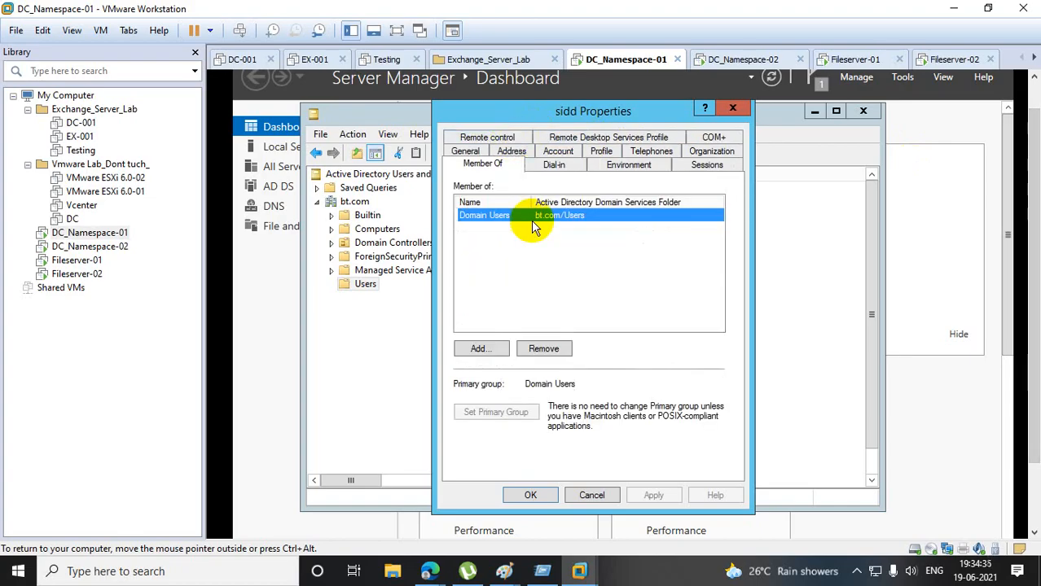
pyautogui.click(481, 350)
pyautogui.write('domain admin')
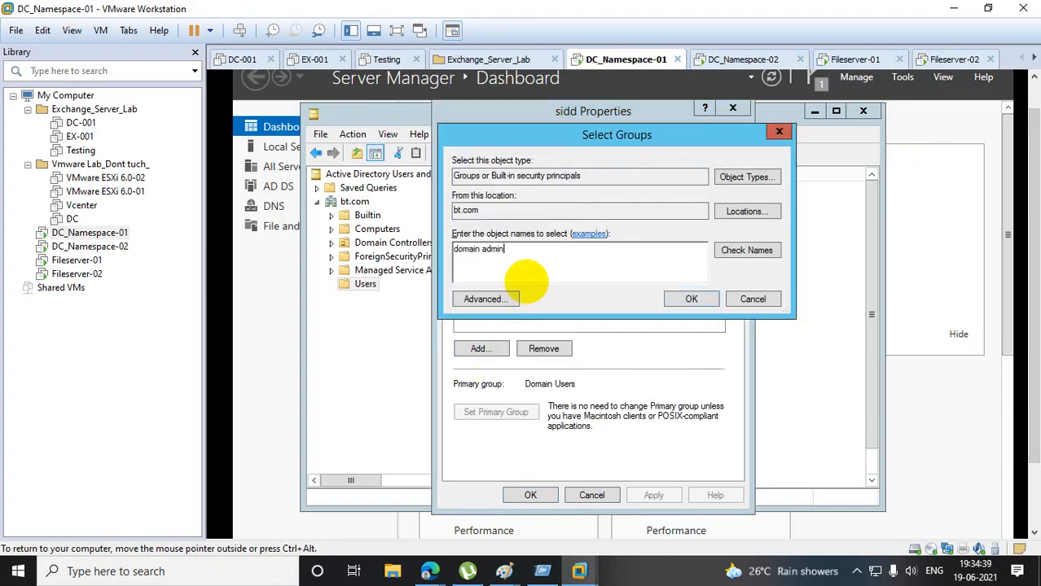
pyautogui.click(745, 253)
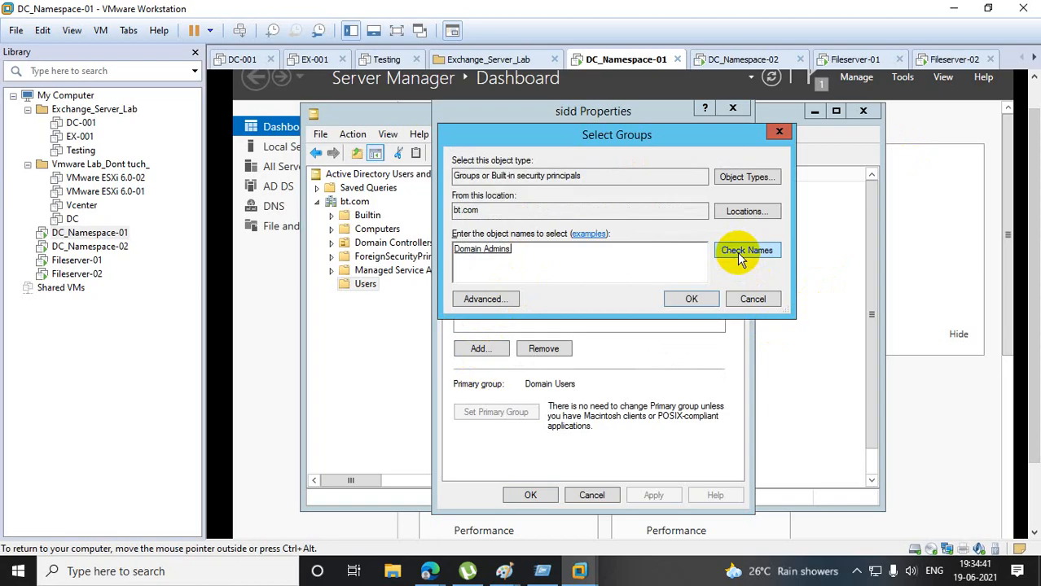
pyautogui.click(694, 298)
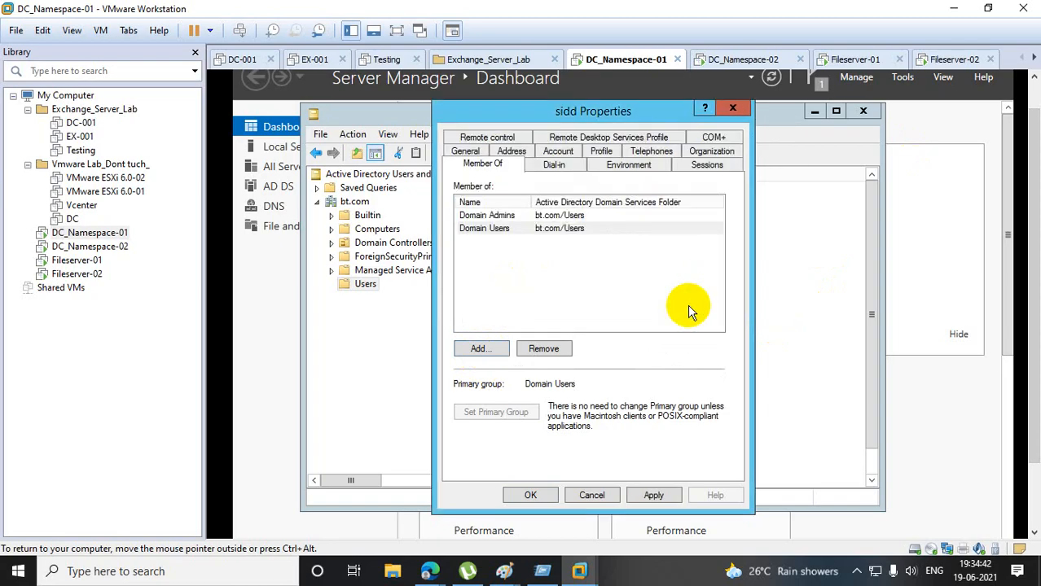
pyautogui.click(654, 496)
pyautogui.click(544, 496)
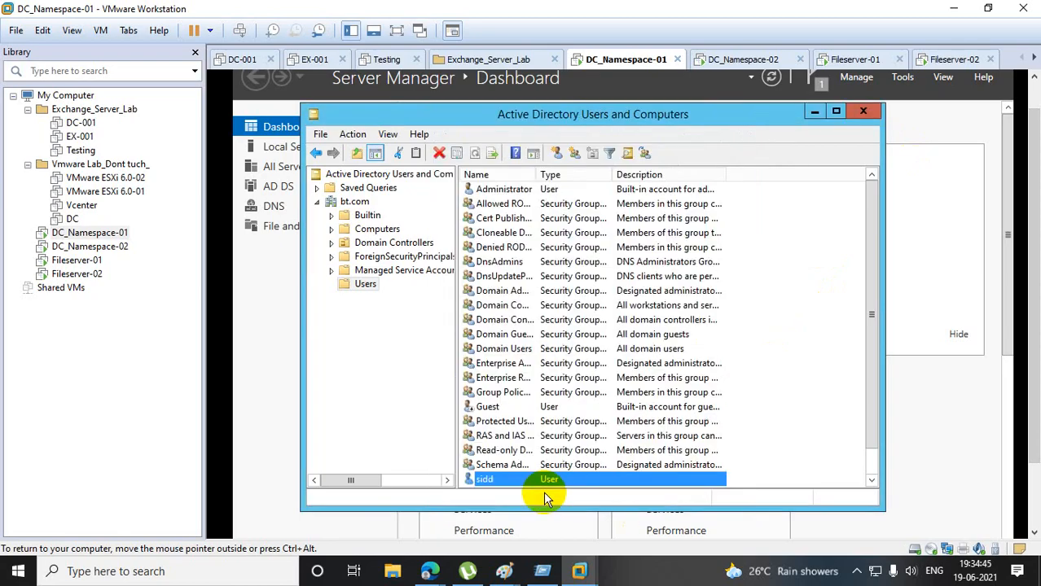
# Sign in to DC_Namespace-02 as Administrator, retrying after an incorrect password.
pyautogui.click(114, 246)
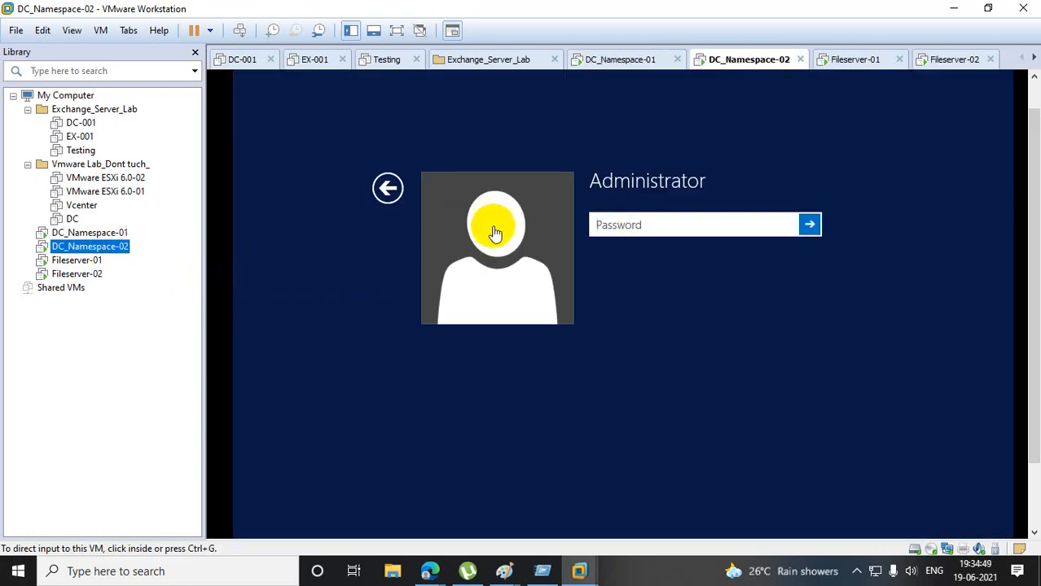
pyautogui.click(628, 229)
pyautogui.write('*********')
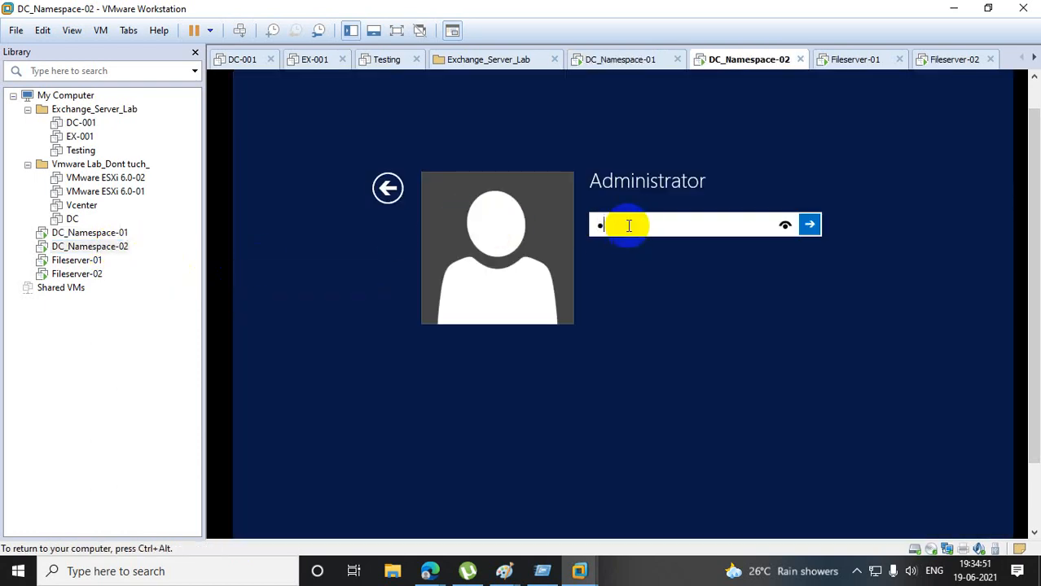
pyautogui.write('***')
pyautogui.press('Return')
pyautogui.press('Return')
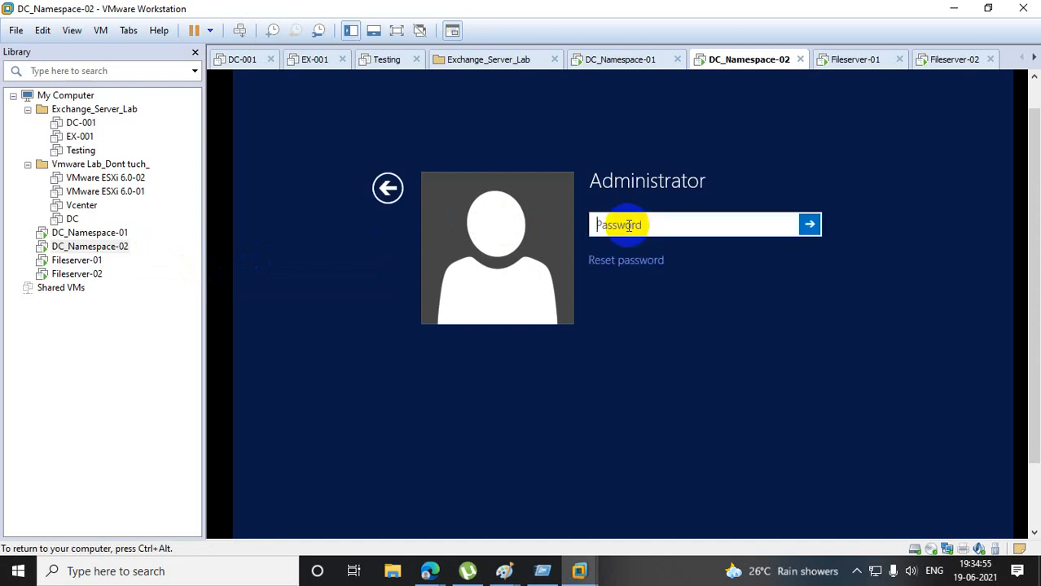
pyautogui.write('***********')
pyautogui.press('Return')
pyautogui.press('Return')
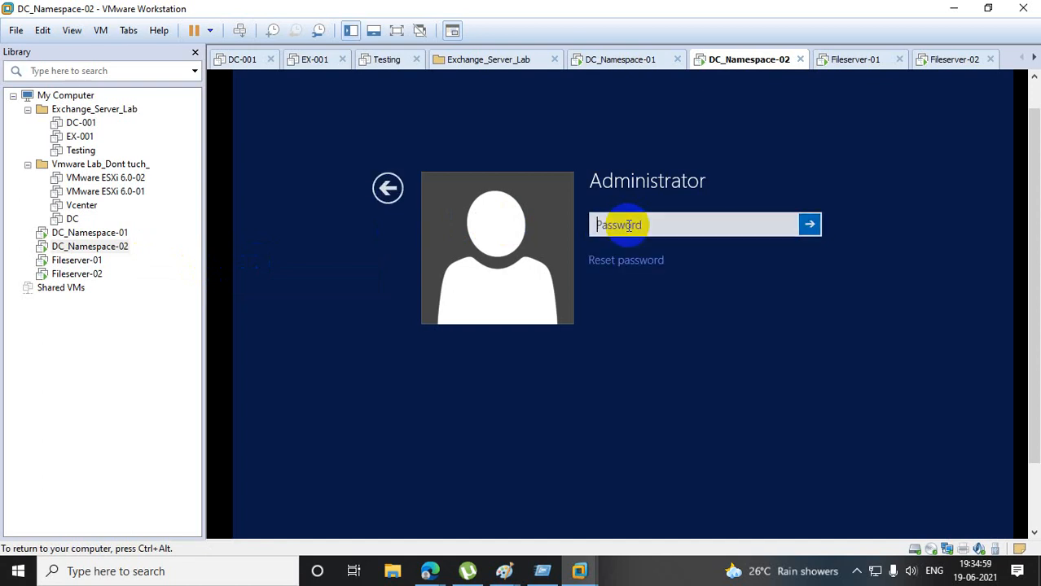
pyautogui.write('**')
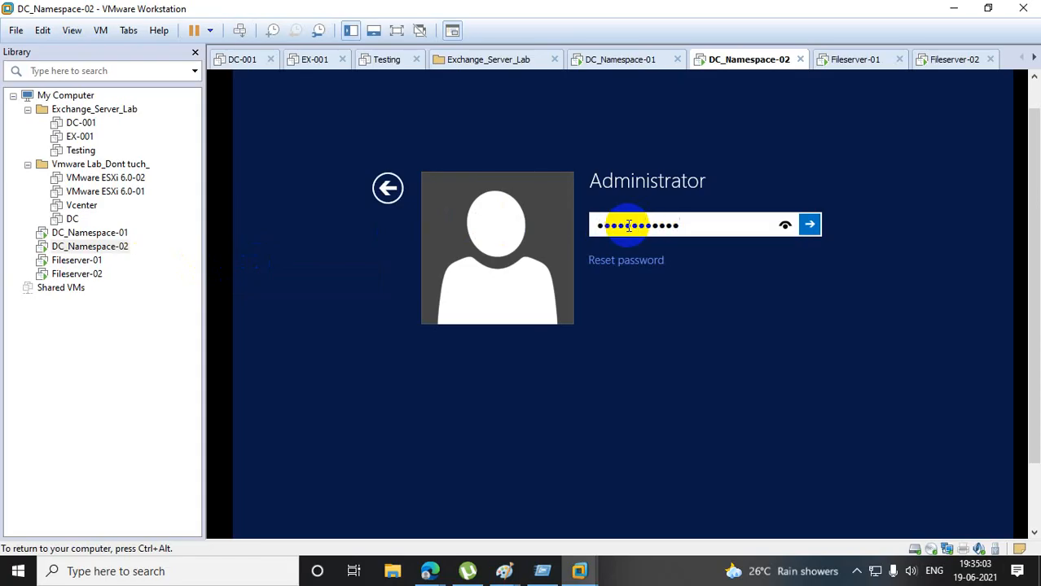
pyautogui.press('Return')
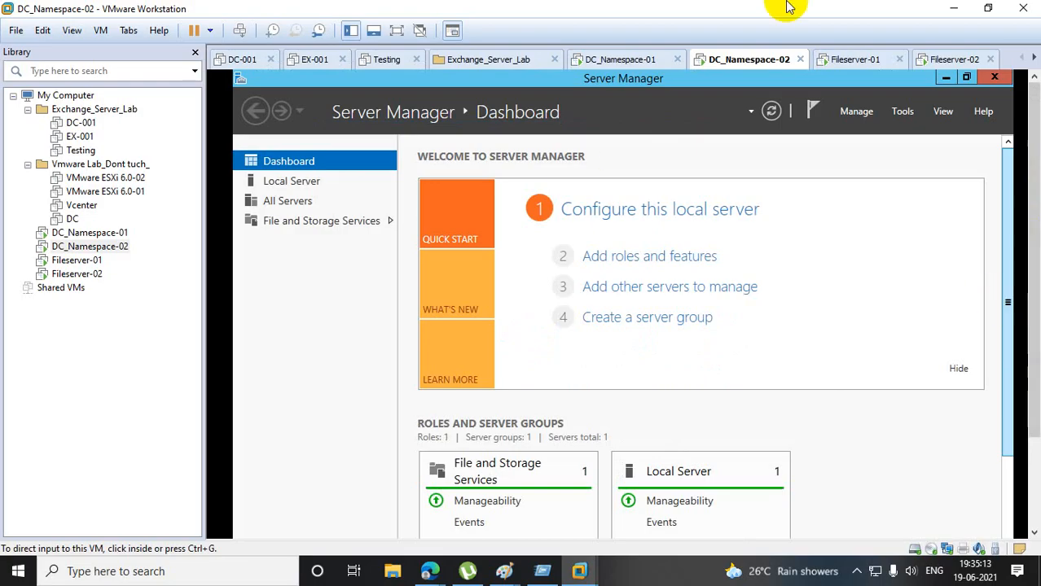
# In This PC's system properties, change DC_Namespace-02's membership from workgroup to Domain.
pyautogui.click(668, 257)
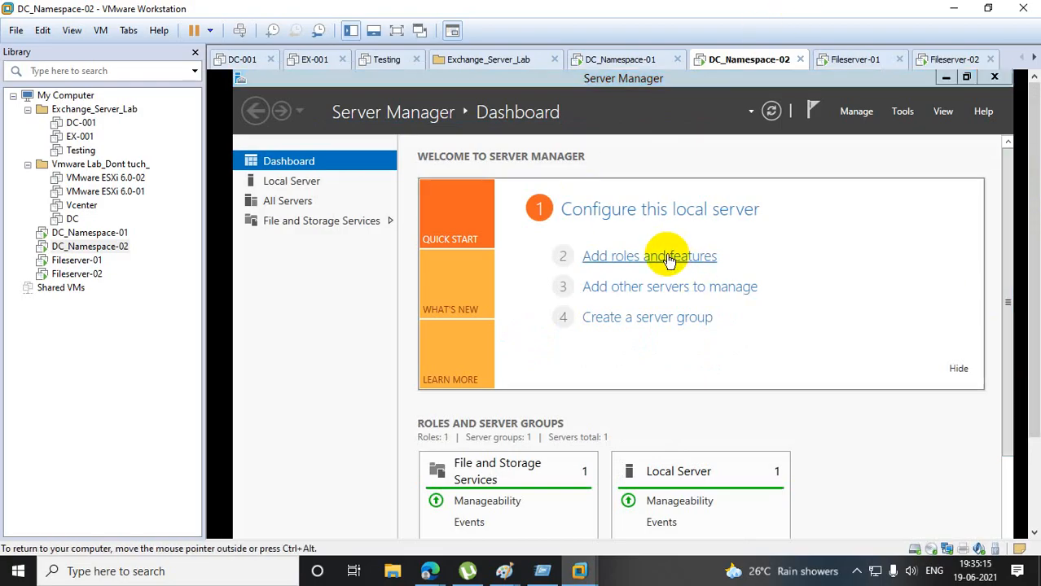
pyautogui.click(1031, 391)
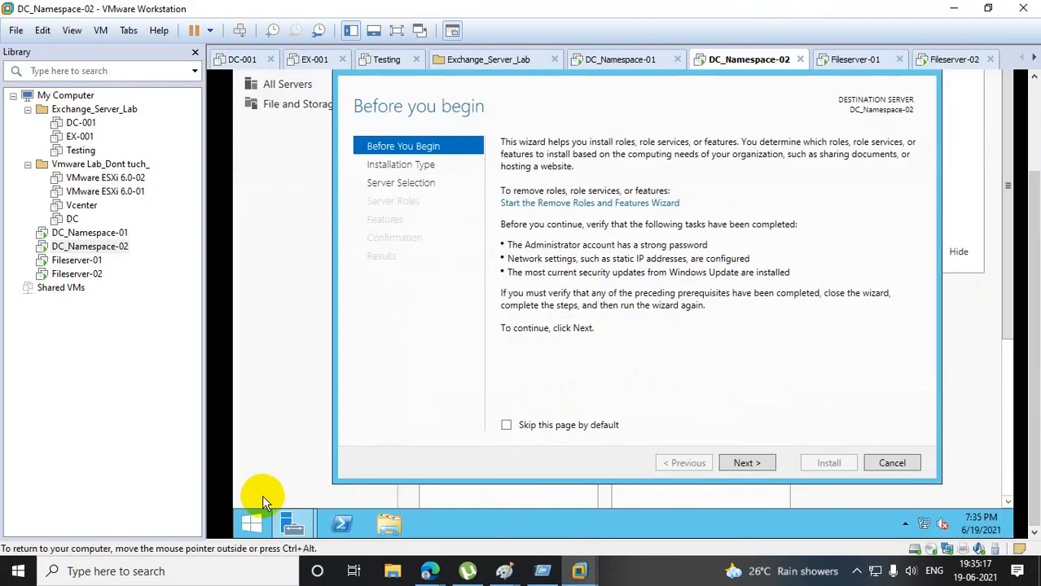
pyautogui.click(257, 524)
pyautogui.rightClick(368, 241)
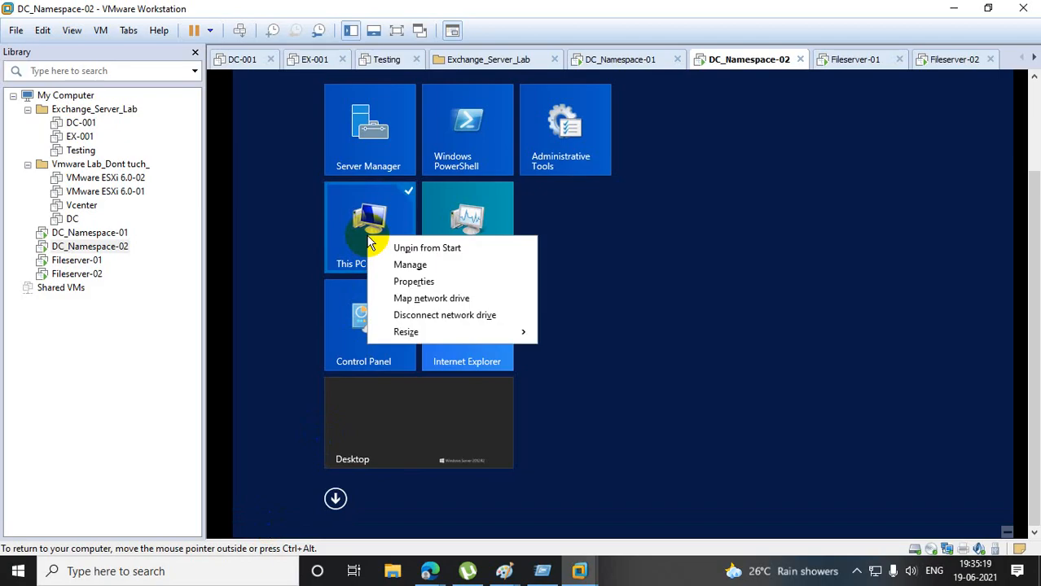
pyautogui.click(415, 282)
pyautogui.click(411, 139)
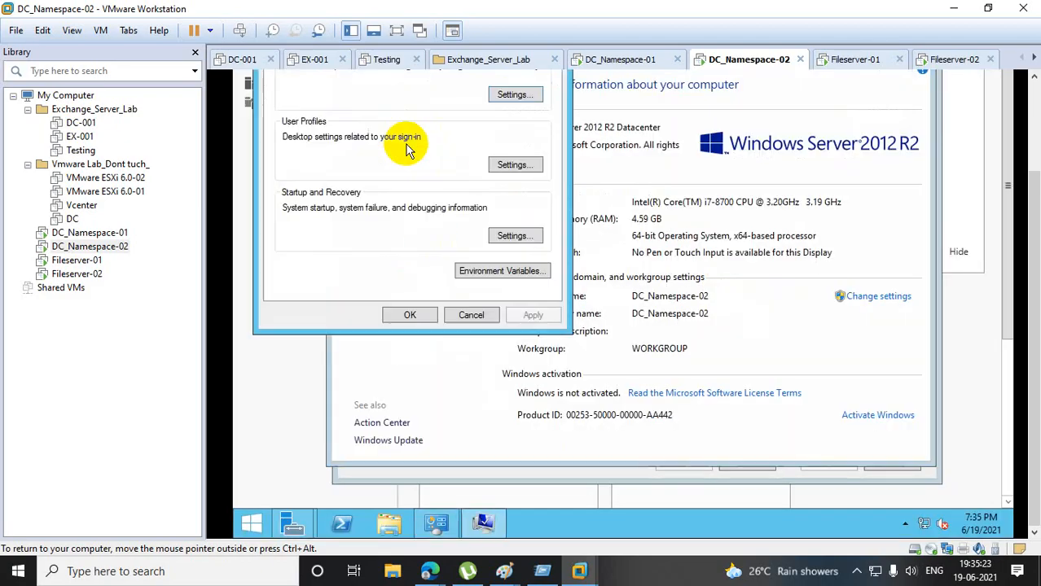
pyautogui.moveTo(1034, 189); pyautogui.dragTo(1032, 133)
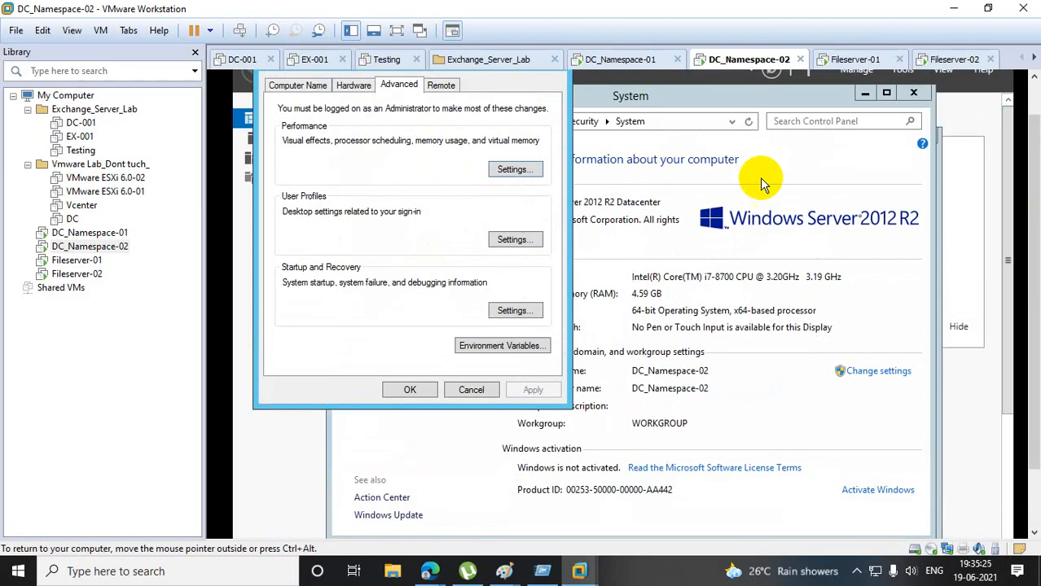
pyautogui.click(309, 89)
pyautogui.click(518, 235)
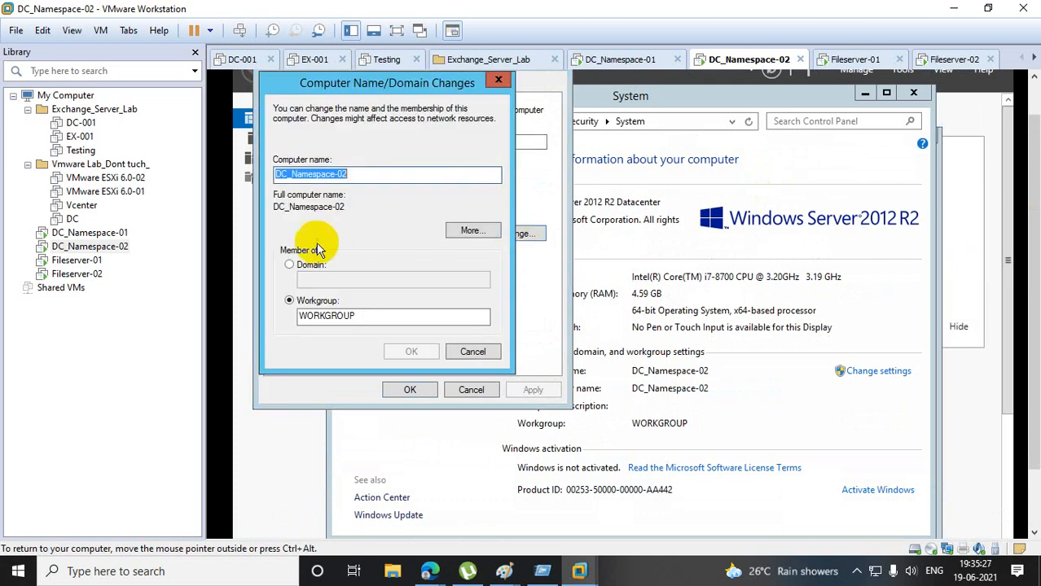
pyautogui.click(289, 265)
pyautogui.scroll(-2, 619, 293)
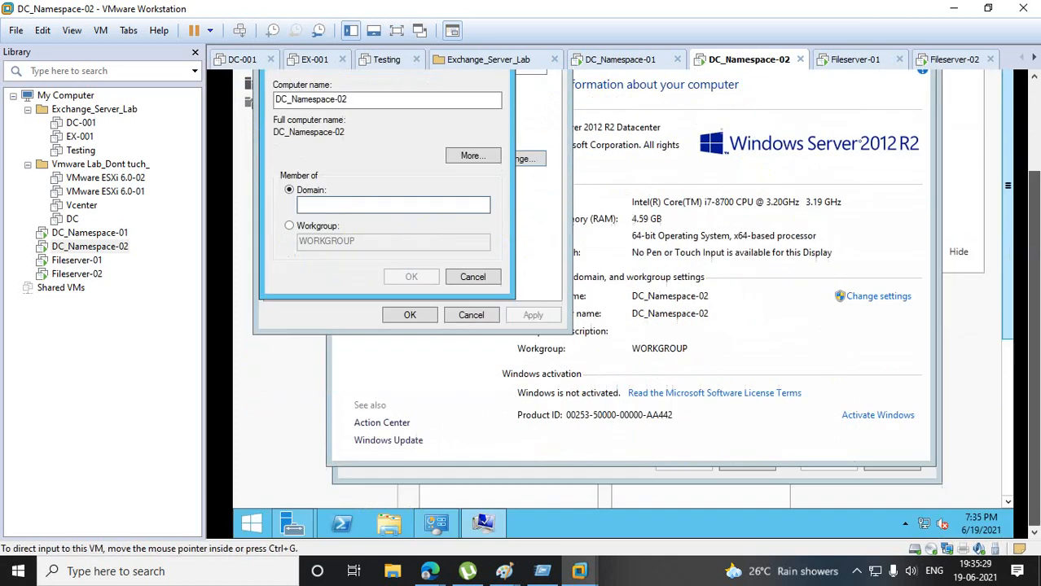
# Open Network Connections with ncpa.cpl after the mistyped 'nc' command fails.
pyautogui.rightClick(257, 520)
pyautogui.click(293, 474)
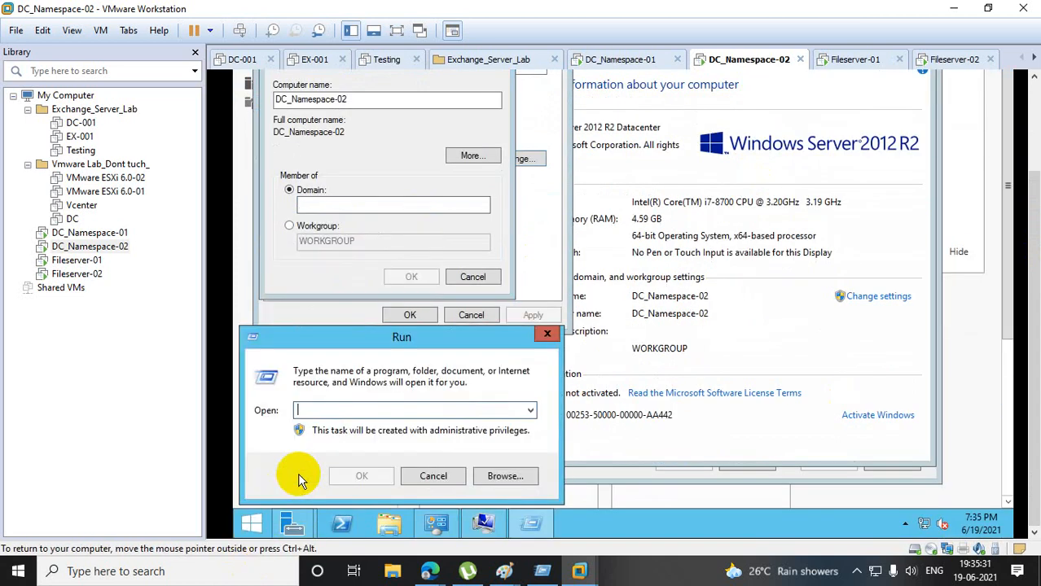
pyautogui.write('ncpa.spl')
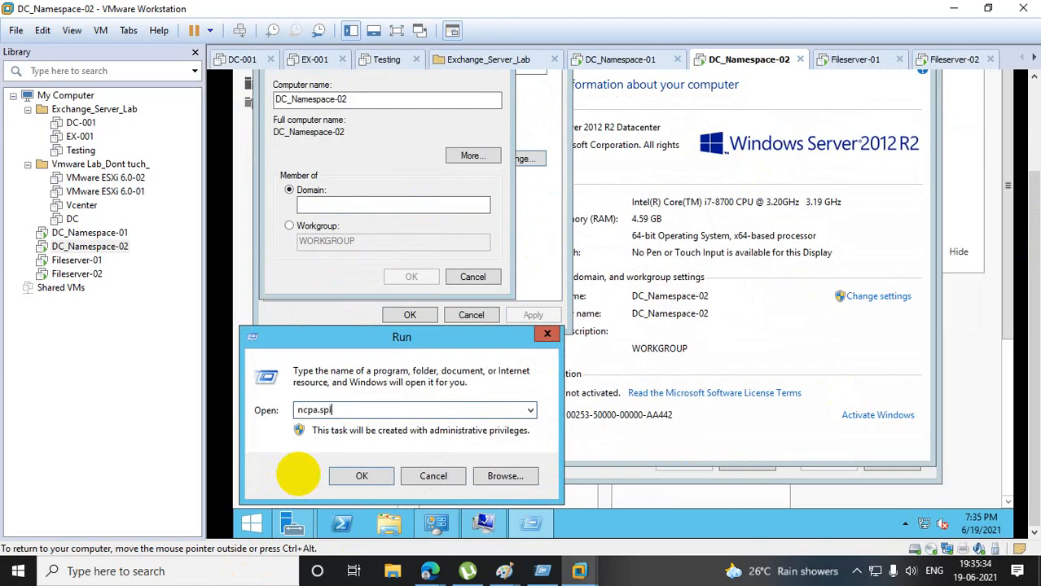
pyautogui.press('Return')
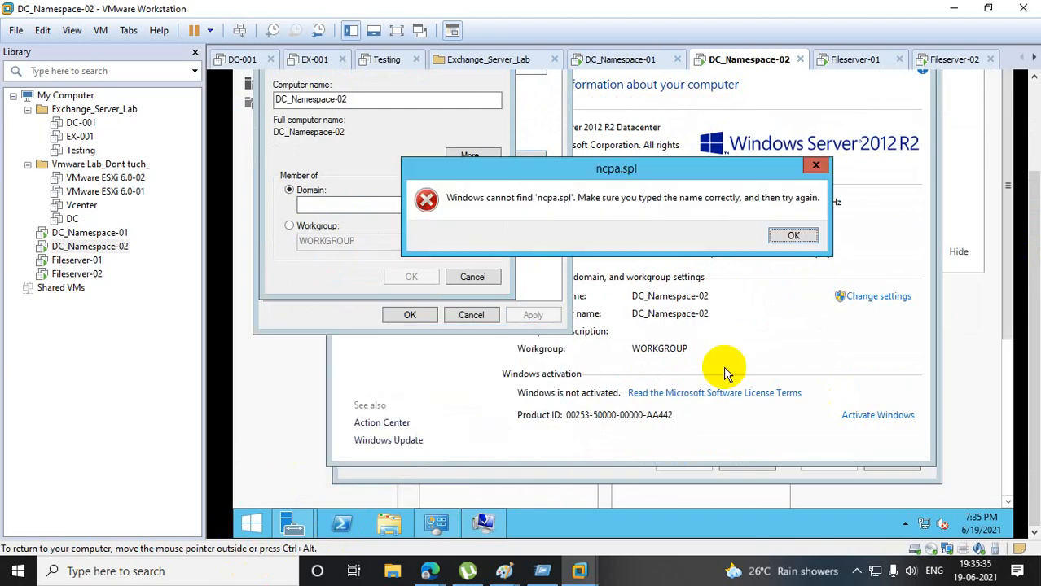
pyautogui.click(810, 239)
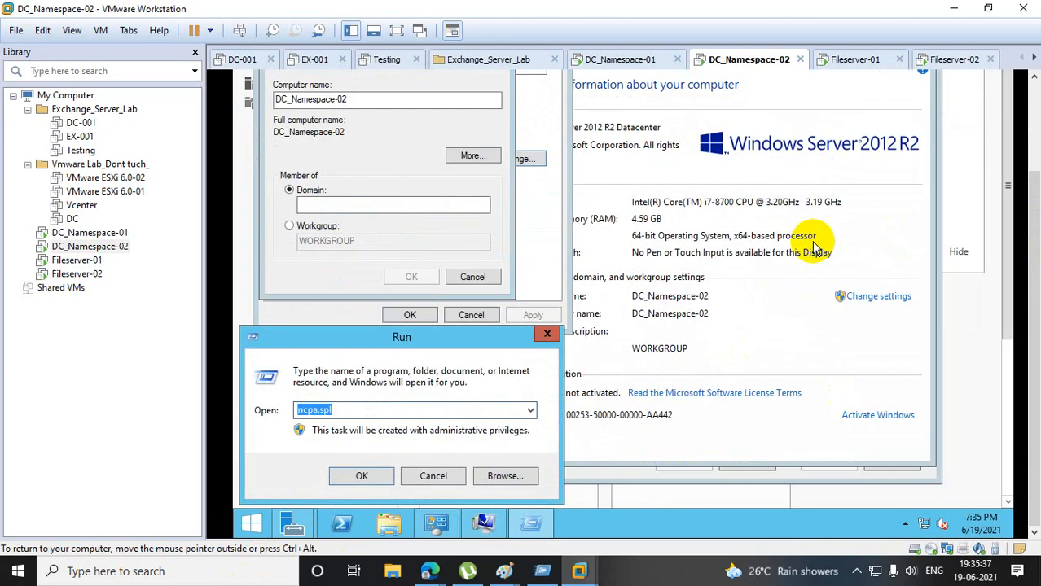
pyautogui.write('ncpa.cpl')
pyautogui.press('Return')
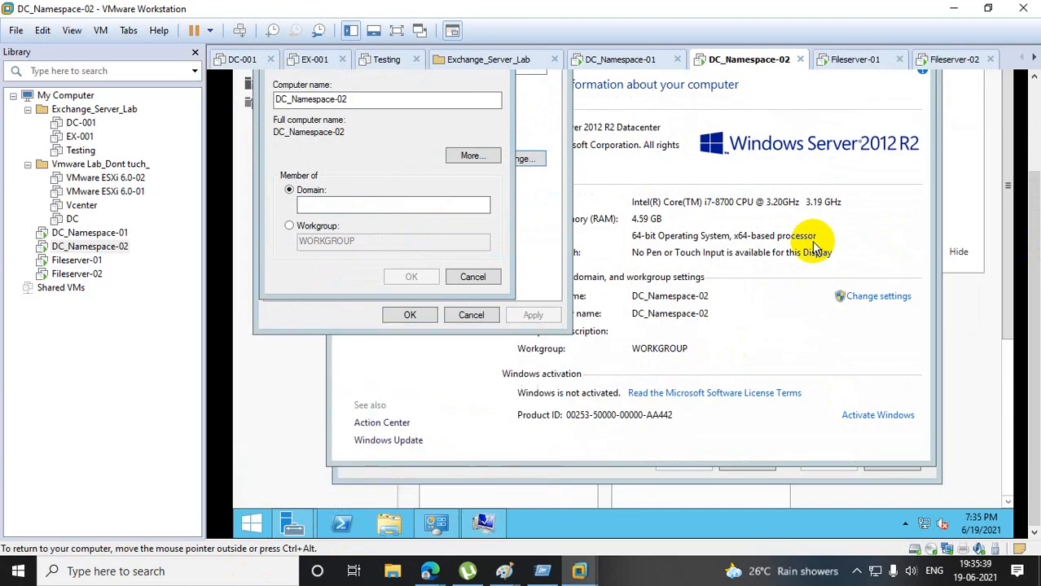
# Set Ethernet0's IPv4 to static 10.10.10.11, mask 255.0.0.0, preferred DNS 10.10.10.10.
pyautogui.click(420, 127)
pyautogui.rightClick(401, 124)
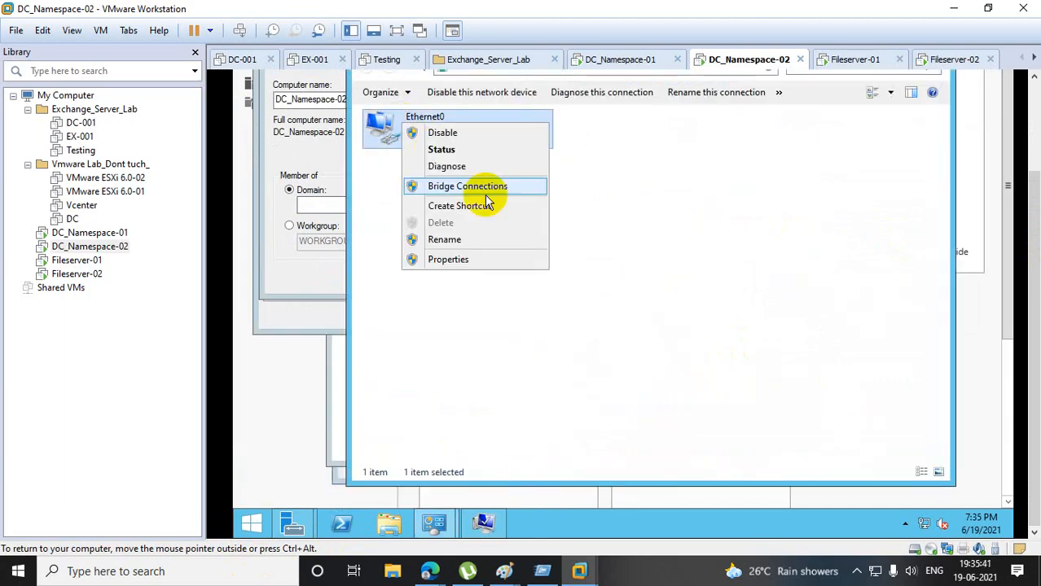
pyautogui.click(464, 261)
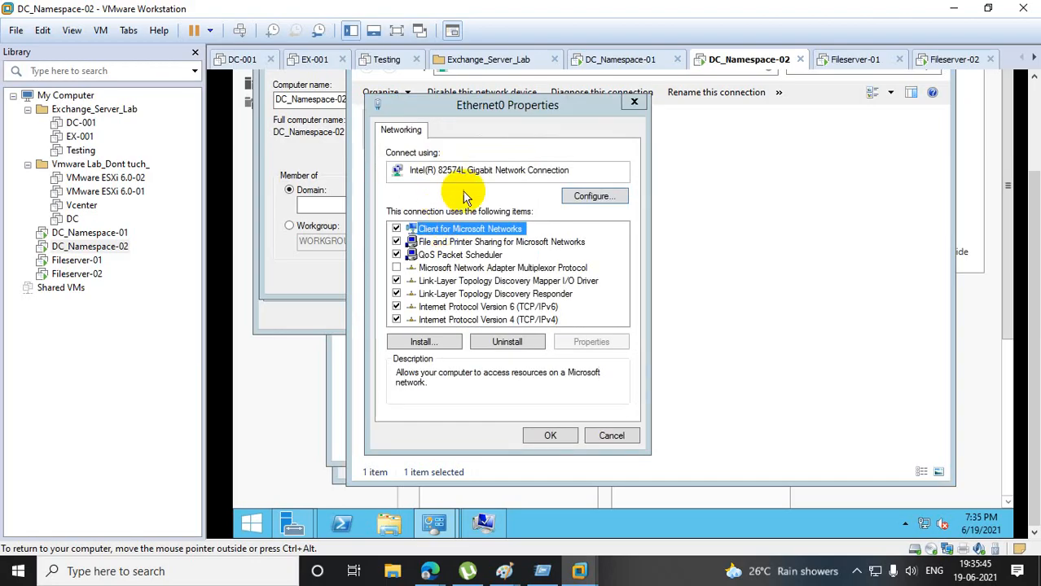
pyautogui.doubleClick(488, 320)
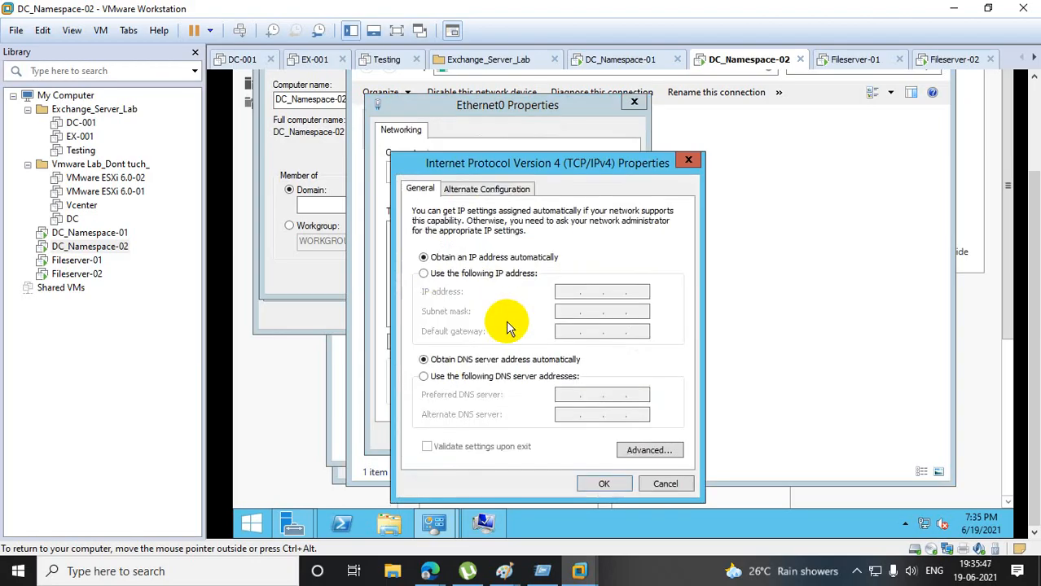
pyautogui.click(476, 274)
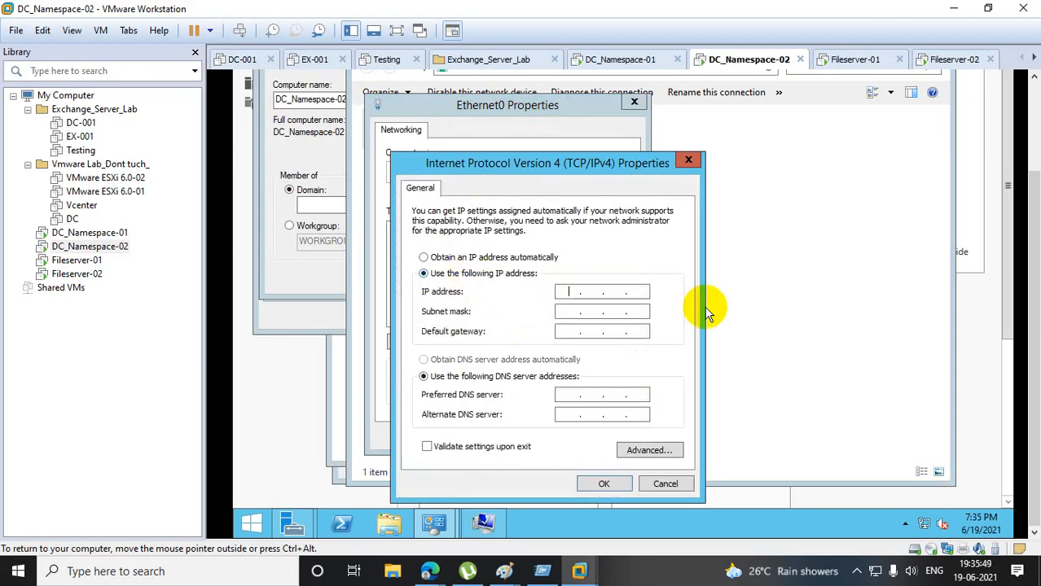
pyautogui.write('10.10.10.11')
pyautogui.press('Tab')
pyautogui.press('Tab')
pyautogui.press('Tab')
pyautogui.press('Tab')
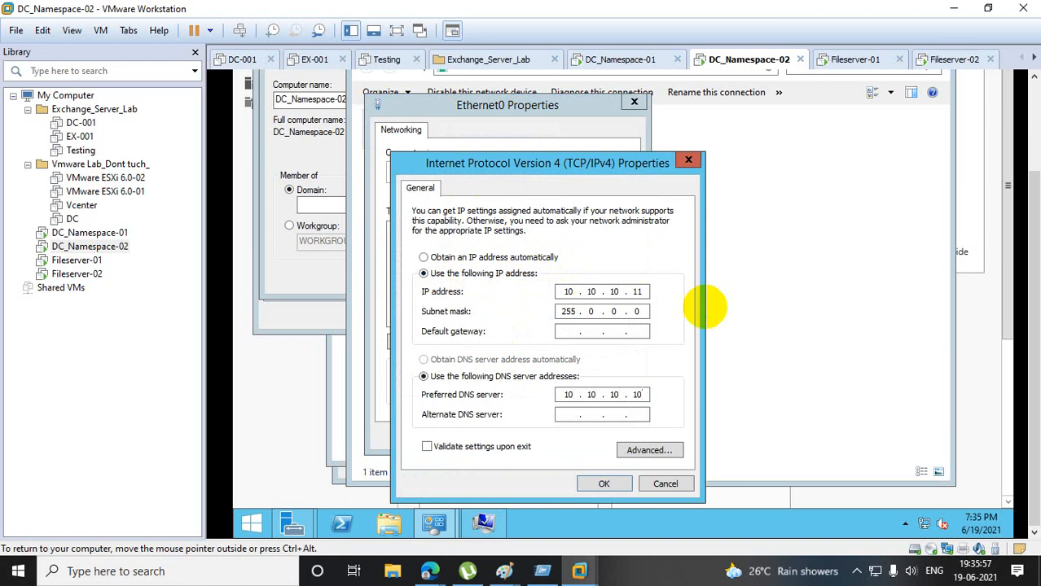
pyautogui.click(611, 484)
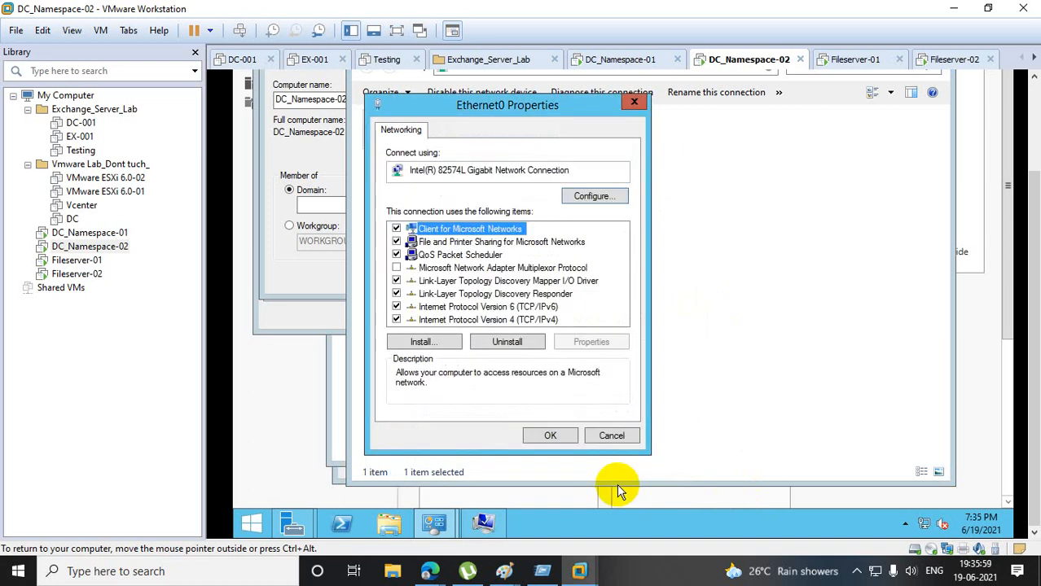
pyautogui.click(560, 440)
# Try joining domain bct.com, dismiss the domain-controller-not-found error, and switch to DC_Namespace-01.
pyautogui.click(281, 272)
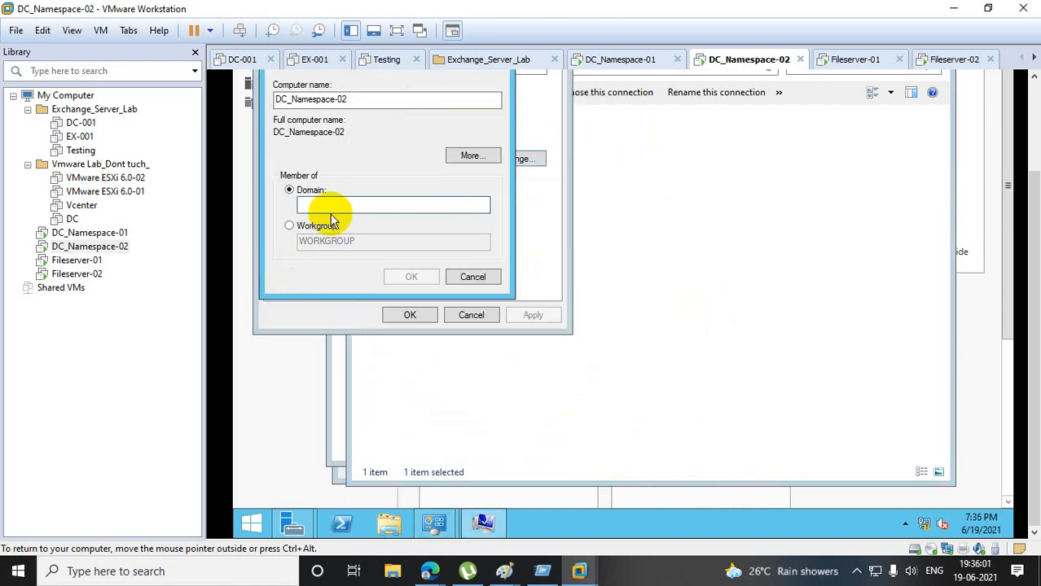
pyautogui.write('bct.com')
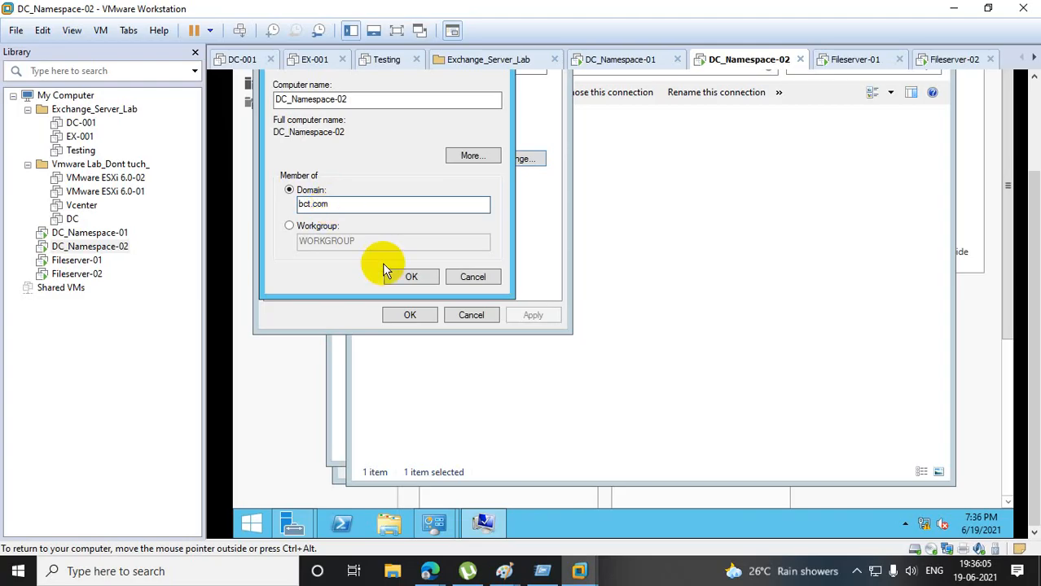
pyautogui.click(411, 277)
pyautogui.click(656, 256)
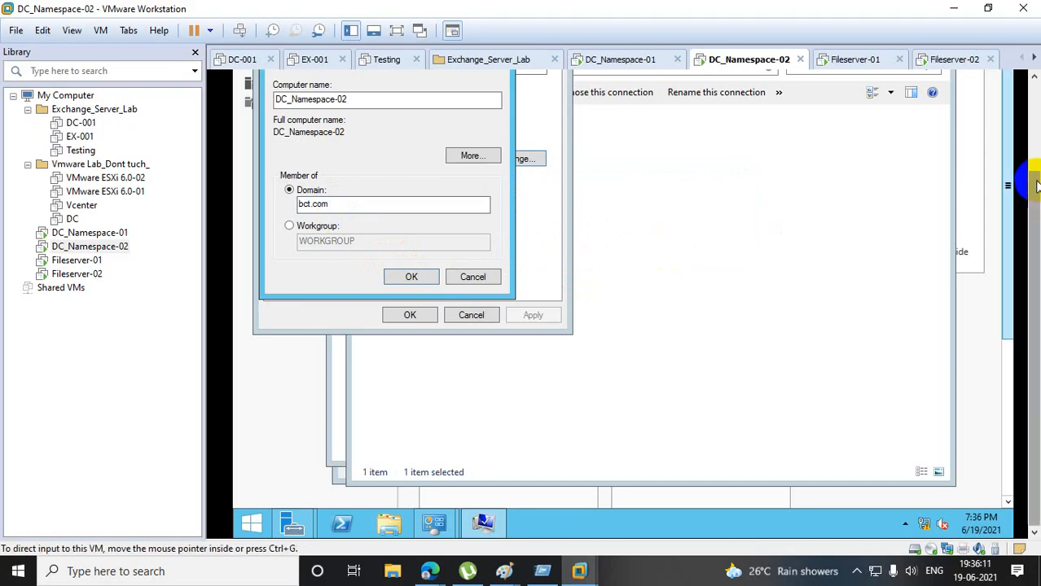
pyautogui.moveTo(1036, 185); pyautogui.dragTo(1036, 124)
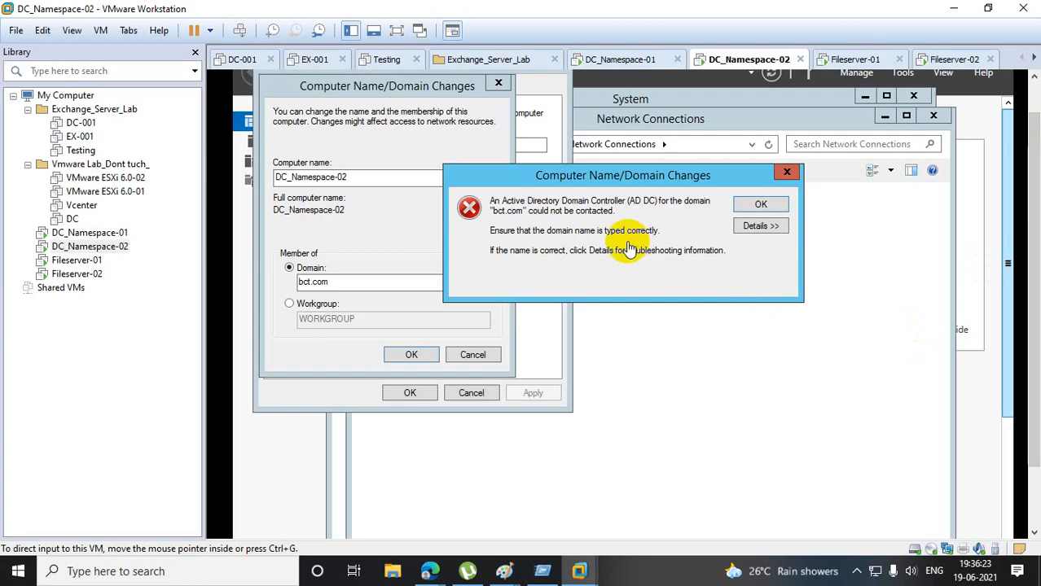
pyautogui.click(787, 171)
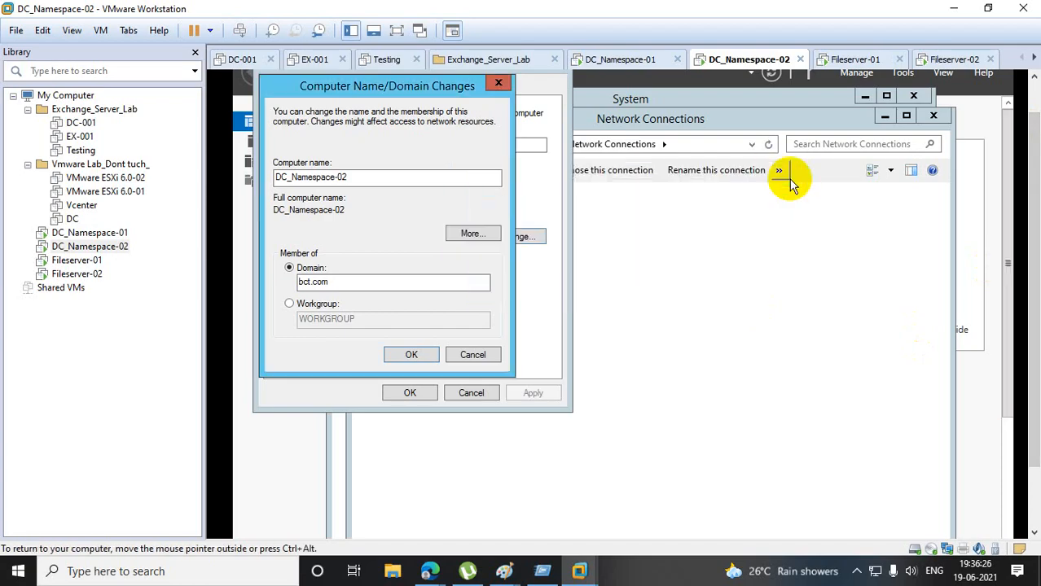
pyautogui.click(75, 232)
# Run firewall.cpl on DC_Namespace-01 and turn off the firewall for domain, private and public networks.
pyautogui.scroll(-2, 1024, 244)
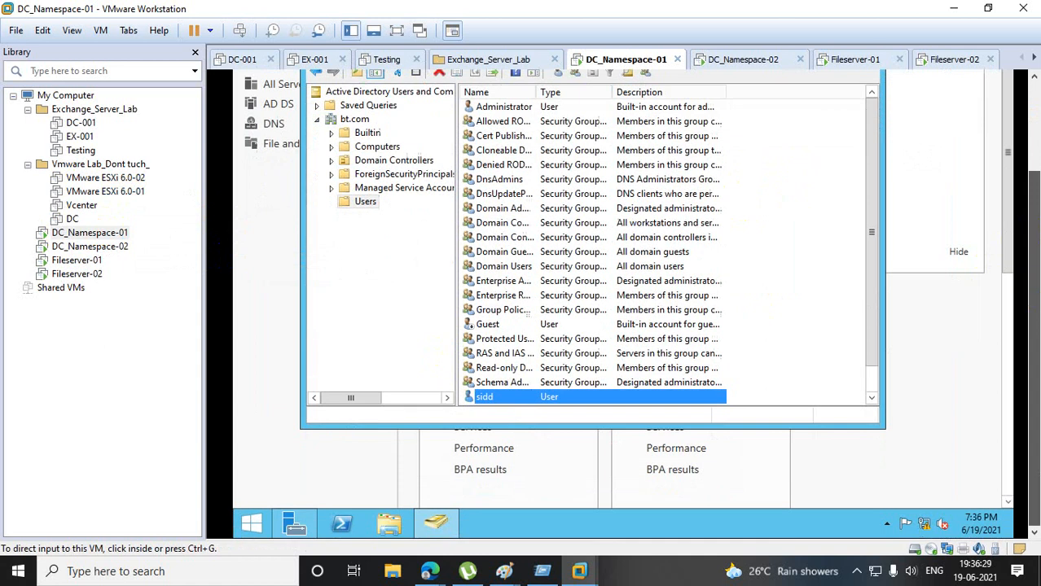
pyautogui.rightClick(266, 522)
pyautogui.click(334, 470)
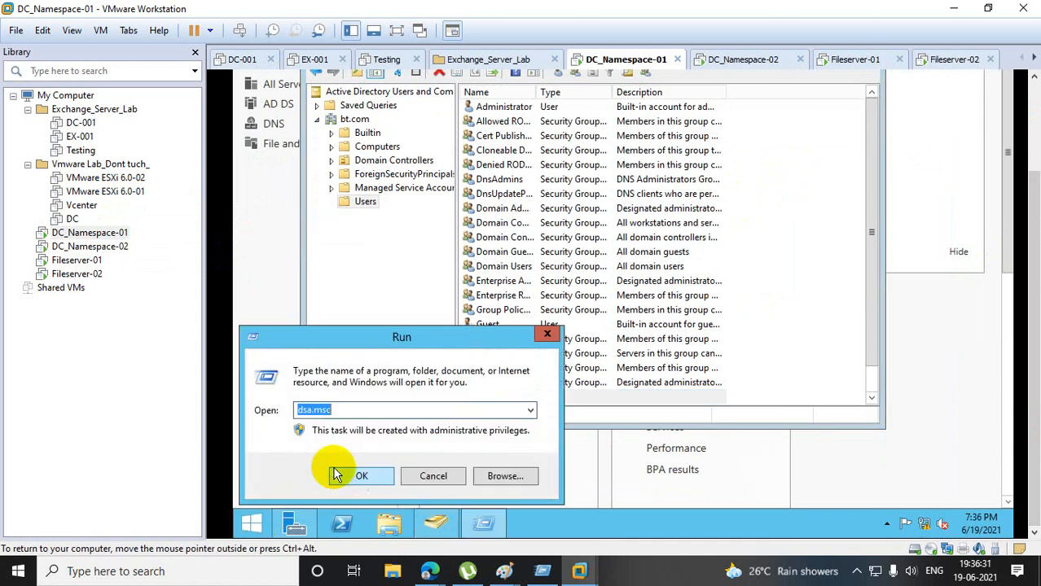
pyautogui.write('firewall.cpl')
pyautogui.click(342, 476)
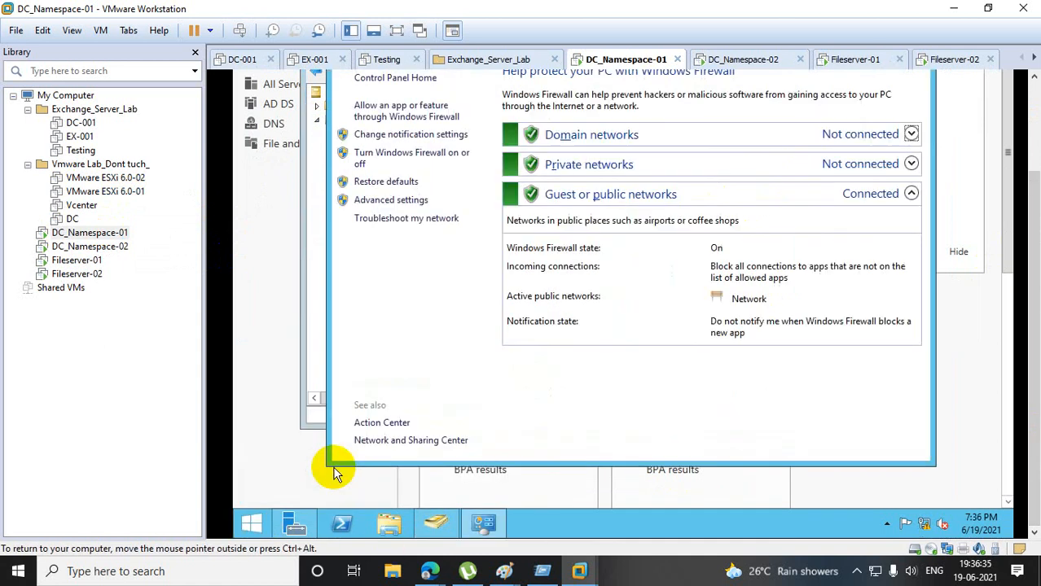
pyautogui.click(450, 160)
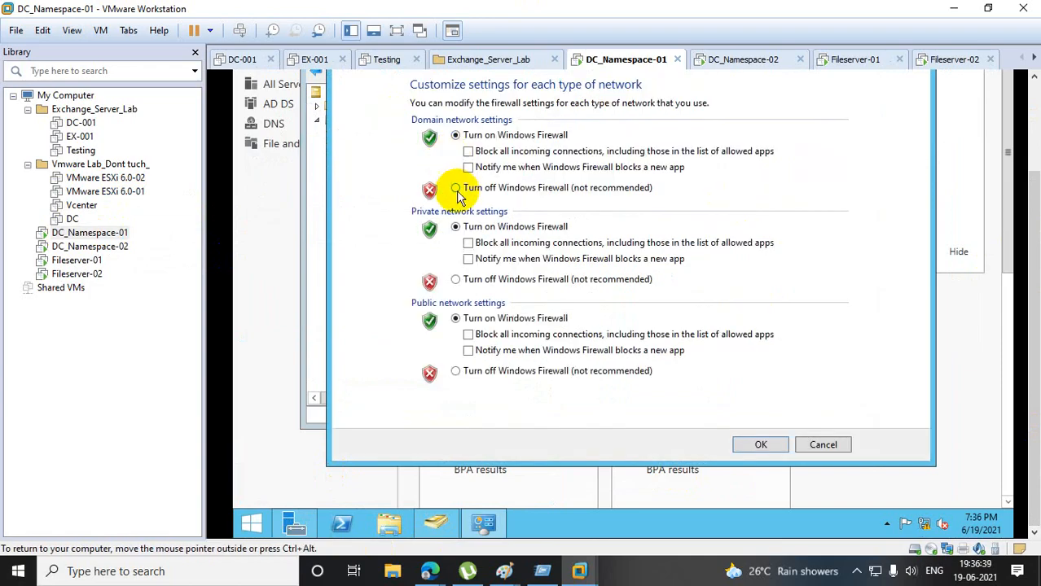
pyautogui.click(456, 187)
pyautogui.click(455, 279)
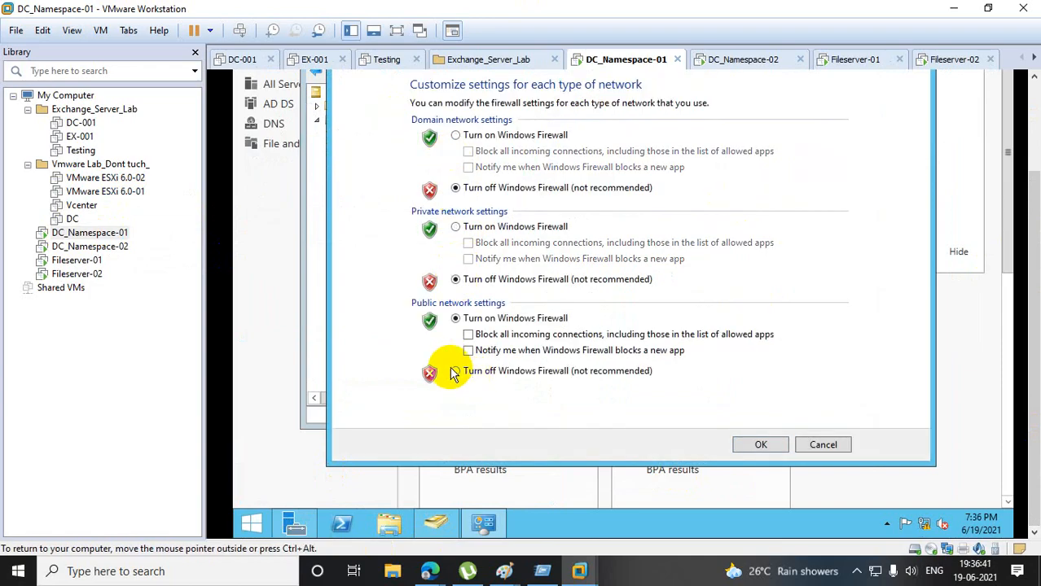
pyautogui.click(456, 370)
# Apply DC_Namespace-01's firewall changes, then open firewall.cpl on DC_Namespace-02.
pyautogui.click(749, 448)
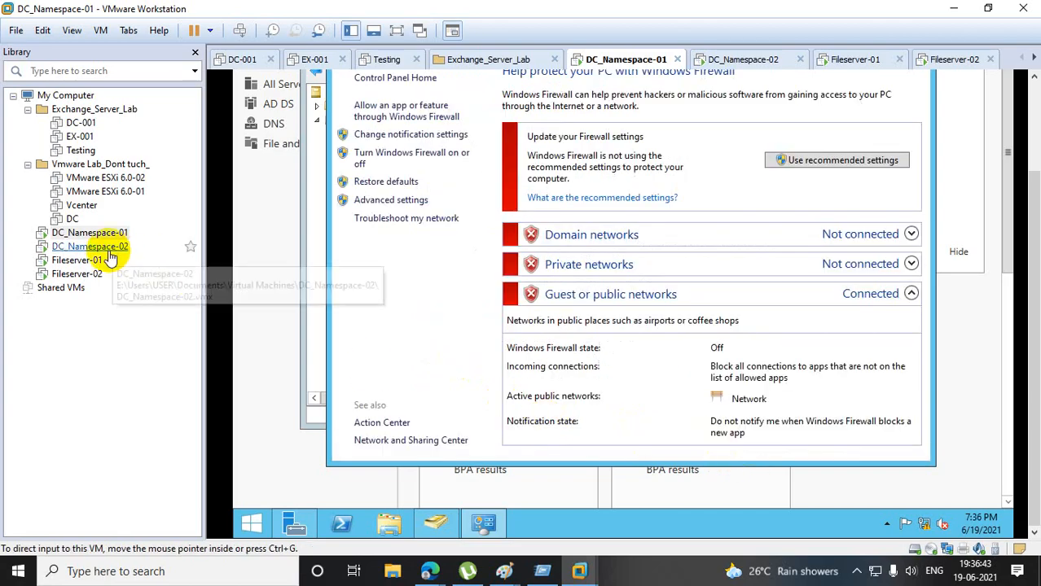
pyautogui.click(118, 246)
pyautogui.rightClick(256, 525)
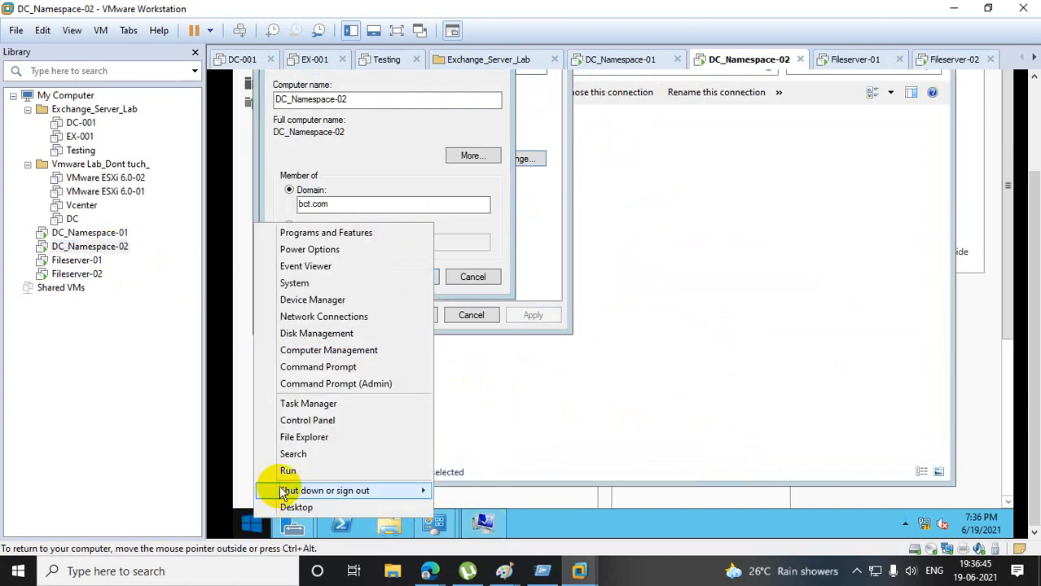
pyautogui.click(285, 472)
pyautogui.write('fi')
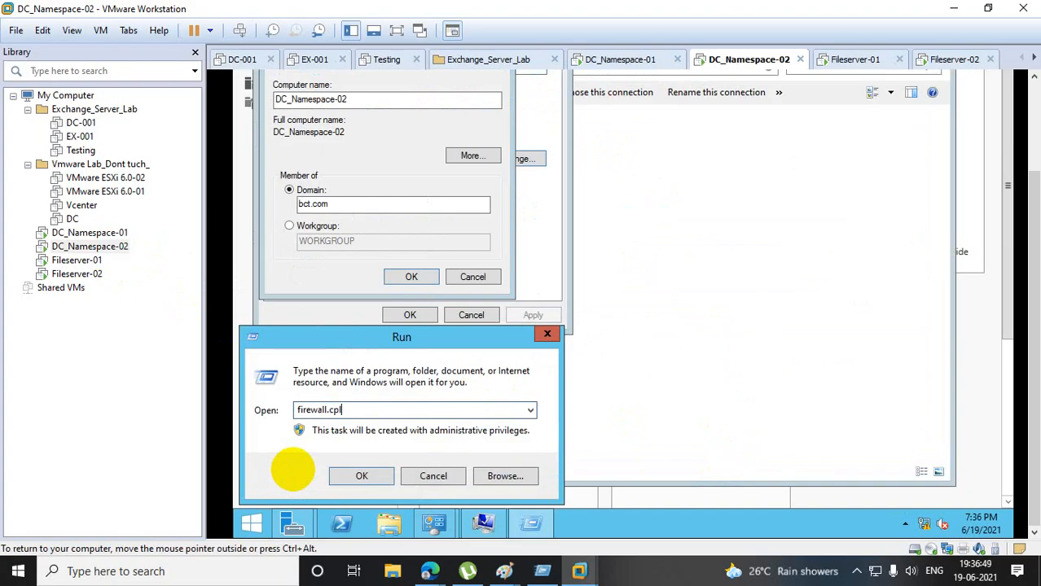
pyautogui.write('rewall.cpl')
pyautogui.press('Return')
# Turn off DC_Namespace-02's firewall for private and public networks and resubmit the bct.com join.
pyautogui.click(403, 177)
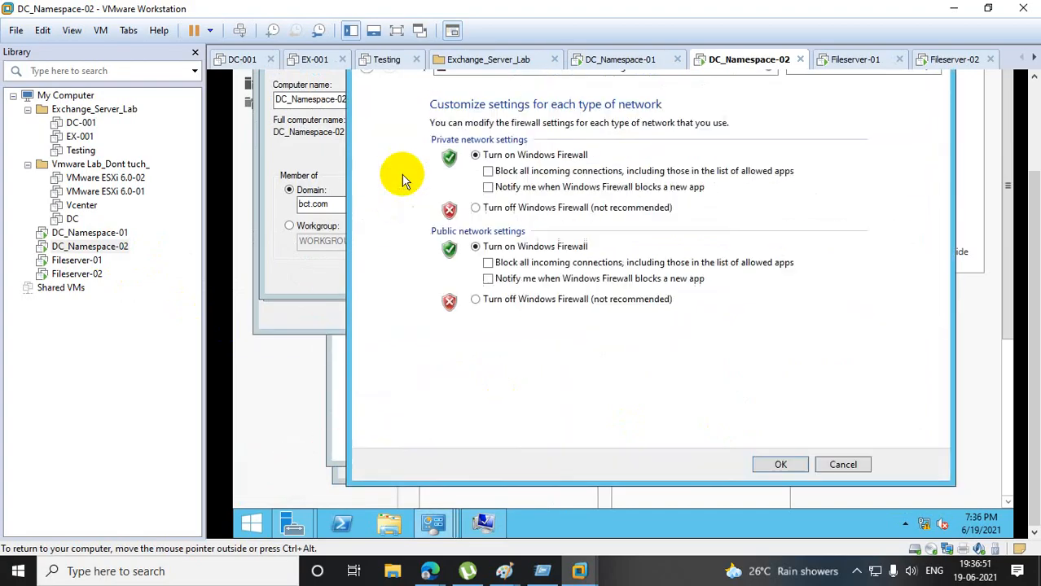
pyautogui.click(475, 208)
pyautogui.click(475, 299)
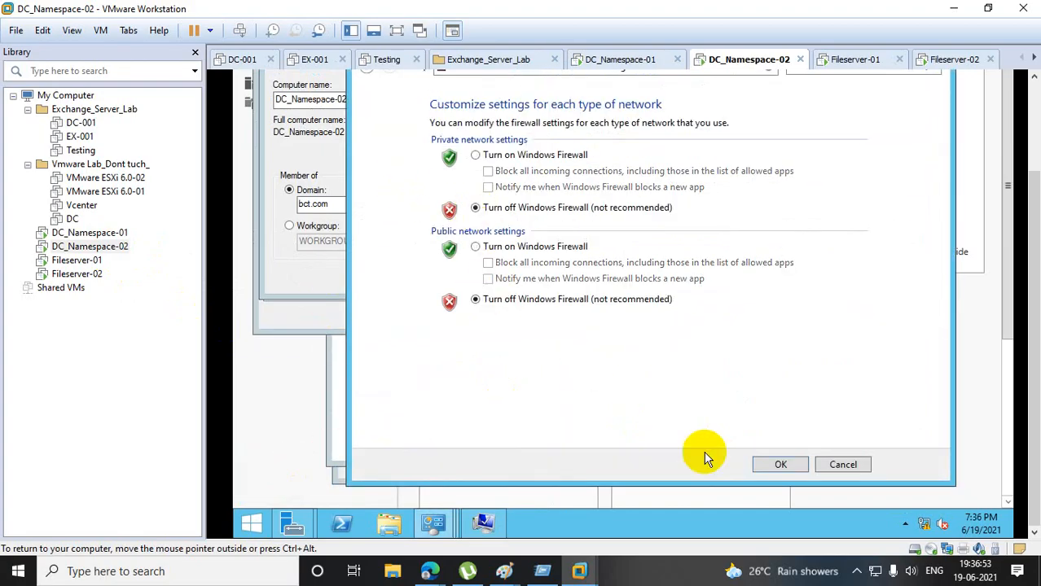
pyautogui.click(780, 464)
pyautogui.click(300, 274)
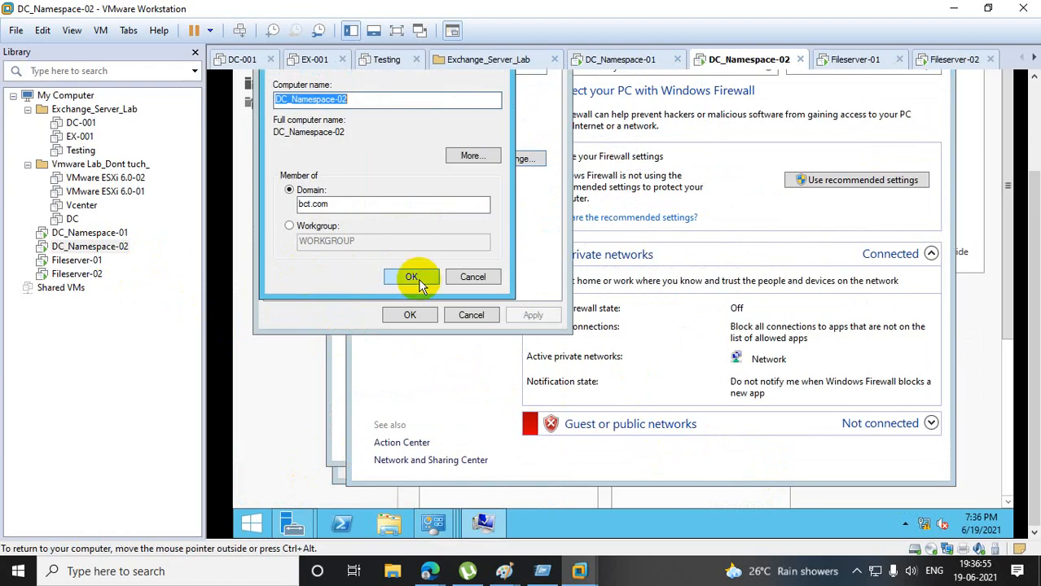
pyautogui.click(413, 276)
# Keep the computer name for the join, then open a PowerShell console on DC_Namespace-01.
pyautogui.click(664, 257)
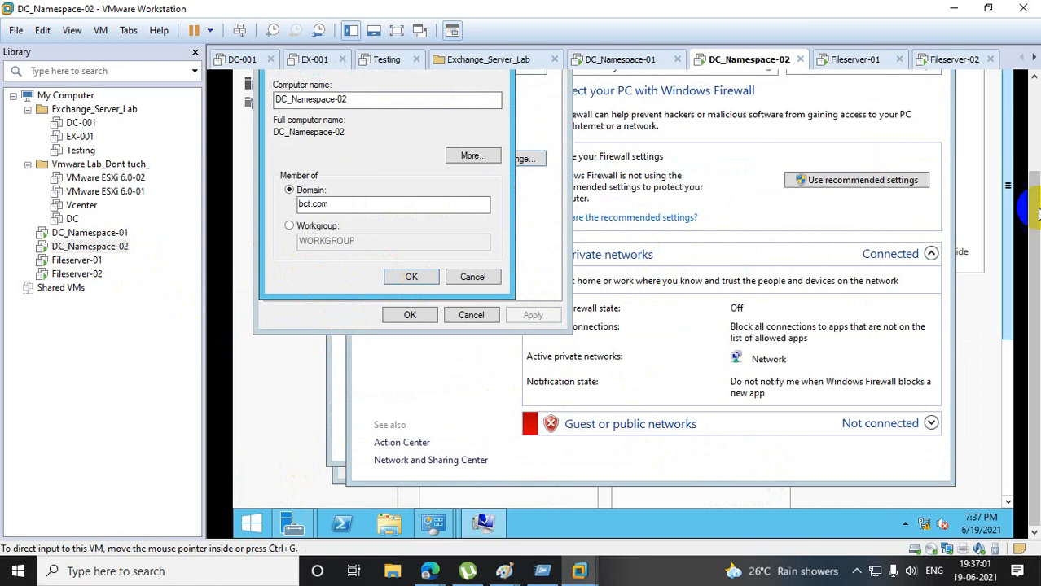
pyautogui.moveTo(1034, 209); pyautogui.dragTo(1033, 150)
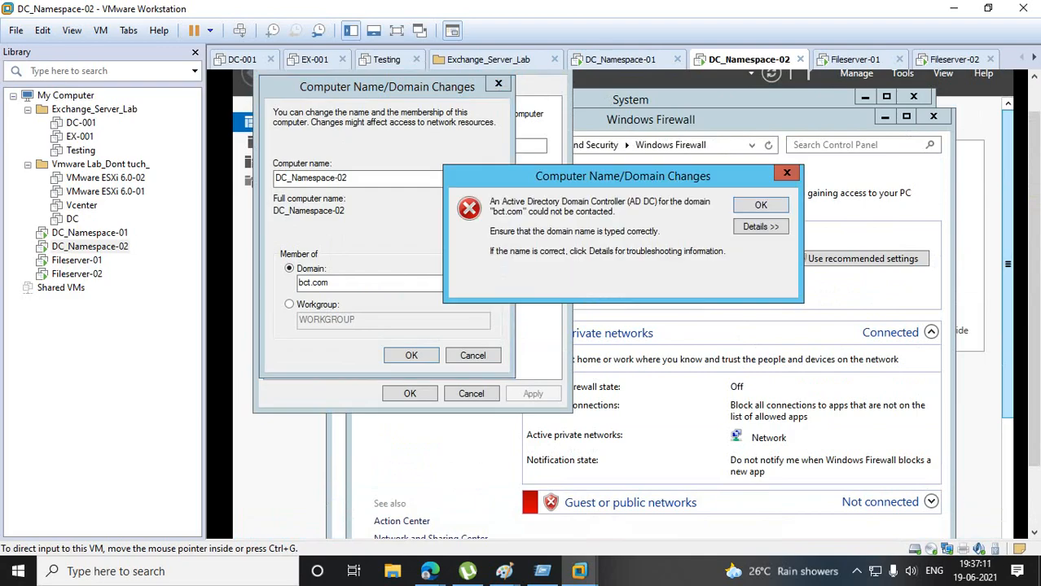
pyautogui.click(89, 233)
pyautogui.moveTo(1032, 185); pyautogui.dragTo(1028, 371)
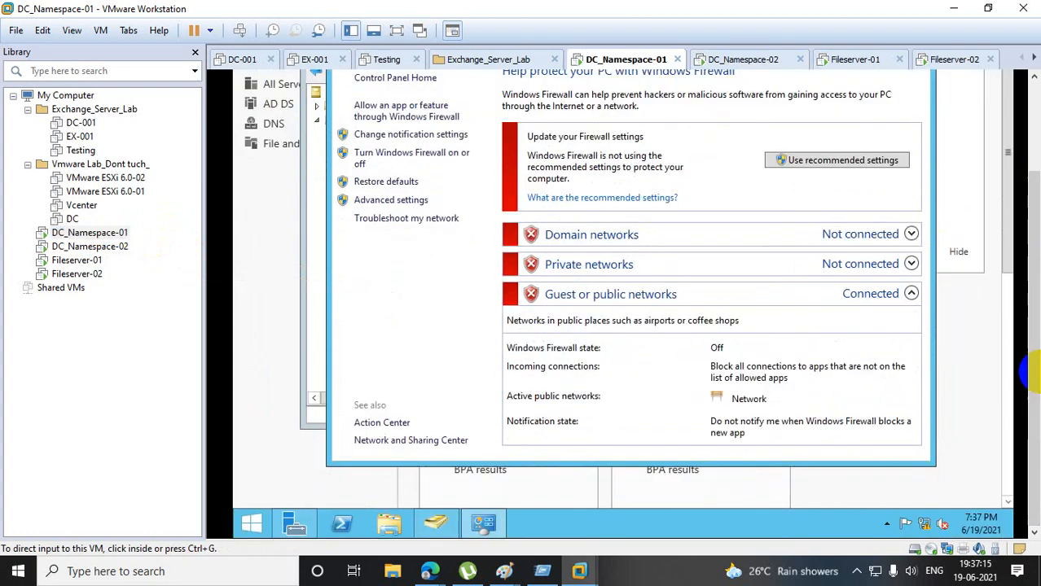
pyautogui.click(342, 524)
pyautogui.moveTo(1033, 324); pyautogui.dragTo(1027, 216)
pyautogui.click(536, 238)
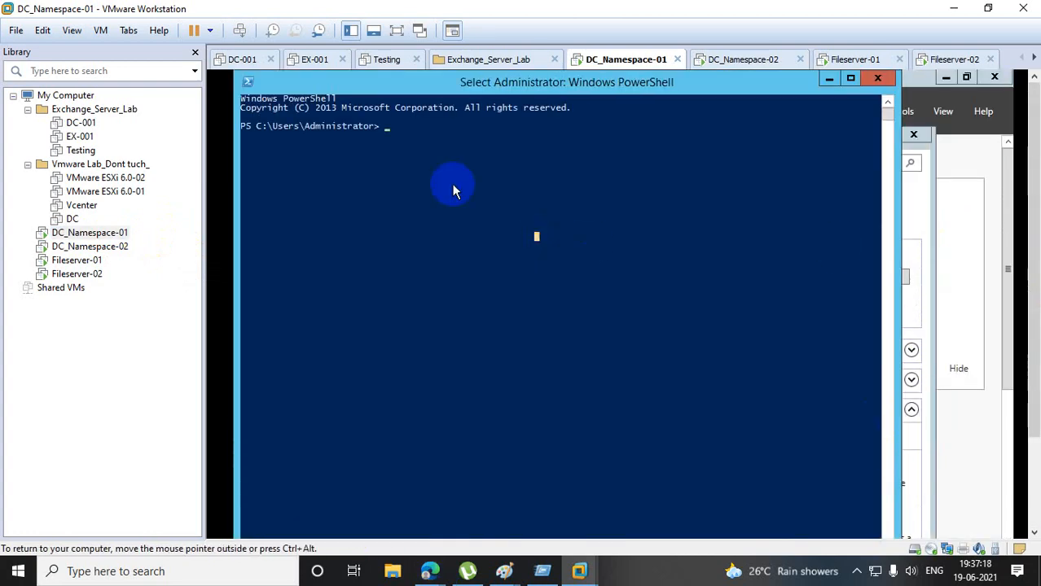
# Correct DC_Namespace-02's domain to bt.com, retry the failed join, and return to DC_Namespace-01's PowerShell.
pyautogui.click(104, 246)
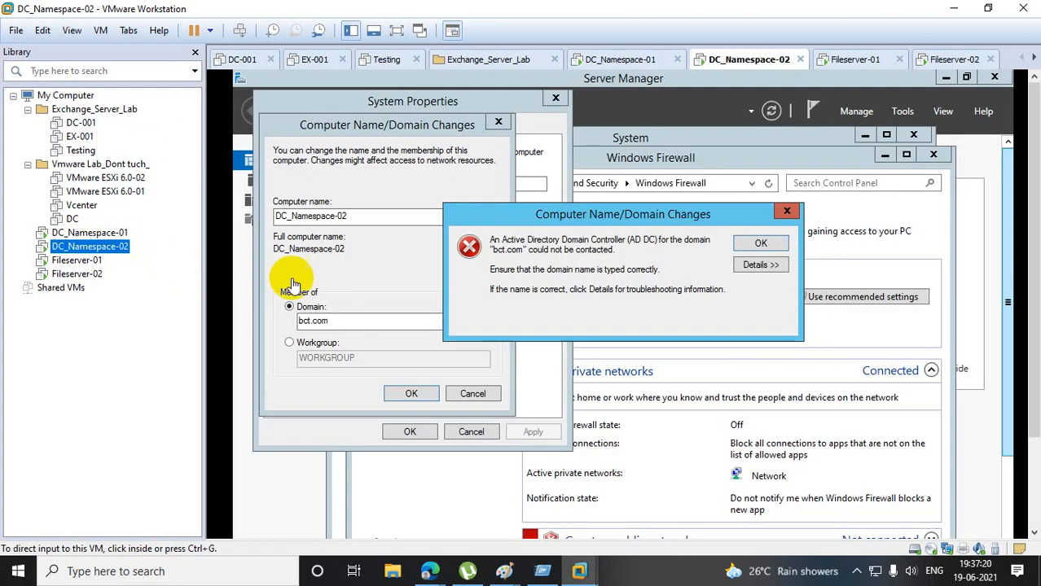
pyautogui.click(788, 213)
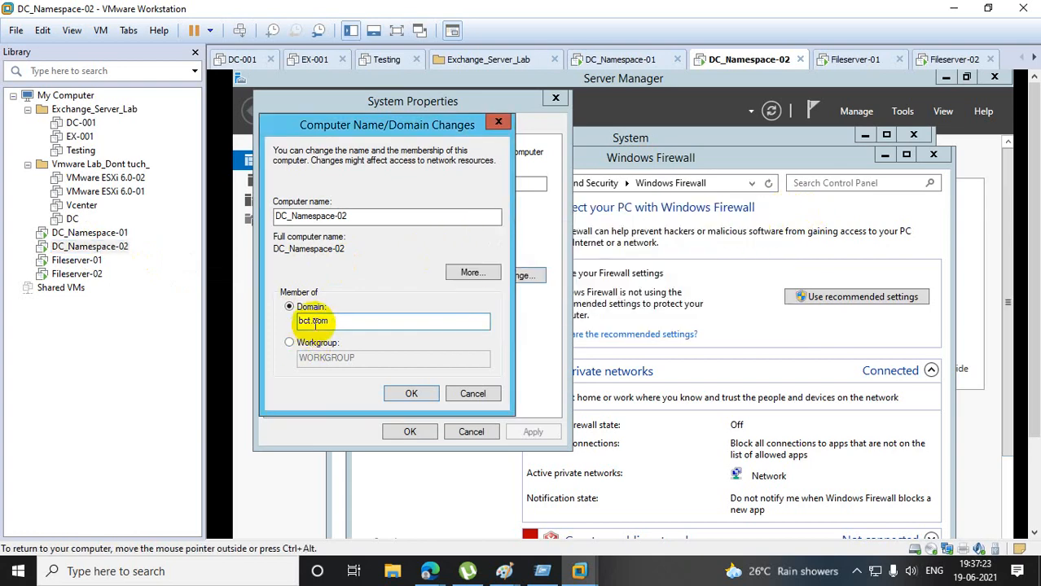
pyautogui.click(313, 321)
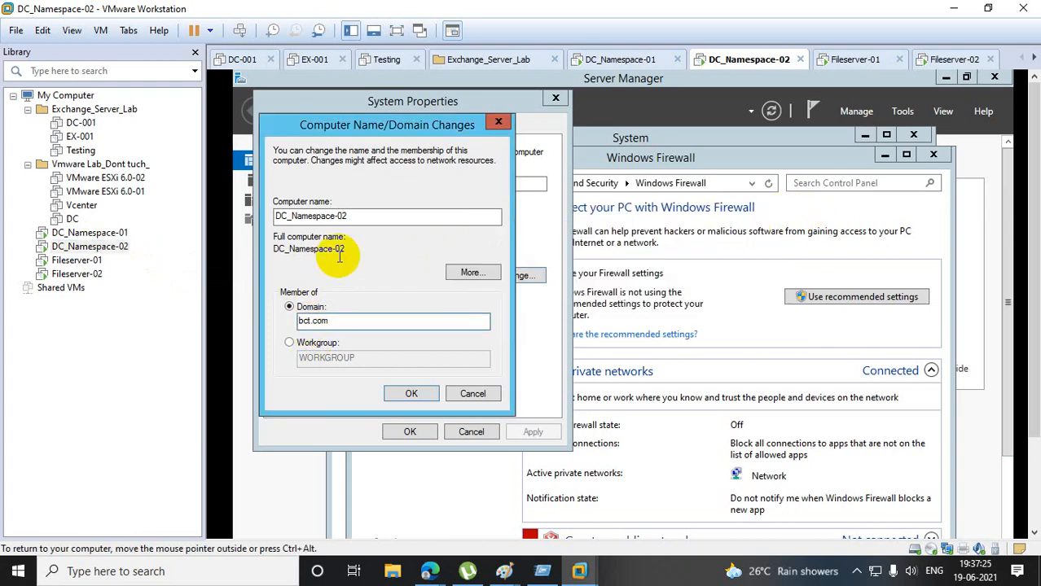
pyautogui.press('BackSpace')
pyautogui.press('BackSpace')
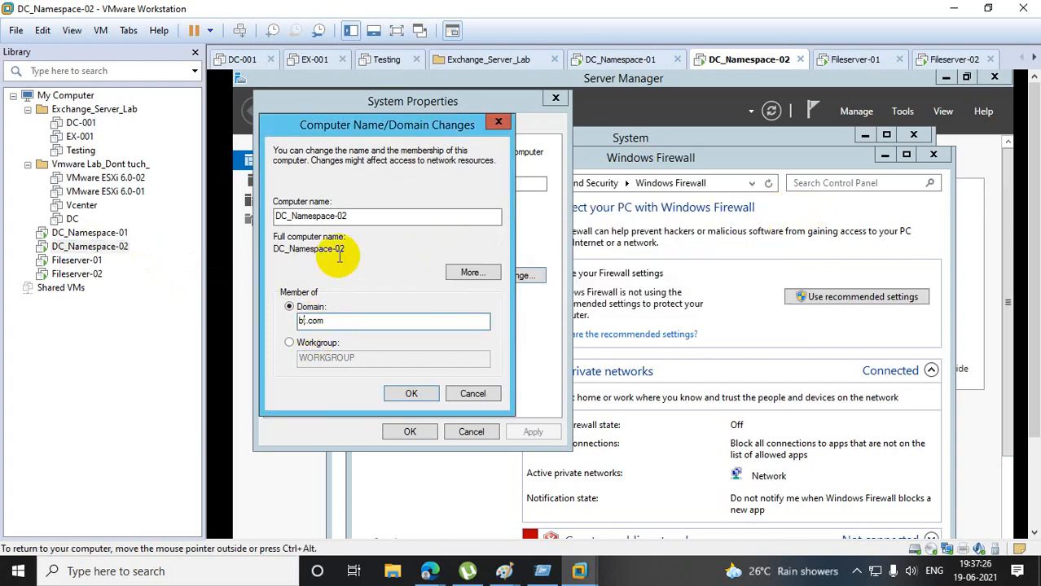
pyautogui.write('t')
pyautogui.click(414, 395)
pyautogui.click(657, 372)
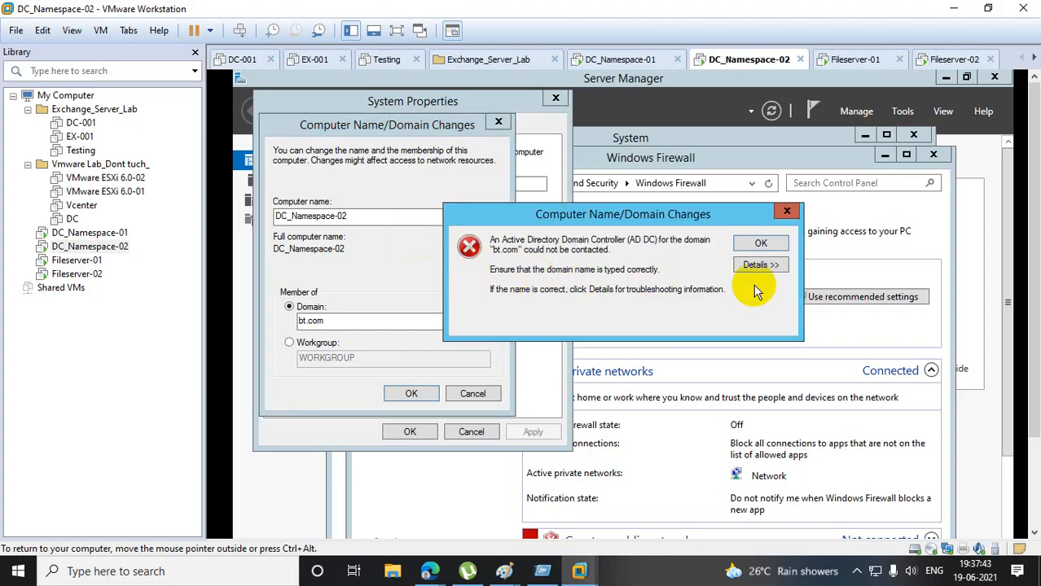
pyautogui.click(756, 243)
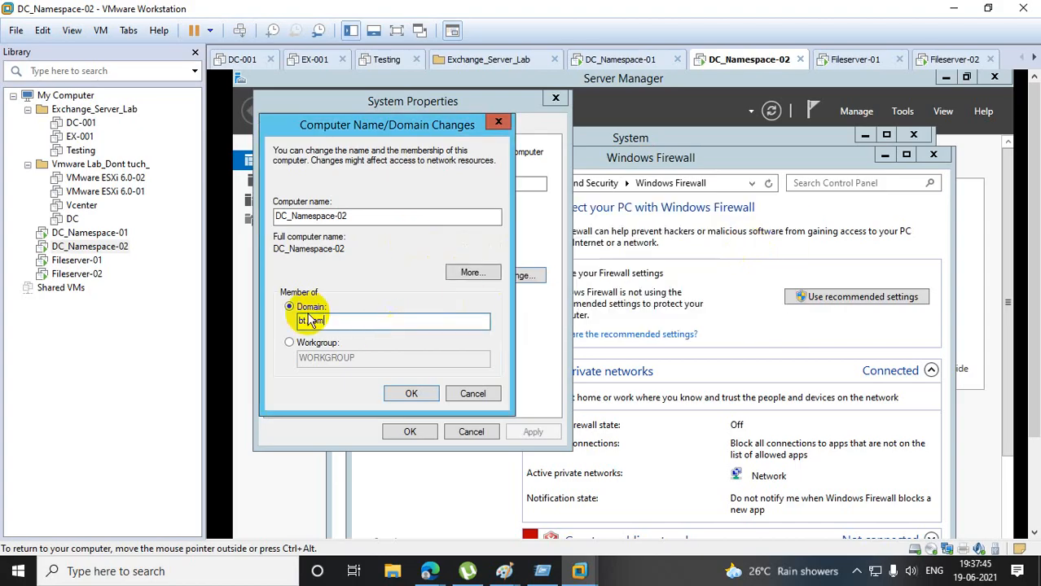
pyautogui.click(124, 233)
pyautogui.click(533, 297)
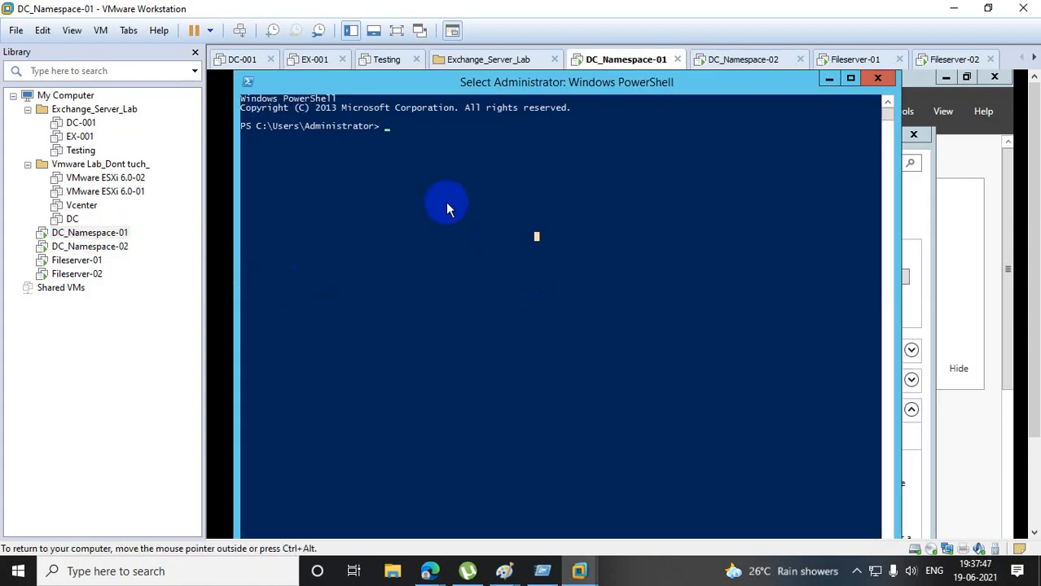
# Run ipconfig on DC_Namespace-01 to show its IPv4 address 192.168.0.9.
pyautogui.press('Escape')
pyautogui.write('ipcon')
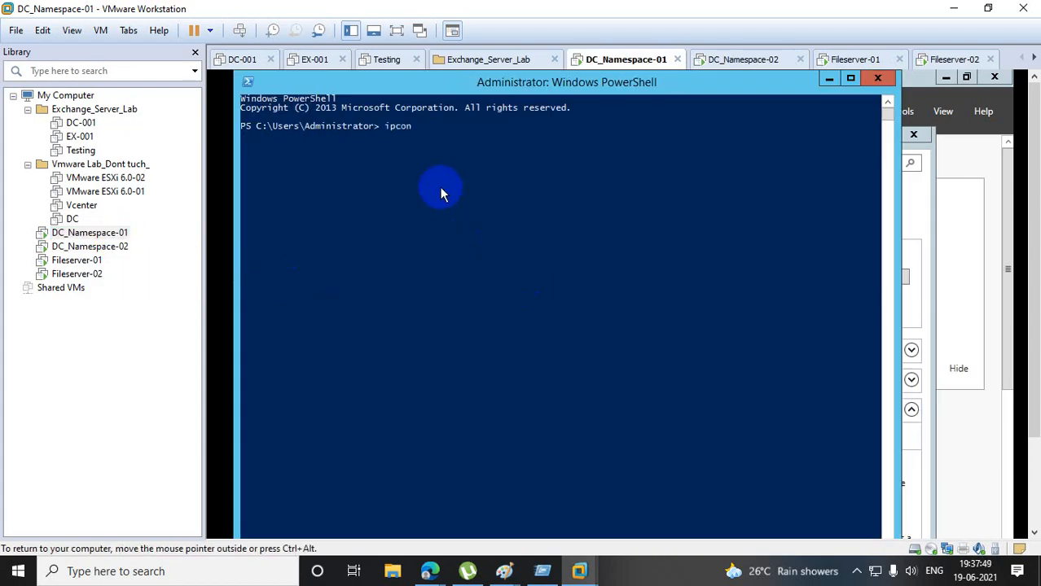
pyautogui.write('fig')
pyautogui.press('Return')
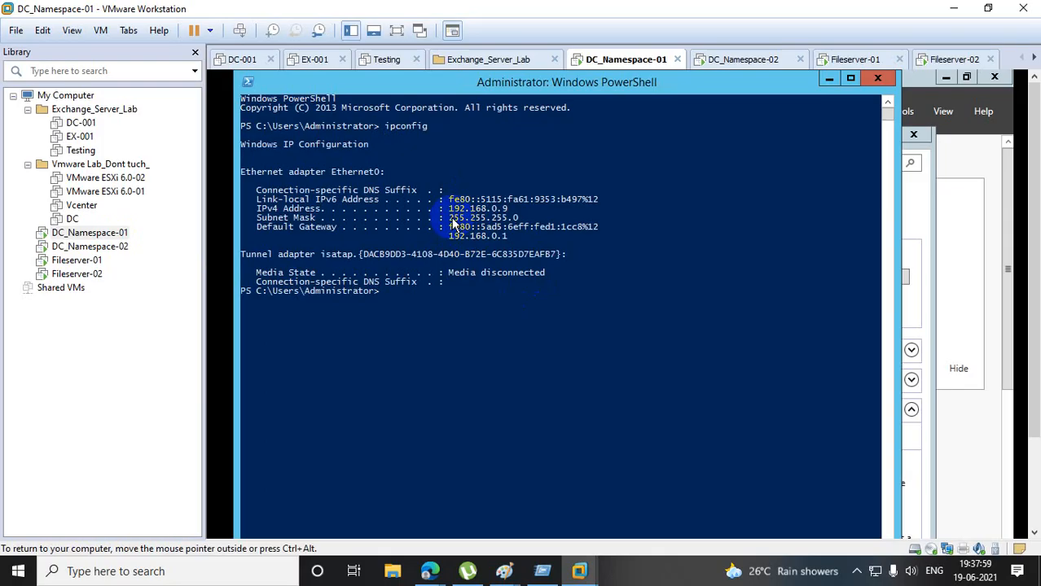
pyautogui.press('Up')
# Confirm in DC_Namespace-01's VM settings that its network adapter is on VMnet0, then clear the prompt.
pyautogui.rightClick(93, 233)
pyautogui.click(154, 489)
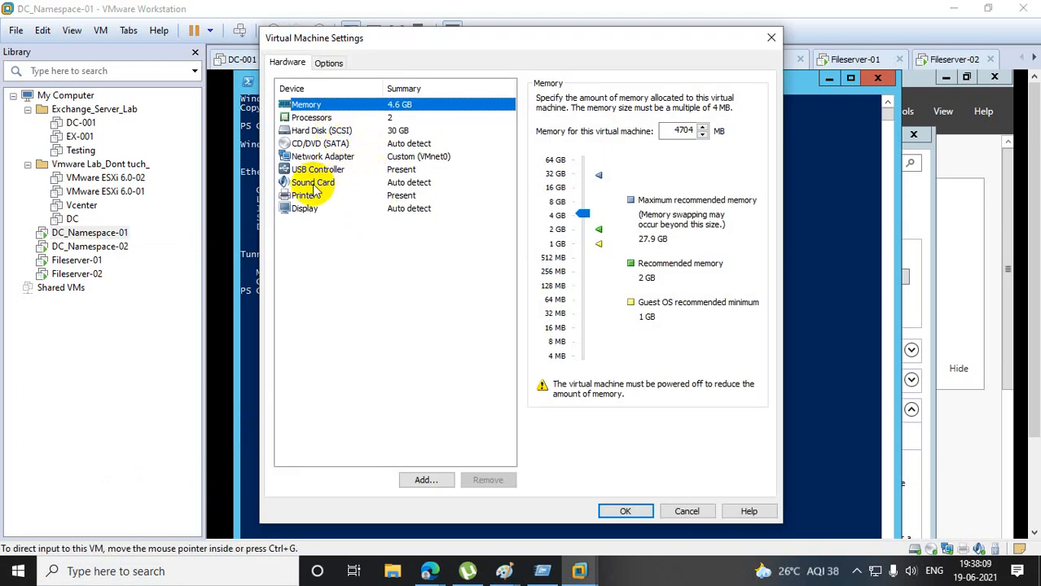
pyautogui.click(313, 158)
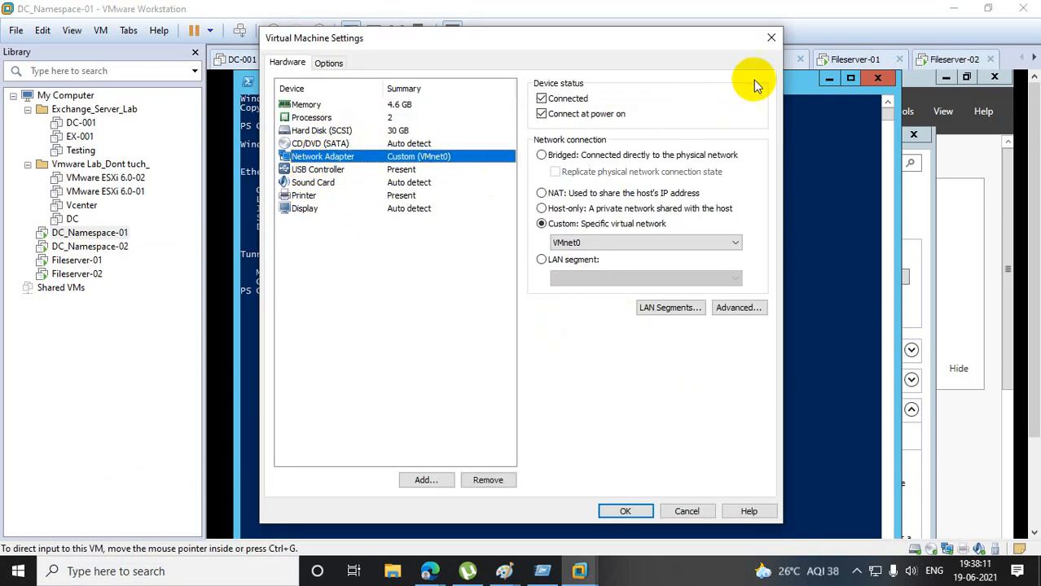
pyautogui.click(774, 38)
pyautogui.click(436, 285)
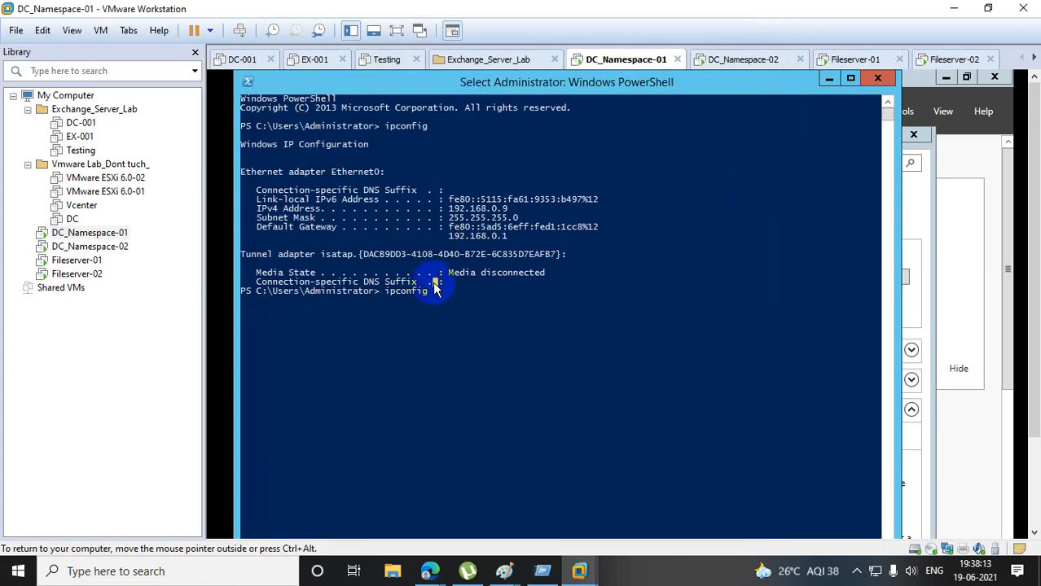
pyautogui.press('Escape')
pyautogui.press('Escape')
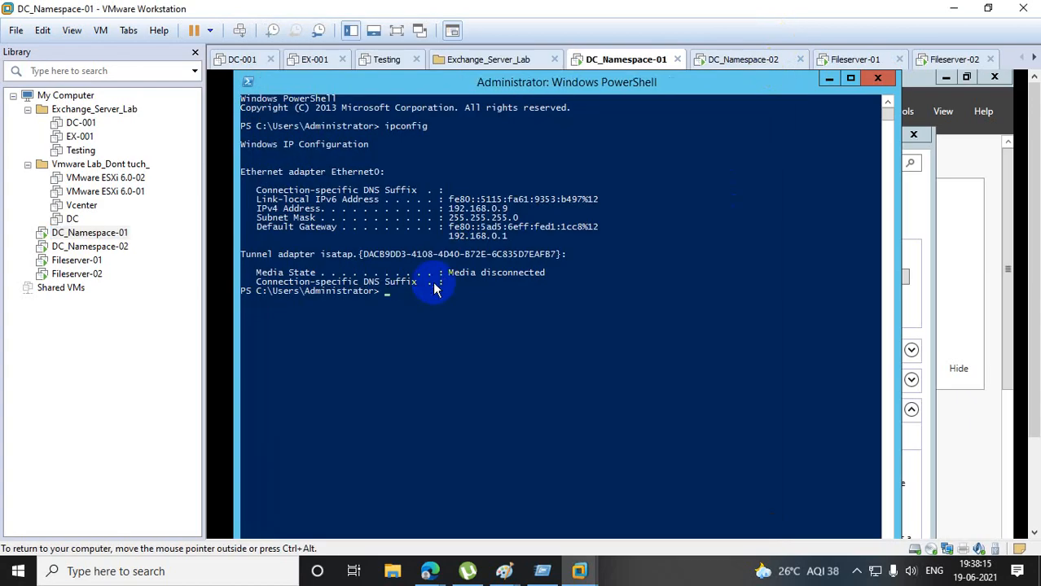
# Run ncpa.cpl and open Ethernet0's IPv4 properties, showing preferred DNS 127.0.0.1.
pyautogui.write('ncpa.cpl')
pyautogui.press('Return')
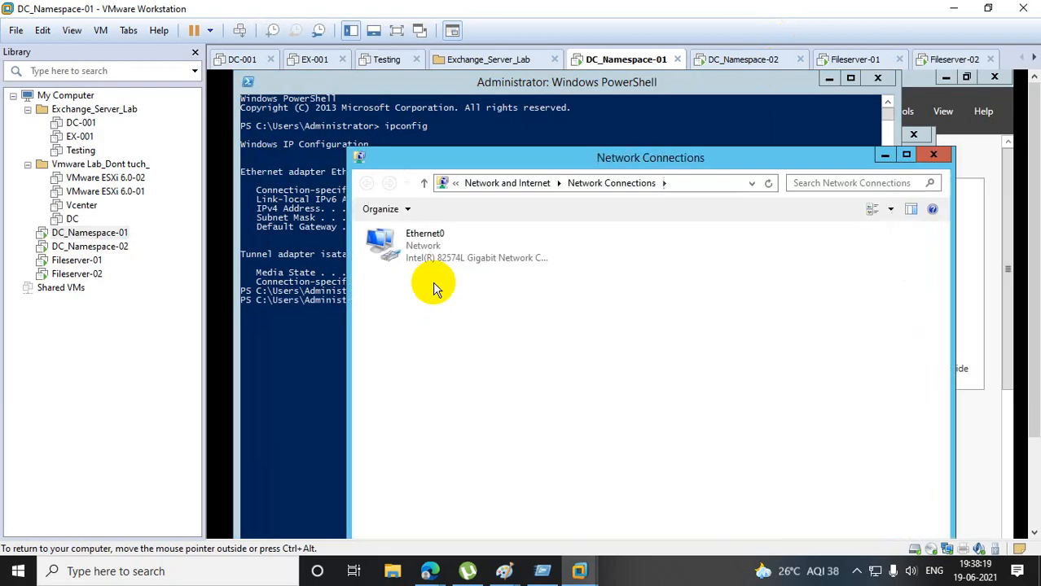
pyautogui.rightClick(418, 252)
pyautogui.click(464, 389)
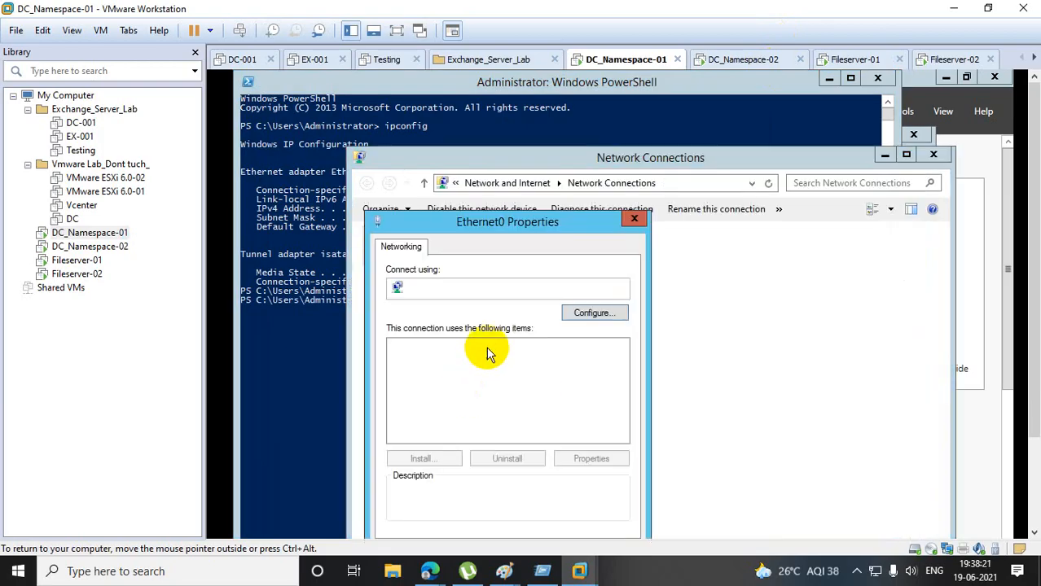
pyautogui.doubleClick(525, 437)
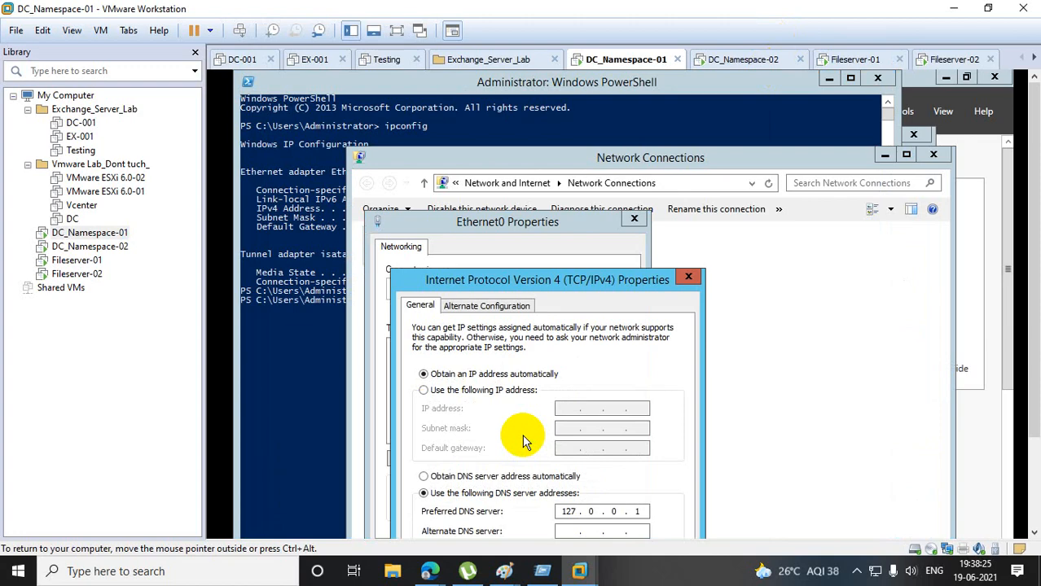
pyautogui.click(425, 390)
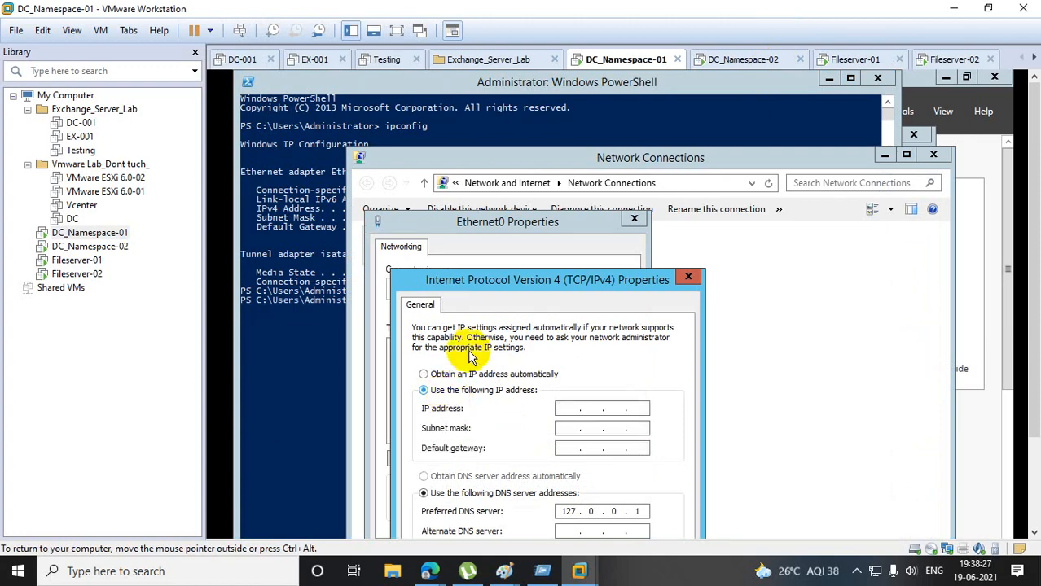
# Compare the IPv4 fields with the ipconfig output, close both dialogs unsaved, and move Network Connections right.
pyautogui.click(478, 81)
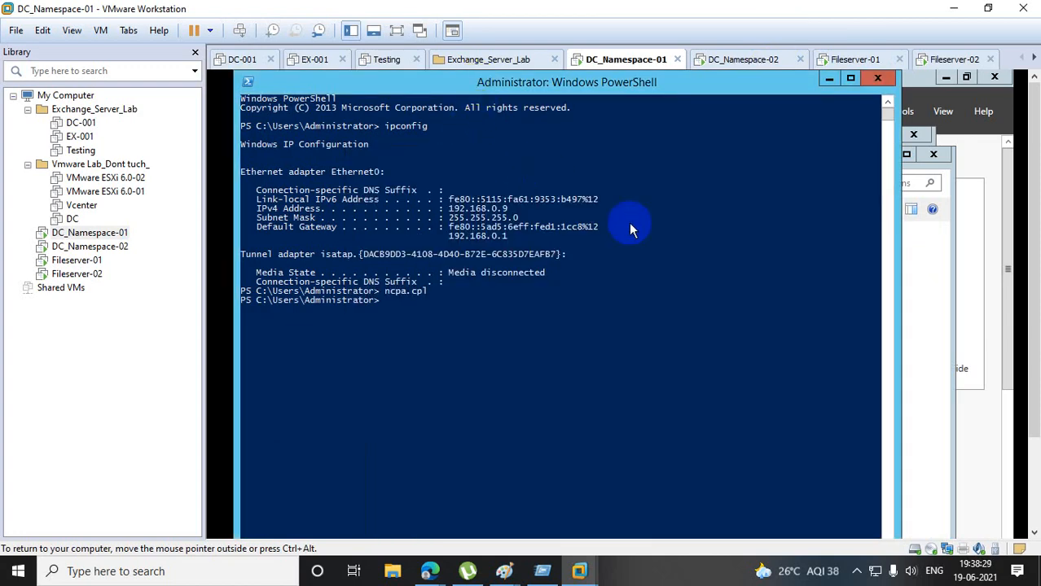
pyautogui.click(954, 267)
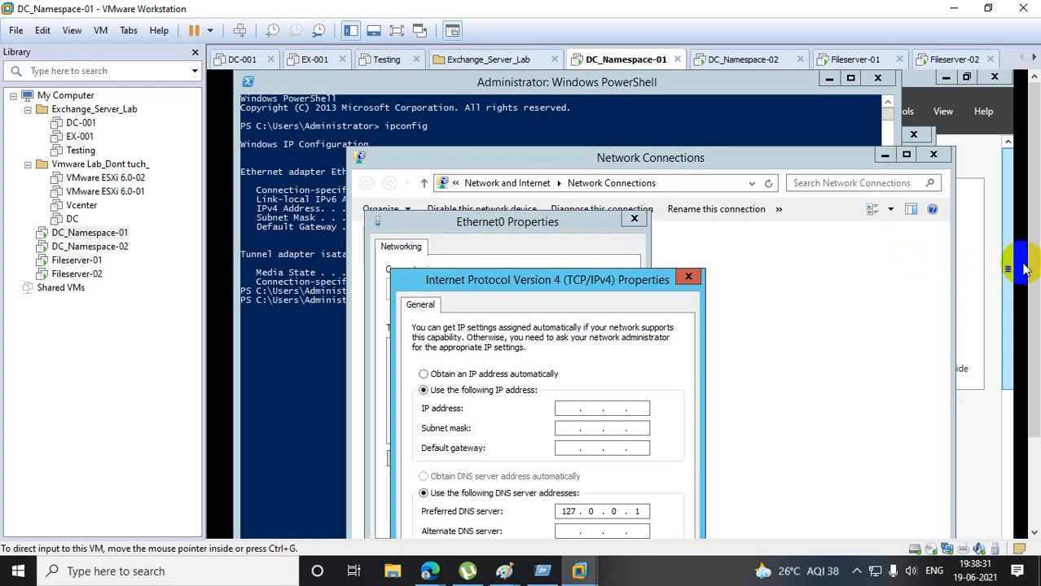
pyautogui.click(470, 128)
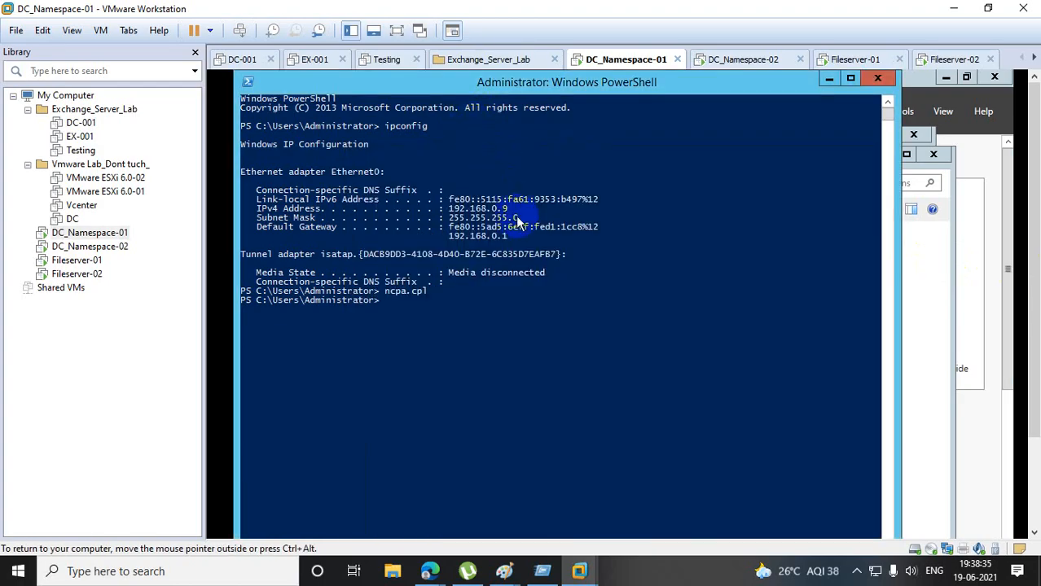
pyautogui.click(936, 259)
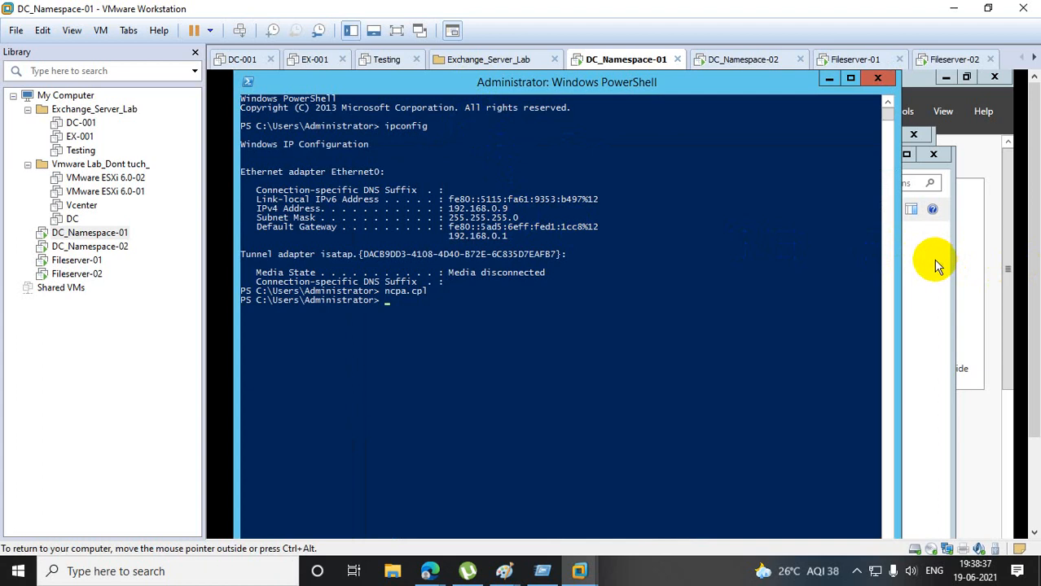
pyautogui.click(935, 261)
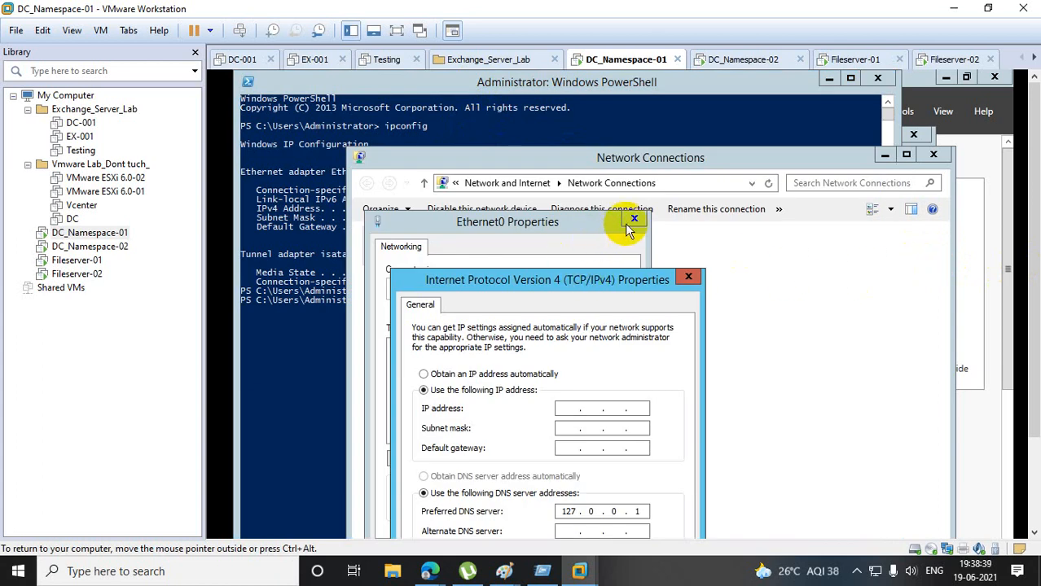
pyautogui.click(688, 277)
pyautogui.click(634, 220)
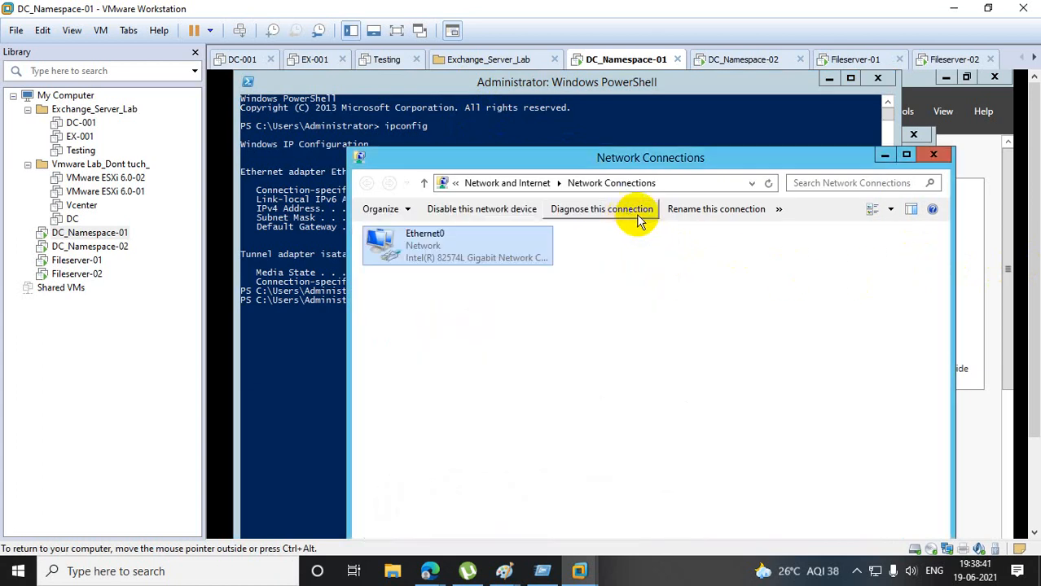
pyautogui.moveTo(619, 158); pyautogui.dragTo(867, 167)
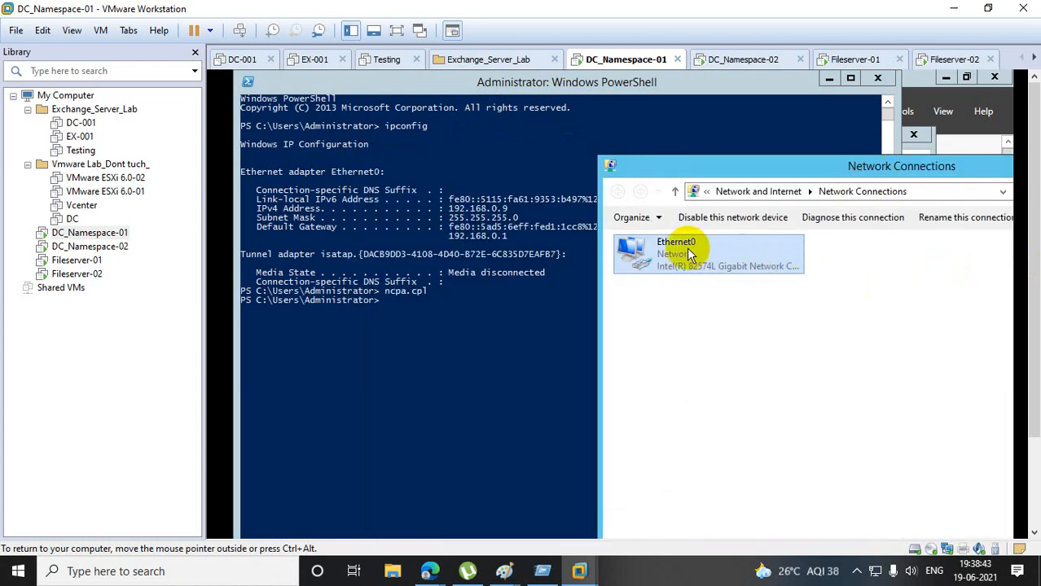
pyautogui.moveTo(713, 172); pyautogui.dragTo(777, 168)
# Give Ethernet0 static IP 192.168.0.9 with mask 255.255.255.0, clearing the loopback DNS entry.
pyautogui.rightClick(772, 253)
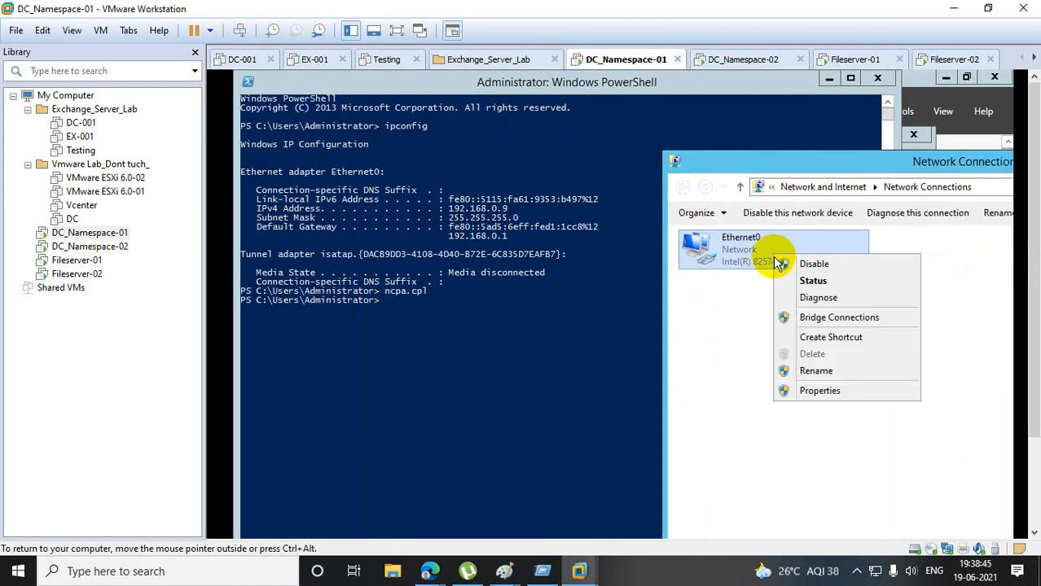
pyautogui.click(816, 389)
pyautogui.doubleClick(802, 440)
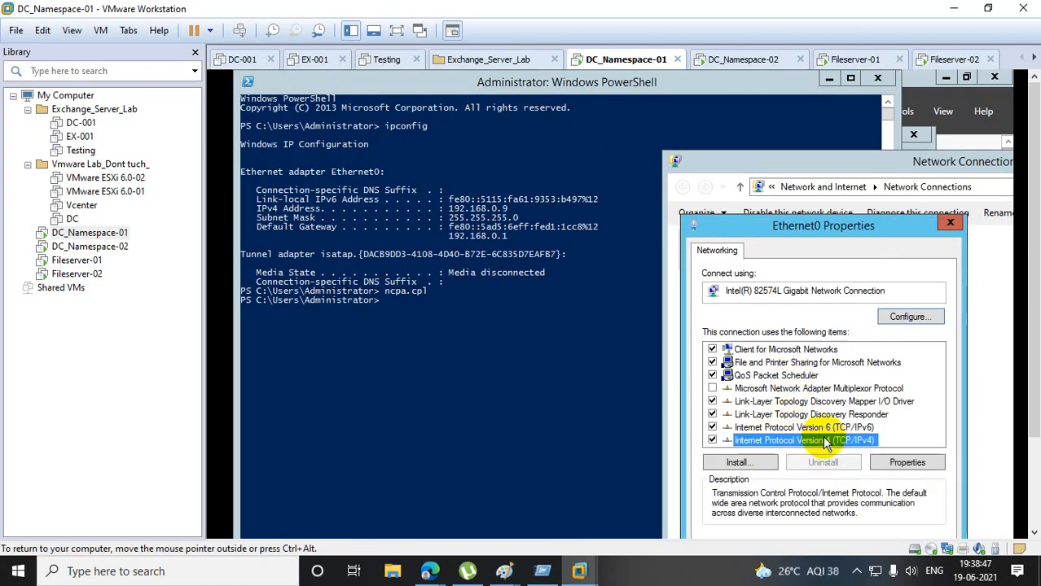
pyautogui.click(805, 393)
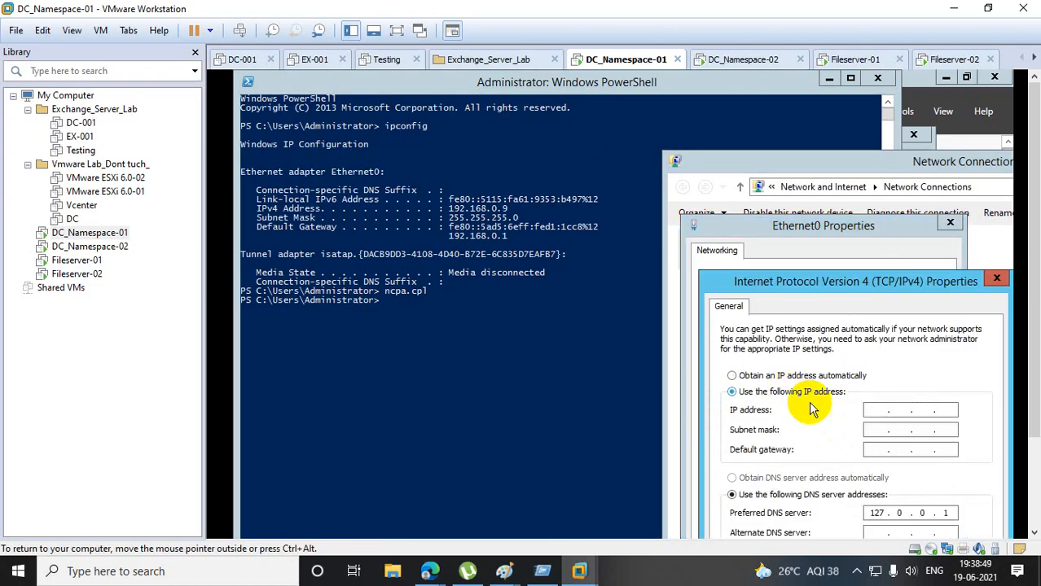
pyautogui.click(897, 408)
pyautogui.write('192 .')
pyautogui.write('168.0.9')
pyautogui.press('Tab')
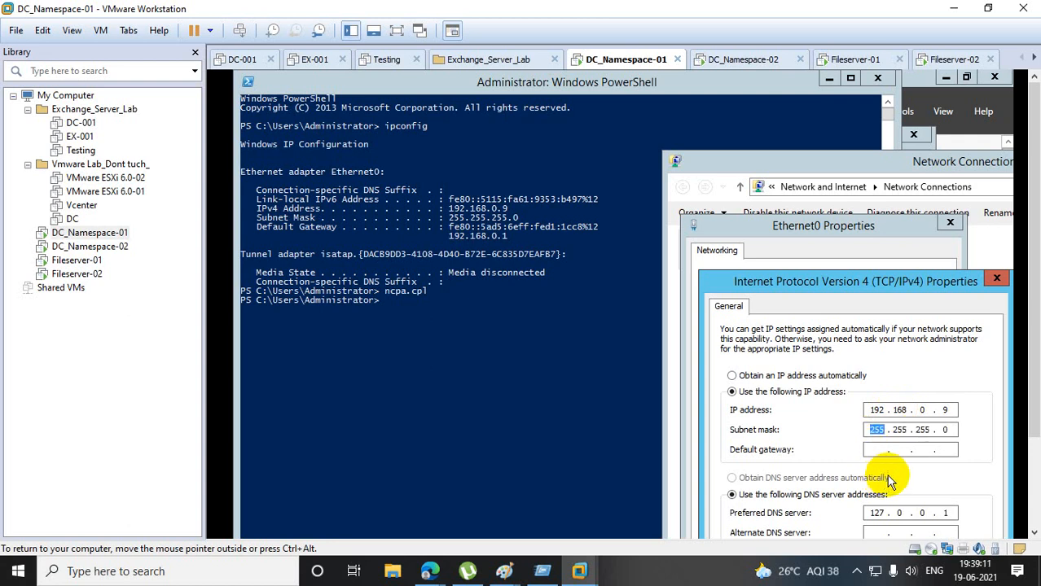
pyautogui.click(947, 513)
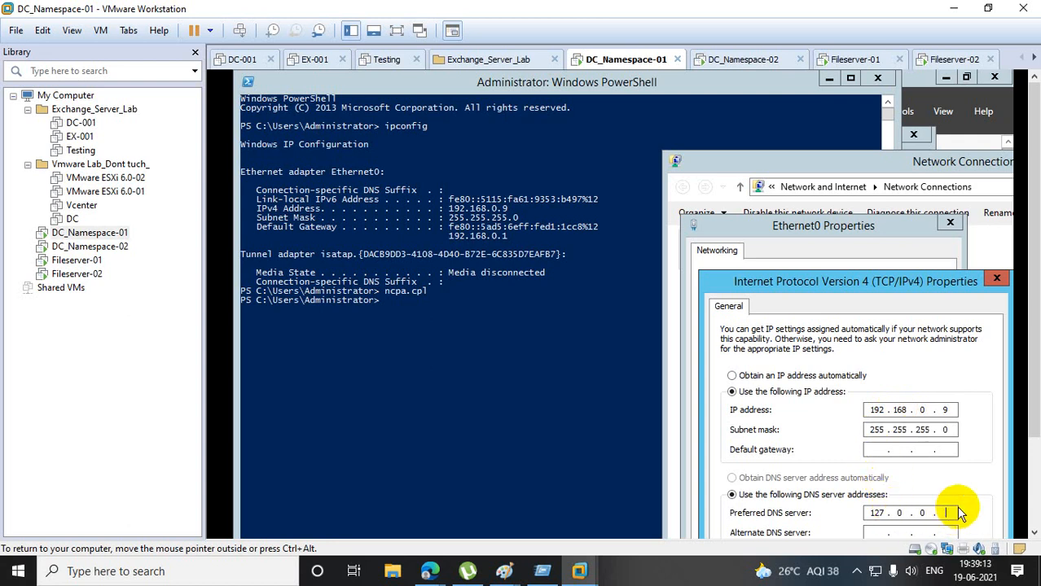
pyautogui.press('BackSpace')
pyautogui.press('BackSpace')
pyautogui.press('BackSpace')
pyautogui.press('BackSpace')
pyautogui.press('BackSpace')
pyautogui.press('BackSpace')
pyautogui.press('BackSpace')
pyautogui.press('BackSpace')
pyautogui.moveTo(842, 283); pyautogui.dragTo(829, 176)
pyautogui.click(896, 484)
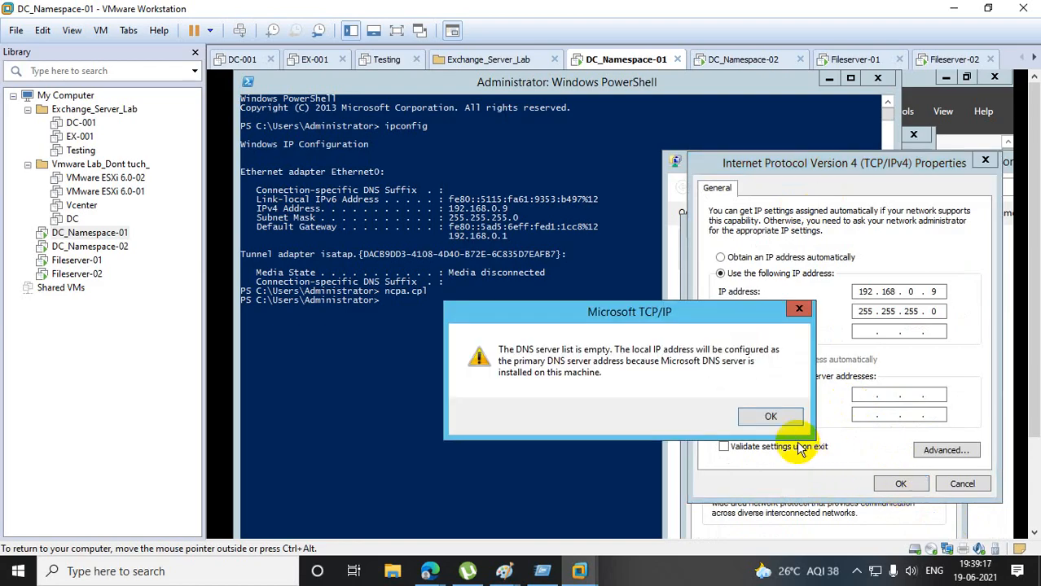
pyautogui.click(788, 418)
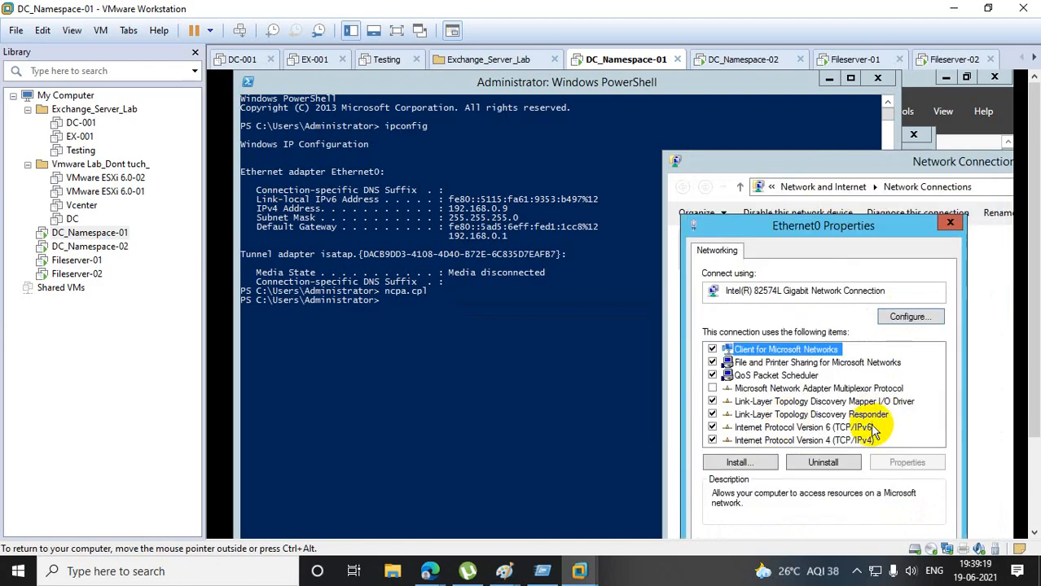
# Set the preferred DNS server to 192.168.0.9 and close the adapter properties.
pyautogui.doubleClick(837, 440)
pyautogui.moveTo(855, 281); pyautogui.dragTo(855, 166)
pyautogui.click(881, 397)
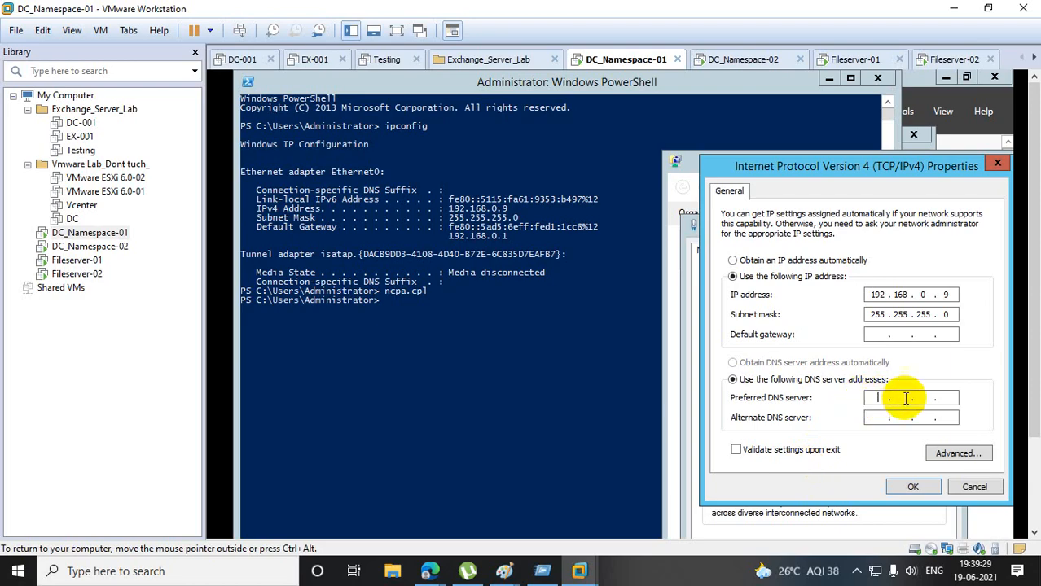
pyautogui.write('192 . 168 .0.9')
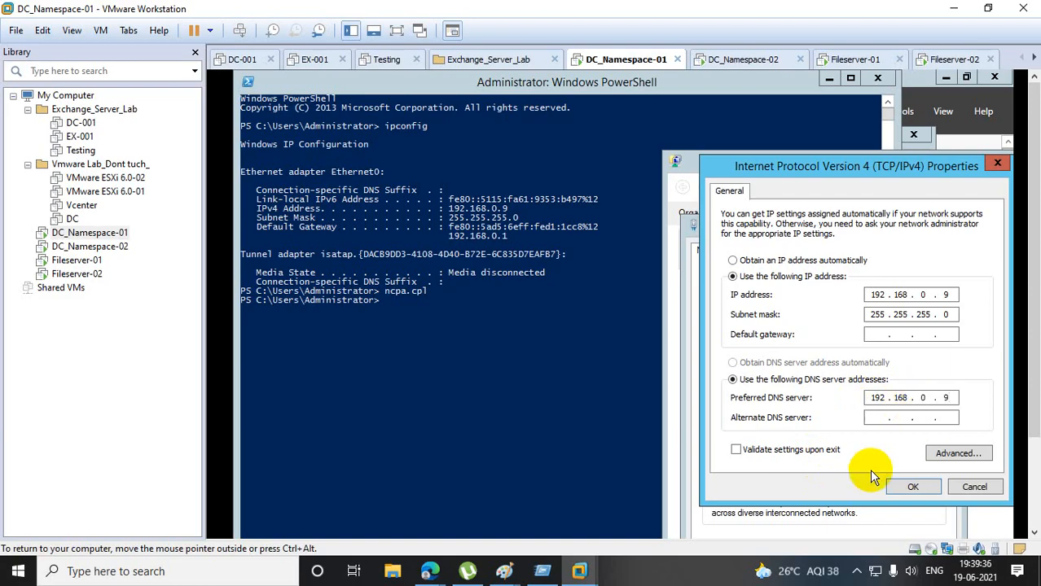
pyautogui.click(912, 486)
pyautogui.moveTo(848, 236); pyautogui.dragTo(879, 139)
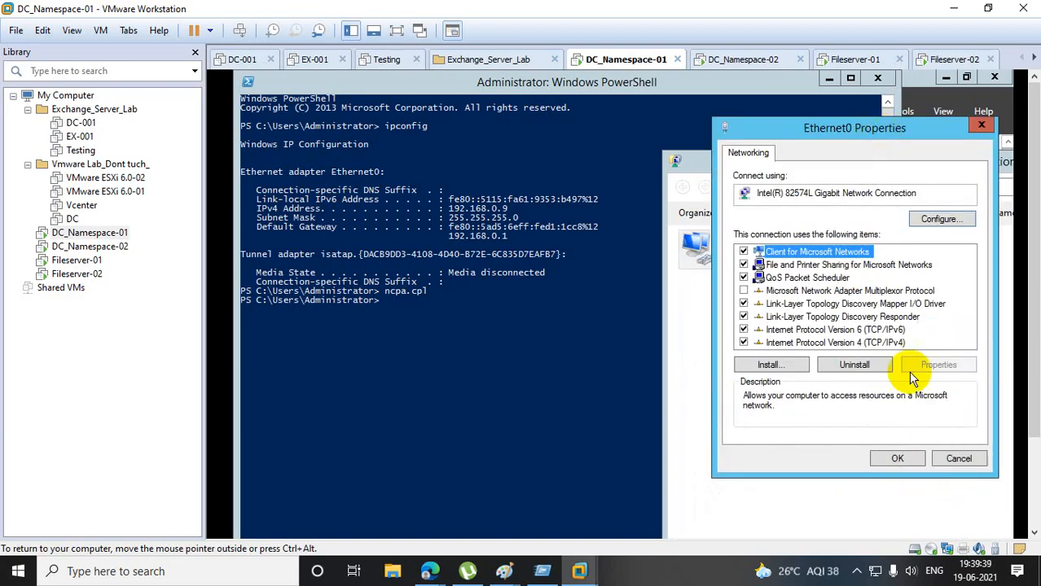
pyautogui.click(910, 460)
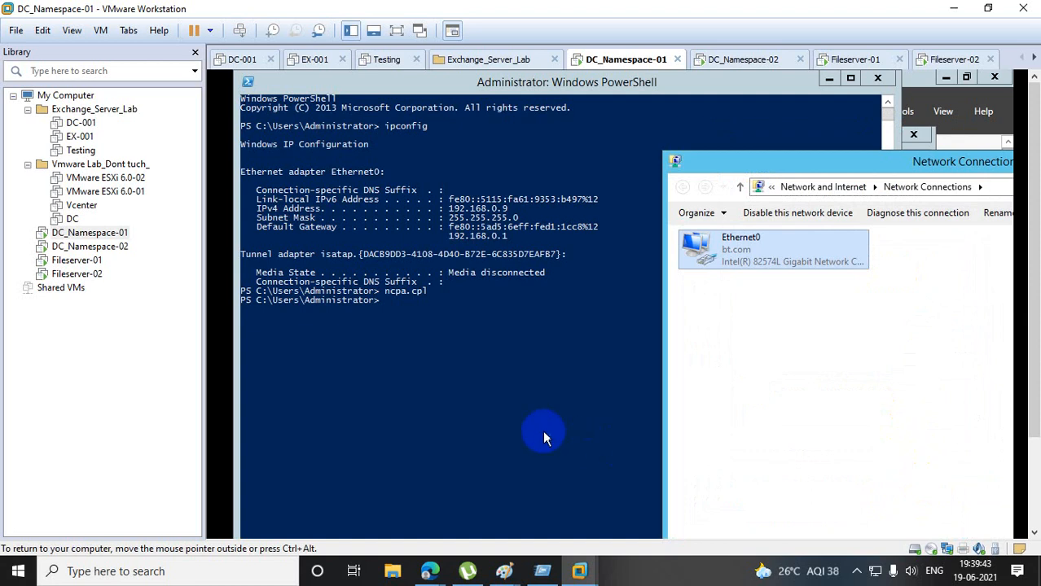
pyautogui.click(491, 399)
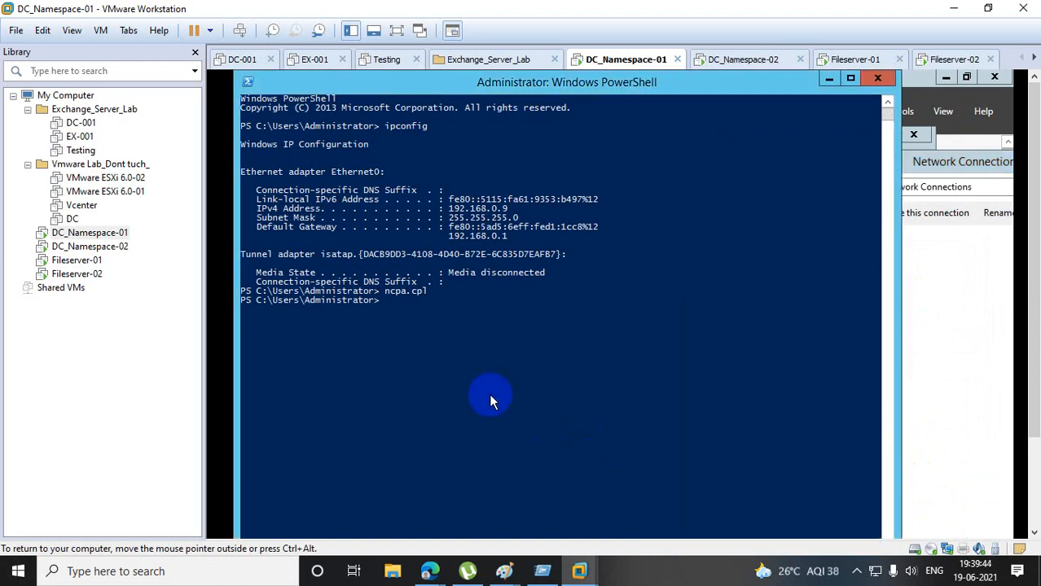
# On DC_Namespace-02, run ncpa.cpl from the Run box and open Ethernet0's IPv4 properties.
pyautogui.click(114, 249)
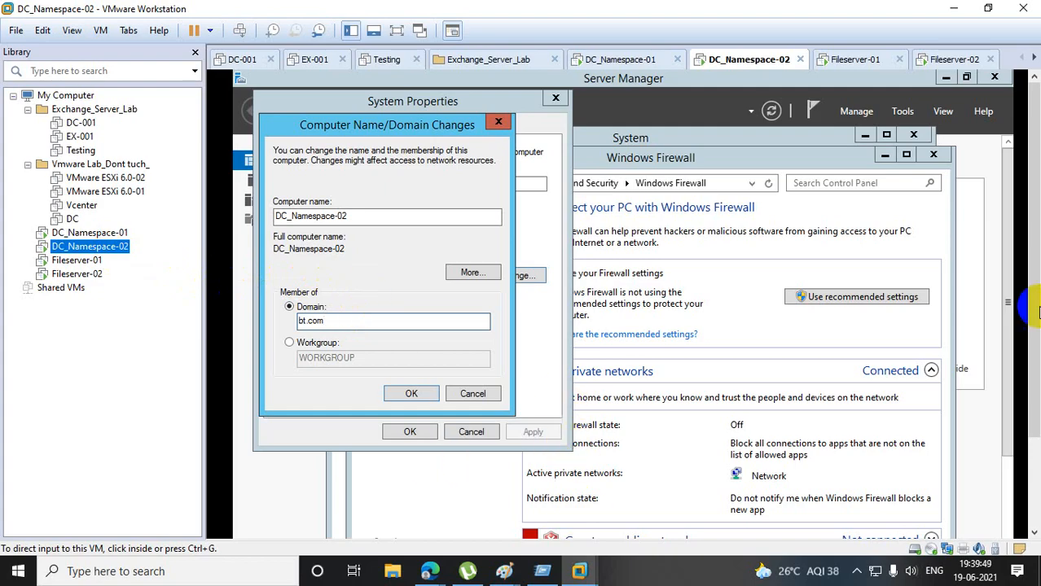
pyautogui.moveTo(1033, 308); pyautogui.dragTo(1033, 401)
pyautogui.rightClick(253, 522)
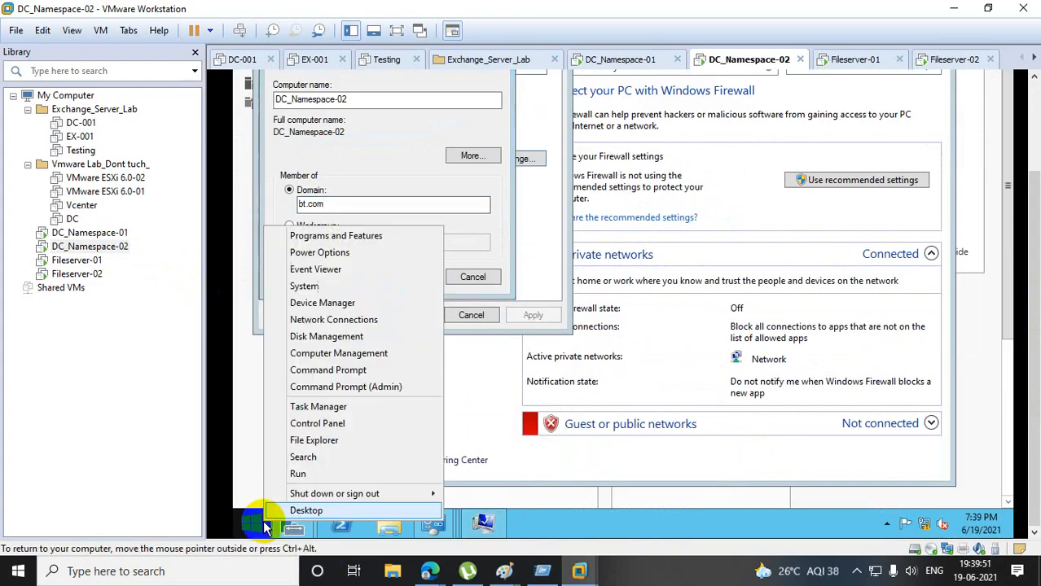
pyautogui.click(314, 474)
pyautogui.write('ncpa')
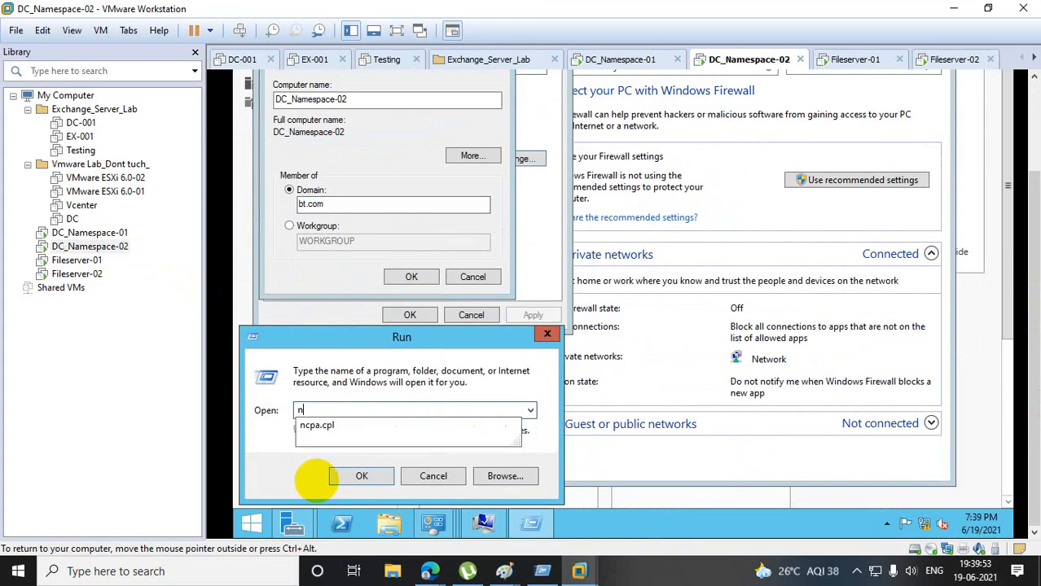
pyautogui.press('BackSpace')
pyautogui.press('BackSpace')
pyautogui.press('BackSpace')
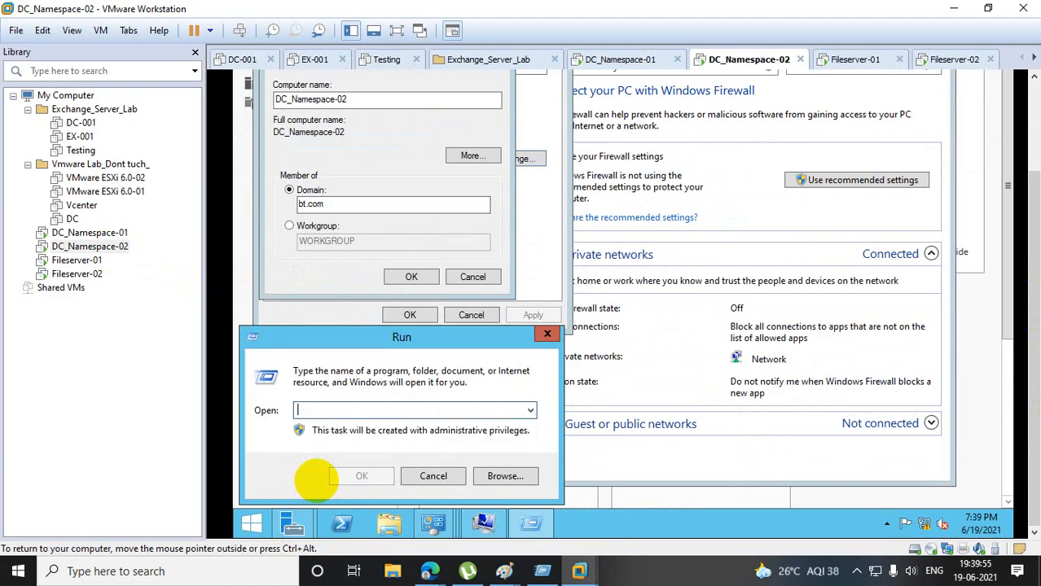
pyautogui.write('ncpa.cpl')
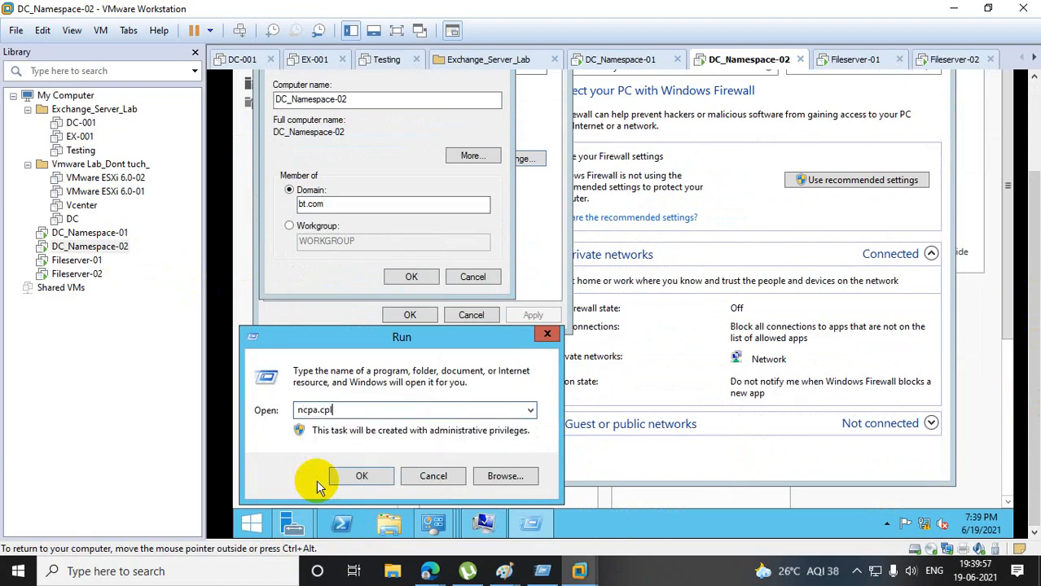
pyautogui.press('Return')
pyautogui.rightClick(427, 151)
pyautogui.rightClick(438, 140)
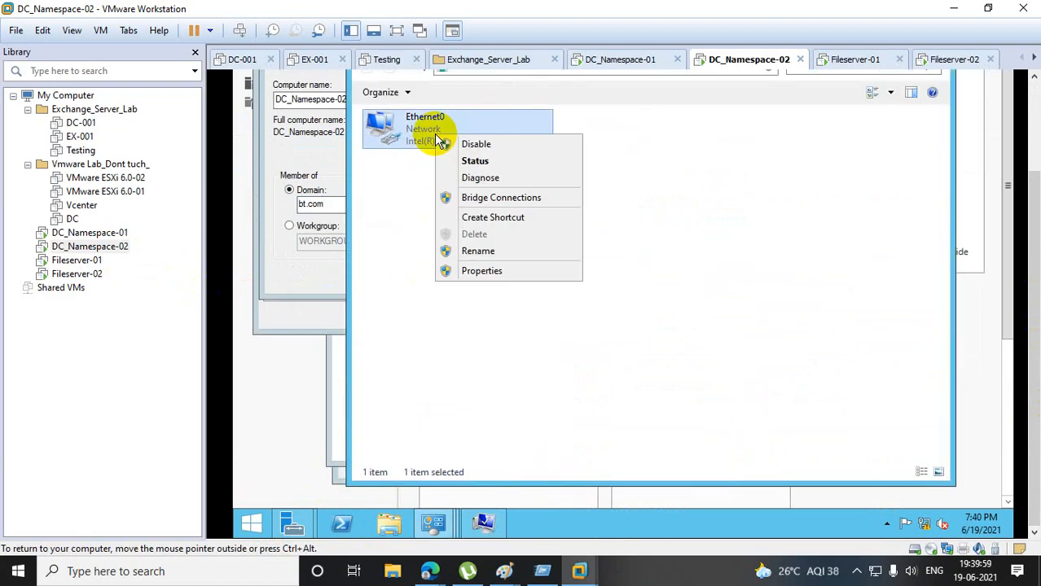
pyautogui.click(485, 269)
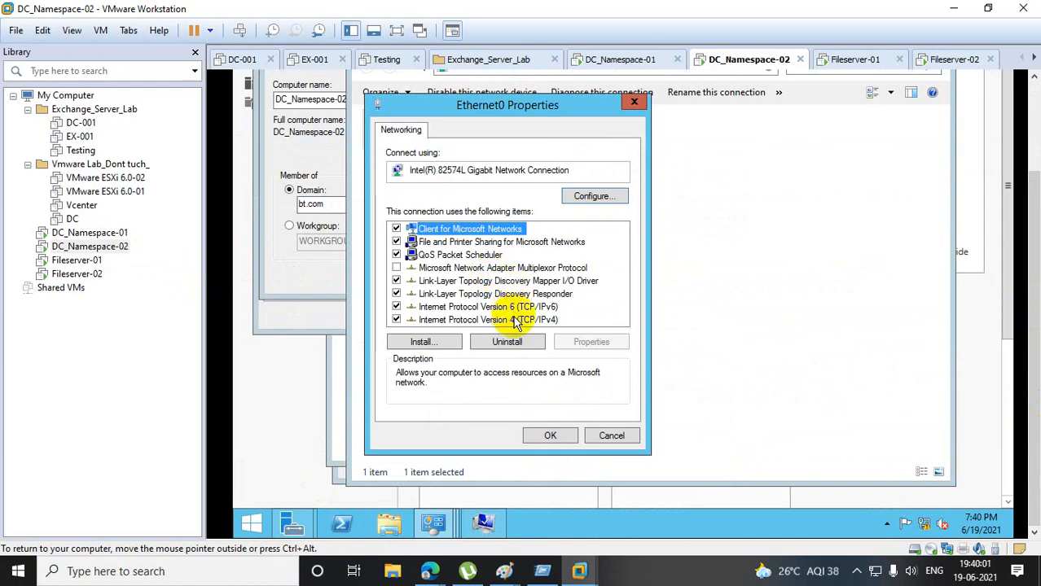
pyautogui.doubleClick(513, 320)
# Change the IP address from 10.10.10.11 to 192.168.0.10, checking DC_Namespace-01's address.
pyautogui.click(642, 291)
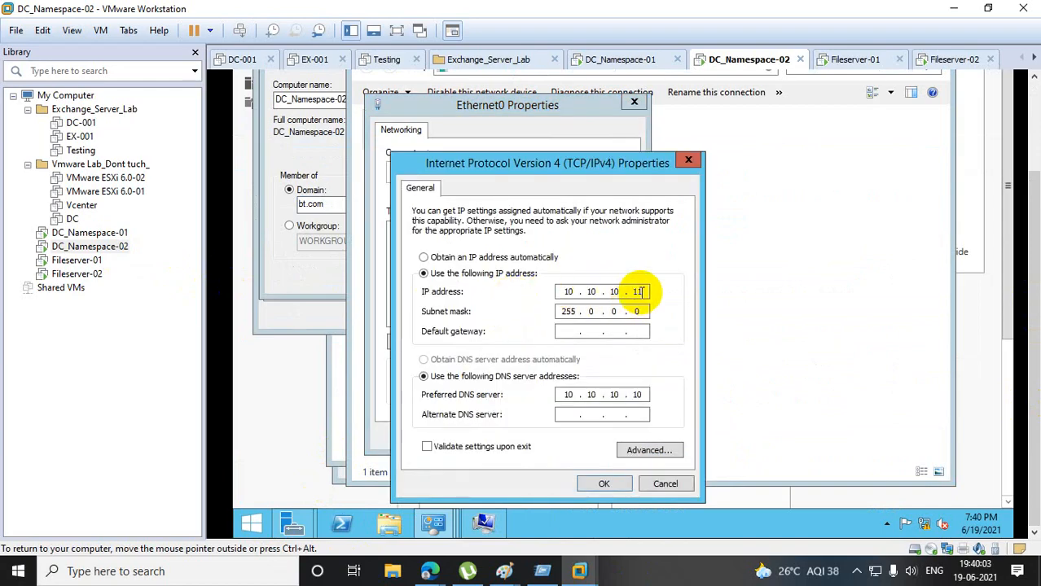
pyautogui.press('BackSpace')
pyautogui.press('BackSpace')
pyautogui.press('BackSpace')
pyautogui.press('BackSpace')
pyautogui.press('BackSpace')
pyautogui.press('BackSpace')
pyautogui.press('BackSpace')
pyautogui.press('BackSpace')
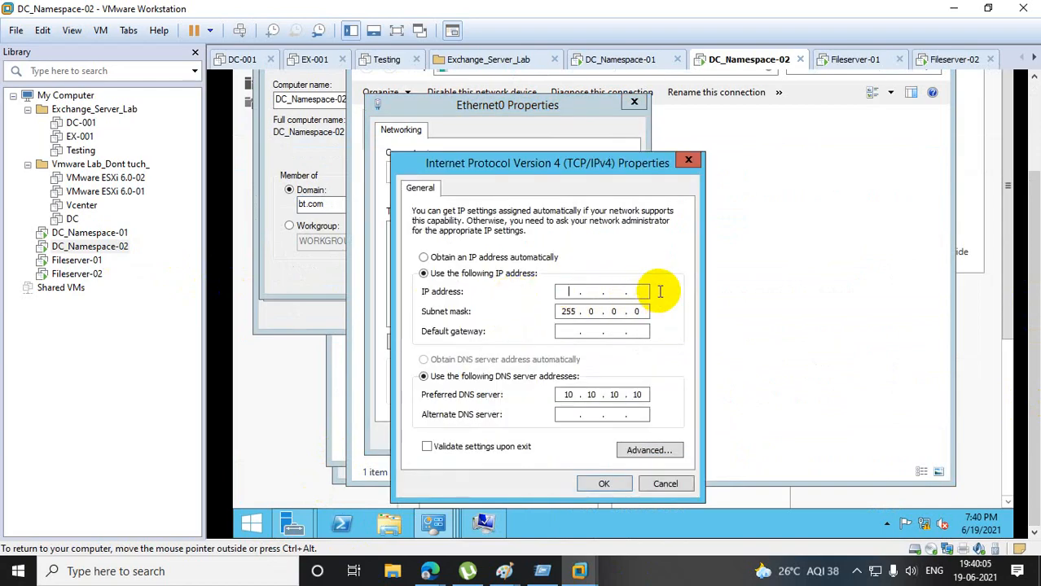
pyautogui.write('192 . 168 . 0 .')
pyautogui.click(119, 235)
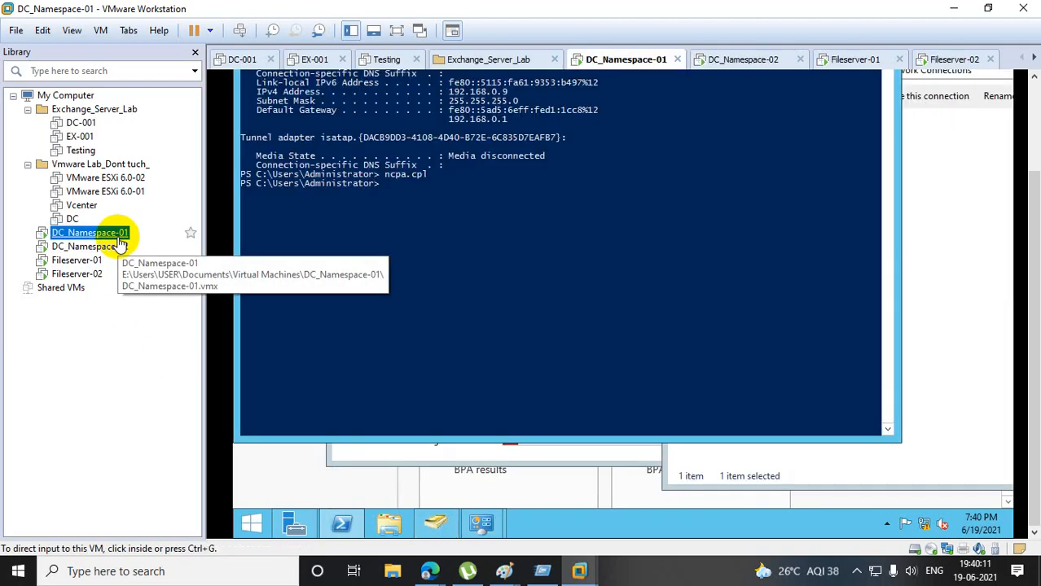
pyautogui.click(122, 247)
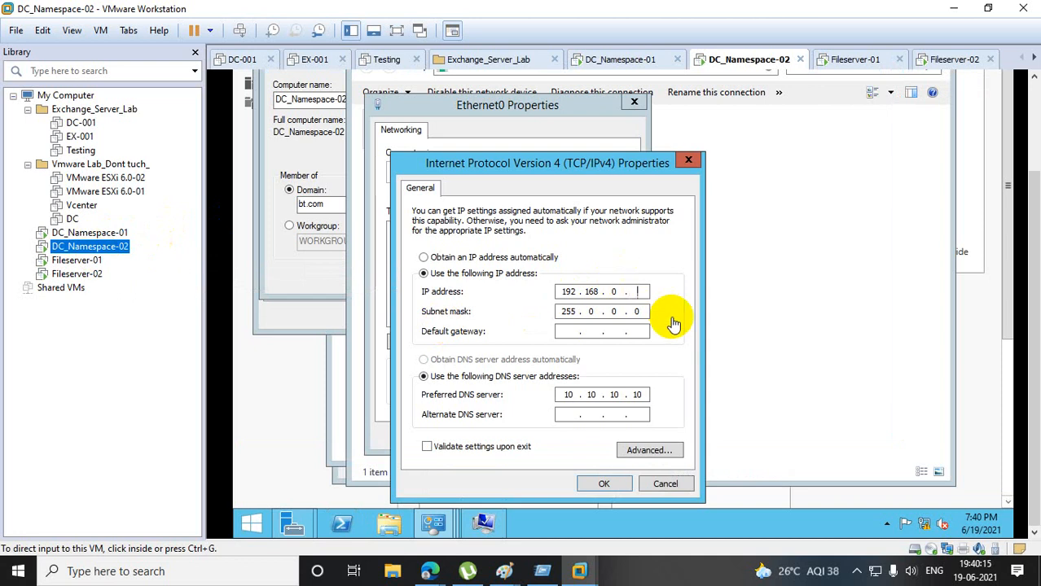
pyautogui.click(643, 289)
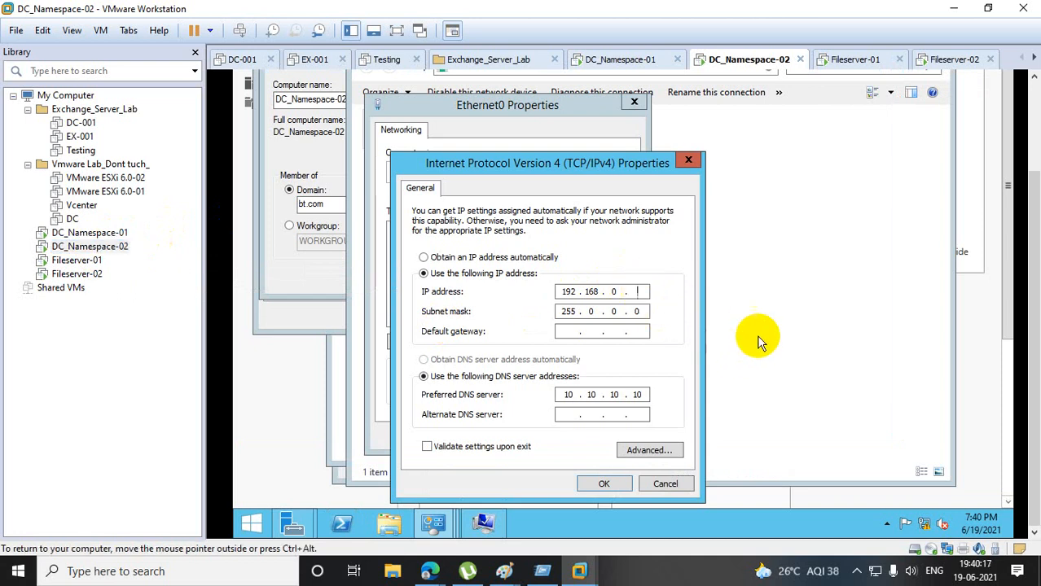
pyautogui.write('10')
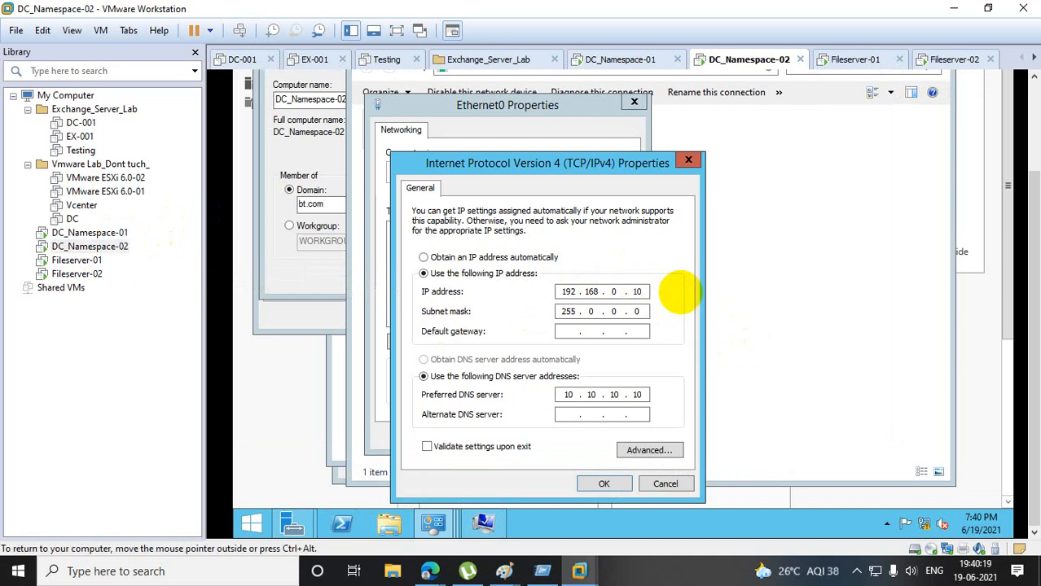
# Replace preferred DNS 10.10.10.10 with 192.168.0.9, apply, and return to the domain change dialog.
pyautogui.click(639, 395)
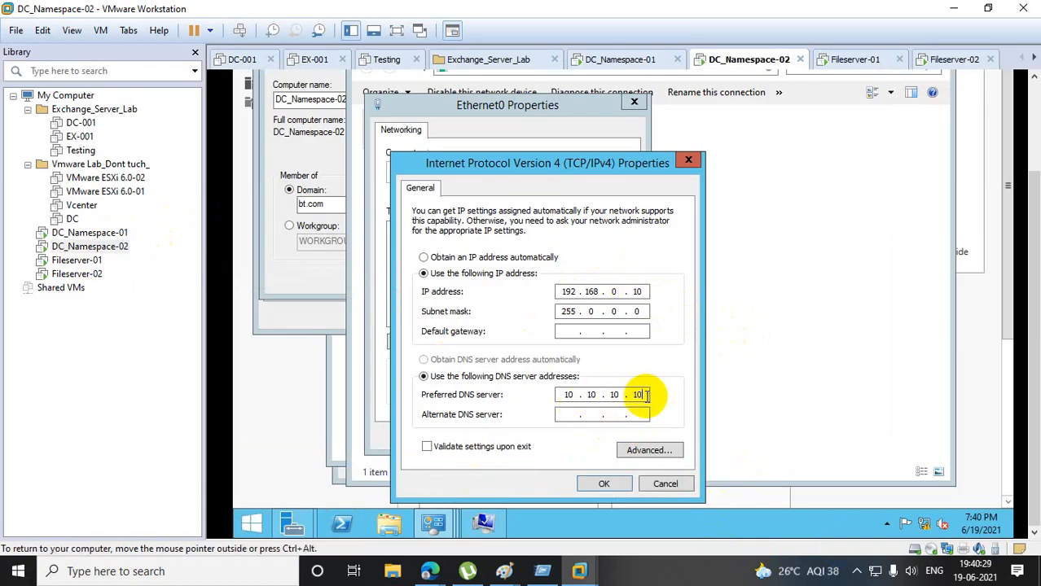
pyautogui.press('BackSpace')
pyautogui.press('BackSpace')
pyautogui.press('BackSpace')
pyautogui.press('BackSpace')
pyautogui.press('BackSpace')
pyautogui.press('BackSpace')
pyautogui.press('BackSpace')
pyautogui.press('BackSpace')
pyautogui.write('192 . 168')
pyautogui.click(604, 483)
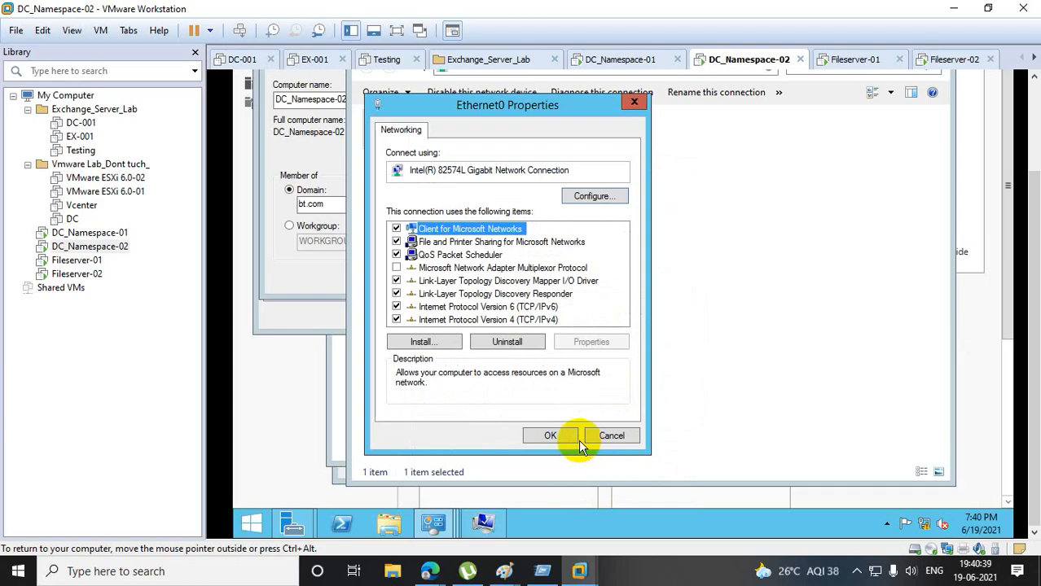
pyautogui.click(559, 438)
pyautogui.click(295, 270)
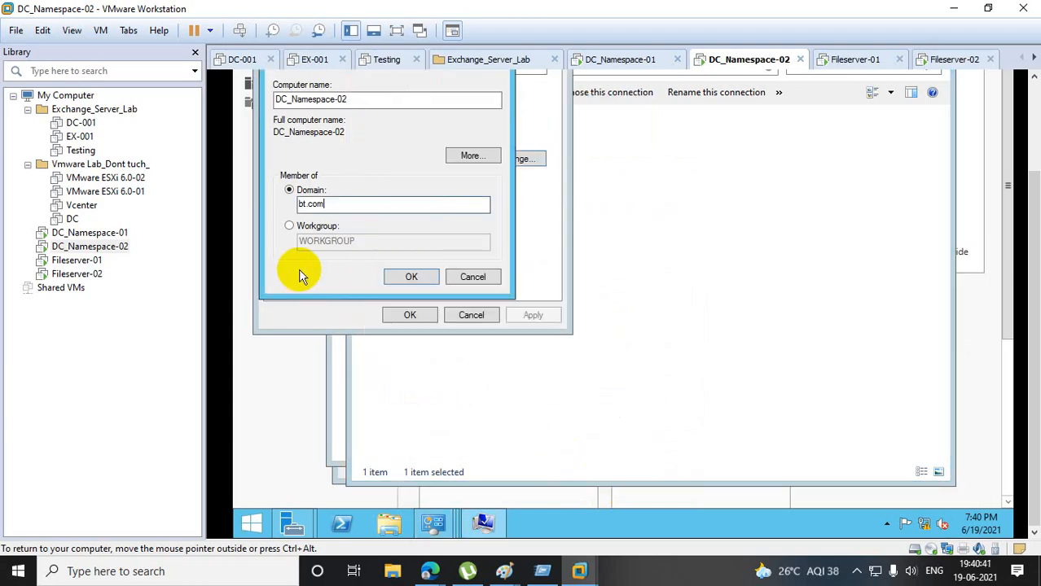
# Retry the bt.com join with a domain user name and password; dismiss the incorrect-credentials error.
pyautogui.click(414, 278)
pyautogui.click(660, 256)
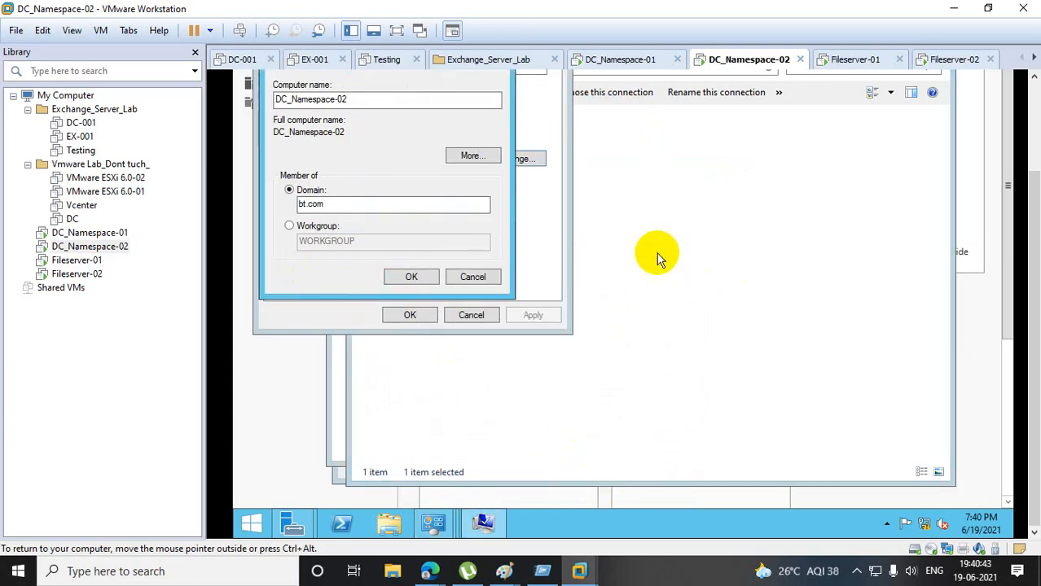
pyautogui.click(390, 141)
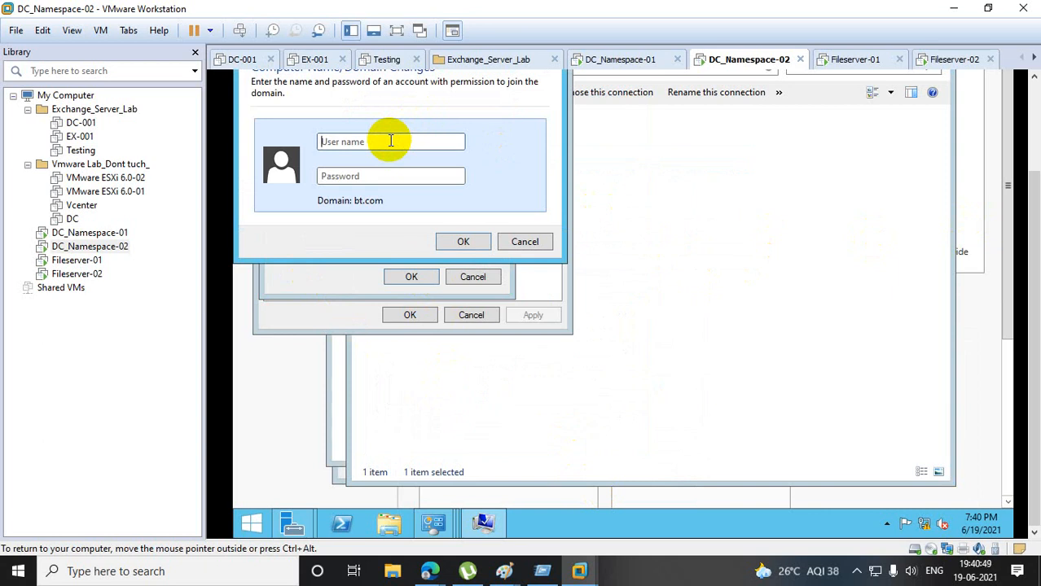
pyautogui.write('sidd')
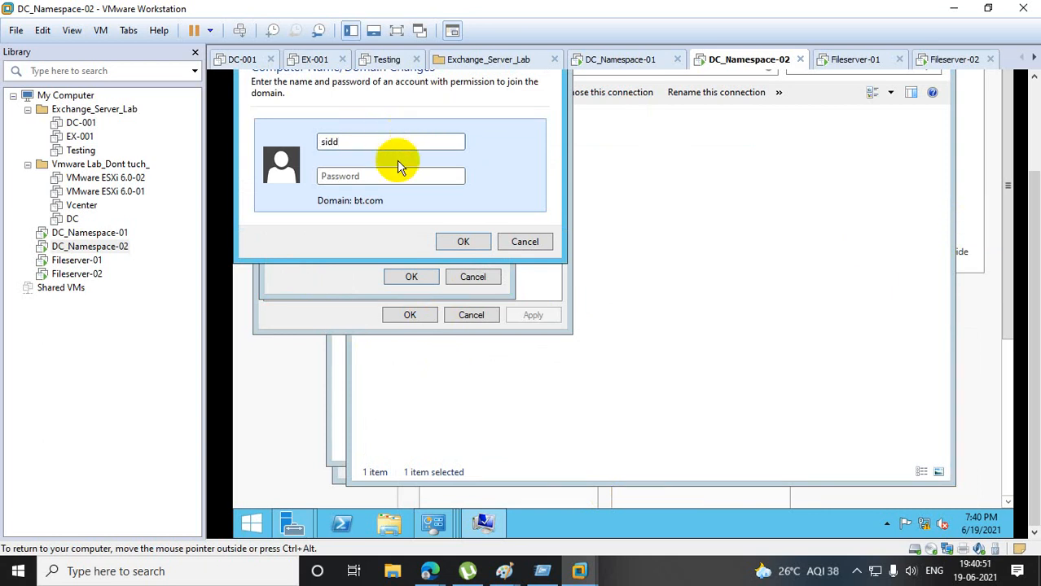
pyautogui.click(376, 179)
pyautogui.write('••••••')
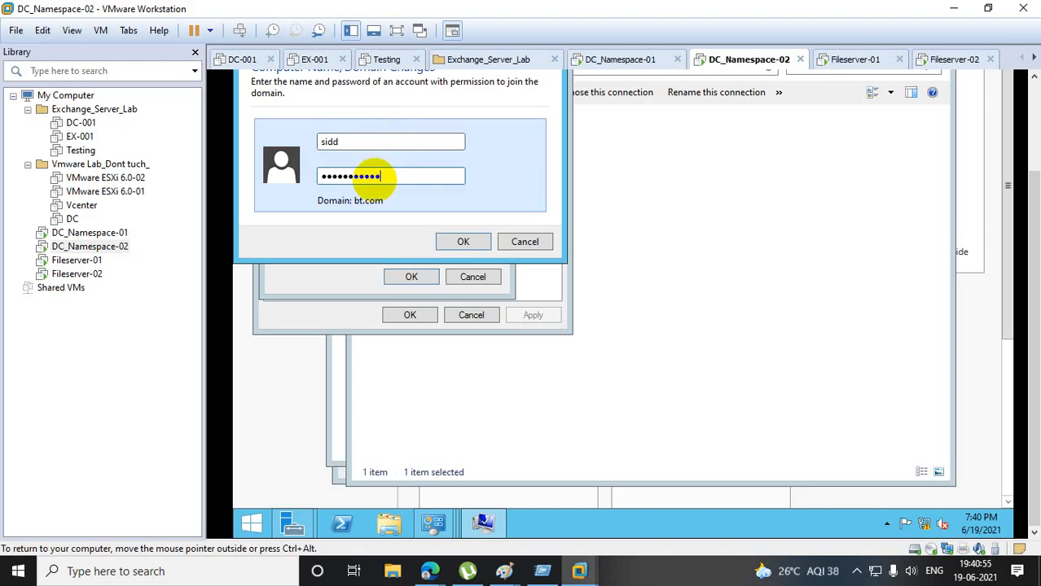
pyautogui.click(465, 241)
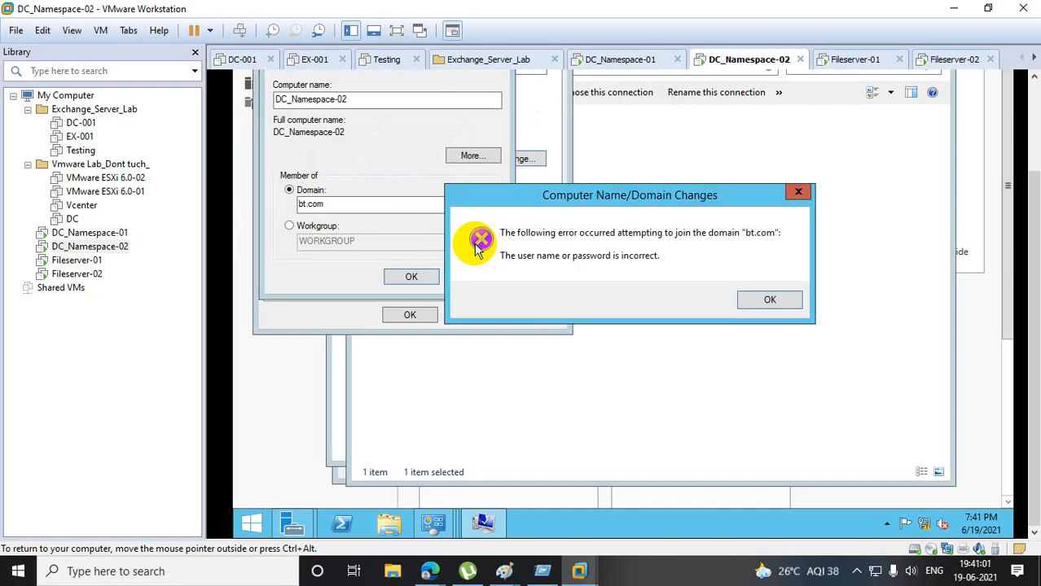
pyautogui.click(765, 299)
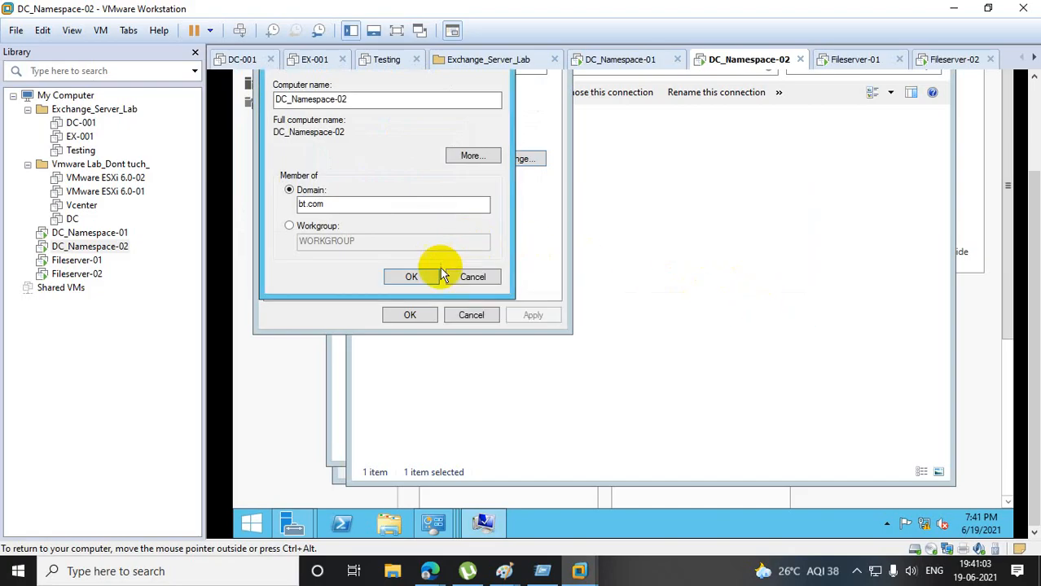
# Try the same domain user with a different password; the credentials are rejected again.
pyautogui.click(414, 275)
pyautogui.click(651, 256)
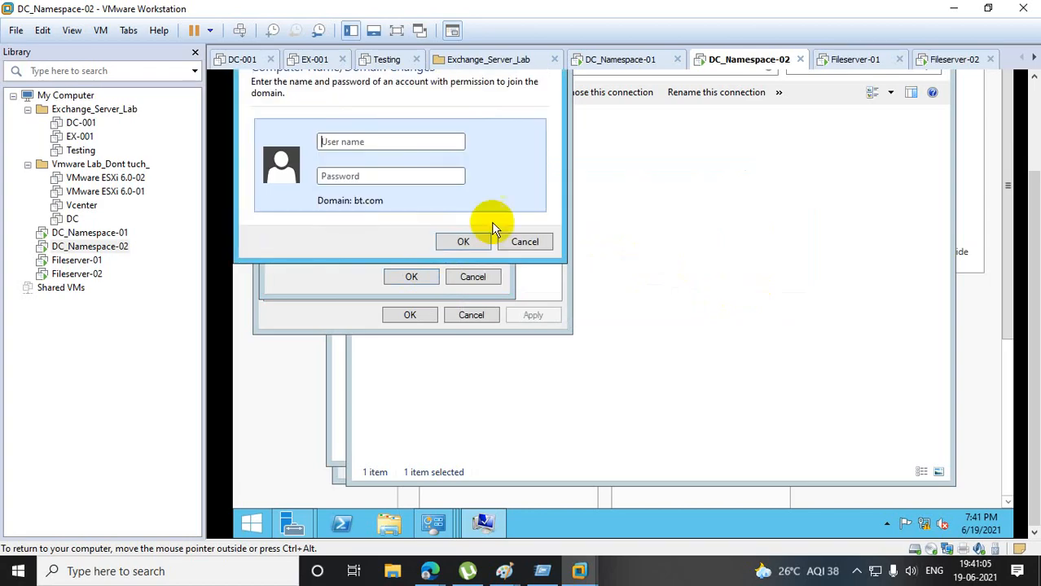
pyautogui.click(343, 142)
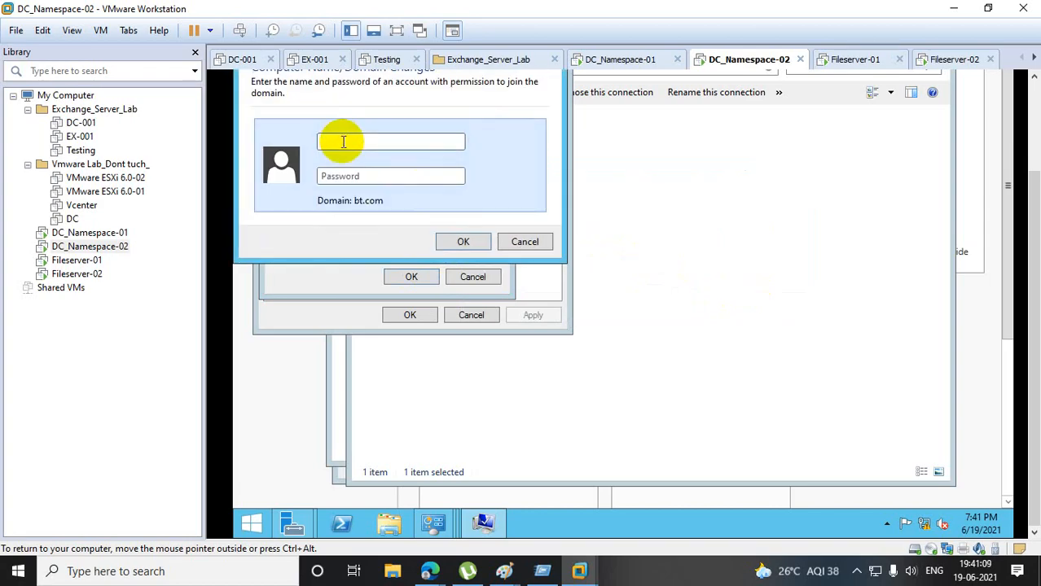
pyautogui.write('sidd')
pyautogui.press('Tab')
pyautogui.write('••••••••••••')
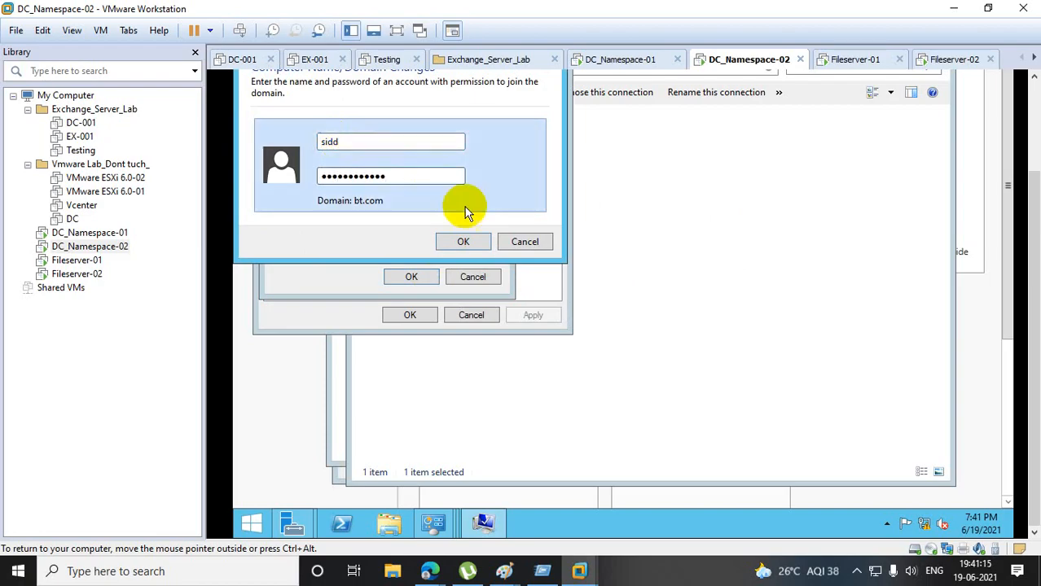
pyautogui.click(468, 241)
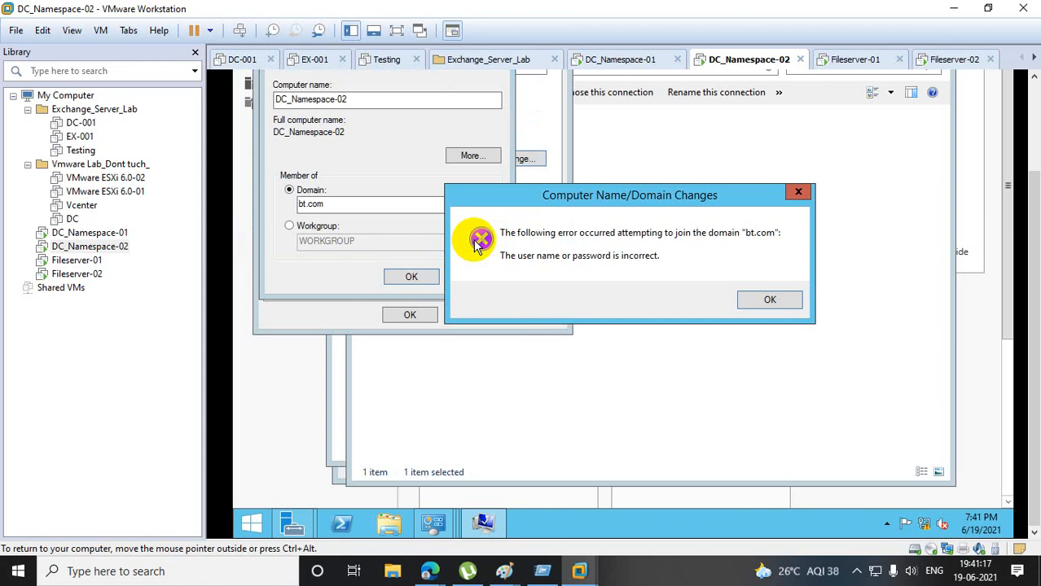
pyautogui.click(769, 301)
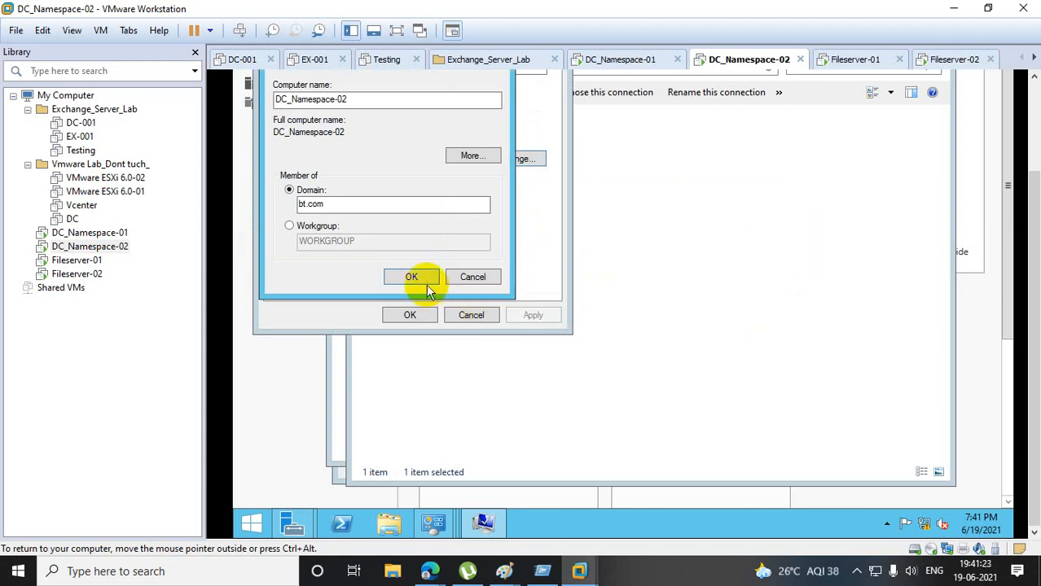
# Attempt the bt.com join with another user name and password, then dismiss the failure error.
pyautogui.click(422, 278)
pyautogui.click(661, 256)
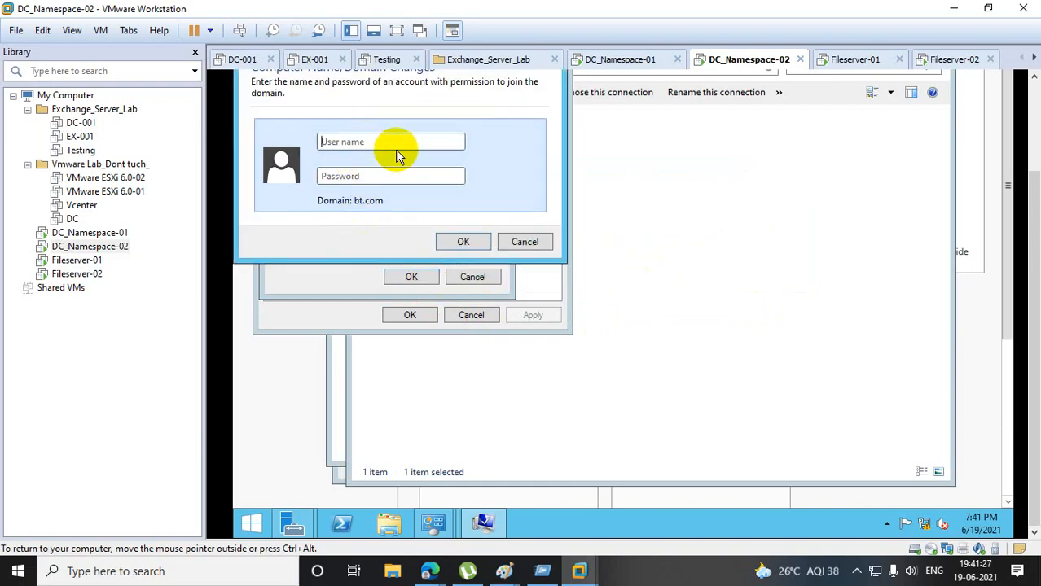
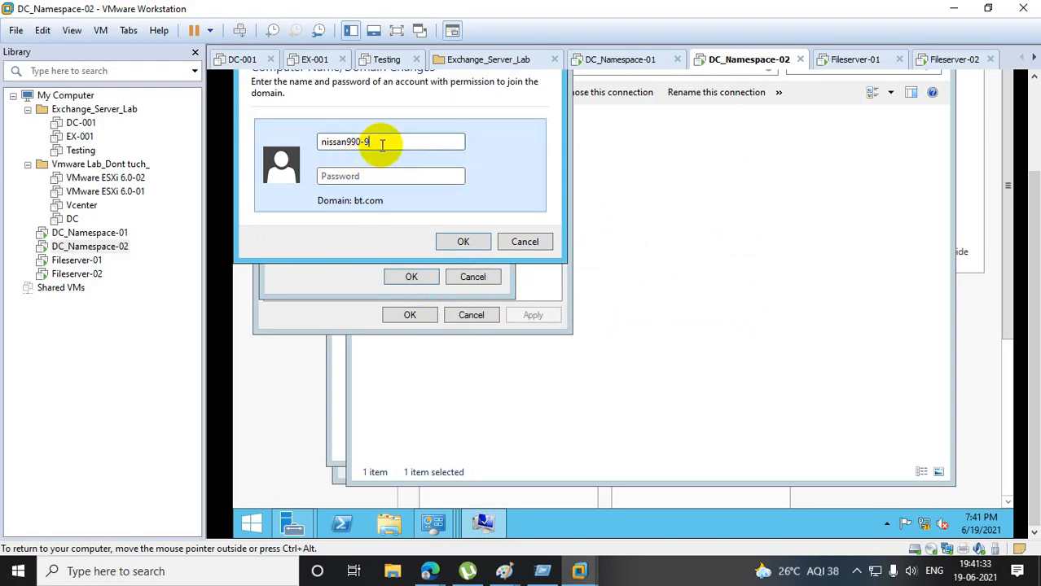
pyautogui.click(379, 173)
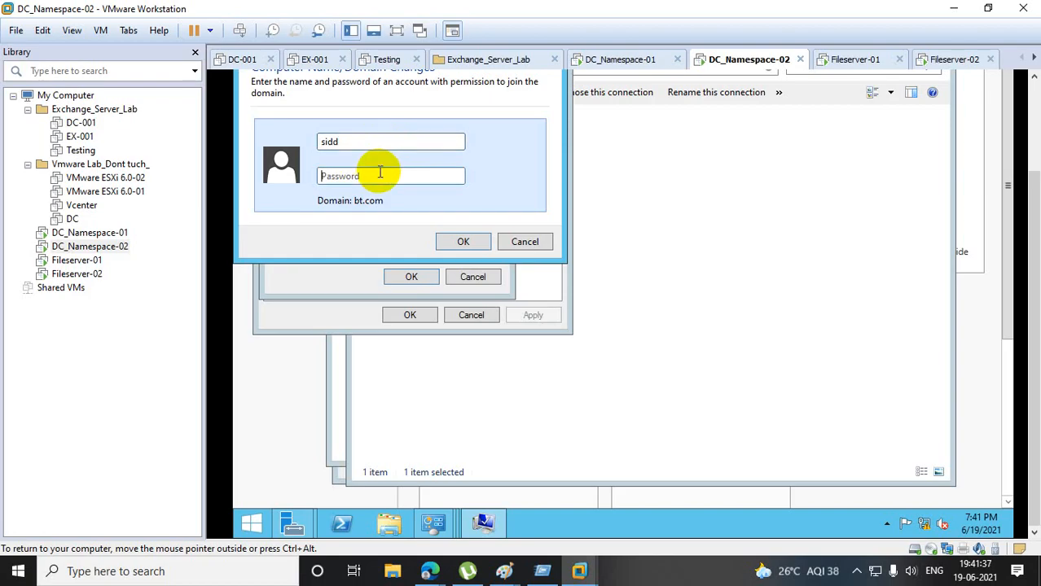
pyautogui.write('********')
pyautogui.press('Return')
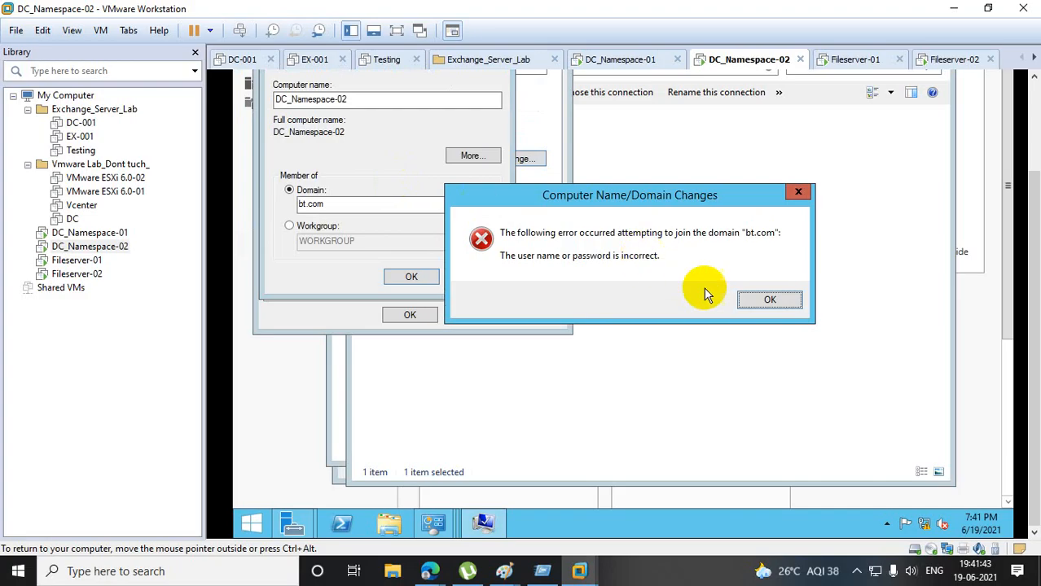
pyautogui.click(760, 297)
# Join bt.com using the domain Administrator account and acknowledge the welcome message.
pyautogui.click(410, 275)
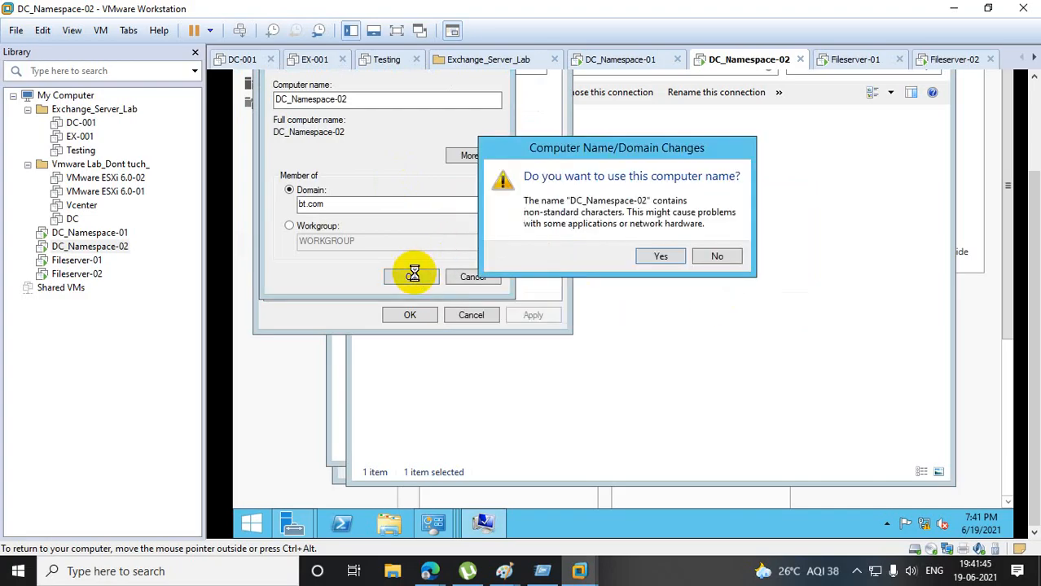
pyautogui.click(663, 257)
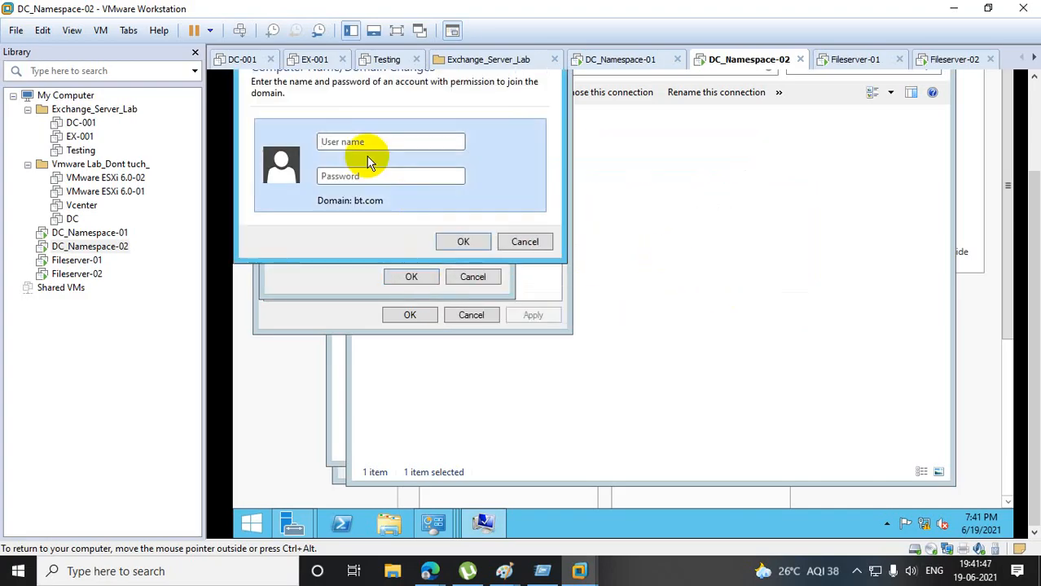
pyautogui.write('Administrat************')
pyautogui.press('Return')
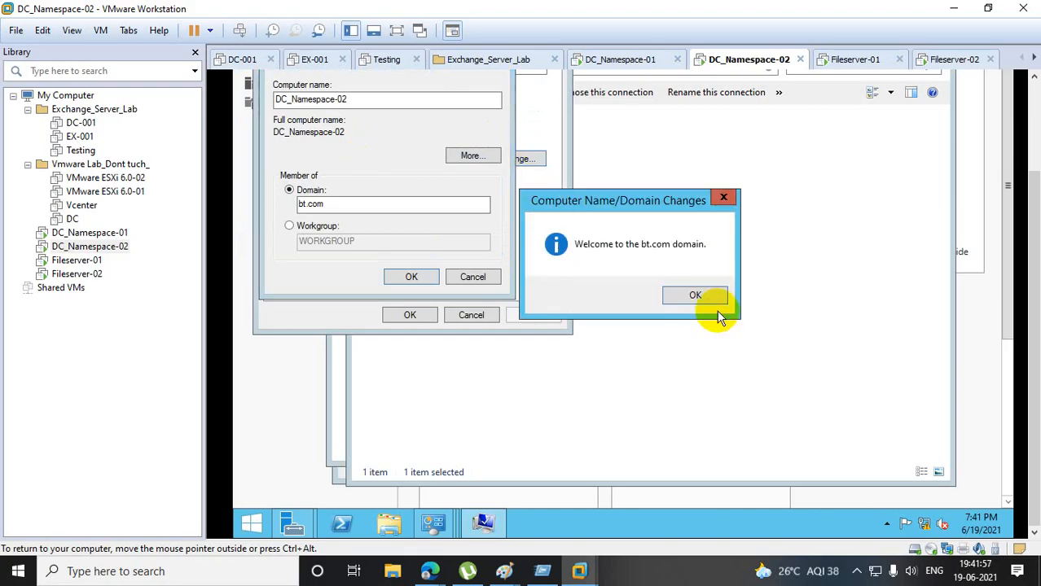
pyautogui.click(705, 303)
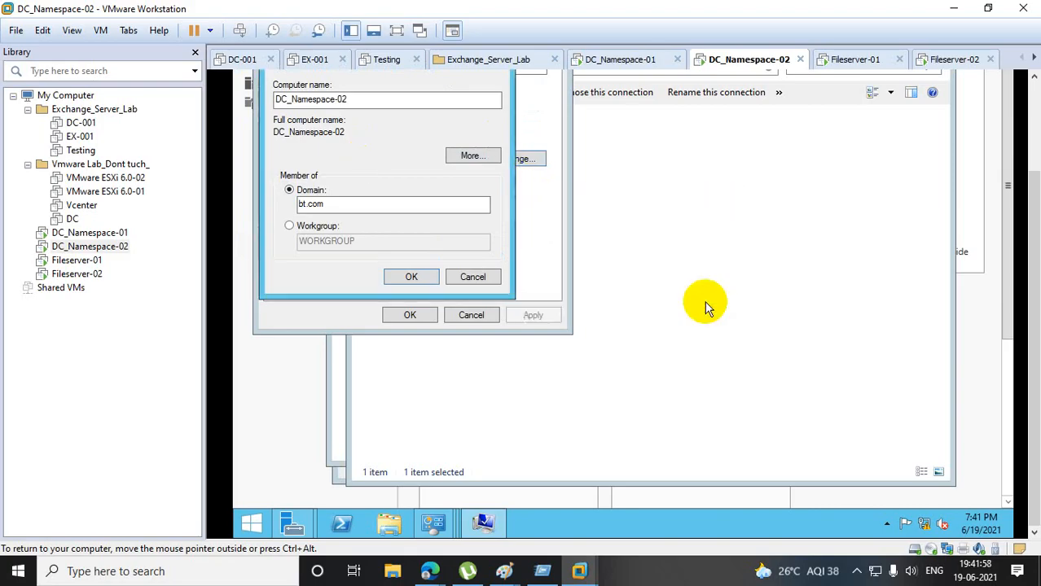
pyautogui.click(427, 277)
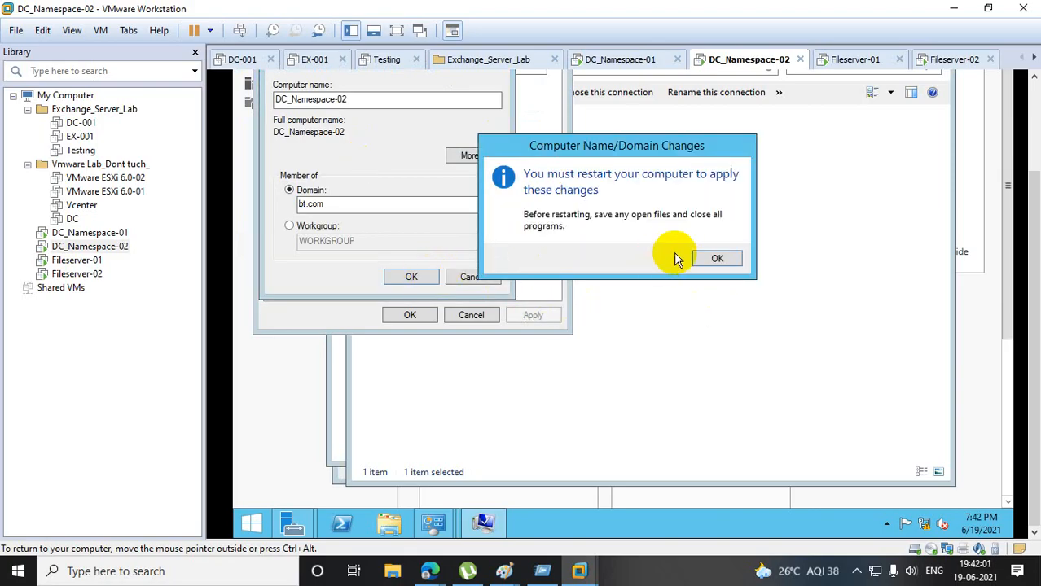
# Accept the restart requirement, close System Properties, and restart DC_Namespace-02 now.
pyautogui.click(713, 257)
pyautogui.click(419, 315)
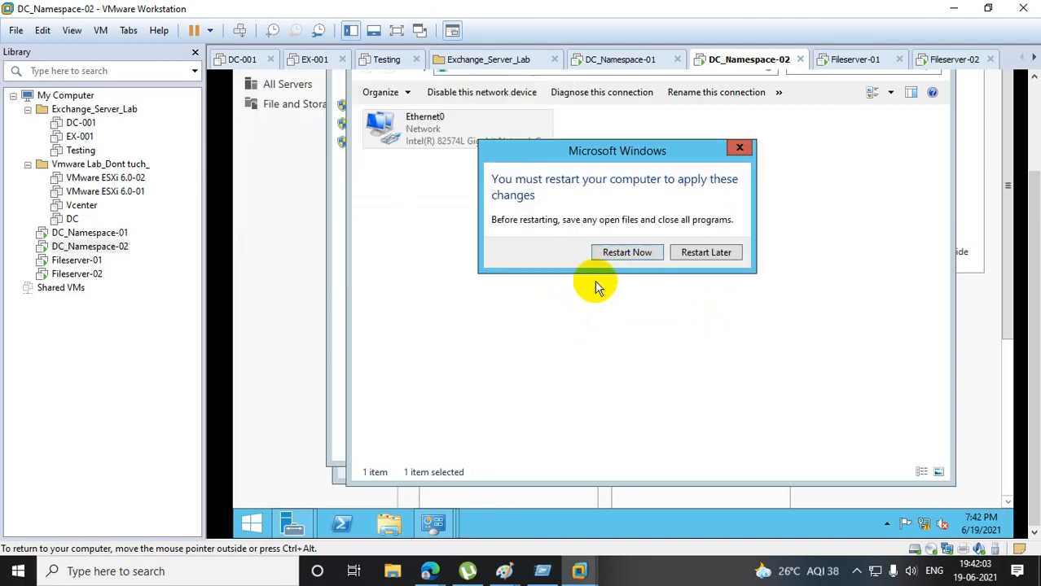
pyautogui.click(614, 259)
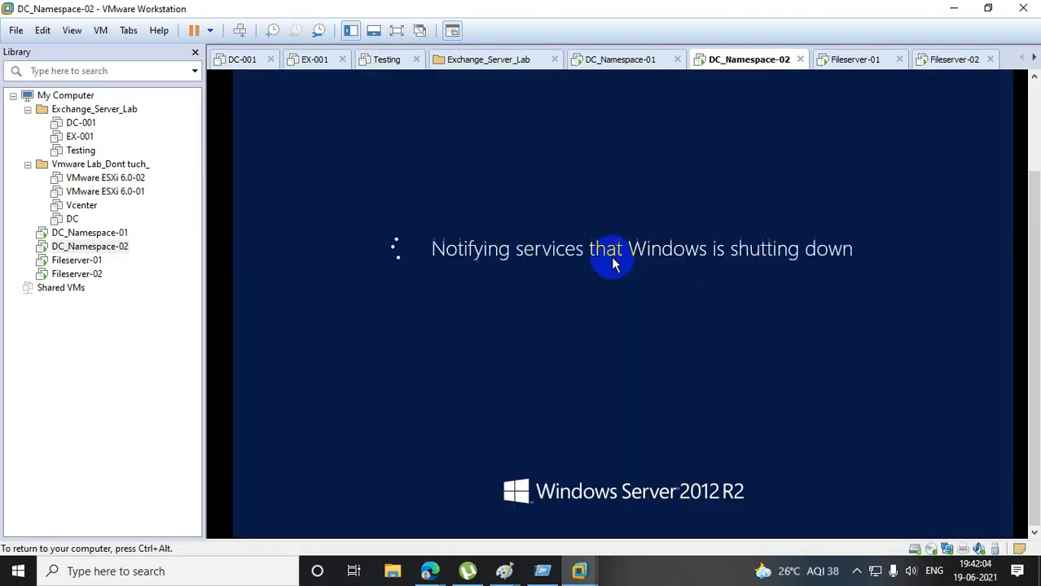
pyautogui.click(96, 263)
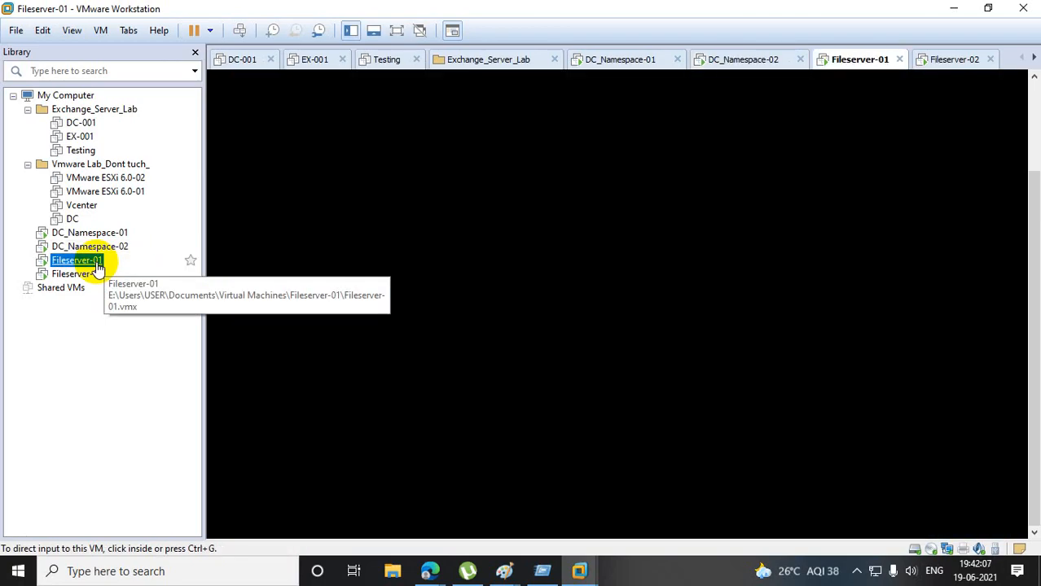
pyautogui.click(114, 249)
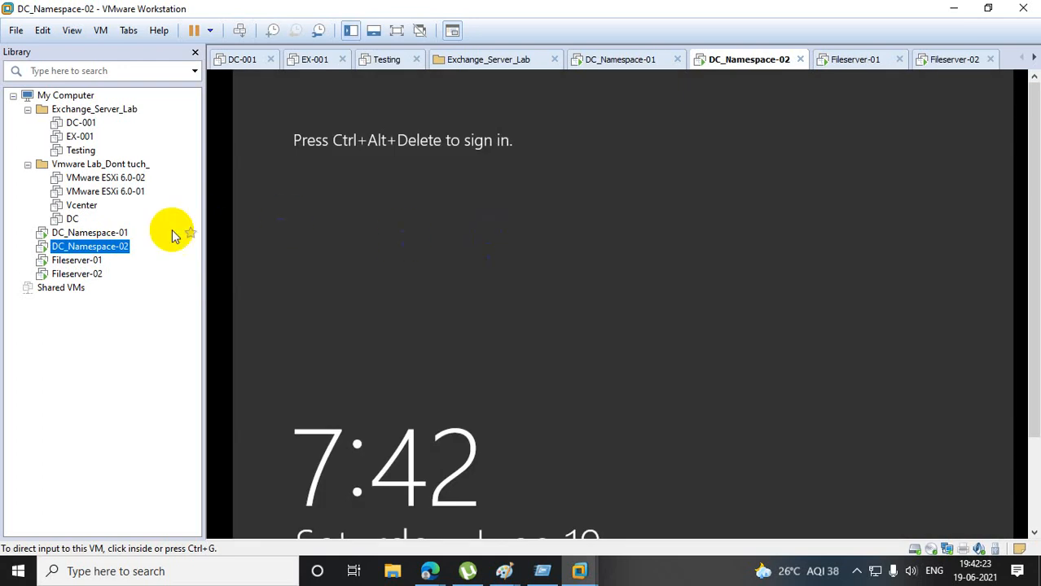
# Bring up the Other user sign-in on DC_Namespace-02 and try a first user name and password.
pyautogui.rightClick(123, 255)
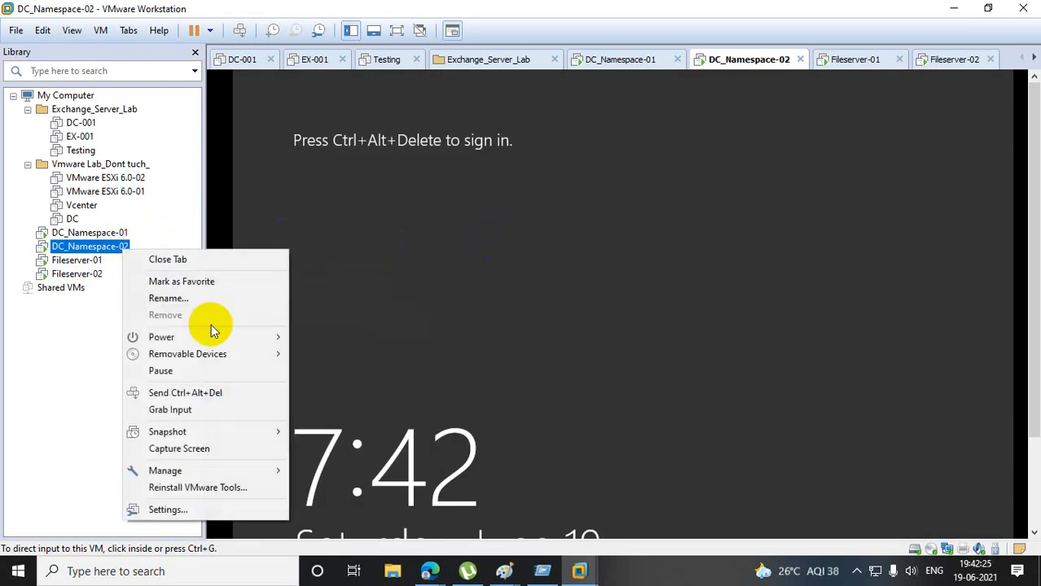
pyautogui.click(241, 394)
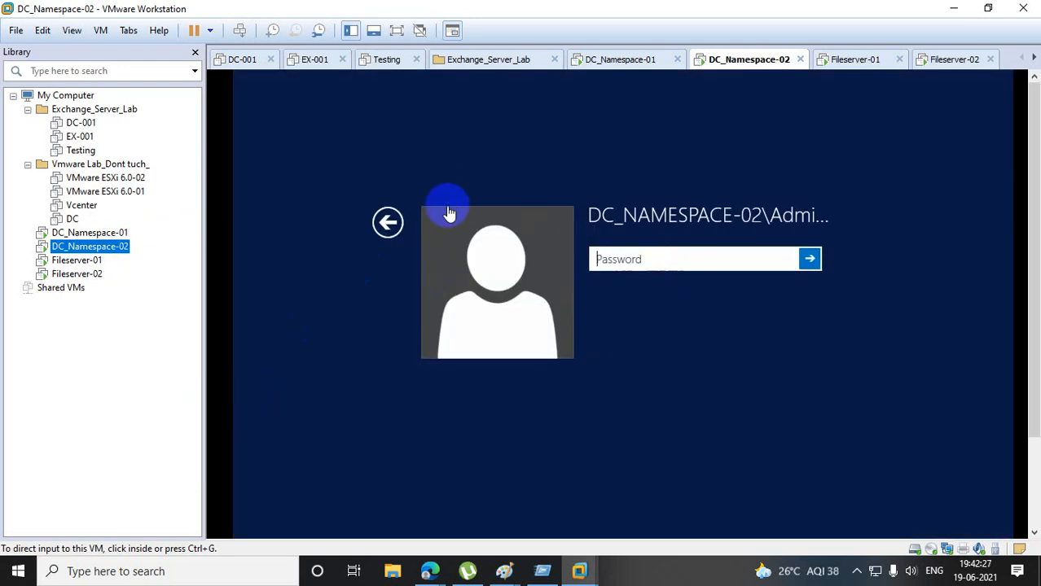
pyautogui.click(389, 223)
pyautogui.click(686, 283)
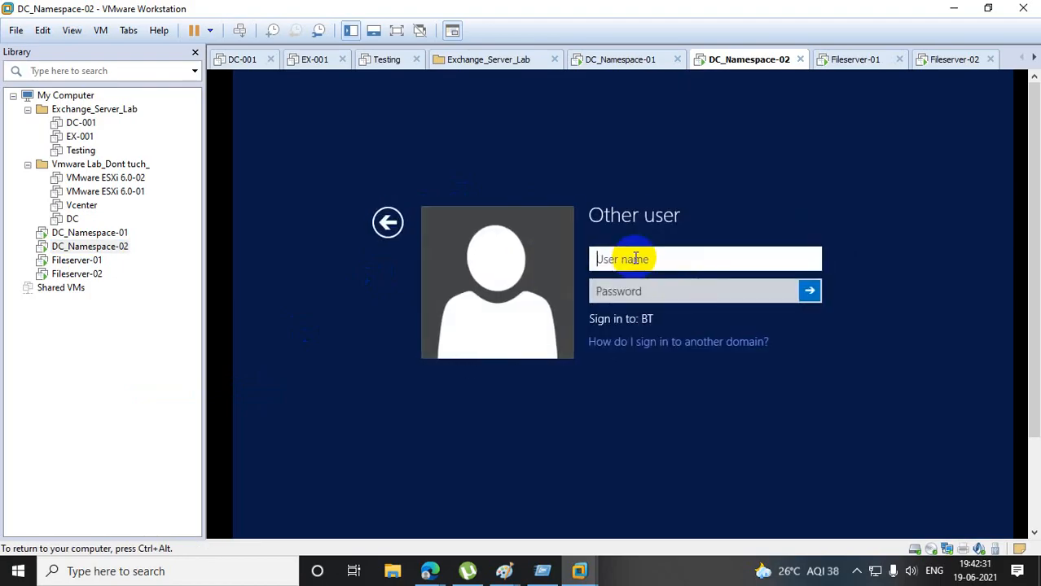
pyautogui.write('sidd')
pyautogui.press('Tab')
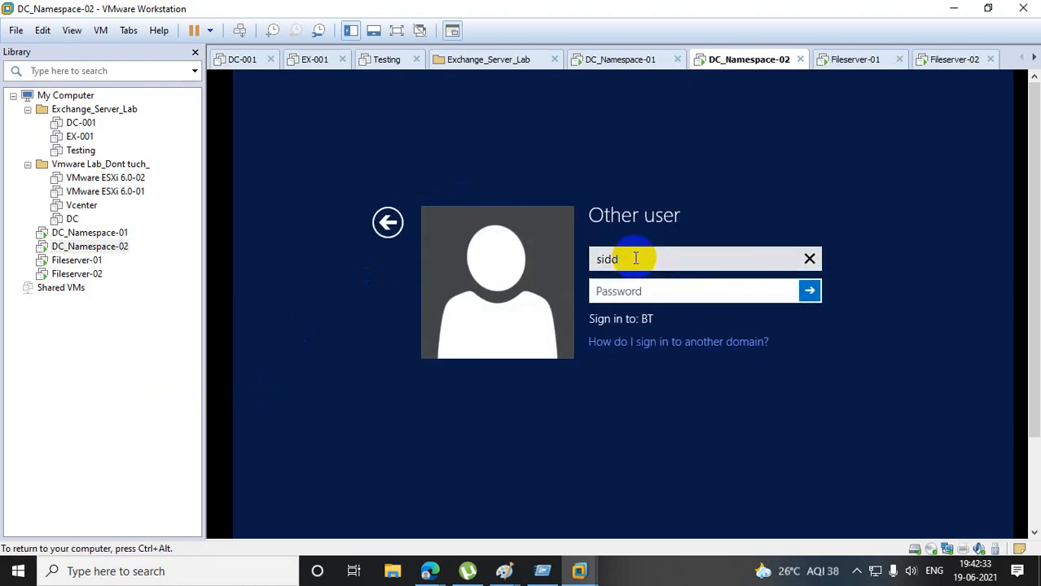
pyautogui.write('************')
pyautogui.press('Return')
pyautogui.press('Return')
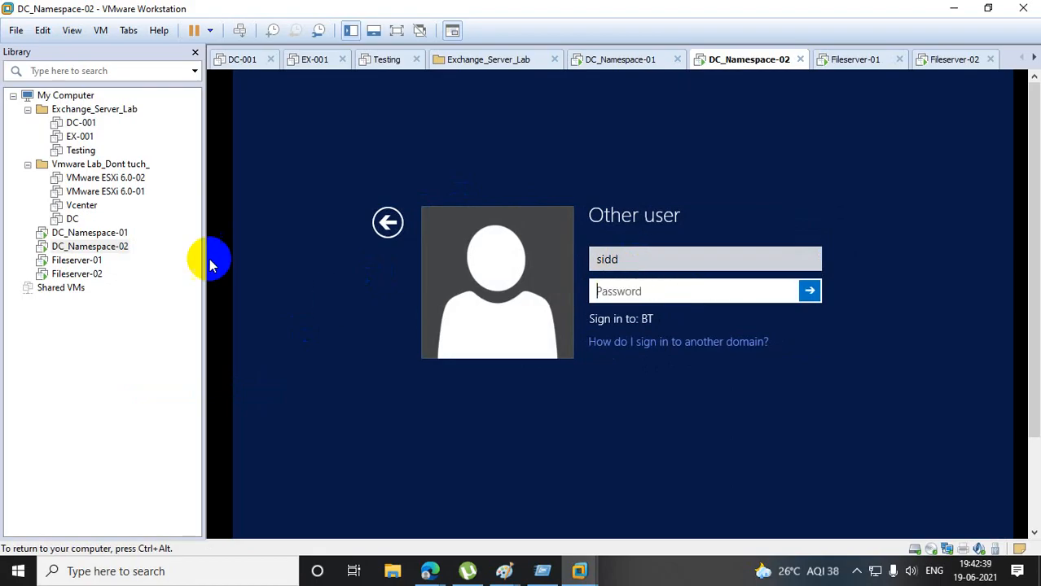
# Re-enter the user name as bt\Administrator with the account password and sign in.
pyautogui.click(636, 261)
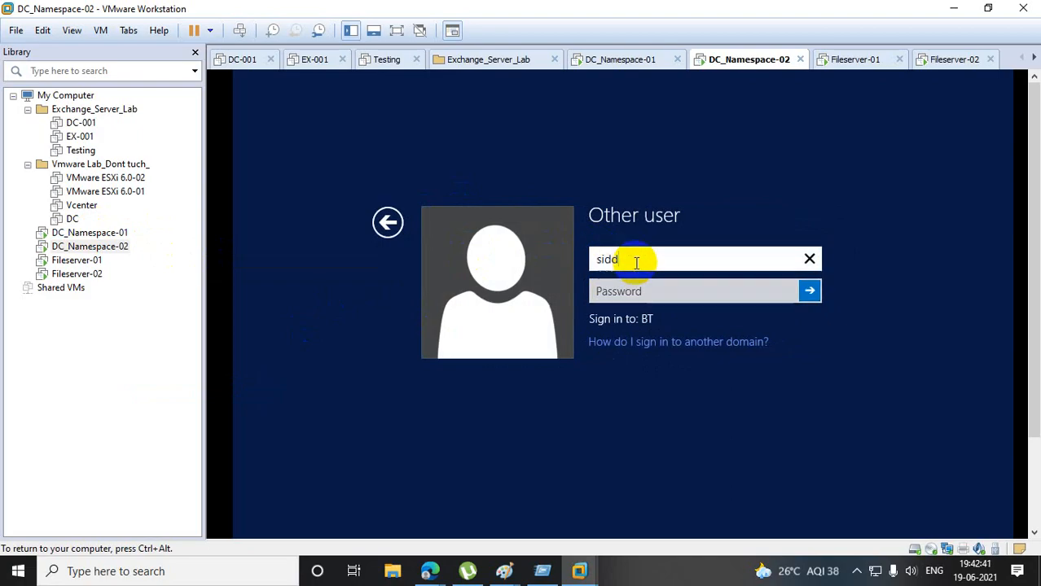
pyautogui.press('BackSpace')
pyautogui.press('BackSpace')
pyautogui.press('BackSpace')
pyautogui.press('BackSpace')
pyautogui.write('Administrator')
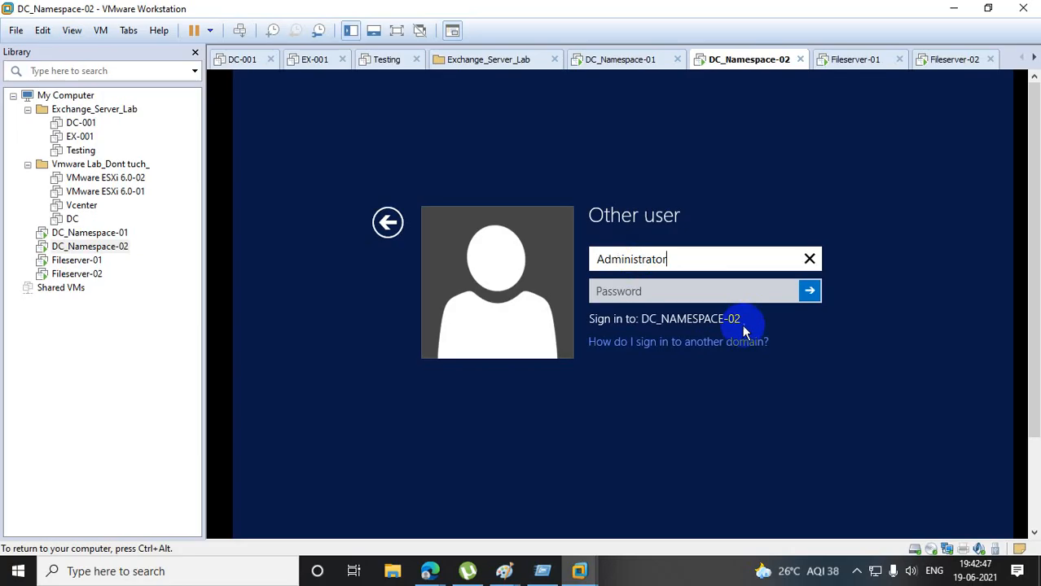
pyautogui.click(676, 290)
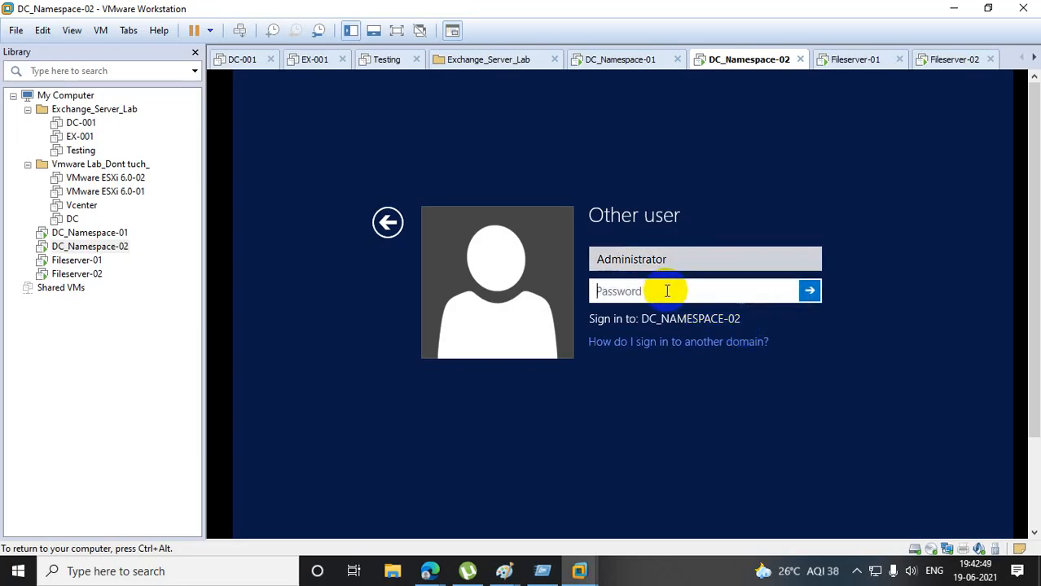
pyautogui.write('************')
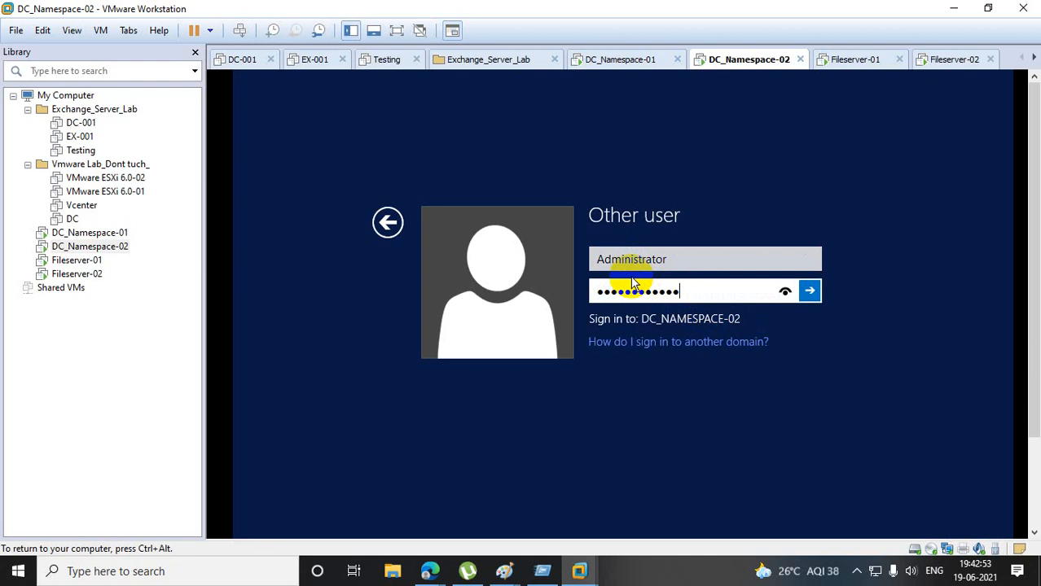
pyautogui.click(610, 261)
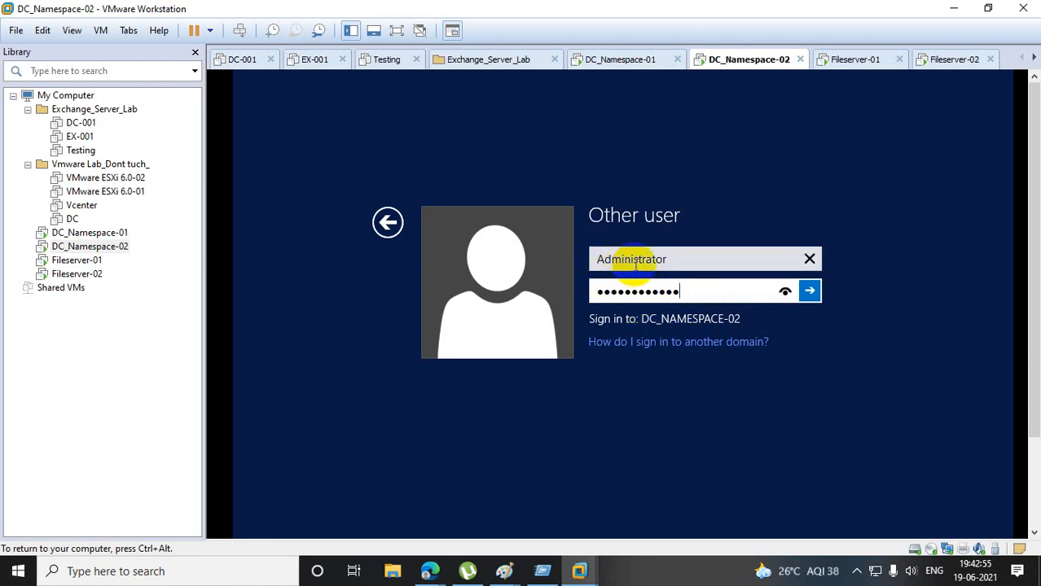
pyautogui.click(652, 291)
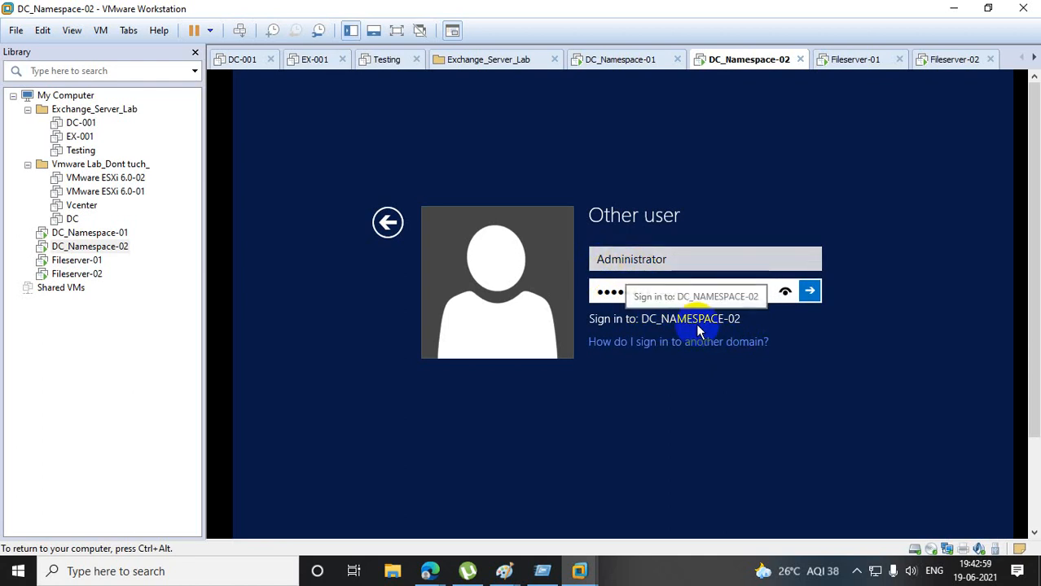
pyautogui.click(599, 292)
pyautogui.click(600, 262)
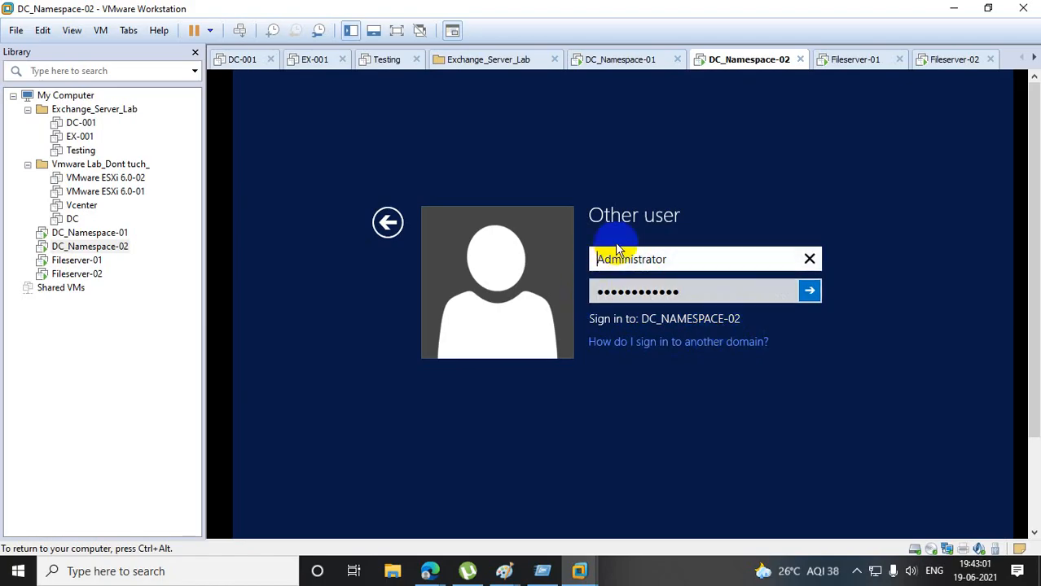
pyautogui.write('bt\\')
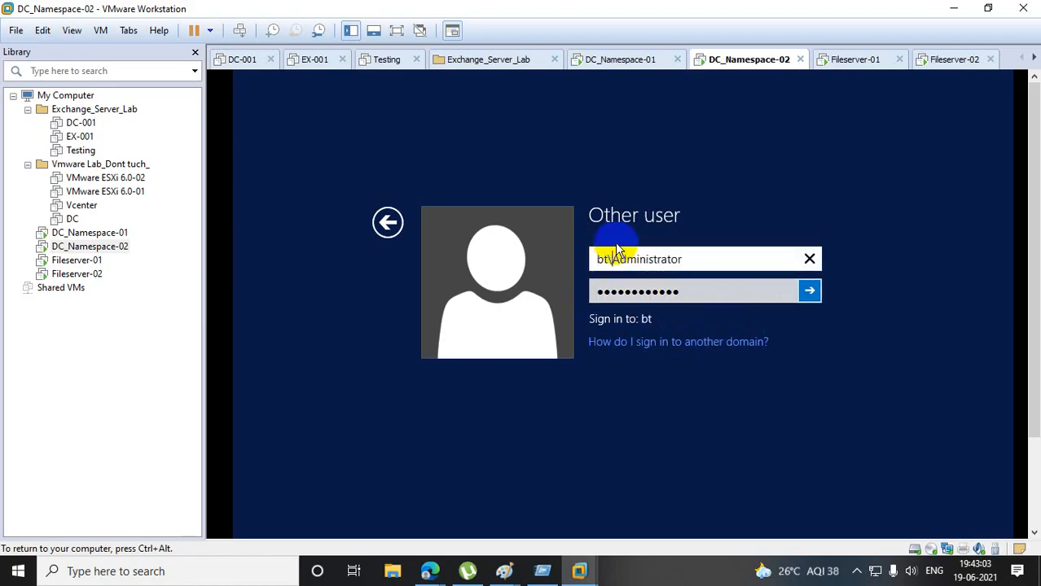
pyautogui.press('Tab')
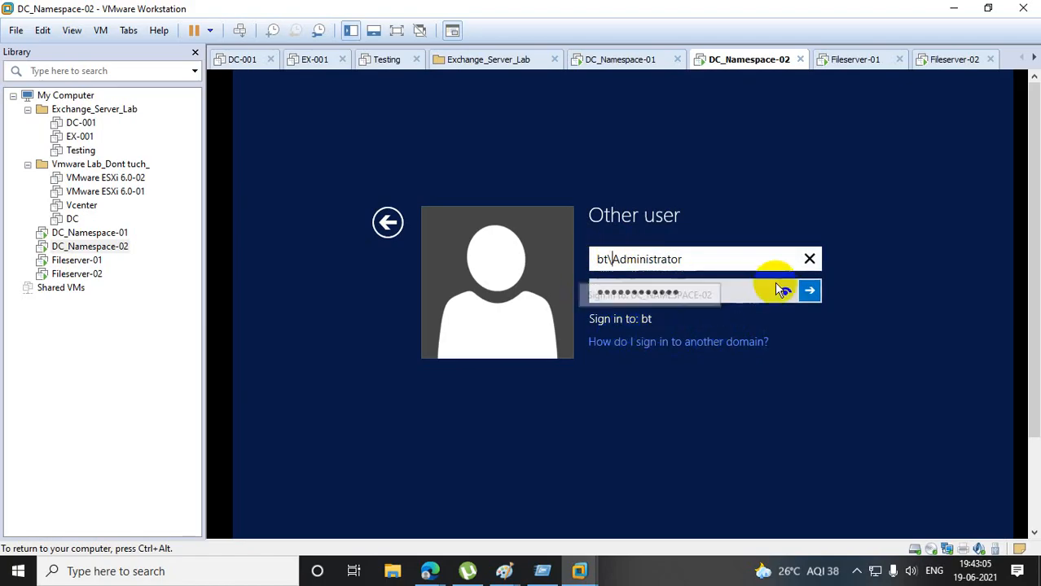
pyautogui.click(810, 292)
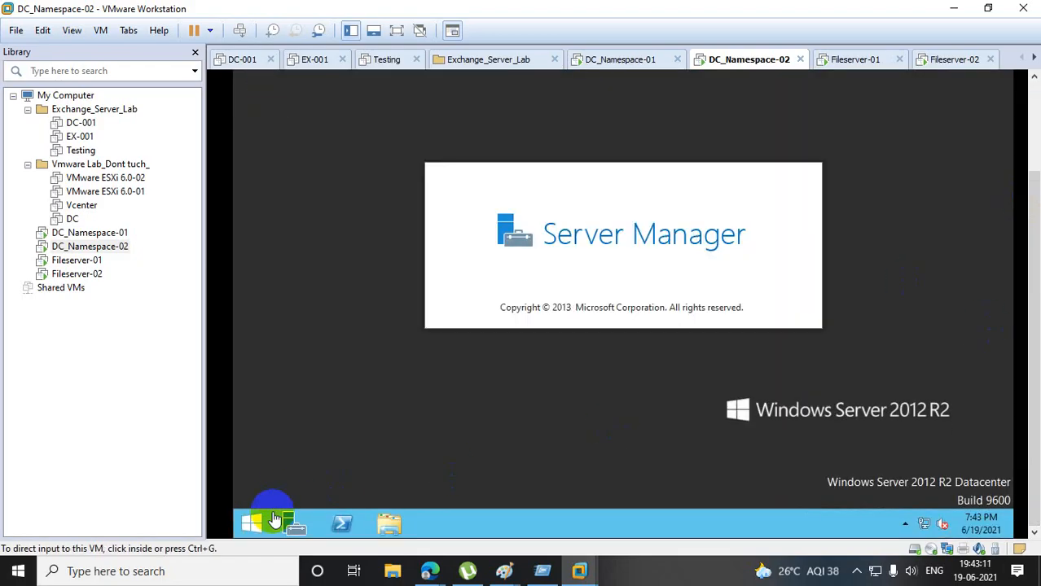
# Restore the Server Manager window and dismiss the VMware Tools log-off message.
pyautogui.click(289, 523)
pyautogui.click(289, 524)
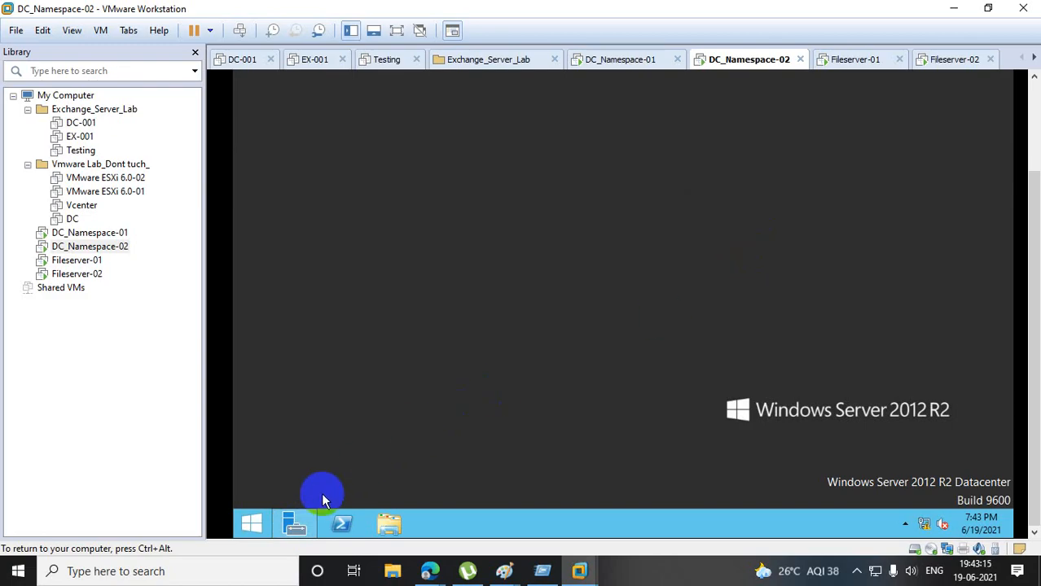
pyautogui.click(295, 526)
pyautogui.click(293, 525)
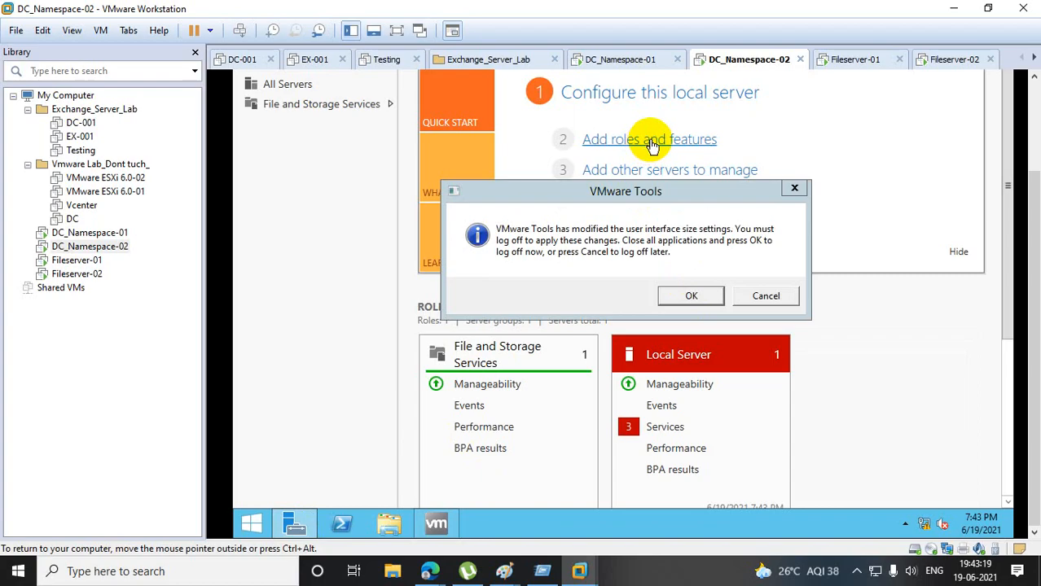
pyautogui.click(795, 186)
# Launch Add Roles and Features, keeping role-based installation and this server as destination.
pyautogui.click(678, 142)
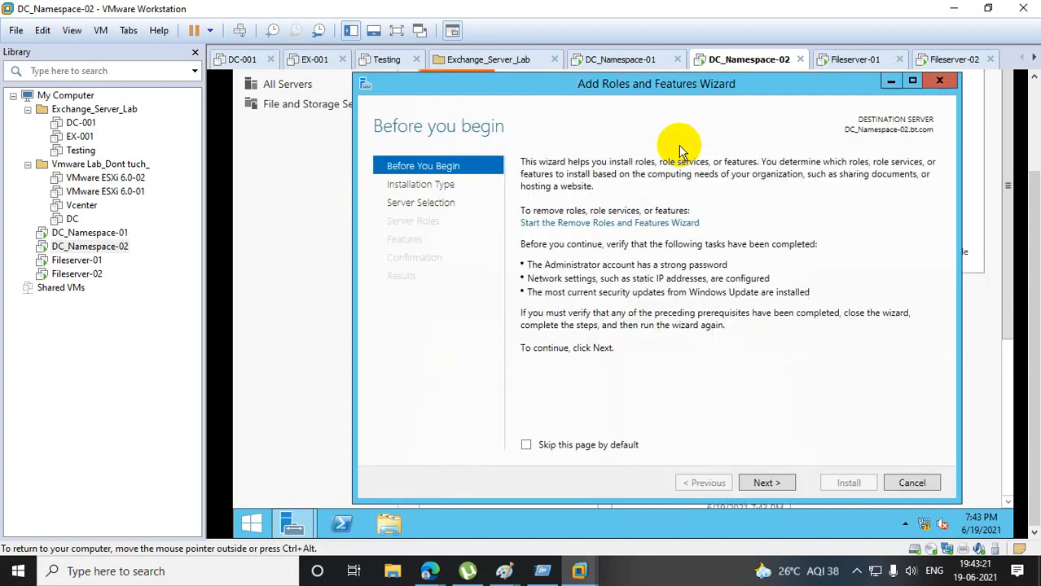
pyautogui.click(765, 484)
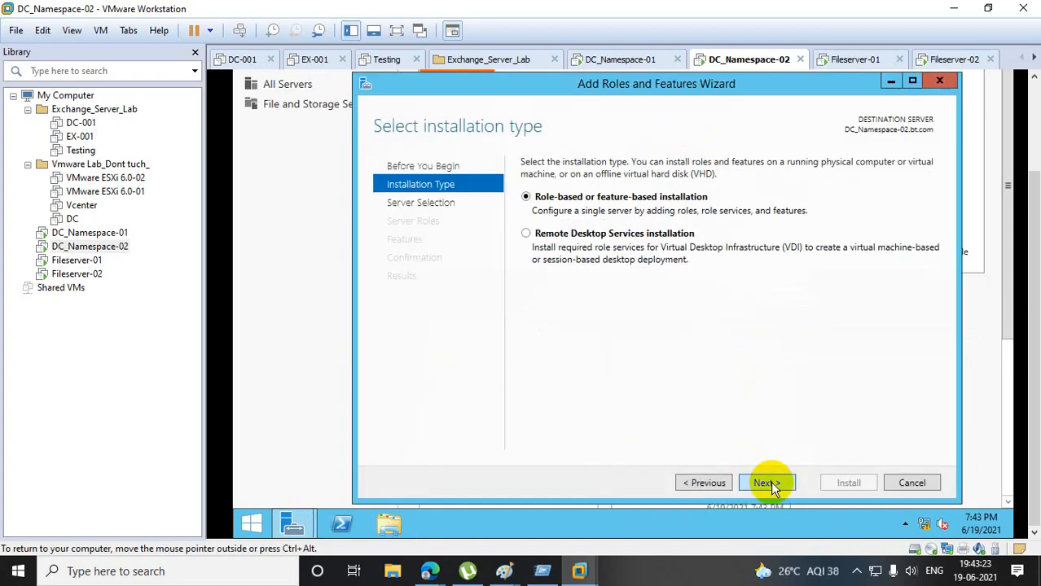
pyautogui.click(765, 483)
pyautogui.click(766, 483)
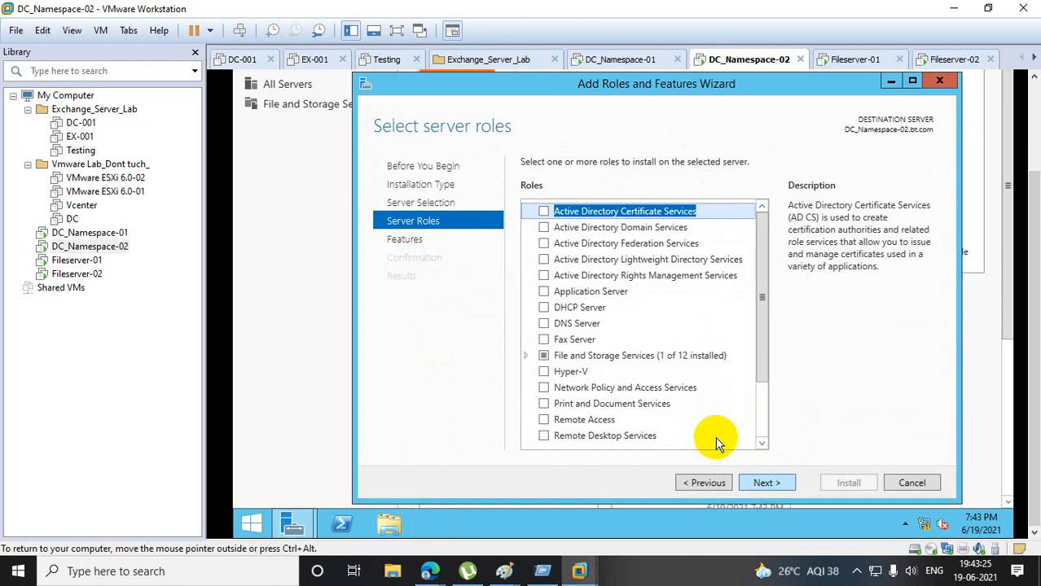
# Select Active Directory Domain Services and DFS Namespaces, accepting their required features.
pyautogui.click(544, 229)
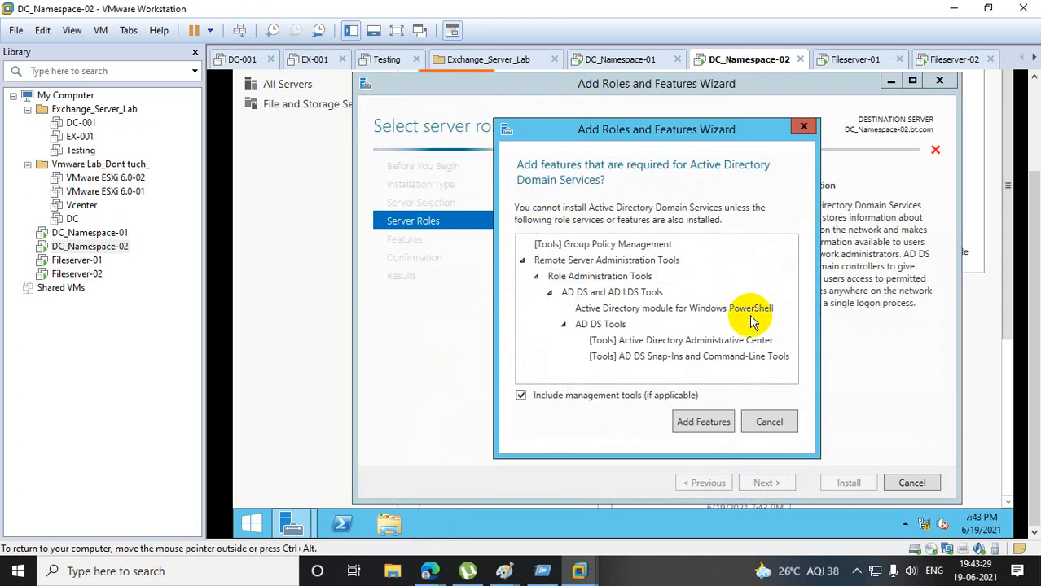
pyautogui.click(720, 420)
pyautogui.moveTo(757, 310); pyautogui.dragTo(770, 398)
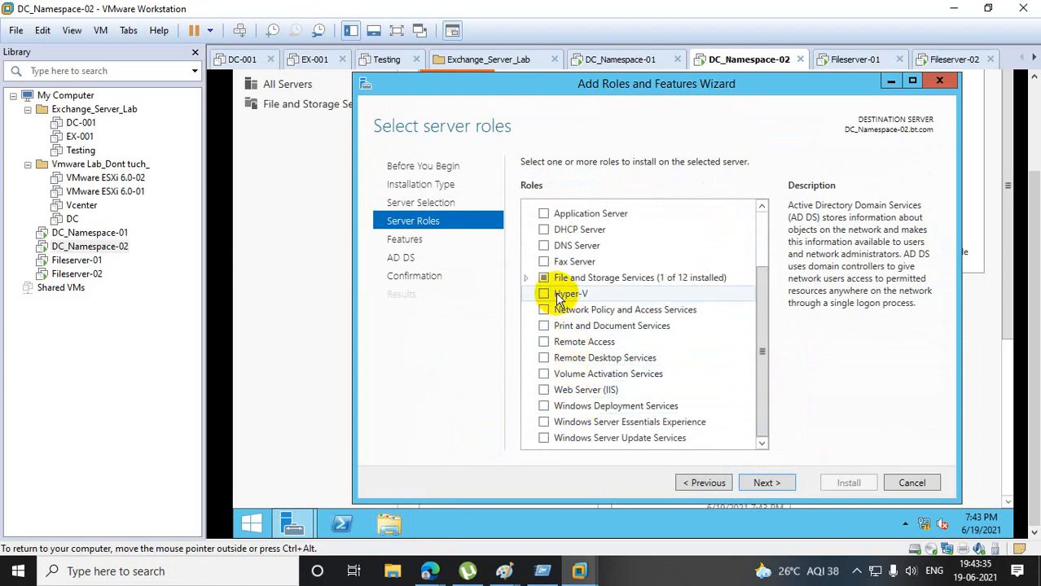
pyautogui.click(526, 278)
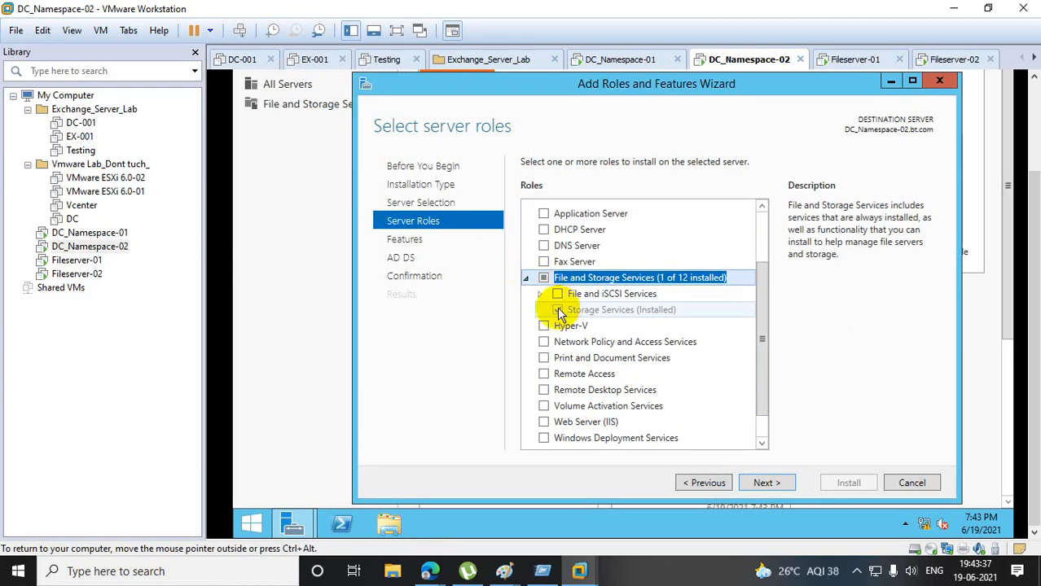
pyautogui.click(540, 294)
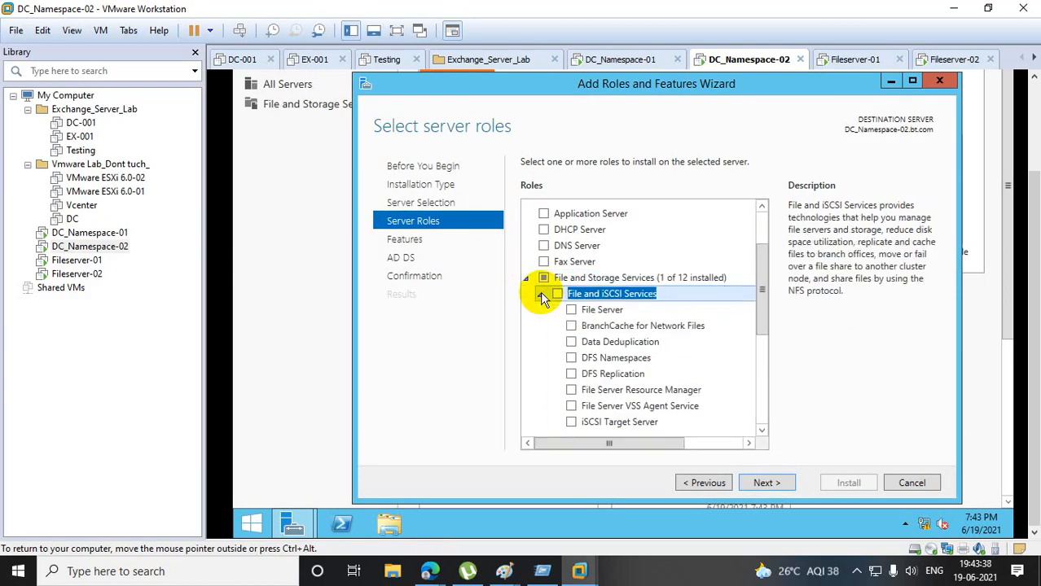
pyautogui.click(571, 358)
pyautogui.click(691, 410)
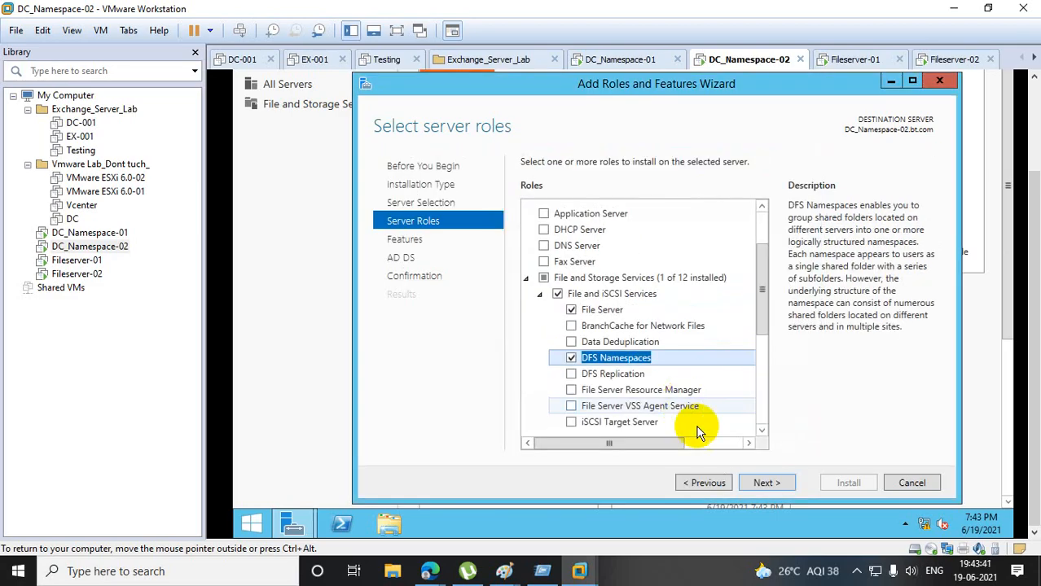
# Keep the default features, pass the AD DS information page and install.
pyautogui.click(766, 484)
pyautogui.click(765, 484)
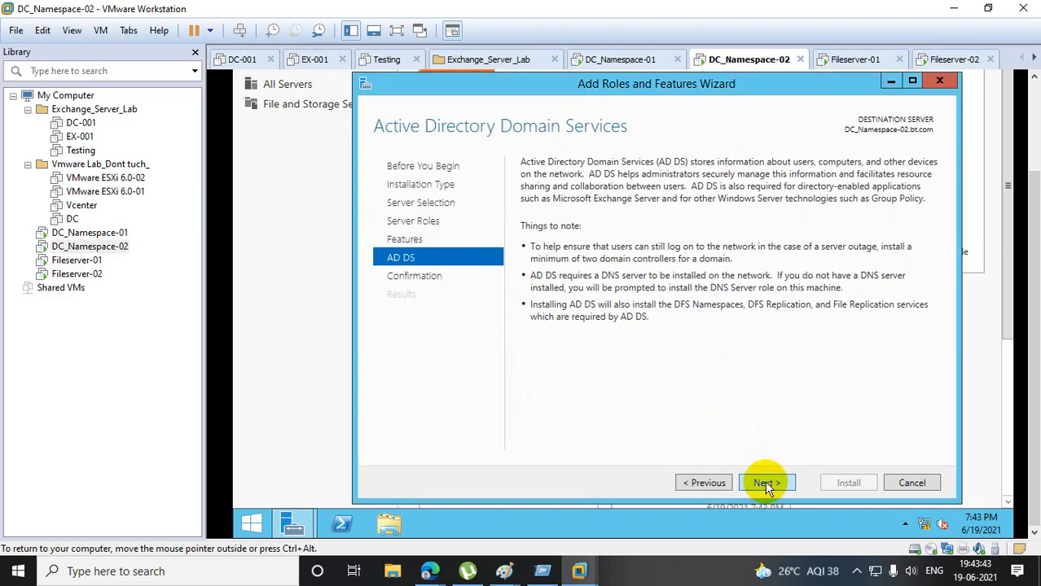
pyautogui.click(765, 484)
pyautogui.click(843, 485)
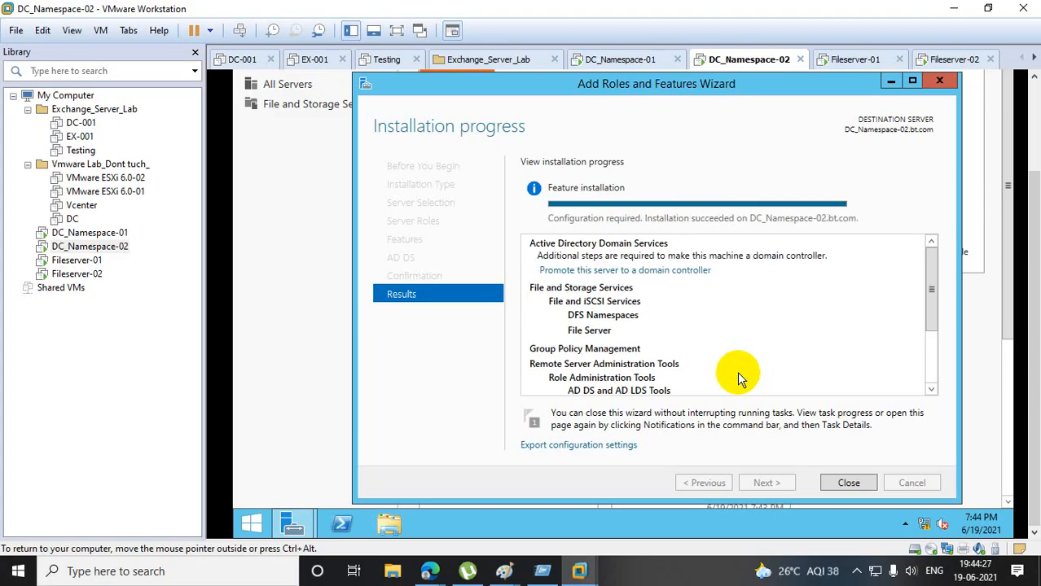
# Promote the server as an additional controller in bt.com and enter the DSRM password.
pyautogui.click(691, 271)
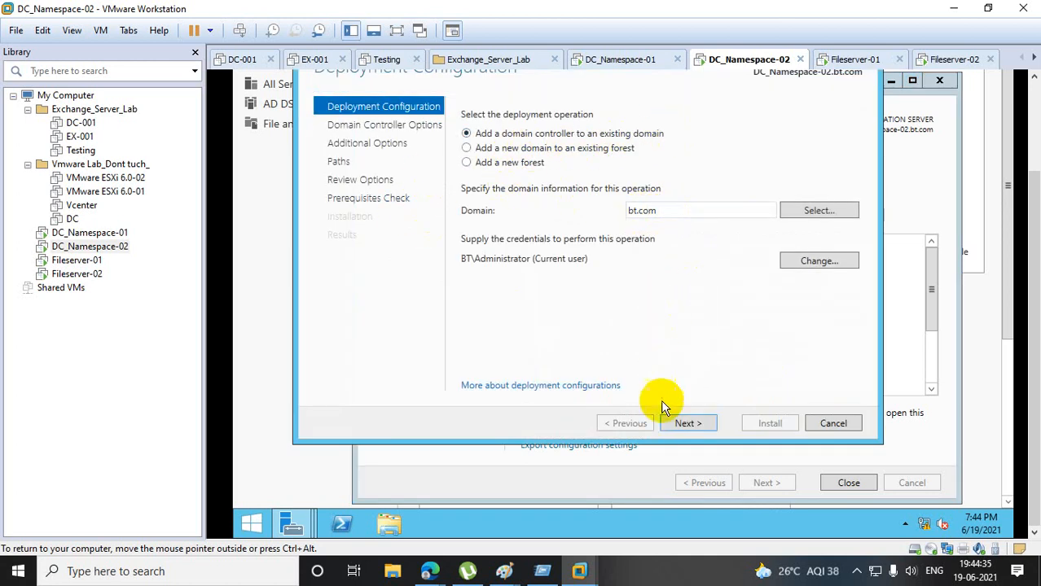
pyautogui.click(679, 424)
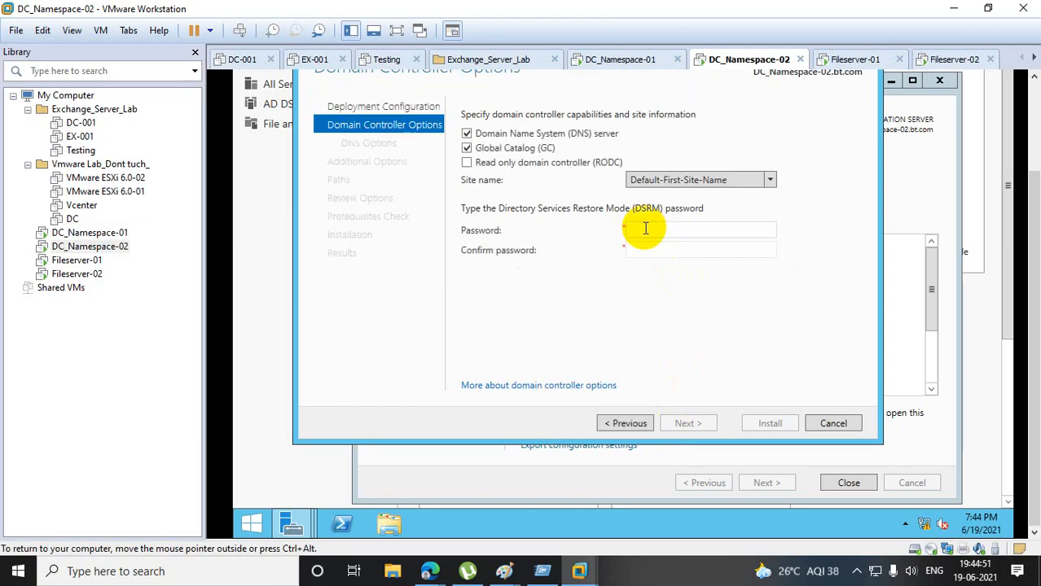
pyautogui.click(645, 228)
pyautogui.press('Tab')
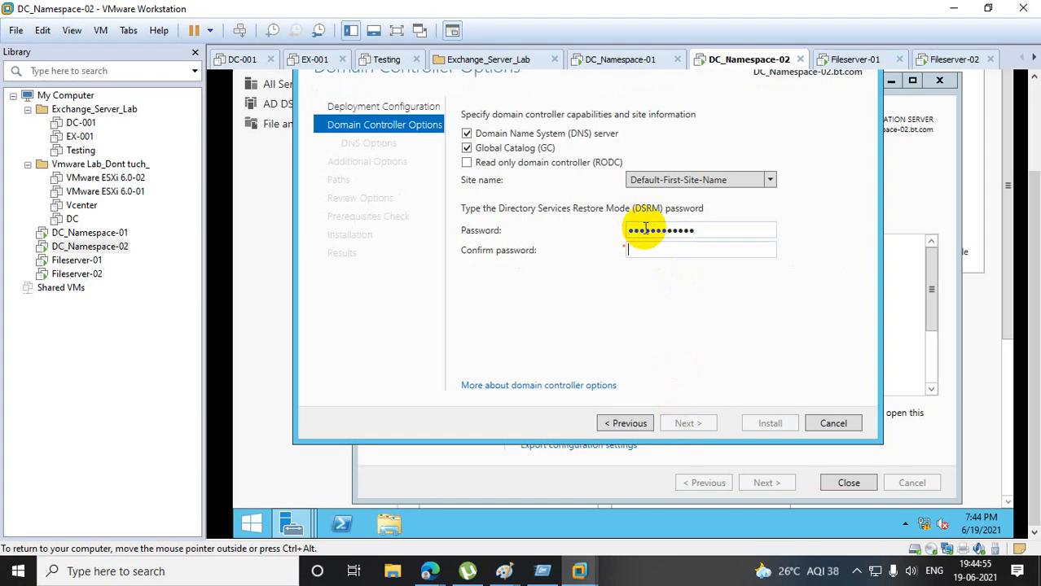
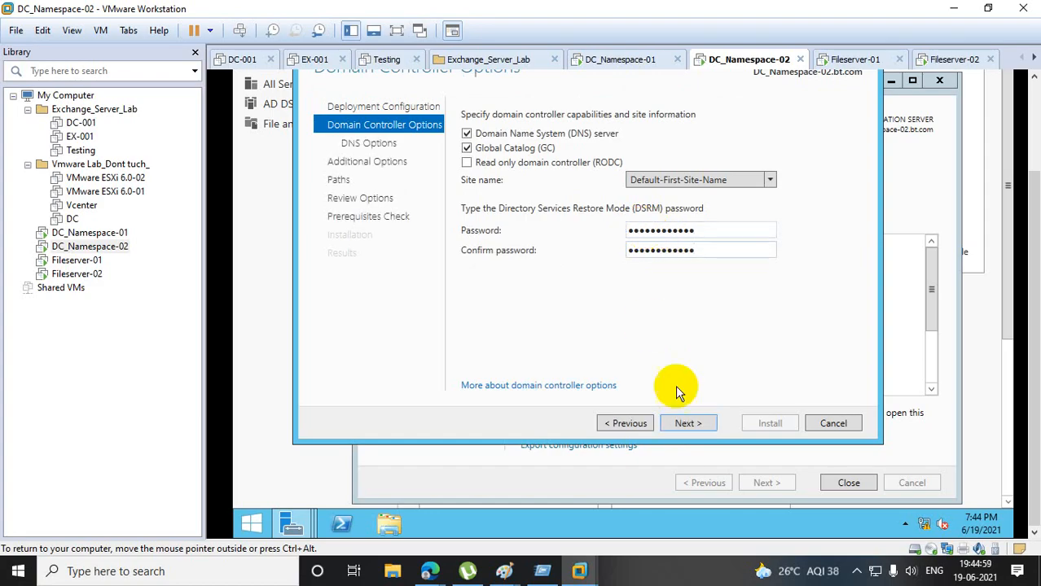
# Accept the default DNS, replication source and database paths through to prerequisite checks.
pyautogui.click(687, 424)
pyautogui.click(688, 424)
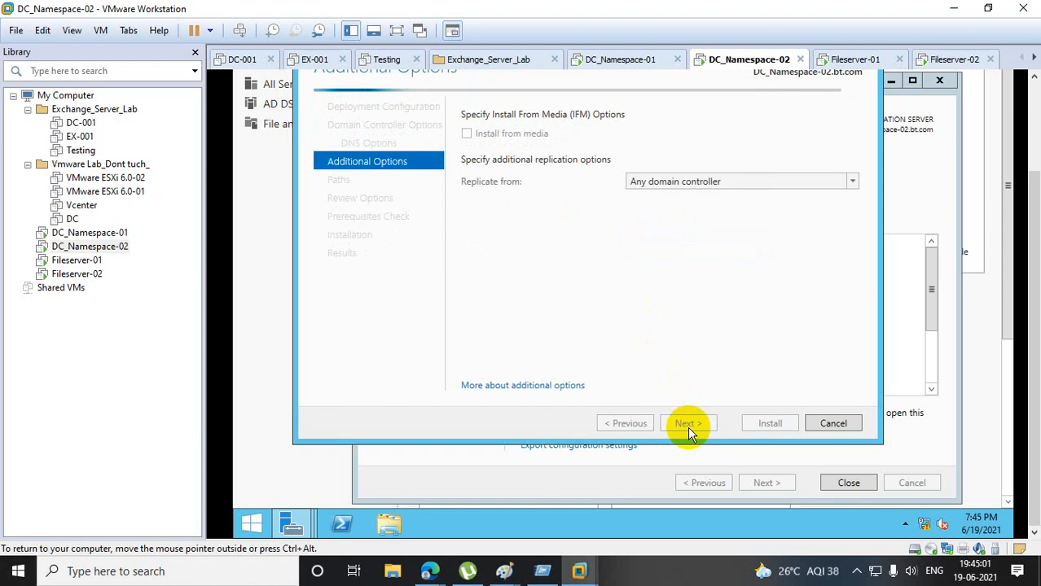
pyautogui.click(688, 424)
pyautogui.click(688, 424)
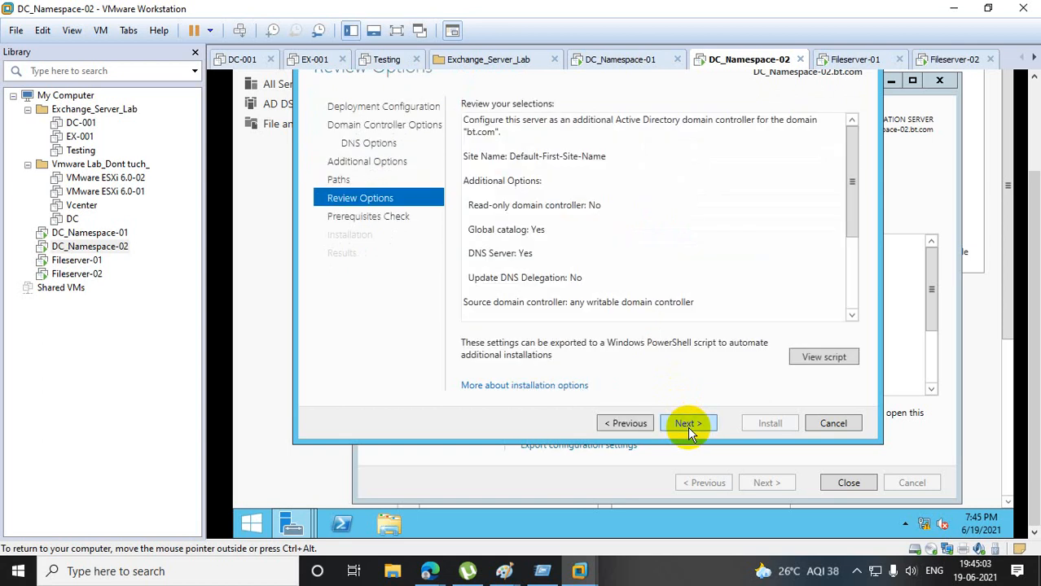
pyautogui.click(687, 425)
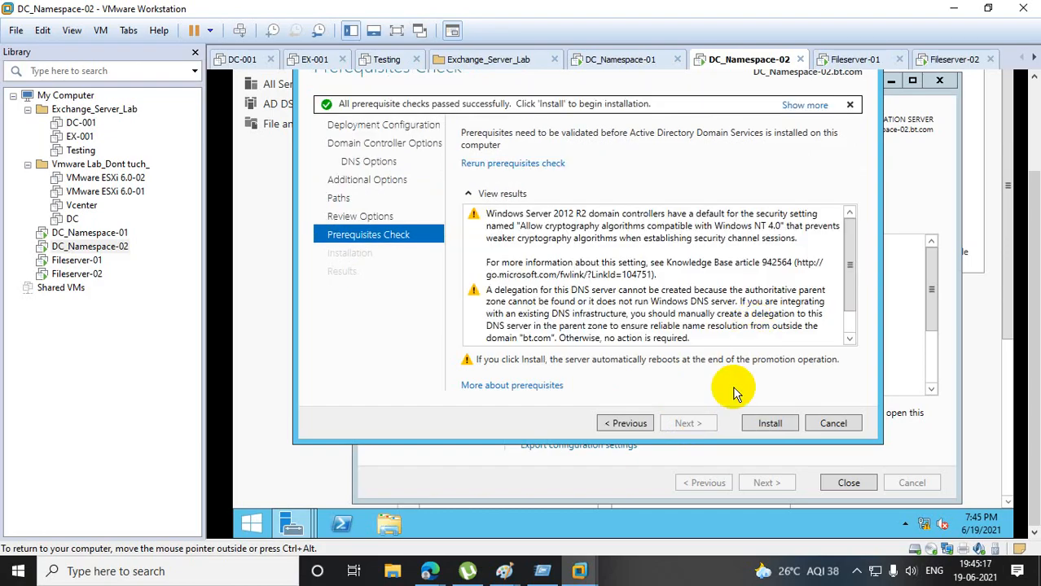
# Install the domain controller promotion from the passed Prerequisites Check page.
pyautogui.click(786, 424)
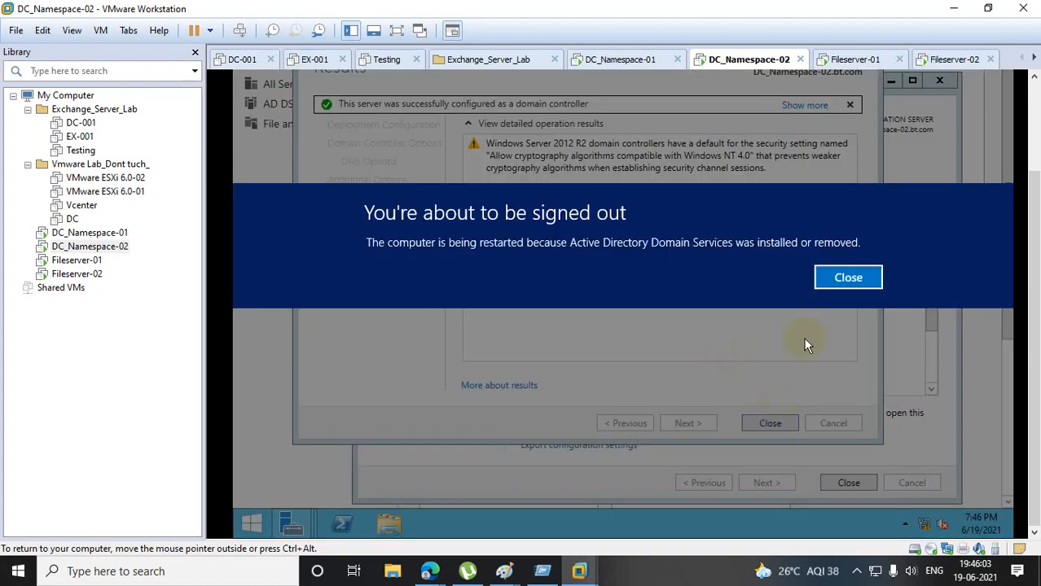
# Close the restart notice, promotion results and role installer, then release the VM with Ctrl+Alt.
pyautogui.click(850, 278)
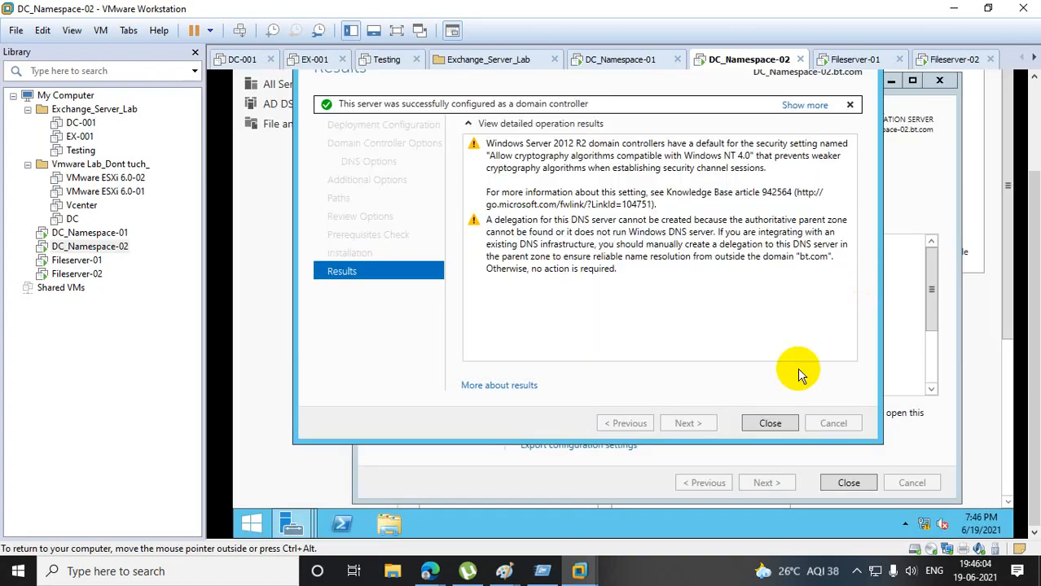
pyautogui.click(770, 425)
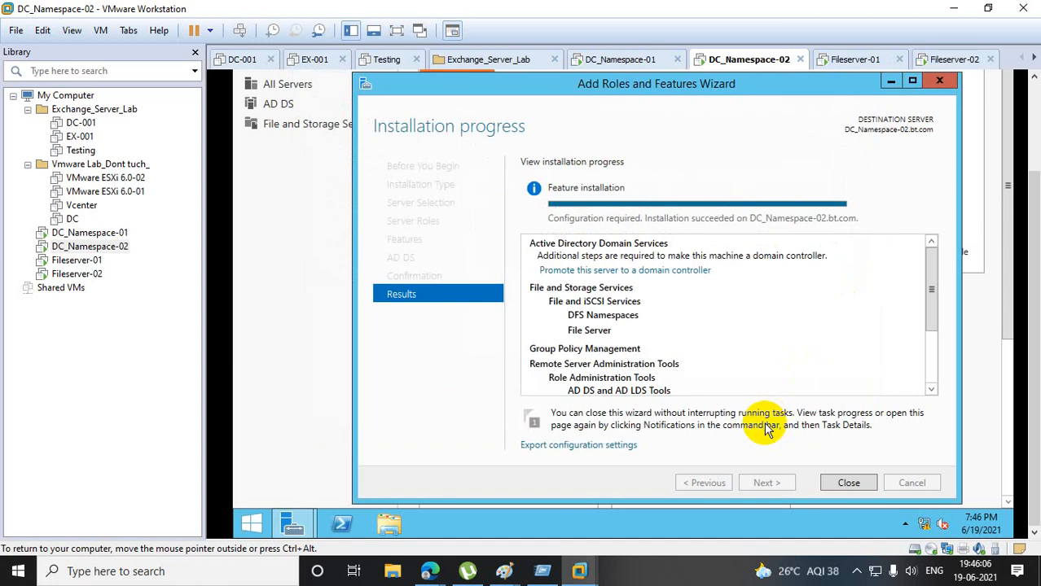
pyautogui.click(852, 482)
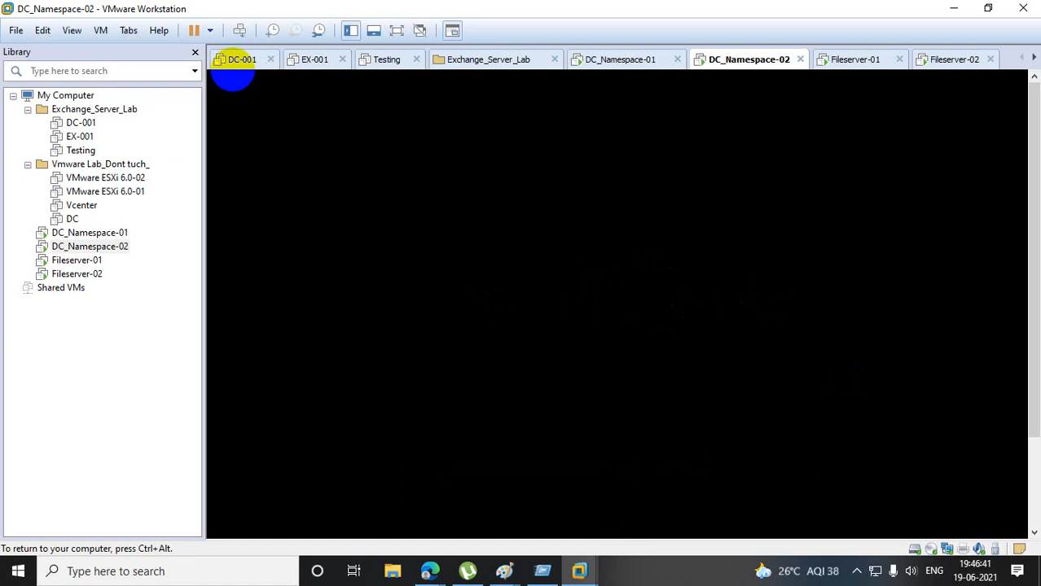
pyautogui.hotkey('ctrl', 'alt')
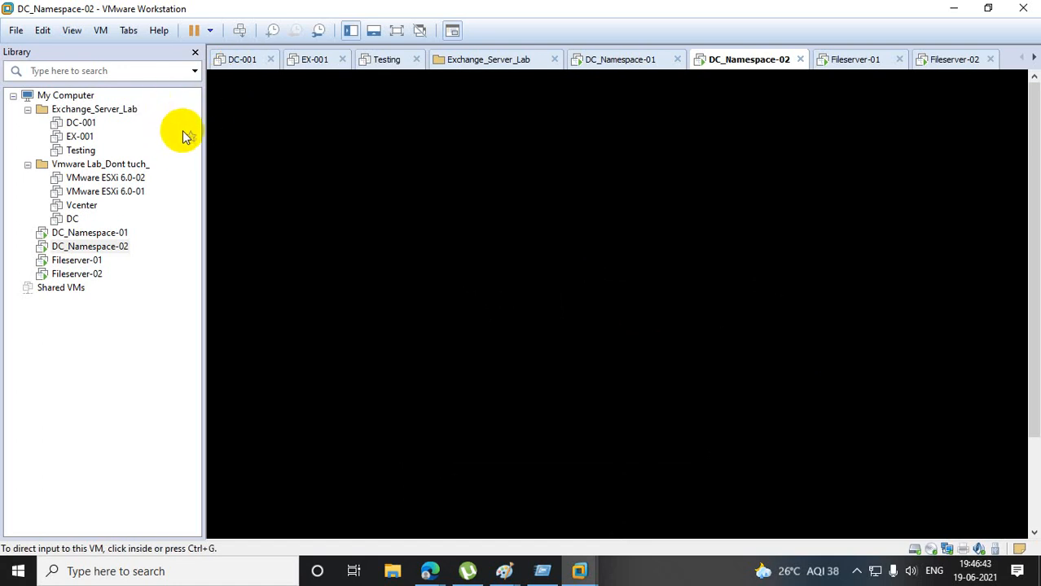
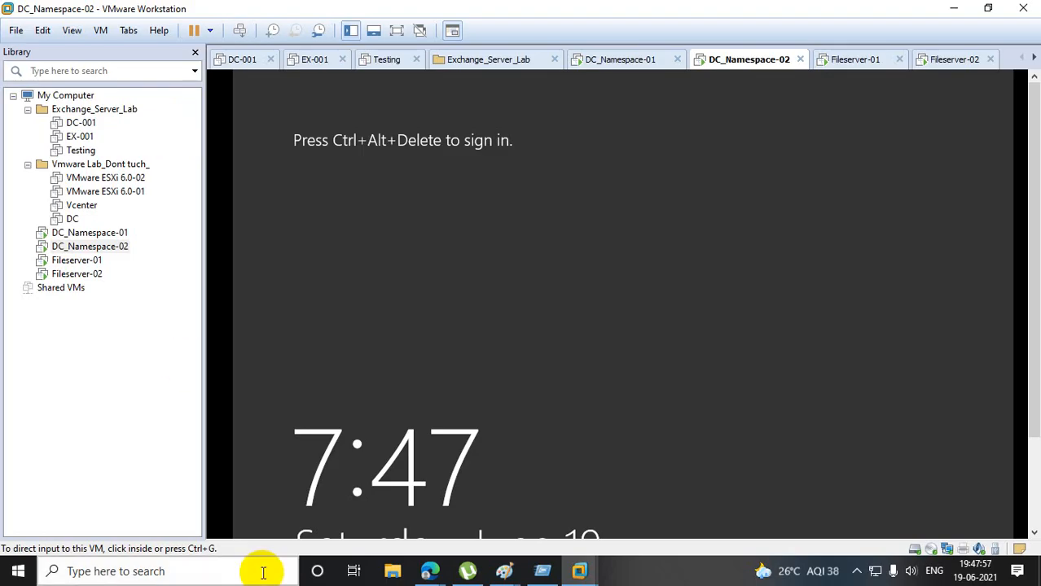
# Look over the DFS lab diagram in Paint, then minimize Paint.
pyautogui.click(504, 570)
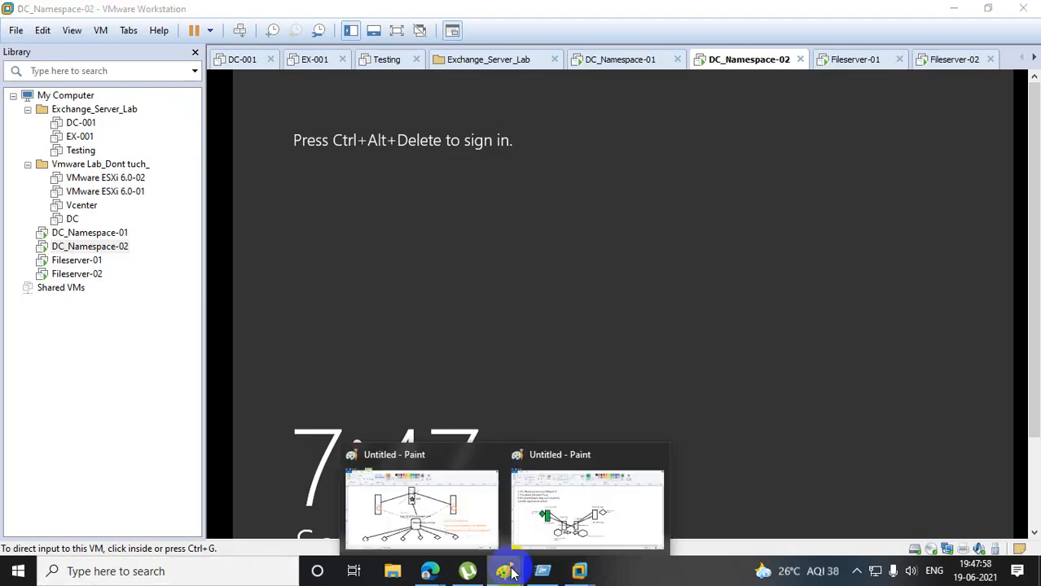
pyautogui.click(537, 512)
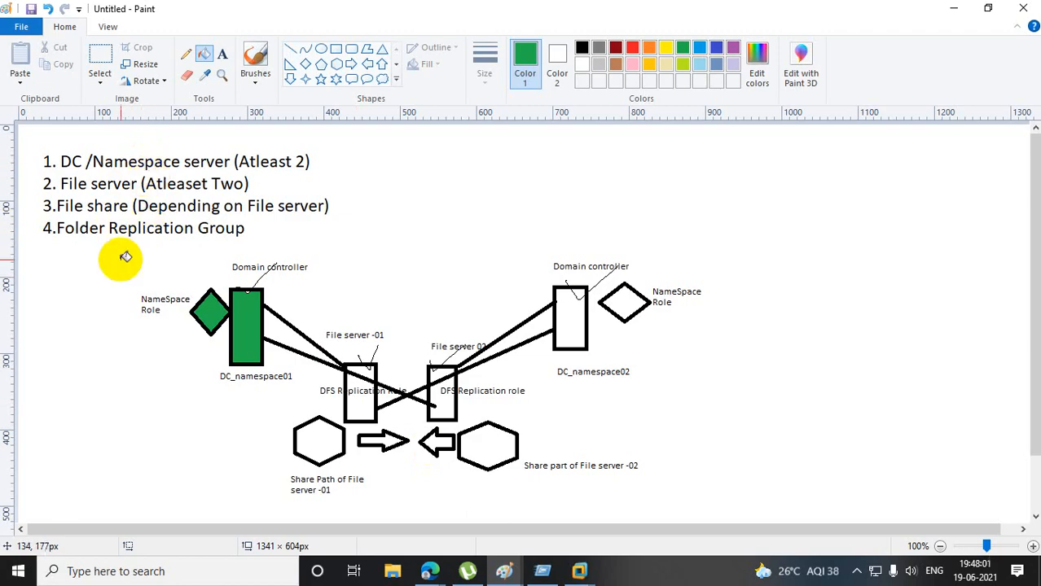
pyautogui.click(953, 7)
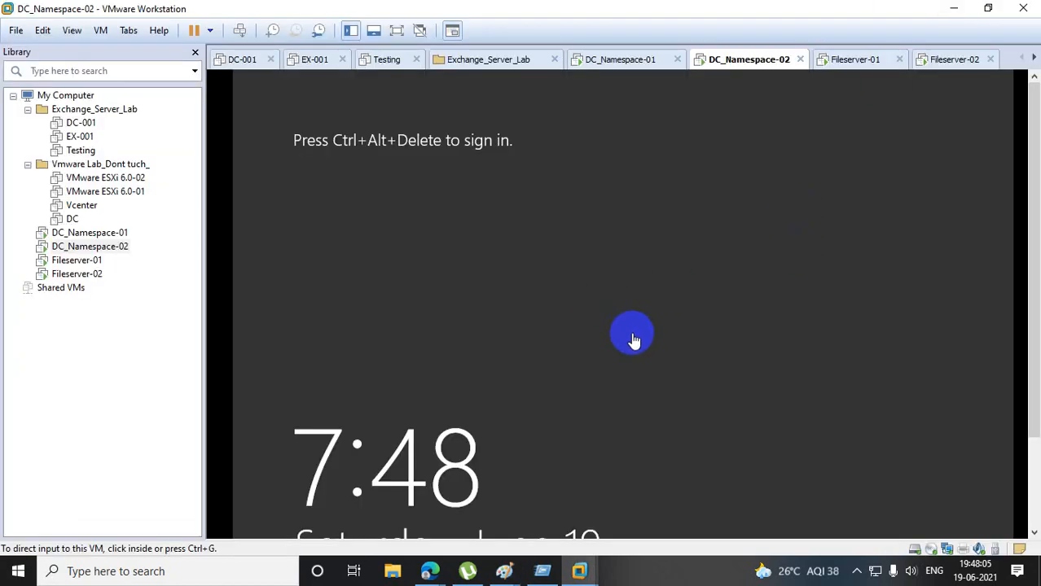
# Send Ctrl+Alt+Del to Fileserver-01 and sign in with the Administrator password.
pyautogui.click(79, 260)
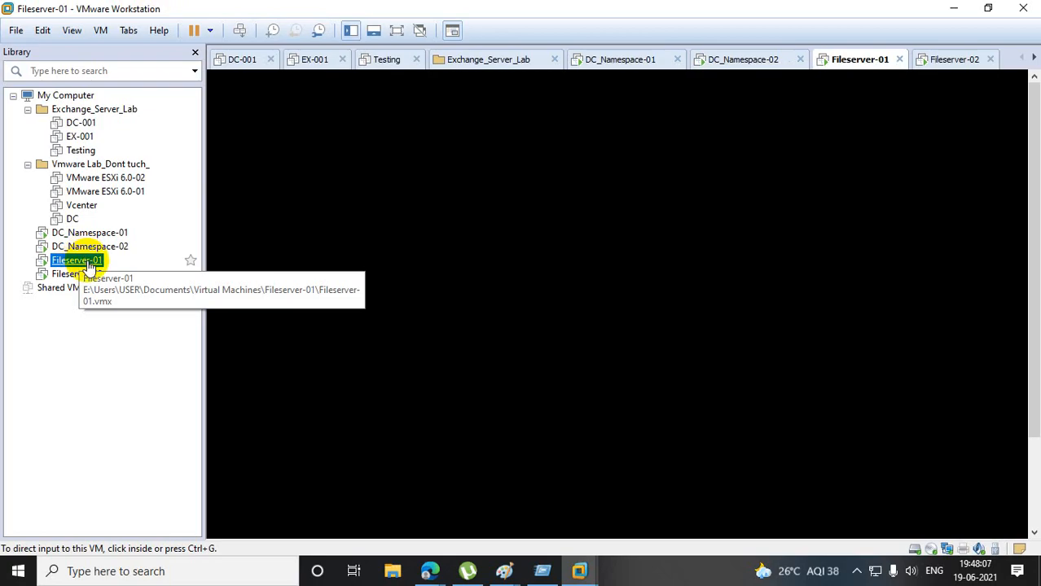
pyautogui.rightClick(87, 262)
pyautogui.click(181, 404)
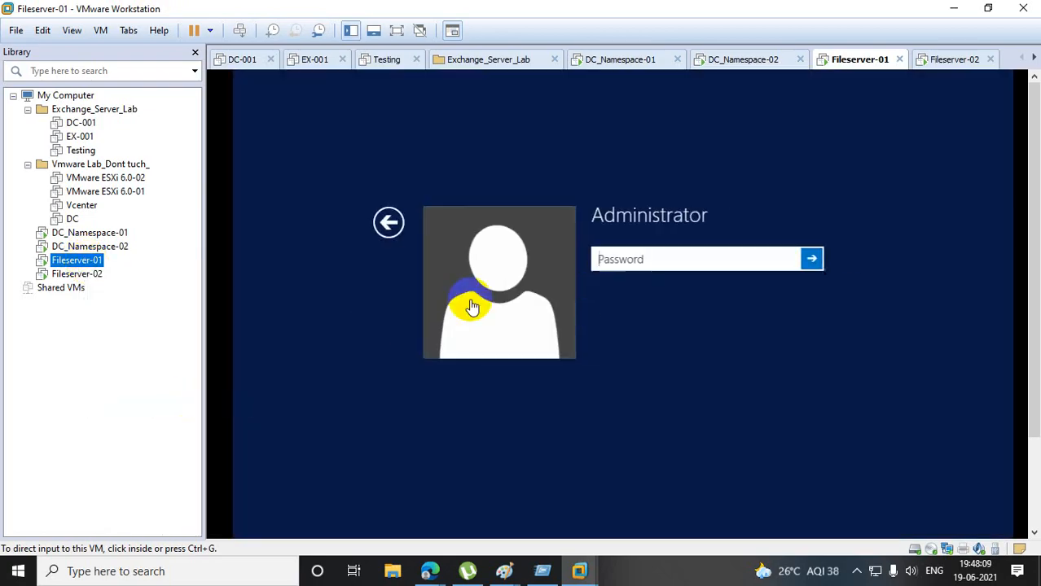
pyautogui.click(599, 260)
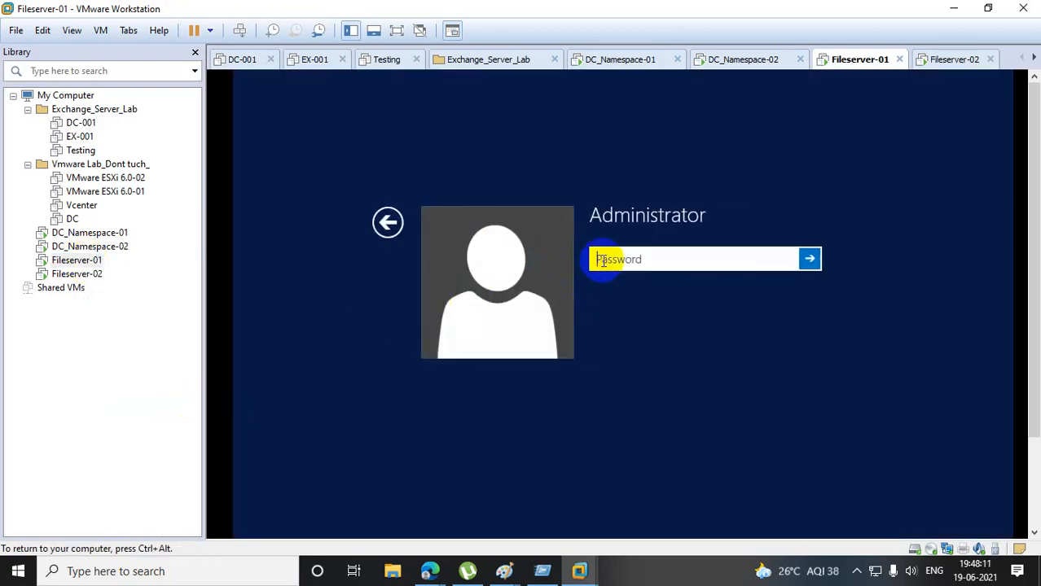
pyautogui.write('P•••••••••••')
pyautogui.press('Return')
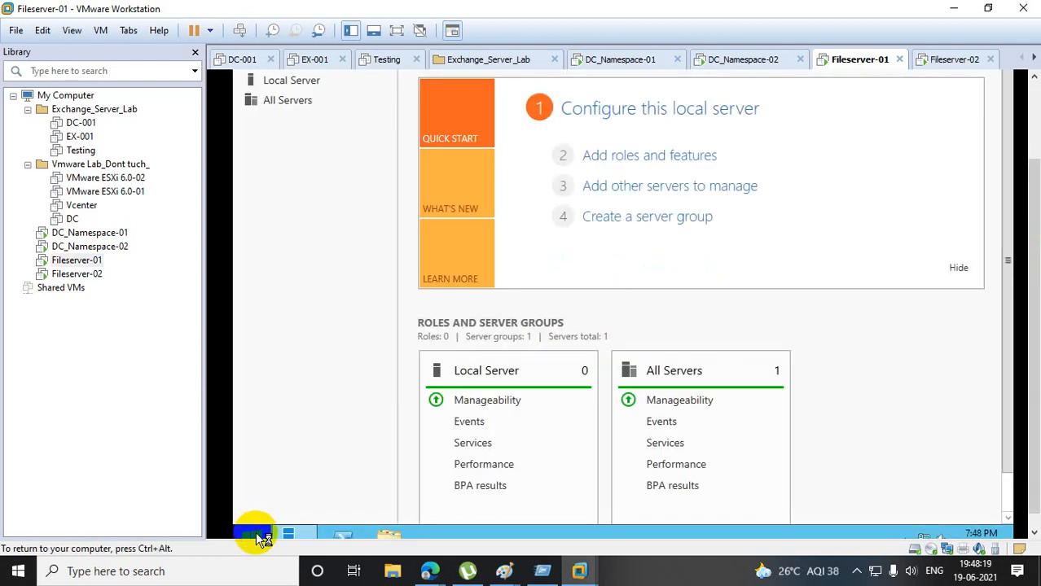
# Run ncpa.cpl from the Run dialog to open Network Connections.
pyautogui.rightClick(255, 531)
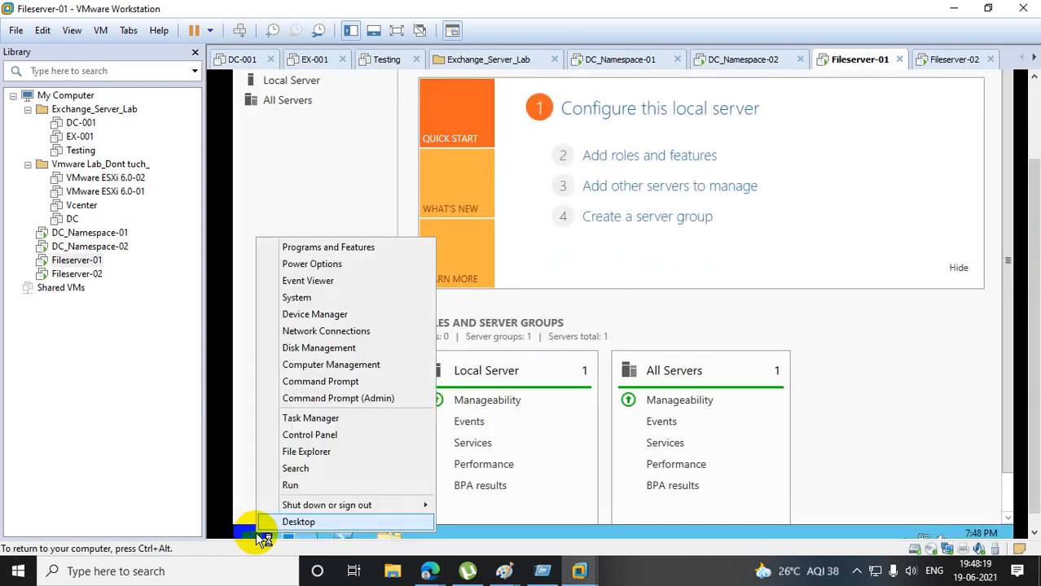
pyautogui.click(334, 485)
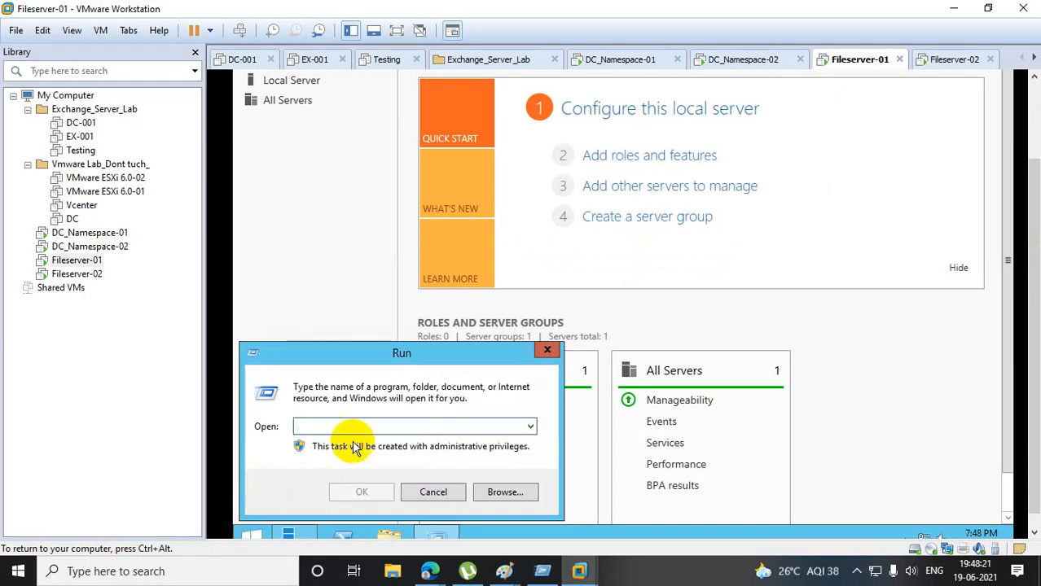
pyautogui.write('ncpa')
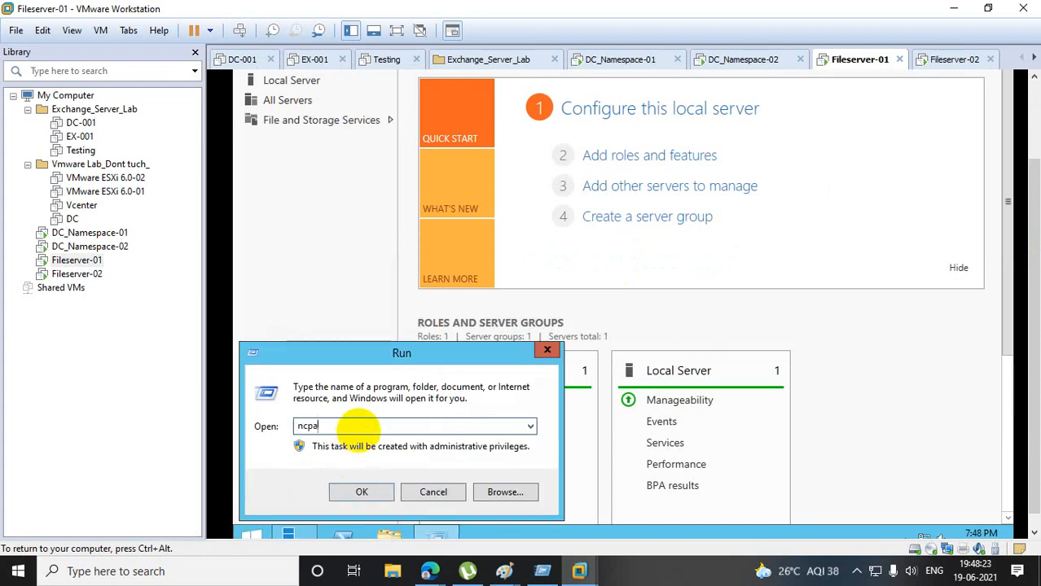
pyautogui.doubleClick(358, 426)
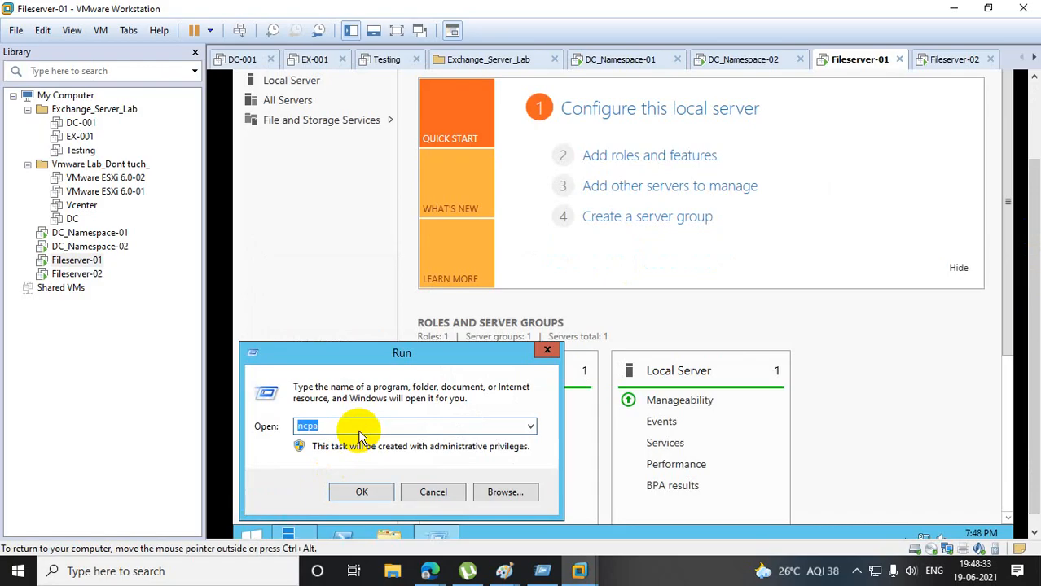
pyautogui.write('.')
pyautogui.press('BackSpace')
pyautogui.write('ncpa.')
pyautogui.press('BackSpace')
pyautogui.press('BackSpace')
pyautogui.press('BackSpace')
pyautogui.press('BackSpace')
pyautogui.press('BackSpace')
pyautogui.press('BackSpace')
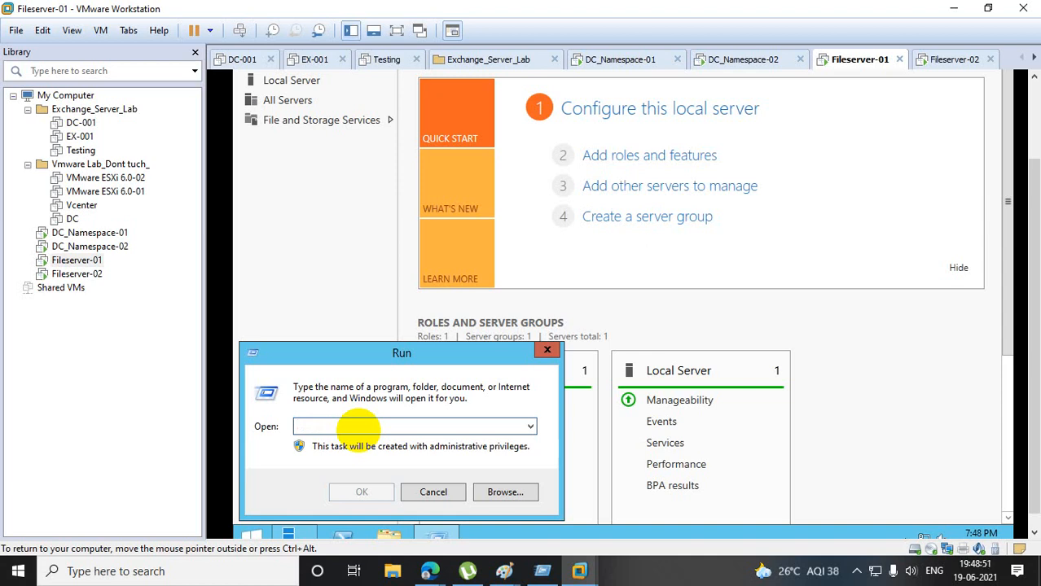
pyautogui.write('ncpa.cpl')
pyautogui.press('Return')
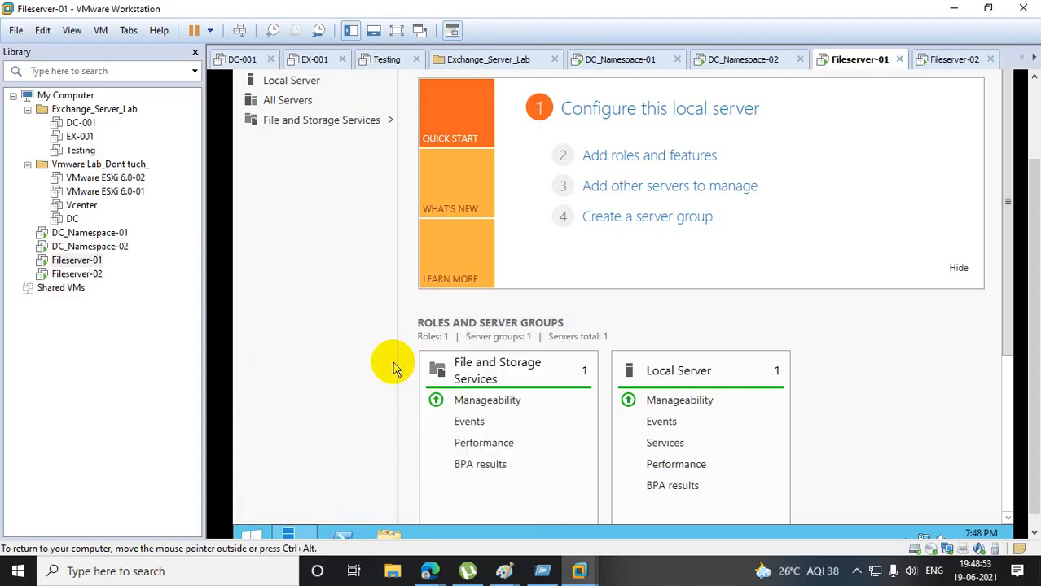
# Set Ethernet0 IPv4 to 192.168.0.11, mask 255.255.255.0, DNS 192.168.0.9 and 192.168.0.10.
pyautogui.rightClick(389, 130)
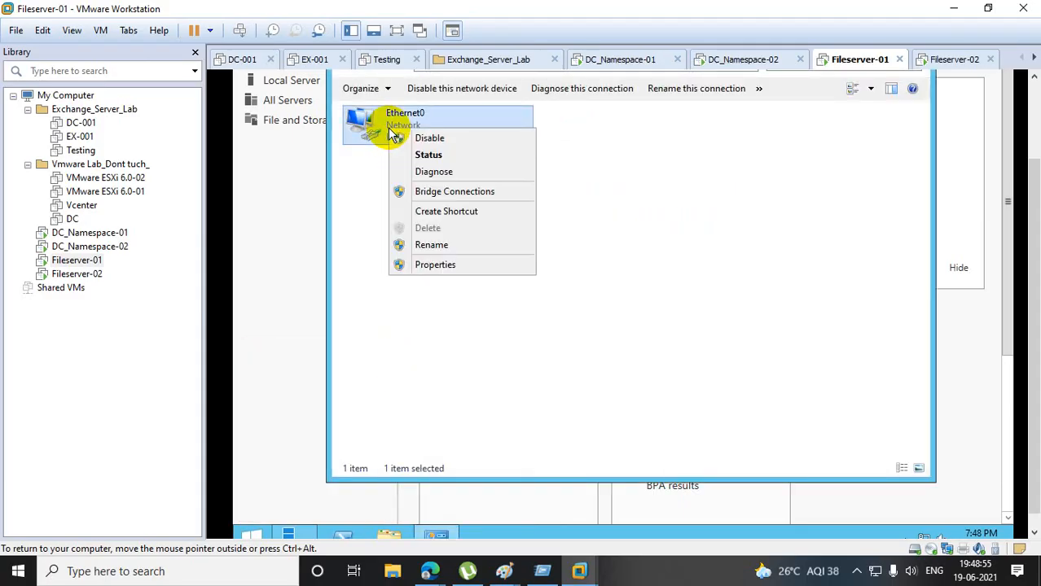
pyautogui.click(429, 269)
pyautogui.click(489, 319)
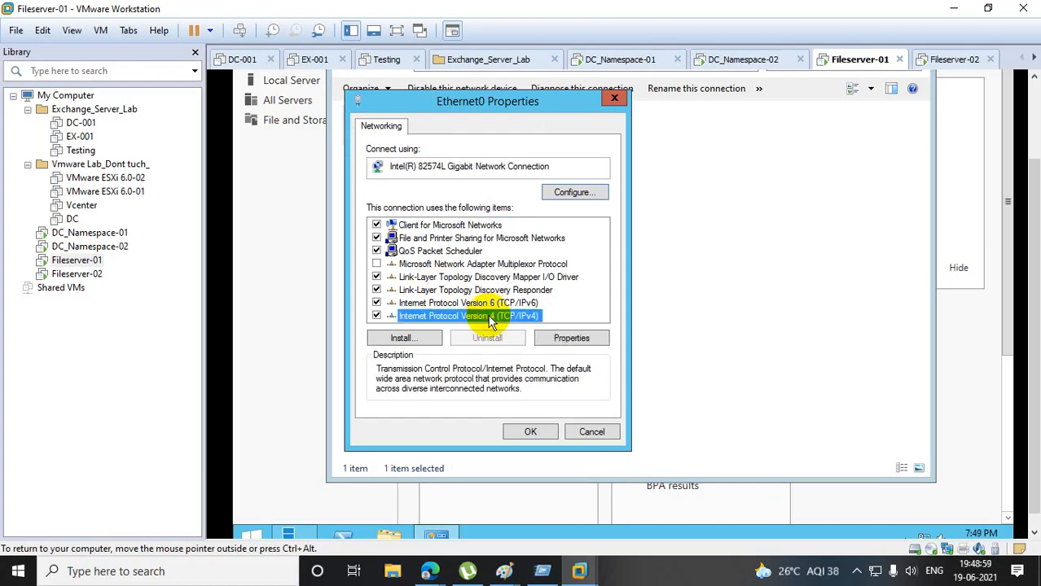
pyautogui.doubleClick(489, 317)
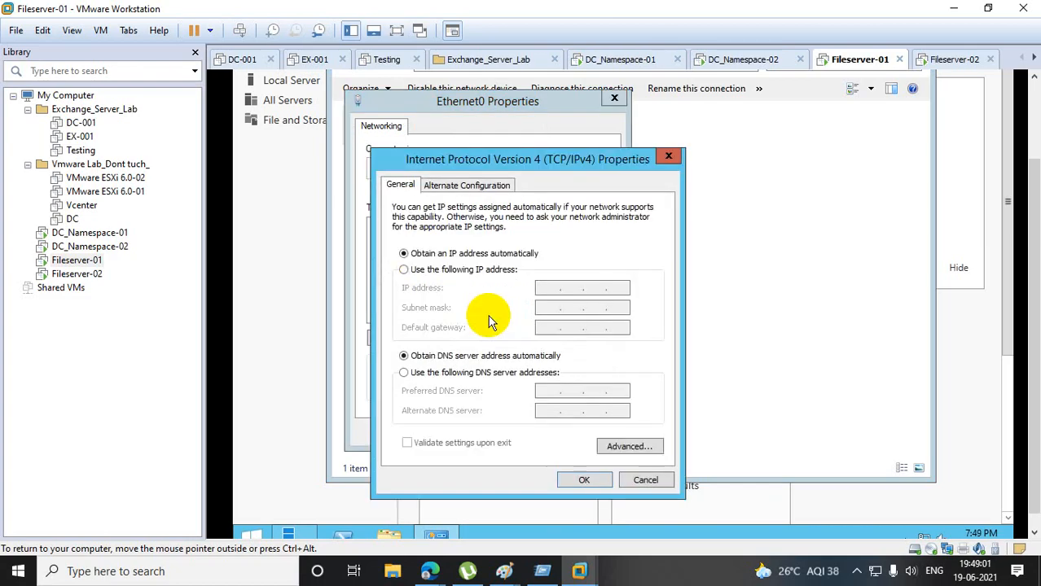
pyautogui.click(452, 269)
pyautogui.click(541, 286)
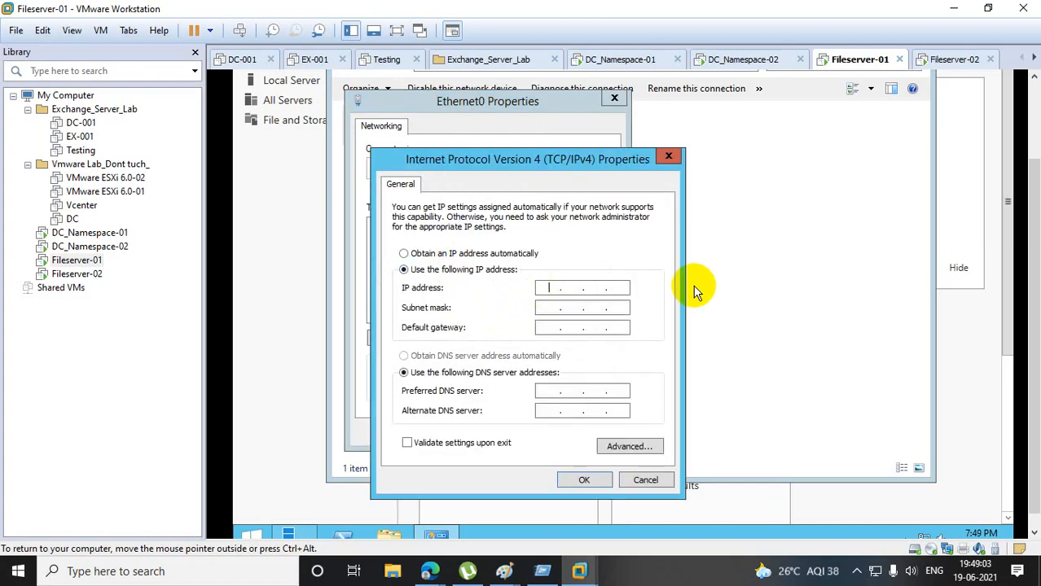
pyautogui.write('192 . 168 . 0 .')
pyautogui.write('11')
pyautogui.press('Tab')
pyautogui.press('Tab')
pyautogui.press('Tab')
pyautogui.press('Tab')
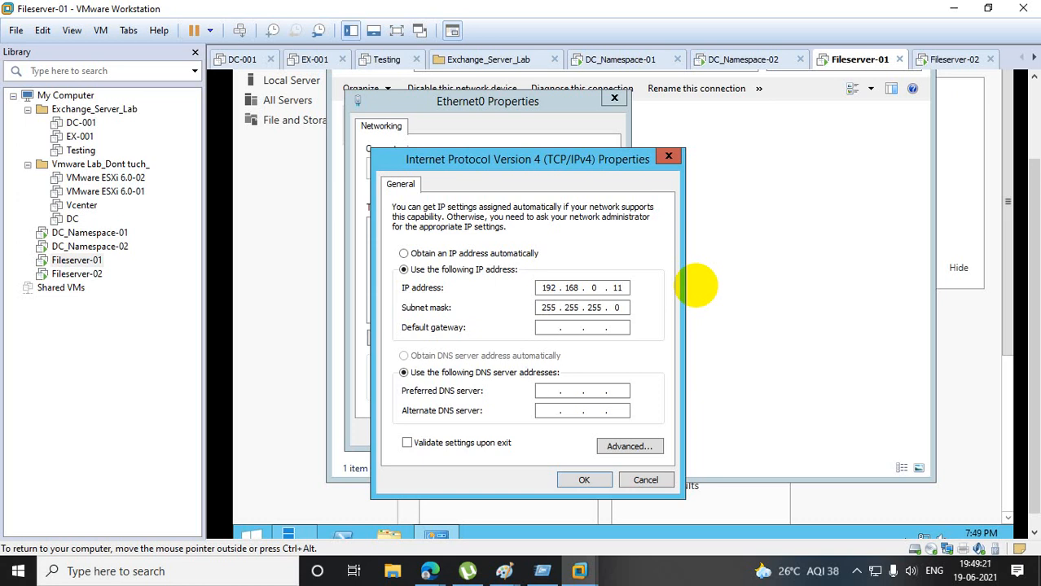
pyautogui.write('192 . 168 . 0 . 9')
pyautogui.press('Tab')
pyautogui.write('192 . 168 . 0 . 10')
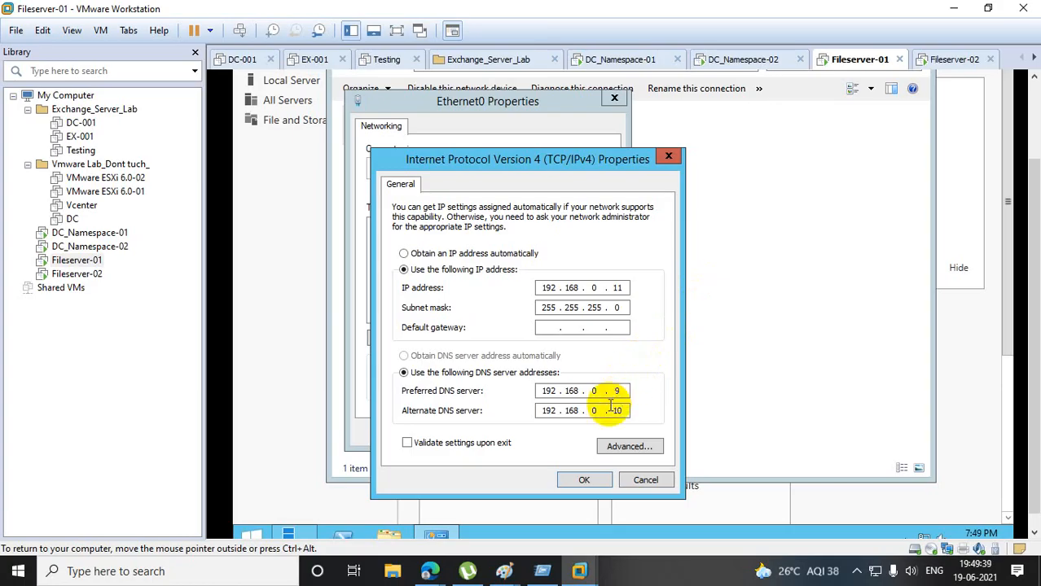
# Review the DNS server order in Advanced TCP/IP settings, then apply the adapter settings.
pyautogui.click(614, 448)
pyautogui.click(451, 182)
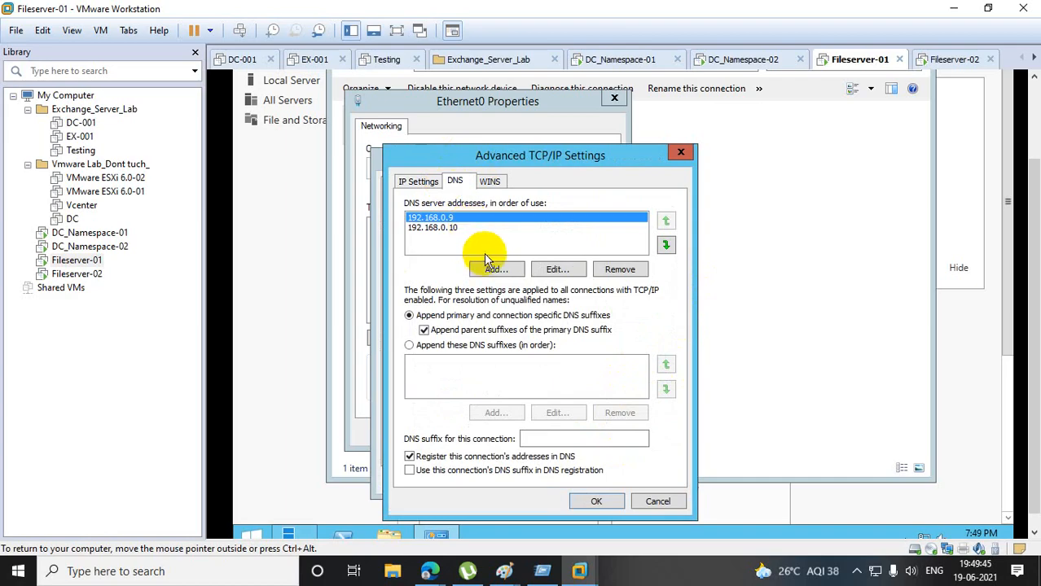
pyautogui.click(683, 154)
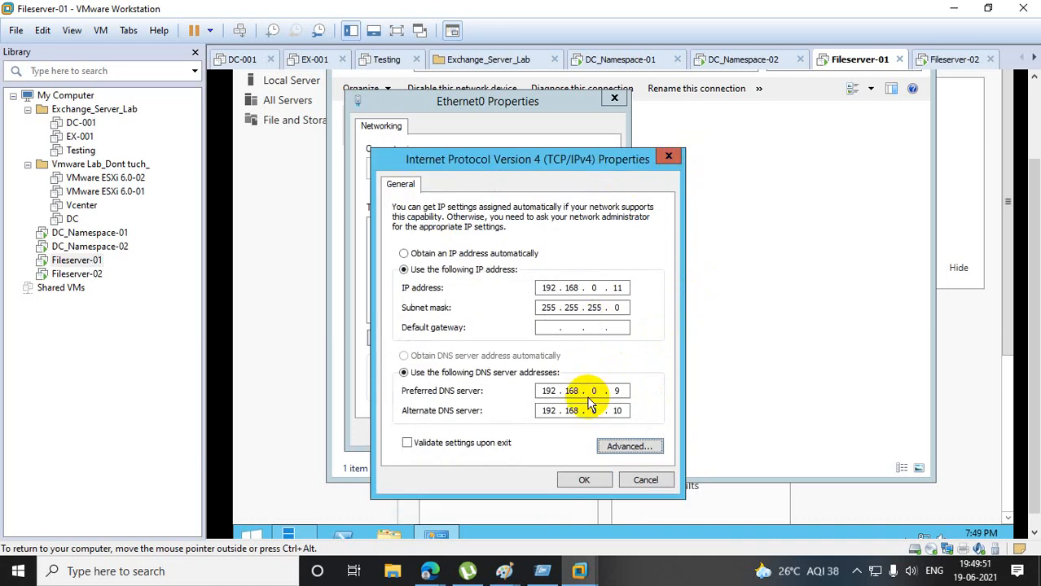
pyautogui.click(588, 482)
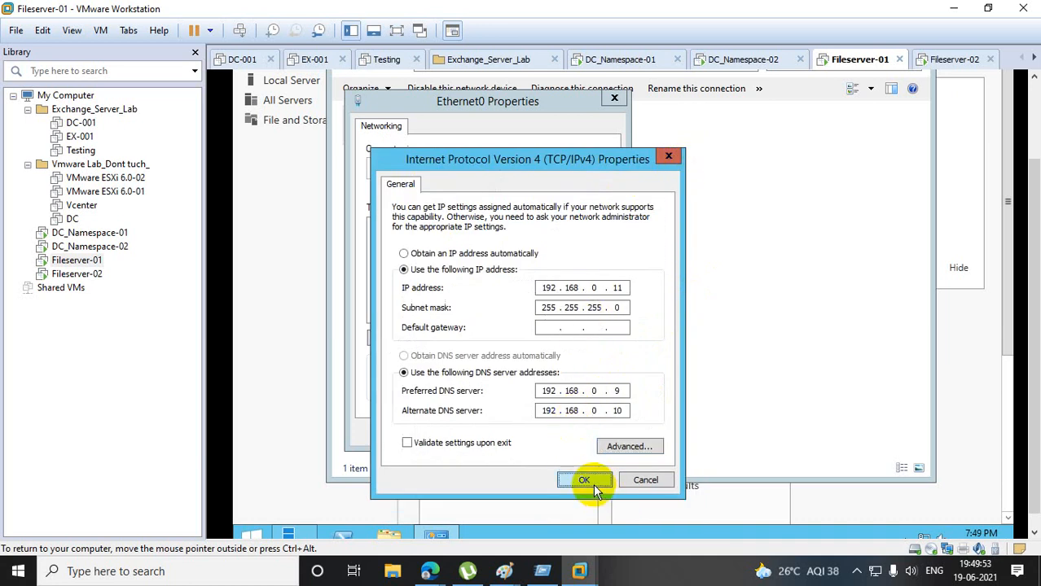
pyautogui.click(543, 433)
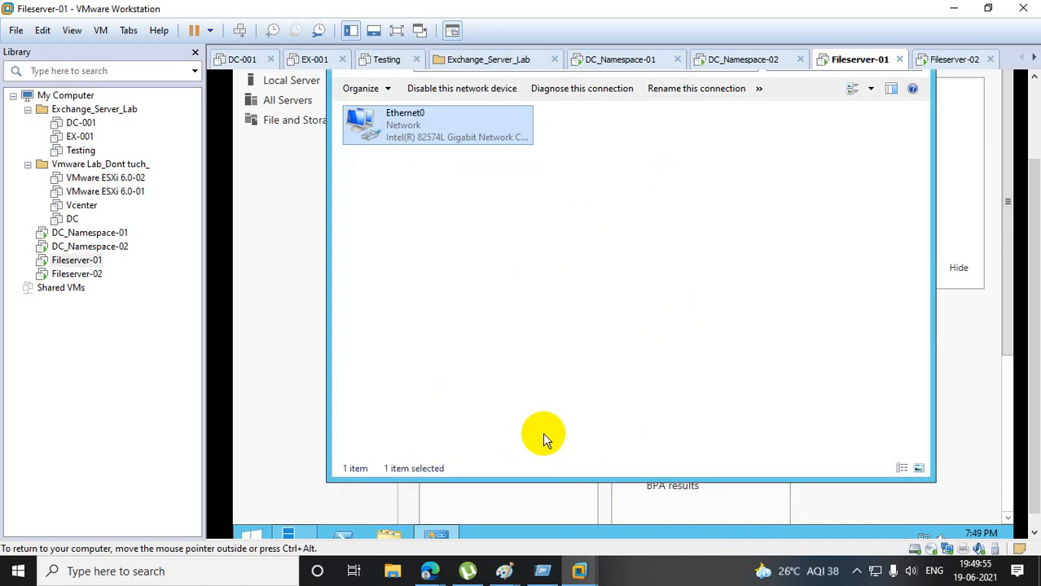
# From This PC's system properties, request joining the bt.com domain.
pyautogui.click(259, 532)
pyautogui.rightClick(360, 255)
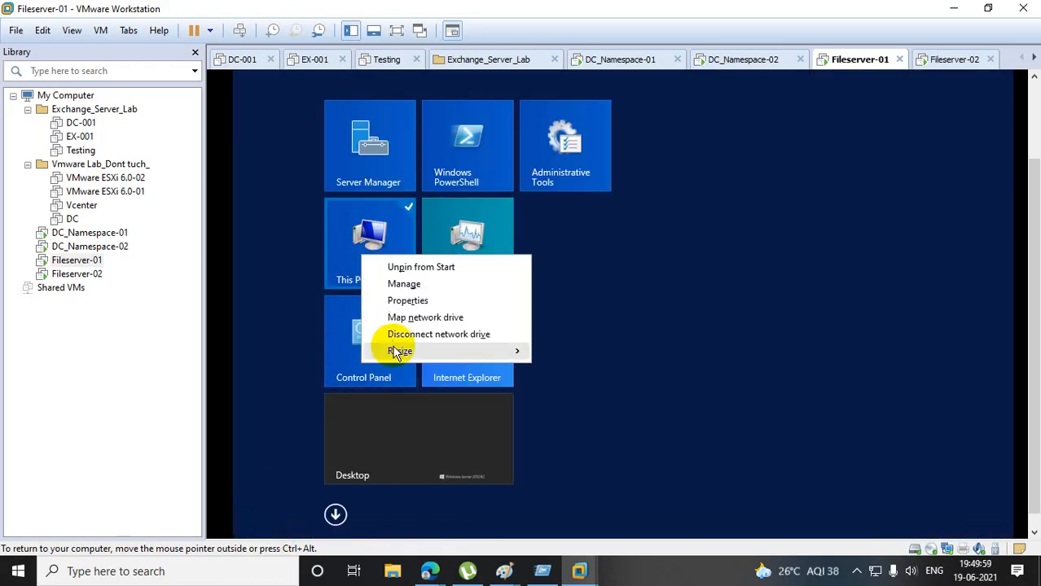
pyautogui.click(415, 301)
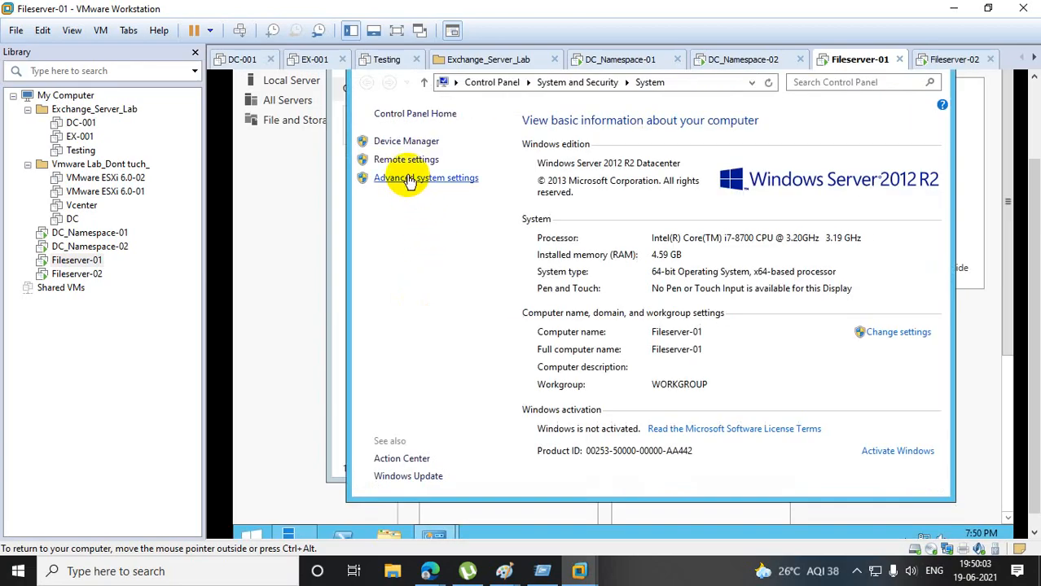
pyautogui.click(407, 176)
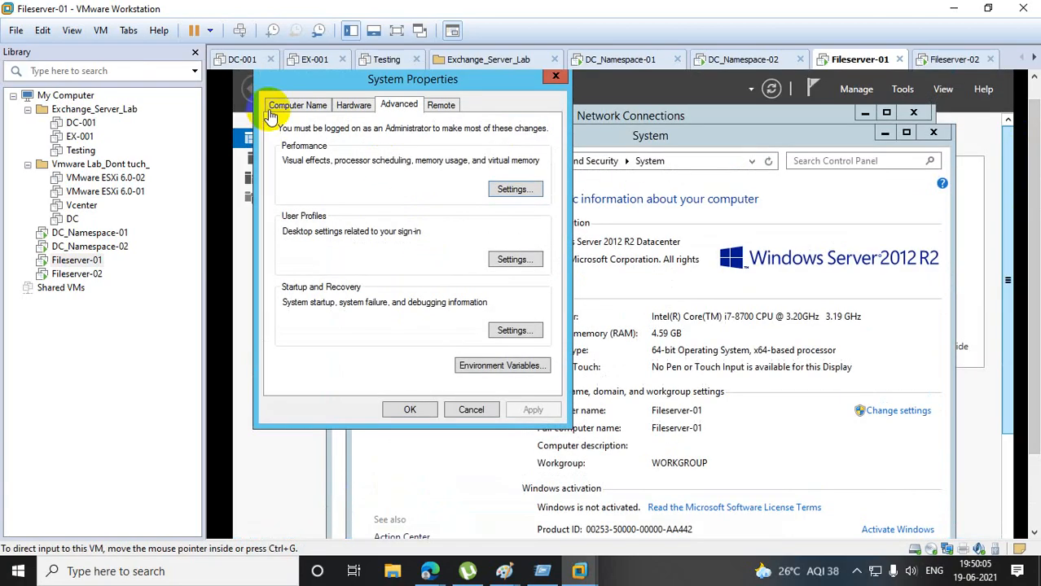
pyautogui.click(276, 105)
pyautogui.click(513, 254)
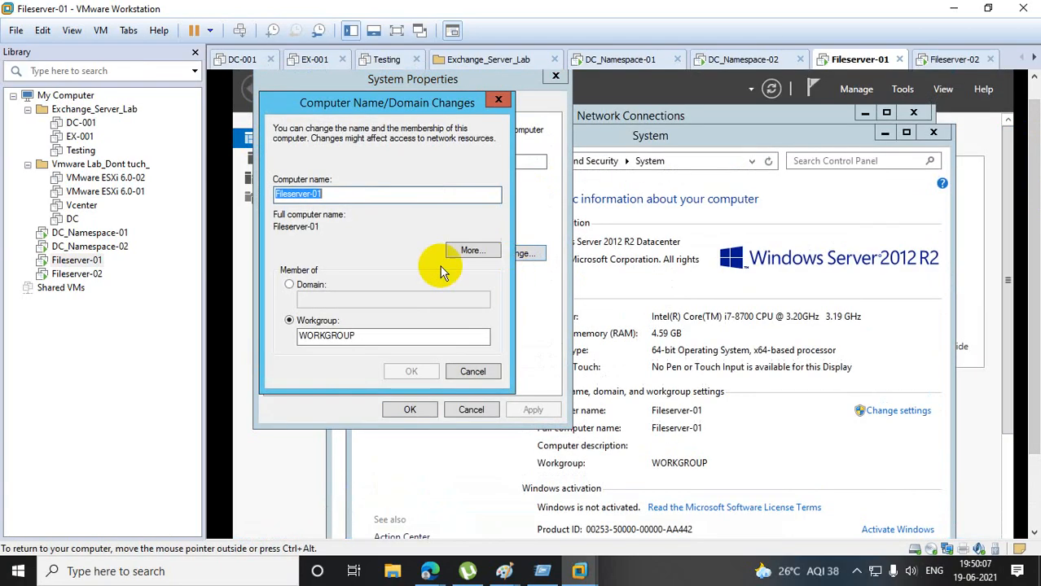
pyautogui.click(295, 286)
pyautogui.click(330, 298)
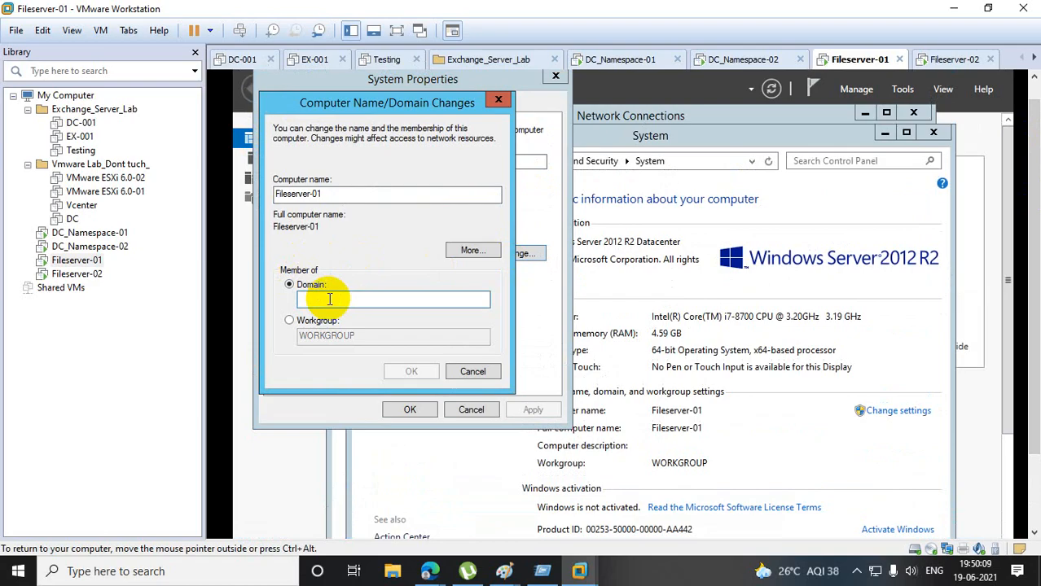
pyautogui.write('bt.com')
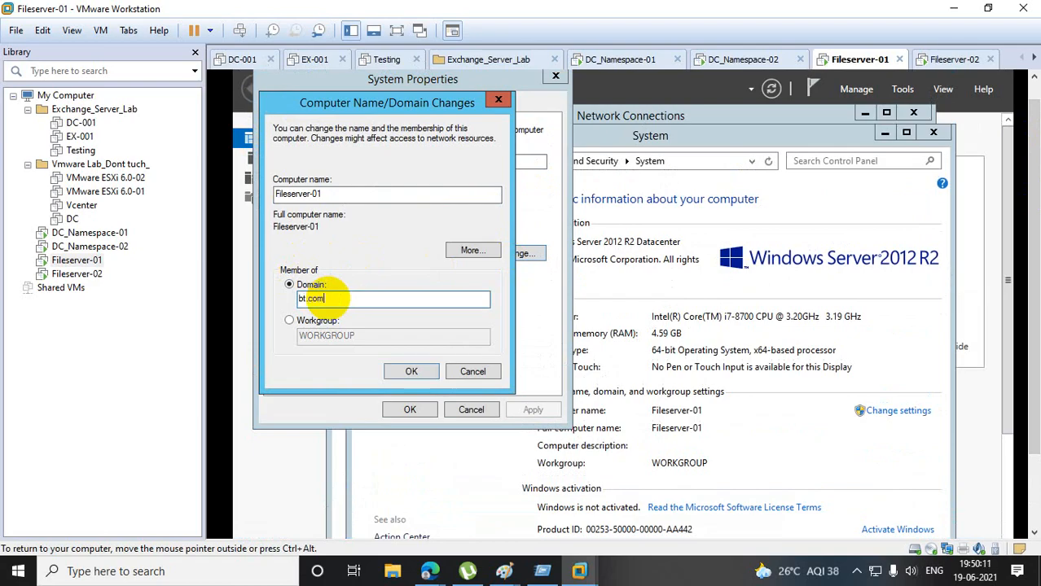
pyautogui.click(425, 372)
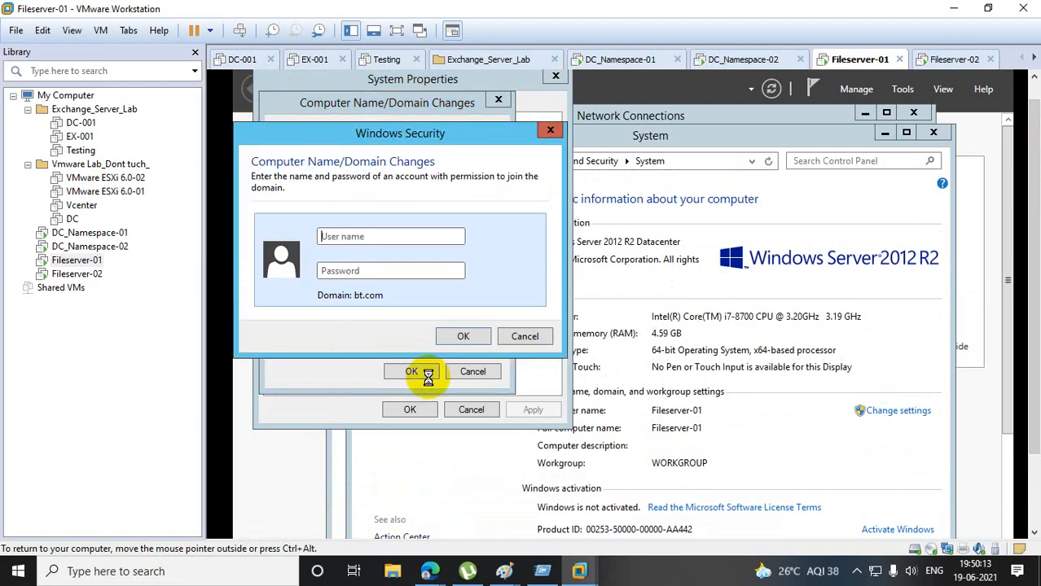
# Enter the Administrator domain credentials, dismiss the incorrect-credentials error and retry the join.
pyautogui.click(350, 238)
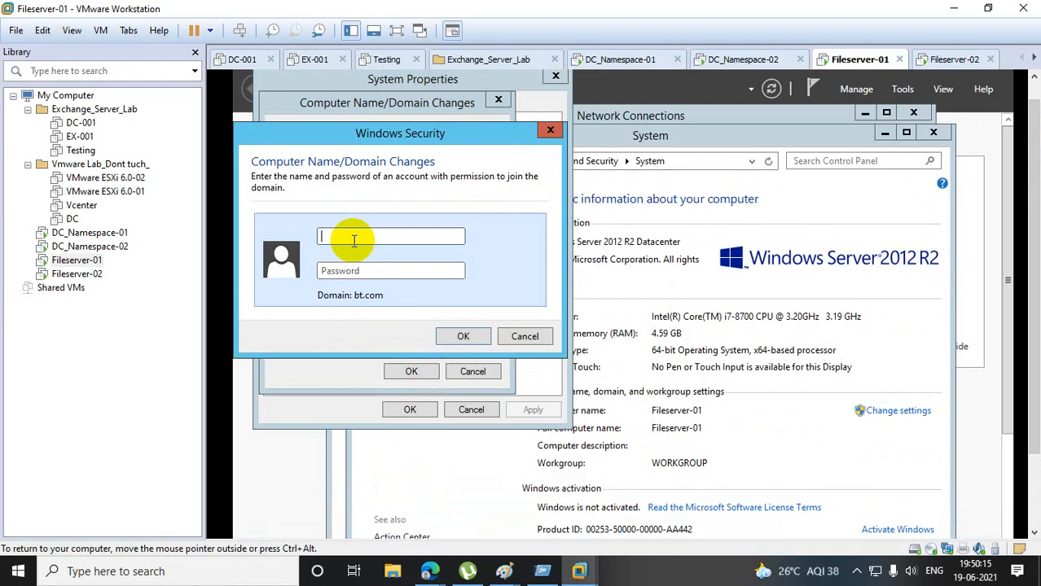
pyautogui.write('Administrator')
pyautogui.press('Tab')
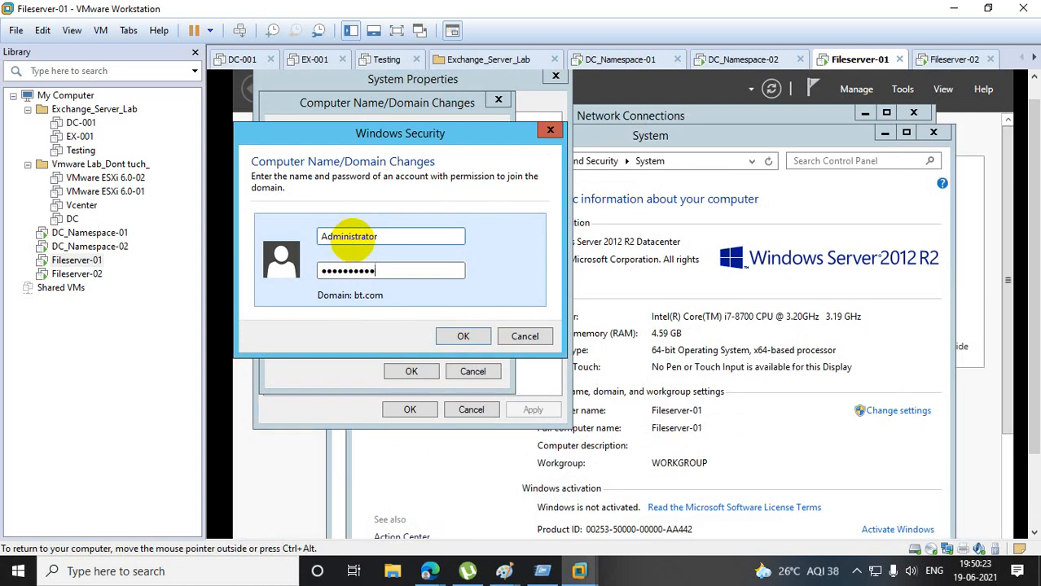
pyautogui.press('Return')
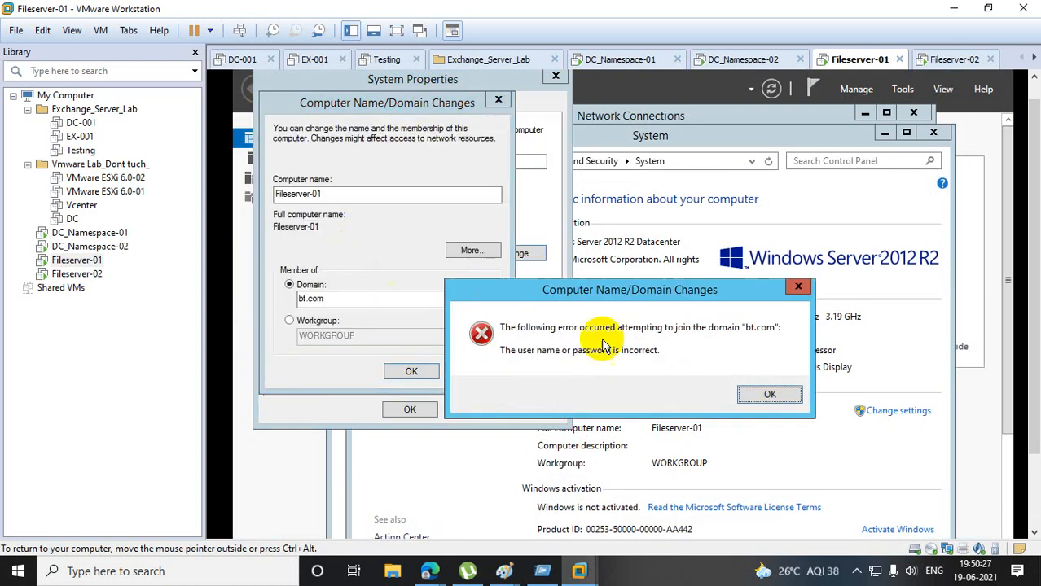
pyautogui.click(774, 397)
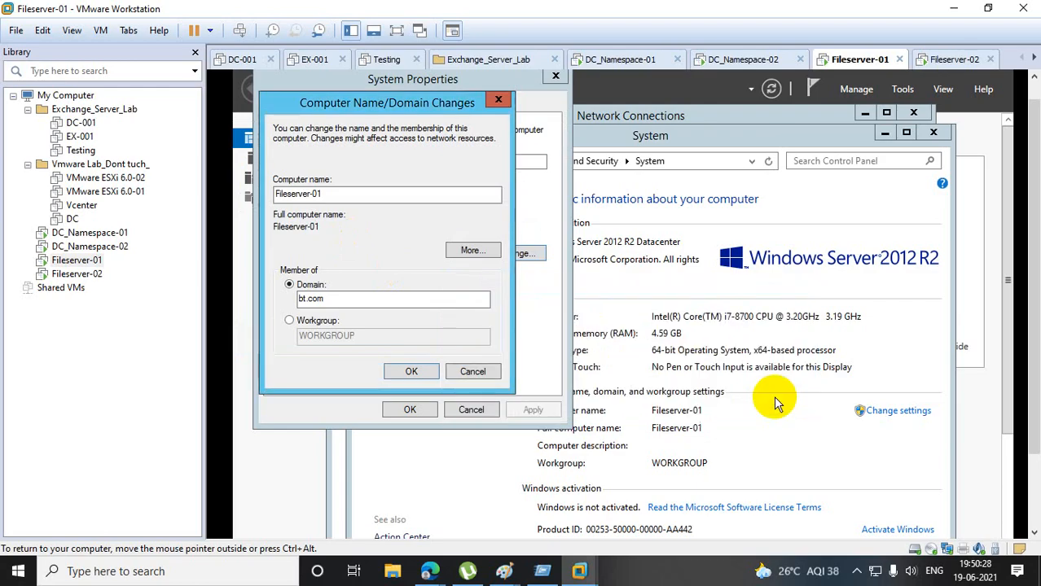
pyautogui.click(404, 371)
# Re-enter the Administrator credentials, acknowledge the bt.com welcome and restart notices, and close System Properties.
pyautogui.click(366, 232)
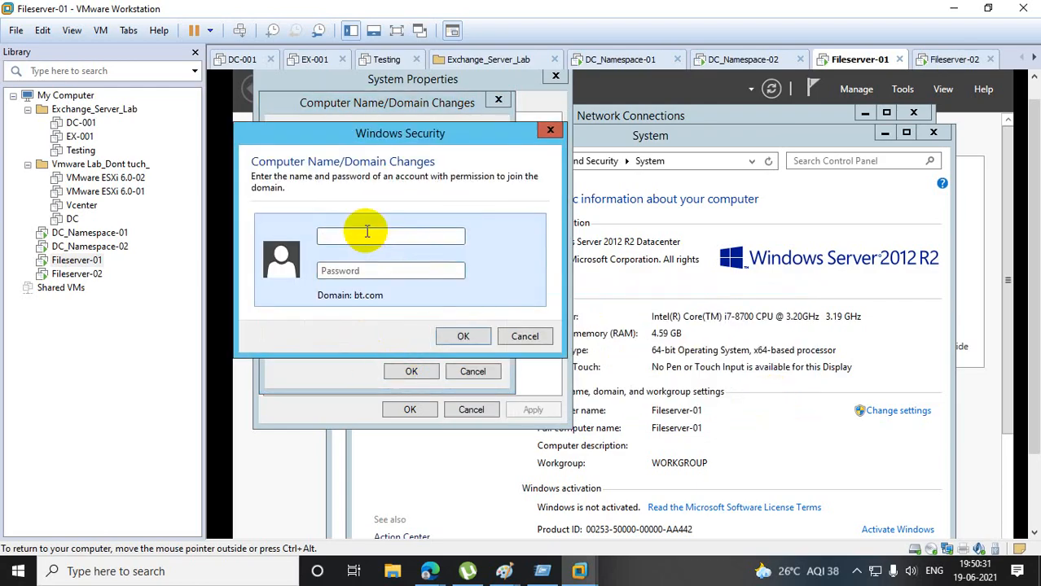
pyautogui.write('Adm')
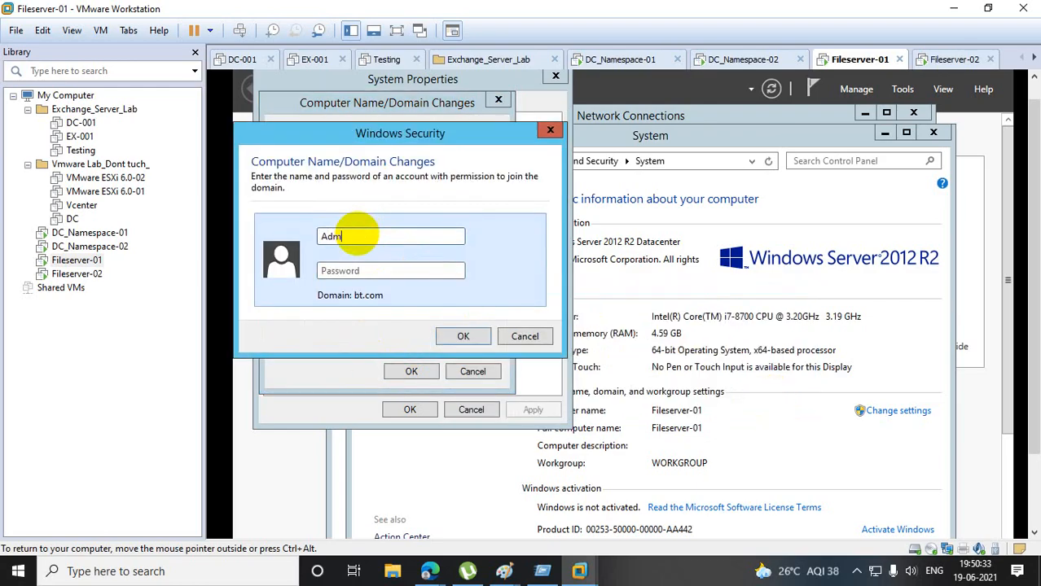
pyautogui.write('inistrator')
pyautogui.write('••••••')
pyautogui.write('••••••')
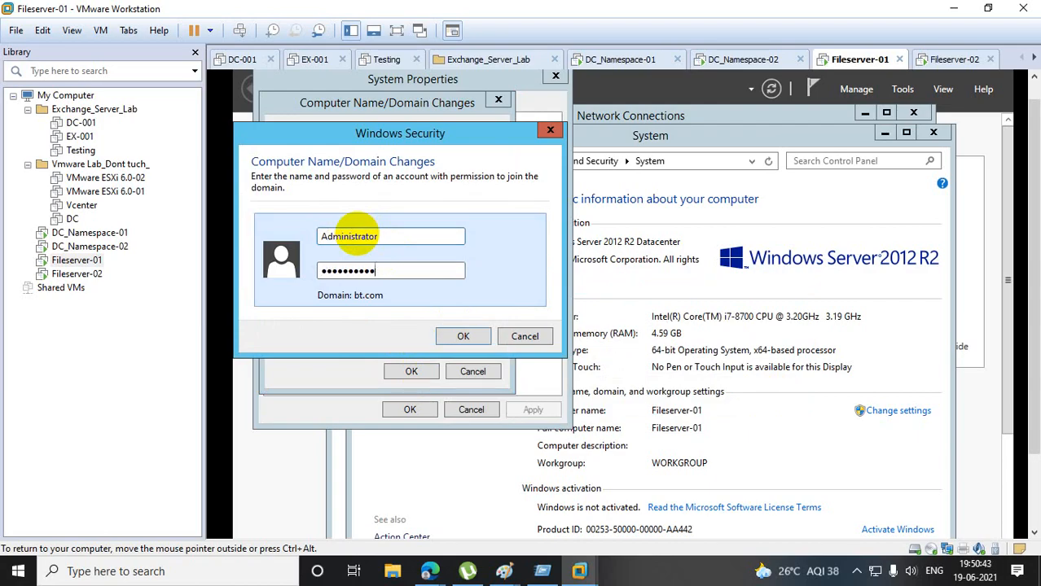
pyautogui.press('Return')
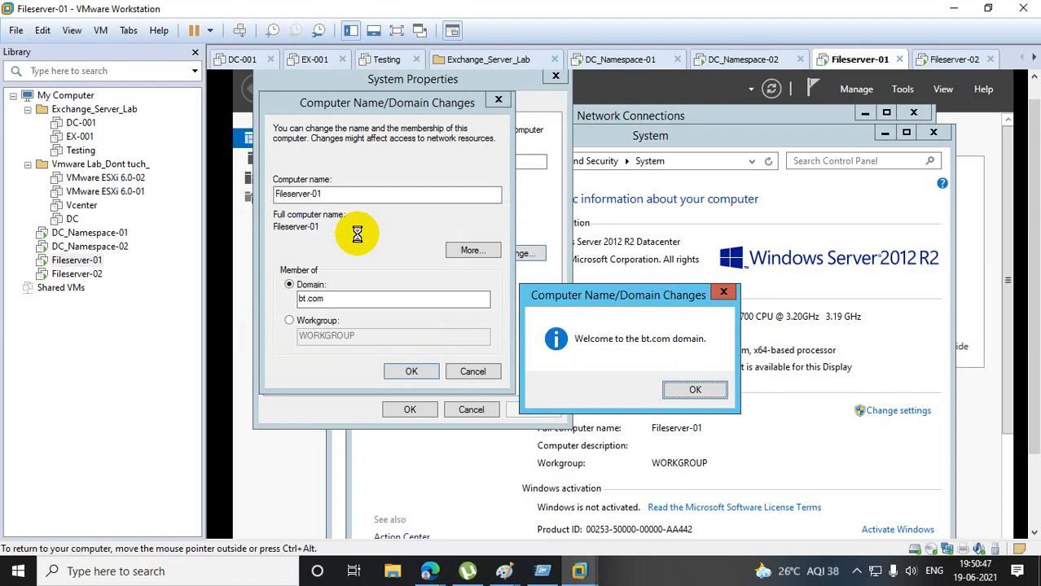
pyautogui.click(692, 394)
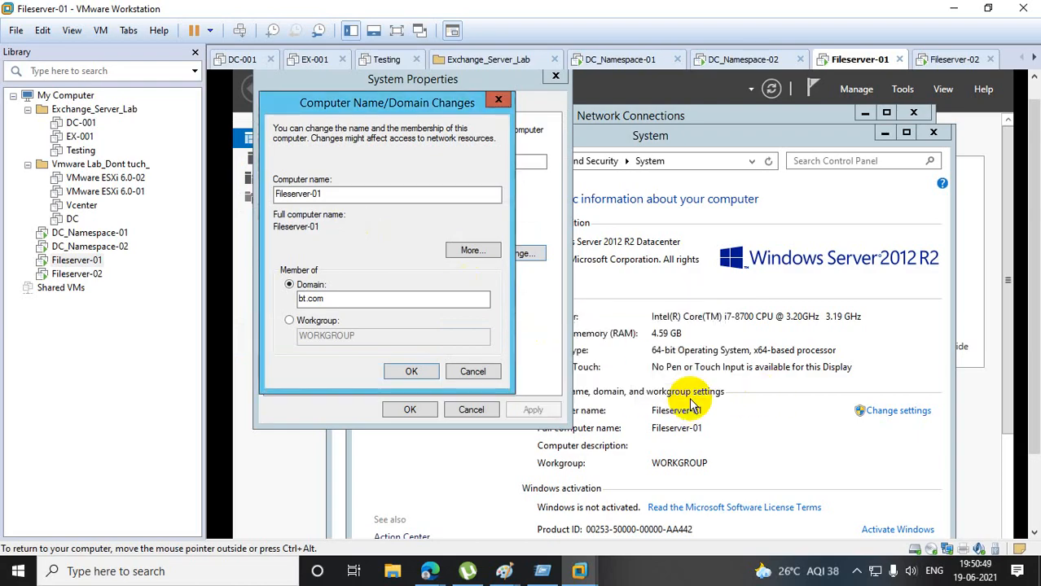
pyautogui.click(416, 374)
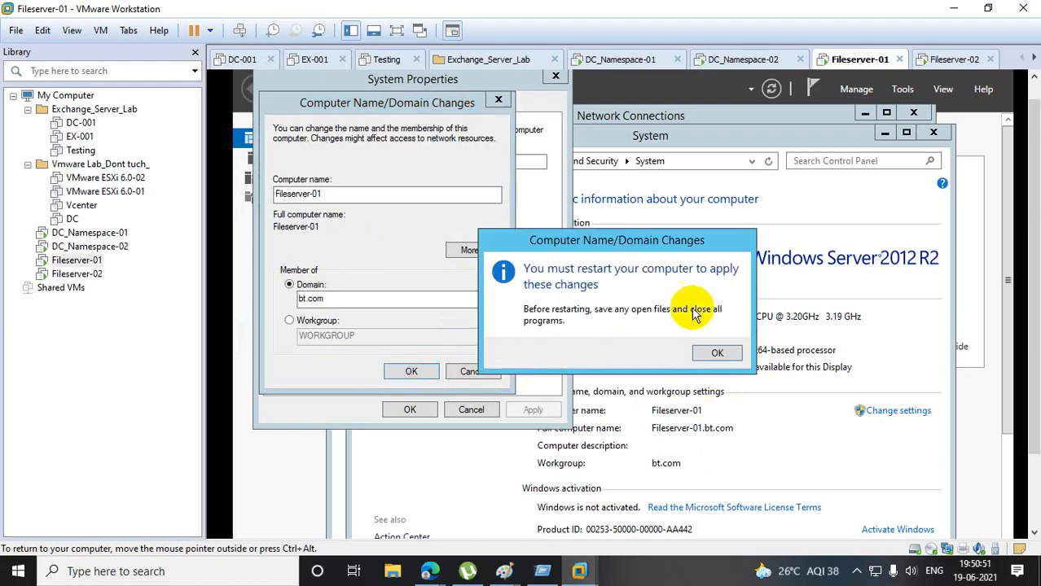
pyautogui.click(712, 354)
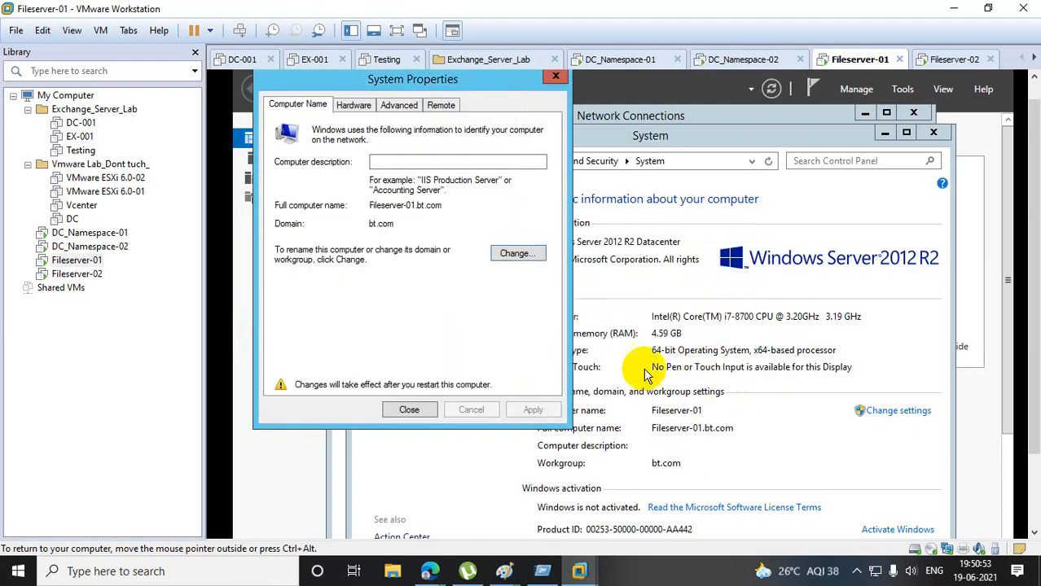
pyautogui.click(410, 411)
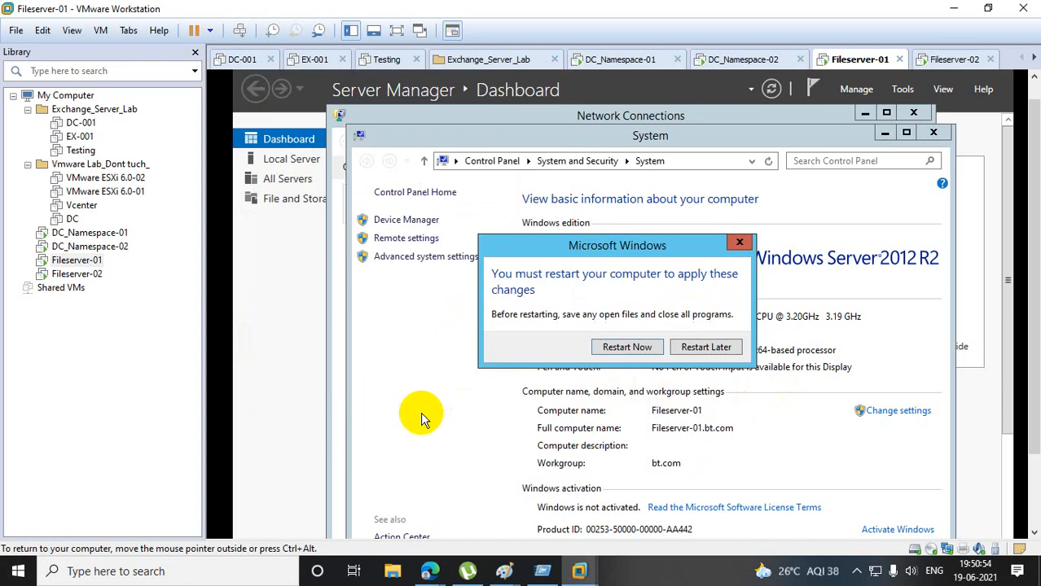
# Choose Restart Later and close the System and Network Connections windows.
pyautogui.click(706, 346)
pyautogui.click(933, 132)
pyautogui.click(913, 113)
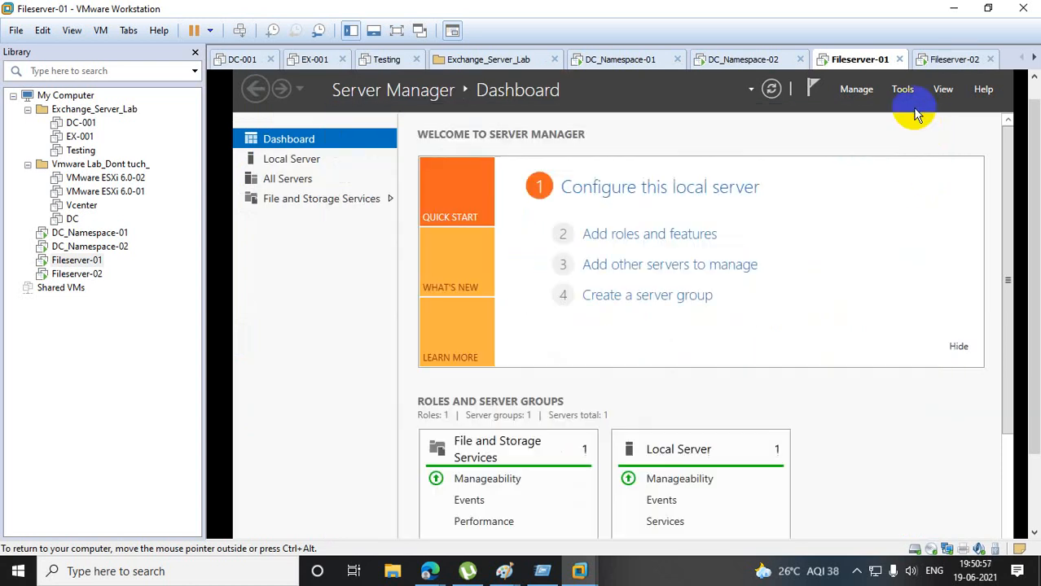
# Add the DFS Replication role with its required features and start the installation.
pyautogui.click(616, 235)
pyautogui.click(686, 499)
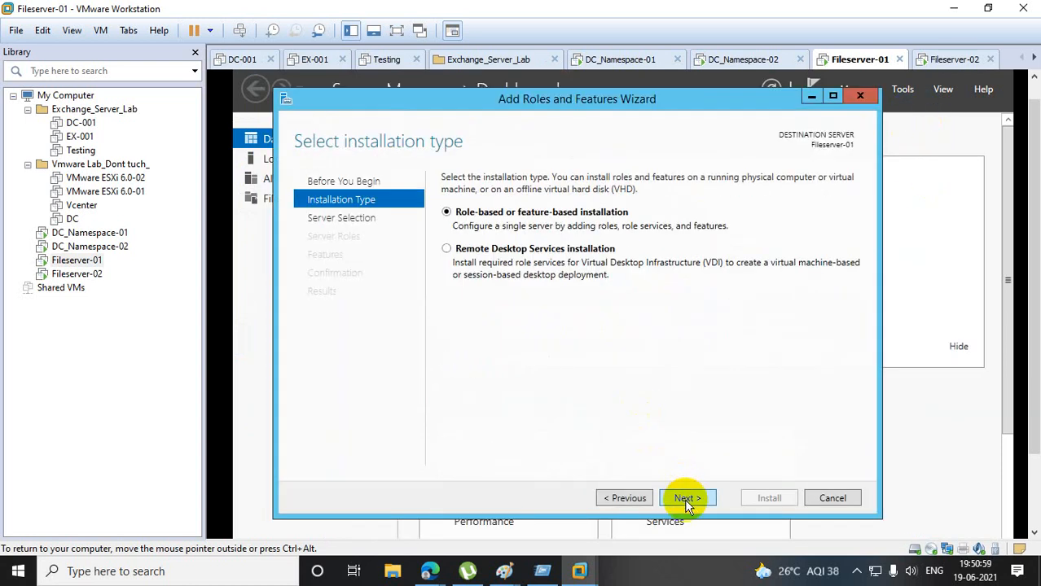
pyautogui.click(685, 498)
pyautogui.click(686, 498)
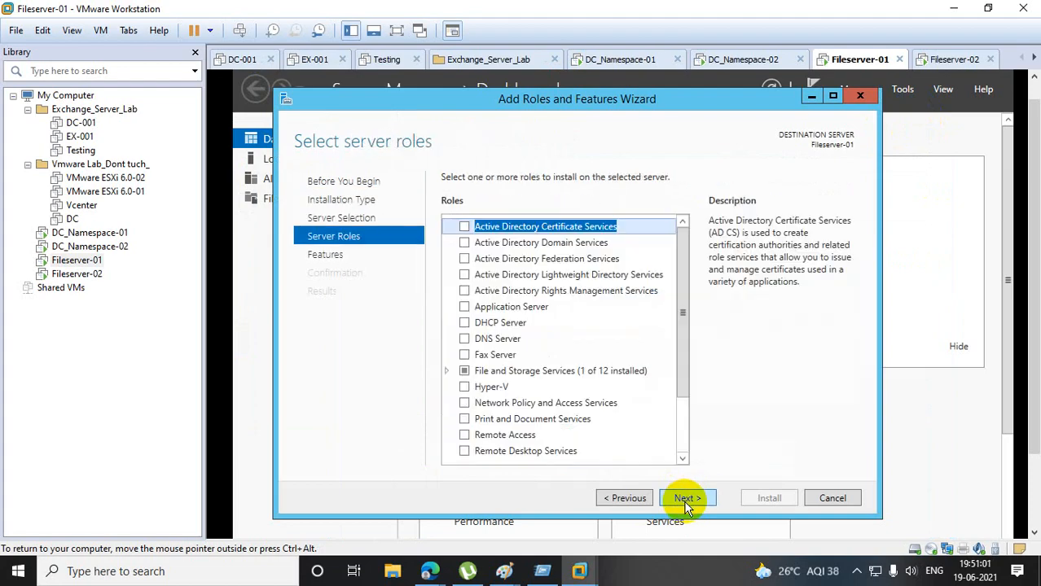
pyautogui.click(445, 370)
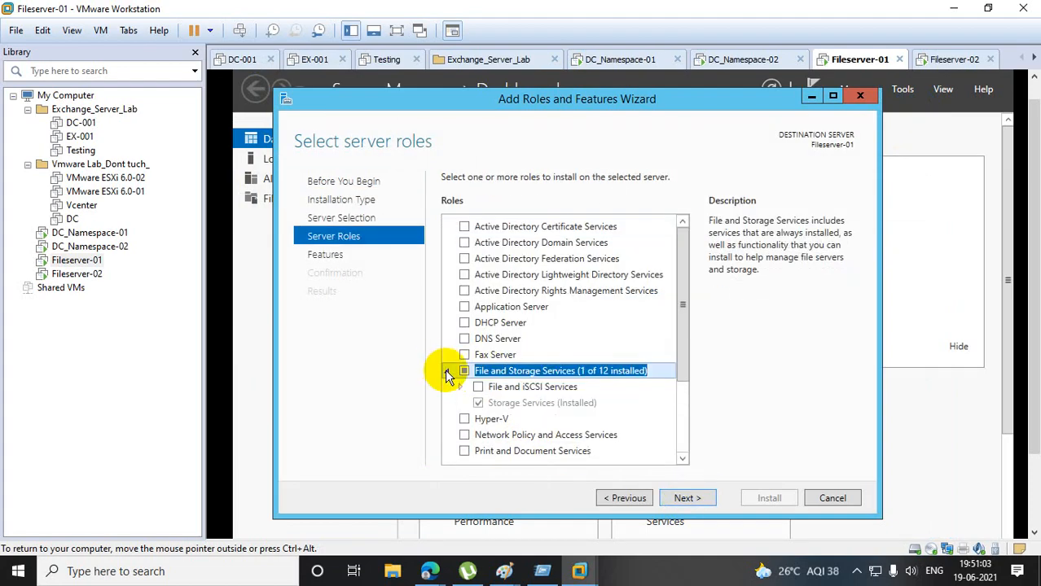
pyautogui.click(460, 387)
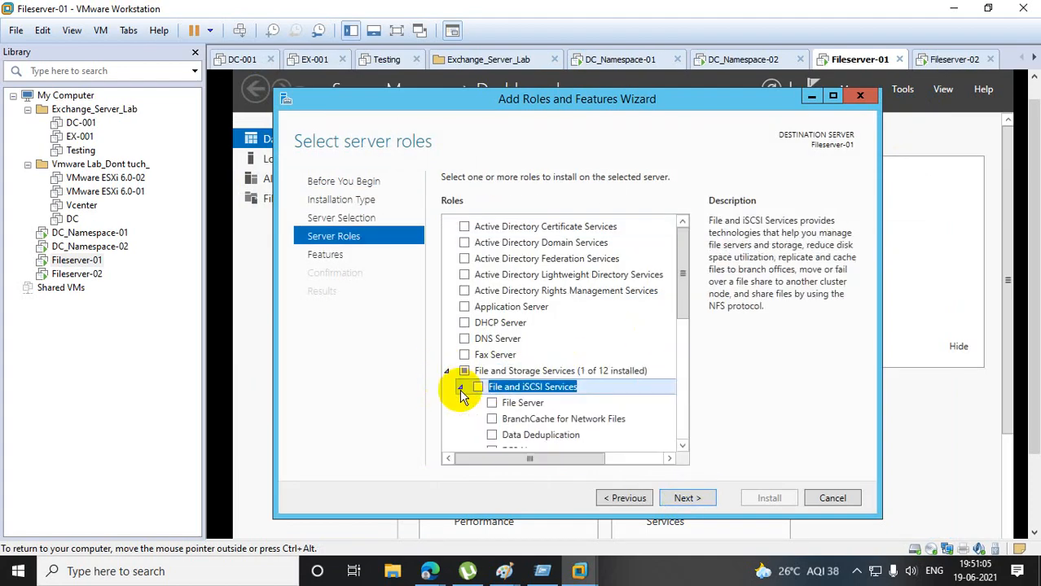
pyautogui.moveTo(681, 250); pyautogui.dragTo(681, 304)
pyautogui.click(491, 329)
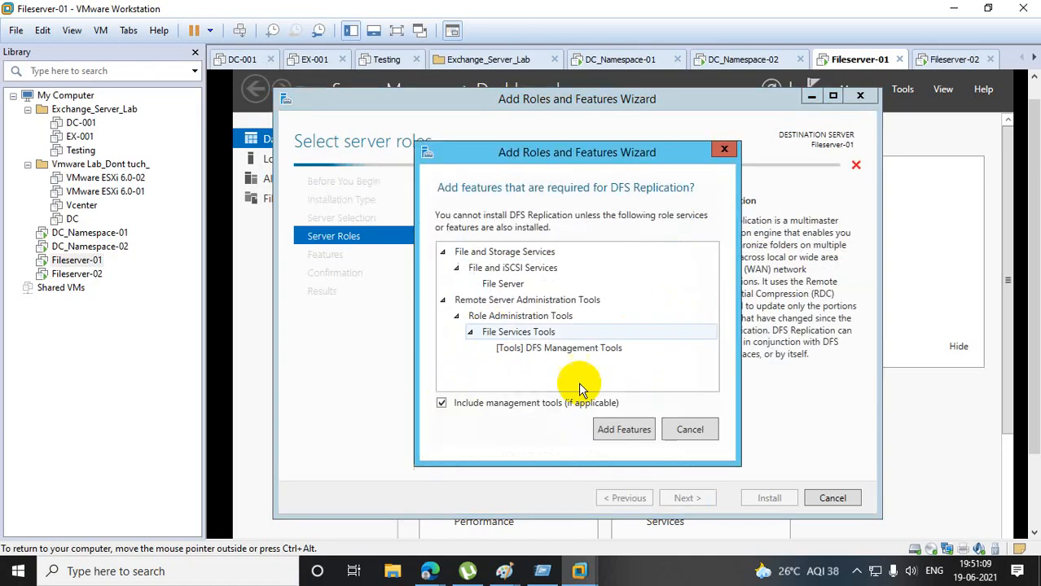
pyautogui.click(623, 427)
pyautogui.click(698, 500)
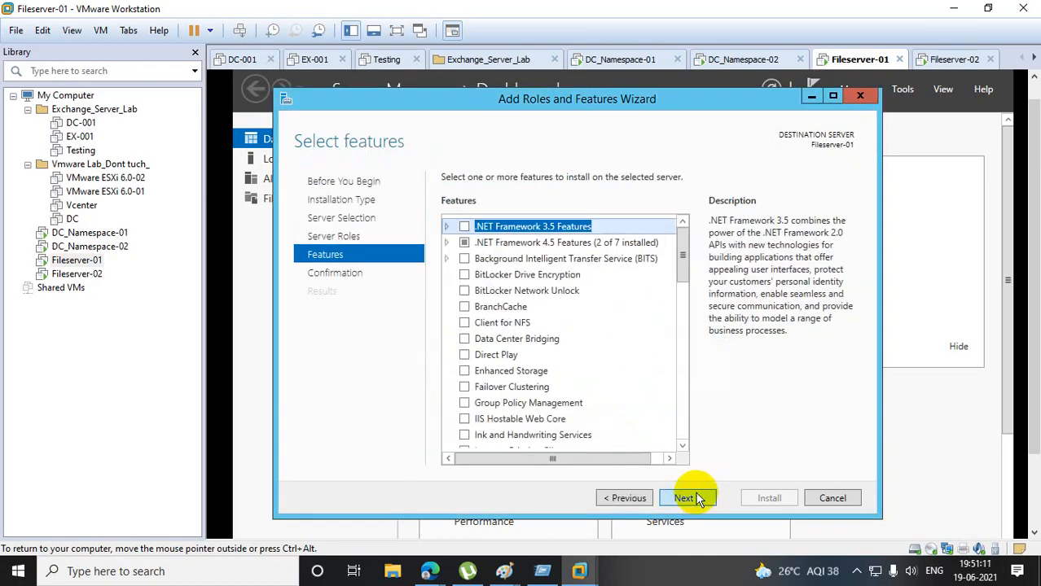
pyautogui.click(696, 499)
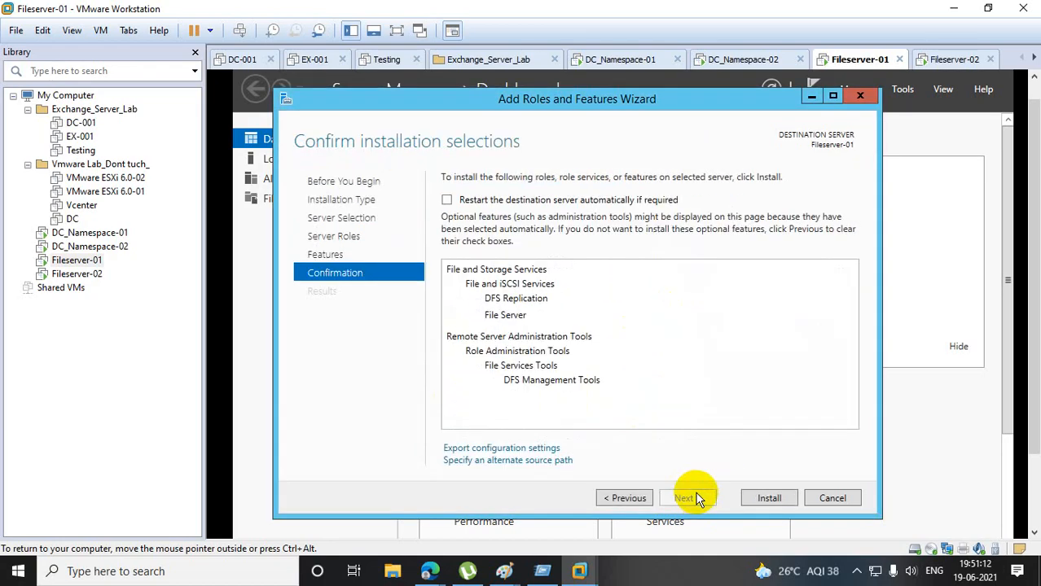
pyautogui.click(788, 503)
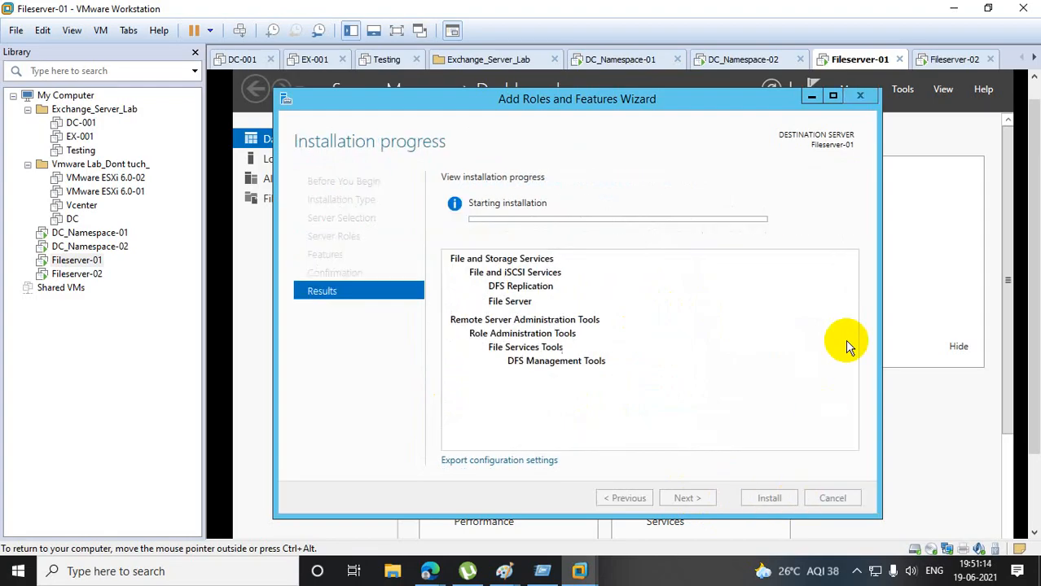
# Add a new 30 GB SCSI virtual hard disk, stored as a single file, to Fileserver-01.
pyautogui.rightClick(95, 267)
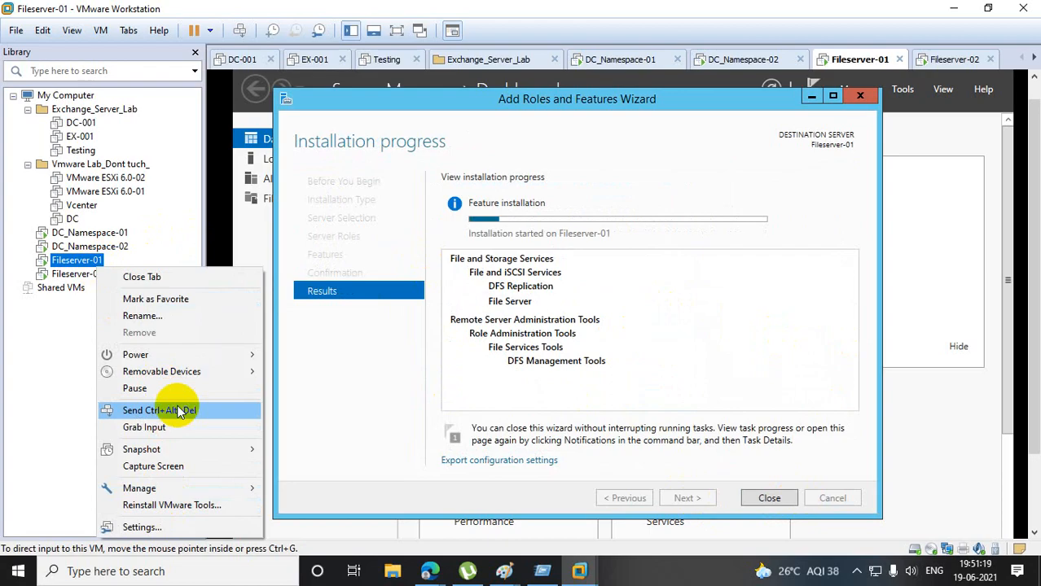
pyautogui.click(164, 526)
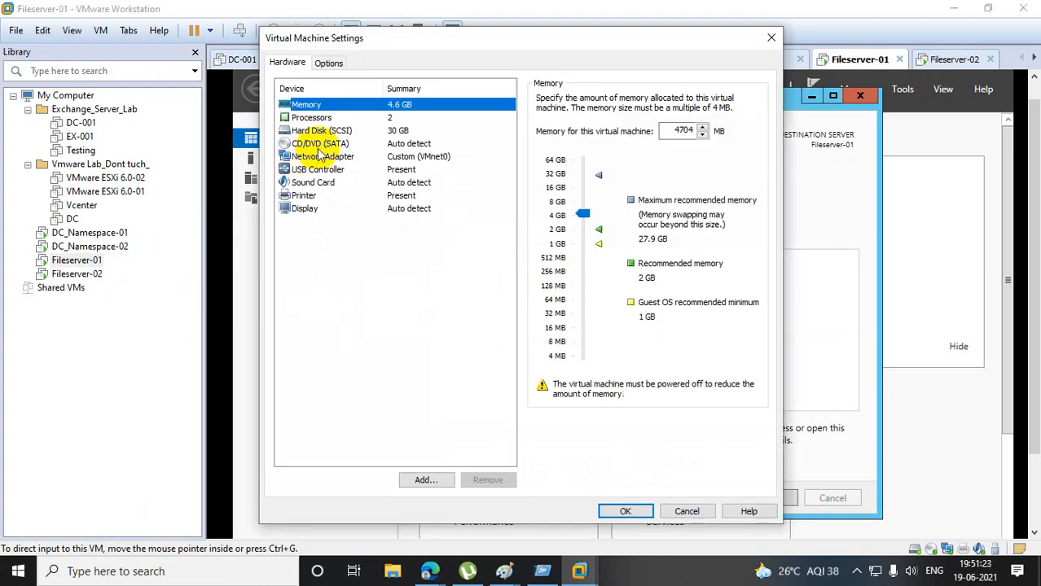
pyautogui.click(324, 145)
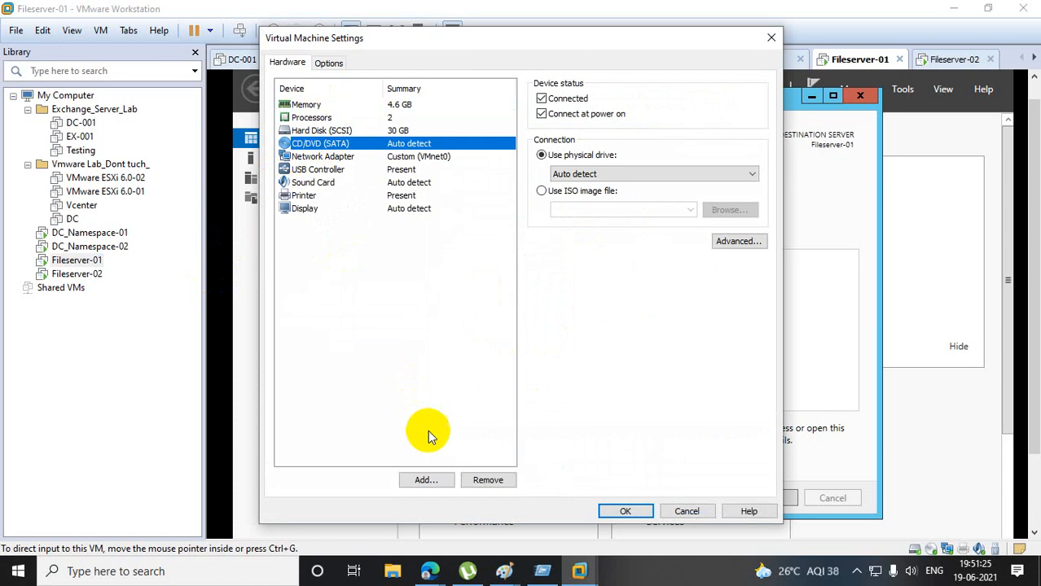
pyautogui.click(427, 483)
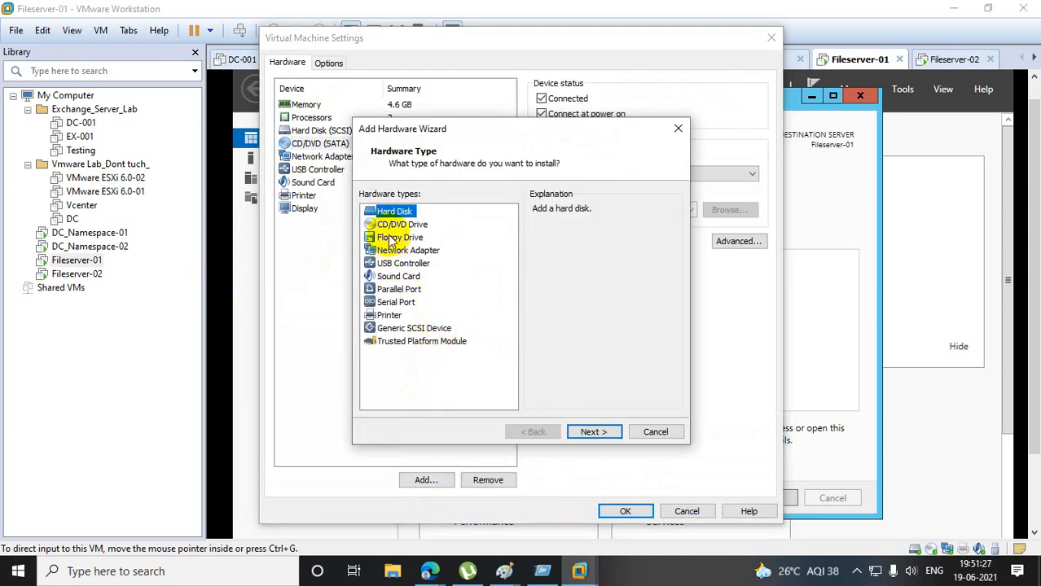
pyautogui.click(597, 431)
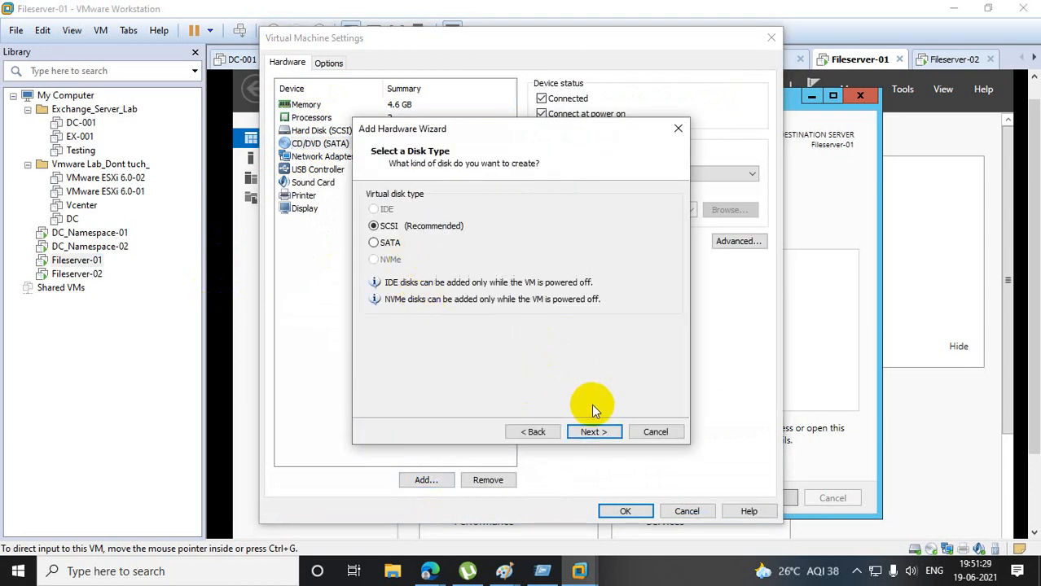
pyautogui.click(593, 432)
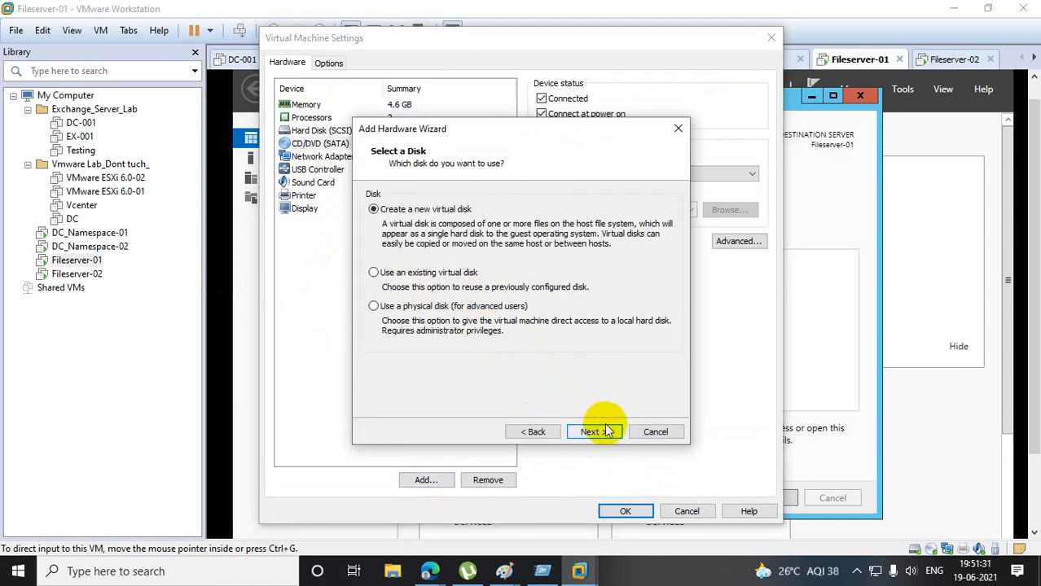
pyautogui.click(597, 430)
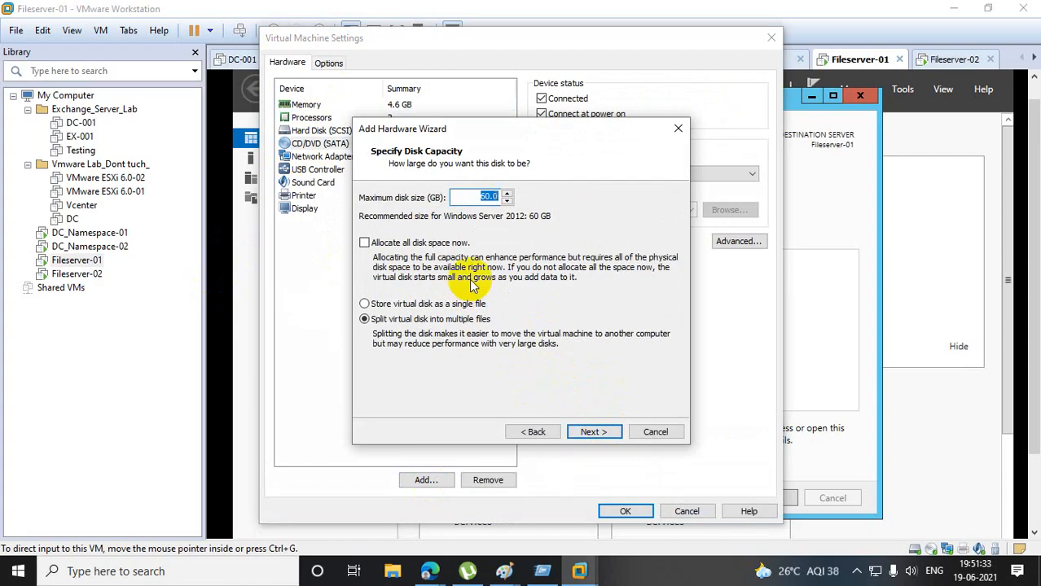
pyautogui.write('30')
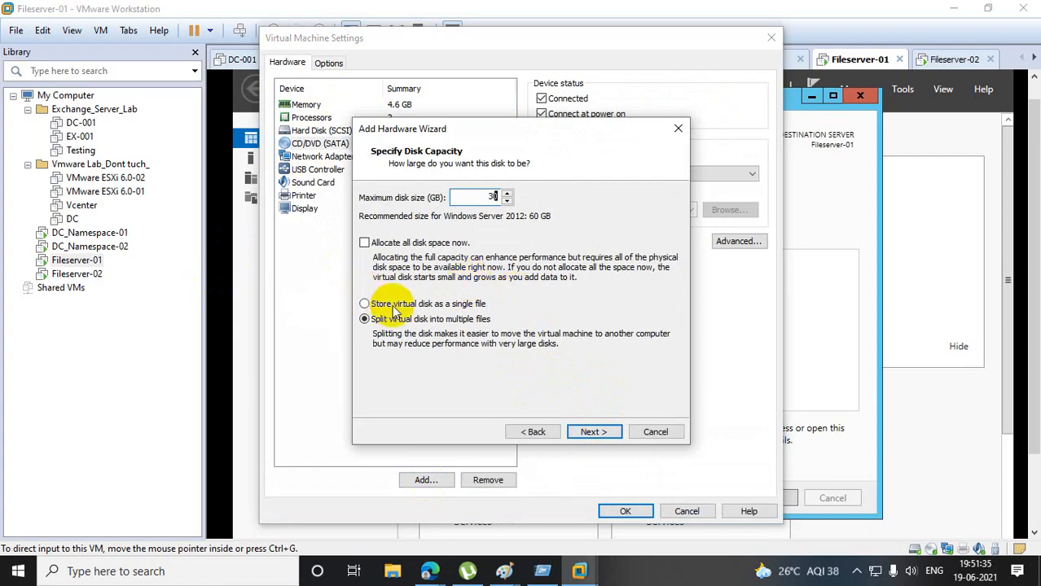
pyautogui.click(368, 303)
pyautogui.click(595, 430)
pyautogui.click(596, 431)
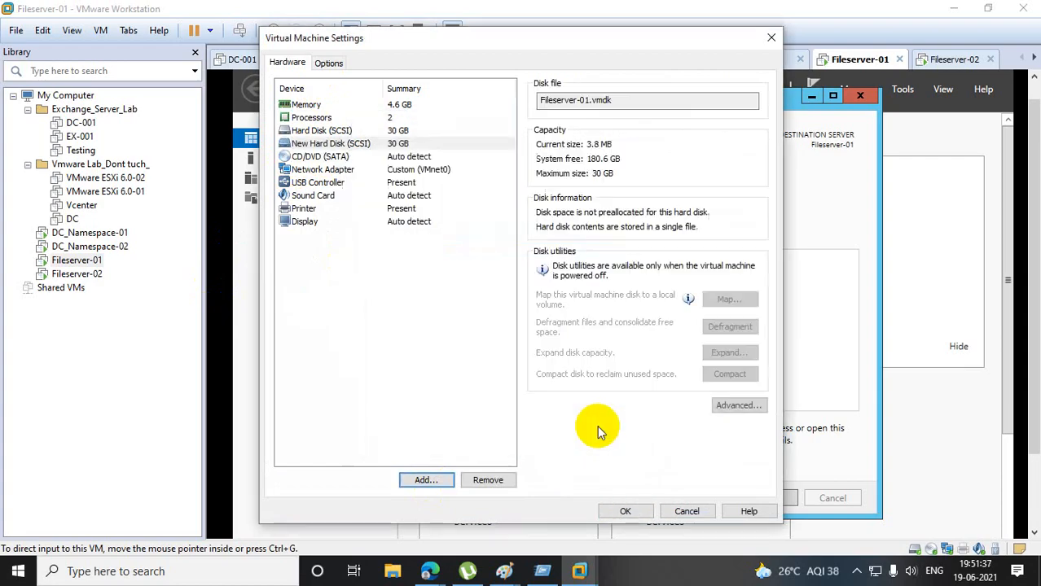
pyautogui.click(625, 511)
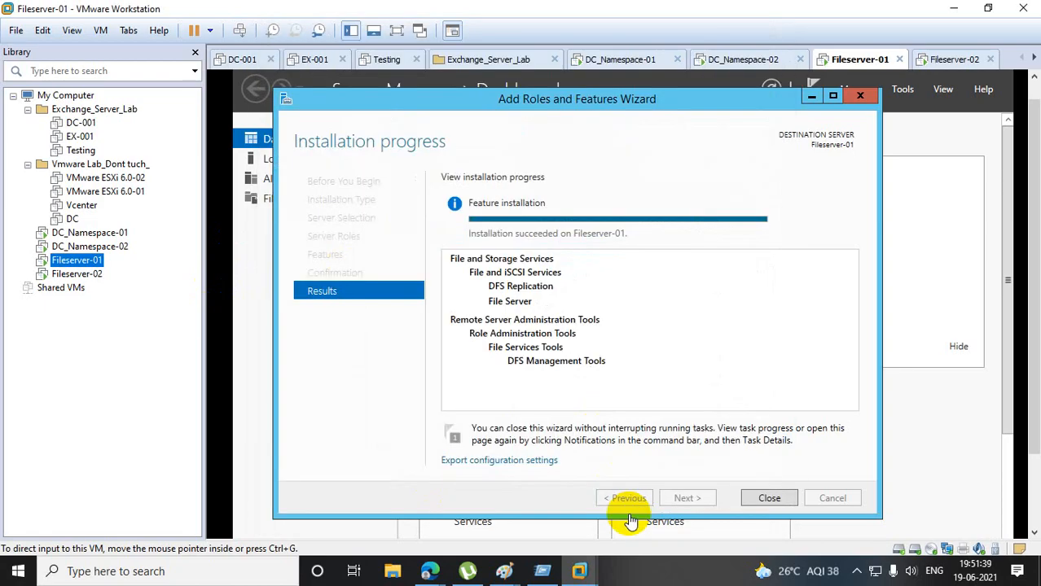
# Close the finished roles wizard and launch Disk Management with diskmgmt.msc.
pyautogui.click(770, 497)
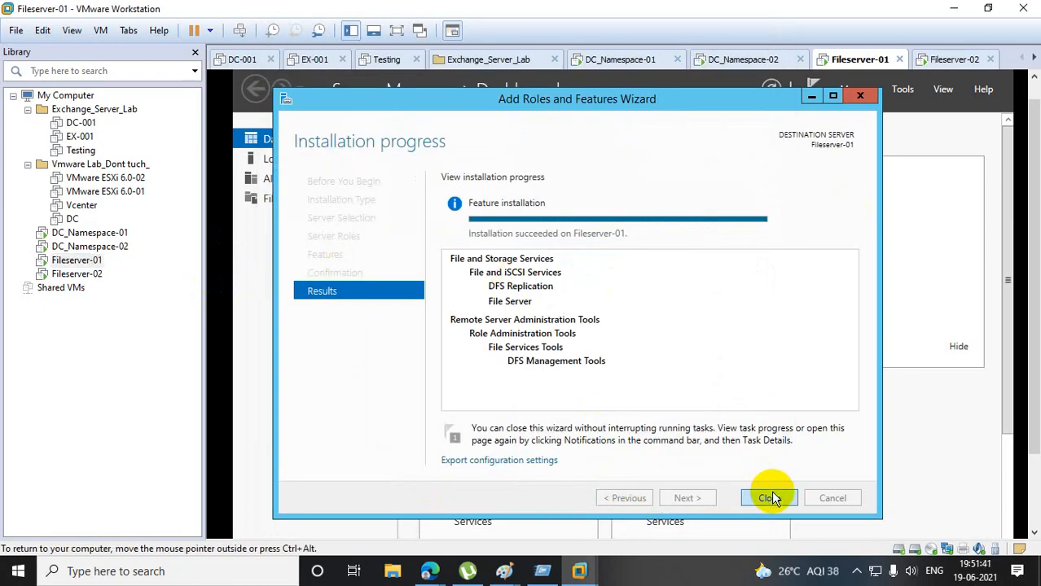
pyautogui.click(769, 497)
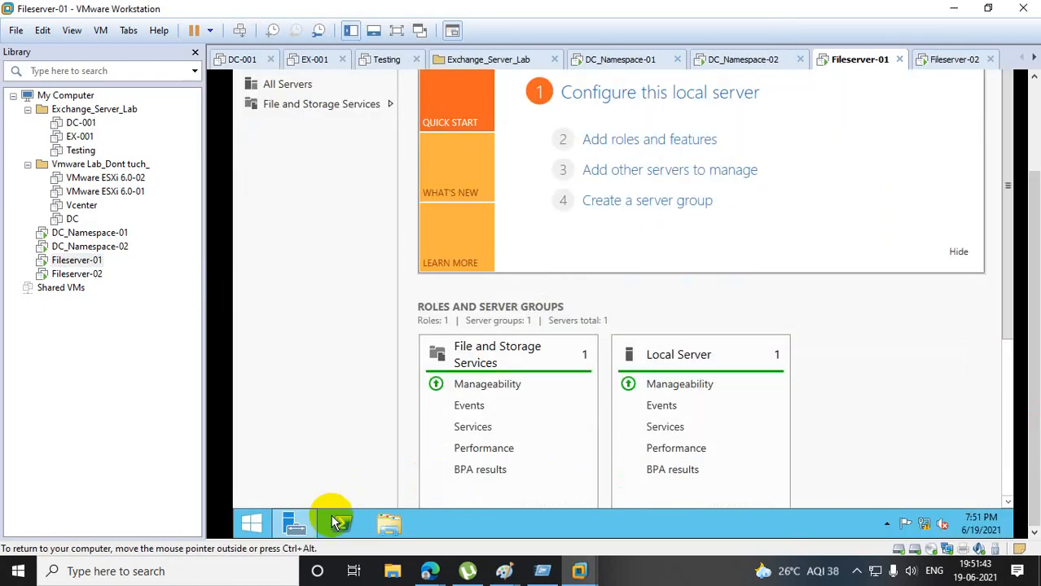
pyautogui.click(385, 524)
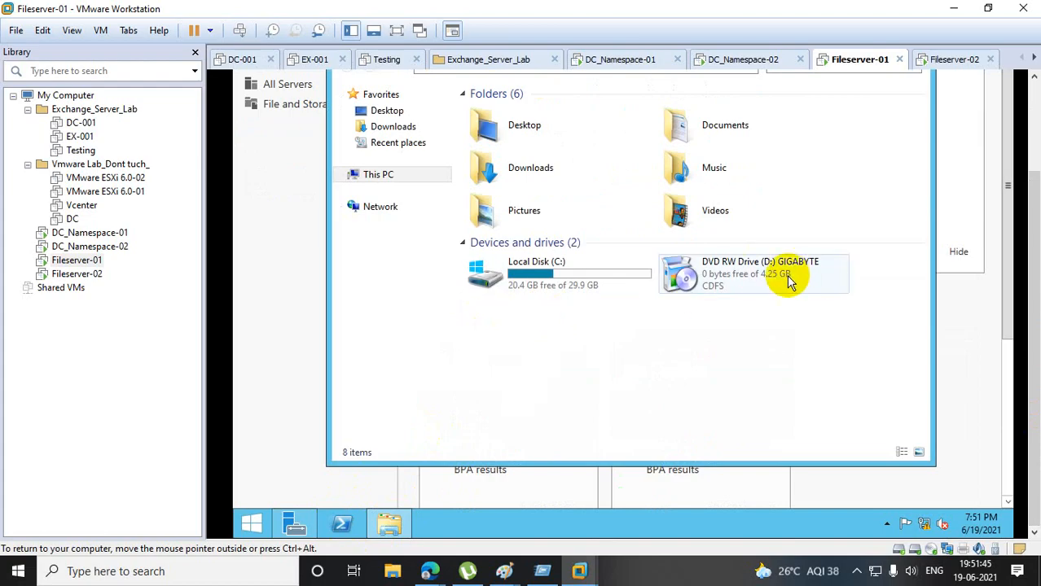
pyautogui.rightClick(254, 524)
pyautogui.click(298, 475)
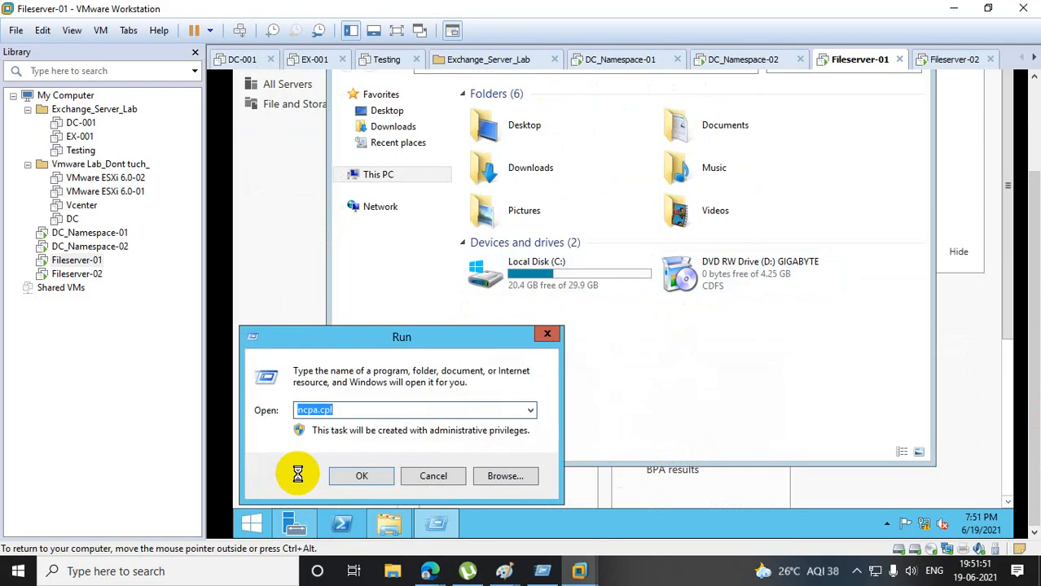
pyautogui.write('diskmgmt.msc')
pyautogui.press('Return')
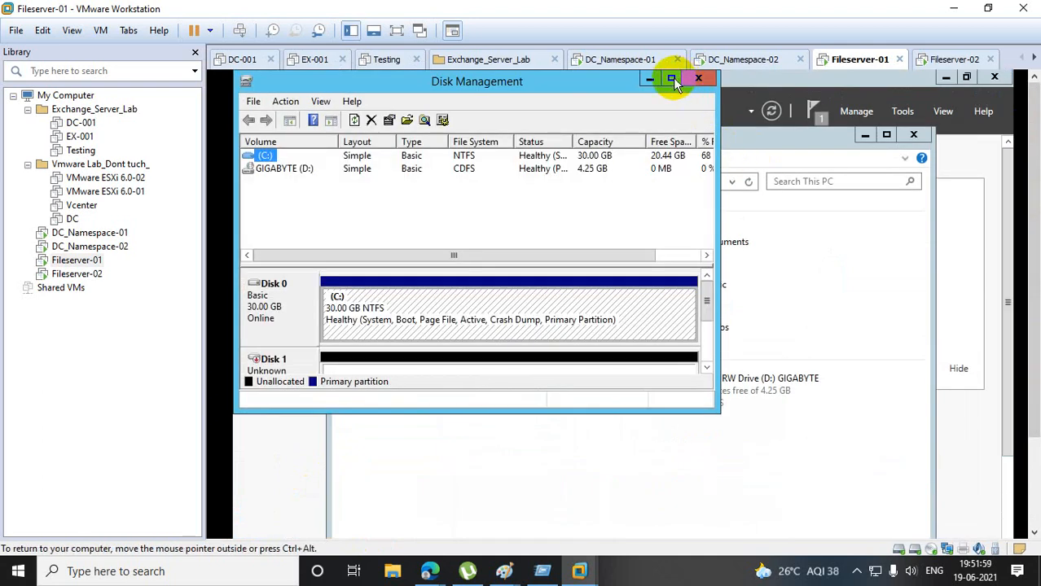
pyautogui.click(670, 79)
# Bring Disk 1 online and initialize it with the GPT partition style.
pyautogui.rightClick(281, 361)
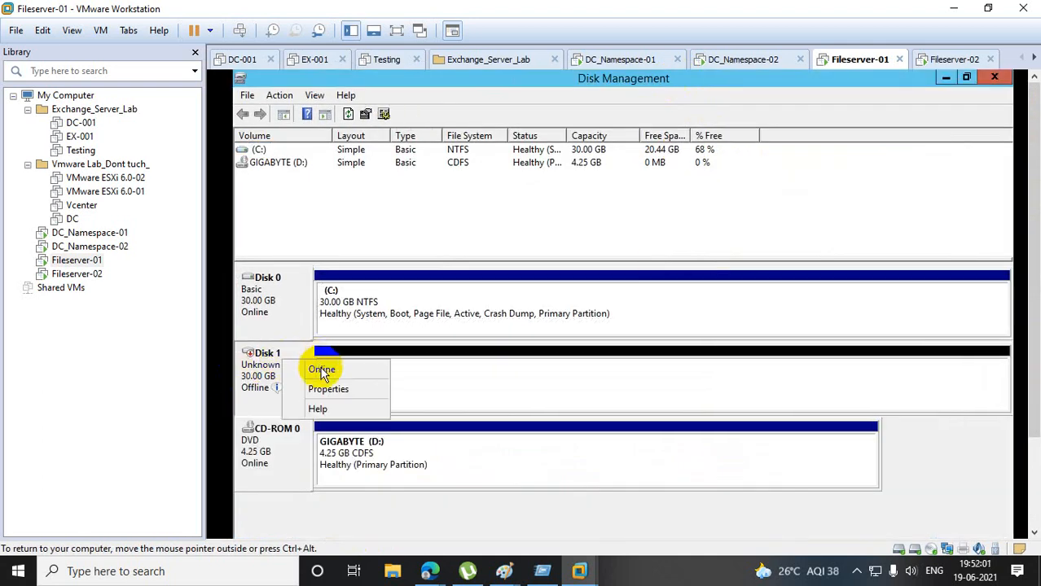
pyautogui.click(320, 368)
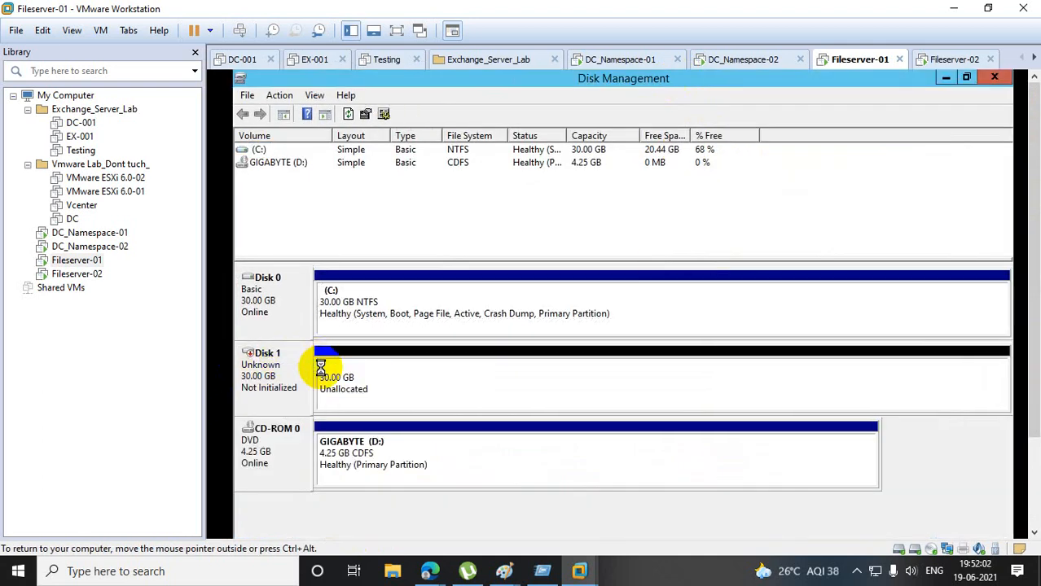
pyautogui.rightClick(248, 371)
pyautogui.click(281, 377)
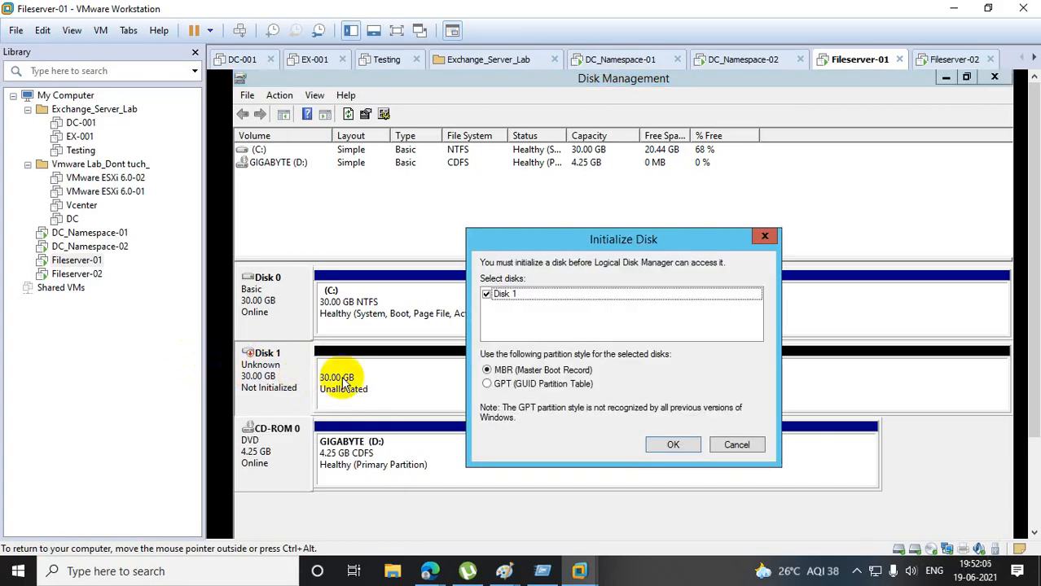
pyautogui.click(513, 384)
pyautogui.click(669, 445)
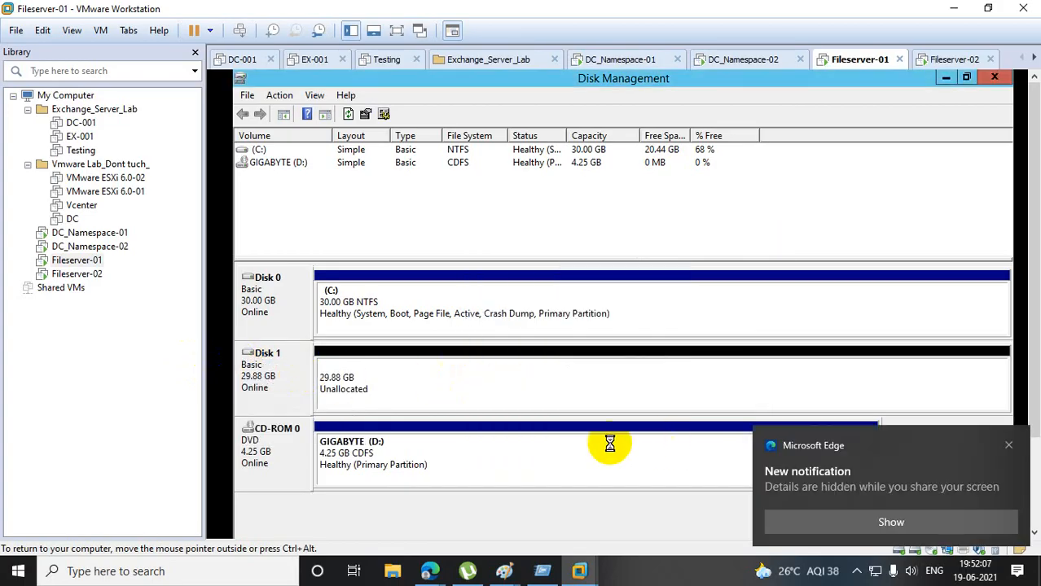
pyautogui.click(1008, 445)
# Create a default NTFS New Volume (E:) on Disk 1, then close Disk Management and This PC.
pyautogui.rightClick(407, 359)
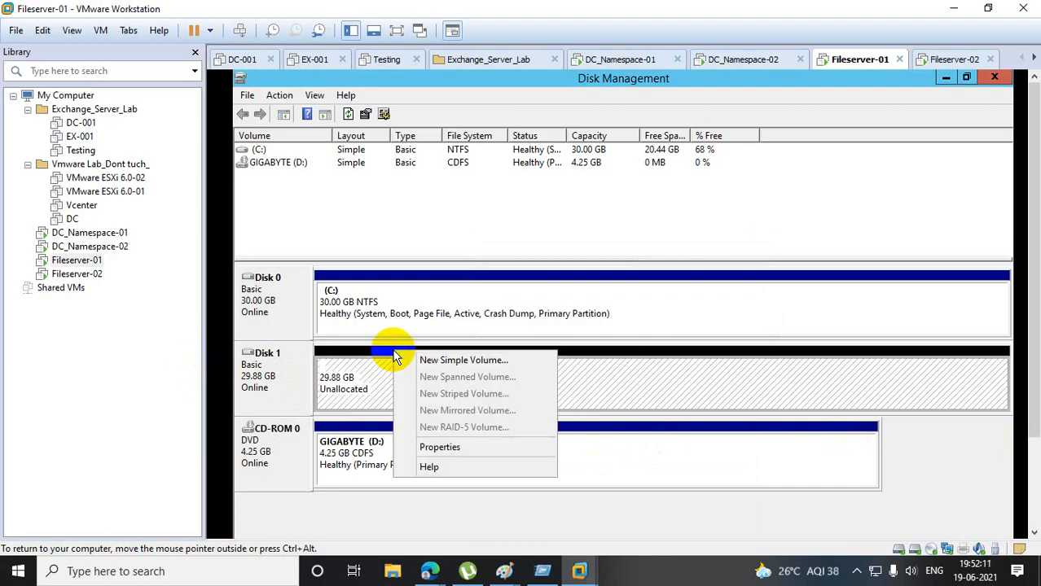
pyautogui.click(453, 361)
pyautogui.click(530, 423)
pyautogui.click(530, 423)
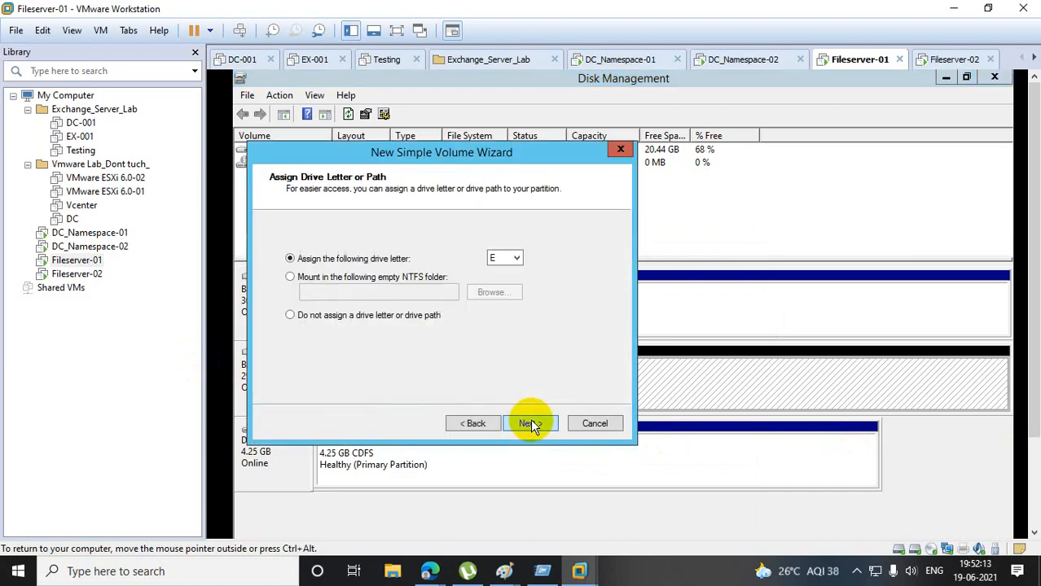
pyautogui.click(530, 424)
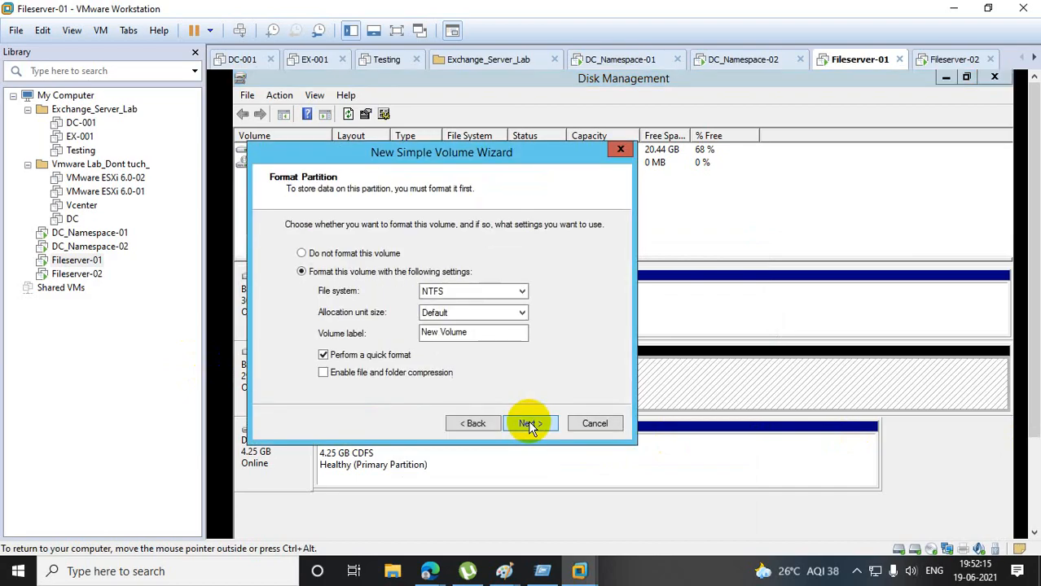
pyautogui.click(528, 423)
pyautogui.click(521, 425)
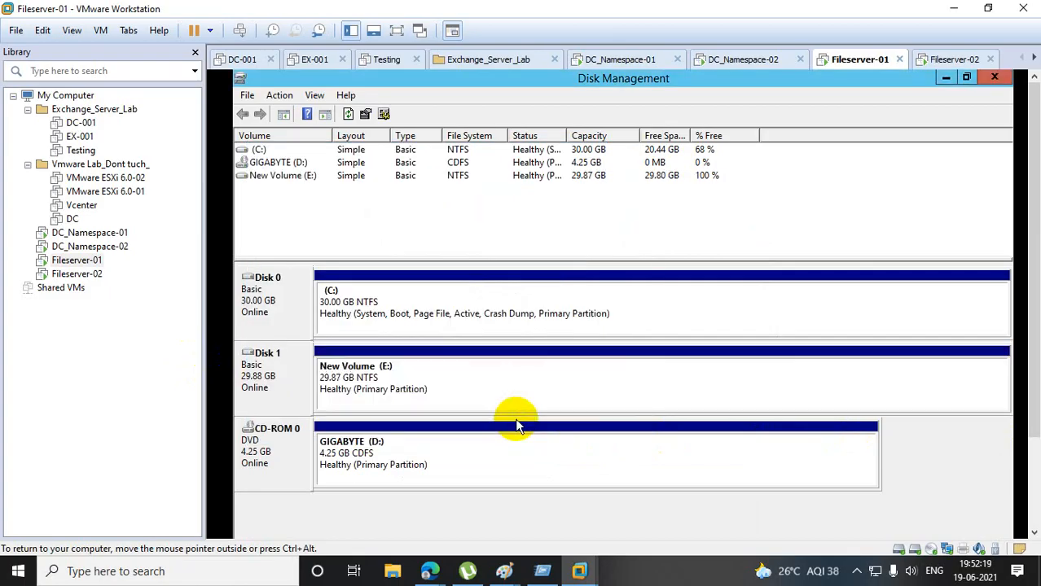
pyautogui.click(995, 77)
pyautogui.click(913, 135)
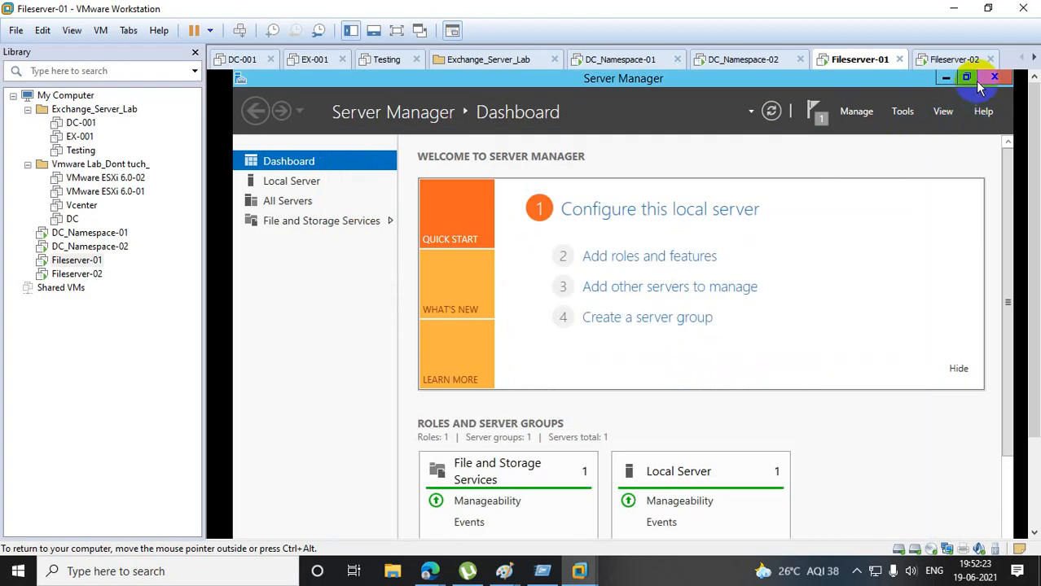
# Open New Volume (E:) and create a folder named Employee_works.
pyautogui.click(995, 78)
pyautogui.moveTo(1035, 140); pyautogui.dragTo(1034, 241)
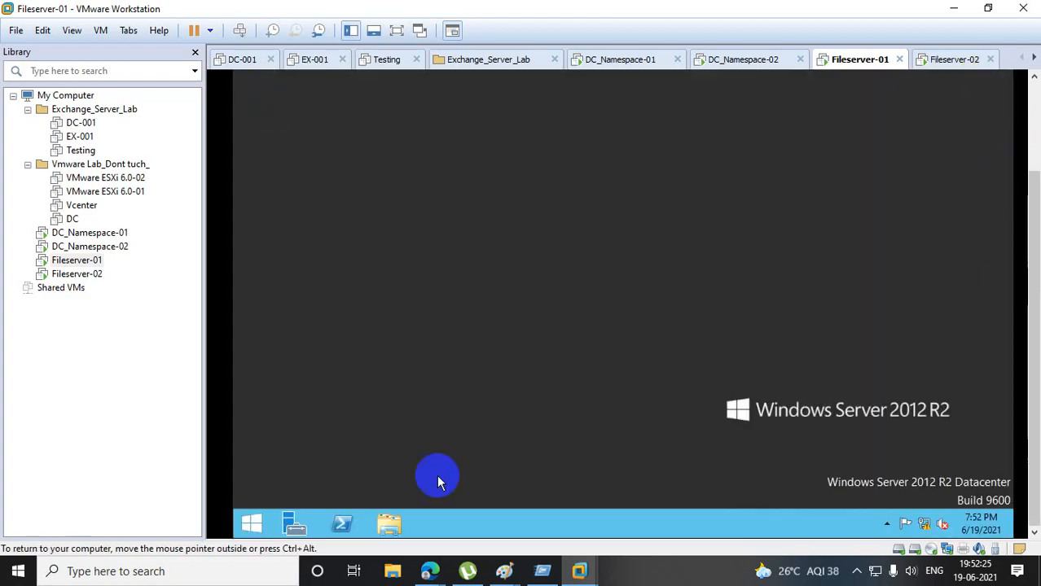
pyautogui.click(388, 522)
pyautogui.click(389, 519)
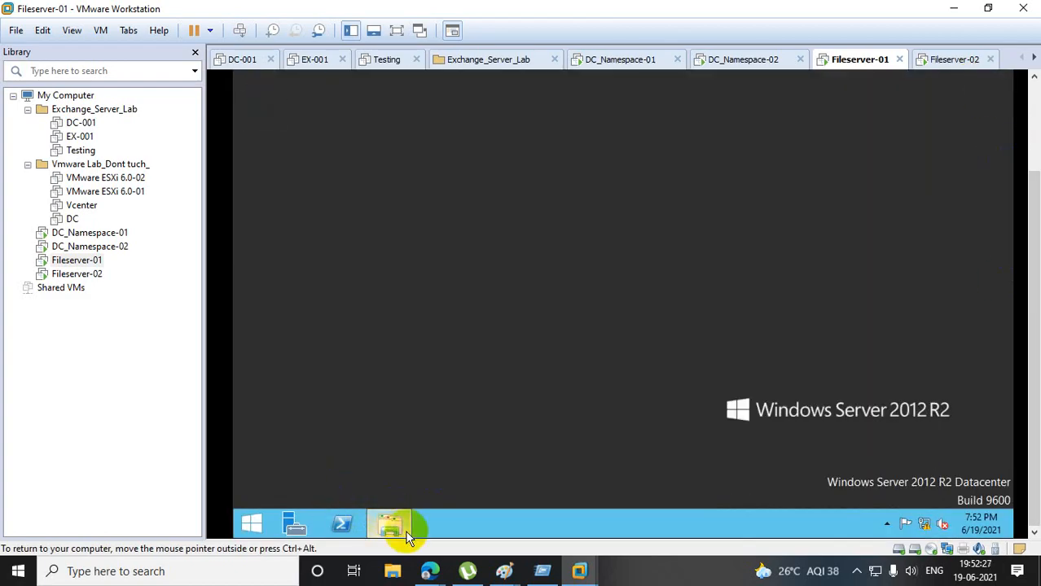
pyautogui.click(406, 534)
pyautogui.doubleClick(544, 324)
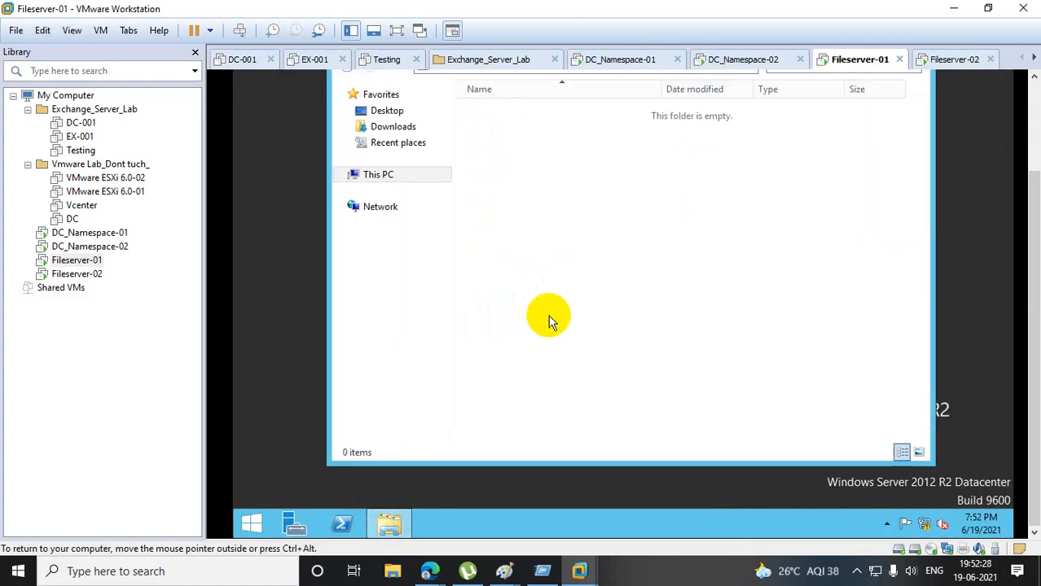
pyautogui.rightClick(496, 155)
pyautogui.moveTo(615, 314)
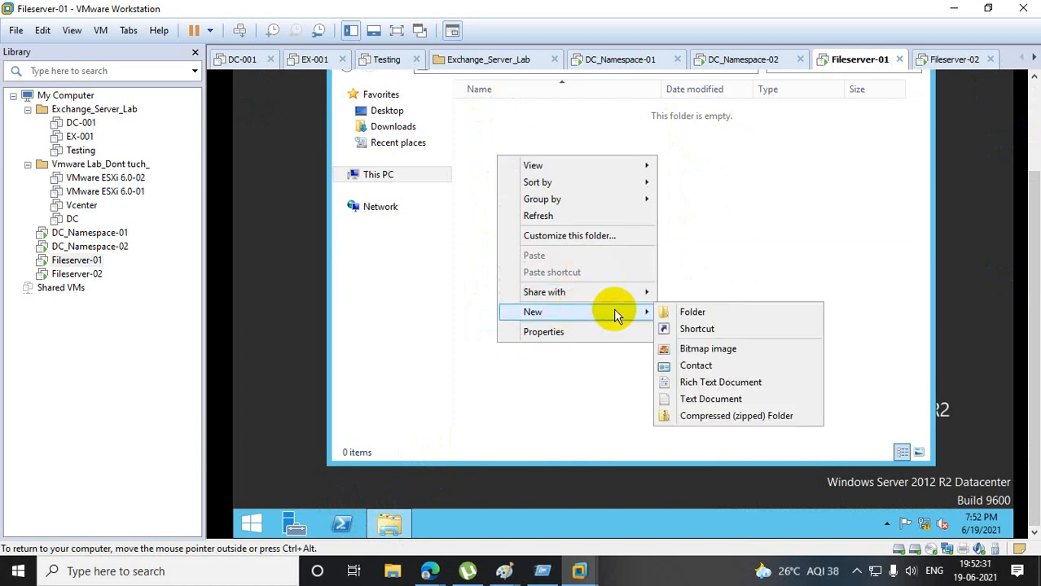
pyautogui.click(698, 313)
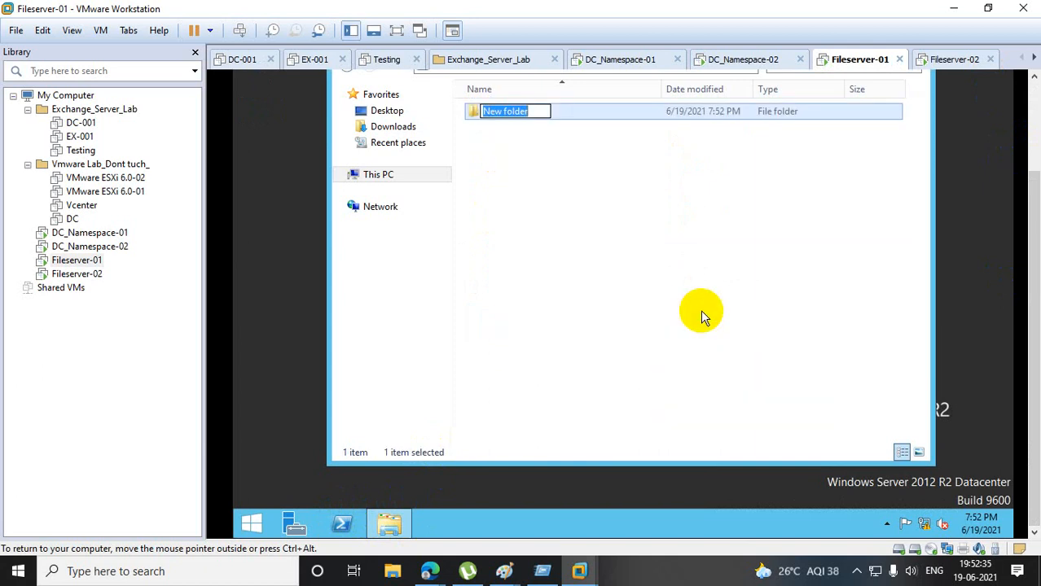
pyautogui.write('Employee')
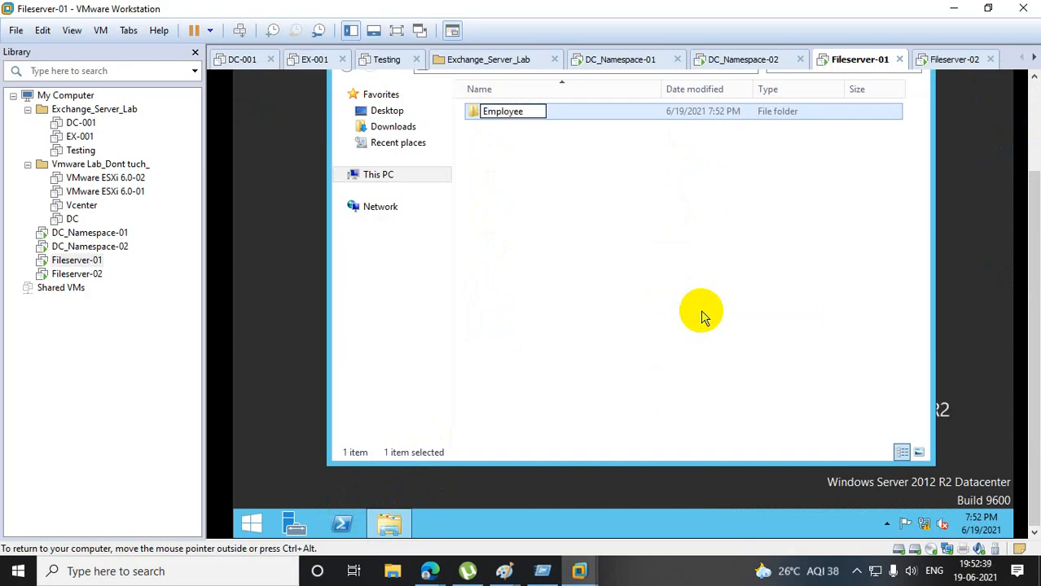
pyautogui.write('_works')
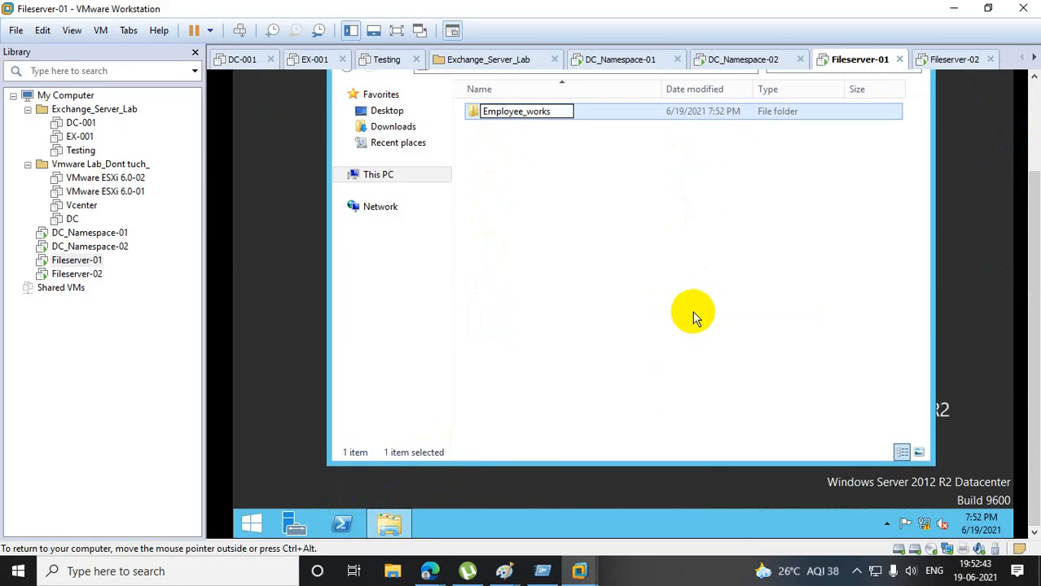
pyautogui.press('Return')
# Share the Employee_works folder with Everyone and close its properties.
pyautogui.rightClick(494, 114)
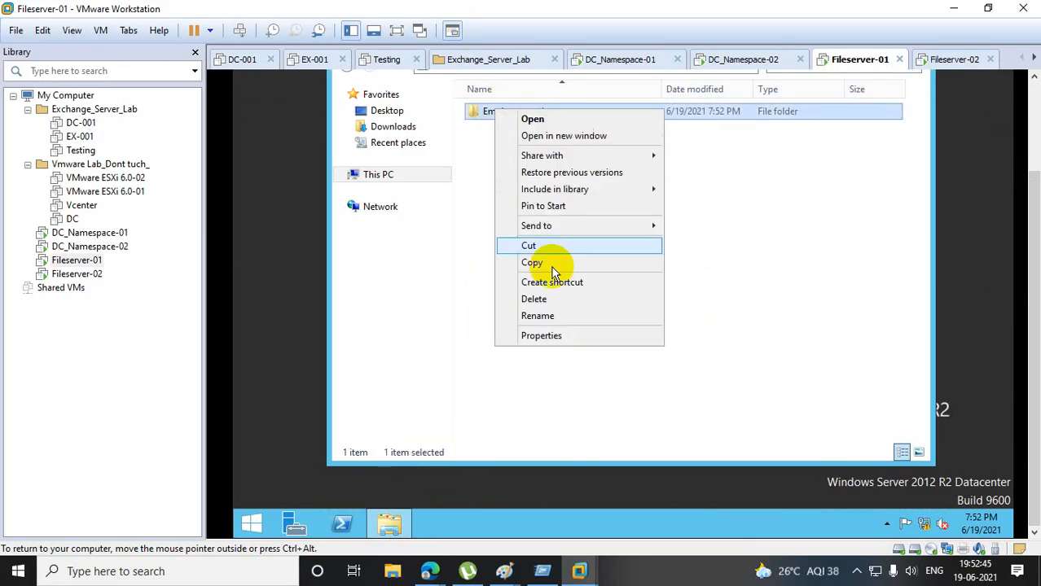
pyautogui.click(548, 337)
pyautogui.click(562, 147)
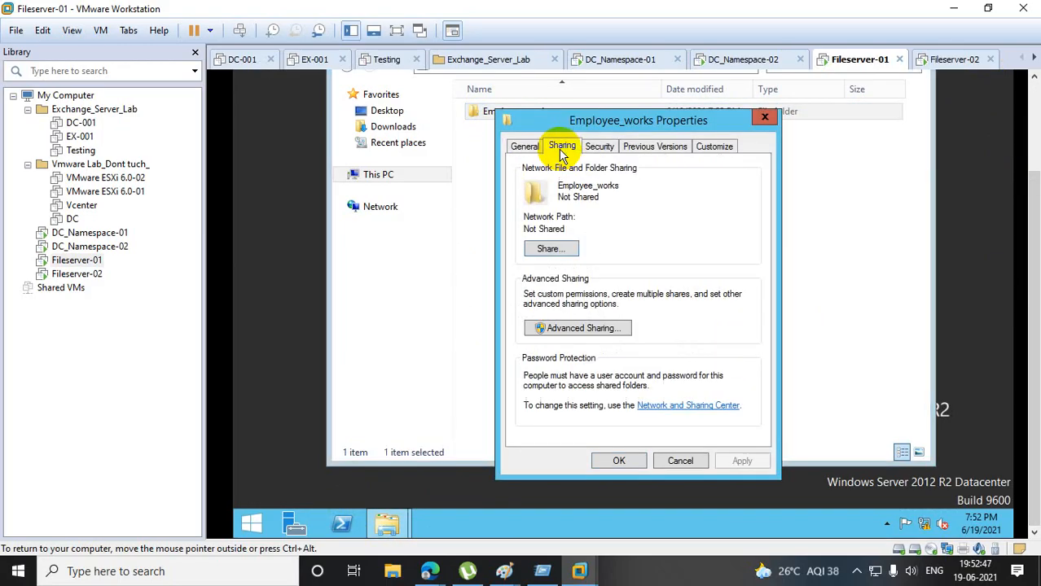
pyautogui.click(563, 252)
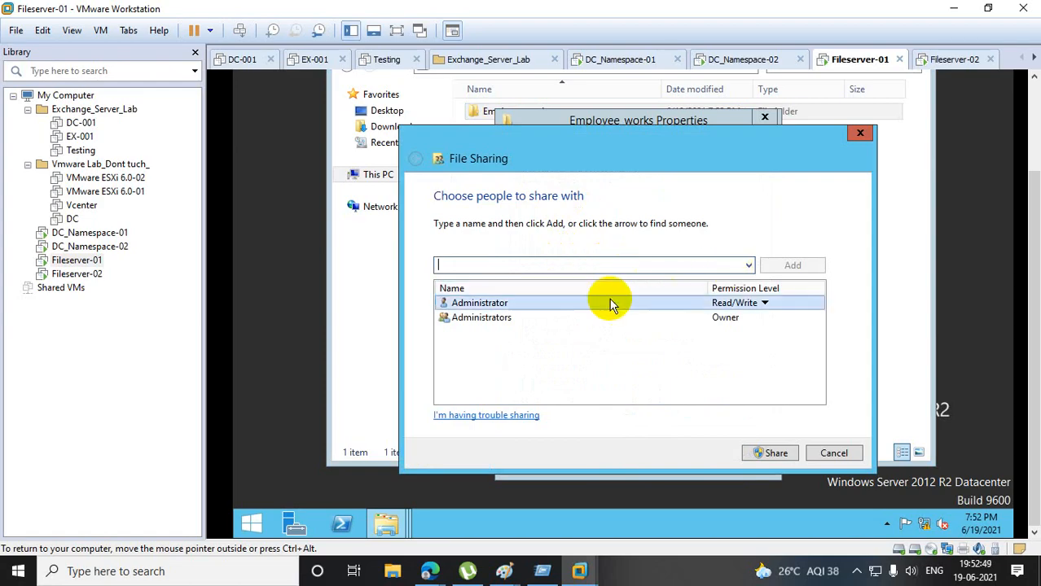
pyautogui.click(748, 265)
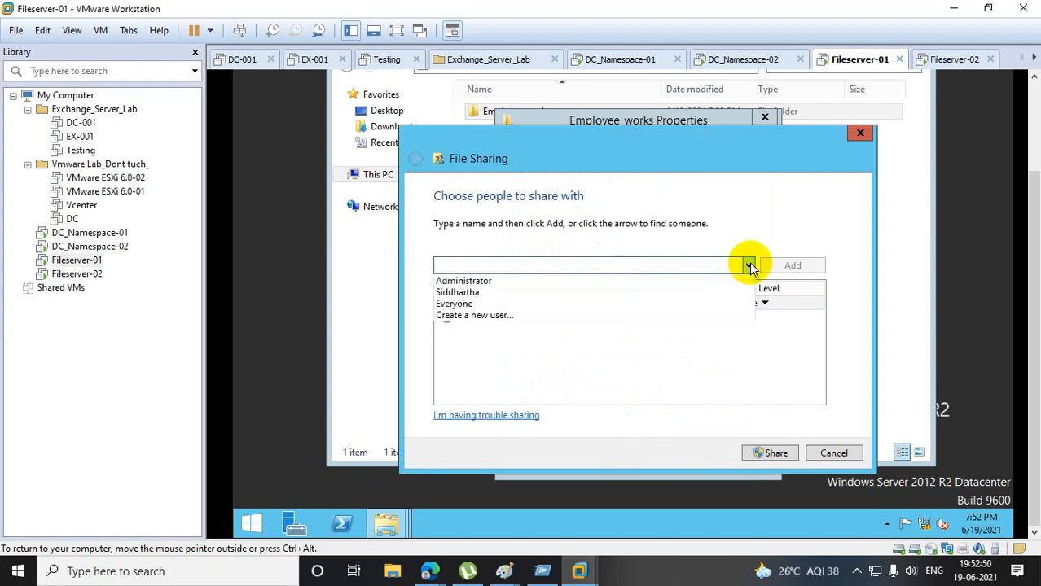
pyautogui.click(499, 303)
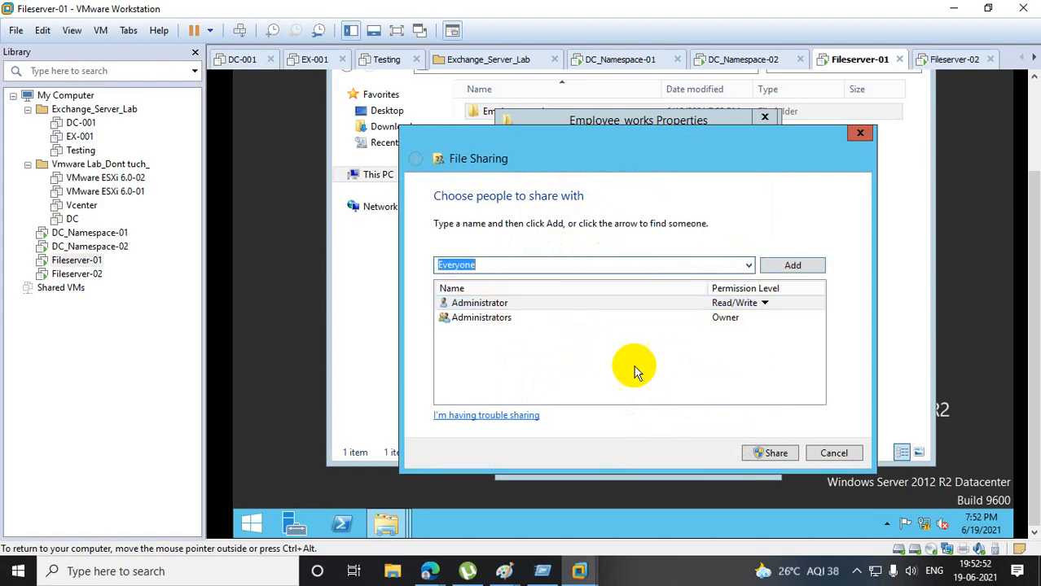
pyautogui.click(775, 452)
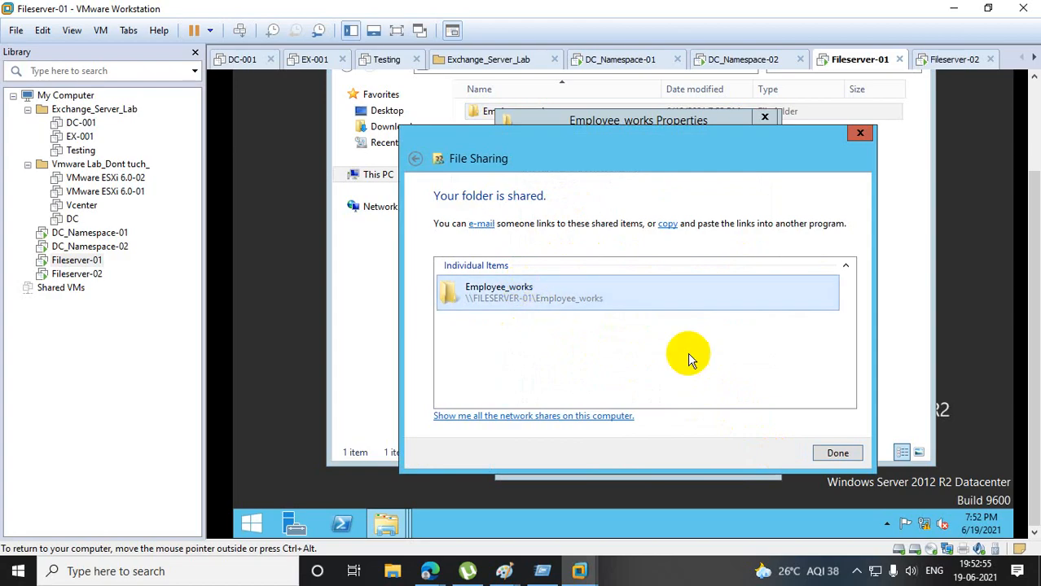
pyautogui.click(820, 449)
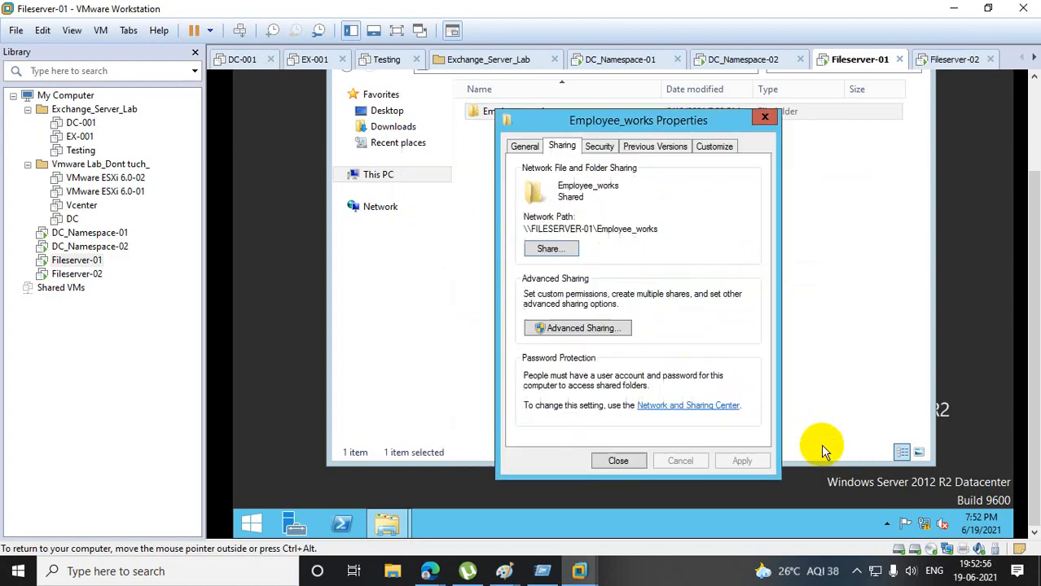
pyautogui.click(619, 461)
# Restart Fileserver-01 from the Start screen's power options, choosing Continue at the shutdown reason.
pyautogui.rightClick(262, 523)
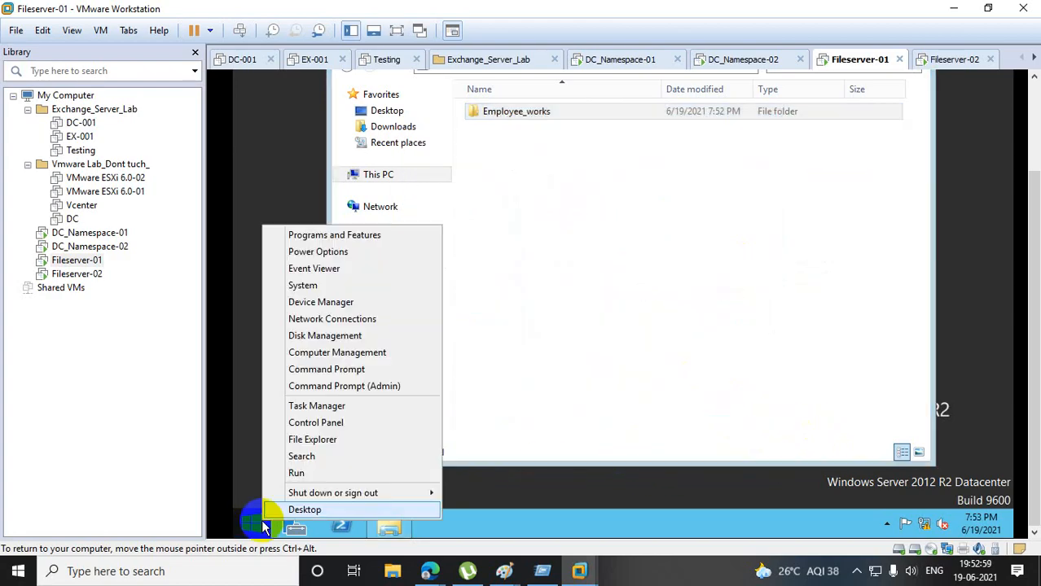
pyautogui.click(261, 524)
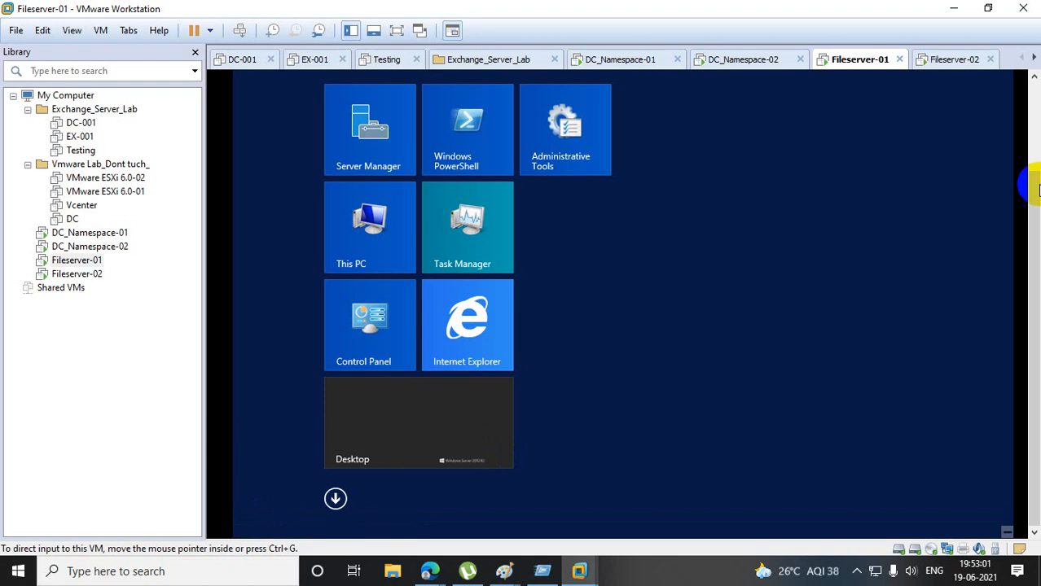
pyautogui.click(917, 131)
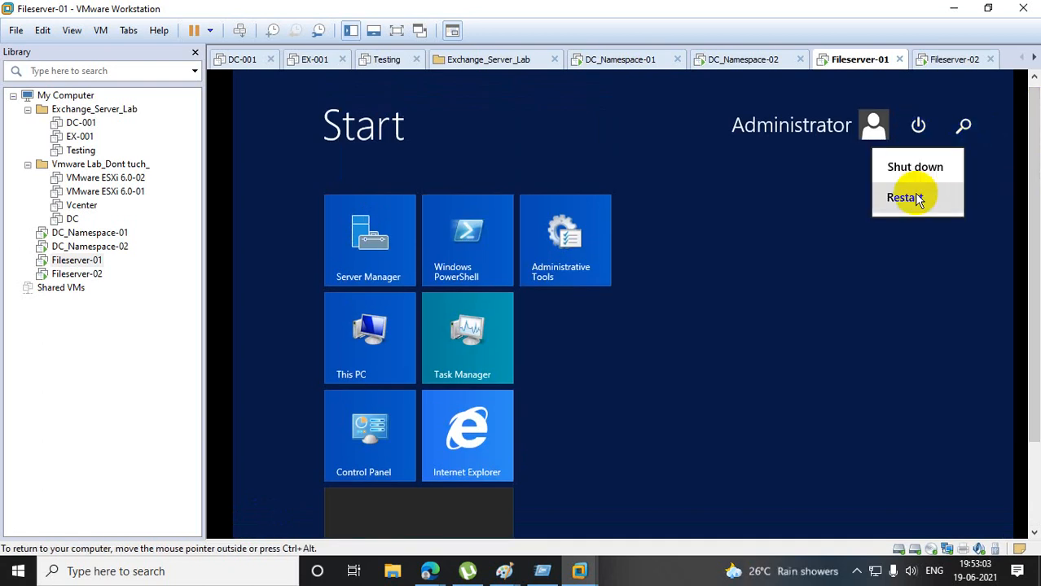
pyautogui.click(916, 197)
pyautogui.click(938, 249)
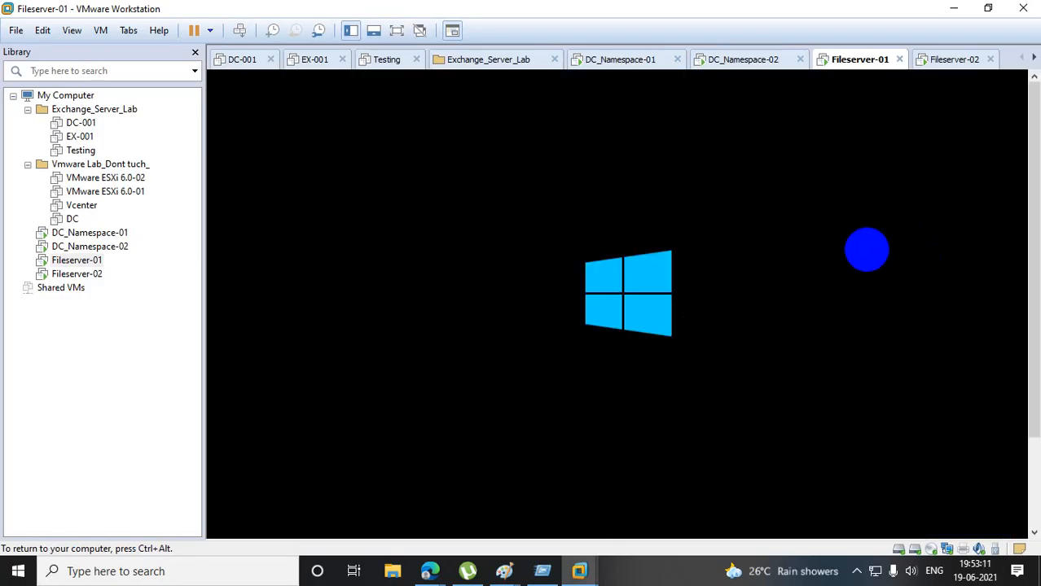
# On Fileserver-02, send Ctrl+Alt+Del and sign in with the Administrator password.
pyautogui.click(80, 274)
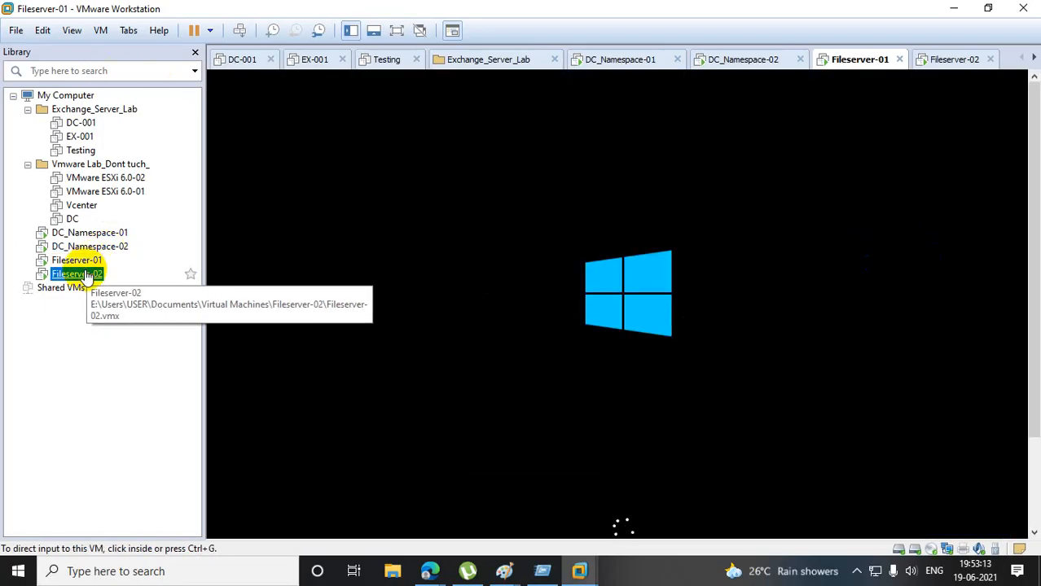
pyautogui.click(620, 265)
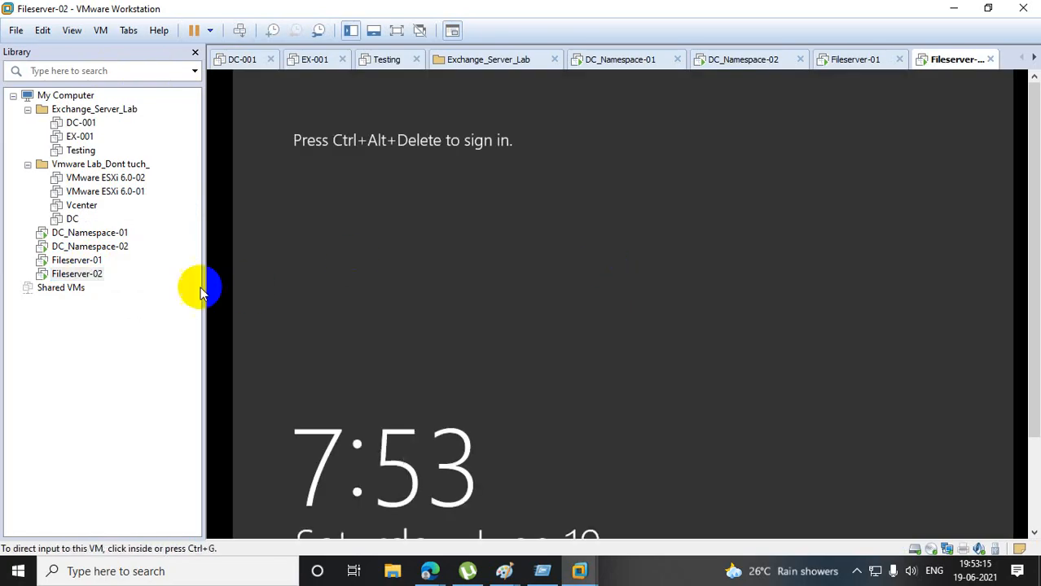
pyautogui.rightClick(93, 277)
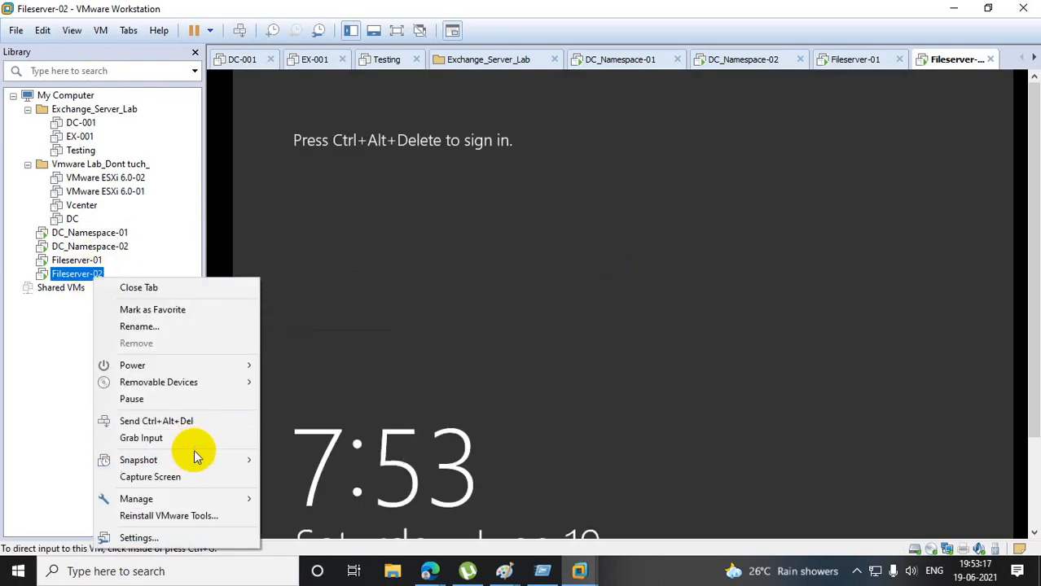
pyautogui.click(197, 421)
pyautogui.click(636, 261)
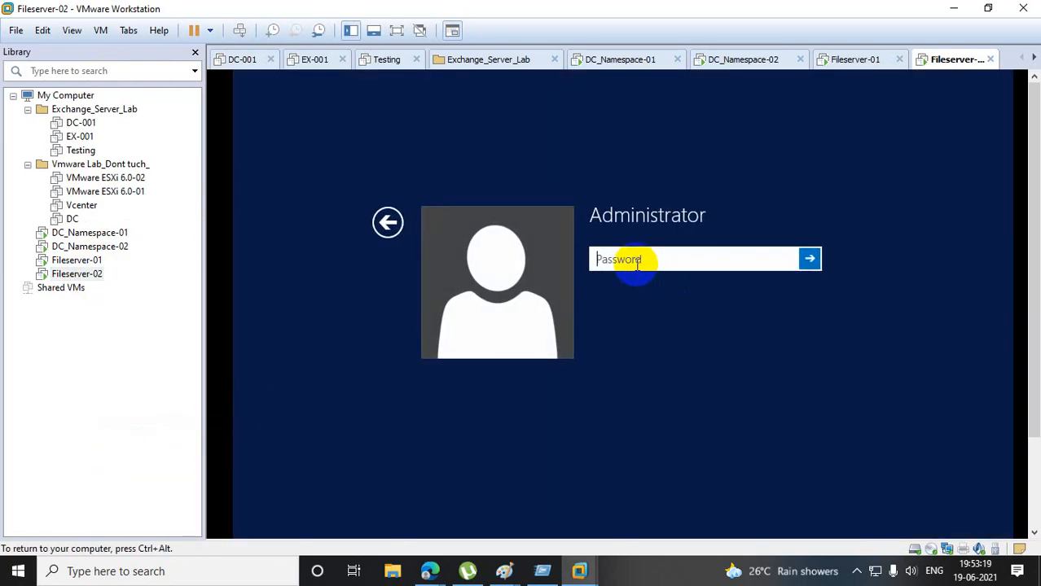
pyautogui.write('••')
pyautogui.press('Return')
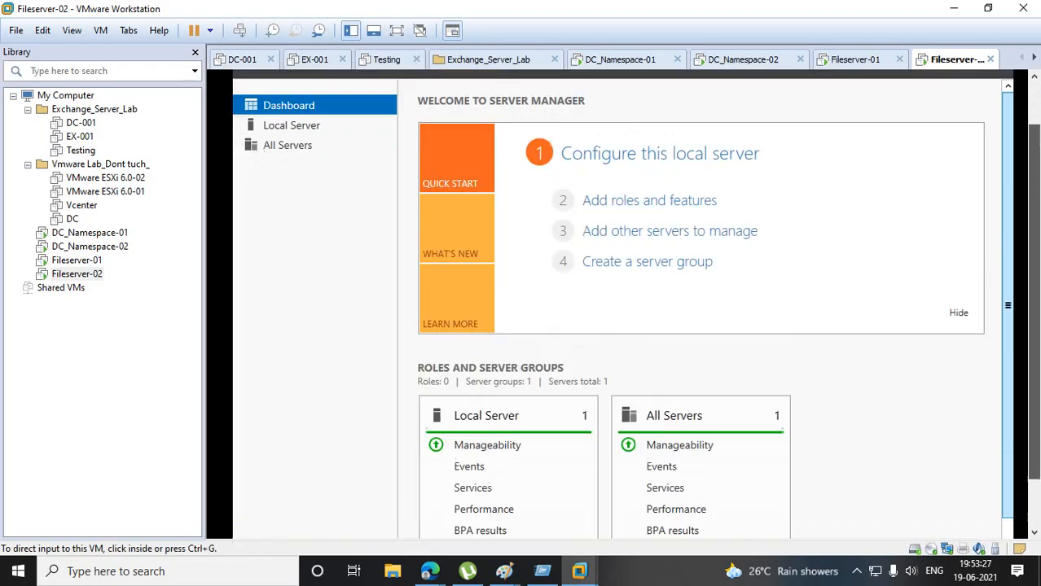
pyautogui.click(660, 205)
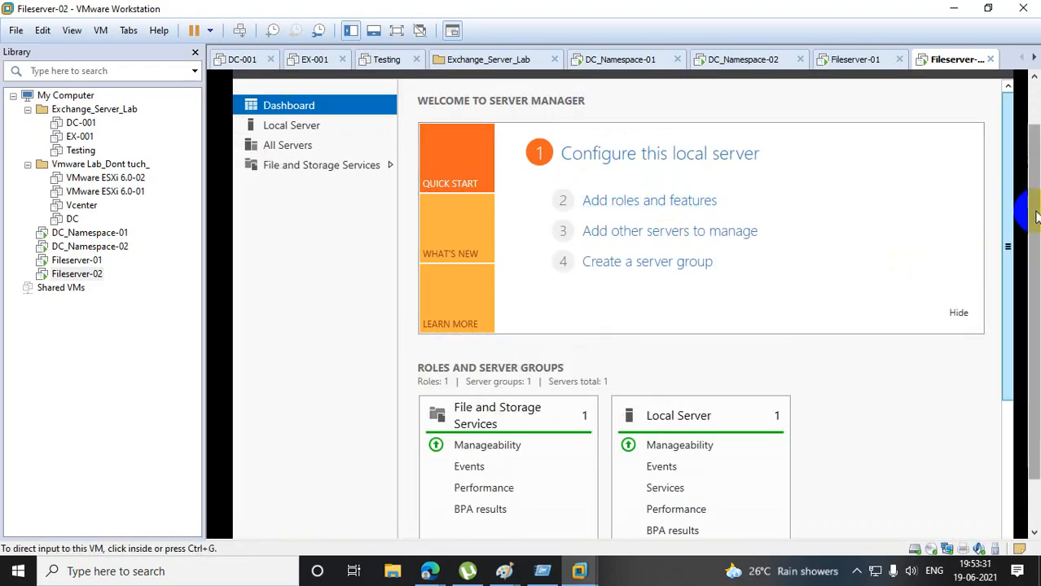
pyautogui.scroll(-3, 1035, 216)
# Open the IPv4 properties of the Ethernet0 adapter via ncpa.cpl.
pyautogui.rightClick(251, 524)
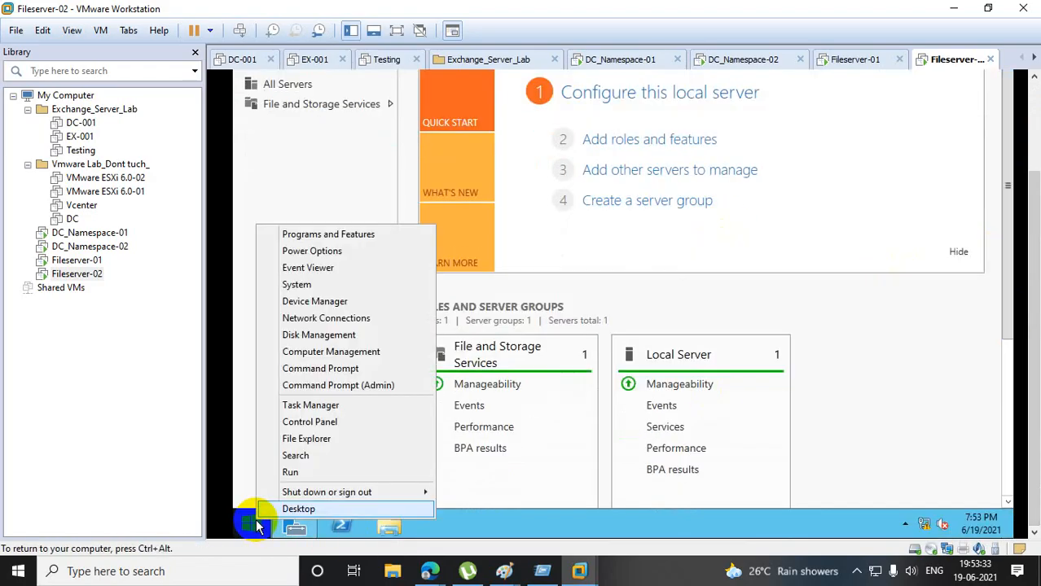
pyautogui.click(308, 474)
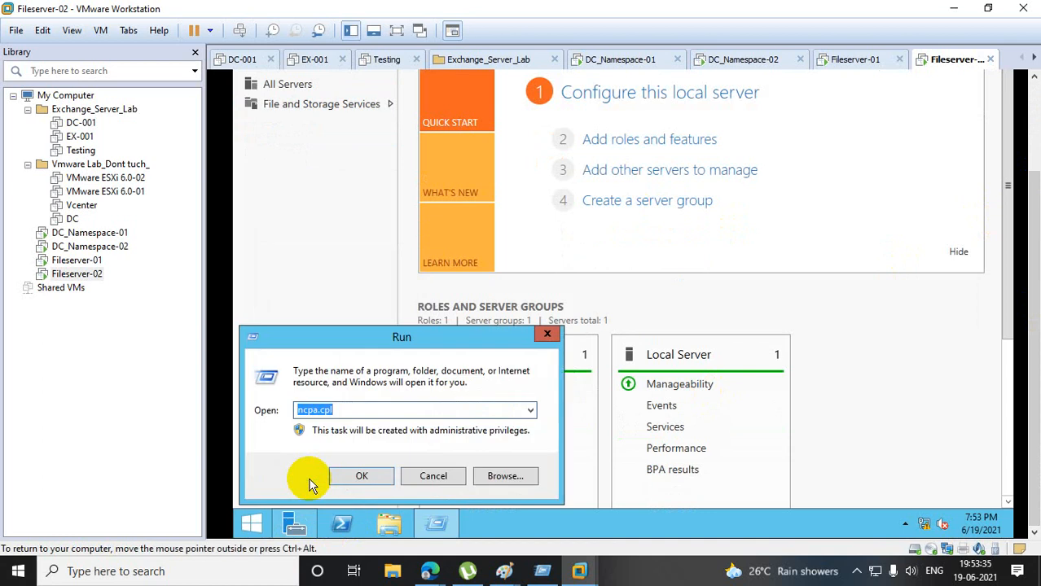
pyautogui.press('Return')
pyautogui.rightClick(404, 119)
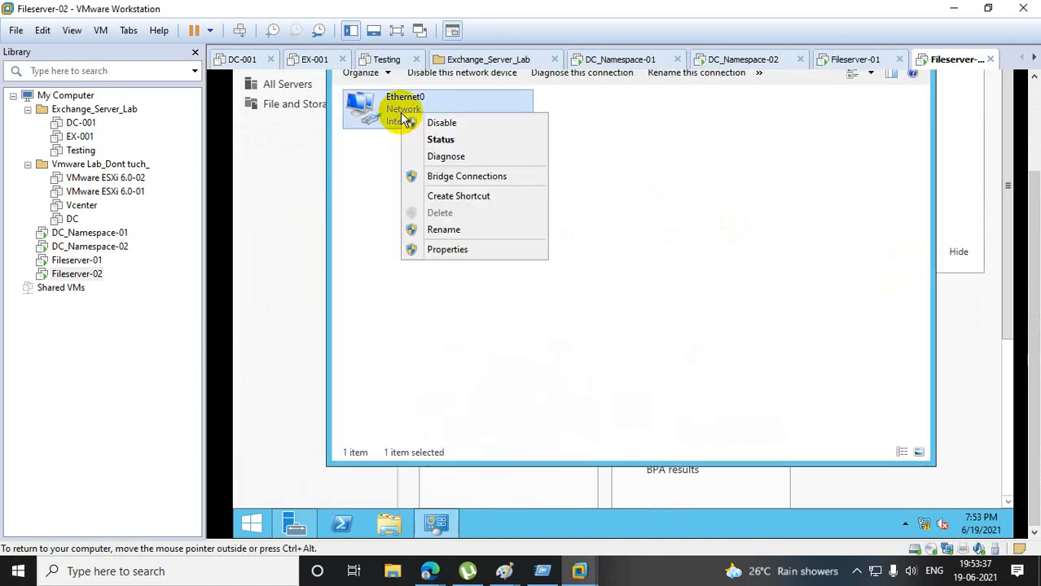
pyautogui.click(452, 250)
pyautogui.click(494, 301)
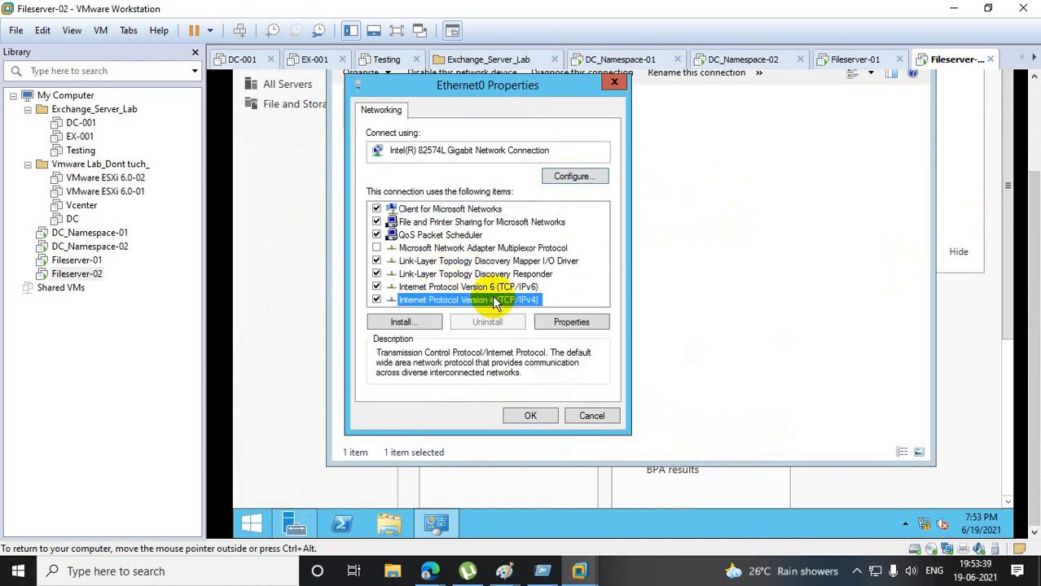
pyautogui.doubleClick(494, 300)
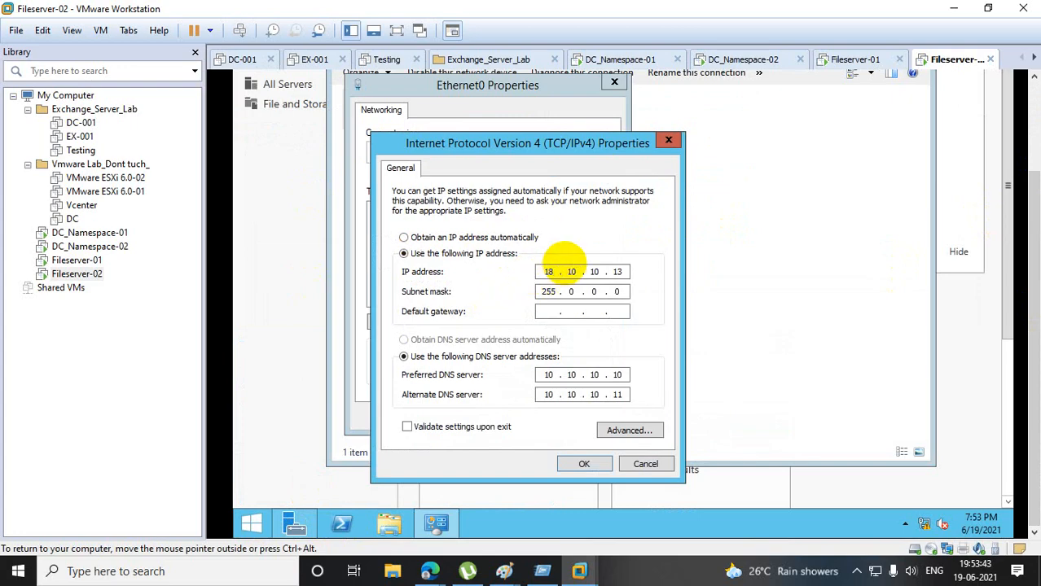
# Set IP 192.168.0.12, mask 255.255.255.0, DNS 192.168.0.9 and 192.168.0.10, and apply.
pyautogui.write('192 . 168 .')
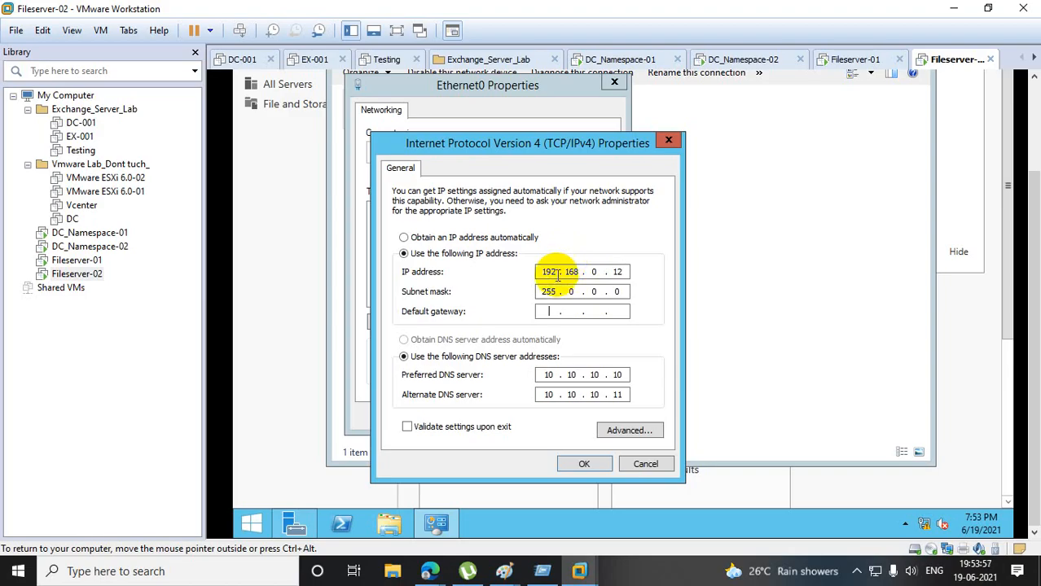
pyautogui.click(581, 291)
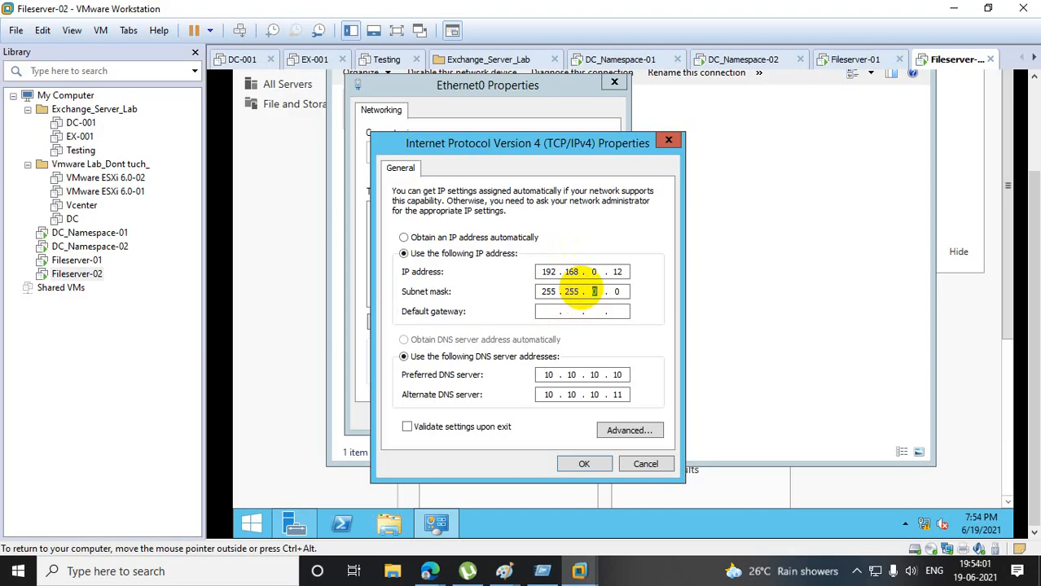
pyautogui.click(550, 375)
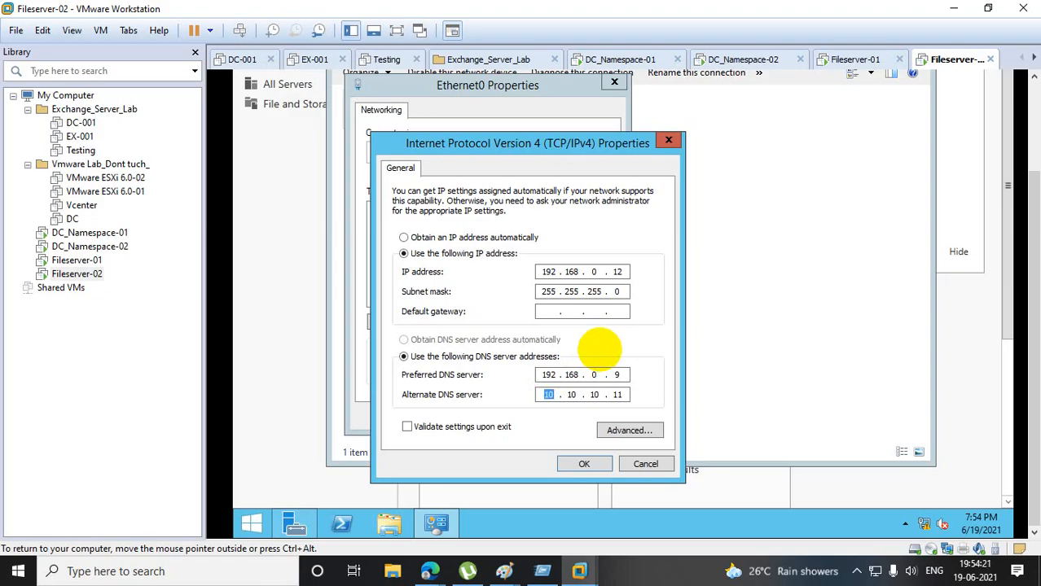
pyautogui.write('192 . 168 . 0 . 10')
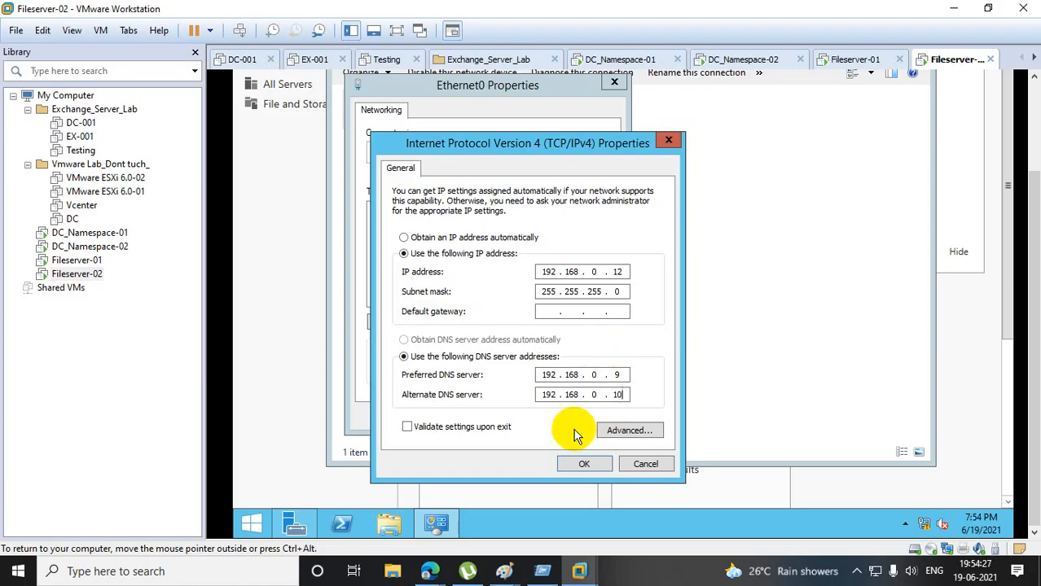
pyautogui.click(592, 465)
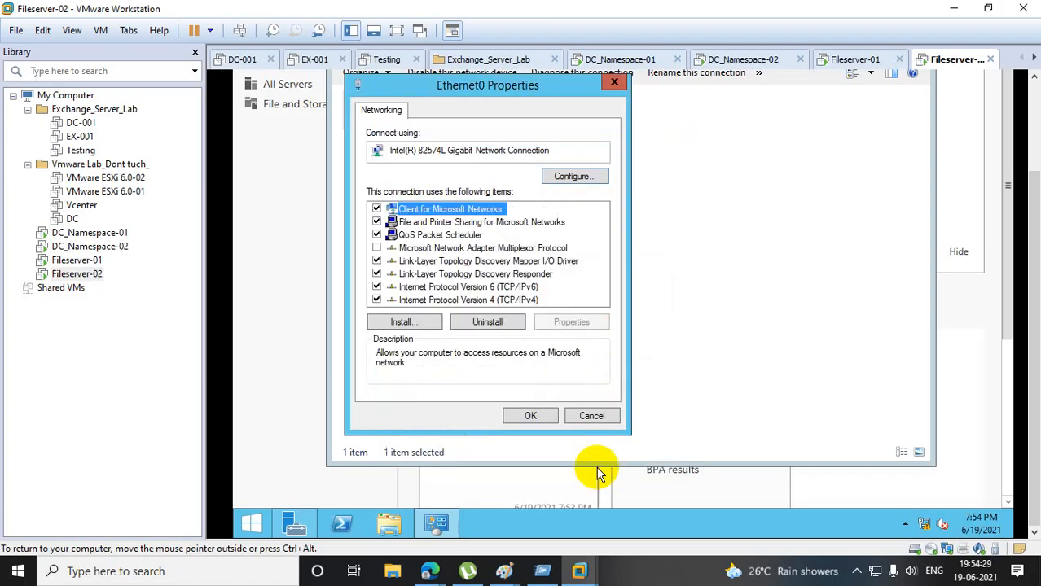
pyautogui.click(552, 416)
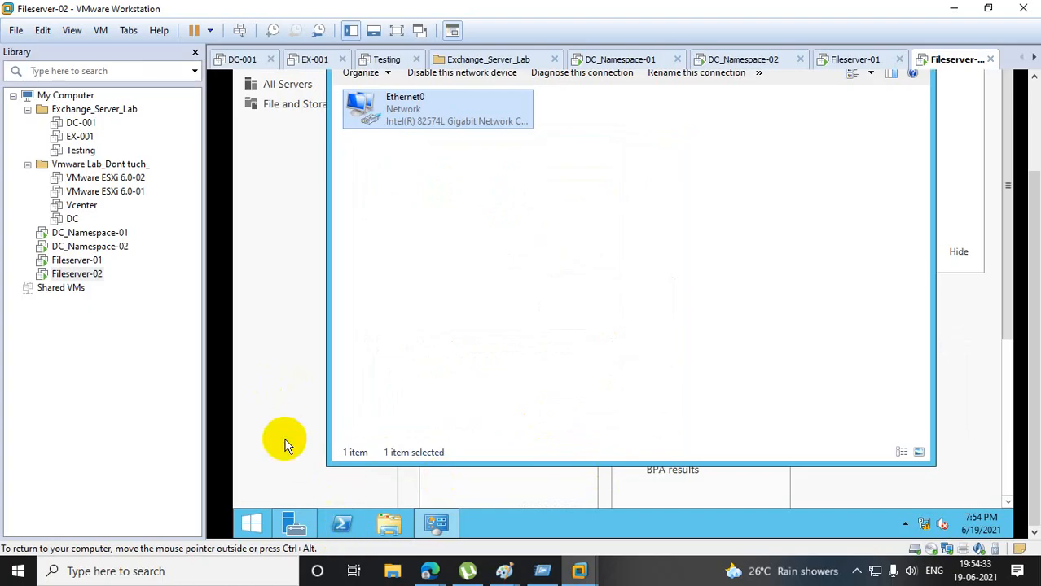
# Open the computer name and domain change dialog from This PC's advanced system settings.
pyautogui.click(251, 524)
pyautogui.rightClick(397, 259)
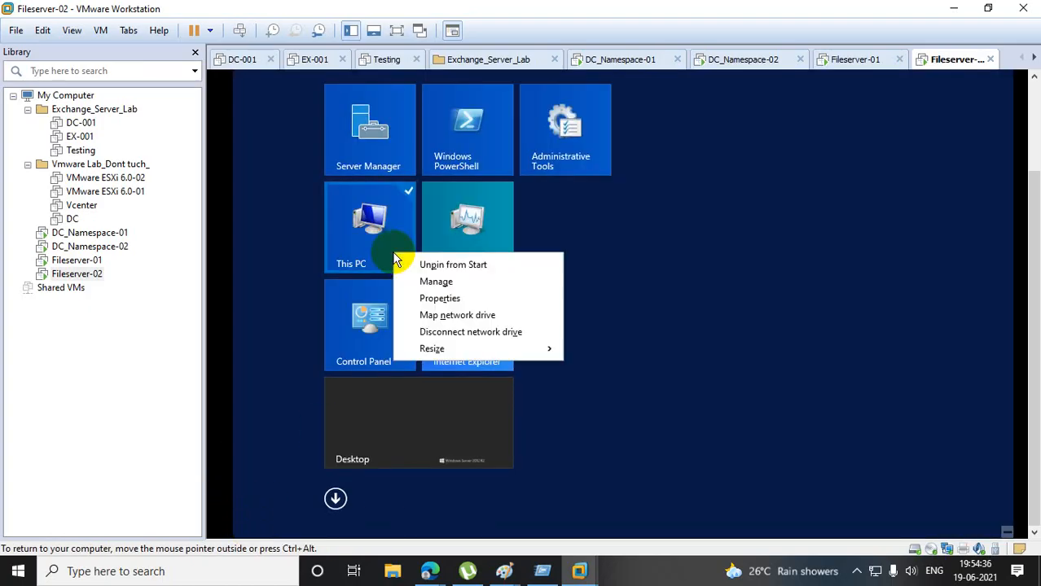
pyautogui.click(444, 298)
pyautogui.click(415, 162)
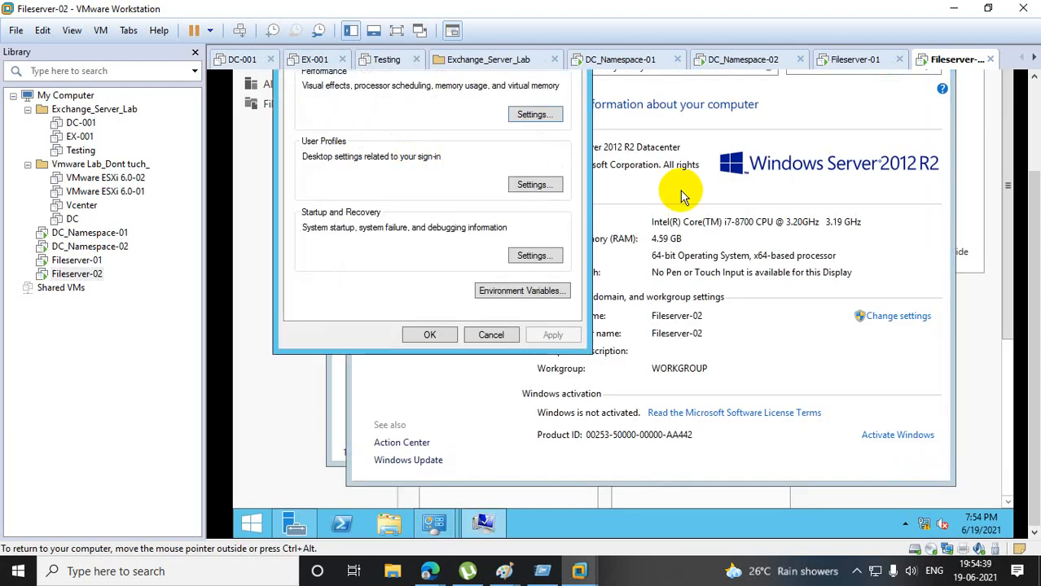
pyautogui.scroll(3, 1033, 98)
pyautogui.click(315, 147)
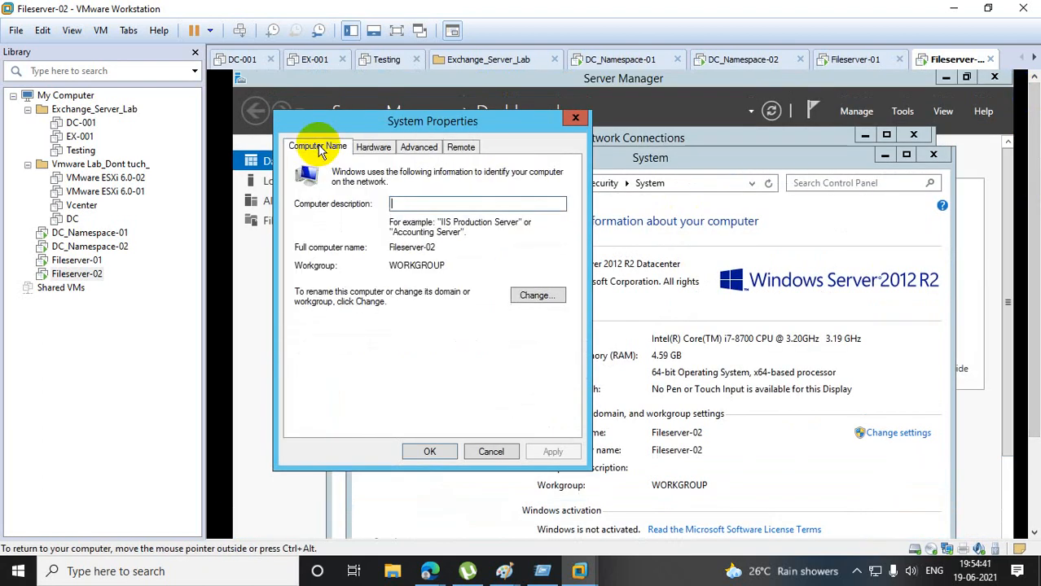
pyautogui.click(547, 295)
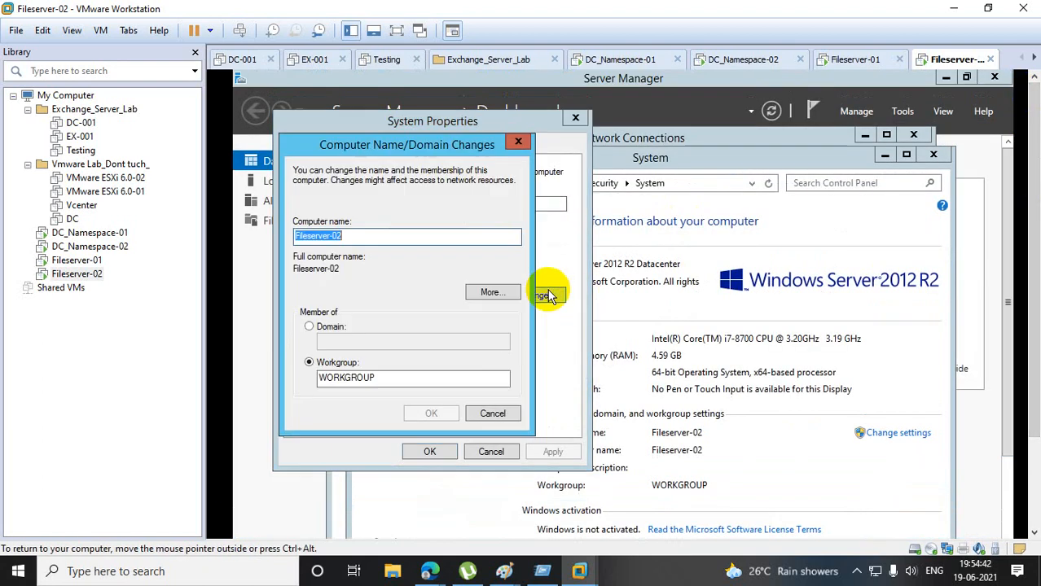
# Set the computer to join domain bt and submit the administrator credentials.
pyautogui.click(308, 326)
pyautogui.click(352, 342)
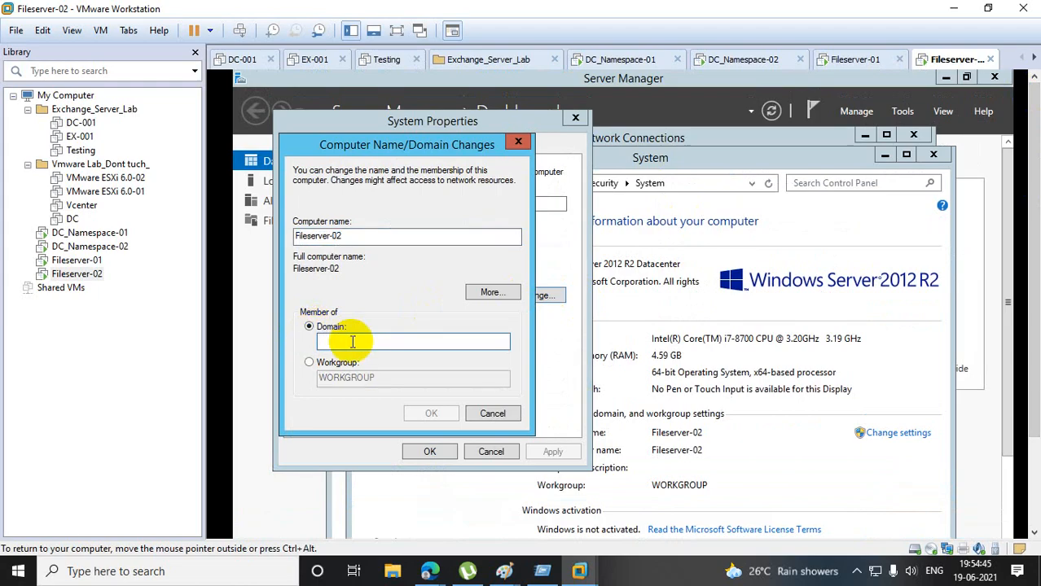
pyautogui.write('bt.com')
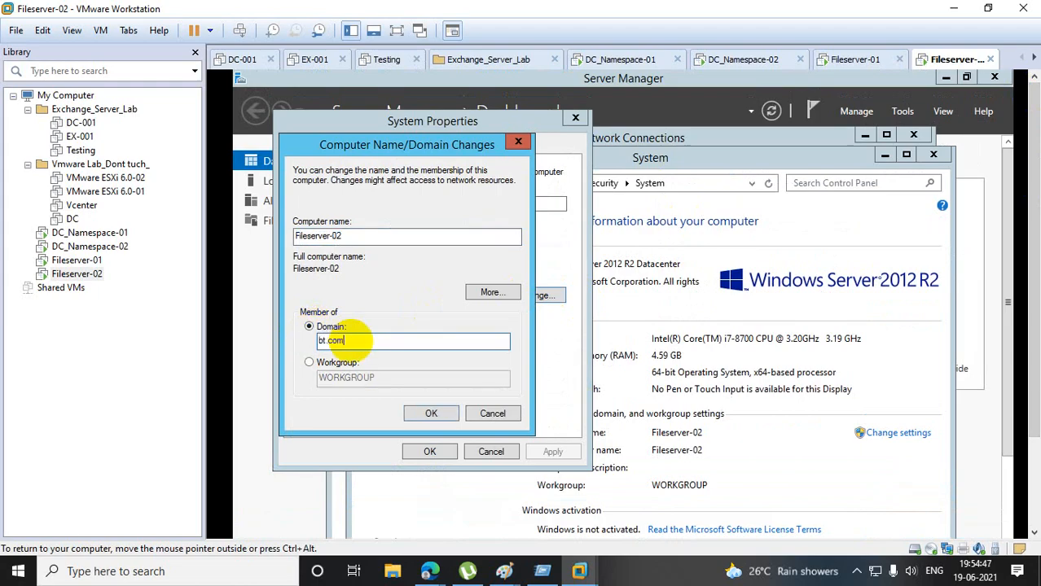
pyautogui.click(425, 410)
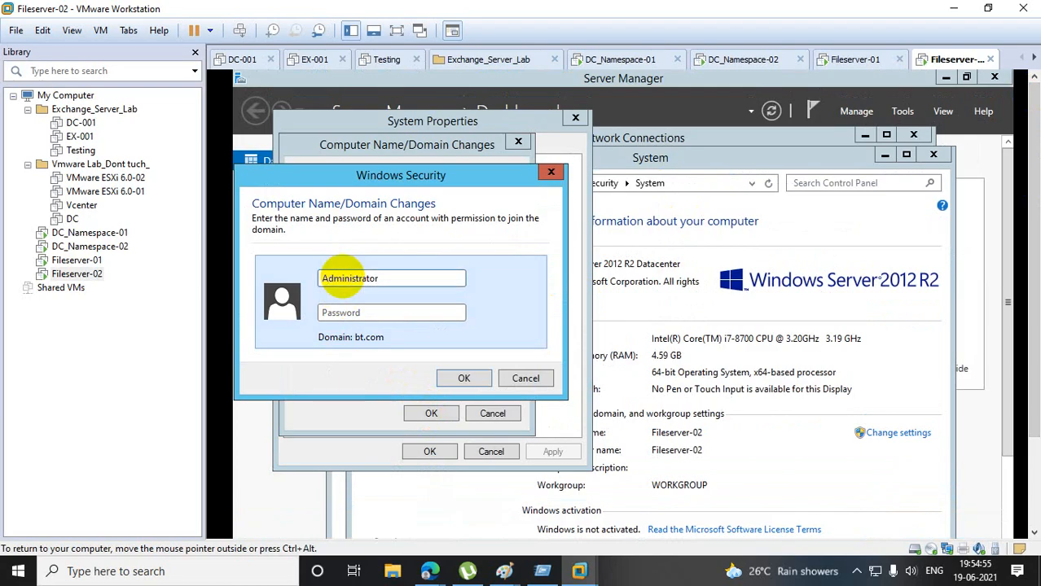
pyautogui.press('Tab')
pyautogui.write('••')
pyautogui.press('Return')
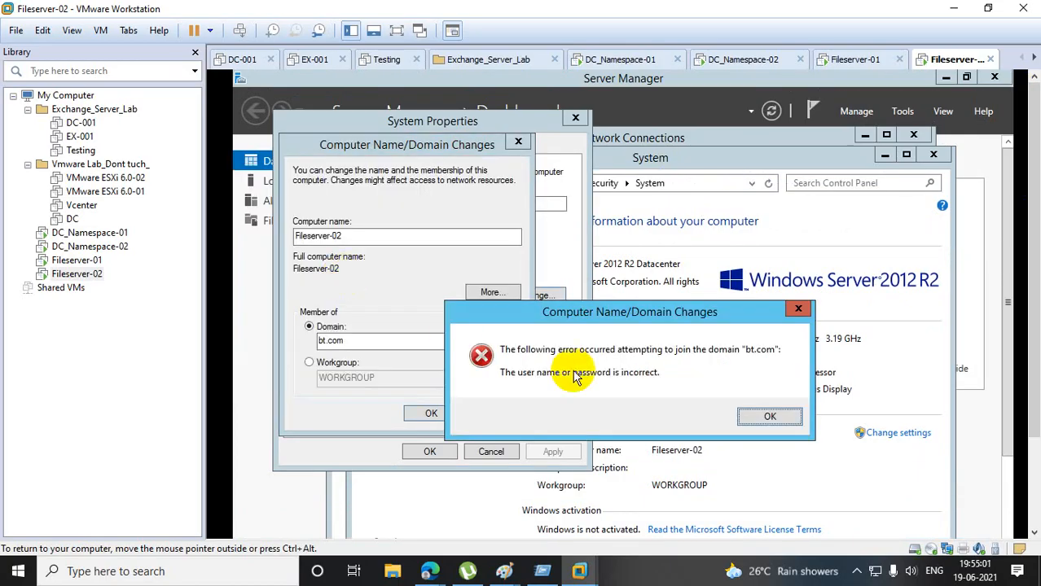
# Dismiss the incorrect credentials error and retry the bt.com join with the corrected password.
pyautogui.click(774, 417)
pyautogui.click(431, 412)
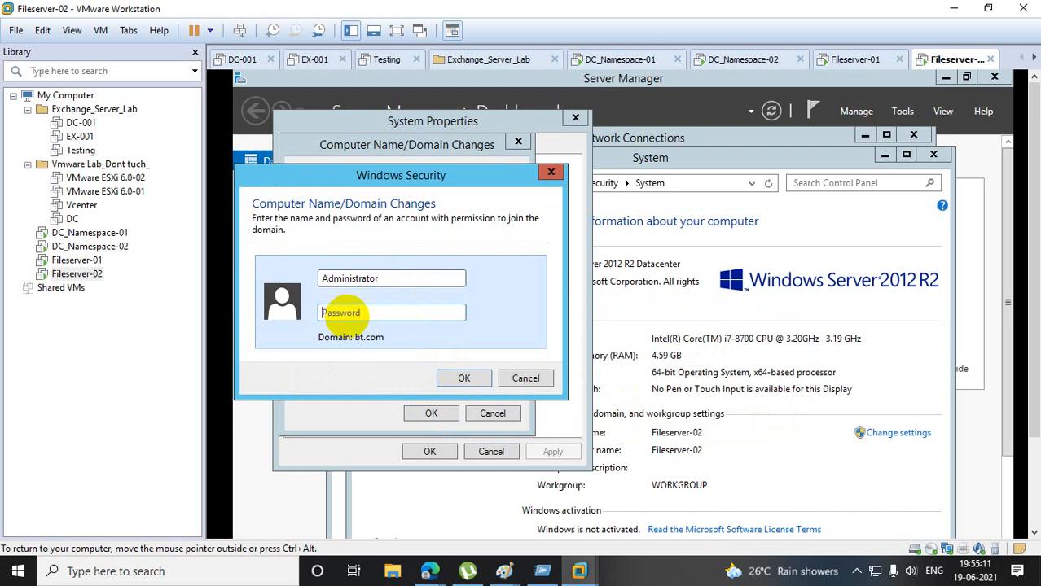
pyautogui.write('•••')
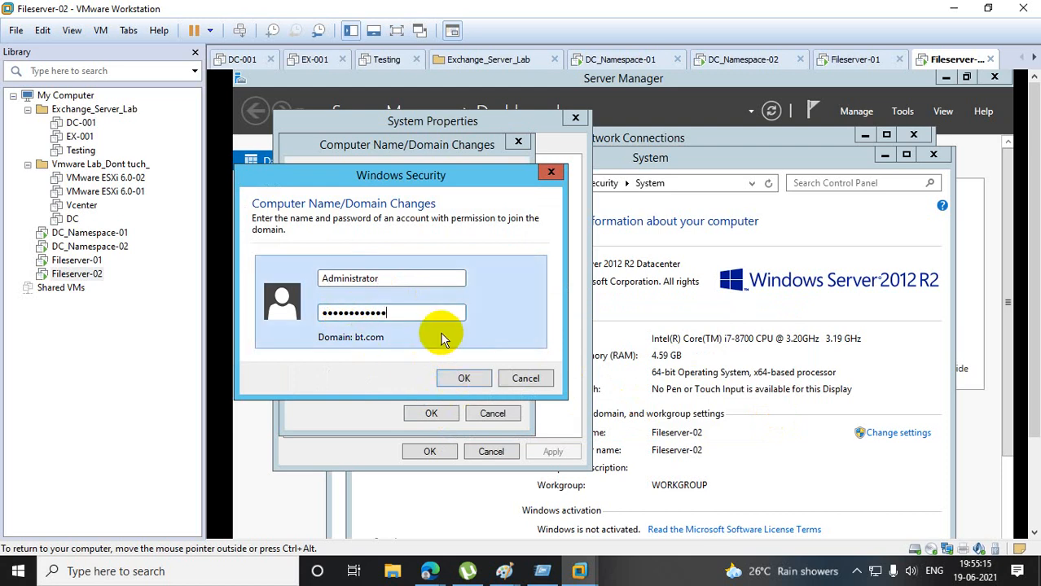
pyautogui.press('BackSpace')
pyautogui.press('BackSpace')
pyautogui.press('BackSpace')
pyautogui.press('BackSpace')
pyautogui.press('BackSpace')
pyautogui.press('BackSpace')
pyautogui.press('BackSpace')
pyautogui.press('BackSpace')
pyautogui.press('BackSpace')
pyautogui.press('BackSpace')
pyautogui.press('BackSpace')
pyautogui.press('BackSpace')
pyautogui.press('BackSpace')
pyautogui.write('•••••')
pyautogui.press('Return')
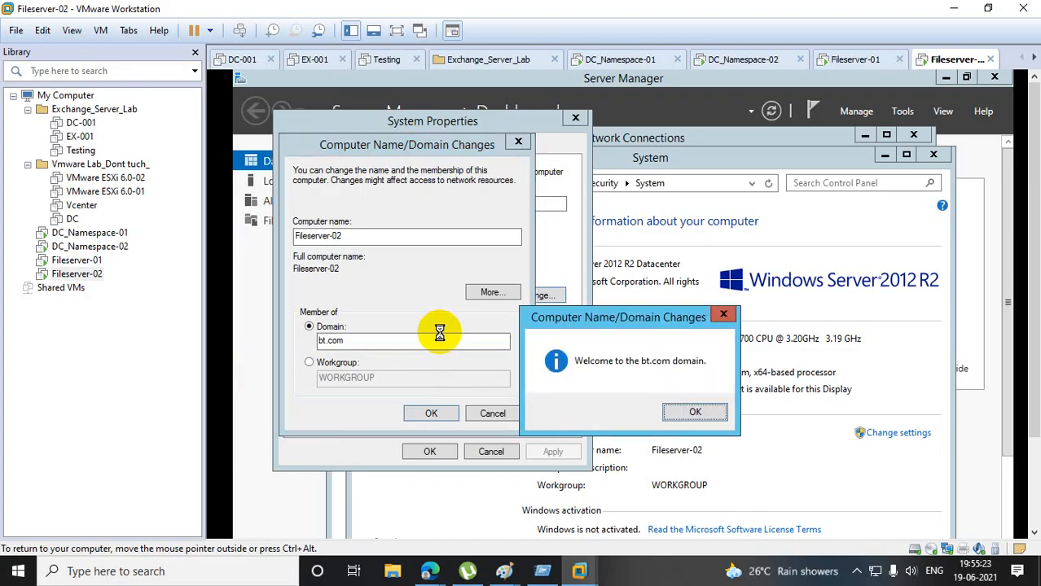
# Acknowledge the domain welcome and restart notices, choose Restart Later, and close the System windows.
pyautogui.click(692, 412)
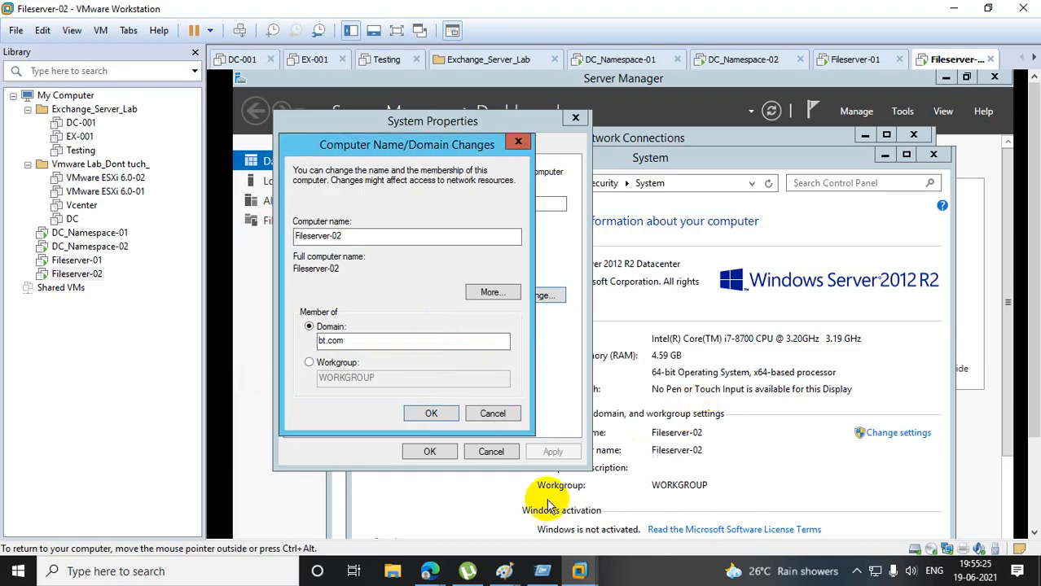
pyautogui.click(431, 414)
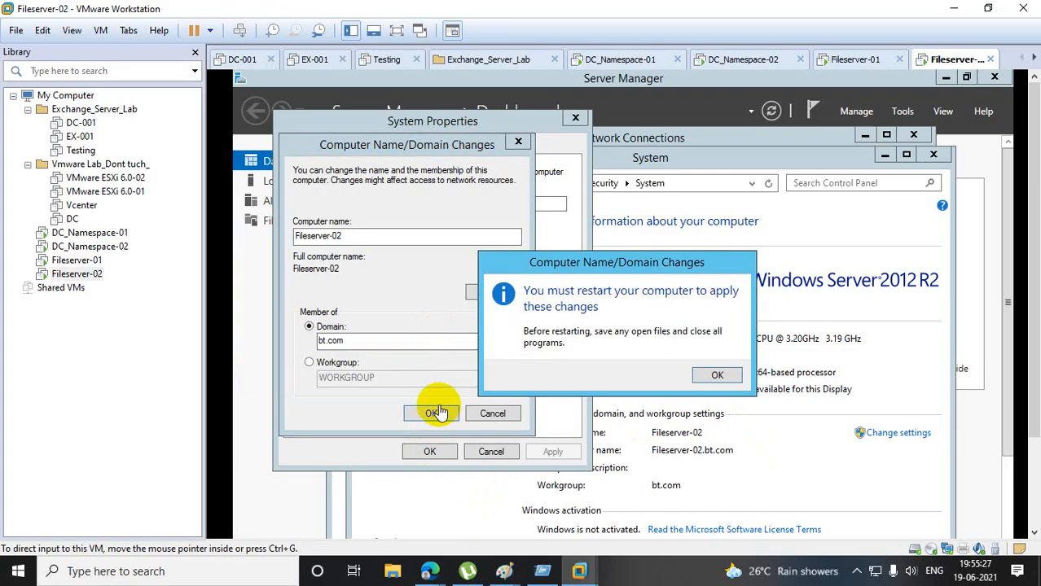
pyautogui.click(725, 374)
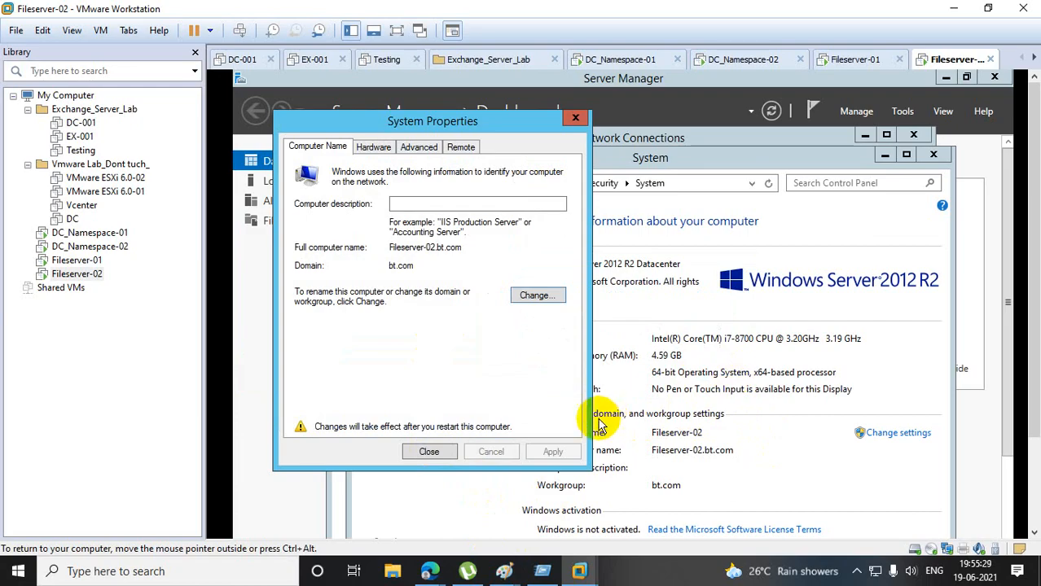
pyautogui.click(429, 452)
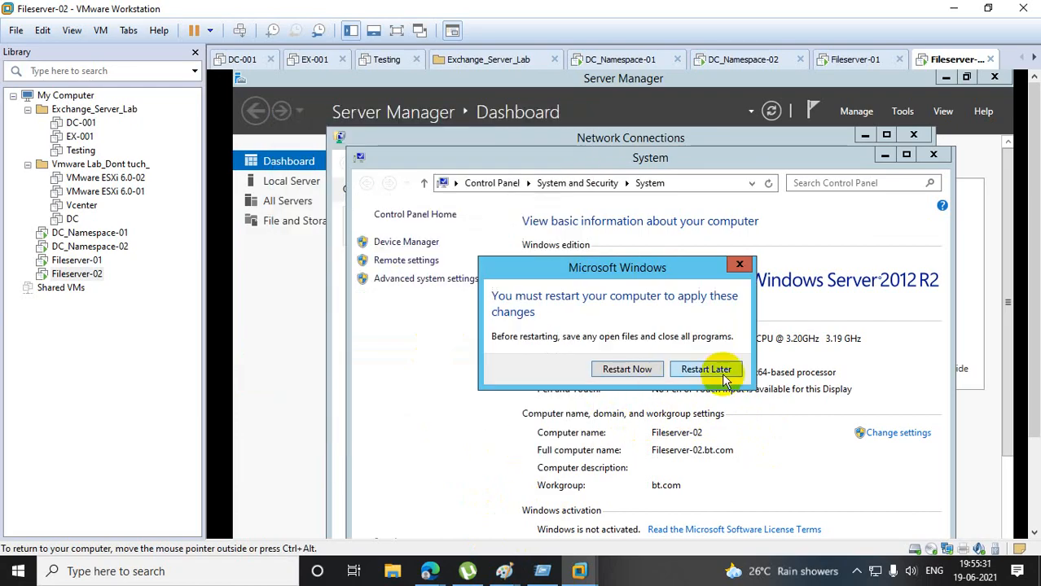
pyautogui.click(707, 370)
pyautogui.click(932, 155)
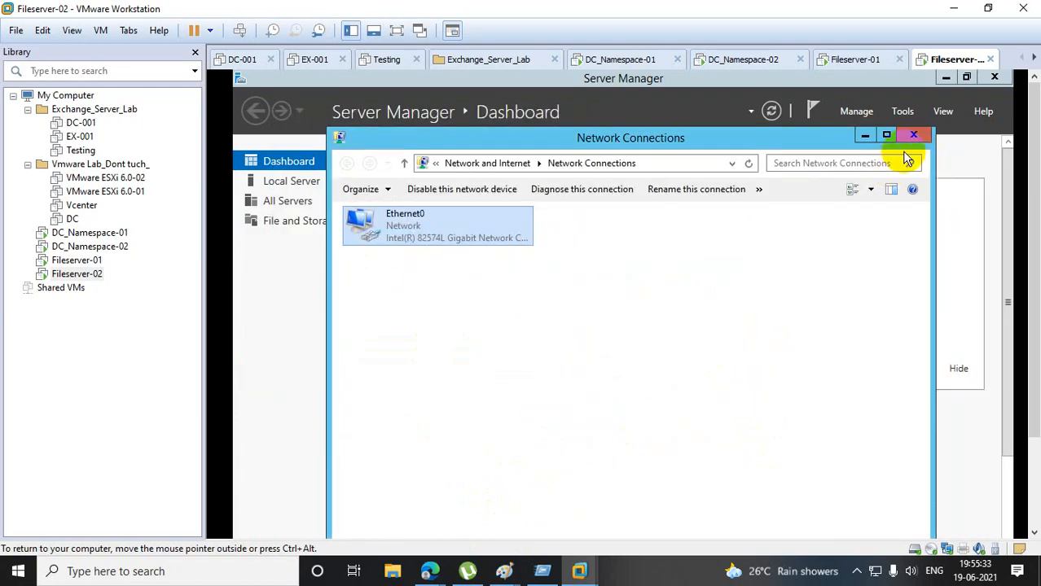
# Start the Add Roles and Features wizard with role-based installation targeting Fileserver-02.
pyautogui.click(912, 136)
pyautogui.click(651, 253)
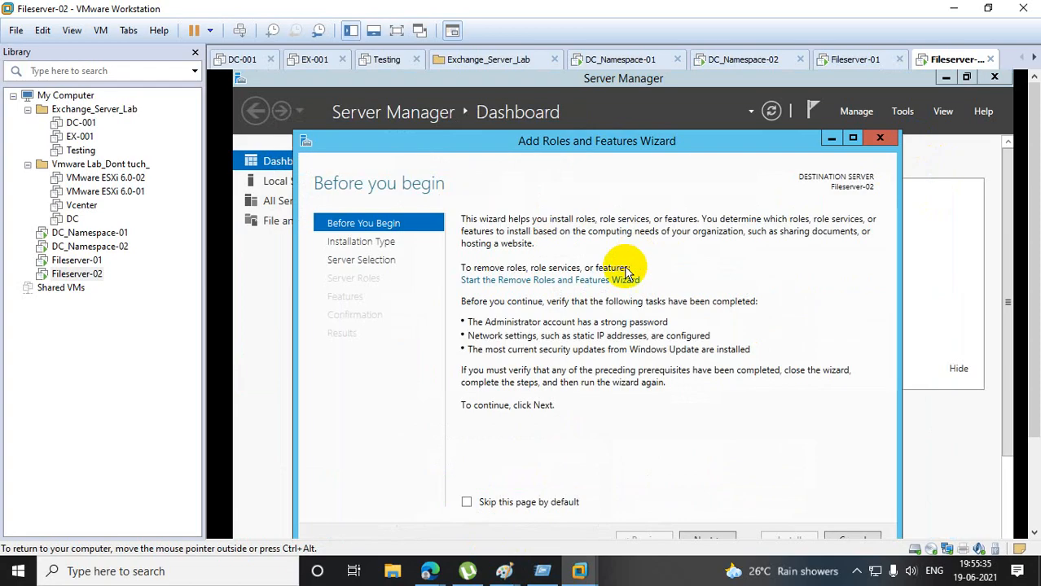
pyautogui.click(708, 449)
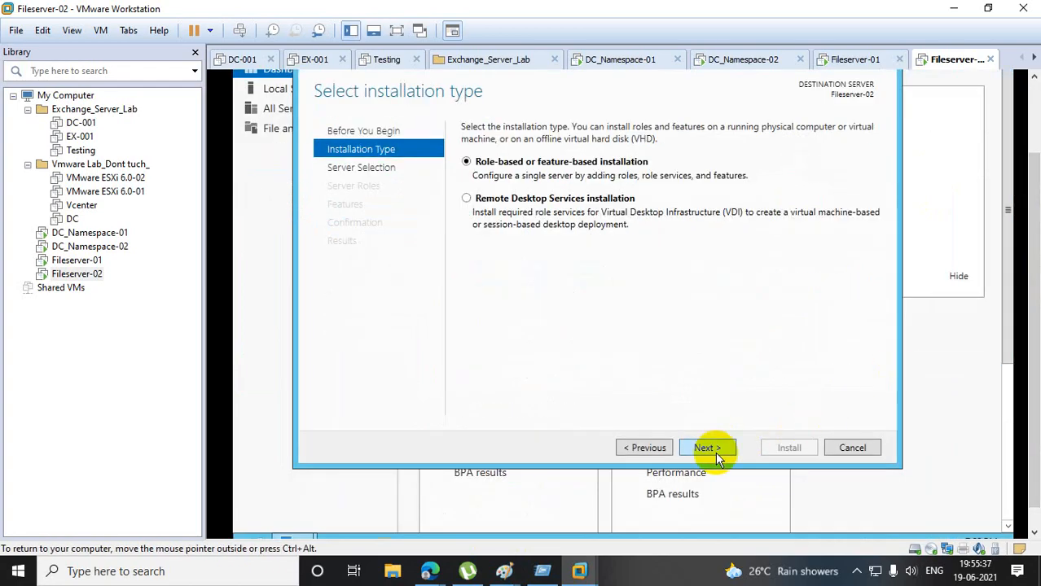
pyautogui.click(708, 449)
pyautogui.click(709, 450)
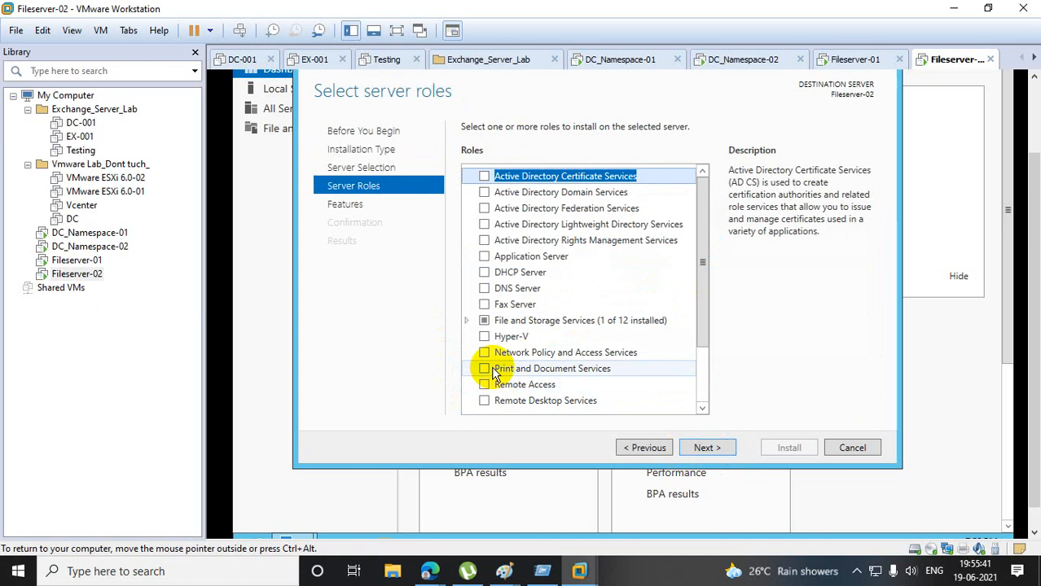
# Select DFS Replication under File and iSCSI Services with its required features, then install.
pyautogui.doubleClick(480, 324)
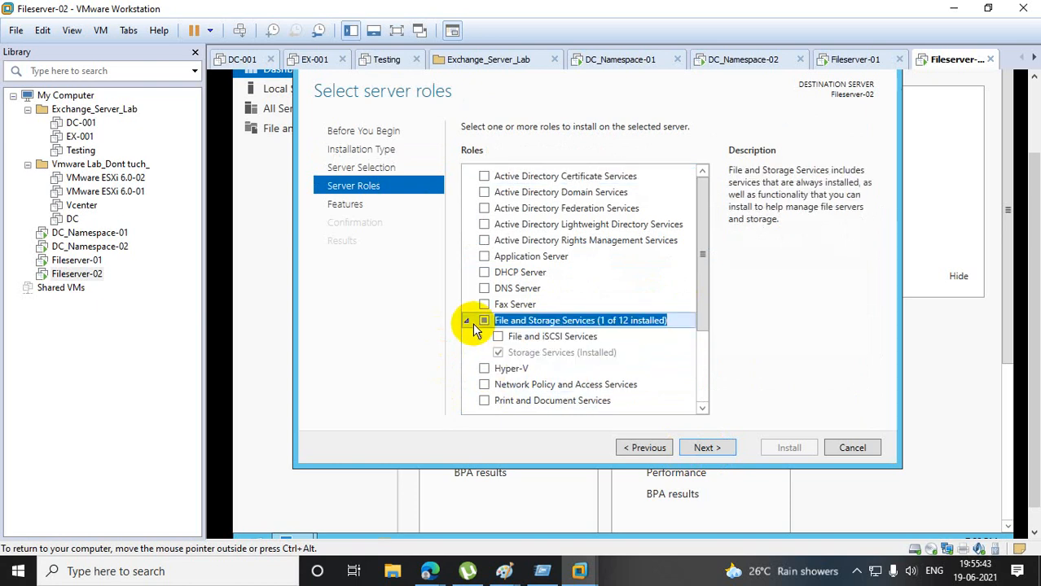
pyautogui.doubleClick(481, 323)
pyautogui.doubleClick(483, 324)
pyautogui.doubleClick(485, 337)
pyautogui.moveTo(705, 258); pyautogui.dragTo(705, 301)
pyautogui.click(515, 291)
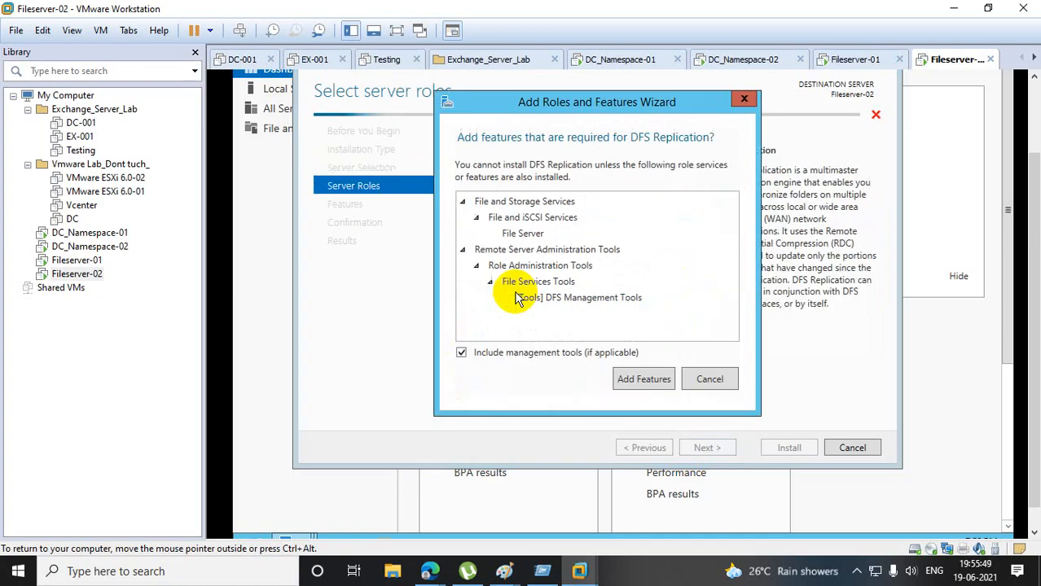
pyautogui.click(643, 380)
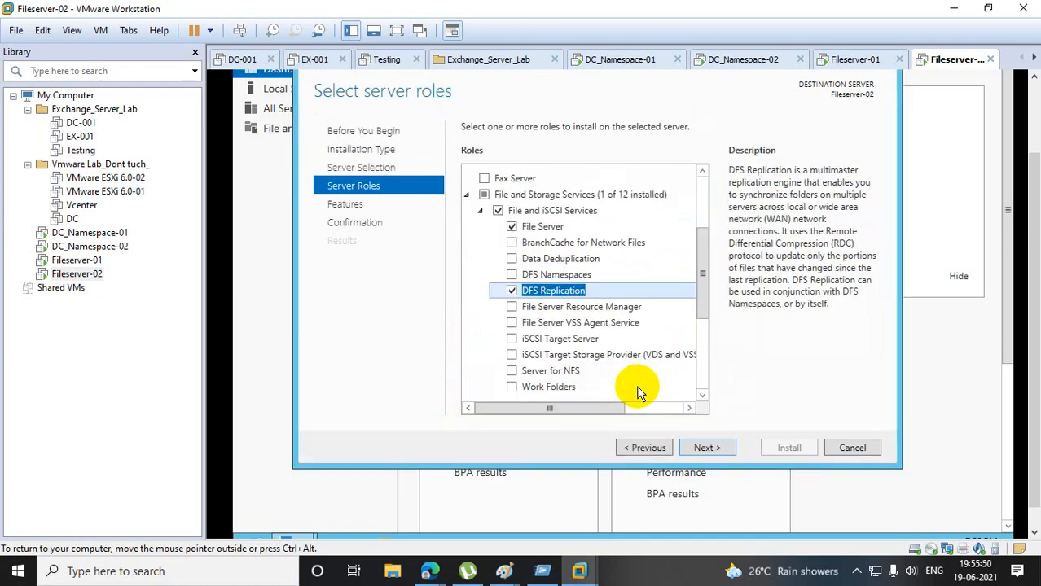
pyautogui.click(706, 449)
pyautogui.click(706, 450)
pyautogui.click(783, 450)
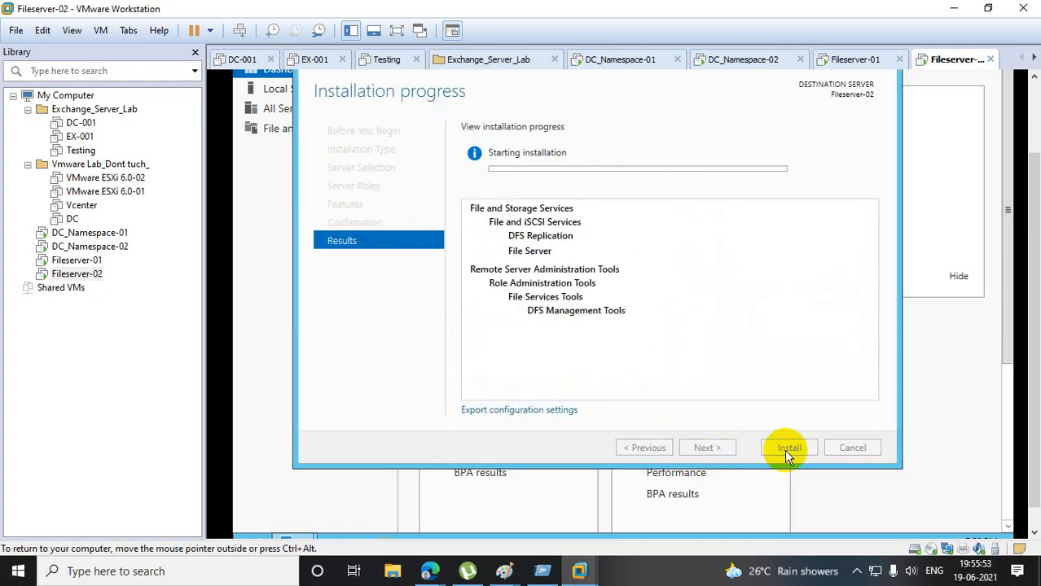
# Add a new 30 GB virtual hard disk stored as a single file in Fileserver-02's settings.
pyautogui.rightClick(94, 277)
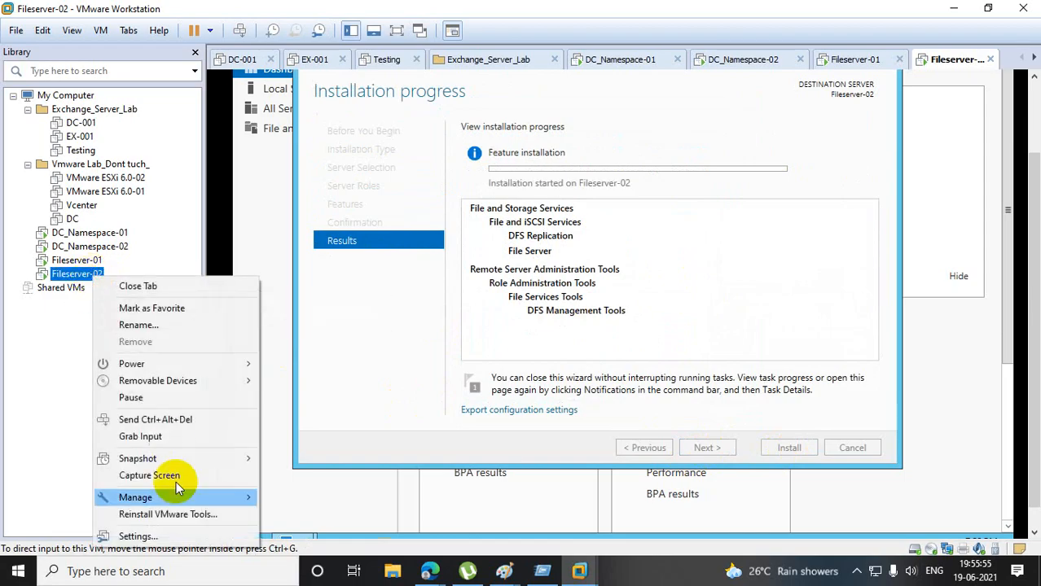
pyautogui.click(135, 537)
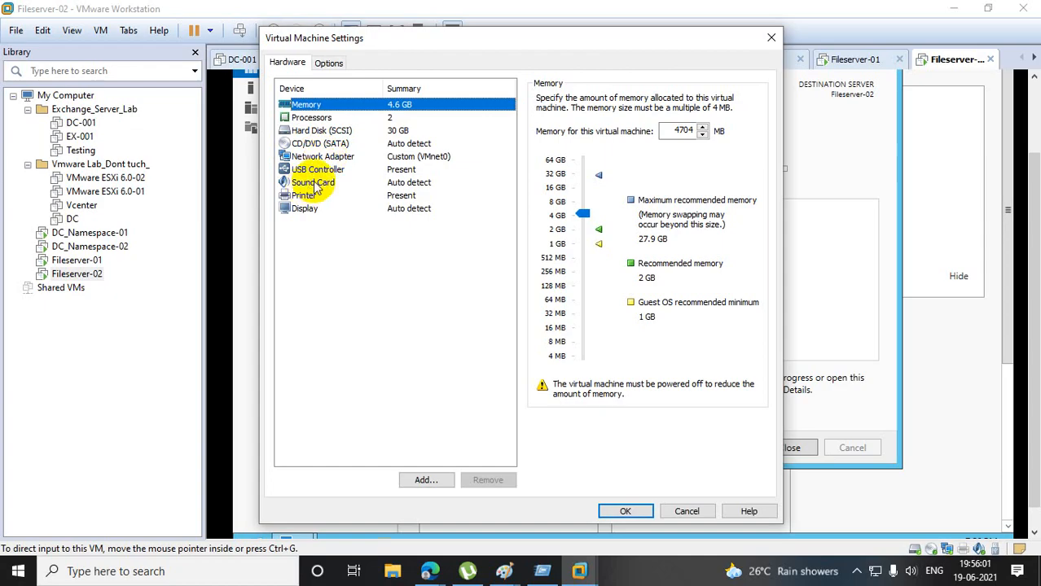
pyautogui.click(425, 480)
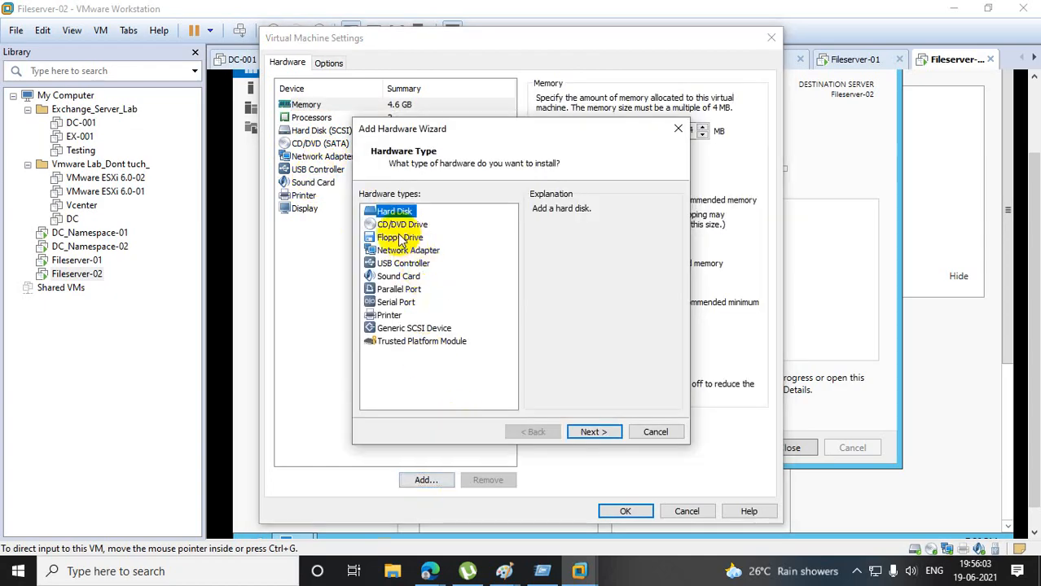
pyautogui.click(593, 431)
pyautogui.click(592, 432)
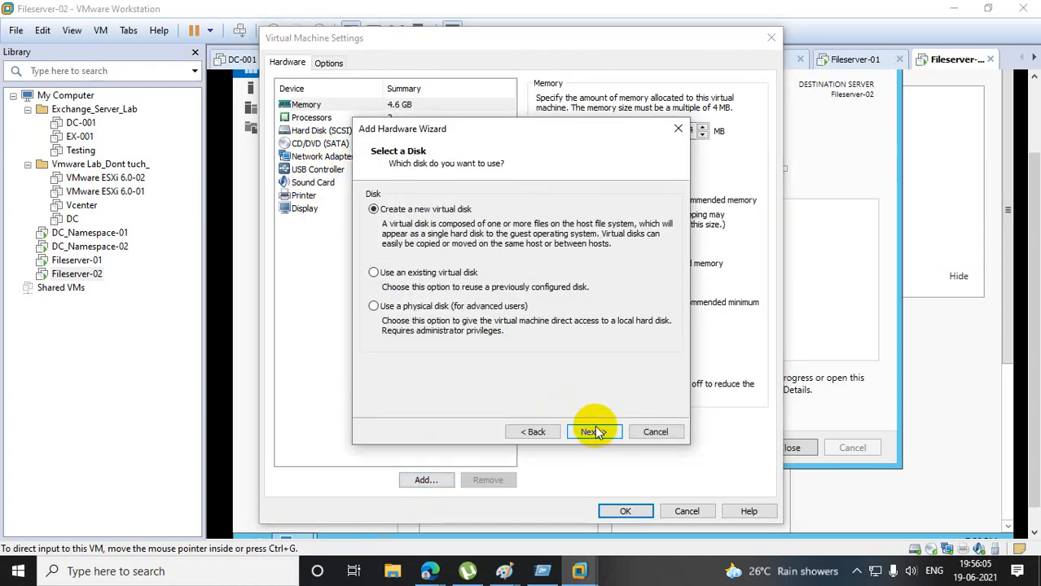
pyautogui.click(593, 432)
pyautogui.write('8')
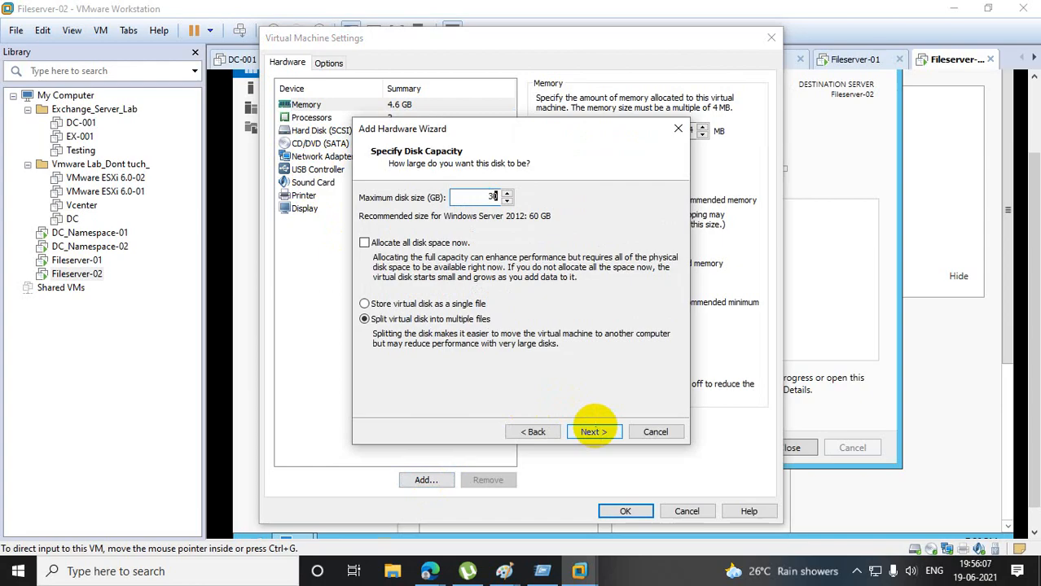
pyautogui.write('0')
pyautogui.click(404, 303)
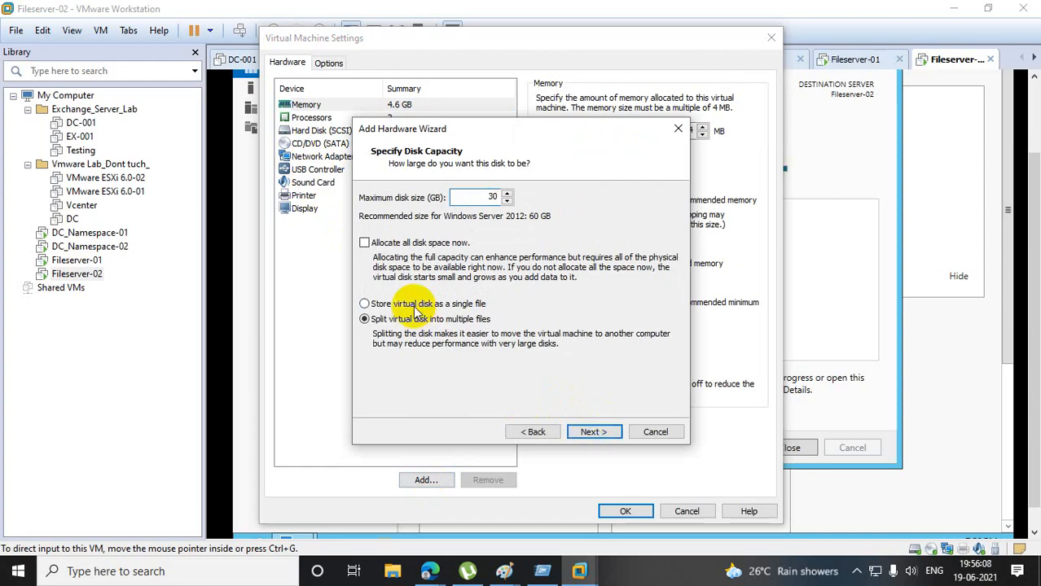
pyautogui.click(569, 434)
pyautogui.click(586, 431)
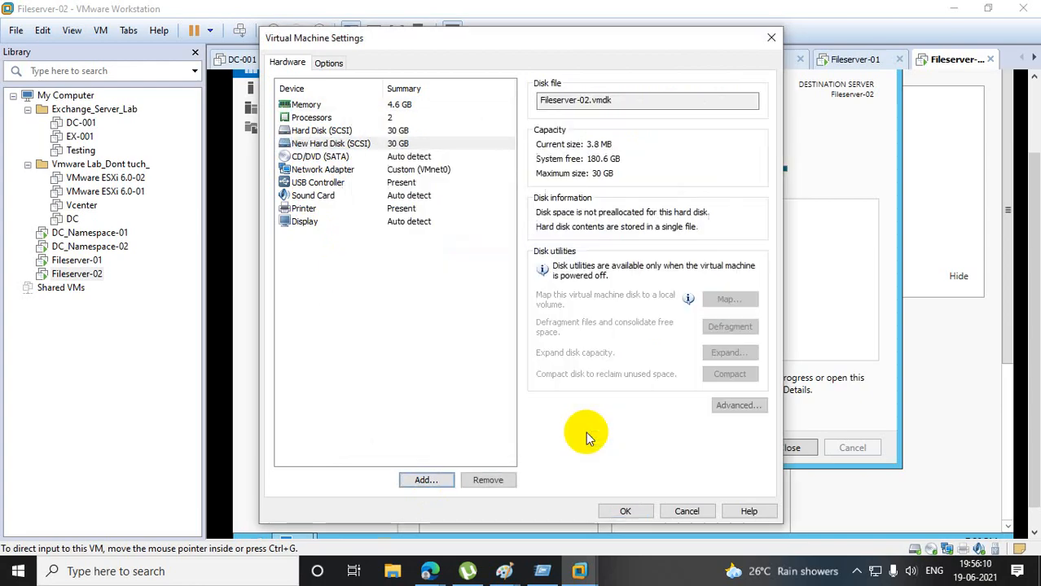
pyautogui.click(626, 512)
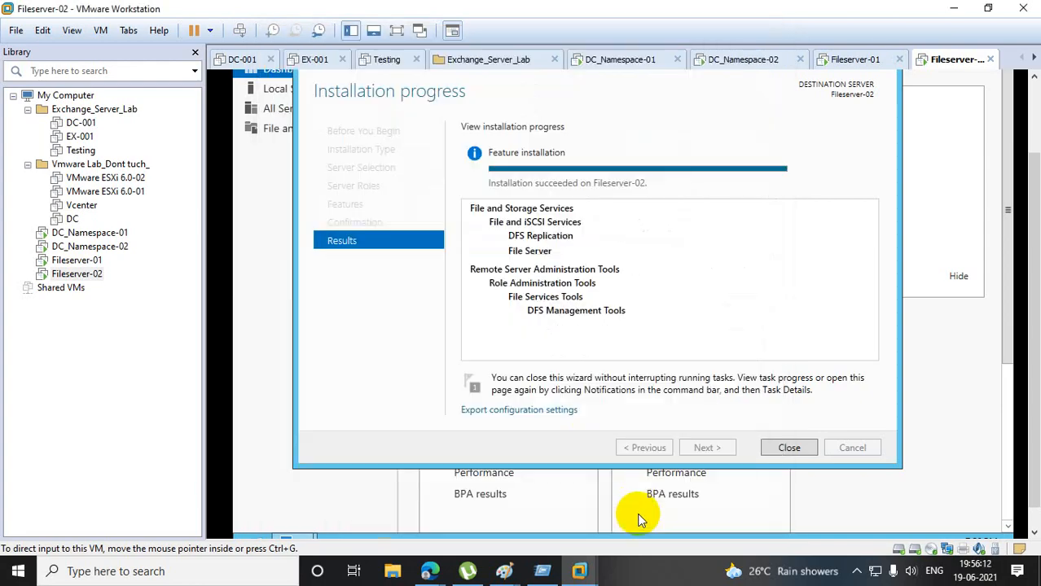
# Close the finished roles installation wizard and open File Explorer.
pyautogui.click(786, 449)
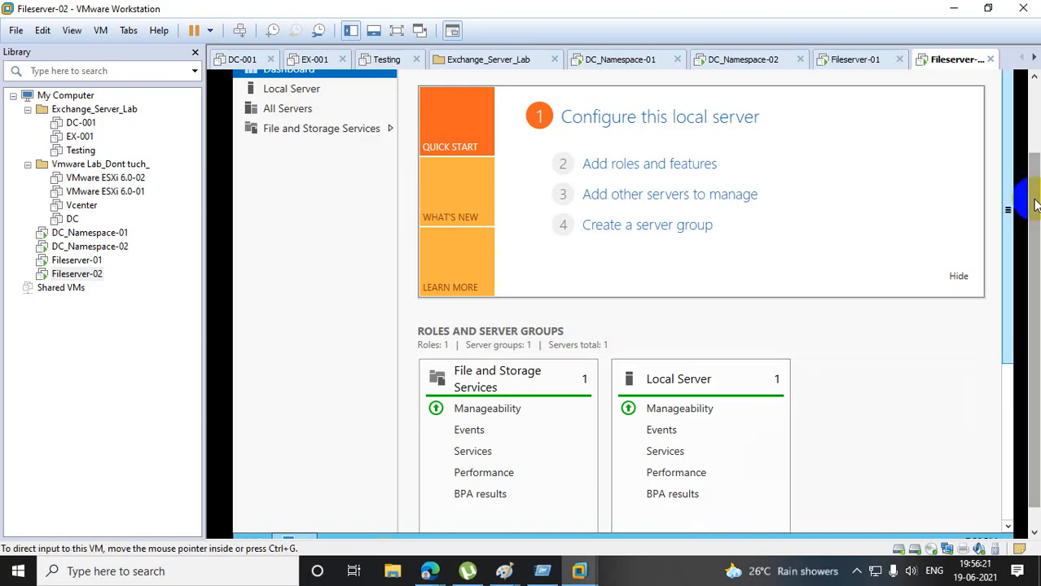
pyautogui.click(1035, 297)
pyautogui.moveTo(1038, 298); pyautogui.dragTo(1029, 304)
pyautogui.click(387, 522)
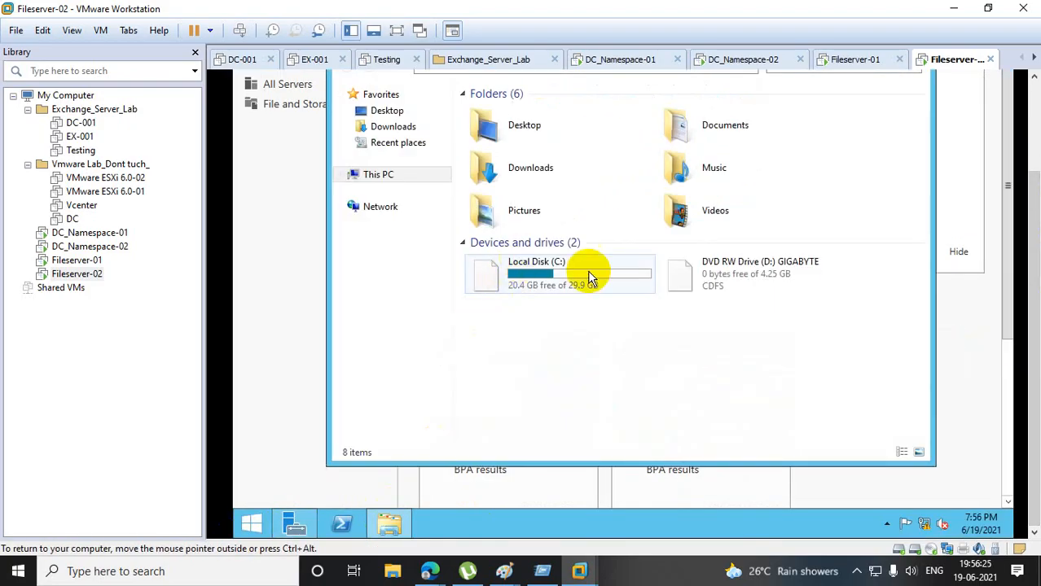
# Launch Disk Management with diskmgmt.msc and maximize its window.
pyautogui.rightClick(254, 521)
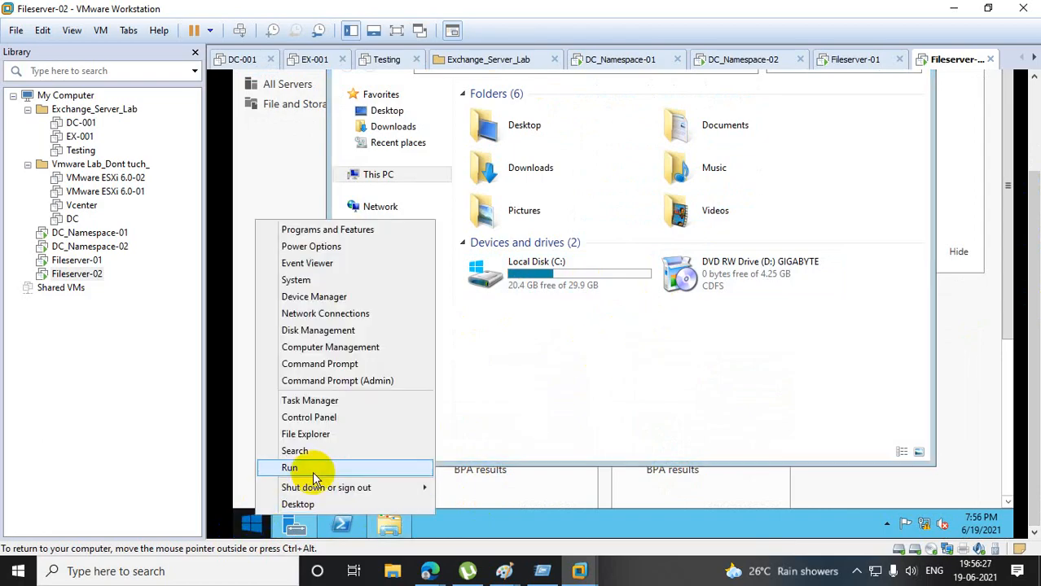
pyautogui.click(308, 465)
pyautogui.write('diskmgmt')
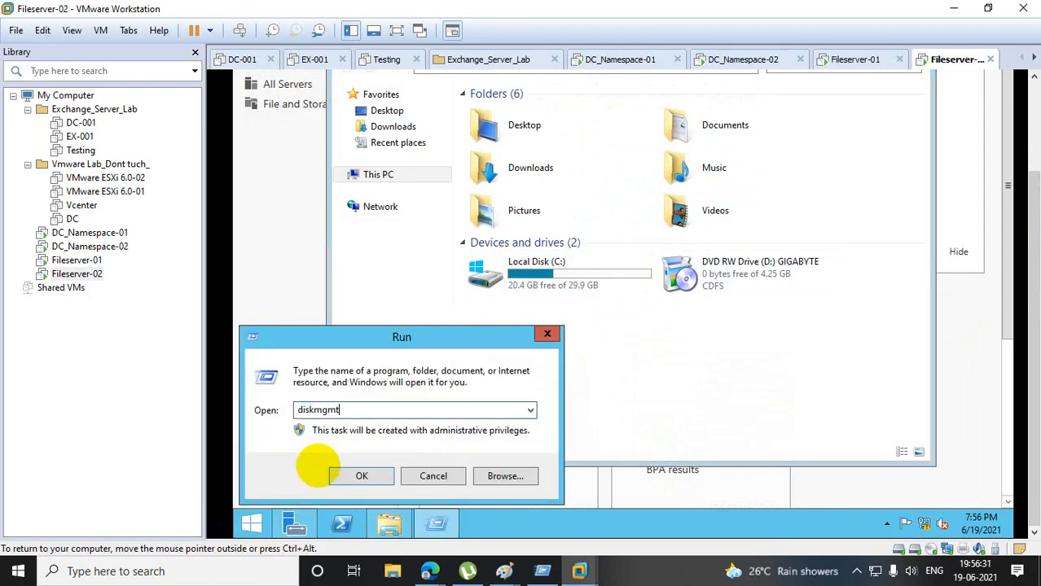
pyautogui.write('.msc')
pyautogui.press('Return')
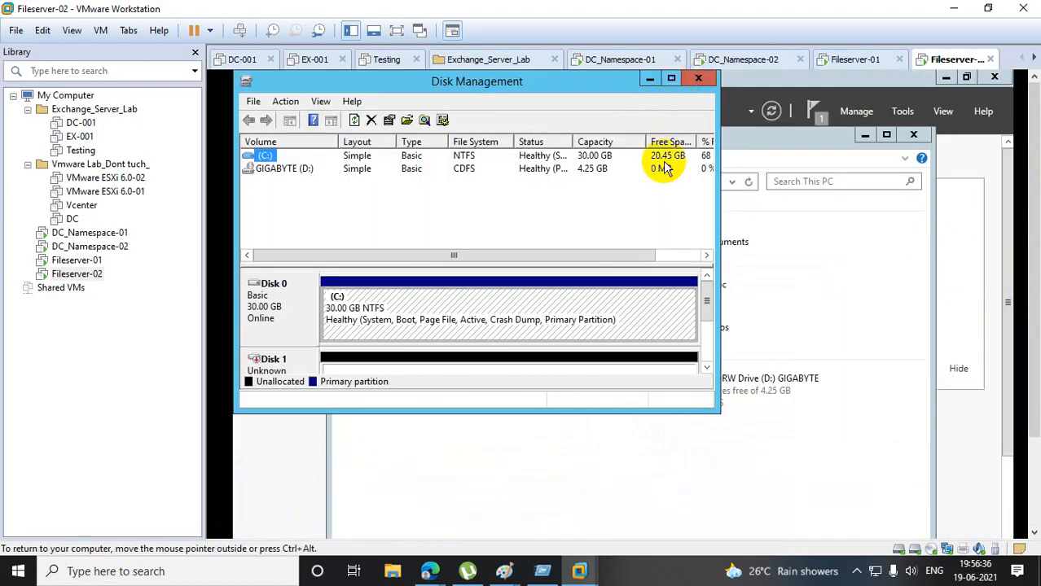
pyautogui.click(670, 78)
# Bring Disk 1 online and initialize it with the GPT partition style.
pyautogui.rightClick(274, 362)
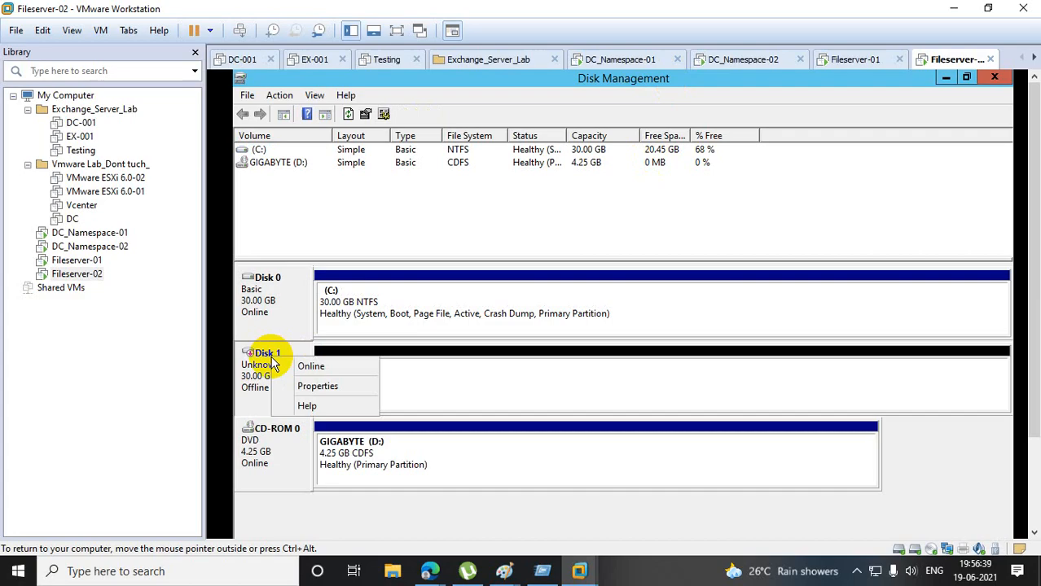
pyautogui.click(313, 366)
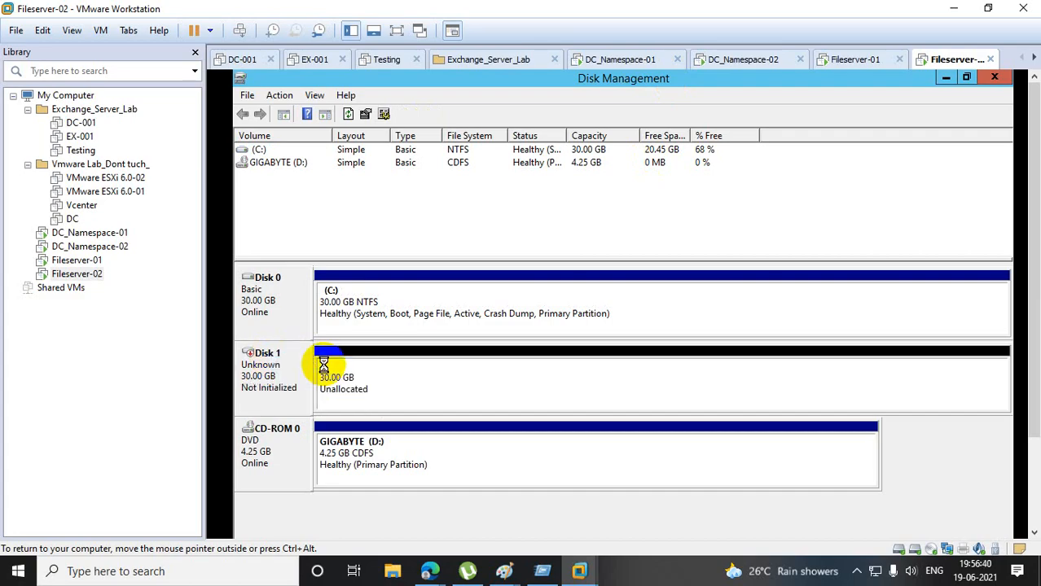
pyautogui.rightClick(279, 363)
pyautogui.click(301, 376)
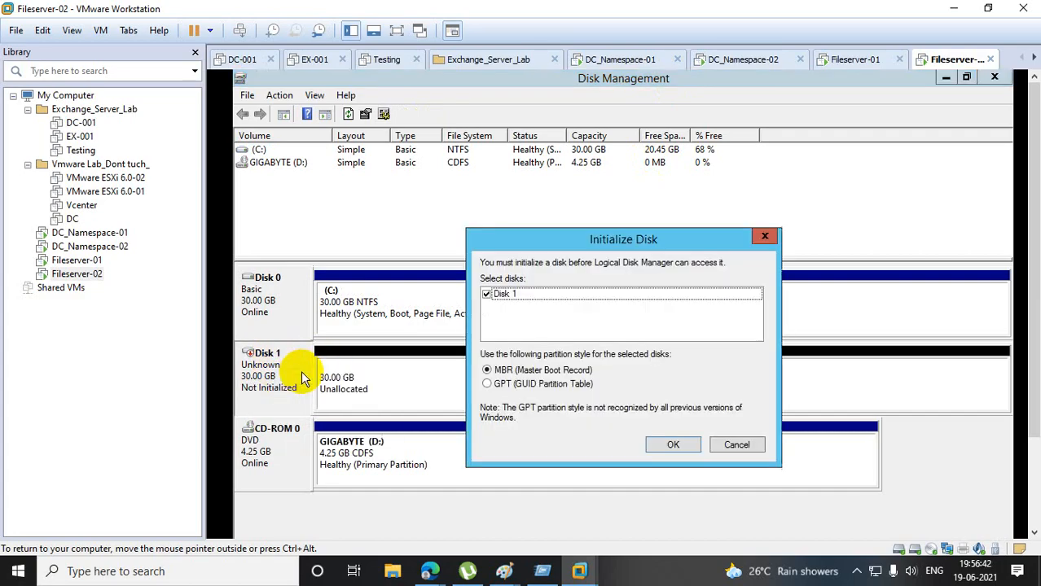
pyautogui.click(576, 383)
pyautogui.click(670, 445)
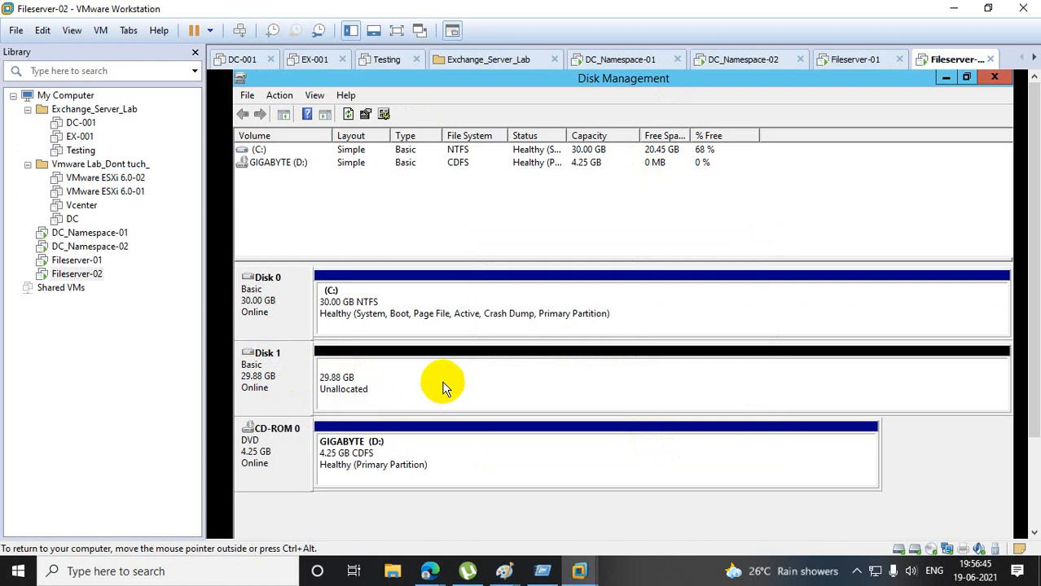
# Create a simple volume on Disk 1 with default size, drive letter E: and NTFS quick format.
pyautogui.rightClick(446, 358)
pyautogui.click(534, 371)
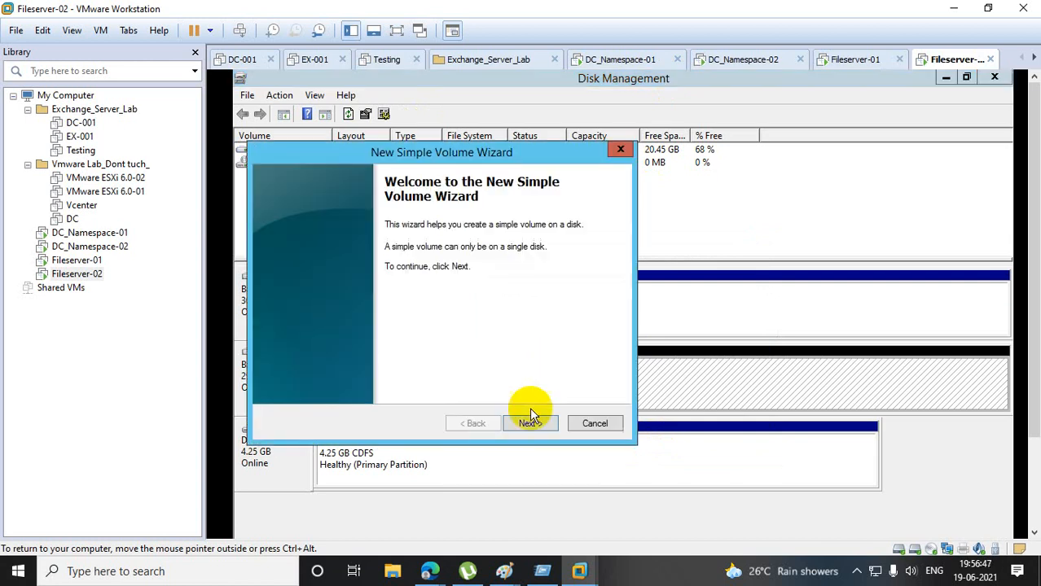
pyautogui.click(529, 422)
pyautogui.click(530, 424)
pyautogui.click(529, 423)
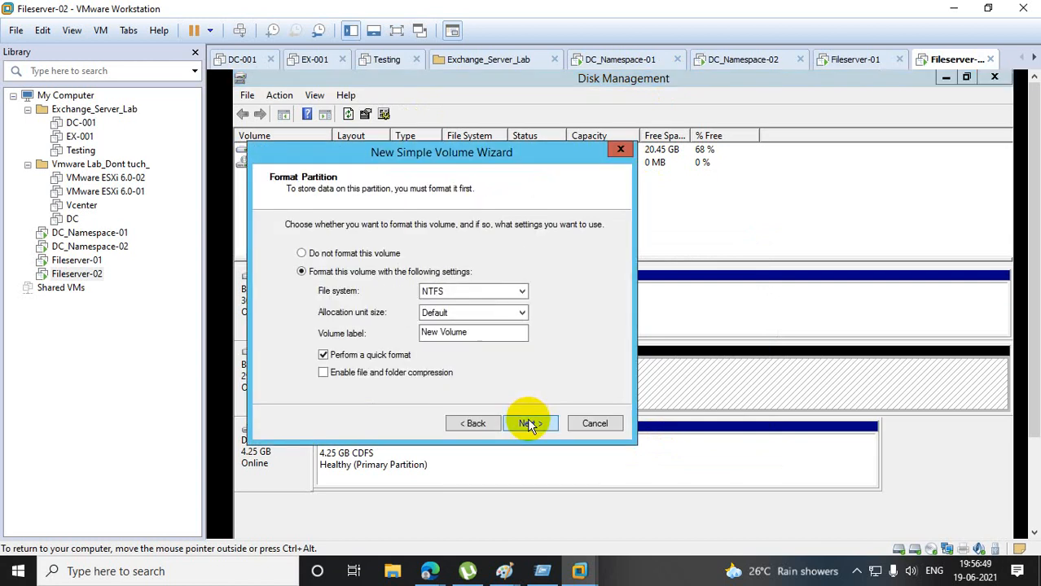
pyautogui.click(524, 426)
pyautogui.click(528, 425)
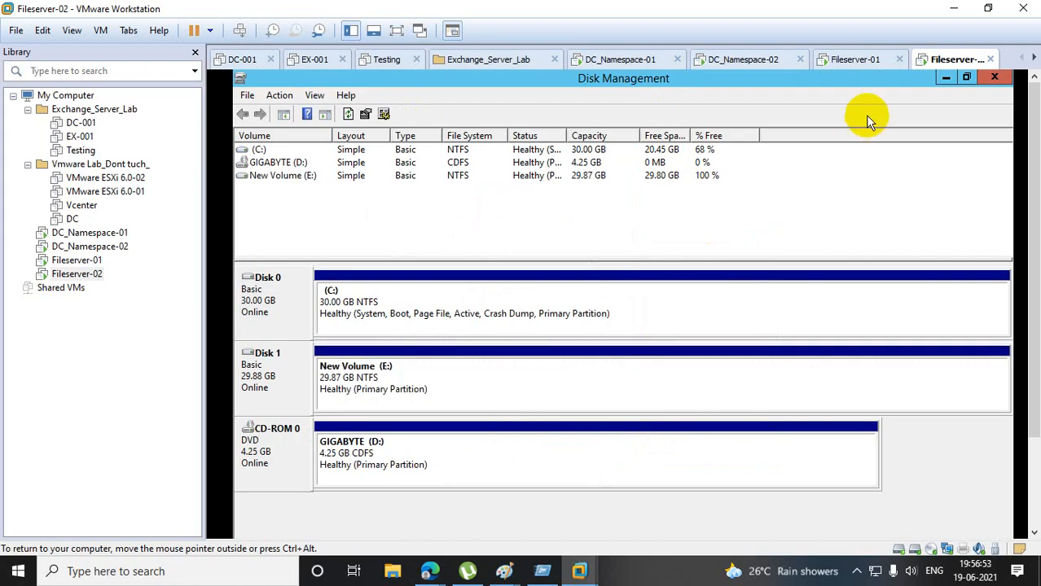
# Open New Volume (E:) and create a new folder on it.
pyautogui.click(994, 78)
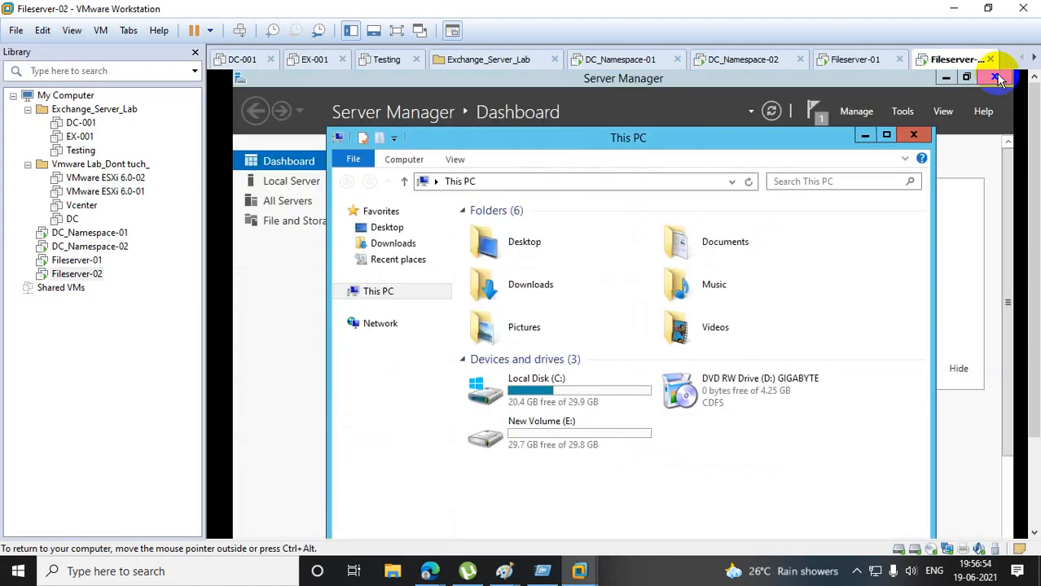
pyautogui.rightClick(542, 433)
pyautogui.doubleClick(548, 437)
pyautogui.rightClick(573, 308)
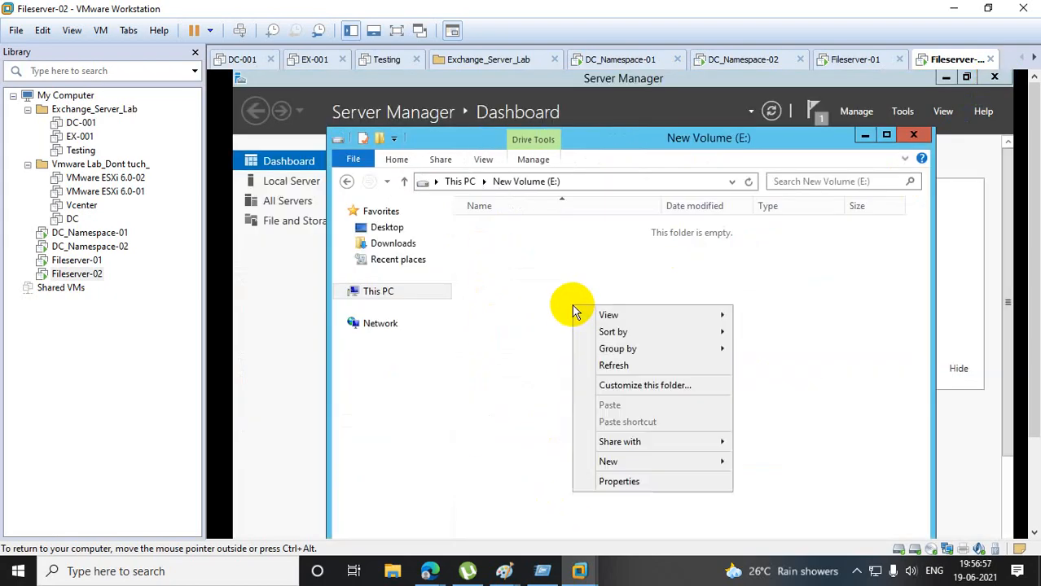
pyautogui.moveTo(652, 441)
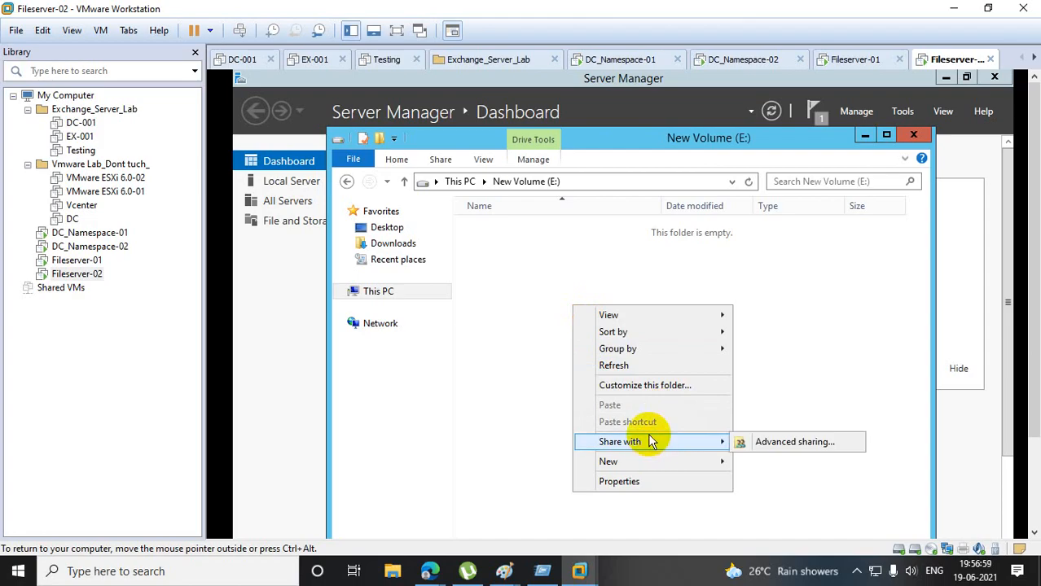
pyautogui.moveTo(627, 464)
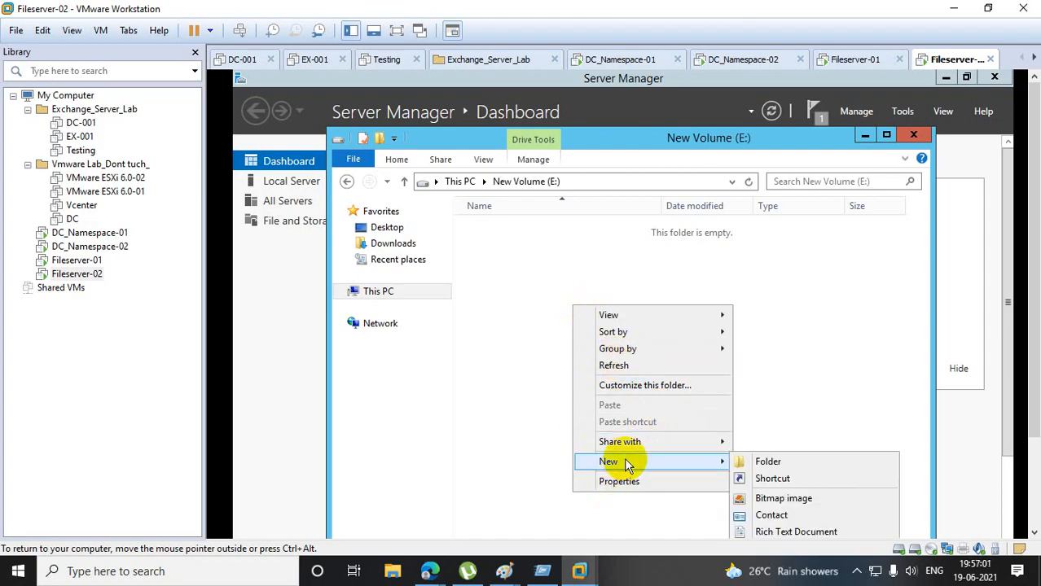
pyautogui.click(834, 461)
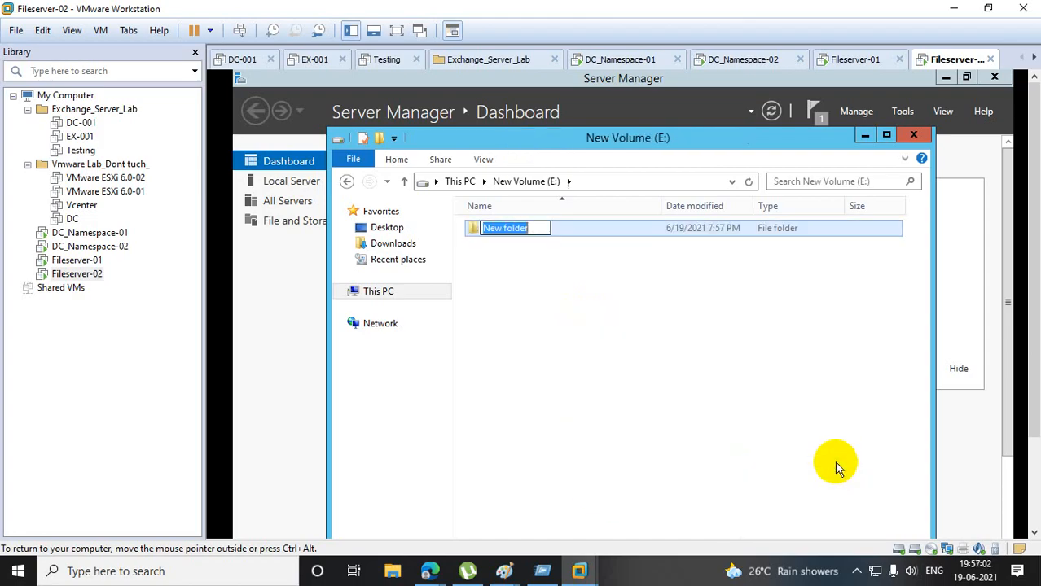
pyautogui.click(77, 274)
# On Fileserver-01, send Ctrl+Alt+Del and sign in as Other user Administrator, retrying the password.
pyautogui.click(76, 260)
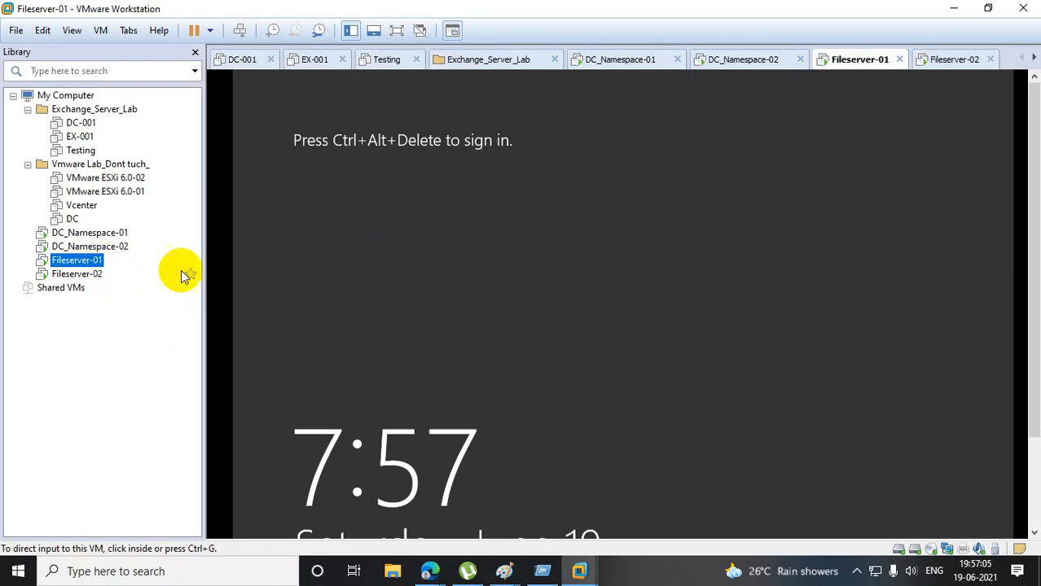
pyautogui.rightClick(106, 260)
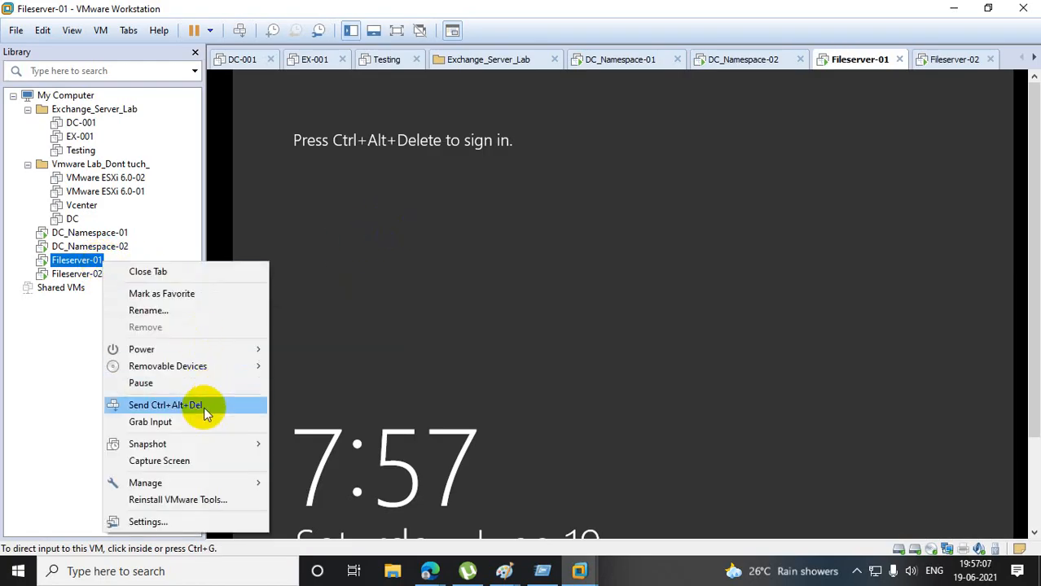
pyautogui.click(249, 405)
pyautogui.click(387, 223)
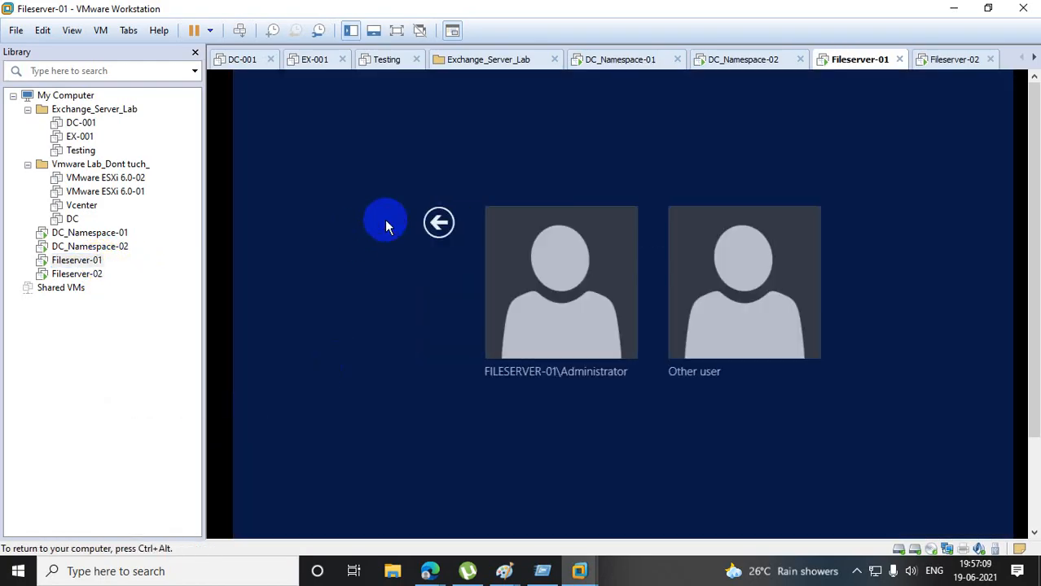
pyautogui.click(702, 269)
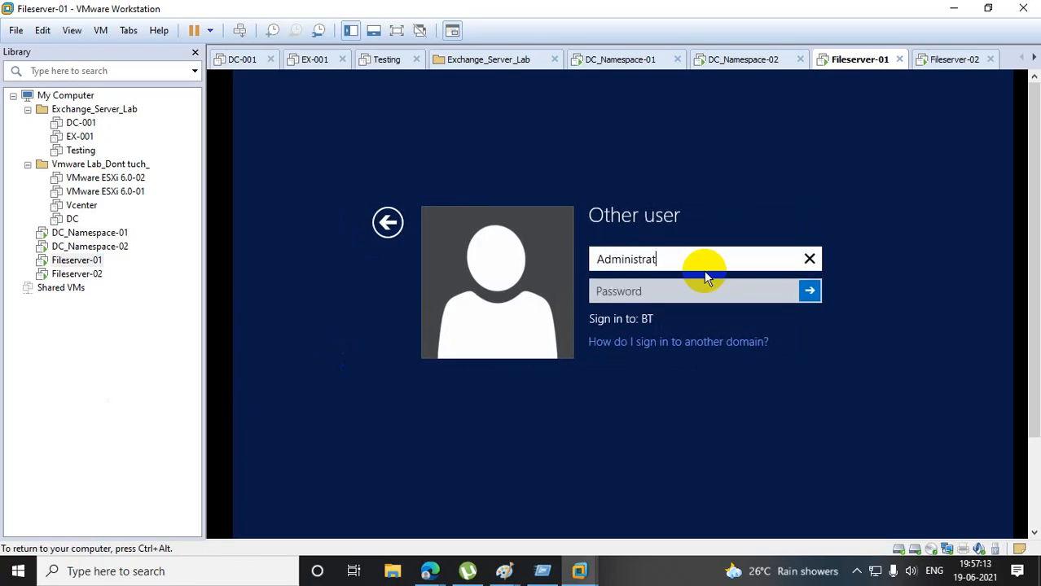
pyautogui.press('Tab')
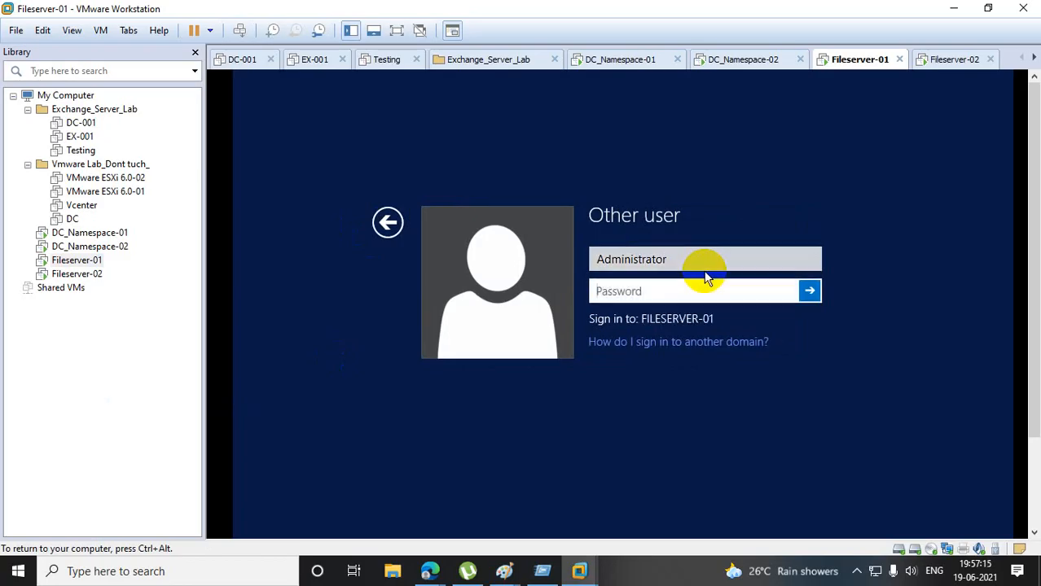
pyautogui.press('Return')
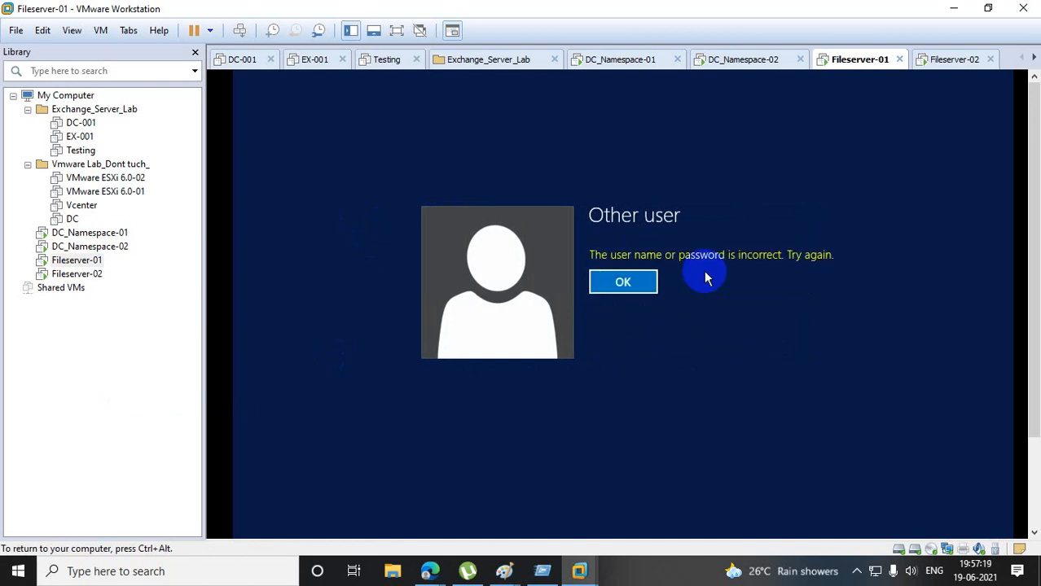
pyautogui.press('Return')
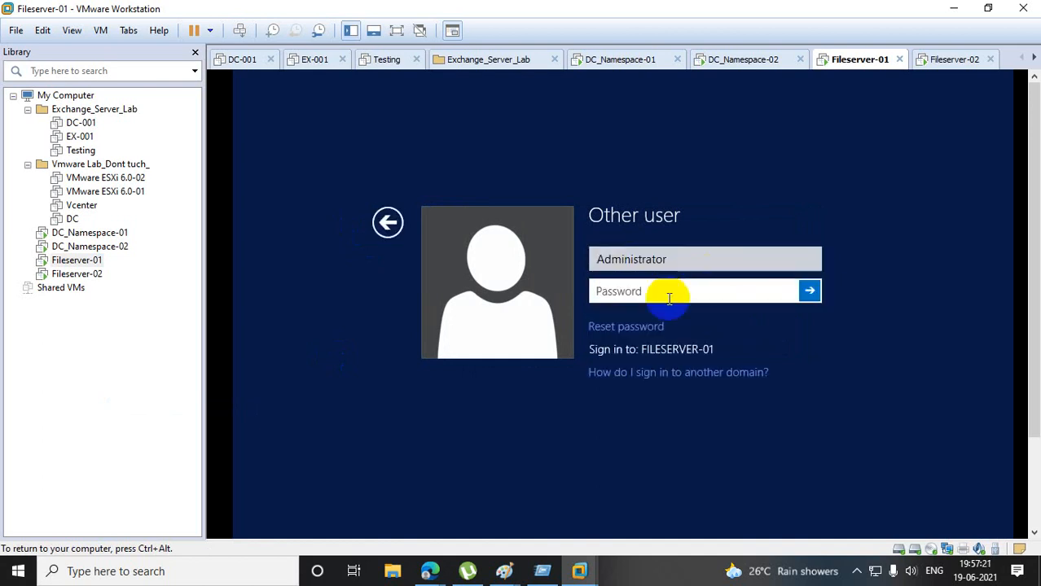
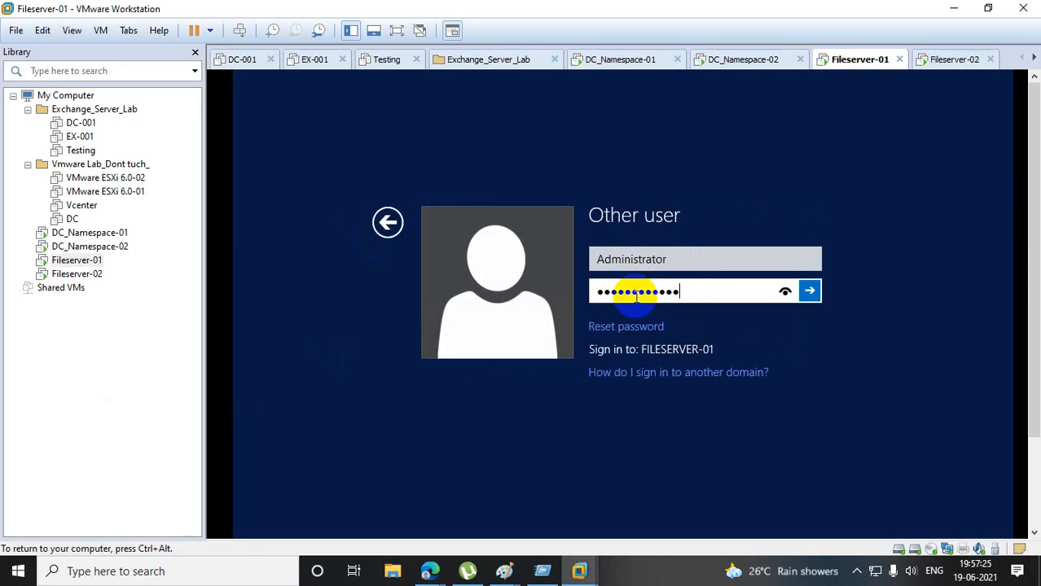
pyautogui.press('Return')
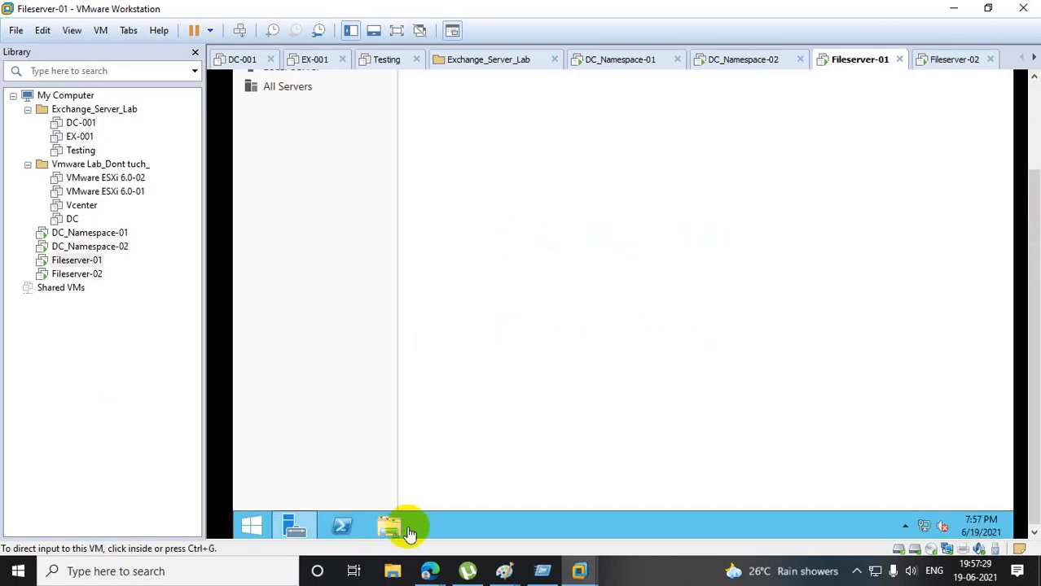
# Open the E:\Employee_works folder in File Explorer.
pyautogui.click(396, 528)
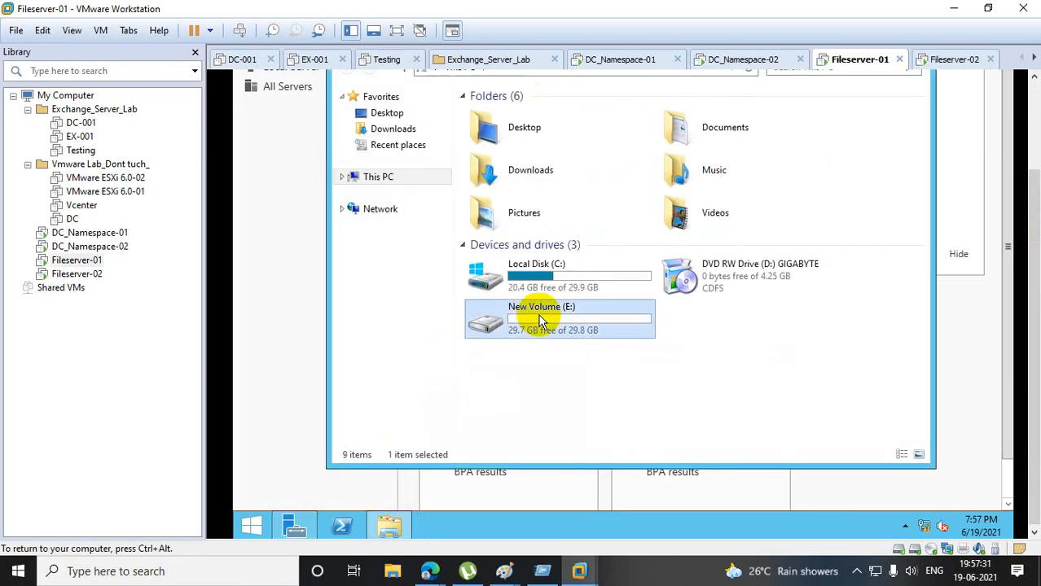
pyautogui.doubleClick(539, 318)
pyautogui.doubleClick(516, 114)
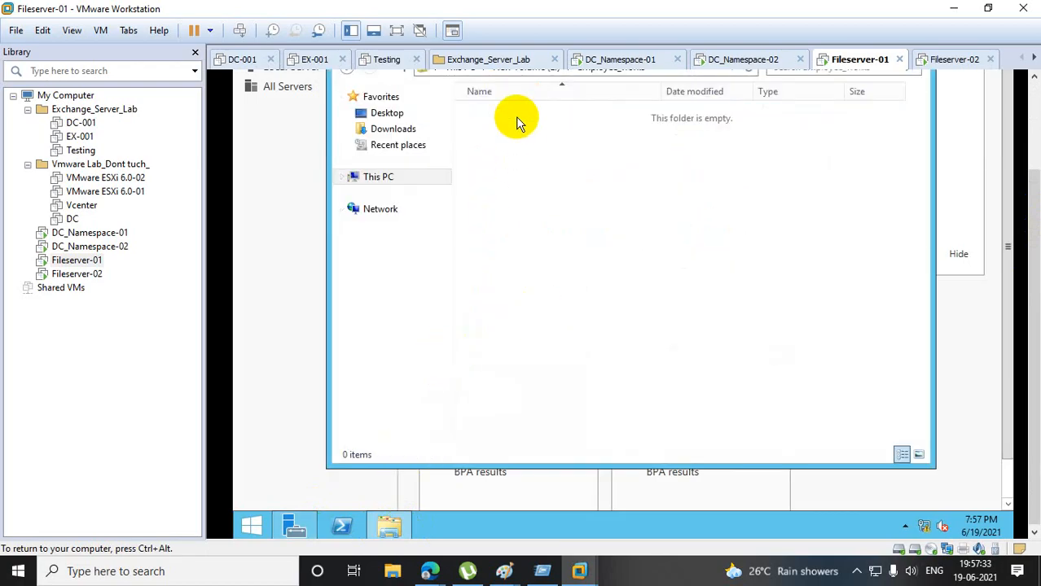
pyautogui.scroll(1, 1036, 183)
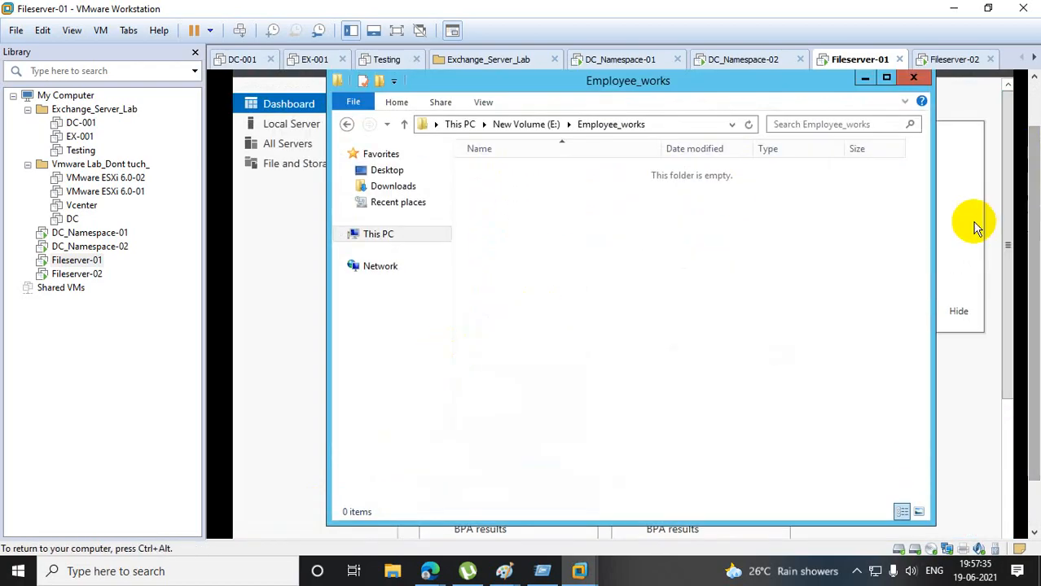
pyautogui.click(864, 230)
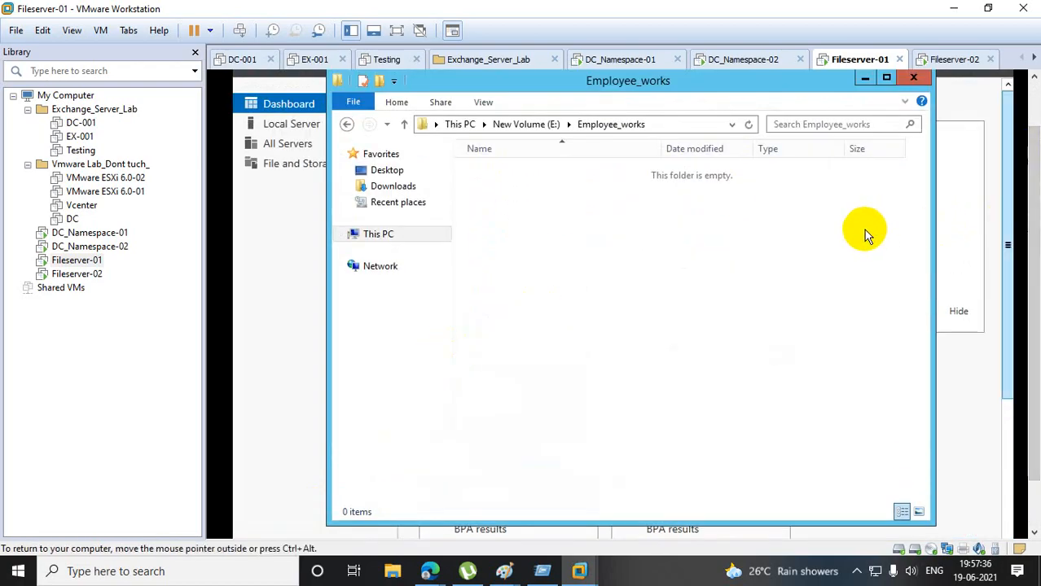
# On Fileserver-02, rename the new folder on E: to Employee_works.
pyautogui.click(70, 273)
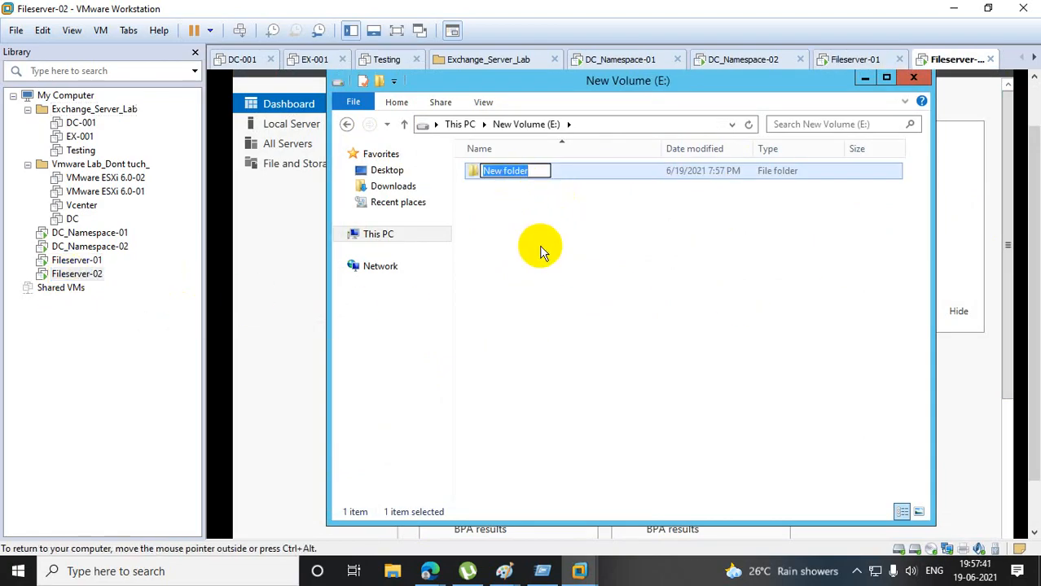
pyautogui.click(531, 170)
pyautogui.moveTo(540, 170); pyautogui.dragTo(452, 171)
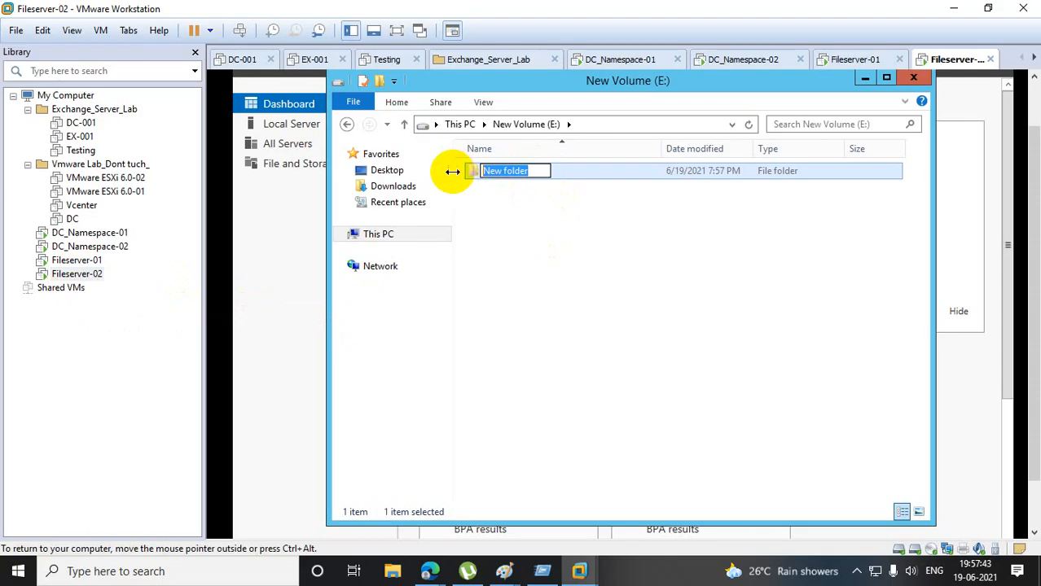
pyautogui.write('E')
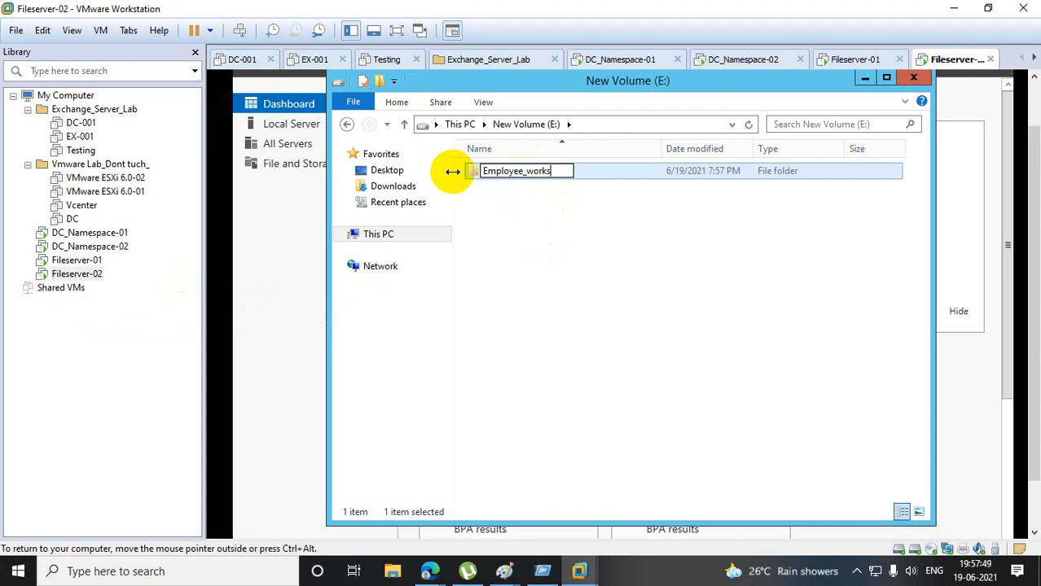
pyautogui.write('mployee_works')
pyautogui.click(495, 225)
# Share Employee_works with Everyone from its Sharing properties, then close the dialogs.
pyautogui.rightClick(513, 175)
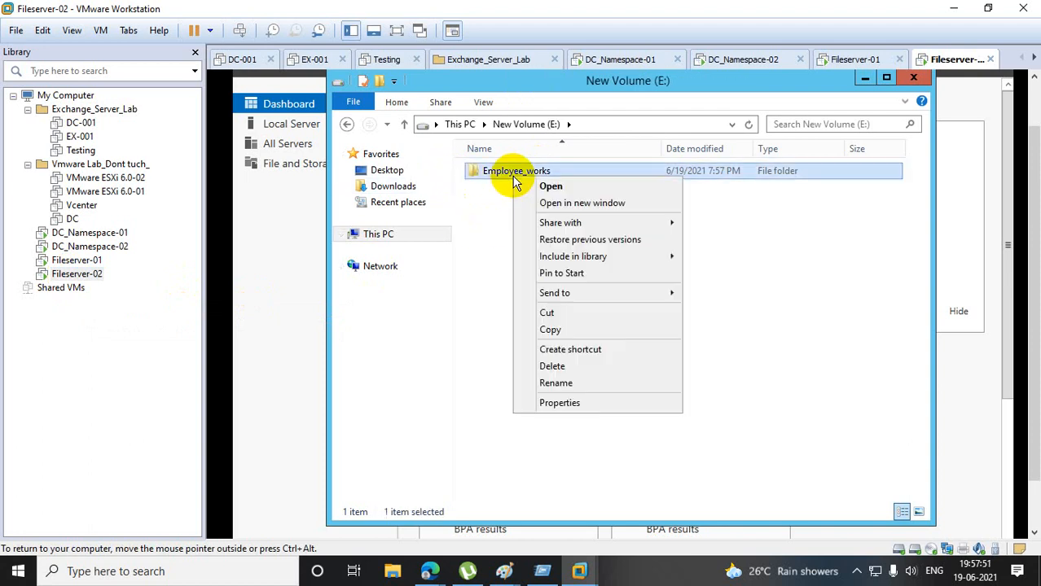
pyautogui.click(570, 404)
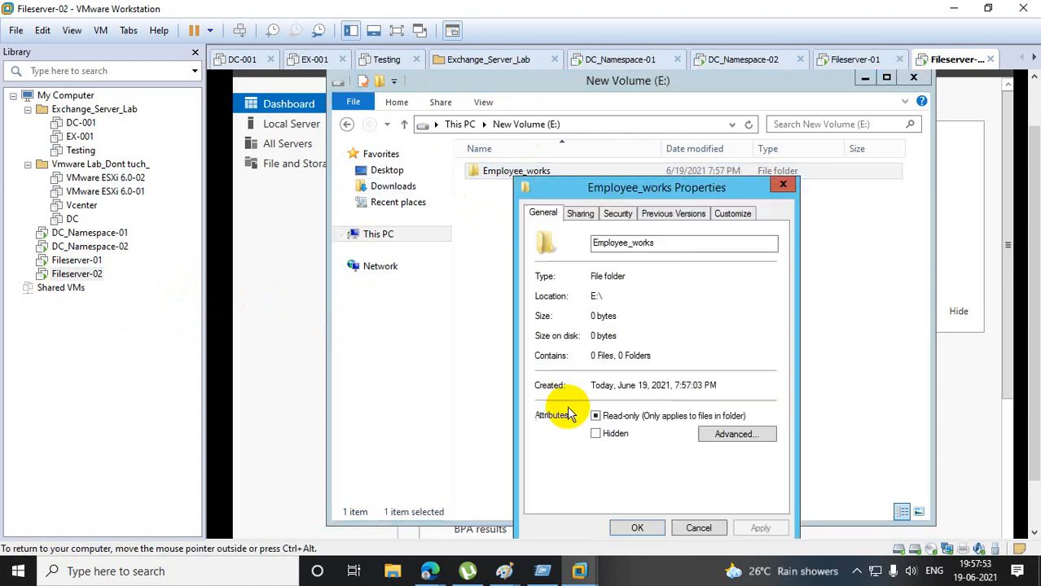
pyautogui.click(580, 214)
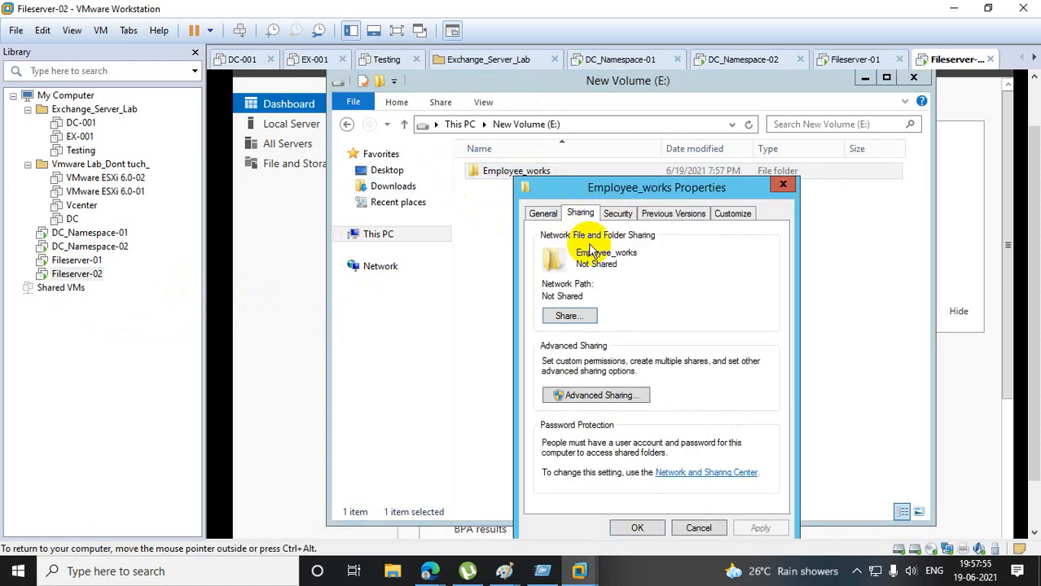
pyautogui.click(574, 323)
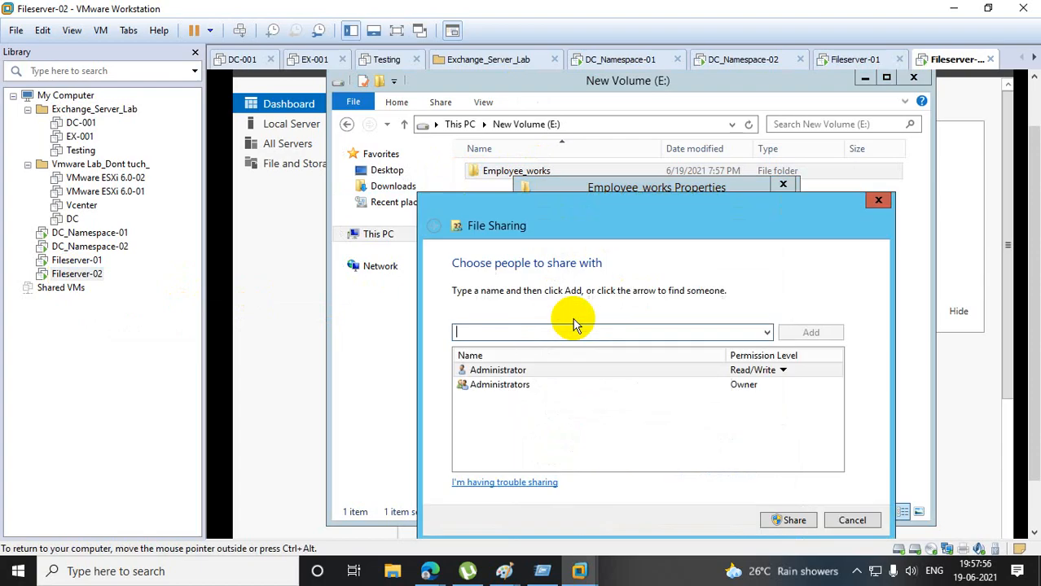
pyautogui.click(766, 333)
pyautogui.click(525, 371)
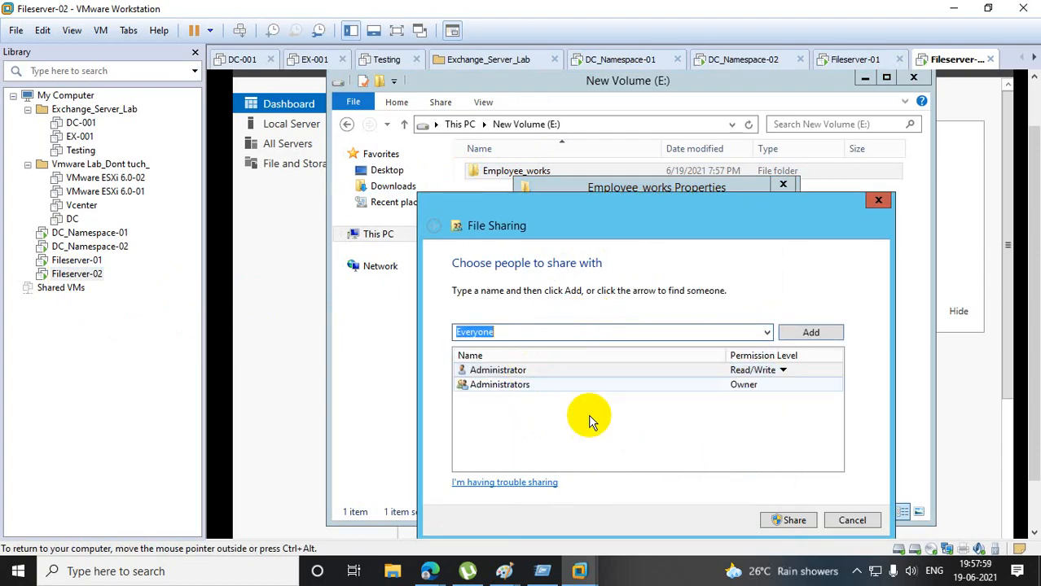
pyautogui.click(786, 521)
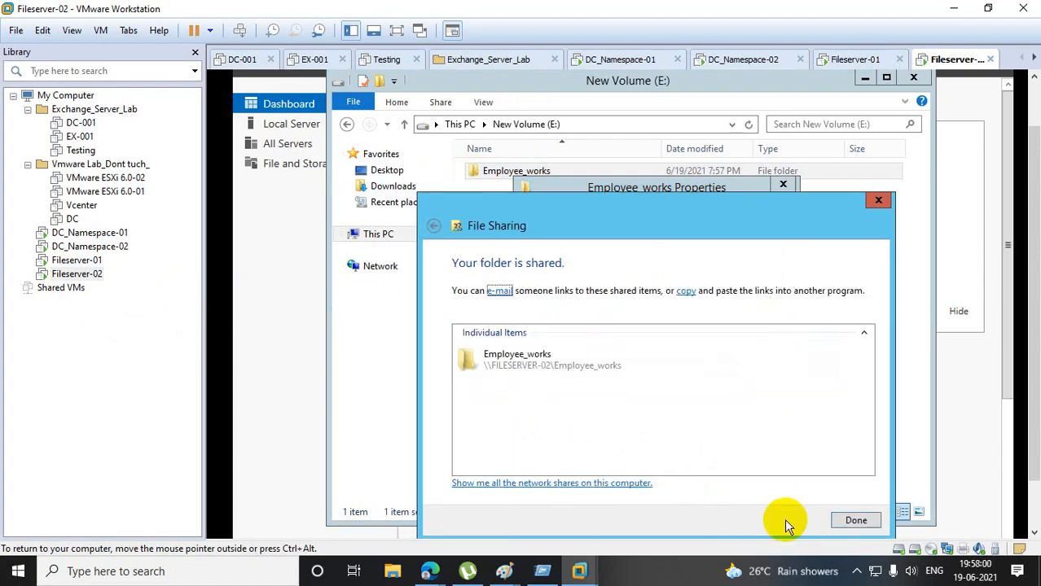
pyautogui.click(848, 519)
pyautogui.click(636, 527)
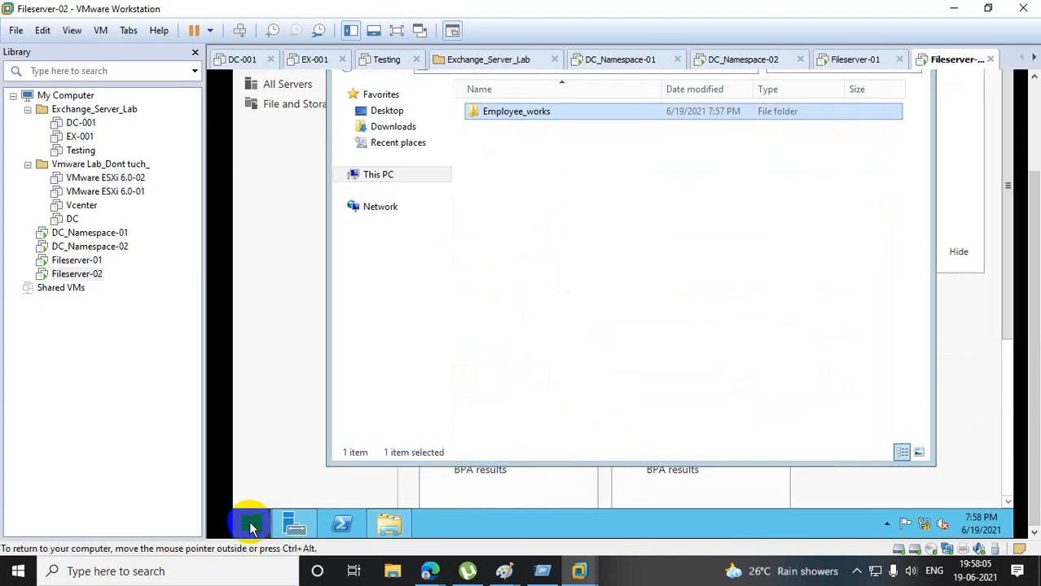
# Check Fileserver-02's Administrative Tools, then close it and the New Volume (E:) window.
pyautogui.click(249, 524)
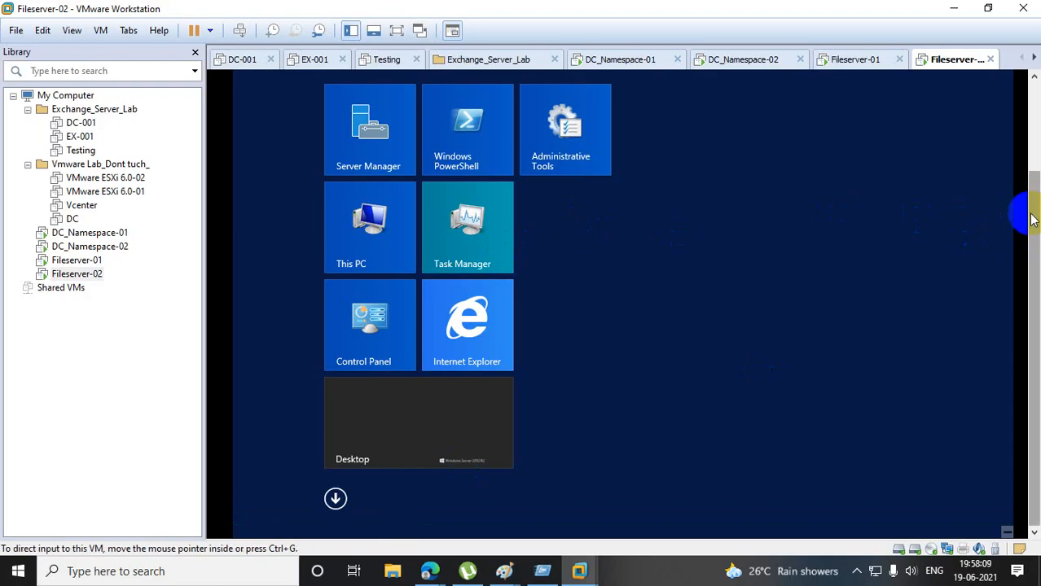
pyautogui.scroll(3, 1029, 219)
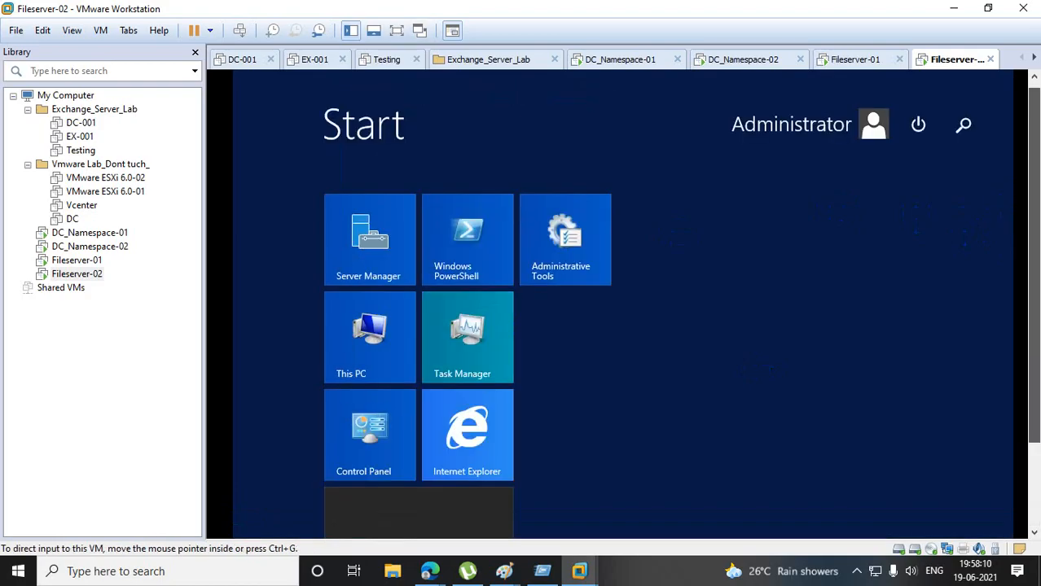
pyautogui.click(562, 243)
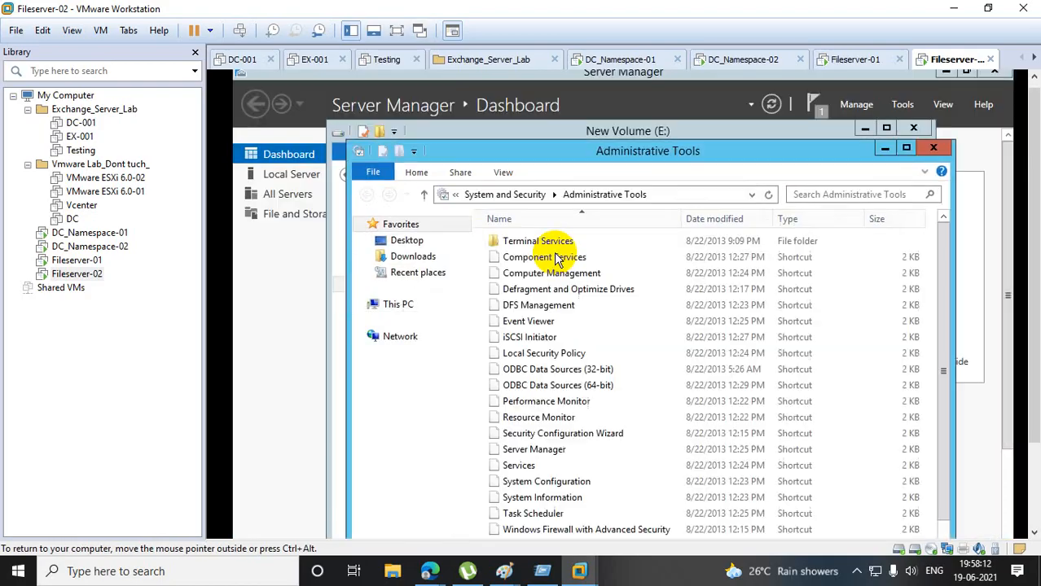
pyautogui.click(932, 147)
pyautogui.click(926, 128)
# Confirm in Add Roles and Features that DFS Replication is already installed under File and iSCSI Services, then cancel.
pyautogui.click(664, 248)
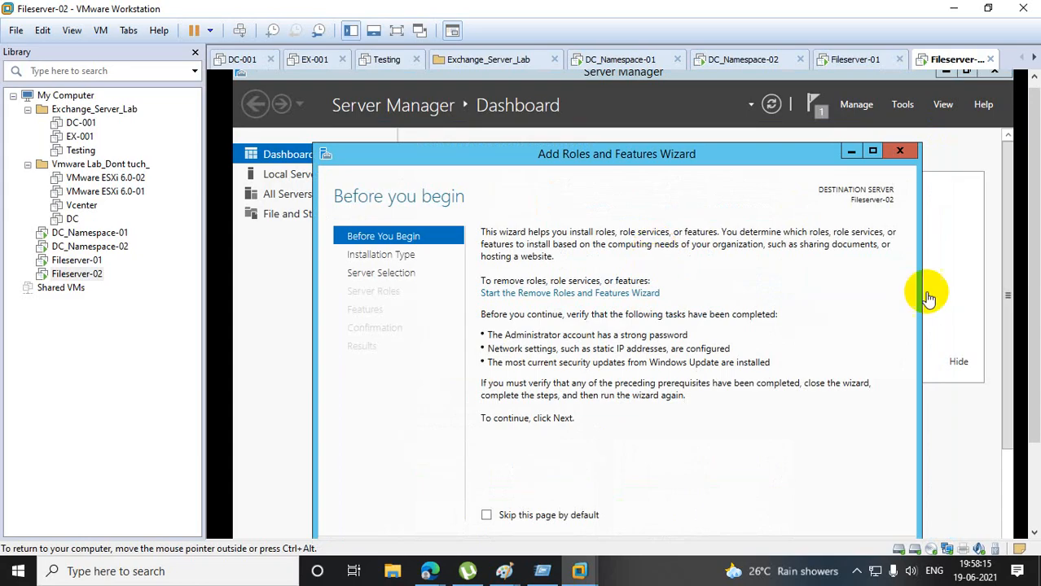
pyautogui.scroll(-3, 932, 334)
pyautogui.click(735, 441)
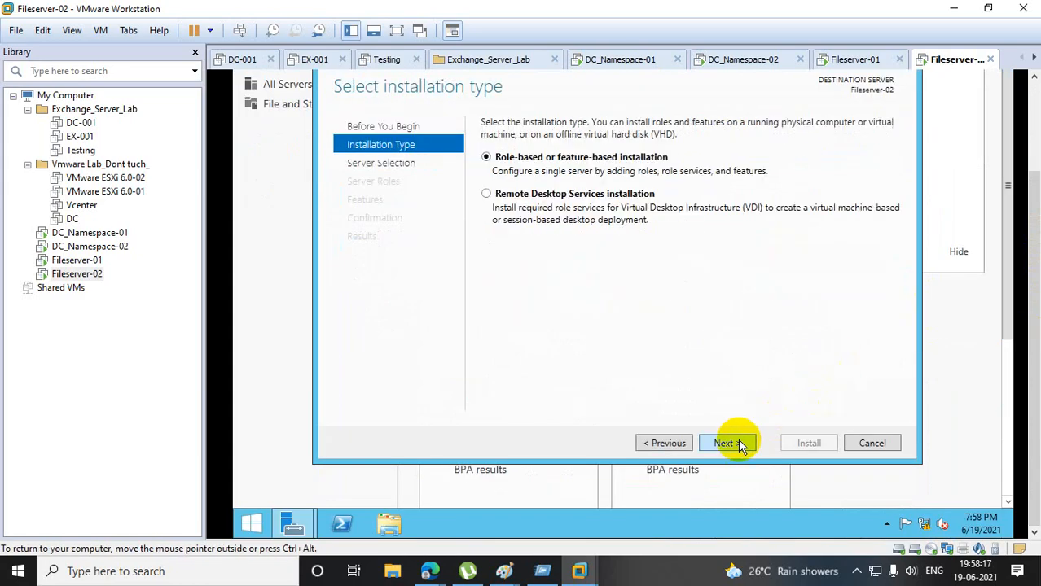
pyautogui.click(735, 441)
pyautogui.click(735, 442)
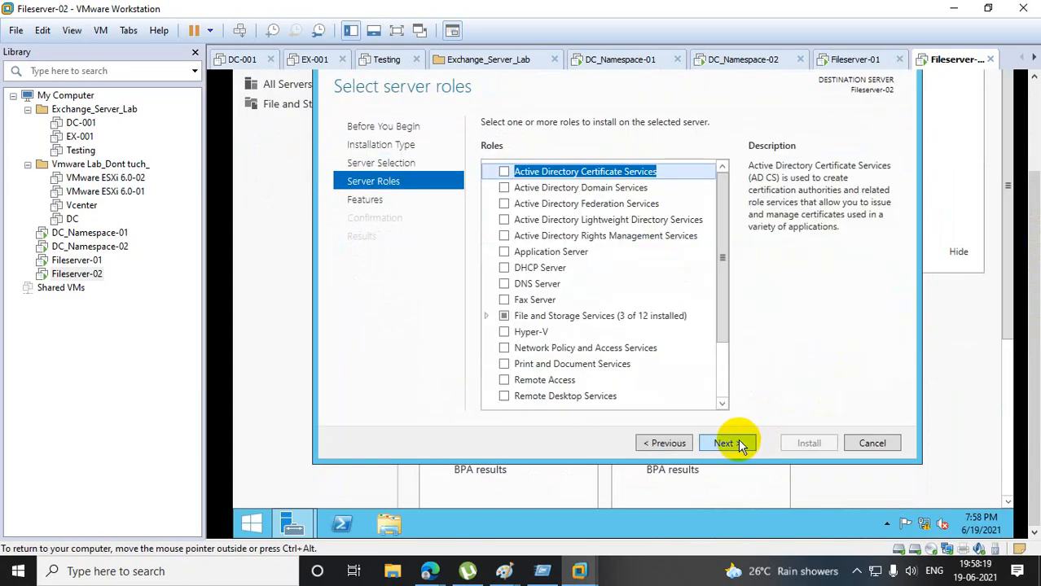
pyautogui.doubleClick(574, 316)
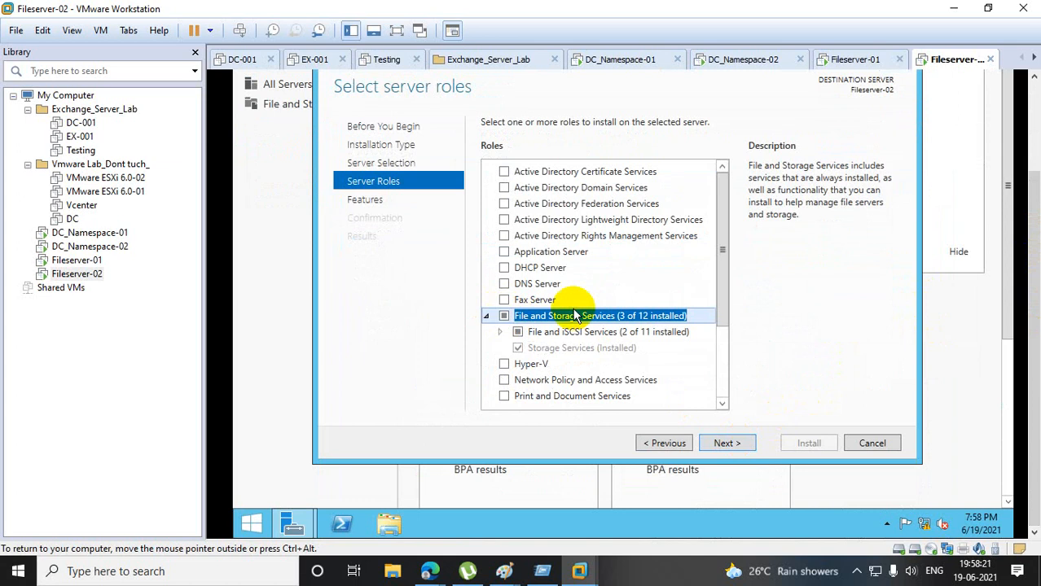
pyautogui.click(554, 334)
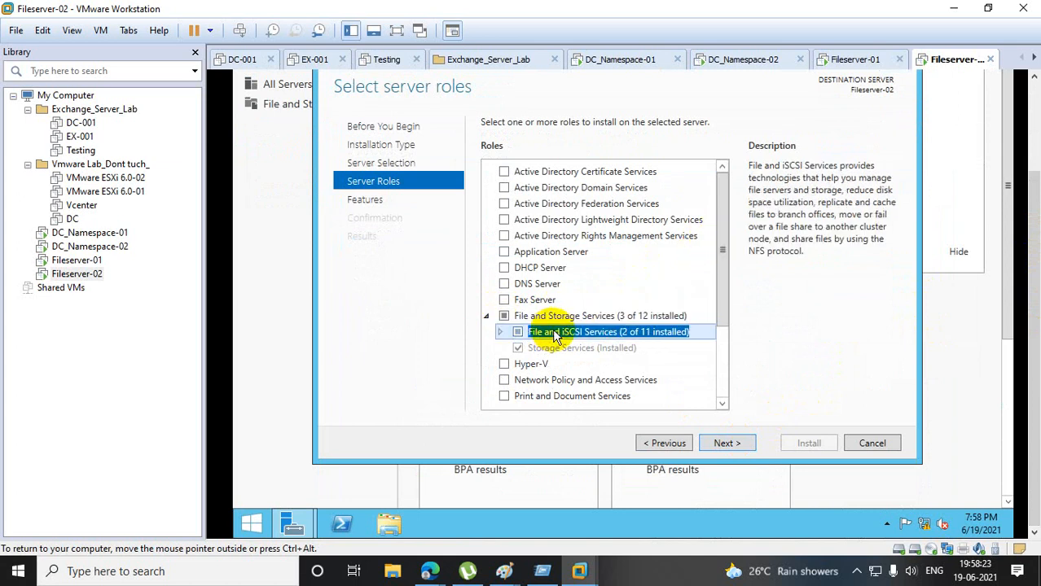
pyautogui.click(499, 332)
pyautogui.moveTo(725, 220); pyautogui.dragTo(734, 279)
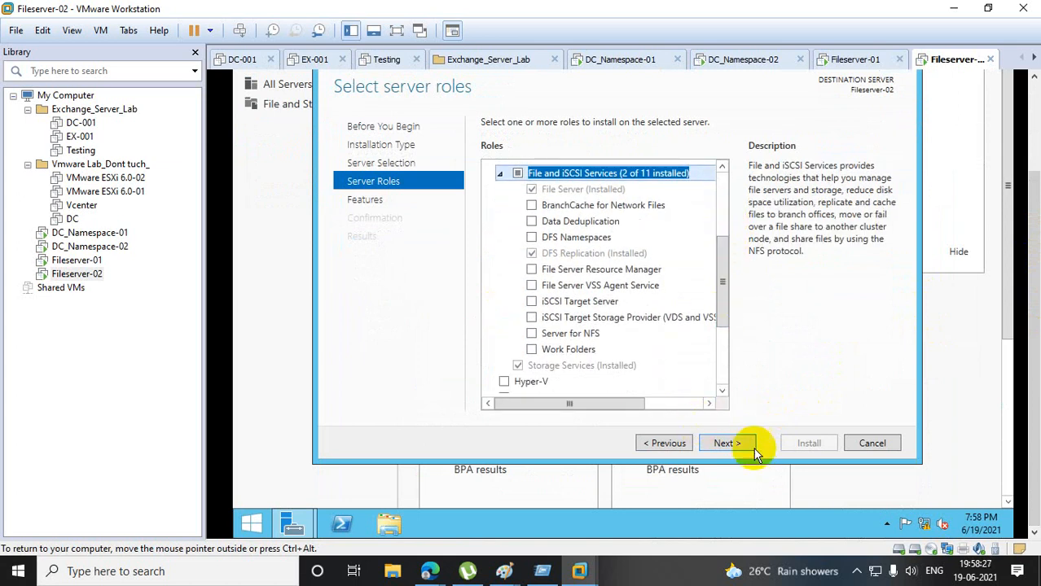
pyautogui.click(880, 447)
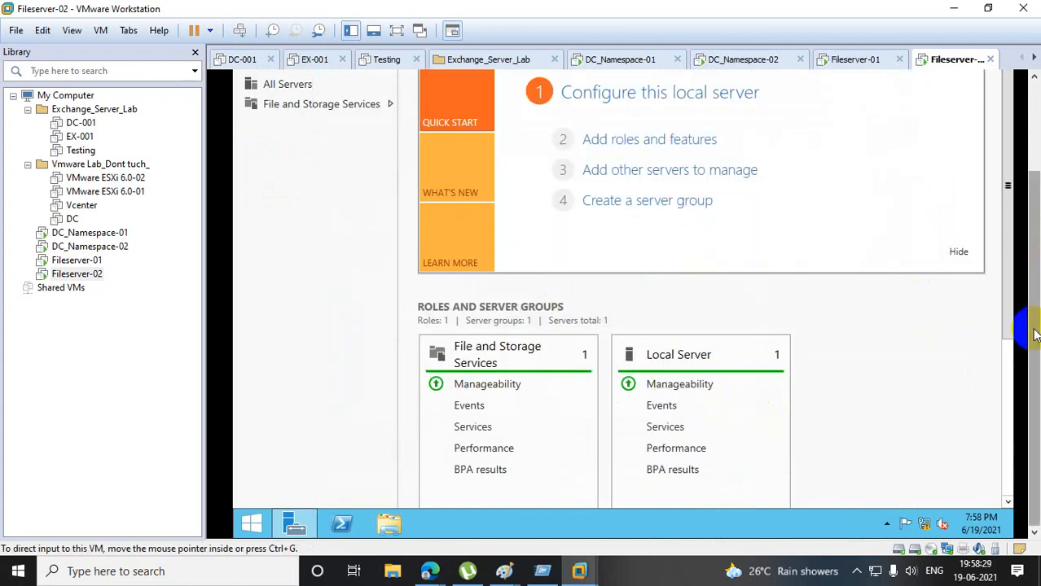
# Restart Fileserver-02 and bring the Paint DFS lab diagram back to the front.
pyautogui.click(255, 522)
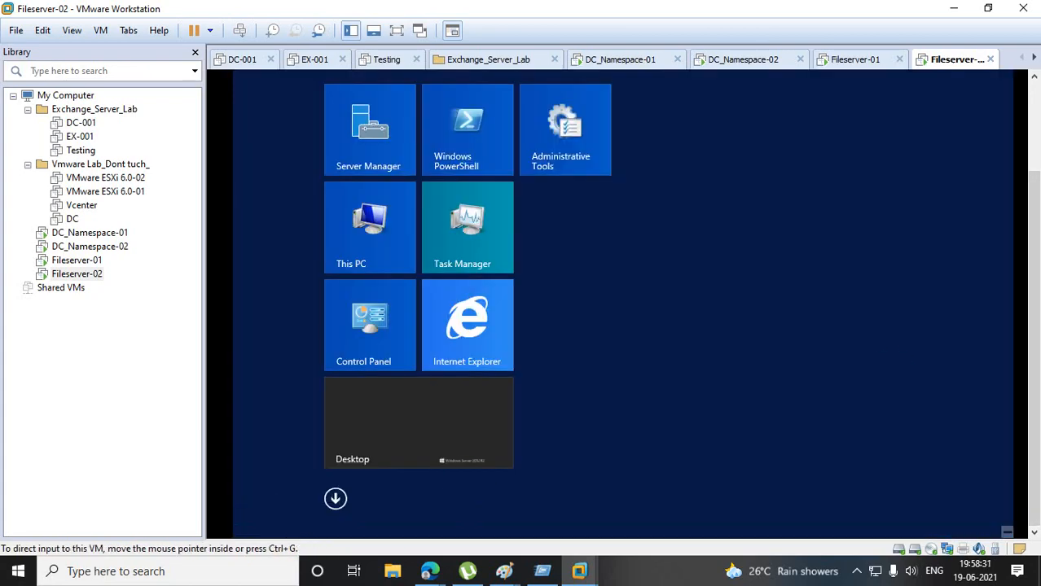
pyautogui.click(918, 131)
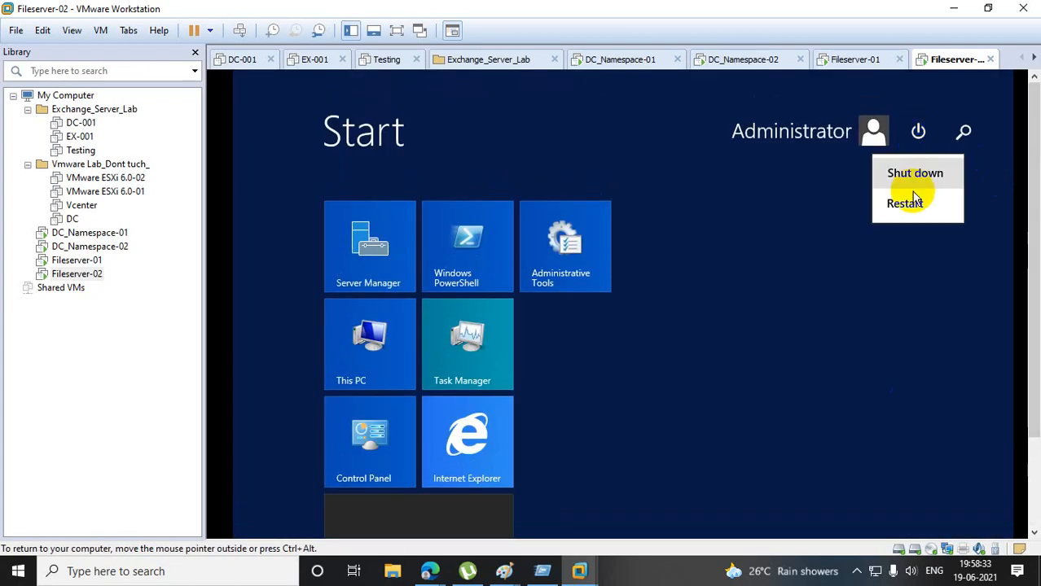
pyautogui.click(913, 172)
pyautogui.click(939, 262)
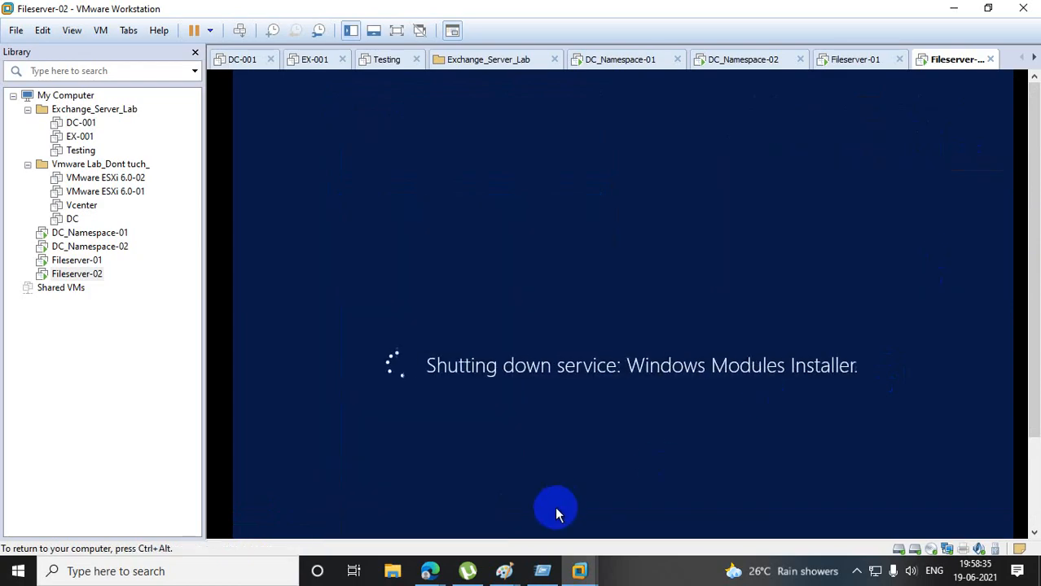
pyautogui.moveTo(504, 571)
pyautogui.click(551, 449)
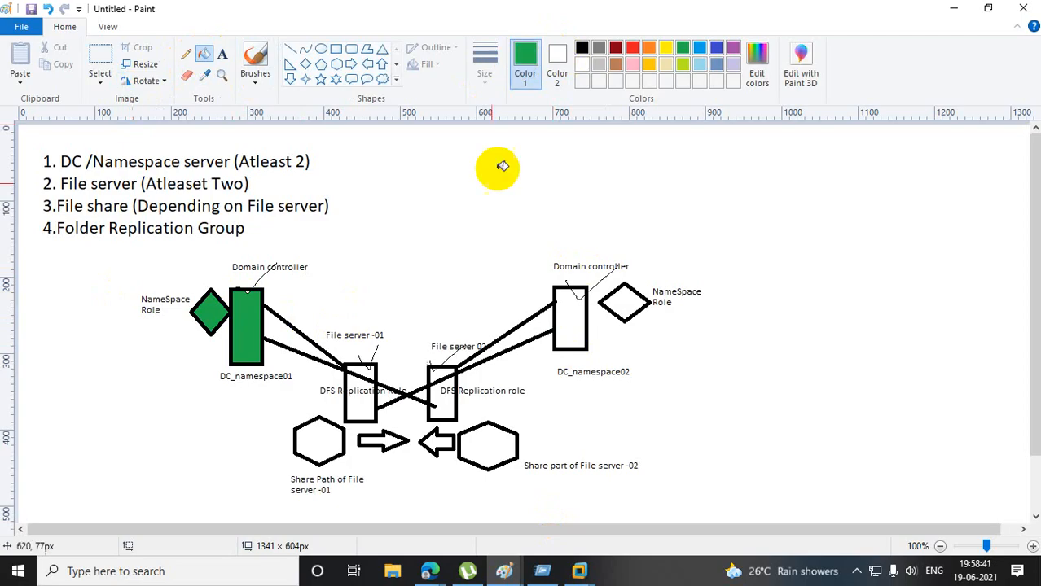
# Fill DC_namespace02, its NameSpace Role diamond, both file server boxes and both share hexagons green, then minimize Paint.
pyautogui.click(570, 314)
pyautogui.click(640, 305)
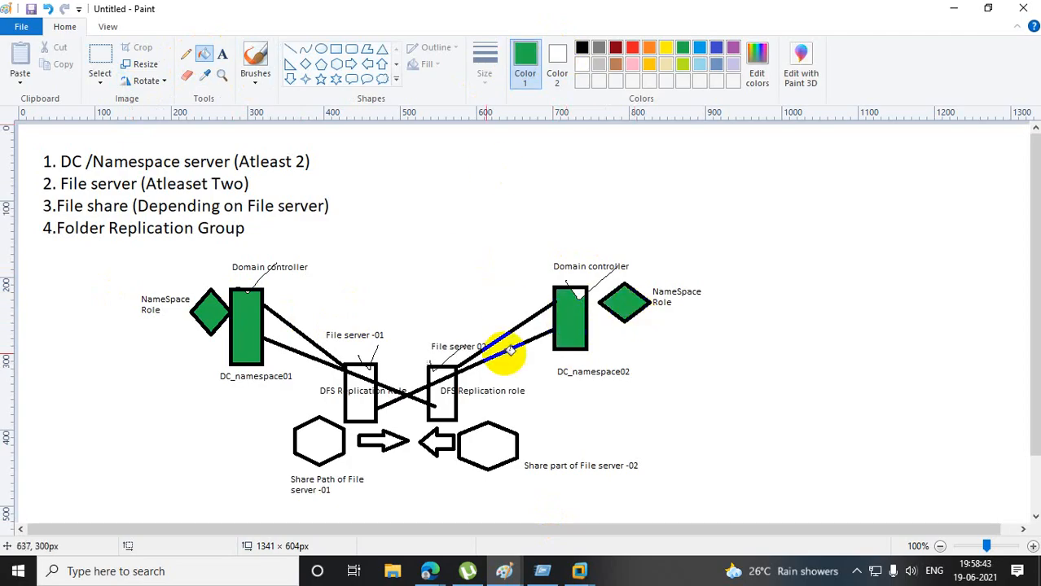
pyautogui.click(355, 388)
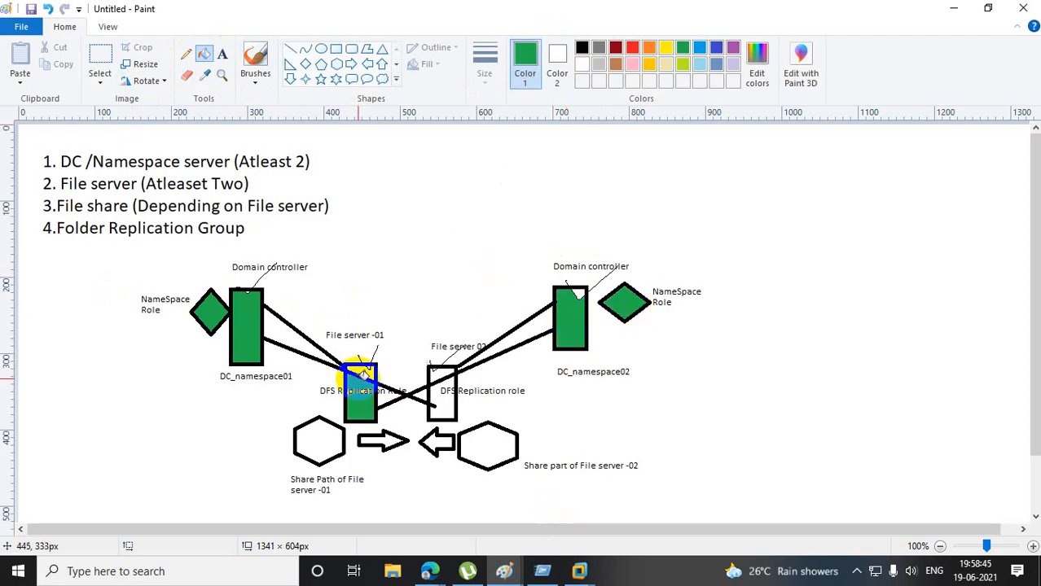
pyautogui.click(447, 397)
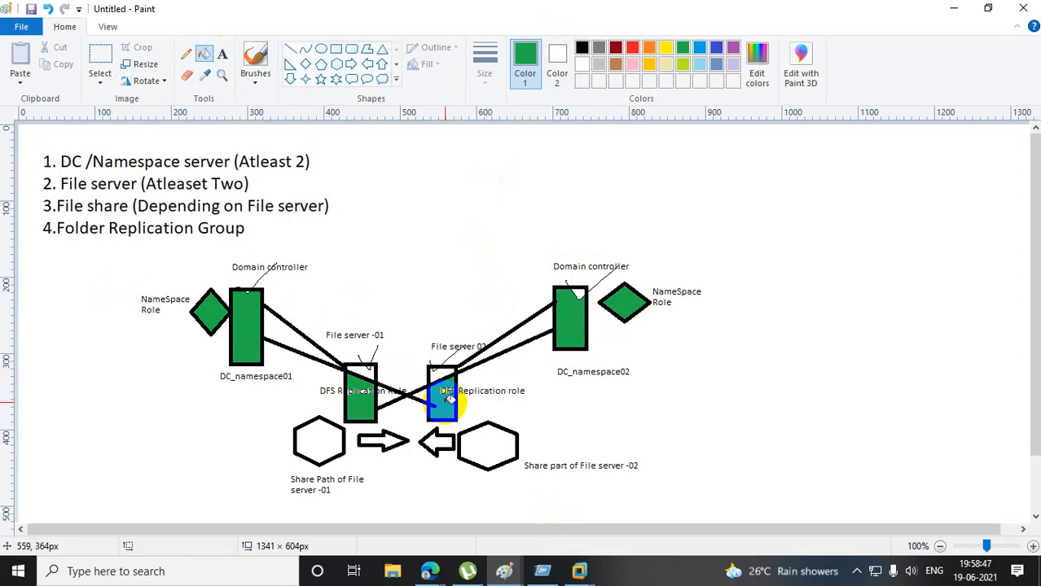
pyautogui.click(319, 442)
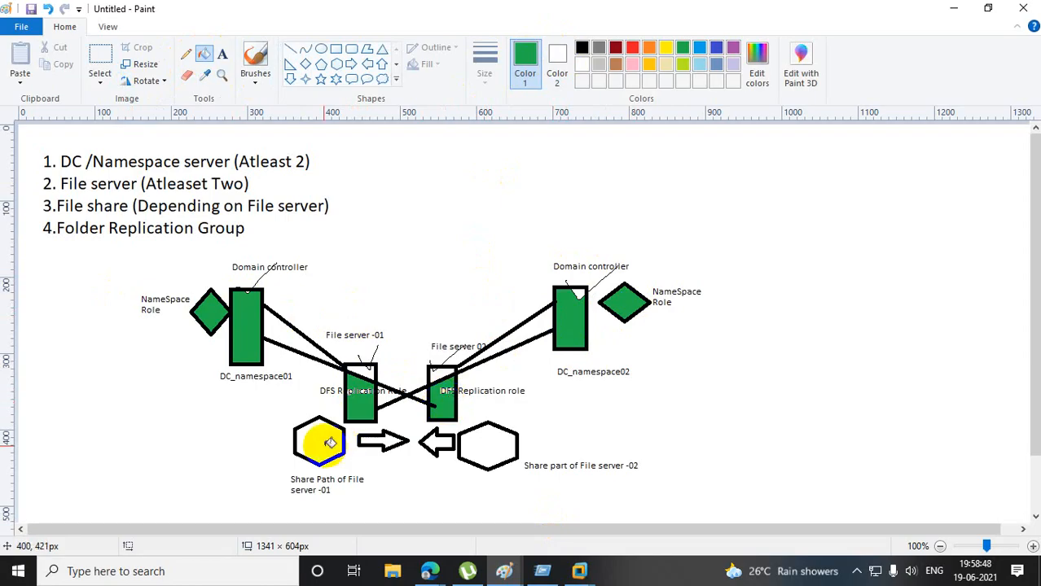
pyautogui.click(481, 445)
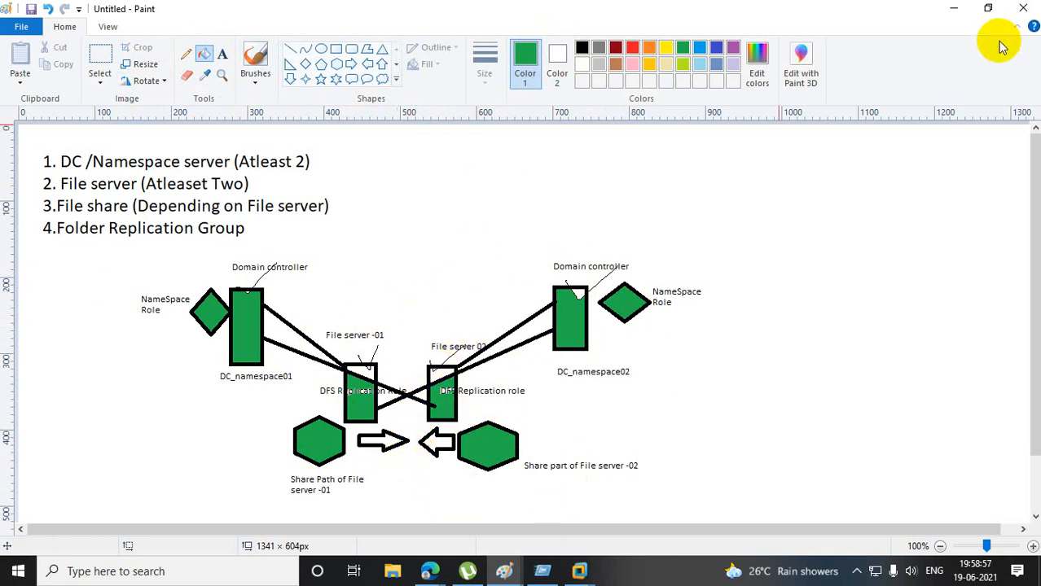
pyautogui.click(954, 8)
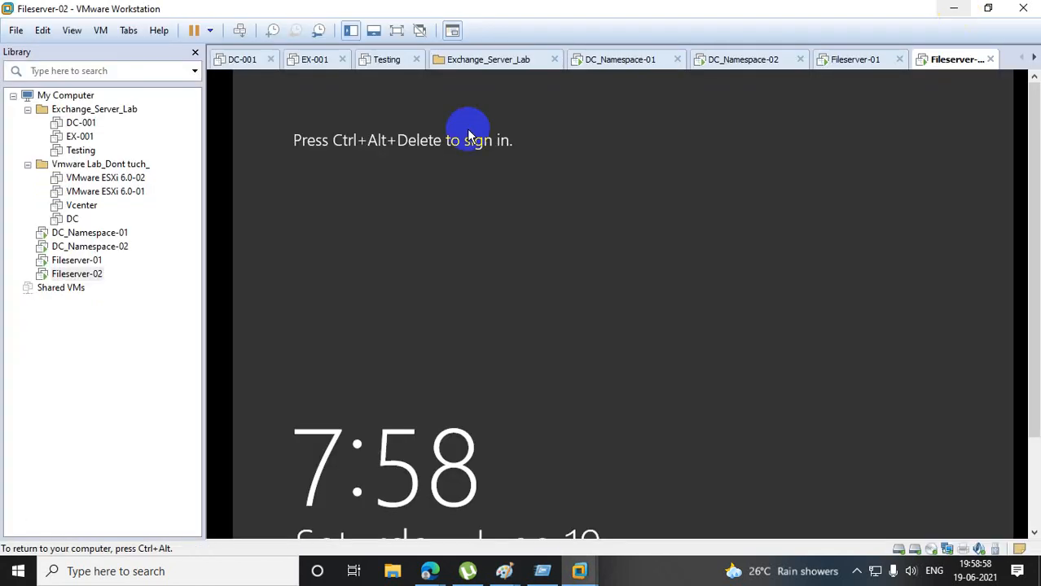
# Send Ctrl+Alt+Del to DC_Namespace-01 and sign in with the Administrator password, retrying after the error.
pyautogui.click(105, 234)
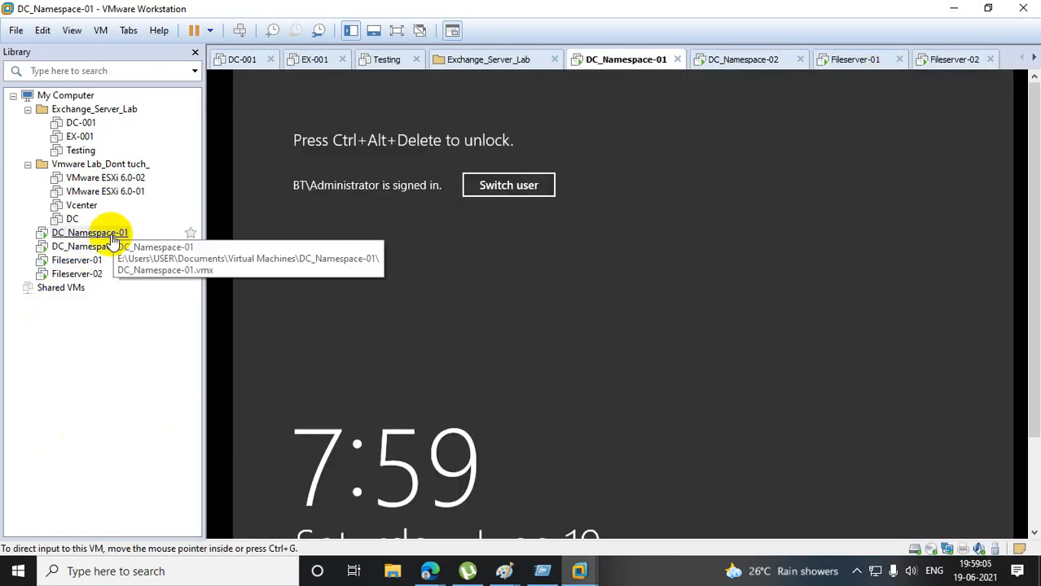
pyautogui.rightClick(113, 239)
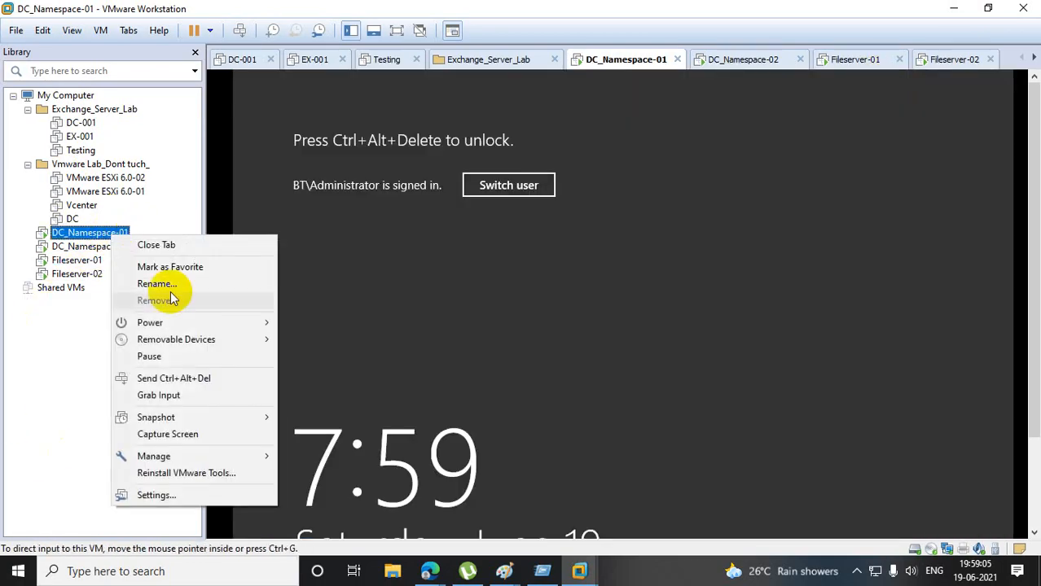
pyautogui.click(205, 379)
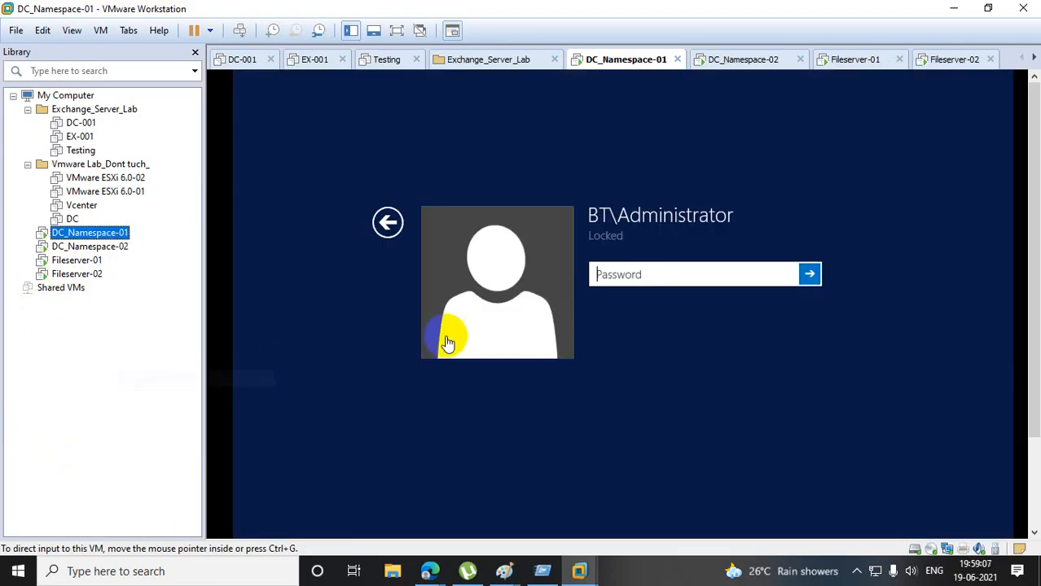
pyautogui.click(605, 275)
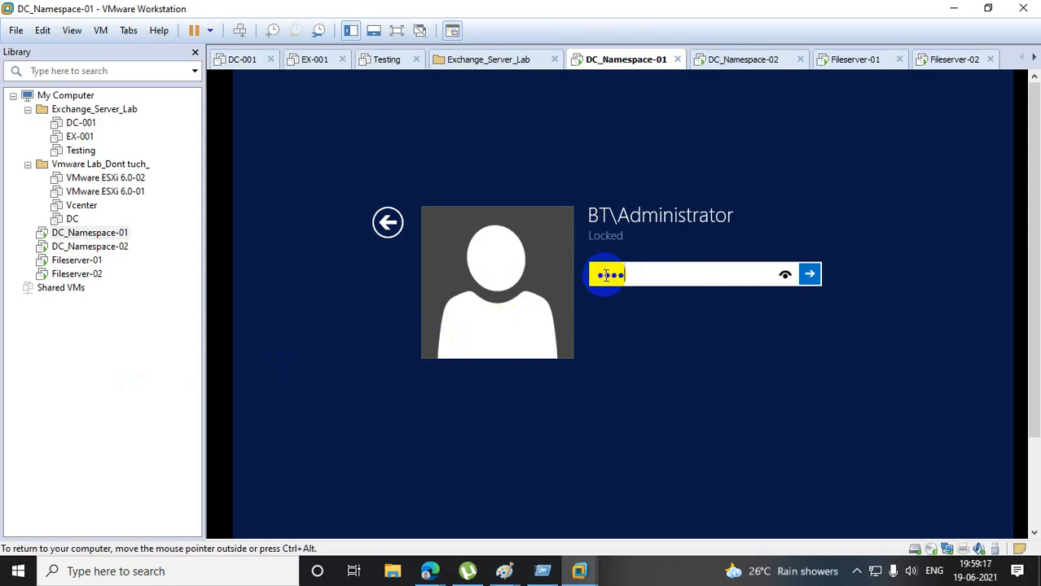
pyautogui.press('Return')
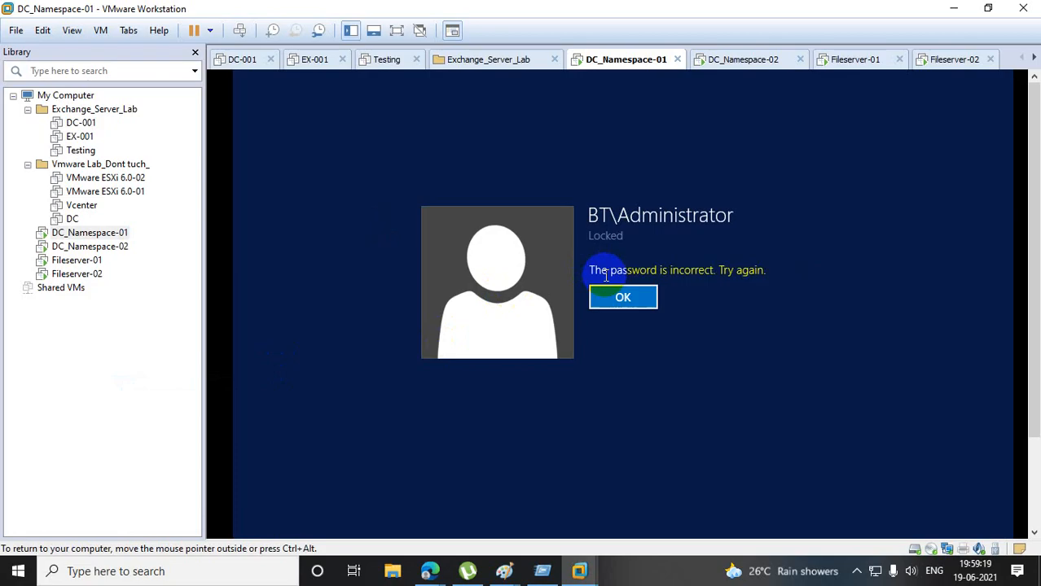
pyautogui.press('Return')
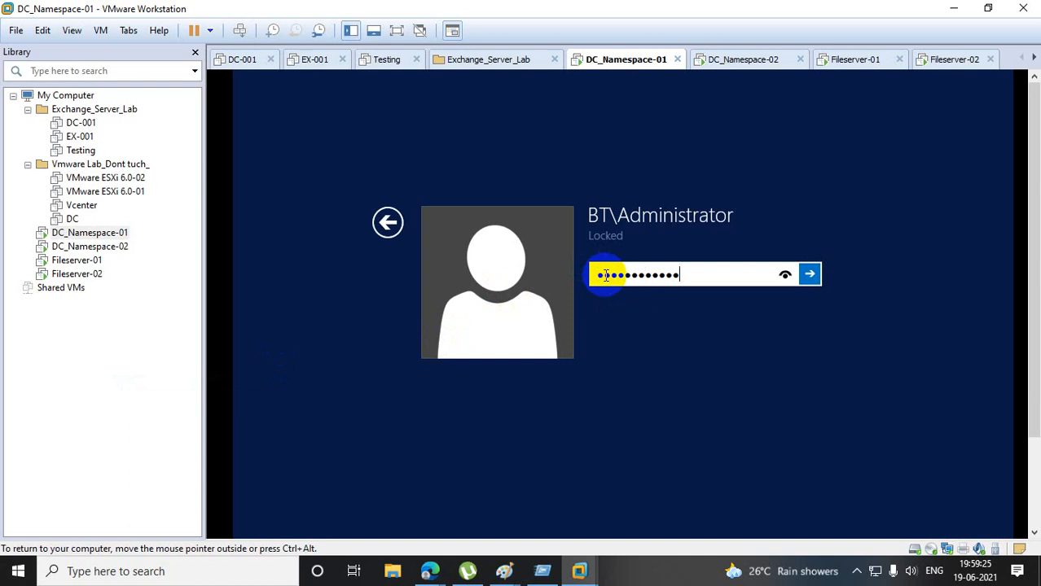
pyautogui.press('Return')
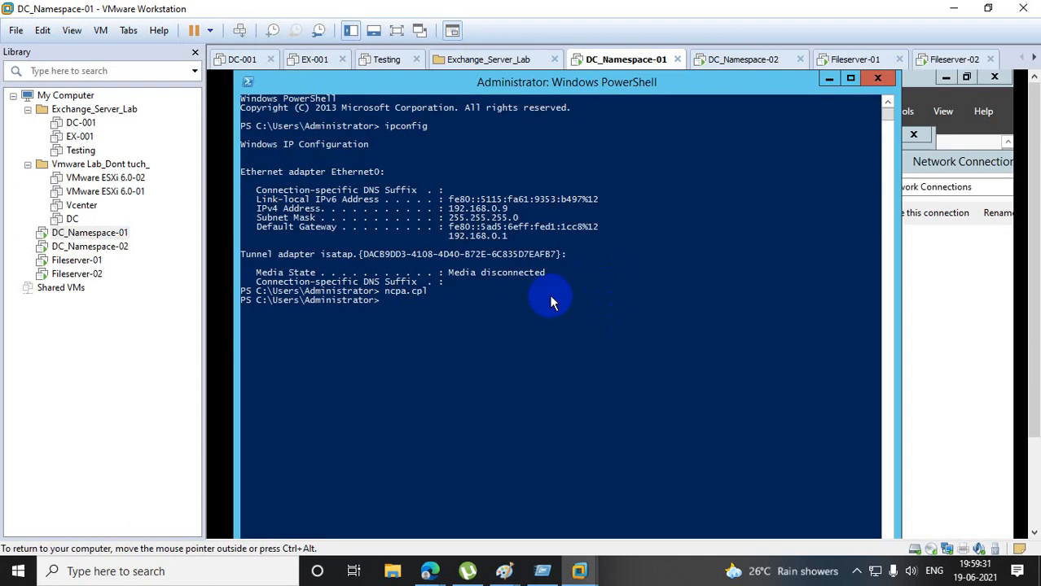
# Minimize the Paint diagram and run dfsmgmt.msc on DC_Namespace-01 to open DFS Management.
pyautogui.moveTo(504, 571)
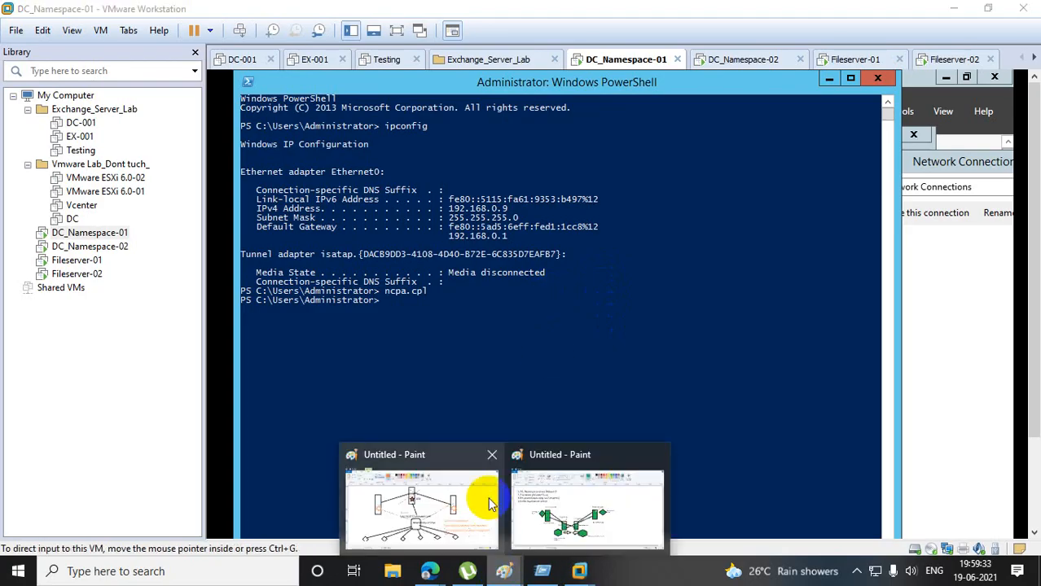
pyautogui.click(568, 506)
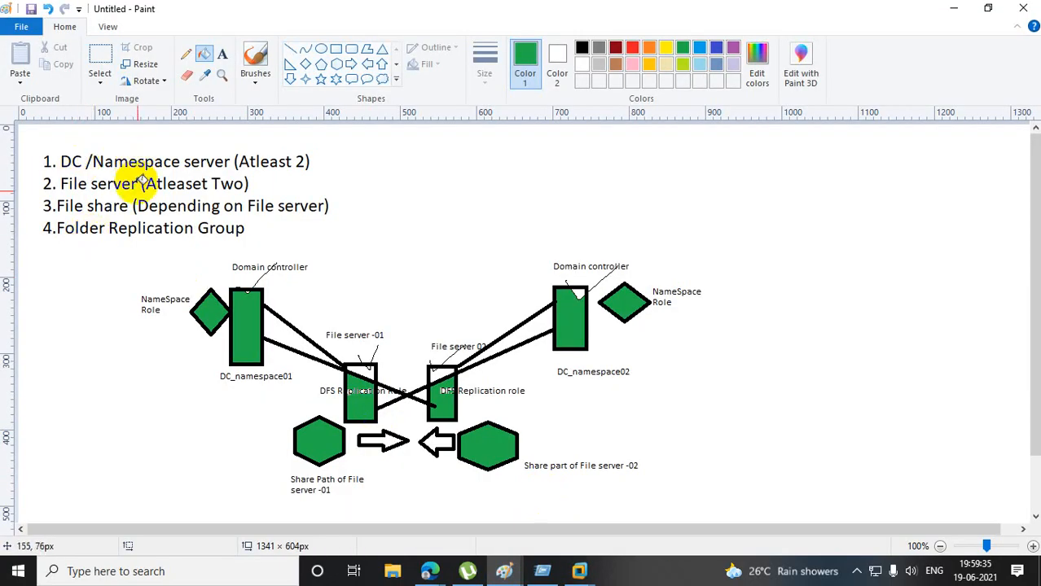
pyautogui.click(953, 8)
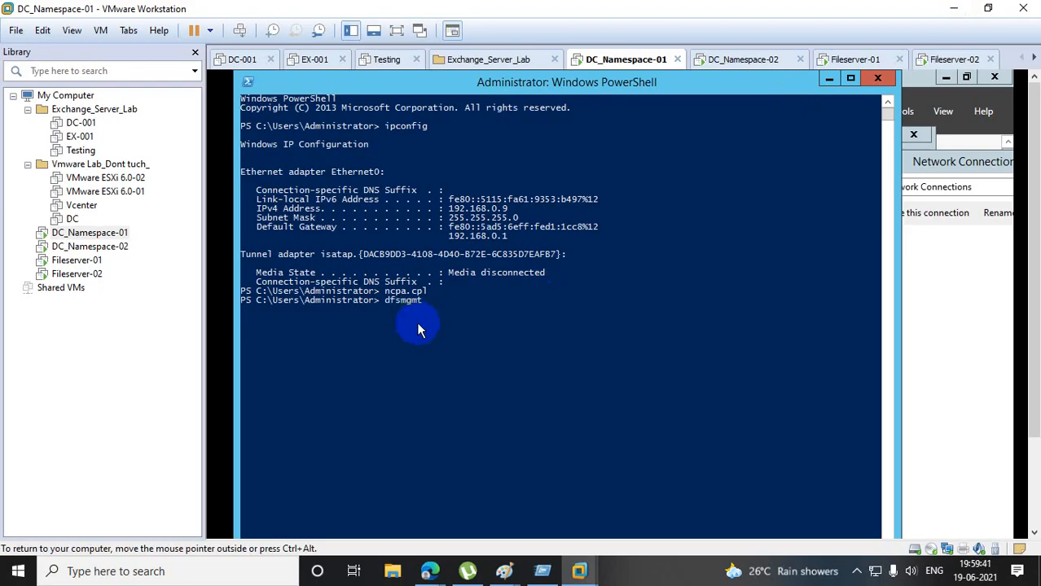
pyautogui.write('c')
pyautogui.press('Return')
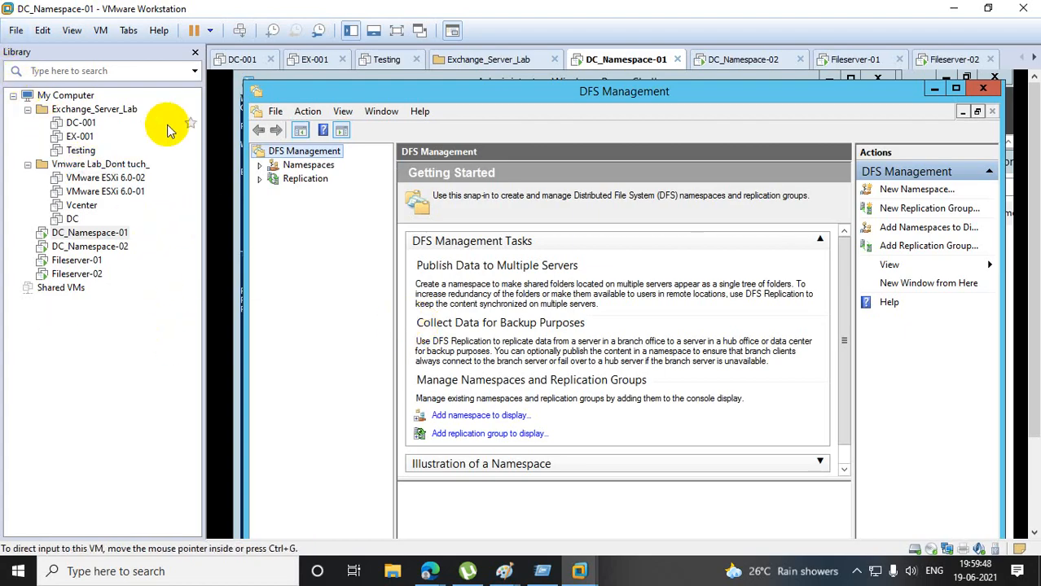
pyautogui.click(16, 33)
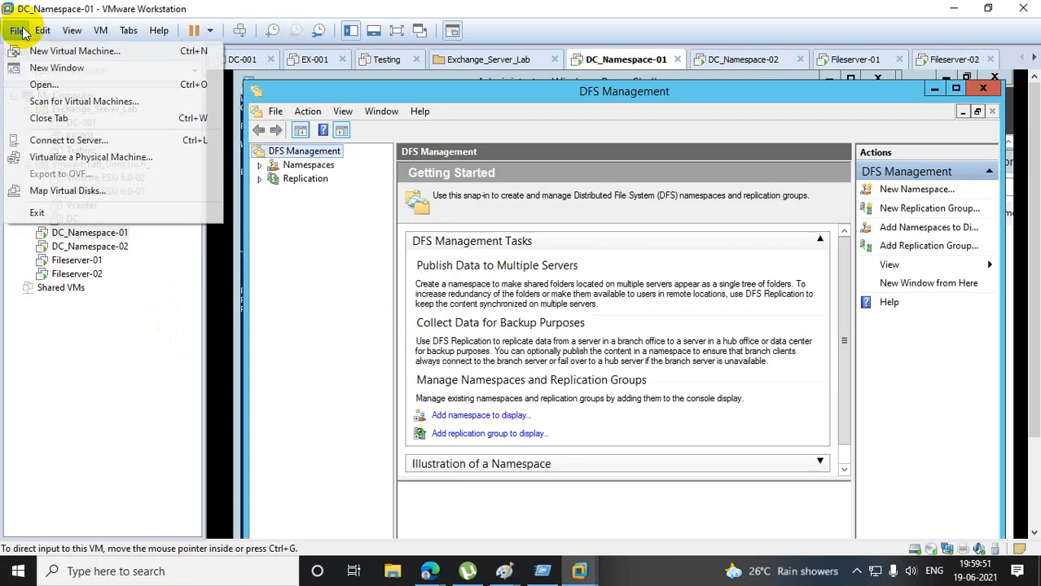
# Start a Custom new virtual machine with default compatibility, using the Windows 10 Pro installer ISO.
pyautogui.click(37, 51)
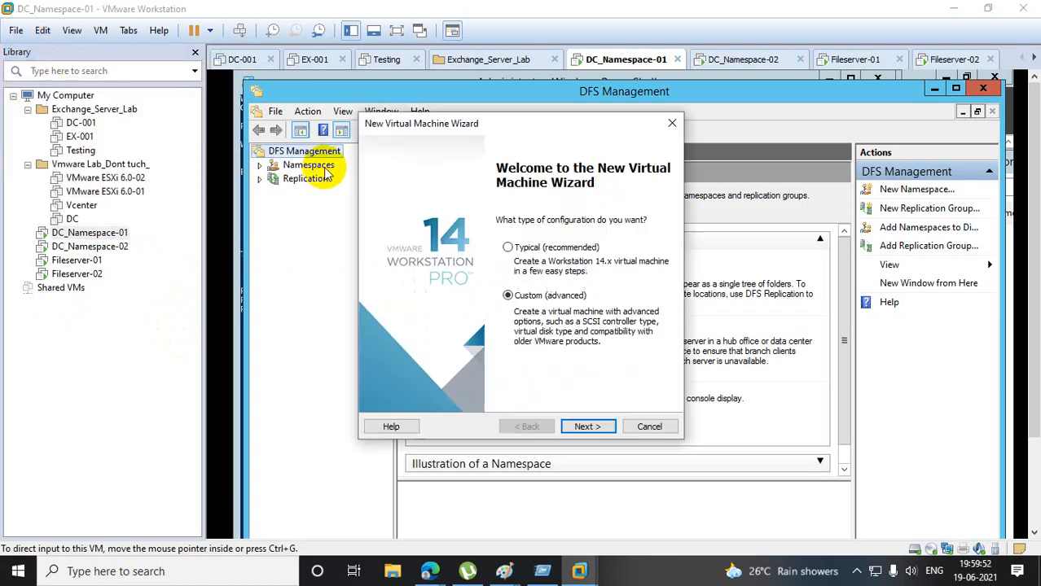
pyautogui.click(584, 427)
pyautogui.click(584, 429)
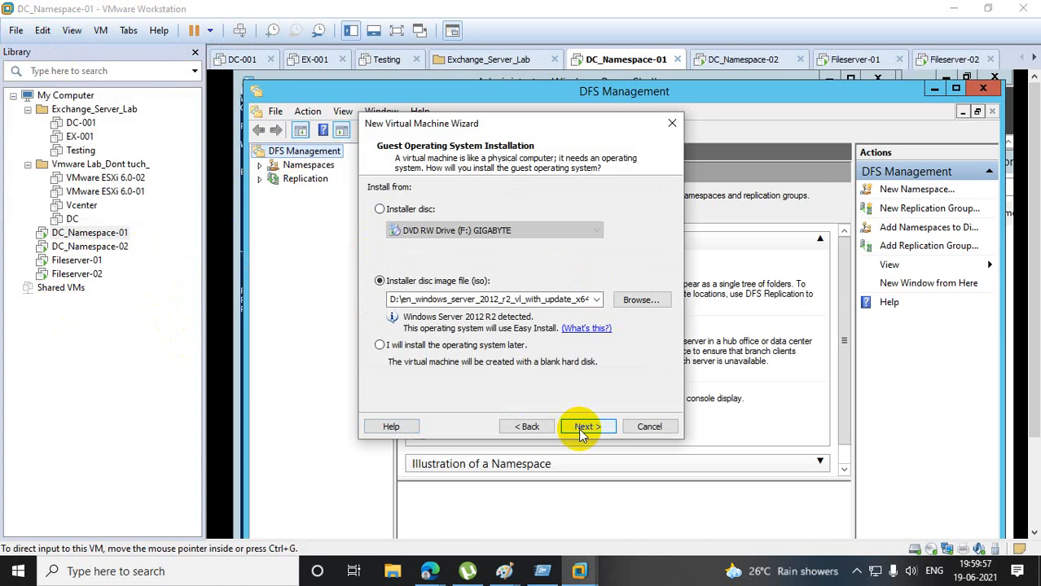
pyautogui.click(597, 299)
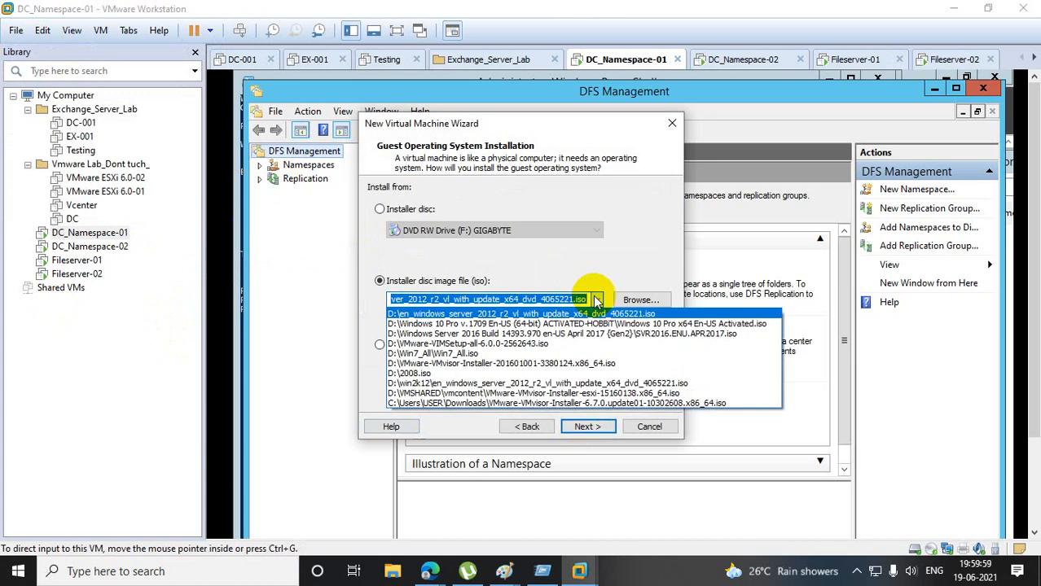
pyautogui.click(463, 325)
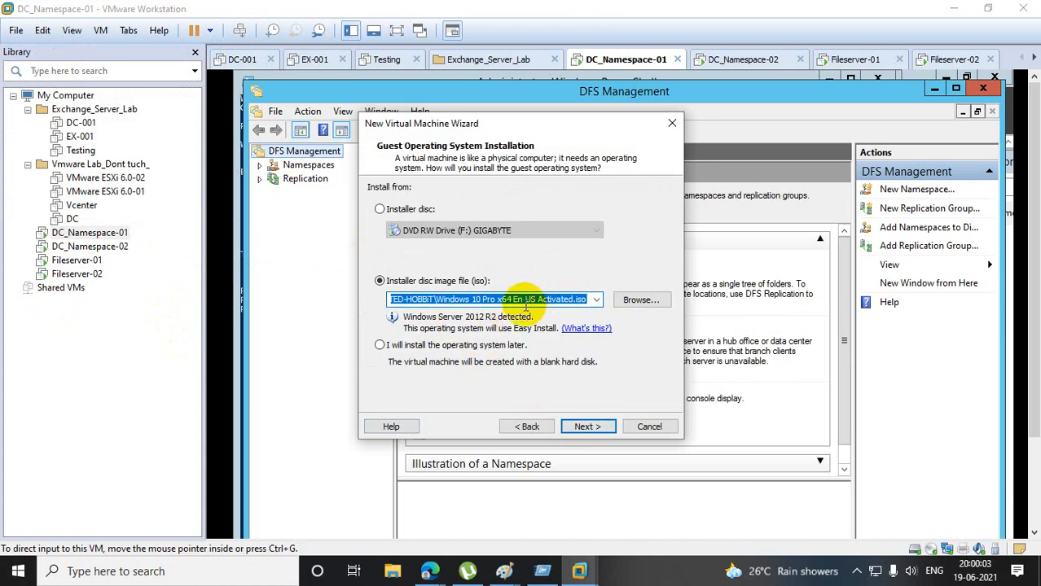
pyautogui.click(586, 427)
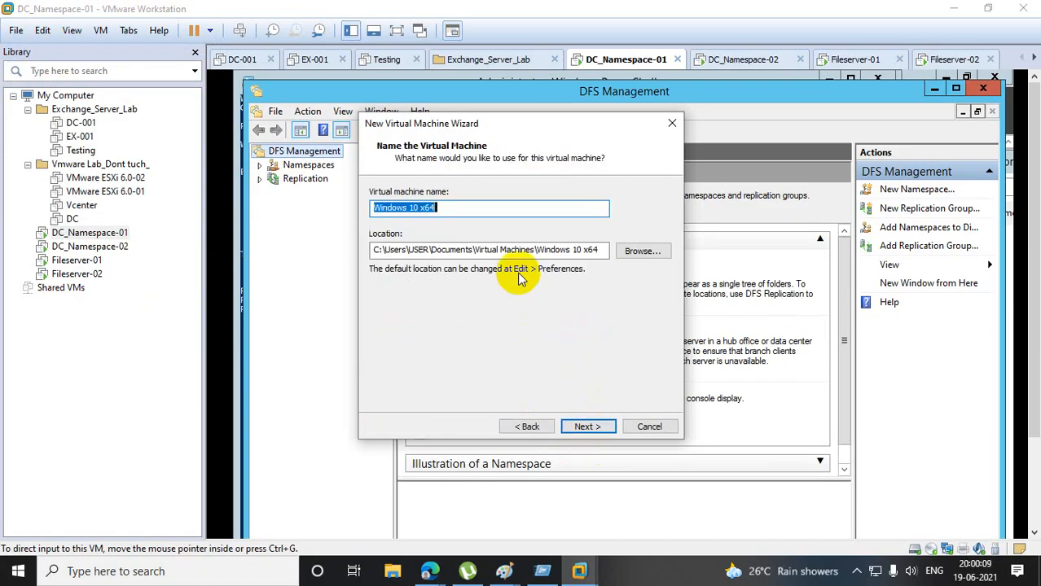
# Name the virtual machine Desktop and remove the C drive letter from its storage location.
pyautogui.write('LaPTOP')
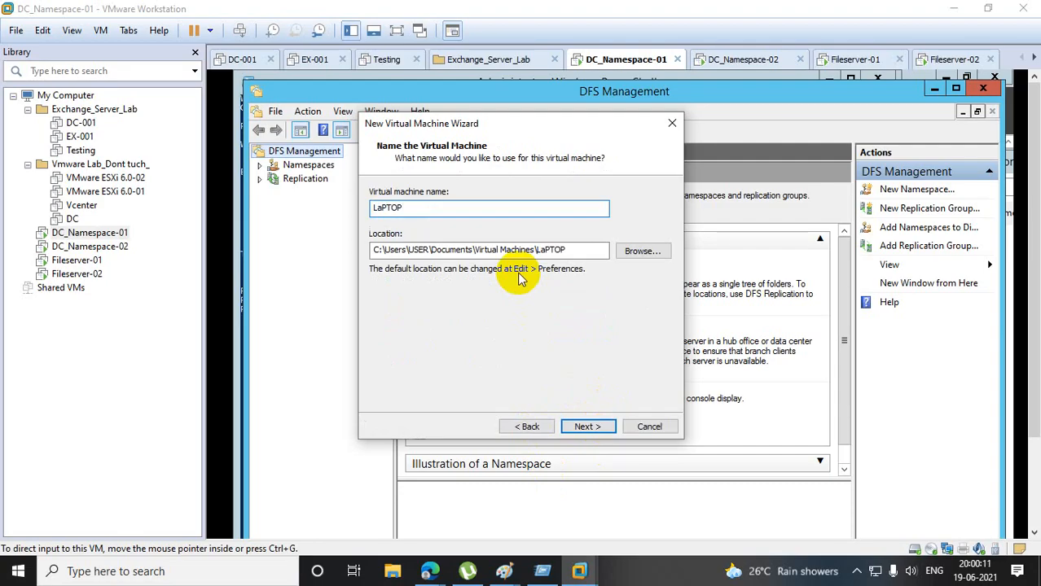
pyautogui.press('BackSpace')
pyautogui.press('BackSpace')
pyautogui.press('BackSpace')
pyautogui.press('BackSpace')
pyautogui.press('BackSpace')
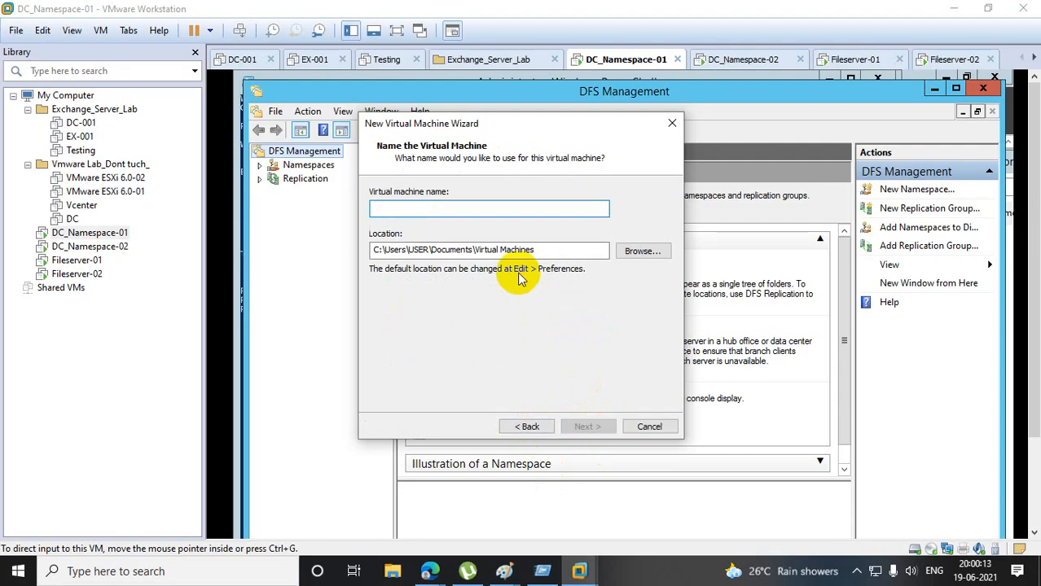
pyautogui.write('dESKTOP')
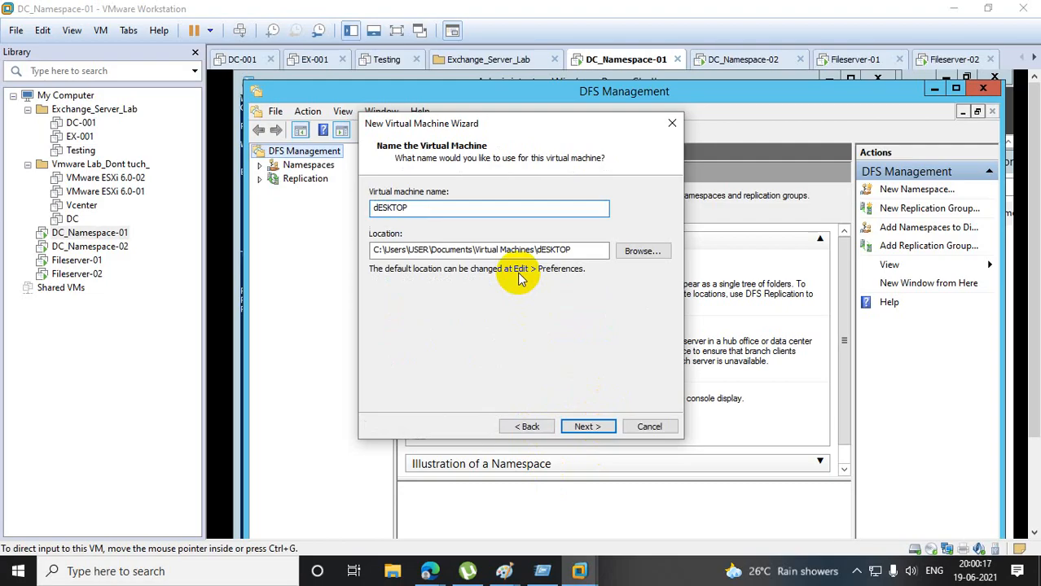
pyautogui.press('BackSpace')
pyautogui.press('BackSpace')
pyautogui.press('BackSpace')
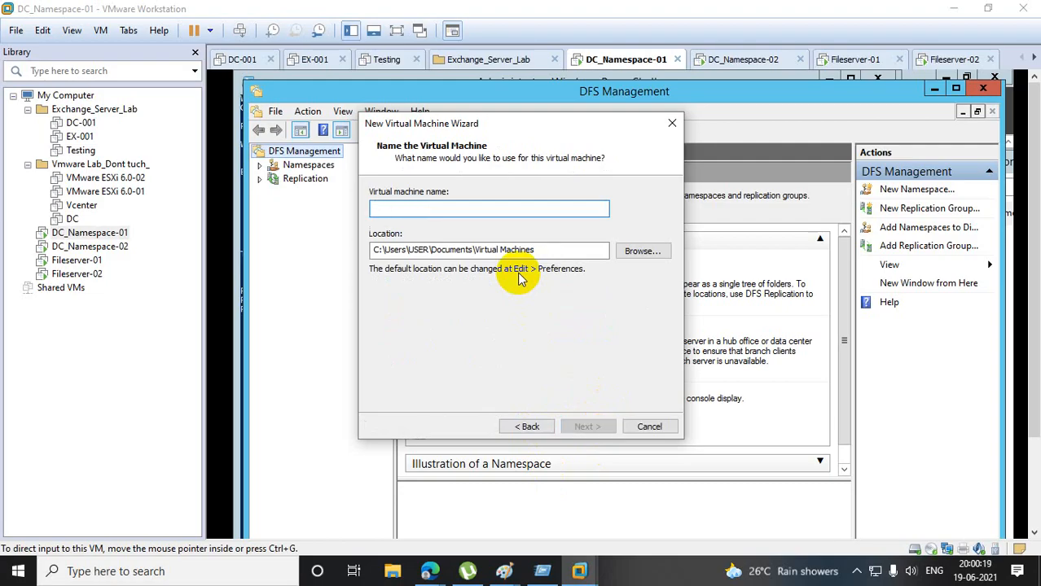
pyautogui.write('Desktop')
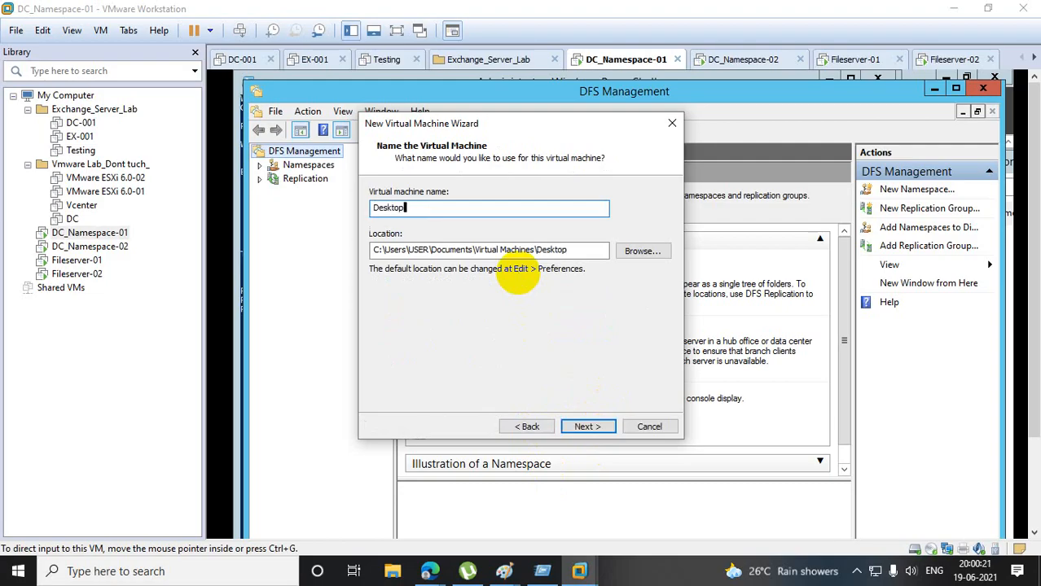
pyautogui.click(373, 250)
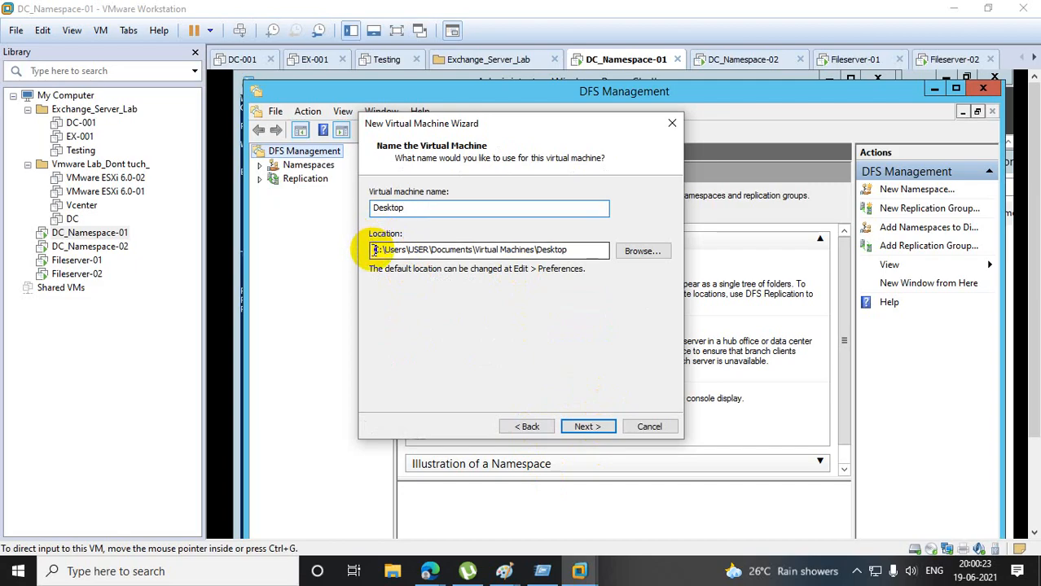
pyautogui.press('Delete')
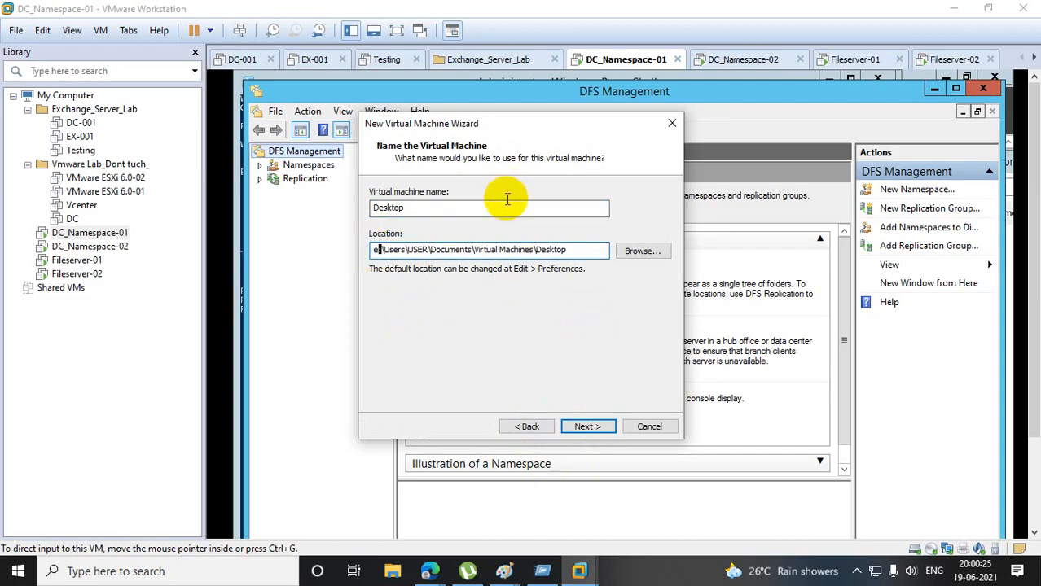
# Set the storage location to drive E, keep default firmware, and use 2 cores per processor with 3820 MB memory.
pyautogui.write('E')
pyautogui.click(589, 428)
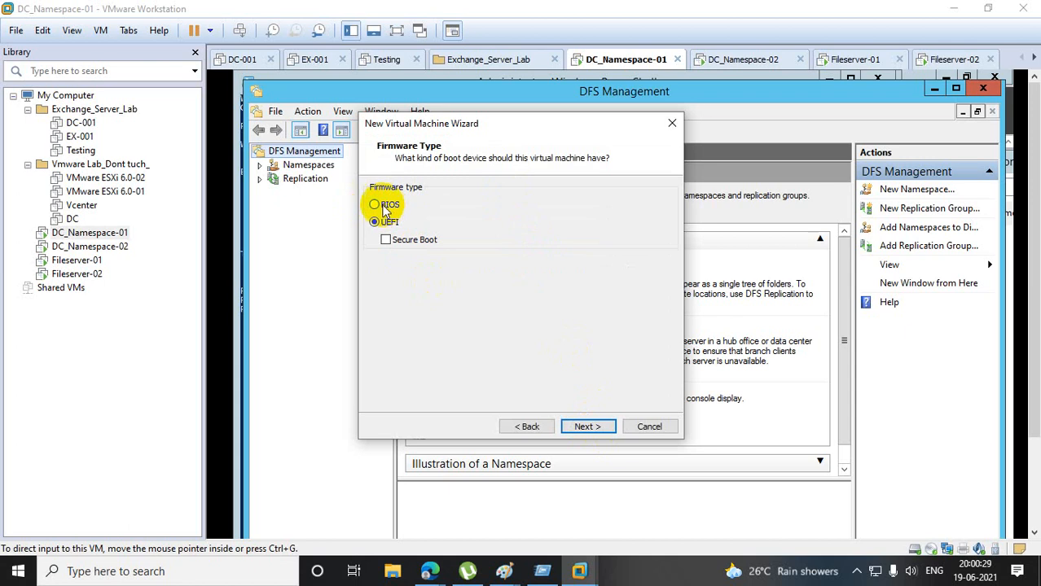
pyautogui.click(588, 427)
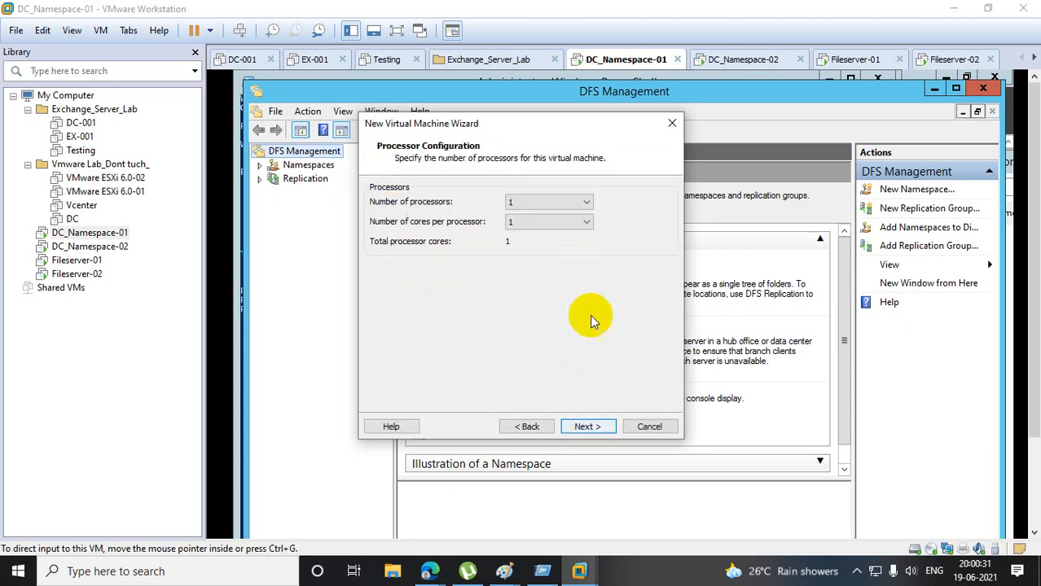
pyautogui.click(577, 223)
pyautogui.click(529, 241)
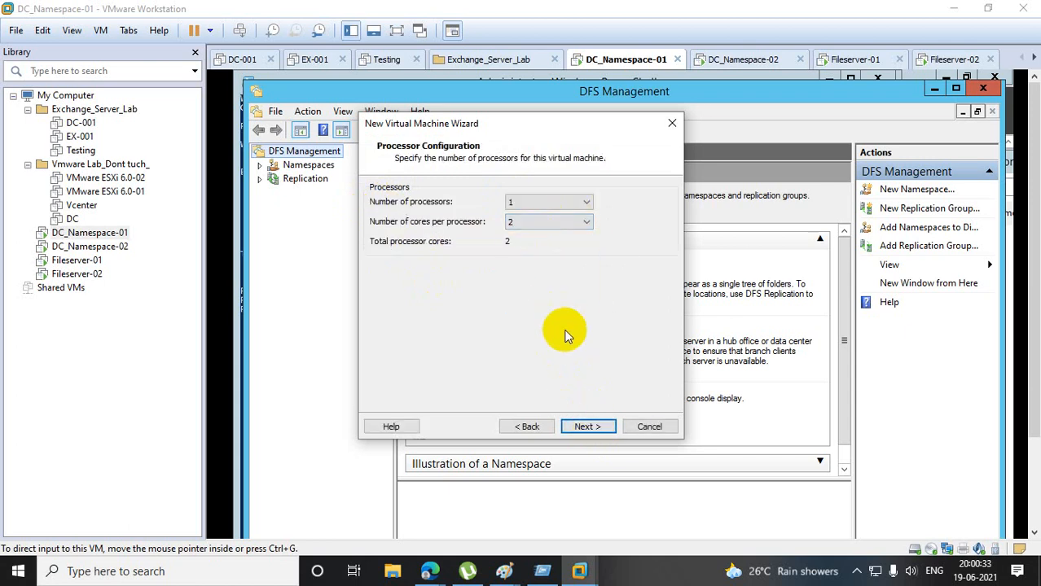
pyautogui.click(587, 427)
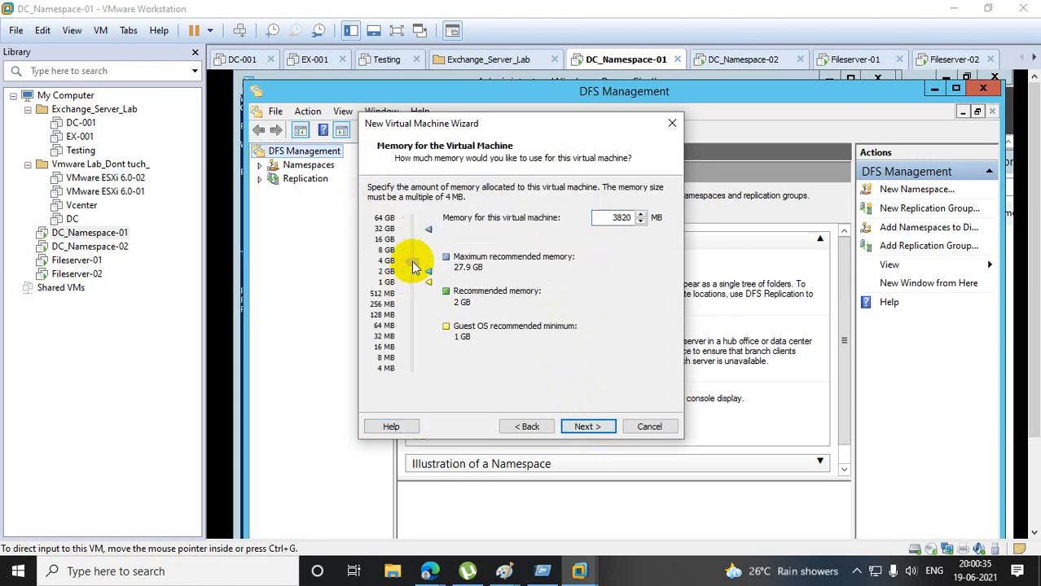
pyautogui.click(582, 427)
# Accept default network, controller and disk type, store the new disk as a single file, and finish.
pyautogui.click(580, 428)
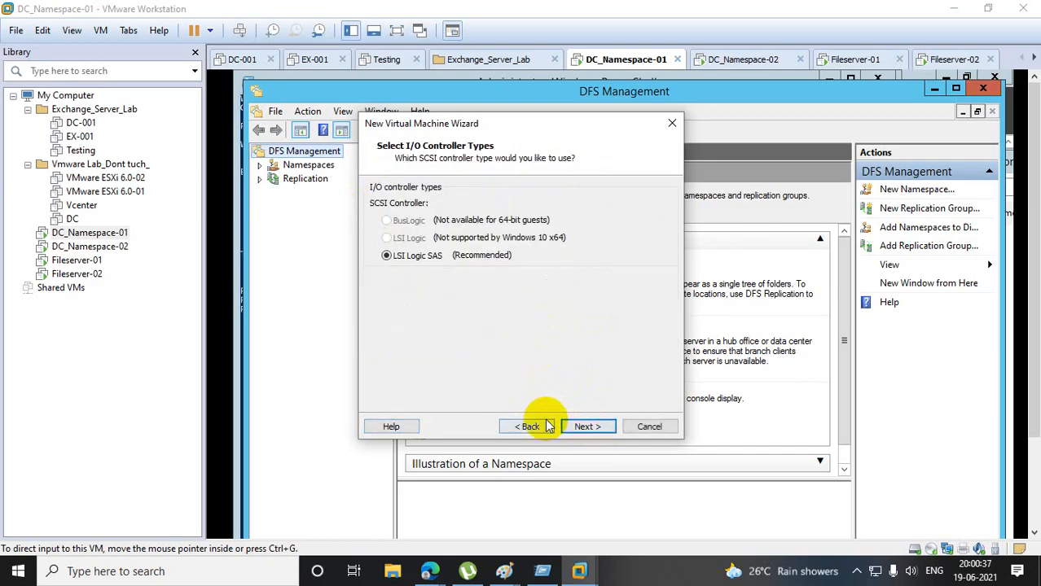
pyautogui.click(527, 426)
pyautogui.click(588, 426)
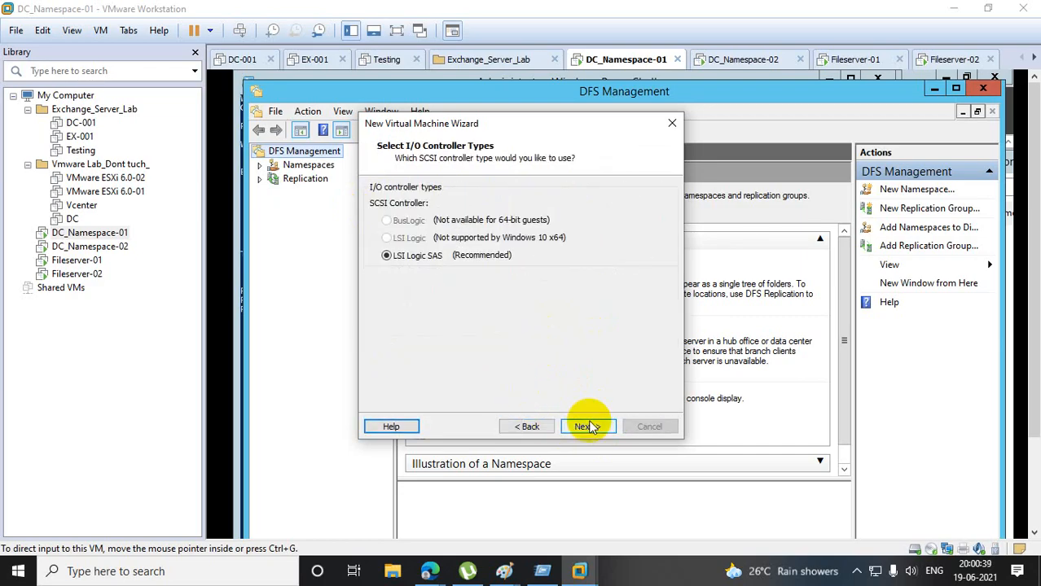
pyautogui.click(588, 427)
pyautogui.click(588, 427)
pyautogui.click(588, 426)
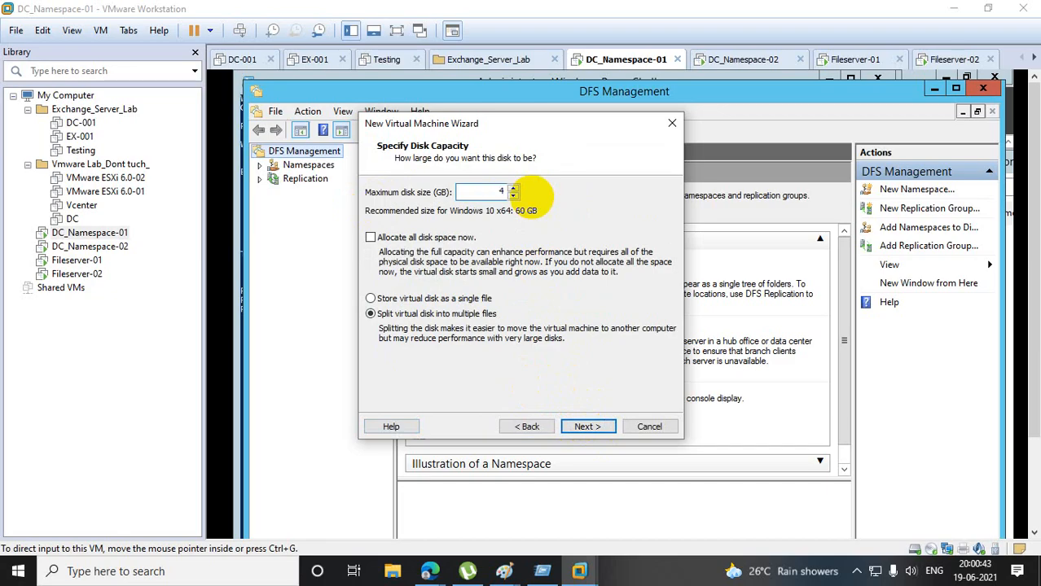
pyautogui.click(409, 299)
pyautogui.click(588, 427)
pyautogui.click(587, 426)
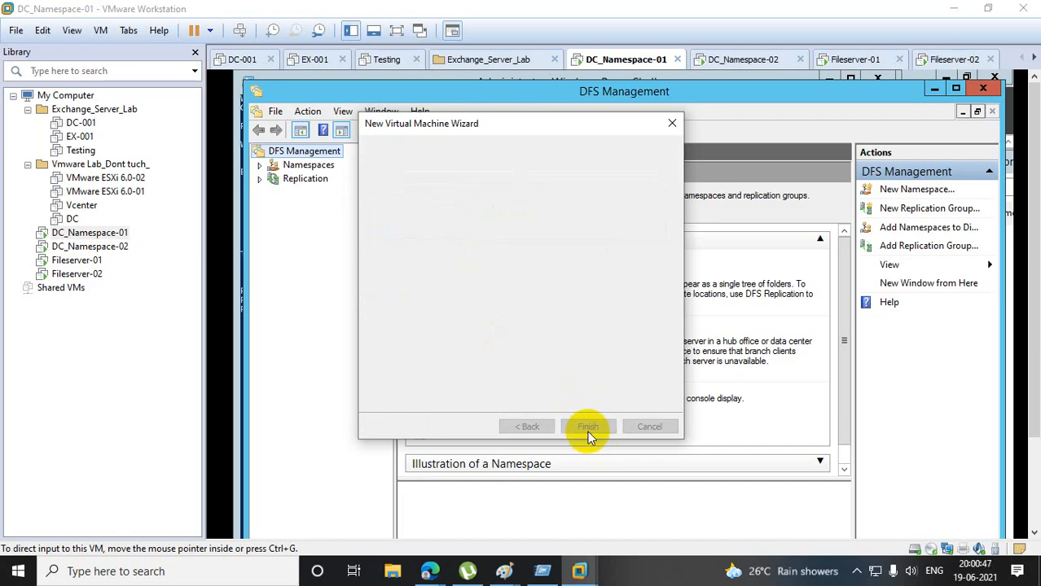
pyautogui.click(588, 429)
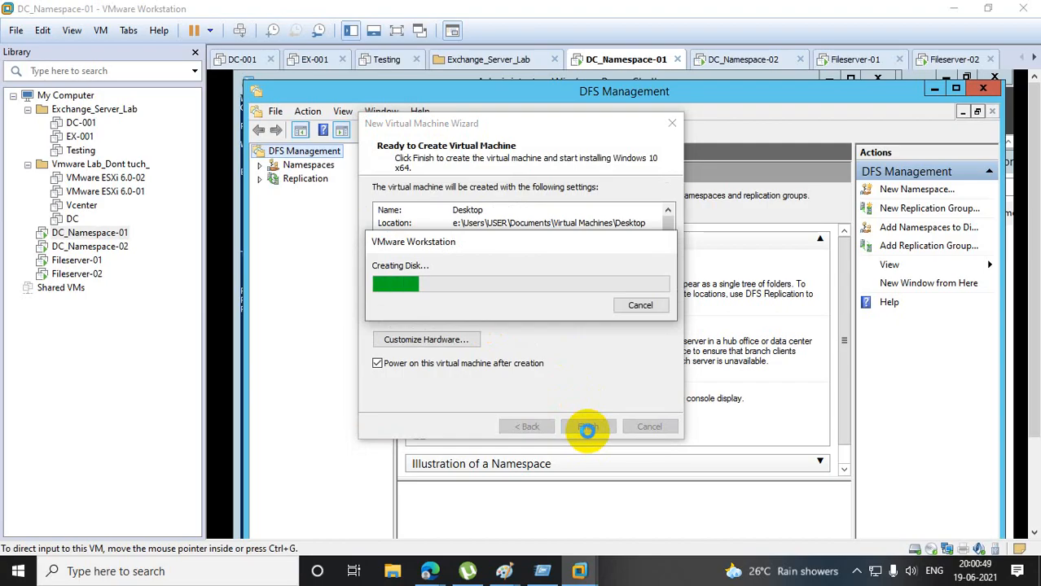
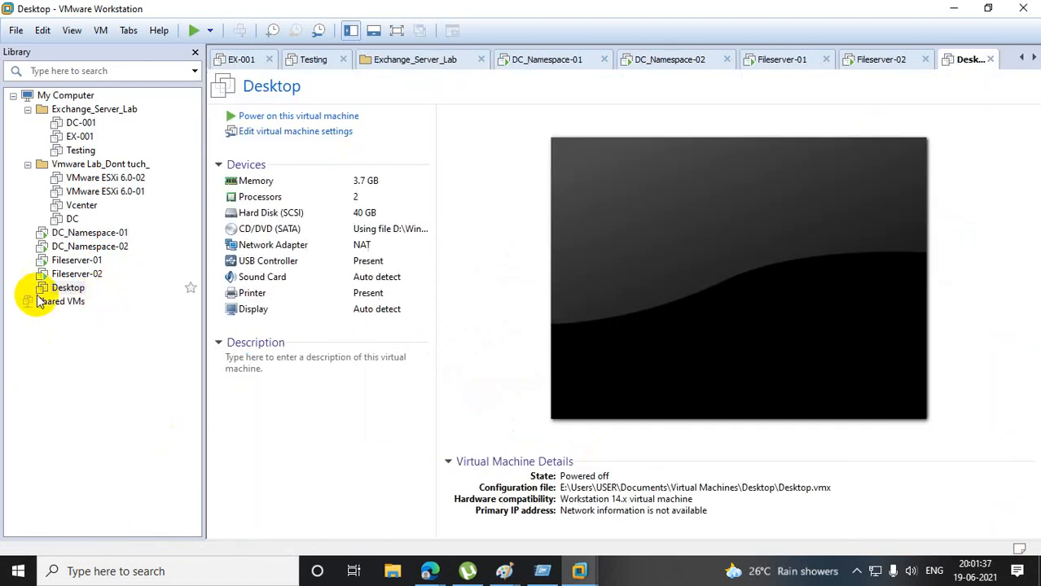
# Power on the Desktop virtual machine and dismiss the install hint bar.
pyautogui.click(67, 287)
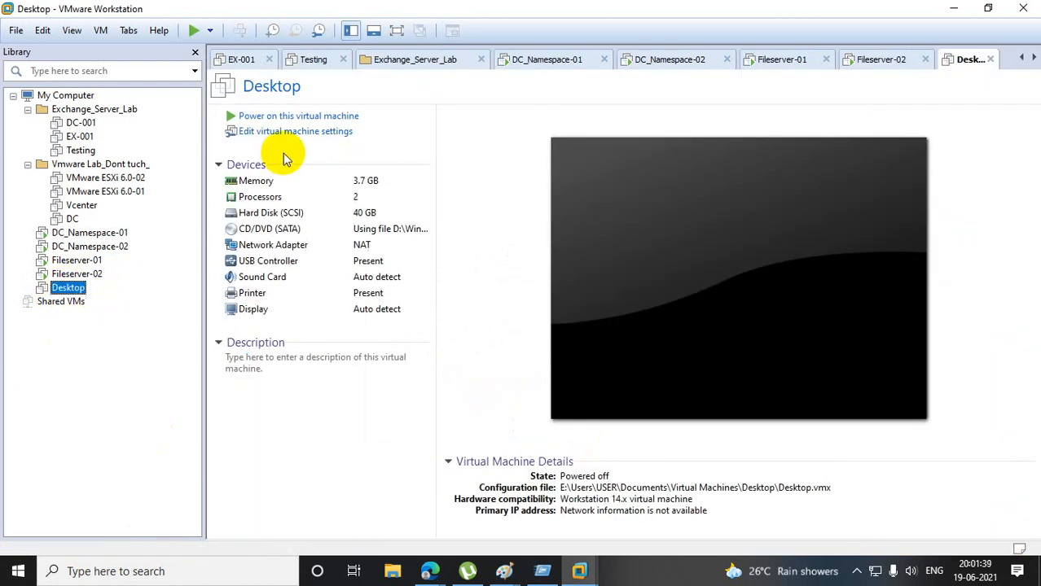
pyautogui.click(274, 119)
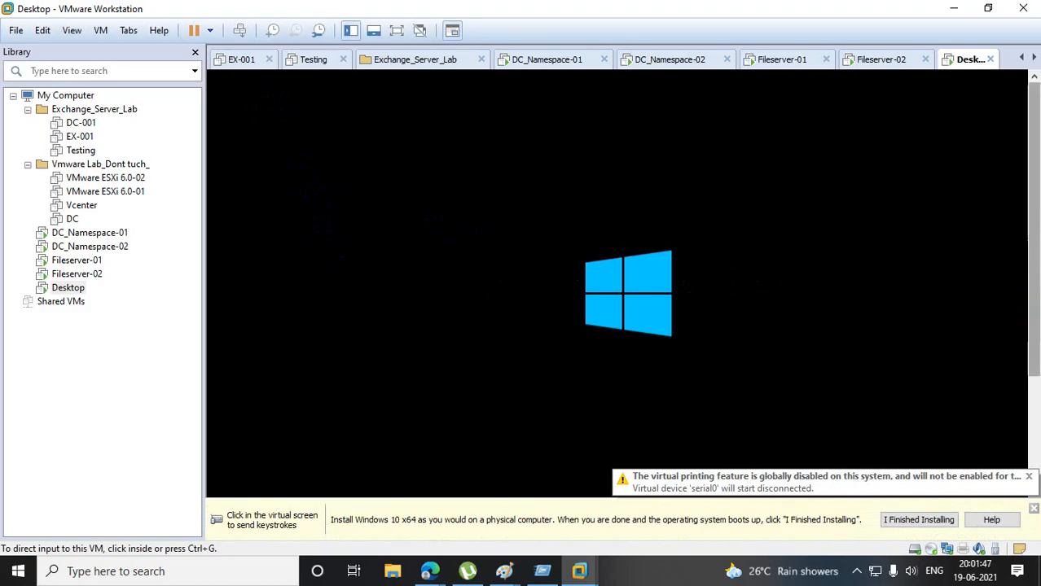
pyautogui.moveTo(1031, 291); pyautogui.dragTo(1031, 360)
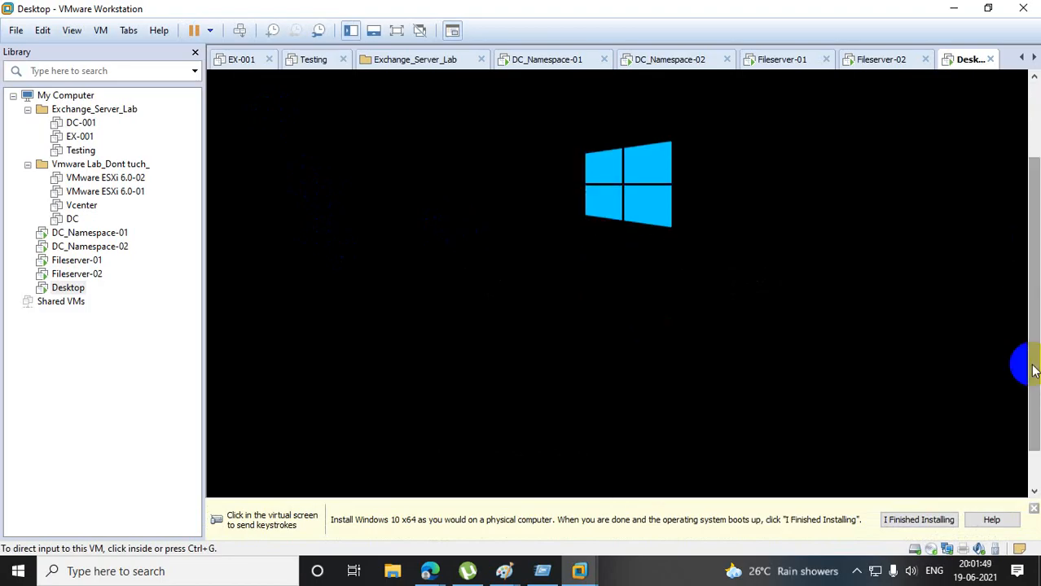
pyautogui.click(1033, 509)
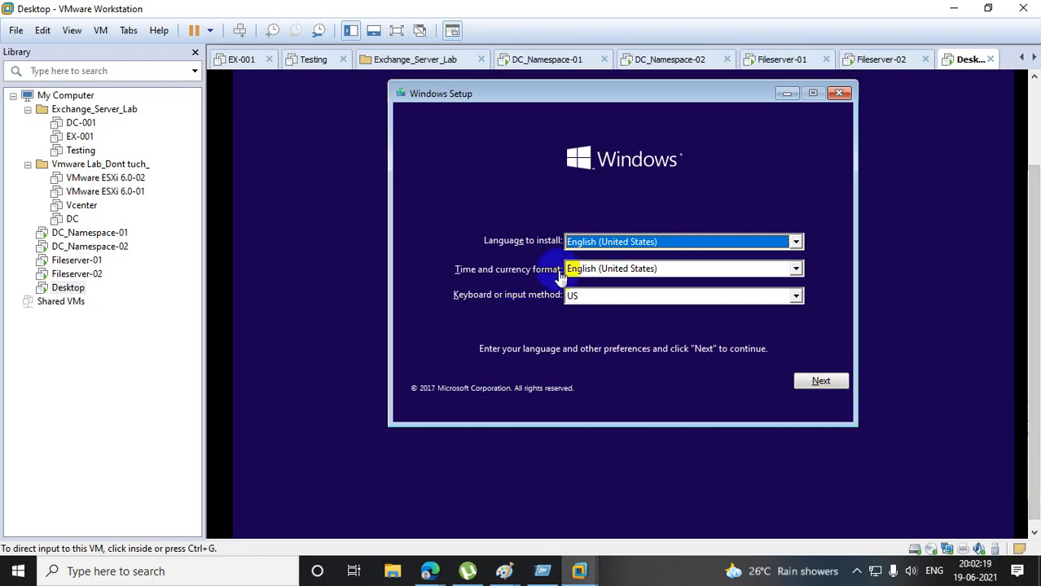
# Start Windows 10 setup with default language, accept the license, and begin a Custom install.
pyautogui.click(845, 373)
pyautogui.click(839, 383)
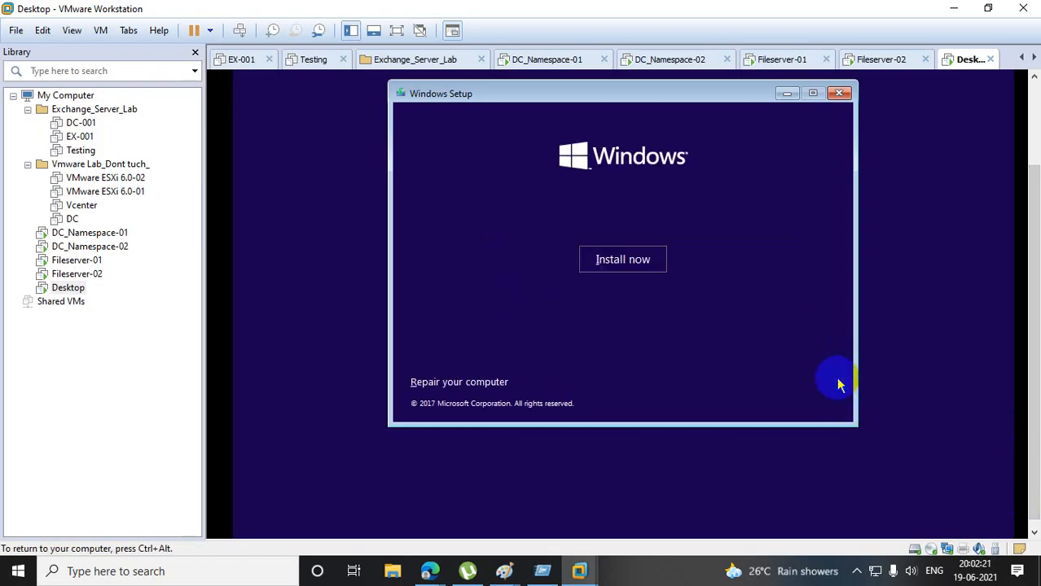
pyautogui.click(598, 264)
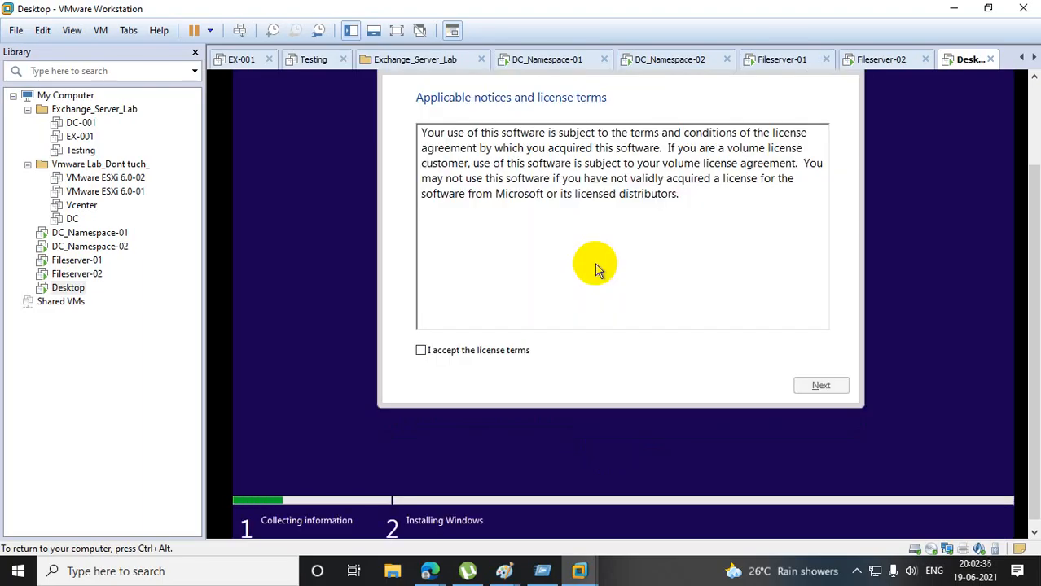
pyautogui.click(420, 350)
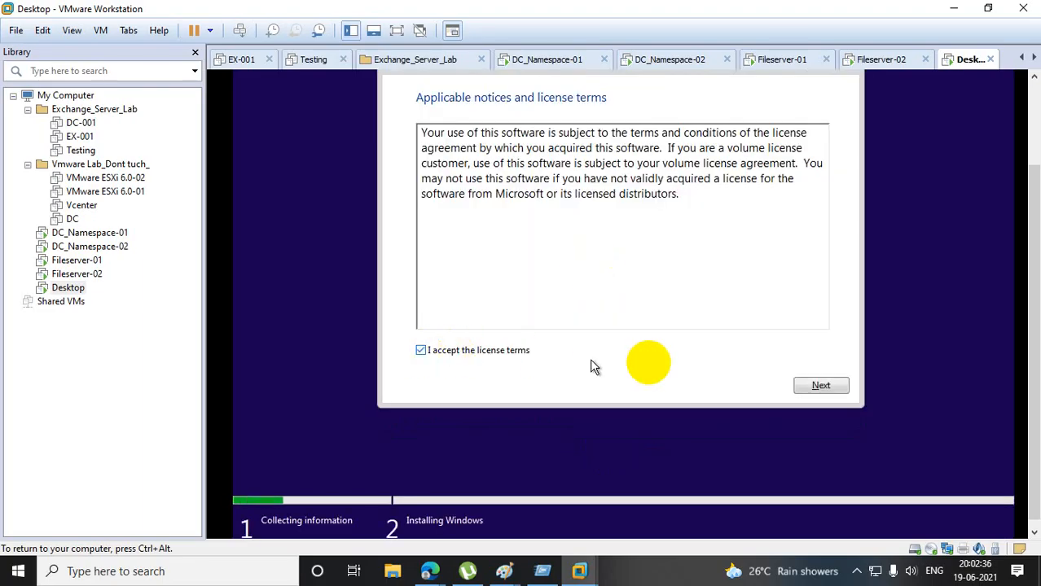
pyautogui.click(818, 387)
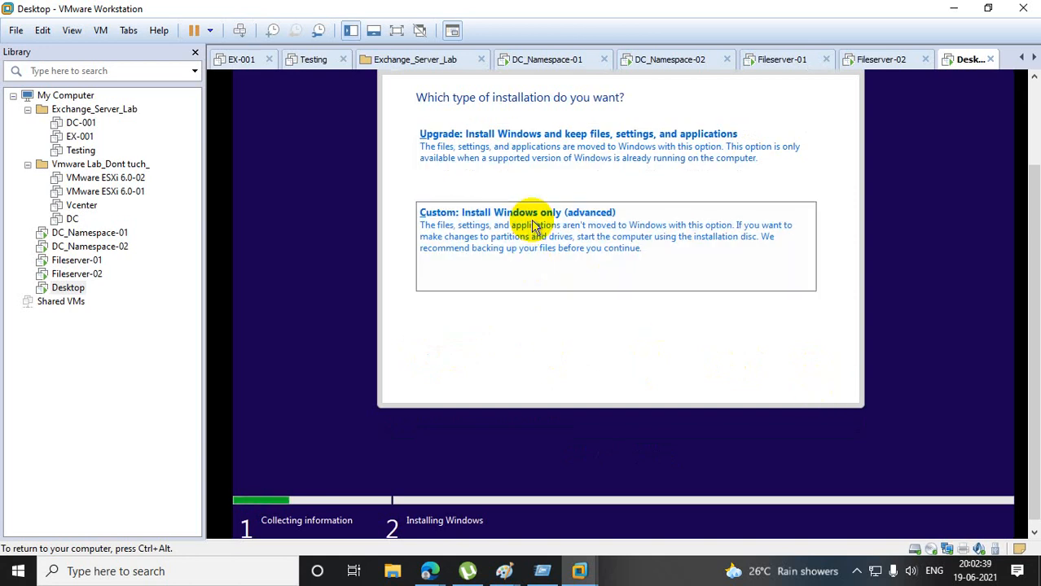
pyautogui.click(527, 218)
pyautogui.click(843, 385)
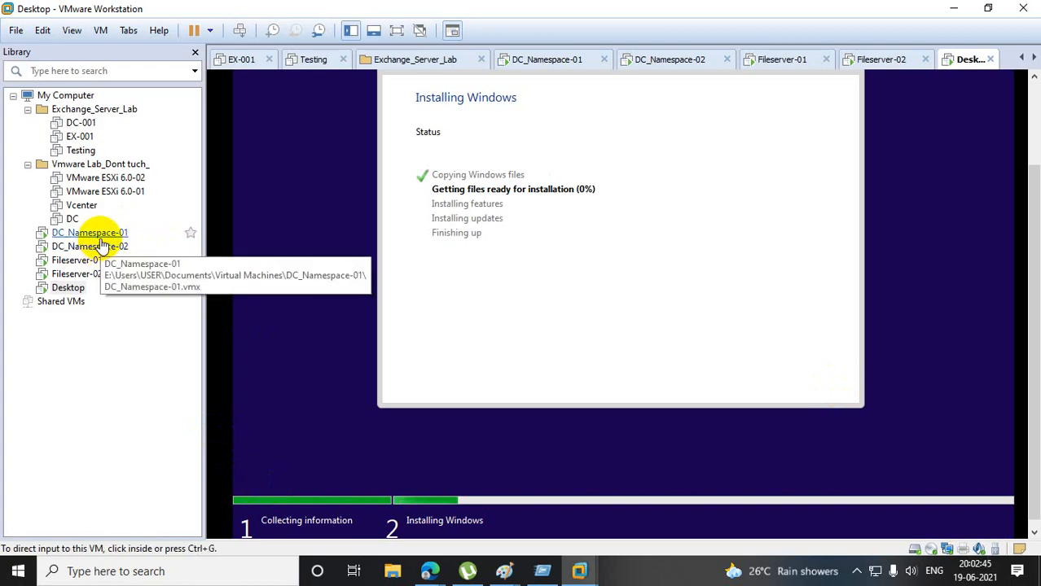
# On DC_Namespace-01, maximize DFS Management and launch New Namespace from the Namespaces node.
pyautogui.click(91, 234)
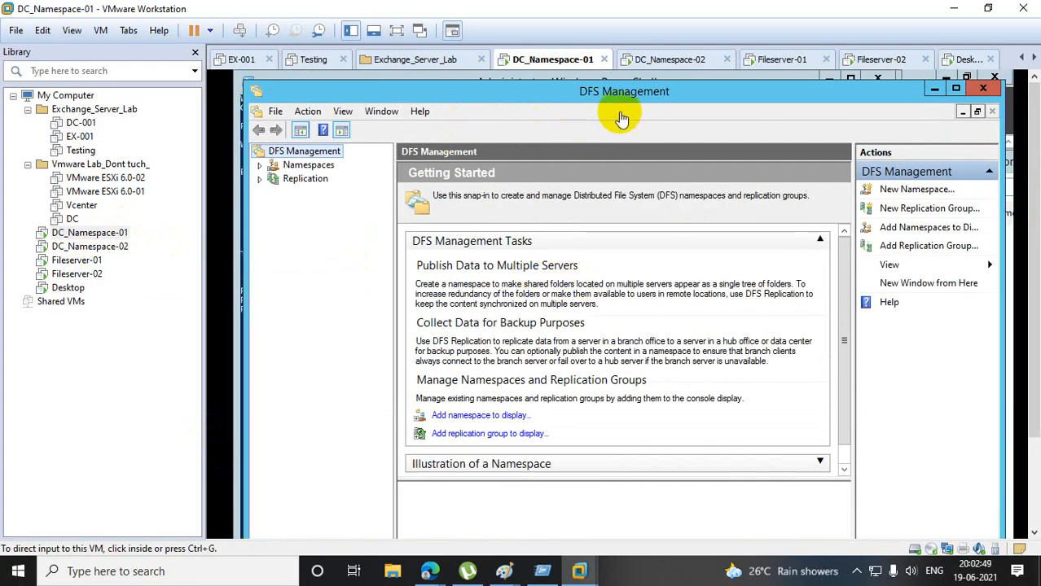
pyautogui.click(955, 89)
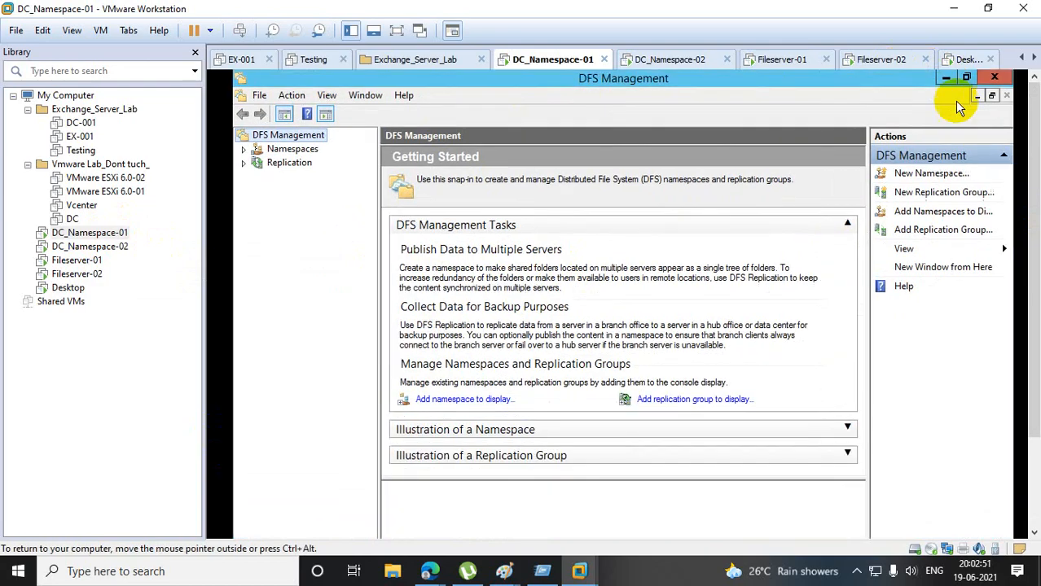
pyautogui.click(244, 151)
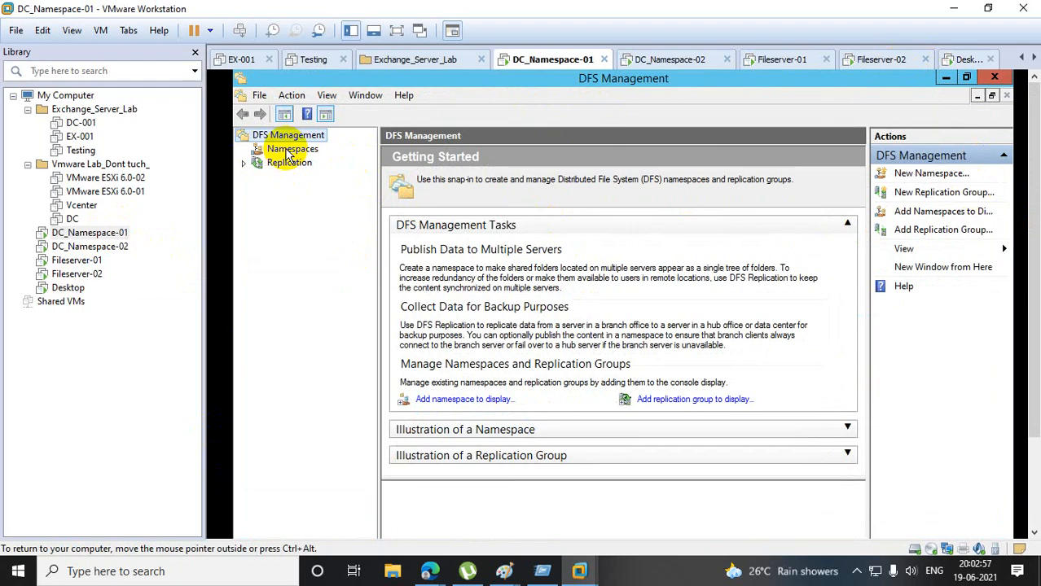
pyautogui.rightClick(288, 155)
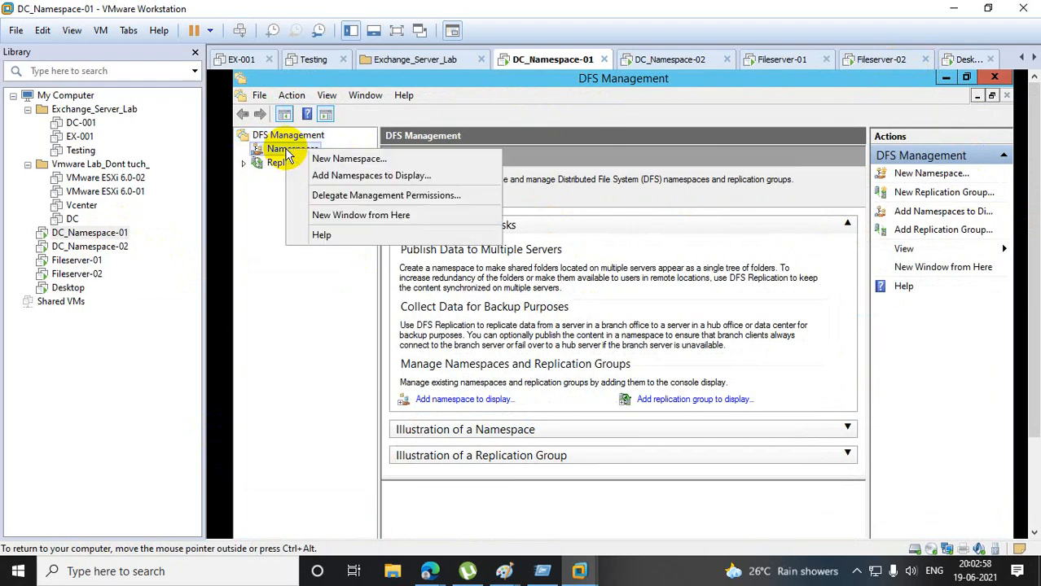
pyautogui.click(350, 179)
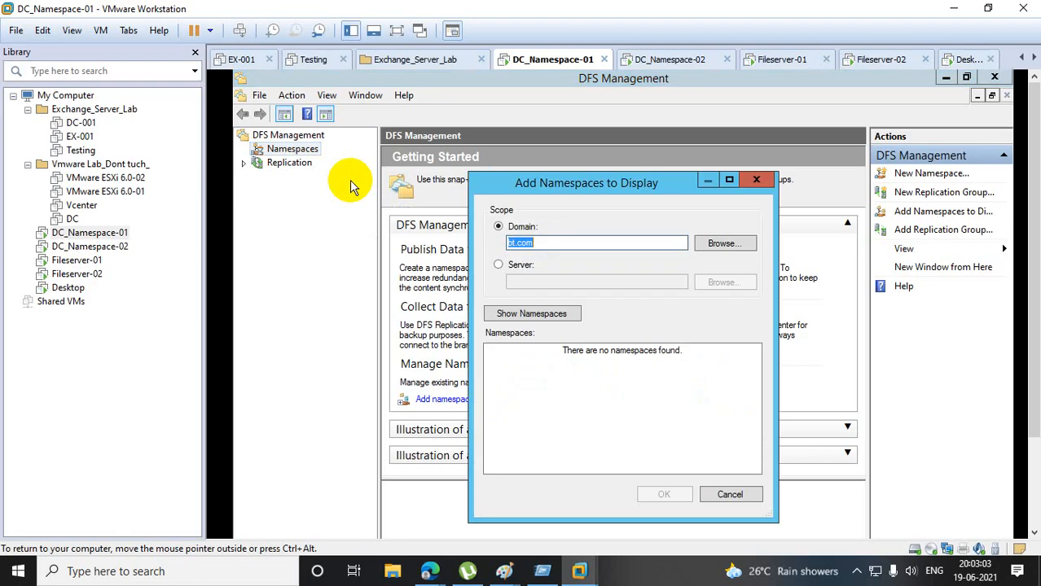
pyautogui.click(756, 180)
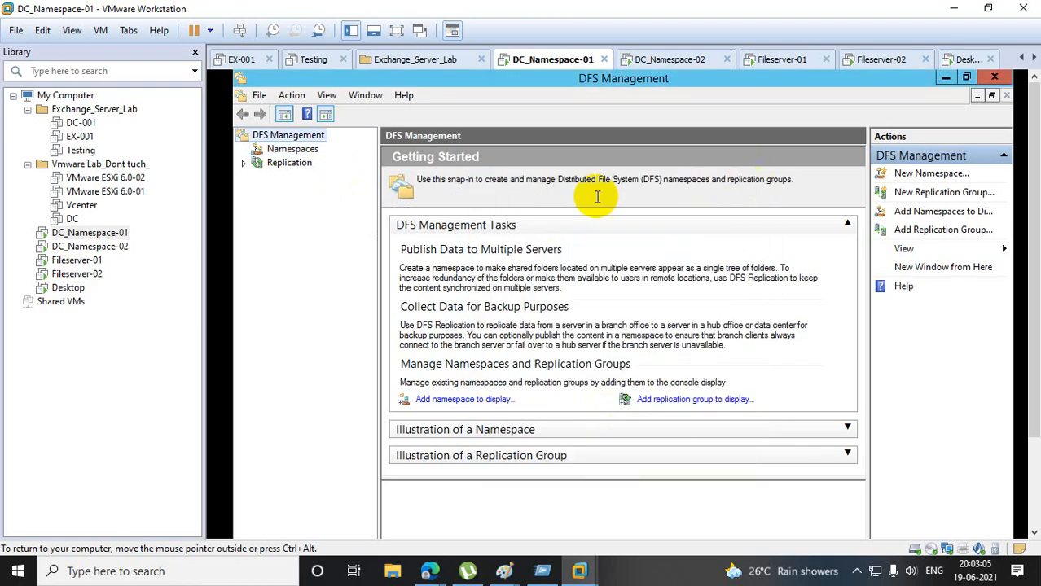
pyautogui.rightClick(284, 154)
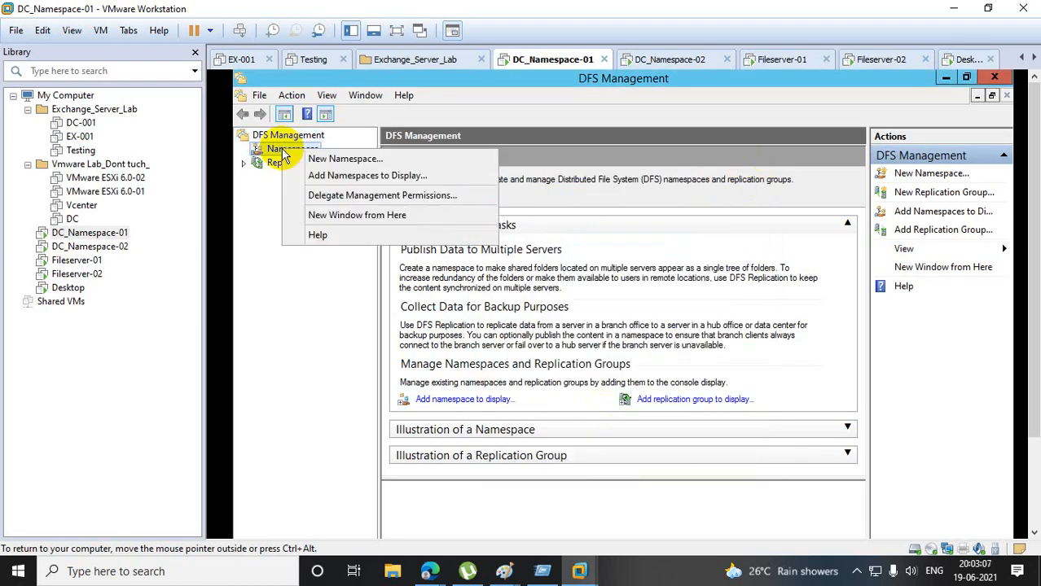
pyautogui.click(355, 162)
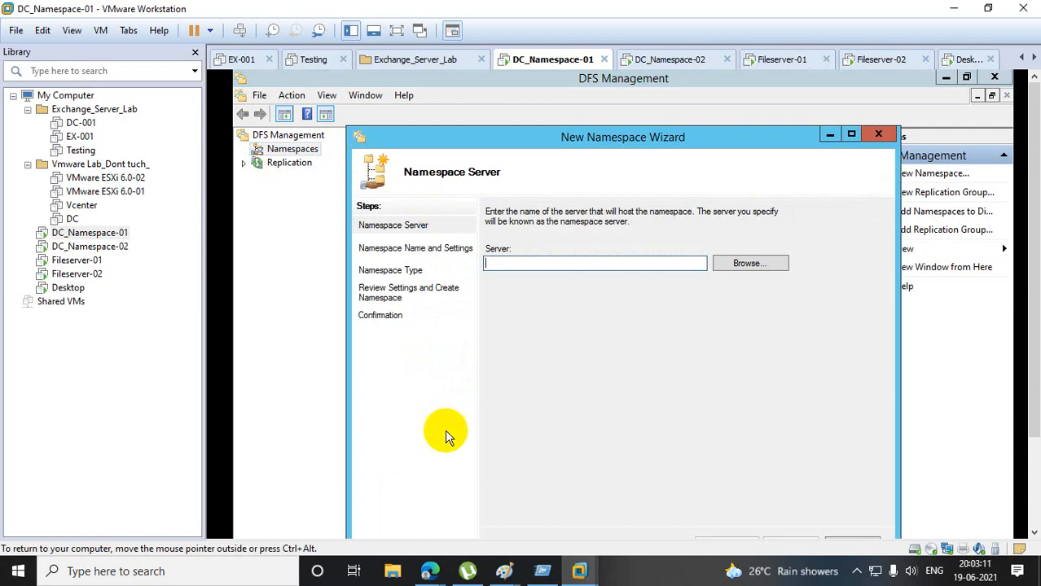
pyautogui.moveTo(506, 573)
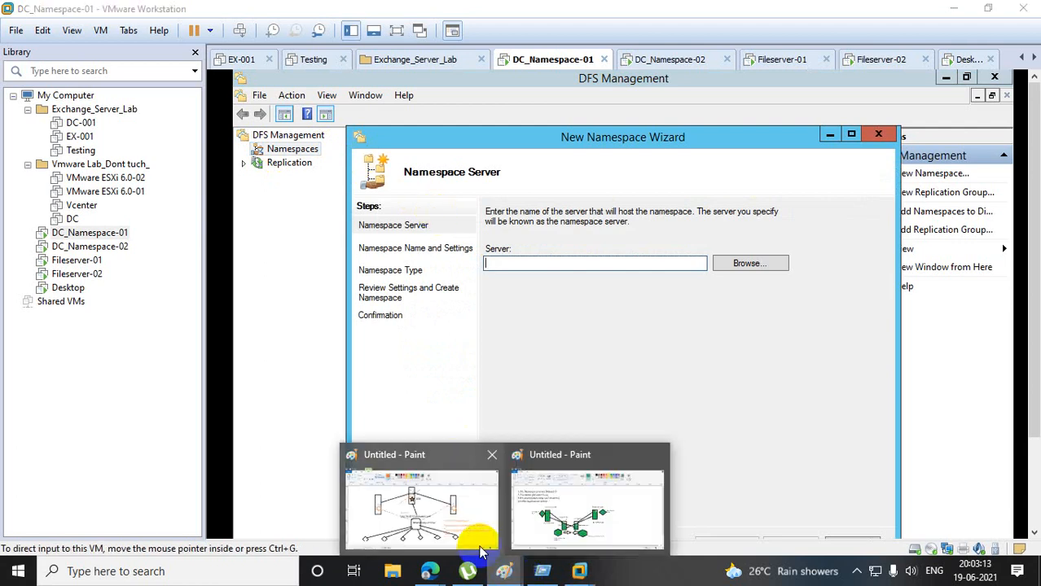
pyautogui.click(472, 517)
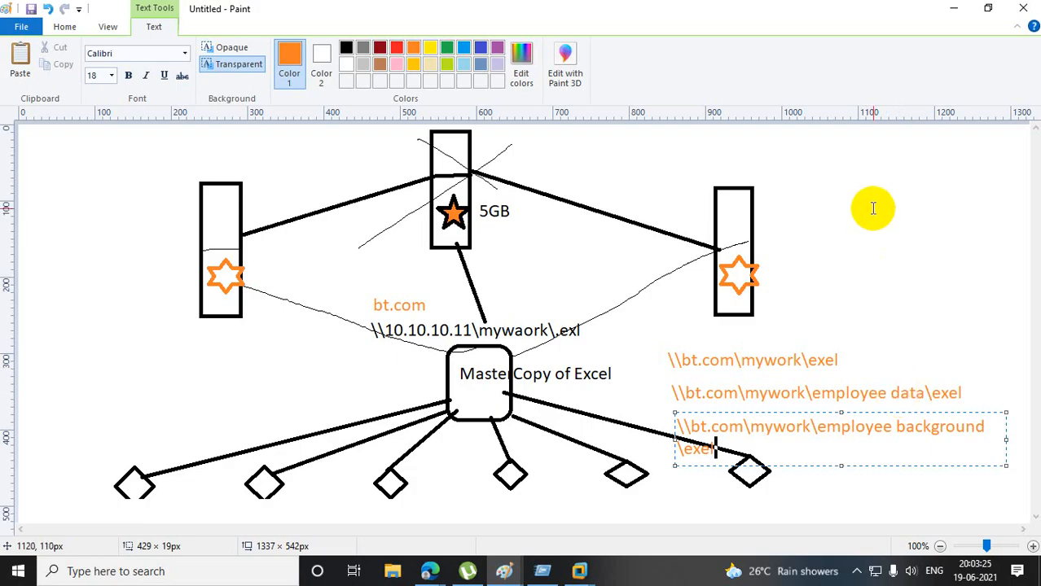
pyautogui.click(953, 8)
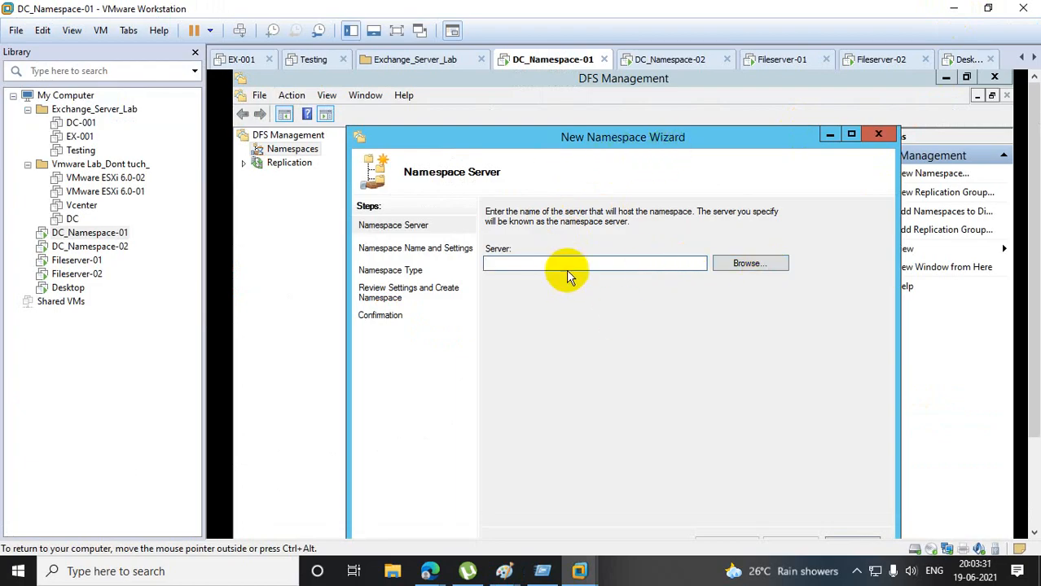
# Pick DC_NAMESPACE-01 as the namespace server through the advanced computer search.
pyautogui.click(742, 273)
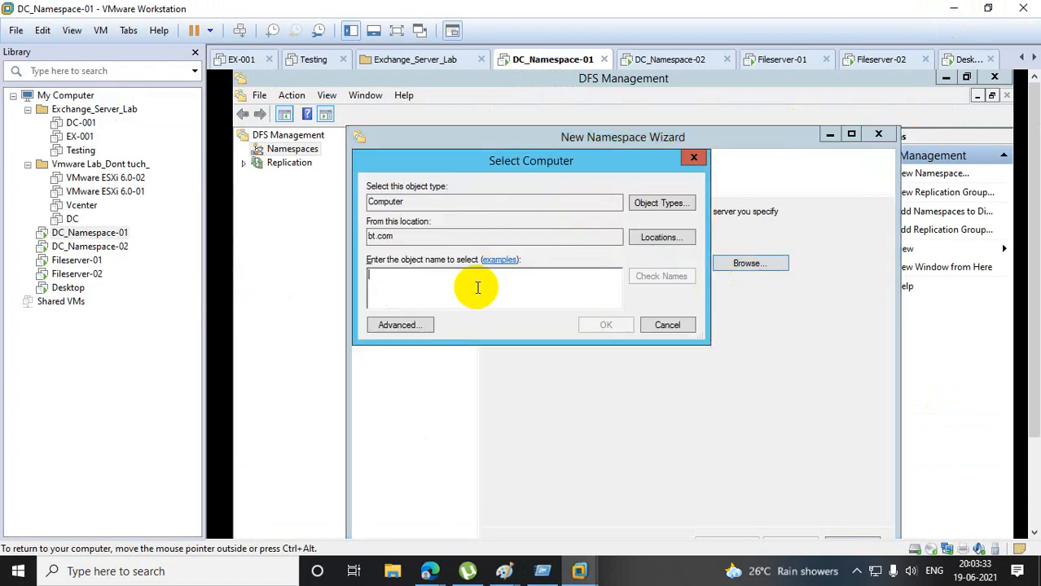
pyautogui.click(414, 325)
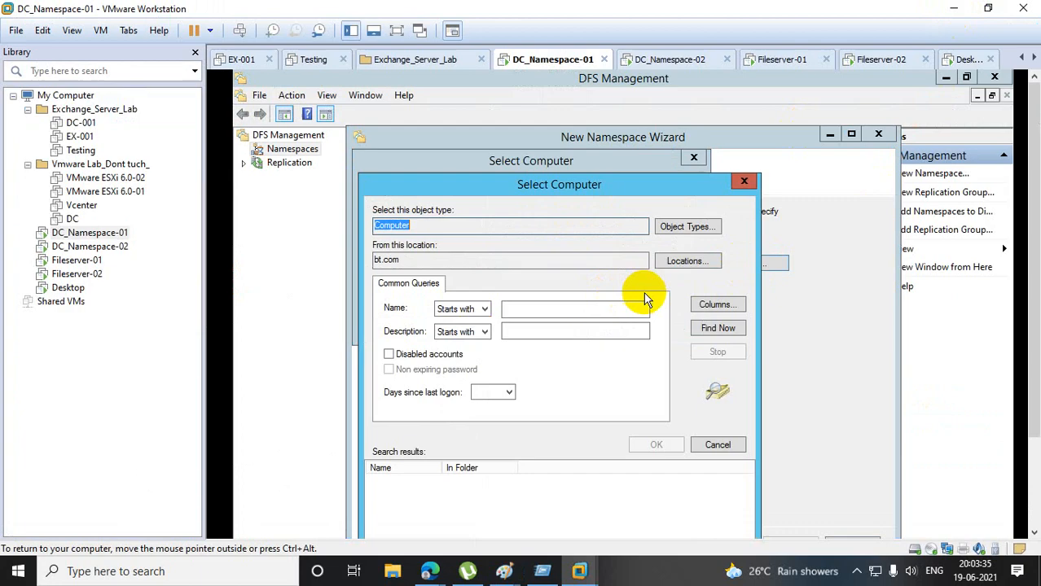
pyautogui.click(732, 329)
pyautogui.moveTo(592, 188); pyautogui.dragTo(643, 86)
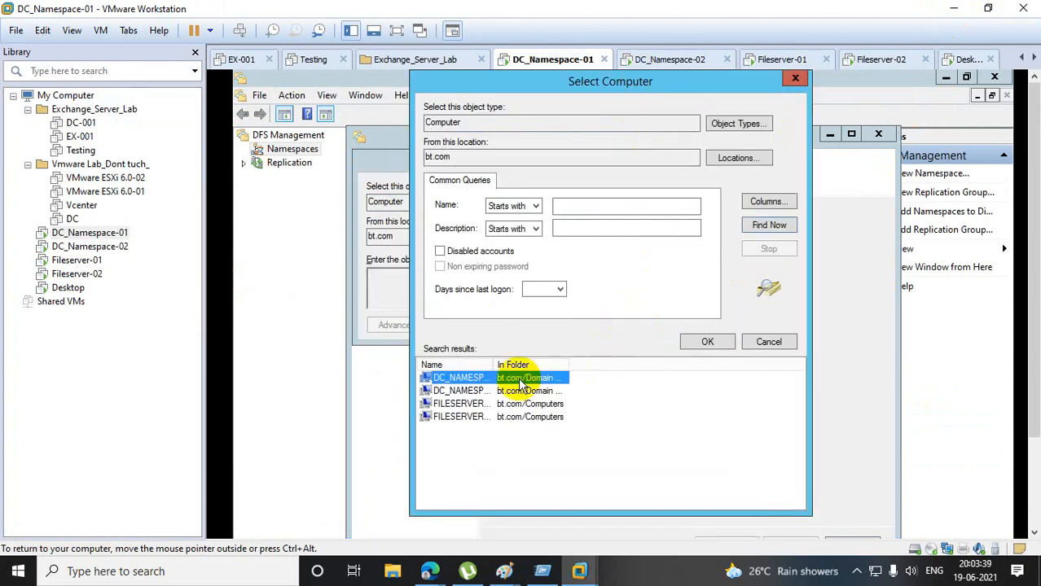
pyautogui.moveTo(495, 364); pyautogui.dragTo(555, 363)
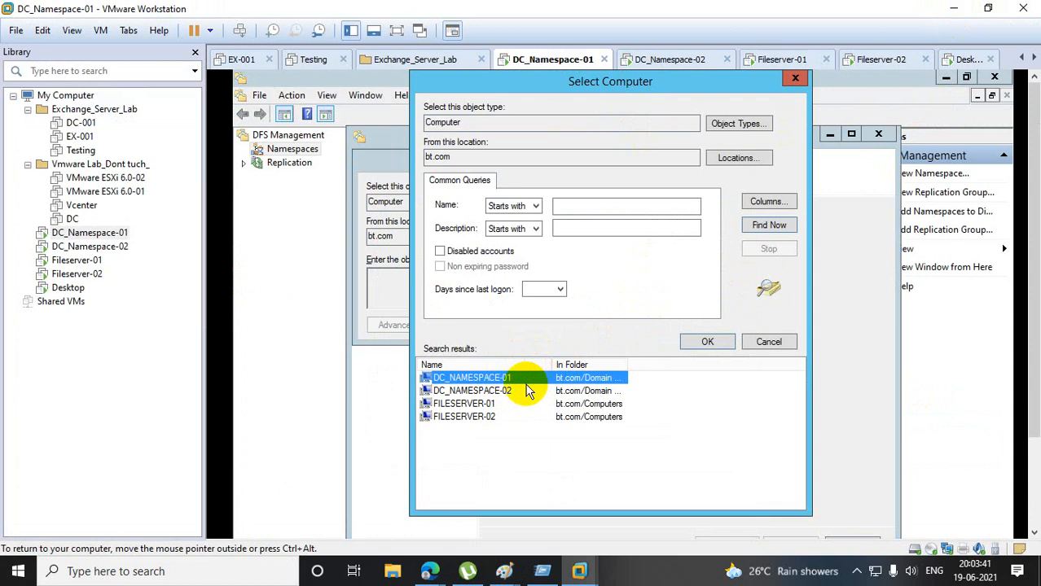
pyautogui.click(698, 346)
pyautogui.click(606, 324)
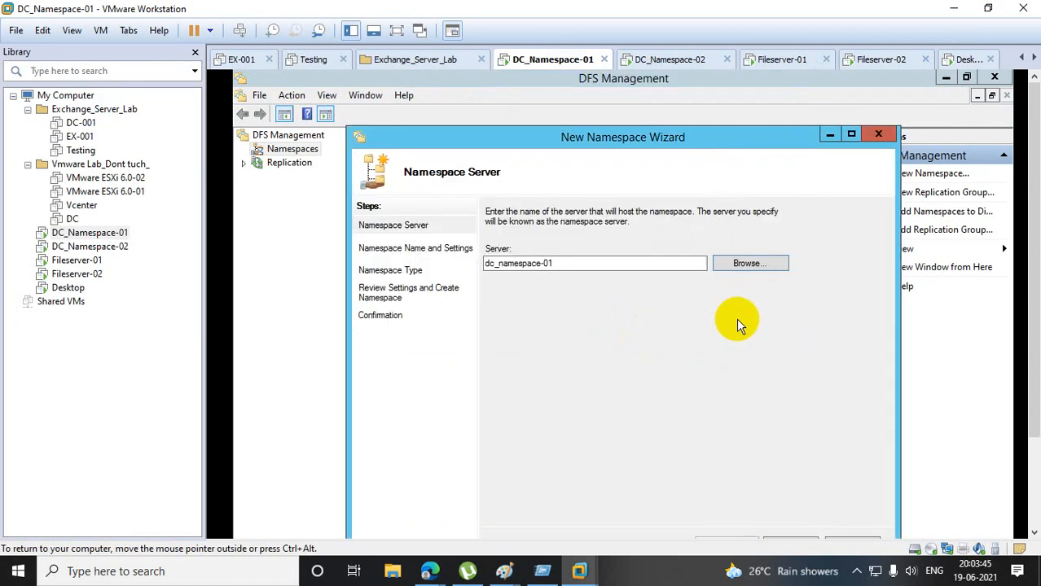
pyautogui.scroll(-3, 1035, 352)
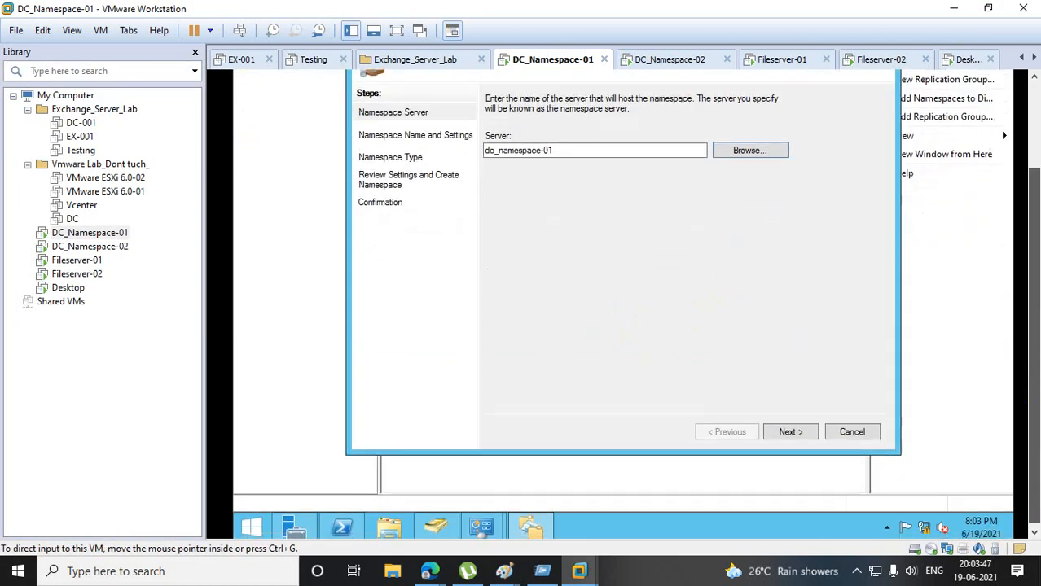
# Name the namespace Mywork and move on to the namespace type step.
pyautogui.click(802, 437)
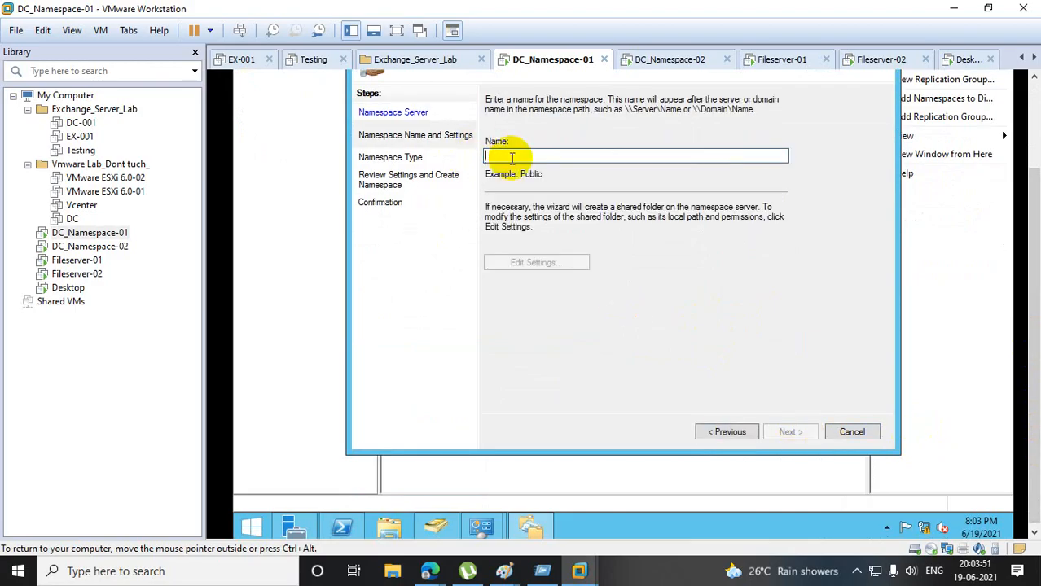
pyautogui.write('Mywork')
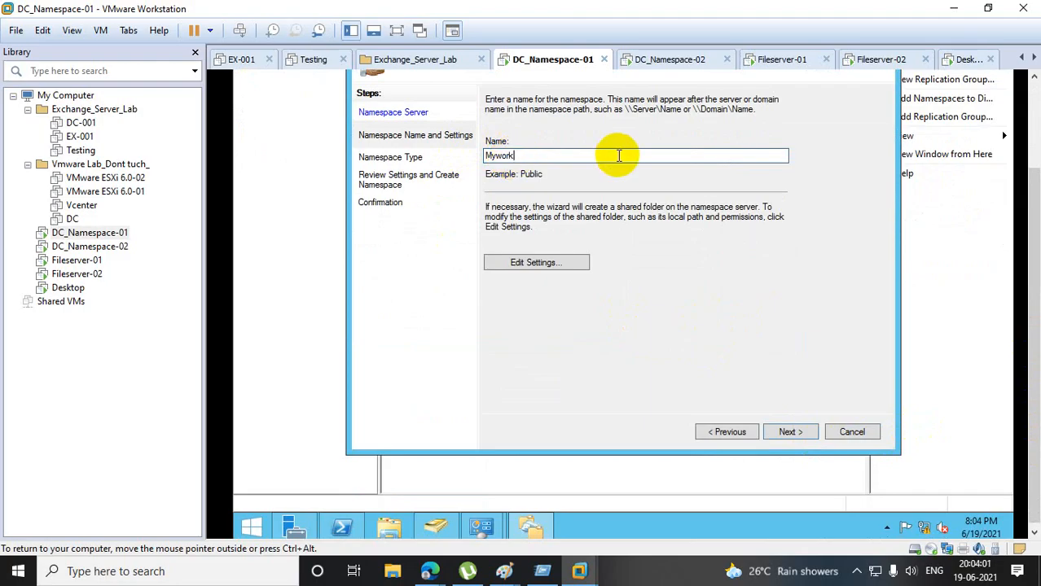
pyautogui.click(787, 425)
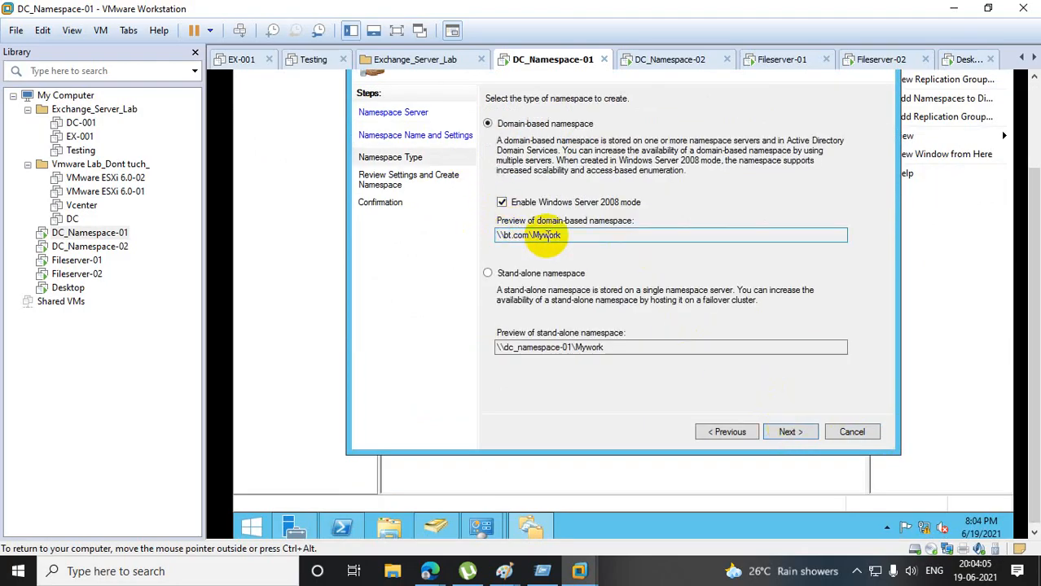
pyautogui.moveTo(504, 570)
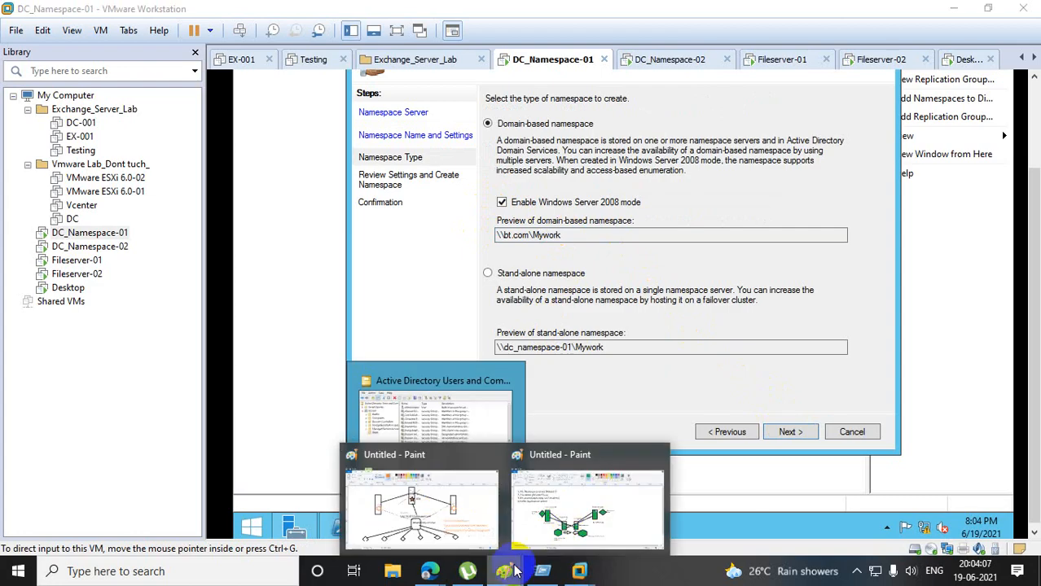
pyautogui.click(467, 501)
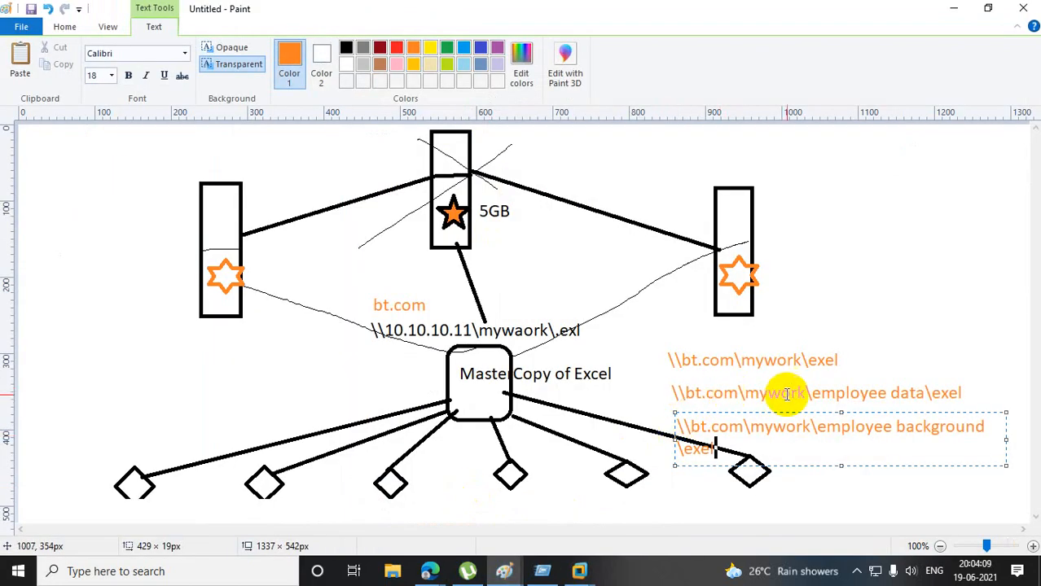
pyautogui.click(953, 8)
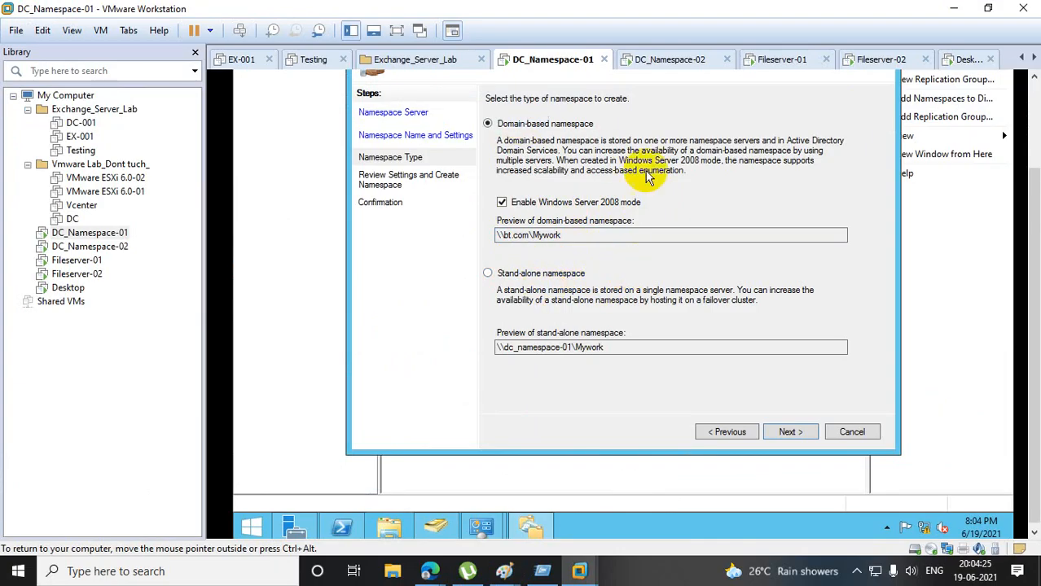
# Review and create the \\bt.com\Mywork namespace, close the wizard, and select its node.
pyautogui.click(789, 433)
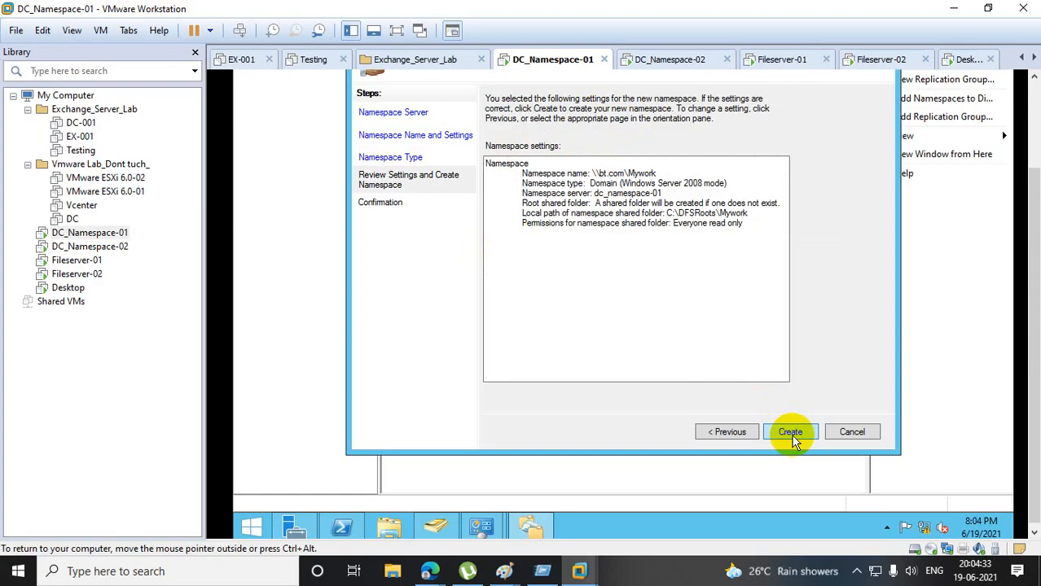
pyautogui.click(792, 436)
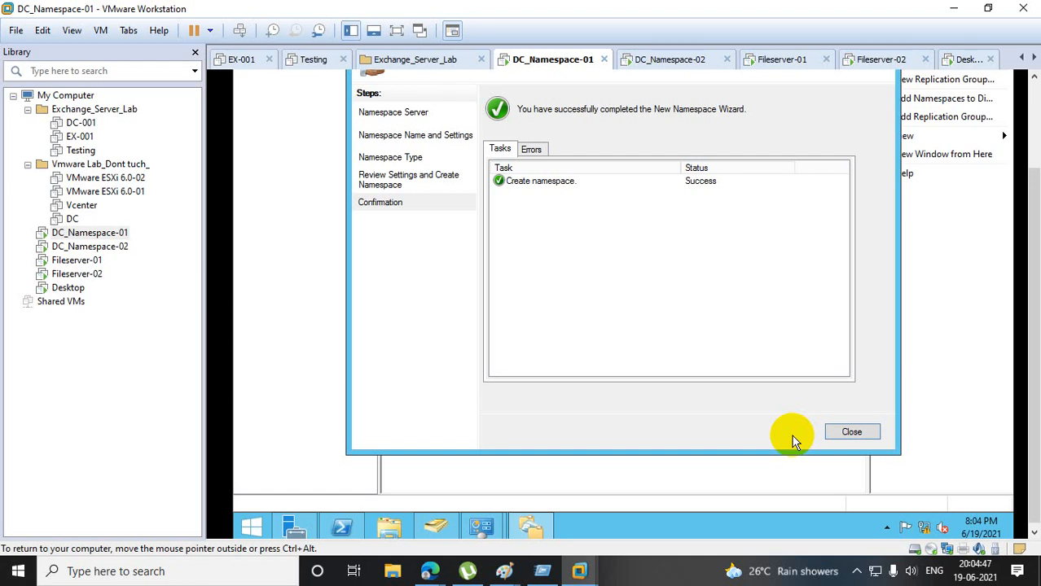
pyautogui.click(852, 433)
pyautogui.scroll(2, 1034, 244)
pyautogui.scroll(2, 1034, 240)
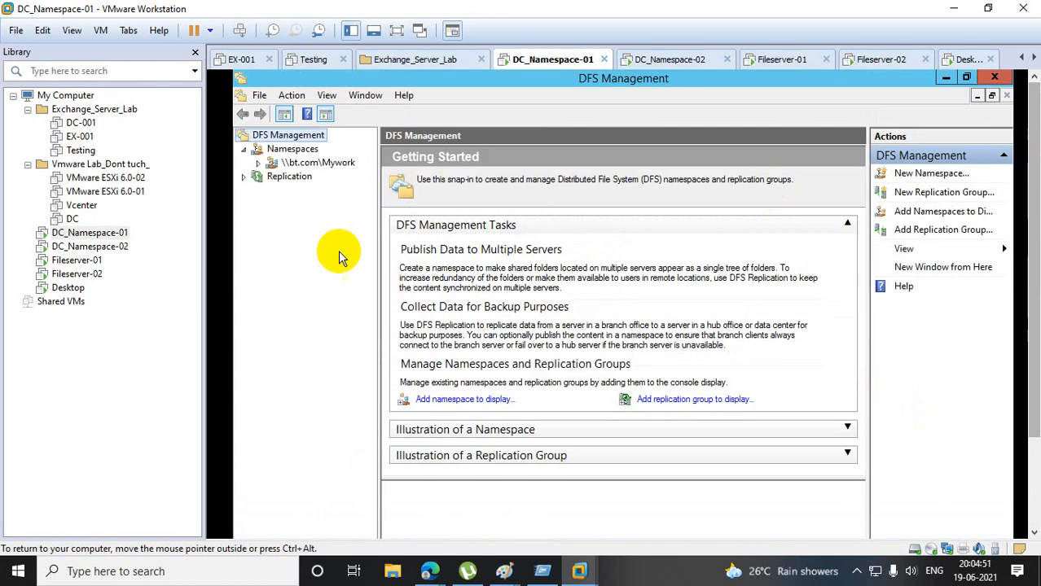
pyautogui.click(313, 163)
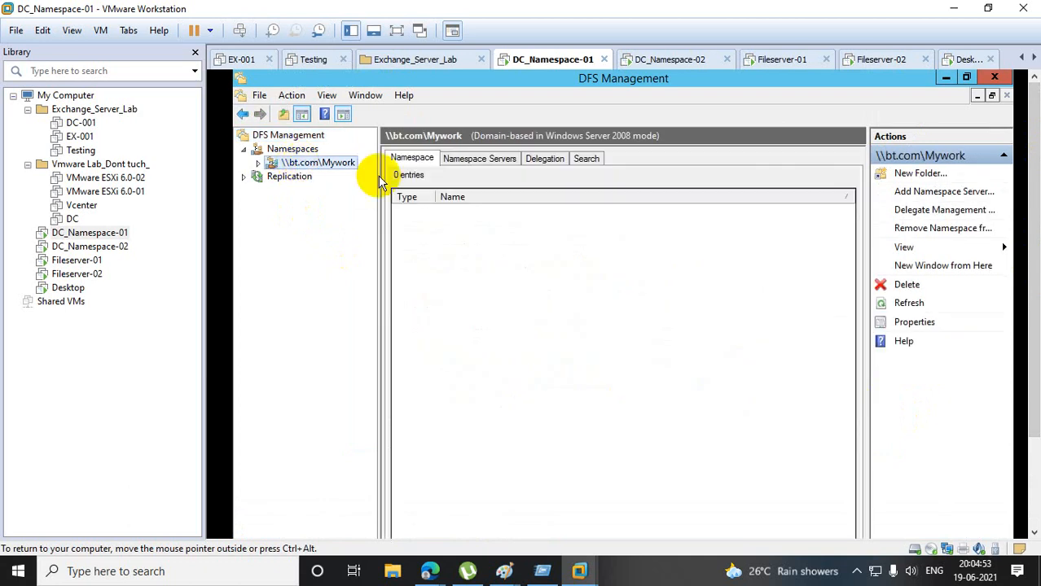
# On the Namespace Servers tab, add DC_NAMESPACE-02 as a second namespace server.
pyautogui.click(468, 158)
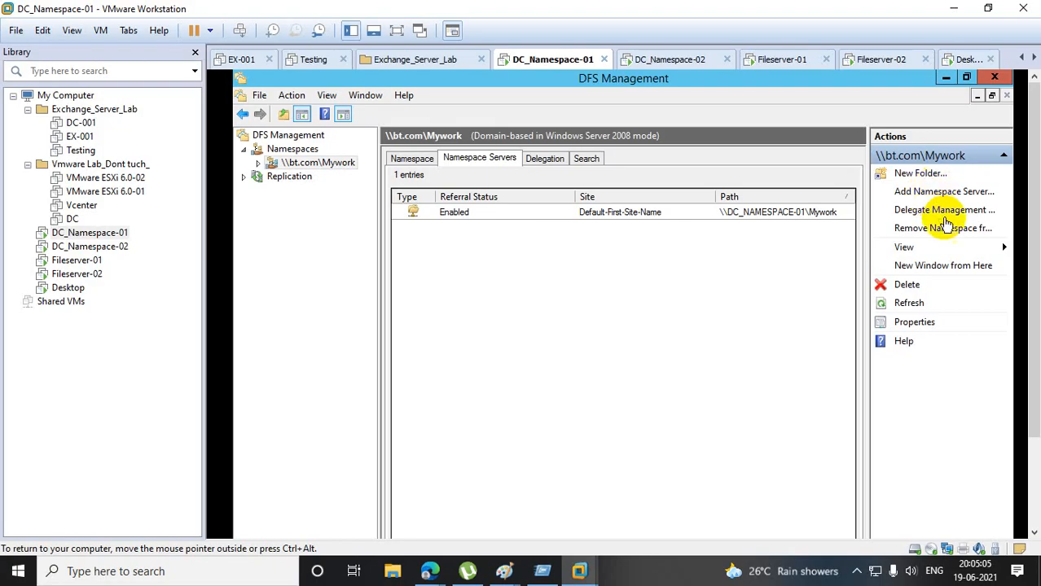
pyautogui.click(936, 194)
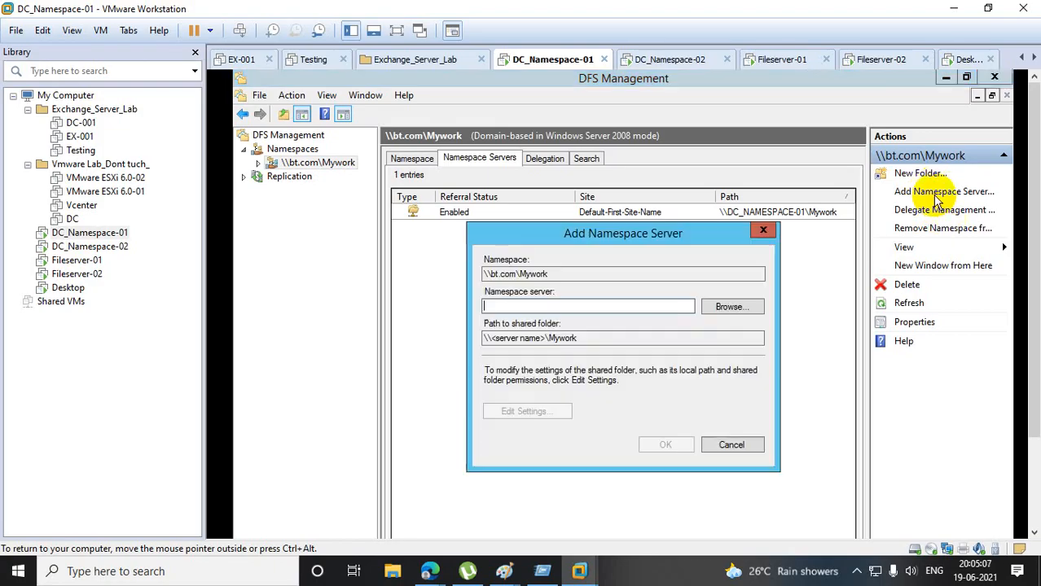
pyautogui.click(708, 311)
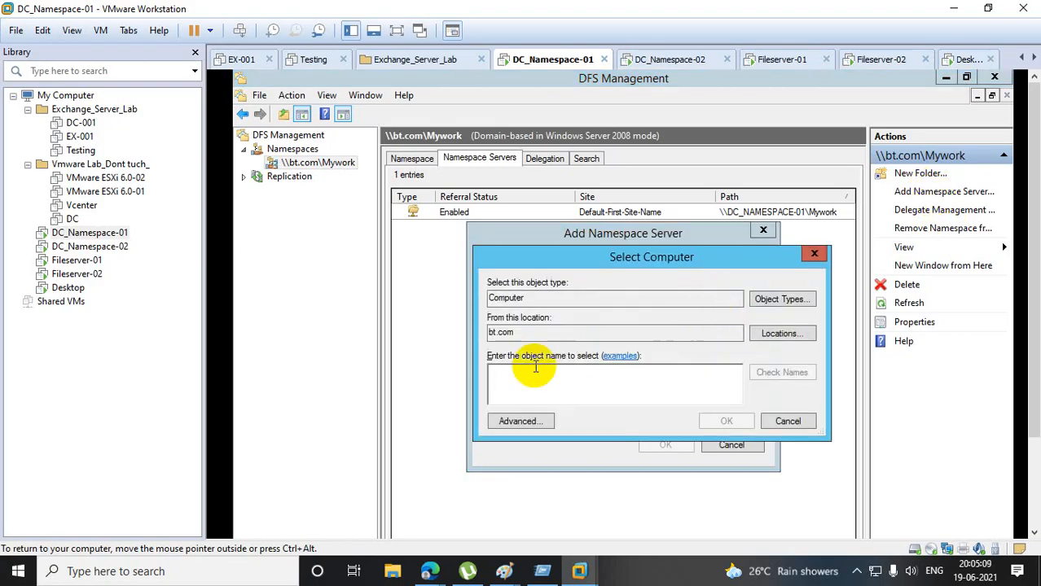
pyautogui.click(518, 420)
pyautogui.click(838, 334)
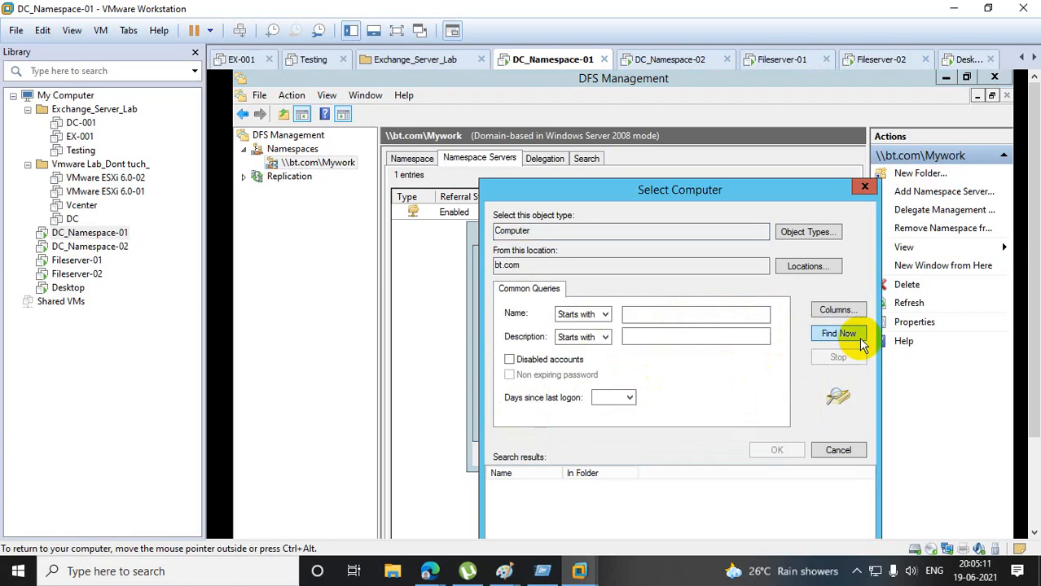
pyautogui.click(529, 498)
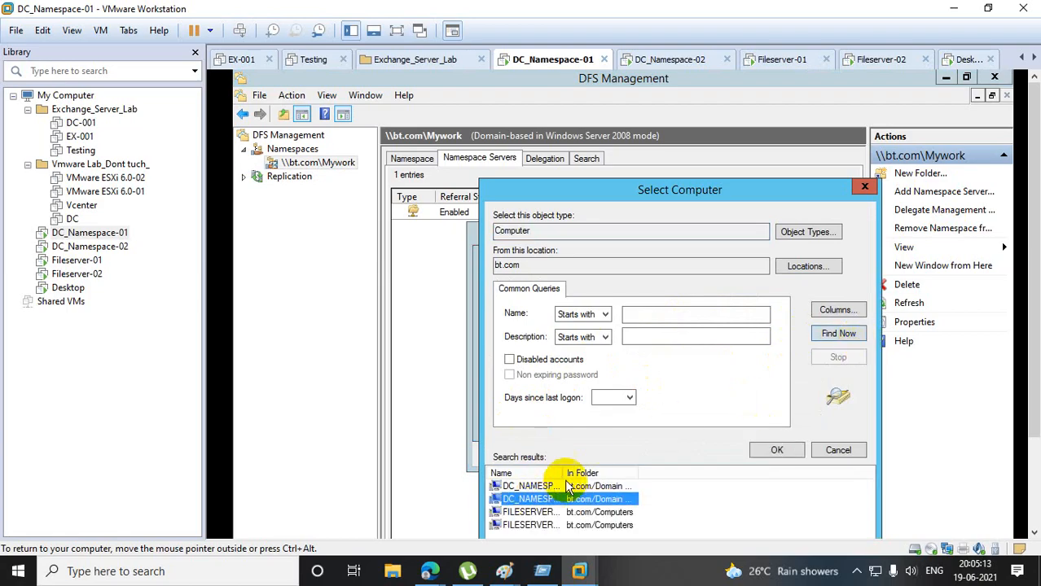
pyautogui.moveTo(563, 473); pyautogui.dragTo(613, 468)
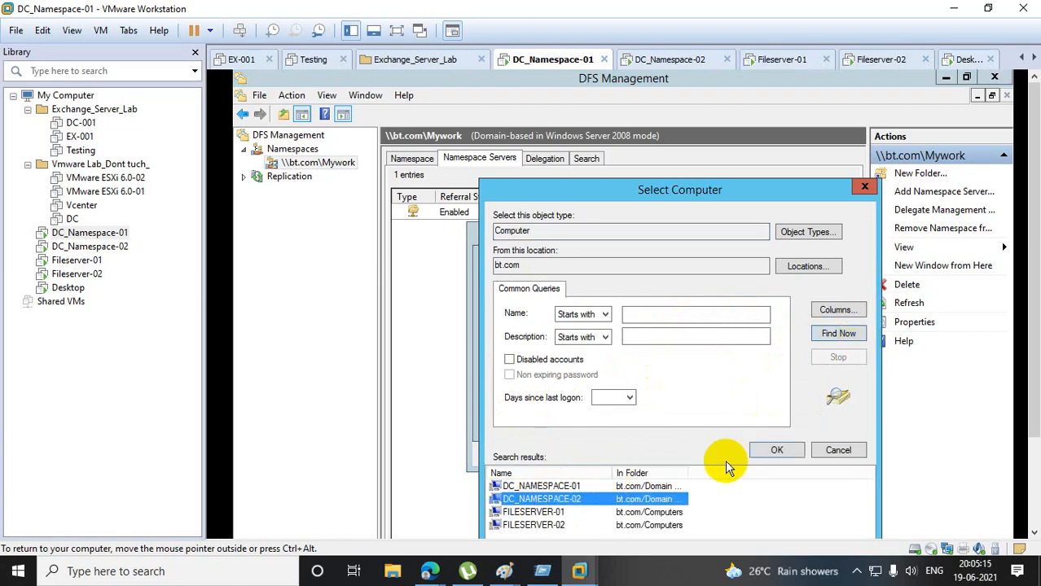
pyautogui.click(774, 451)
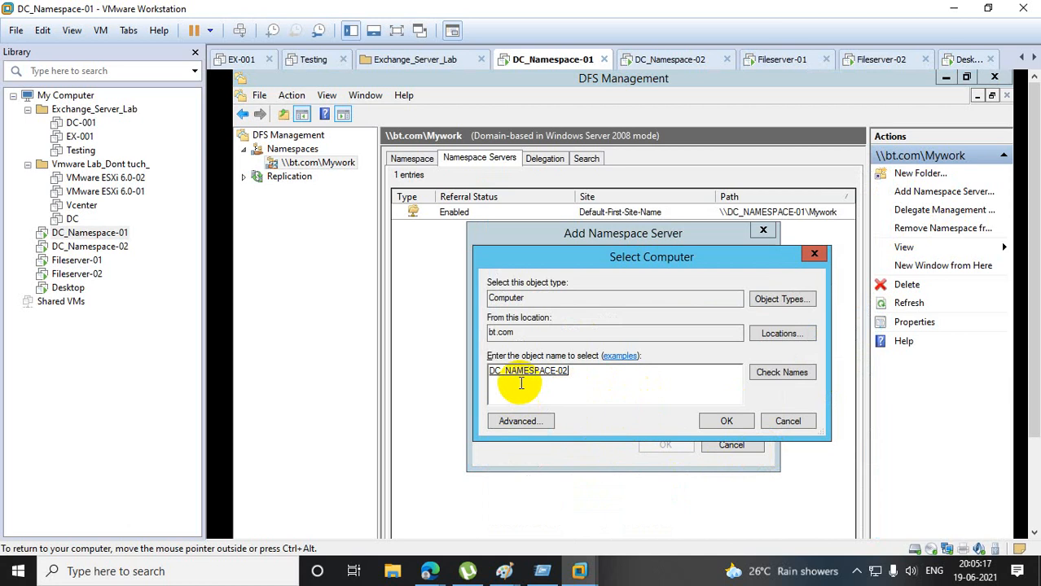
pyautogui.click(737, 421)
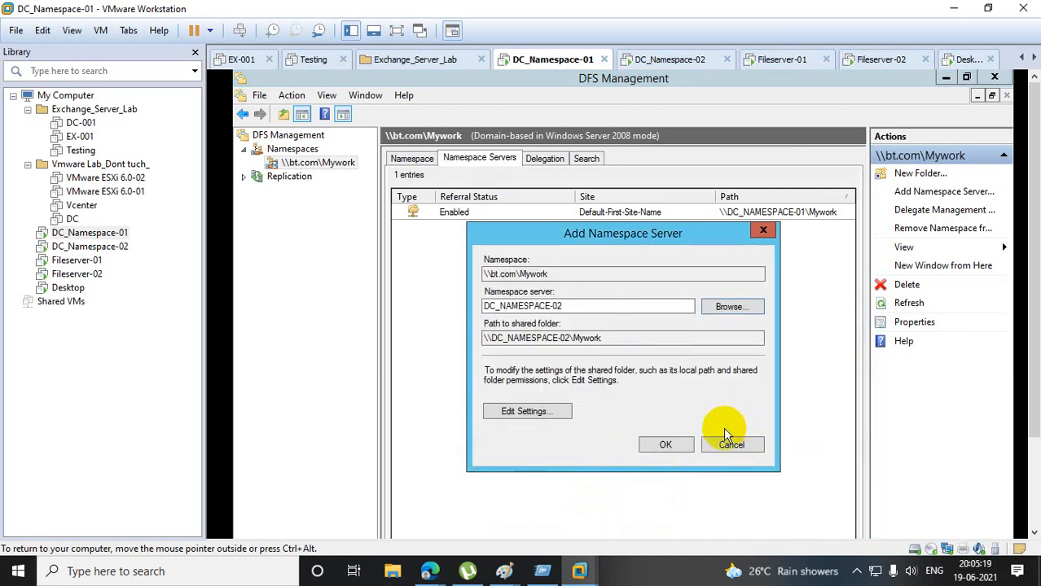
pyautogui.click(668, 445)
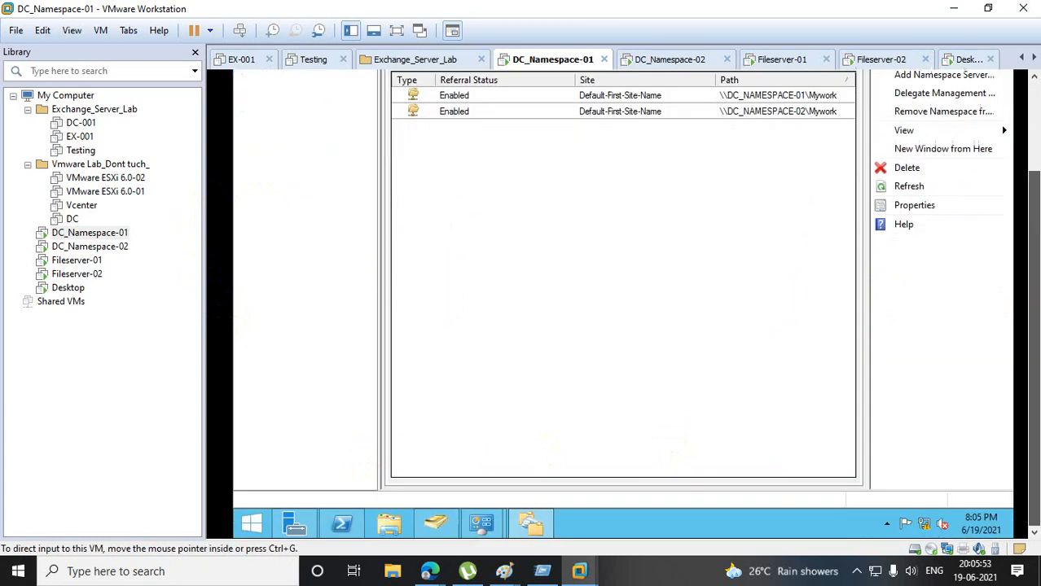
pyautogui.rightClick(252, 523)
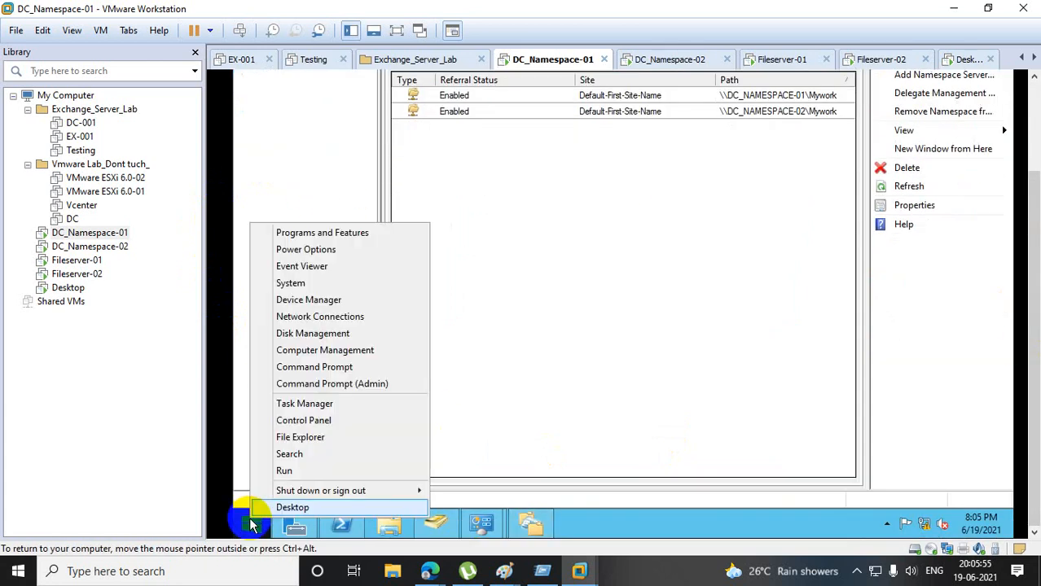
pyautogui.click(300, 476)
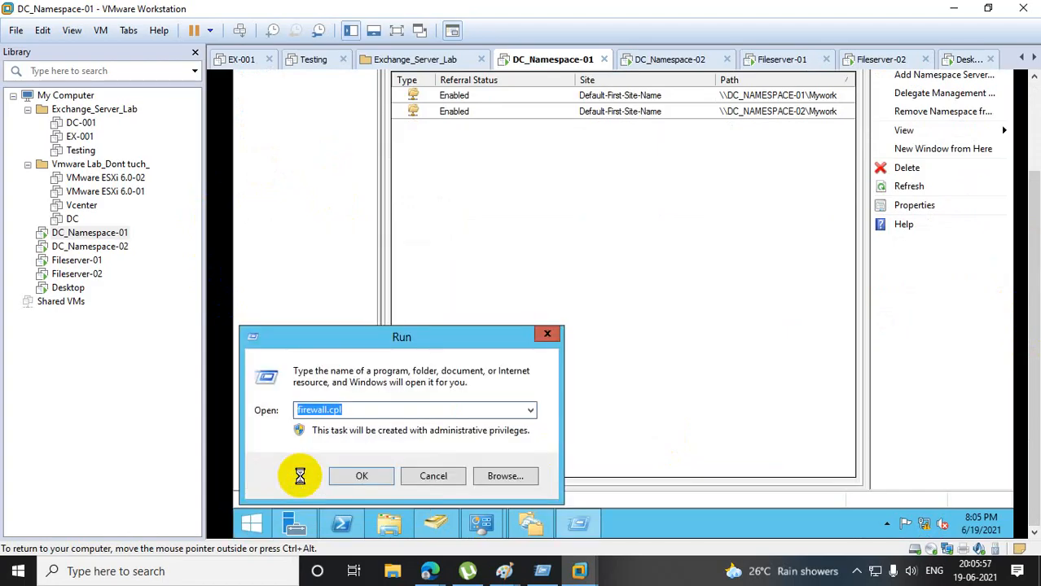
pyautogui.write('\\\\')
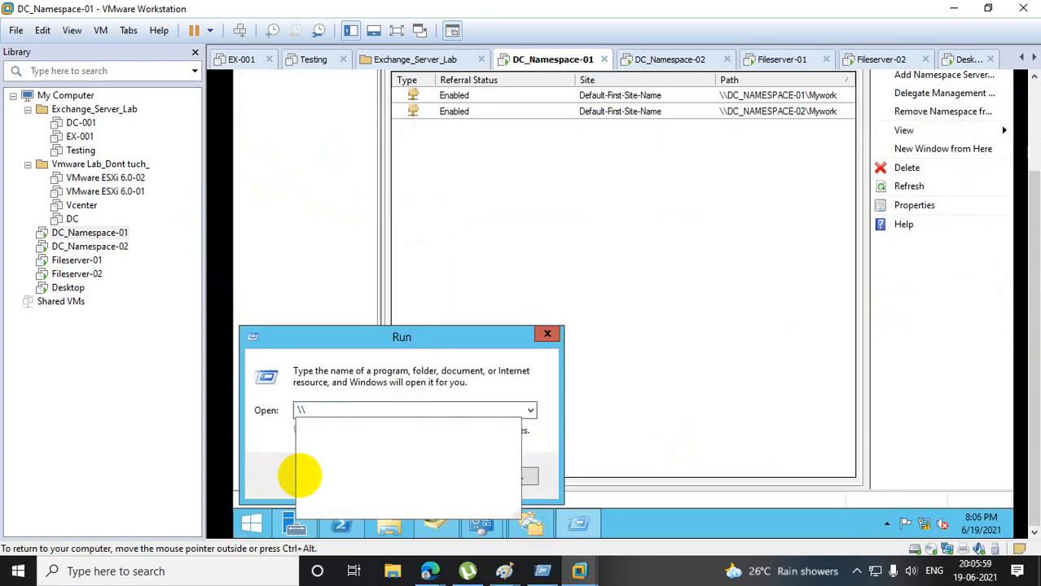
pyautogui.write('bt')
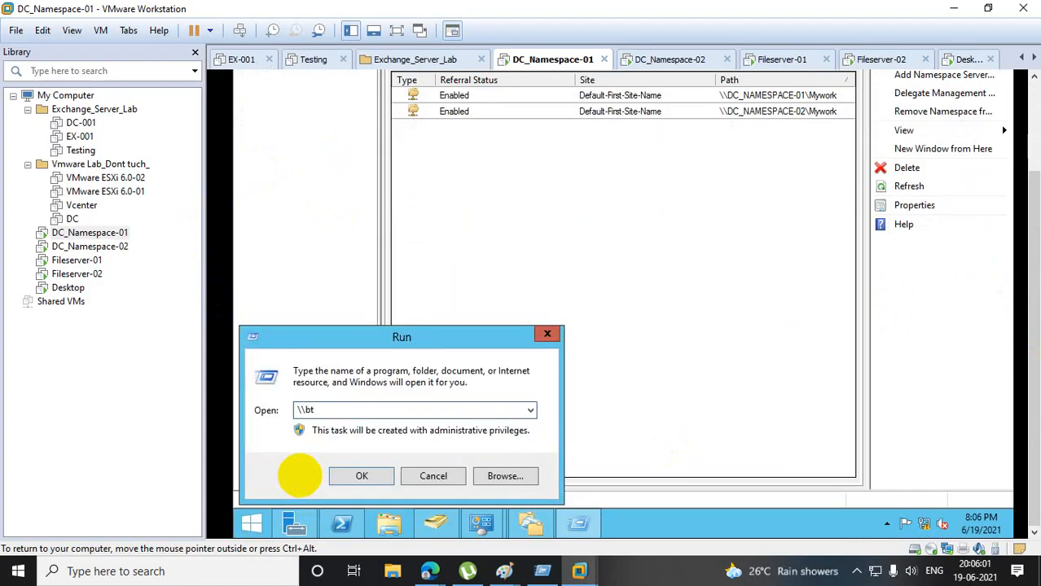
pyautogui.write('.com\\')
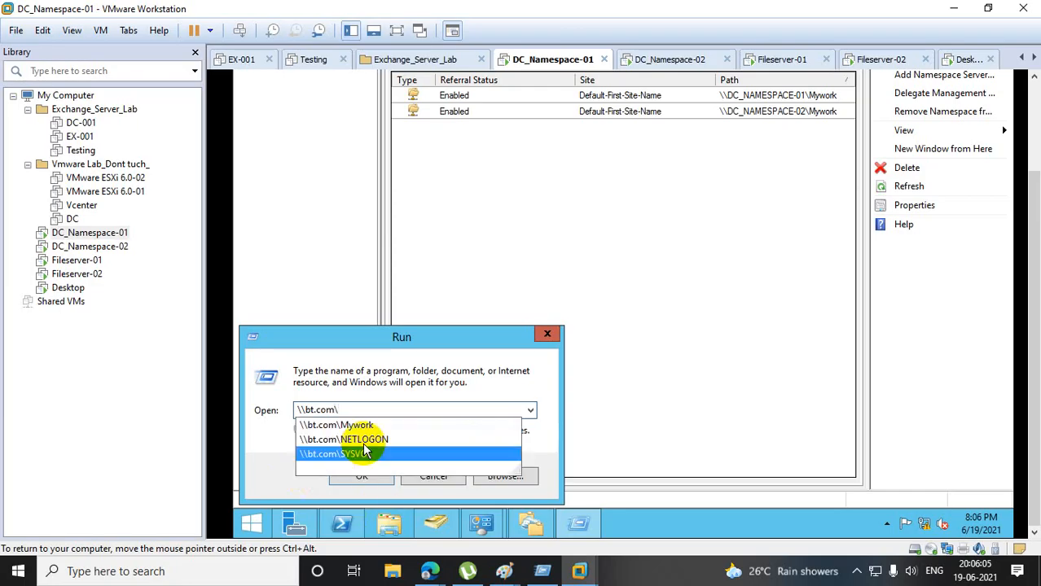
pyautogui.click(366, 424)
pyautogui.click(361, 477)
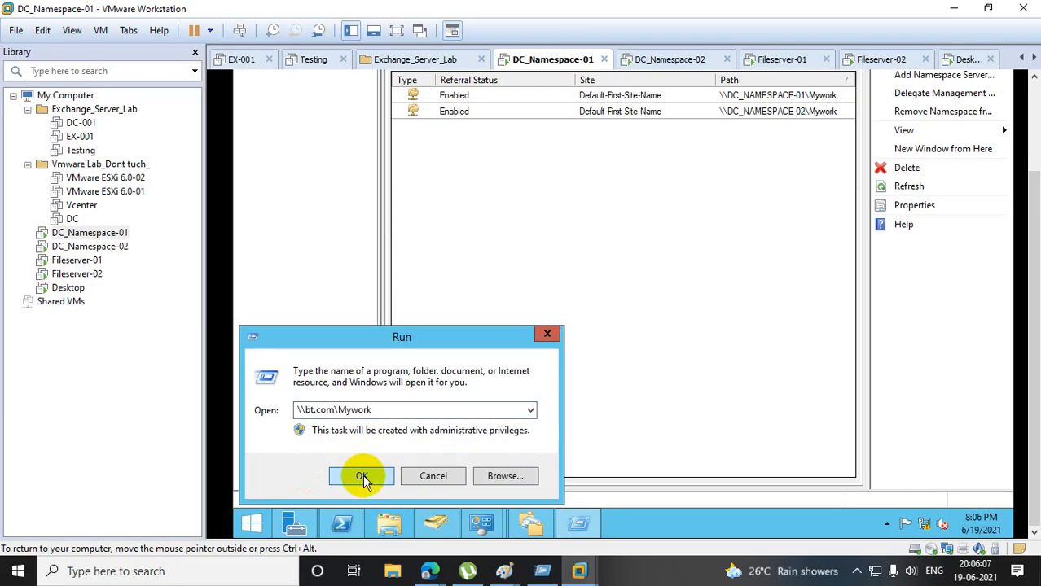
pyautogui.rightClick(571, 204)
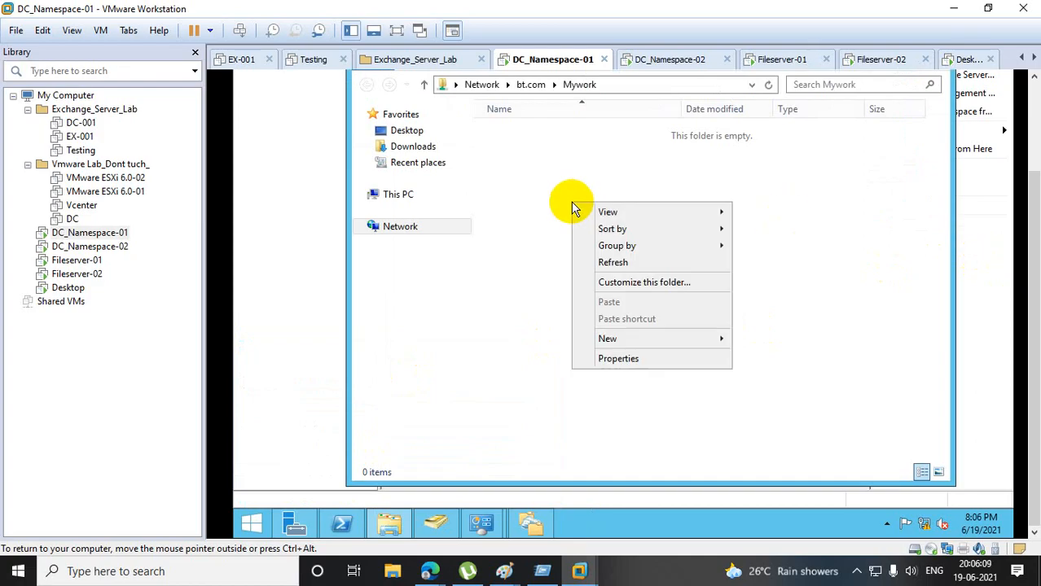
pyautogui.moveTo(637, 338)
pyautogui.click(754, 338)
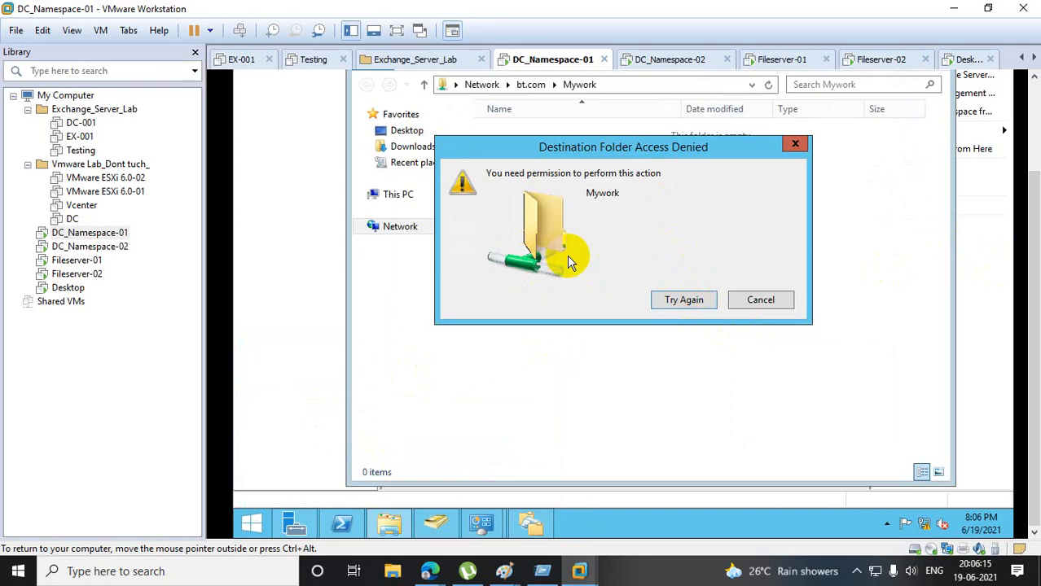
pyautogui.click(795, 144)
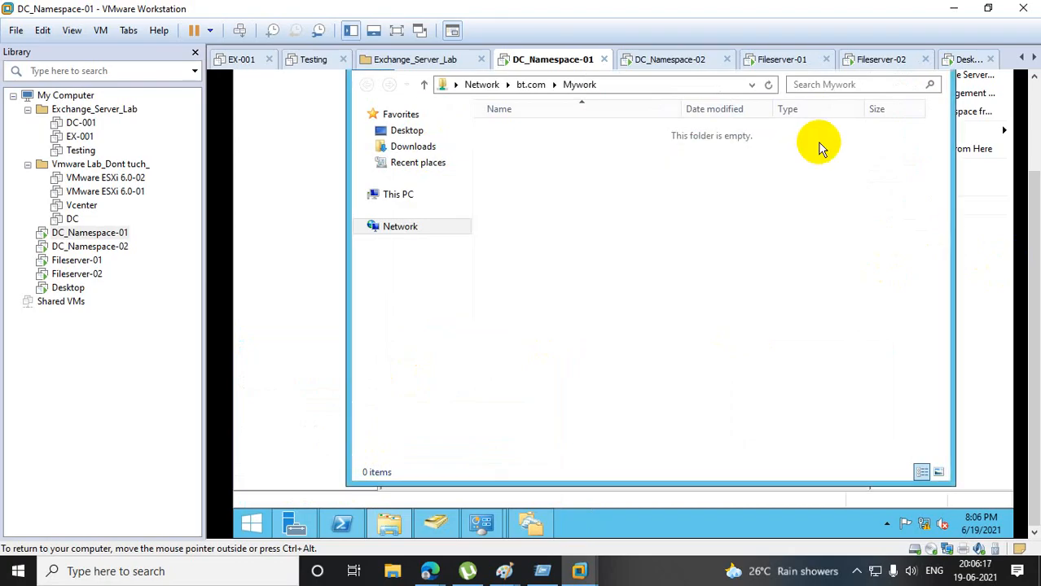
pyautogui.click(935, 137)
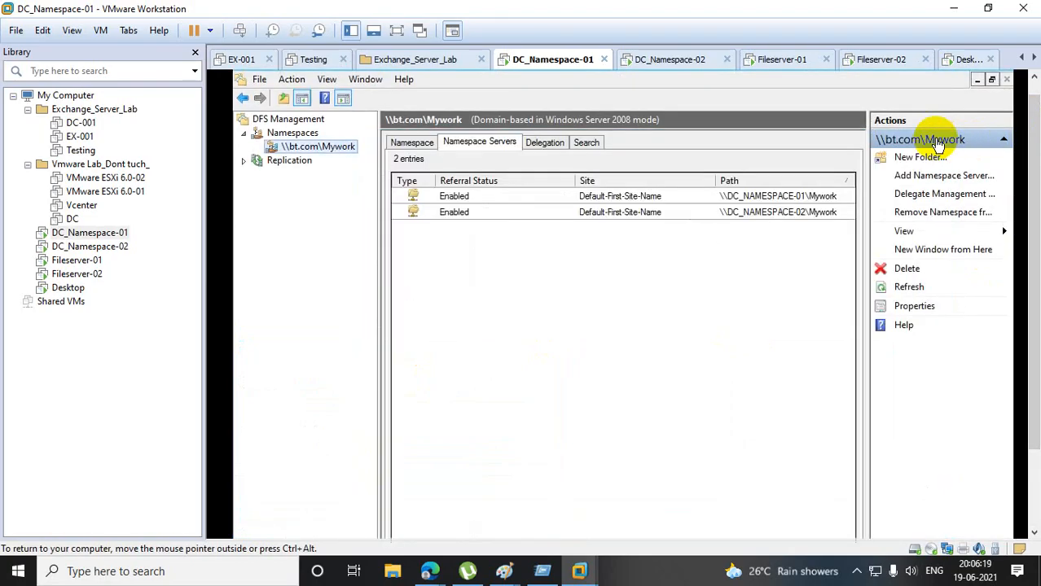
# Create a new folder named Employee_data in the \\bt.com\Mywork namespace.
pyautogui.rightClick(333, 146)
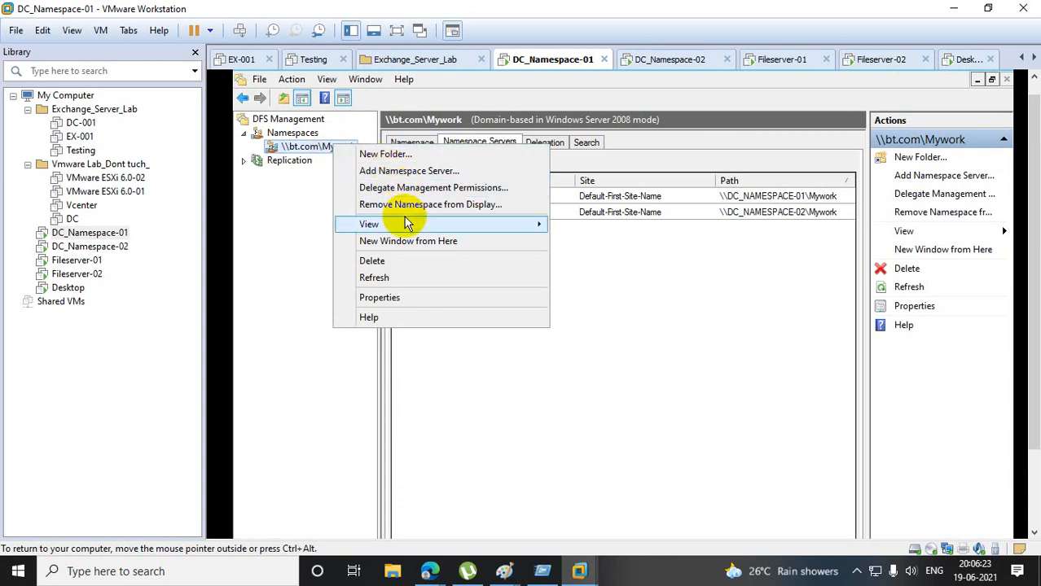
pyautogui.click(408, 154)
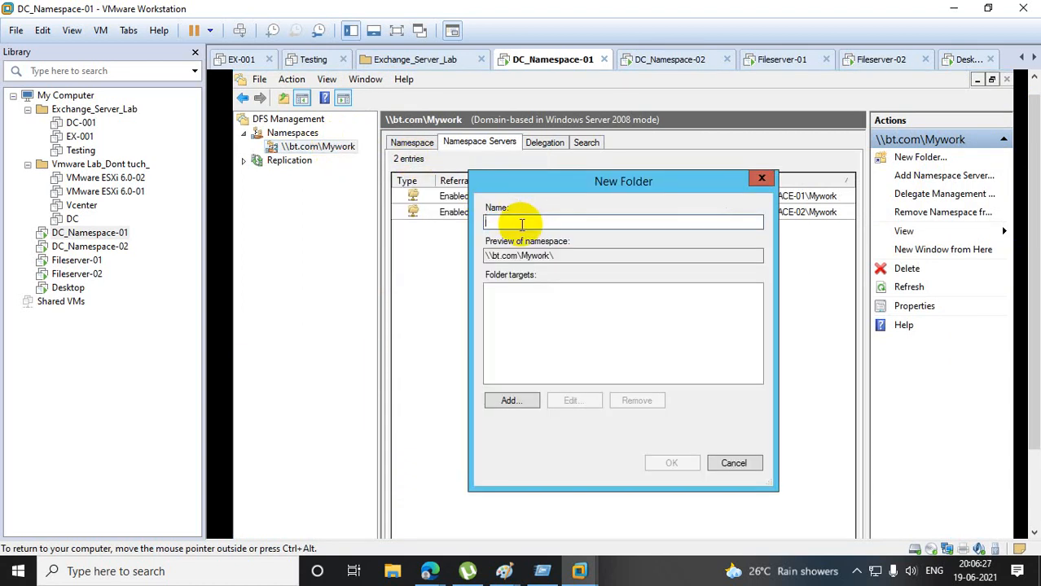
pyautogui.write('Em')
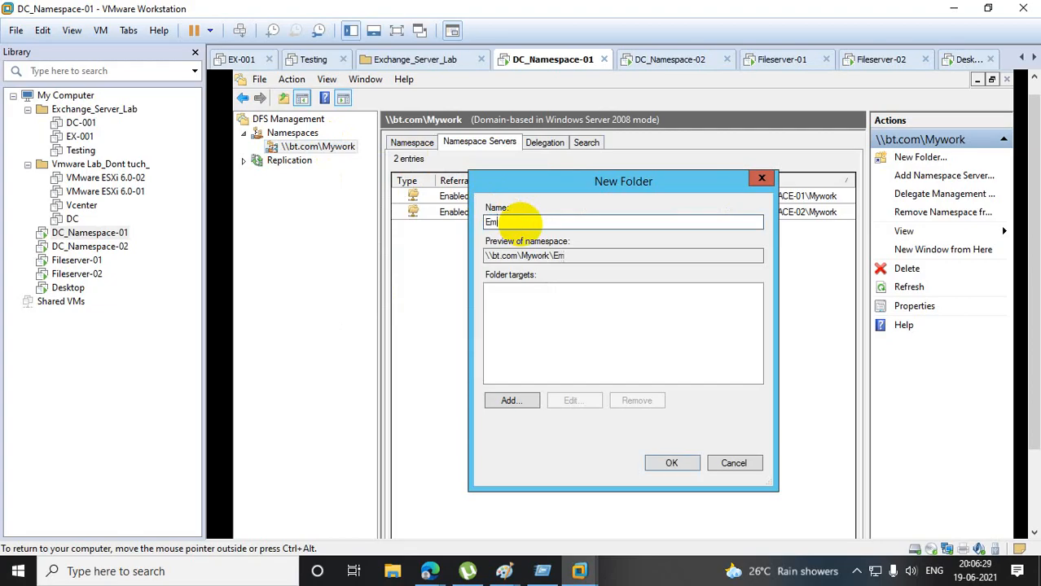
pyautogui.write('ployee_data')
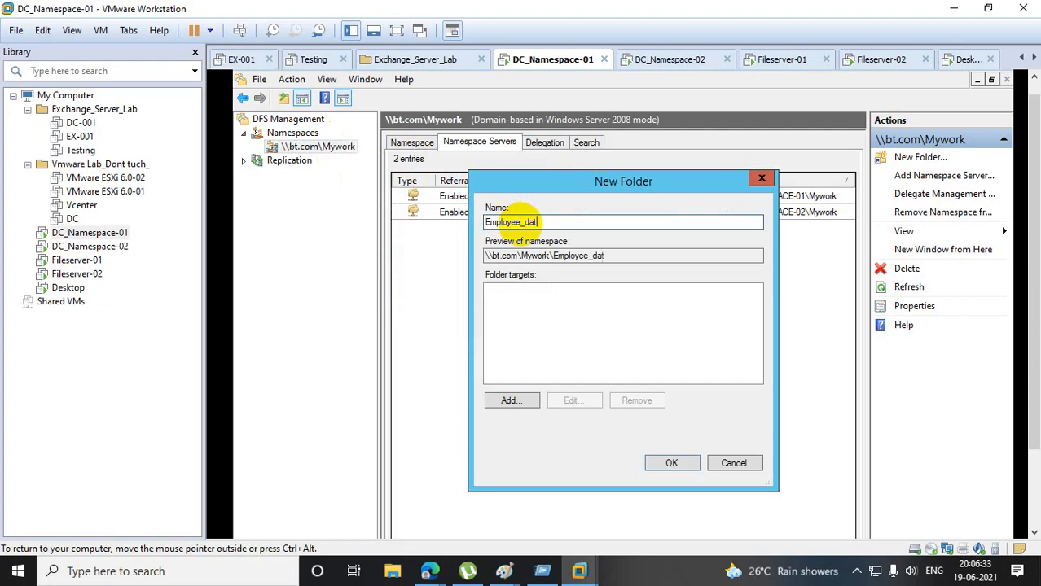
# Add \\FILESERVER-01\Employee_works as the folder's target, selecting FILESERVER-01 via advanced search.
pyautogui.click(511, 399)
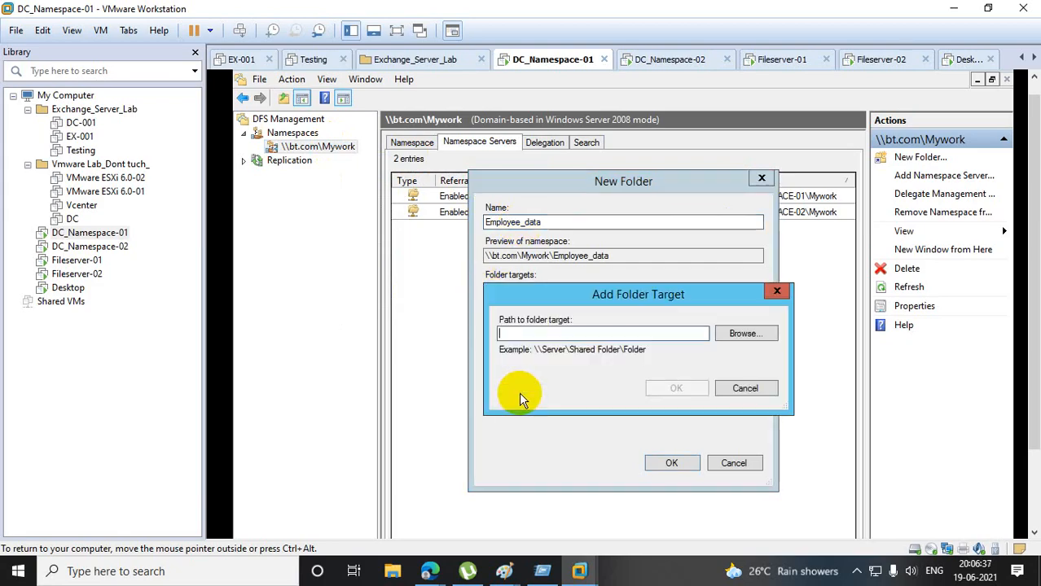
pyautogui.click(726, 333)
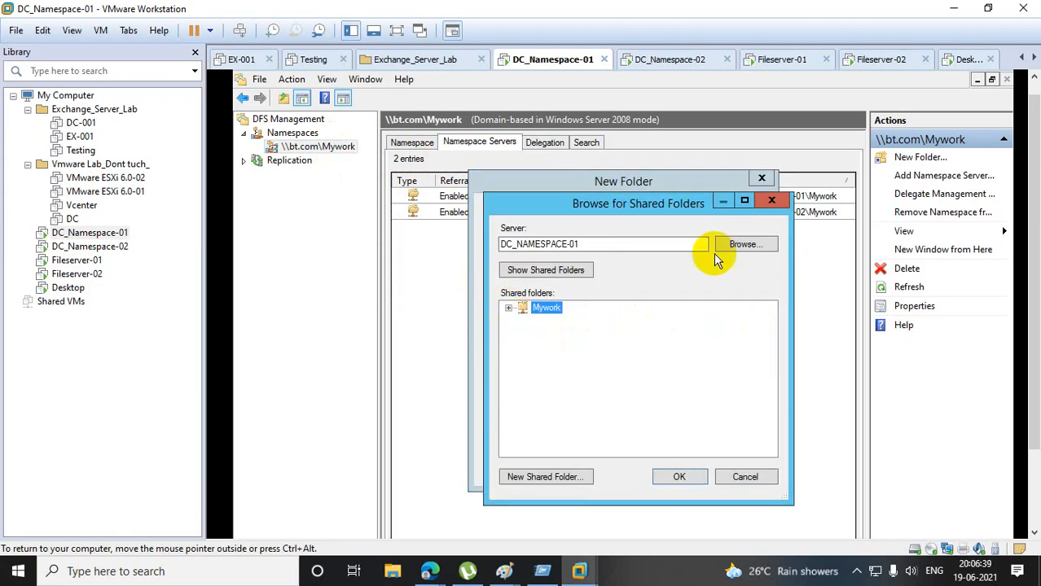
pyautogui.click(740, 246)
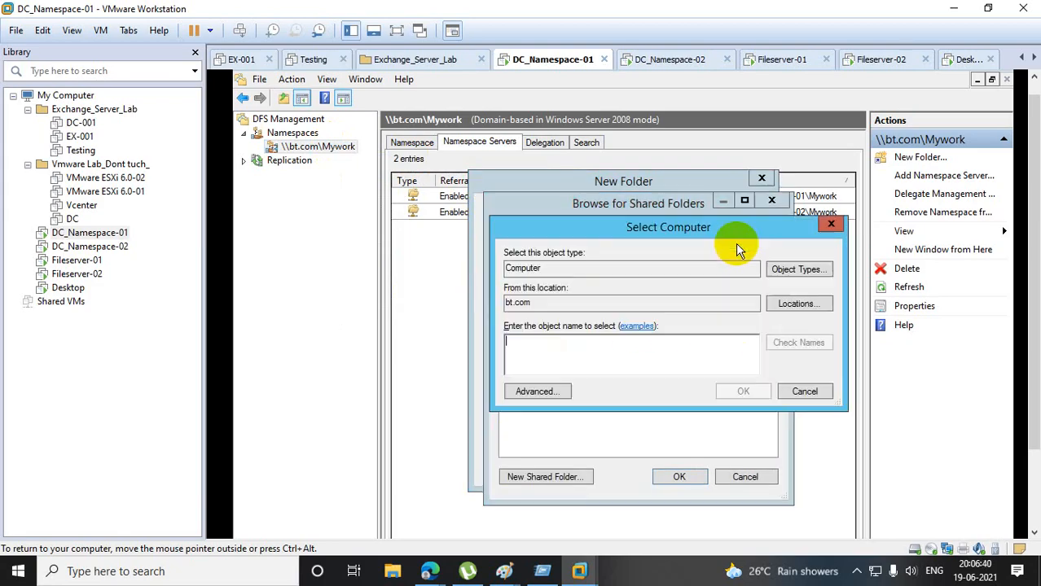
pyautogui.click(563, 394)
pyautogui.click(852, 324)
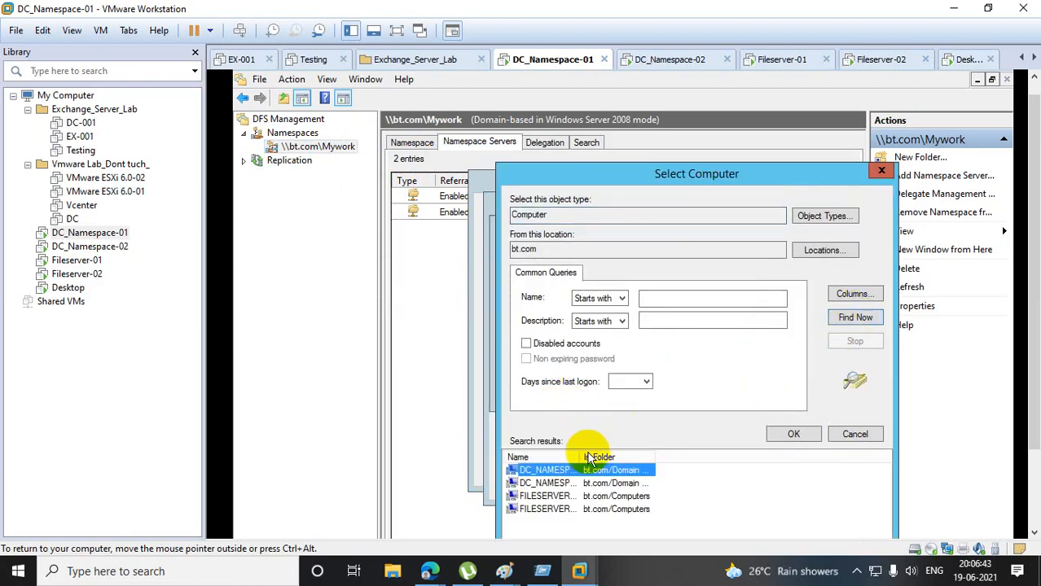
pyautogui.click(570, 498)
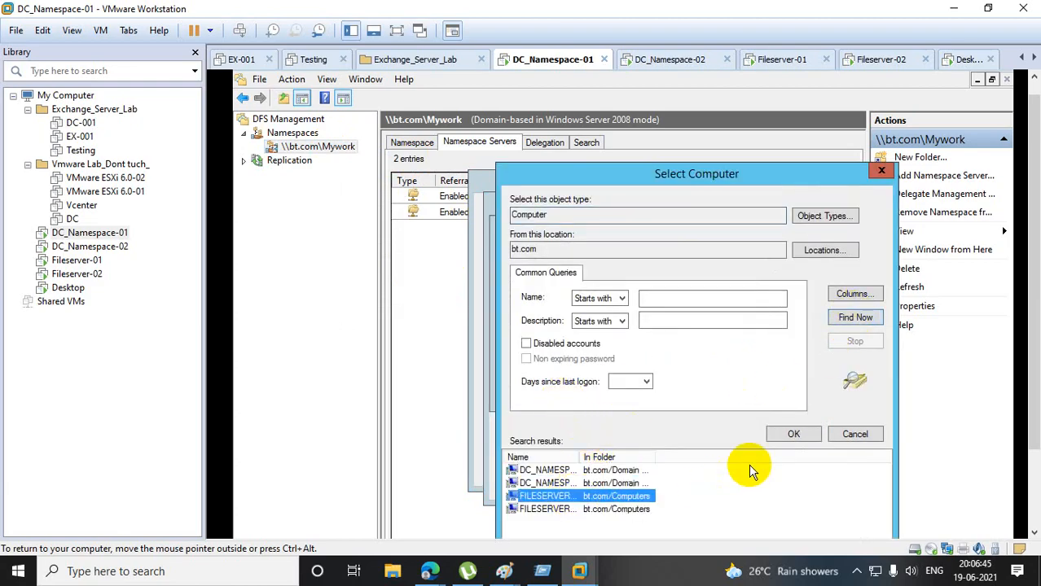
pyautogui.click(793, 434)
pyautogui.click(727, 391)
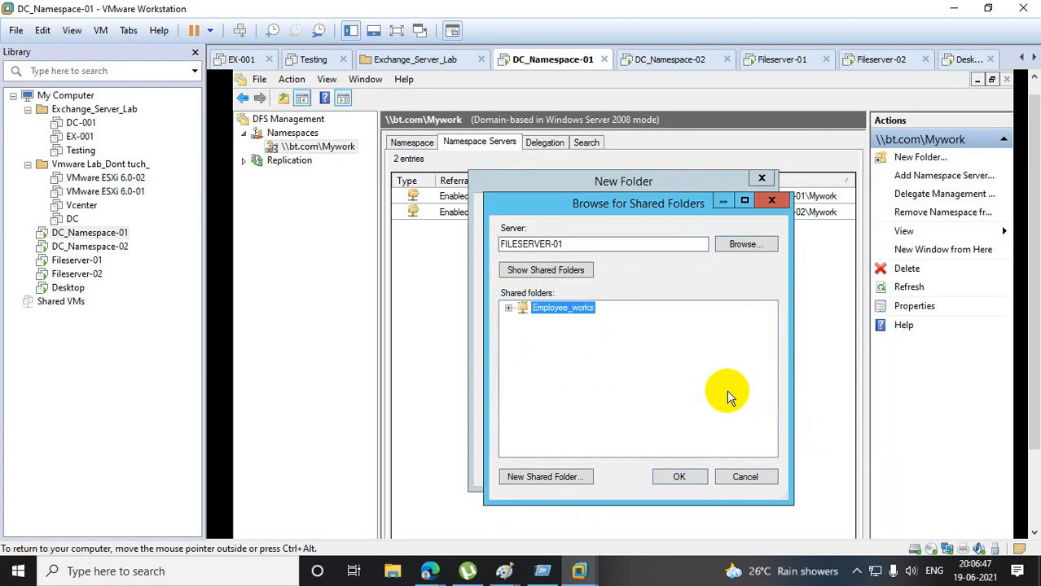
pyautogui.click(508, 308)
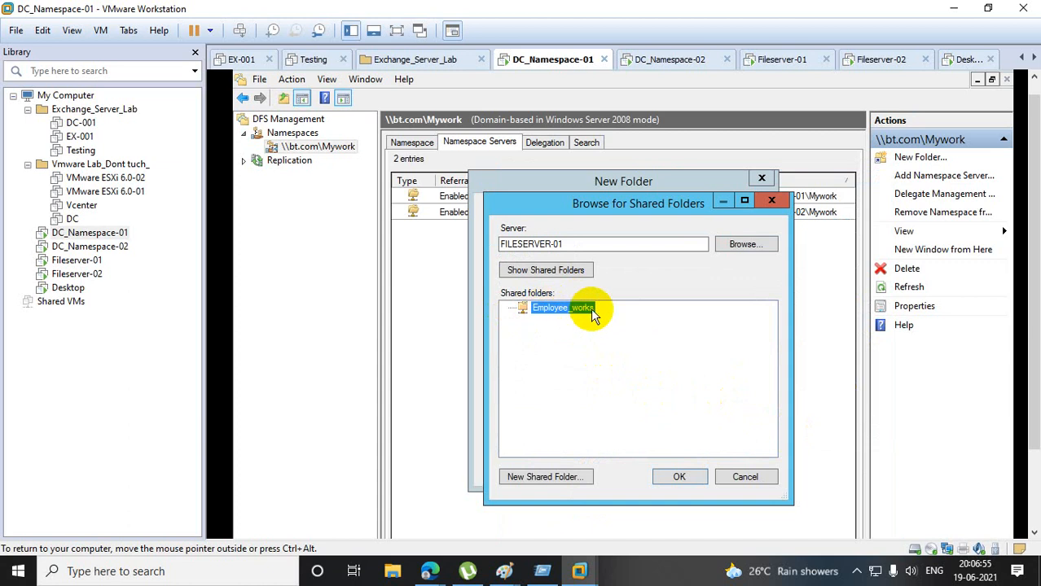
pyautogui.click(676, 477)
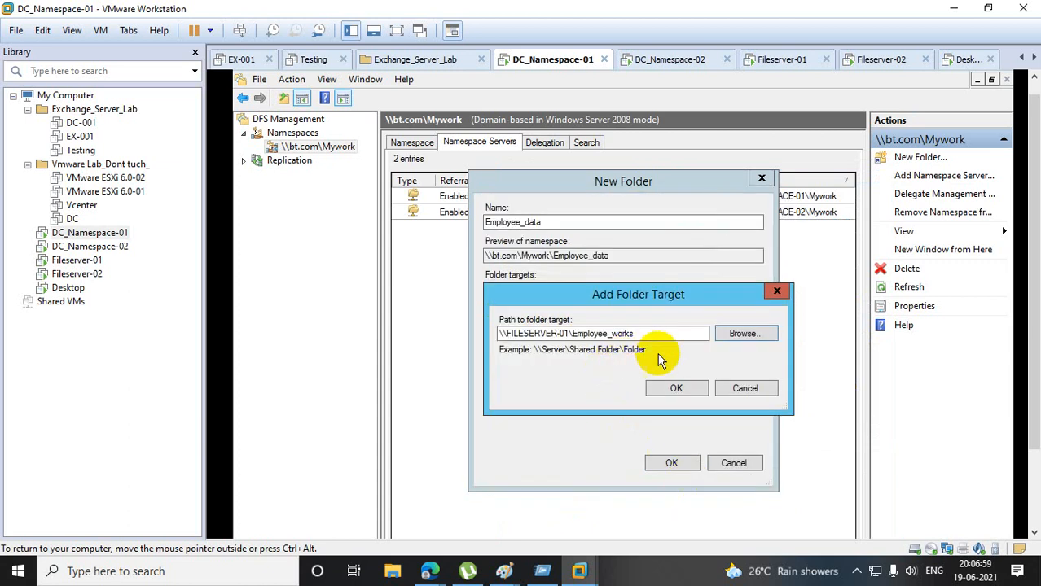
pyautogui.click(681, 388)
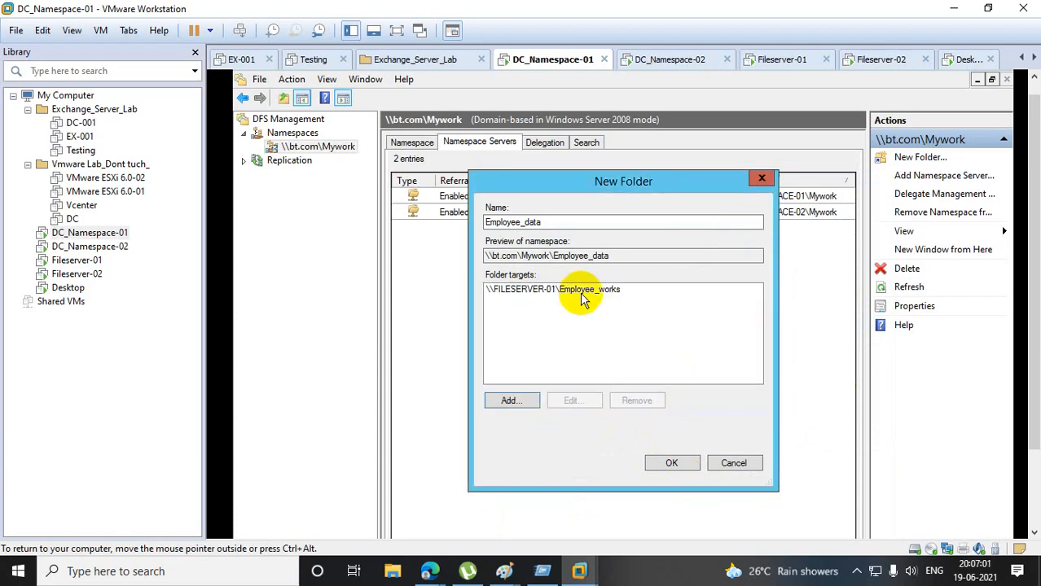
# Rename the new folder from Employee_data to Employee_works.
pyautogui.click(550, 222)
pyautogui.press('BackSpace')
pyautogui.press('BackSpace')
pyautogui.press('BackSpace')
pyautogui.press('BackSpace')
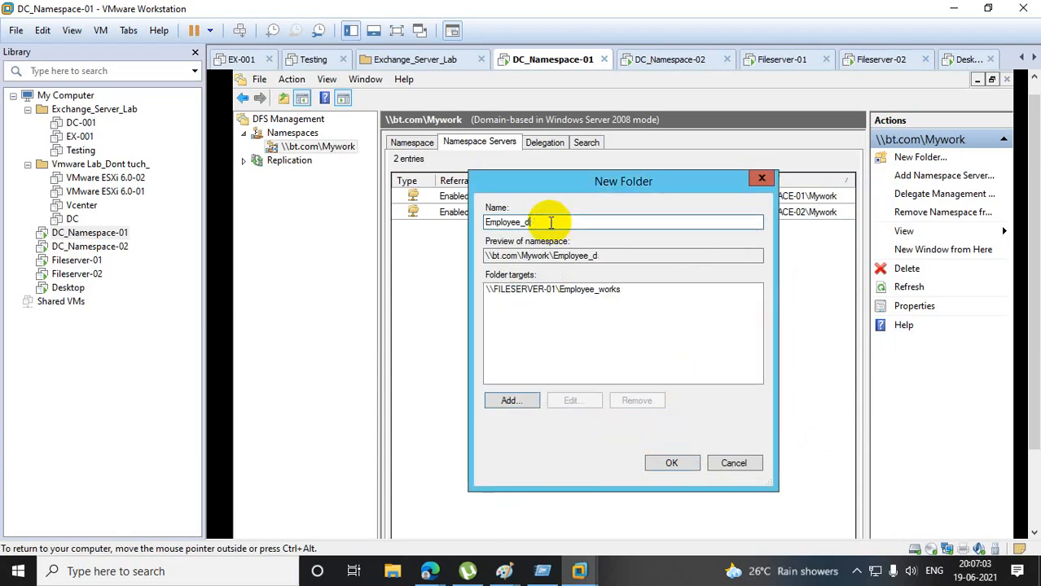
pyautogui.write('works')
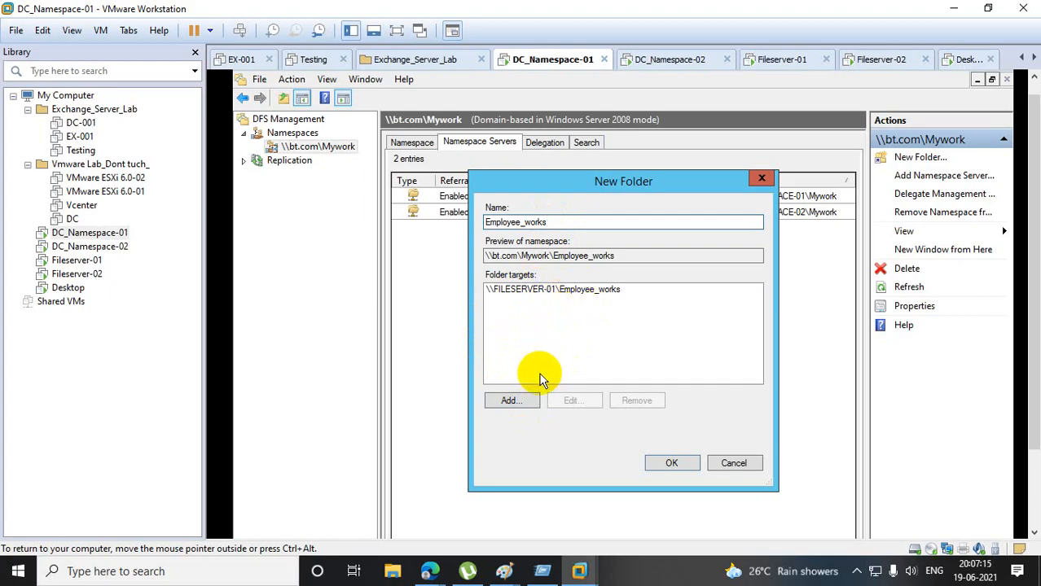
# Add \\FILESERVER-02\Employee_works as a second folder target, then return to the Desktop VM.
pyautogui.click(519, 401)
pyautogui.click(754, 331)
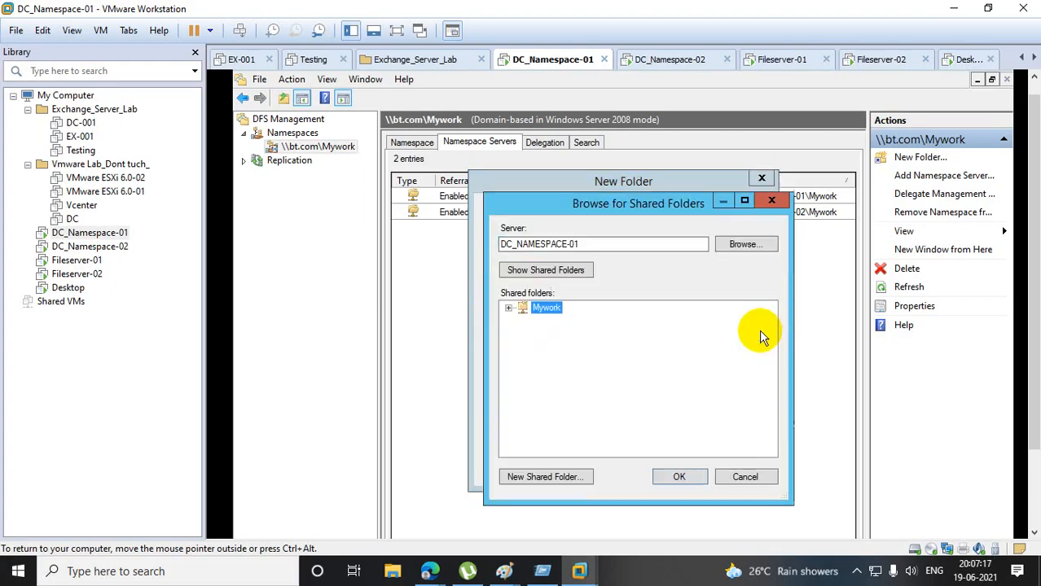
pyautogui.click(740, 244)
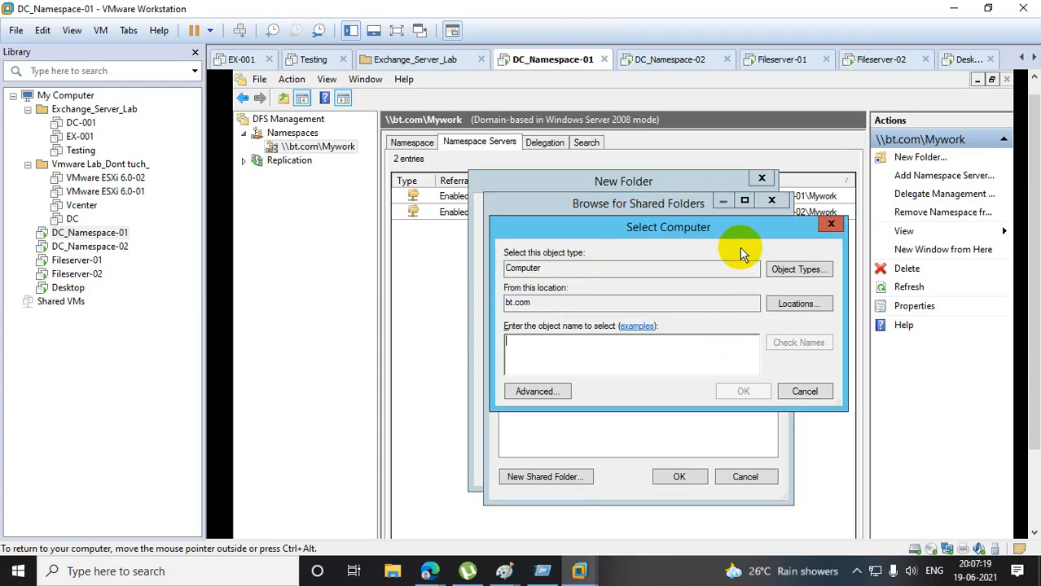
pyautogui.click(526, 391)
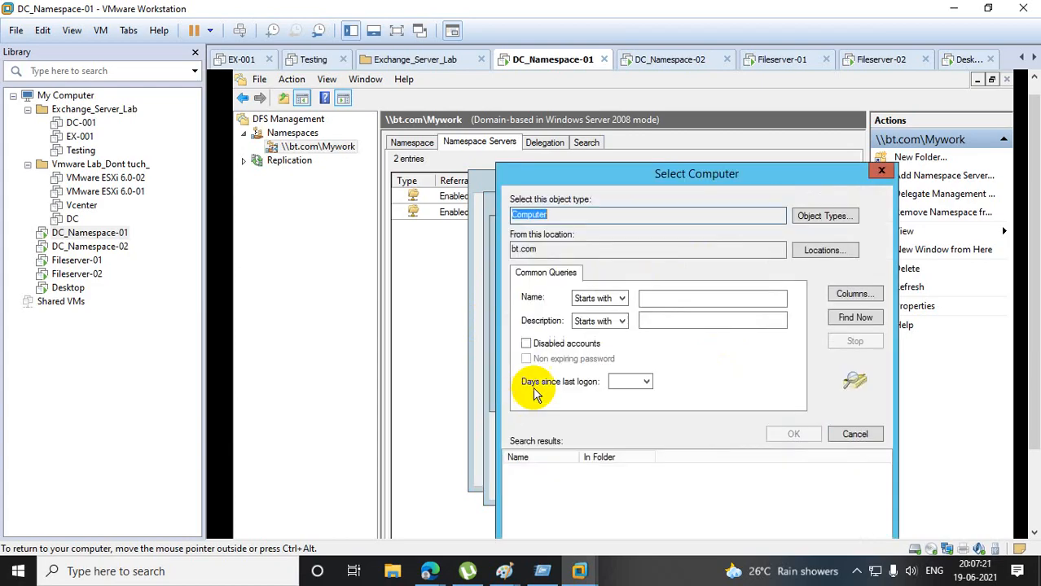
pyautogui.click(843, 319)
pyautogui.click(545, 509)
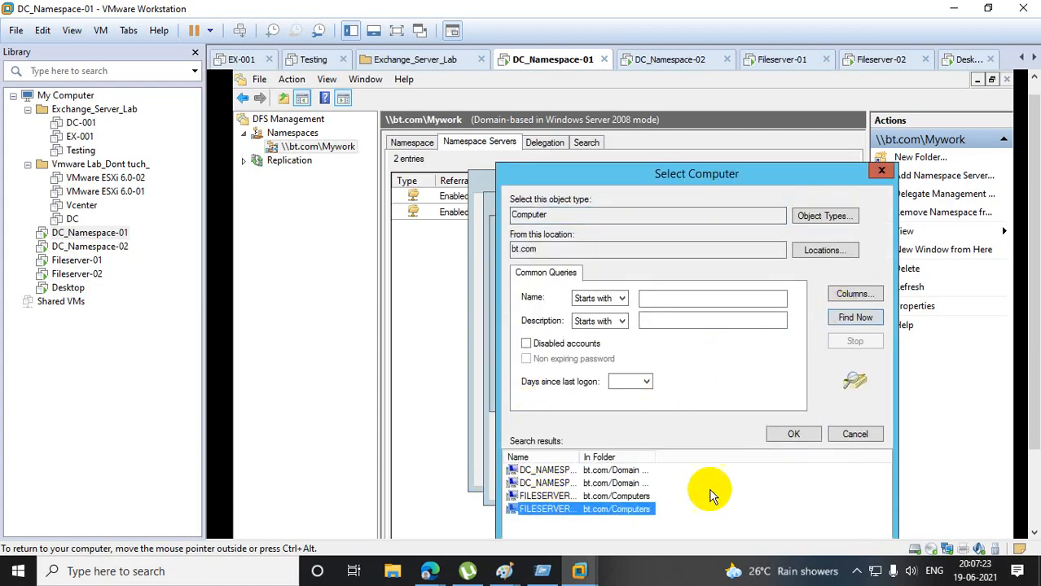
pyautogui.click(793, 435)
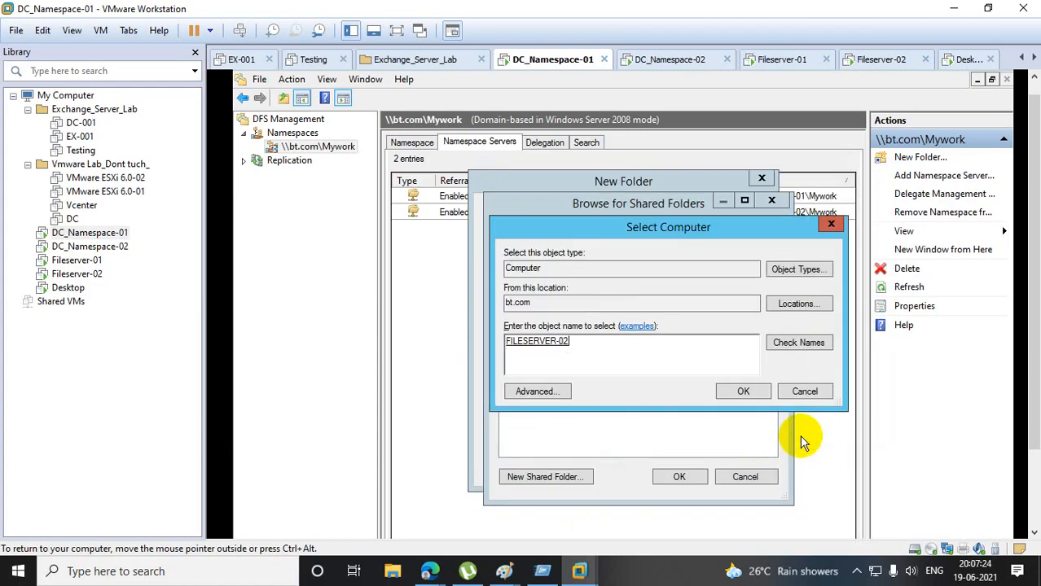
pyautogui.click(739, 391)
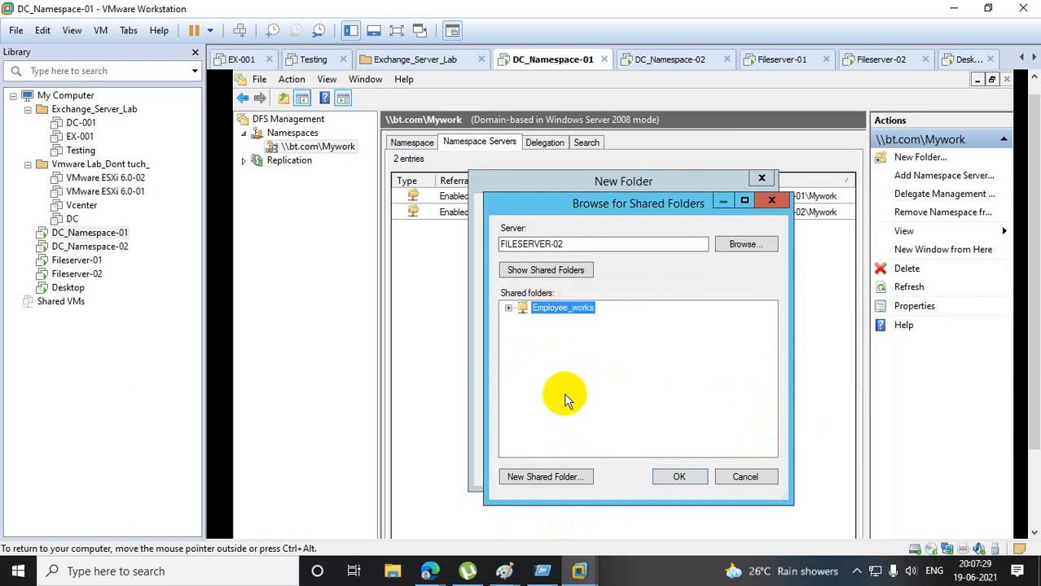
pyautogui.click(689, 475)
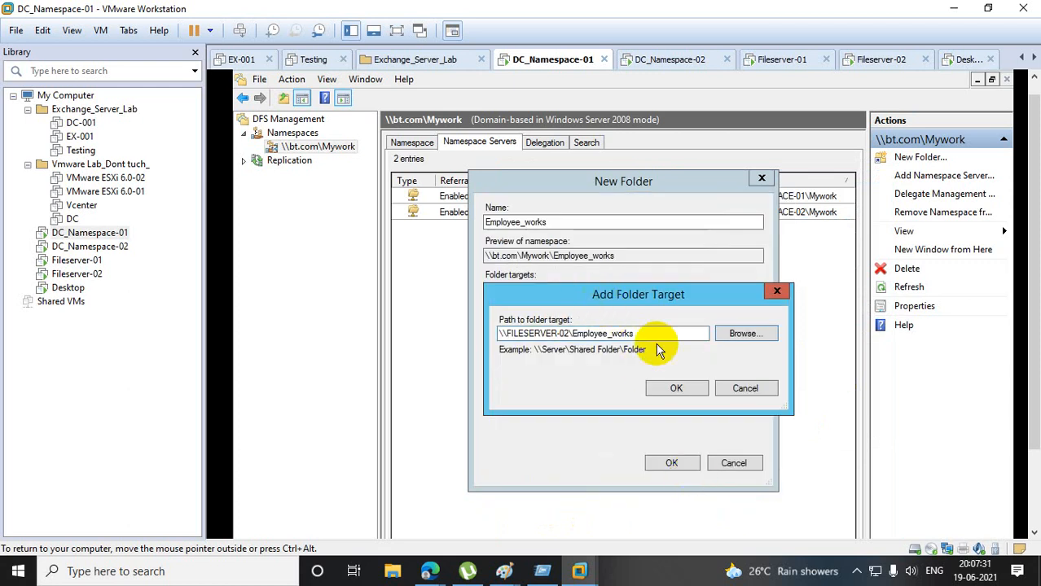
pyautogui.click(674, 388)
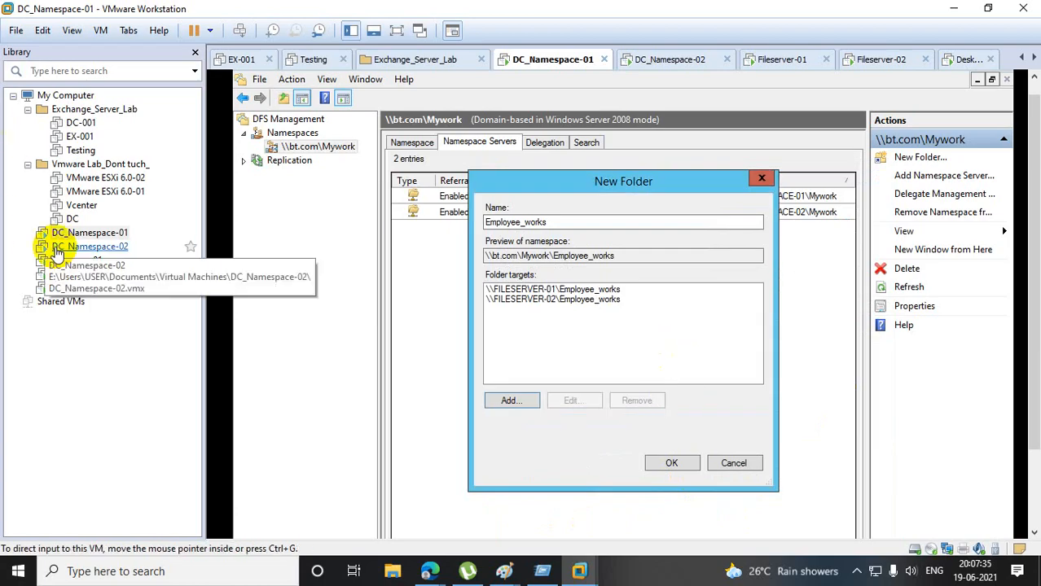
pyautogui.click(72, 287)
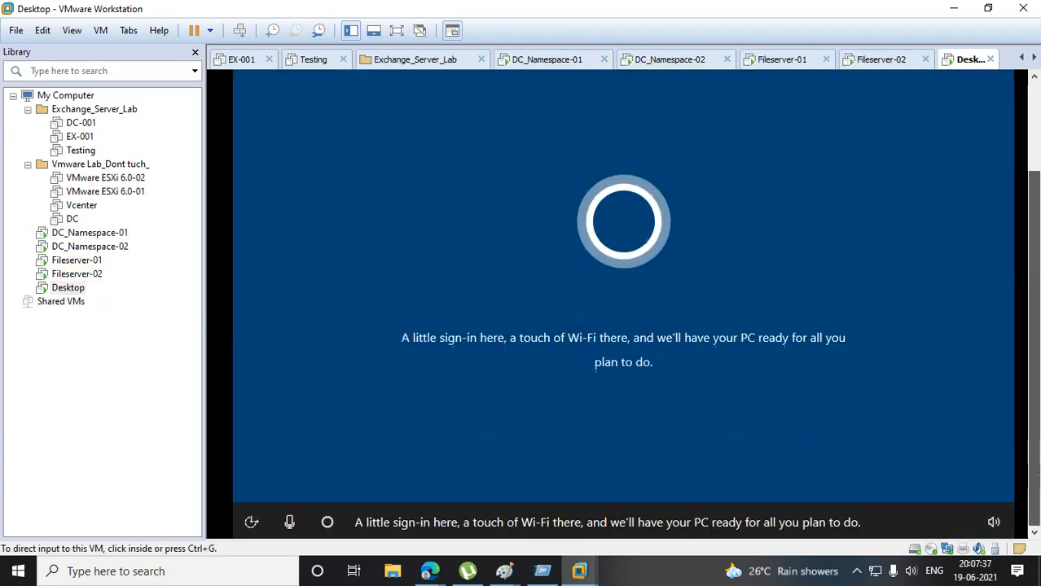
pyautogui.click(993, 523)
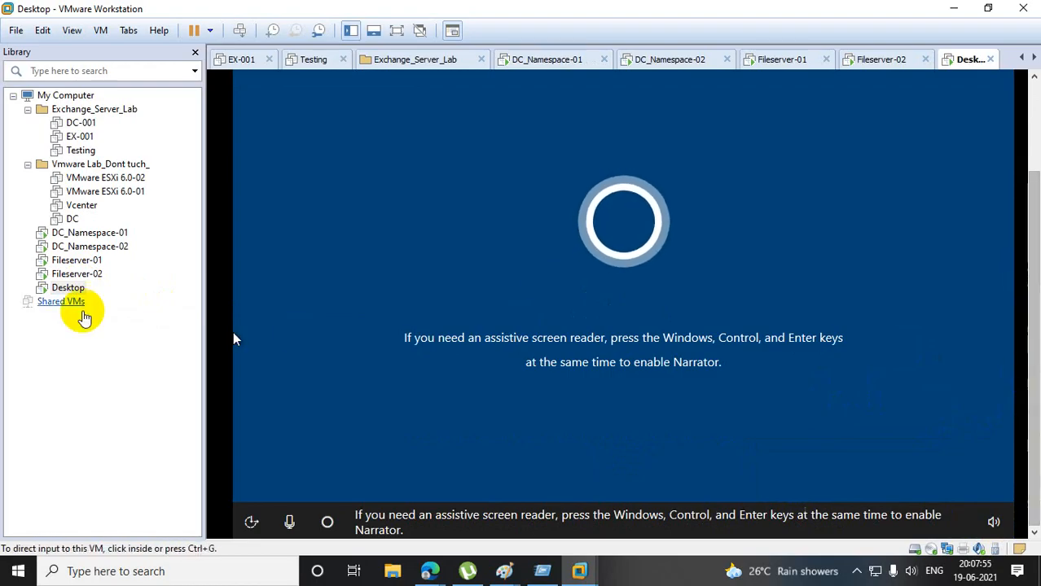
pyautogui.click(81, 240)
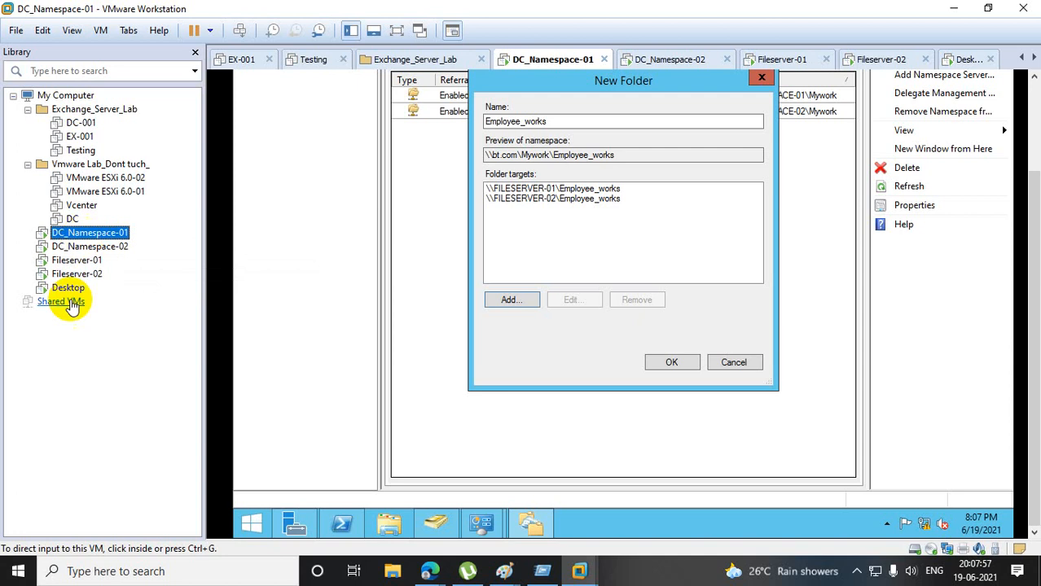
pyautogui.click(77, 291)
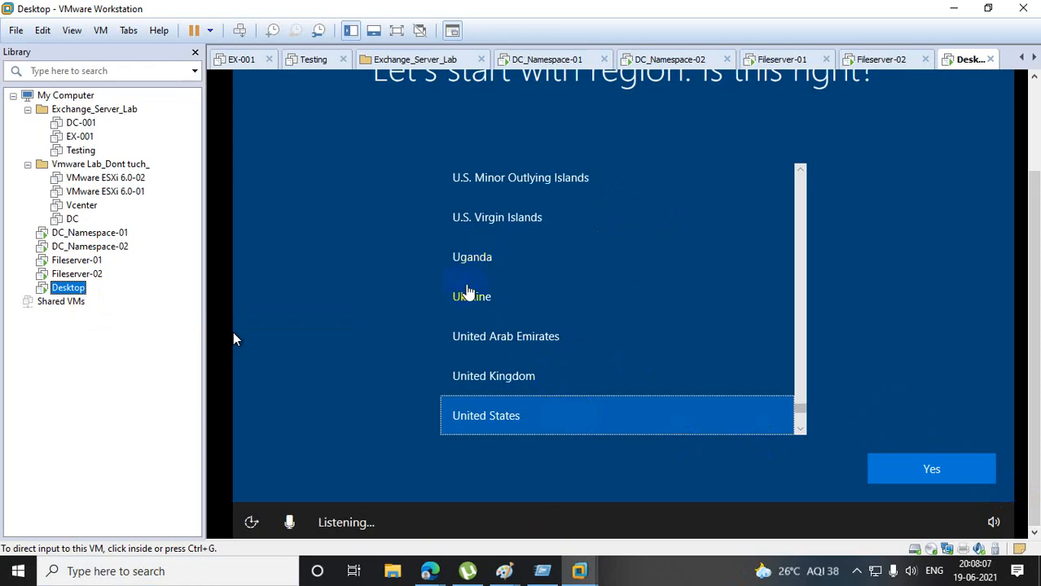
# Scroll the region list in Windows setup and confirm India as the region.
pyautogui.click(232, 340)
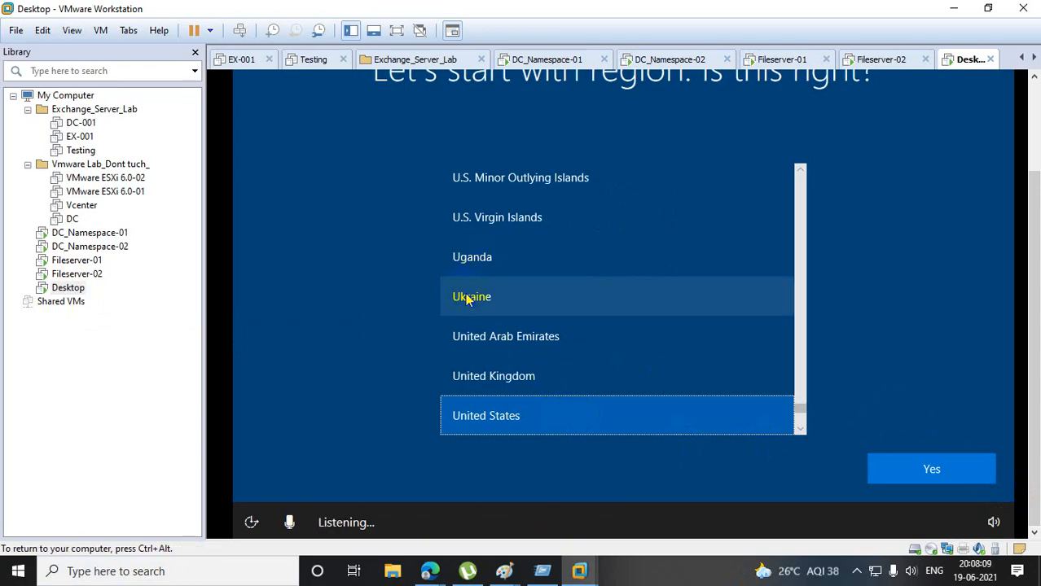
pyautogui.click(802, 430)
pyautogui.click(802, 430)
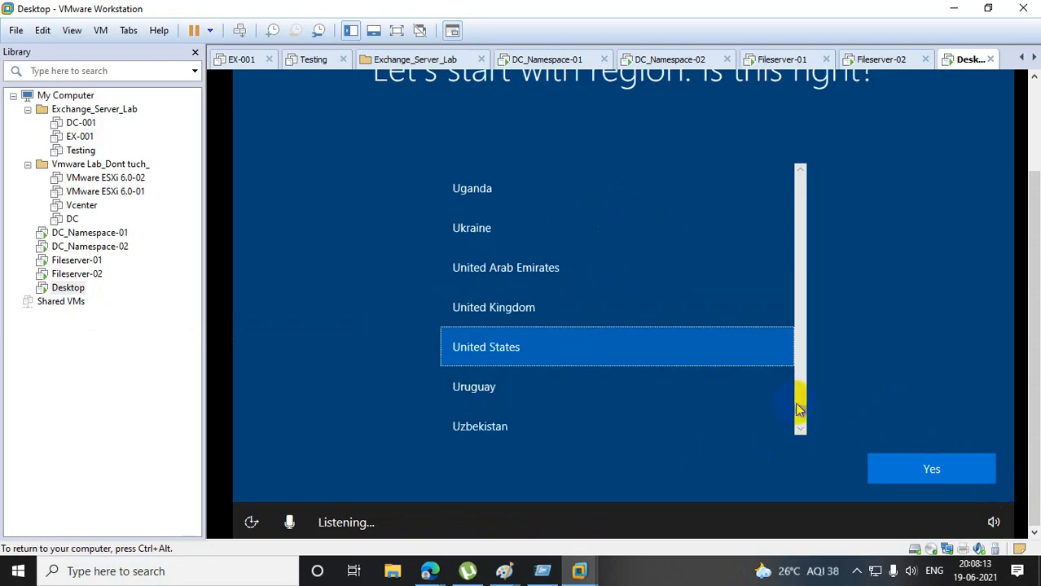
pyautogui.moveTo(799, 410); pyautogui.dragTo(801, 356)
pyautogui.click(471, 259)
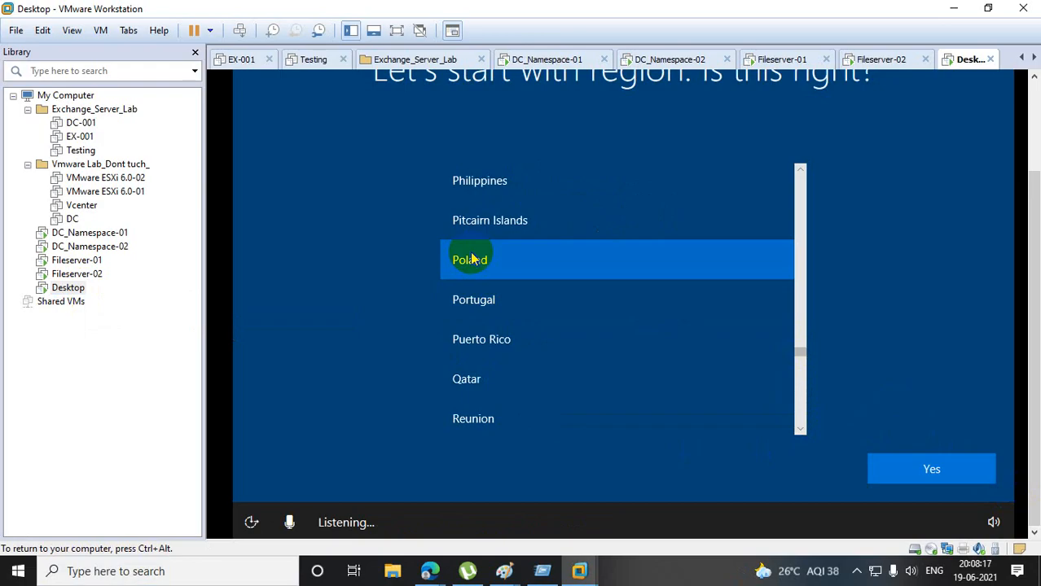
pyautogui.scroll(-2, 483, 297)
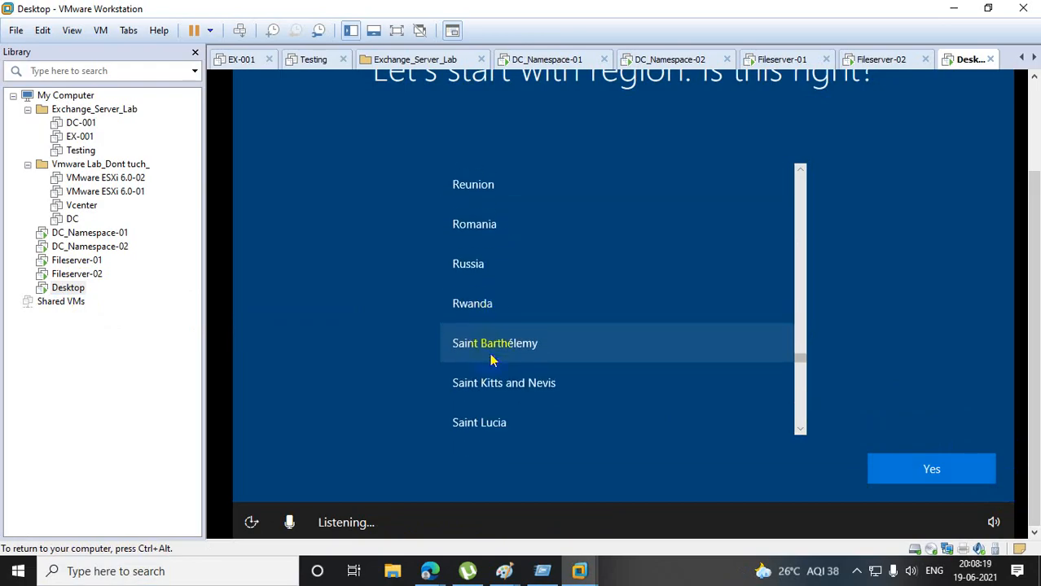
pyautogui.scroll(-1, 491, 359)
pyautogui.moveTo(800, 361); pyautogui.dragTo(803, 171)
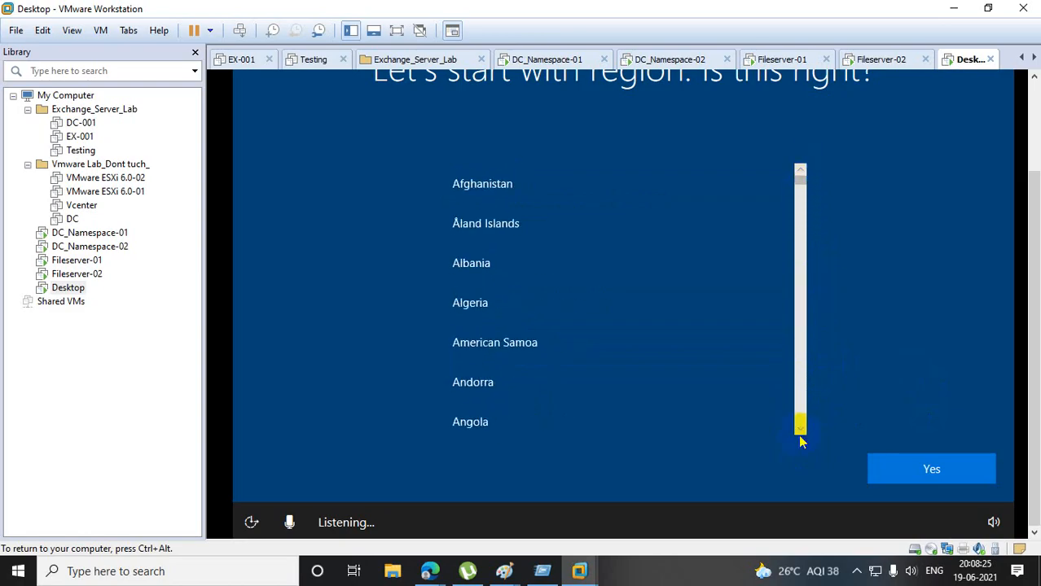
pyautogui.scroll(-6, 801, 442)
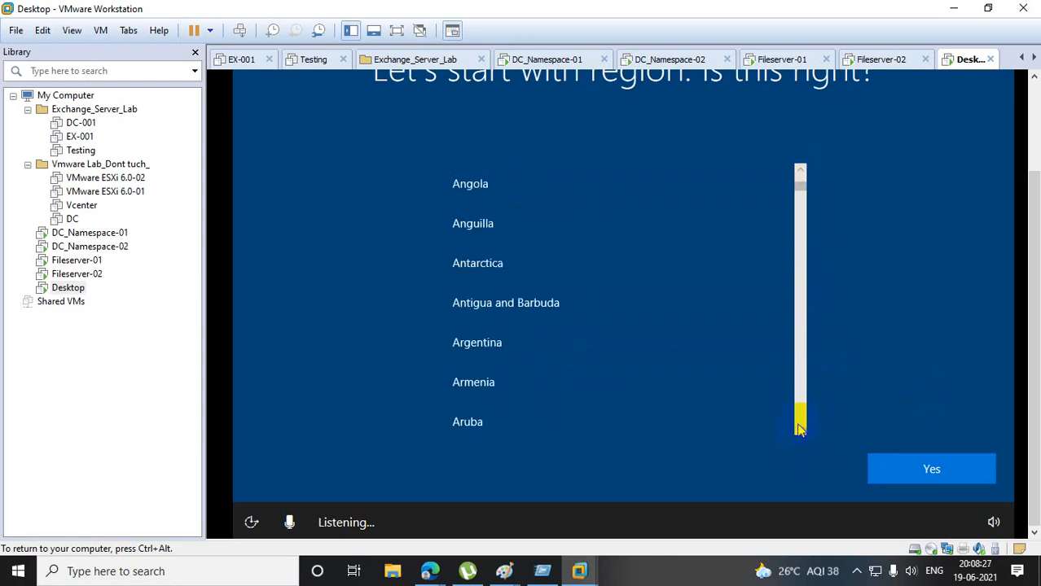
pyautogui.scroll(-14, 800, 429)
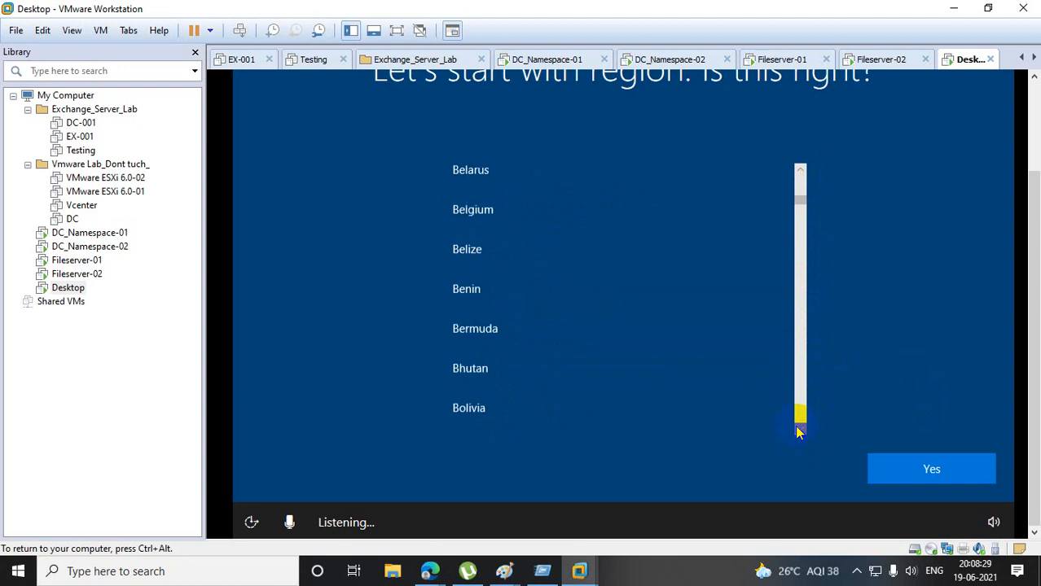
pyautogui.scroll(-20, 798, 432)
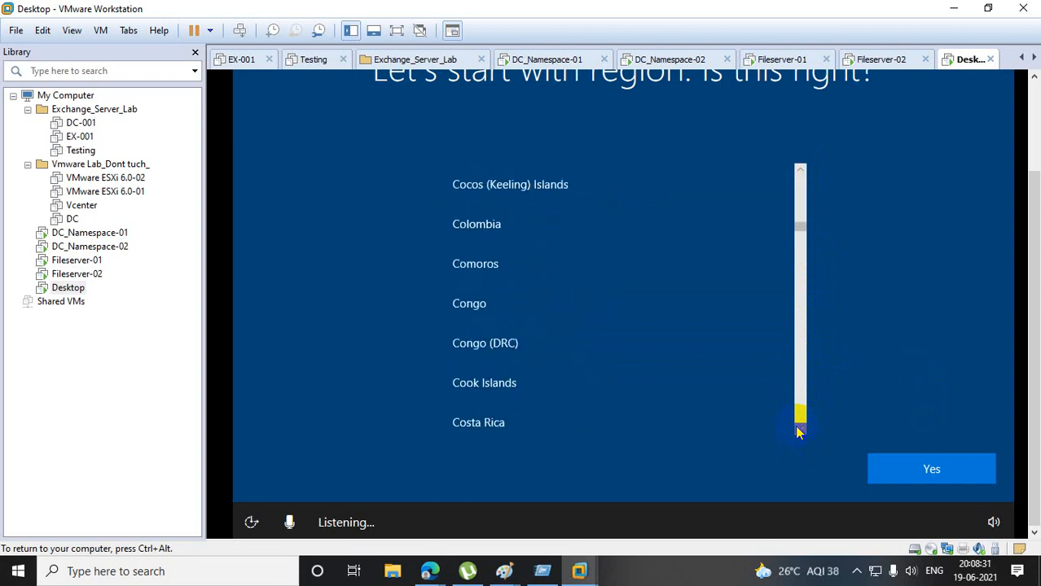
pyautogui.scroll(-20, 798, 432)
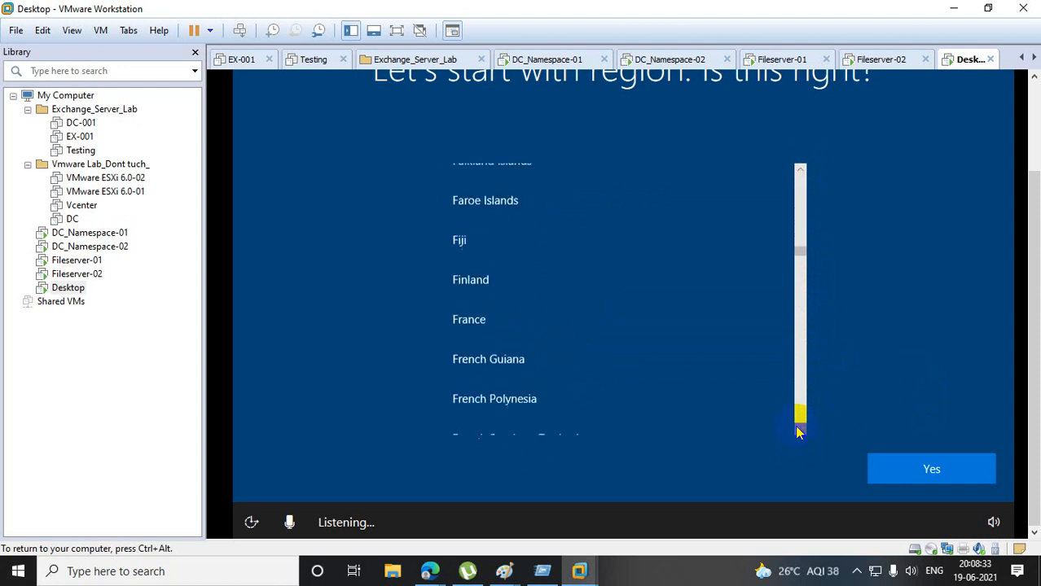
pyautogui.scroll(-13, 798, 432)
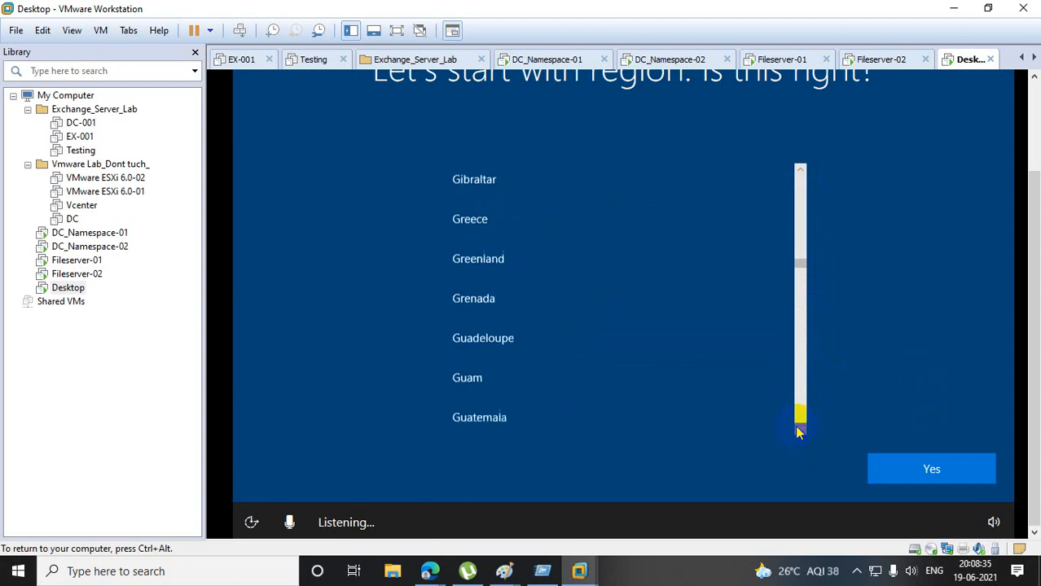
pyautogui.scroll(-12, 797, 431)
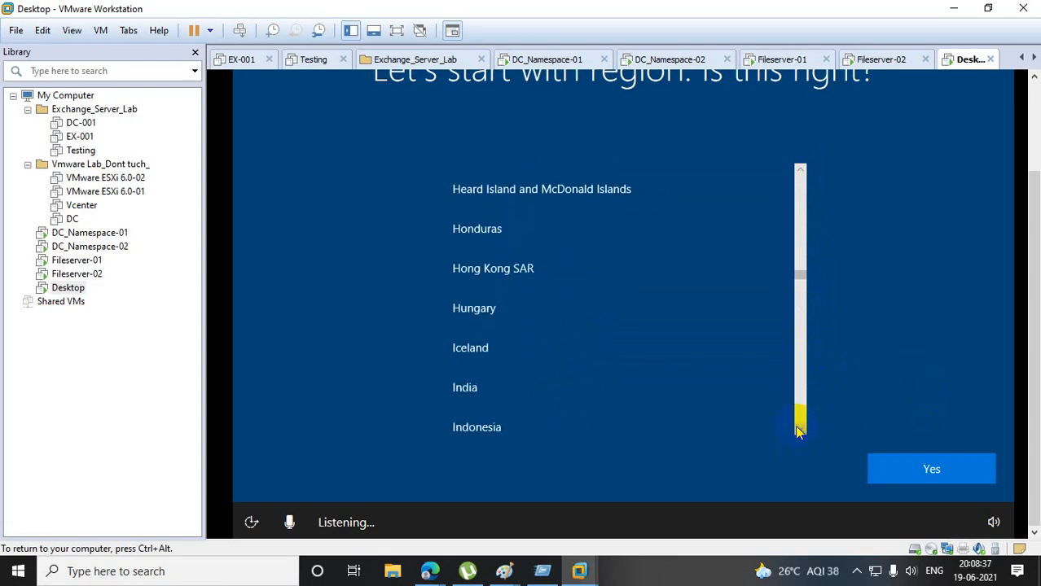
pyautogui.click(544, 402)
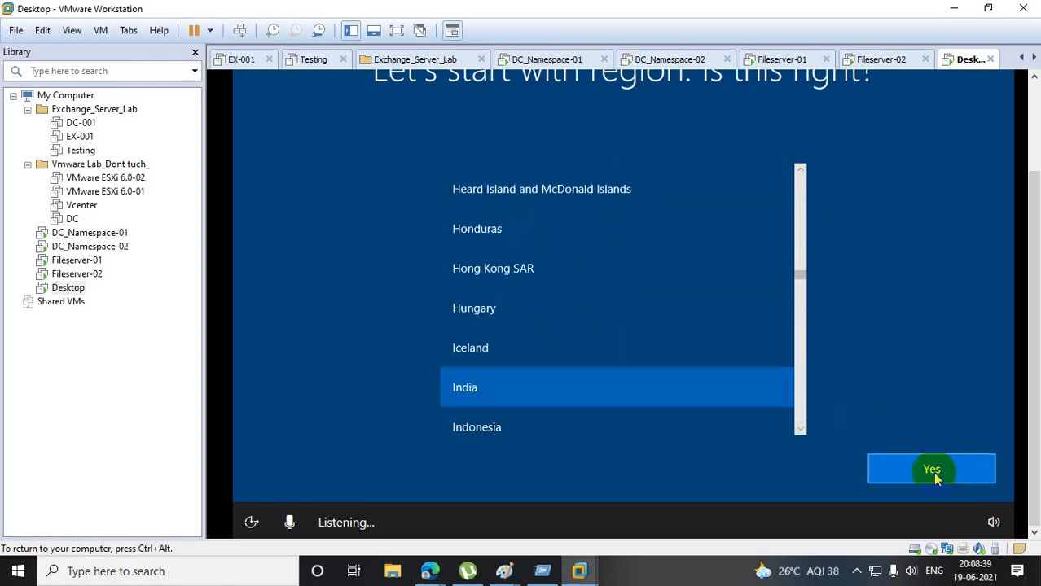
pyautogui.click(932, 472)
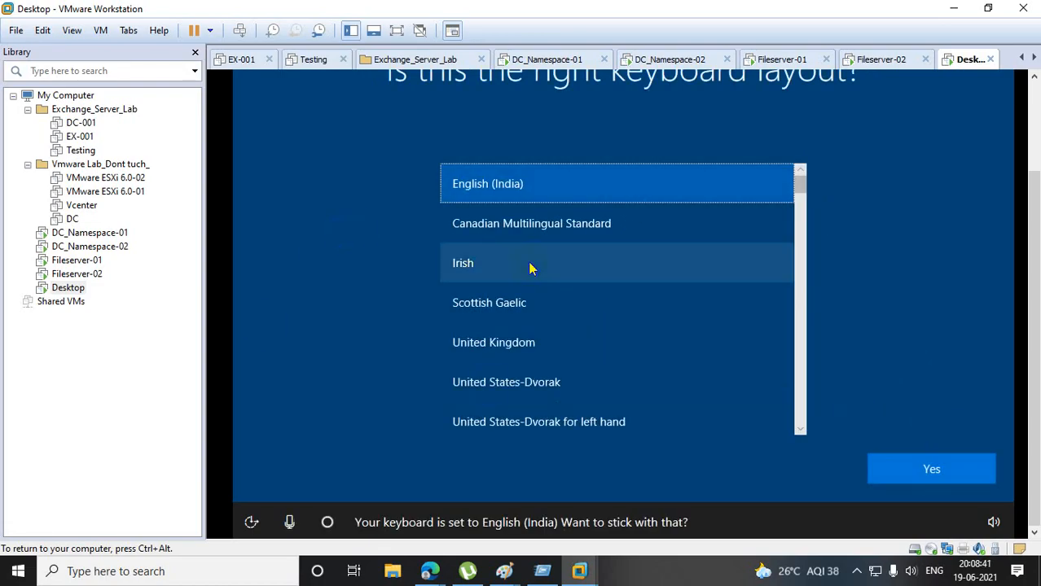
# Keep the English (India) keyboard, skip a second layout, and select the user name field.
pyautogui.click(916, 472)
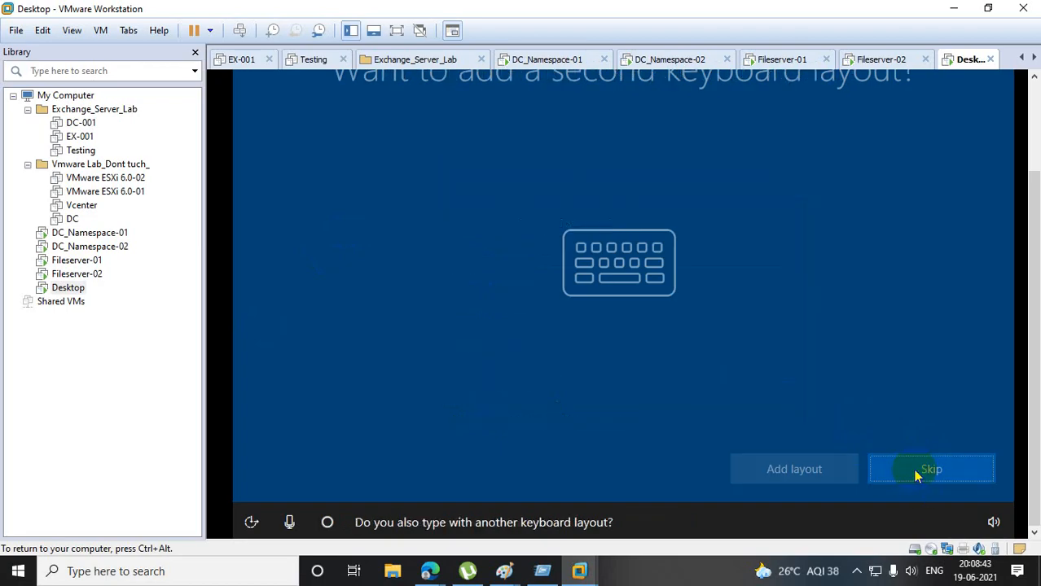
pyautogui.click(935, 474)
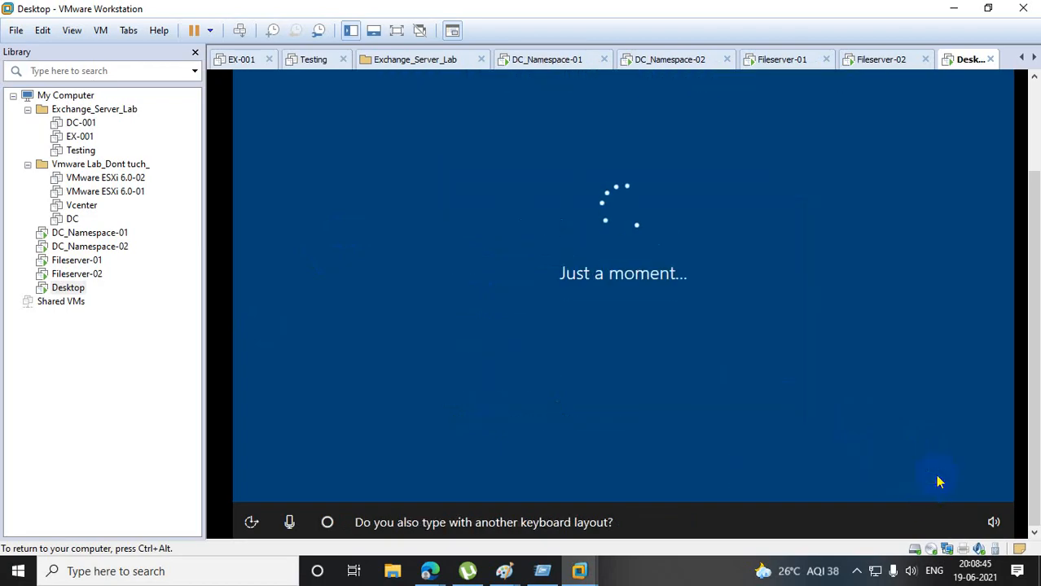
pyautogui.click(706, 345)
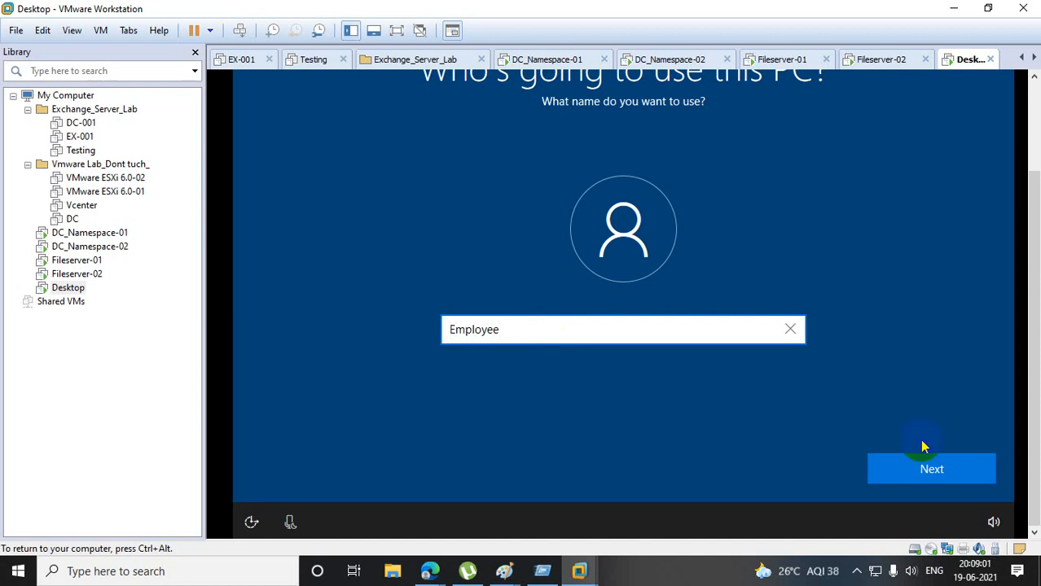
# Set and confirm the account password with a hint, decline Cortana, and accept privacy settings.
pyautogui.click(933, 475)
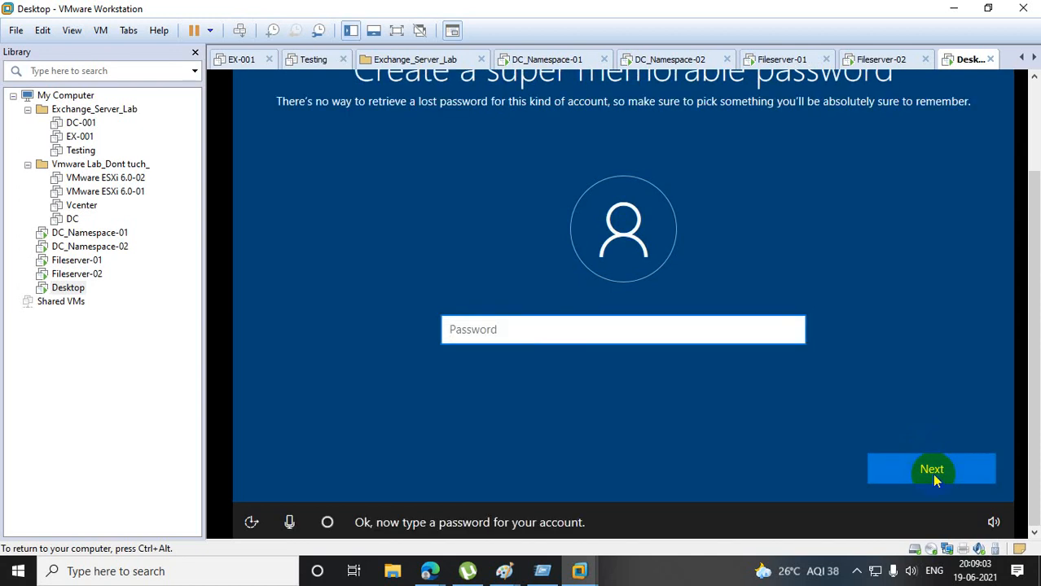
pyautogui.write('••••••••')
pyautogui.click(932, 473)
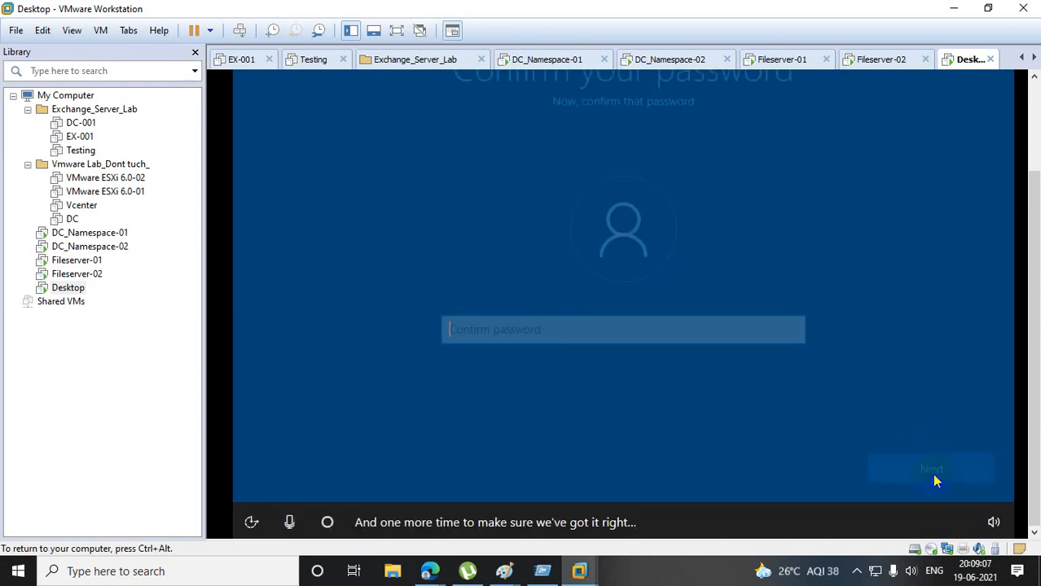
pyautogui.write('••••')
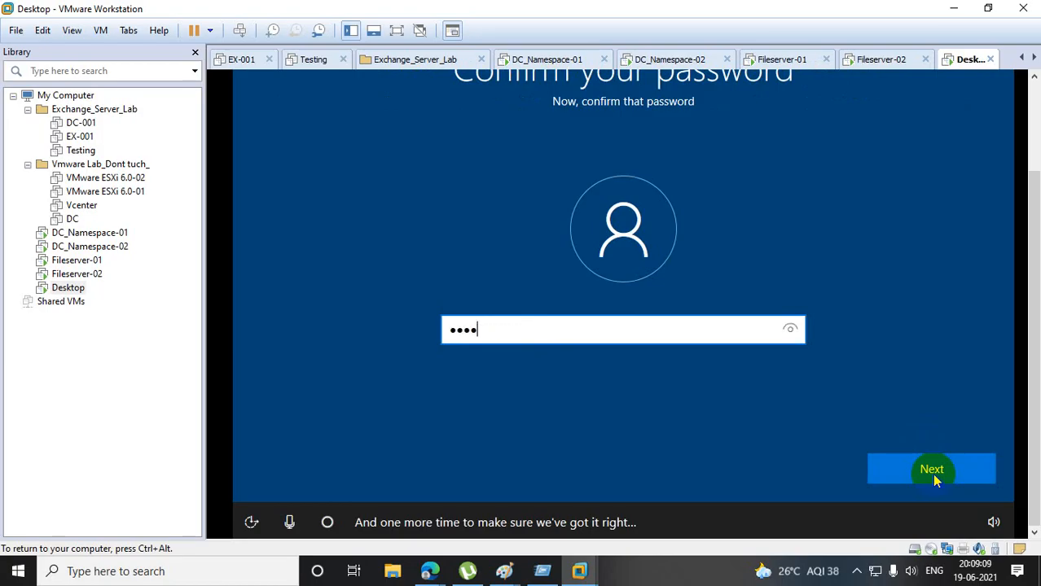
pyautogui.write('••')
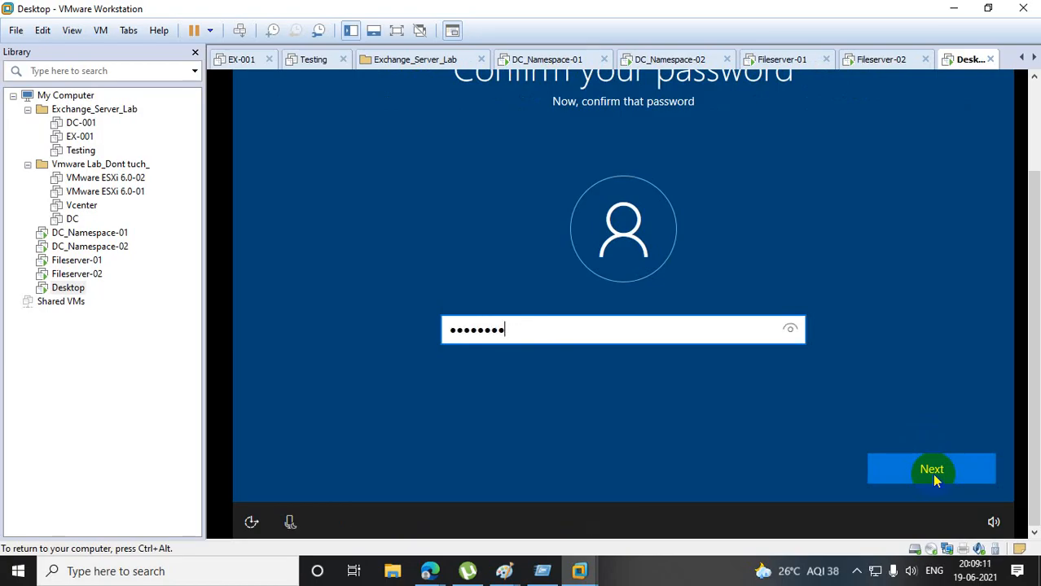
pyautogui.click(933, 479)
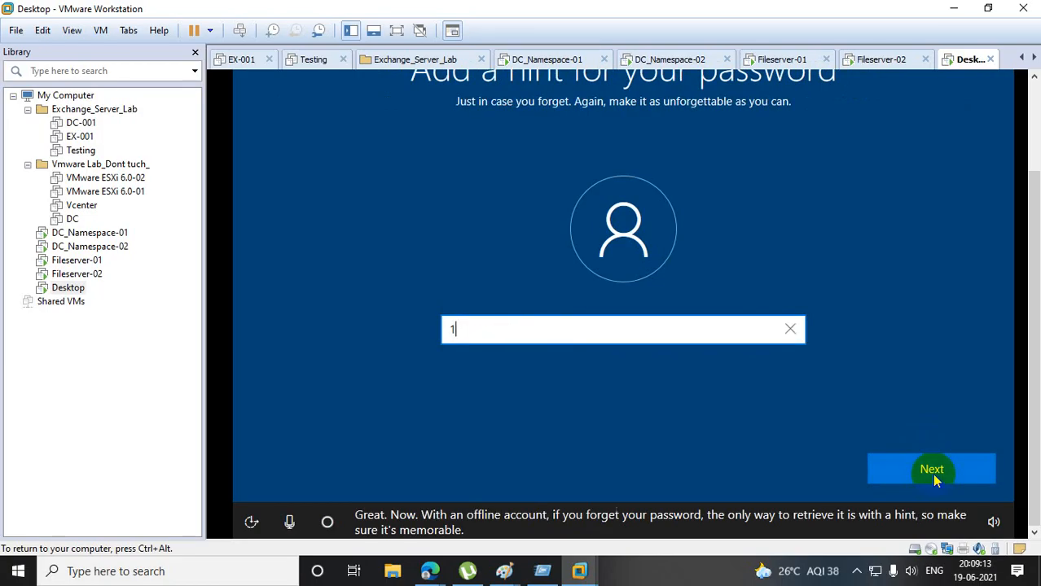
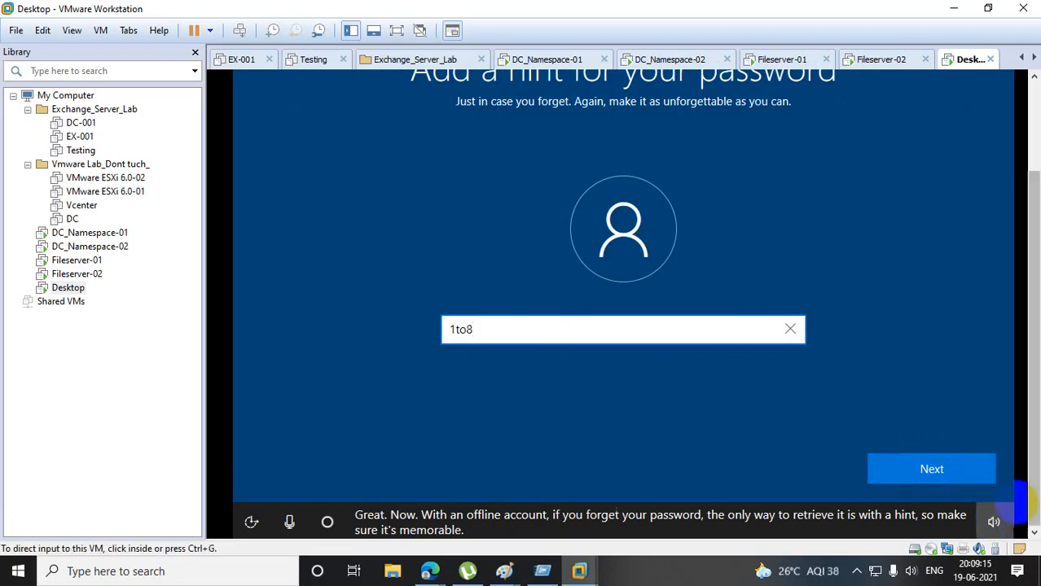
pyautogui.click(951, 481)
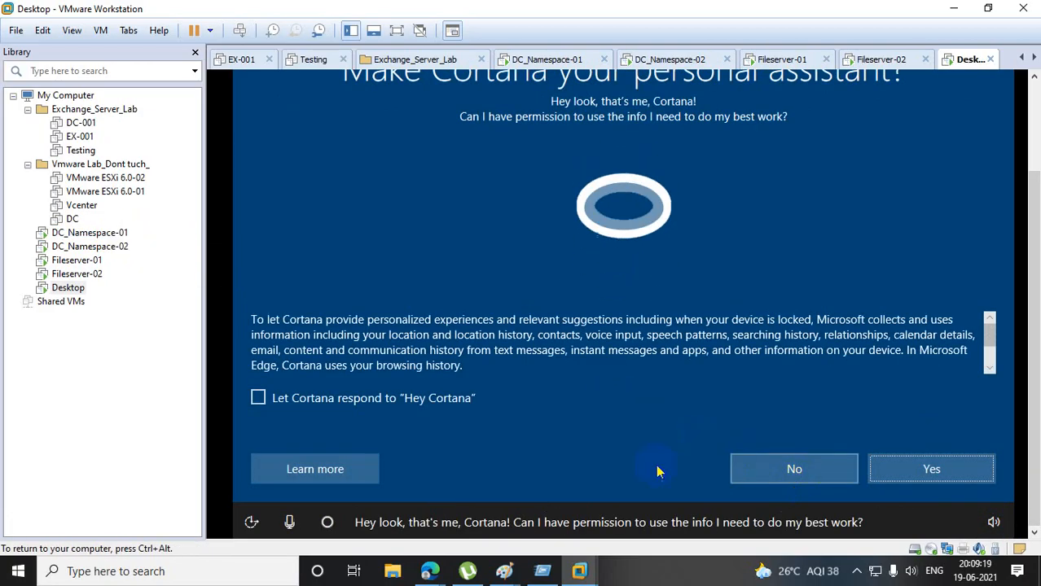
pyautogui.click(766, 469)
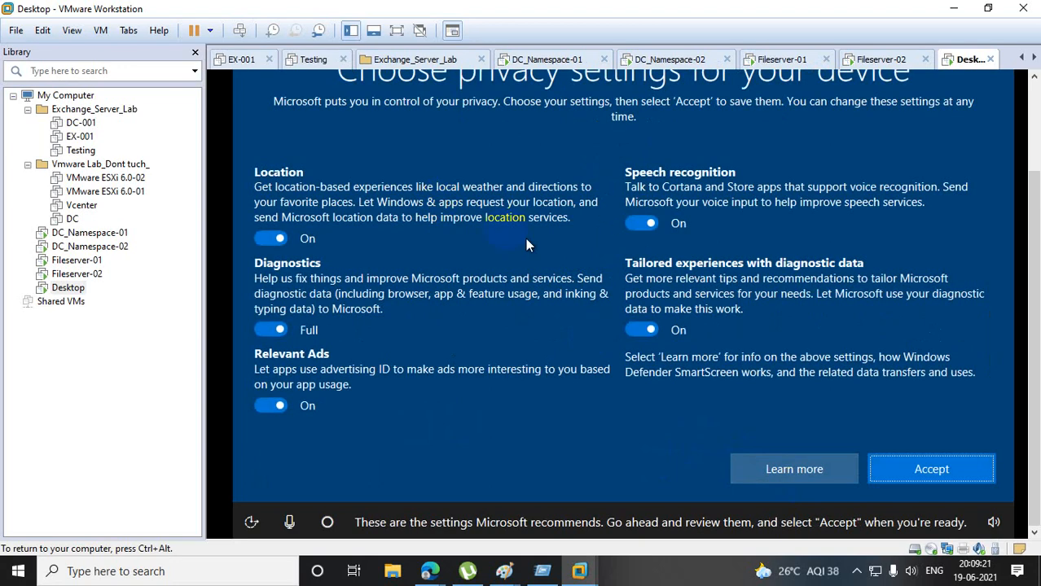
pyautogui.click(925, 470)
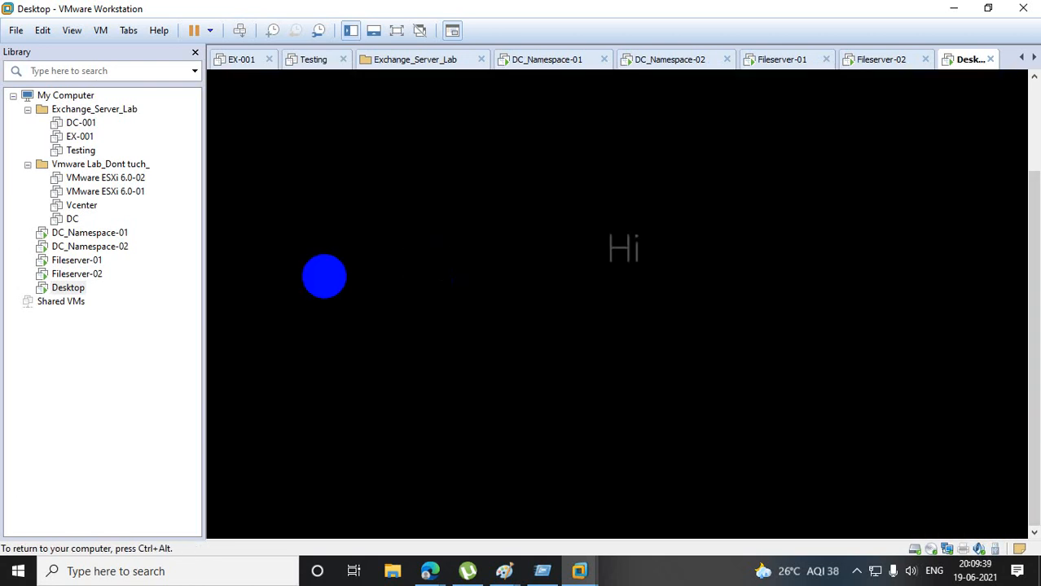
# Return to DC_Namespace-01, then bring the Google Meet window forward from the Edge taskbar icon.
pyautogui.click(65, 233)
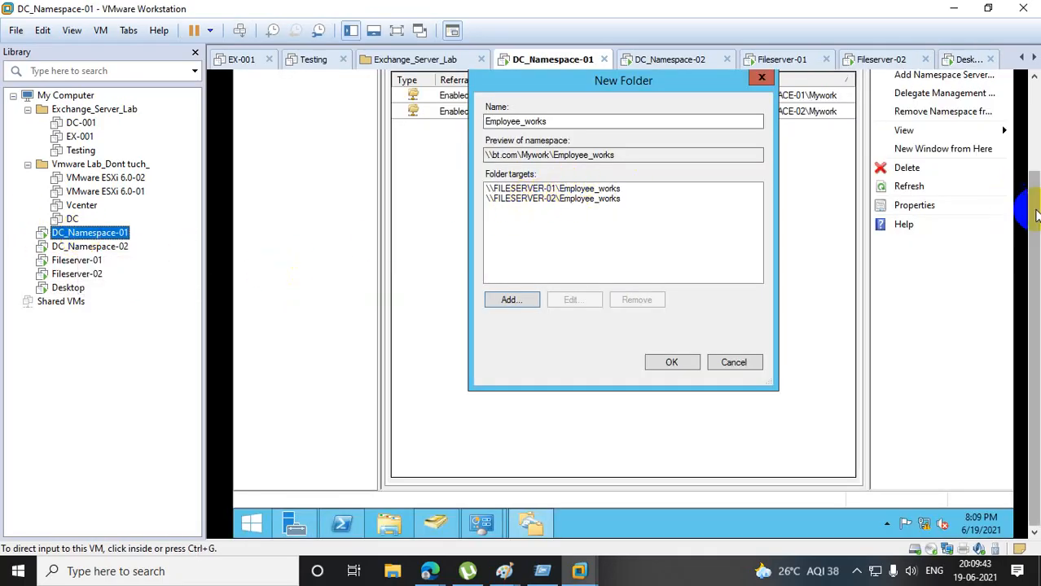
pyautogui.moveTo(1033, 208); pyautogui.dragTo(1033, 130)
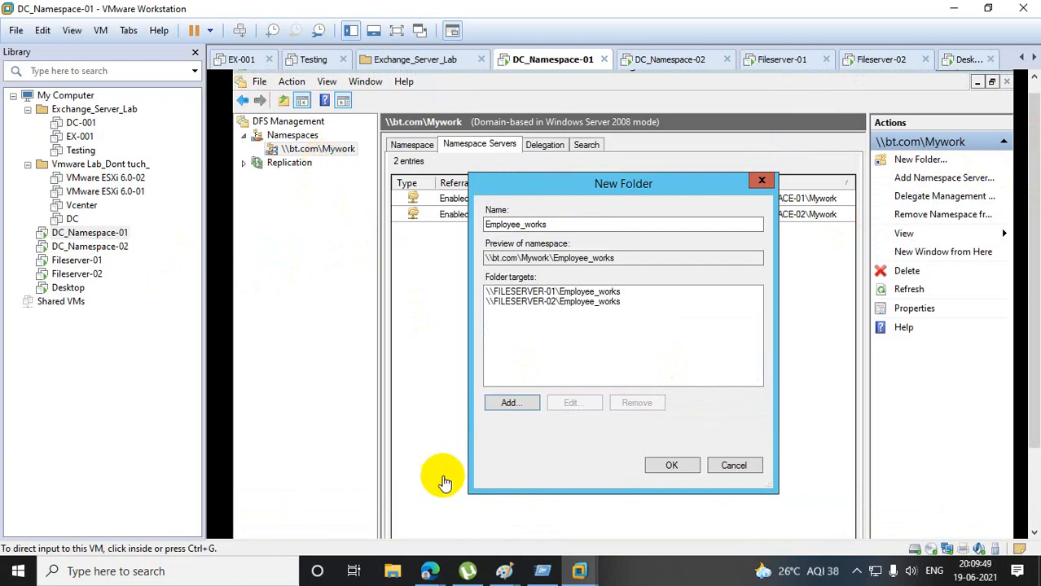
pyautogui.moveTo(429, 570)
pyautogui.click(334, 511)
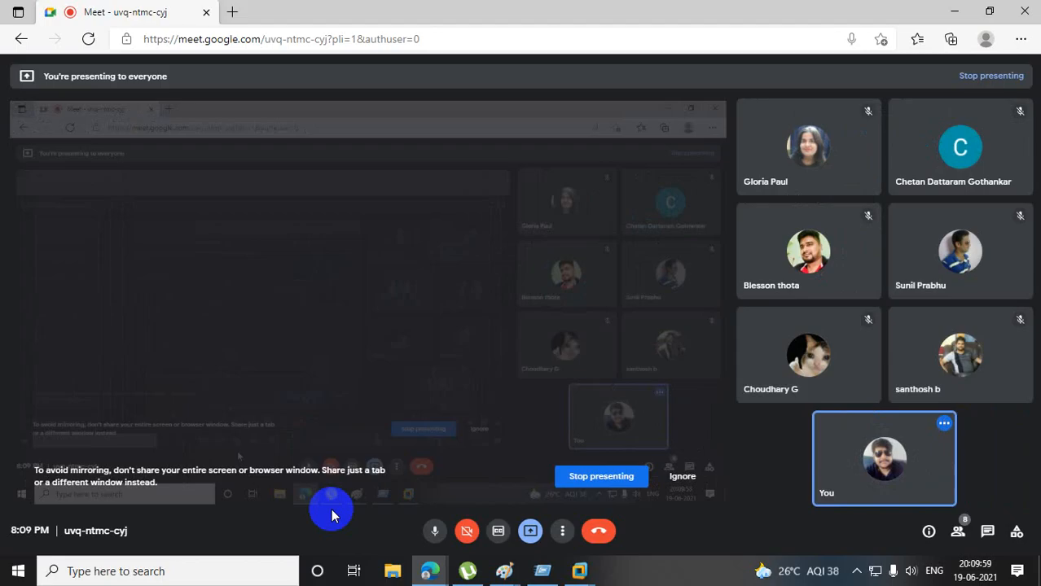
# Minimize the Google Meet call and return to the Employee_works New Folder name field.
pyautogui.click(961, 12)
pyautogui.moveTo(430, 570)
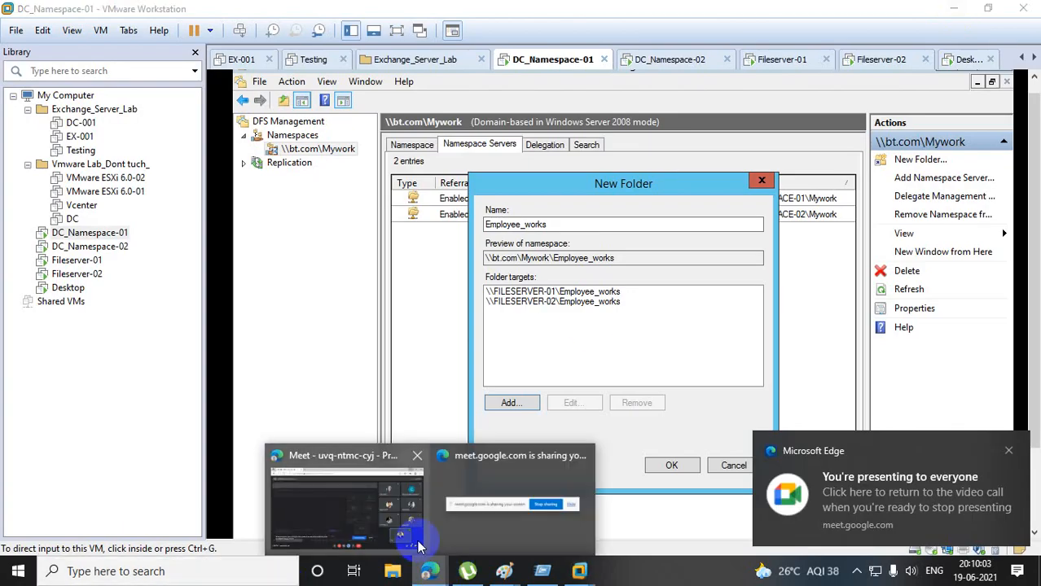
pyautogui.click(418, 546)
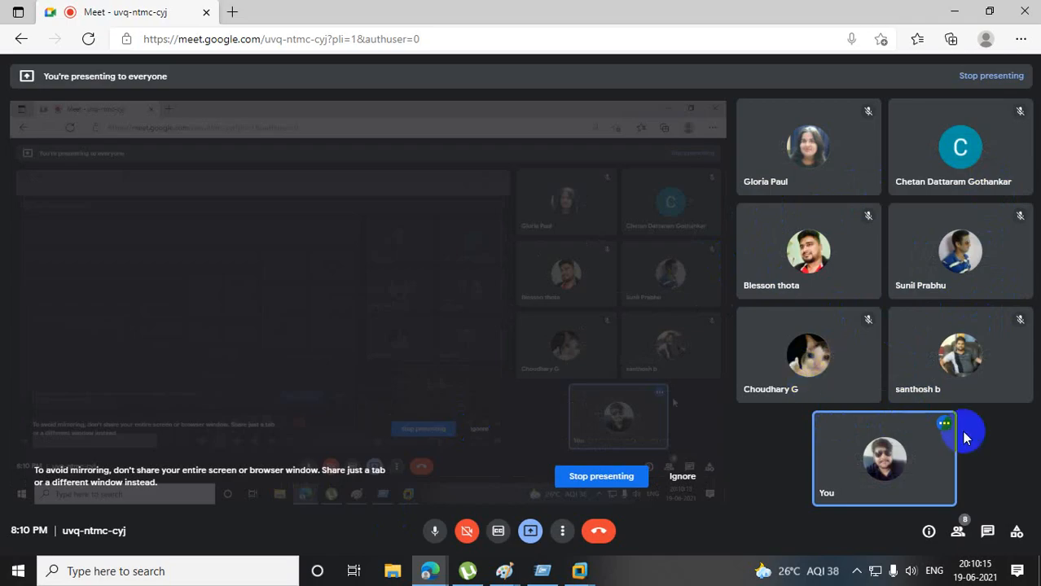
pyautogui.click(954, 12)
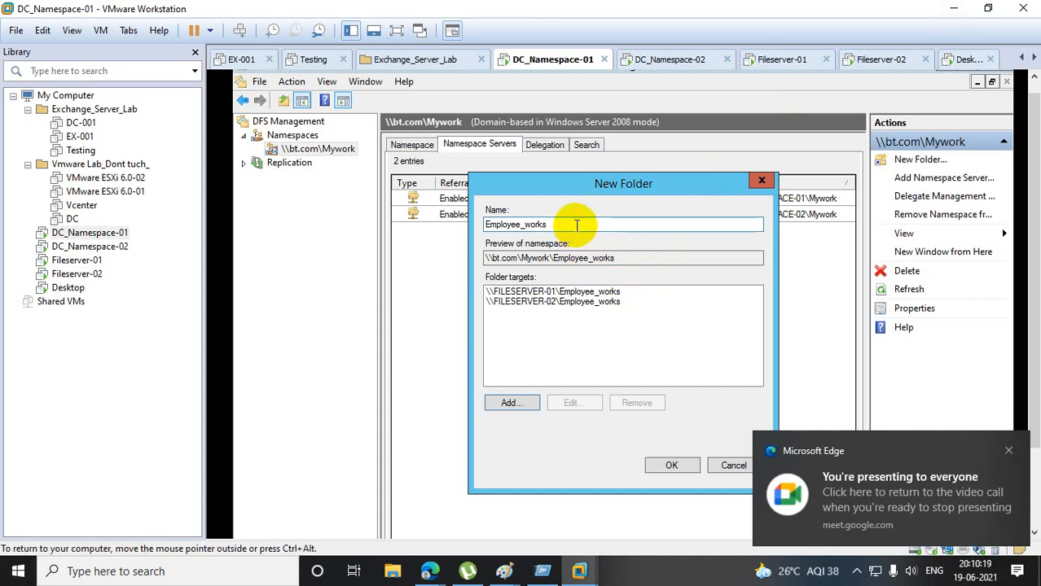
pyautogui.click(577, 226)
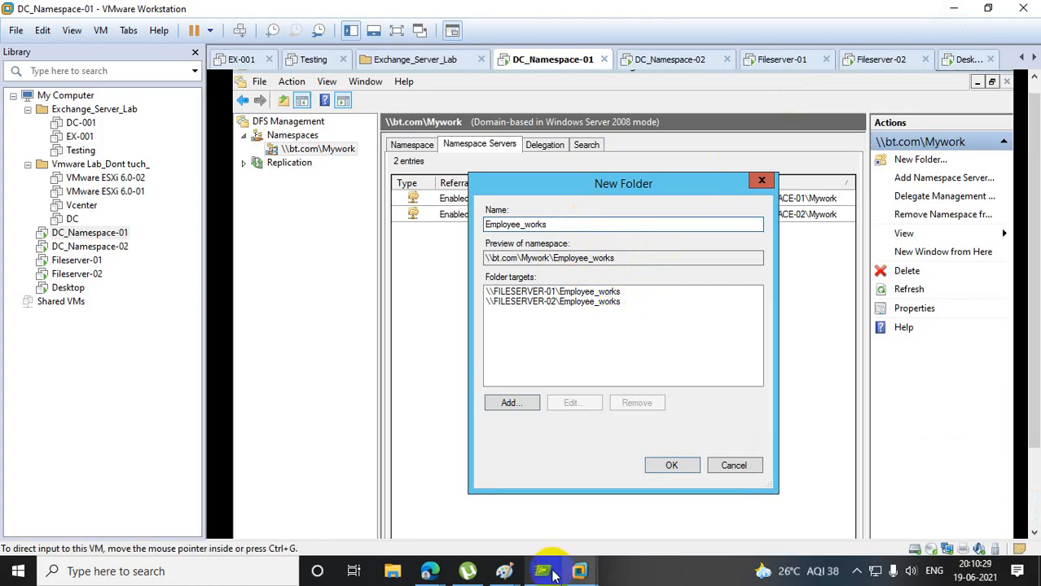
# Bring up the Paint diagram and discard an empty text box over the employee data path.
pyautogui.moveTo(503, 570)
pyautogui.click(467, 509)
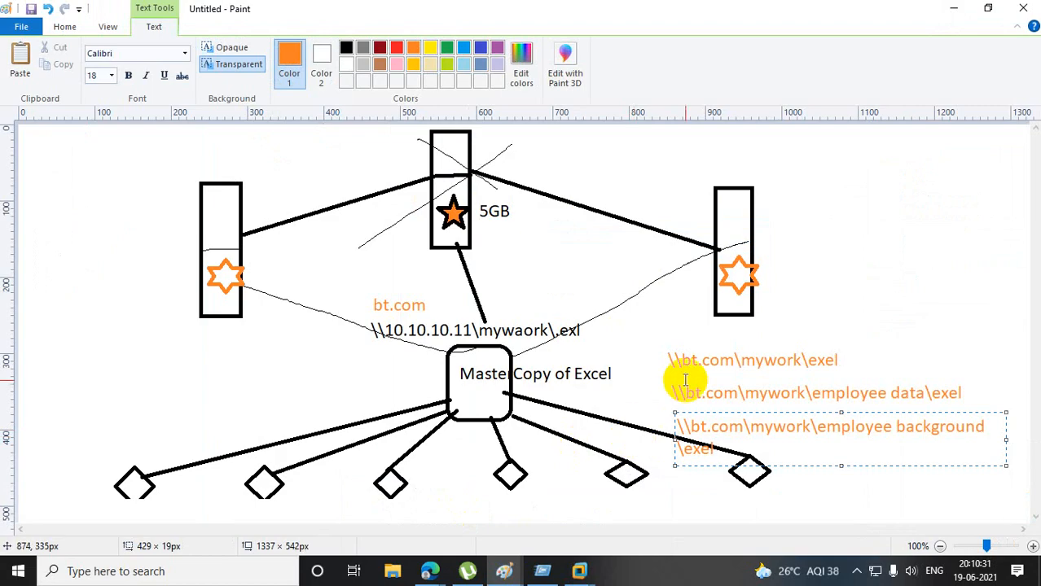
pyautogui.moveTo(668, 391); pyautogui.dragTo(931, 399)
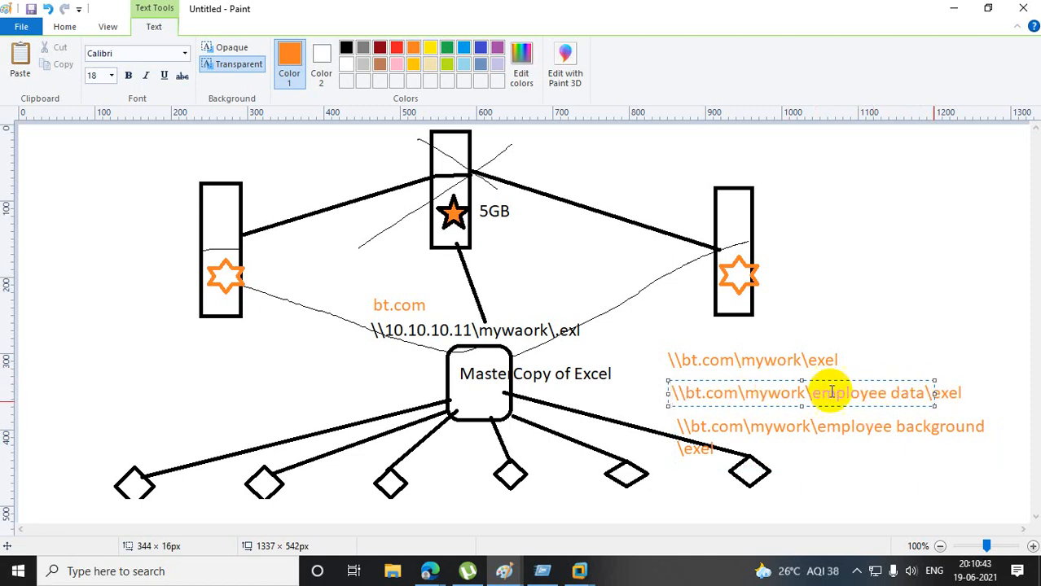
pyautogui.click(929, 350)
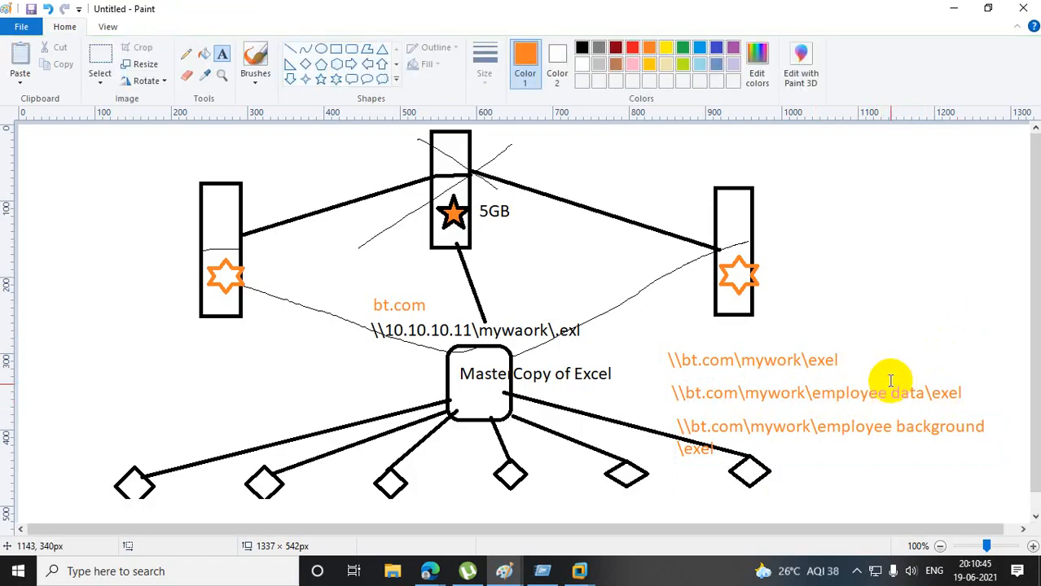
# Draw a short orange line topped by a hexagon right of the paths, then minimize Paint.
pyautogui.click(290, 49)
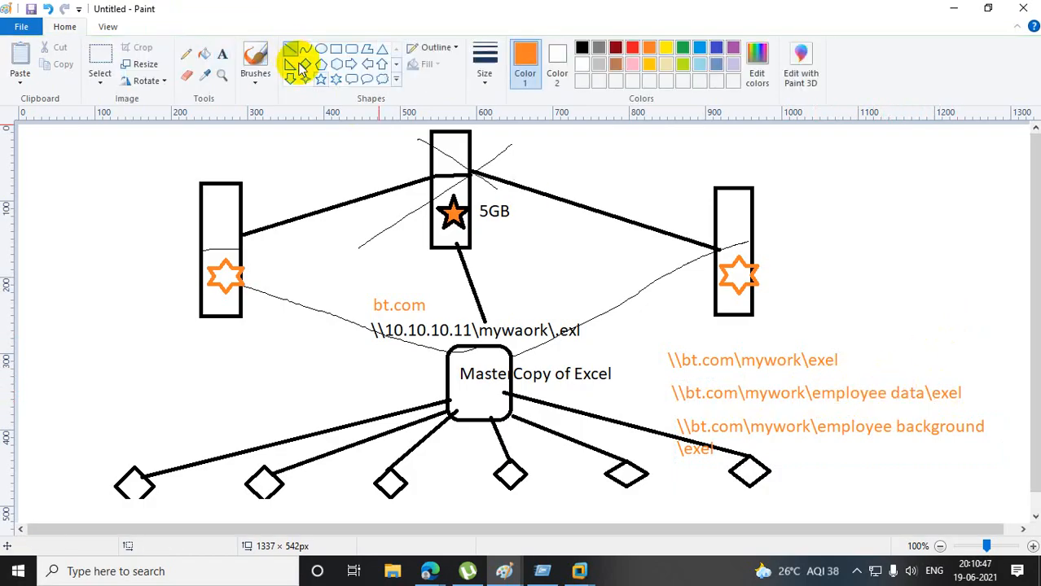
pyautogui.moveTo(904, 389); pyautogui.dragTo(926, 329)
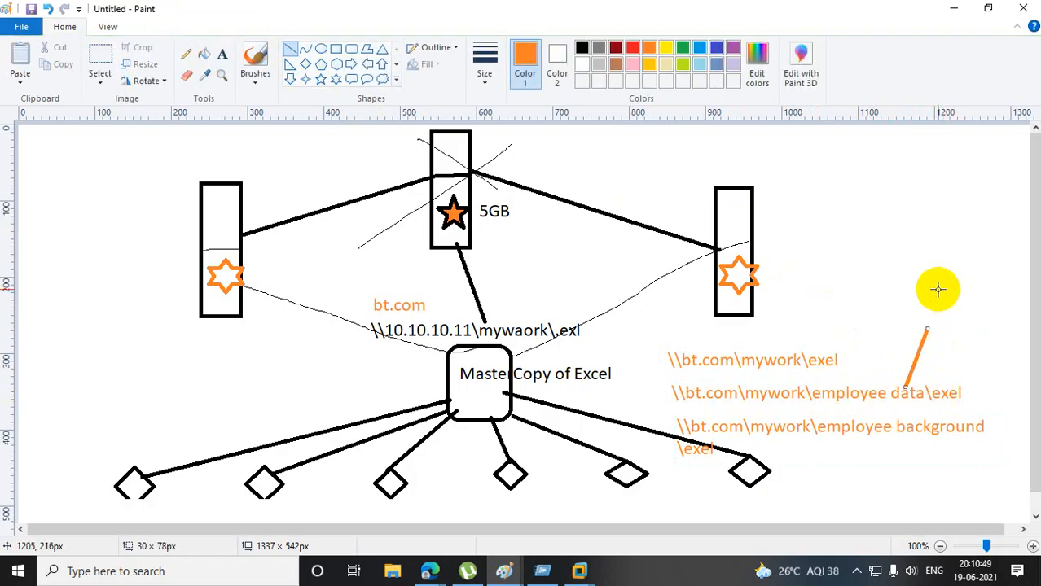
pyautogui.click(336, 63)
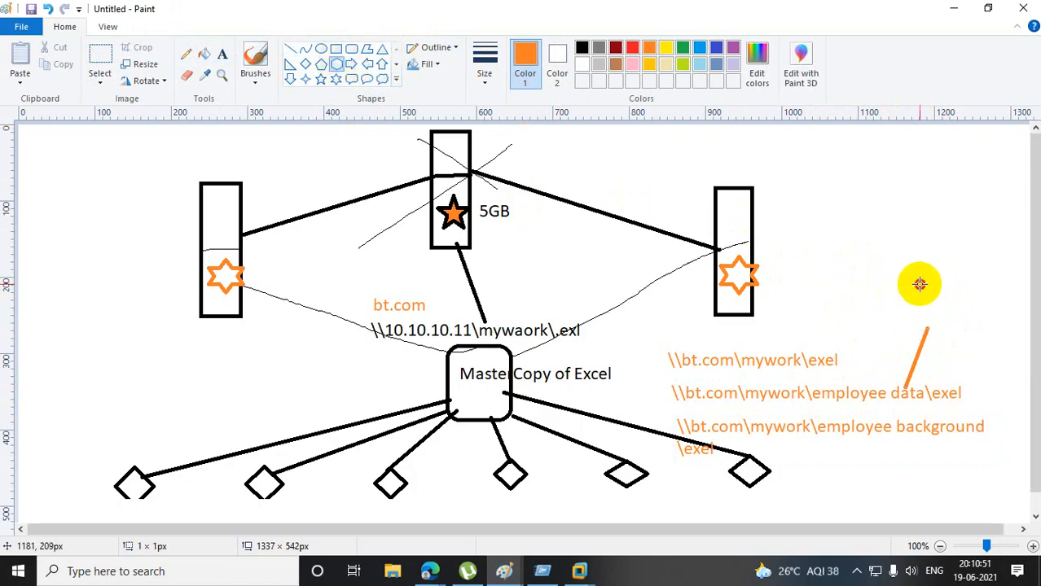
pyautogui.moveTo(918, 283); pyautogui.dragTo(969, 333)
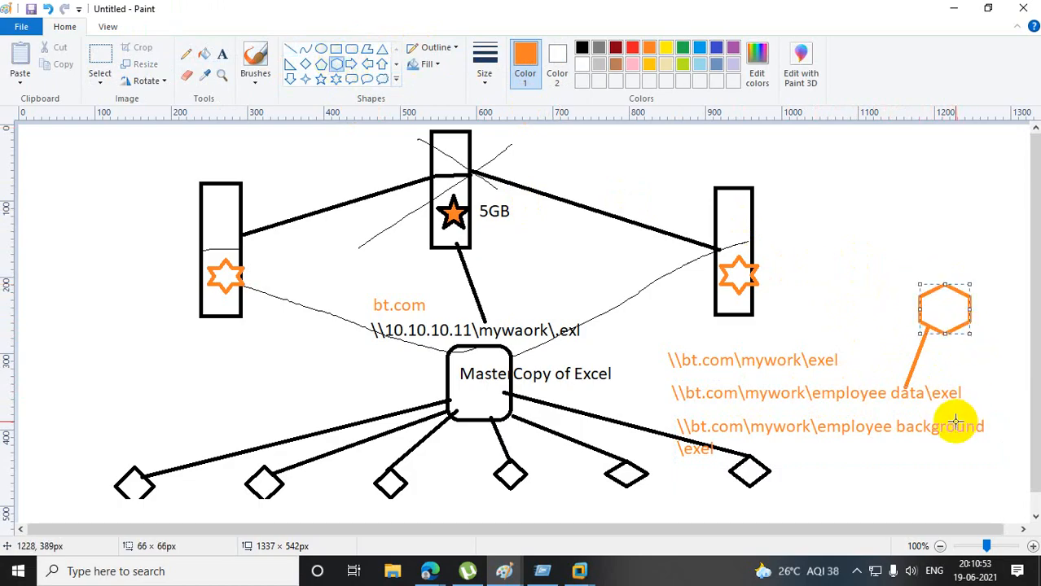
pyautogui.click(952, 15)
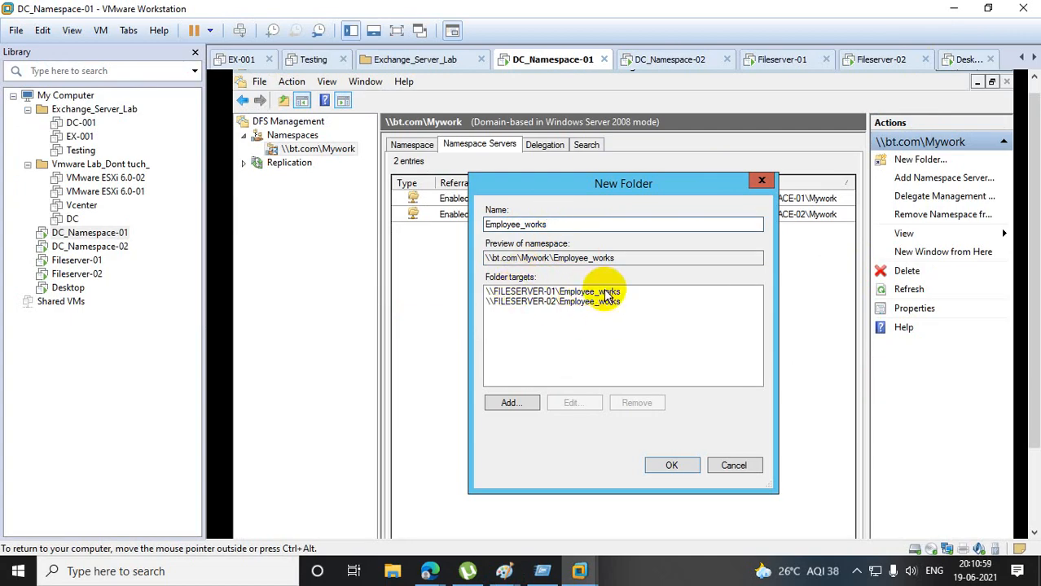
# Create Employee_works without a replication group, then view its FILESERVER-01 and FILESERVER-02 targets.
pyautogui.click(671, 465)
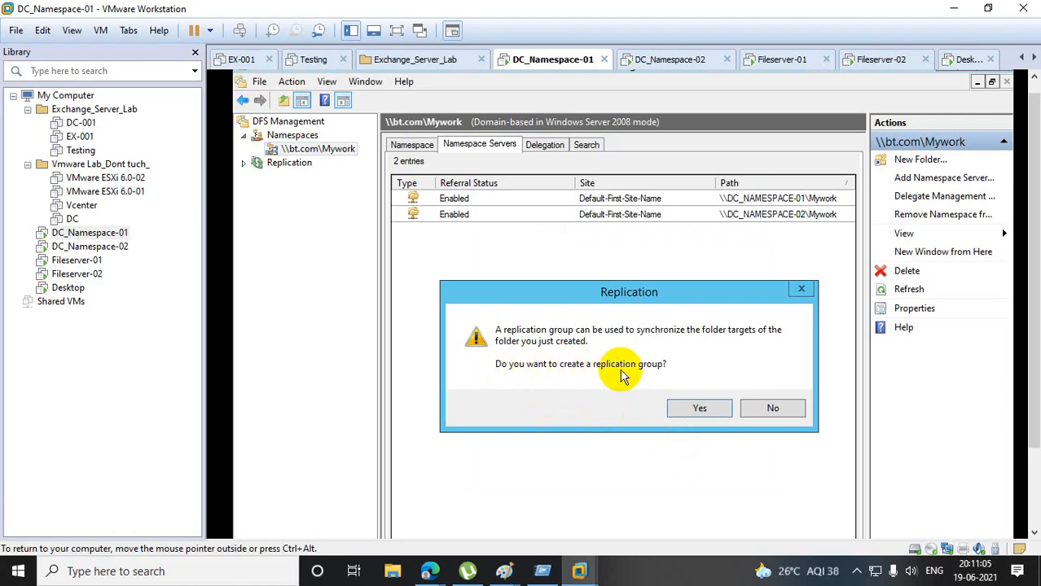
pyautogui.click(768, 409)
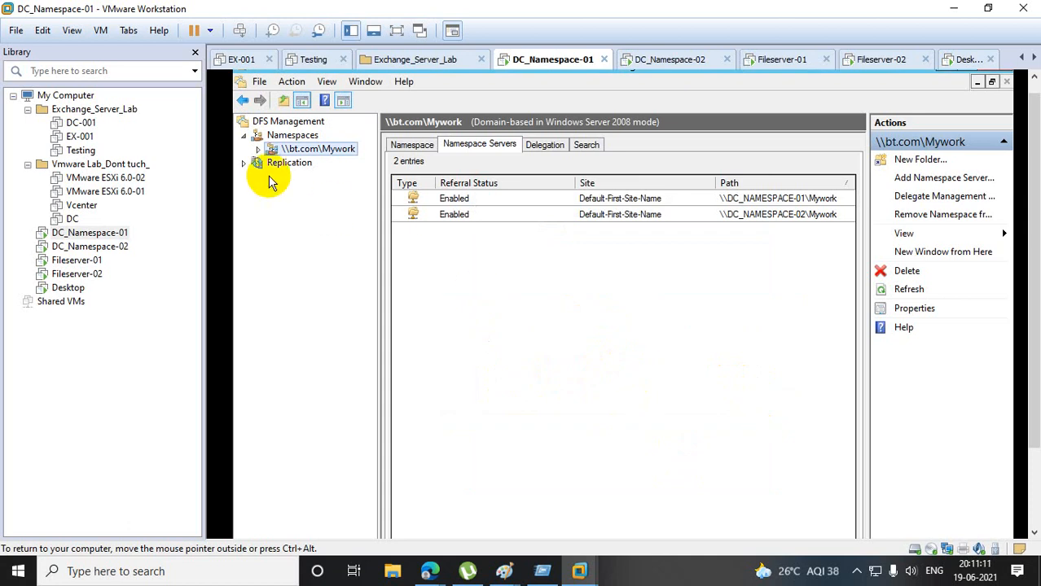
pyautogui.click(257, 149)
pyautogui.click(330, 163)
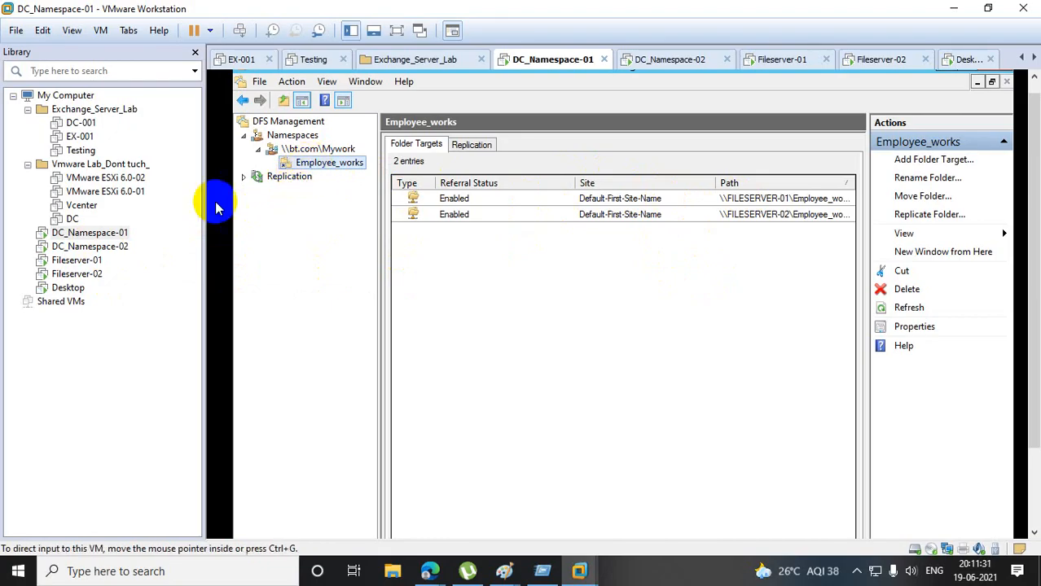
# On Fileserver-01, go up to the New Volume (E:) drive.
pyautogui.click(90, 262)
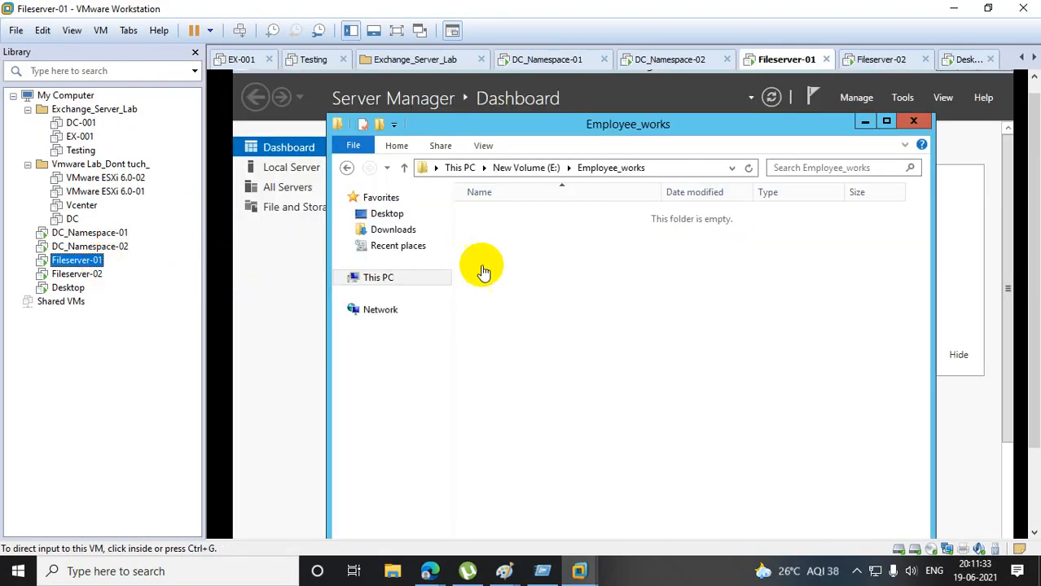
pyautogui.click(533, 169)
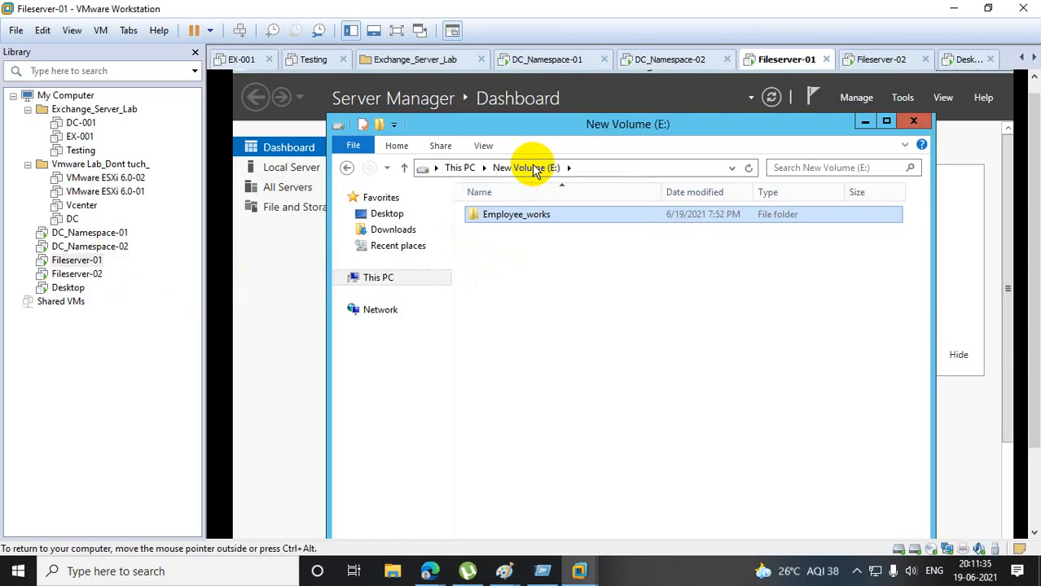
pyautogui.rightClick(513, 246)
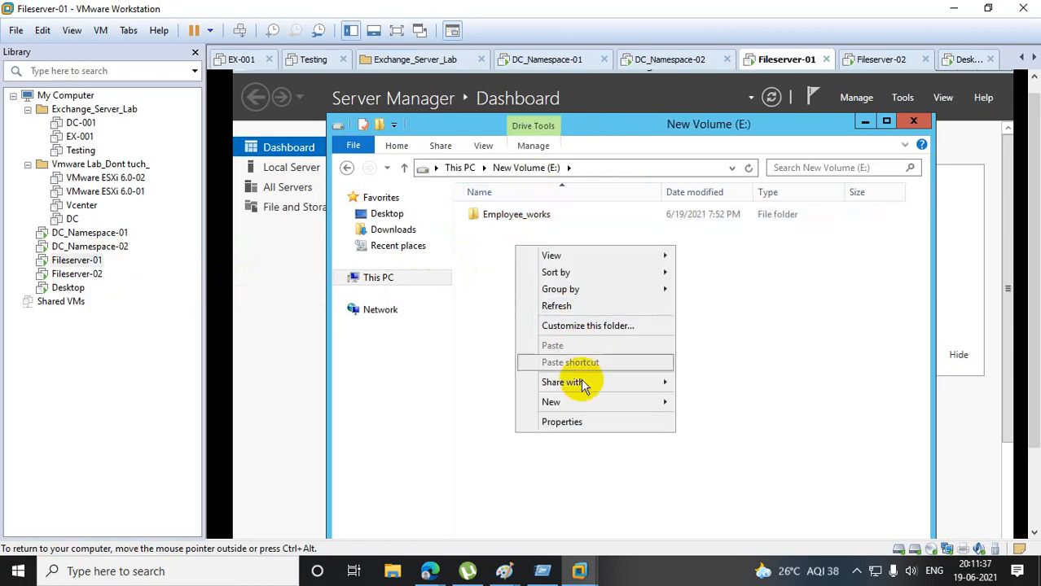
pyautogui.moveTo(582, 395)
pyautogui.click(727, 399)
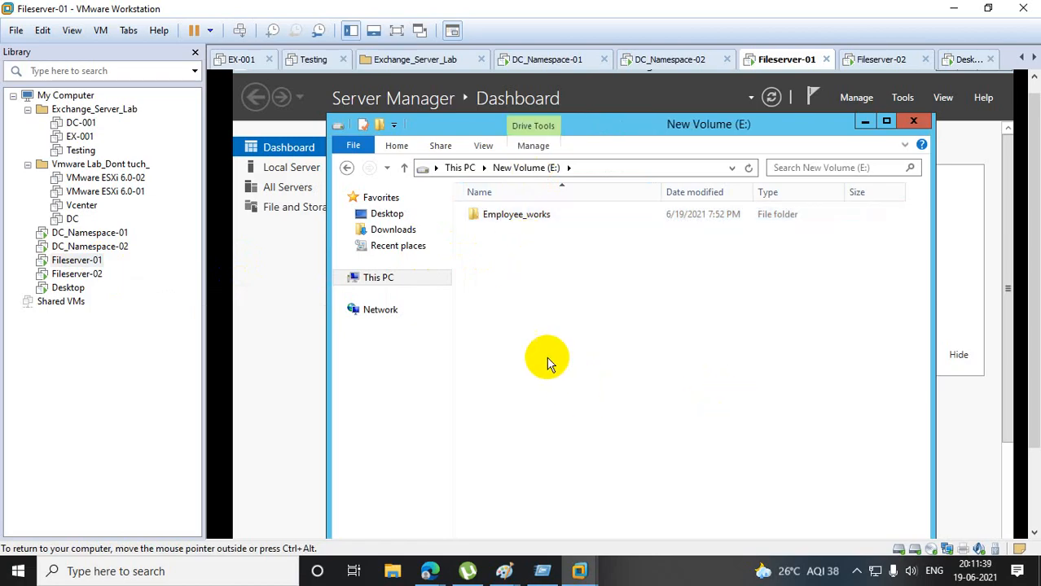
# Create a new folder named Employee_back on Fileserver-01's E: drive.
pyautogui.rightClick(521, 269)
pyautogui.moveTo(597, 424)
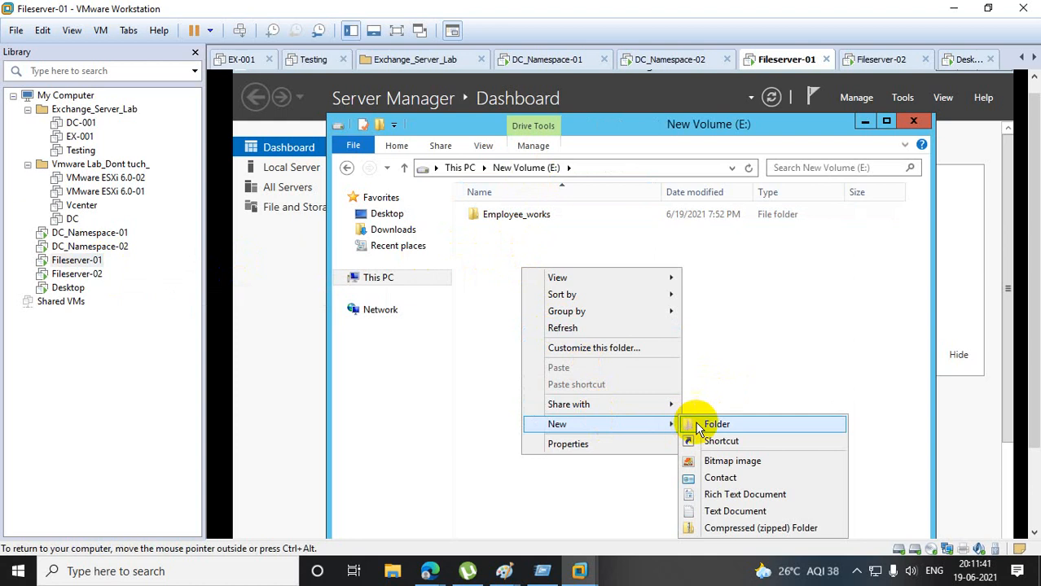
pyautogui.click(701, 421)
pyautogui.write('E')
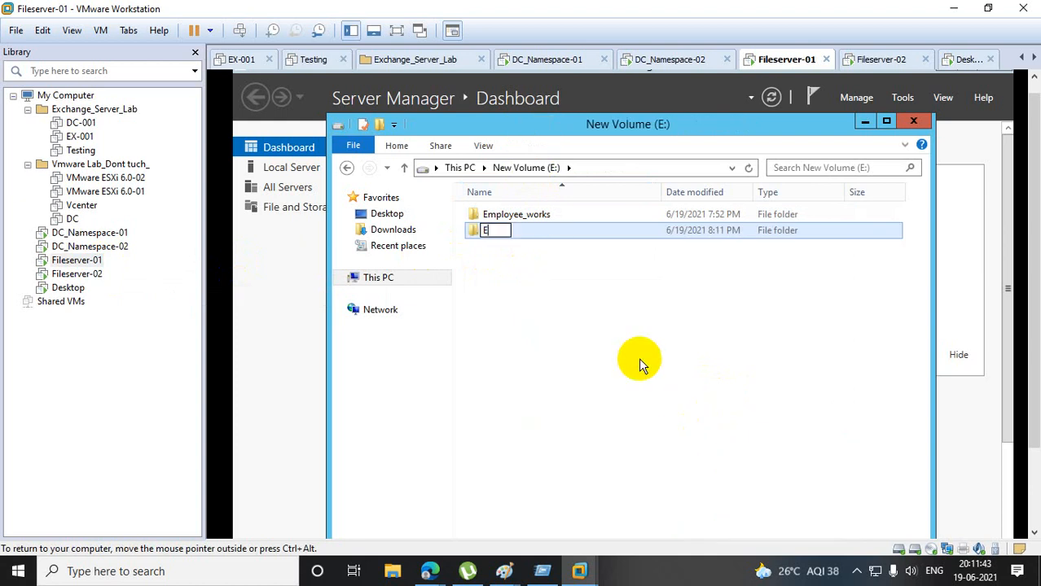
pyautogui.write('mploy')
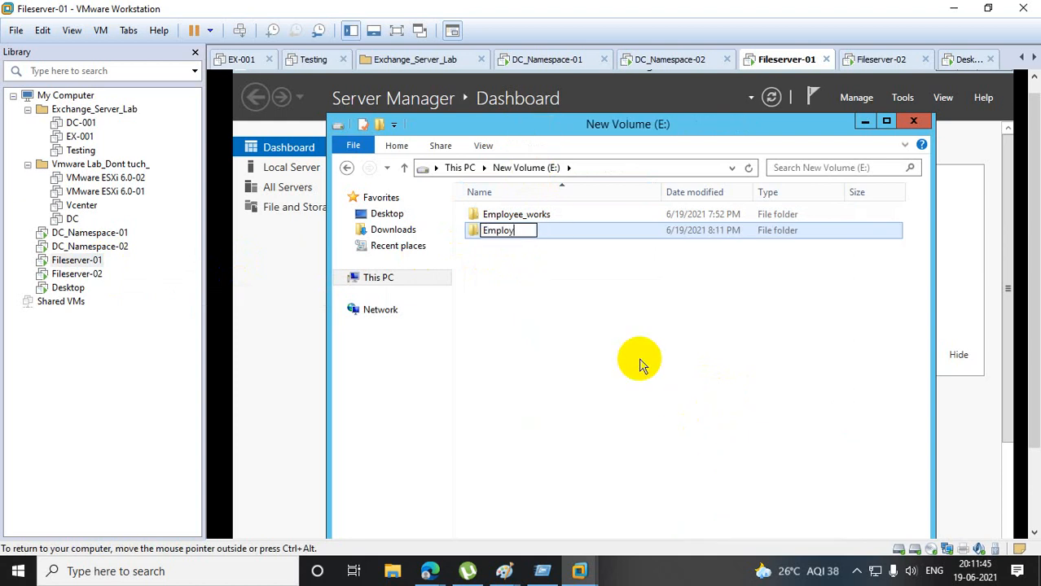
pyautogui.write('ee_back')
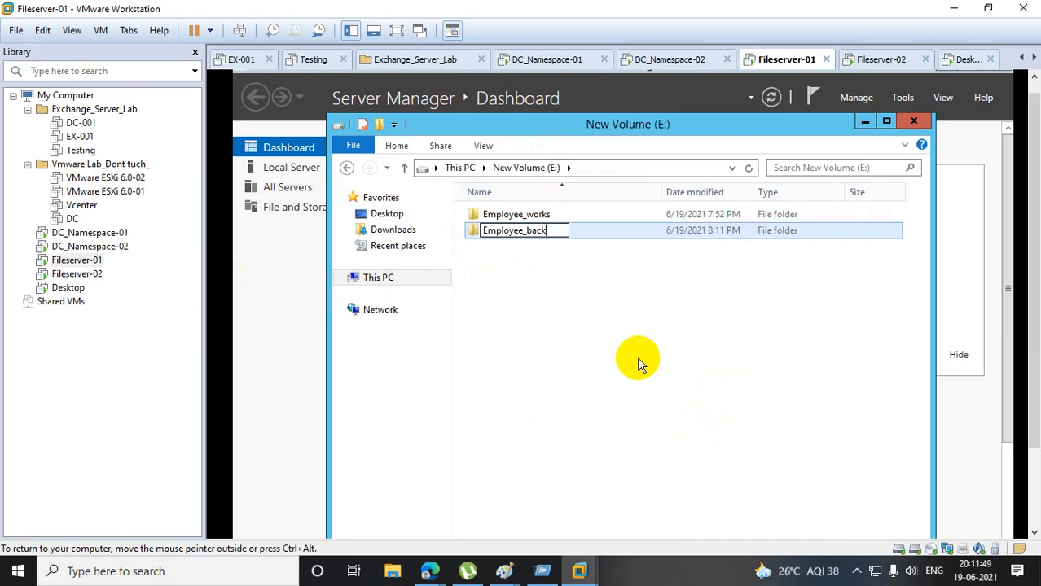
pyautogui.click(637, 357)
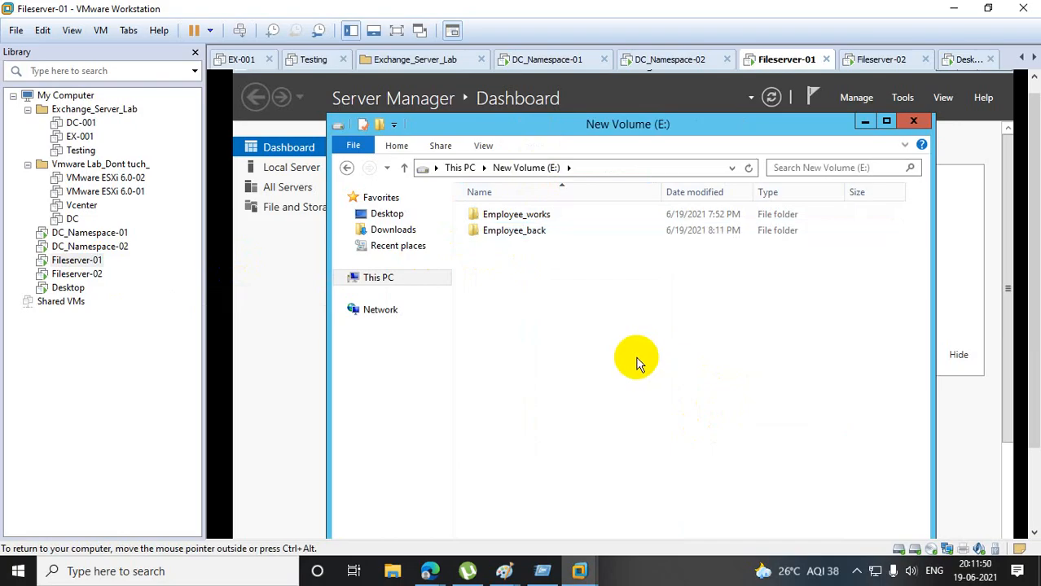
pyautogui.click(91, 276)
# Send Ctrl+Alt+Del to Fileserver-02 and choose to sign in as another user.
pyautogui.rightClick(96, 275)
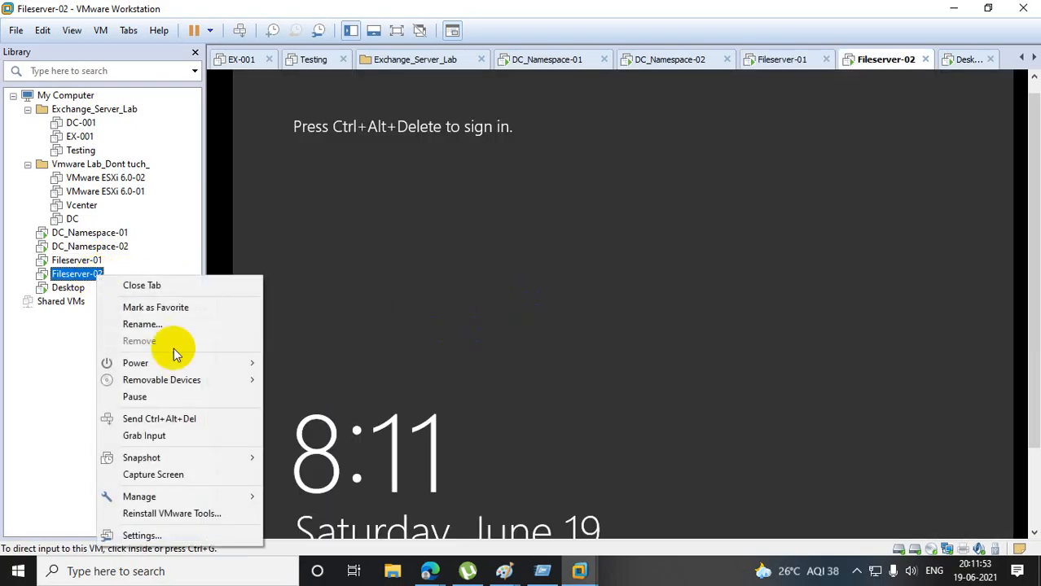
pyautogui.click(172, 417)
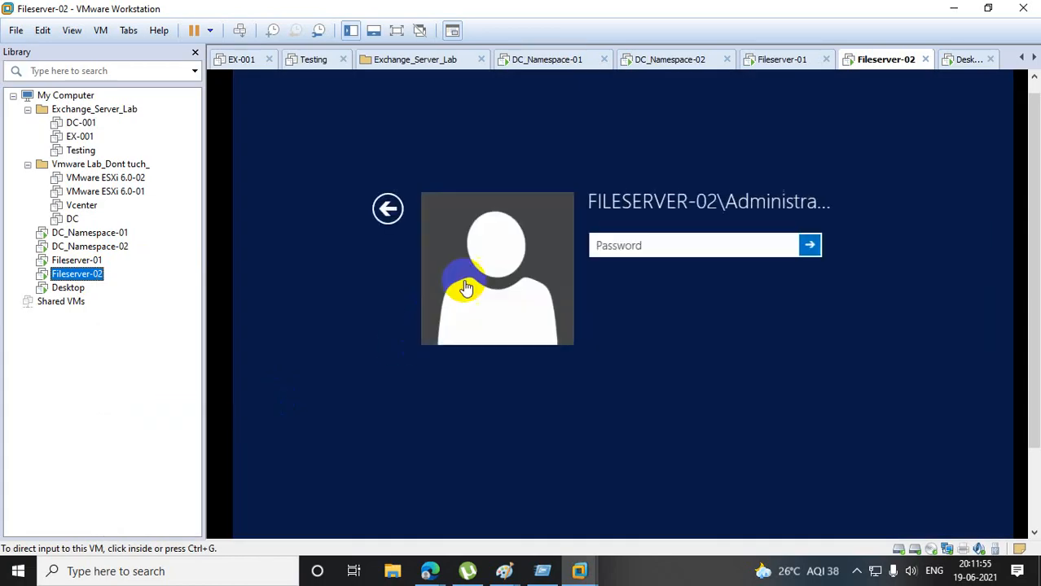
pyautogui.click(388, 209)
pyautogui.click(686, 249)
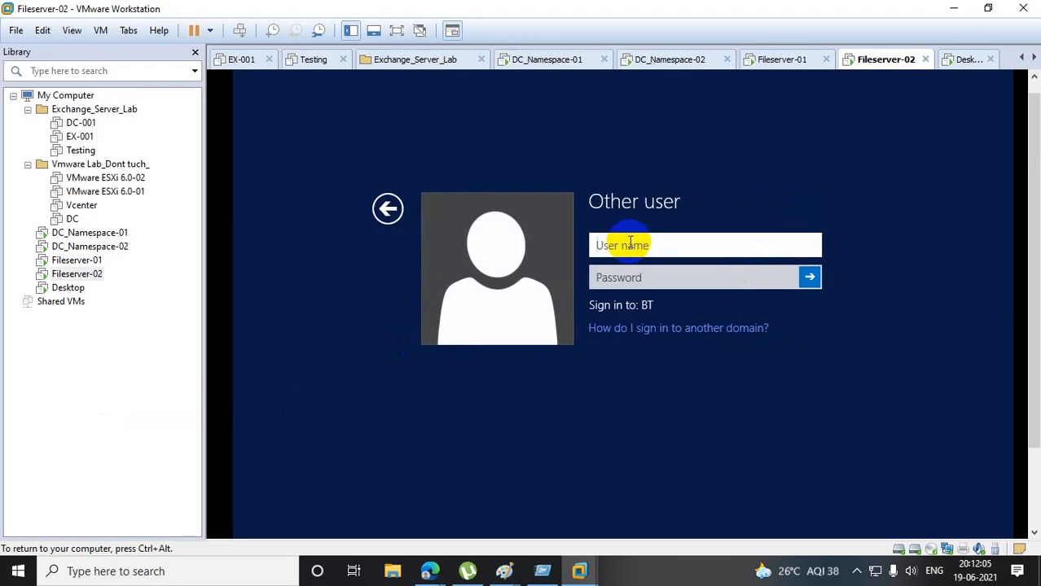
# Enter Administrator with a password and dismiss the incorrect password message.
pyautogui.write('Administrator')
pyautogui.press('Tab')
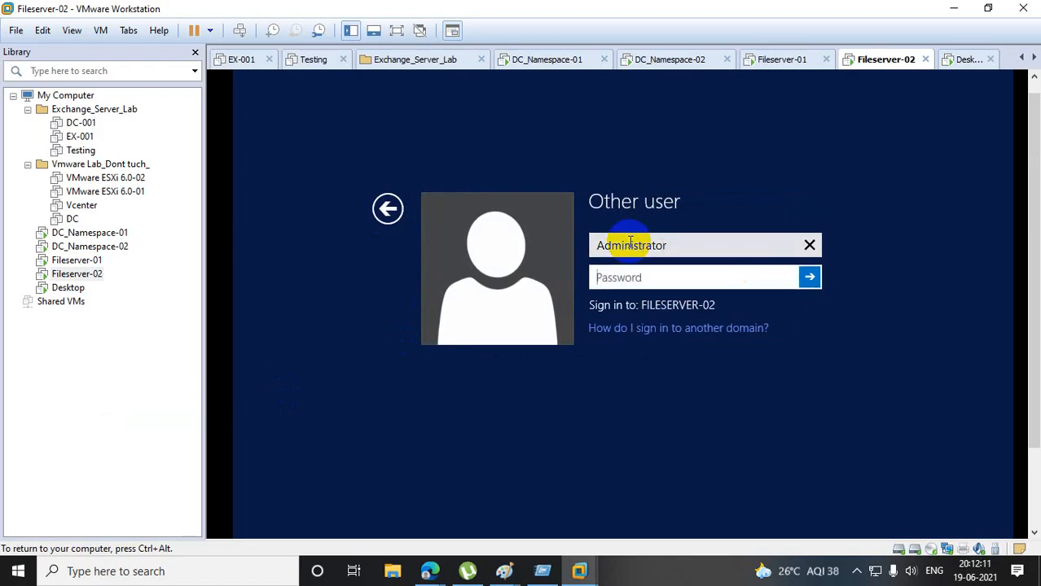
pyautogui.write('•')
pyautogui.press('Return')
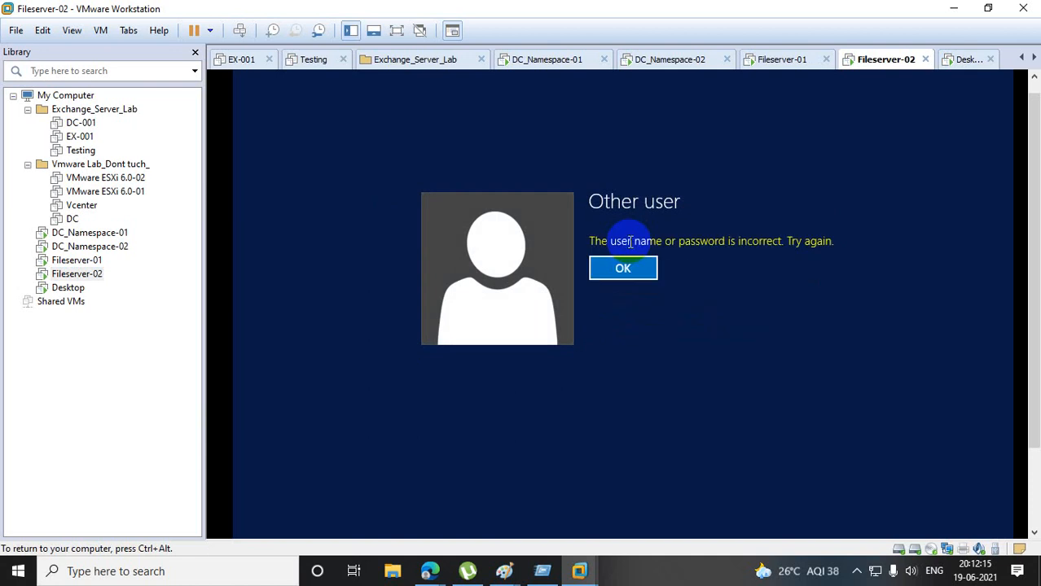
pyautogui.press('Return')
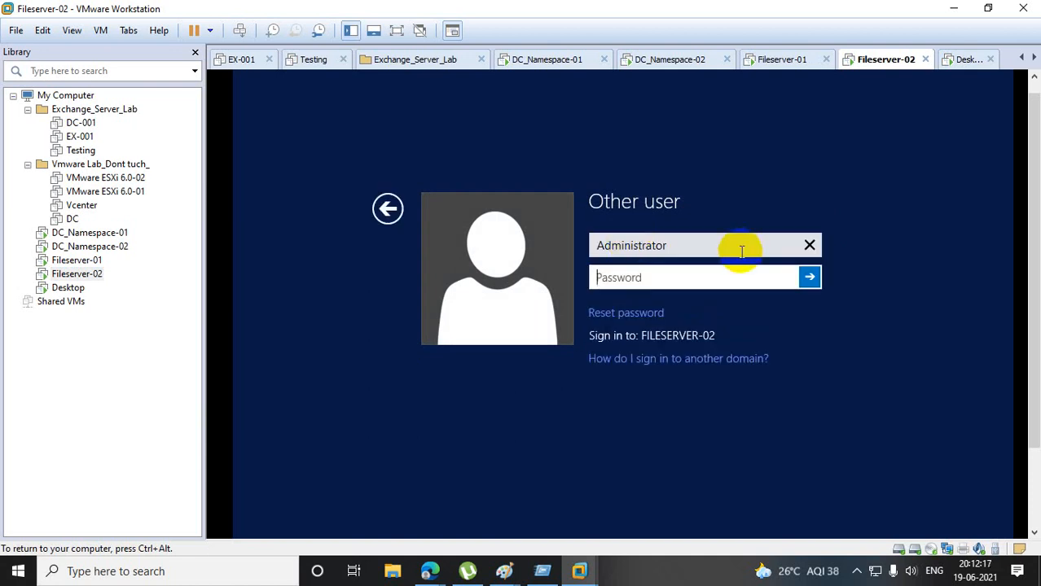
# Re-enter the account password and sign in to Fileserver-02 as Administrator.
pyautogui.click(709, 250)
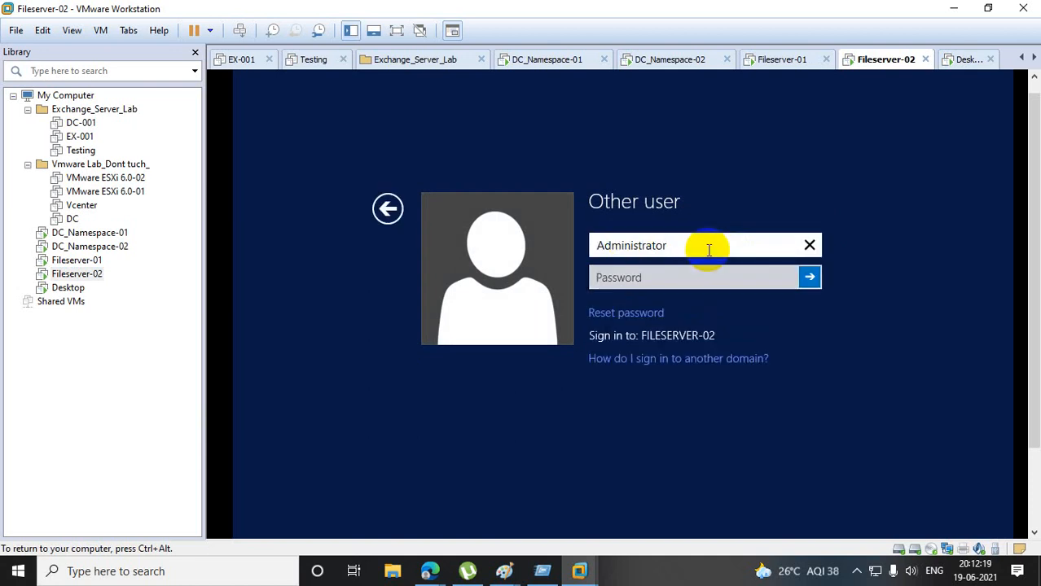
pyautogui.click(636, 280)
pyautogui.write('•')
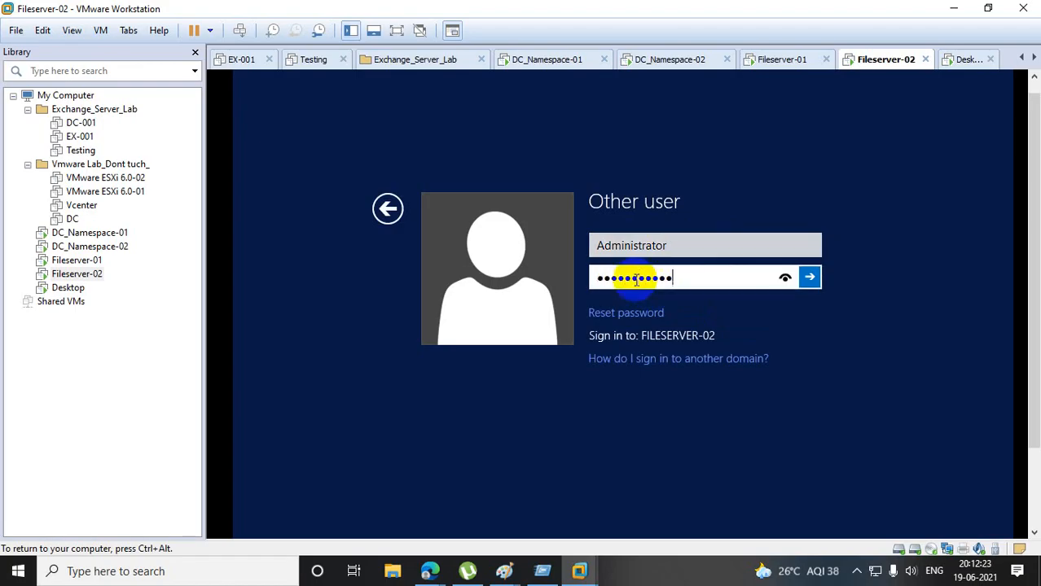
pyautogui.press('Return')
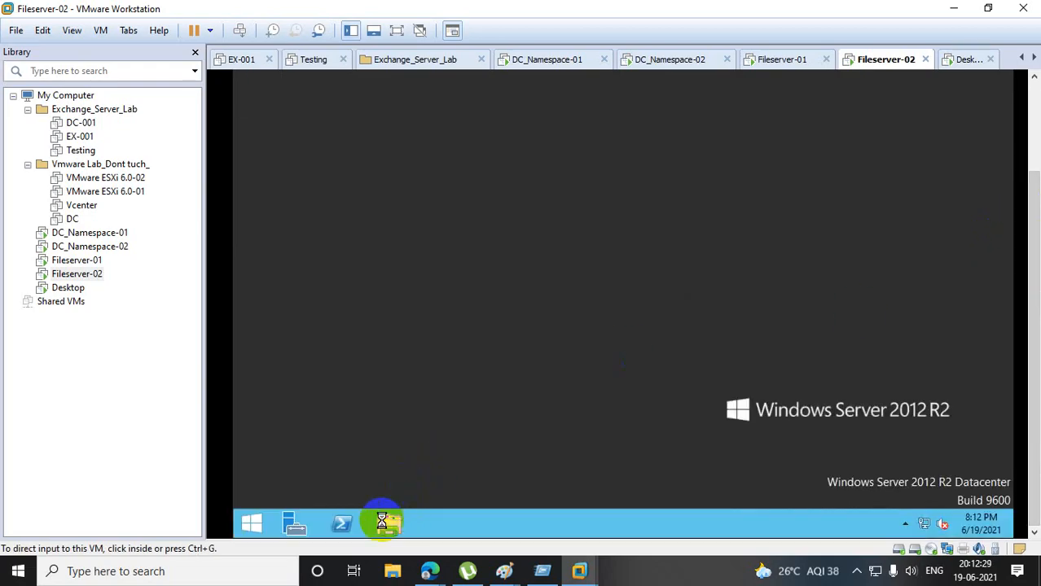
# On Fileserver-02, create an Employee_back folder on the New Volume (E:) drive.
pyautogui.click(248, 522)
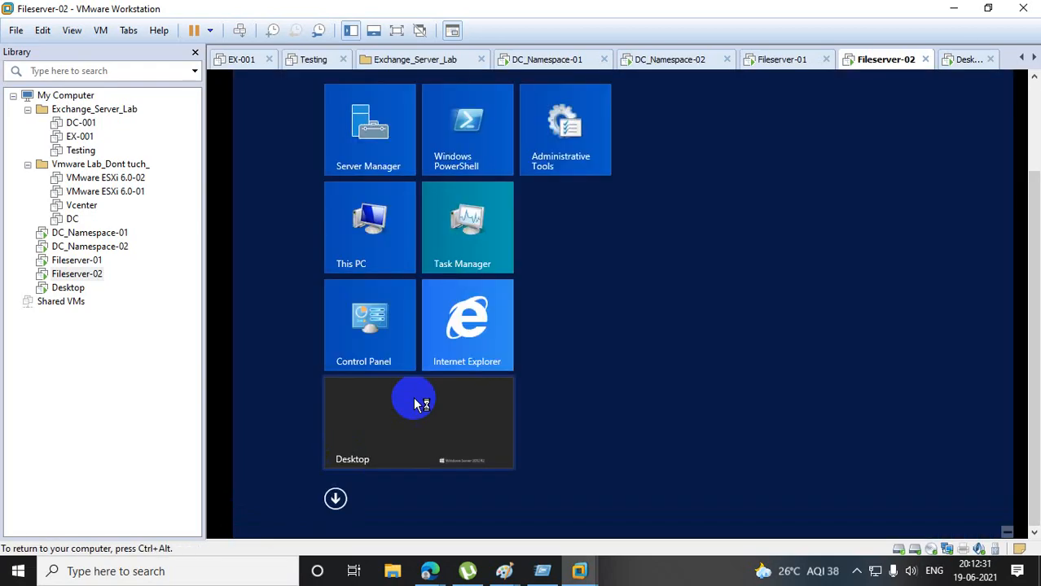
pyautogui.click(341, 234)
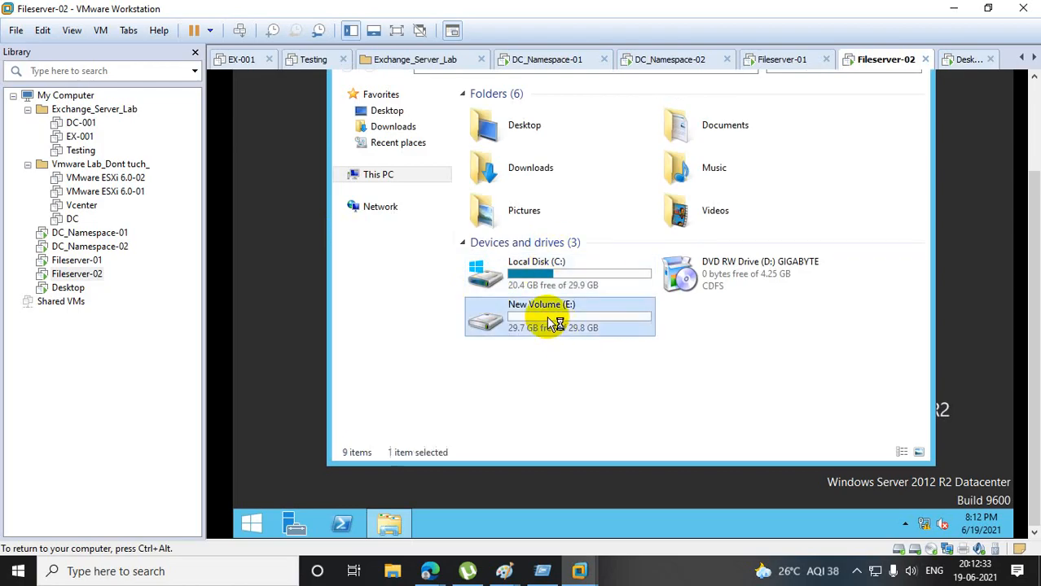
pyautogui.doubleClick(551, 321)
pyautogui.rightClick(499, 169)
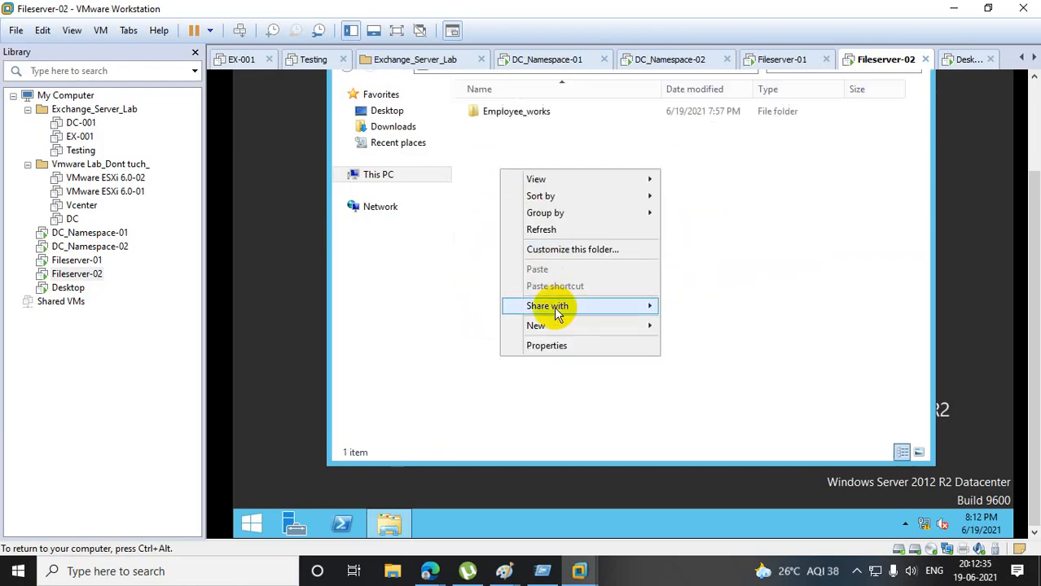
pyautogui.moveTo(569, 326)
pyautogui.click(702, 327)
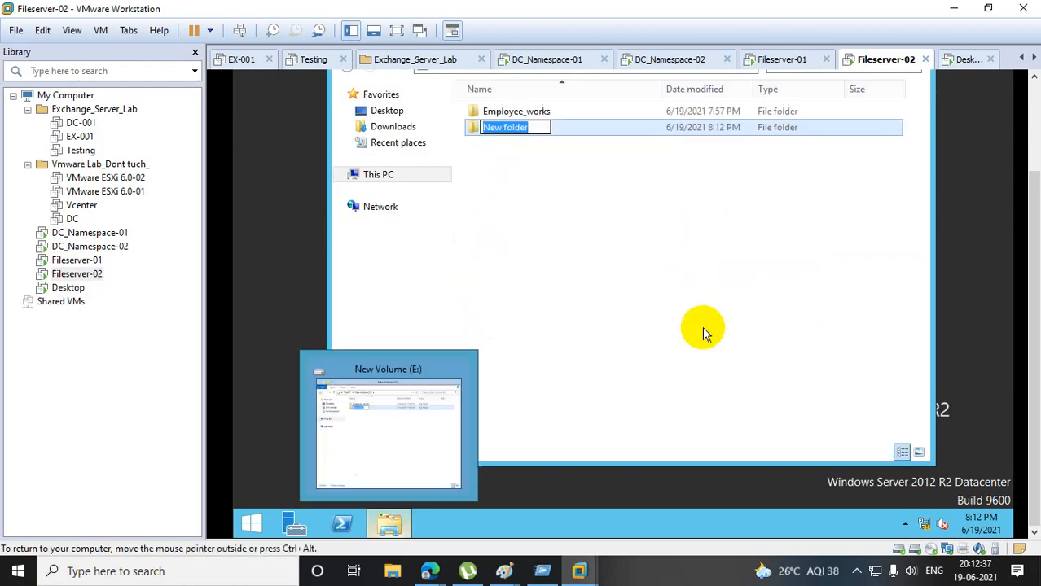
pyautogui.write('Employee_back')
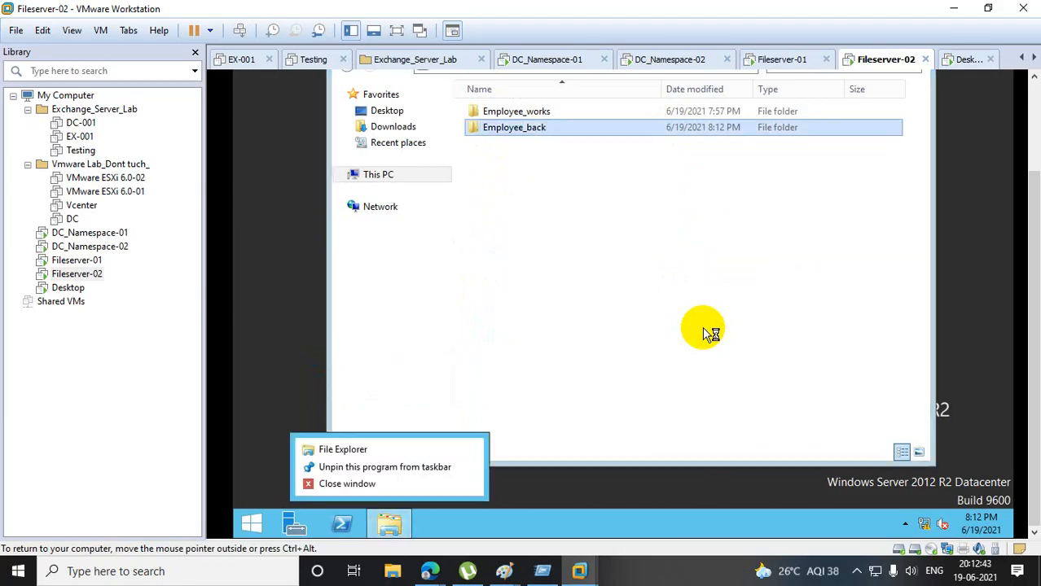
pyautogui.click(533, 275)
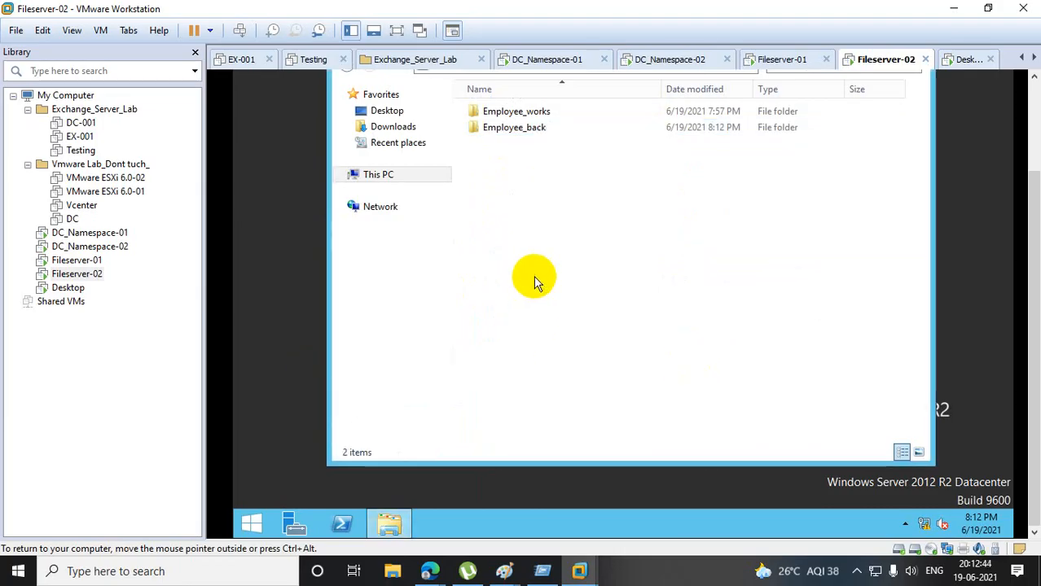
# Return to DC_Namespace-01's DFS Management and bring up the \\bt.com\Mywork namespace actions.
pyautogui.click(112, 246)
pyautogui.click(112, 233)
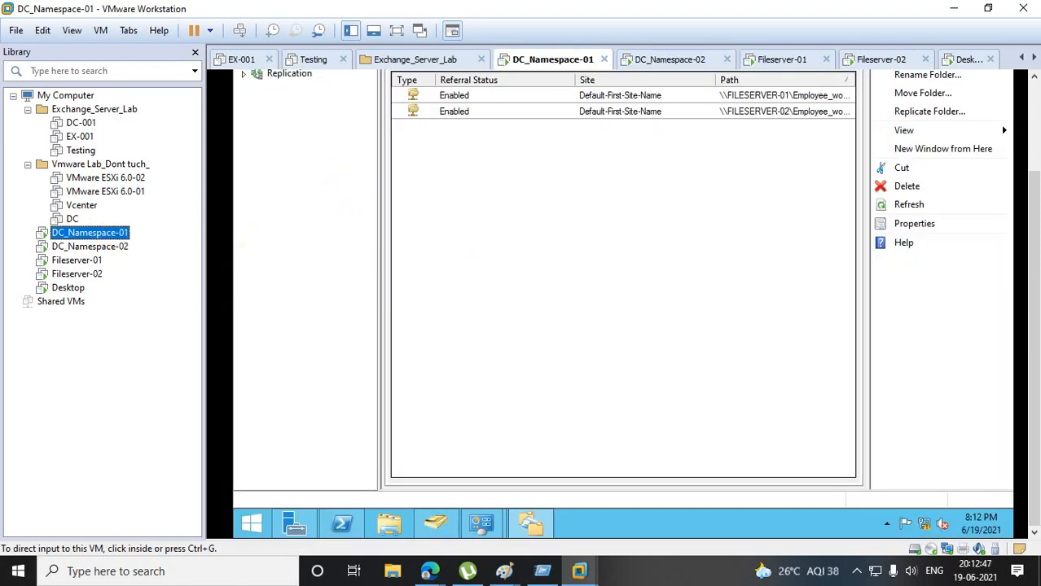
pyautogui.moveTo(1032, 193); pyautogui.dragTo(1032, 109)
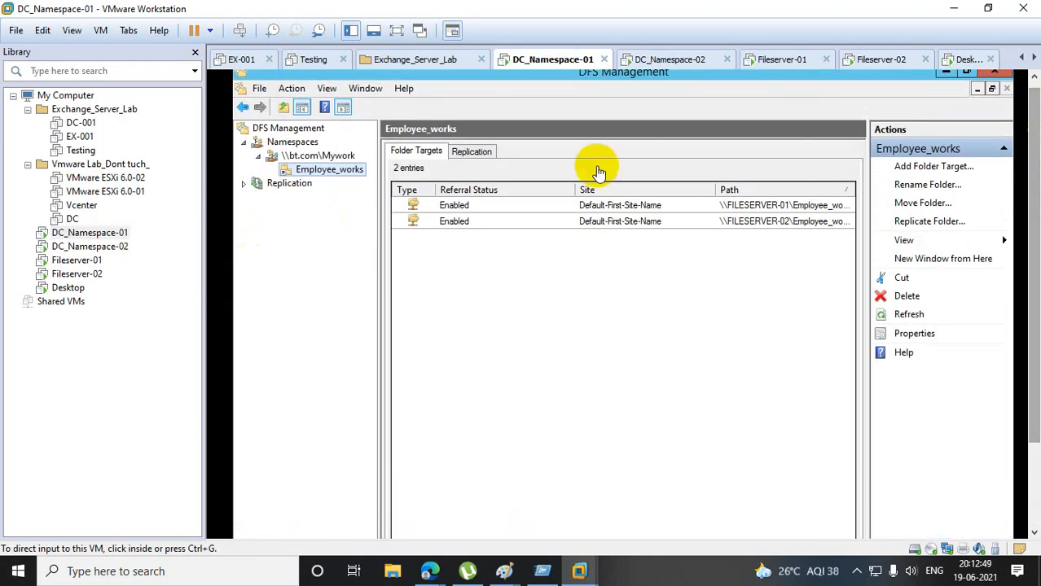
pyautogui.rightClick(326, 159)
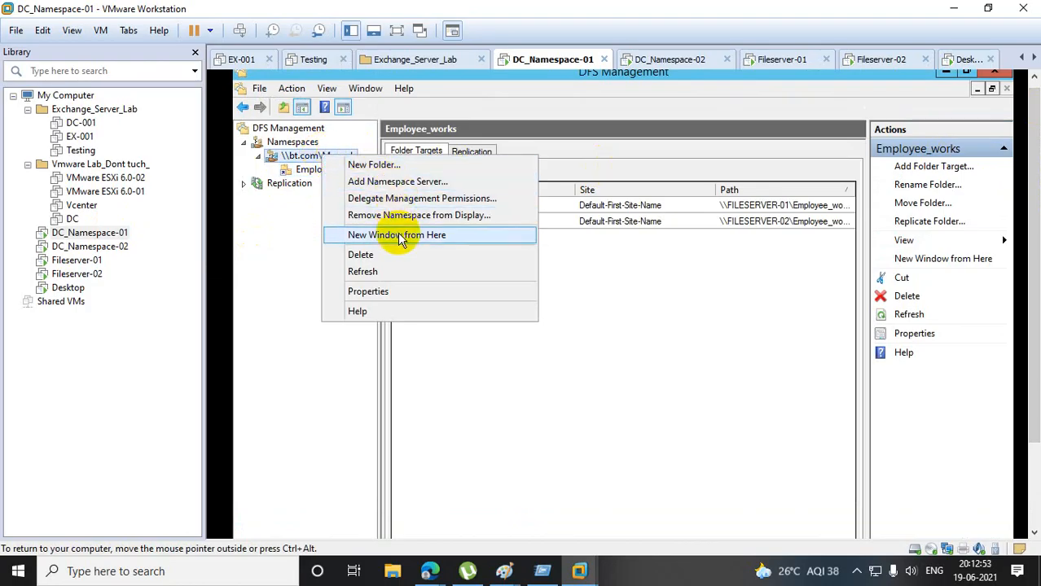
# Share Fileserver-01's Employee_back folder with Everyone as \\FILESERVER-01\Employee_back.
pyautogui.click(73, 261)
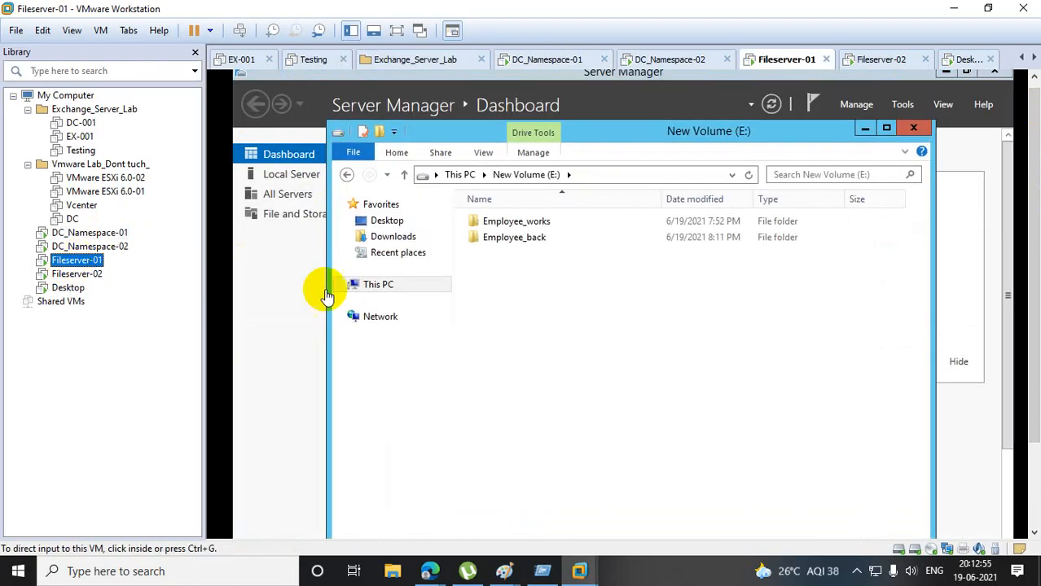
pyautogui.rightClick(528, 238)
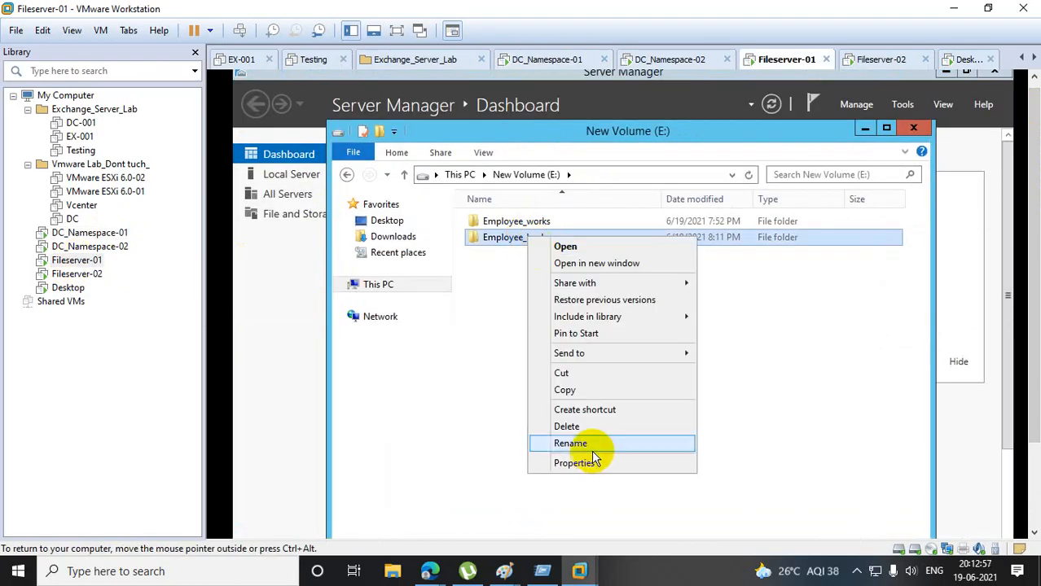
pyautogui.click(592, 461)
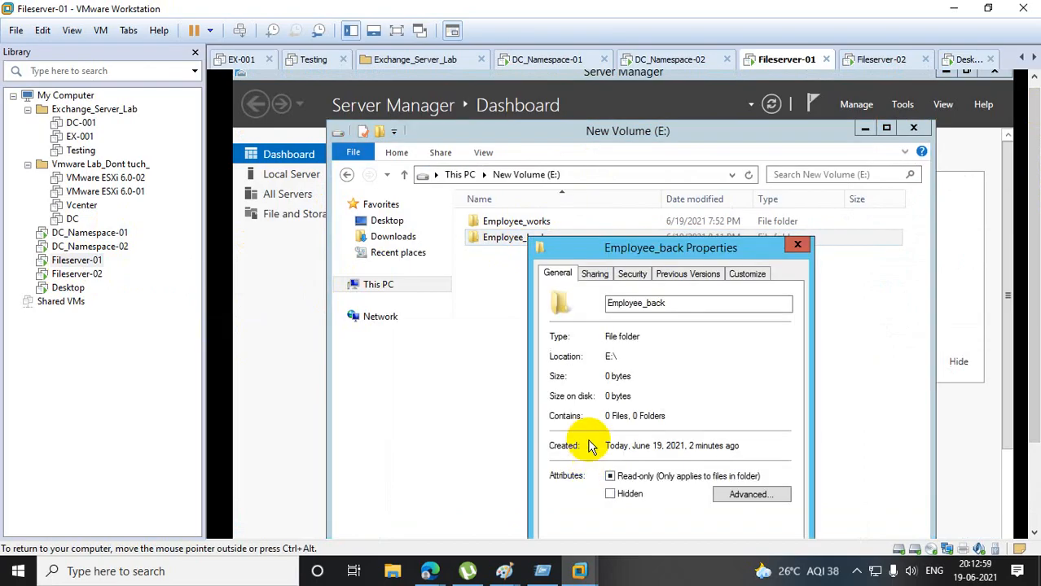
pyautogui.click(595, 274)
pyautogui.click(607, 377)
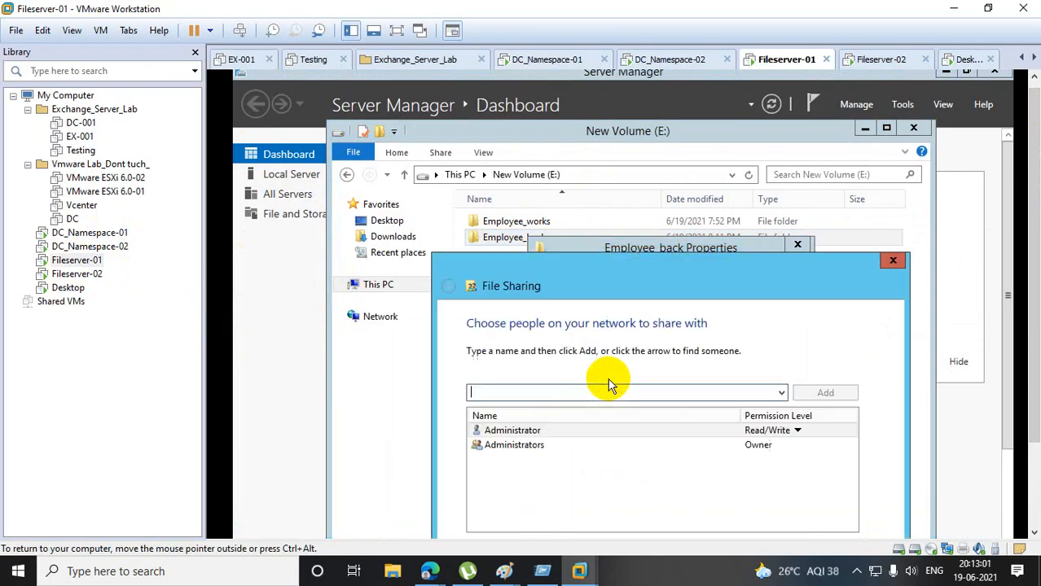
pyautogui.click(782, 392)
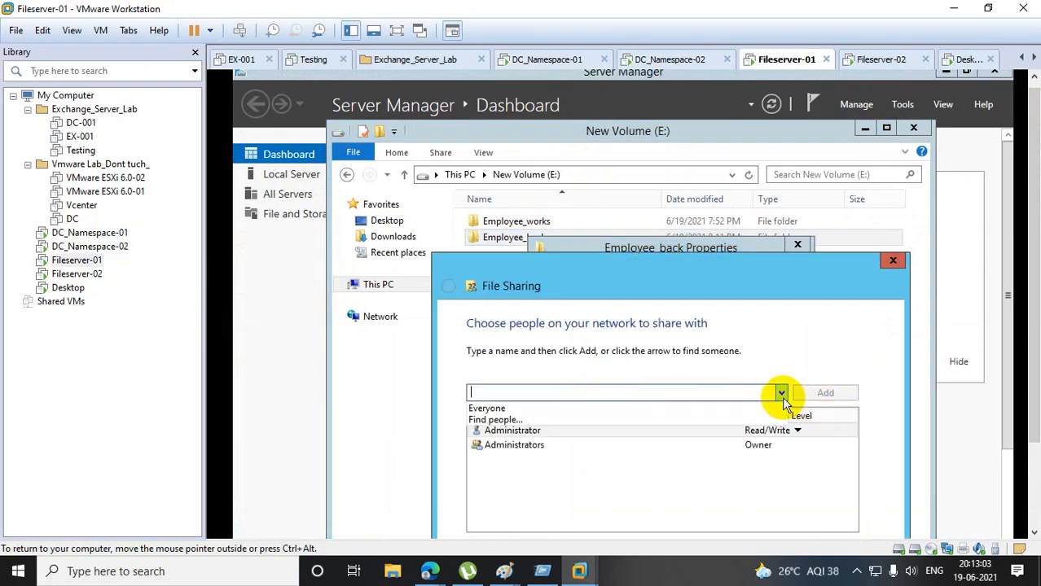
pyautogui.click(559, 408)
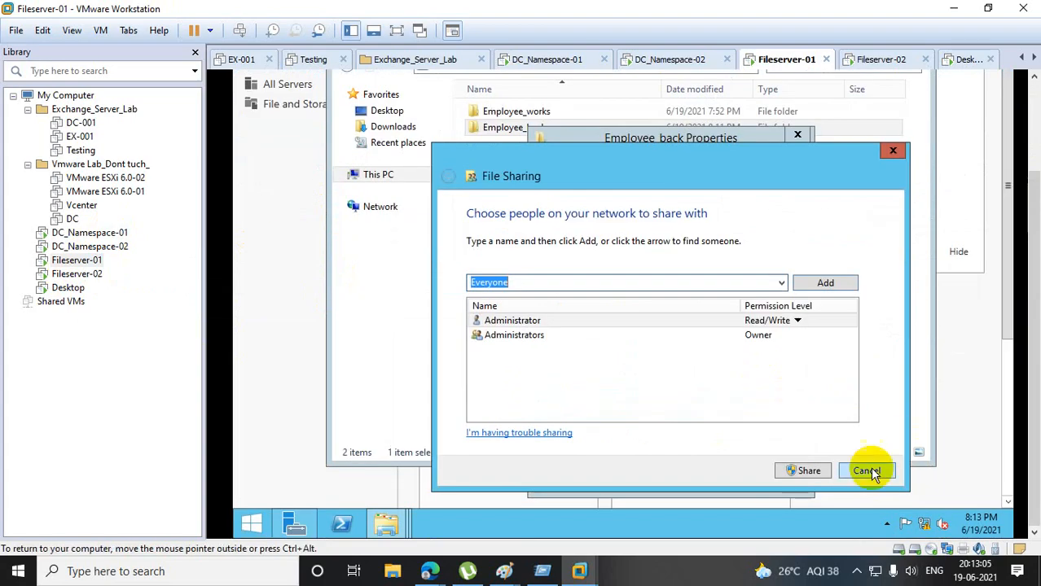
pyautogui.click(810, 472)
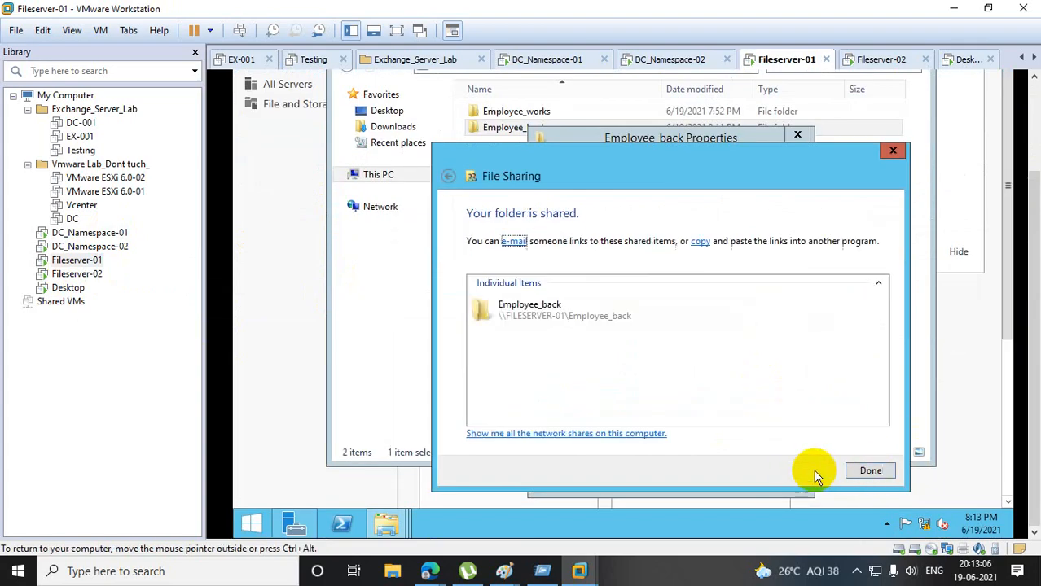
pyautogui.click(868, 471)
pyautogui.click(649, 478)
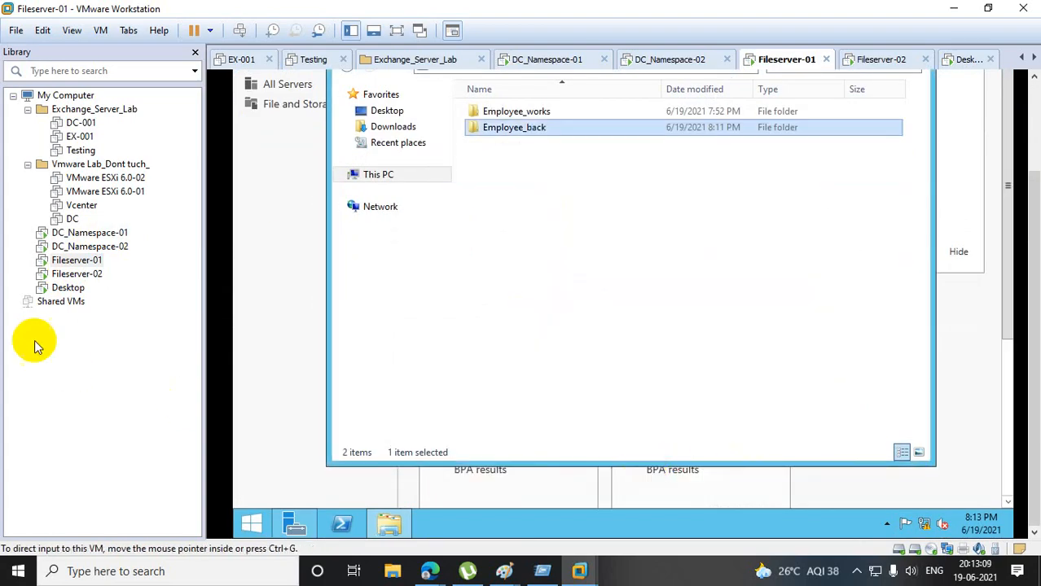
pyautogui.click(76, 273)
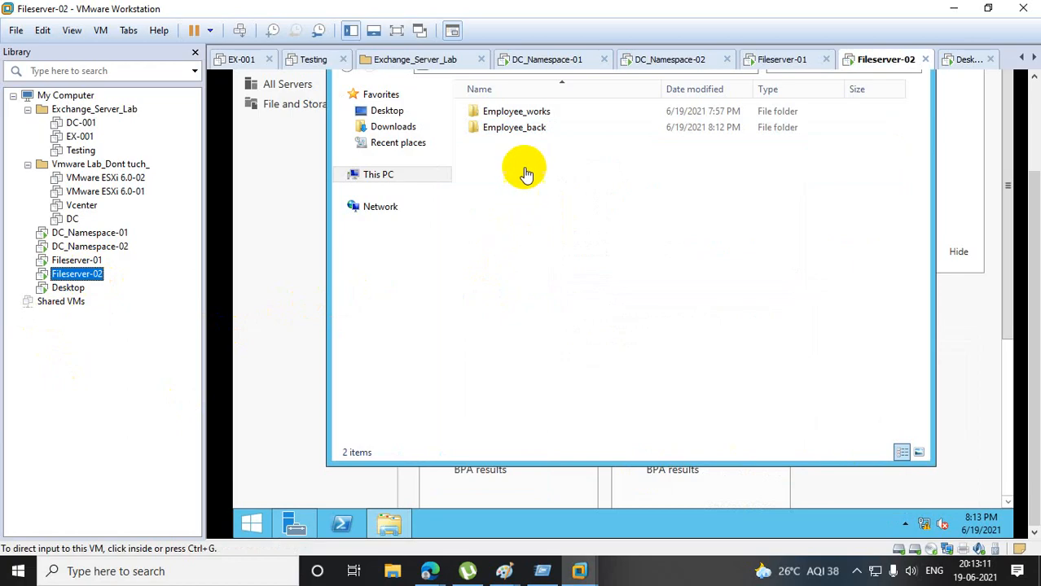
# Add Everyone to the sharing list of Fileserver-02's Employee_back folder.
pyautogui.click(521, 138)
pyautogui.rightClick(520, 137)
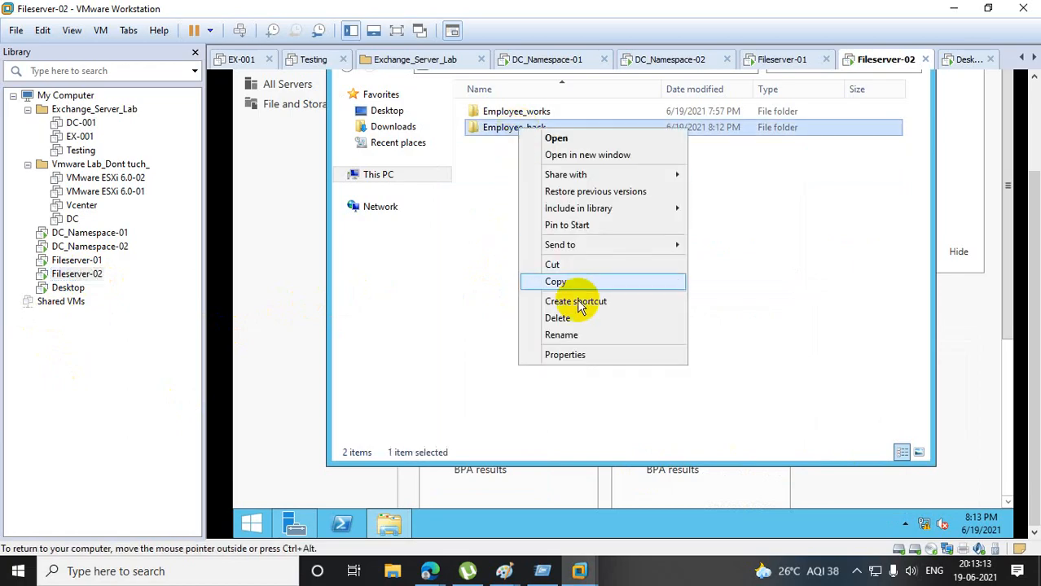
pyautogui.click(574, 356)
pyautogui.click(587, 165)
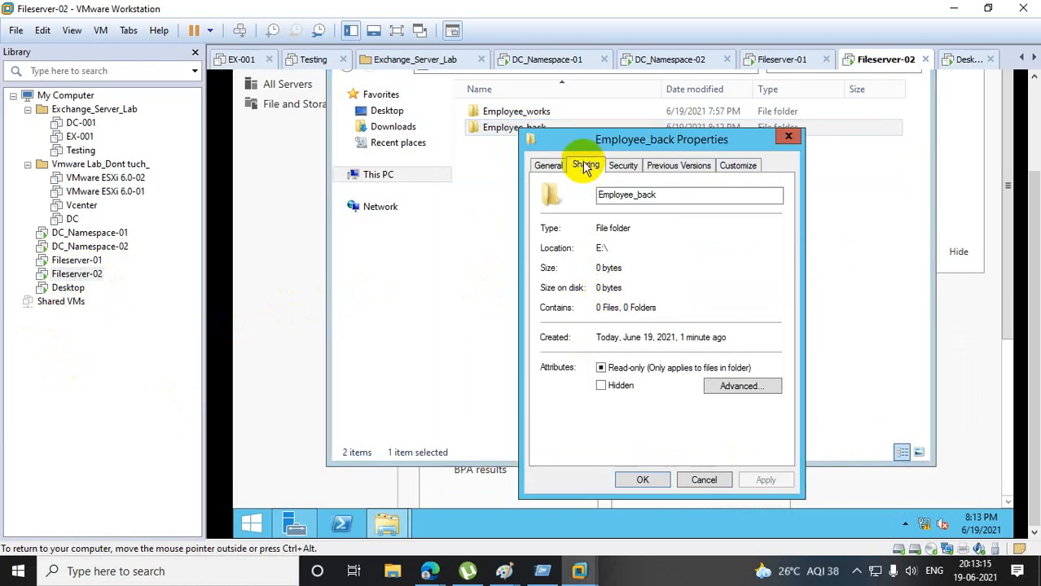
pyautogui.click(563, 267)
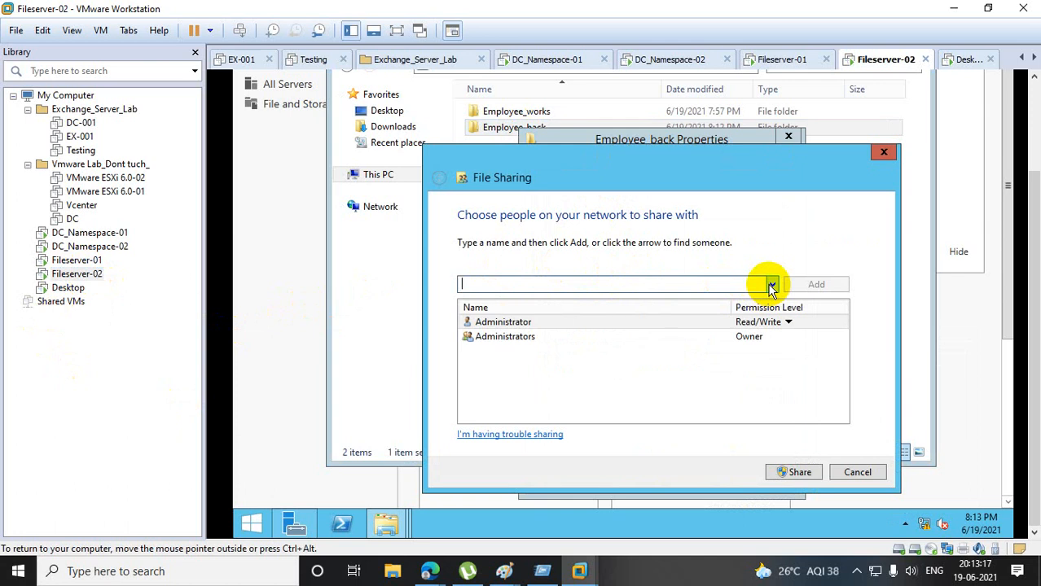
pyautogui.click(772, 284)
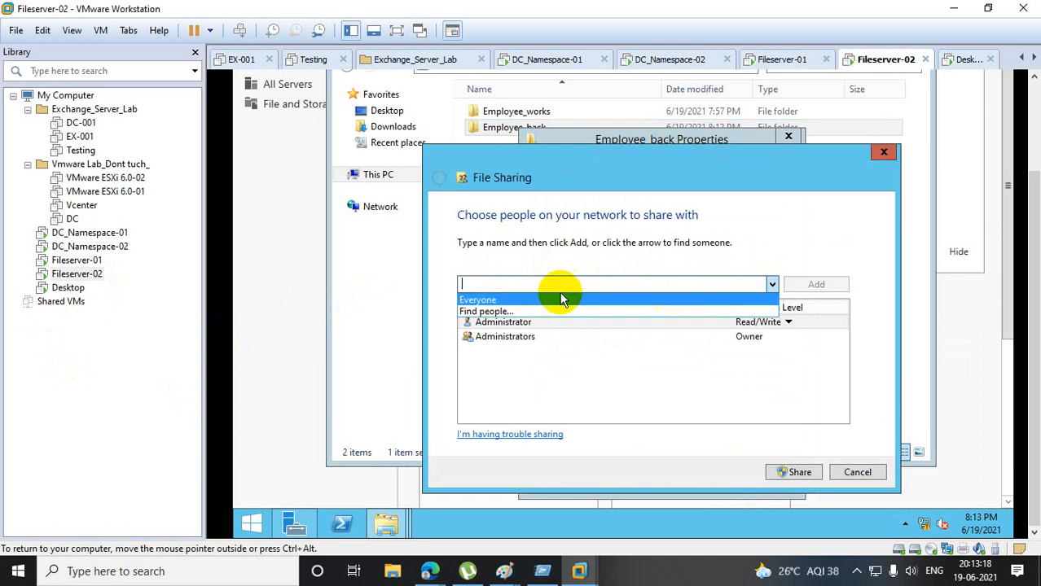
pyautogui.click(481, 299)
pyautogui.click(824, 286)
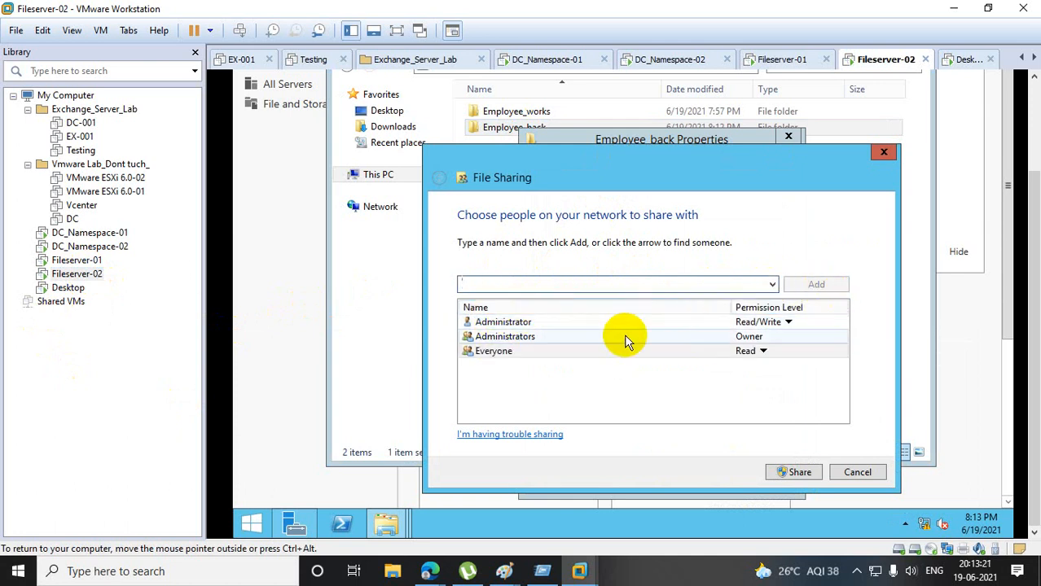
# Give Everyone Read/Write and share the folder as \\FILESERVER-02\Employee_back.
pyautogui.click(762, 352)
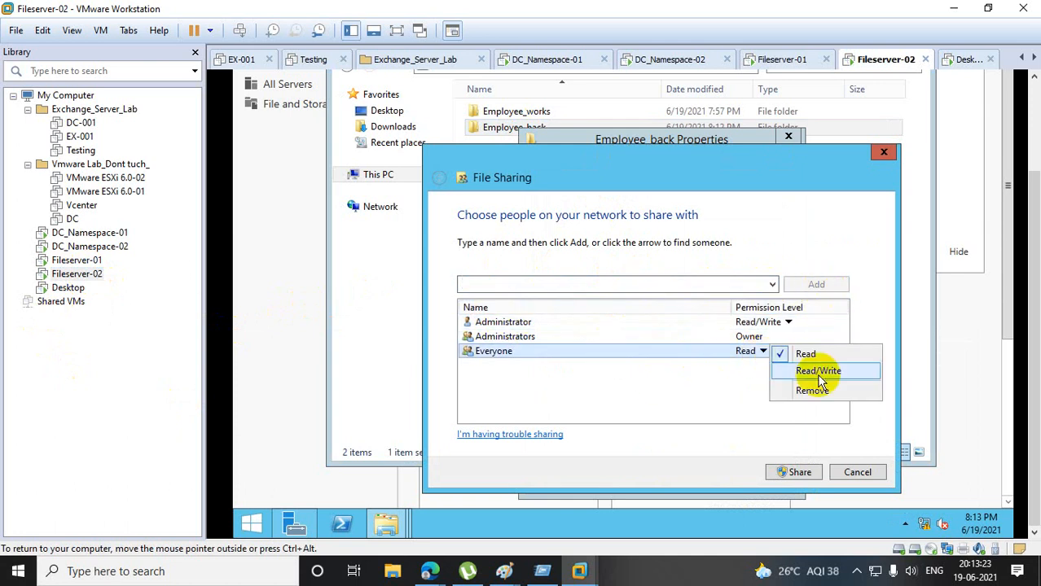
pyautogui.click(818, 373)
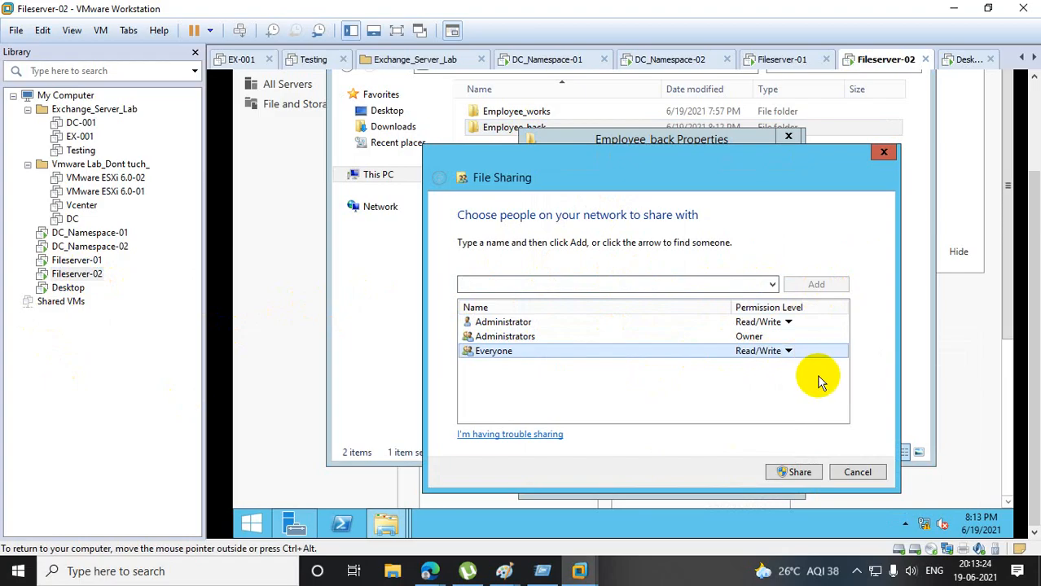
pyautogui.click(798, 472)
pyautogui.click(865, 474)
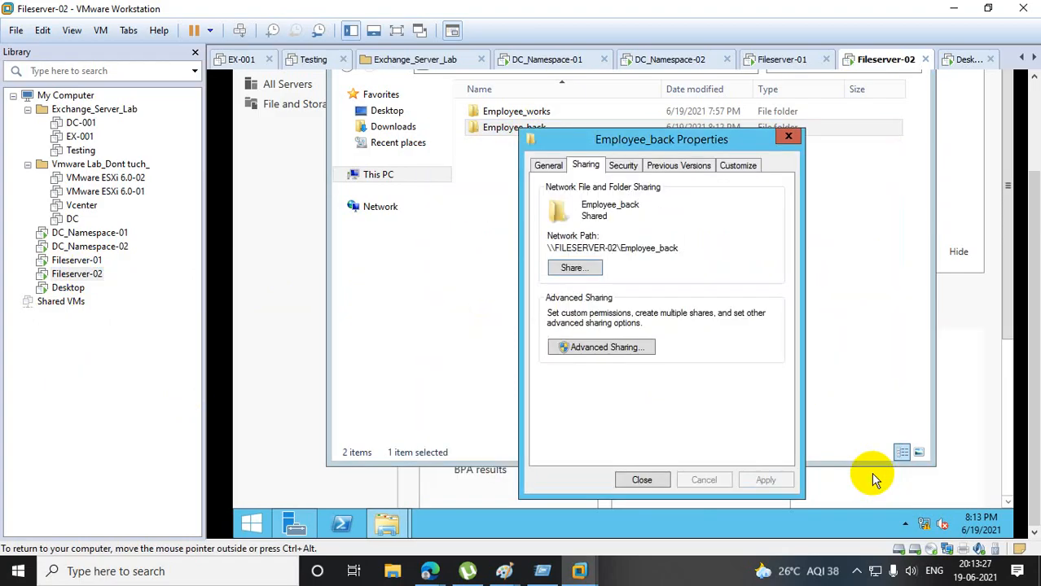
pyautogui.click(636, 482)
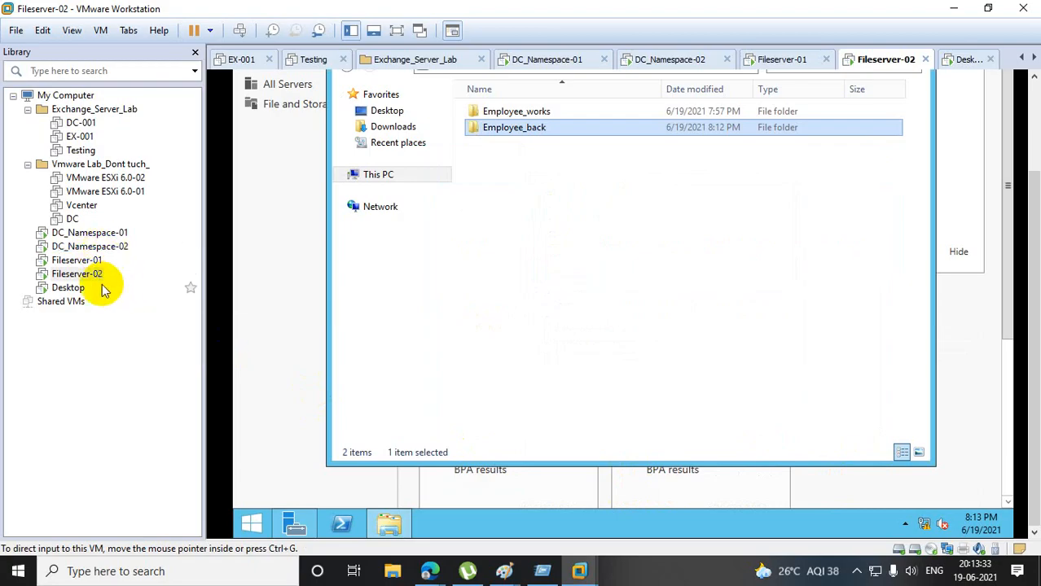
pyautogui.click(96, 233)
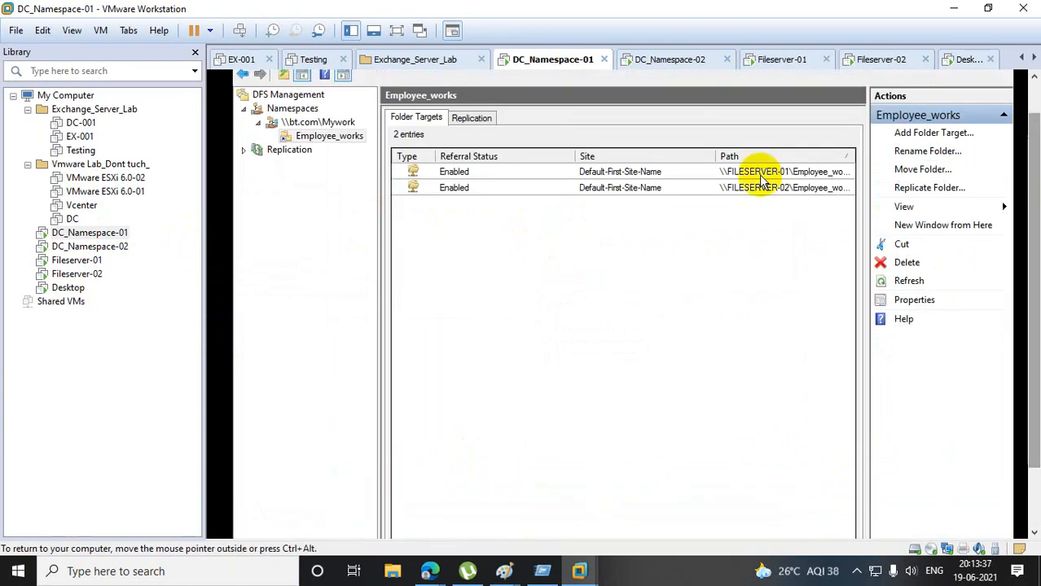
# Create a namespace folder named Employee_back under \\bt.com\Mywork and start adding its folder target.
pyautogui.rightClick(332, 123)
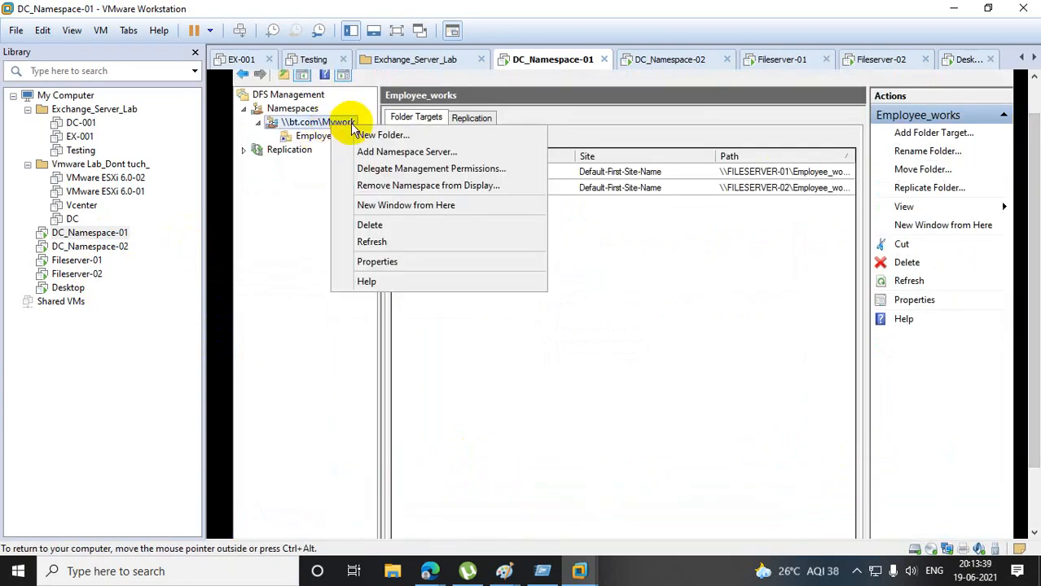
pyautogui.click(383, 136)
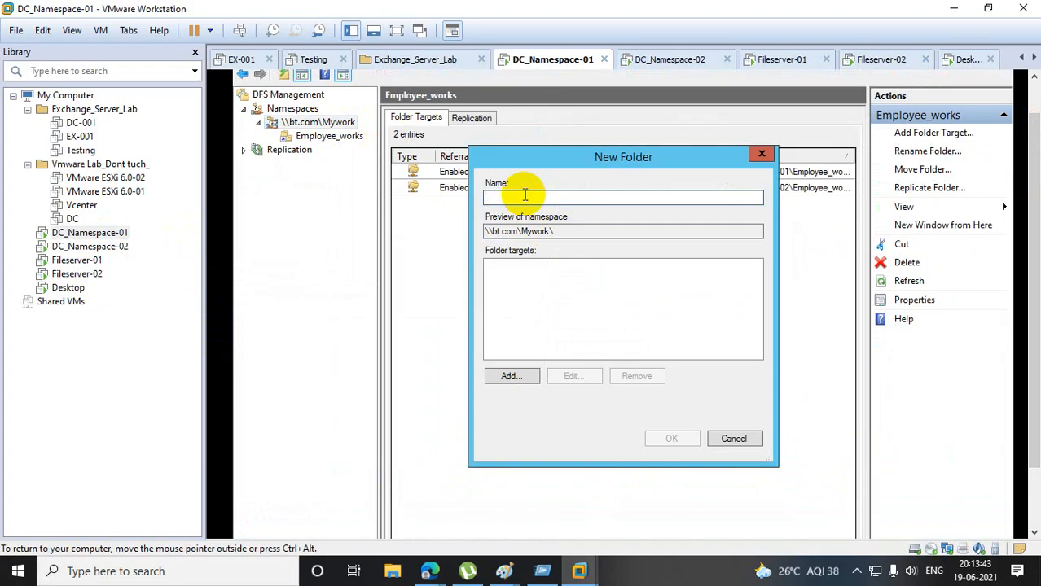
pyautogui.write('Employ')
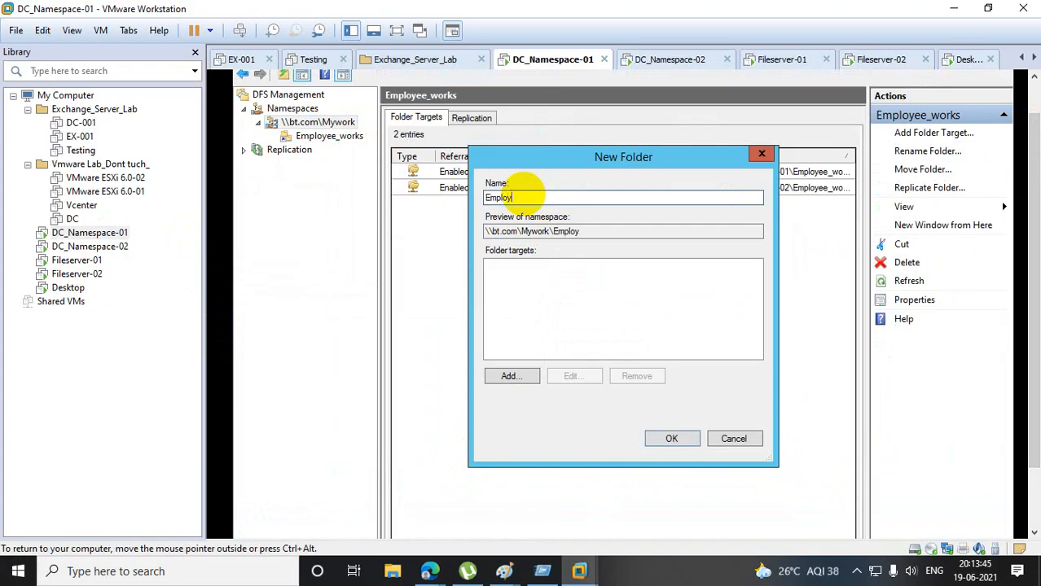
pyautogui.write('ee_back')
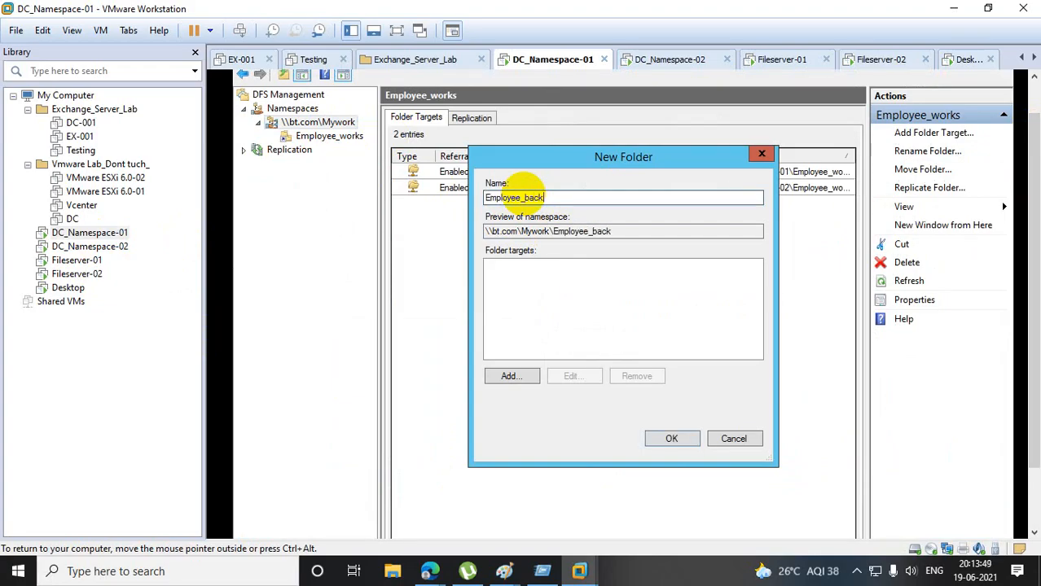
pyautogui.click(530, 376)
# Add FILESERVER-01's Employee_back share as the first folder target.
pyautogui.click(725, 309)
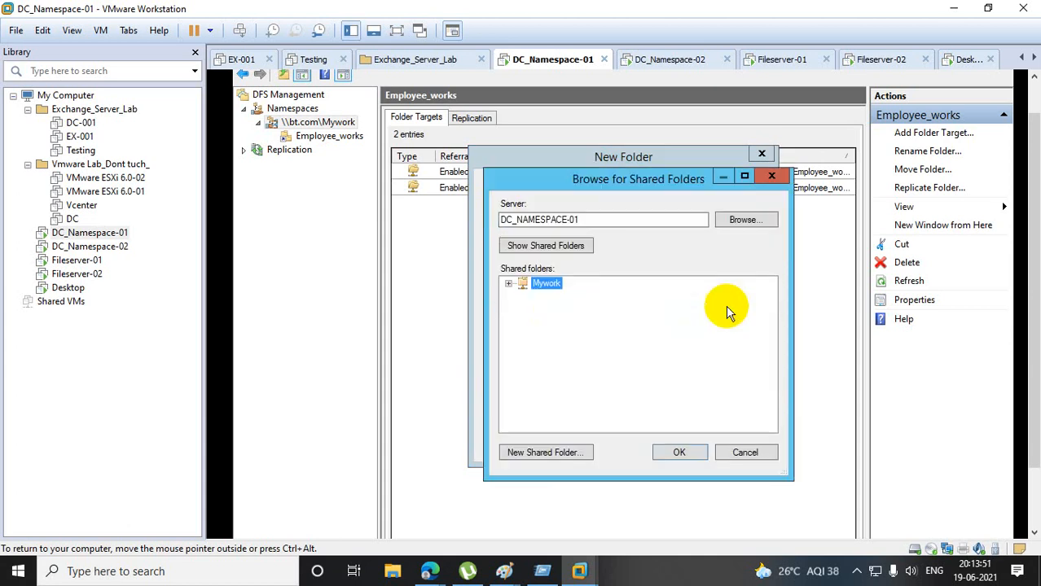
pyautogui.click(737, 218)
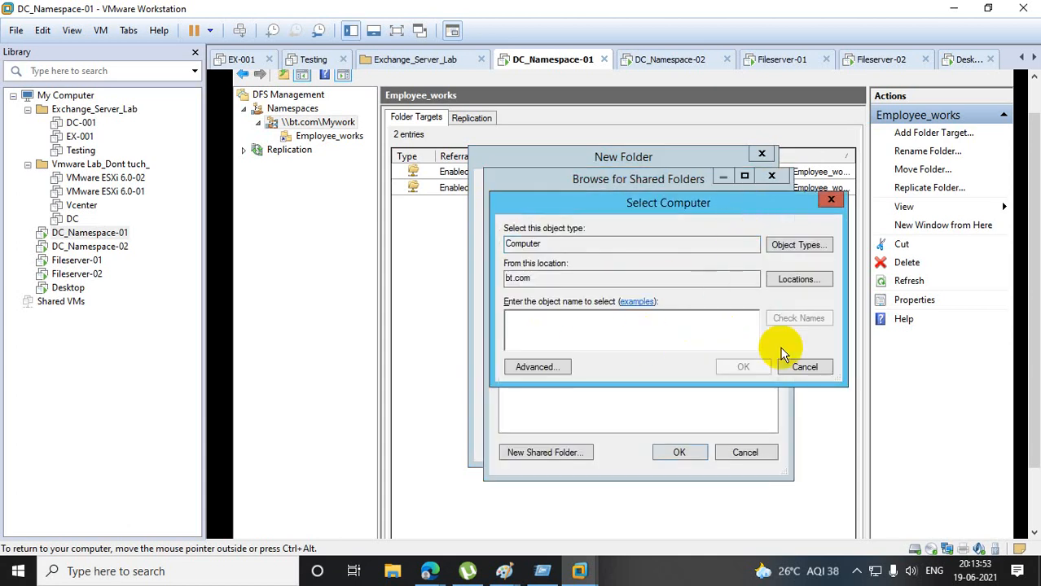
pyautogui.click(541, 367)
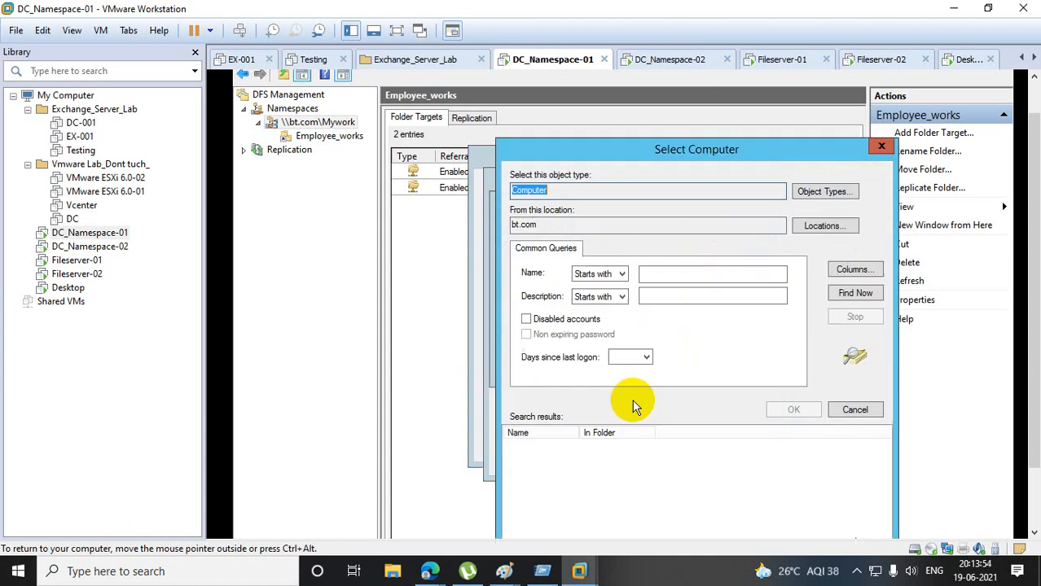
pyautogui.click(854, 294)
pyautogui.click(542, 471)
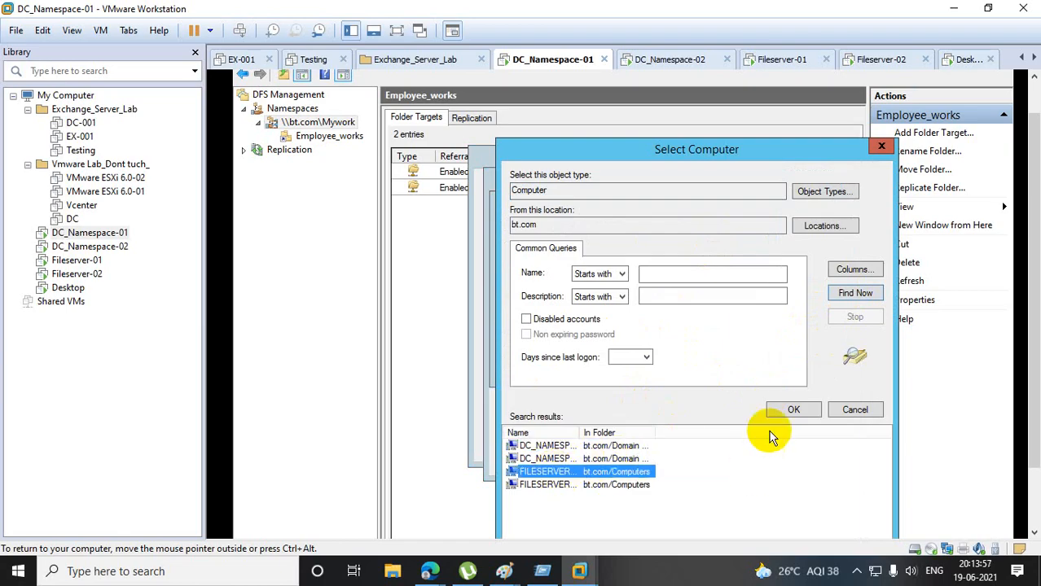
pyautogui.click(793, 410)
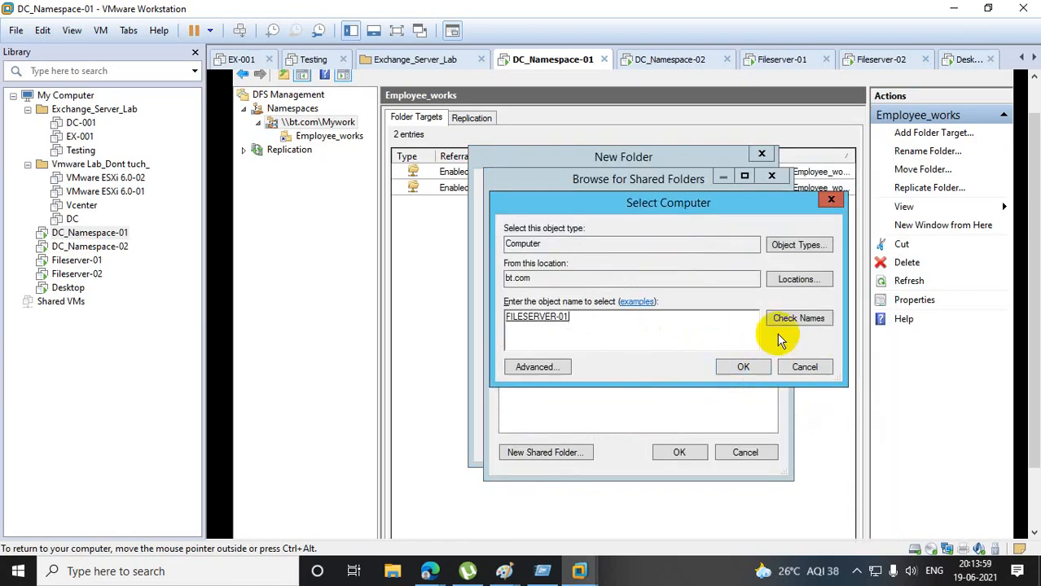
pyautogui.click(739, 368)
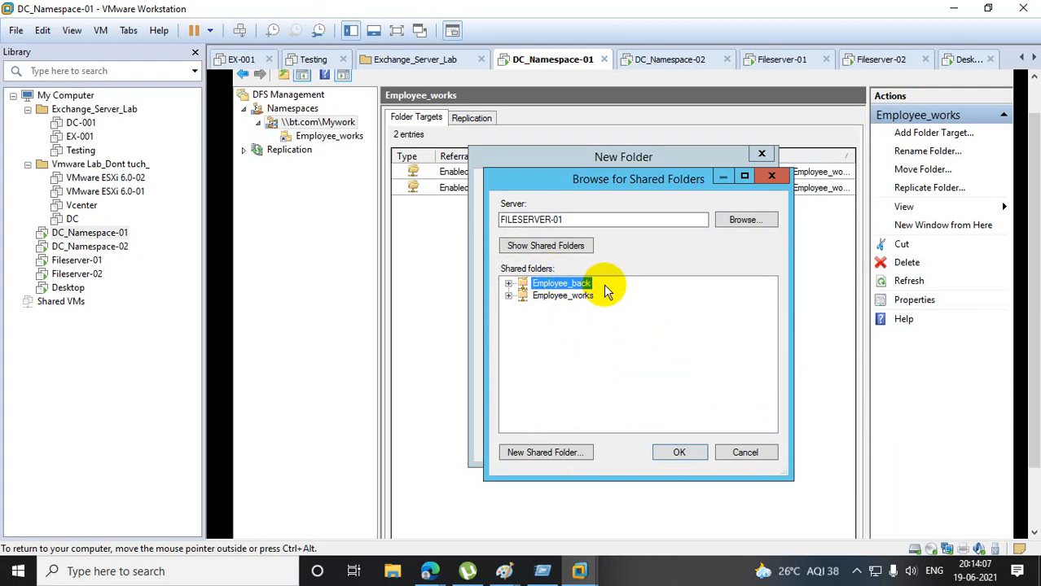
pyautogui.click(688, 451)
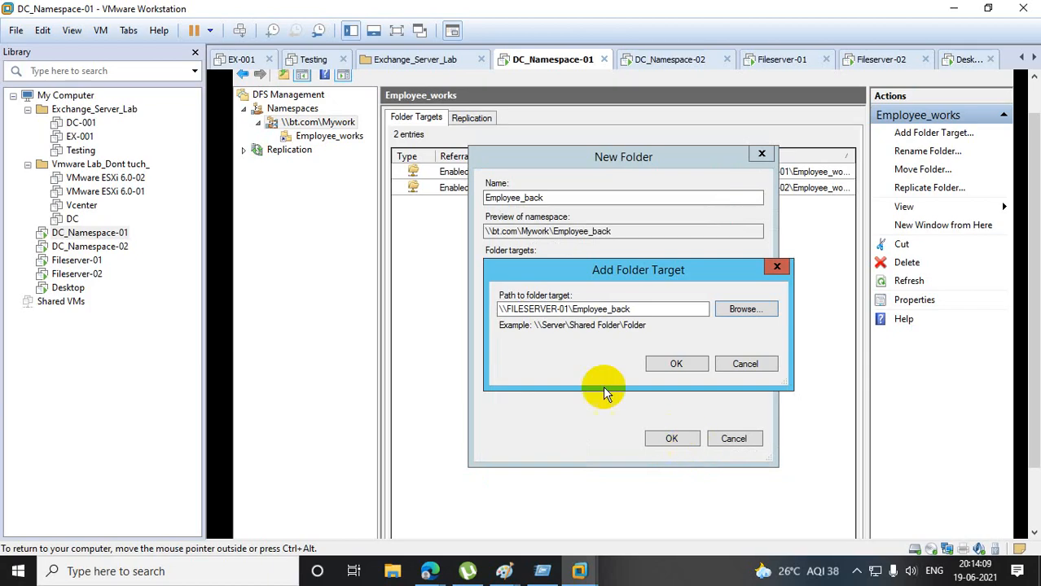
pyautogui.click(676, 364)
# Add FILESERVER-02's Employee_back share as the second folder target.
pyautogui.click(522, 374)
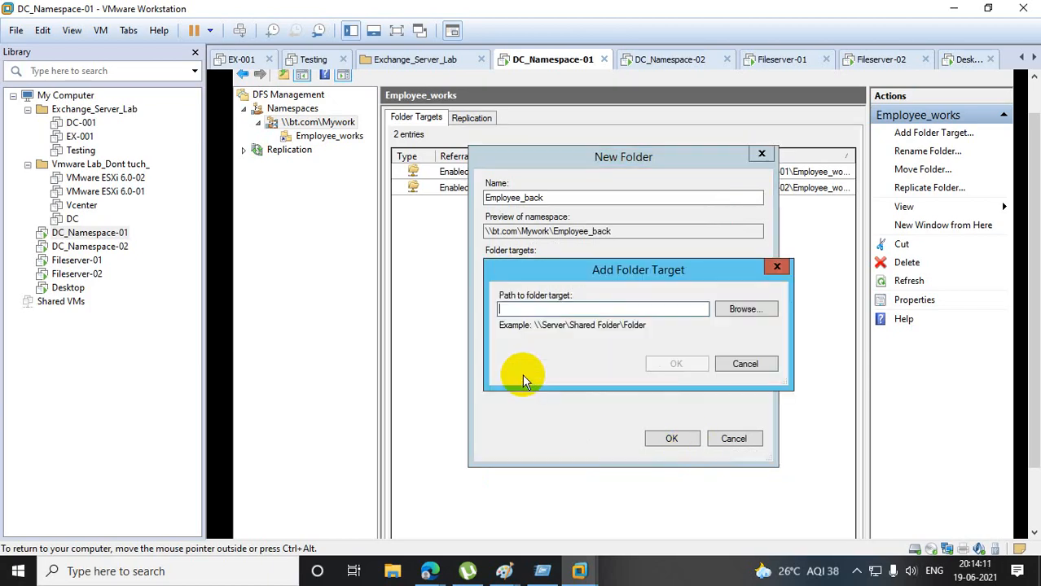
pyautogui.click(726, 306)
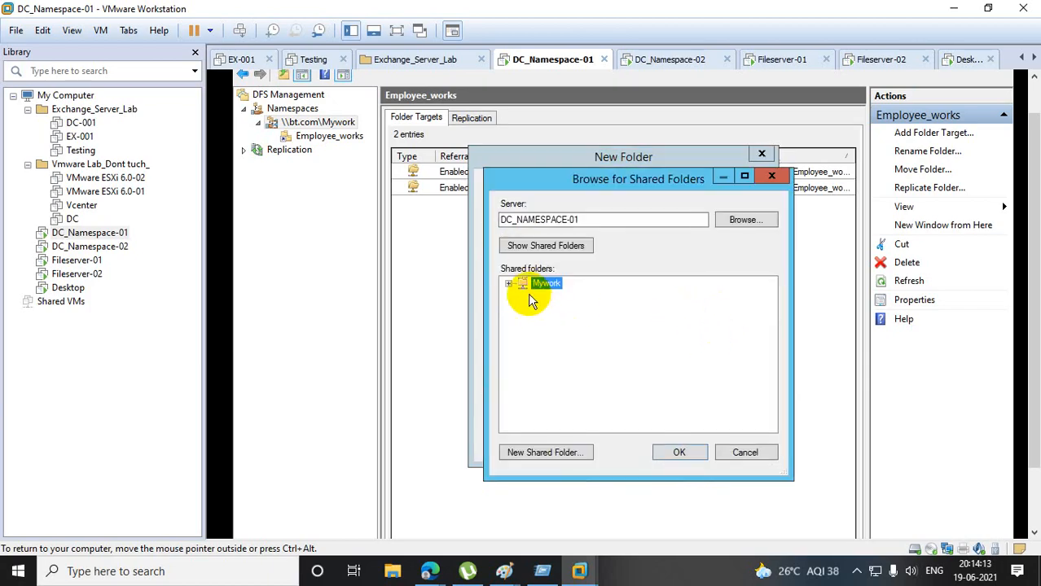
pyautogui.click(508, 284)
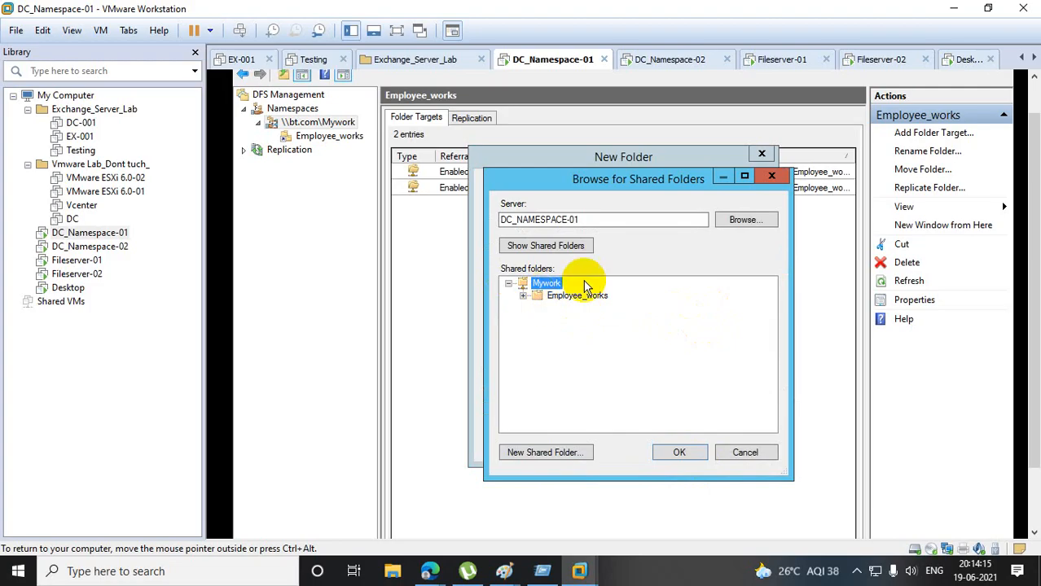
pyautogui.click(741, 220)
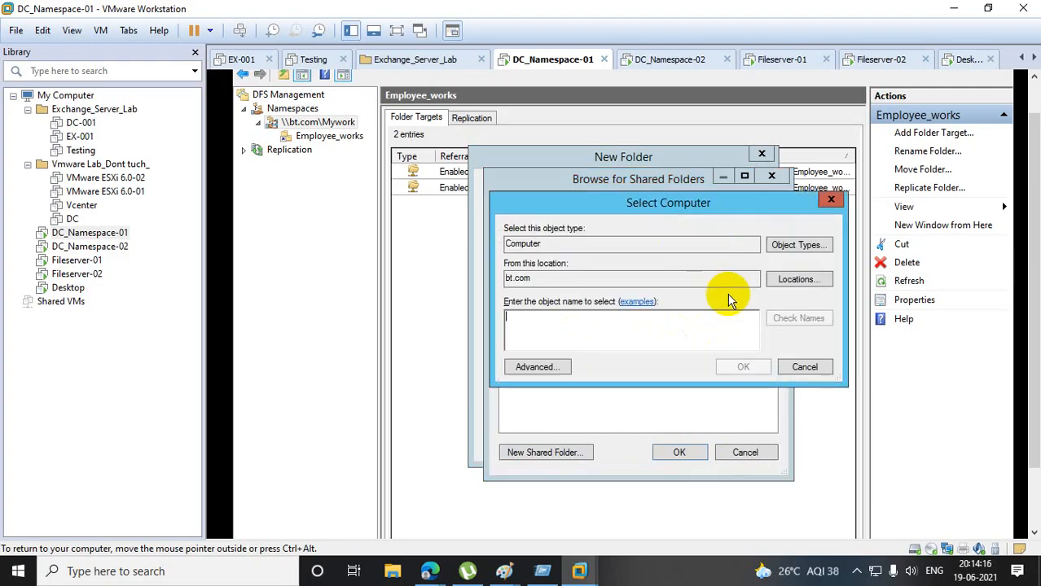
pyautogui.click(534, 367)
pyautogui.click(855, 293)
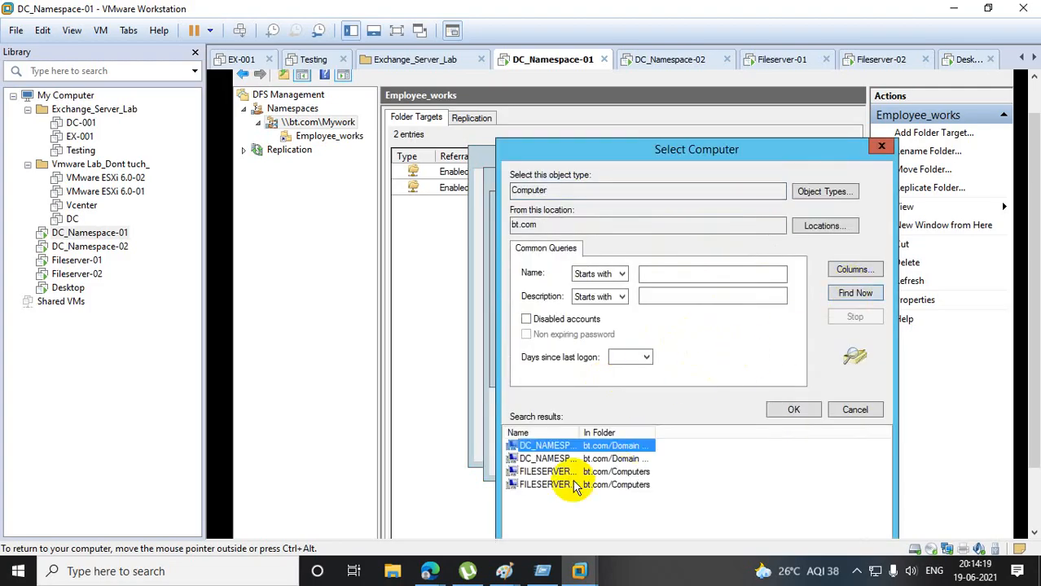
pyautogui.click(558, 485)
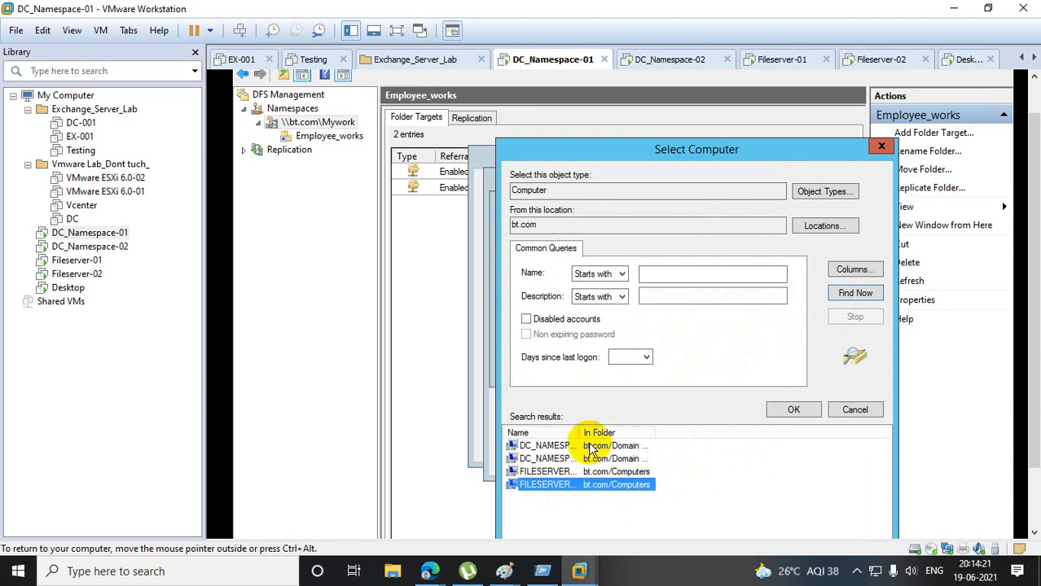
pyautogui.moveTo(579, 432); pyautogui.dragTo(640, 432)
pyautogui.click(793, 410)
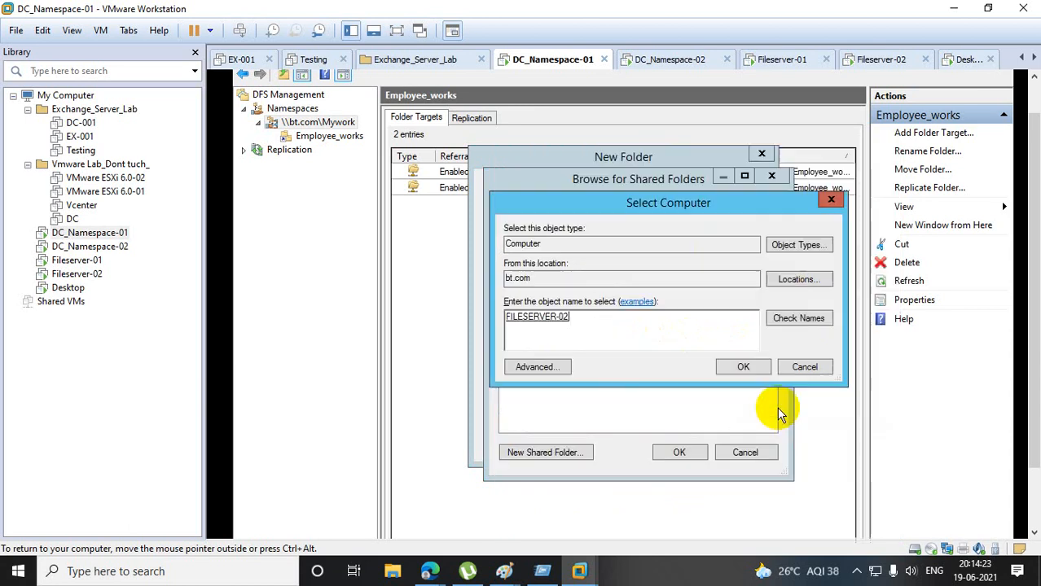
pyautogui.click(724, 365)
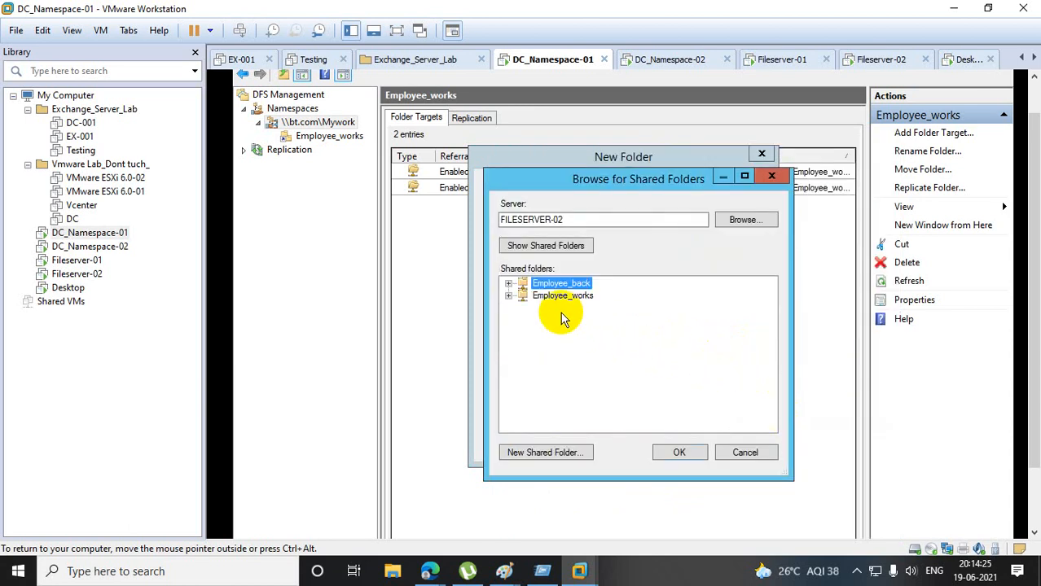
pyautogui.click(679, 453)
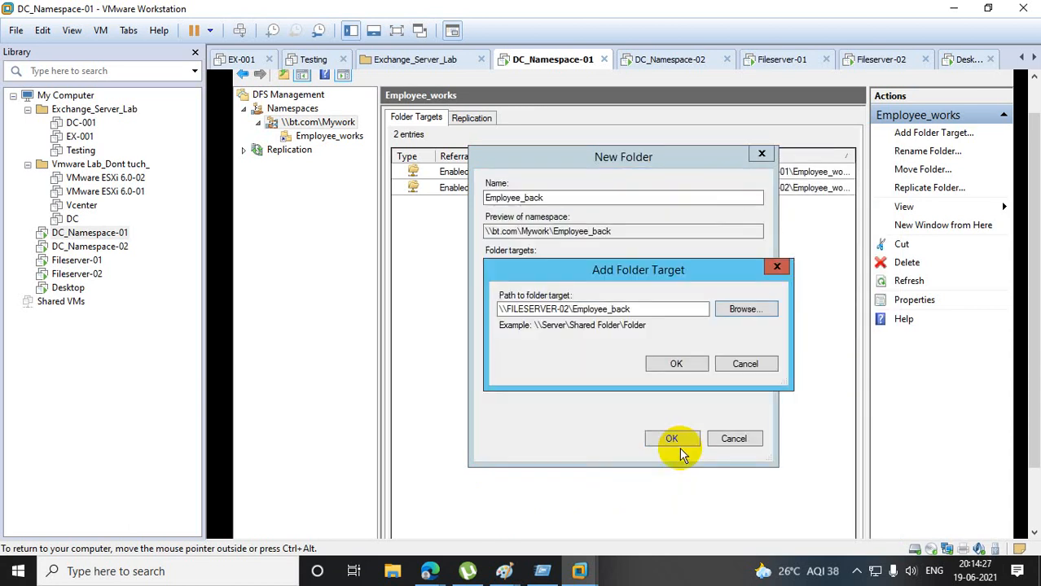
pyautogui.click(677, 363)
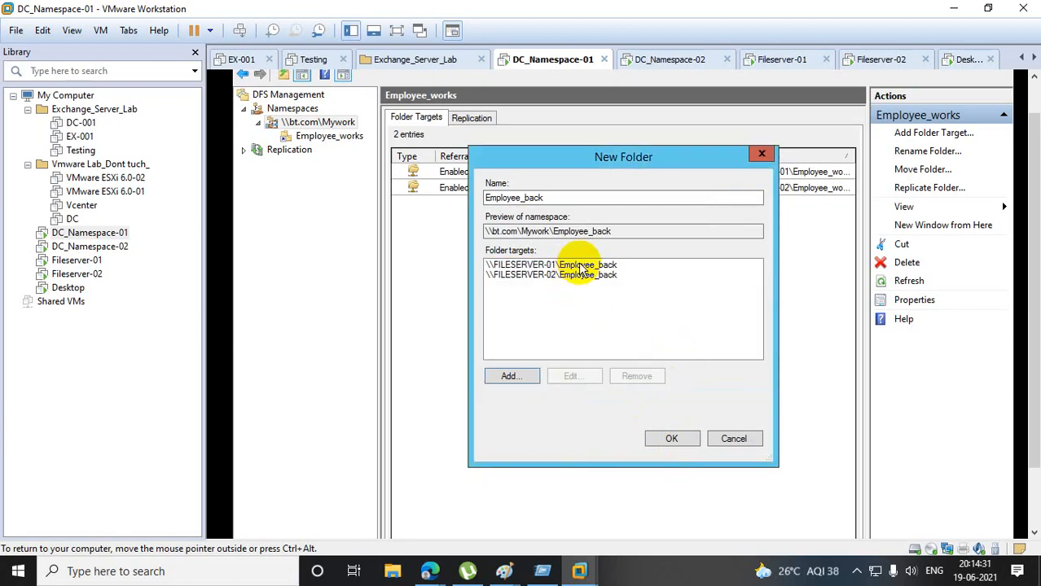
# Create the Employee_back folder without a replication group and switch to Fileserver-01.
pyautogui.click(667, 437)
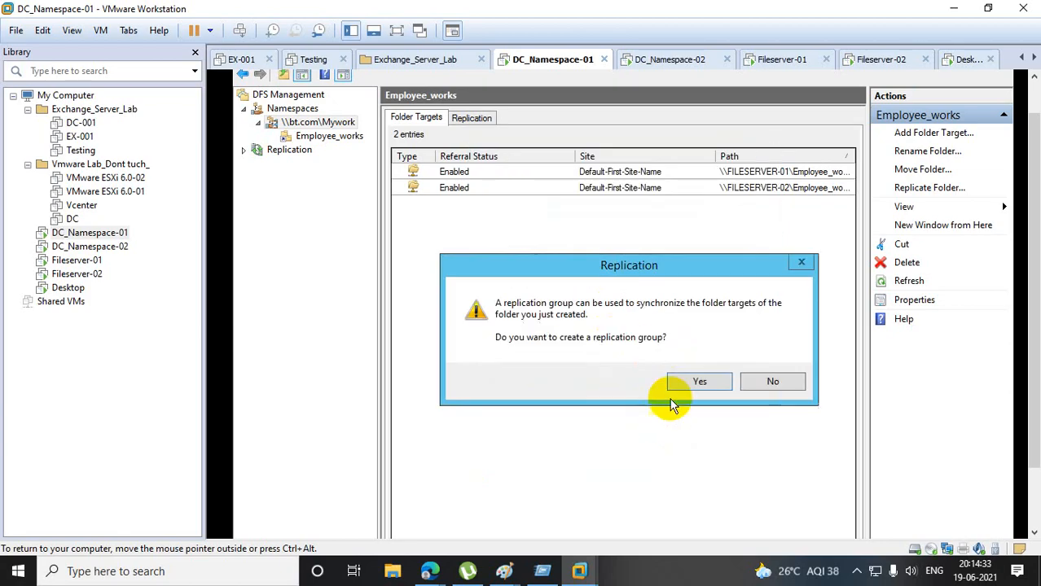
pyautogui.click(788, 384)
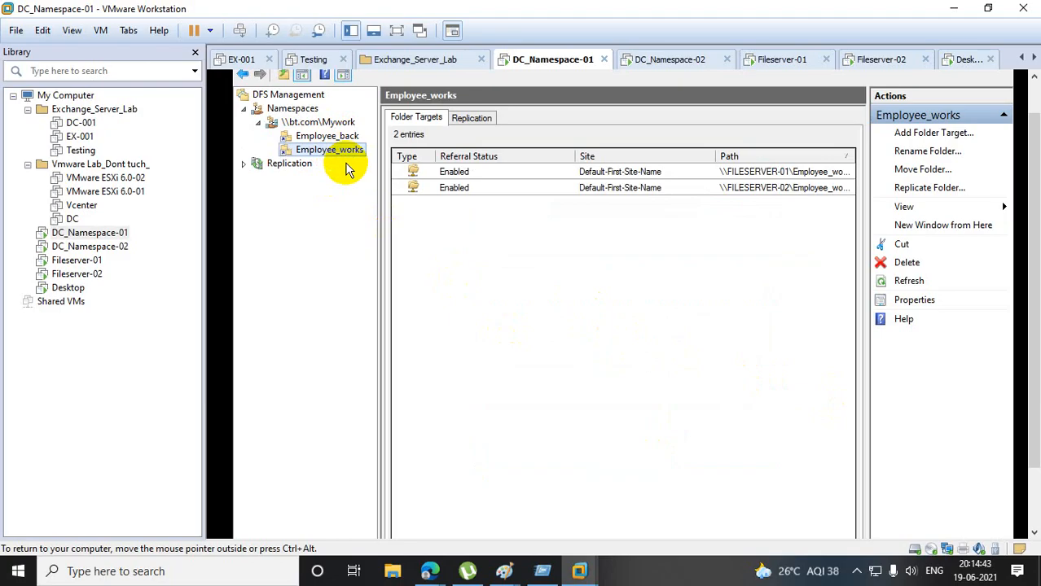
pyautogui.click(98, 264)
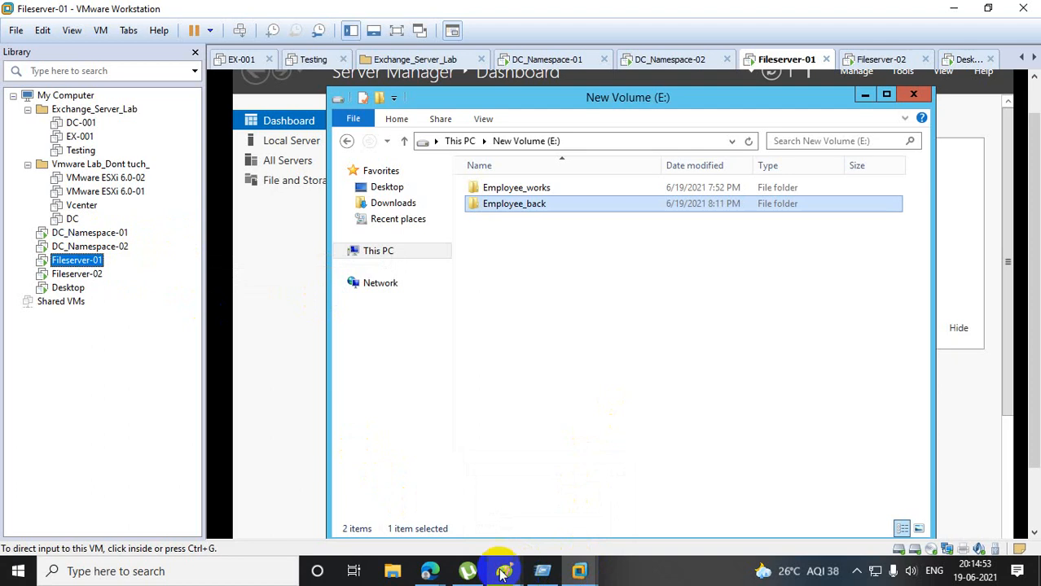
pyautogui.moveTo(502, 570)
pyautogui.click(545, 516)
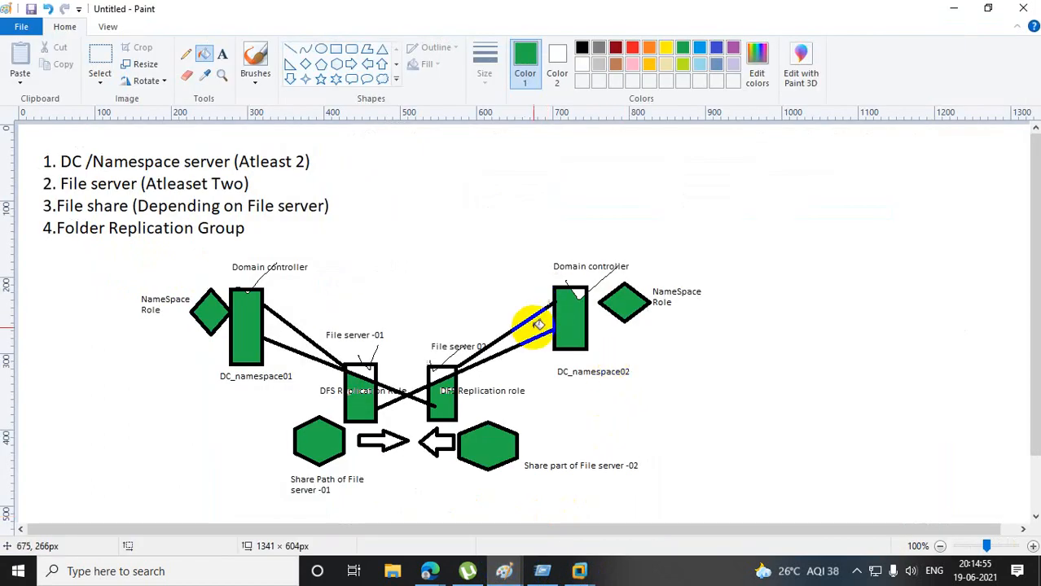
pyautogui.click(403, 440)
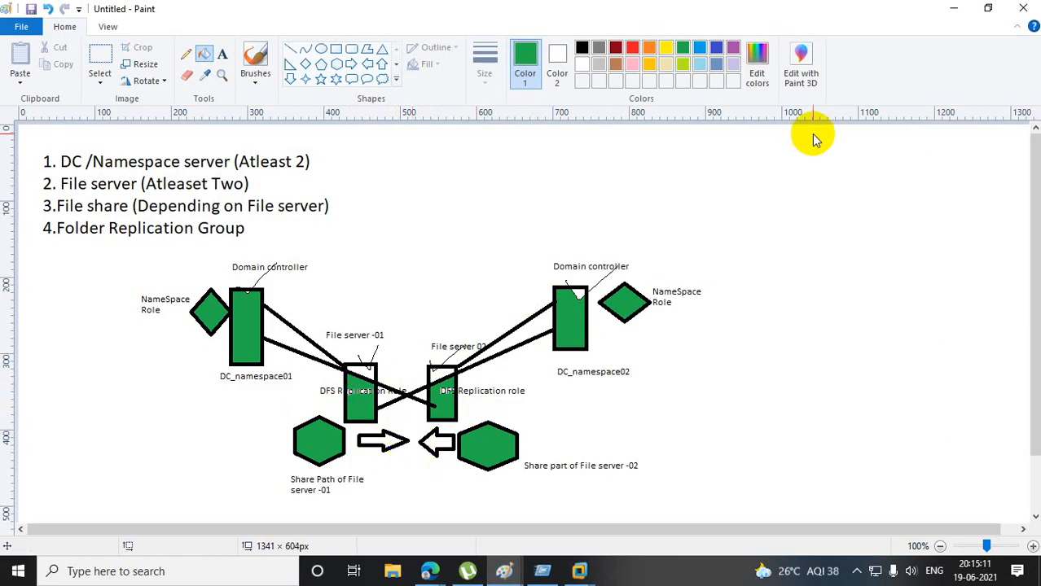
pyautogui.click(949, 8)
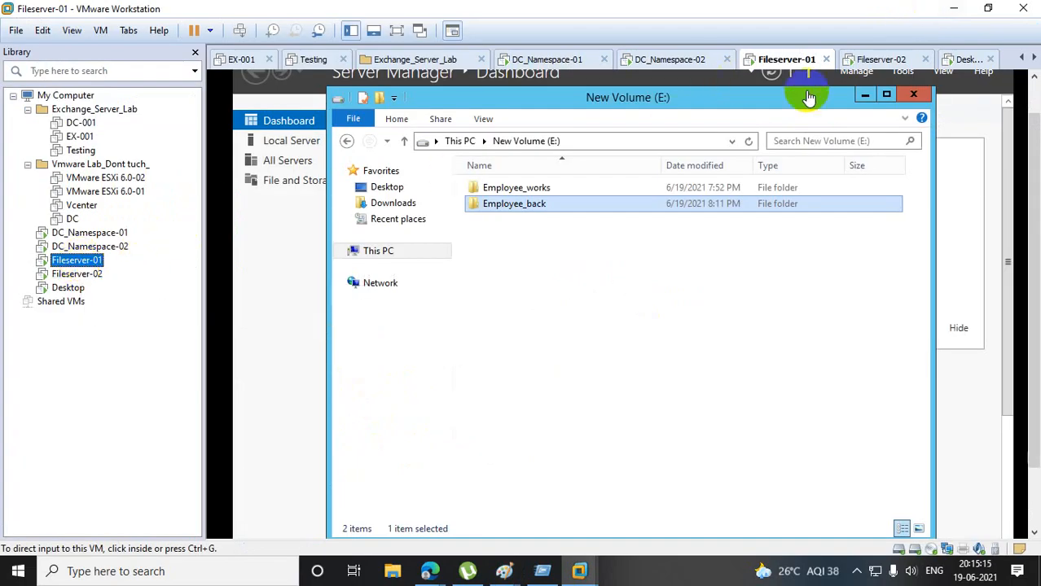
# Close the New Volume (E:) Explorer window and Server Manager on Fileserver-01.
pyautogui.click(913, 95)
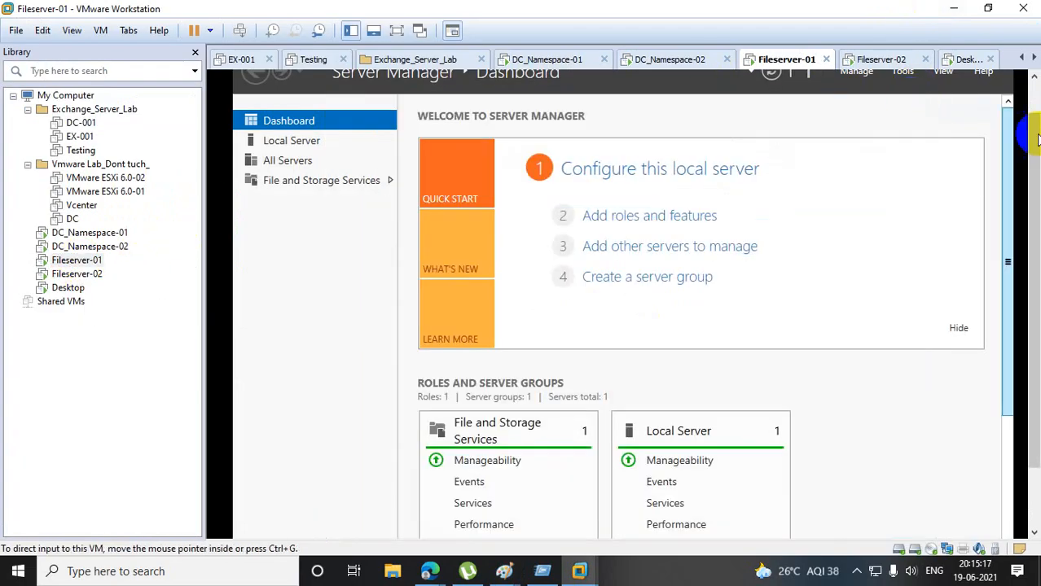
pyautogui.click(1001, 76)
pyautogui.moveTo(1033, 129); pyautogui.dragTo(1031, 240)
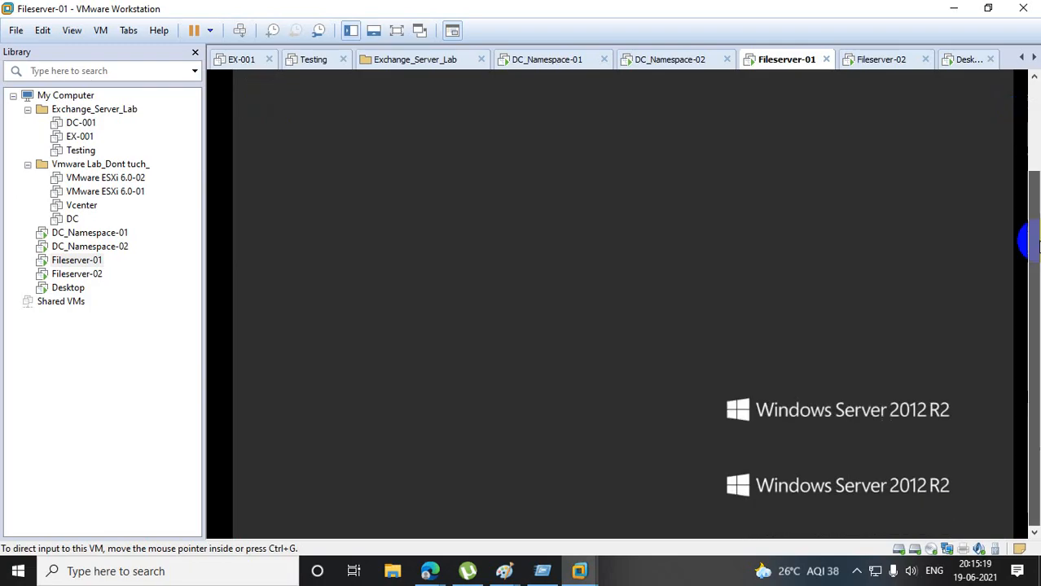
# Launch the DFS Management console by running dfsmgmt.msc from the Run dialog.
pyautogui.rightClick(249, 523)
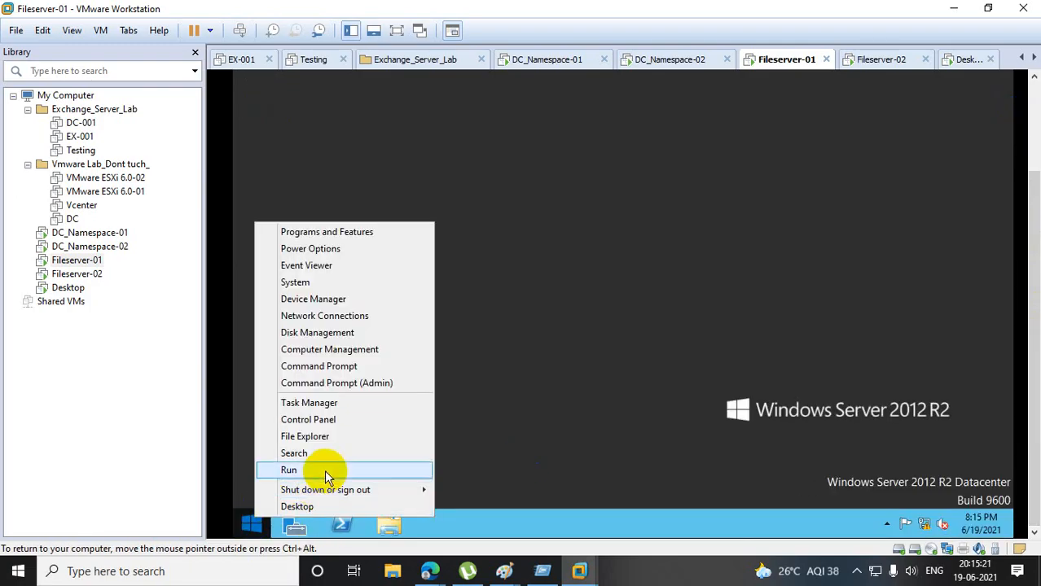
pyautogui.click(325, 470)
pyautogui.write('dfsmgmt')
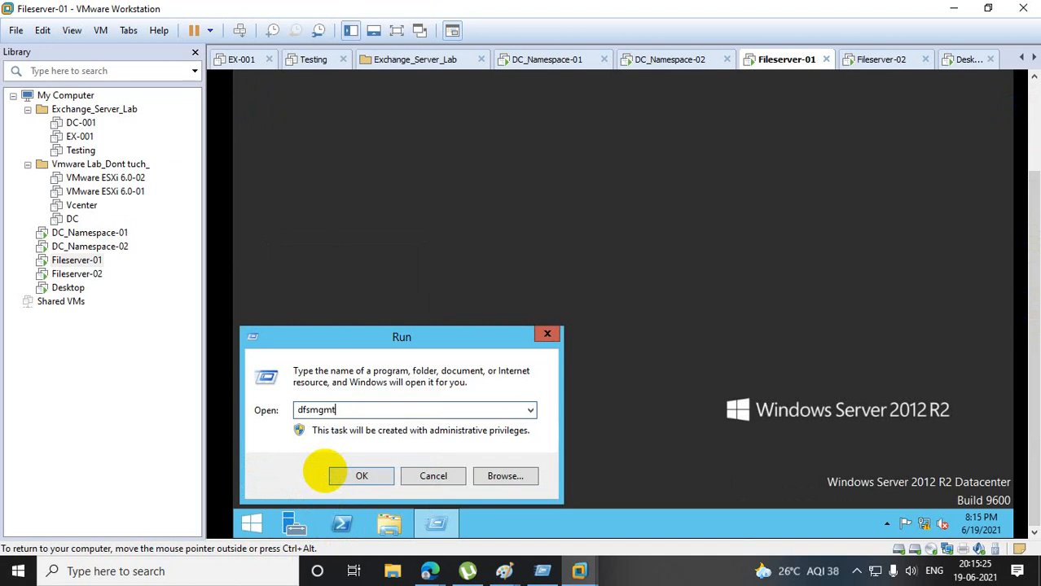
pyautogui.write('.msc')
pyautogui.press('Return')
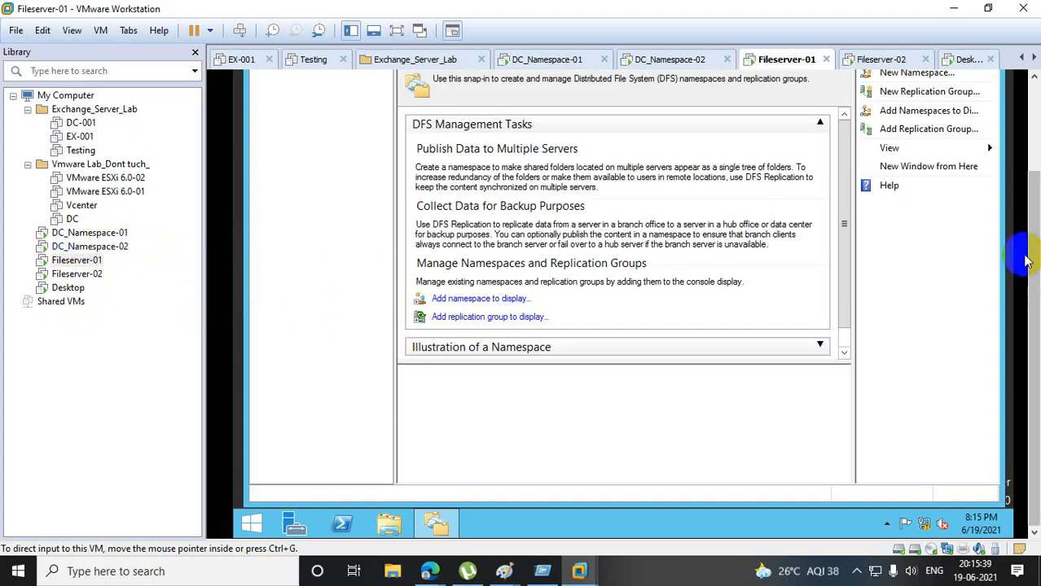
pyautogui.moveTo(1032, 256); pyautogui.dragTo(1034, 161)
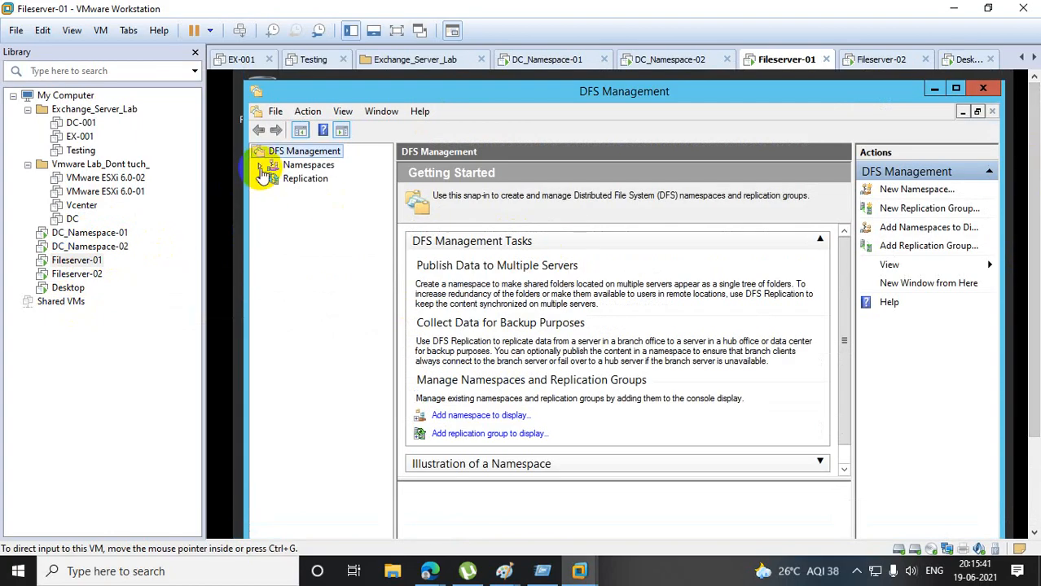
# Add the \\bt.com\Mywork namespace to the display, expand it, and select the Replication node.
pyautogui.rightClick(304, 165)
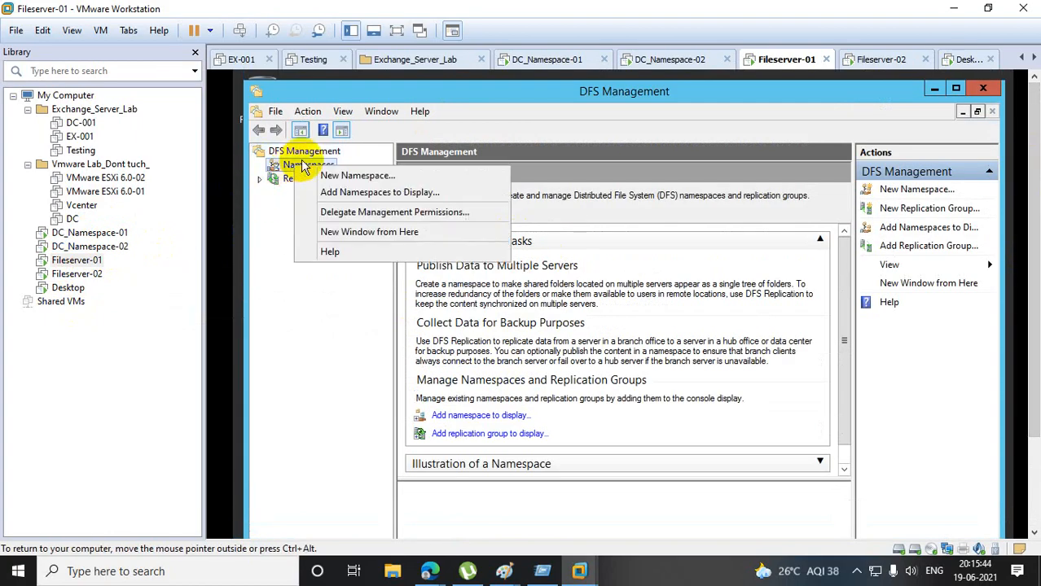
pyautogui.click(376, 195)
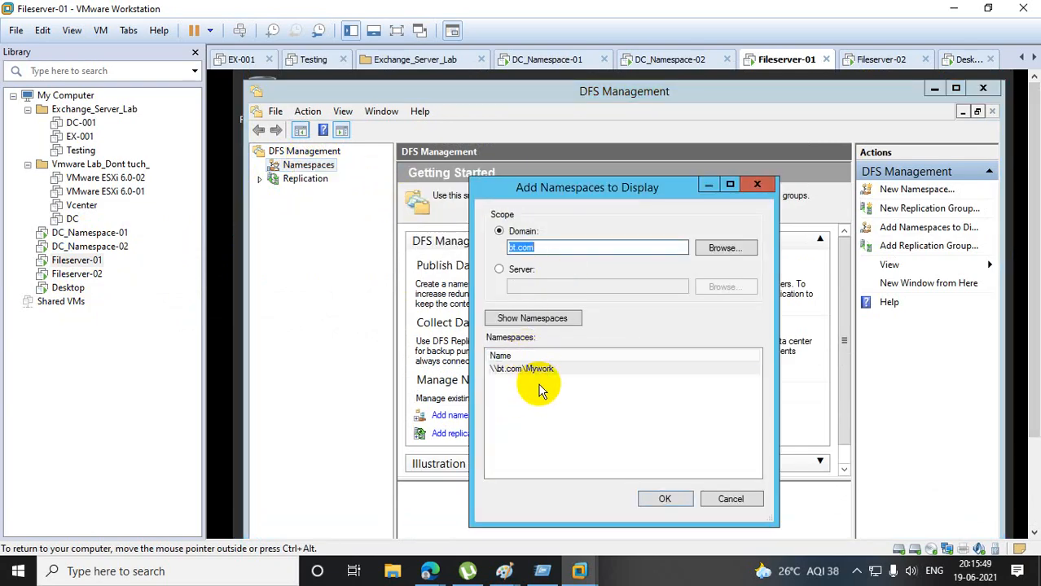
pyautogui.click(665, 500)
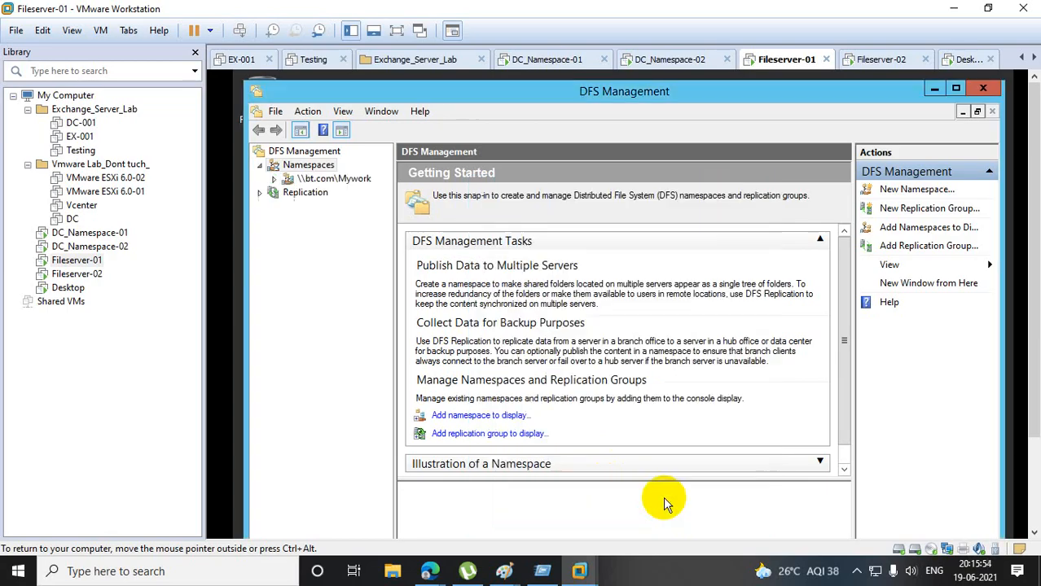
pyautogui.click(275, 178)
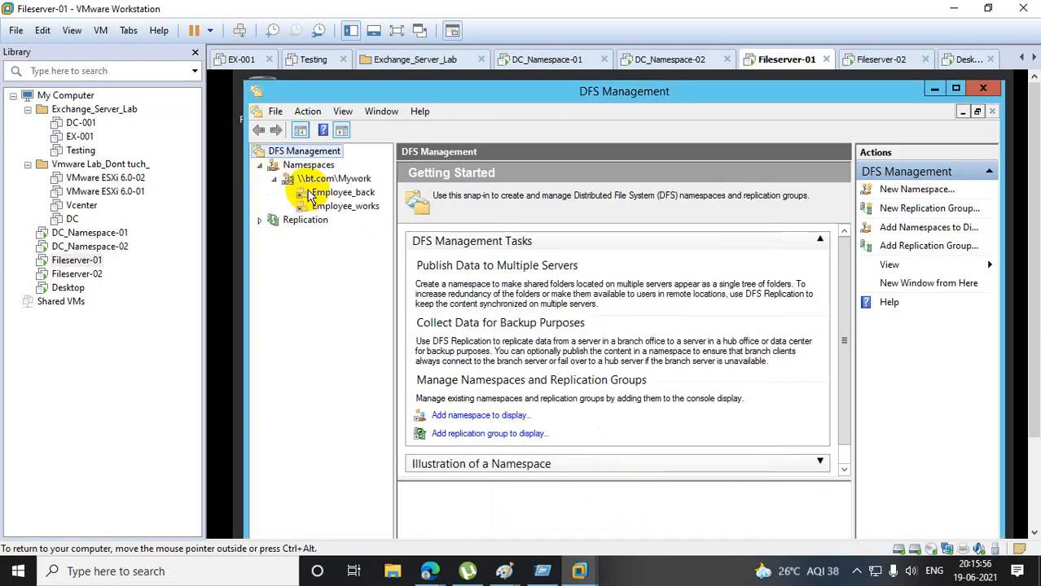
pyautogui.click(275, 223)
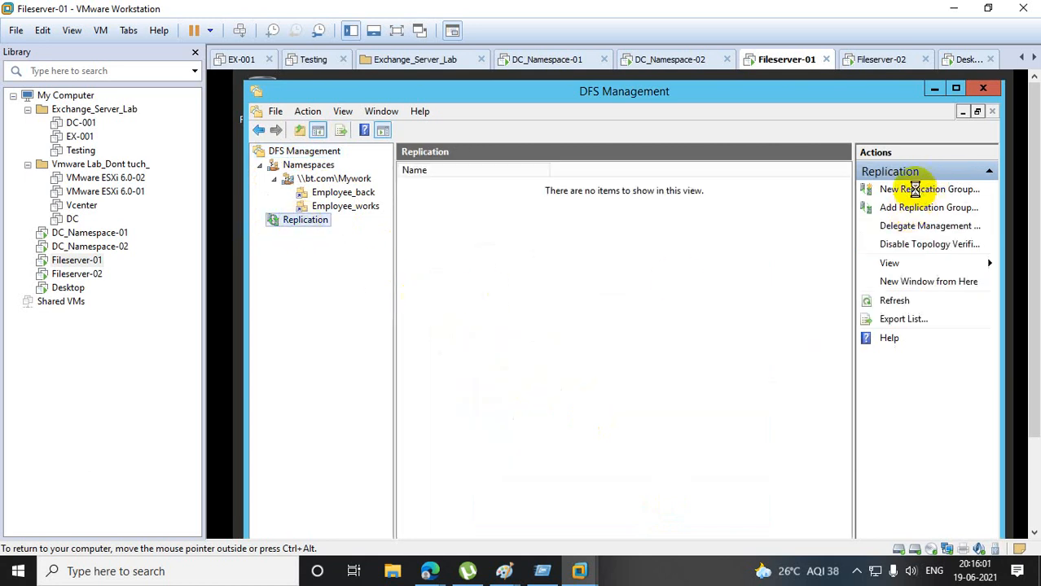
# Create a multipurpose replication group named Employee_back and begin adding members on the Members page.
pyautogui.click(914, 190)
pyautogui.moveTo(634, 144); pyautogui.dragTo(562, 106)
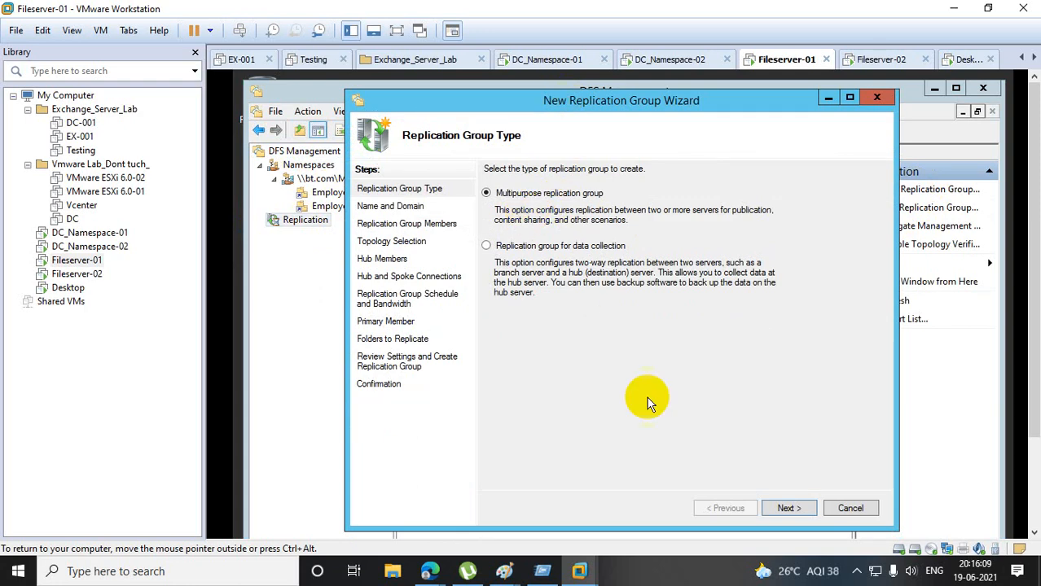
pyautogui.click(786, 509)
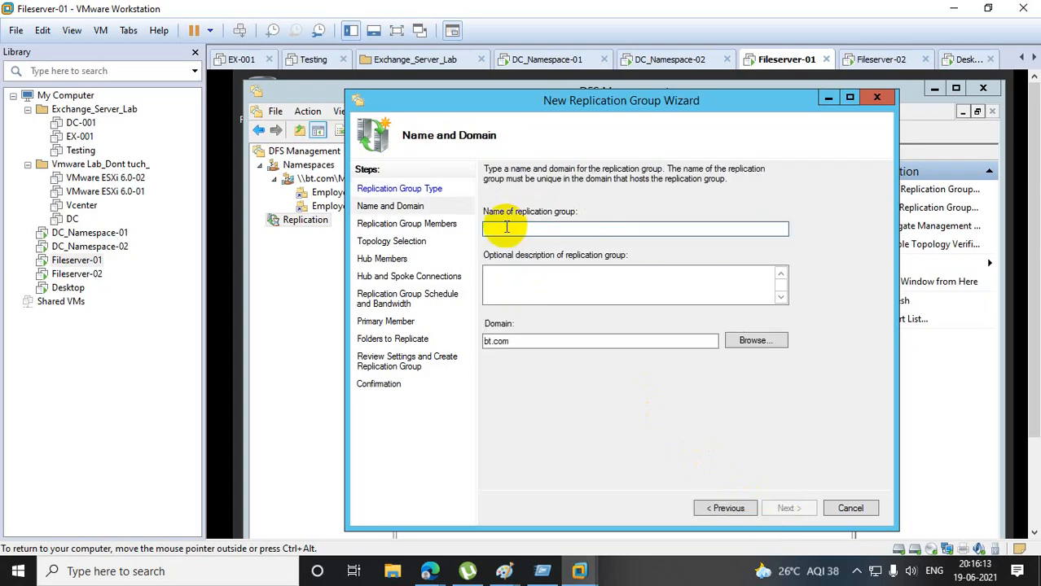
pyautogui.moveTo(528, 102); pyautogui.dragTo(597, 106)
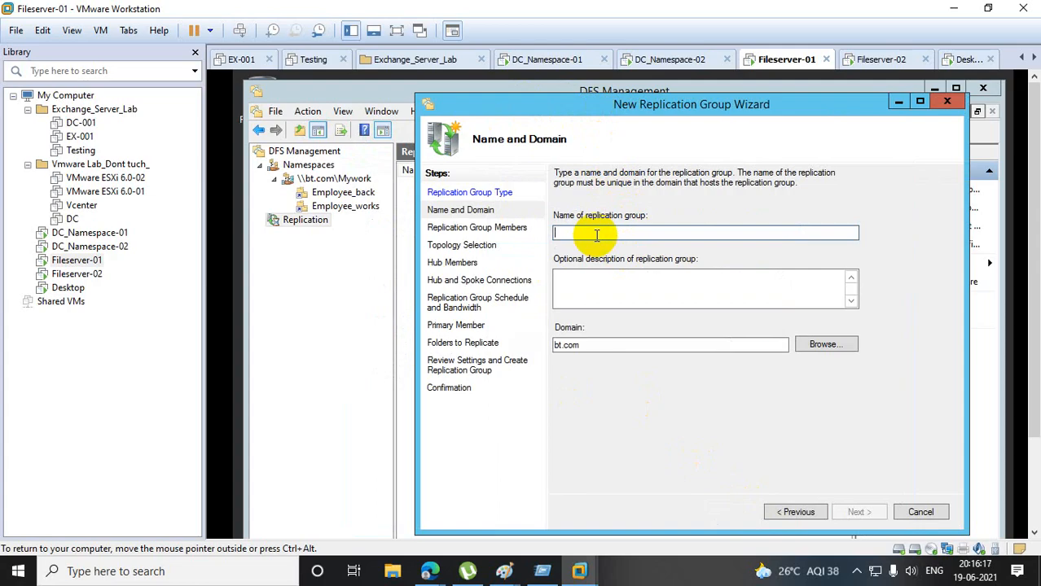
pyautogui.write('Employee_back')
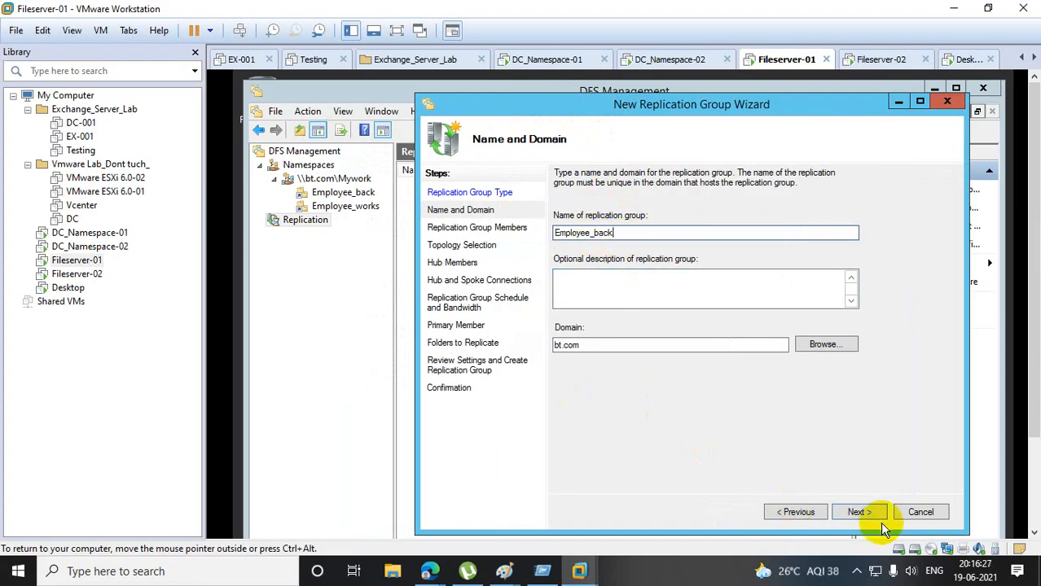
pyautogui.click(861, 513)
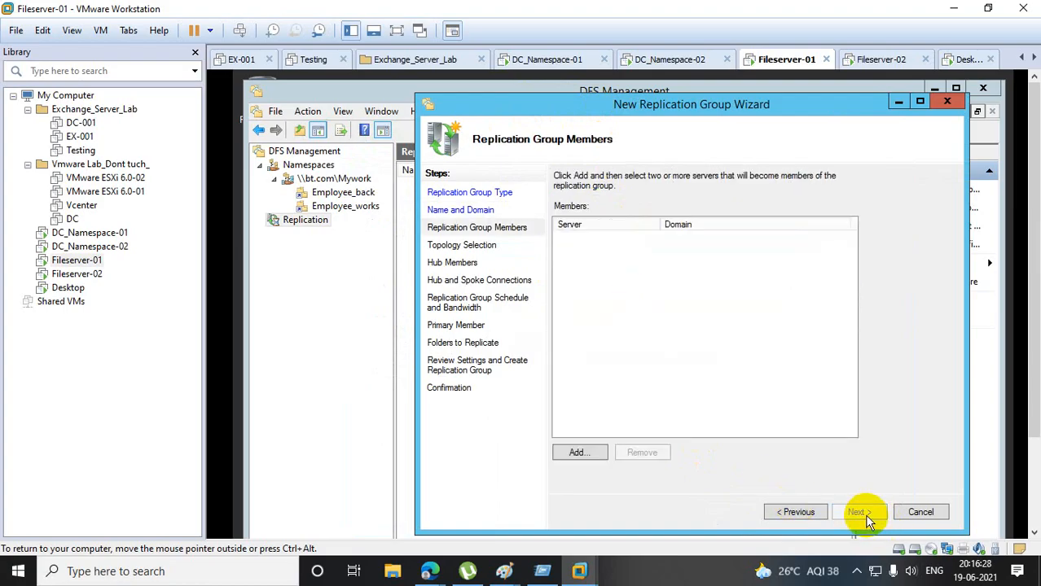
pyautogui.click(582, 452)
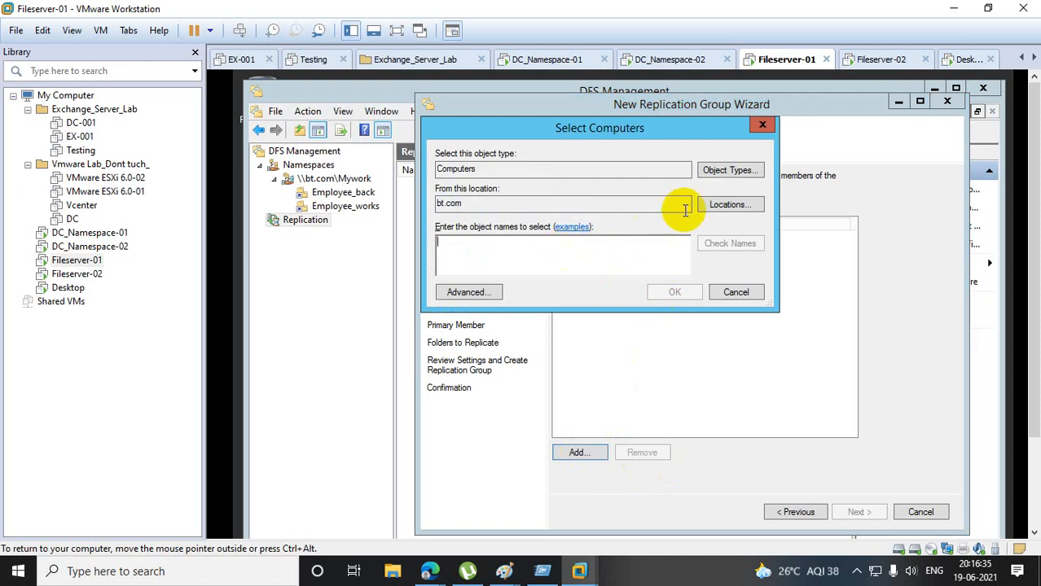
# Attempt an Advanced search for domain computers, which fails at the network credentials prompt.
pyautogui.click(493, 295)
pyautogui.click(794, 296)
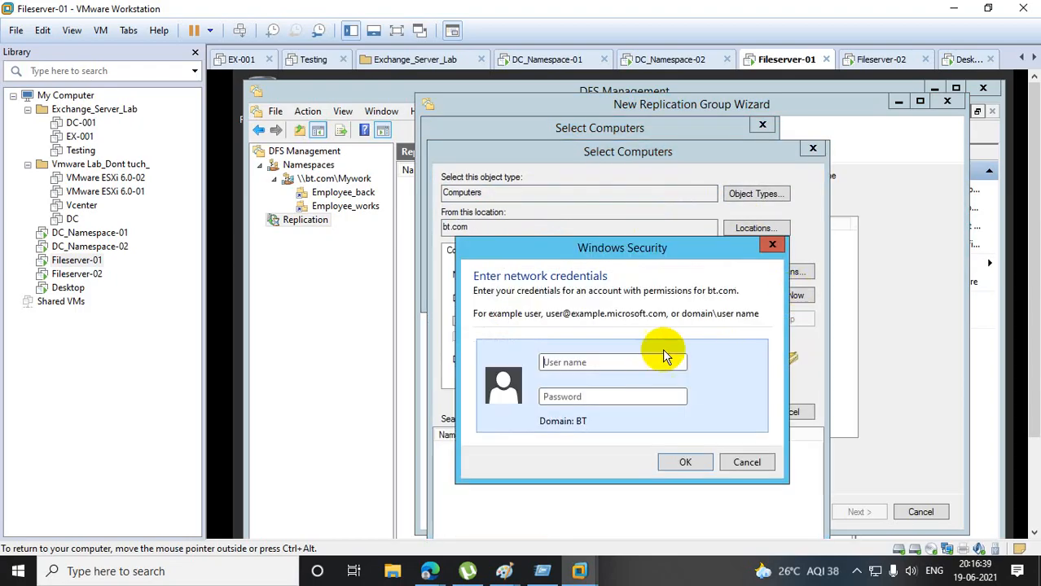
pyautogui.click(764, 244)
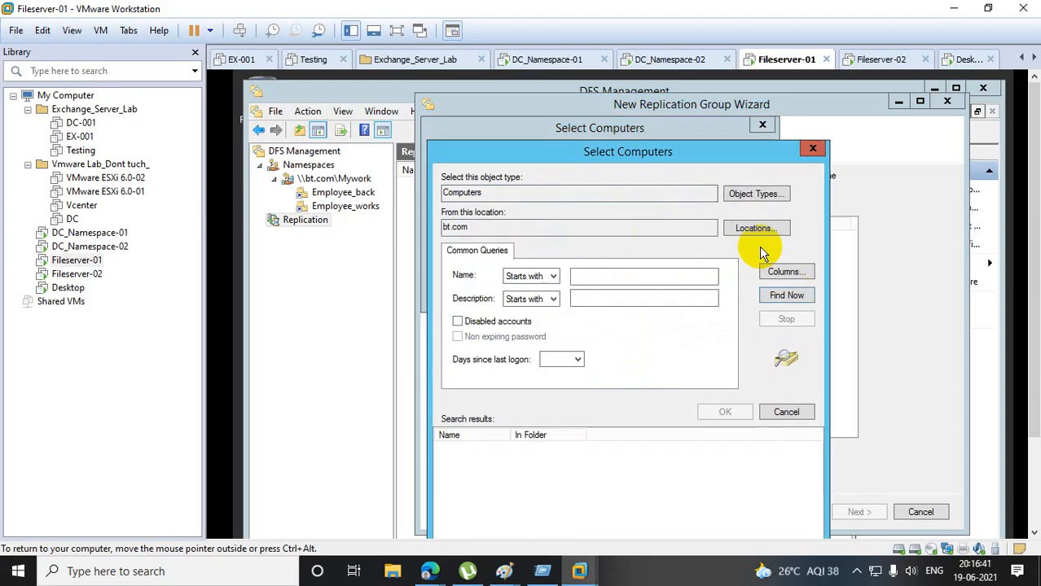
pyautogui.click(786, 296)
pyautogui.click(581, 361)
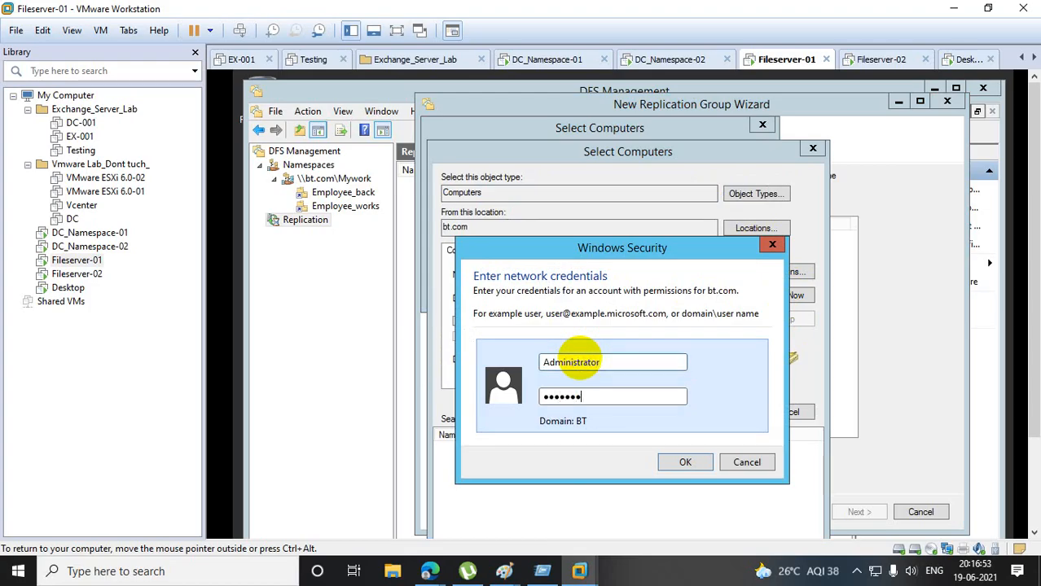
pyautogui.click(685, 463)
pyautogui.click(556, 363)
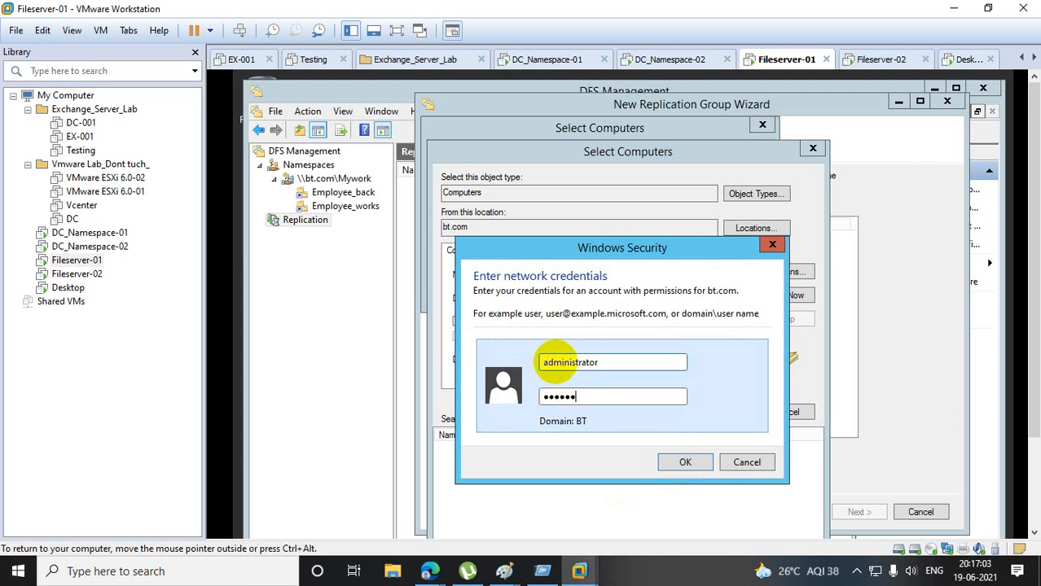
pyautogui.press('Return')
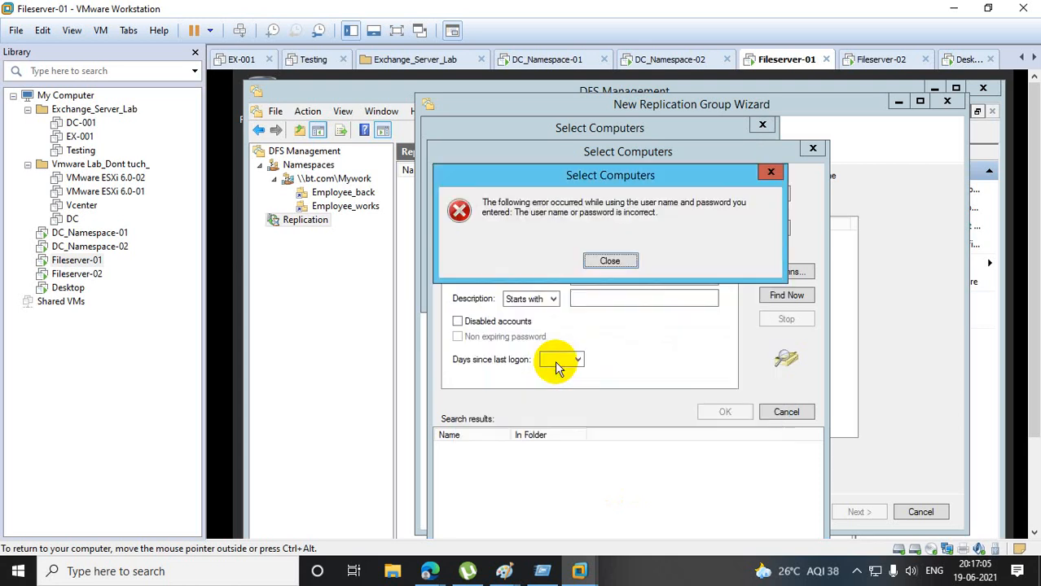
pyautogui.click(594, 262)
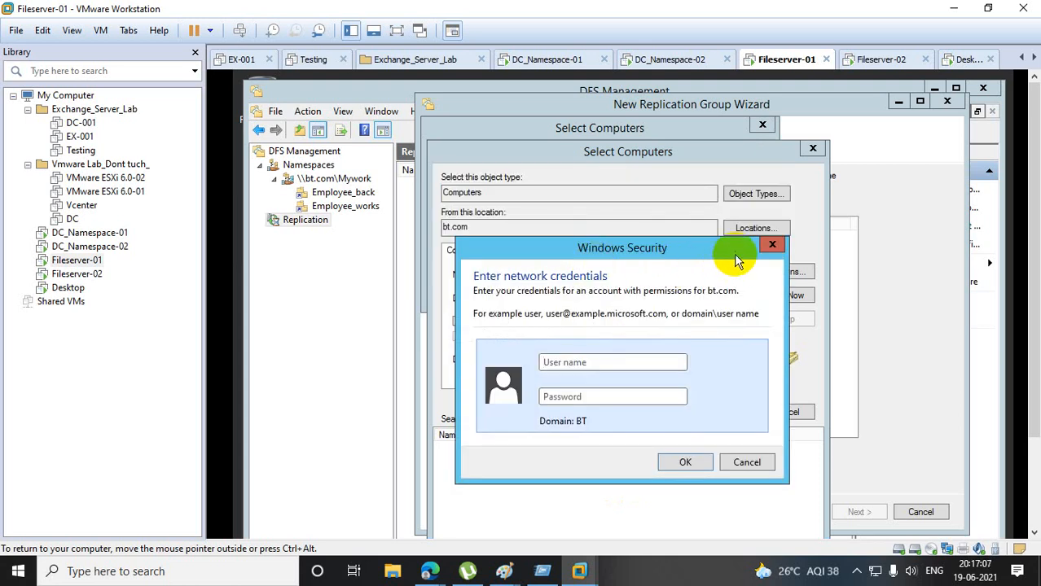
pyautogui.click(771, 246)
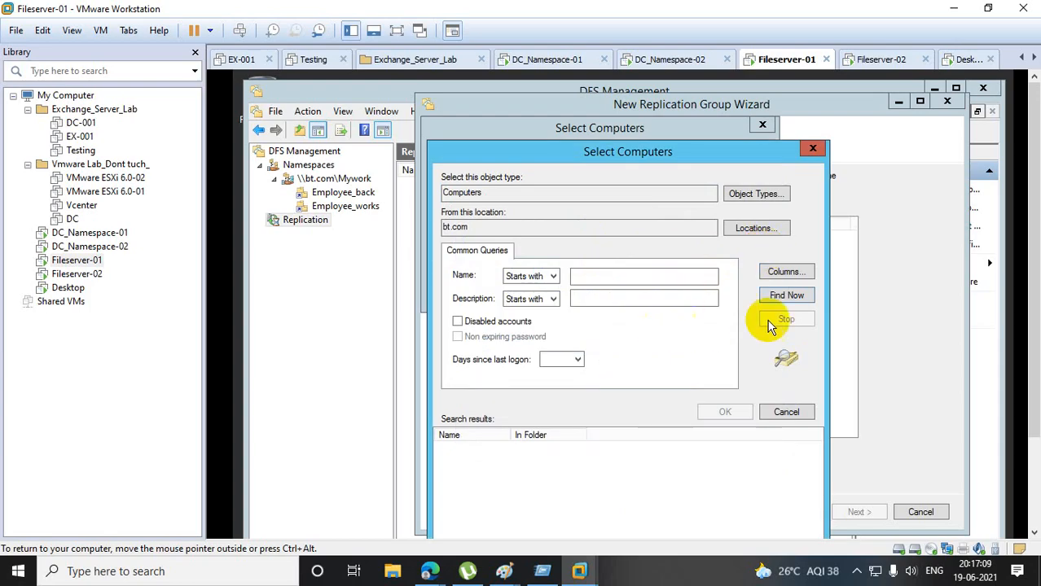
pyautogui.click(790, 297)
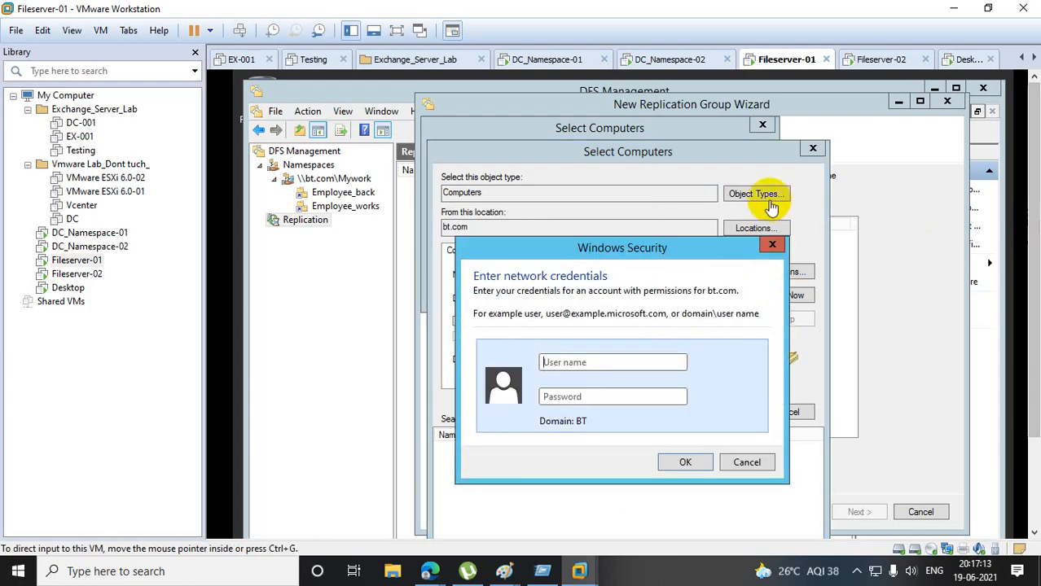
pyautogui.click(771, 246)
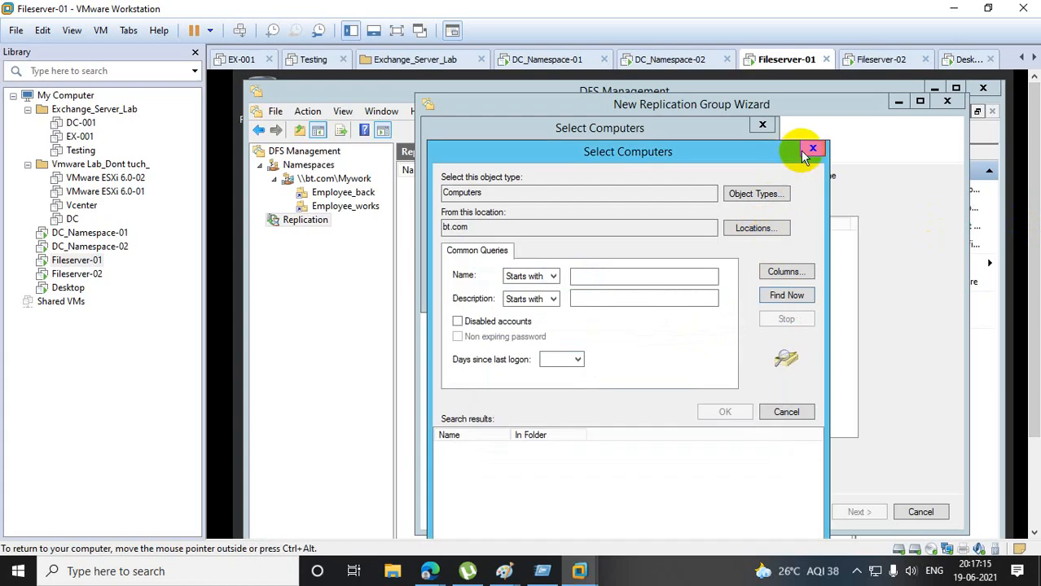
# Close the computer selection dialogs, cancel the New Replication Group wizard, and close DFS Management.
pyautogui.click(811, 149)
pyautogui.click(762, 125)
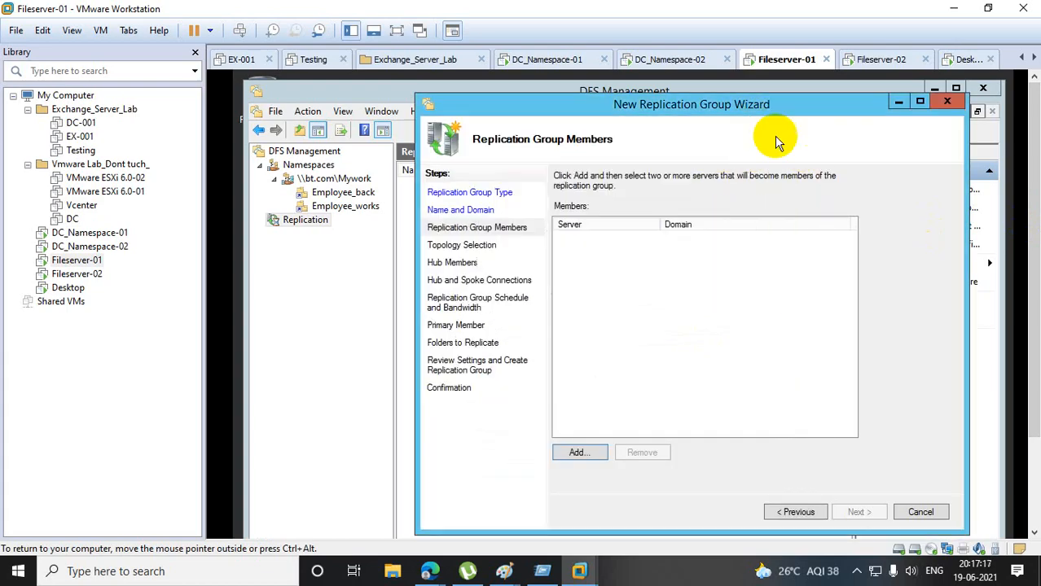
pyautogui.click(946, 101)
pyautogui.click(712, 411)
pyautogui.click(926, 516)
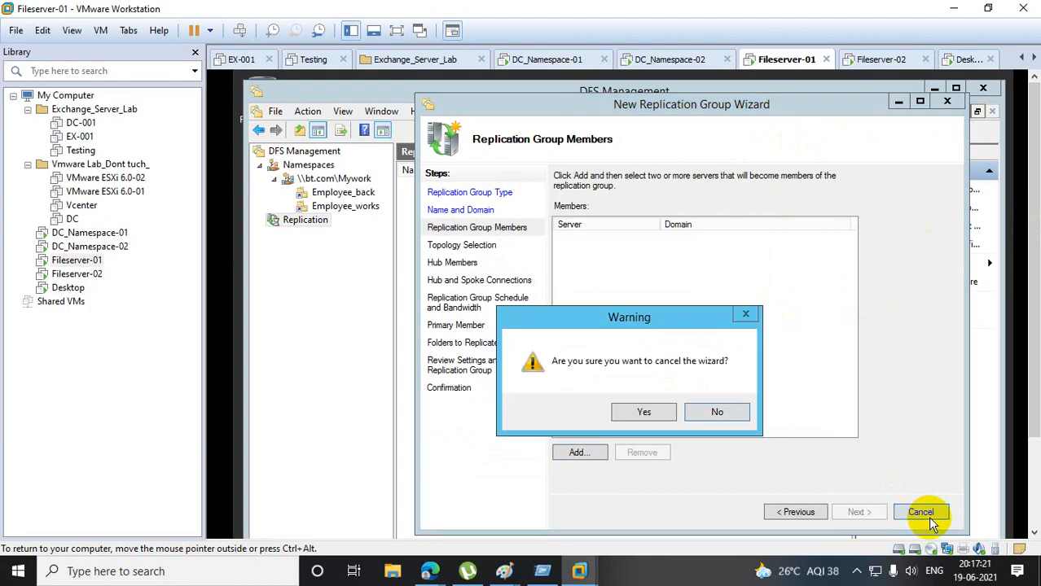
pyautogui.click(652, 413)
pyautogui.click(983, 88)
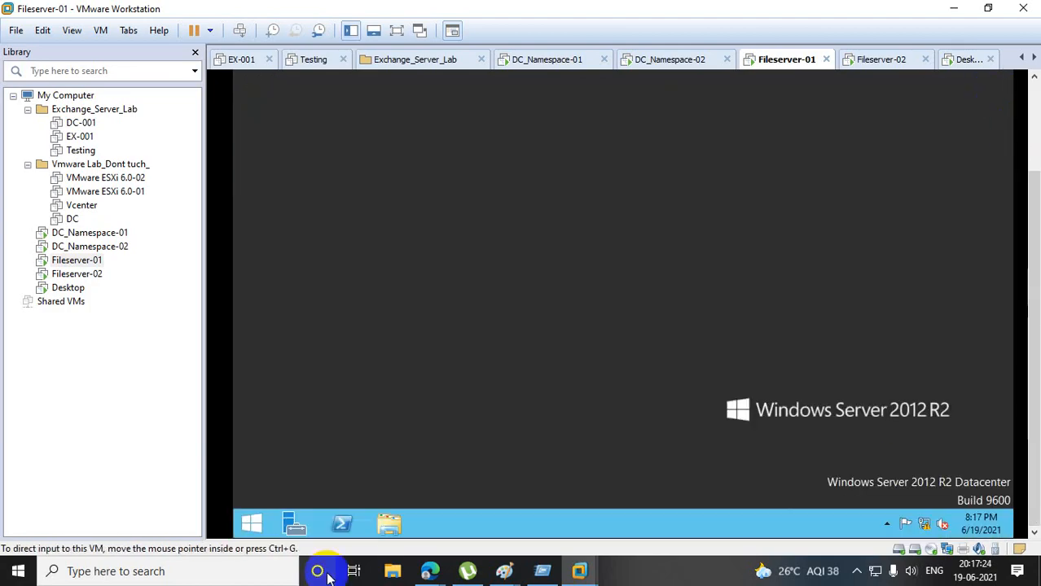
# Log off Fileserver-01 by running logoff from the Run dialog.
pyautogui.rightClick(252, 525)
pyautogui.click(297, 476)
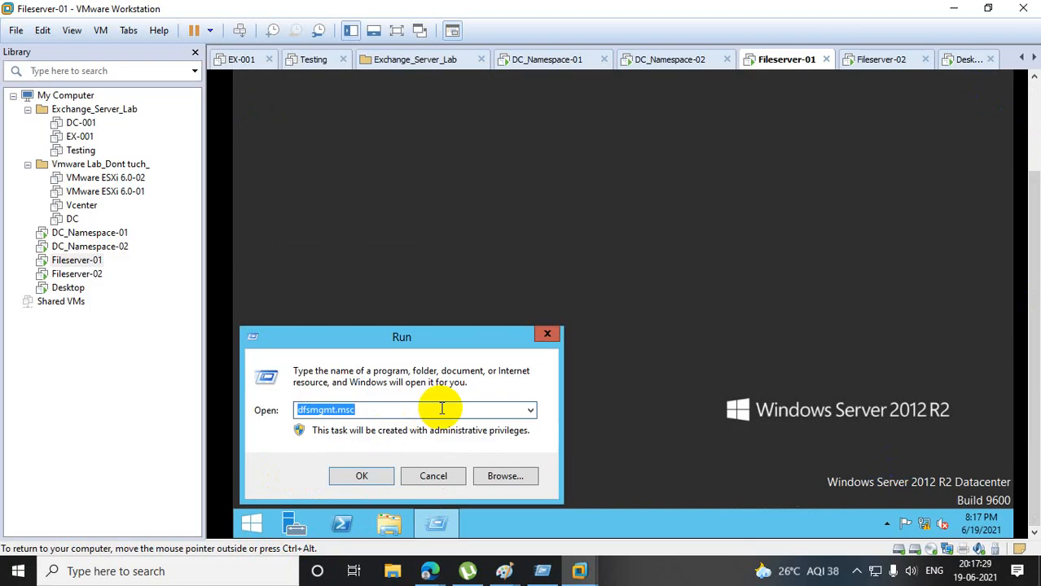
pyautogui.write('logoff')
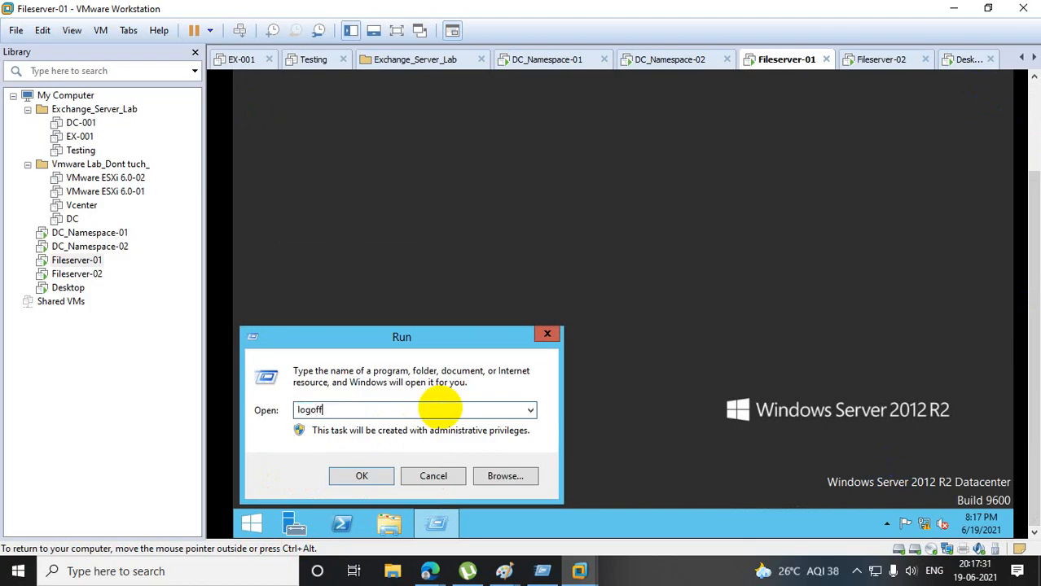
pyautogui.press('Return')
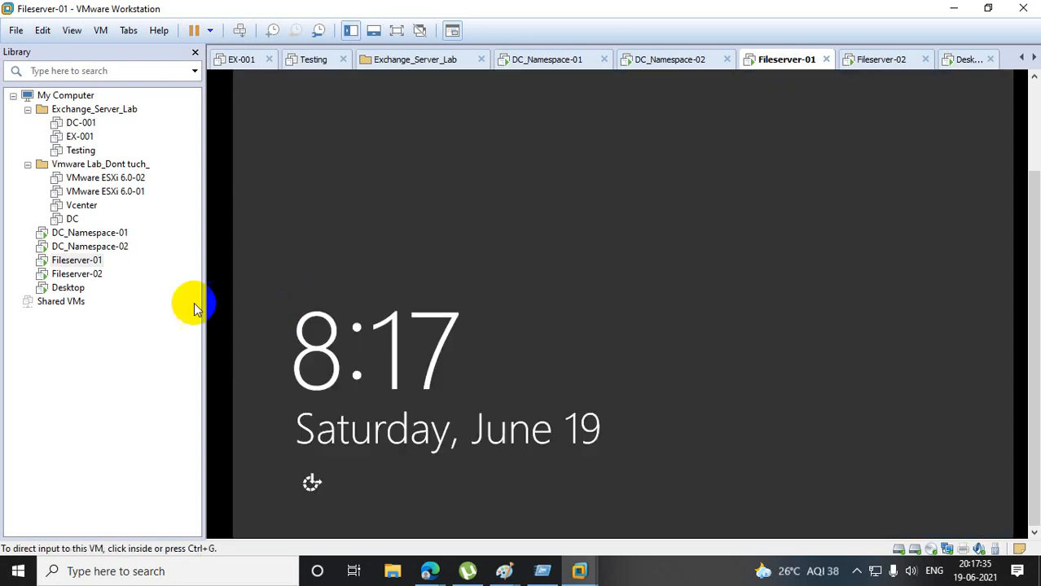
# Send Ctrl+Alt+Del and sign in as Other user with the BT domain administrator account.
pyautogui.rightClick(85, 274)
pyautogui.rightClick(89, 262)
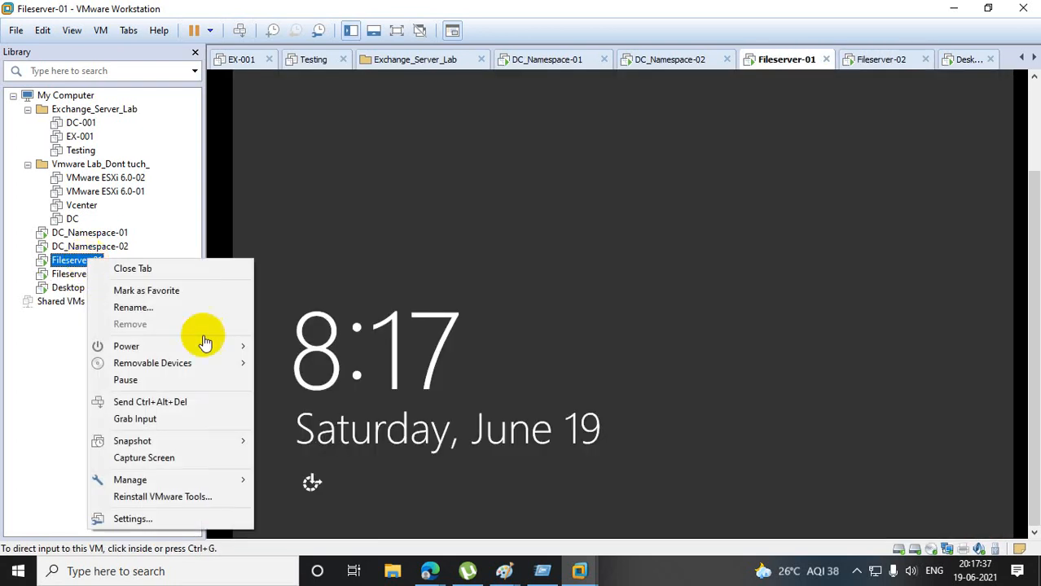
pyautogui.click(187, 401)
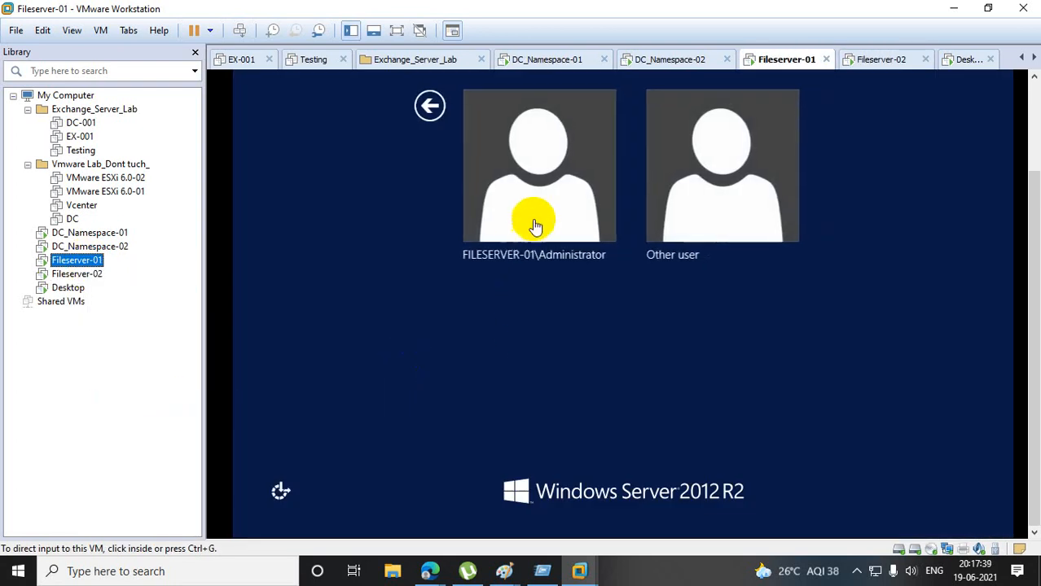
pyautogui.click(709, 192)
pyautogui.click(638, 143)
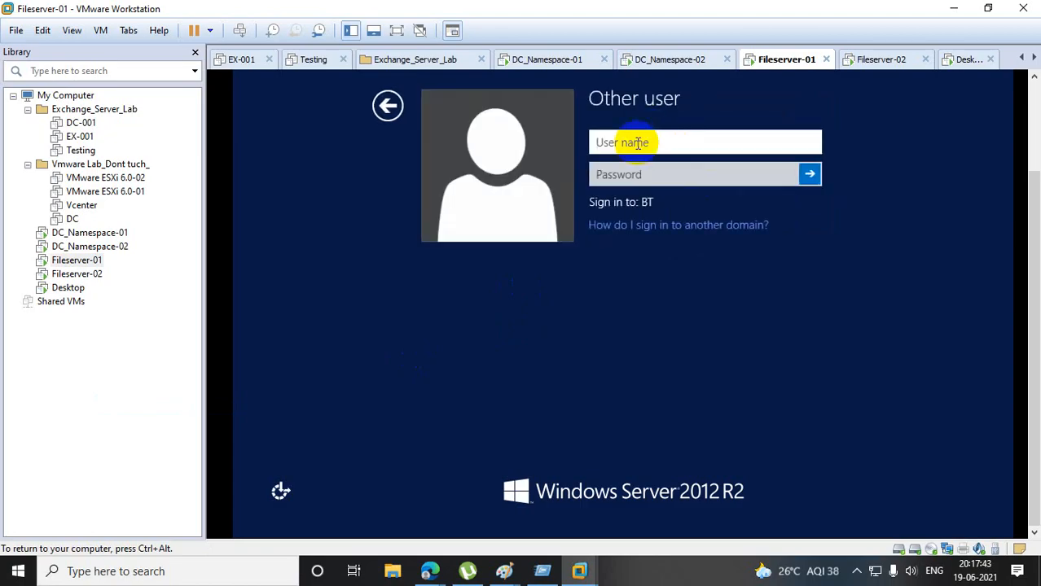
pyautogui.write('.\\')
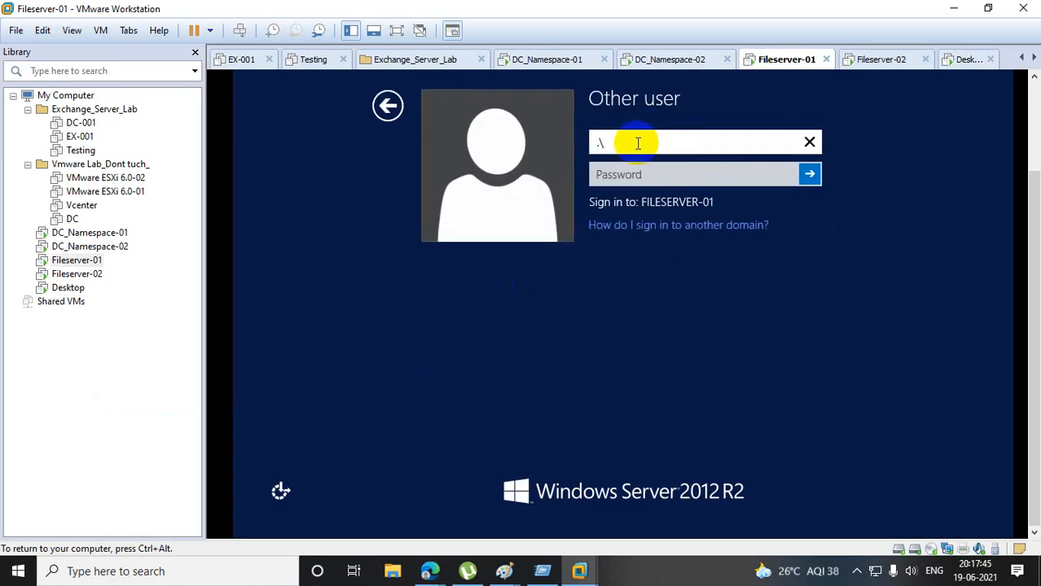
pyautogui.press('BackSpace')
pyautogui.press('BackSpace')
pyautogui.write('bt')
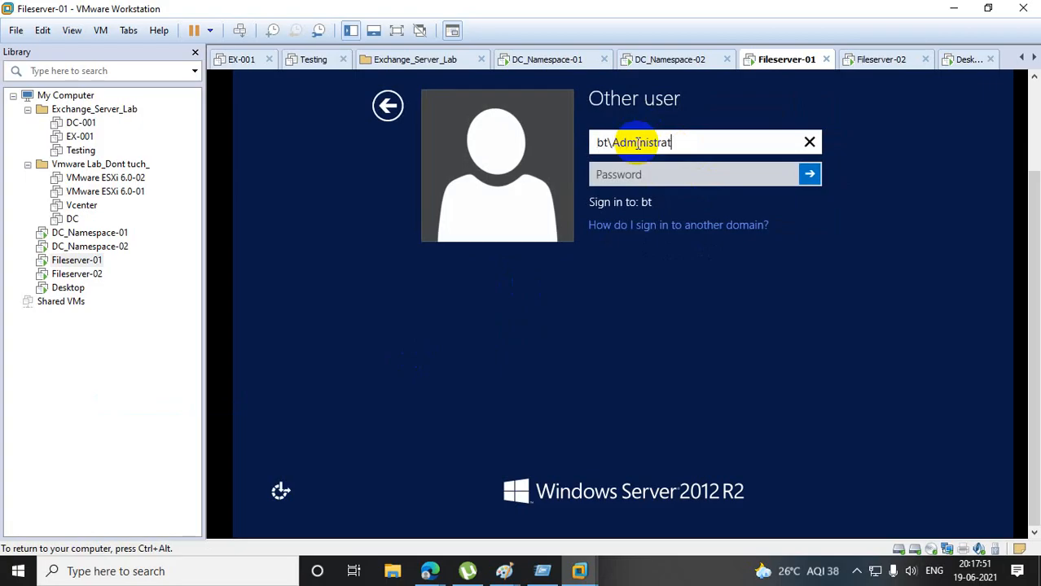
pyautogui.click(666, 176)
pyautogui.write('P')
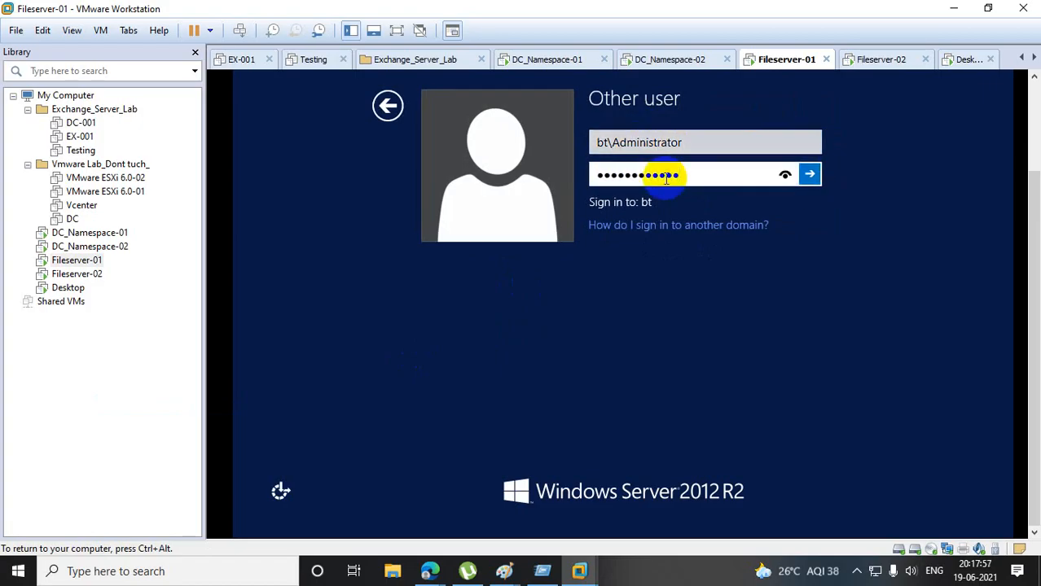
pyautogui.press('Return')
pyautogui.click(603, 161)
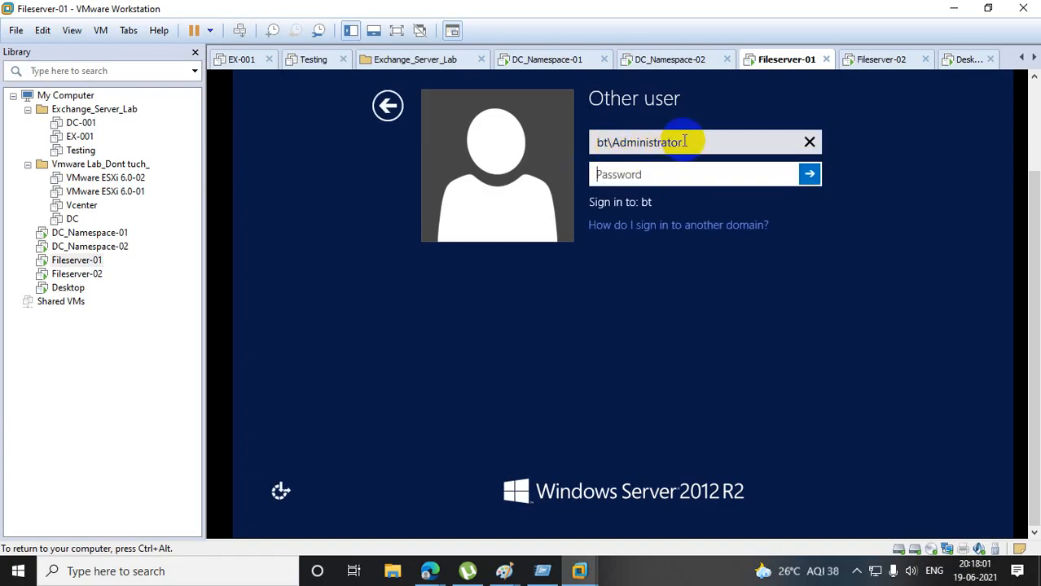
pyautogui.write('P')
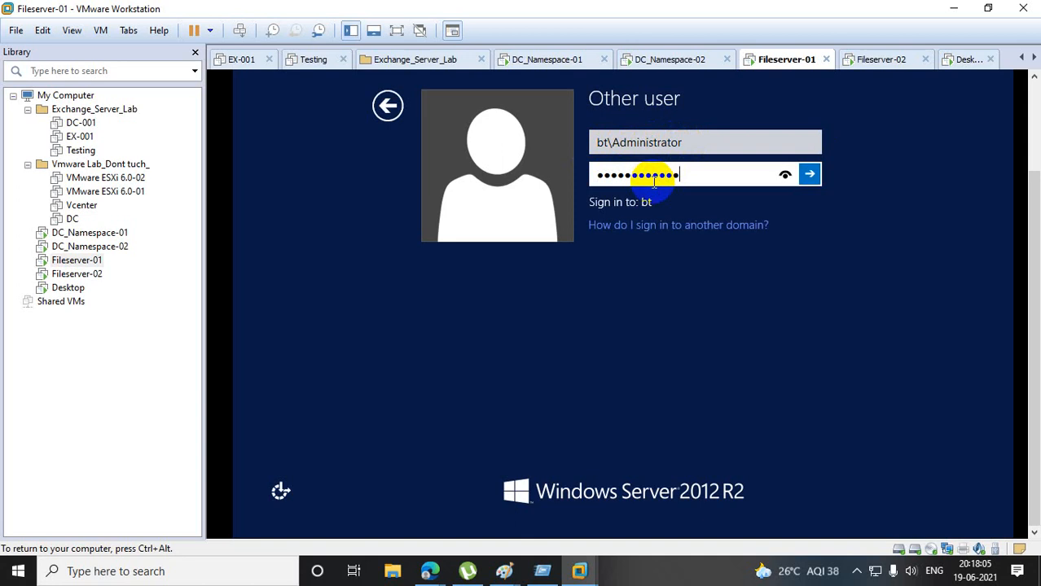
pyautogui.press('Return')
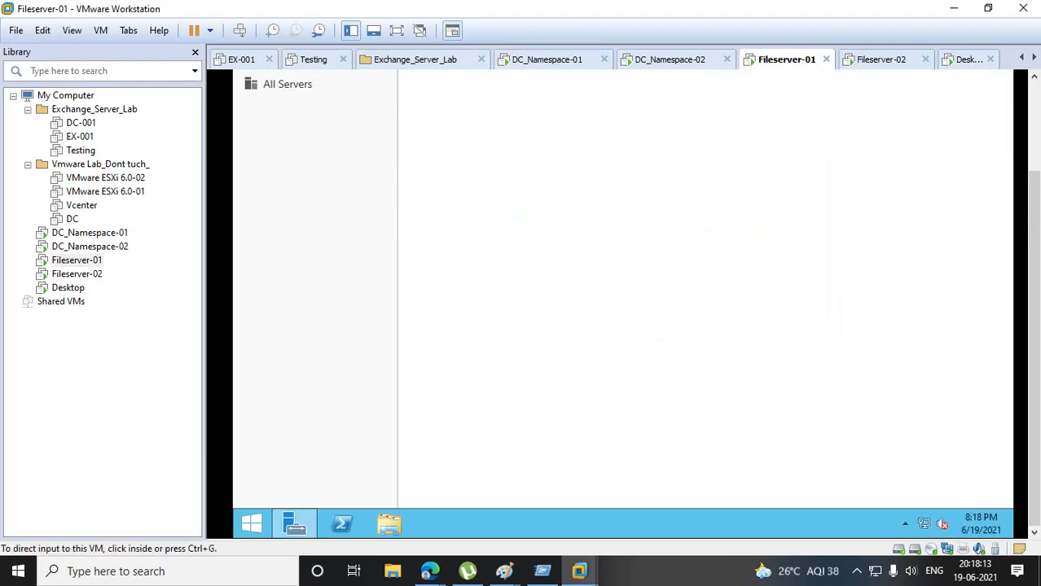
# Dismiss the VMware Tools prompt and run dfsmgmt.msc from the Run dialog.
pyautogui.moveTo(1034, 214); pyautogui.dragTo(1034, 124)
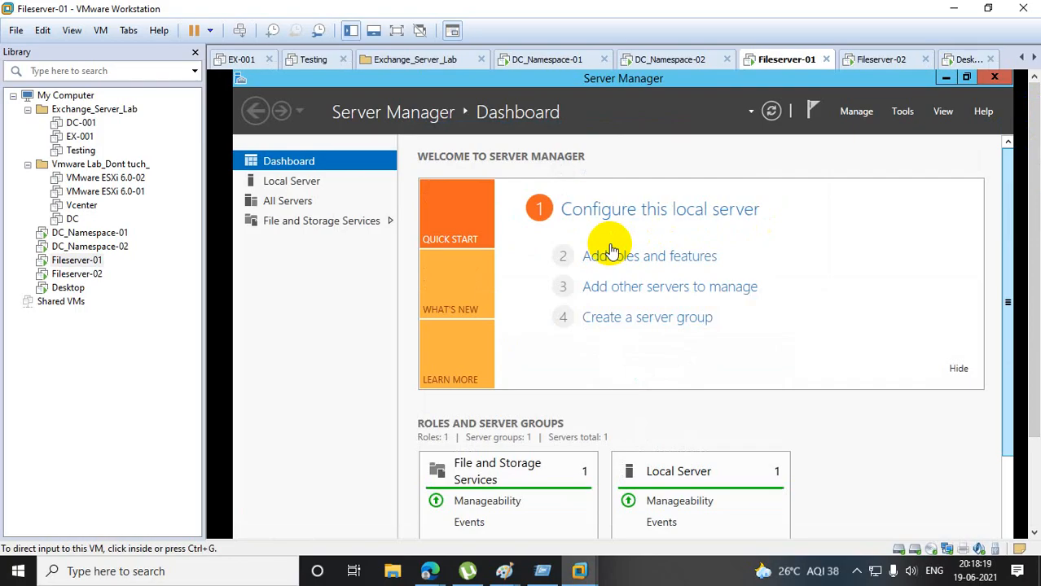
pyautogui.moveTo(1034, 215); pyautogui.dragTo(1034, 314)
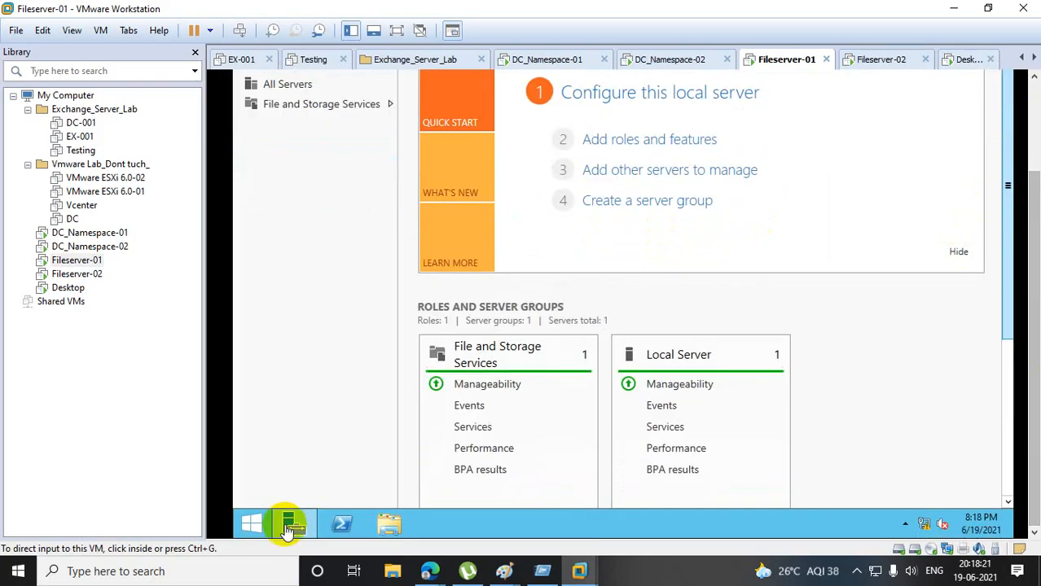
pyautogui.rightClick(249, 526)
pyautogui.click(262, 479)
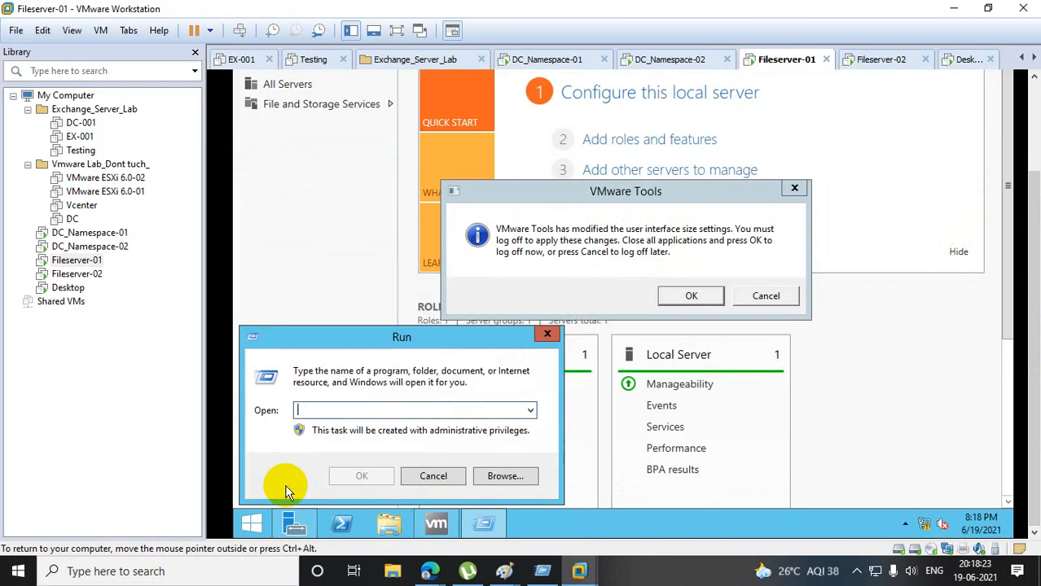
pyautogui.click(778, 300)
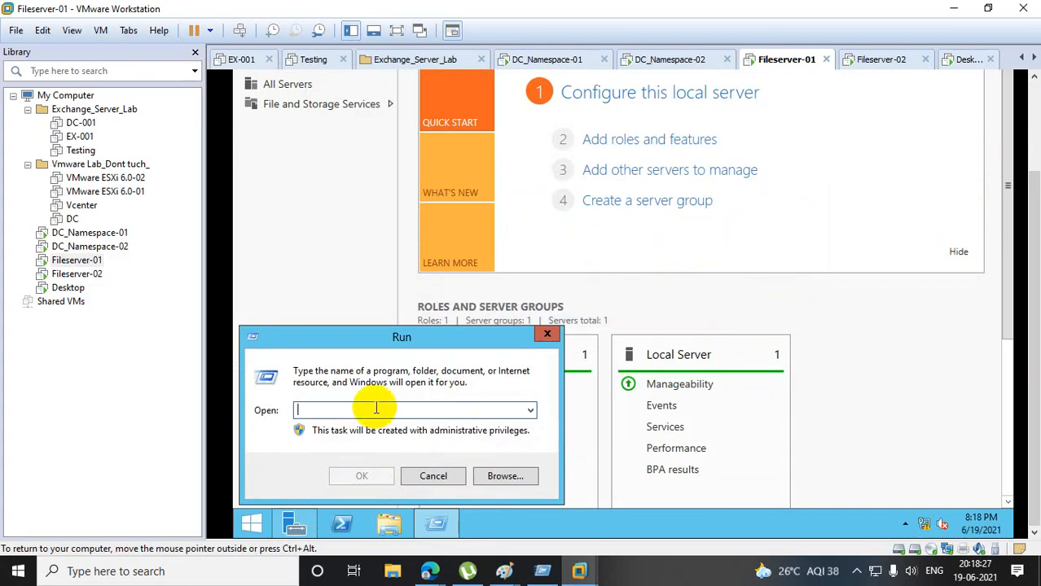
pyautogui.write('dfsmgmt.msc')
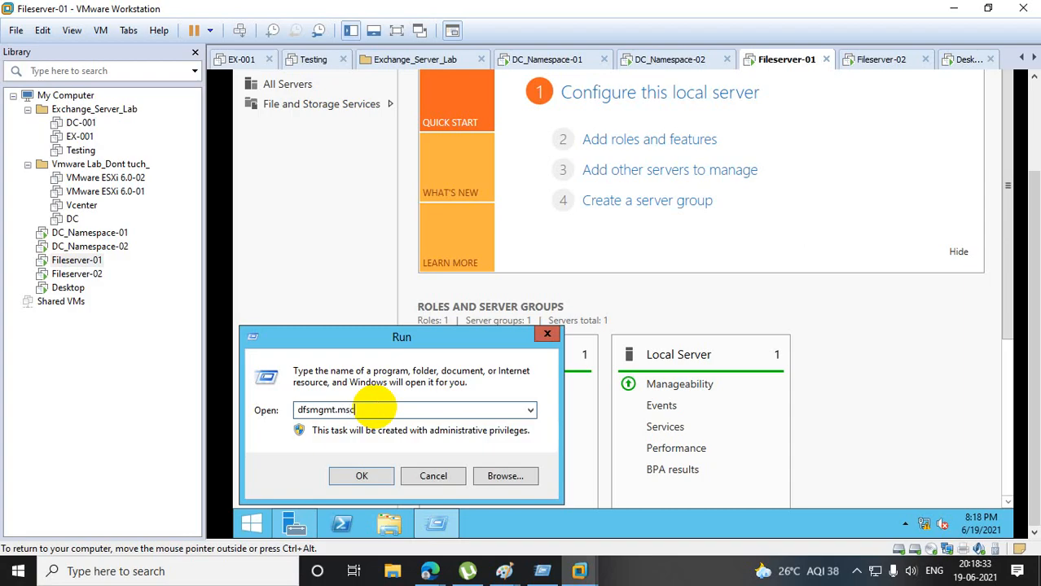
pyautogui.press('Return')
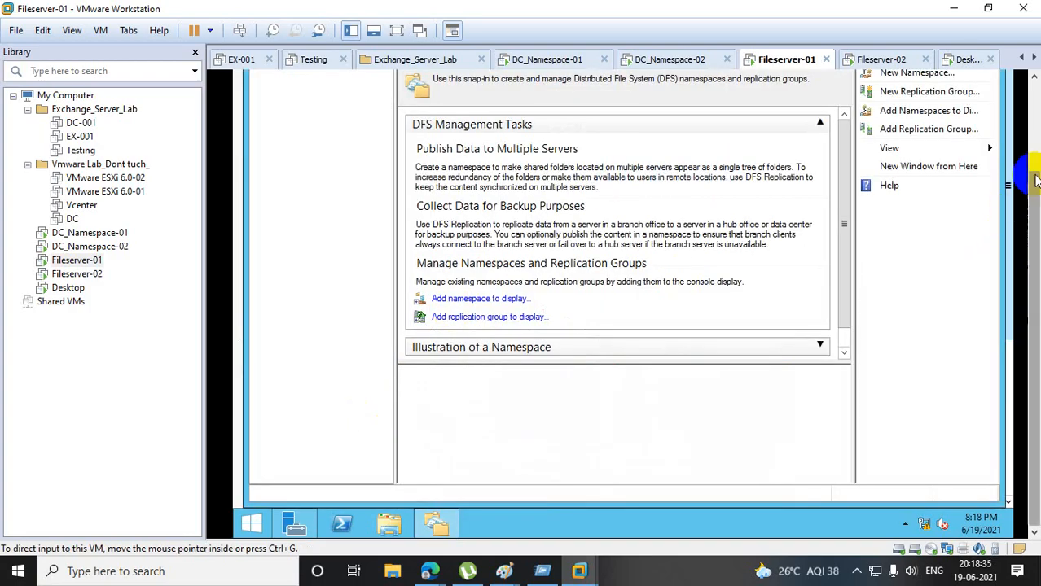
# Select Replication, start a New Replication Group wizard, then cancel it unfinished.
pyautogui.moveTo(1034, 184); pyautogui.dragTo(1034, 104)
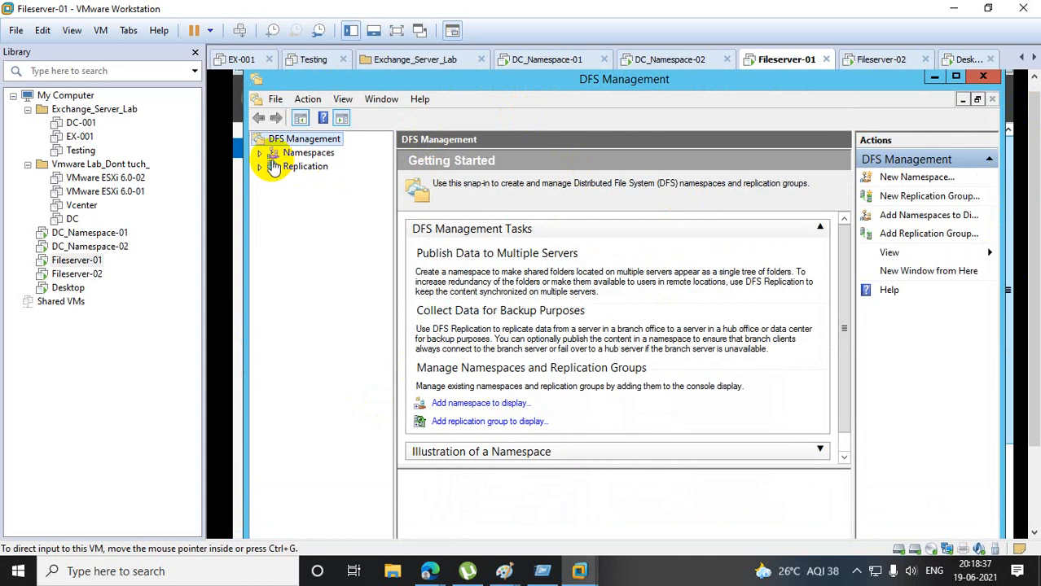
pyautogui.click(270, 156)
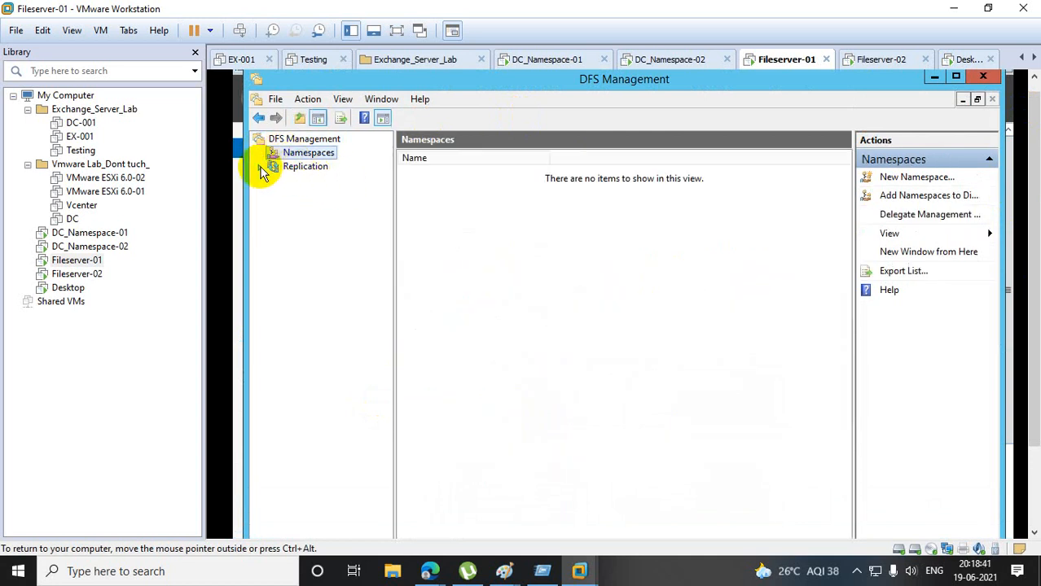
pyautogui.click(308, 166)
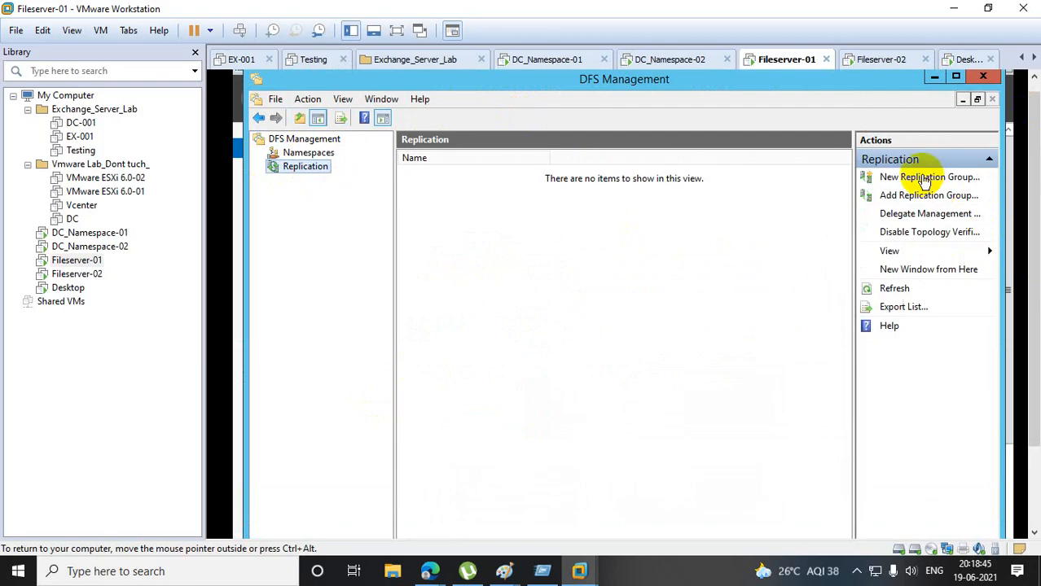
pyautogui.click(926, 178)
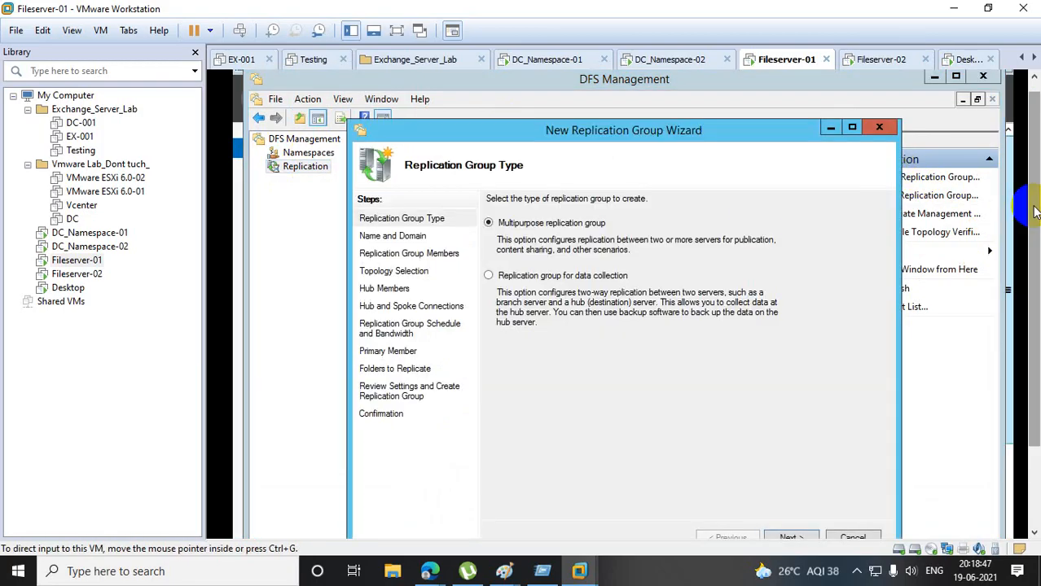
pyautogui.scroll(-3, 1034, 212)
pyautogui.click(796, 445)
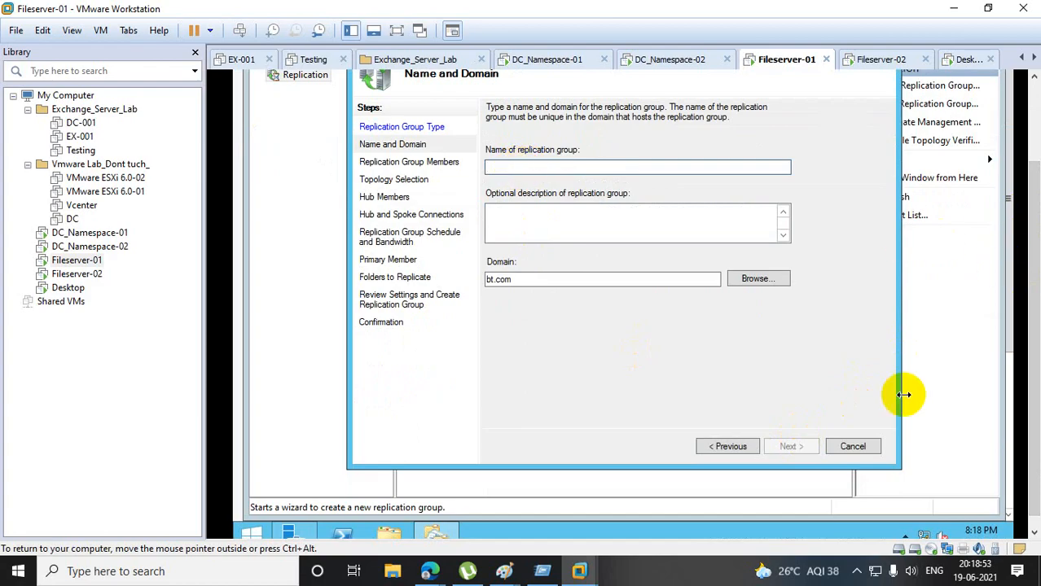
pyautogui.click(853, 447)
pyautogui.click(643, 308)
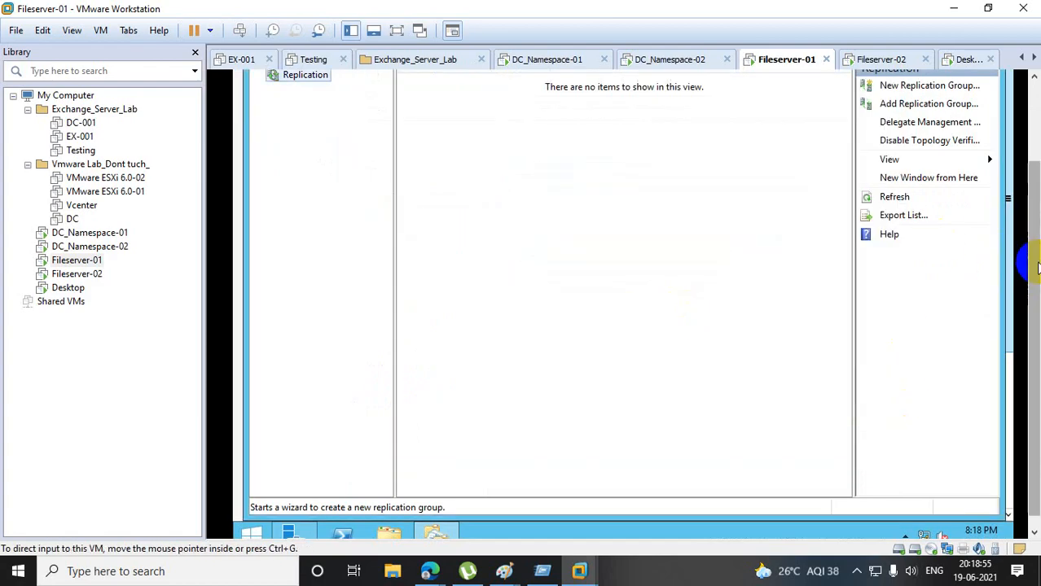
pyautogui.scroll(3, 370, 188)
pyautogui.rightClick(305, 165)
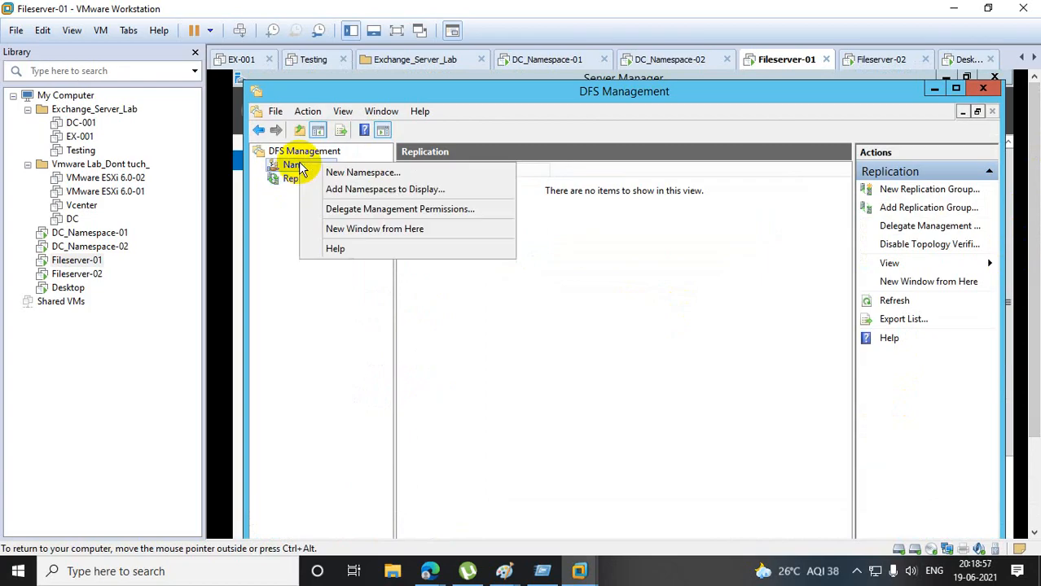
# Display the \\bt.com\Mywork namespace and select its Employee_back folder.
pyautogui.click(372, 188)
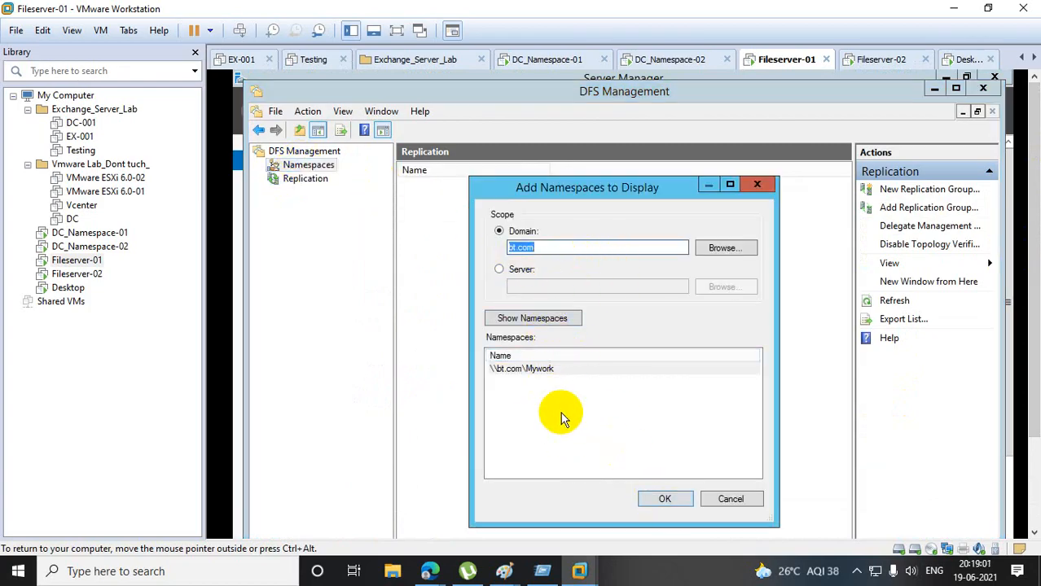
pyautogui.click(663, 498)
pyautogui.click(274, 178)
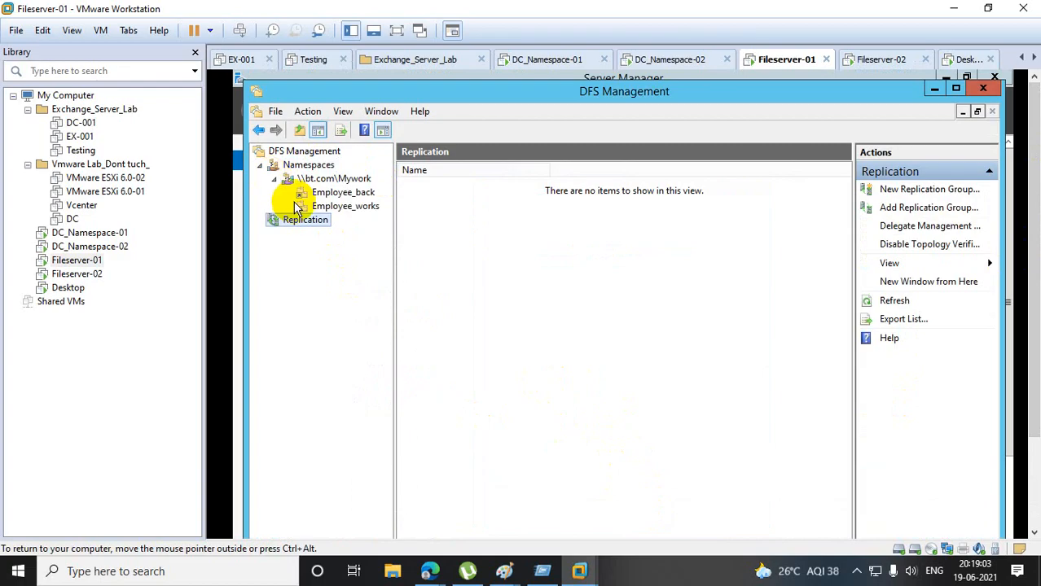
pyautogui.click(342, 193)
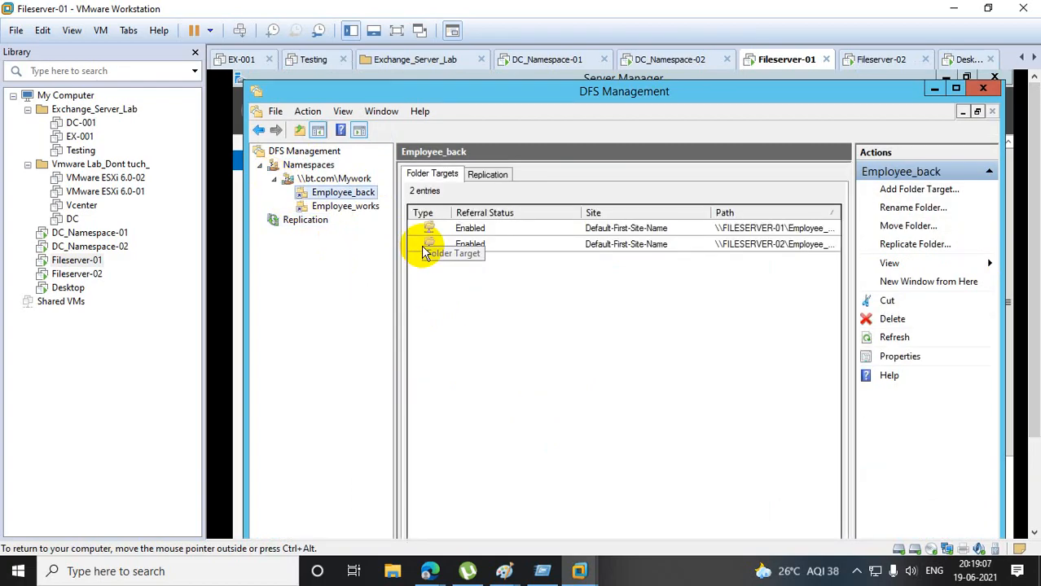
# Try adding the Employee_back share as a folder target, dismiss the failure report, and return to Replication.
pyautogui.click(928, 199)
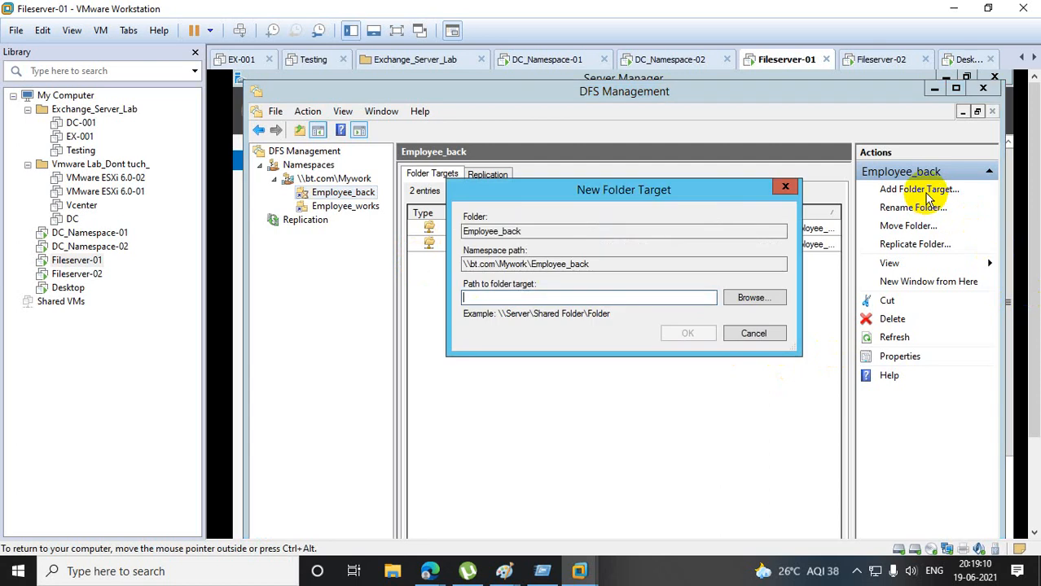
pyautogui.click(659, 295)
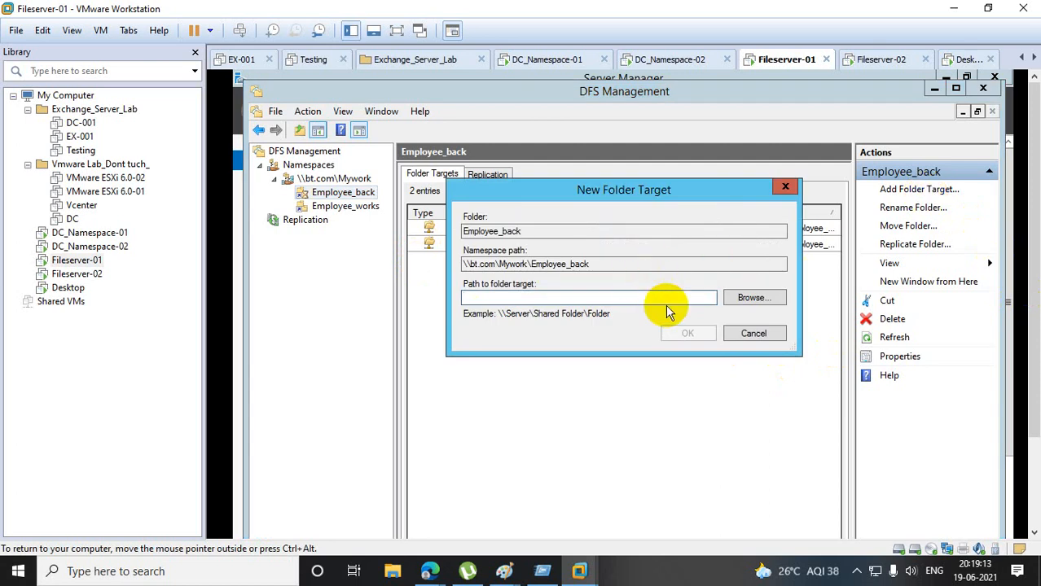
pyautogui.click(758, 298)
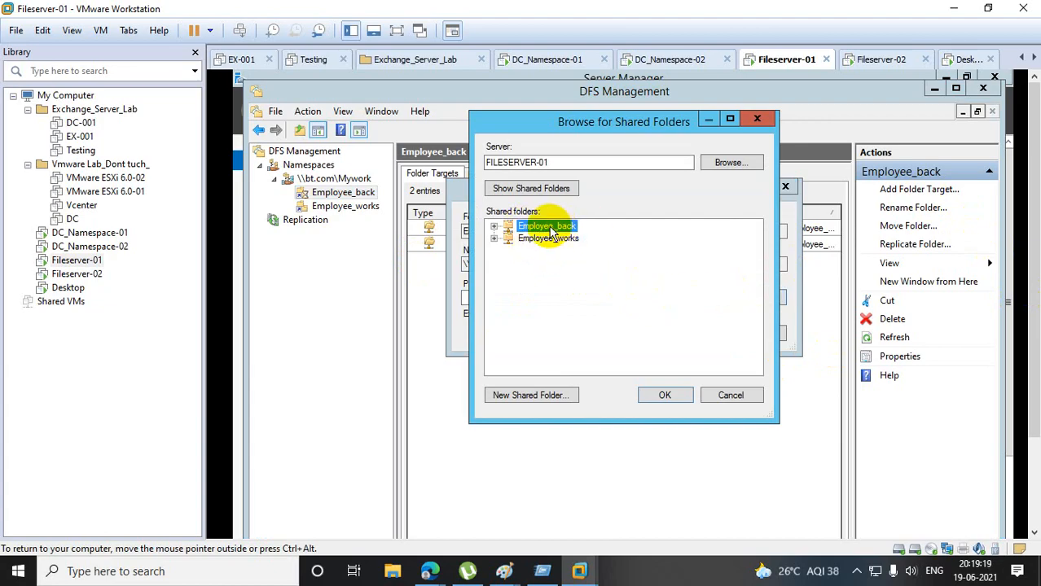
pyautogui.click(666, 395)
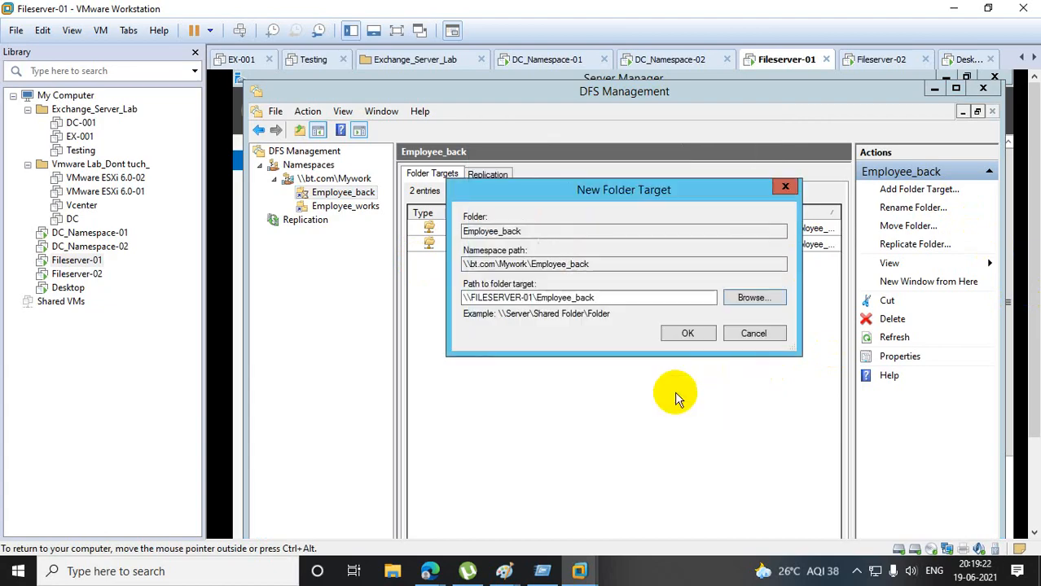
pyautogui.click(692, 333)
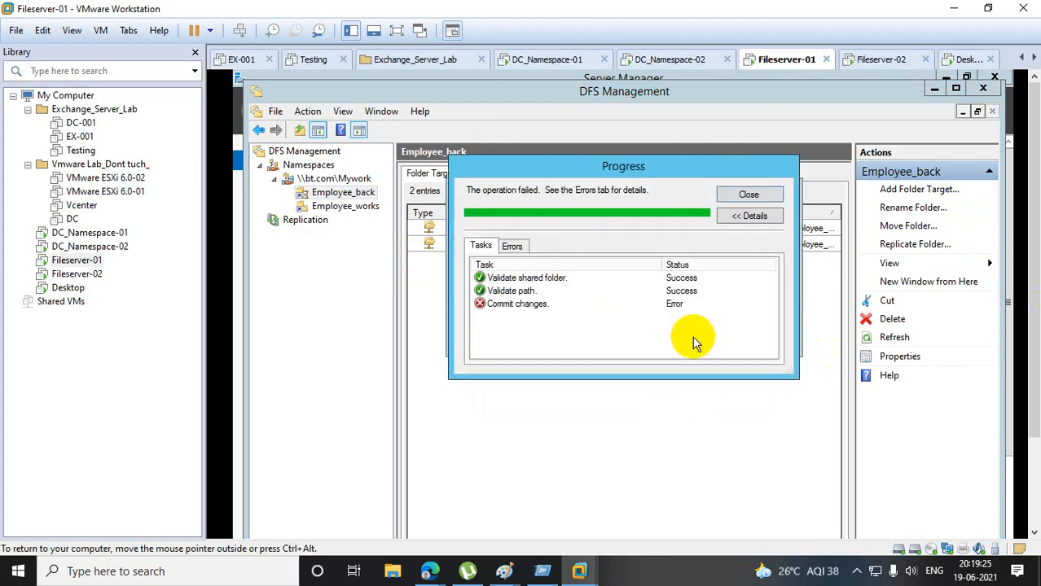
pyautogui.click(749, 195)
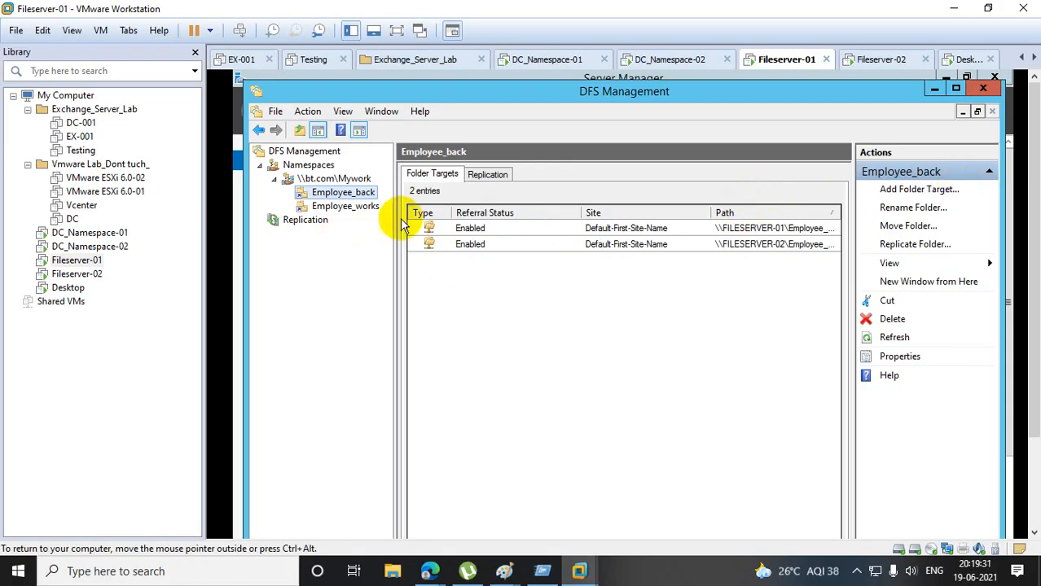
pyautogui.click(298, 220)
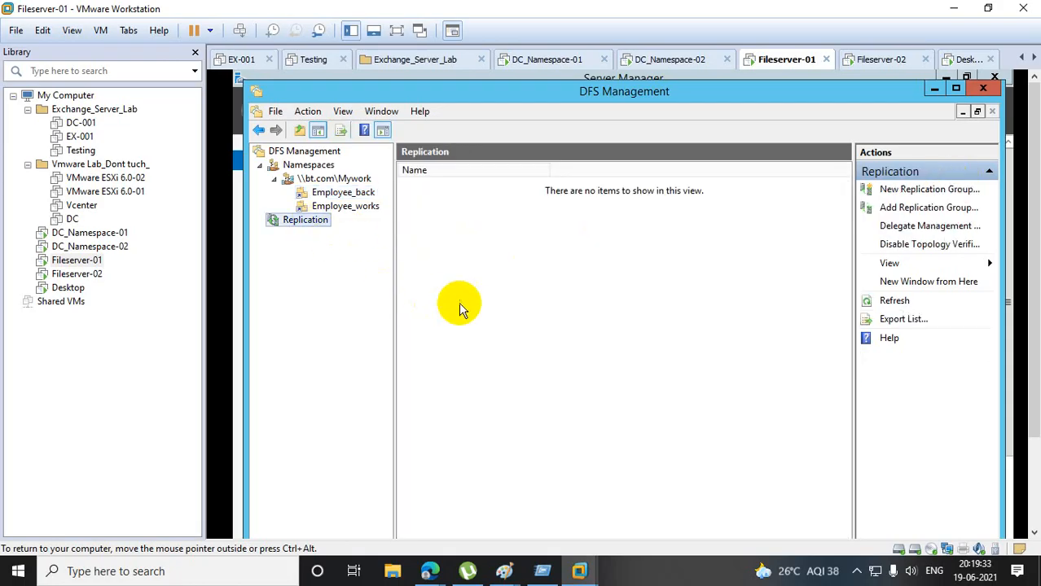
# Start a multipurpose replication group named Employee_back and proceed to the Members page.
pyautogui.click(929, 190)
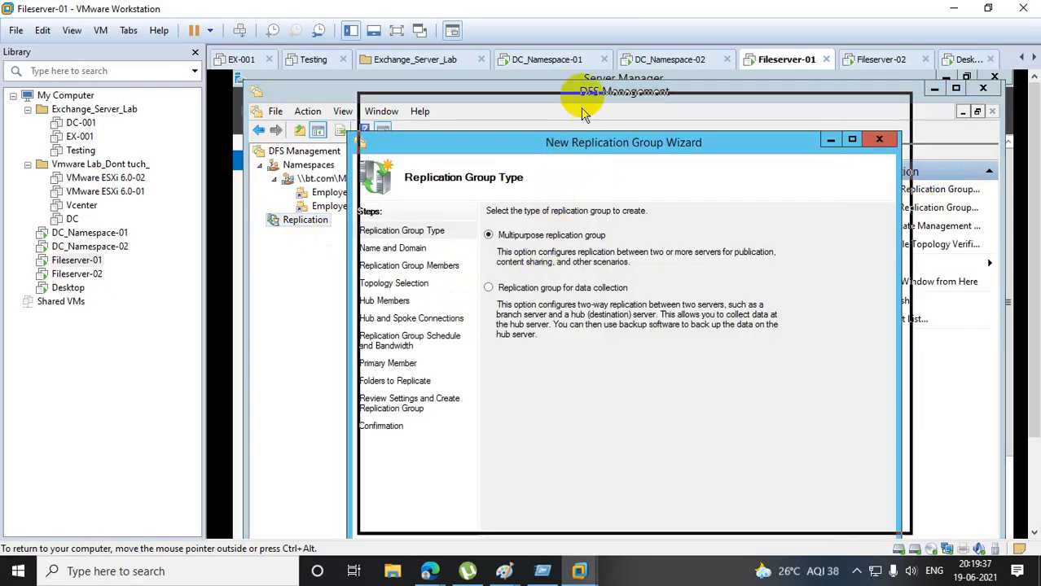
pyautogui.click(799, 496)
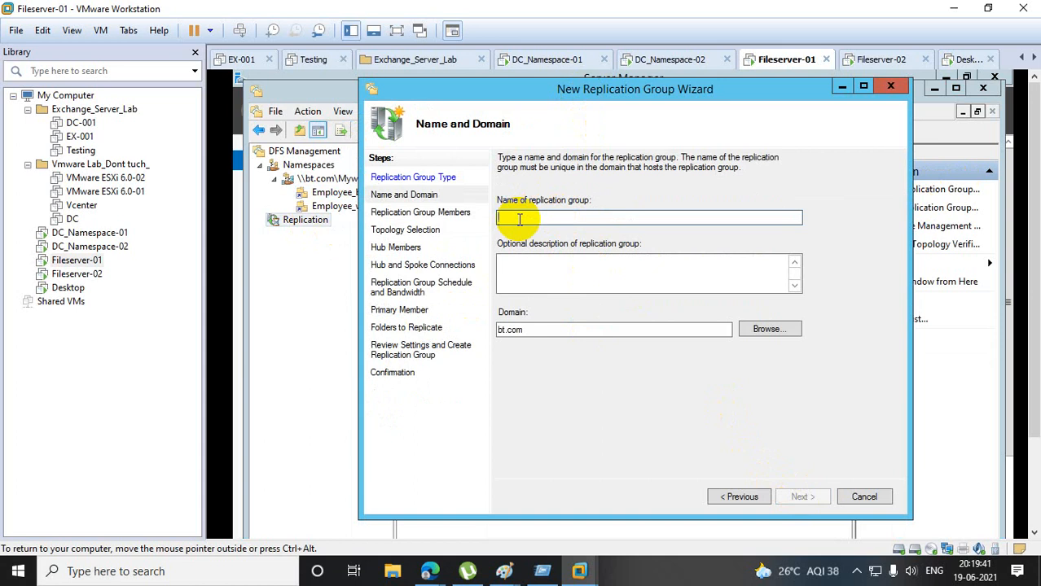
pyautogui.moveTo(529, 92); pyautogui.dragTo(702, 133)
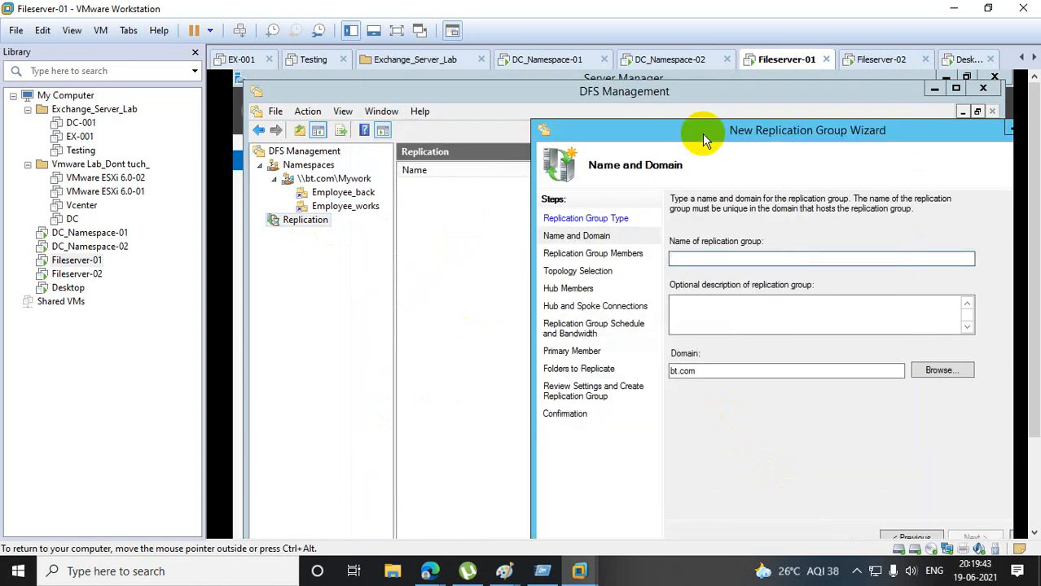
pyautogui.write('Em')
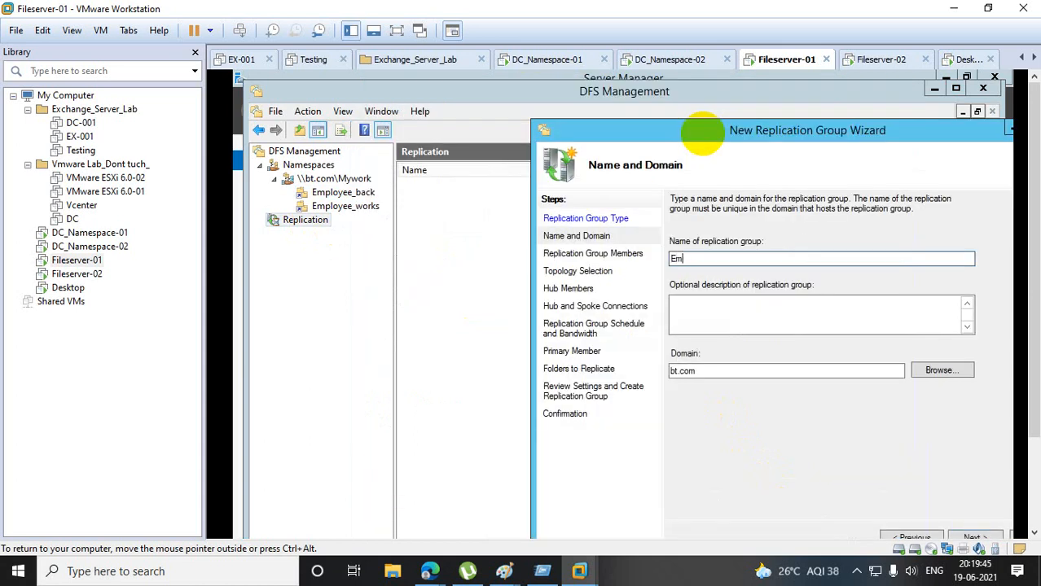
pyautogui.write('ployee_back')
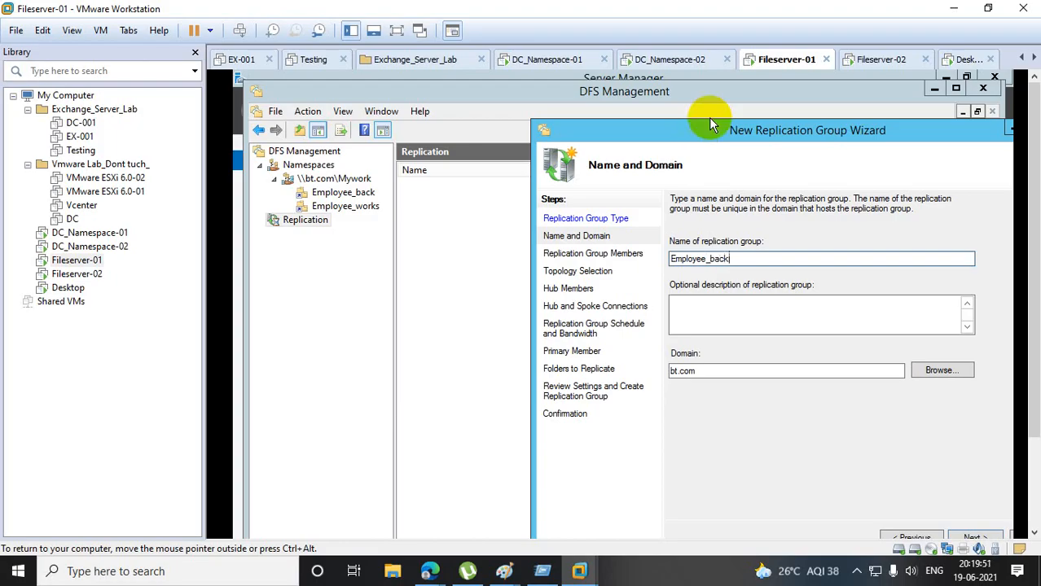
pyautogui.moveTo(748, 133); pyautogui.dragTo(643, 101)
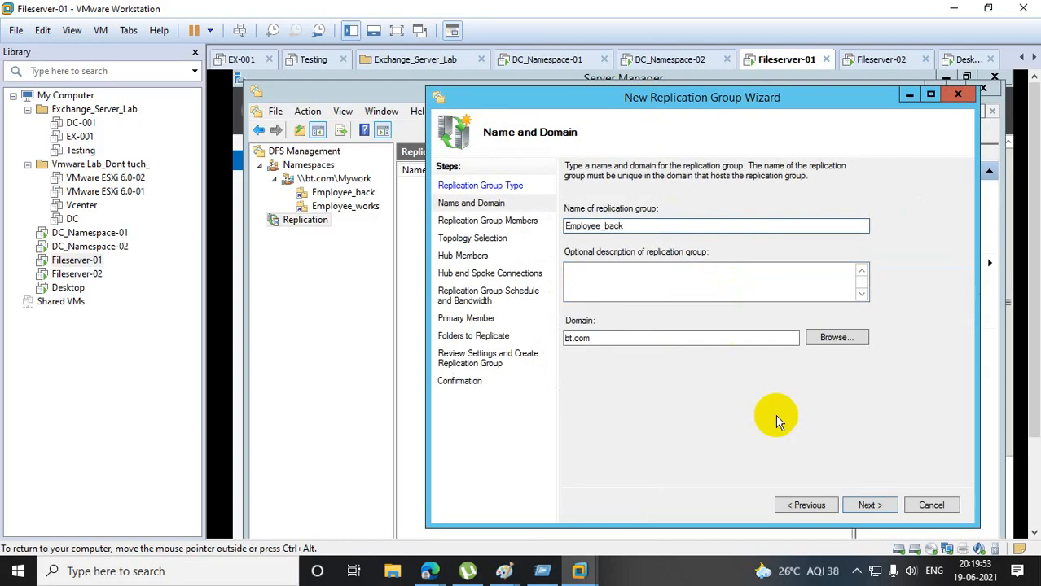
pyautogui.click(868, 505)
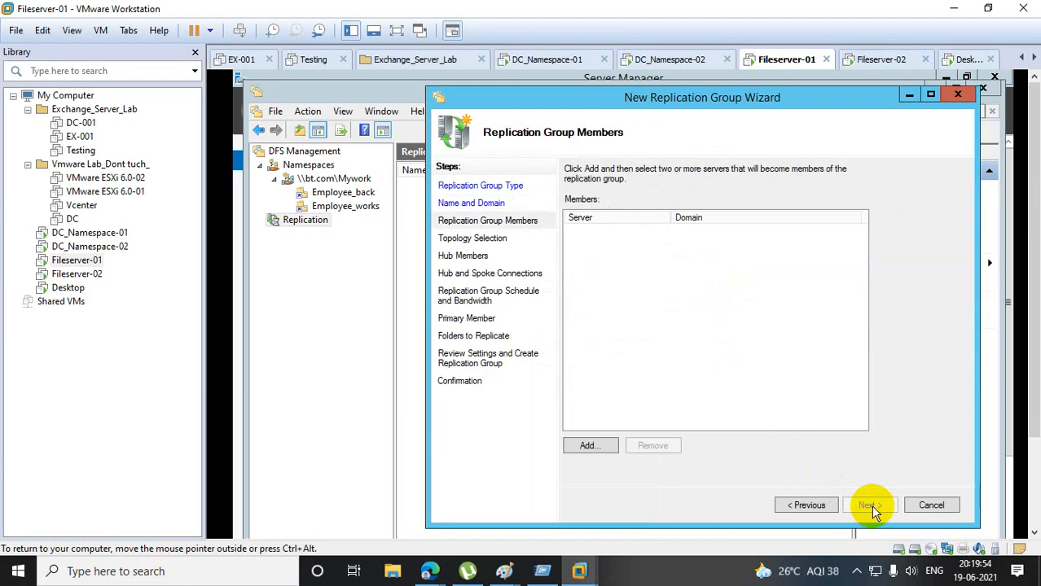
# Add FILESERVER-01 as a member using the Advanced computer search's Find Now.
pyautogui.click(613, 448)
pyautogui.click(493, 282)
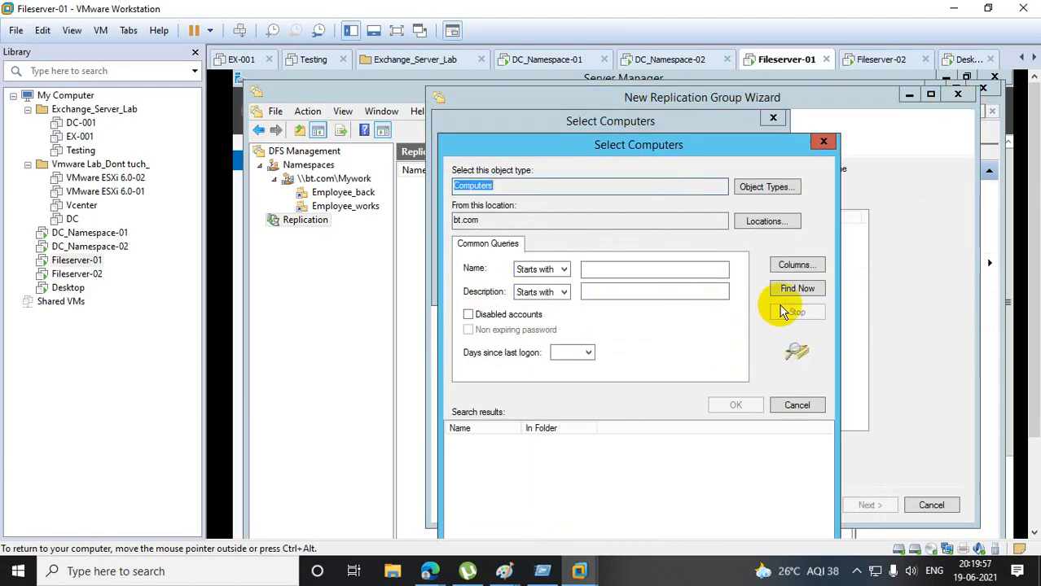
pyautogui.click(797, 289)
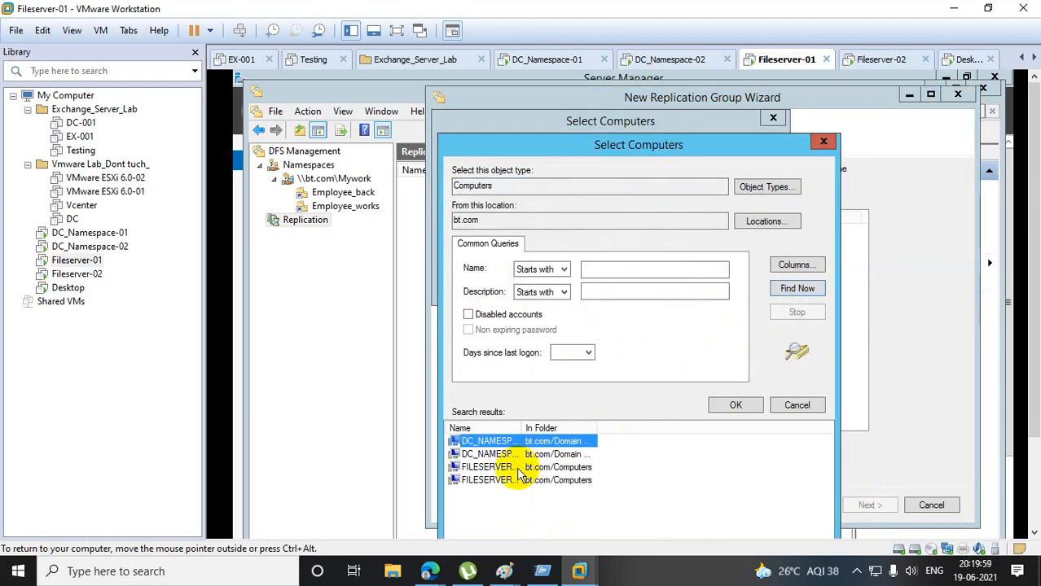
pyautogui.click(517, 470)
pyautogui.click(728, 409)
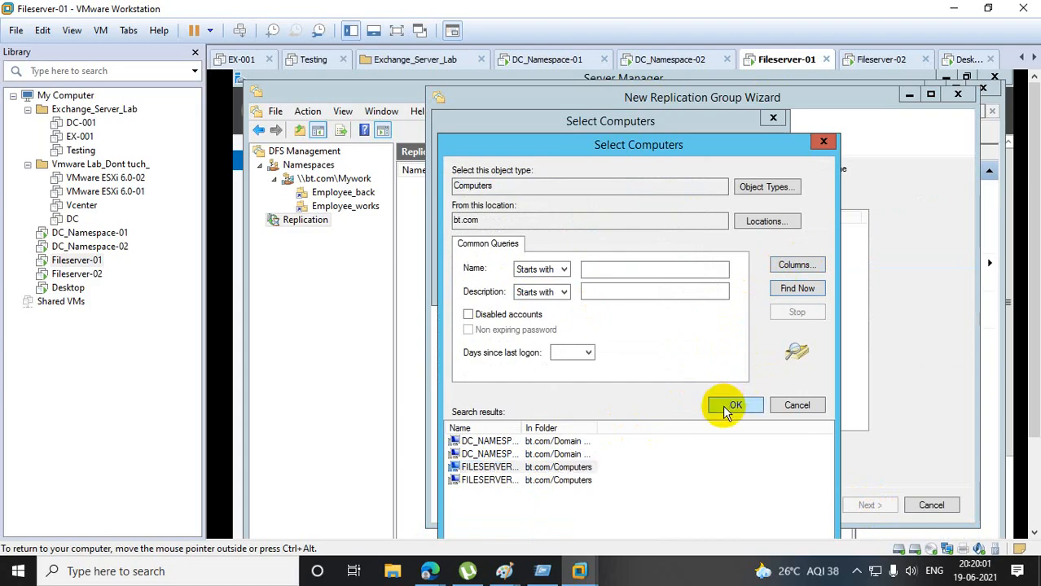
pyautogui.click(680, 284)
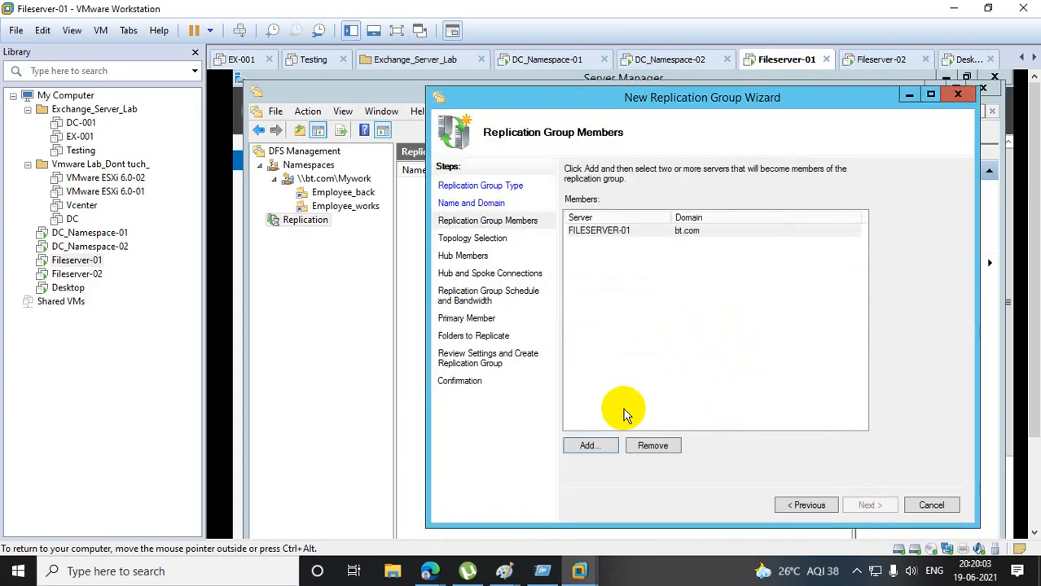
# Add FILESERVER-02 as the second member through the same computer search.
pyautogui.click(599, 442)
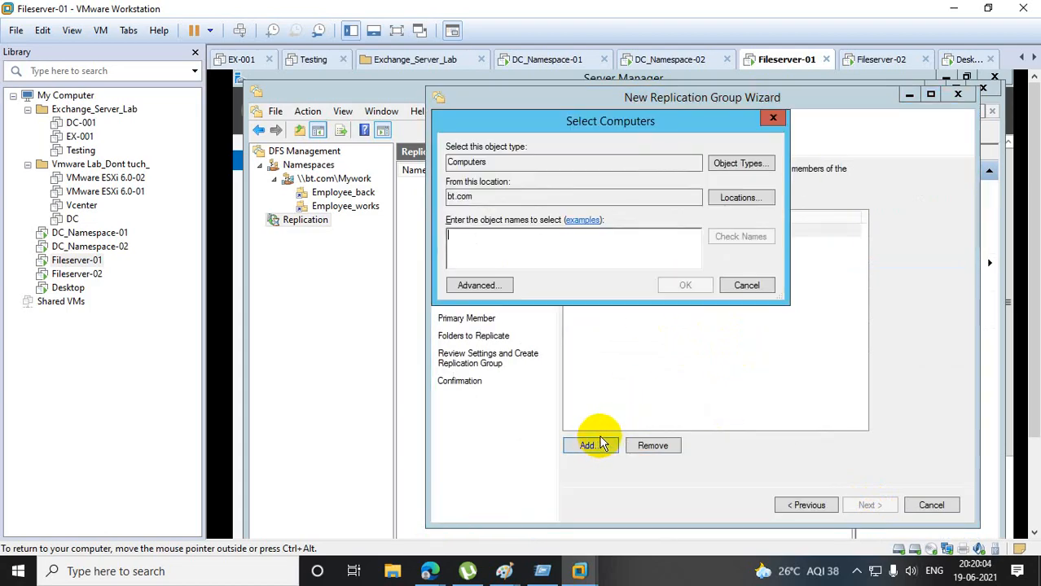
pyautogui.click(485, 286)
pyautogui.click(796, 289)
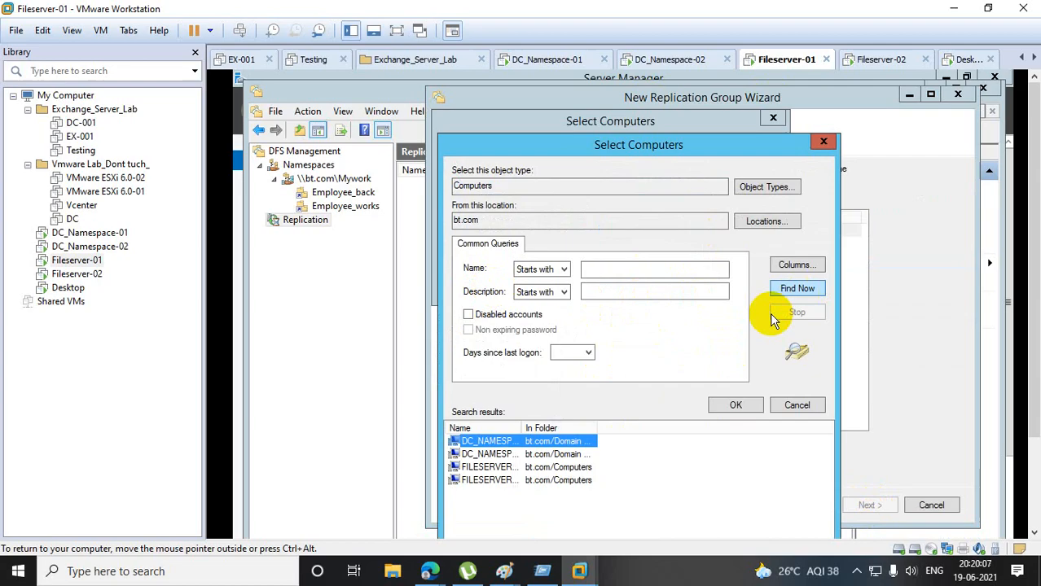
pyautogui.click(512, 480)
pyautogui.click(733, 405)
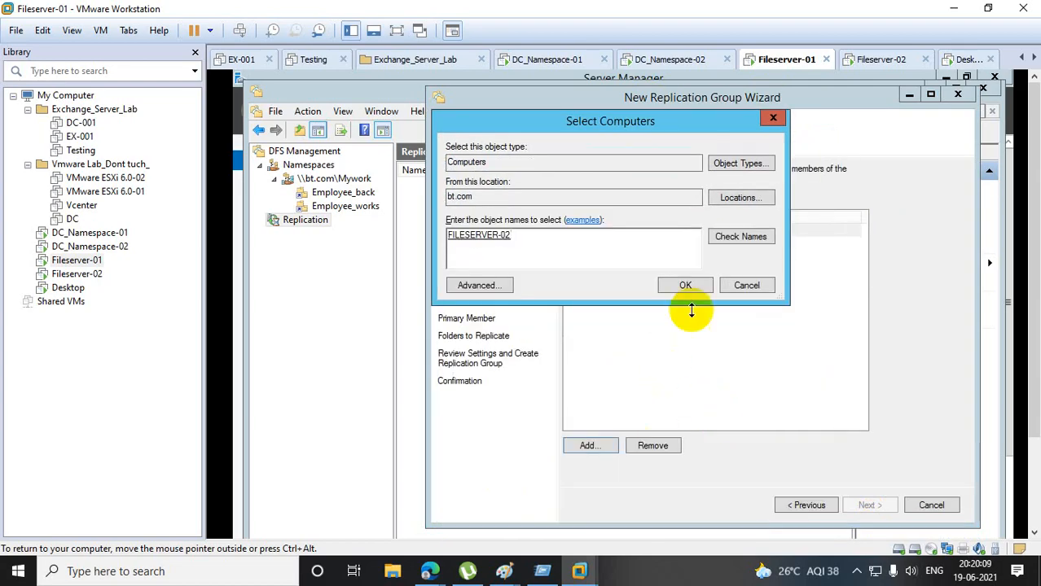
pyautogui.click(685, 285)
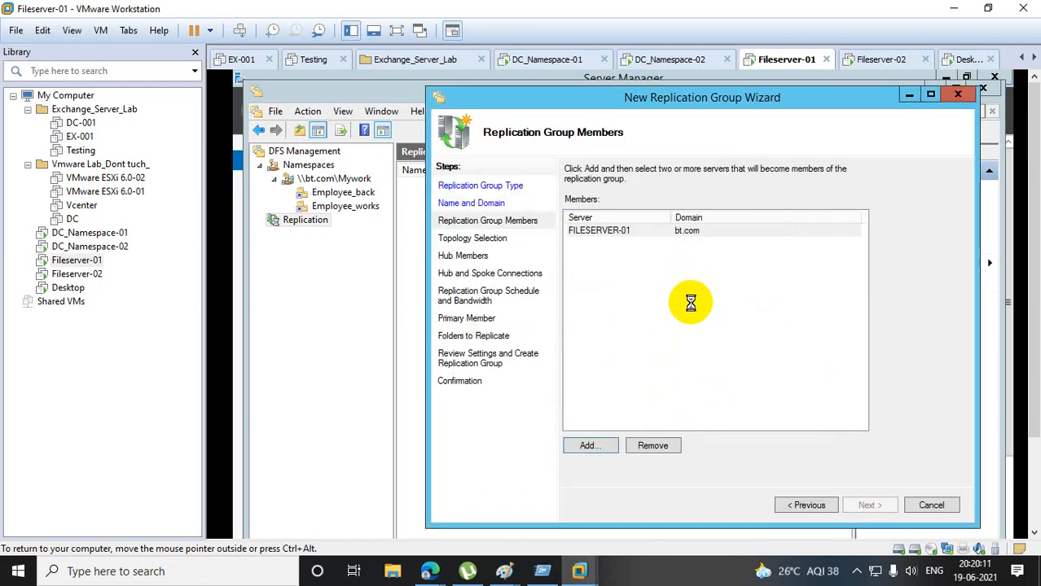
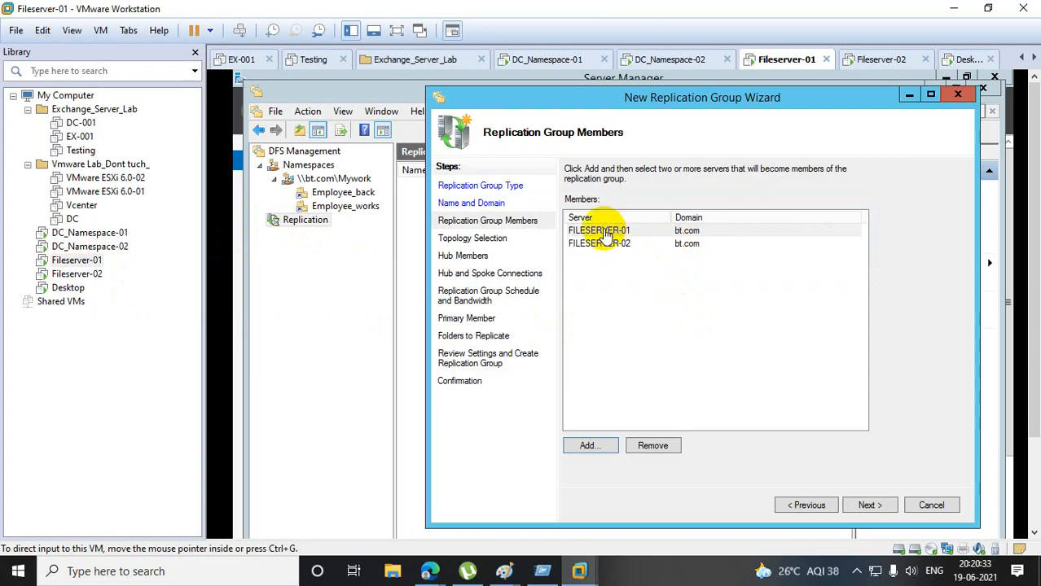
# Keep FILESERVER-01 and FILESERVER-02 as members, with full mesh topology and continuous full bandwidth.
pyautogui.click(610, 232)
pyautogui.keyDown('shift'); pyautogui.click(613, 244); pyautogui.keyUp('shift')
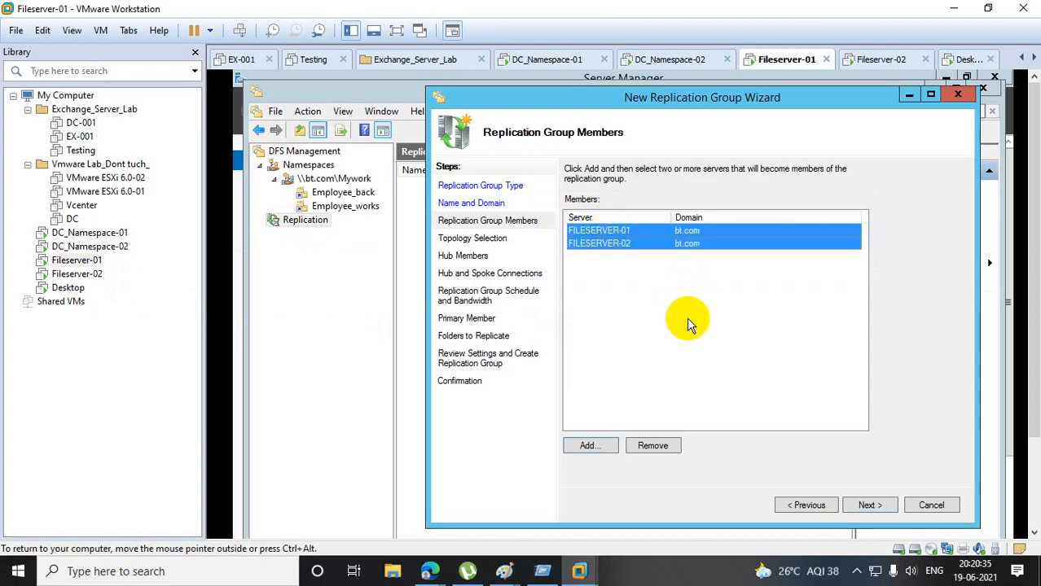
pyautogui.click(868, 505)
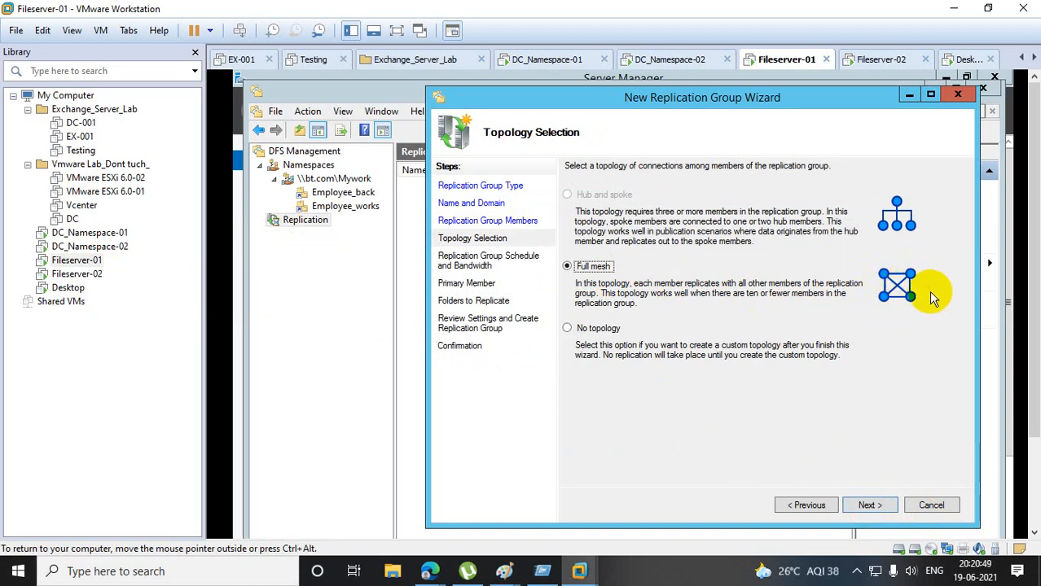
pyautogui.click(865, 506)
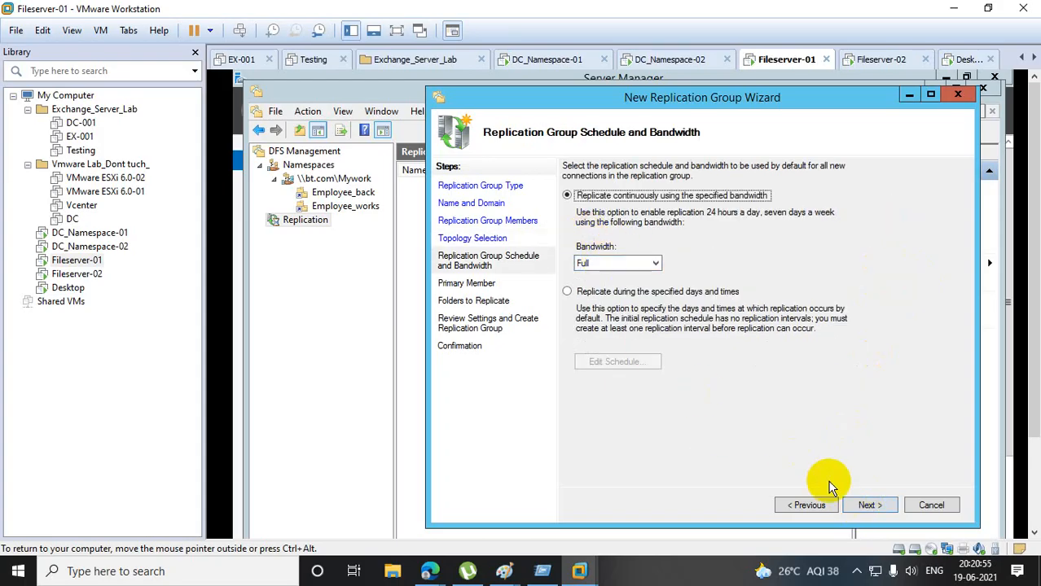
pyautogui.click(866, 505)
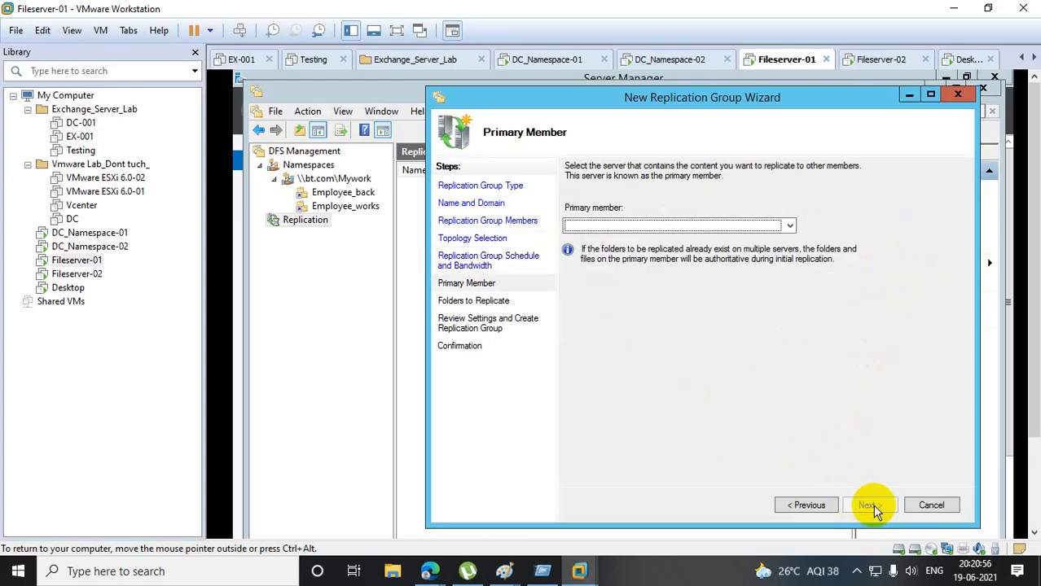
# Make FILESERVER-01 the primary member and move on to folder selection.
pyautogui.click(787, 228)
pyautogui.click(636, 236)
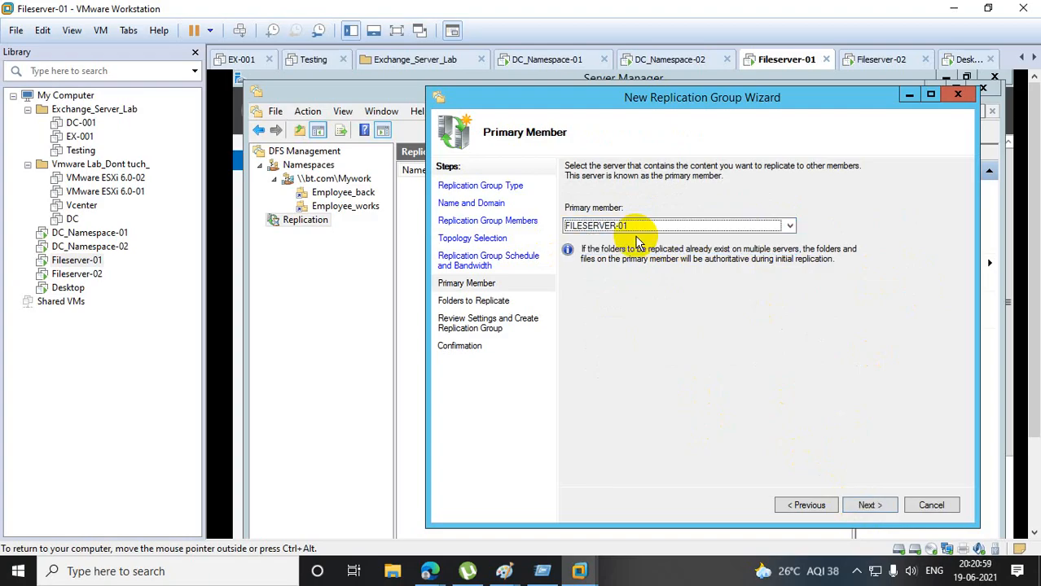
pyautogui.click(872, 504)
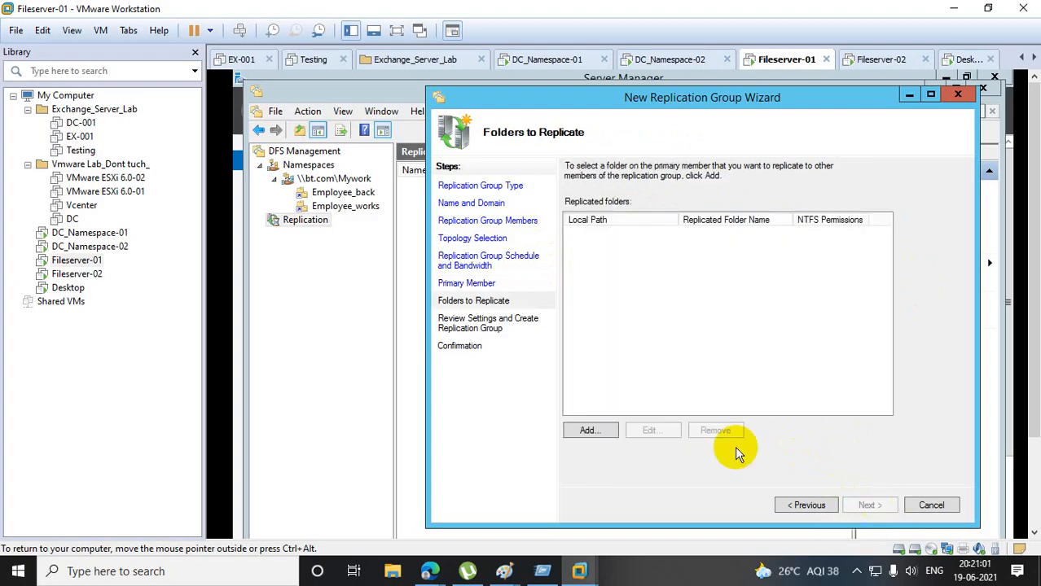
# Begin adding a replicated folder by browsing drive E$ on FILESERVER-01 for Employee_works.
pyautogui.click(589, 432)
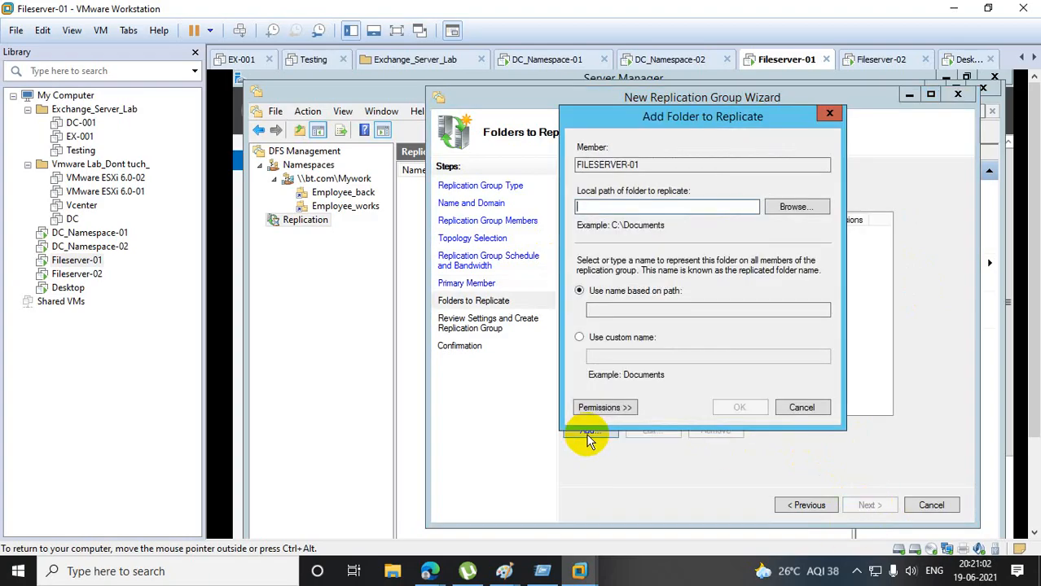
pyautogui.click(786, 208)
pyautogui.click(590, 300)
pyautogui.click(524, 330)
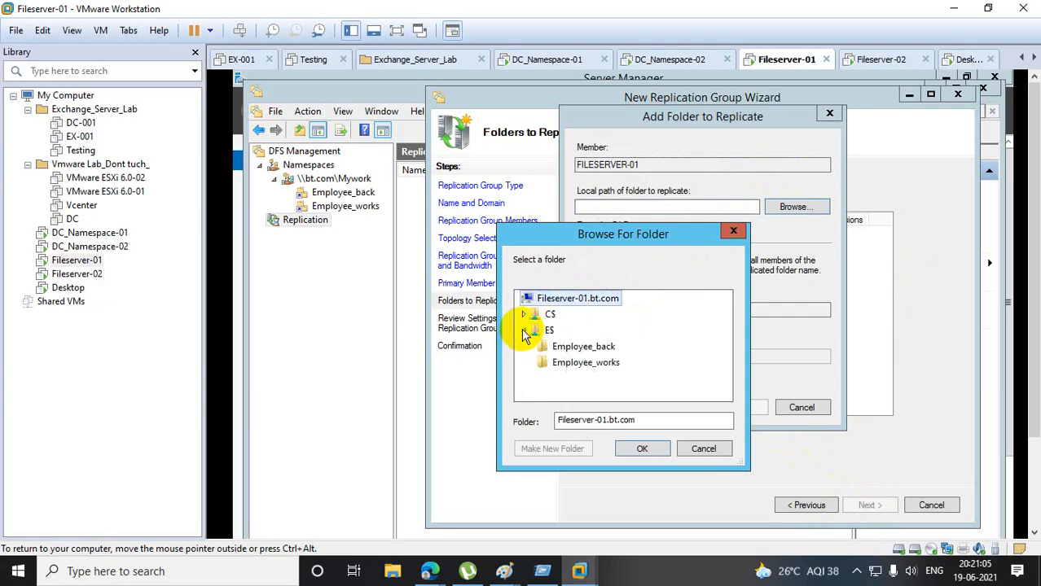
pyautogui.click(589, 348)
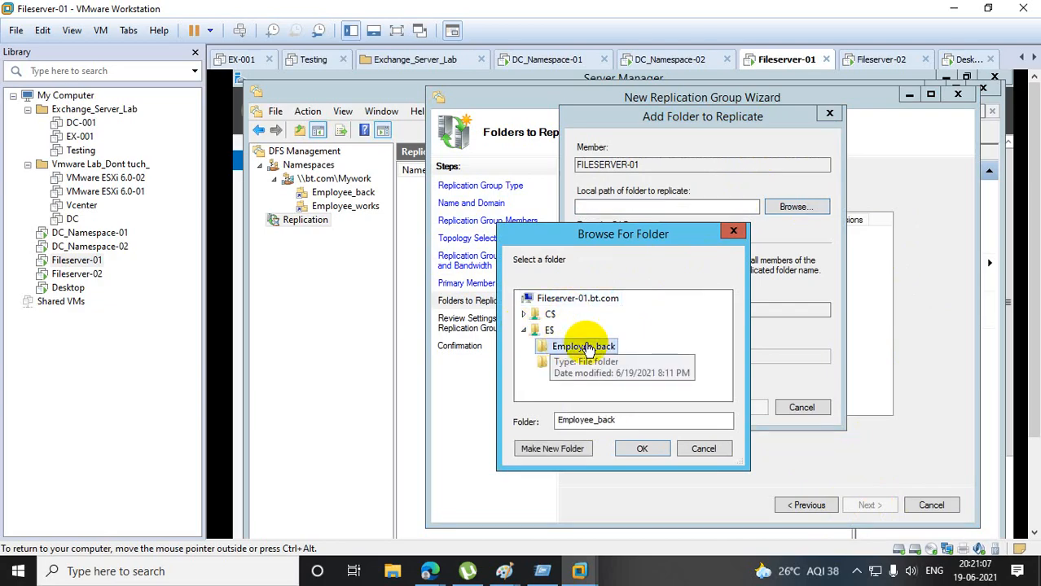
pyautogui.click(580, 363)
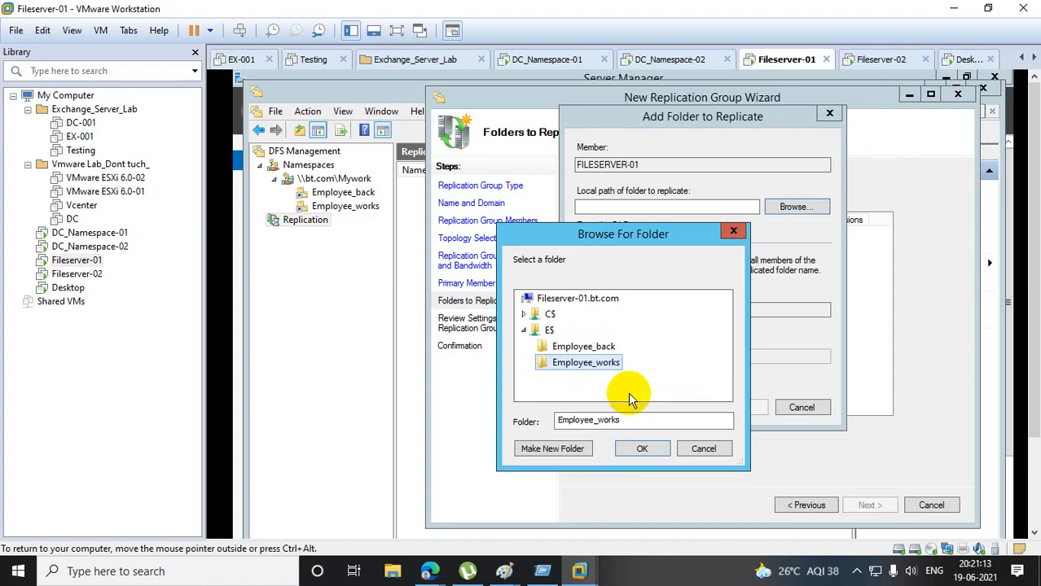
pyautogui.click(733, 231)
pyautogui.moveTo(722, 118); pyautogui.dragTo(746, 167)
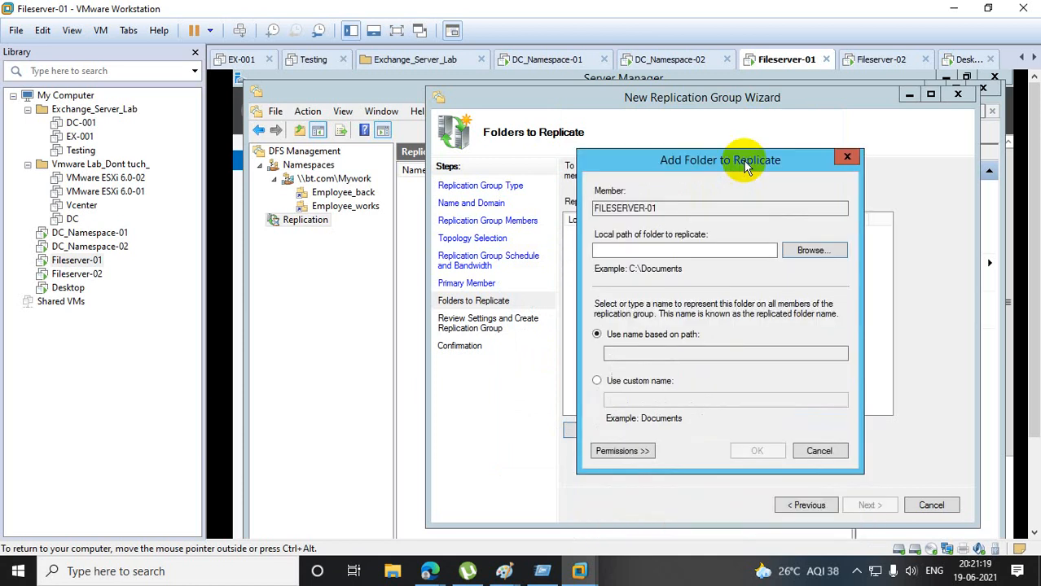
# Browse again and add E:\Employee_works as the replicated folder.
pyautogui.click(816, 252)
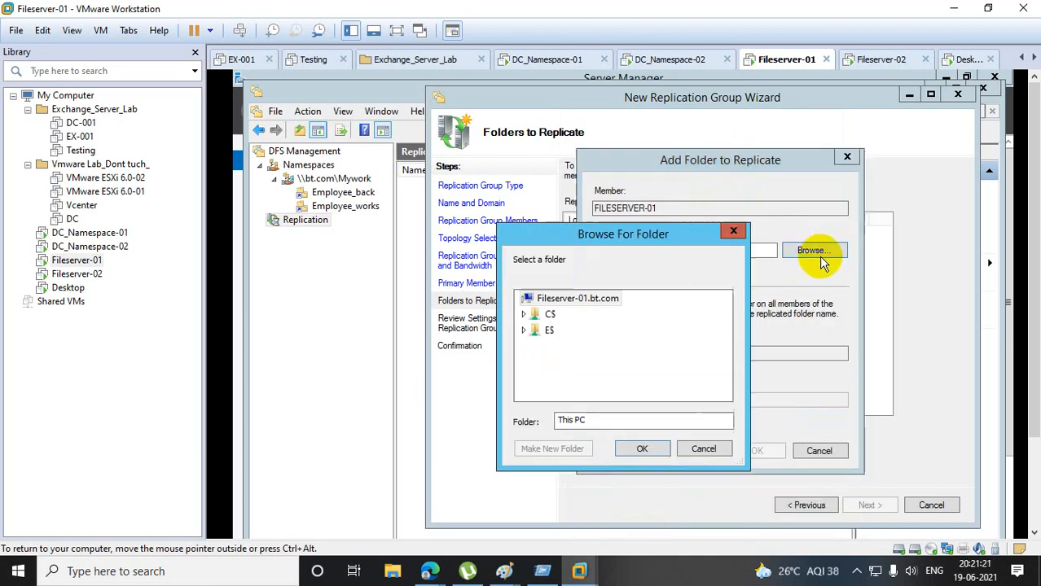
pyautogui.click(523, 331)
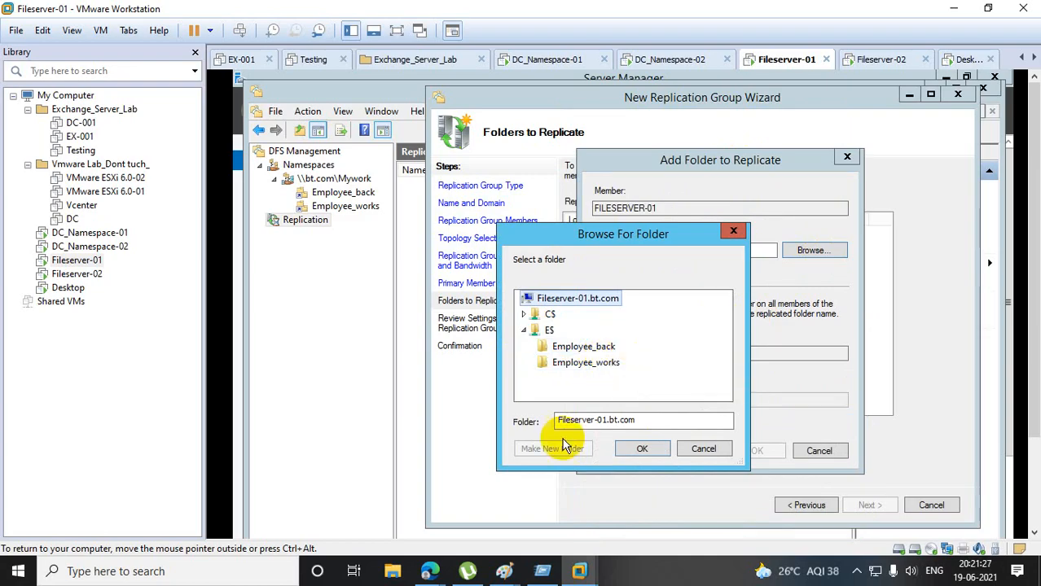
pyautogui.moveTo(429, 570)
pyautogui.click(388, 511)
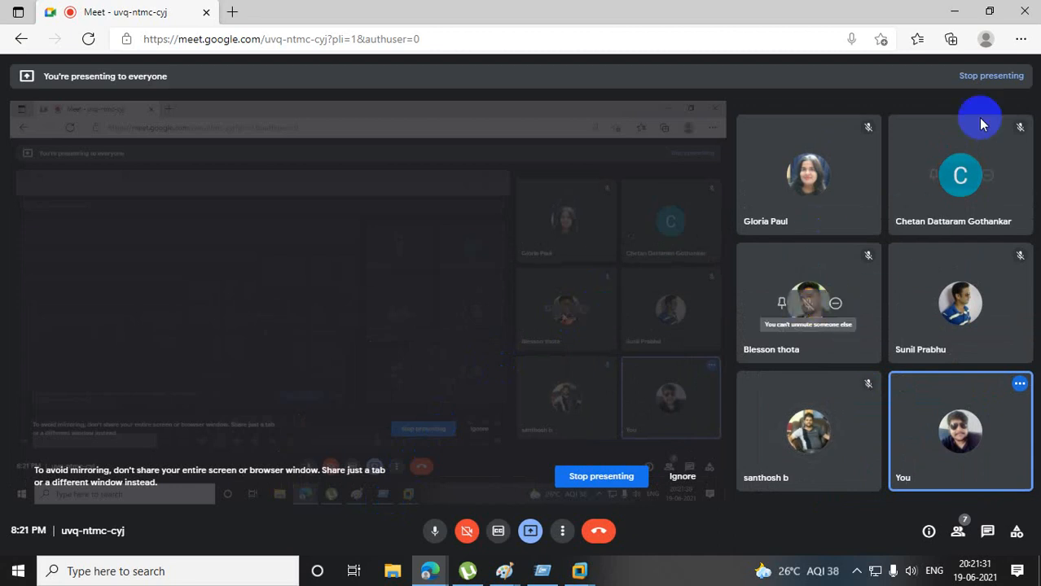
pyautogui.click(955, 12)
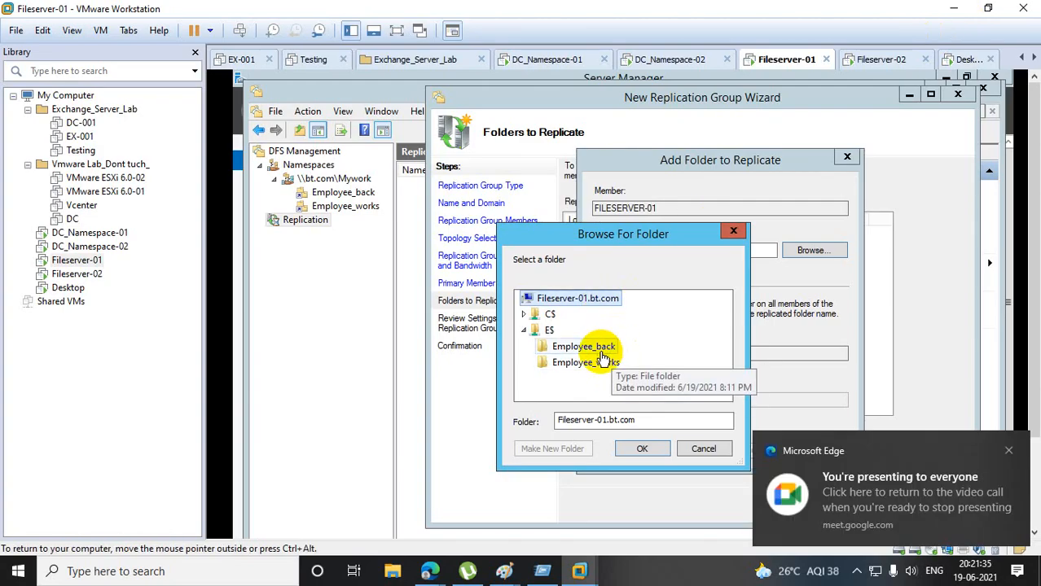
pyautogui.click(592, 363)
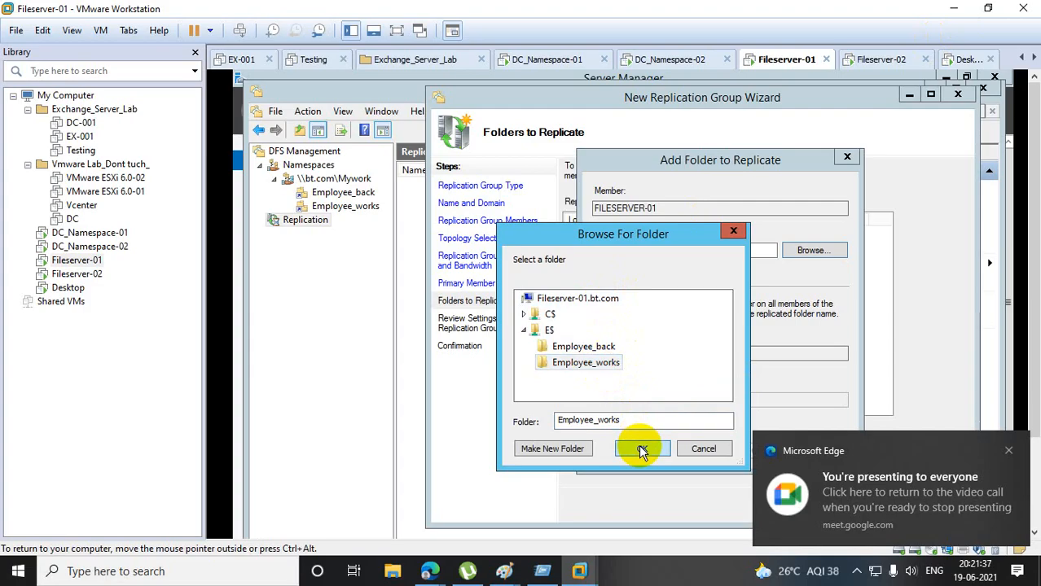
pyautogui.click(643, 449)
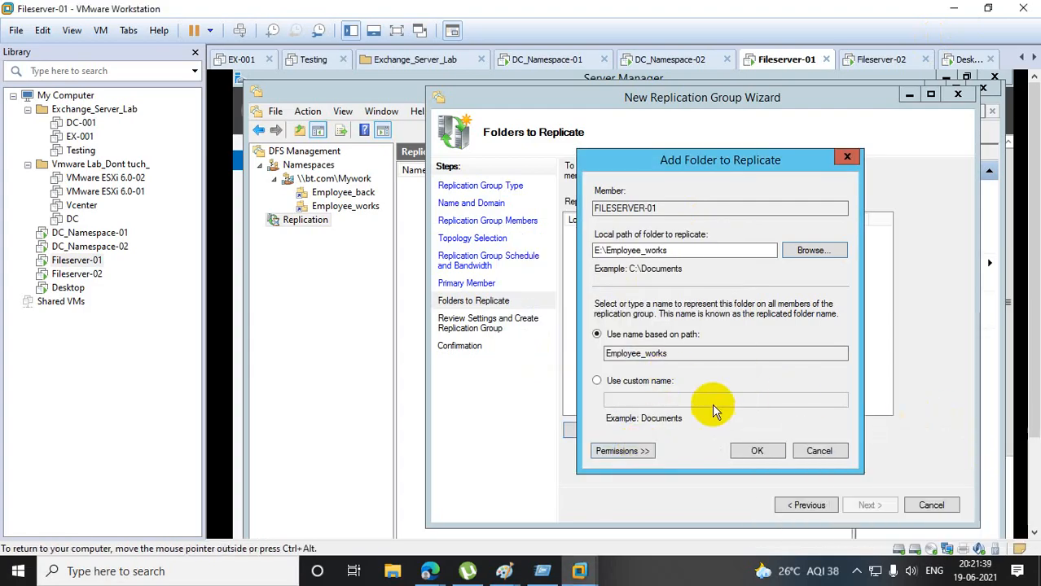
pyautogui.click(754, 450)
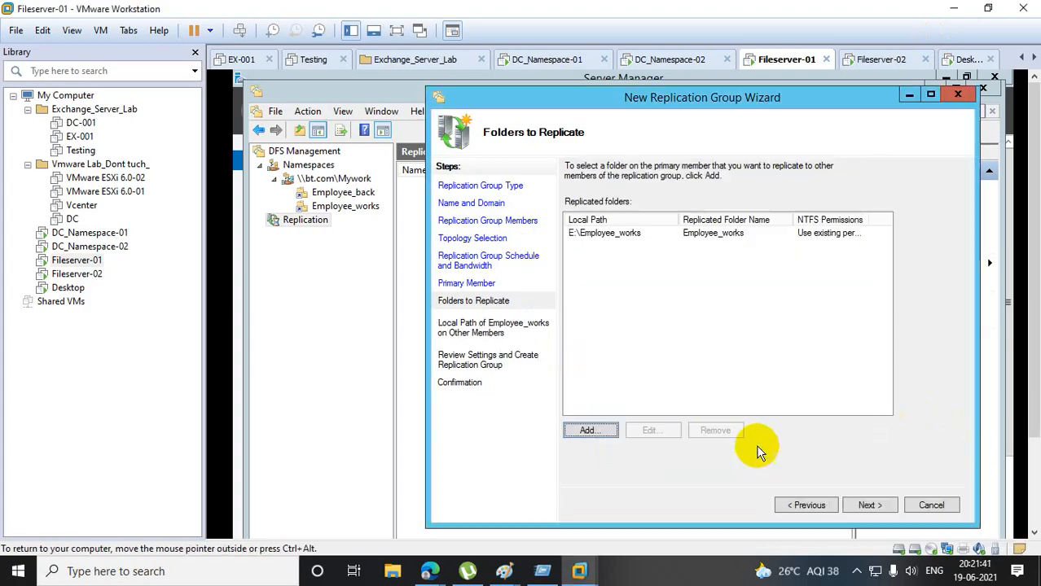
# Cancel a second add-folder attempt and continue to the other members' local paths.
pyautogui.click(589, 432)
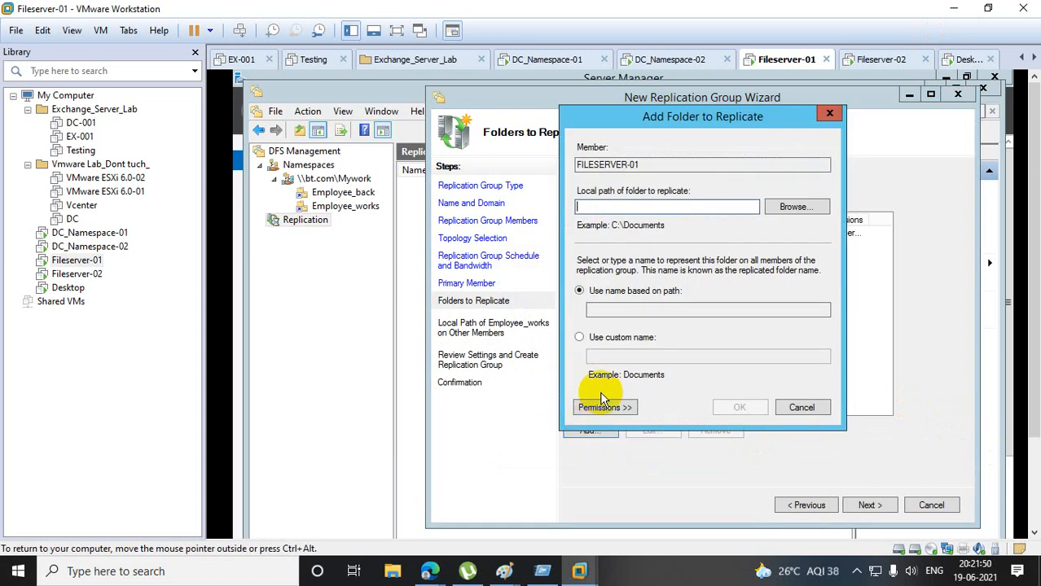
pyautogui.click(790, 207)
pyautogui.click(733, 231)
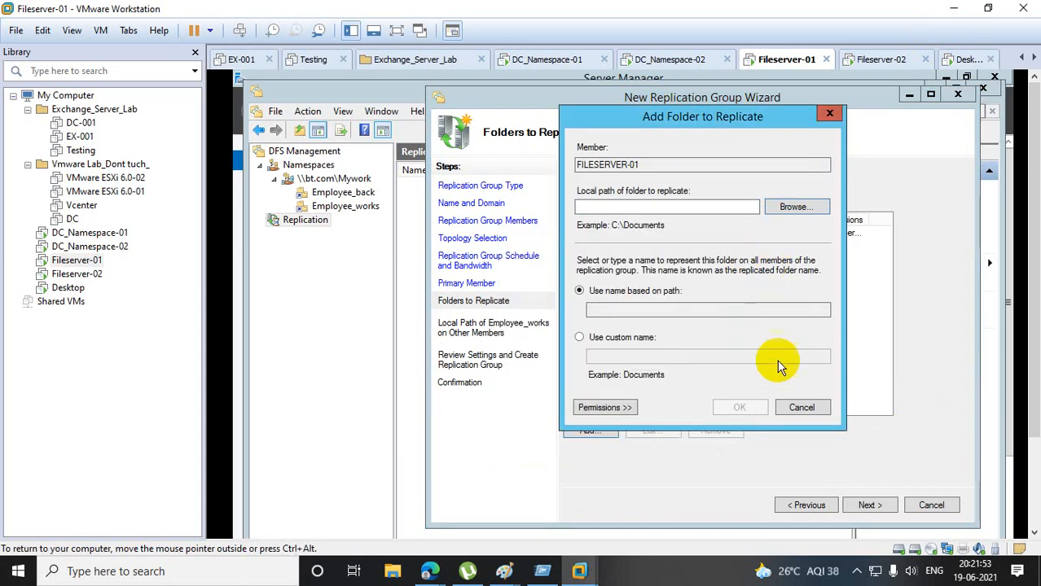
pyautogui.click(827, 116)
pyautogui.click(867, 502)
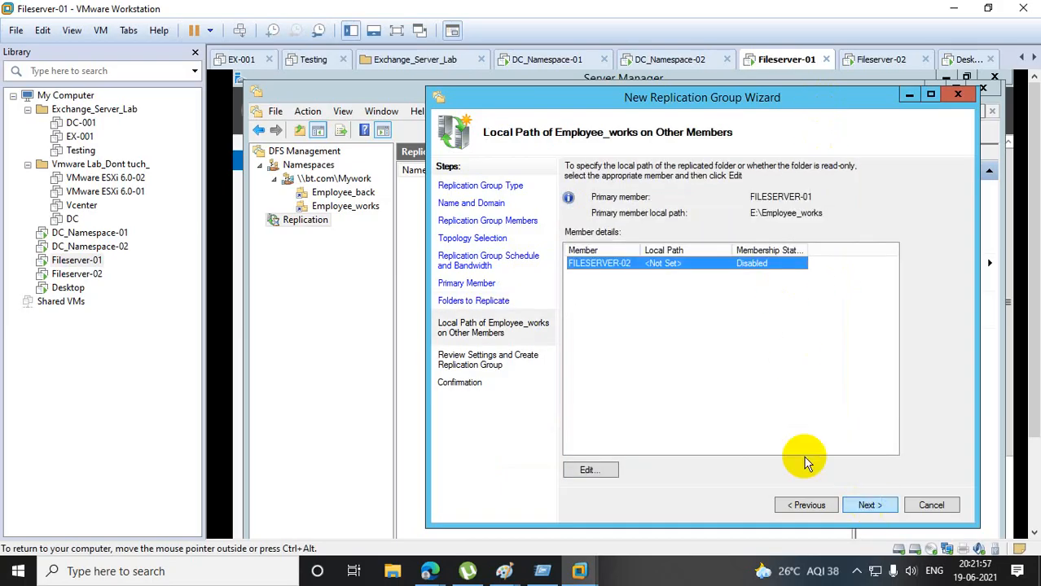
# Enable FILESERVER-02 with local path E:\Employee_works and continue to the settings review.
pyautogui.click(593, 470)
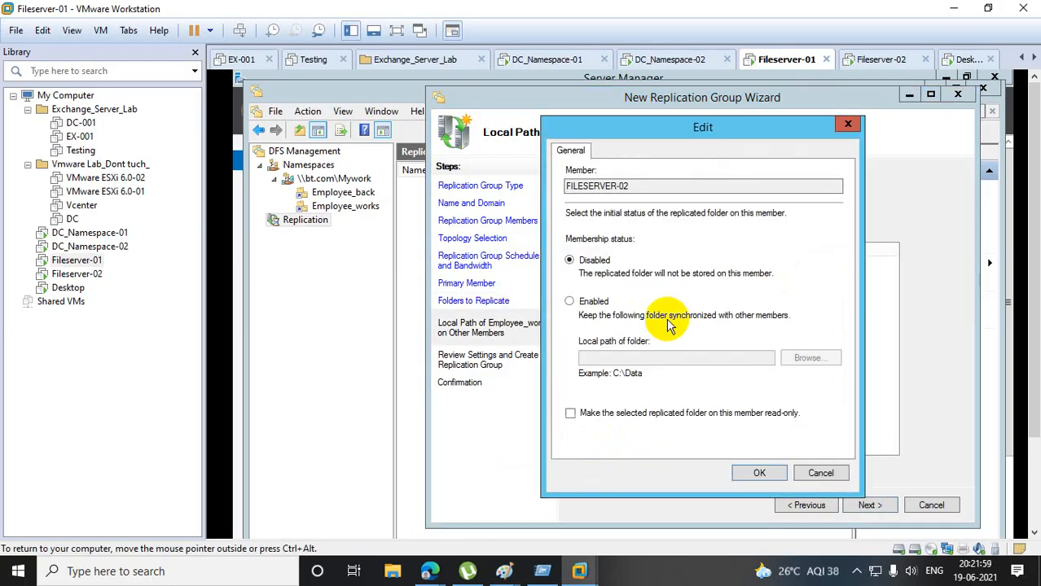
pyautogui.click(570, 302)
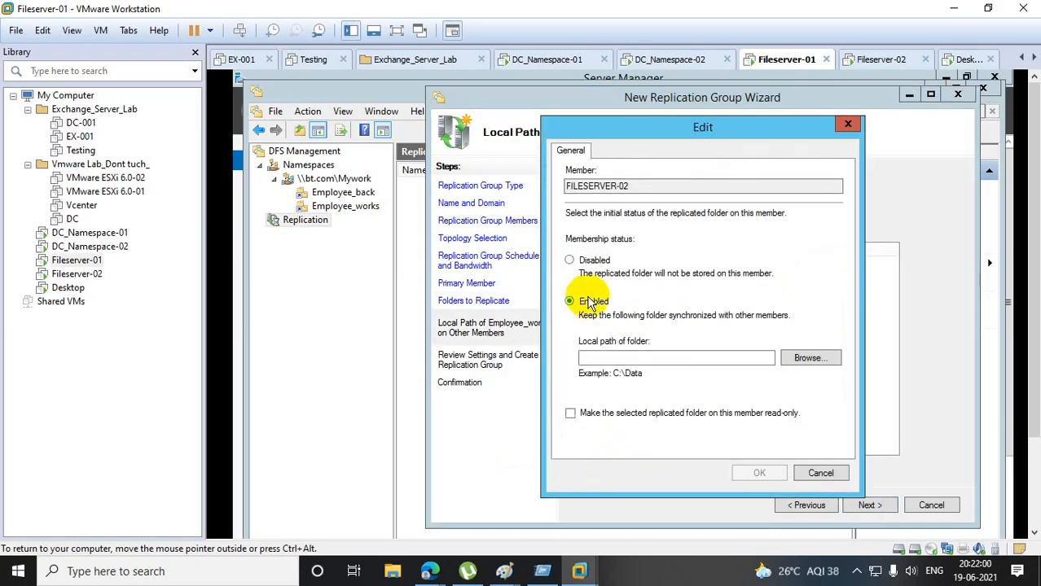
pyautogui.click(810, 359)
pyautogui.click(523, 329)
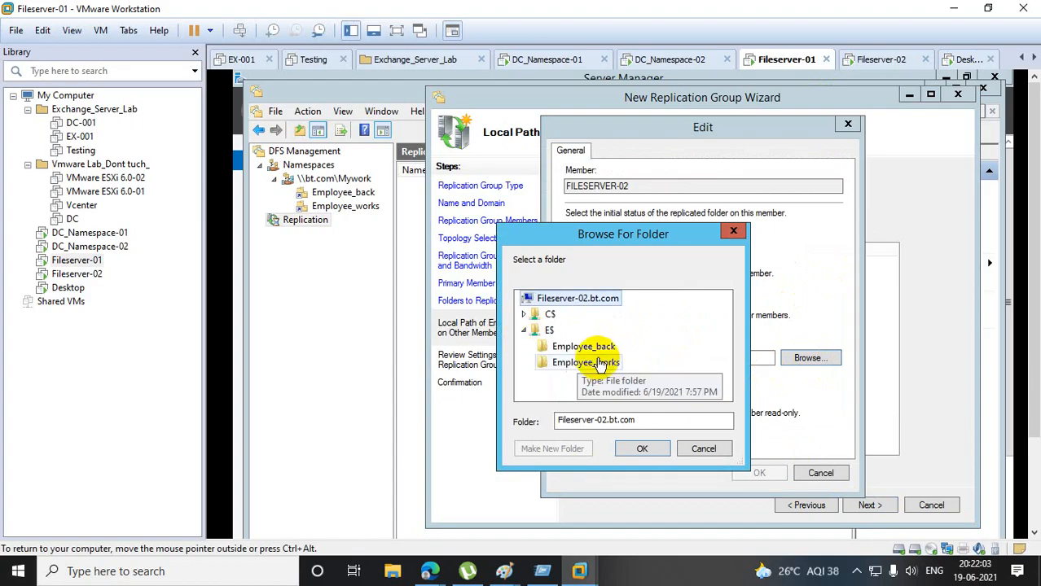
pyautogui.click(594, 363)
pyautogui.click(641, 449)
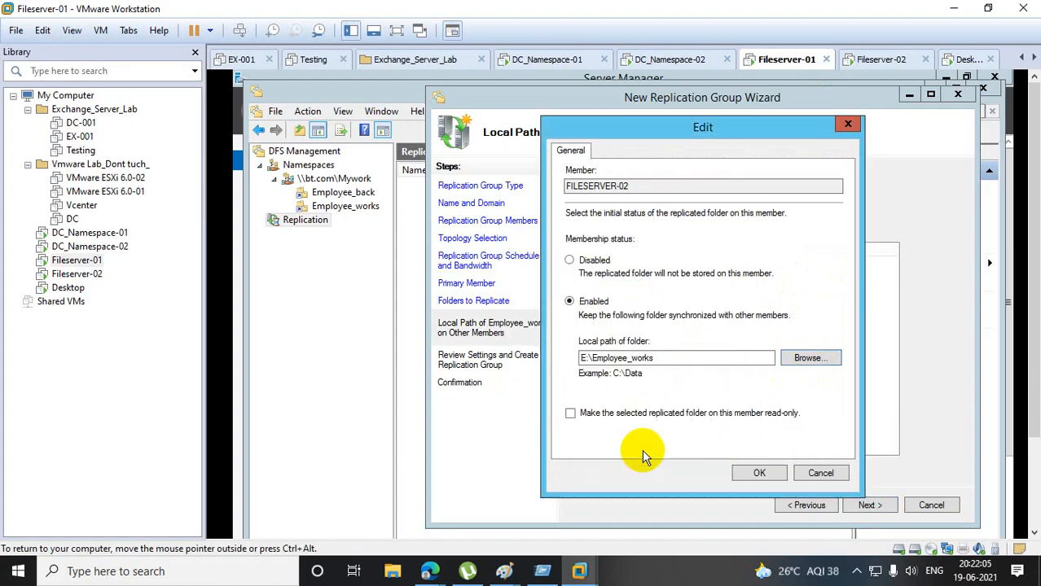
pyautogui.click(759, 475)
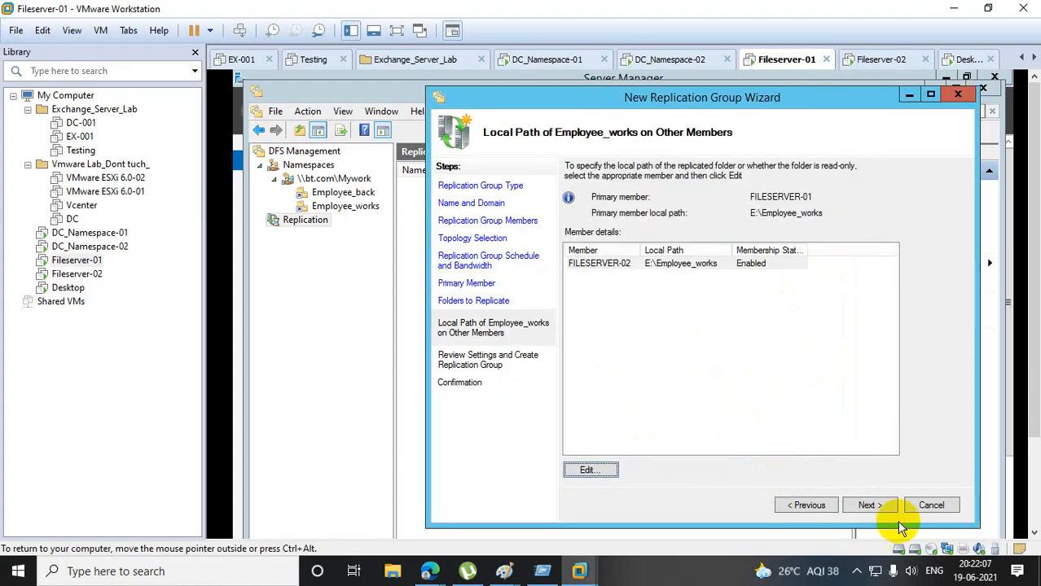
pyautogui.click(869, 506)
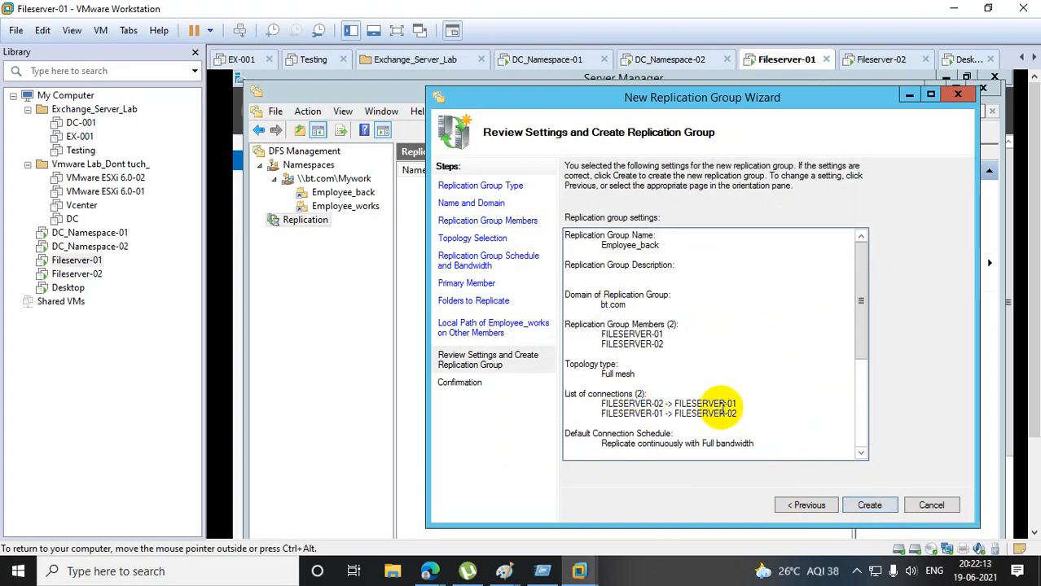
# Create the Employee_back replication group and dismiss the replication delay notice.
pyautogui.click(871, 505)
pyautogui.click(941, 501)
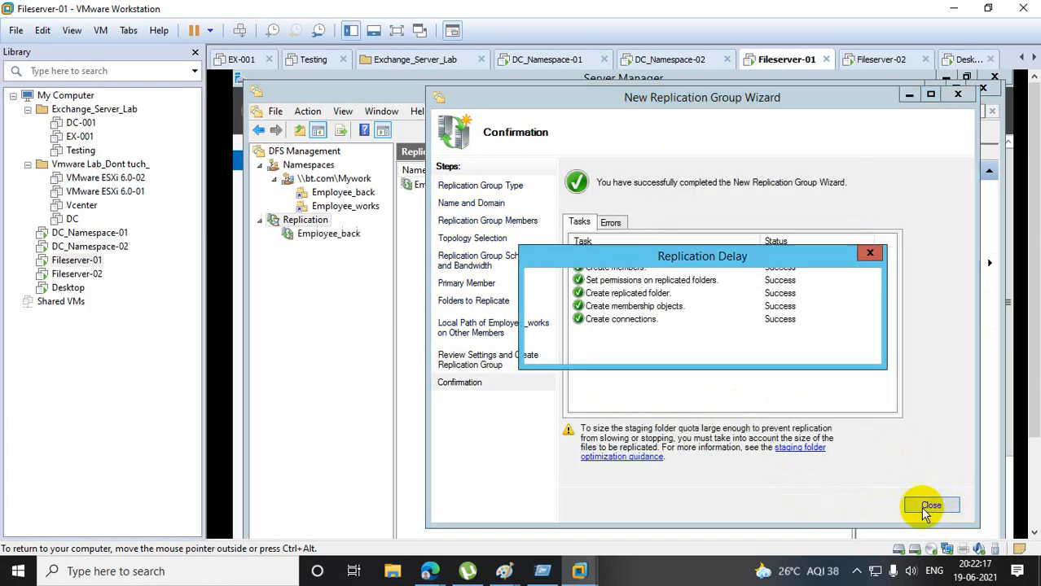
pyautogui.click(847, 349)
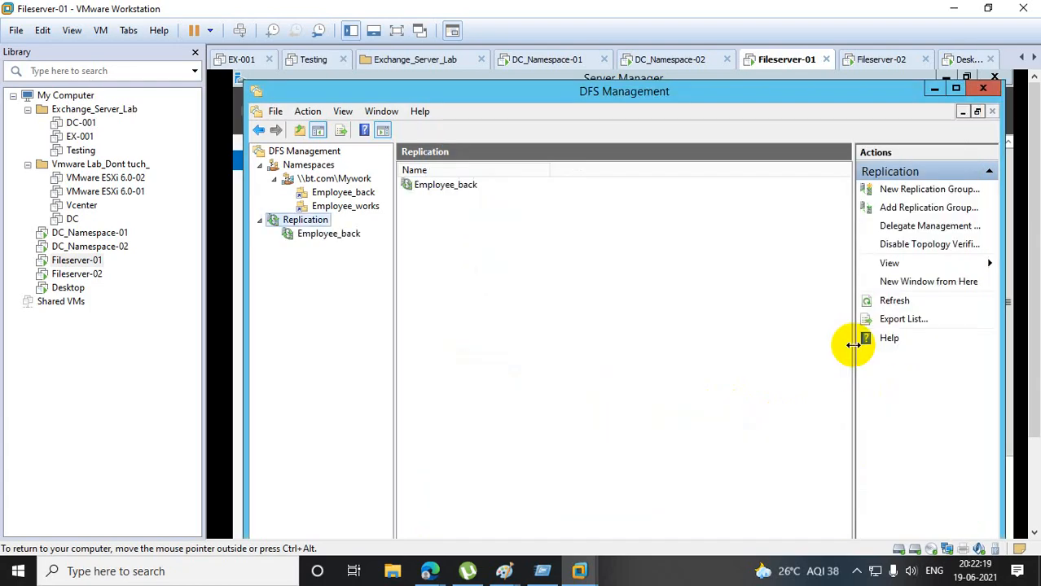
# Show Employee_back's memberships and widen the Local Path column.
pyautogui.click(334, 234)
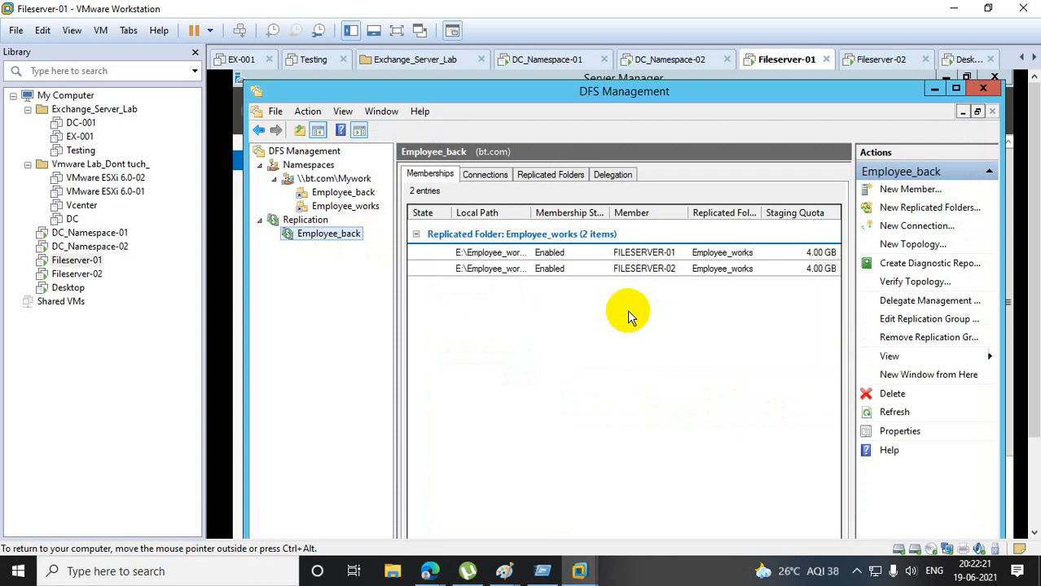
pyautogui.moveTo(531, 214); pyautogui.dragTo(629, 213)
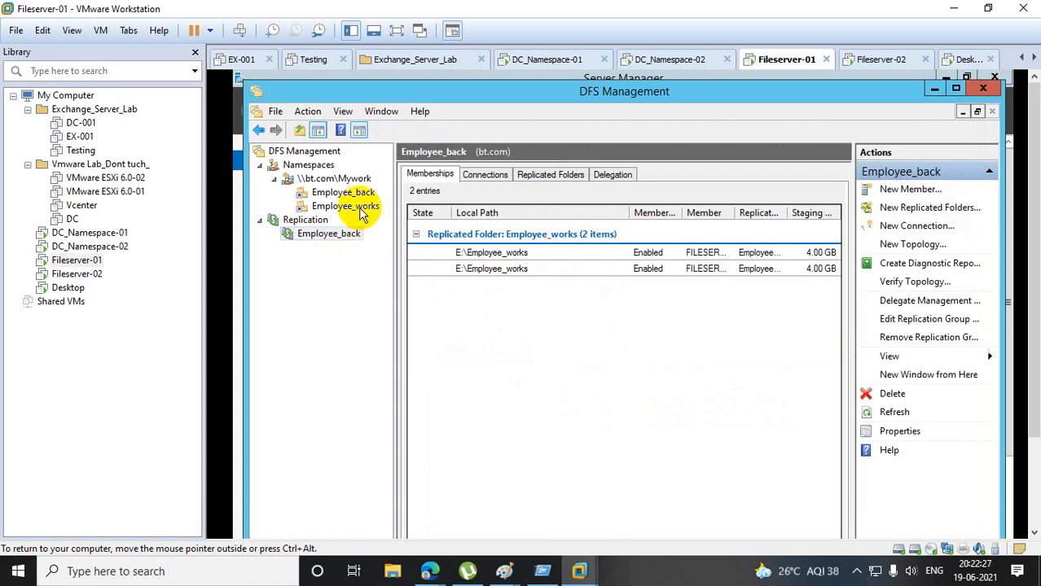
pyautogui.rightClick(336, 235)
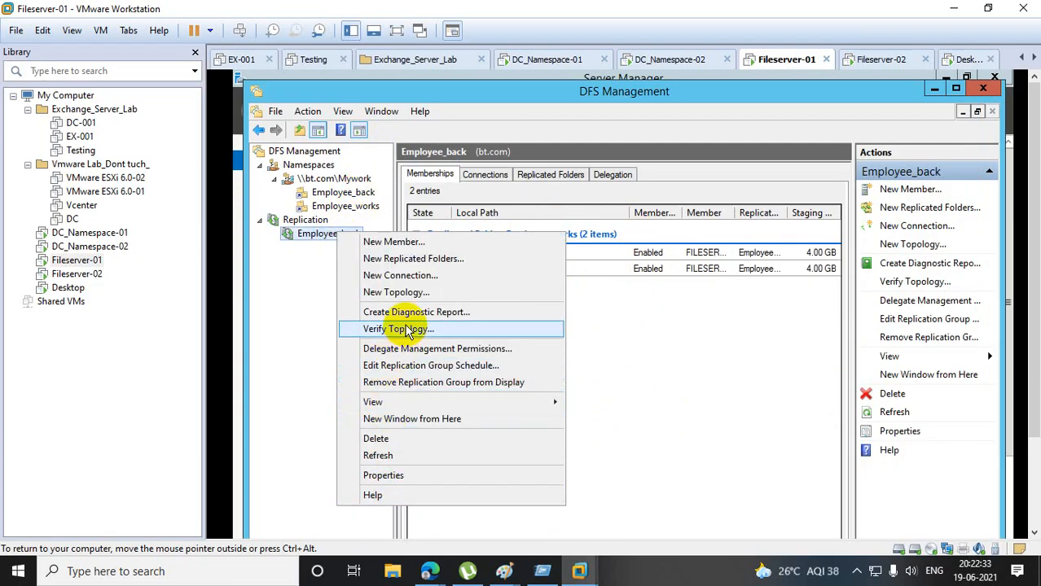
pyautogui.click(646, 379)
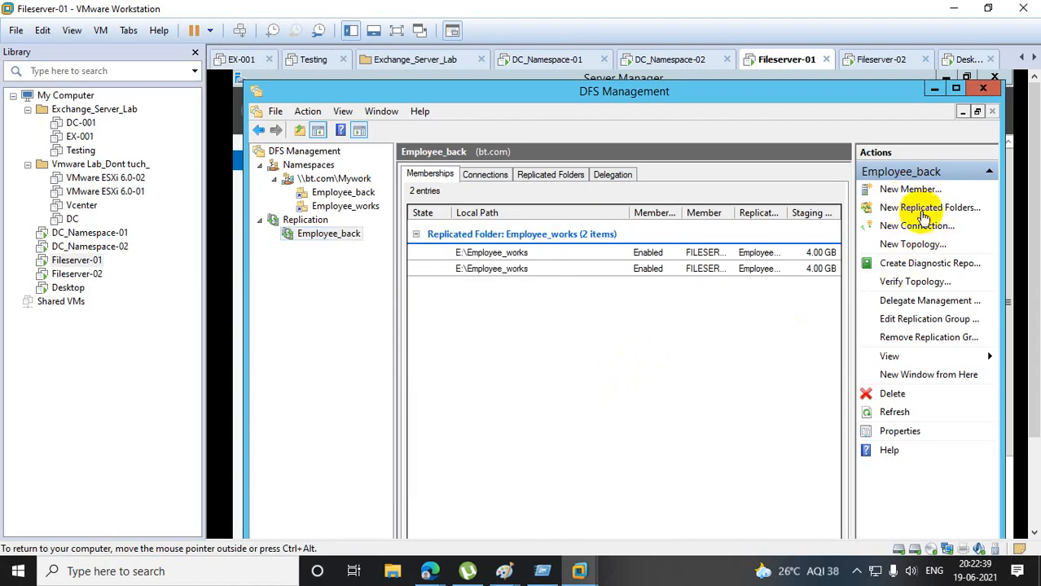
# Start new replicated folders with FILESERVER-01 as primary, adding E:\Employee_back.
pyautogui.click(926, 210)
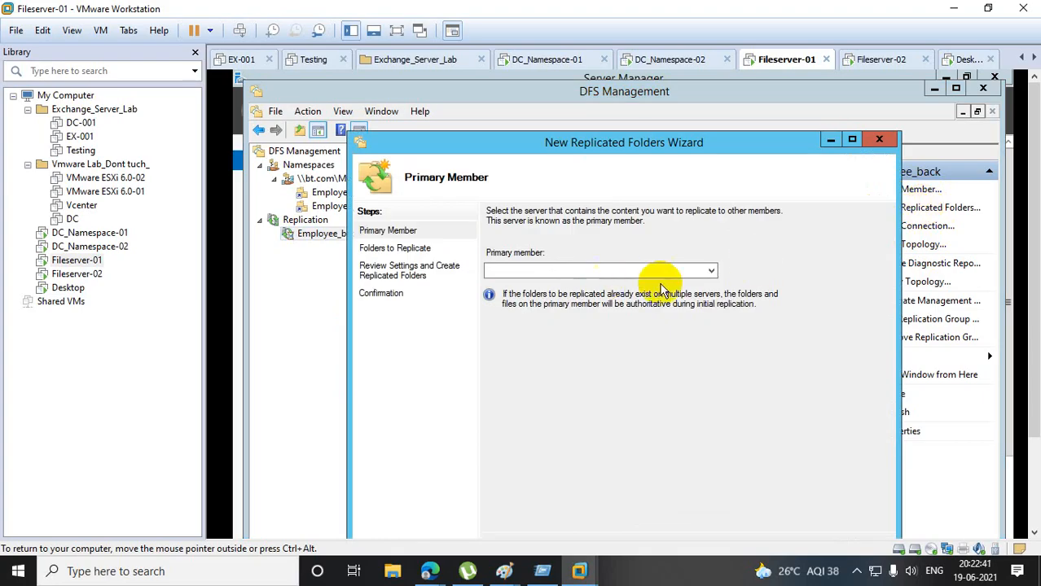
pyautogui.click(688, 271)
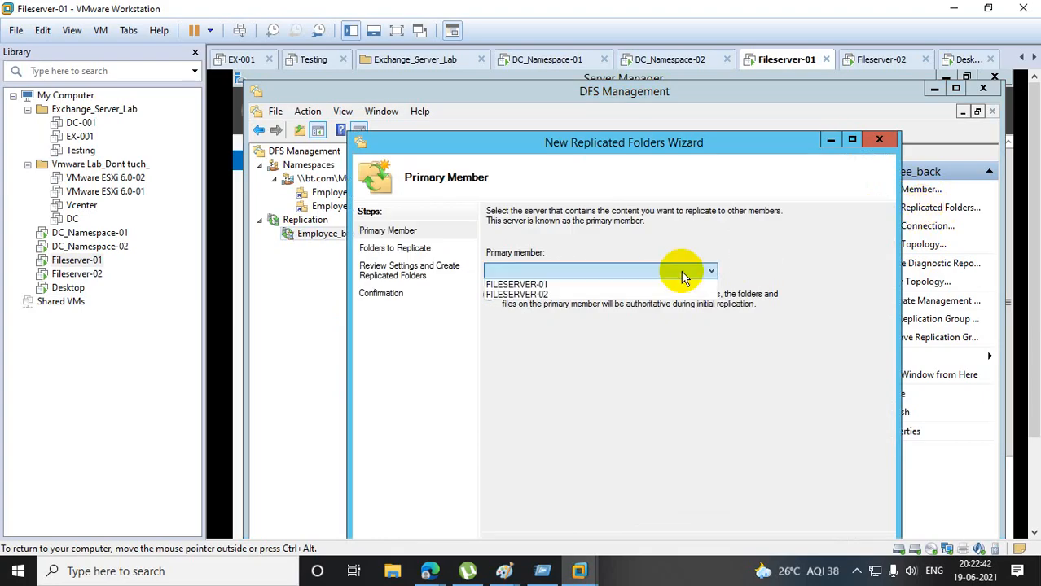
pyautogui.click(529, 284)
pyautogui.moveTo(620, 145); pyautogui.dragTo(661, 85)
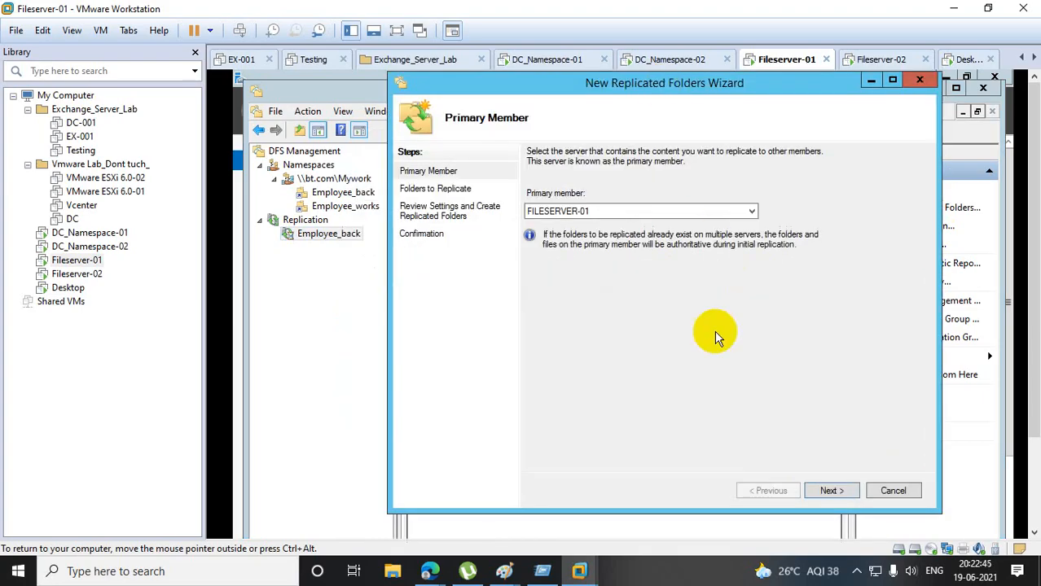
pyautogui.click(835, 490)
pyautogui.click(554, 416)
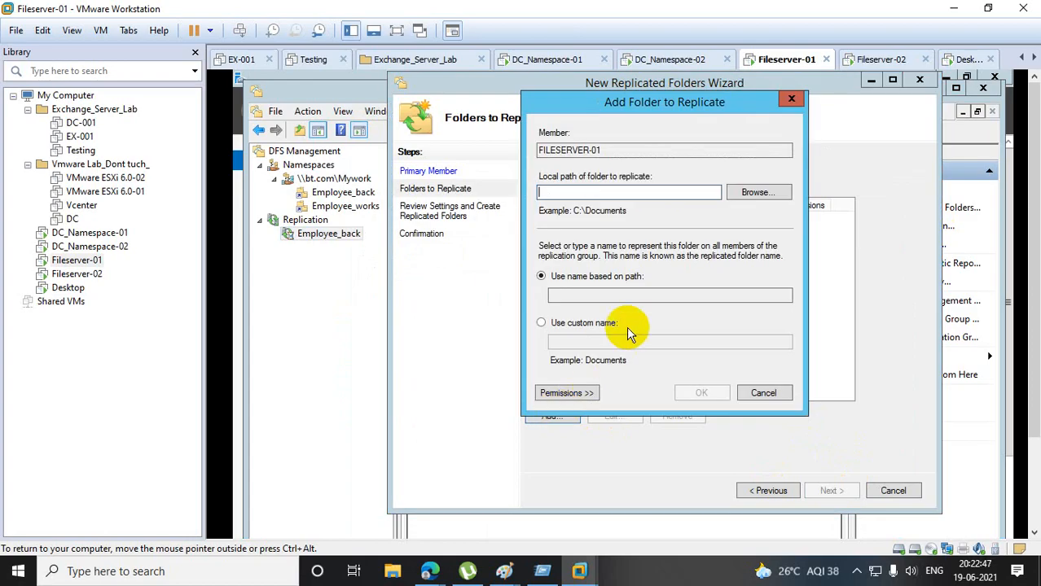
pyautogui.click(752, 192)
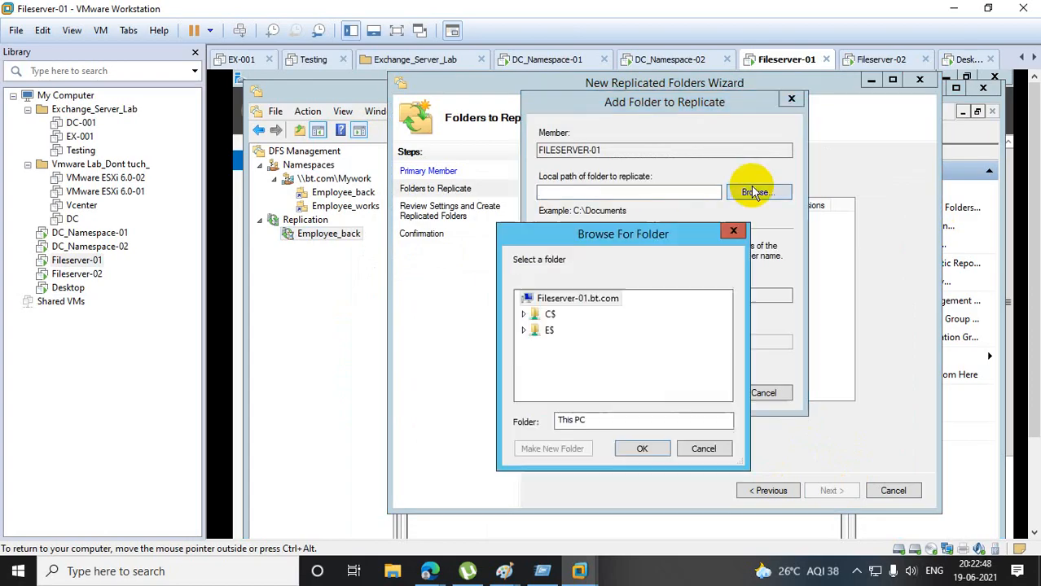
pyautogui.click(524, 330)
pyautogui.click(579, 347)
pyautogui.click(641, 449)
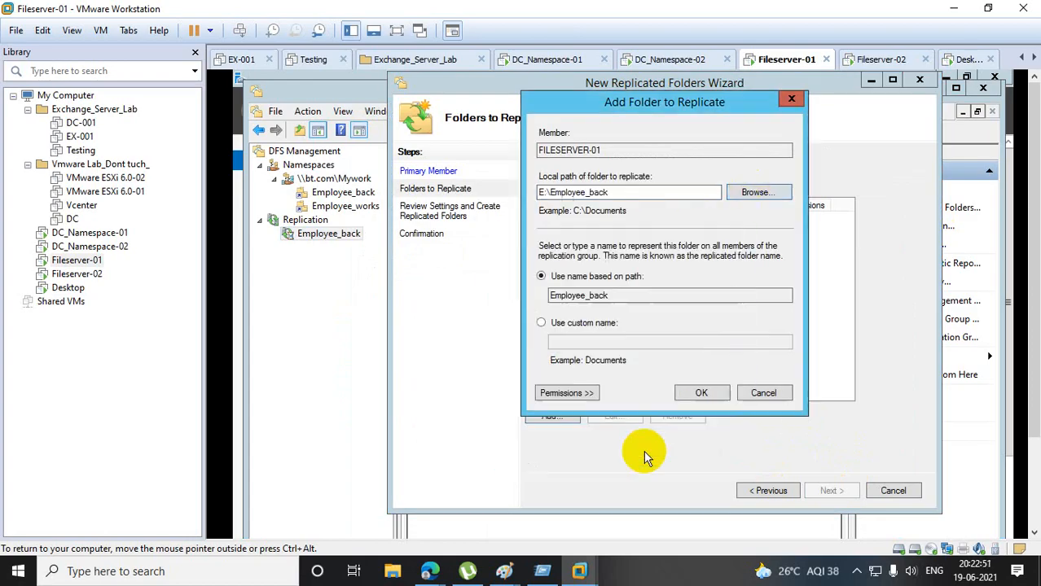
pyautogui.click(696, 393)
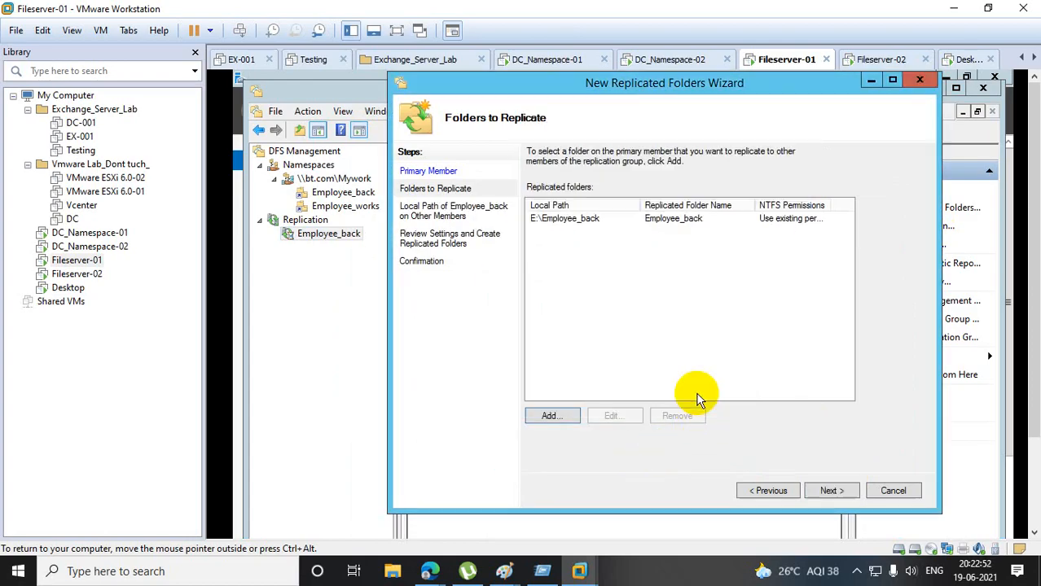
# Enable FILESERVER-02's membership with local path E:\Employee_back.
pyautogui.click(845, 491)
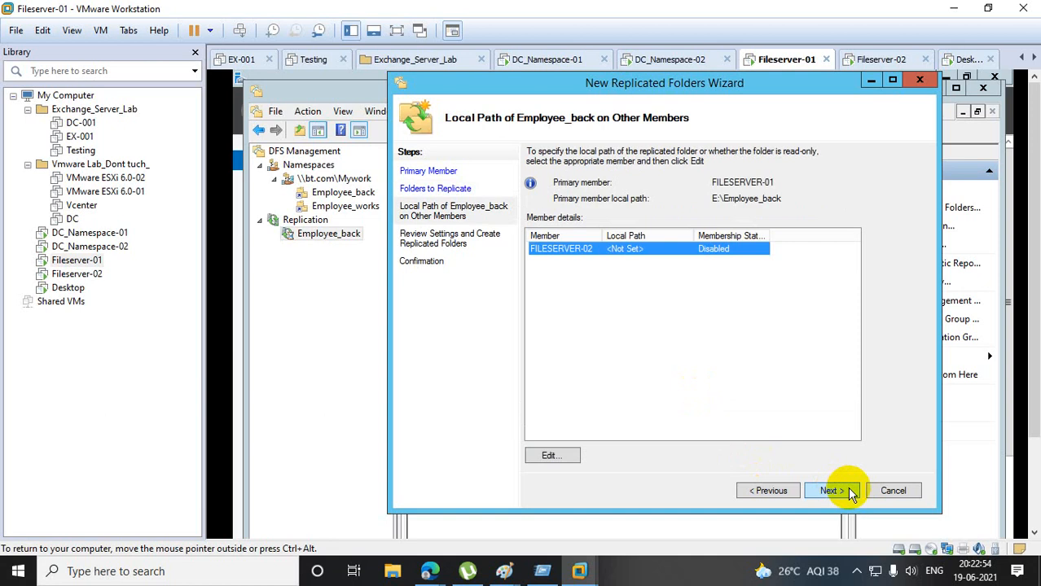
pyautogui.click(551, 455)
pyautogui.click(536, 286)
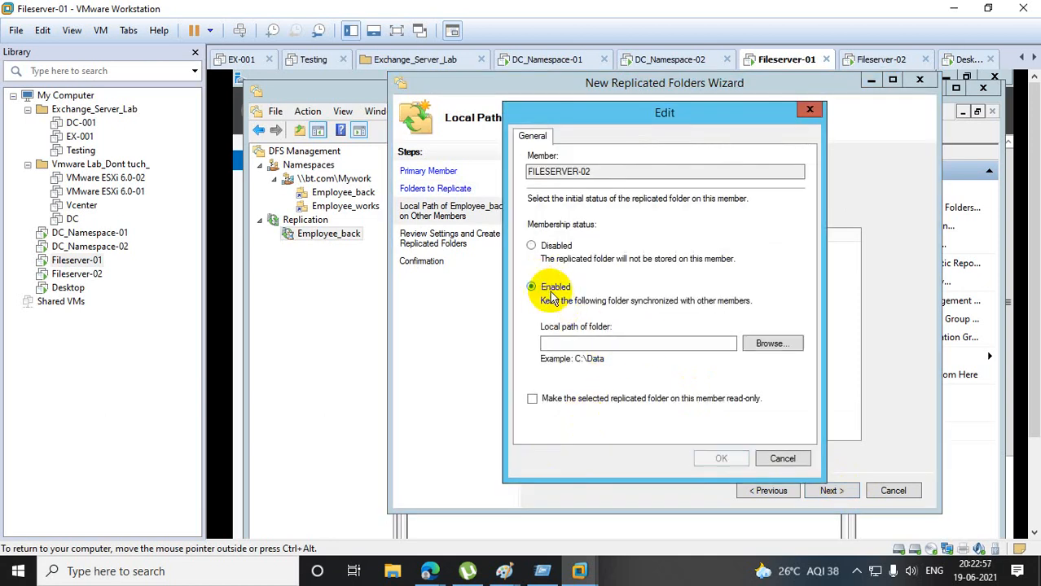
pyautogui.click(769, 342)
pyautogui.click(526, 331)
pyautogui.click(574, 346)
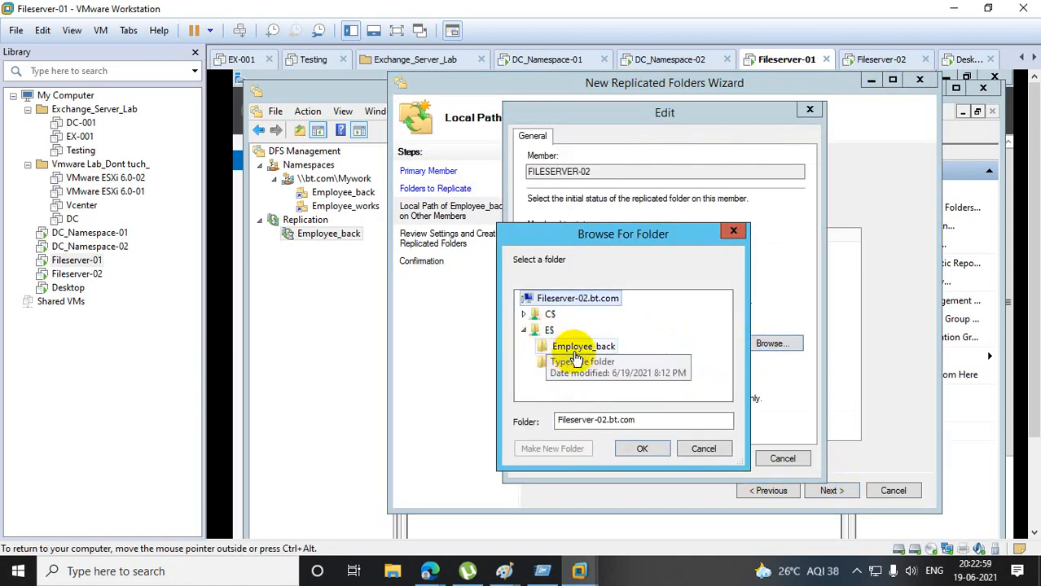
pyautogui.click(642, 448)
pyautogui.click(708, 463)
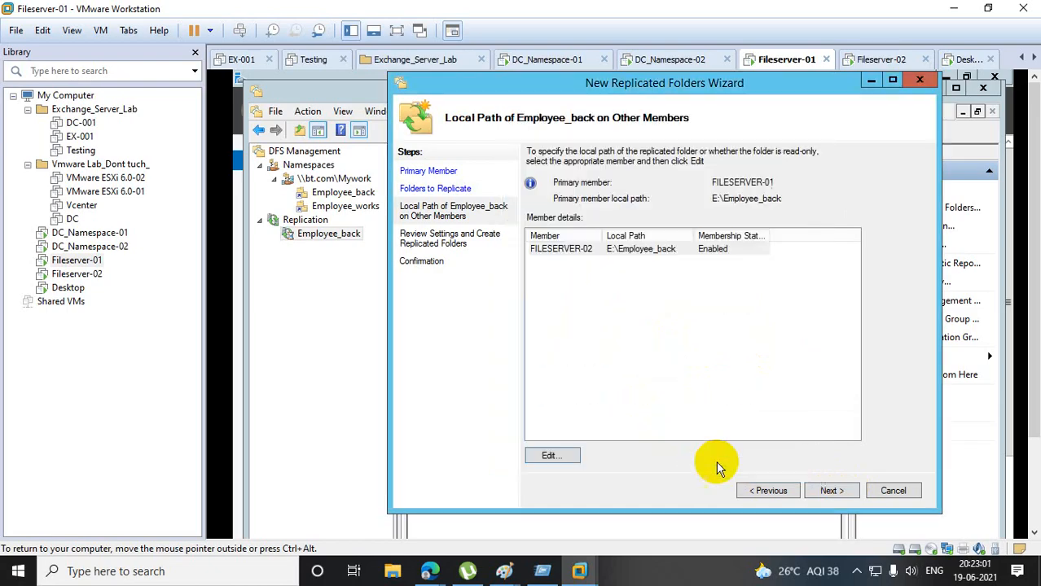
# Create the replicated folder, close the wizard and dismiss the replication delay notice.
pyautogui.click(825, 493)
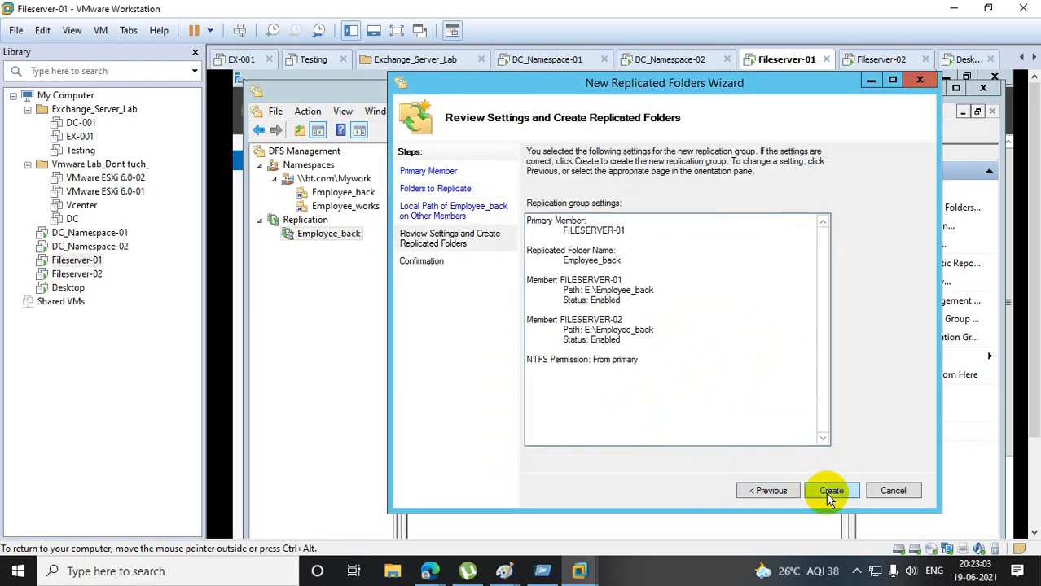
pyautogui.click(829, 493)
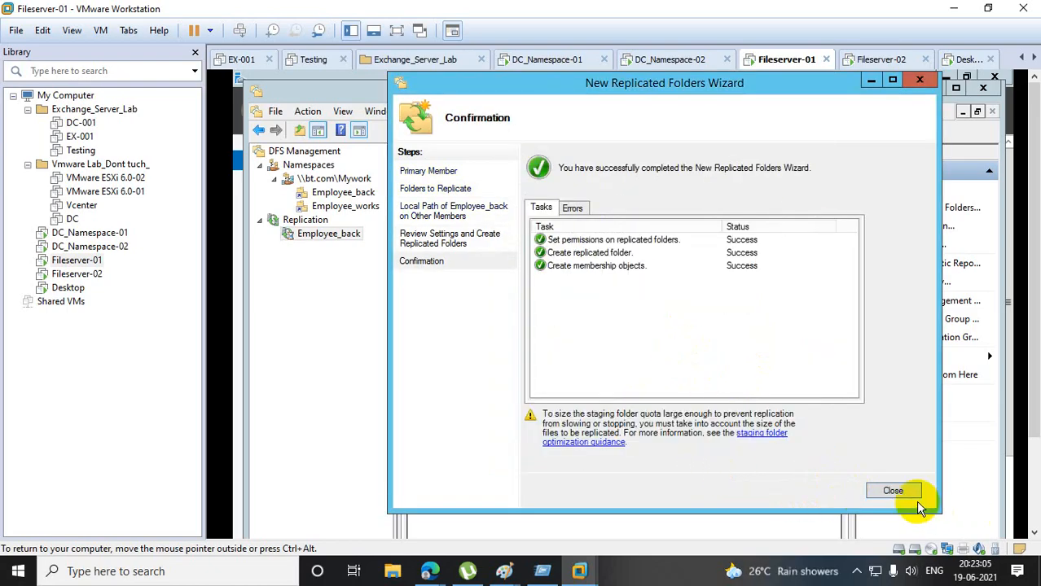
pyautogui.click(887, 490)
pyautogui.click(813, 335)
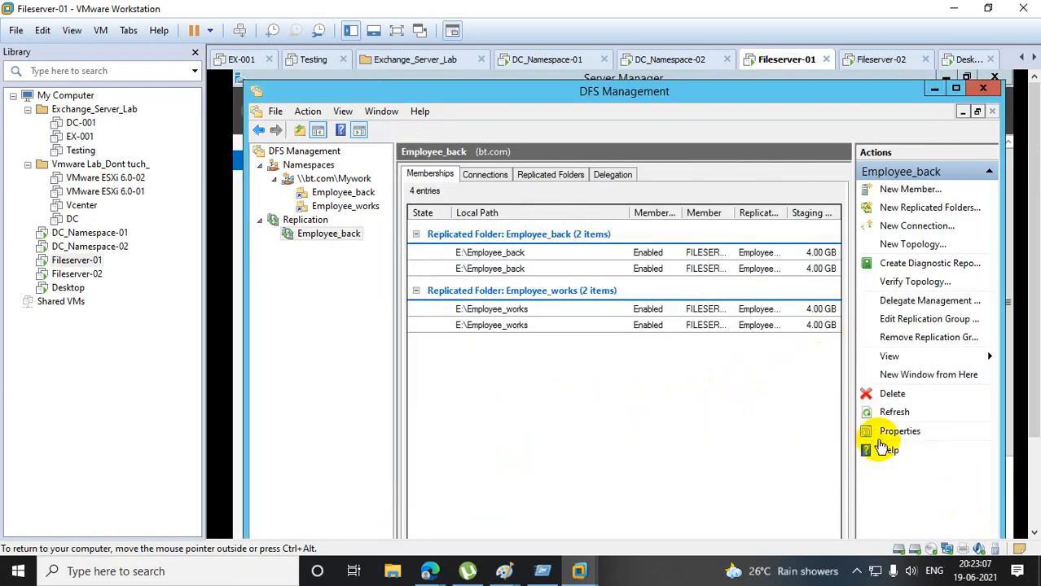
# Fill the arrows beside File server-01's share green in the Paint DFS diagram, then minimise Paint.
pyautogui.moveTo(504, 570)
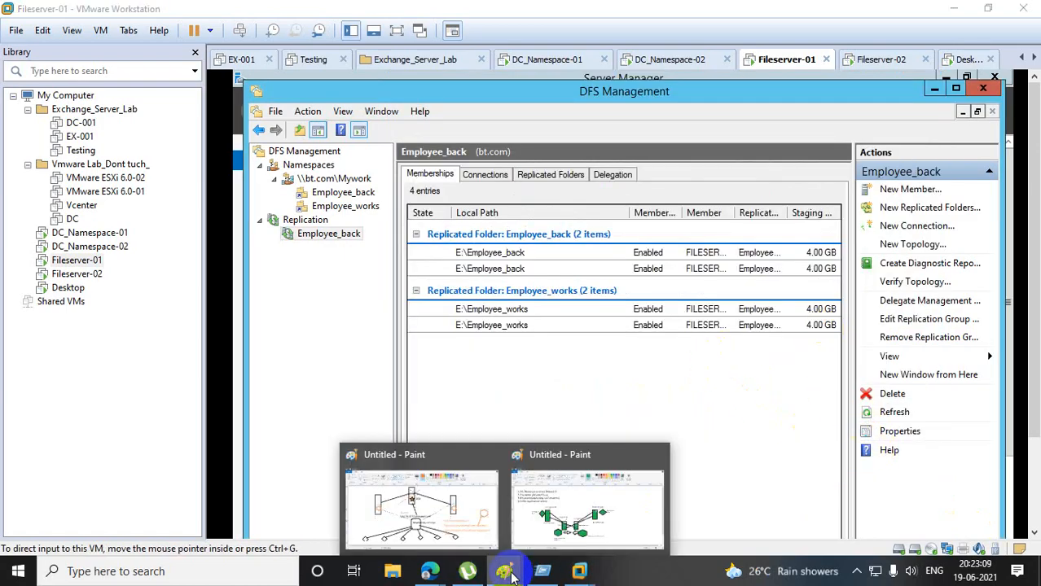
pyautogui.click(568, 496)
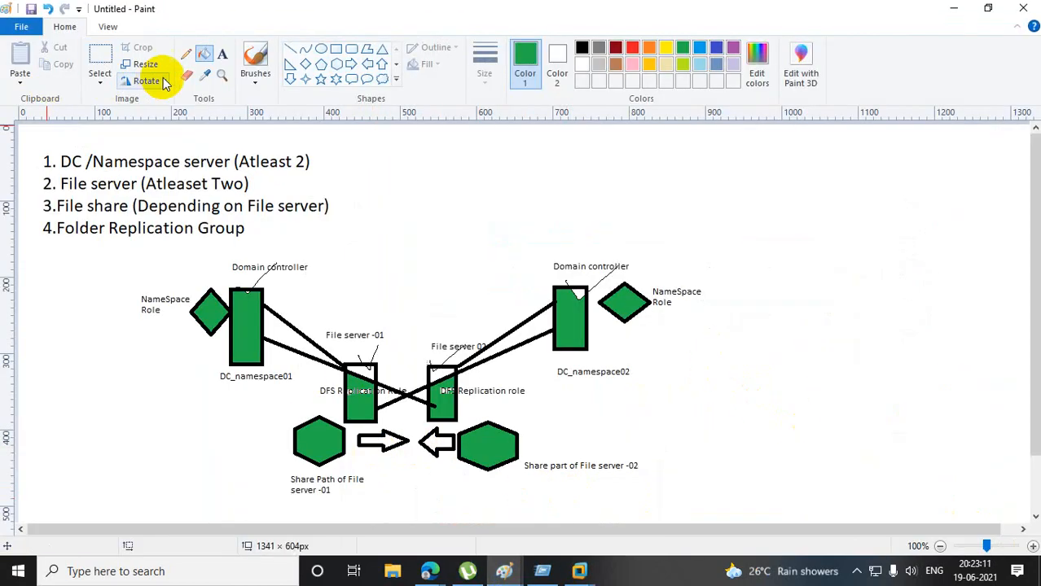
pyautogui.click(208, 55)
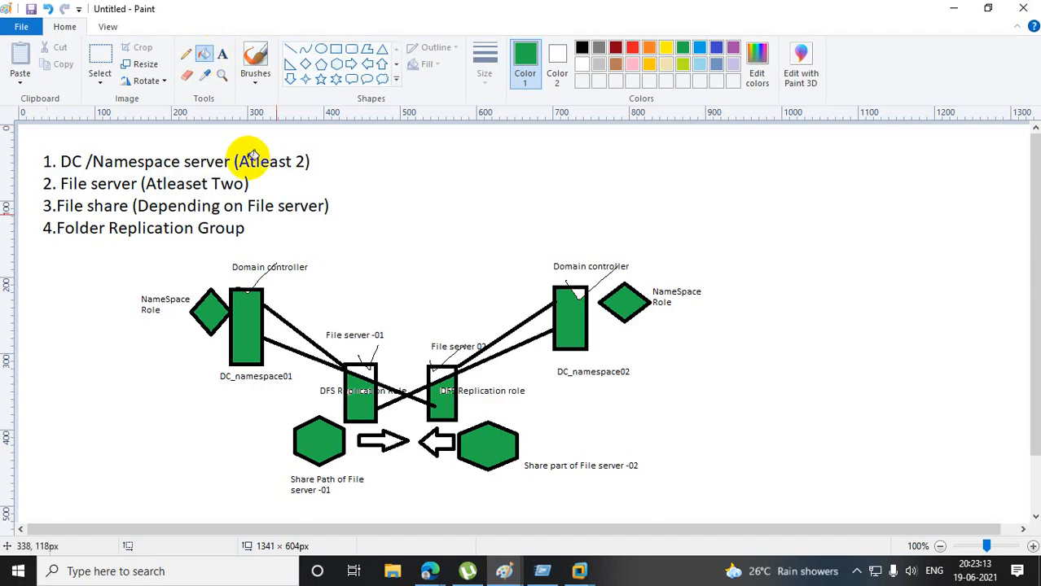
pyautogui.click(376, 442)
pyautogui.click(438, 442)
pyautogui.click(390, 443)
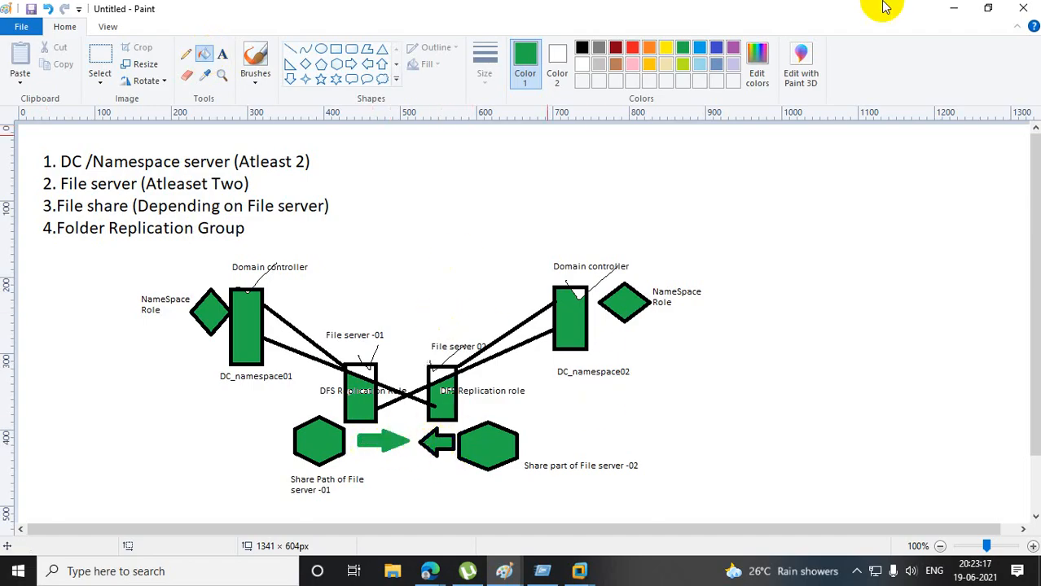
pyautogui.click(954, 8)
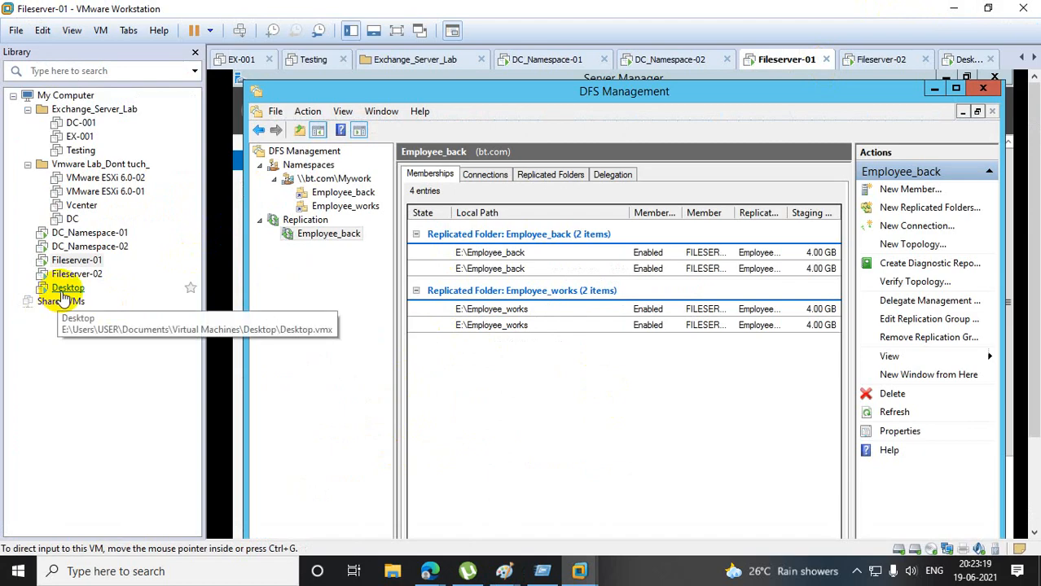
# On the Desktop VM, open the Windows Defender Firewall control panel through Run.
pyautogui.click(54, 290)
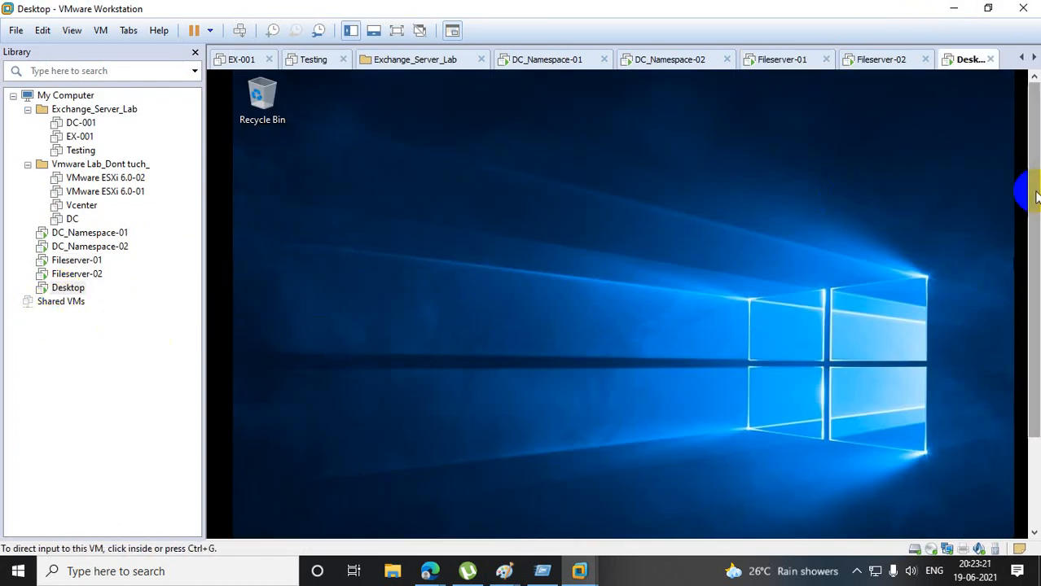
pyautogui.moveTo(1034, 196); pyautogui.dragTo(1034, 309)
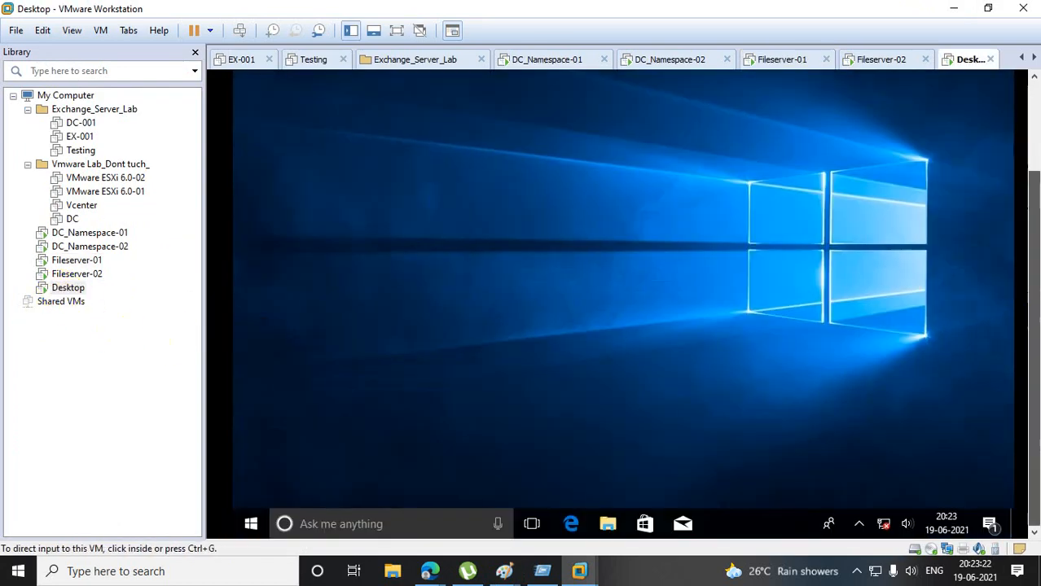
pyautogui.rightClick(251, 524)
pyautogui.click(332, 449)
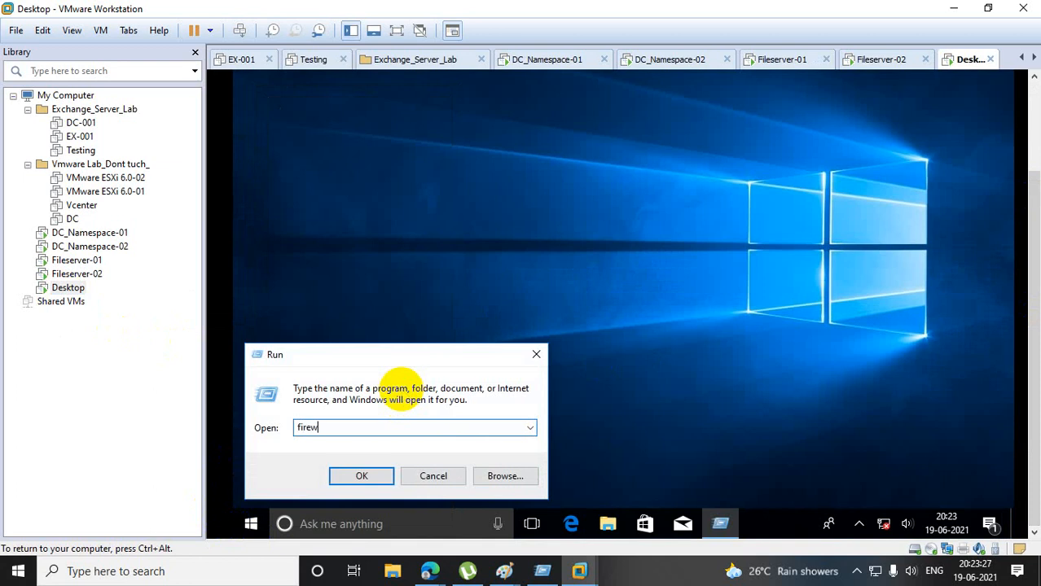
pyautogui.press('Return')
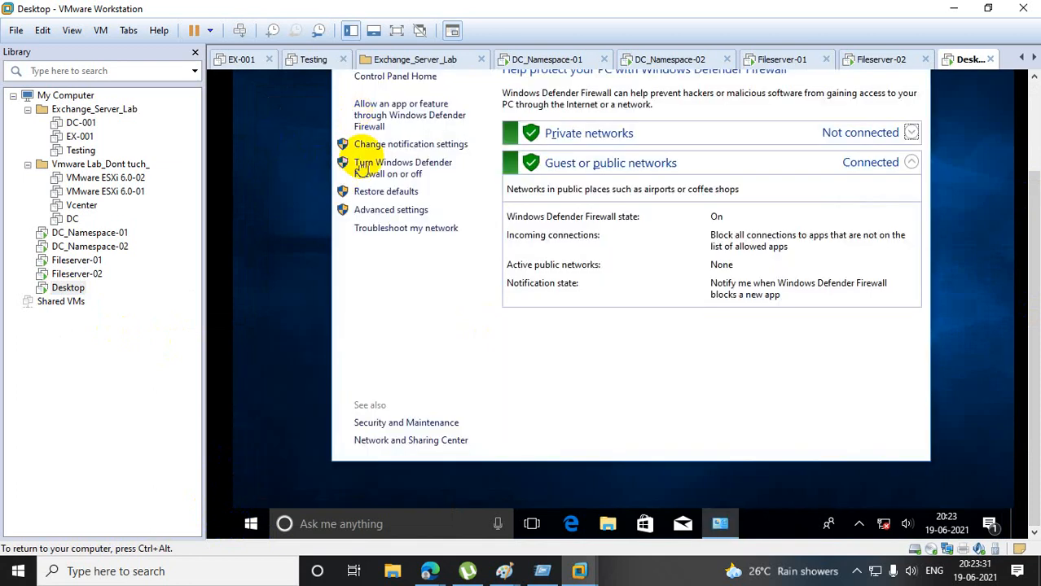
# Turn Windows Defender Firewall off for both private and public networks.
pyautogui.click(401, 143)
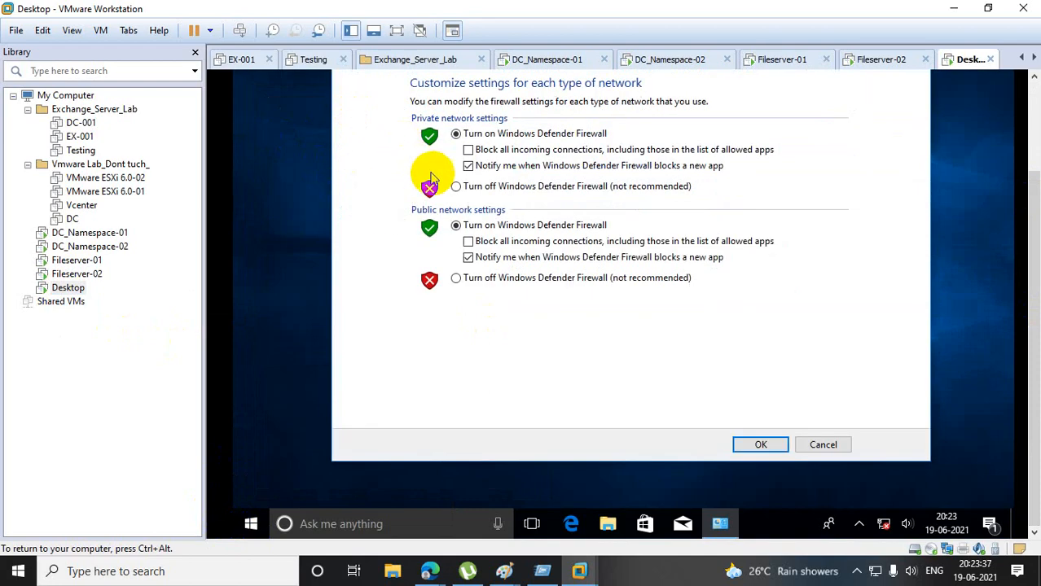
pyautogui.click(455, 185)
pyautogui.click(473, 285)
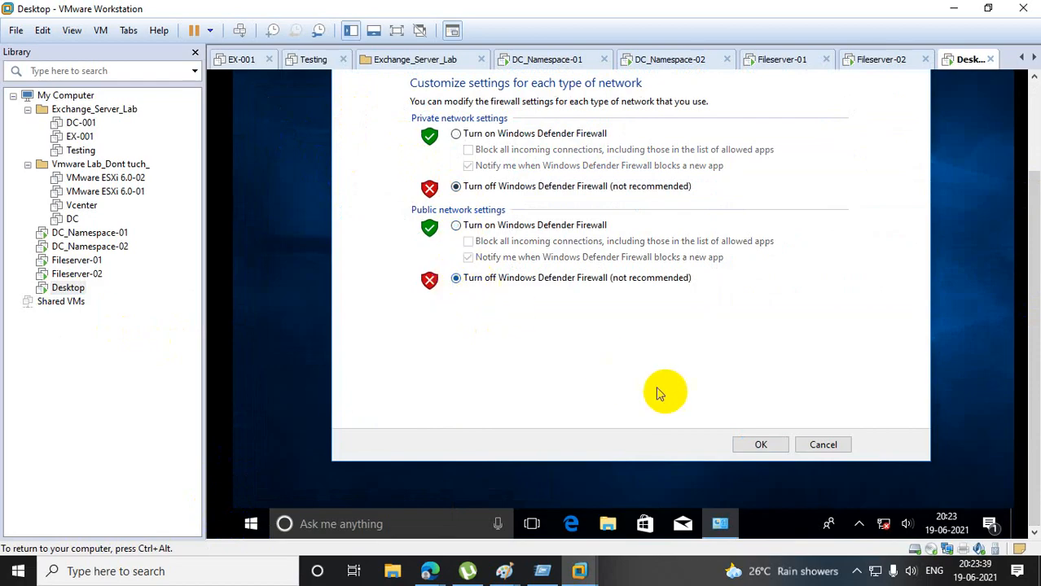
pyautogui.click(760, 447)
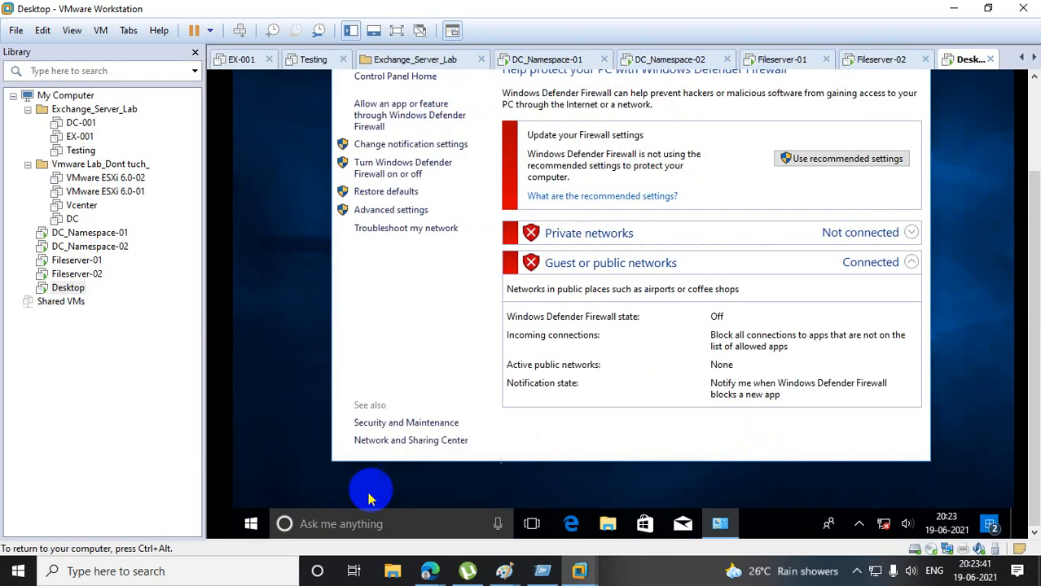
pyautogui.rightClick(259, 522)
pyautogui.click(298, 457)
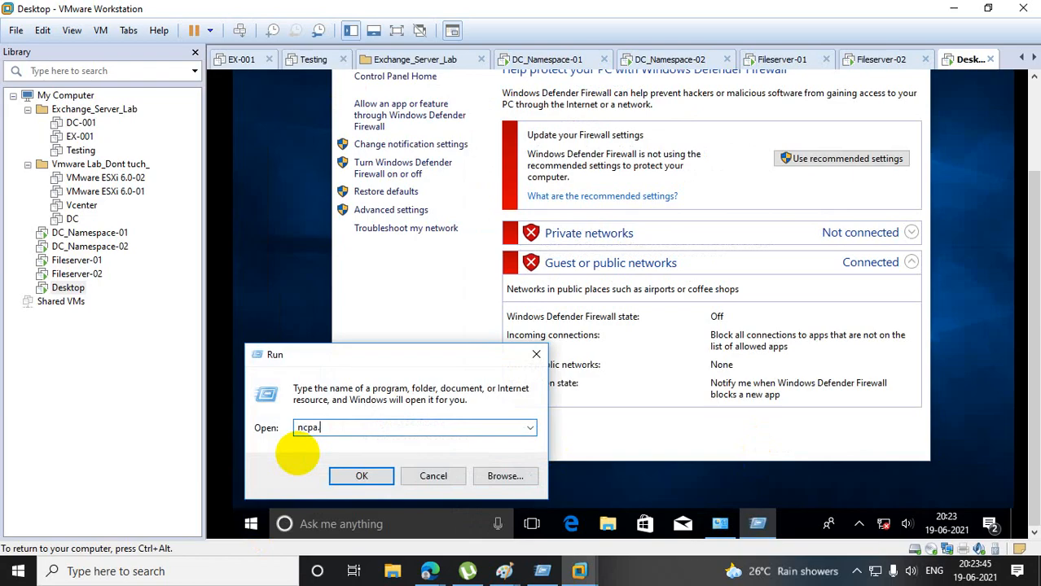
# Run ncpa.cpl and set the Desktop VM's network adapter to custom VMnet0.
pyautogui.write('ncpa.cpl')
pyautogui.press('Return')
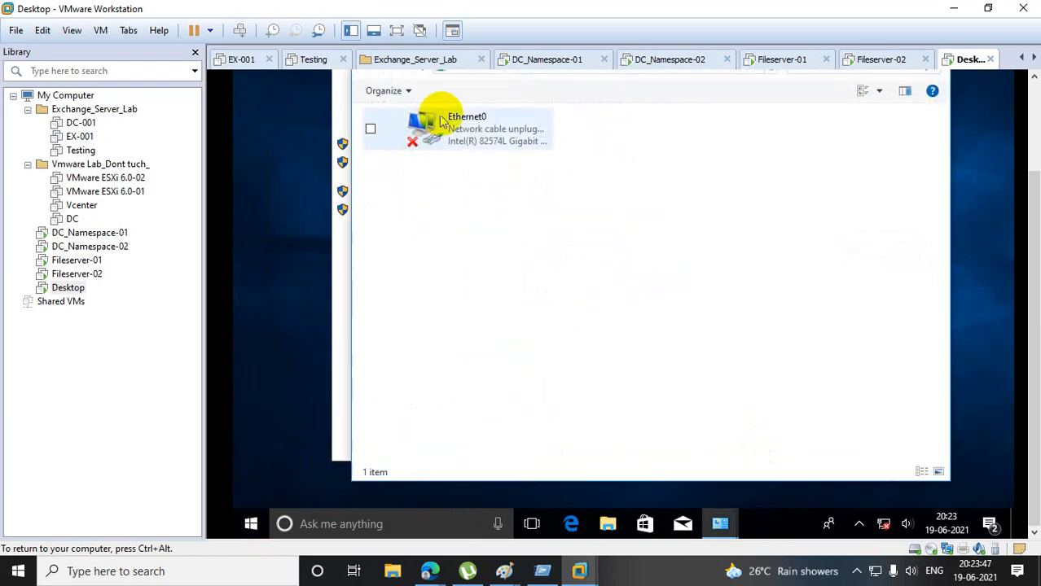
pyautogui.rightClick(144, 285)
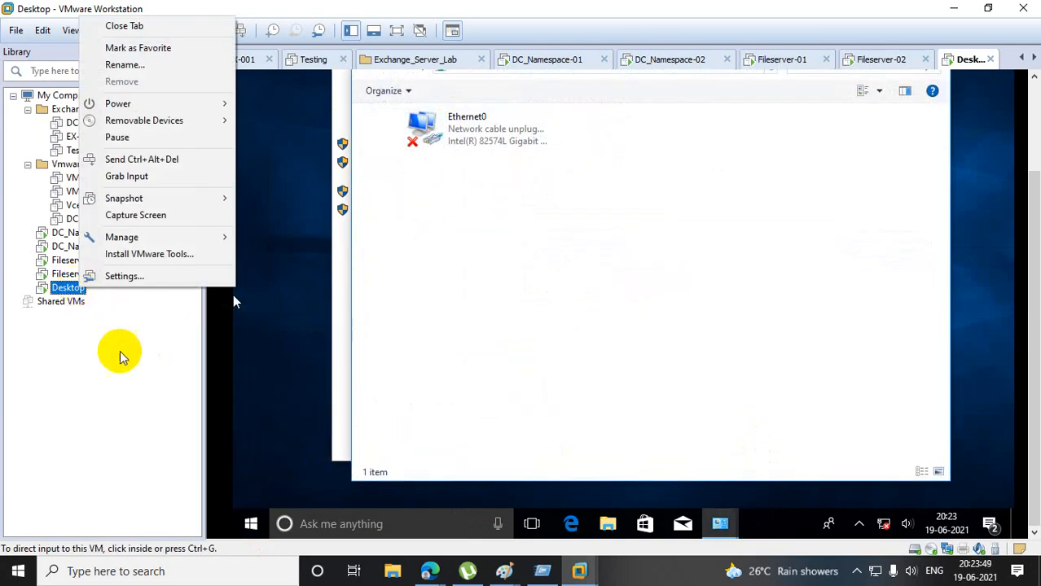
pyautogui.click(140, 275)
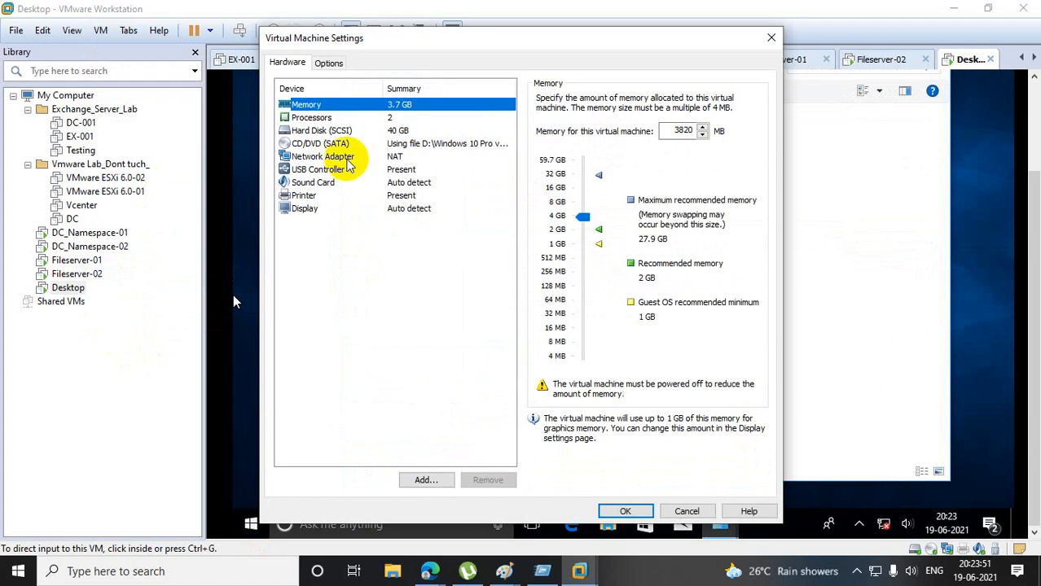
pyautogui.click(348, 164)
pyautogui.click(541, 223)
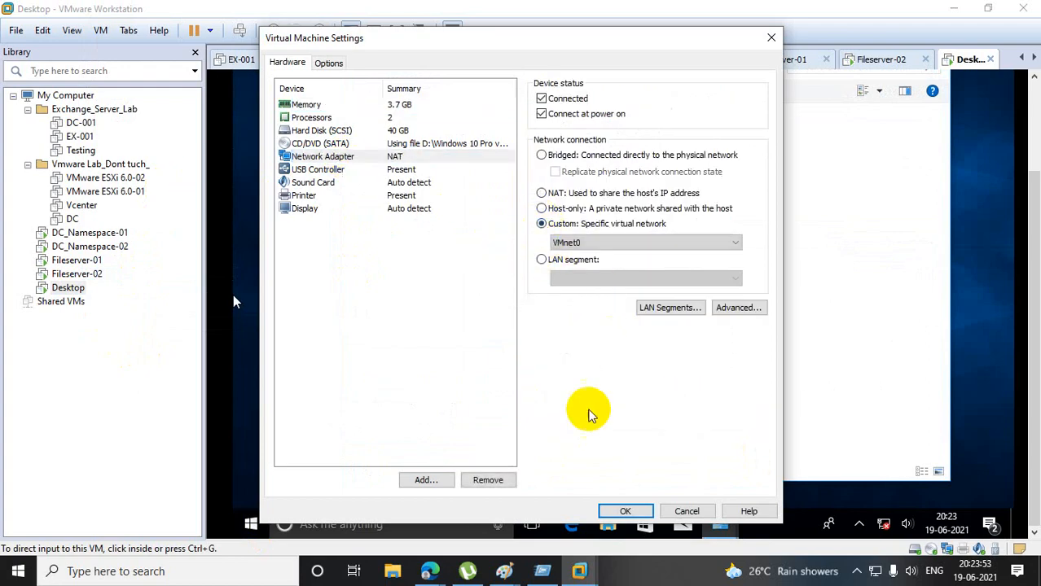
pyautogui.click(623, 510)
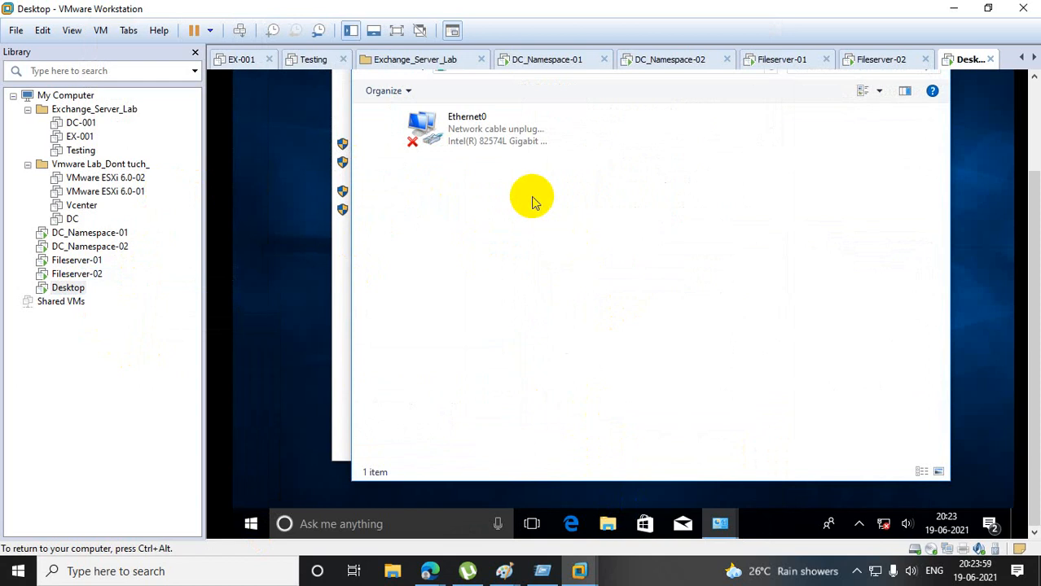
# Refresh Network Connections and bring up the Ethernet0 connection's options.
pyautogui.rightClick(530, 167)
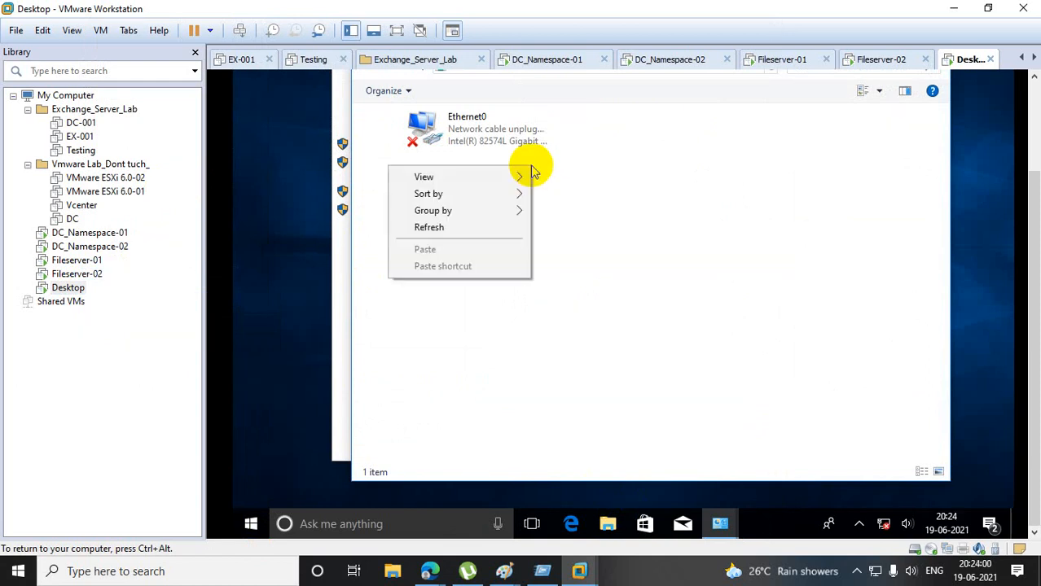
pyautogui.click(418, 230)
pyautogui.click(460, 128)
pyautogui.rightClick(457, 133)
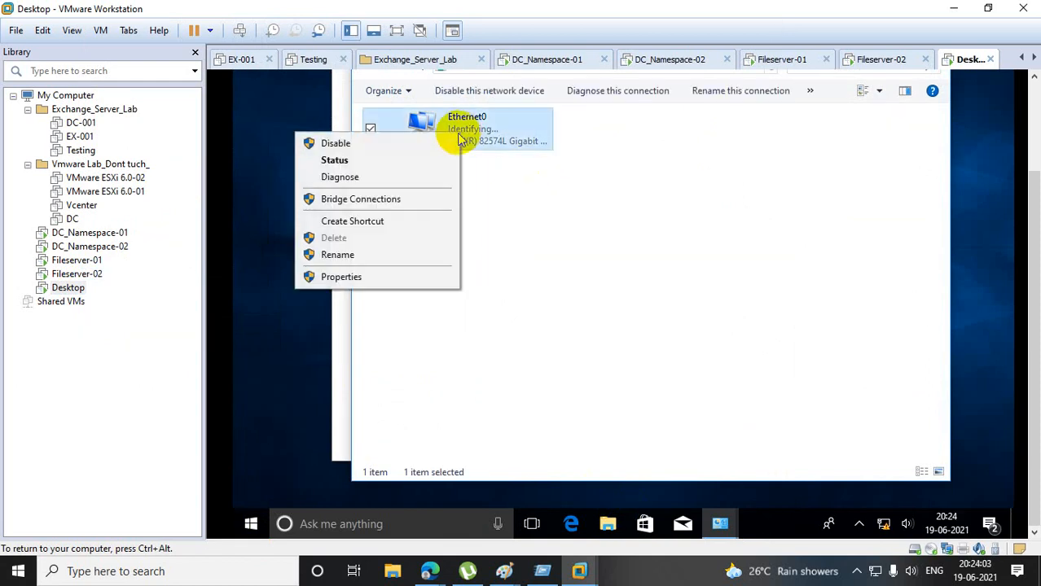
# Give Ethernet0 static IP 192.168.0.13, mask 255.255.255.0, DNS 192.168.0.9 and 192.168.0.10.
pyautogui.click(413, 278)
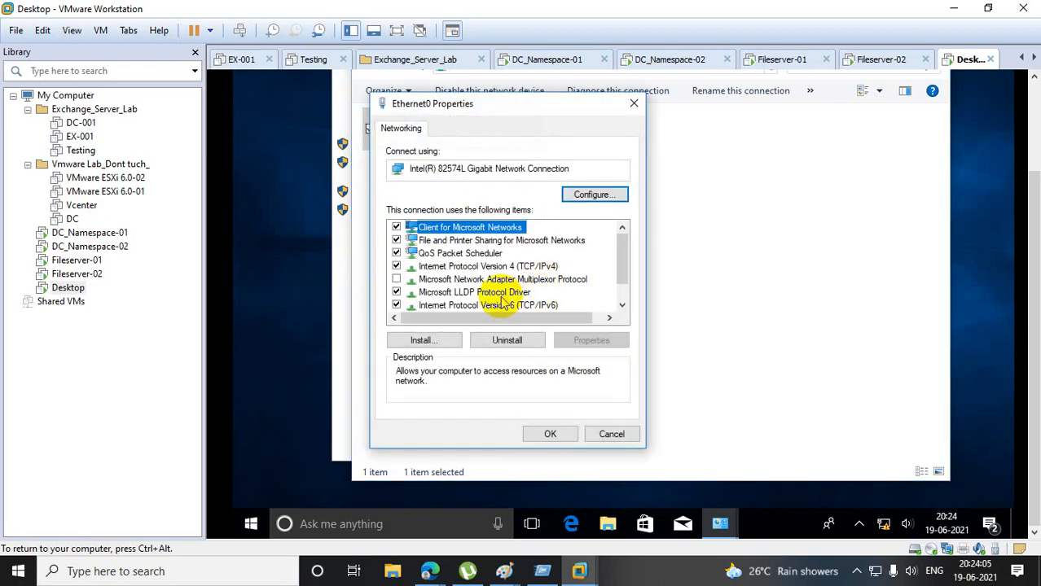
pyautogui.doubleClick(531, 268)
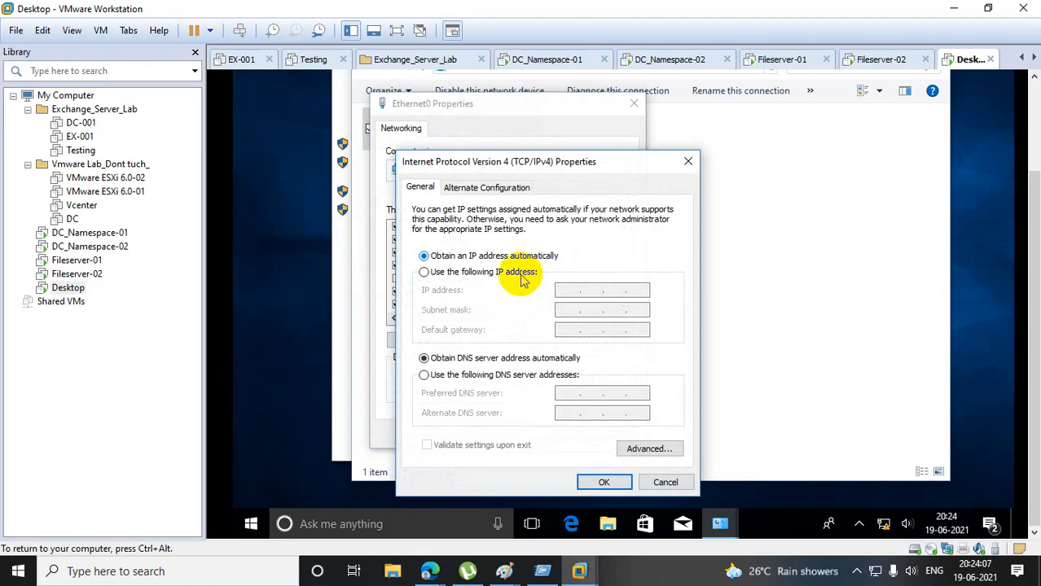
pyautogui.click(493, 274)
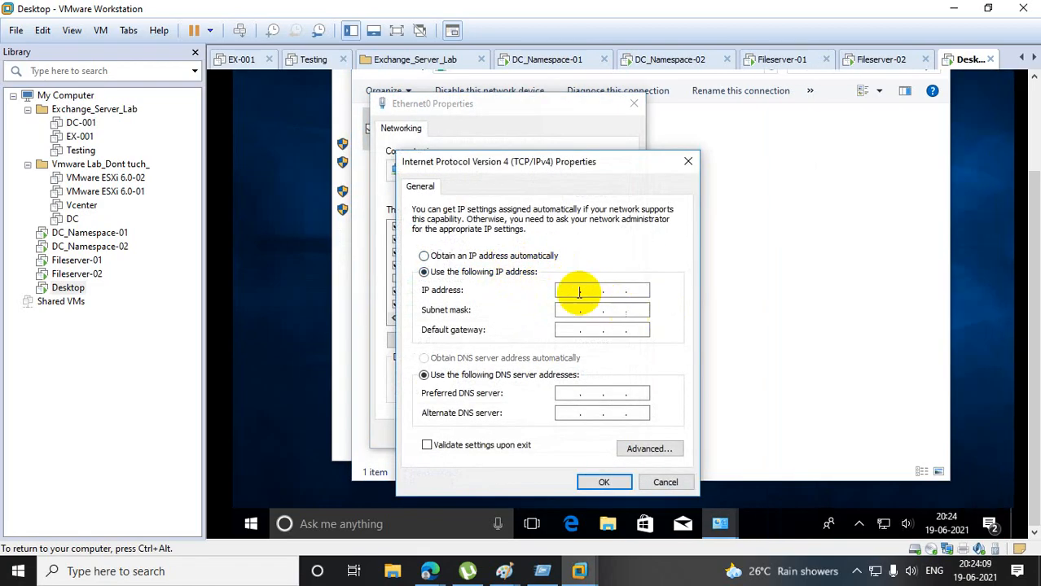
pyautogui.click(571, 290)
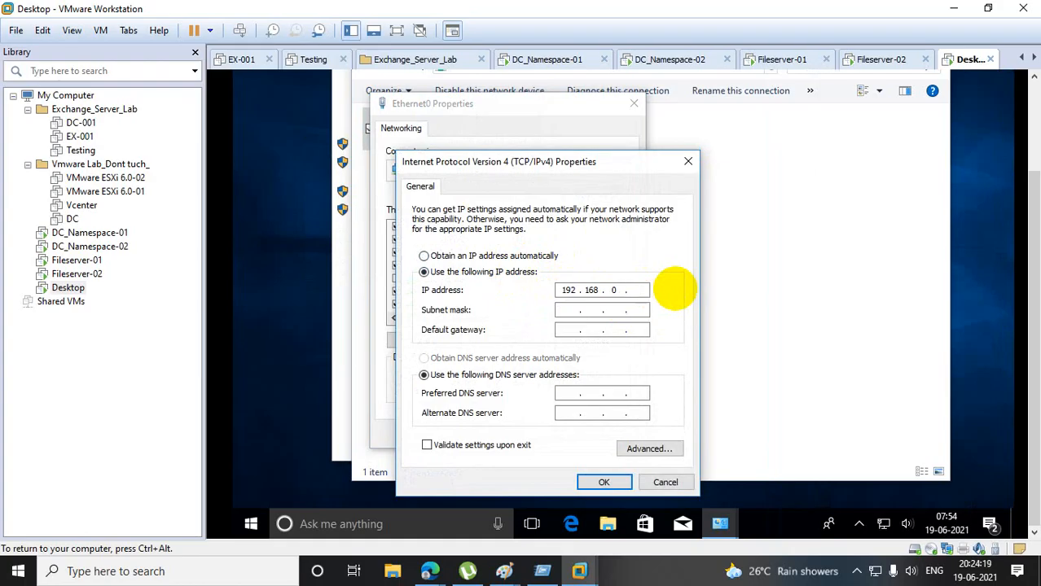
pyautogui.press('Tab')
pyautogui.press('Tab')
pyautogui.press('Tab')
pyautogui.press('Tab')
pyautogui.write('19')
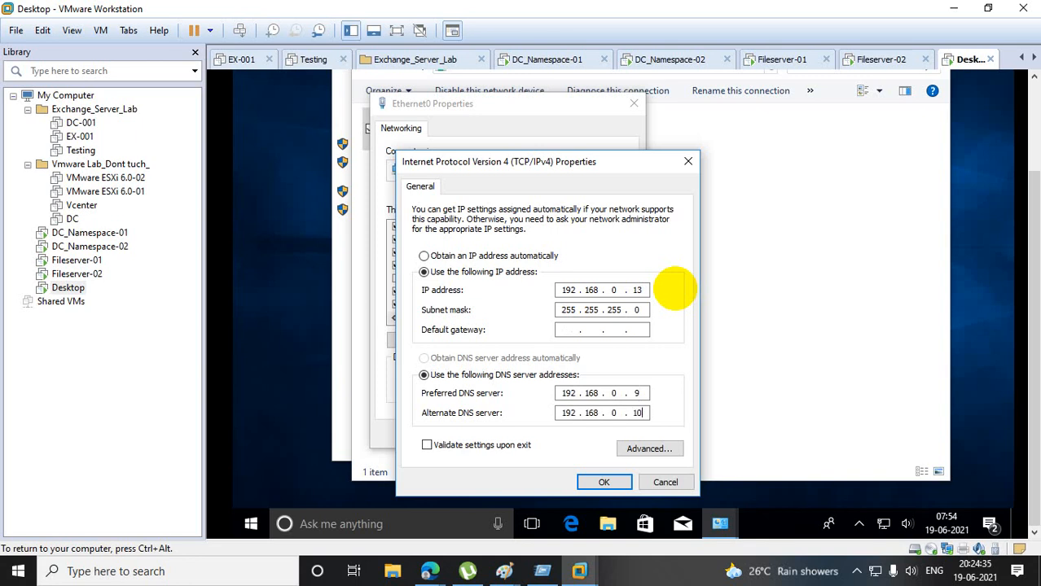
pyautogui.click(604, 482)
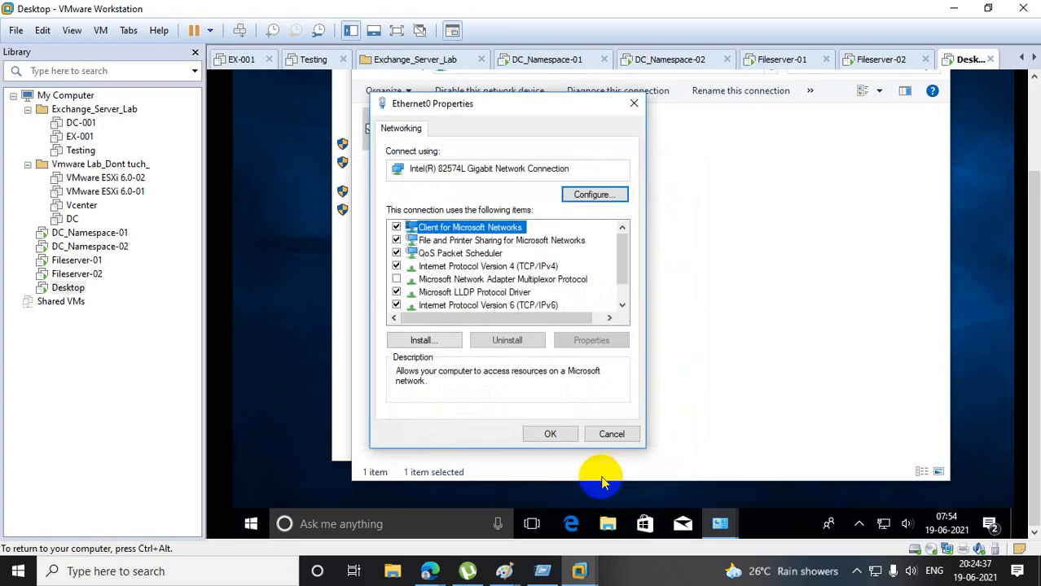
pyautogui.click(551, 436)
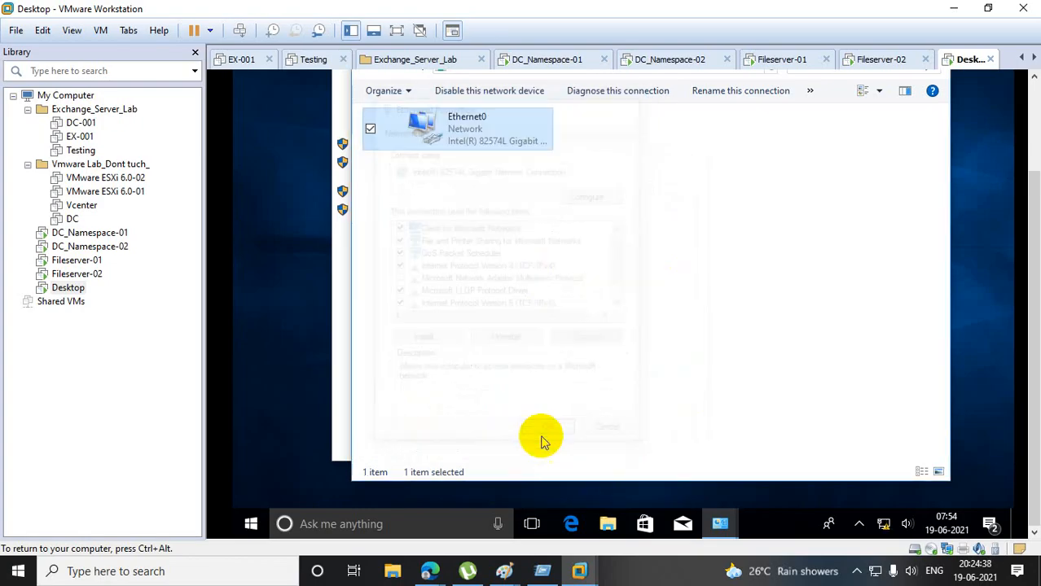
# Find This PC and open its advanced system properties at the Computer Name settings.
pyautogui.click(242, 524)
pyautogui.rightClick(246, 524)
pyautogui.click(338, 524)
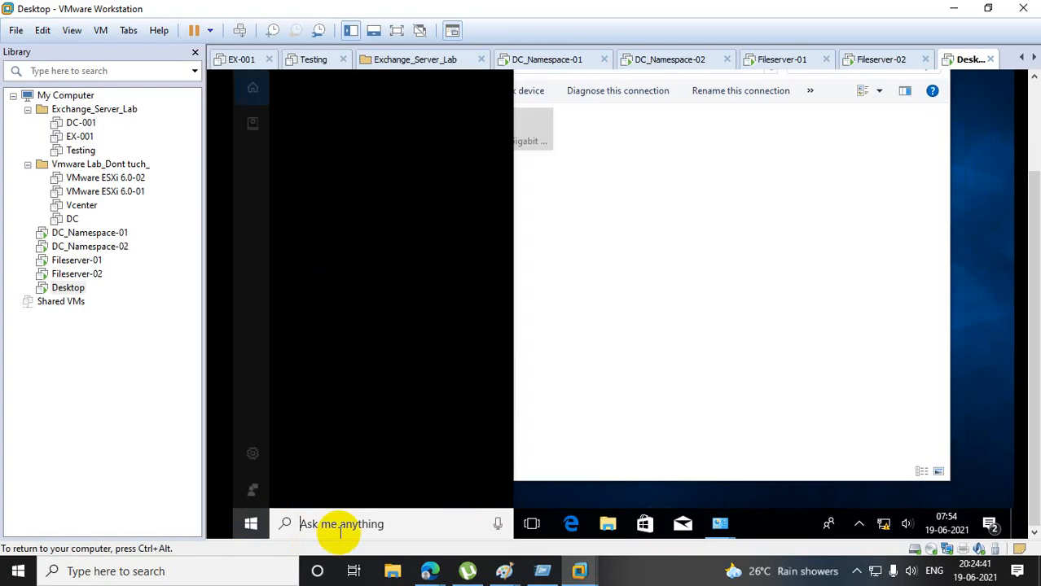
pyautogui.write('this')
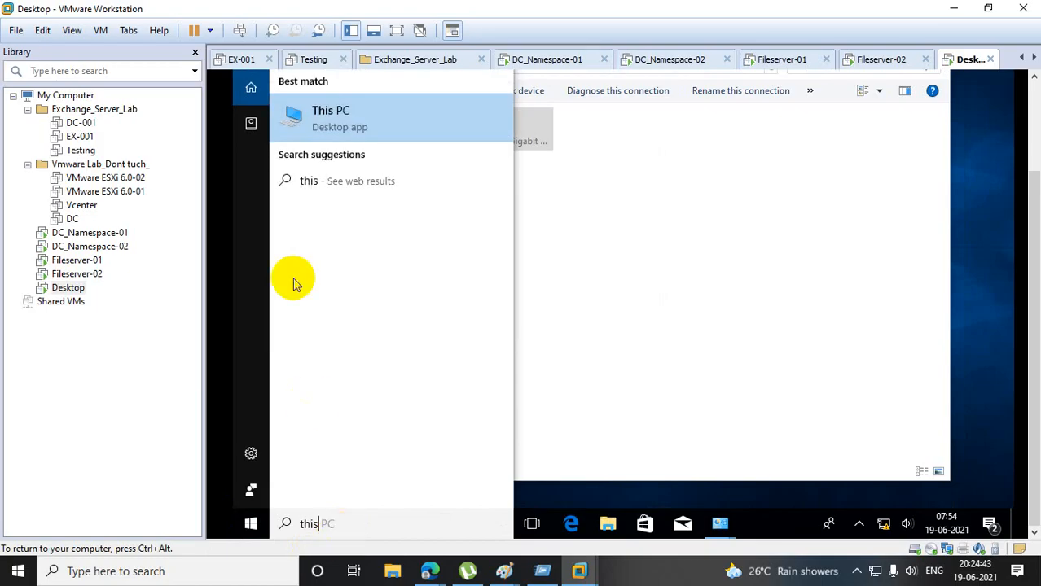
pyautogui.rightClick(350, 114)
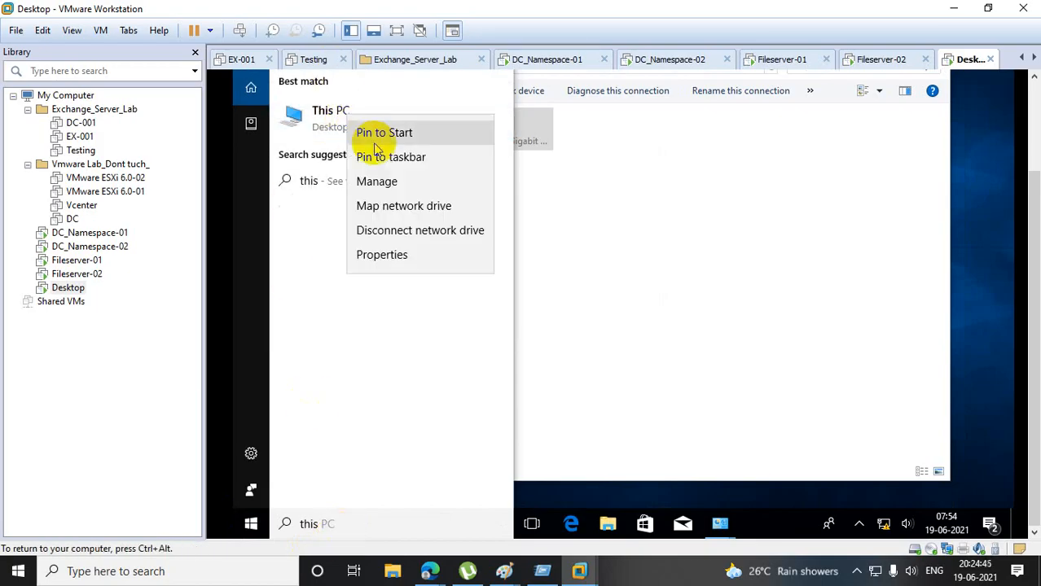
pyautogui.click(413, 260)
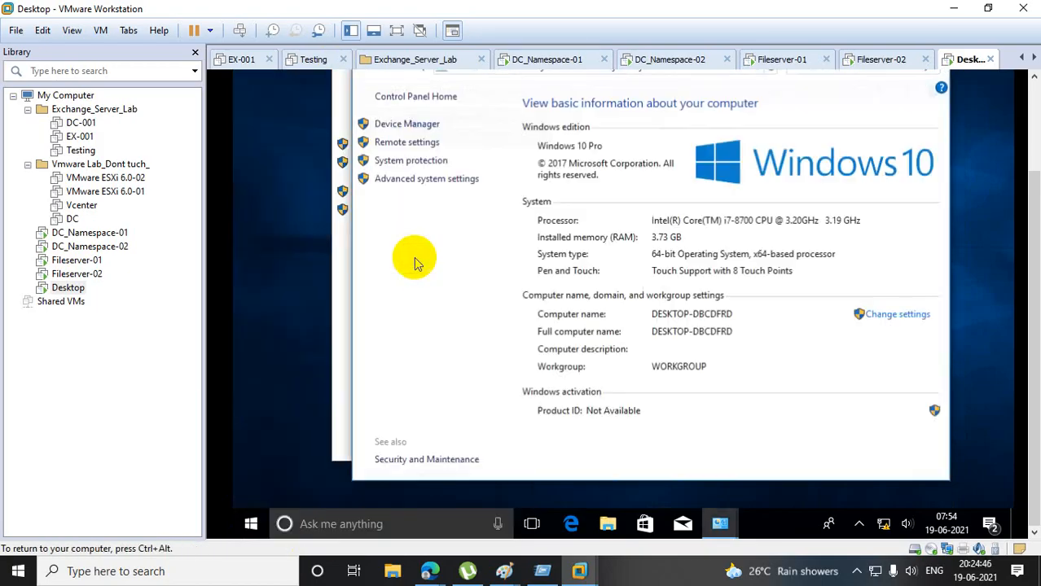
pyautogui.click(432, 179)
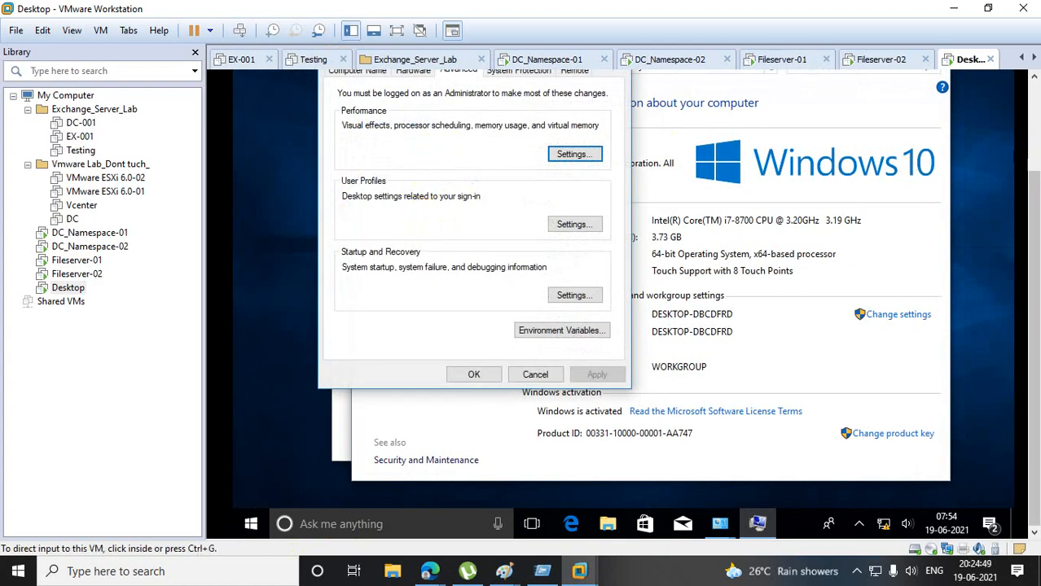
pyautogui.moveTo(1033, 193); pyautogui.dragTo(1033, 121)
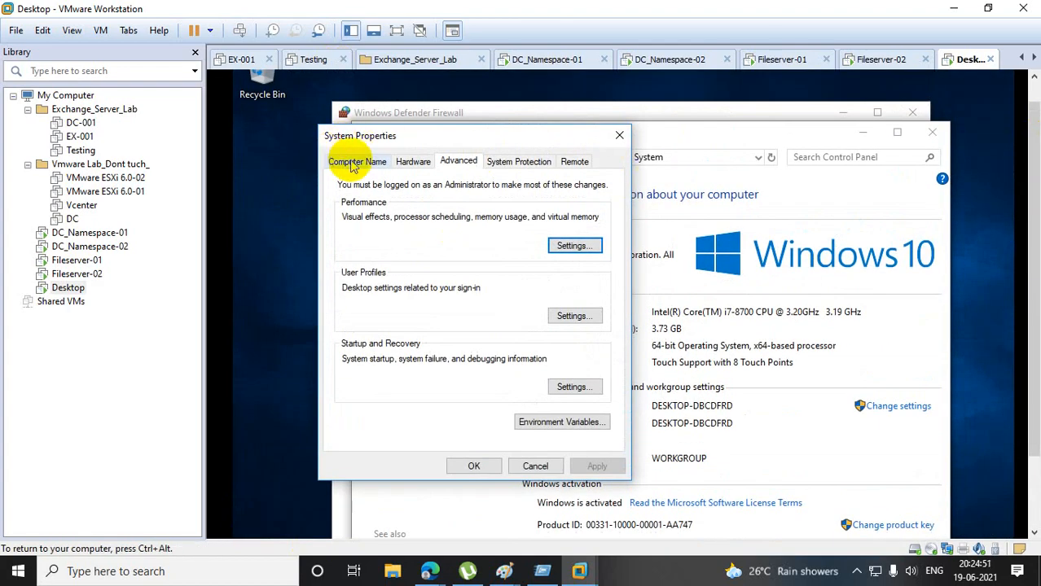
pyautogui.click(356, 162)
# Enter computer name Employee_Desktop and domain bt.com in the name-change dialog.
pyautogui.click(573, 349)
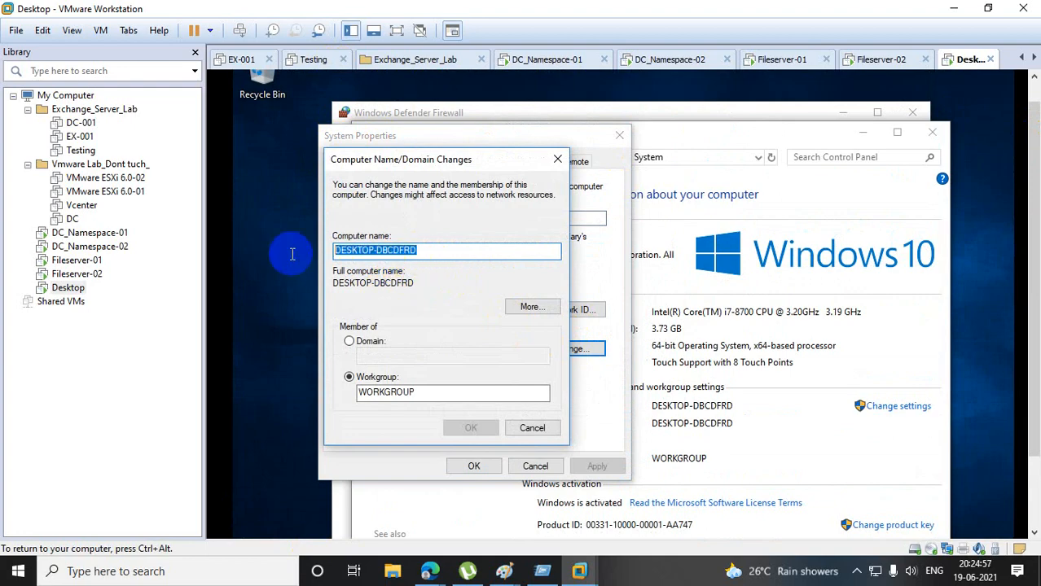
pyautogui.write('Emp')
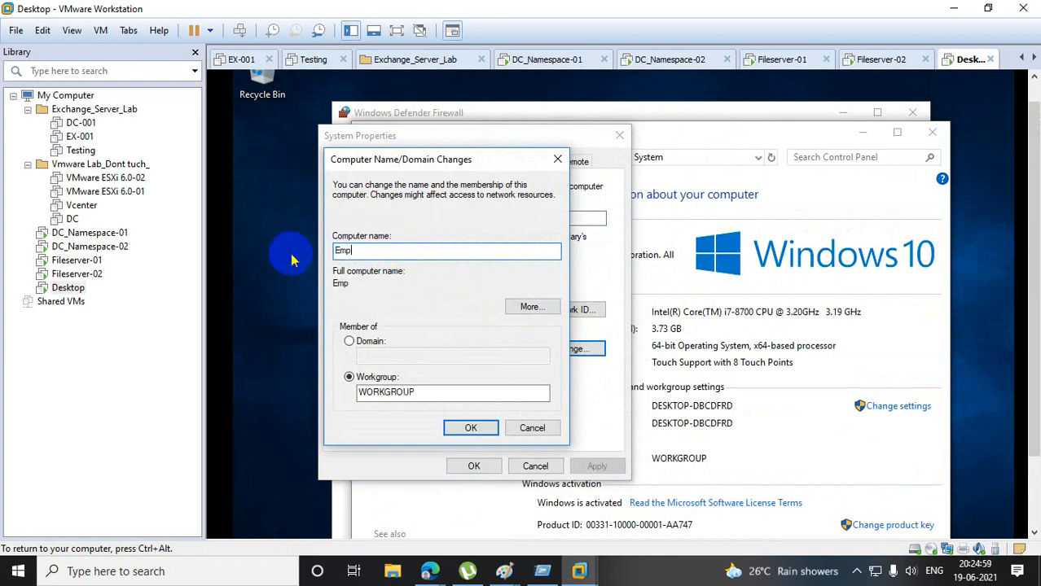
pyautogui.write('loyee_Desktop')
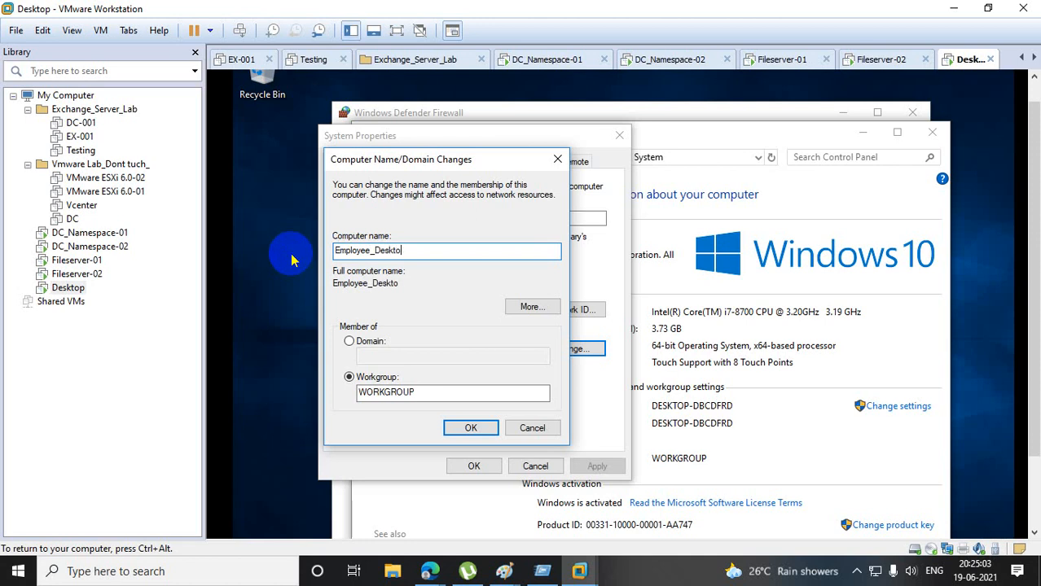
pyautogui.click(371, 341)
pyautogui.click(375, 352)
pyautogui.write('bt.com')
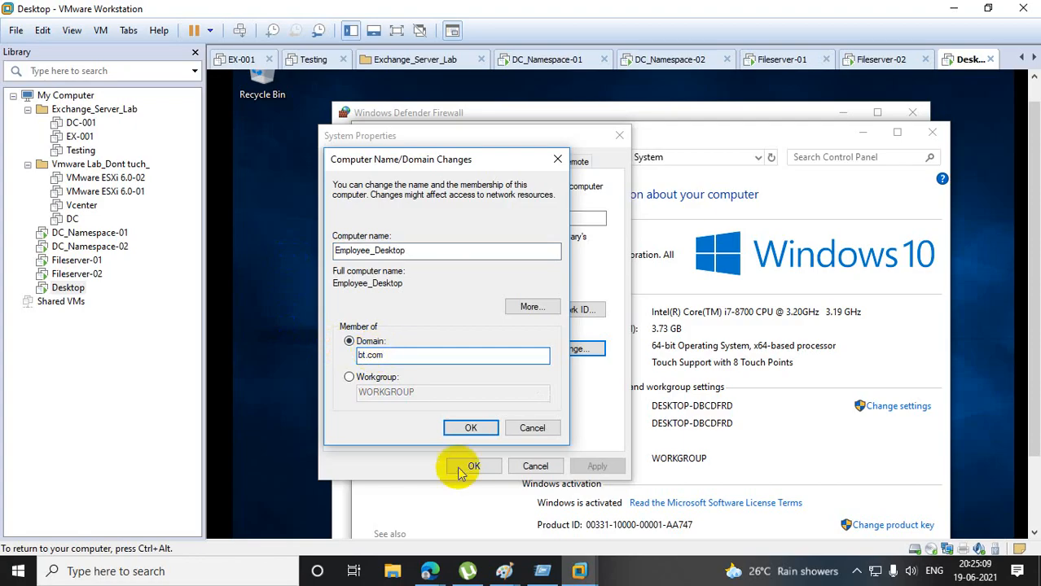
# Confirm joining bt.com as Employee_Desktop and authenticate with the domain administrator credentials.
pyautogui.click(469, 428)
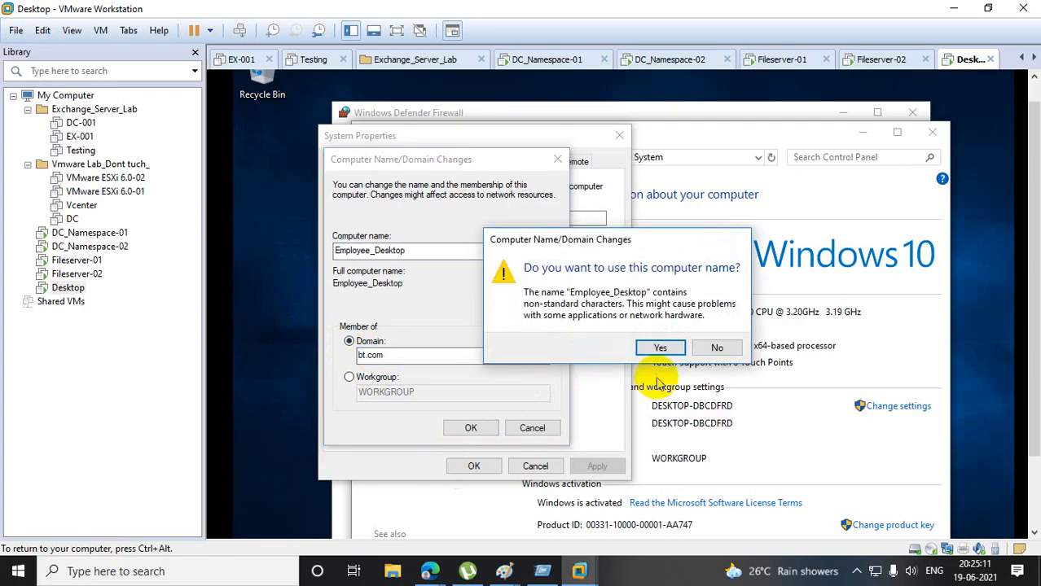
pyautogui.click(659, 348)
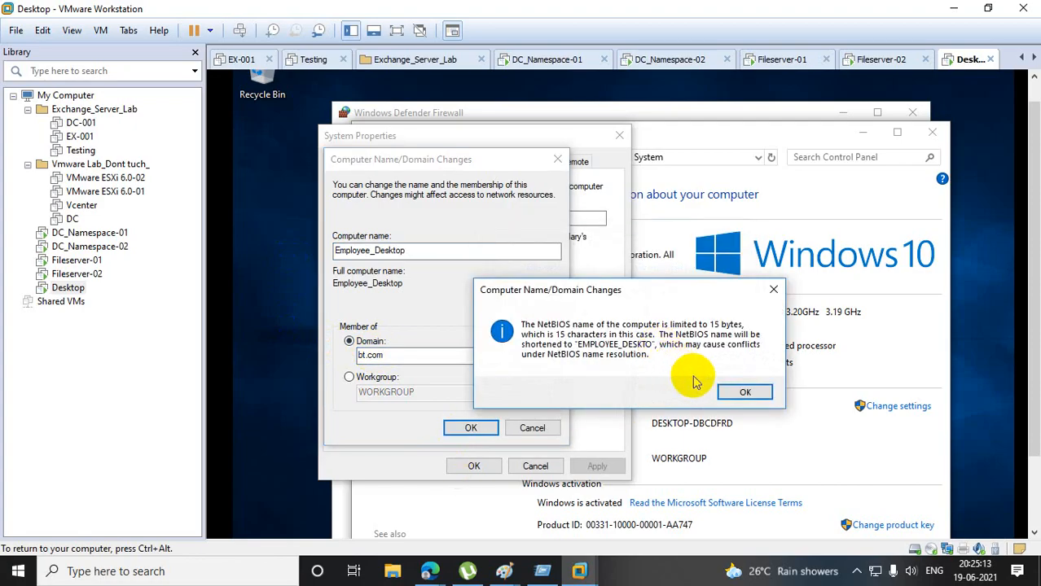
pyautogui.click(744, 394)
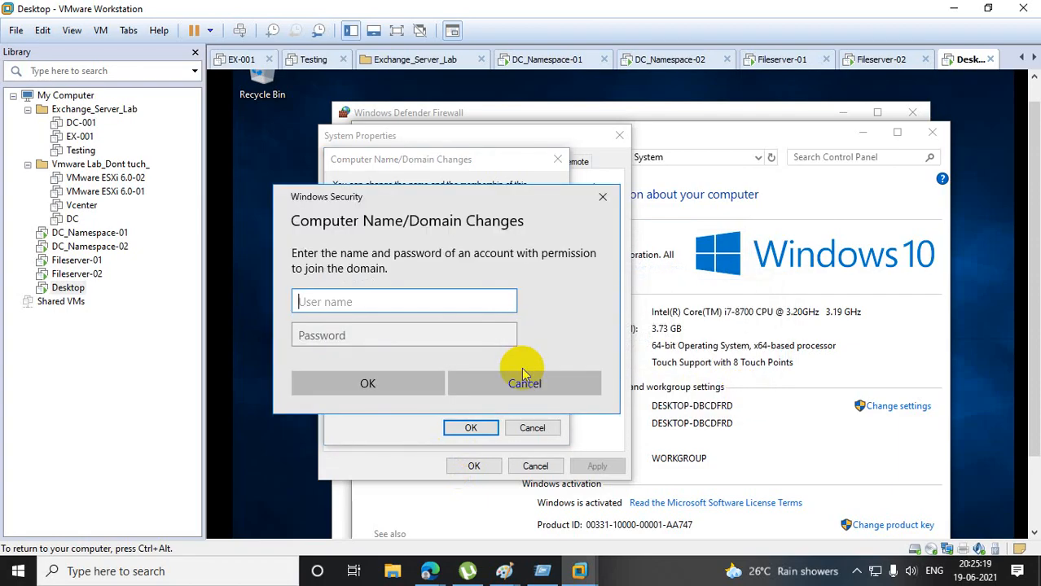
pyautogui.write('A')
pyautogui.press('BackSpace')
pyautogui.write('bt\\Ad')
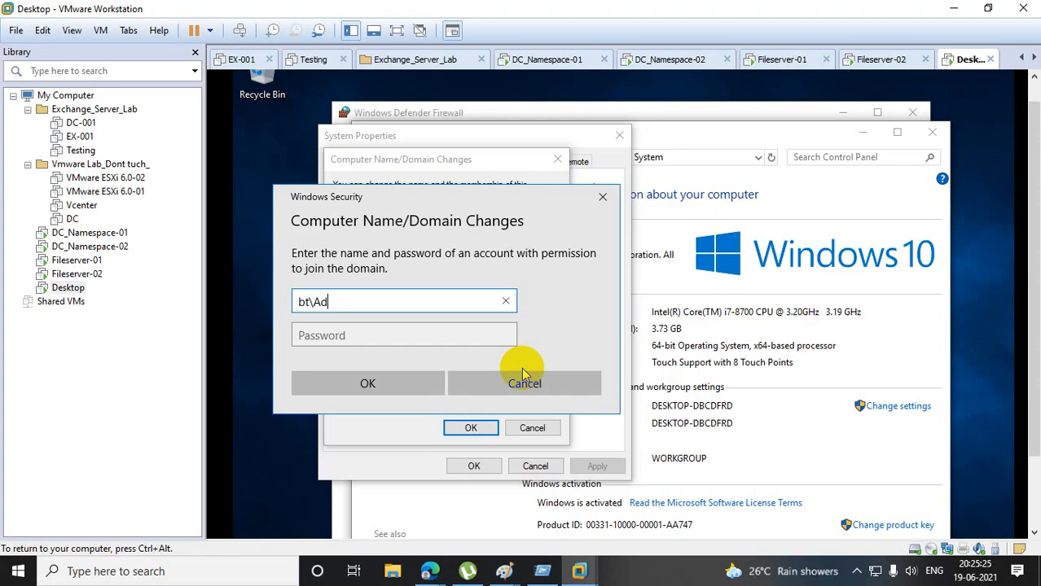
pyautogui.write('ministrator')
pyautogui.press('Tab')
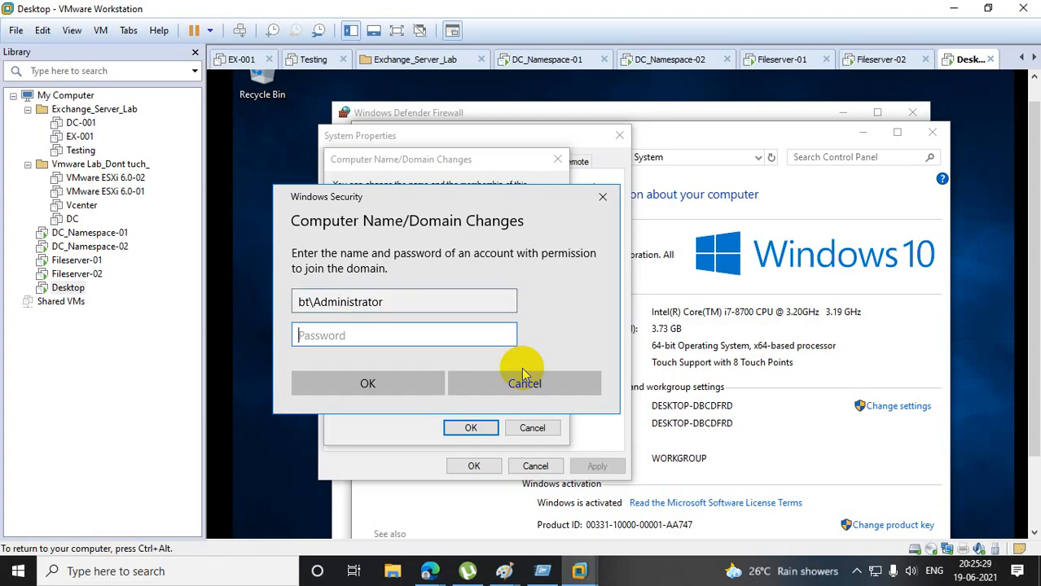
pyautogui.write('••••••••••••')
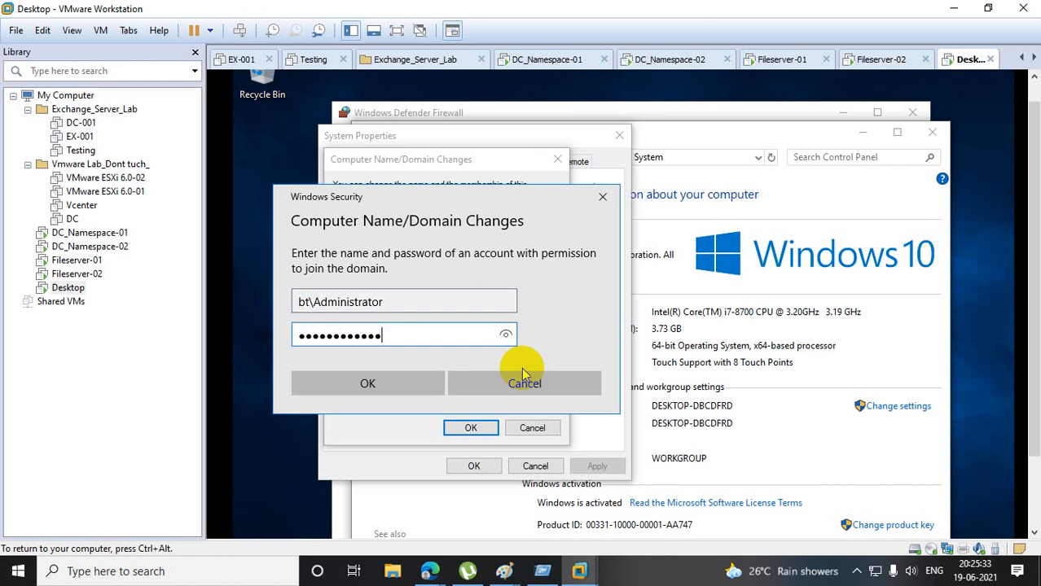
pyautogui.moveTo(502, 334); pyautogui.dragTo(497, 335)
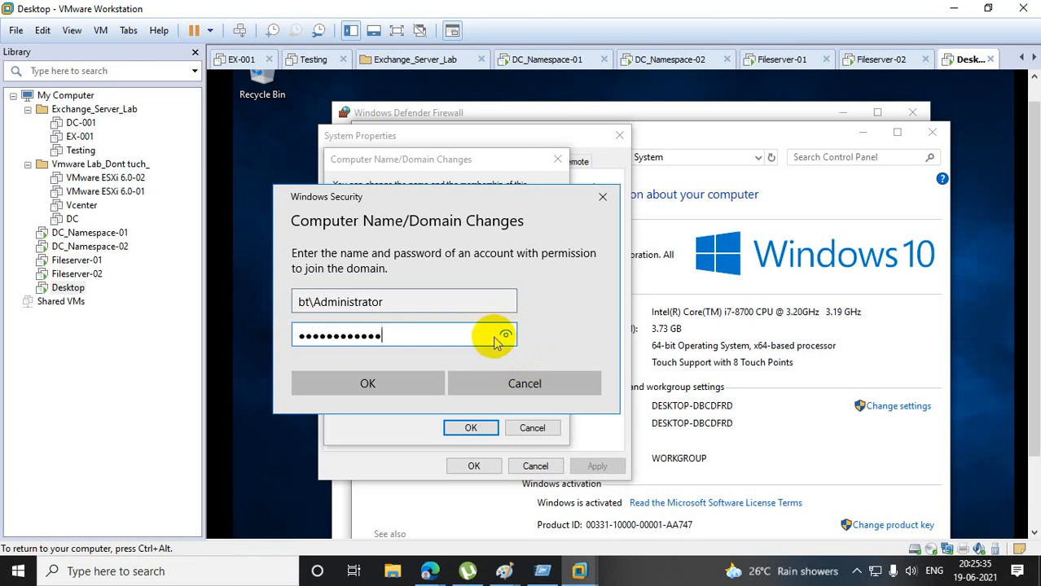
pyautogui.click(411, 375)
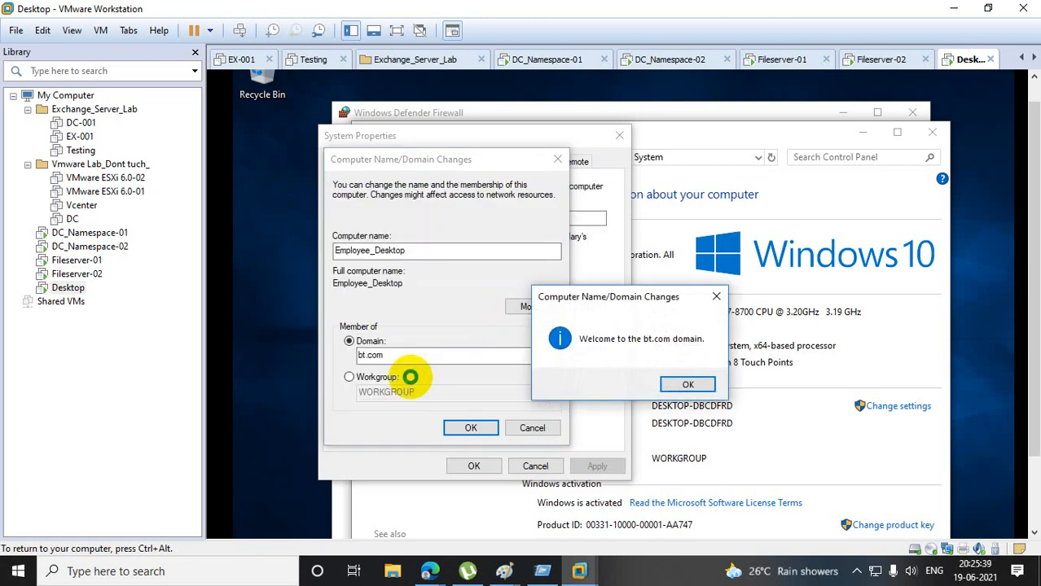
# Acknowledge the bt.com welcome, restart the client now, and switch to DC_Namespace-01.
pyautogui.click(690, 385)
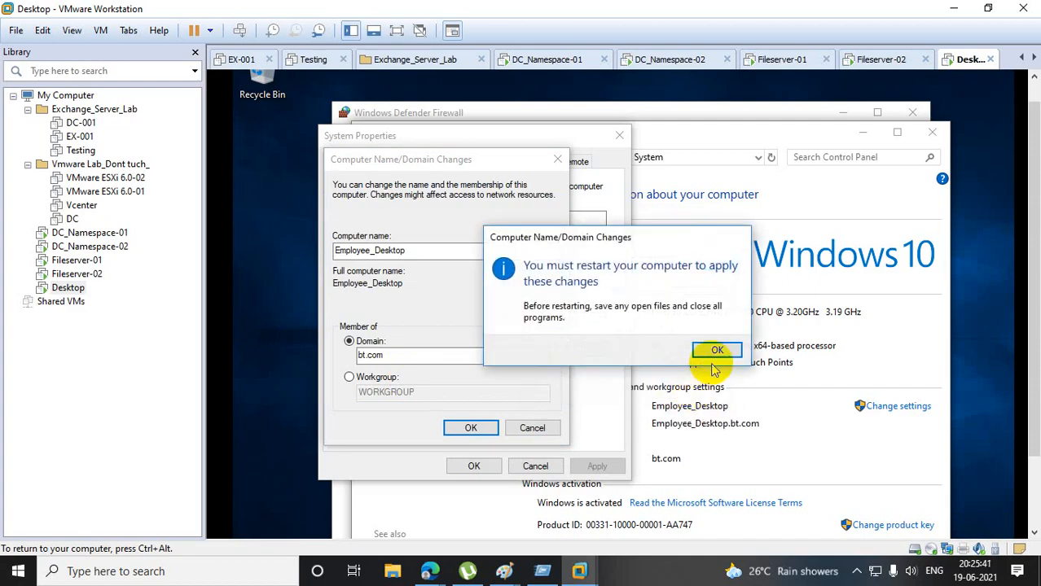
pyautogui.click(711, 350)
pyautogui.click(469, 465)
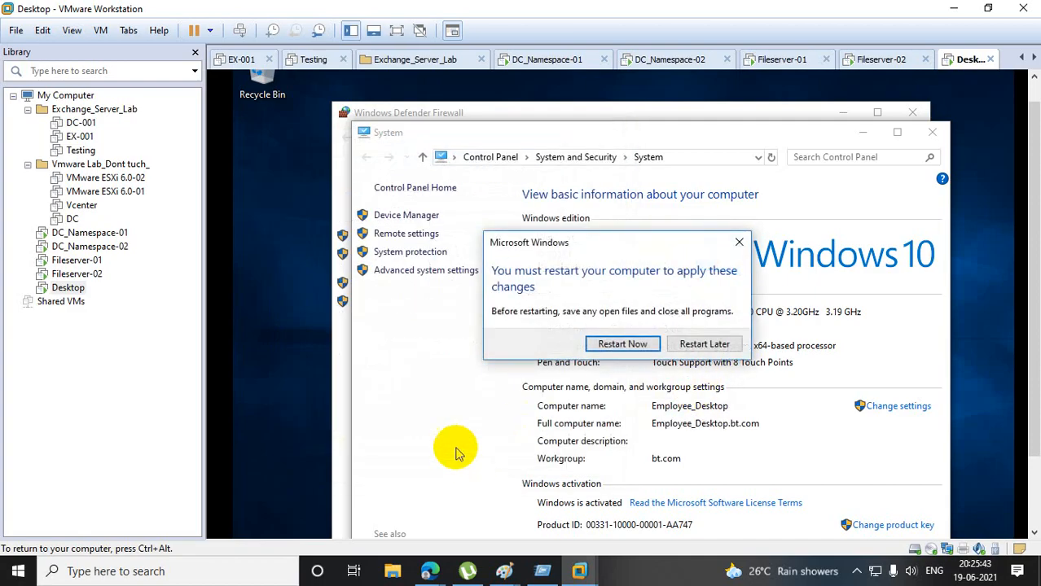
pyautogui.click(618, 344)
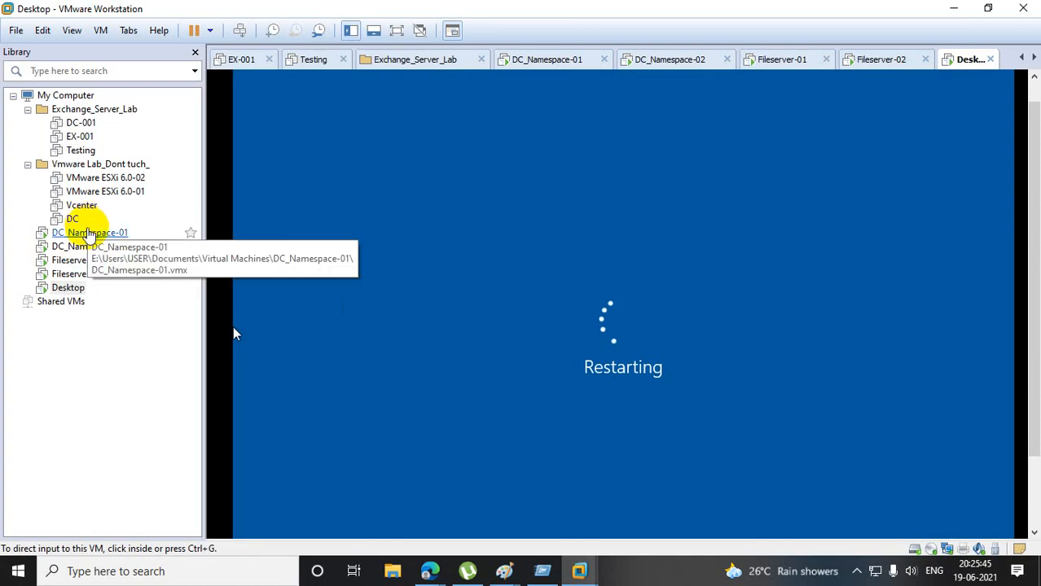
pyautogui.click(69, 233)
pyautogui.moveTo(1034, 114); pyautogui.dragTo(1034, 75)
# Close DFS Management, open dsa.msc and reset the domain user's password under bt.com > Users.
pyautogui.click(994, 77)
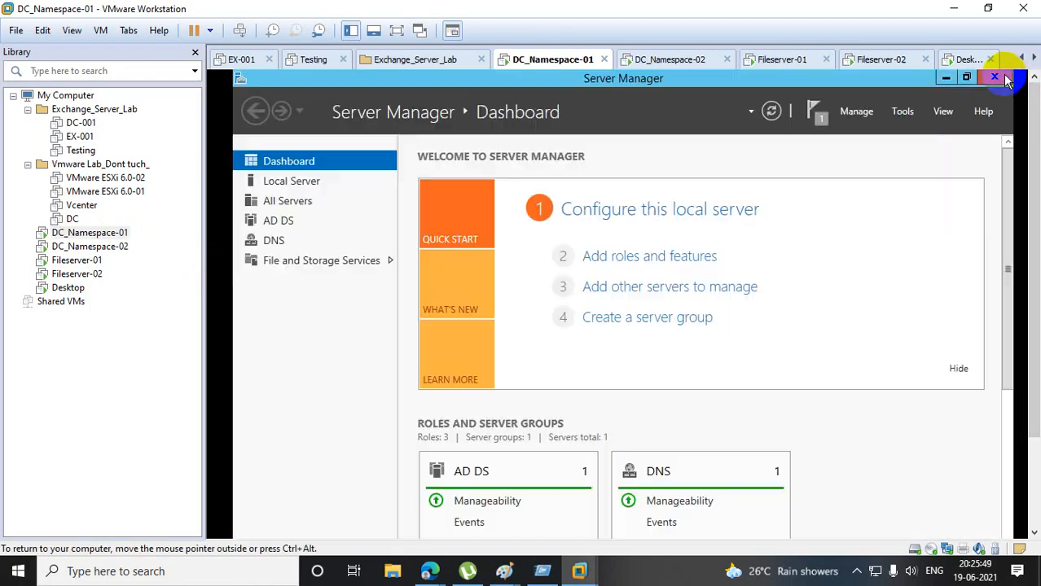
pyautogui.write('d')
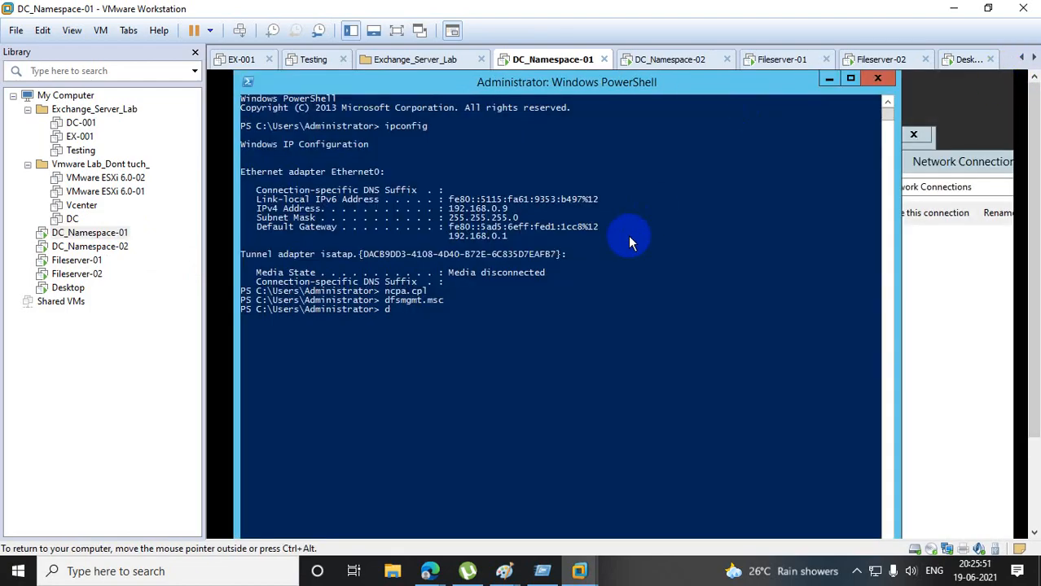
pyautogui.write('sa.msc')
pyautogui.press('Return')
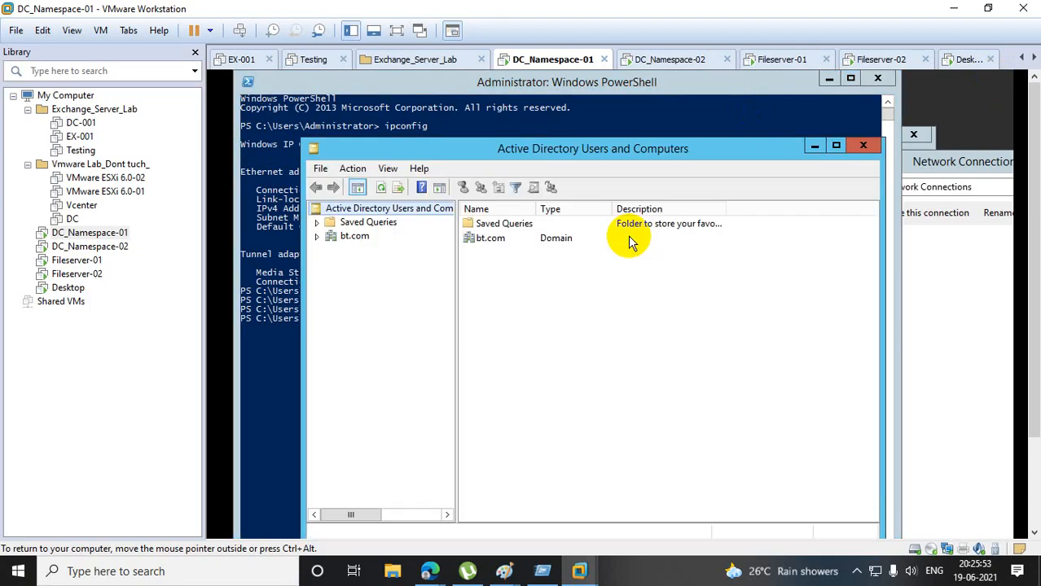
pyautogui.doubleClick(359, 241)
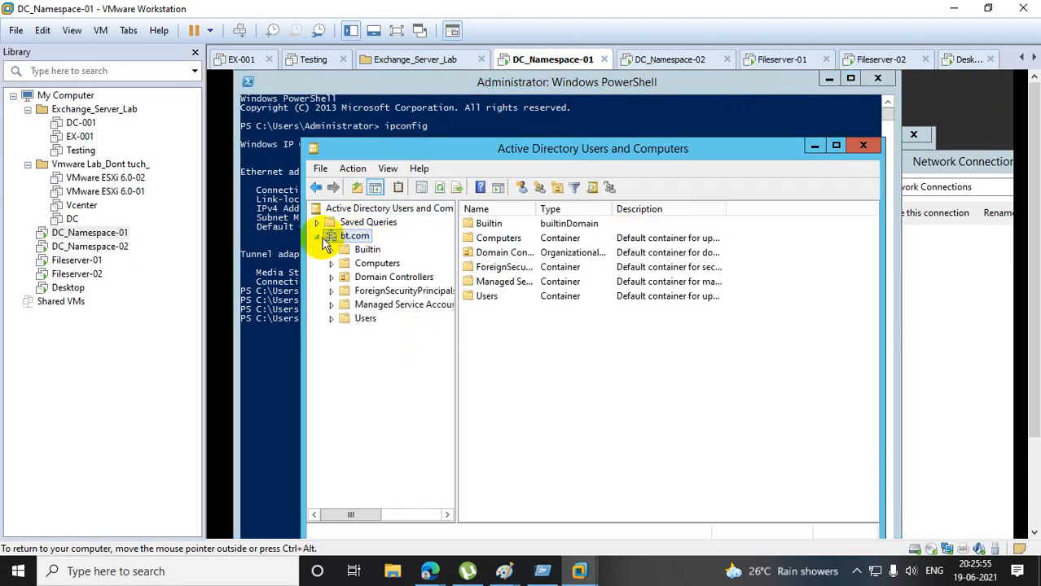
pyautogui.click(364, 318)
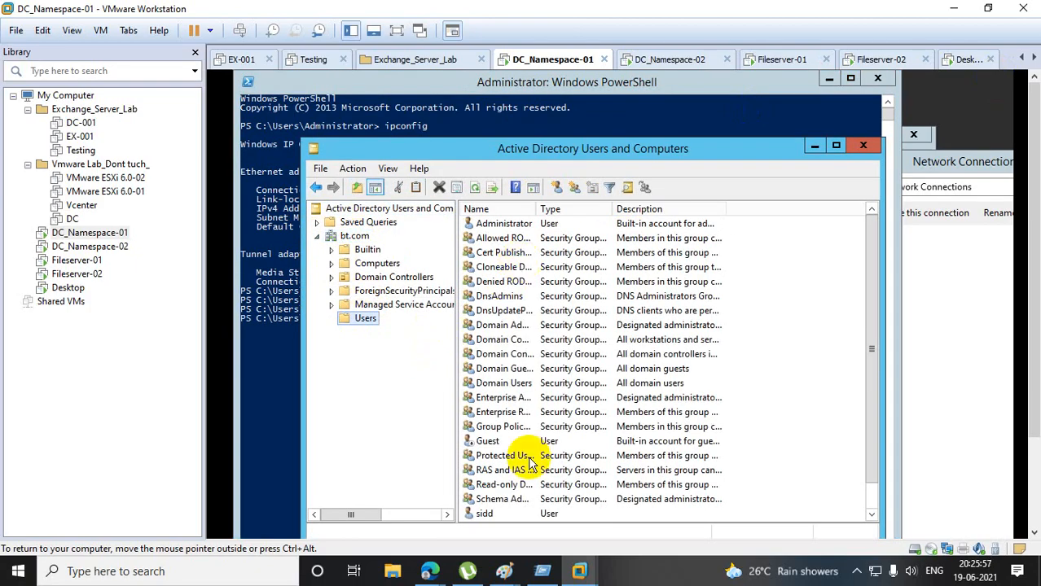
pyautogui.click(488, 514)
pyautogui.rightClick(491, 519)
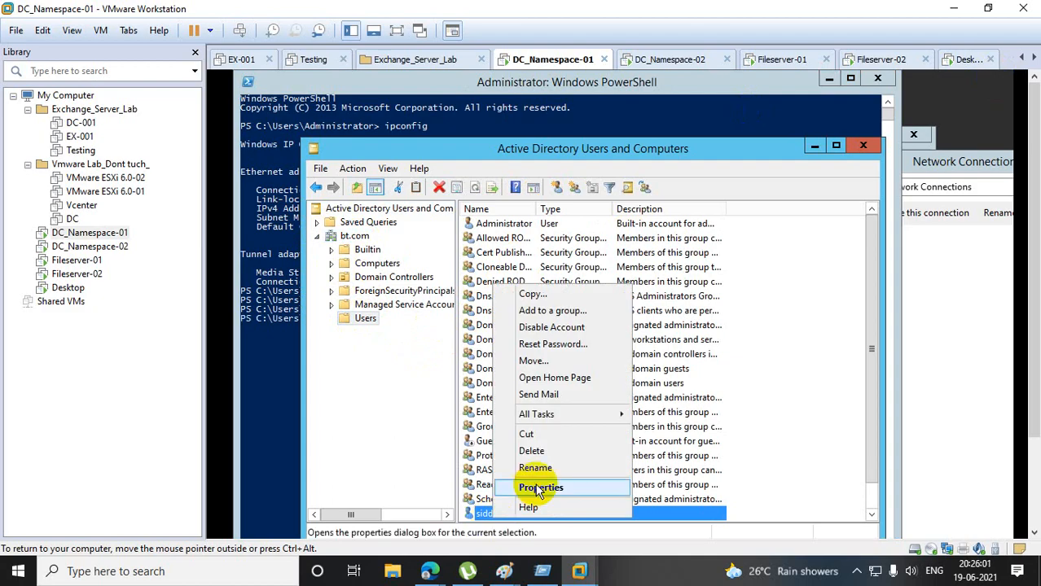
pyautogui.click(572, 345)
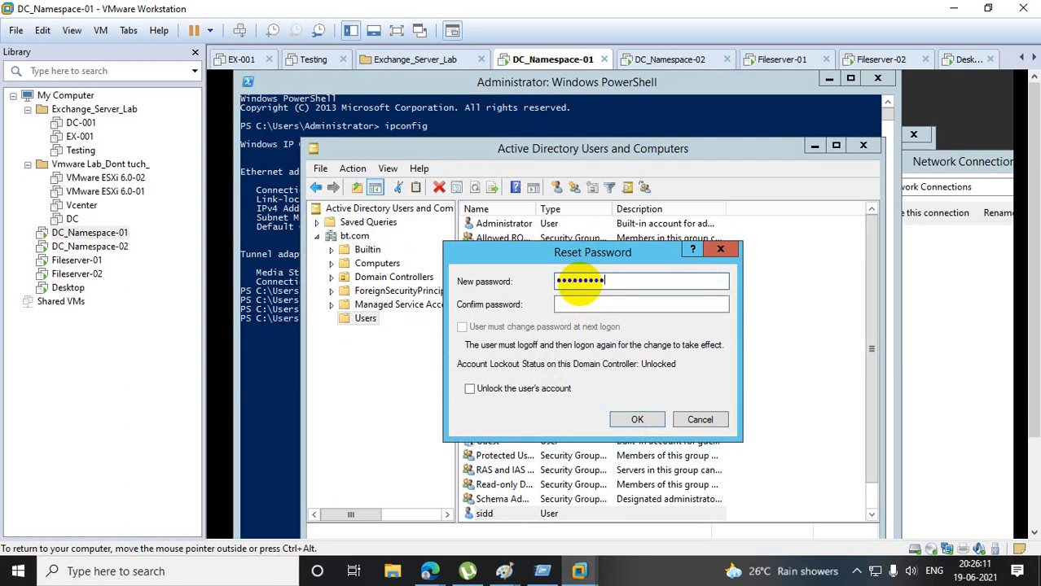
pyautogui.press('Tab')
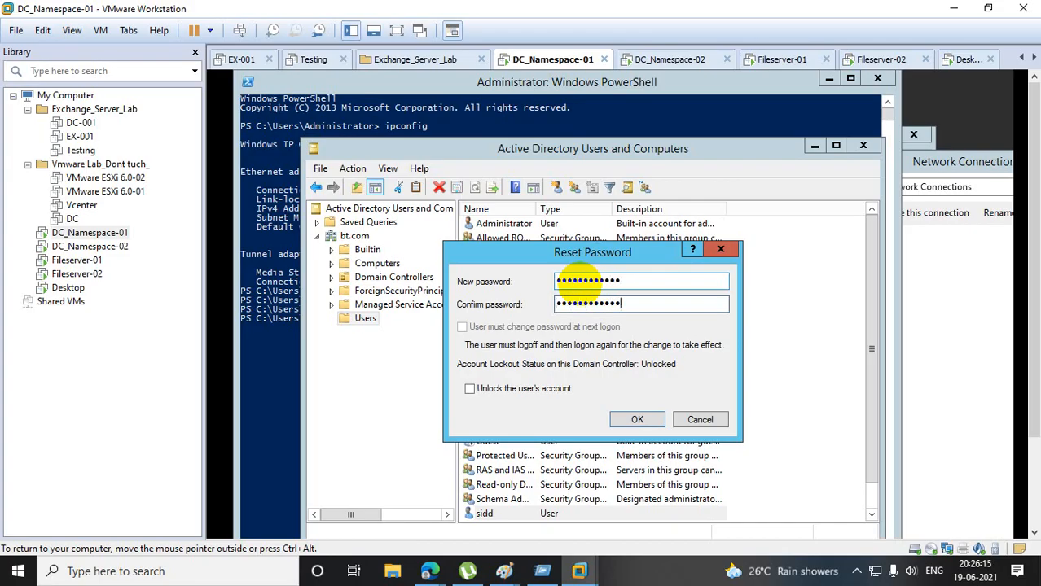
pyautogui.click(641, 418)
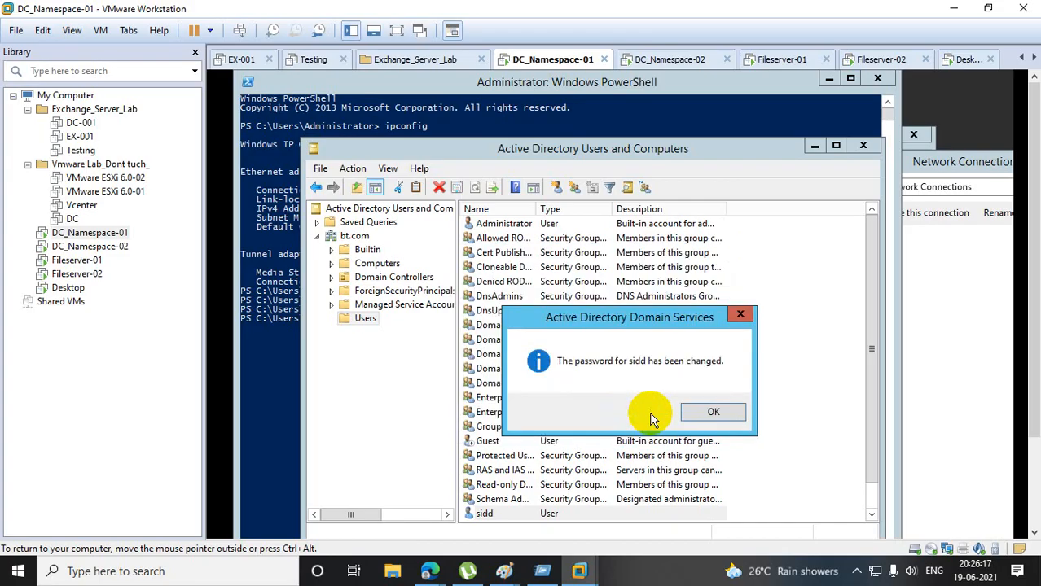
pyautogui.click(688, 413)
# Review the user's Member Of groups in Properties, then cancel and check shared VMs.
pyautogui.scroll(-1, 863, 456)
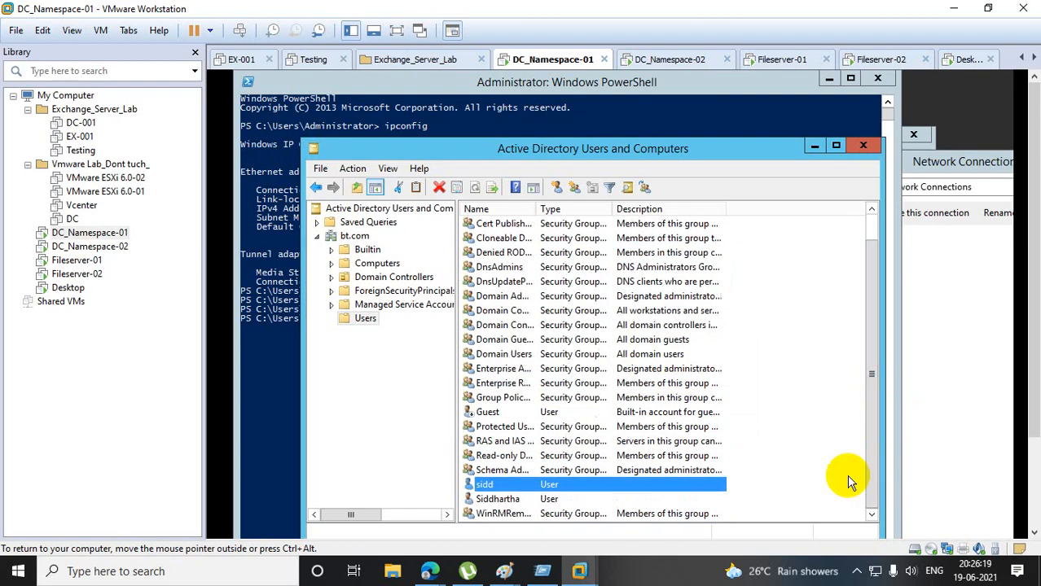
pyautogui.rightClick(505, 484)
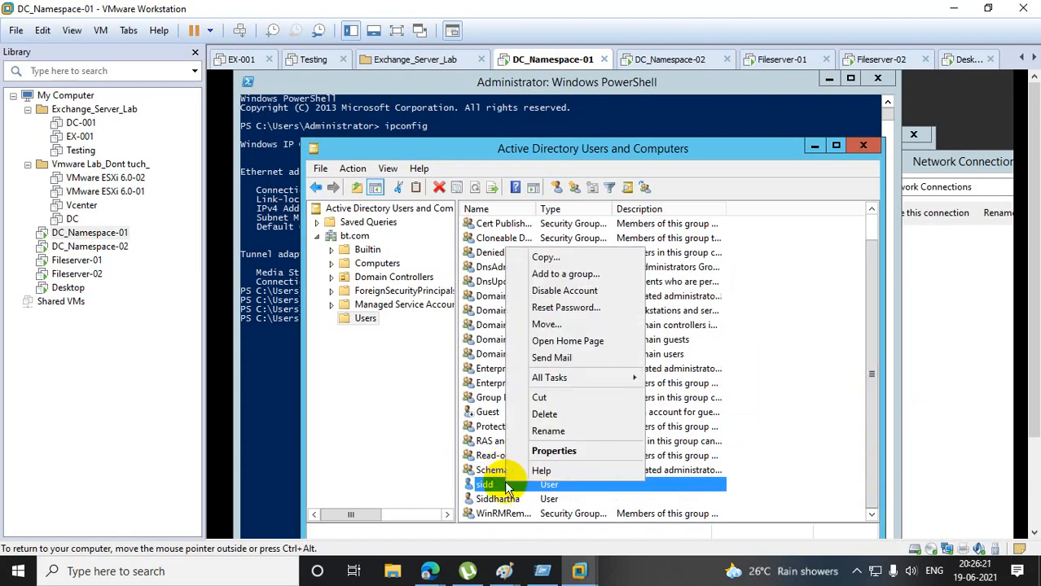
pyautogui.click(567, 462)
pyautogui.click(485, 172)
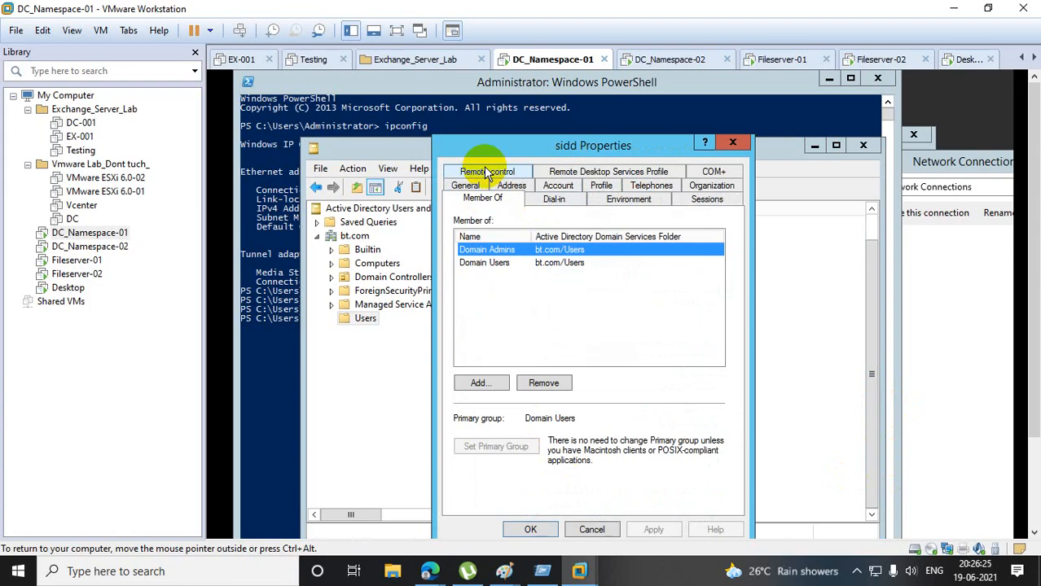
pyautogui.click(592, 529)
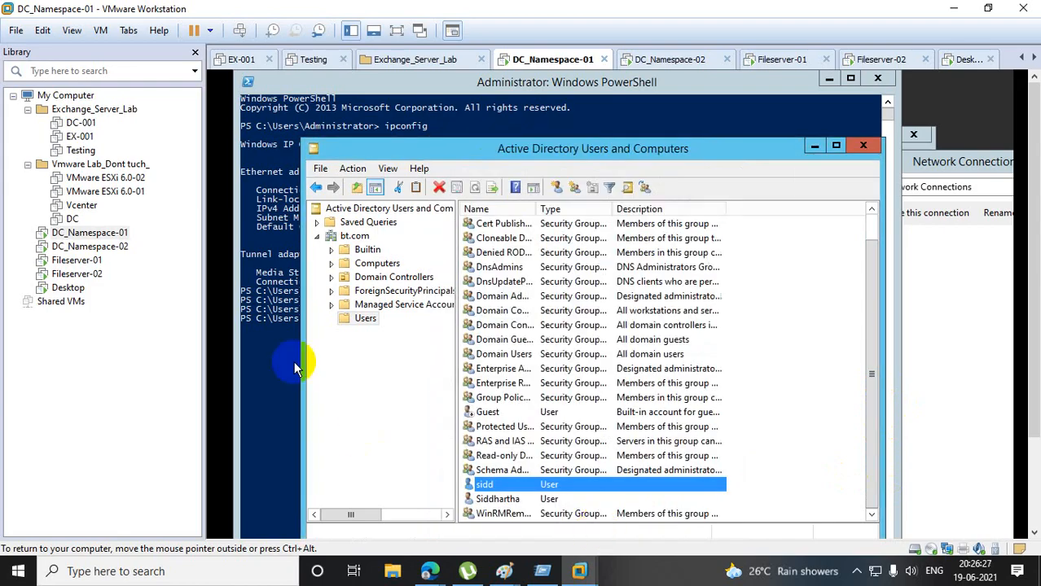
pyautogui.click(84, 302)
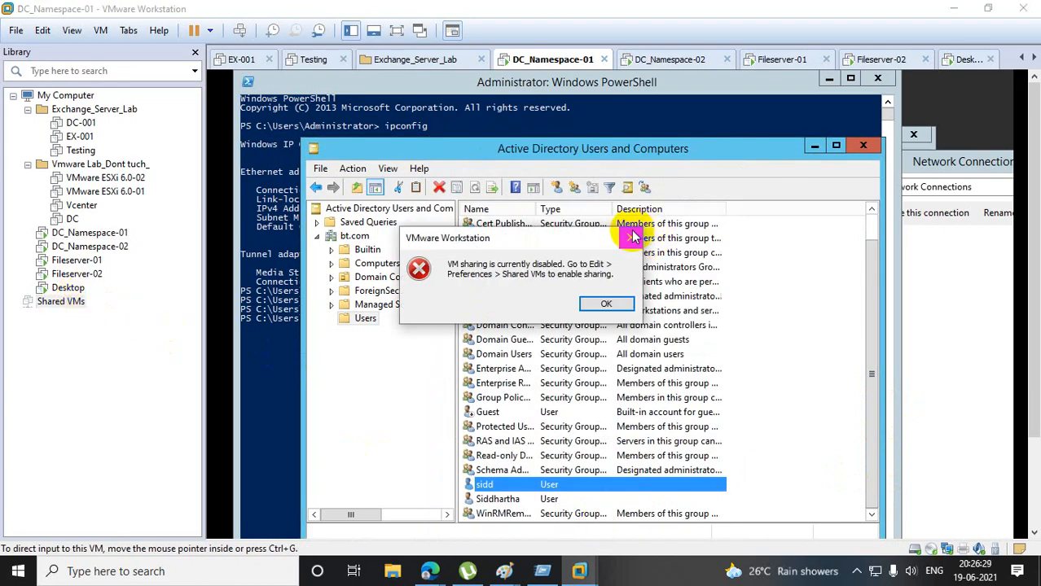
# Bring up the Desktop VM's sign-in screen and dismiss the failed empty-password attempt.
pyautogui.click(602, 302)
pyautogui.click(75, 289)
pyautogui.rightClick(77, 289)
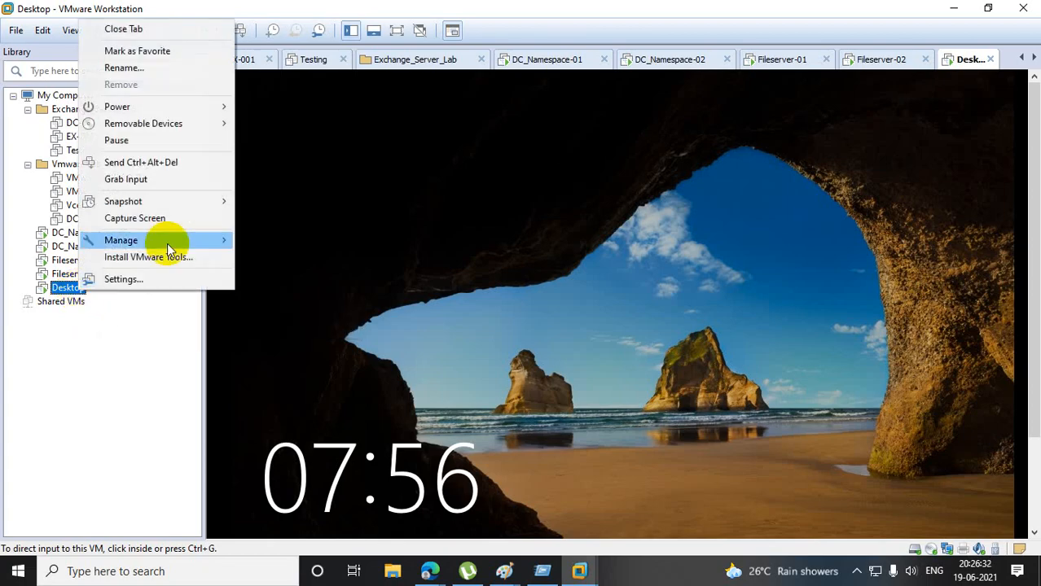
pyautogui.click(180, 163)
pyautogui.click(578, 422)
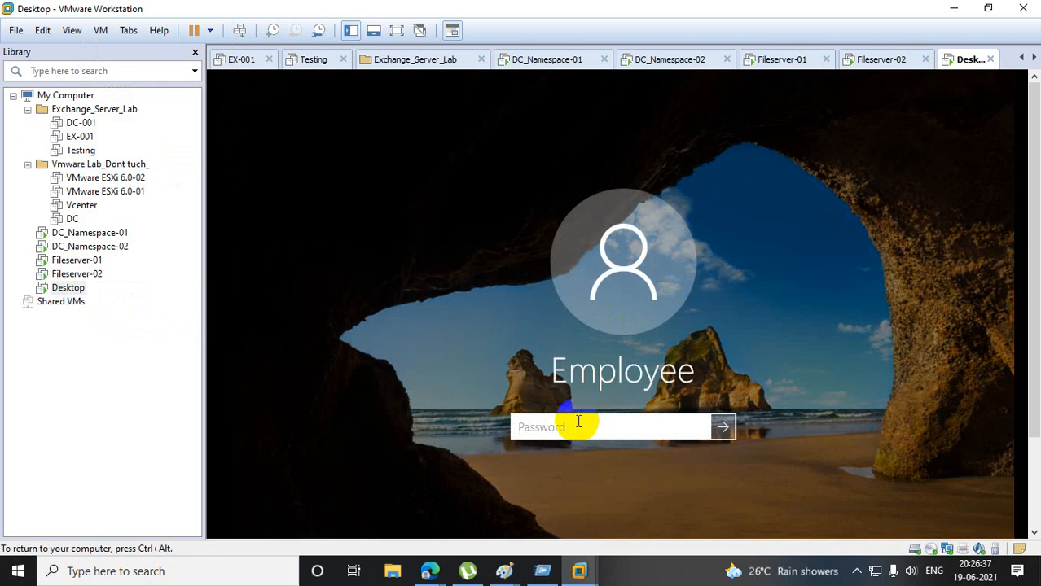
pyautogui.click(729, 426)
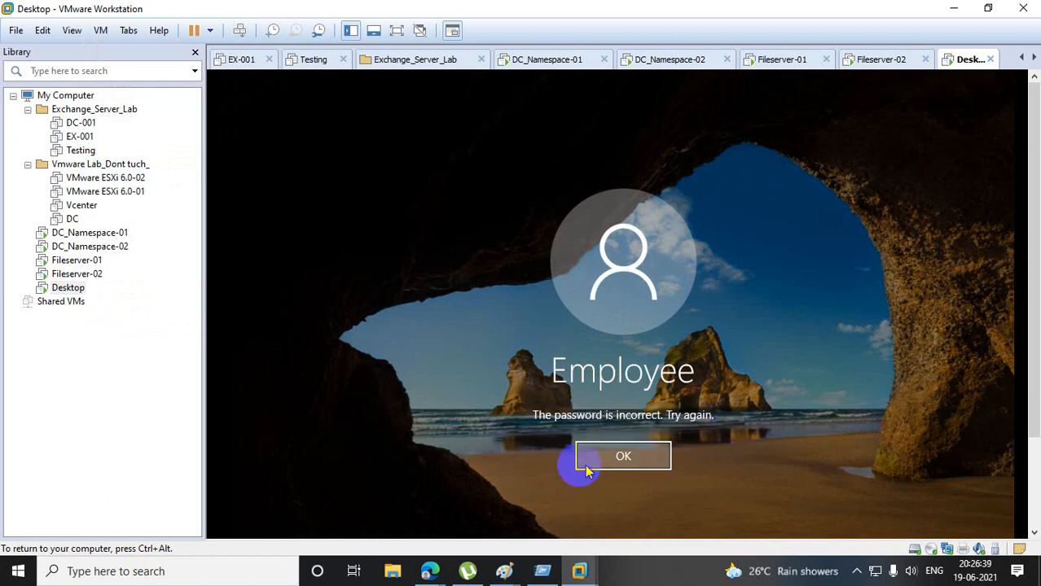
pyautogui.hotkey('ctrl', 'alt')
pyautogui.scroll(-3, 636, 498)
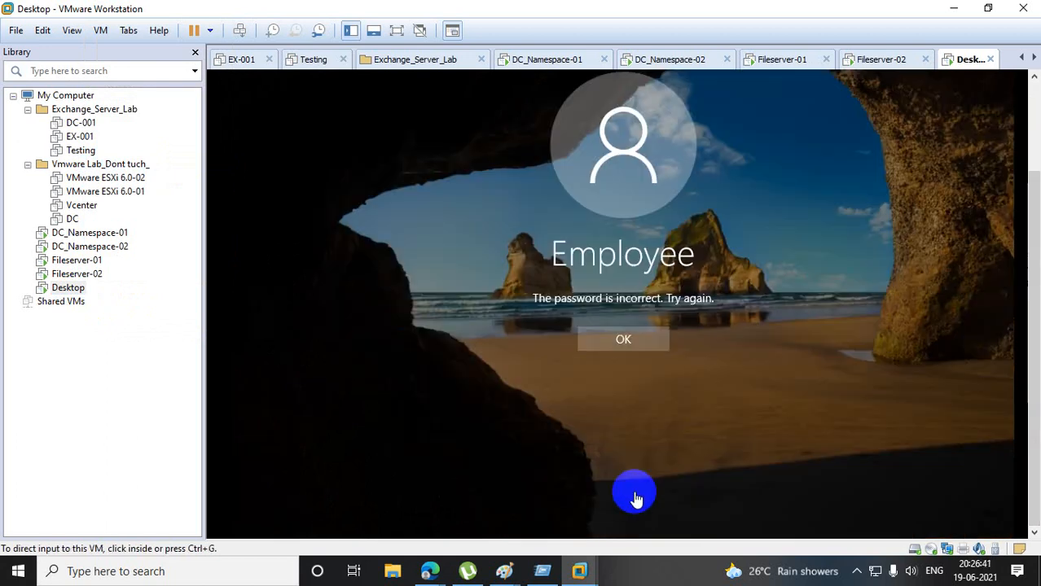
pyautogui.click(646, 337)
pyautogui.click(632, 343)
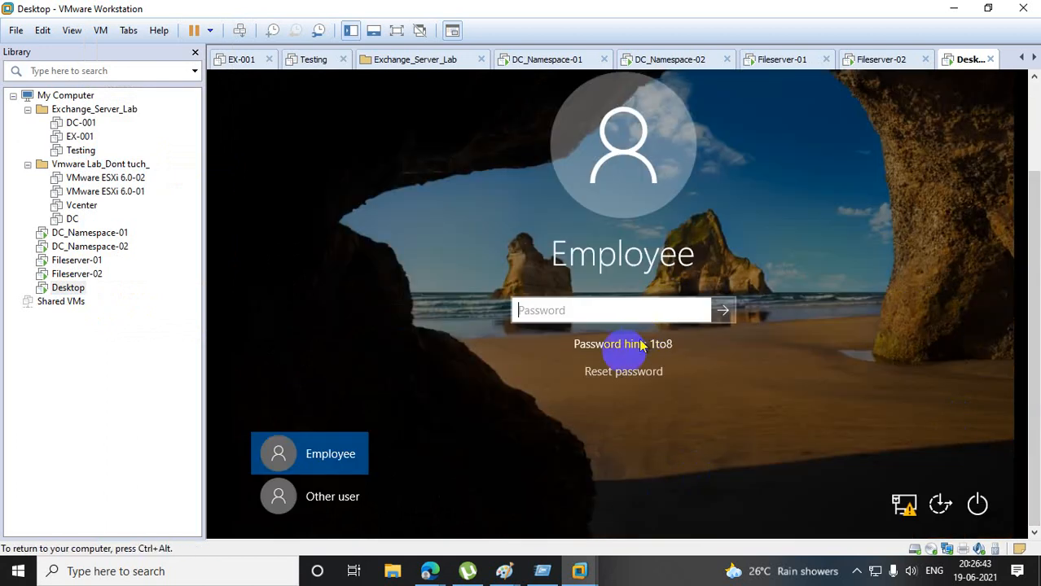
# Sign in as another domain user, re-entering the password after the first rejection.
pyautogui.click(330, 494)
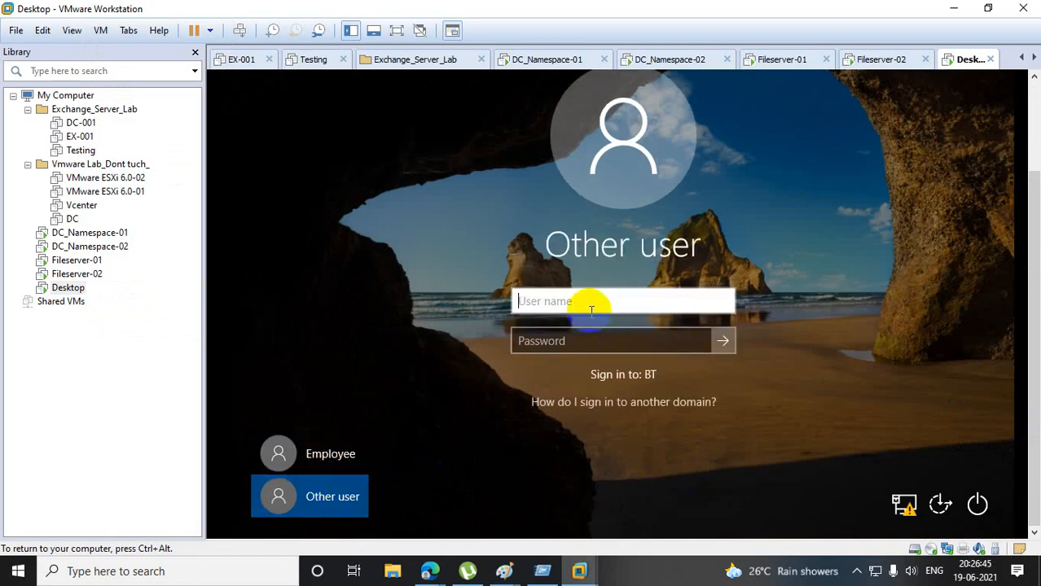
pyautogui.write('sidd')
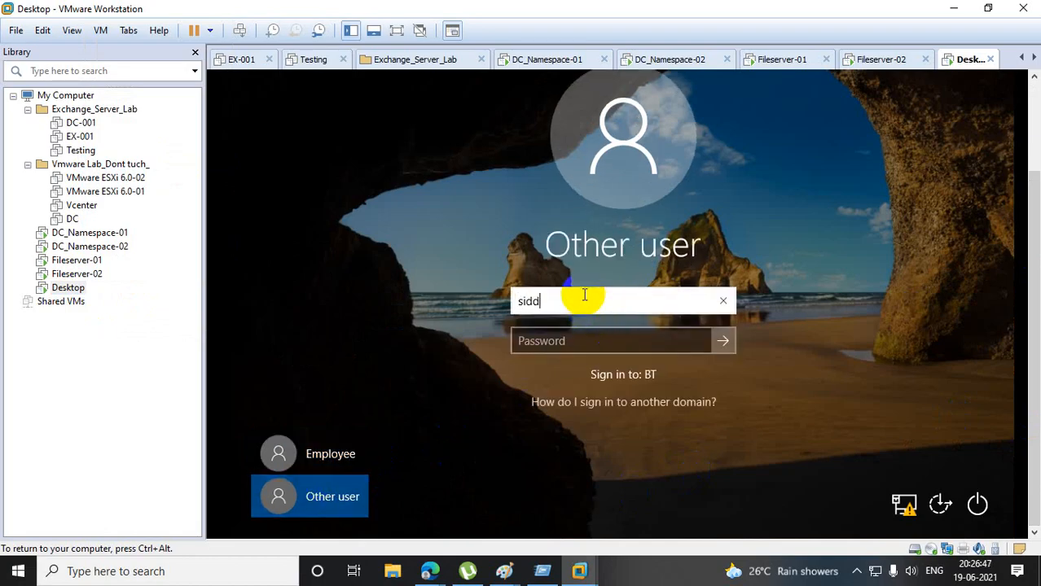
pyautogui.press('Tab')
pyautogui.write('**********')
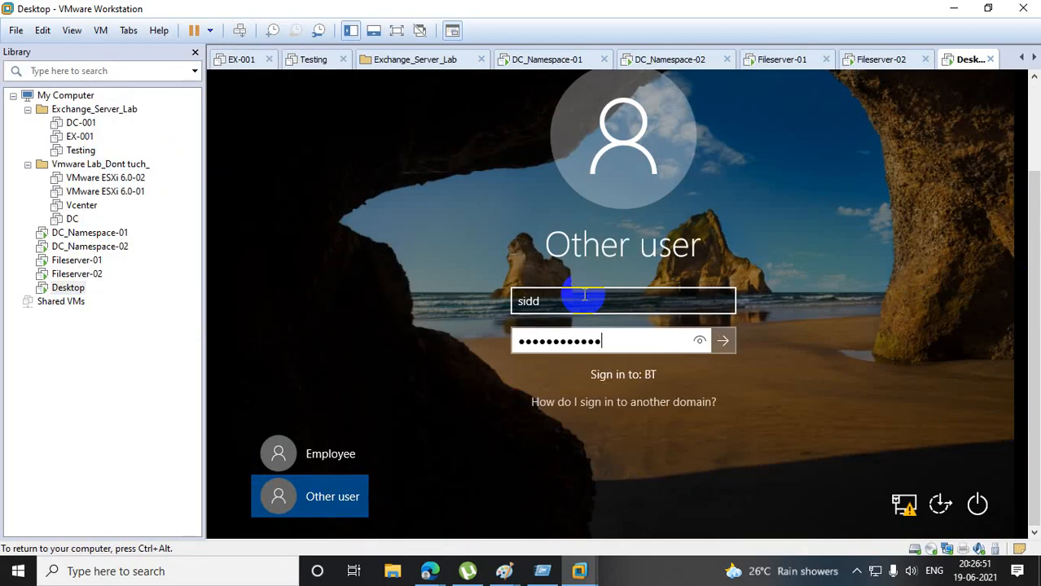
pyautogui.press('Return')
pyautogui.click(621, 341)
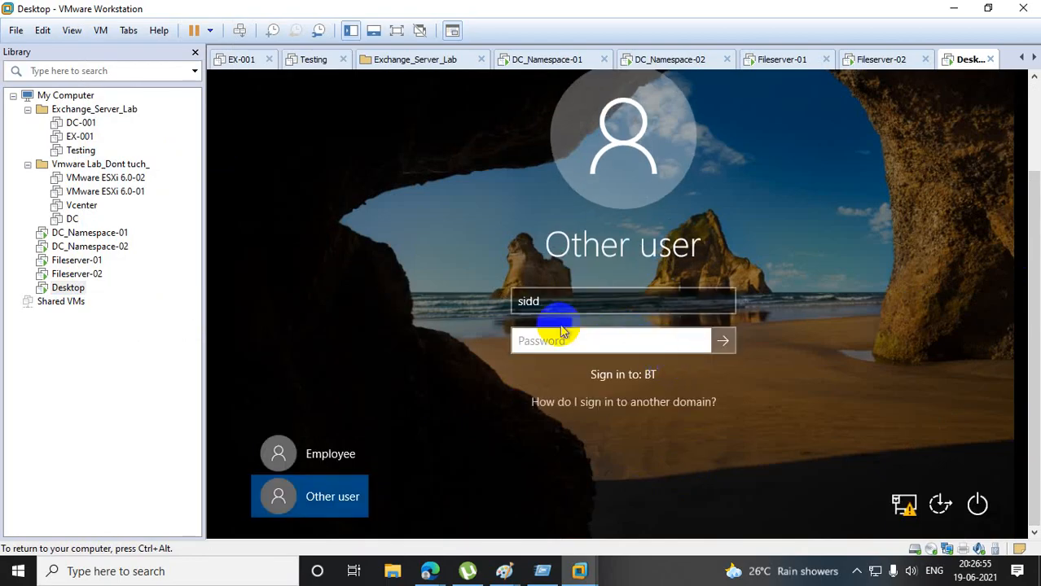
pyautogui.write('**********')
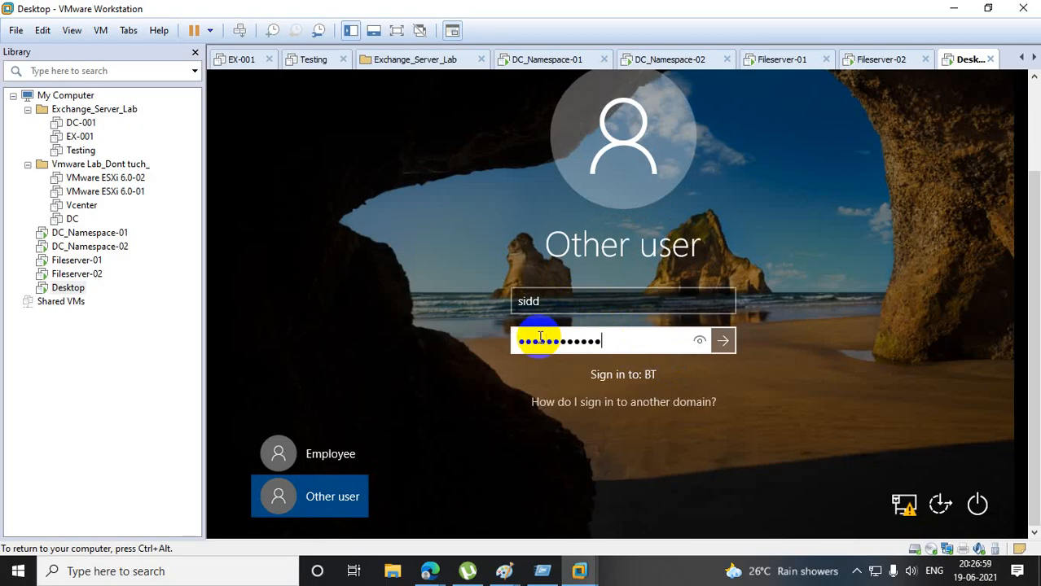
pyautogui.click(697, 341)
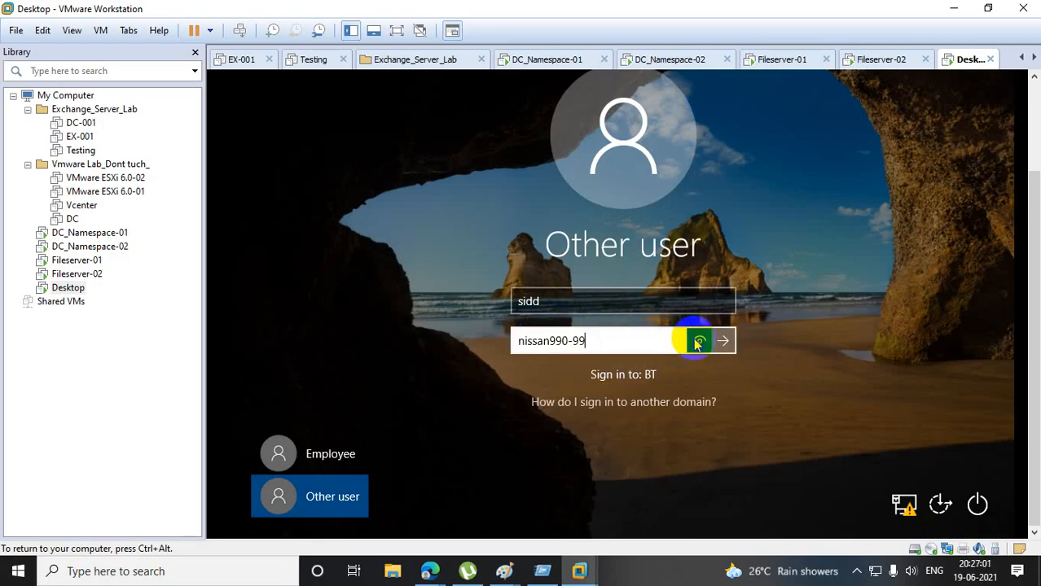
pyautogui.click(722, 341)
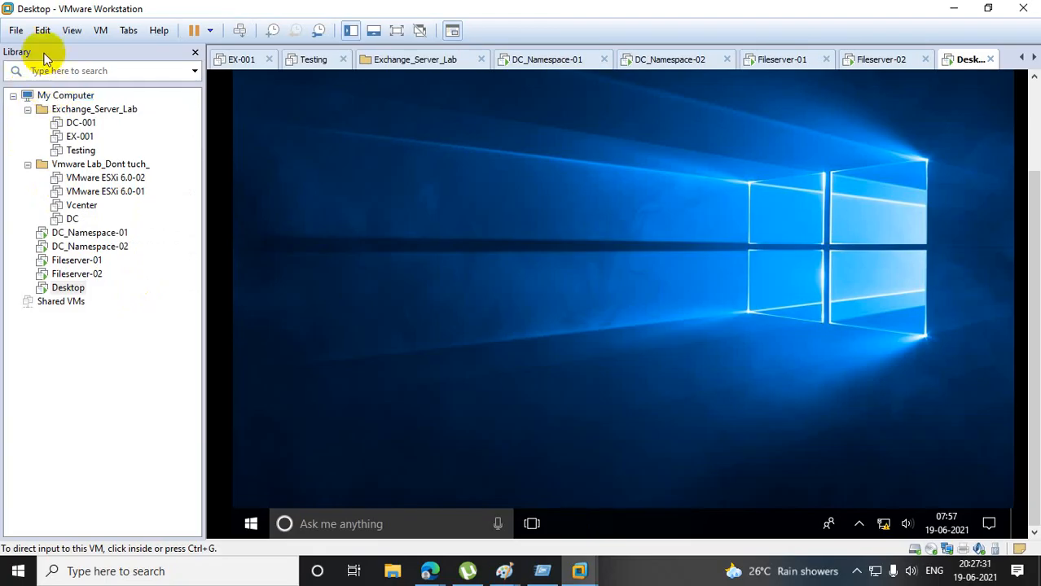
# Create a new library folder under My Computer named DFS.
pyautogui.rightClick(65, 96)
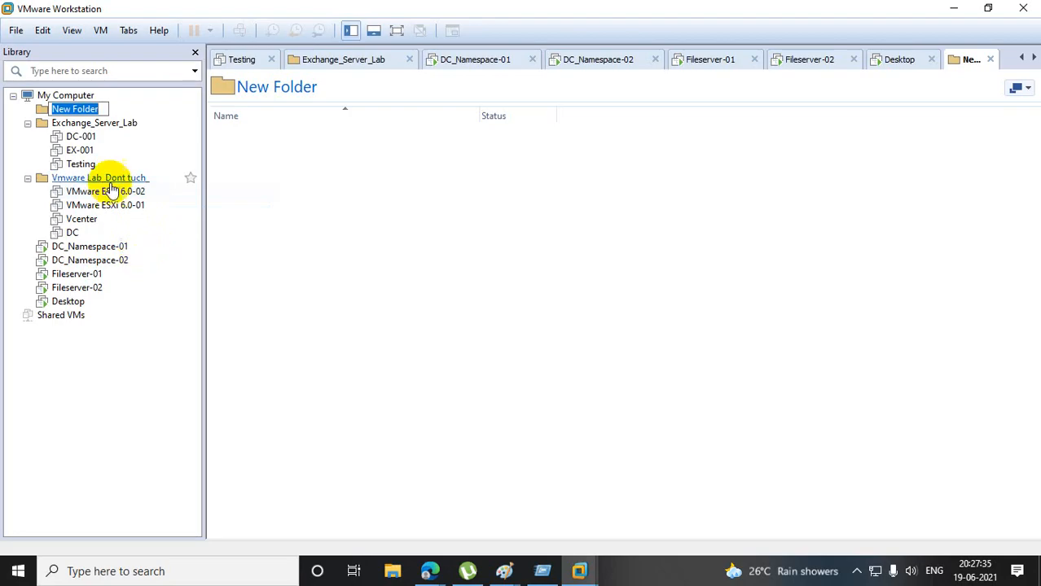
pyautogui.click(126, 108)
pyautogui.click(80, 109)
pyautogui.rightClick(80, 113)
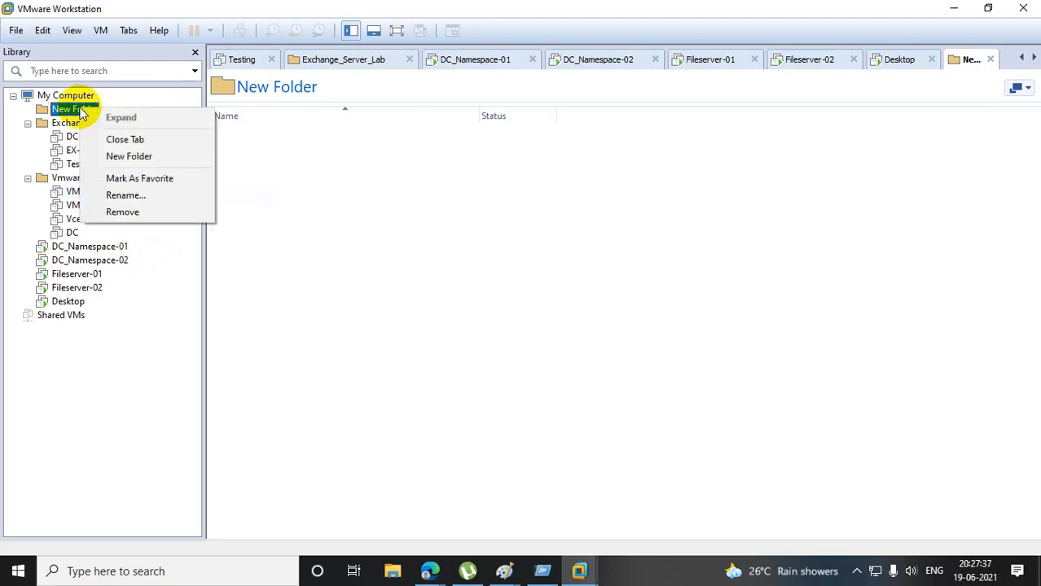
pyautogui.click(143, 199)
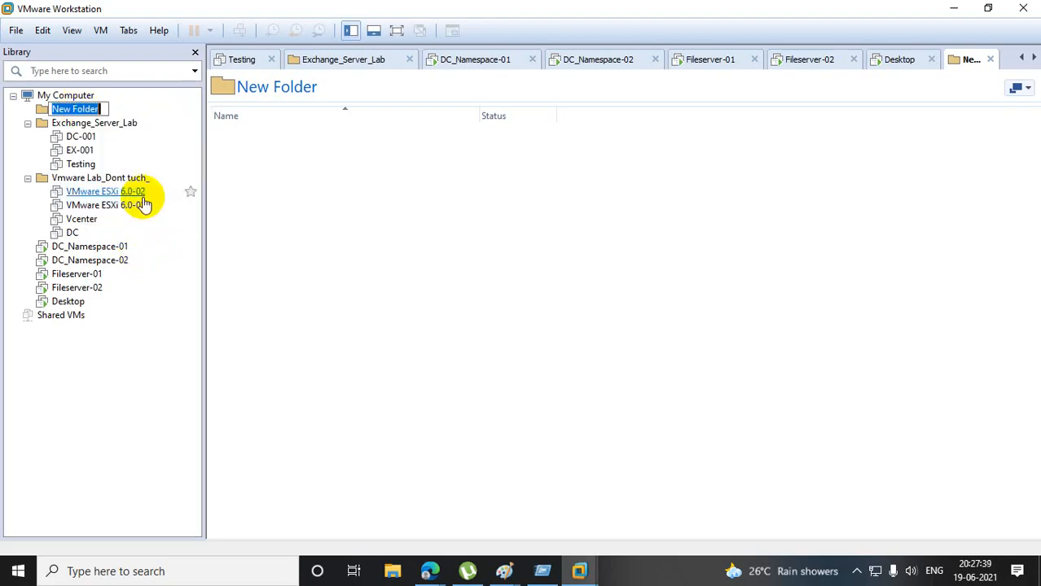
pyautogui.write('DFS')
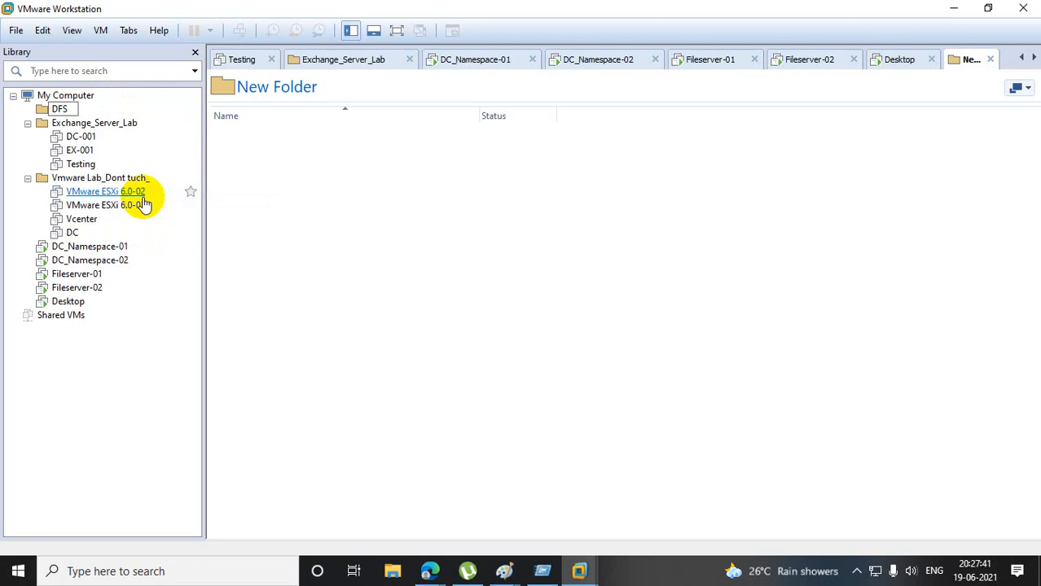
pyautogui.press('Return')
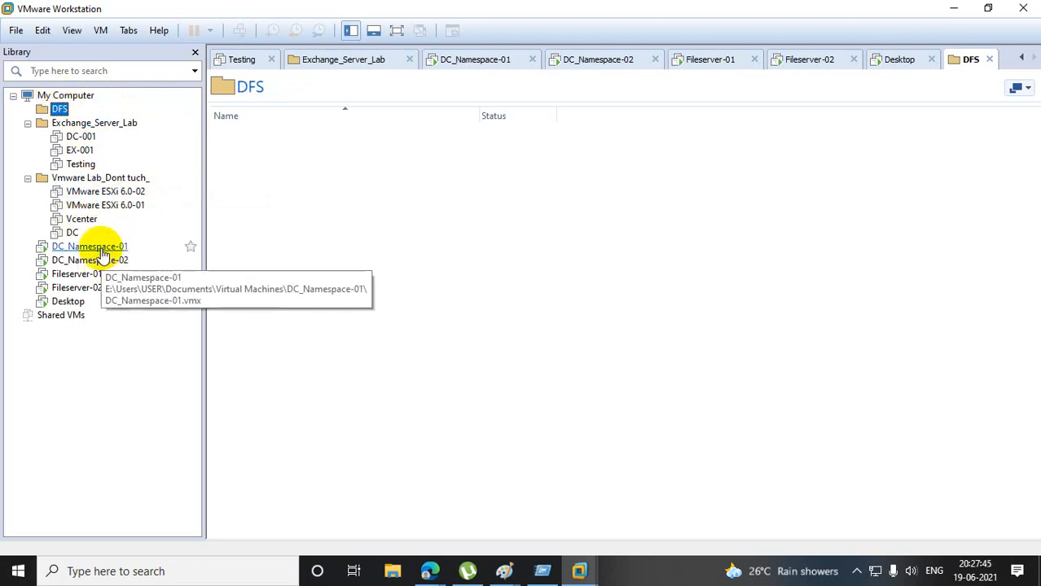
# Move DC_Namespace-01, DC_Namespace-02, Fileserver-01 and Fileserver-02 into the DFS folder.
pyautogui.moveTo(101, 254); pyautogui.dragTo(99, 111)
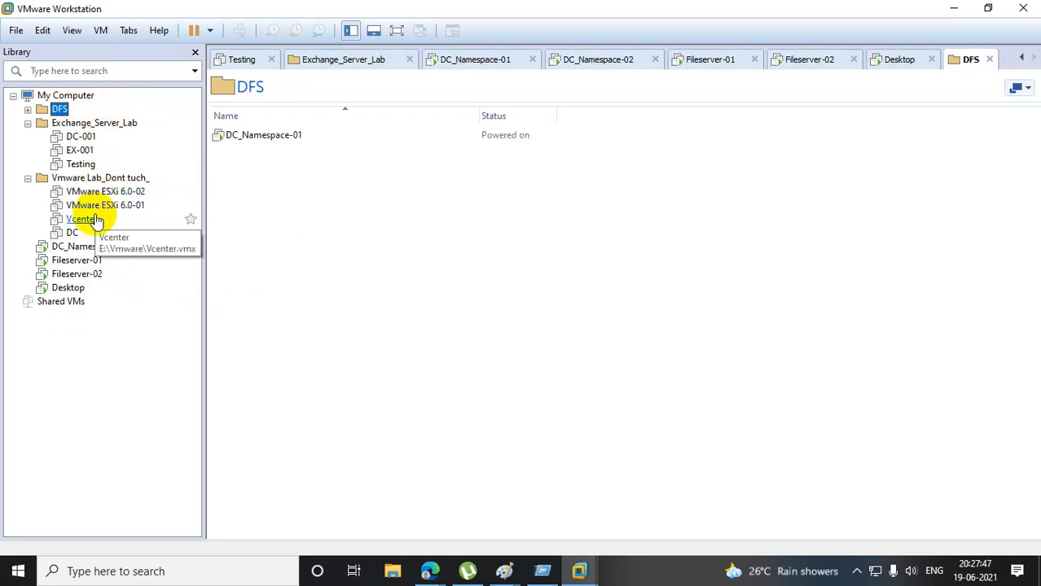
pyautogui.moveTo(73, 247); pyautogui.dragTo(101, 111)
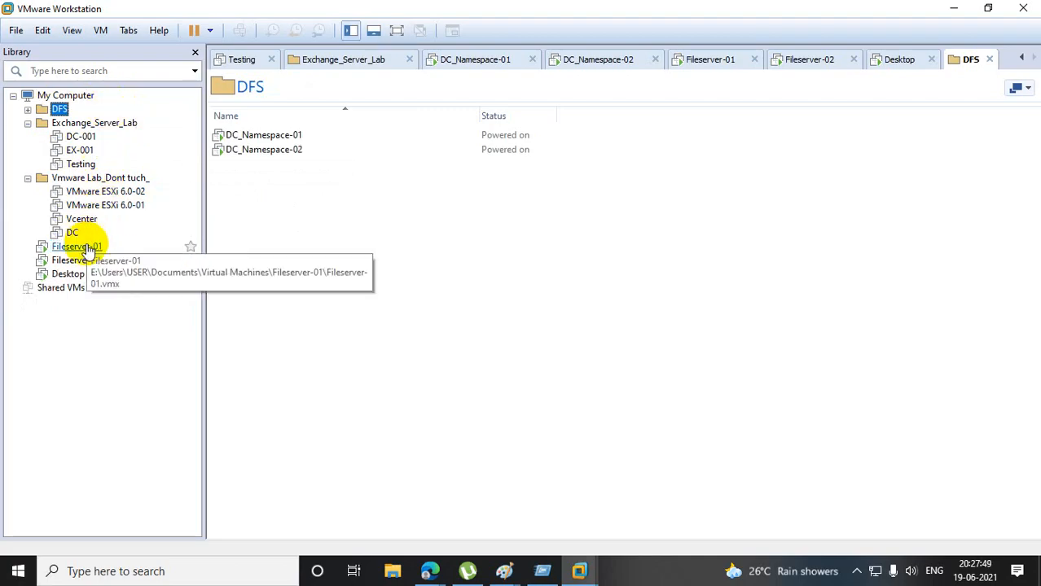
pyautogui.moveTo(87, 248); pyautogui.dragTo(77, 107)
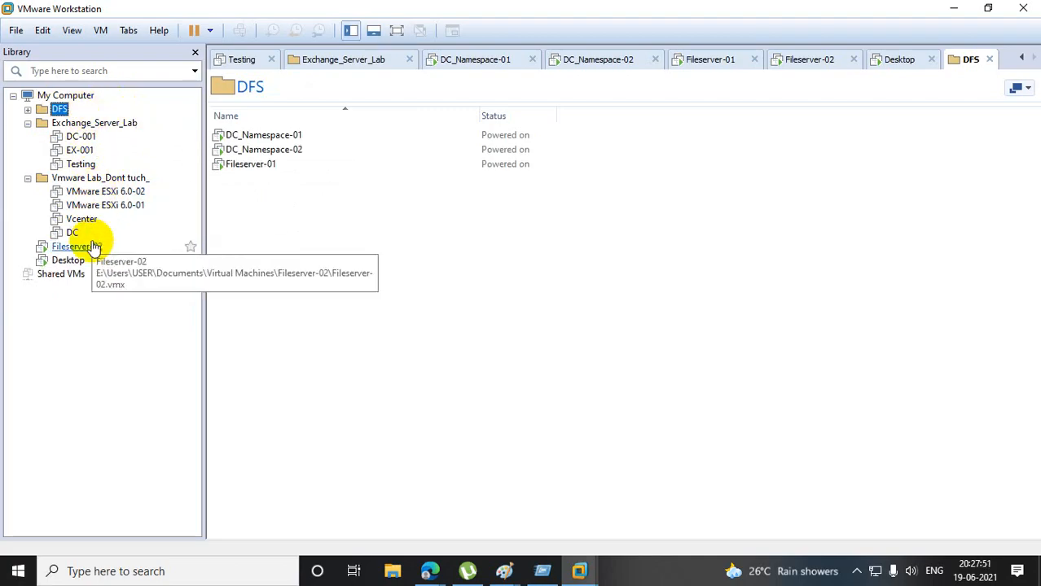
pyautogui.moveTo(94, 246); pyautogui.dragTo(96, 116)
pyautogui.click(28, 109)
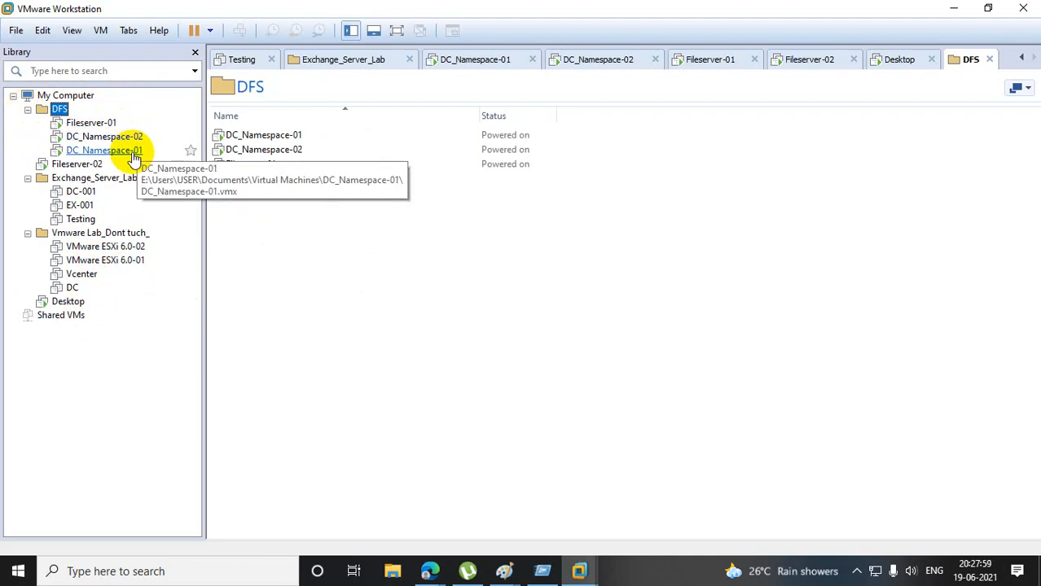
pyautogui.click(81, 163)
pyautogui.moveTo(82, 164); pyautogui.dragTo(81, 111)
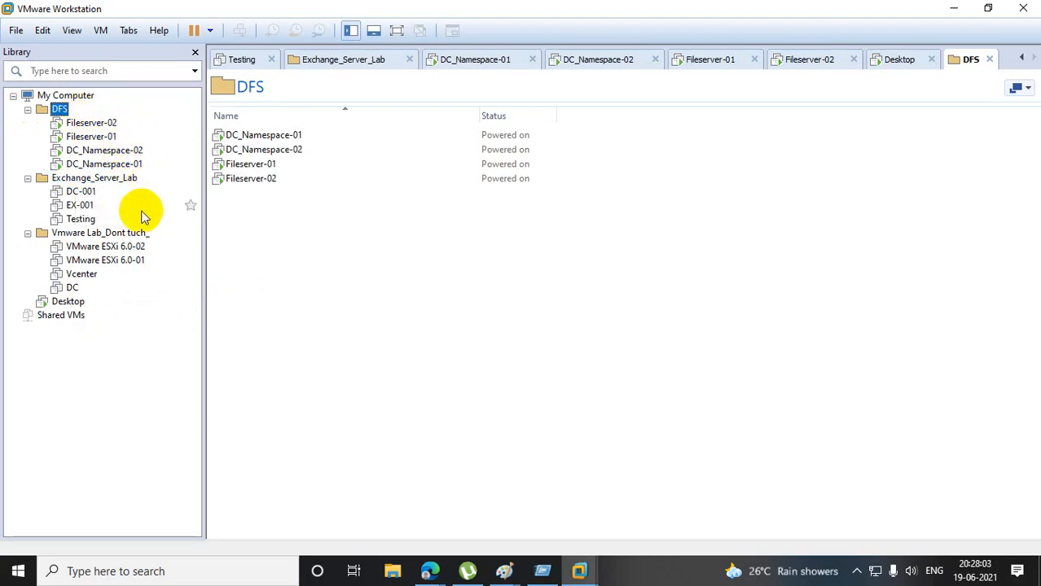
# Rename the Desktop VM to Employee_desktop.
pyautogui.click(68, 301)
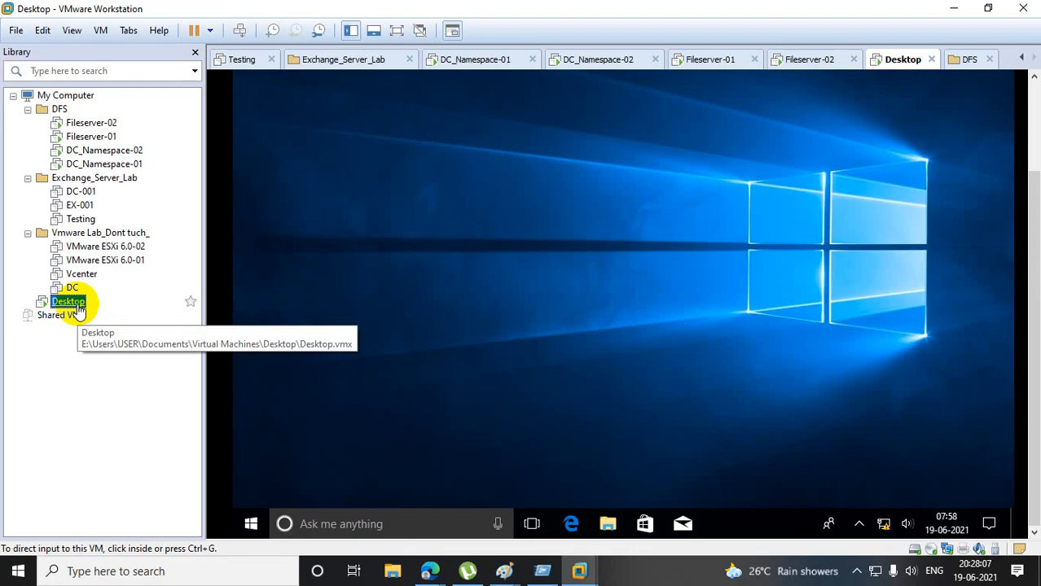
pyautogui.rightClick(79, 307)
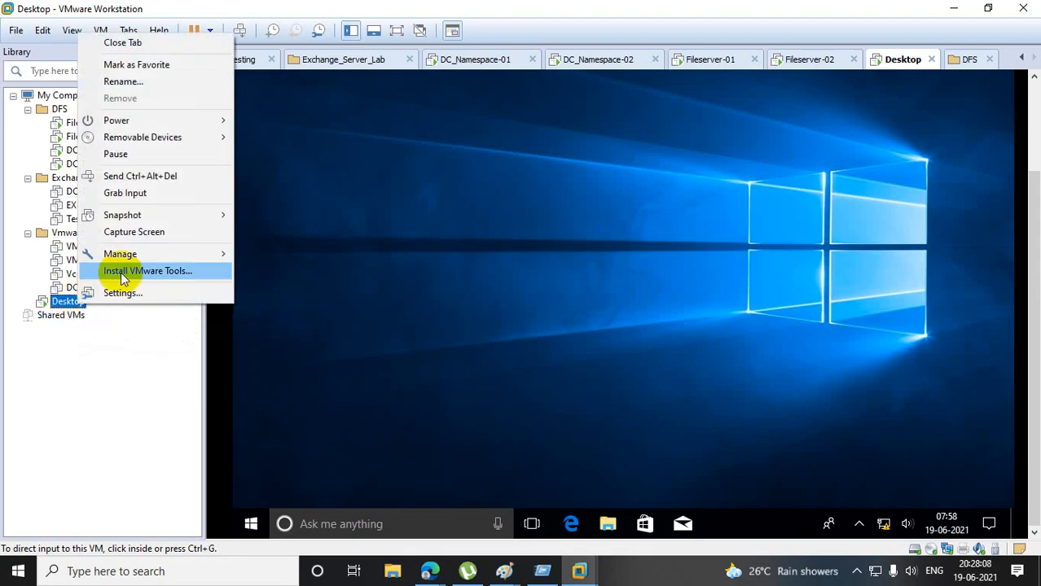
pyautogui.click(154, 83)
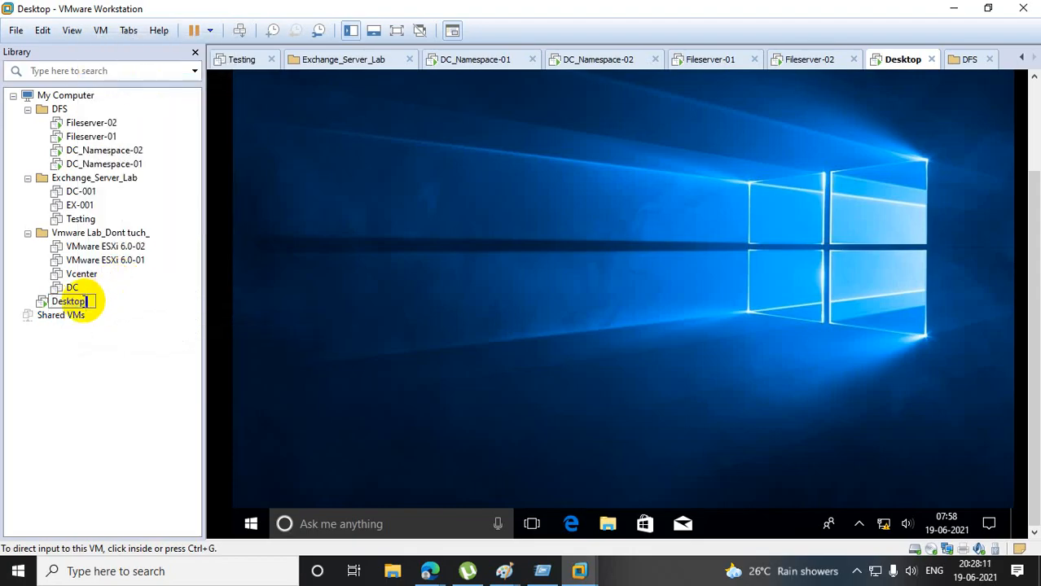
pyautogui.write('E')
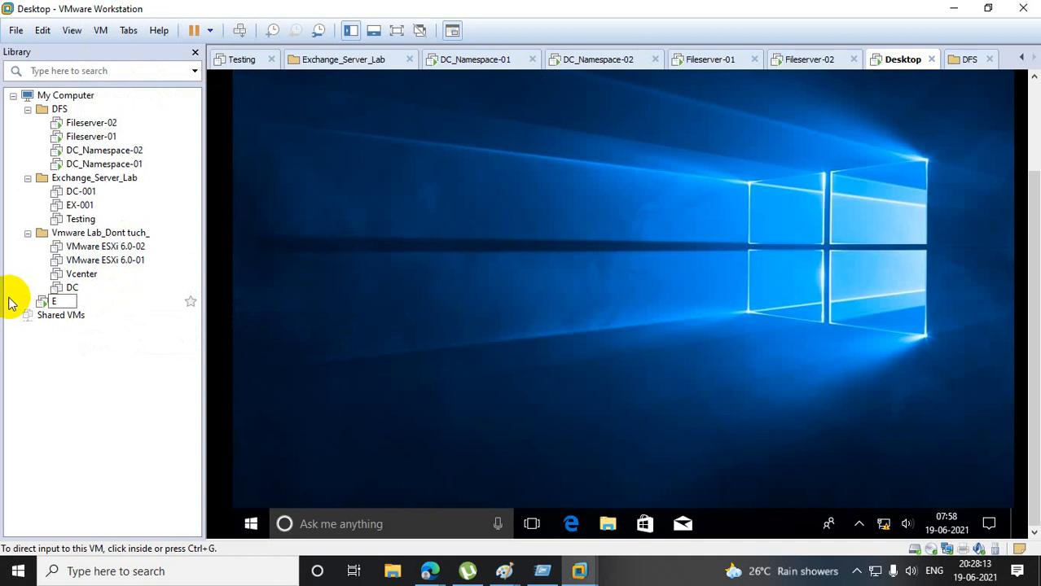
pyautogui.write('mployee_deskt')
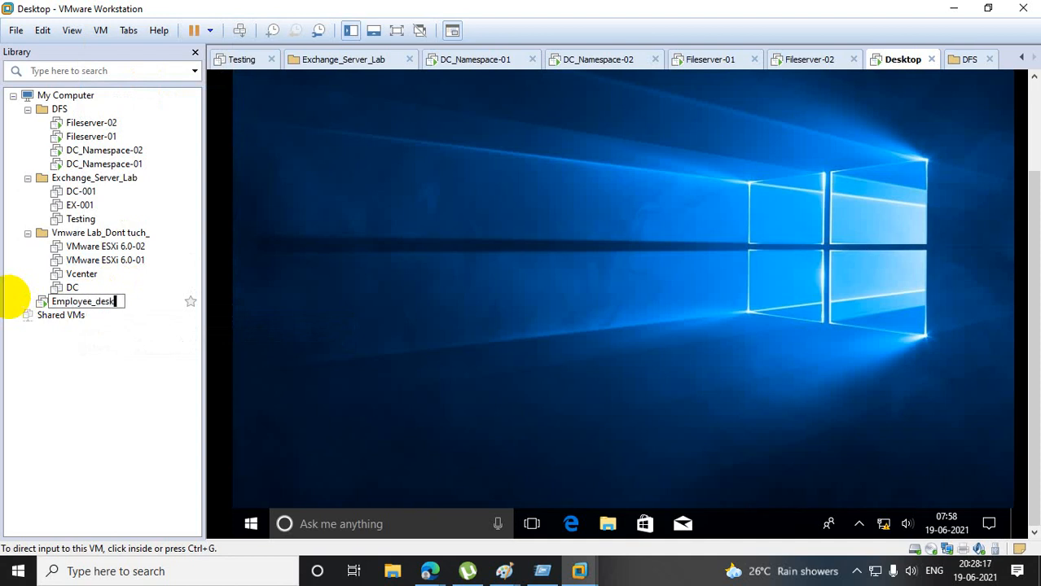
pyautogui.write('op')
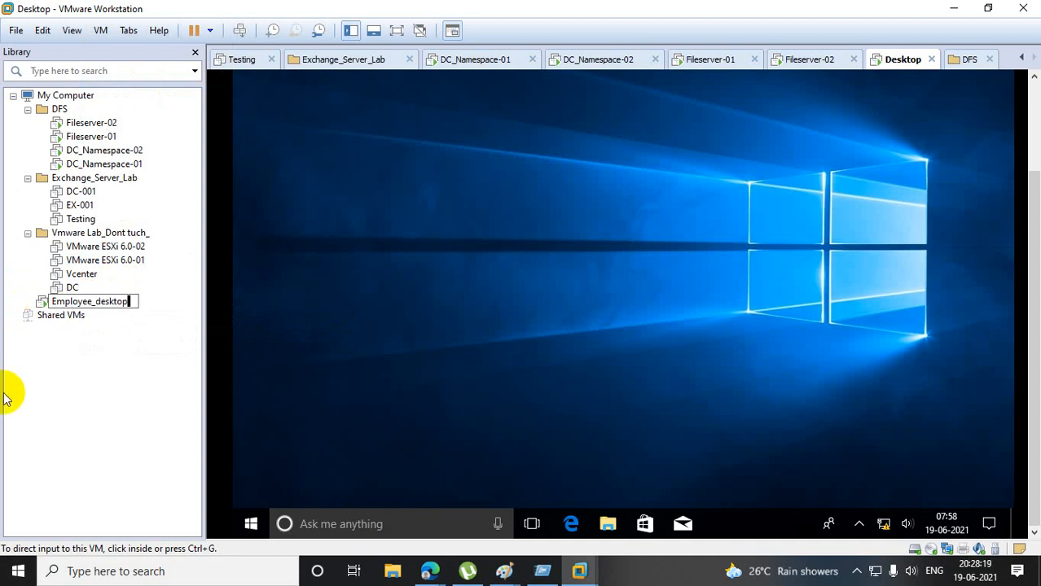
pyautogui.press('Return')
pyautogui.moveTo(1033, 275); pyautogui.dragTo(1033, 323)
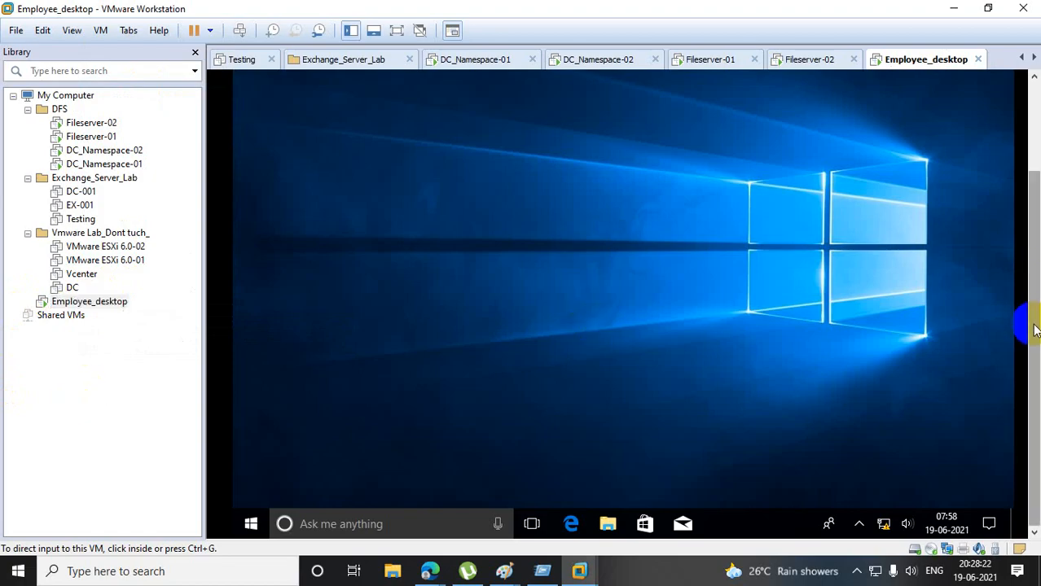
# Open \\bt.com\Mywork\Employee_back from the client's Run dialog using path suggestions.
pyautogui.rightClick(249, 521)
pyautogui.click(320, 451)
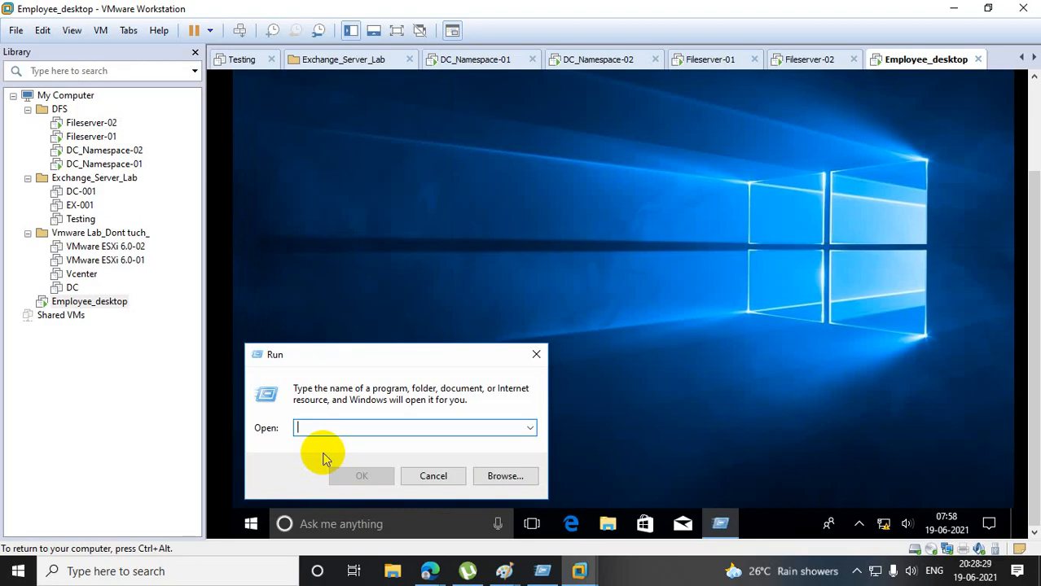
pyautogui.write('\\')
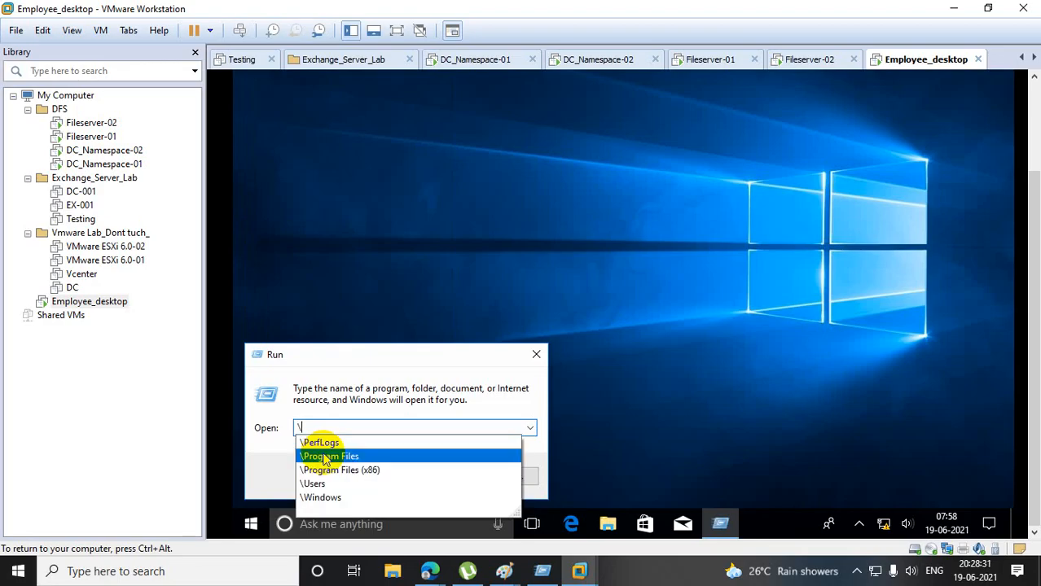
pyautogui.write('bt')
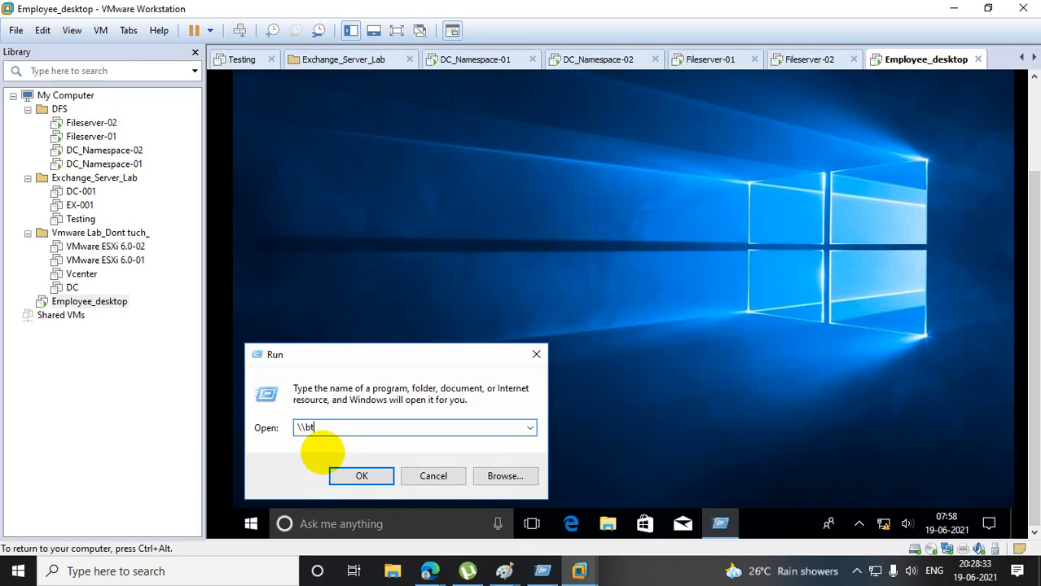
pyautogui.write('.com\\')
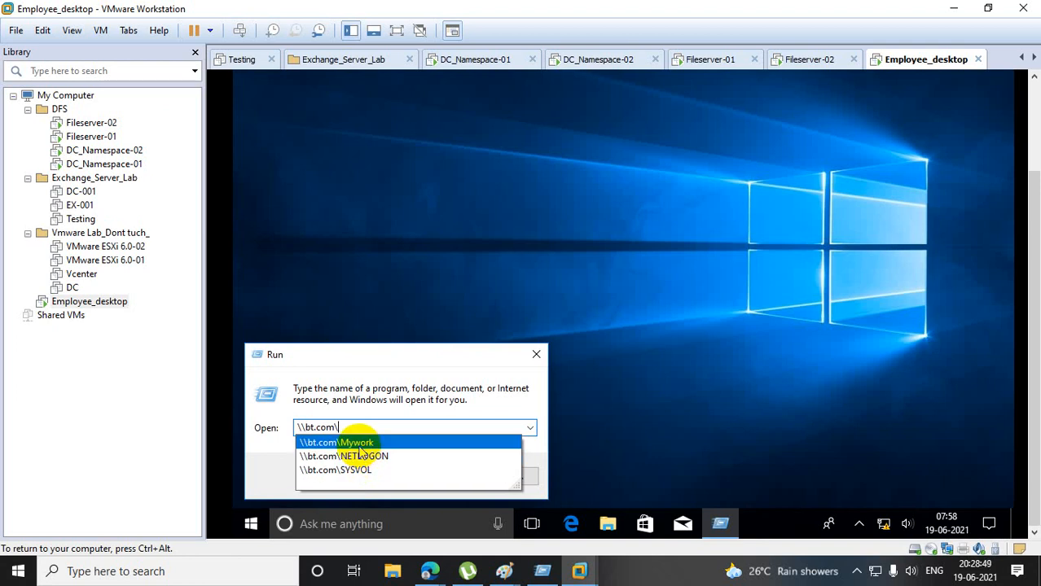
pyautogui.click(359, 447)
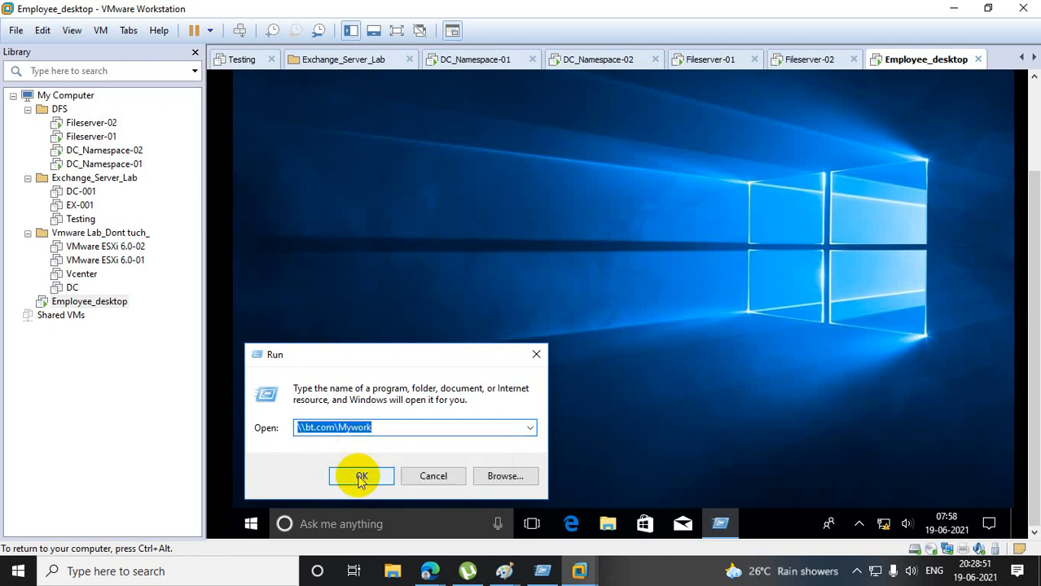
pyautogui.click(393, 430)
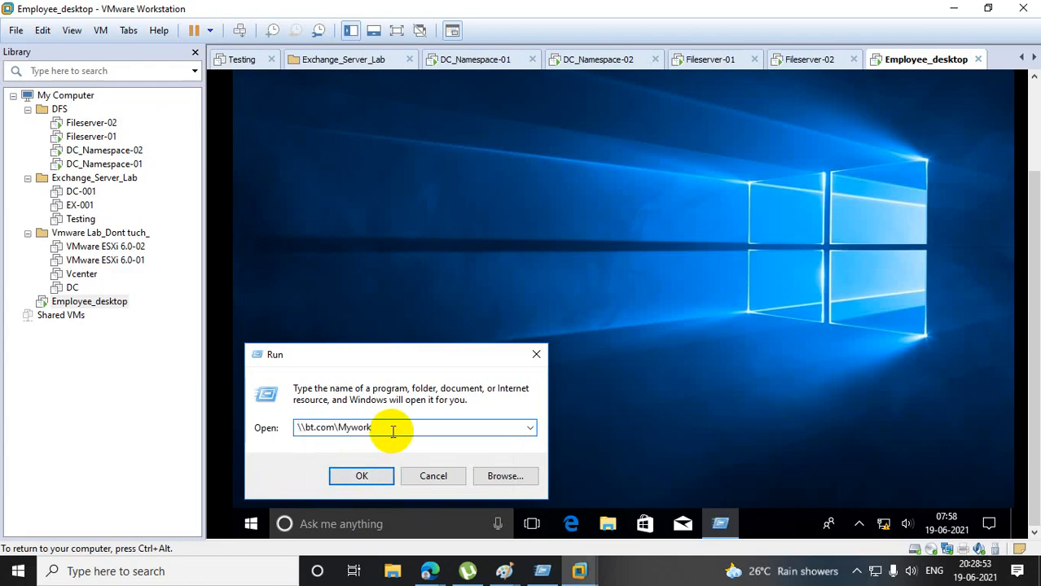
pyautogui.write('\\')
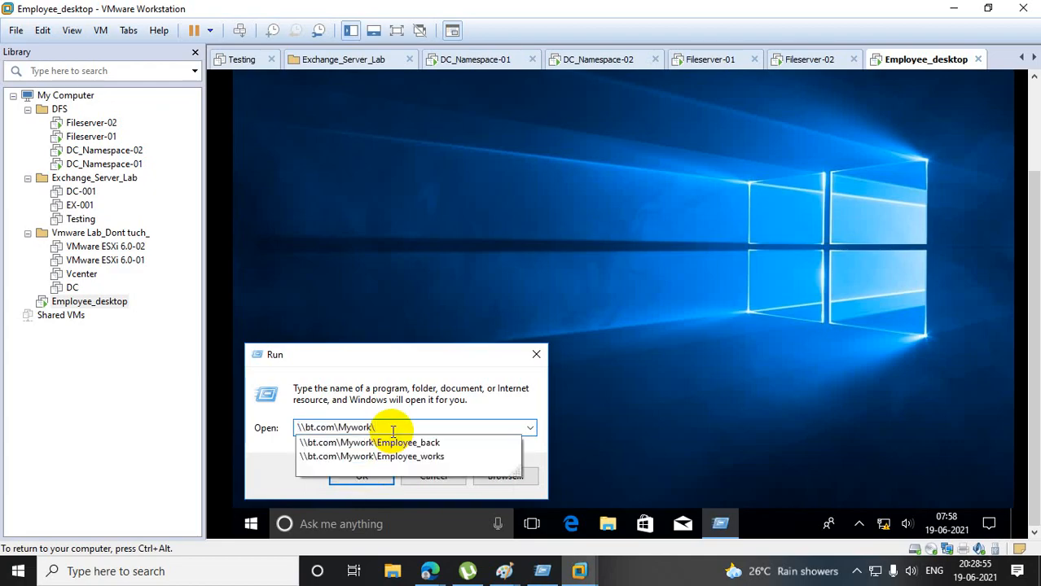
pyautogui.click(432, 444)
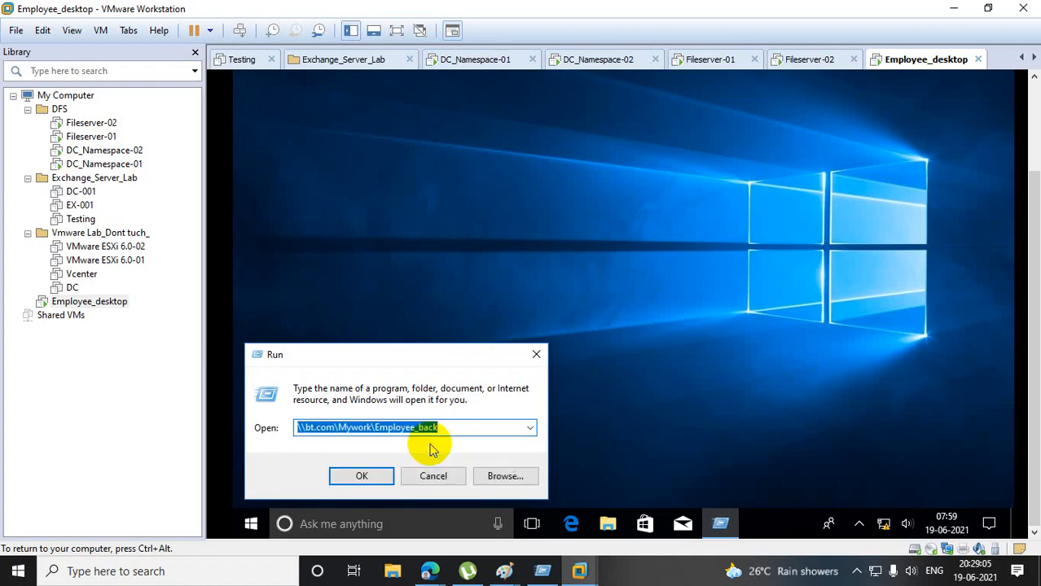
pyautogui.click(343, 482)
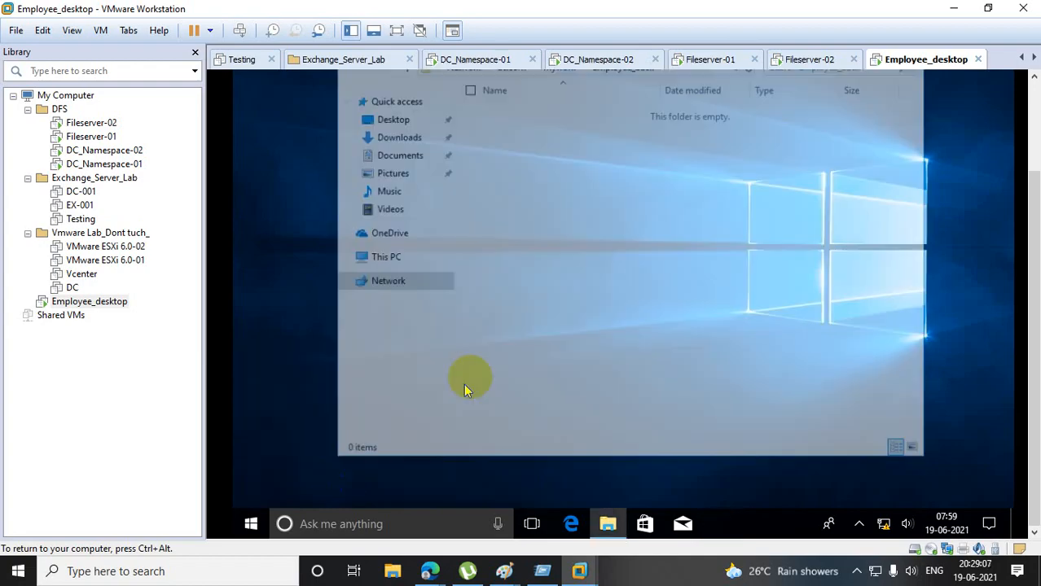
# Create a folder named Sidd in Employee_back and open it.
pyautogui.rightClick(532, 177)
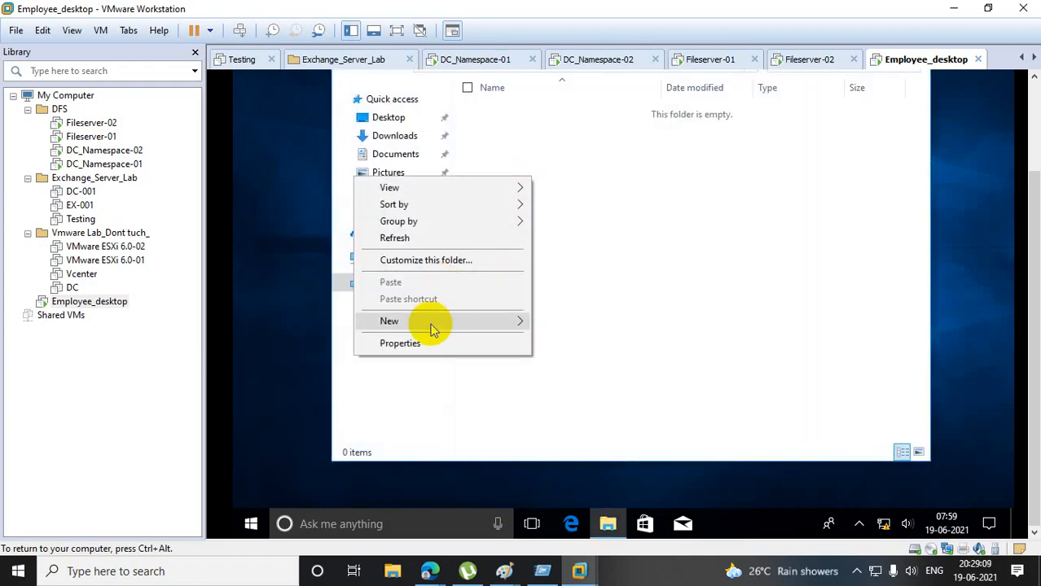
pyautogui.moveTo(528, 321)
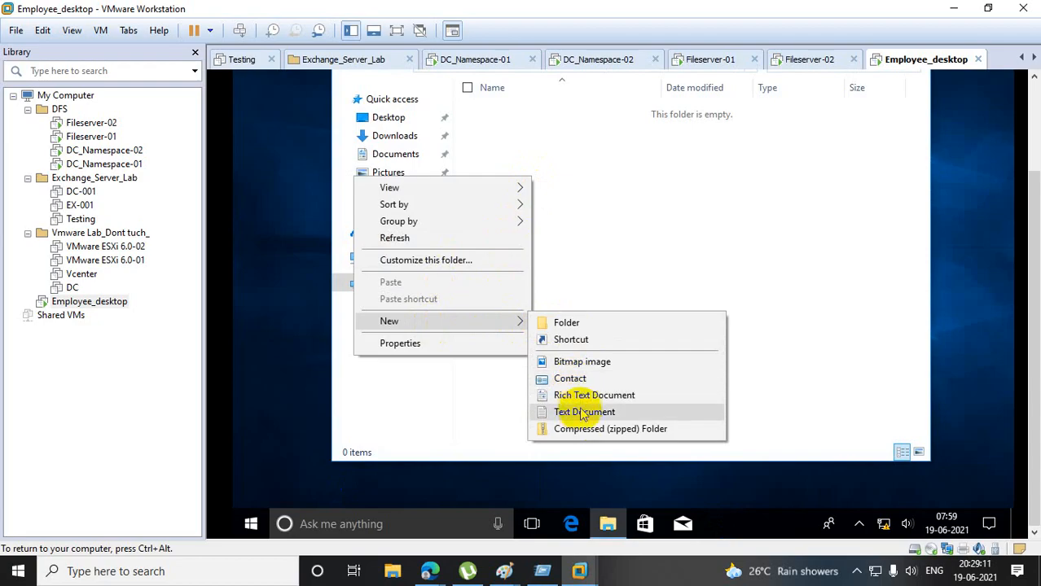
pyautogui.click(570, 324)
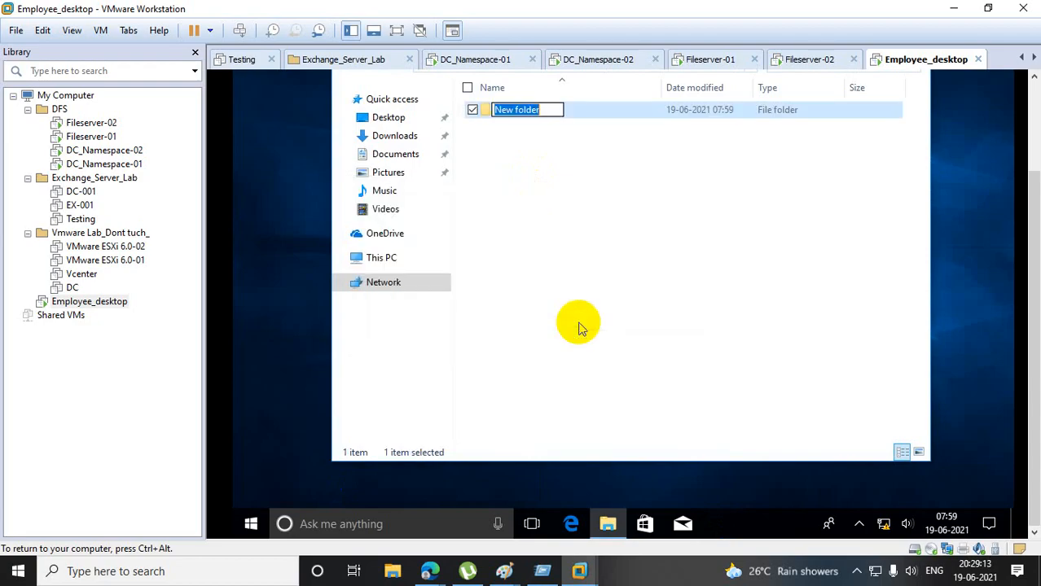
pyautogui.write('Sidd')
pyautogui.click(541, 225)
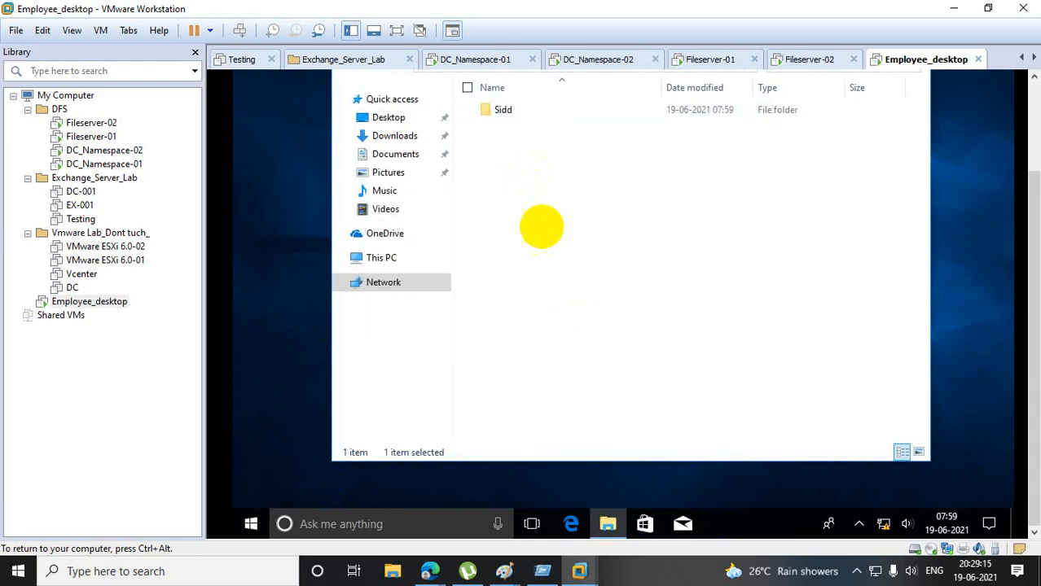
pyautogui.click(504, 109)
pyautogui.press('Delete')
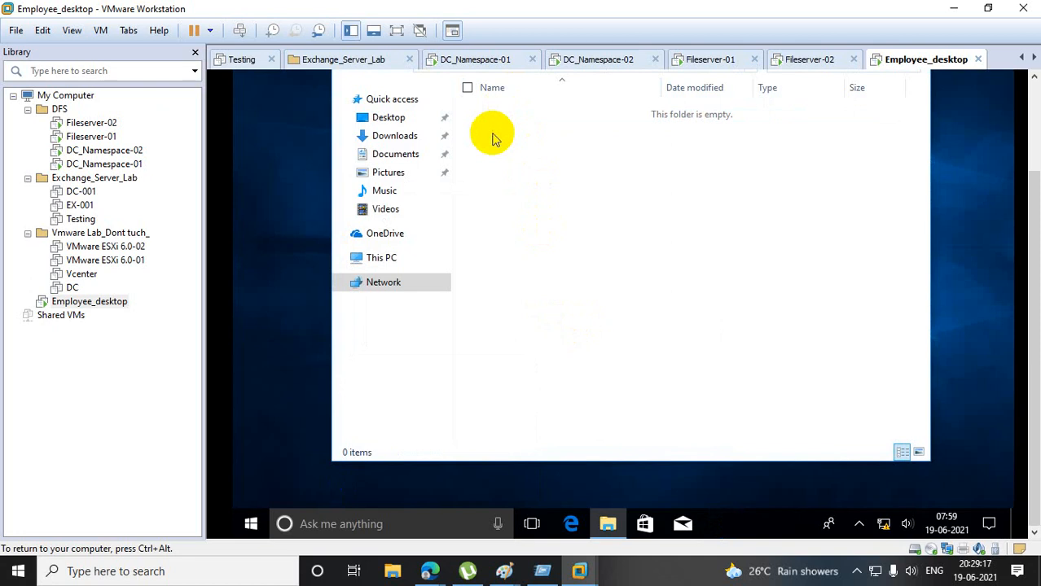
# Create a 'My word' text document in Sidd and type 'ASsassadsadasDSaddsADASd' into it.
pyautogui.rightClick(490, 133)
pyautogui.moveTo(408, 295)
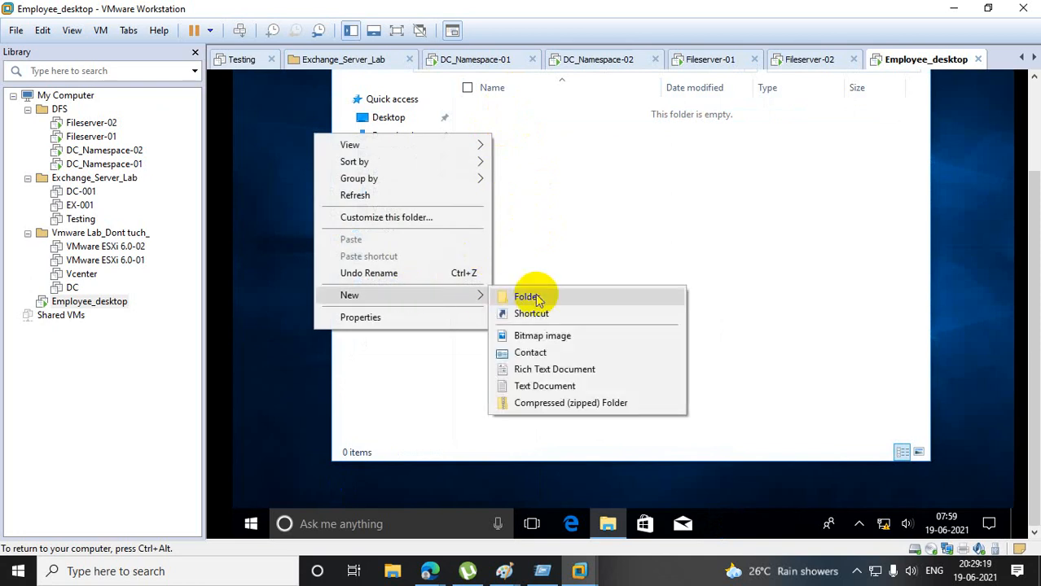
pyautogui.click(539, 391)
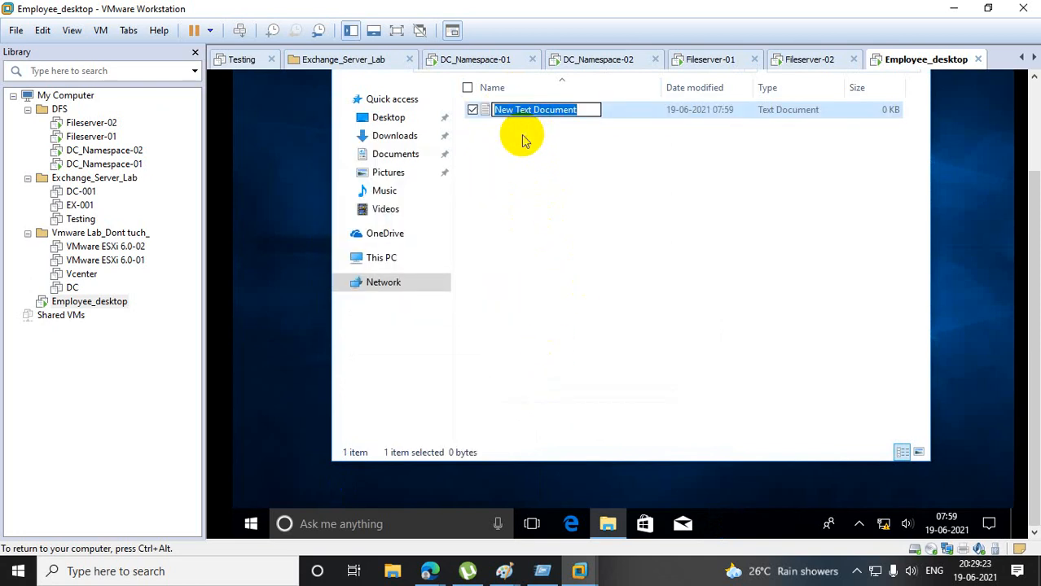
pyautogui.write('My word')
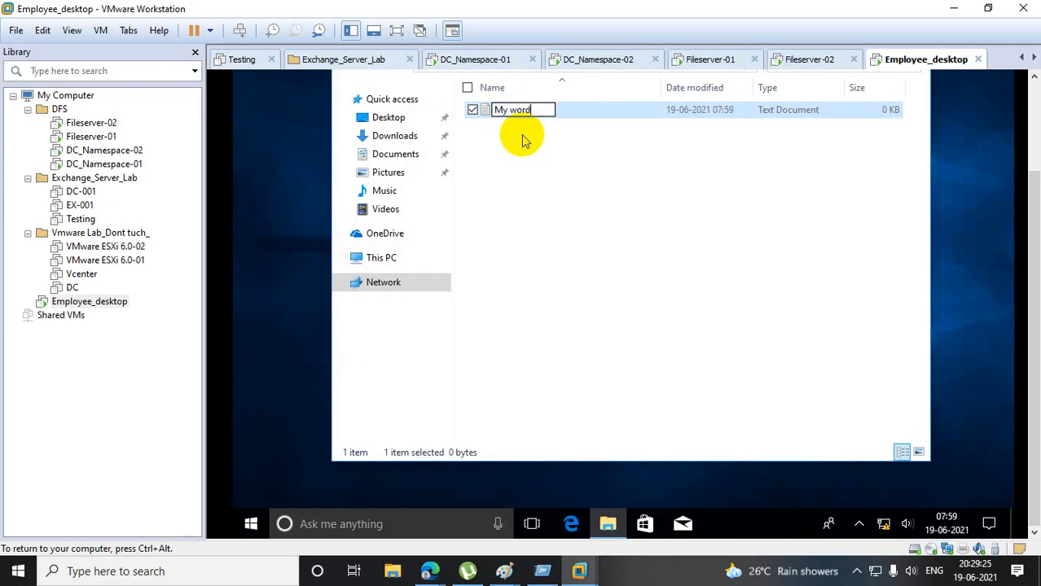
pyautogui.click(522, 140)
pyautogui.doubleClick(495, 109)
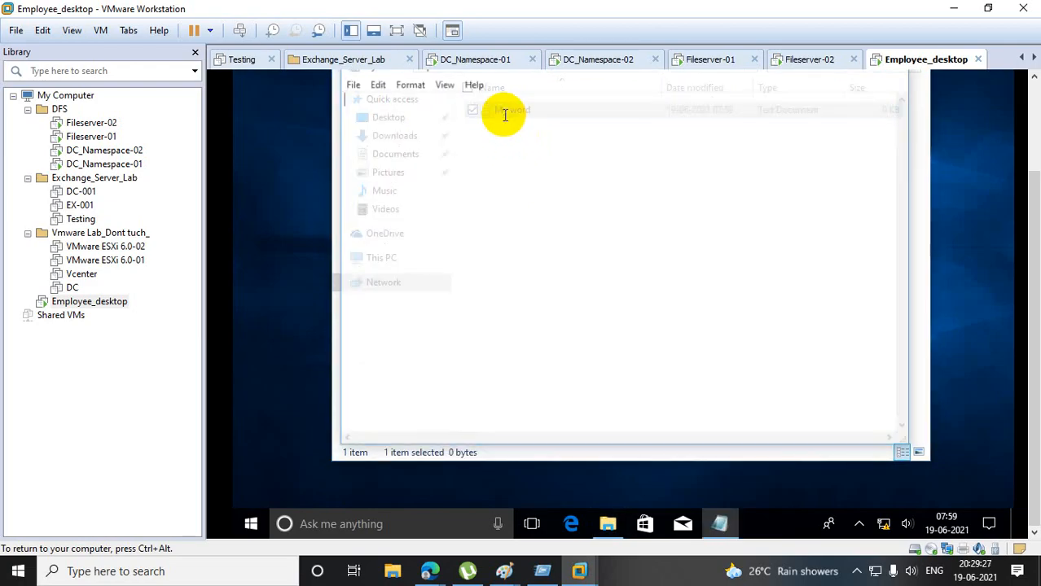
pyautogui.write('ASsassadsadasDSaddsADASd')
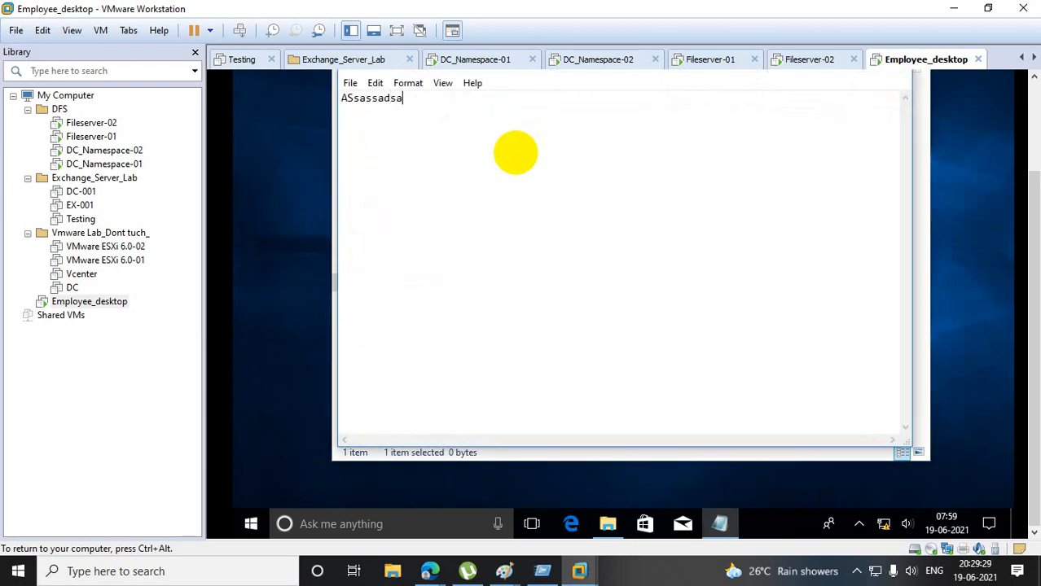
pyautogui.click(1033, 146)
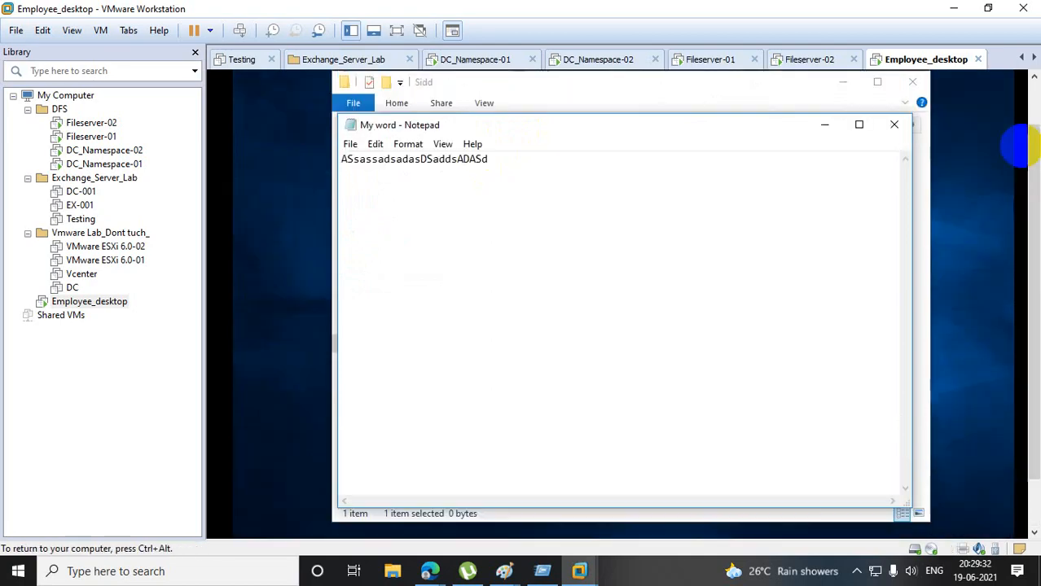
# Save My word from Notepad's File menu and close Notepad.
pyautogui.click(351, 144)
pyautogui.click(302, 211)
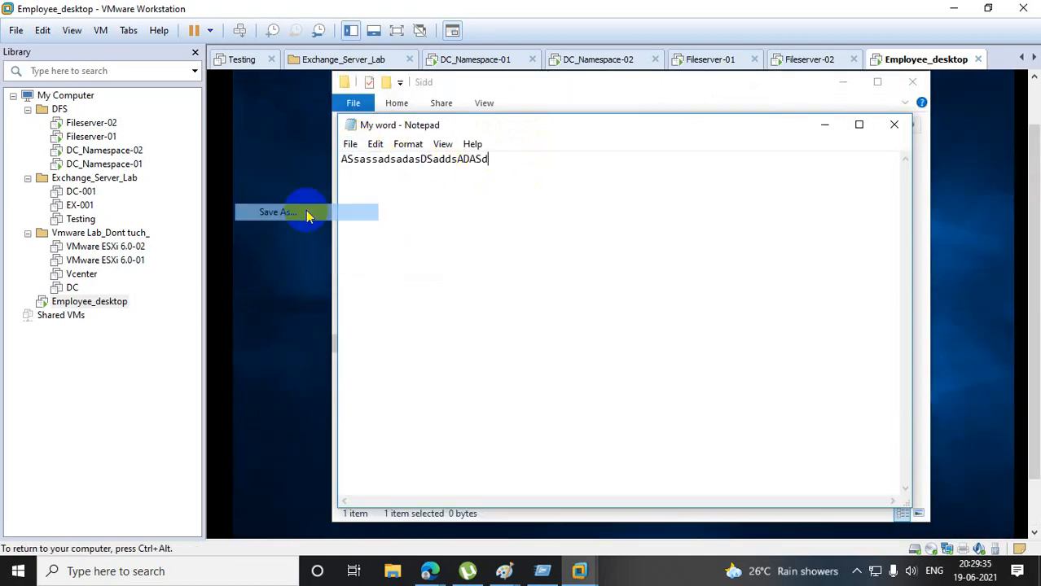
pyautogui.click(797, 163)
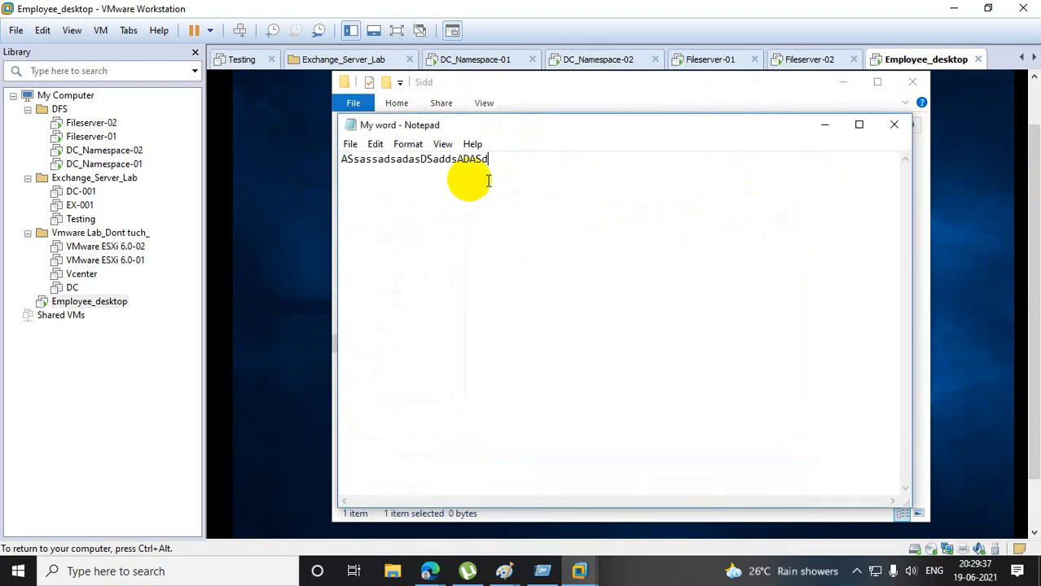
pyautogui.click(350, 144)
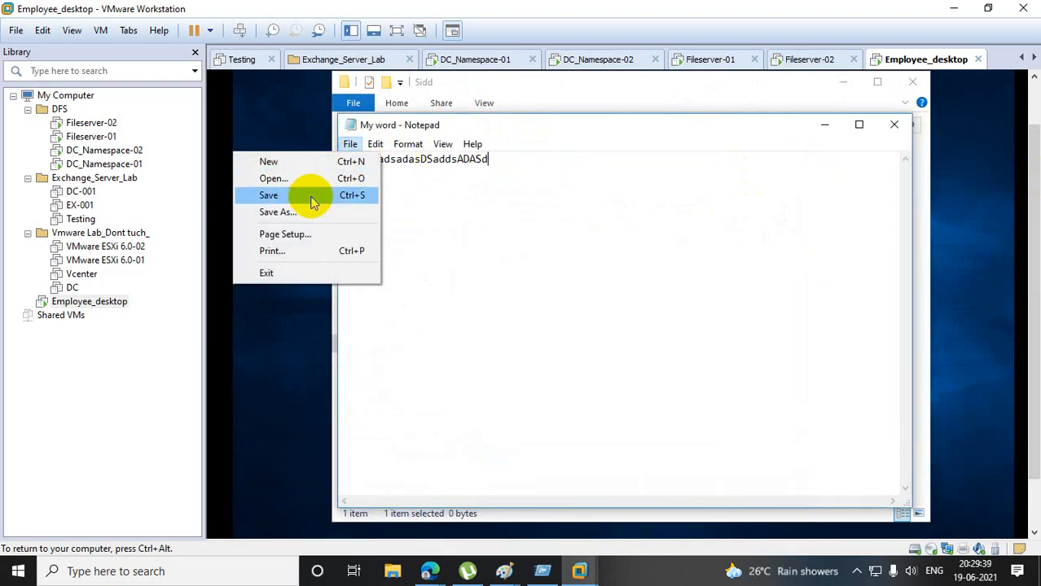
pyautogui.click(308, 197)
pyautogui.click(893, 125)
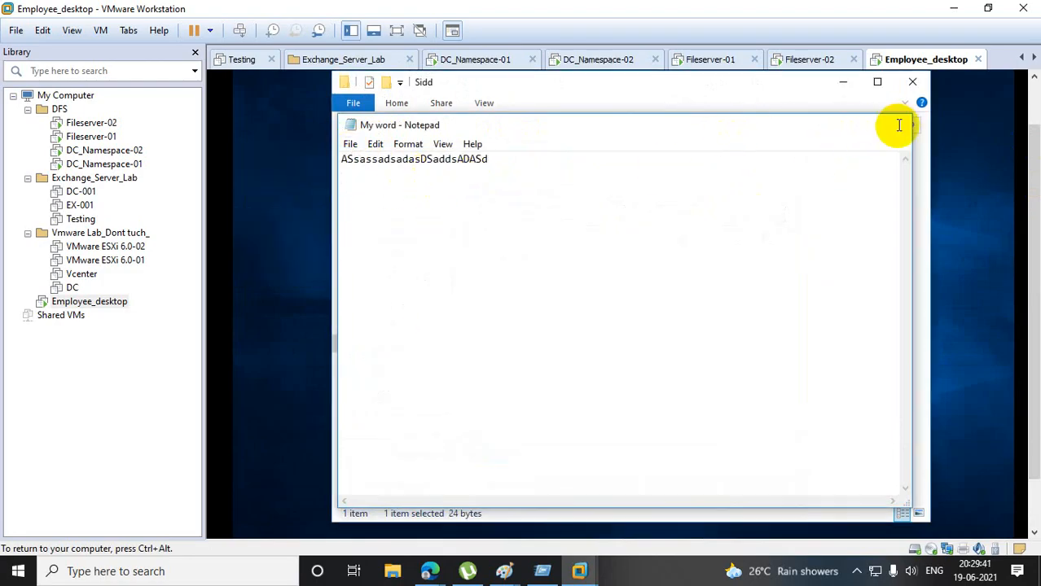
pyautogui.click(665, 255)
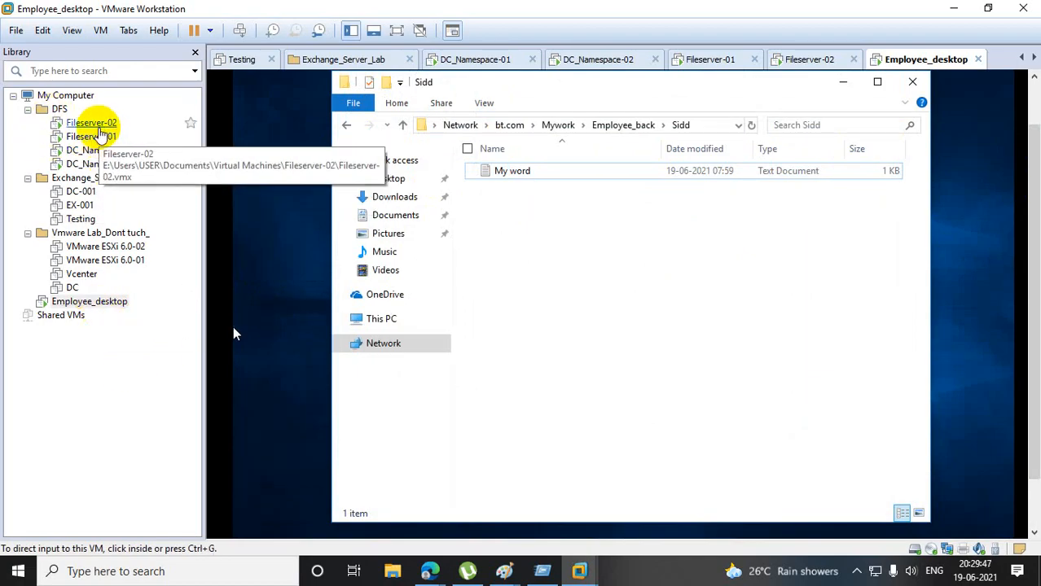
# Check the file server VMs' options, revisit Employee_desktop, then open Fileserver-01's console.
pyautogui.rightClick(96, 124)
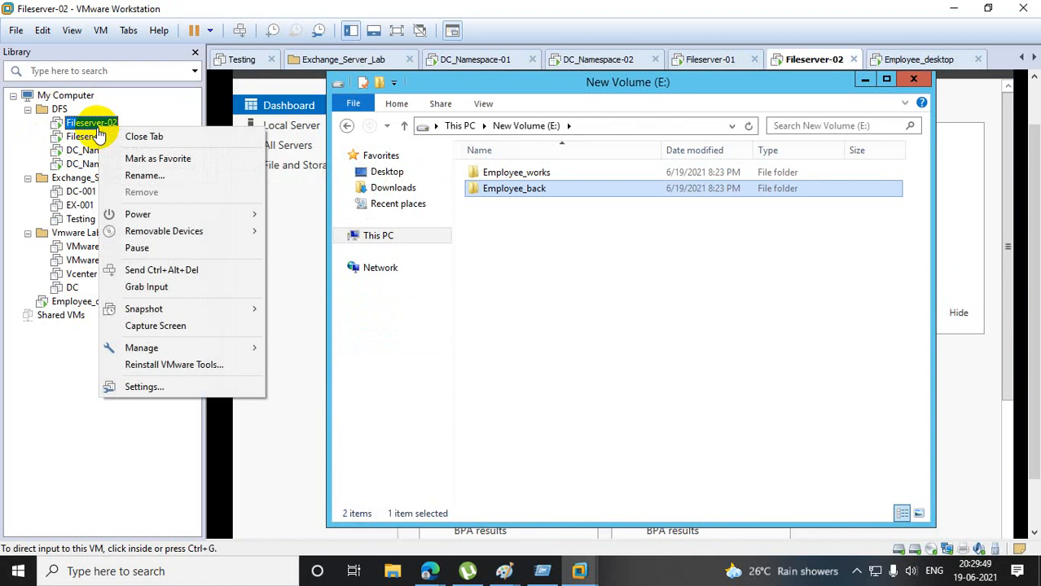
pyautogui.click(82, 137)
pyautogui.rightClick(81, 137)
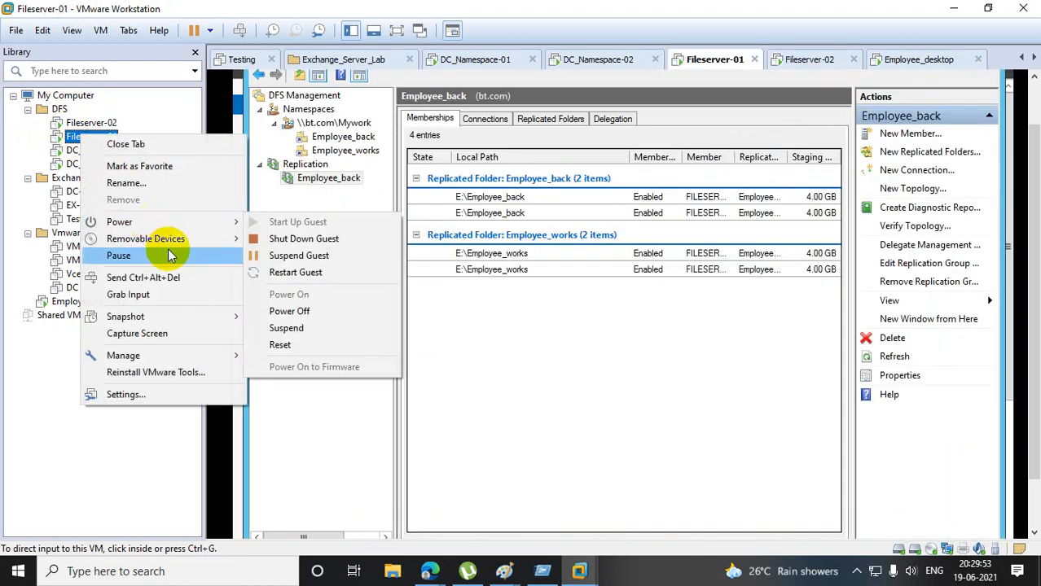
pyautogui.click(104, 428)
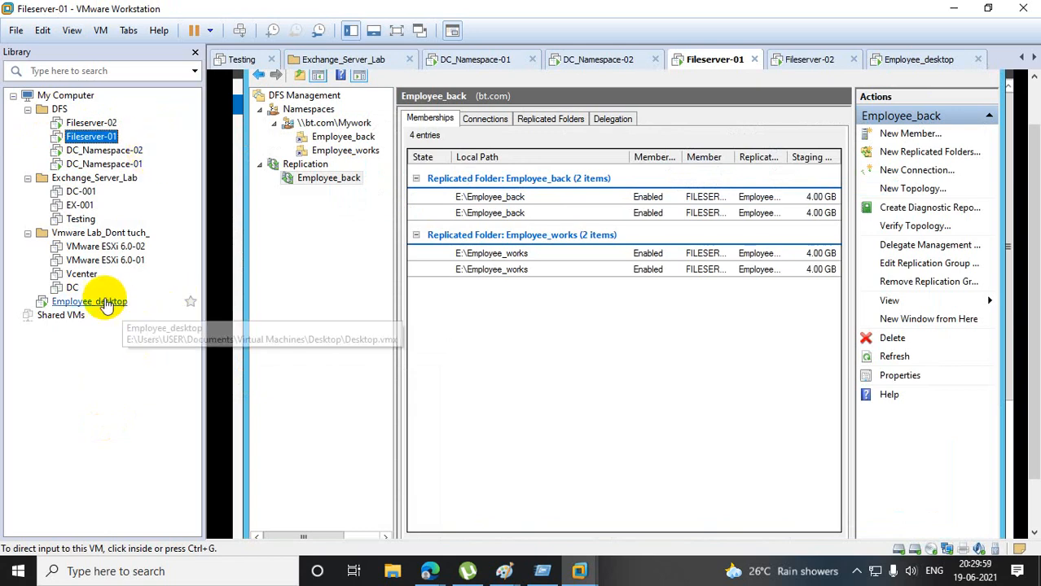
pyautogui.click(106, 301)
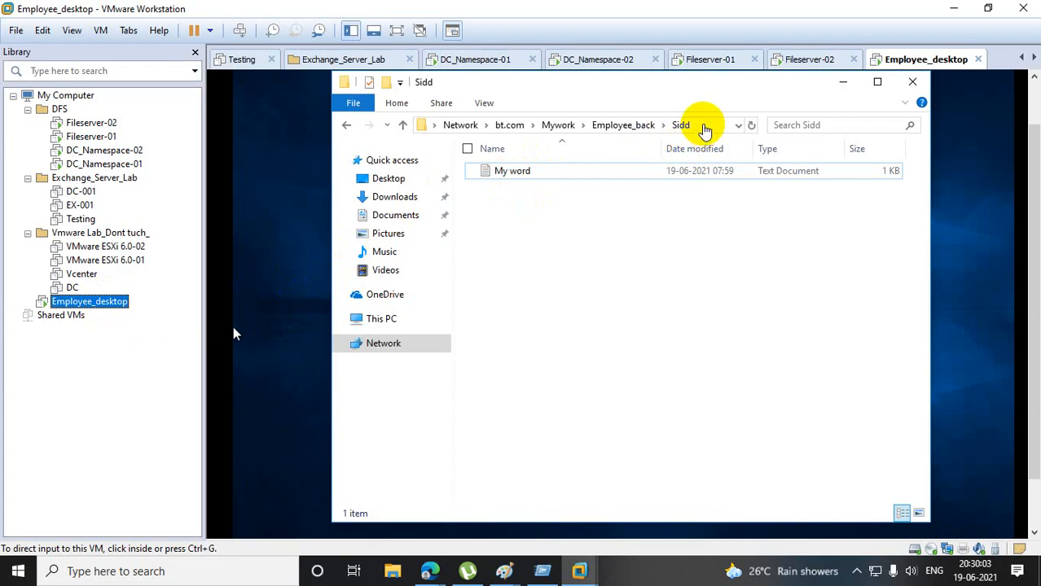
pyautogui.click(558, 249)
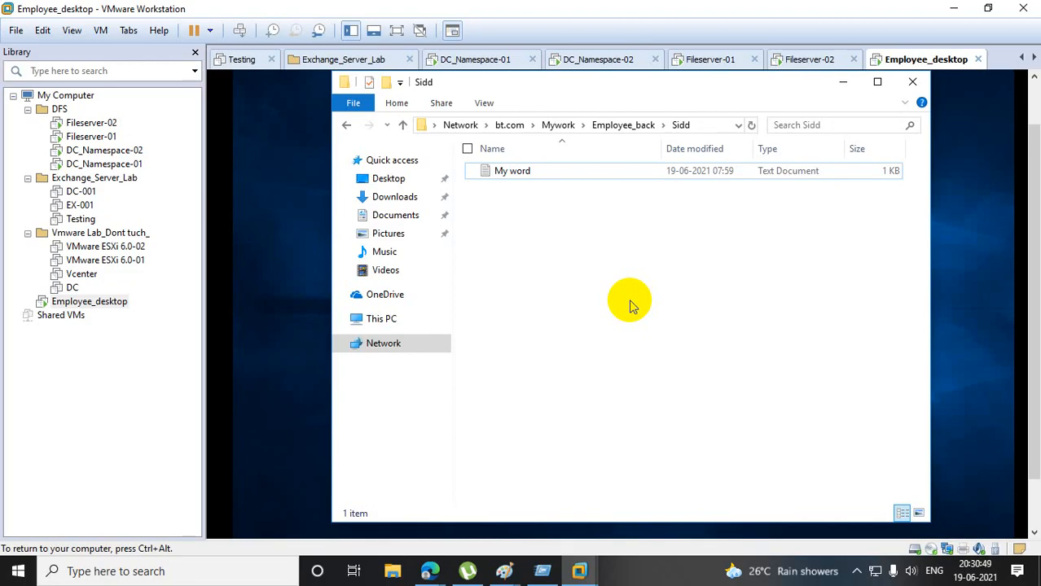
pyautogui.click(110, 136)
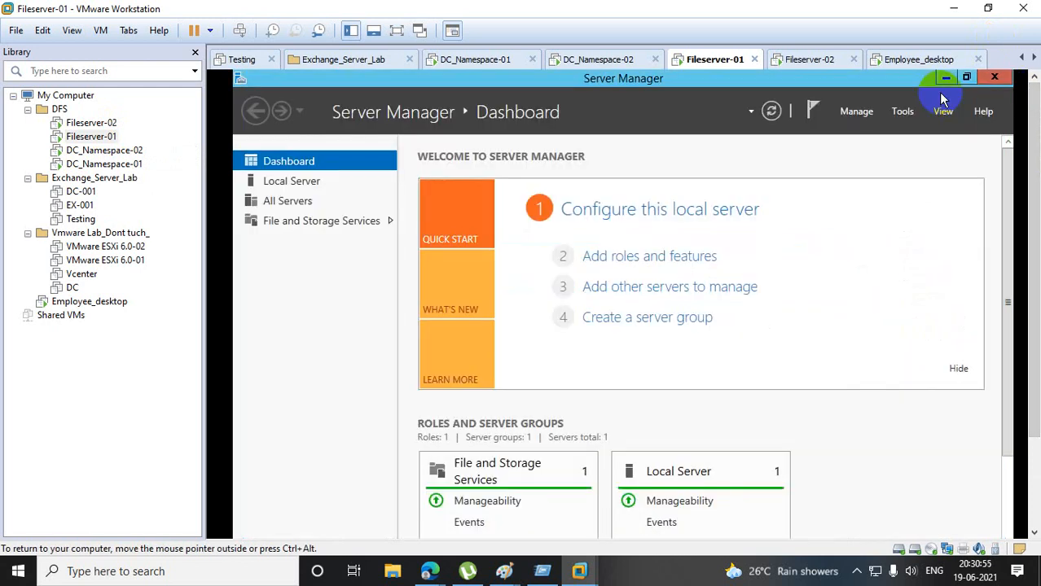
# On Fileserver-01, browse E:\Employee_back\Sidd to find My word, then move to Fileserver-02.
pyautogui.click(994, 78)
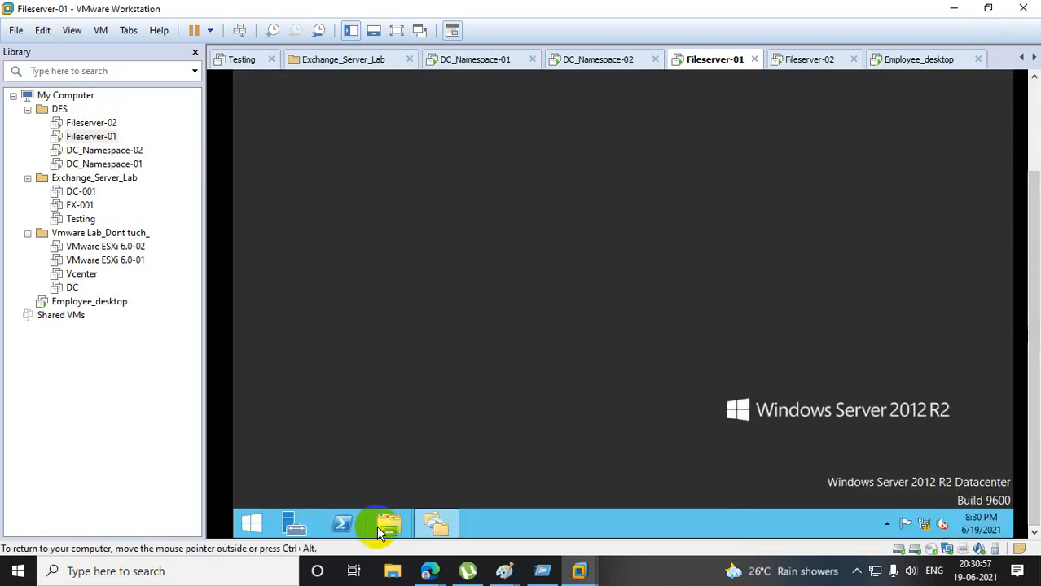
pyautogui.click(378, 525)
pyautogui.click(560, 320)
pyautogui.doubleClick(560, 320)
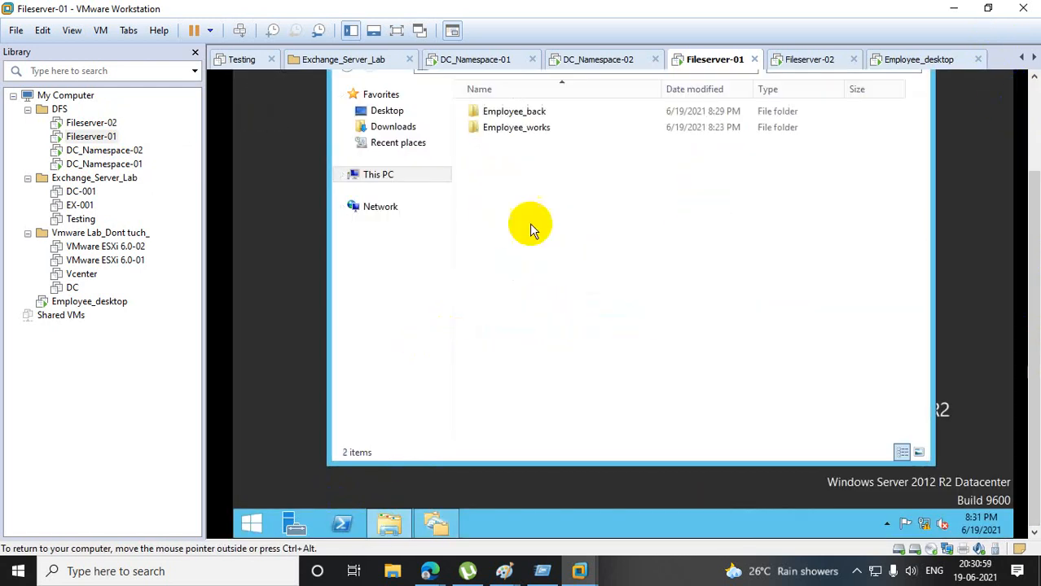
pyautogui.doubleClick(529, 133)
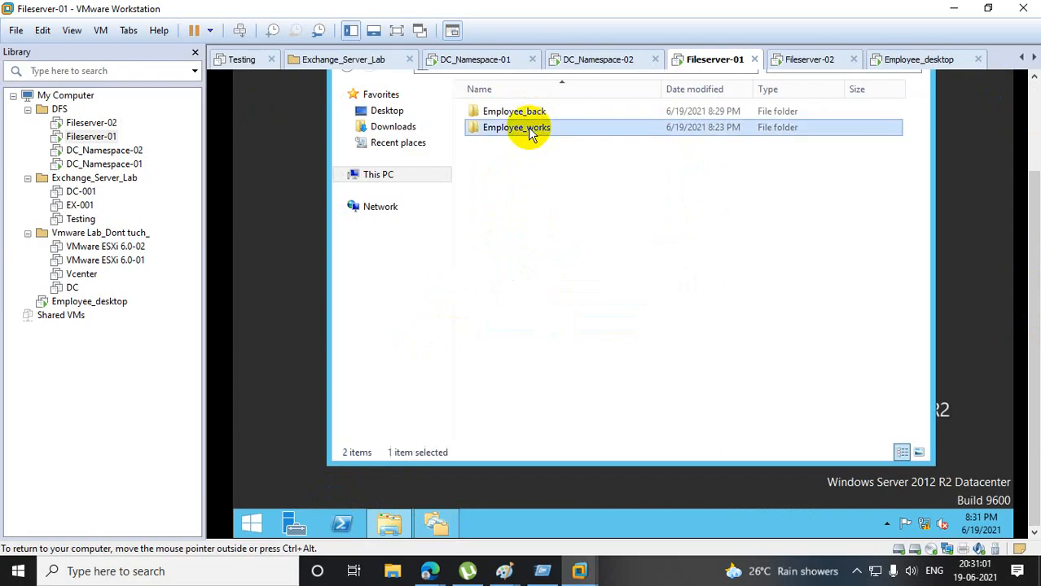
pyautogui.scroll(1, 1034, 159)
pyautogui.scroll(1, 1034, 159)
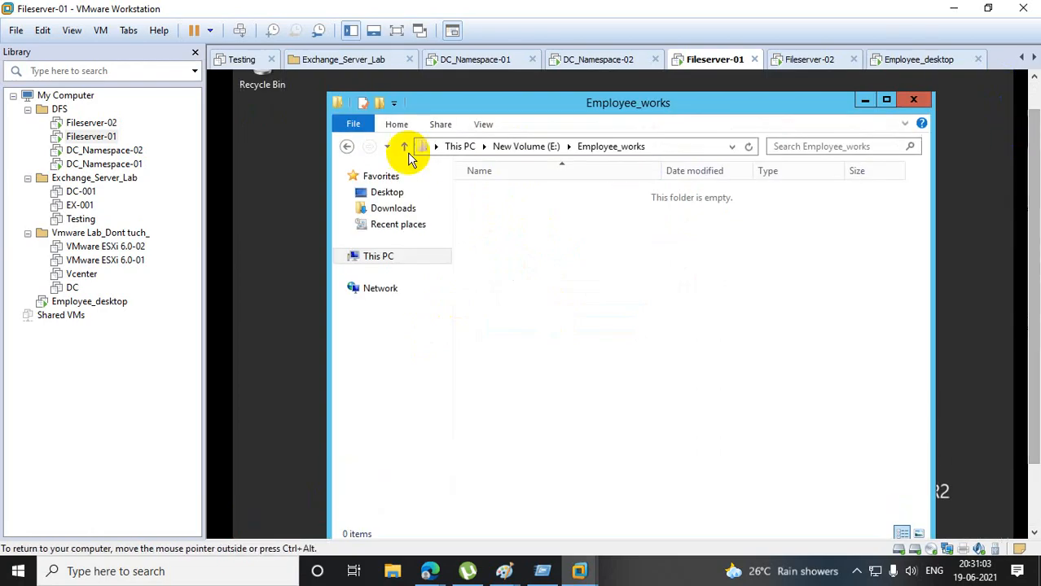
pyautogui.click(402, 146)
pyautogui.doubleClick(539, 195)
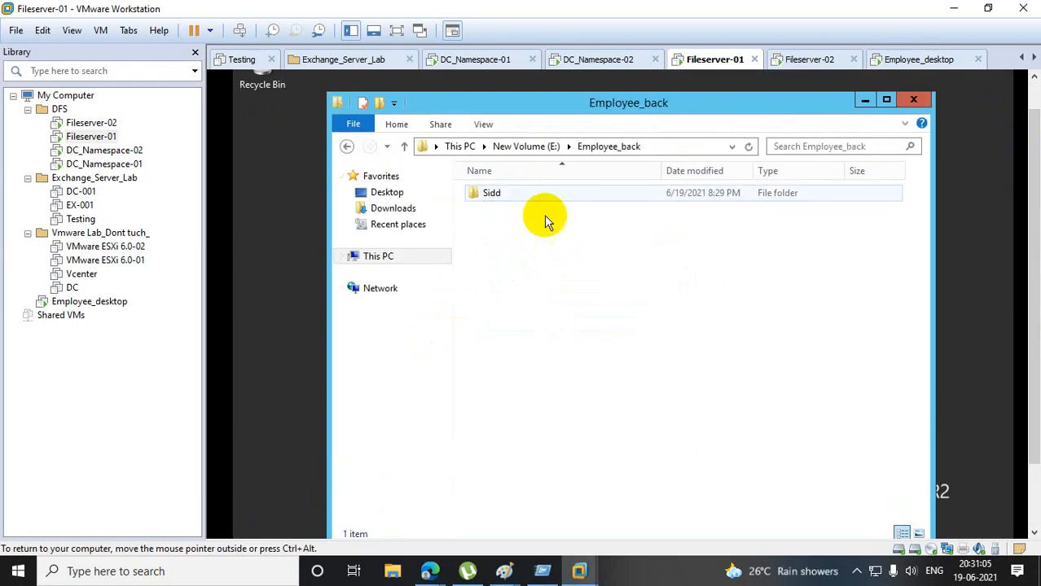
pyautogui.doubleClick(499, 198)
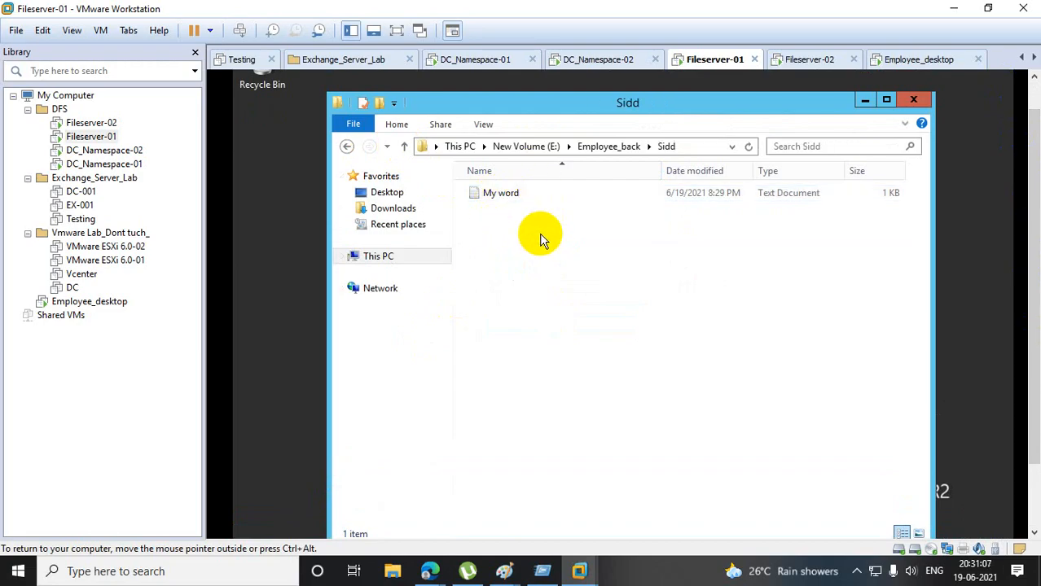
pyautogui.click(99, 123)
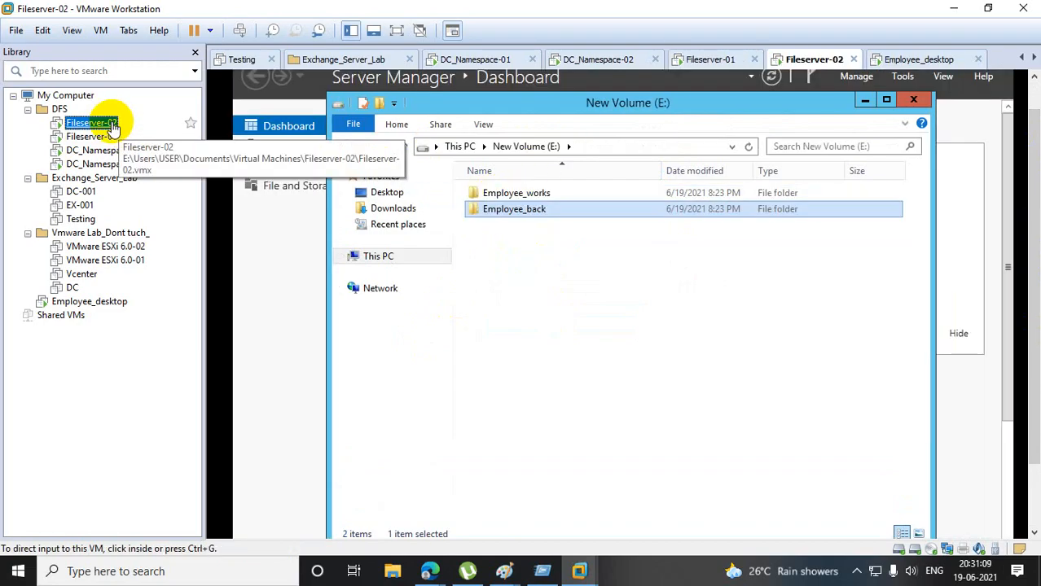
# Send Ctrl+Alt+Del to Fileserver-02 and choose to switch to a different user.
pyautogui.click(557, 251)
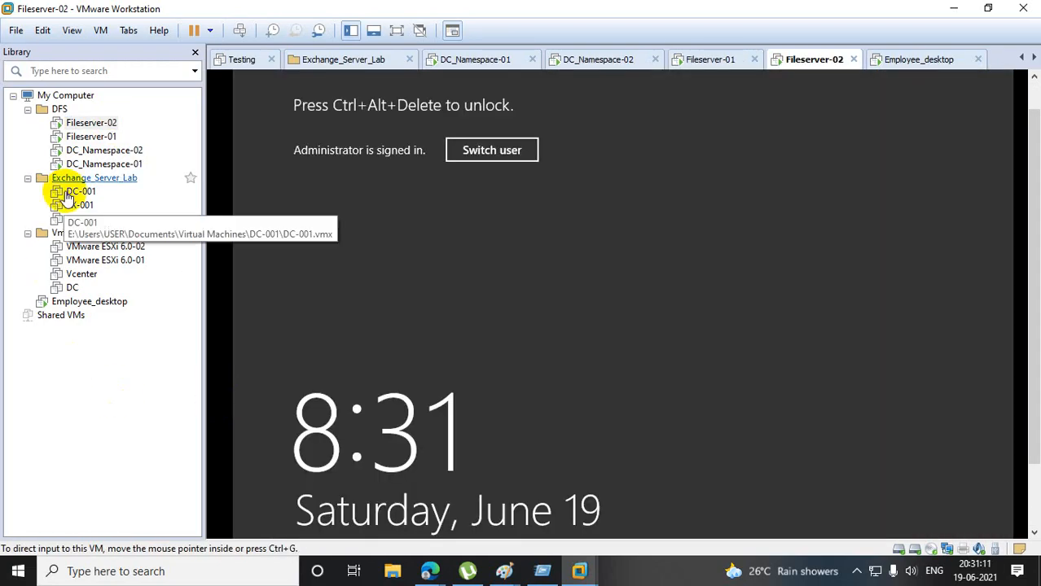
pyautogui.rightClick(94, 124)
pyautogui.click(204, 265)
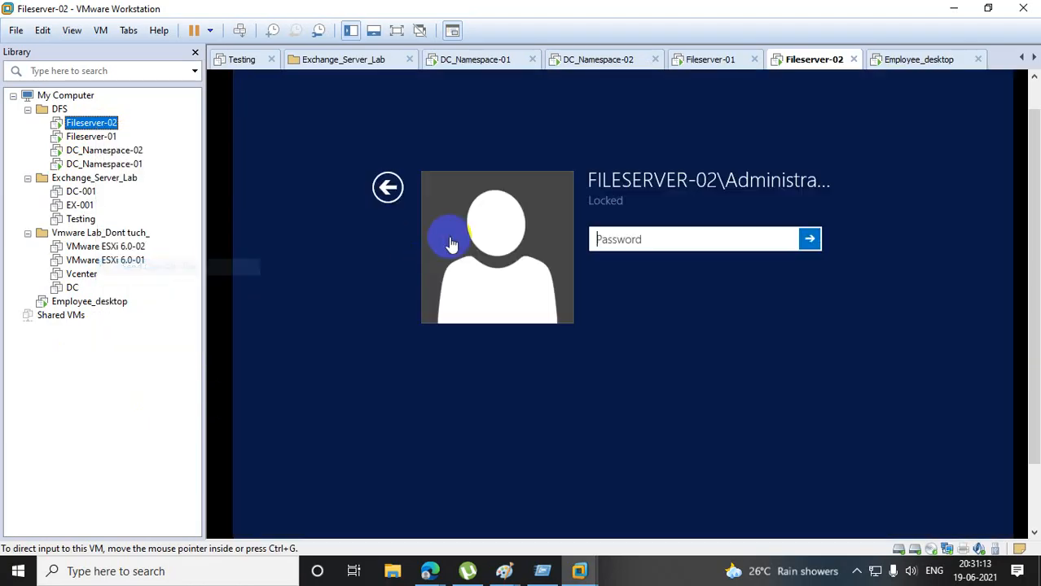
pyautogui.click(387, 188)
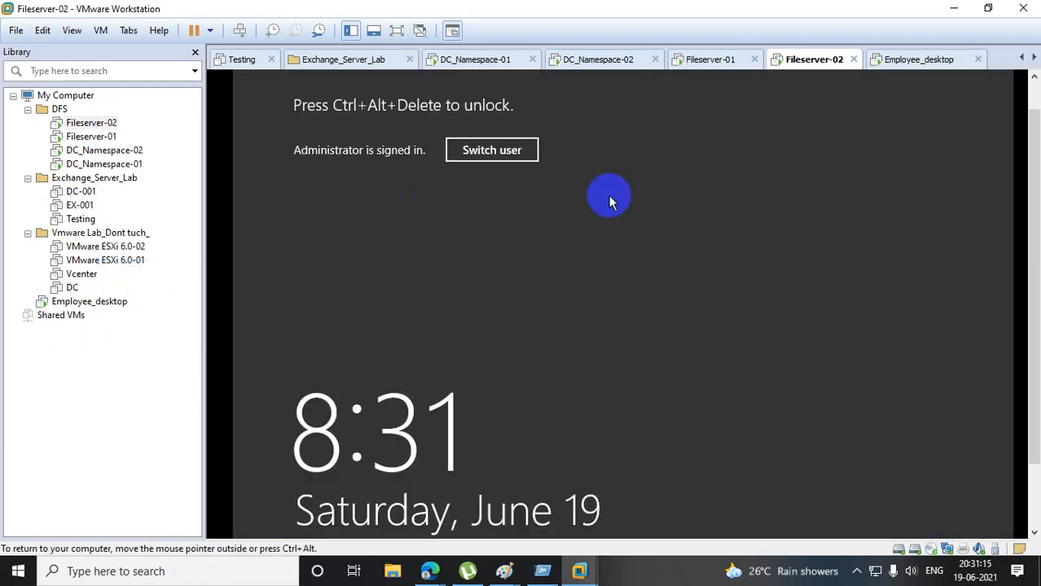
pyautogui.click(489, 151)
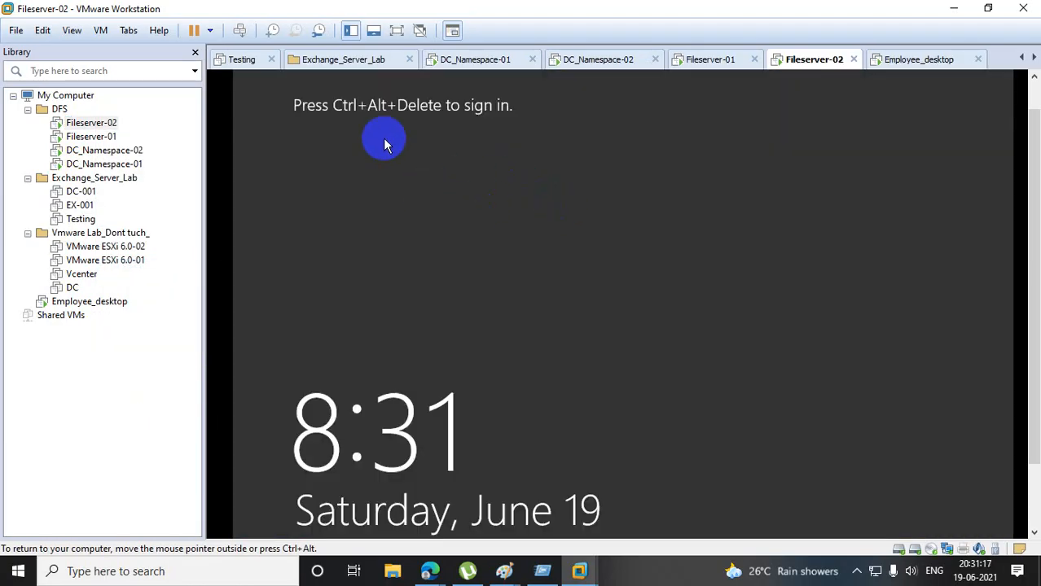
pyautogui.rightClick(109, 126)
pyautogui.click(200, 262)
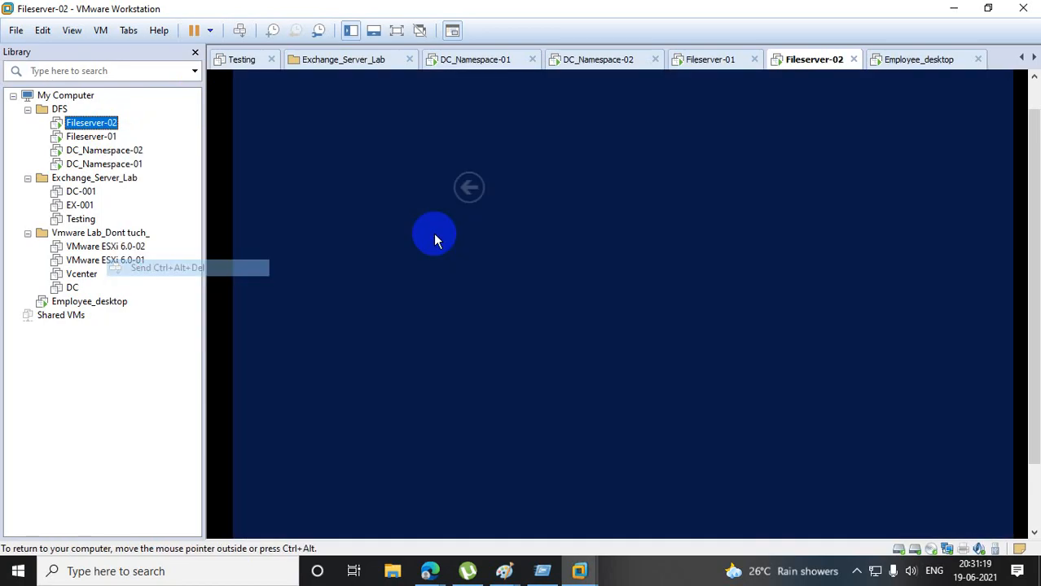
# Sign in as the BT domain user, correcting the password after the first attempt.
pyautogui.click(653, 232)
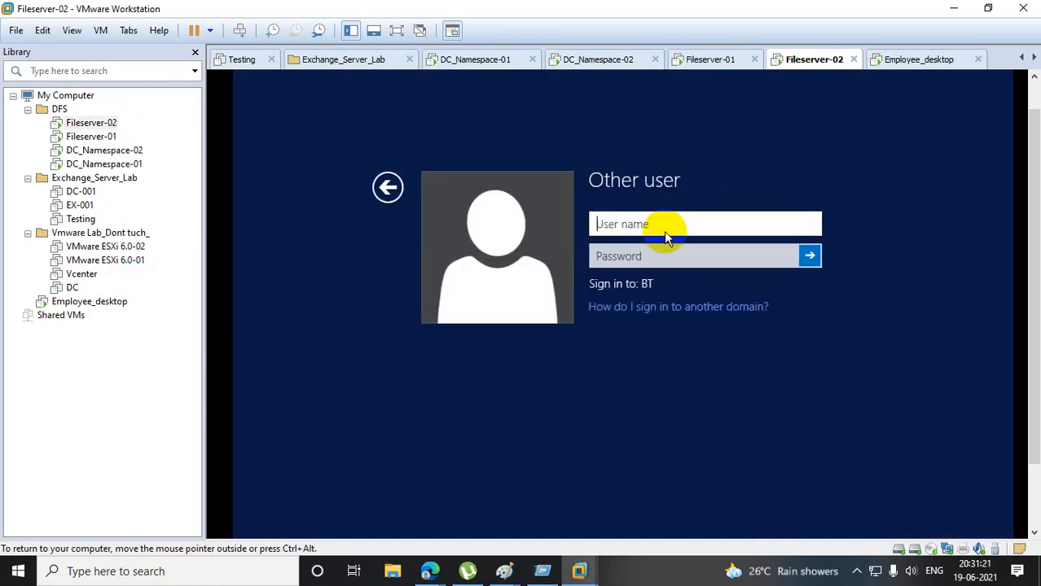
pyautogui.write('sidd')
pyautogui.press('Tab')
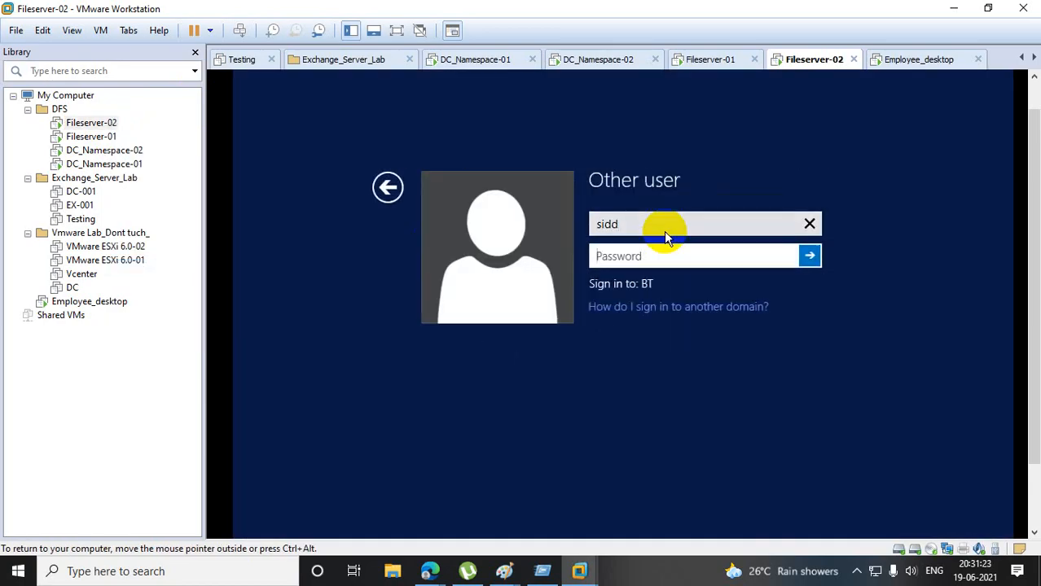
pyautogui.write('••••••')
pyautogui.press('Return')
pyautogui.press('Return')
pyautogui.write('•••••••')
pyautogui.click(786, 260)
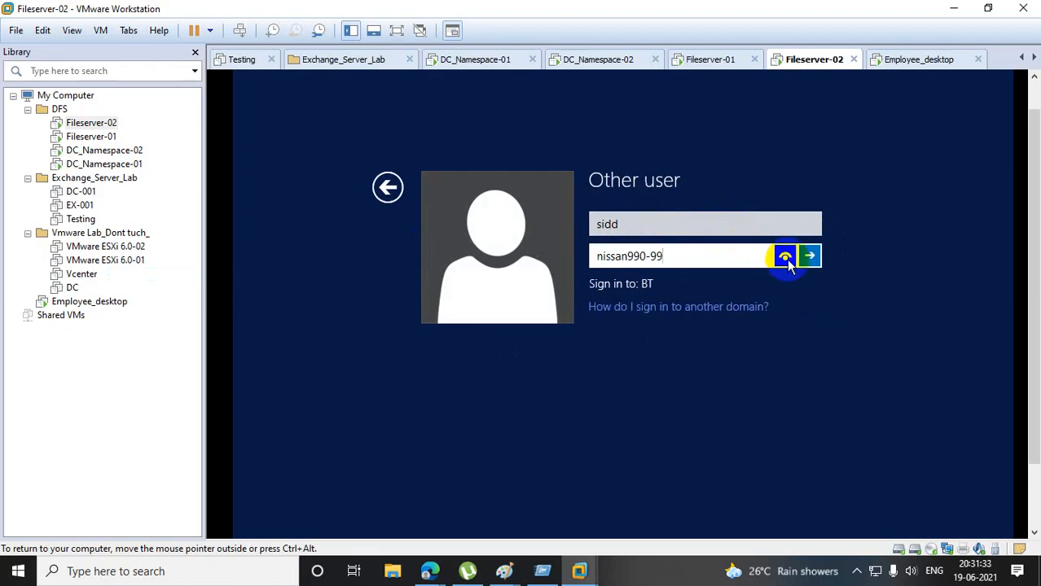
pyautogui.click(808, 257)
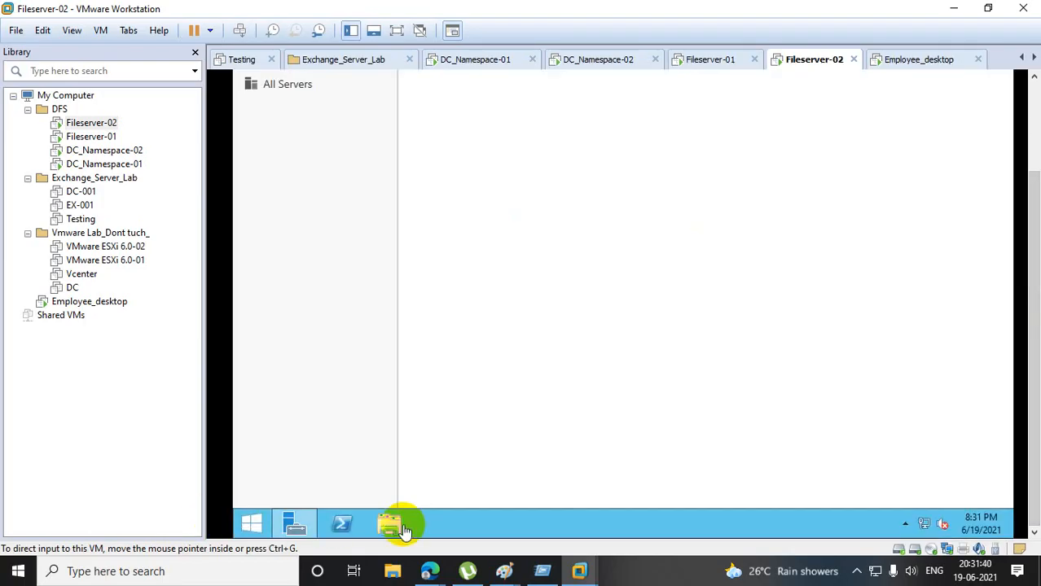
# On Fileserver-02, open Employee_back on the data volume, confirm My word is there, then close Explorer.
pyautogui.click(400, 525)
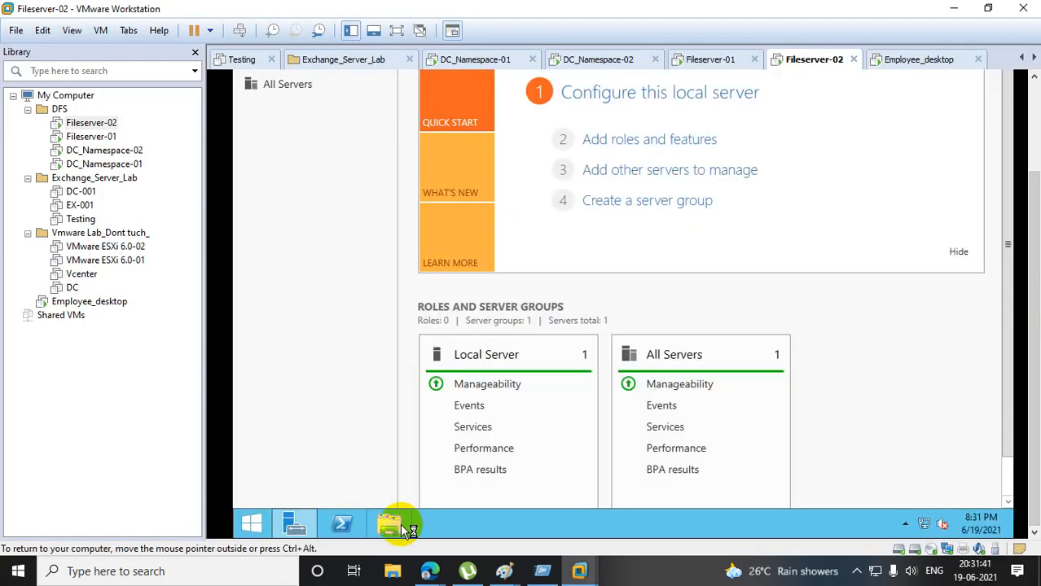
pyautogui.doubleClick(531, 314)
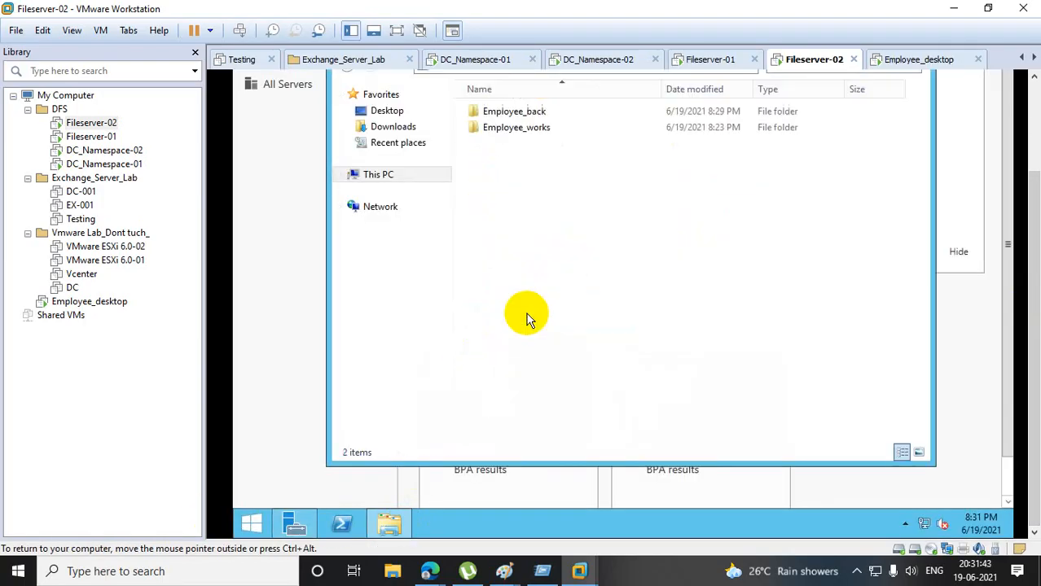
pyautogui.doubleClick(521, 121)
pyautogui.click(646, 259)
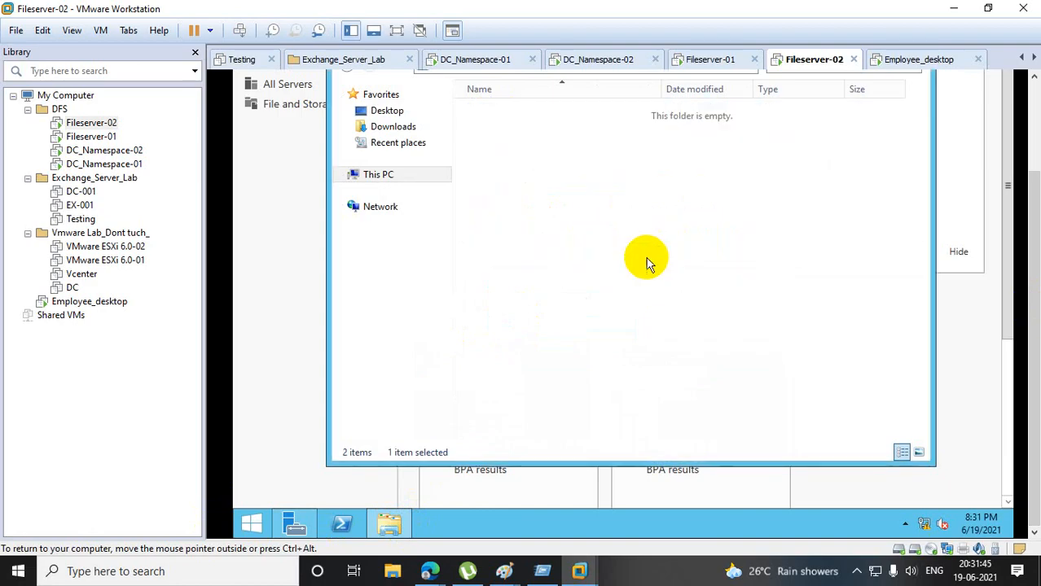
pyautogui.doubleClick(491, 114)
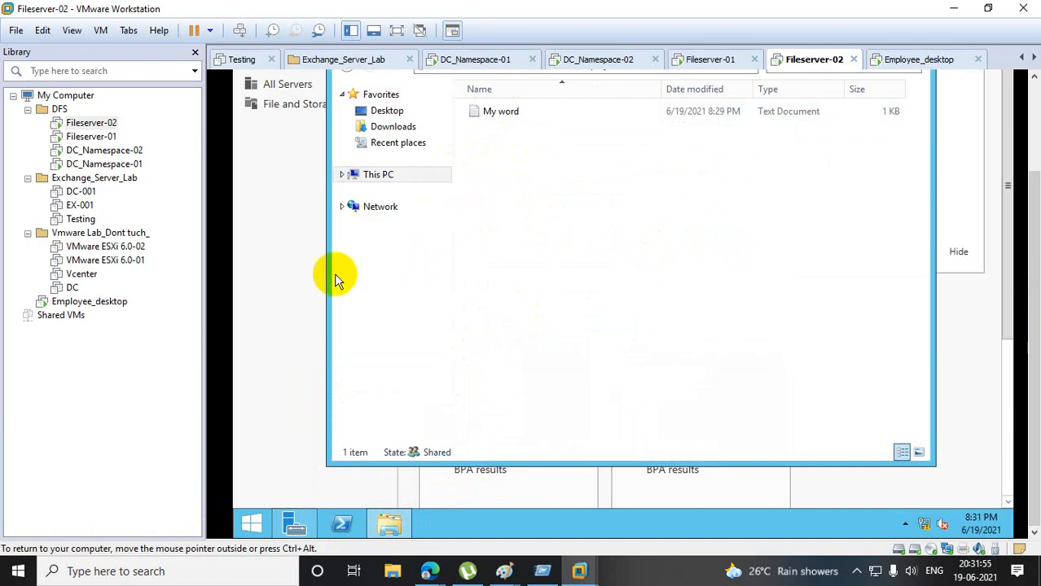
pyautogui.click(247, 250)
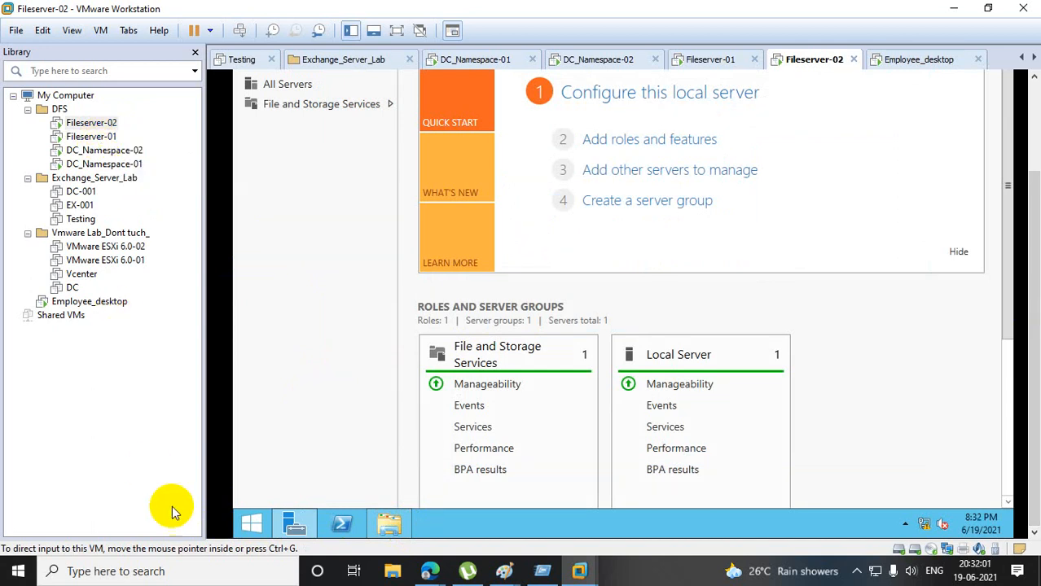
# Sign out of Fileserver-02 with the logoff command from the Run prompt.
pyautogui.rightClick(248, 523)
pyautogui.click(289, 484)
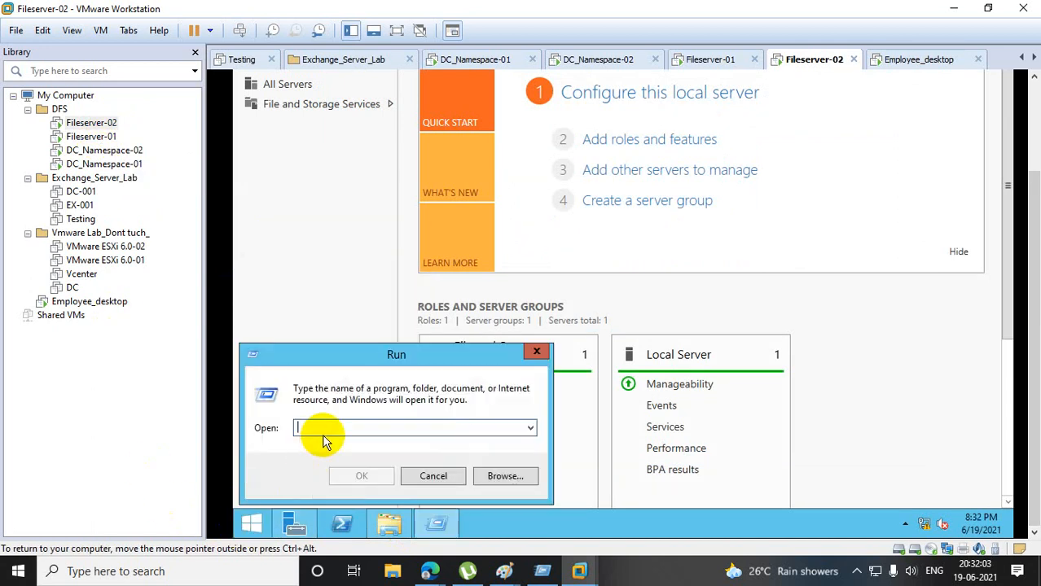
pyautogui.write('logoff')
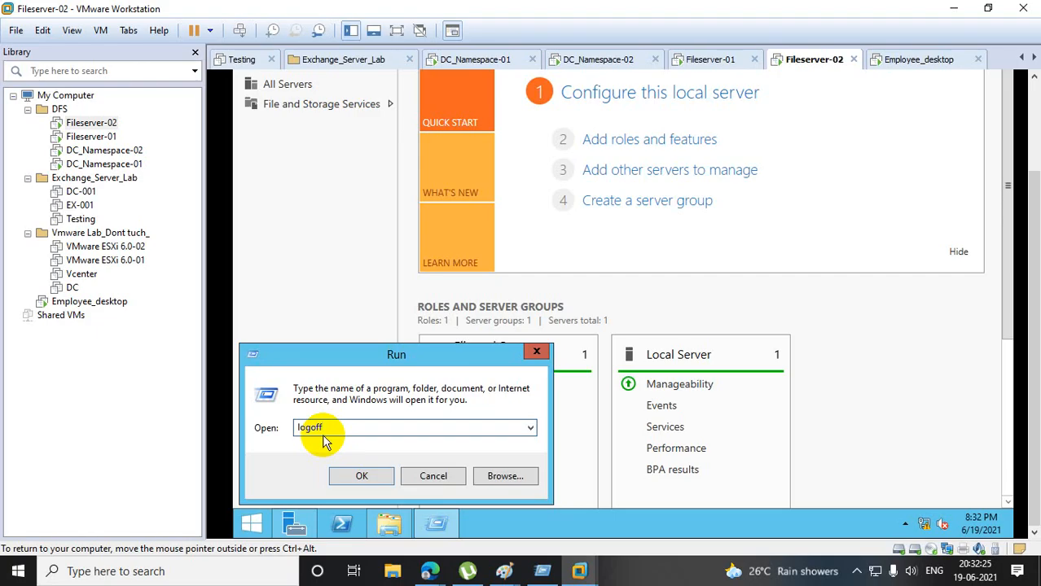
pyautogui.press('Return')
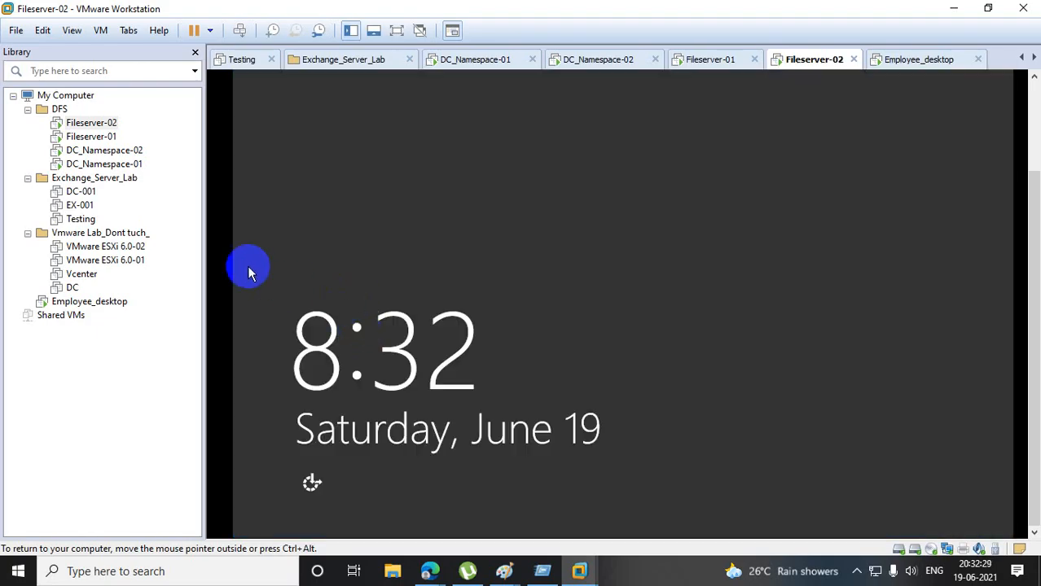
# Power off Fileserver-01, then switch to the Employee_desktop virtual machine.
pyautogui.click(91, 138)
pyautogui.rightClick(92, 141)
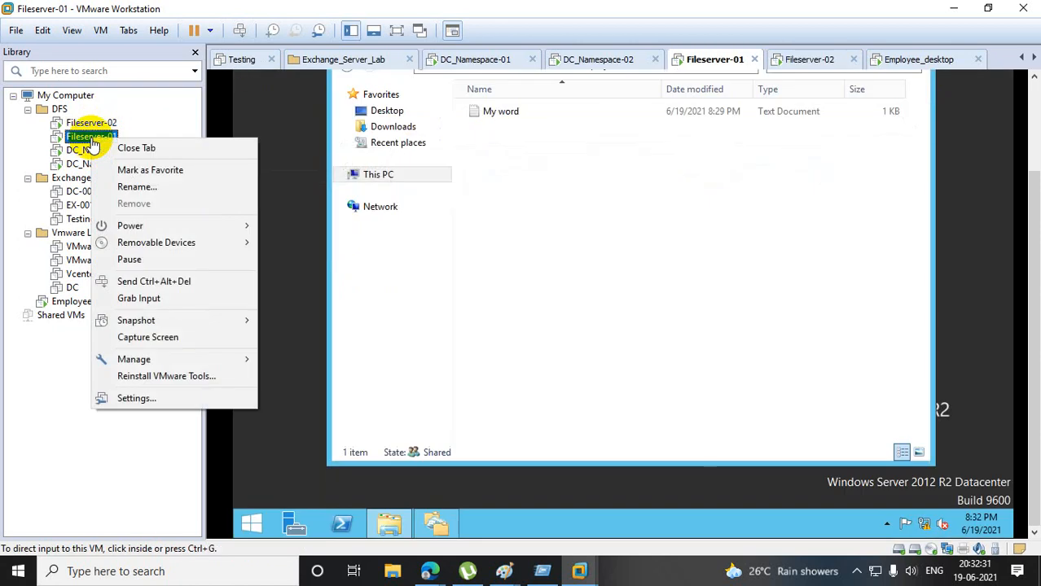
pyautogui.moveTo(167, 225)
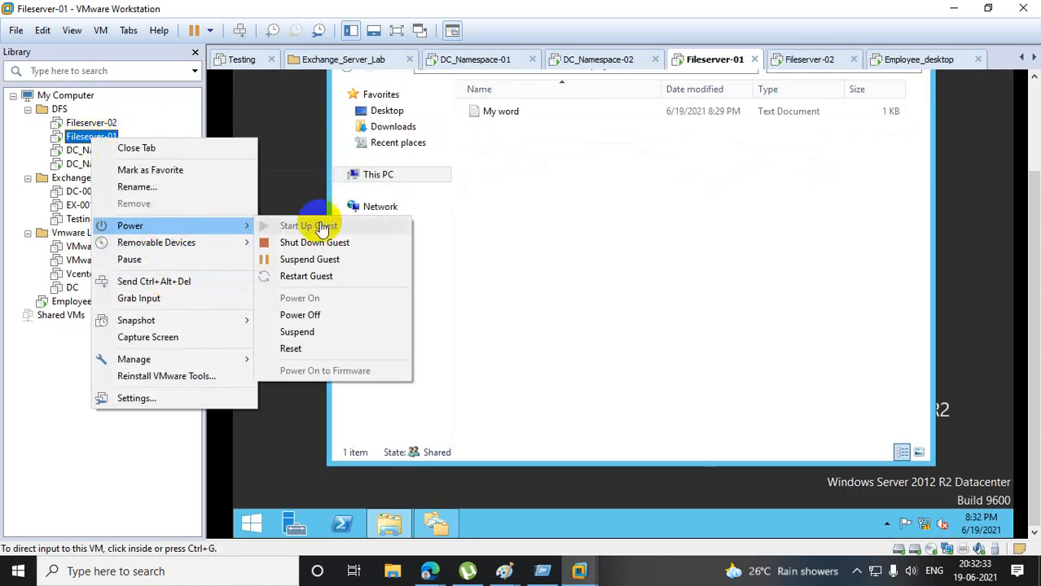
pyautogui.click(336, 316)
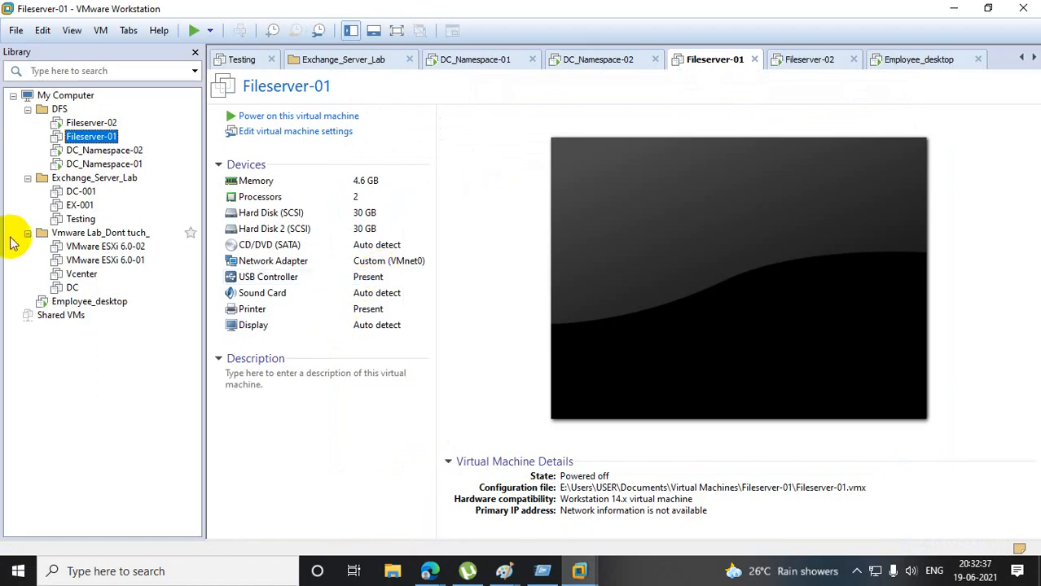
pyautogui.click(81, 303)
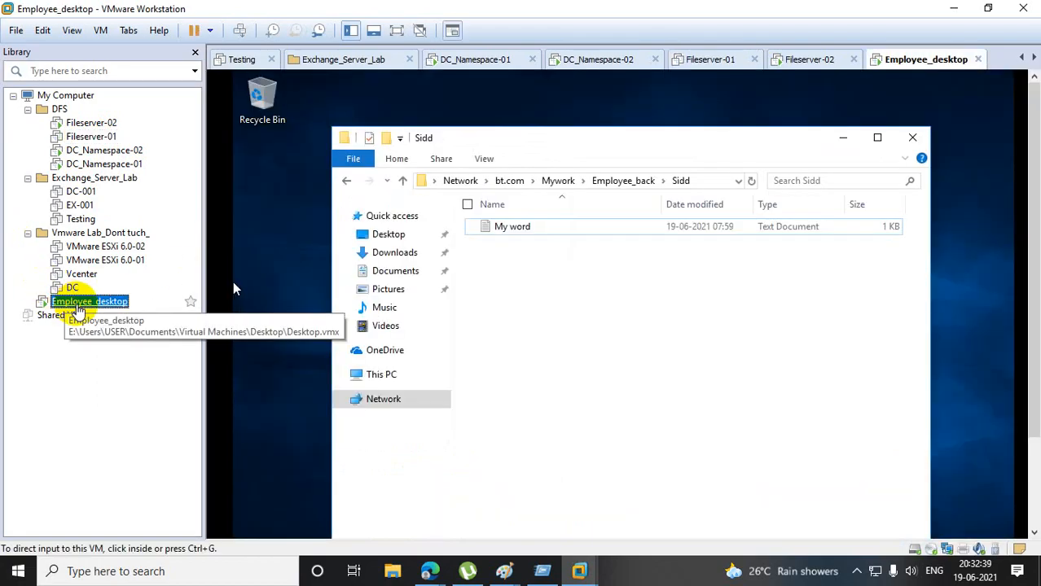
# Close the Sidd folder window and run \\bt.com\Mywork\Employee_back from the Run prompt.
pyautogui.click(920, 140)
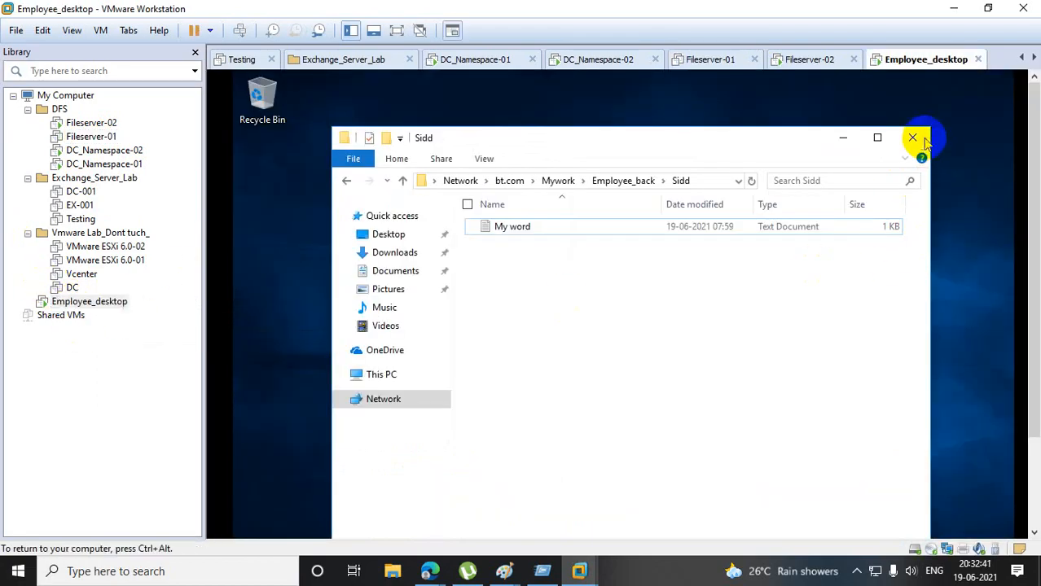
pyautogui.click(912, 138)
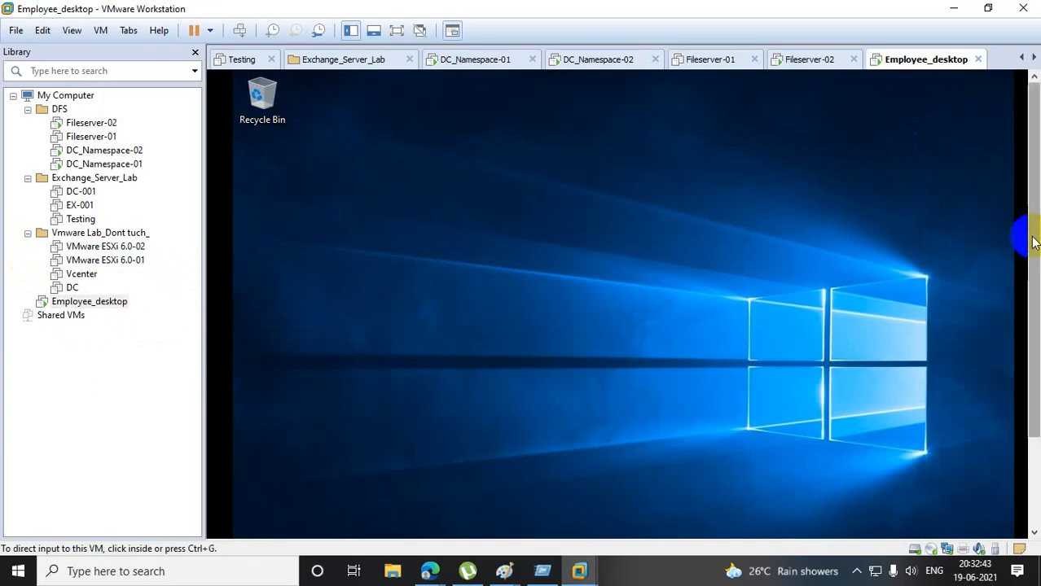
pyautogui.moveTo(1033, 241); pyautogui.dragTo(906, 372)
pyautogui.click(251, 525)
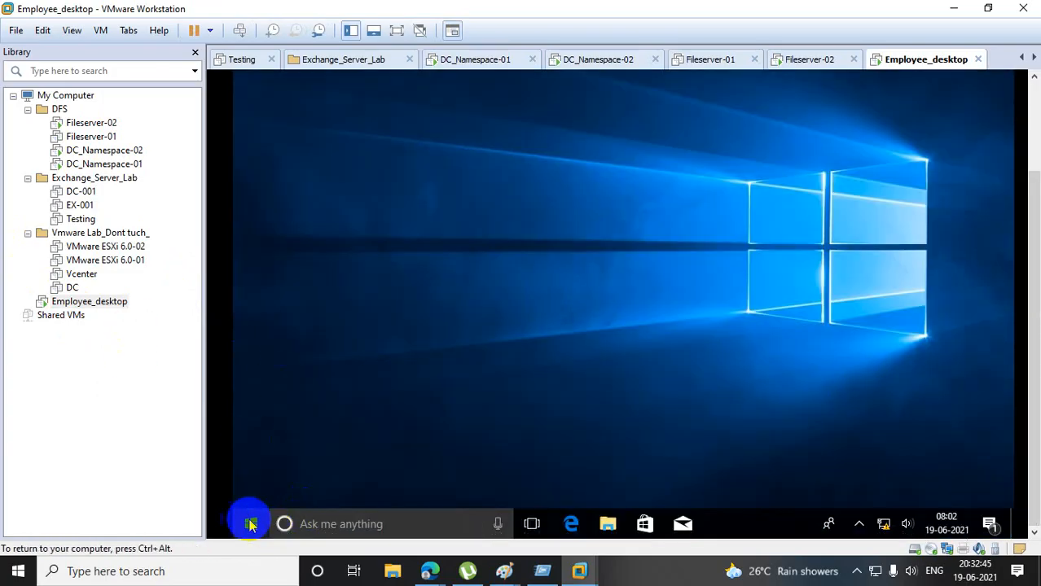
pyautogui.rightClick(250, 525)
pyautogui.click(332, 445)
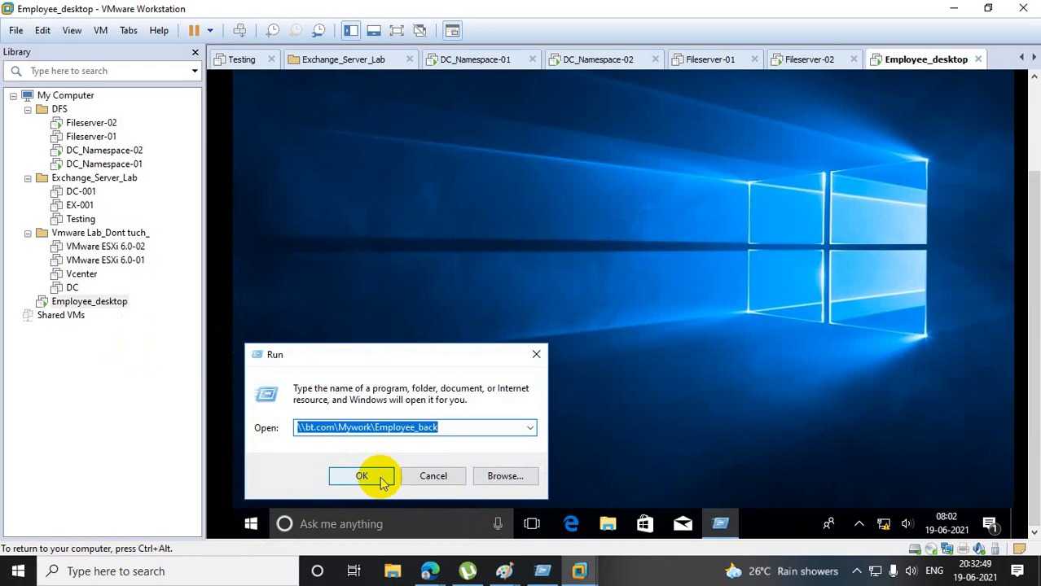
pyautogui.click(361, 477)
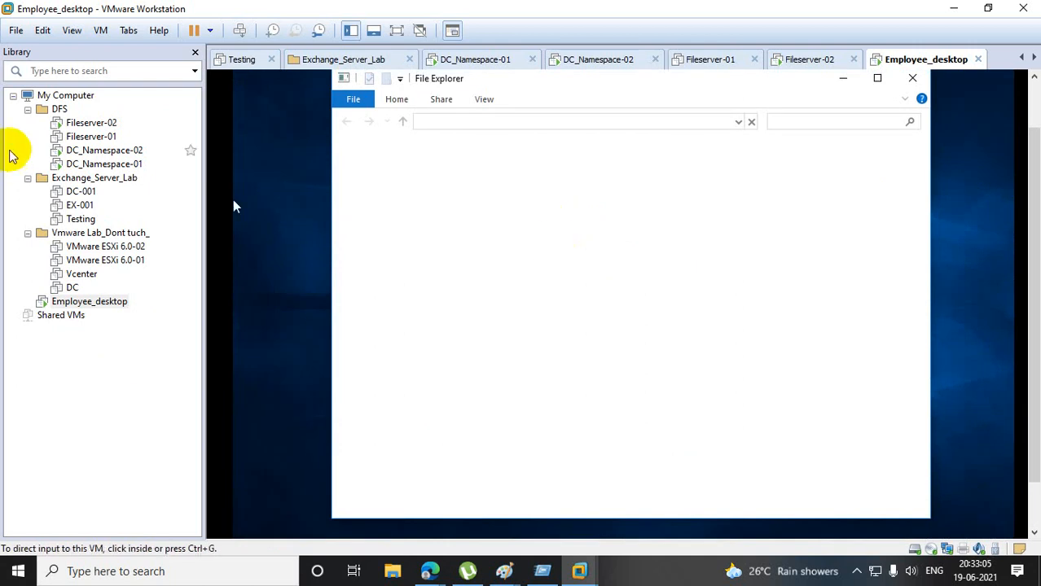
# Check the Fileserver-02, Fileserver-01 and DC_Namespace-01 tabs, then close Employee_desktop's unresponsive Explorer window.
pyautogui.click(96, 123)
pyautogui.click(91, 137)
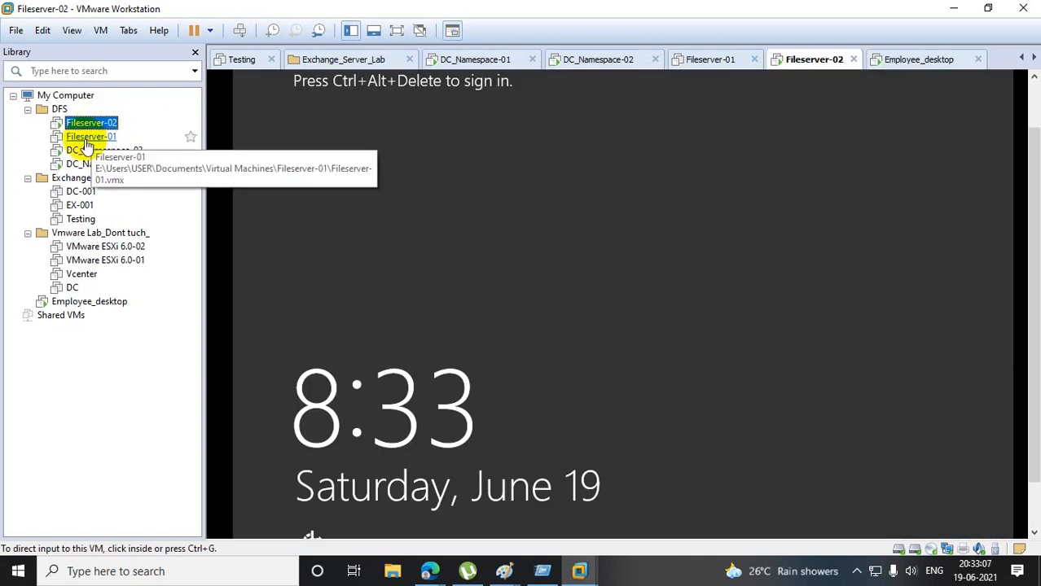
pyautogui.click(93, 151)
pyautogui.click(92, 164)
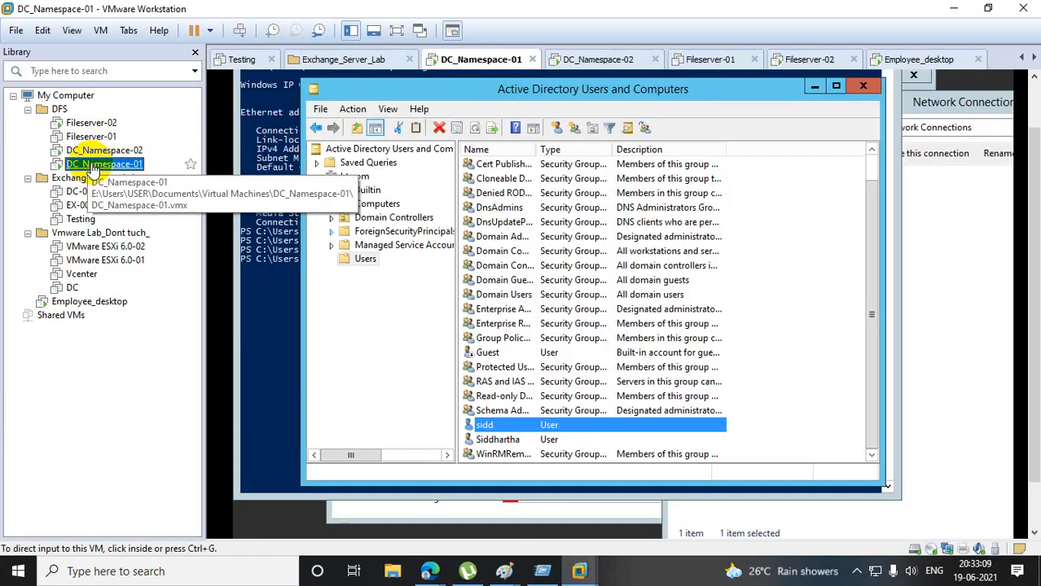
pyautogui.click(89, 302)
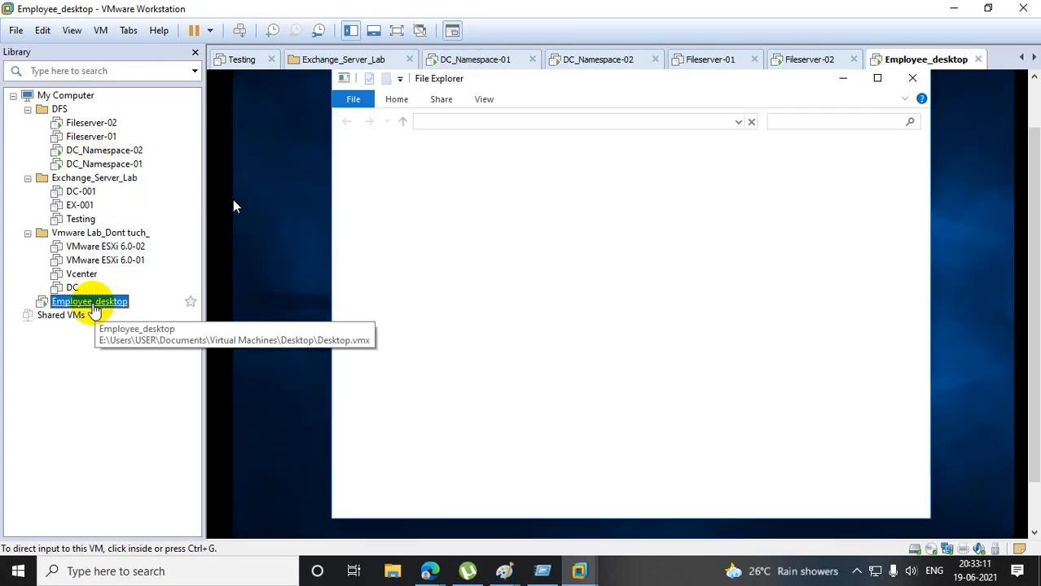
pyautogui.moveTo(1032, 196); pyautogui.dragTo(1033, 150)
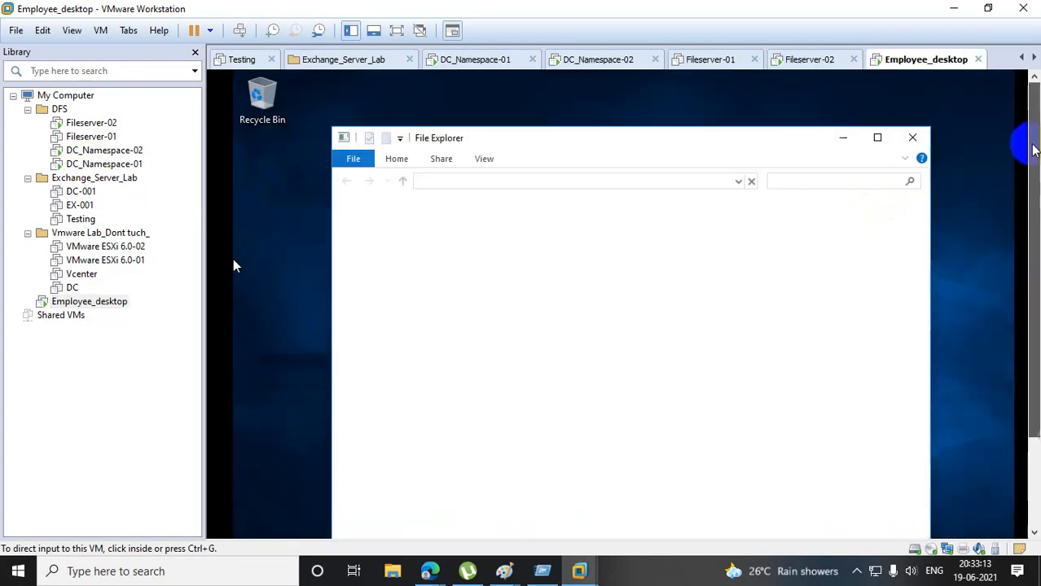
pyautogui.click(912, 138)
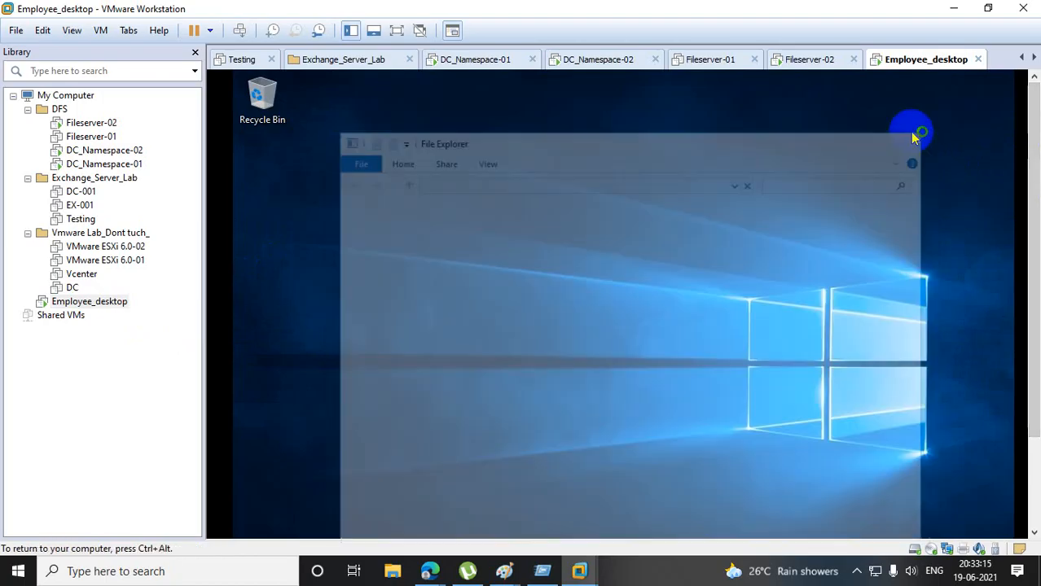
pyautogui.moveTo(1022, 210); pyautogui.dragTo(1024, 418)
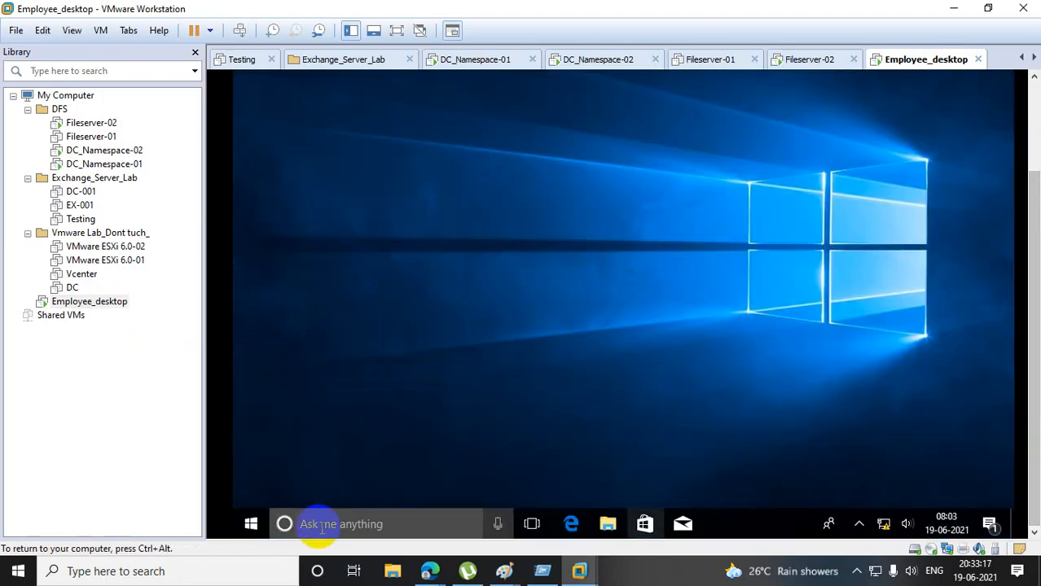
# Sign the Employee_desktop guest out by running logoff from the Run prompt.
pyautogui.rightClick(250, 524)
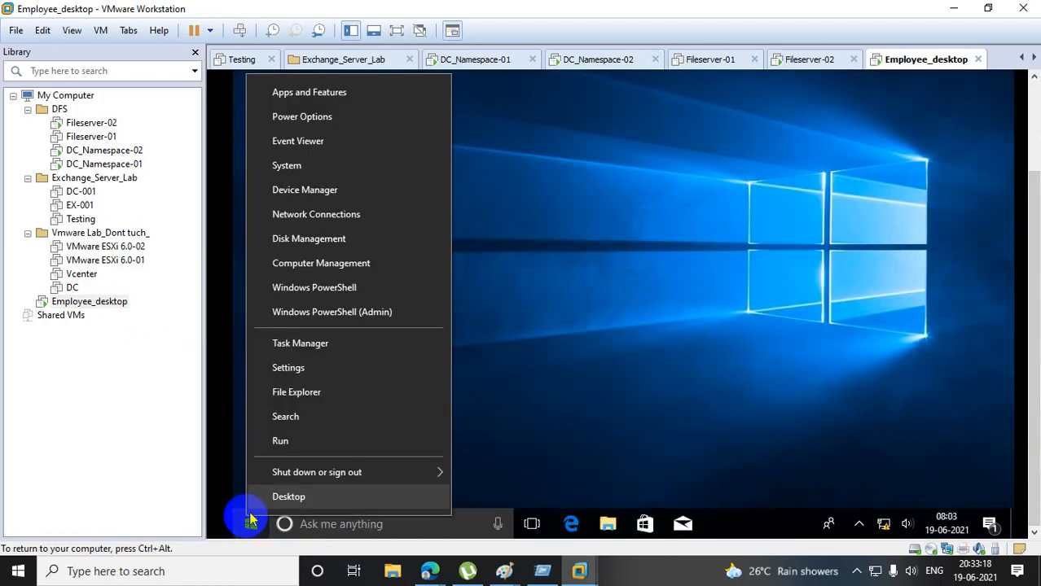
pyautogui.click(293, 444)
pyautogui.press('BackSpace')
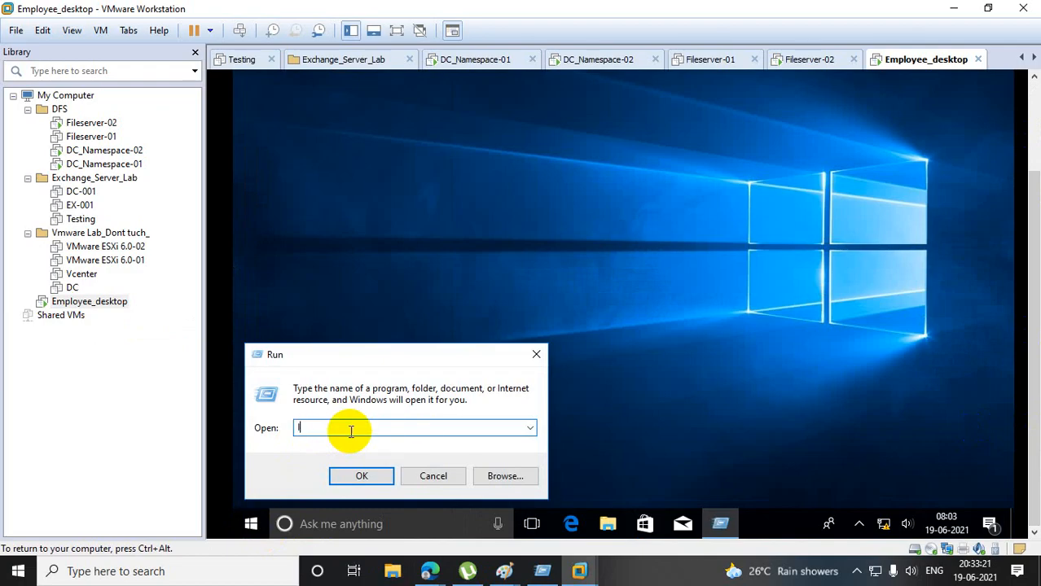
pyautogui.write('logoff')
pyautogui.press('Return')
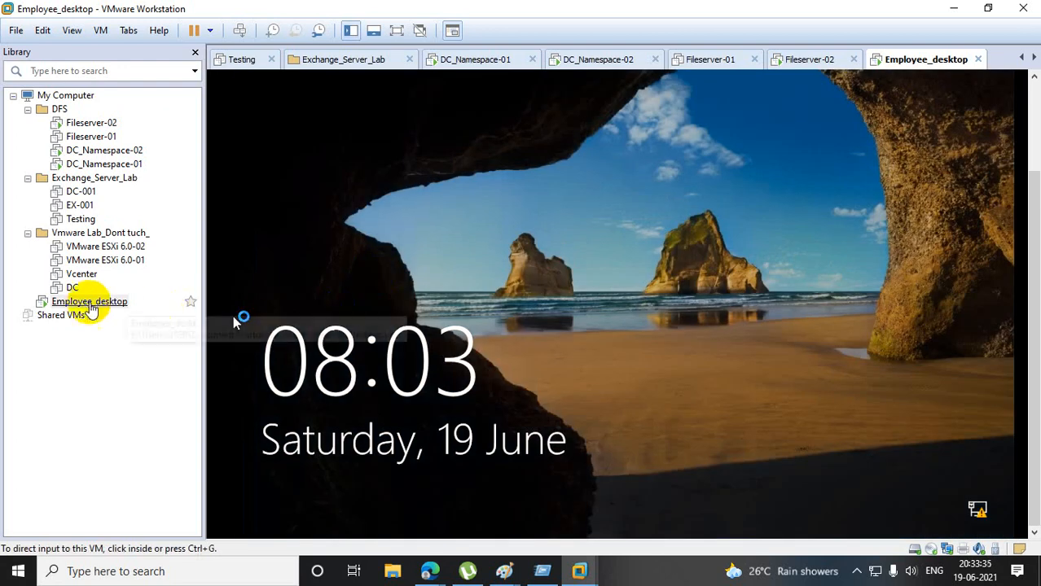
# Send Ctrl+Alt+Del to the guest and sign back in with the account password.
pyautogui.rightClick(92, 306)
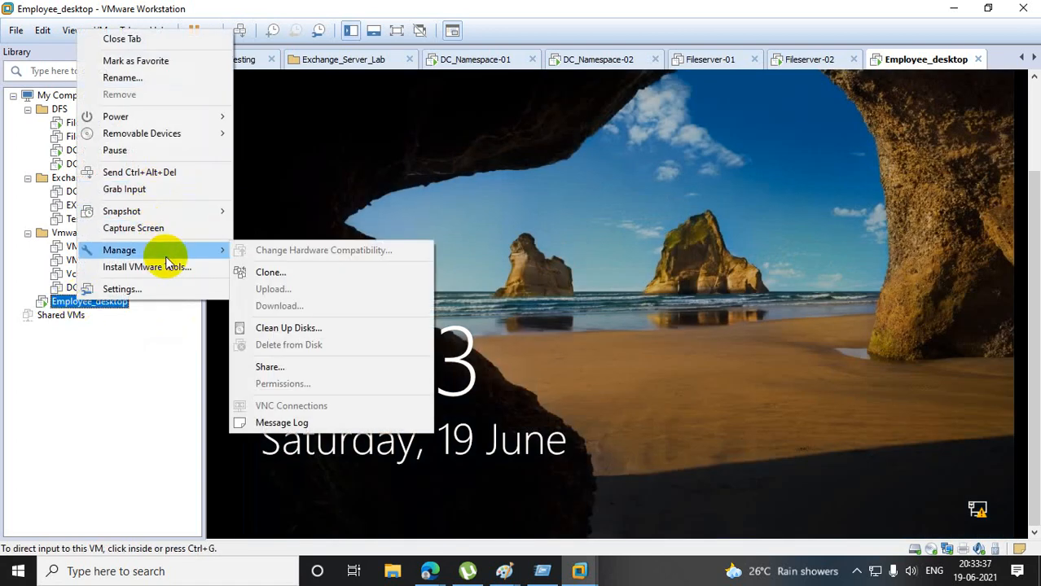
pyautogui.click(133, 373)
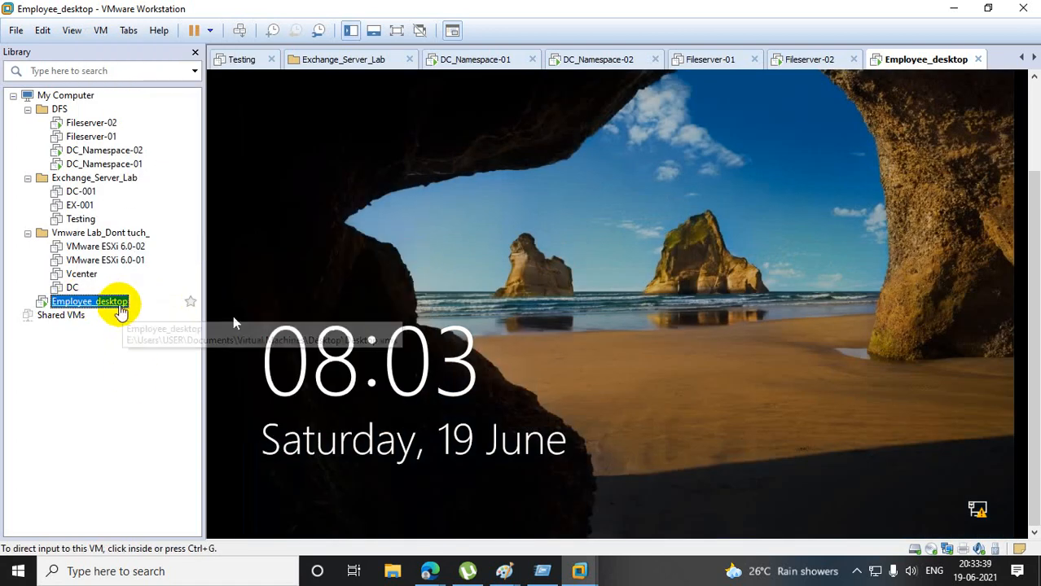
pyautogui.rightClick(118, 301)
pyautogui.click(192, 179)
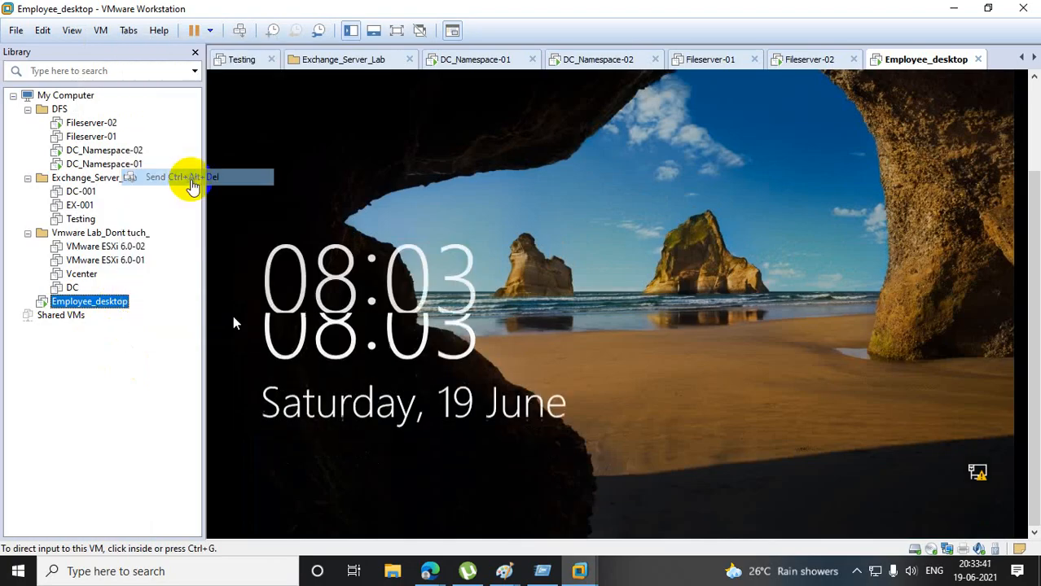
pyautogui.click(602, 309)
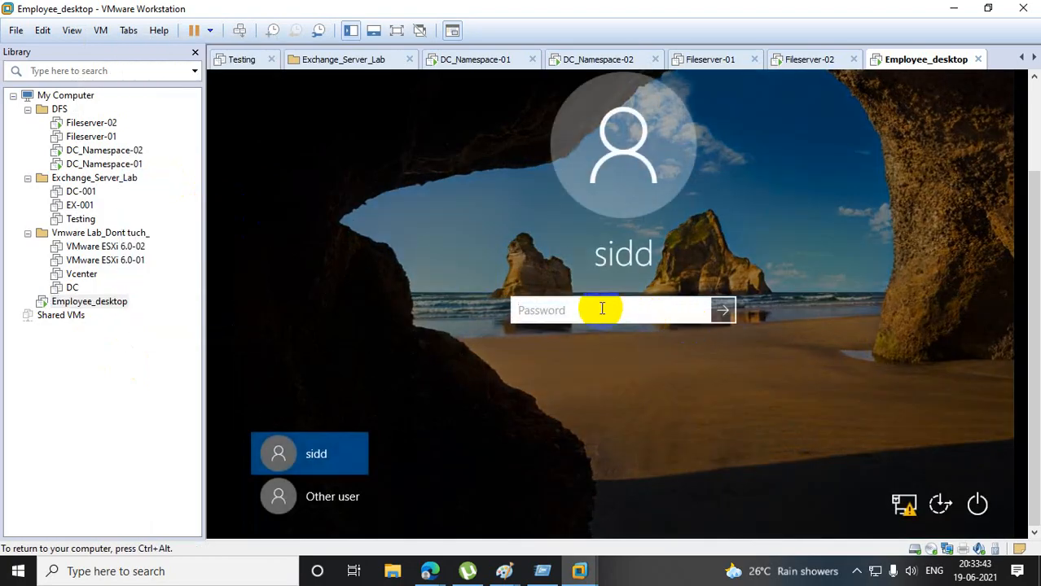
pyautogui.write('••••••••••')
pyautogui.press('Return')
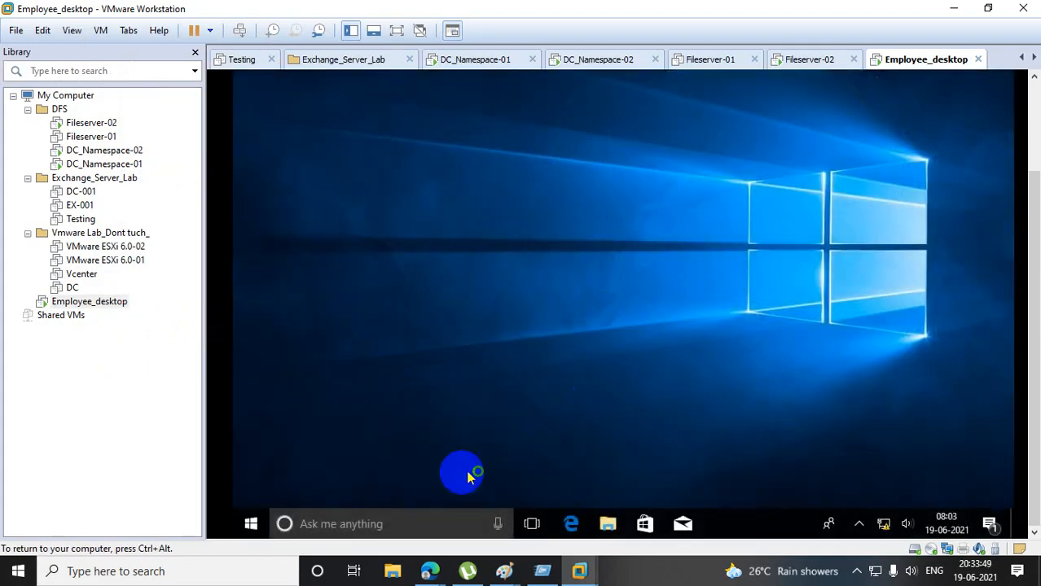
# Reopen the Employee_back share path from Run history and open My word in the Sidd folder.
pyautogui.rightClick(263, 528)
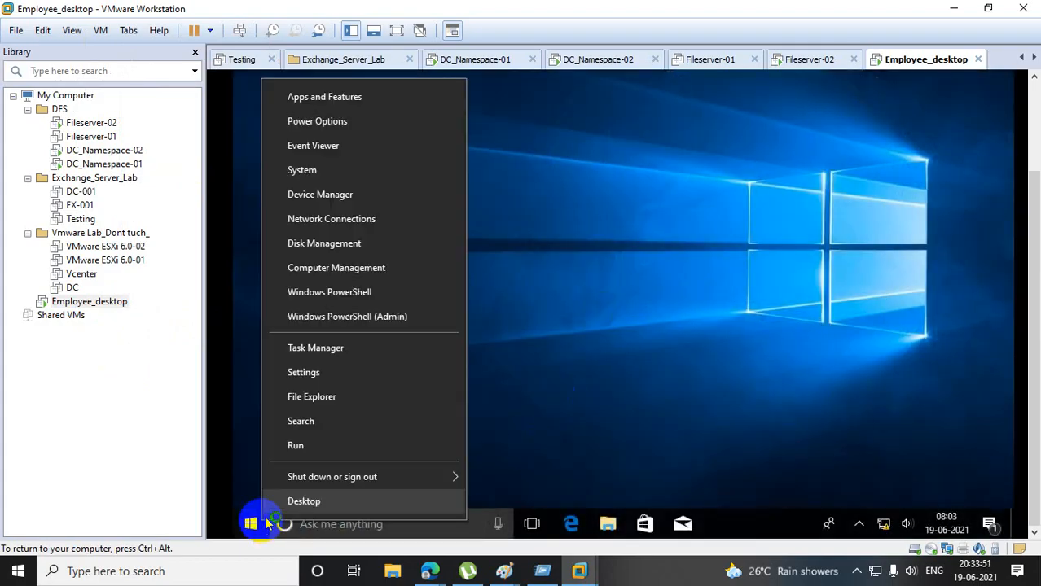
pyautogui.click(326, 461)
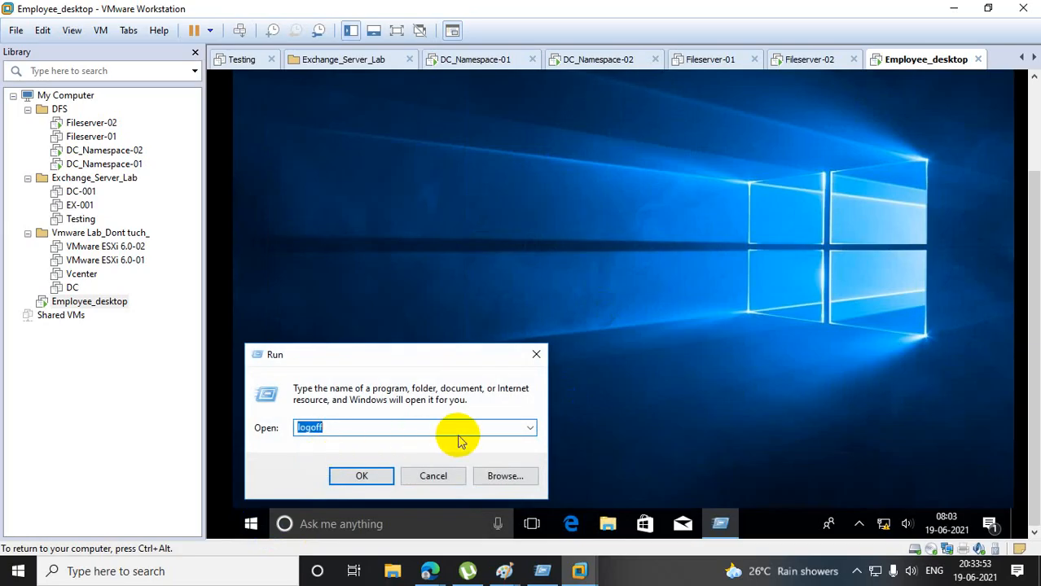
pyautogui.click(529, 429)
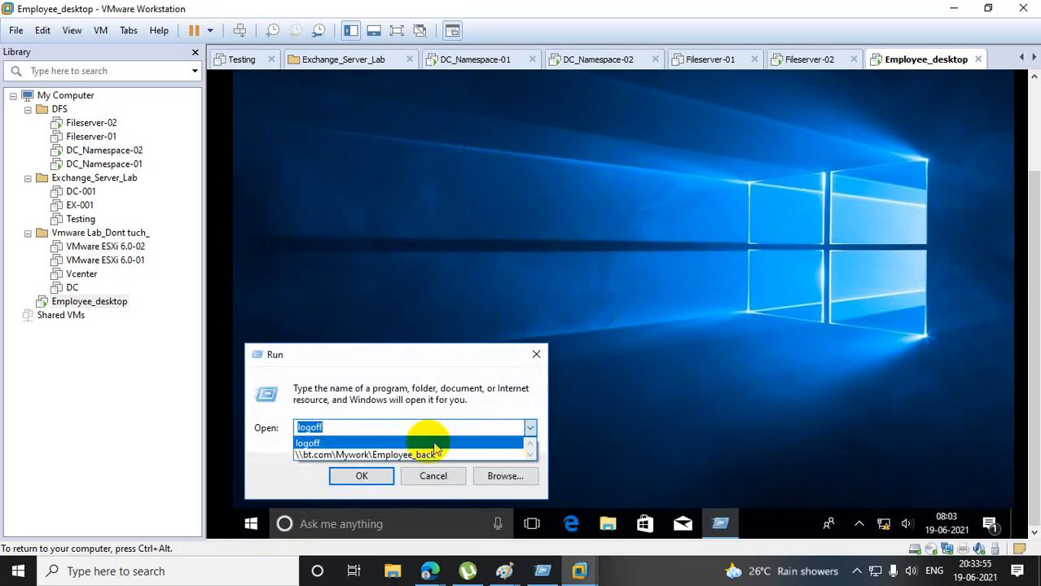
pyautogui.click(392, 457)
pyautogui.click(368, 476)
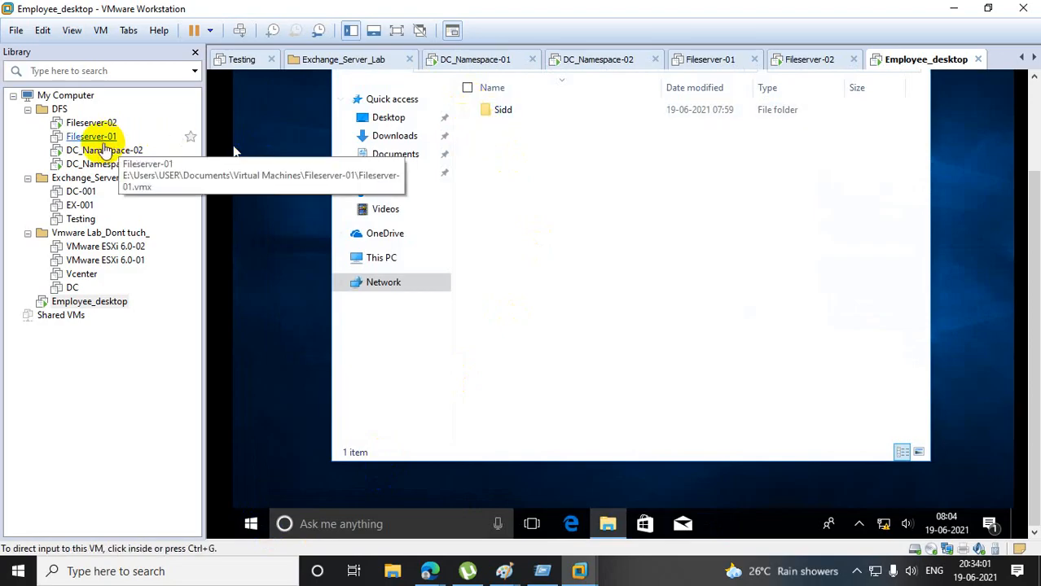
pyautogui.doubleClick(497, 111)
pyautogui.doubleClick(498, 113)
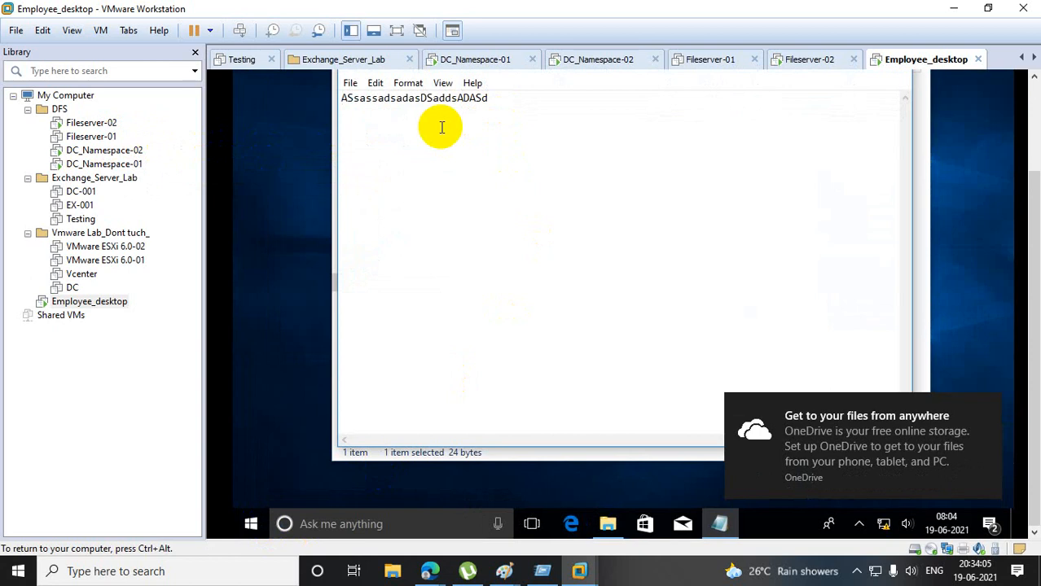
# Add sample lines 'asasasasa', 'sas', 'asasass' to My word and save it.
pyautogui.write('asasasasa')
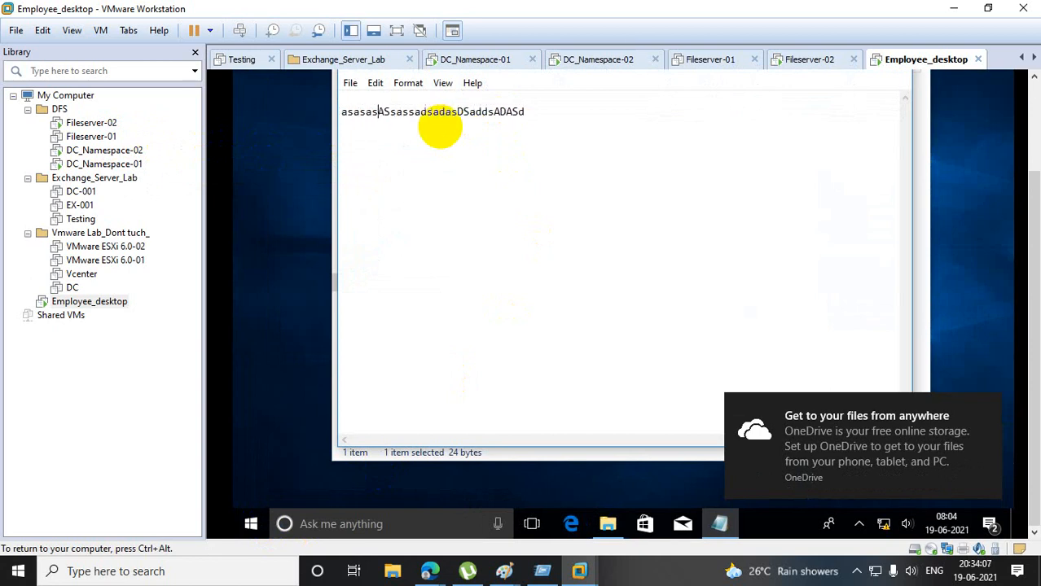
pyautogui.press('Return')
pyautogui.write('sas')
pyautogui.press('Return')
pyautogui.write('as')
pyautogui.press('Return')
pyautogui.write('asass')
pyautogui.hotkey('ctrl', 'alt')
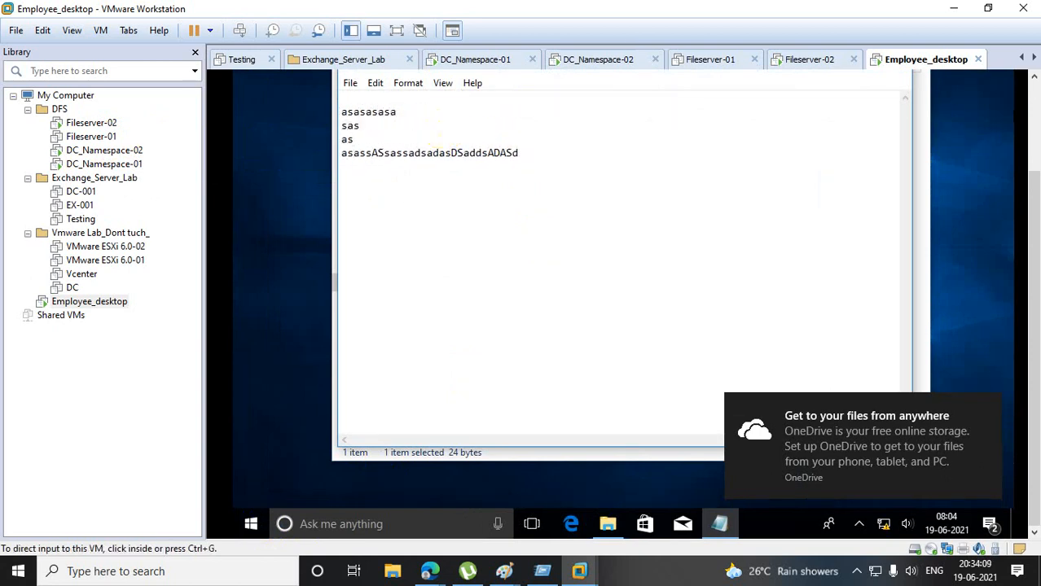
pyautogui.scroll(2, 623, 305)
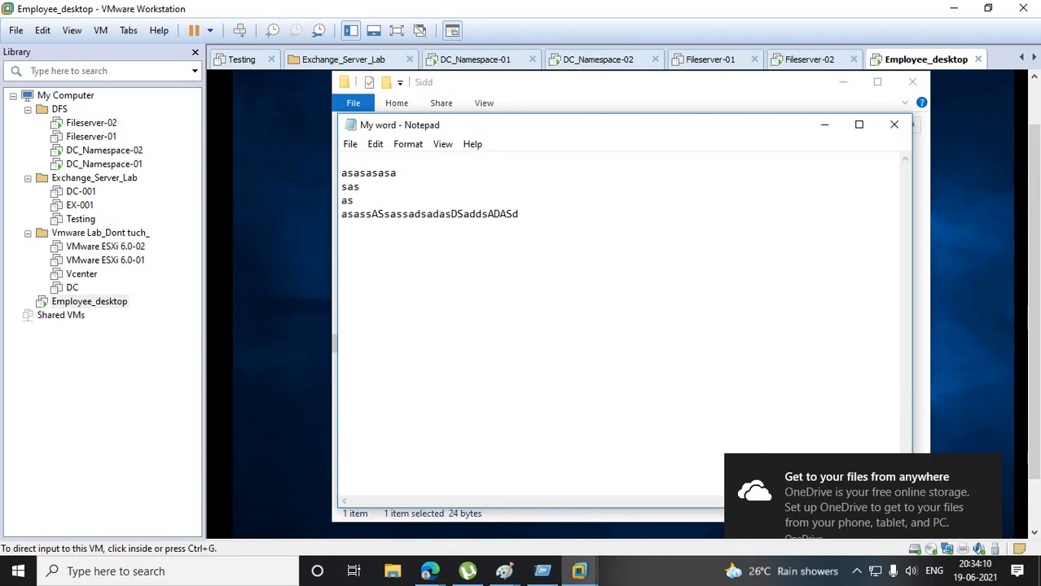
pyautogui.click(351, 144)
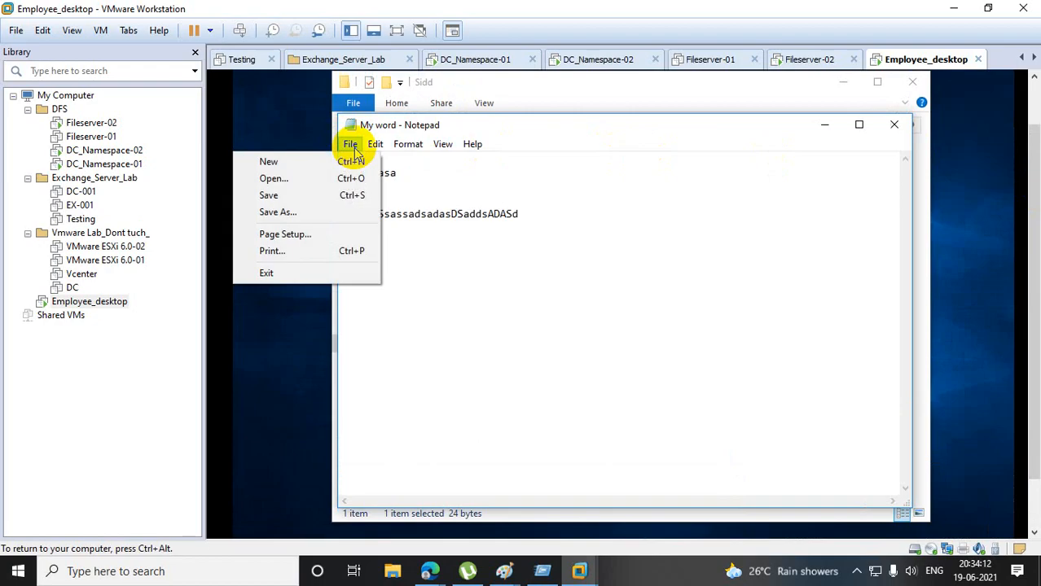
pyautogui.click(337, 196)
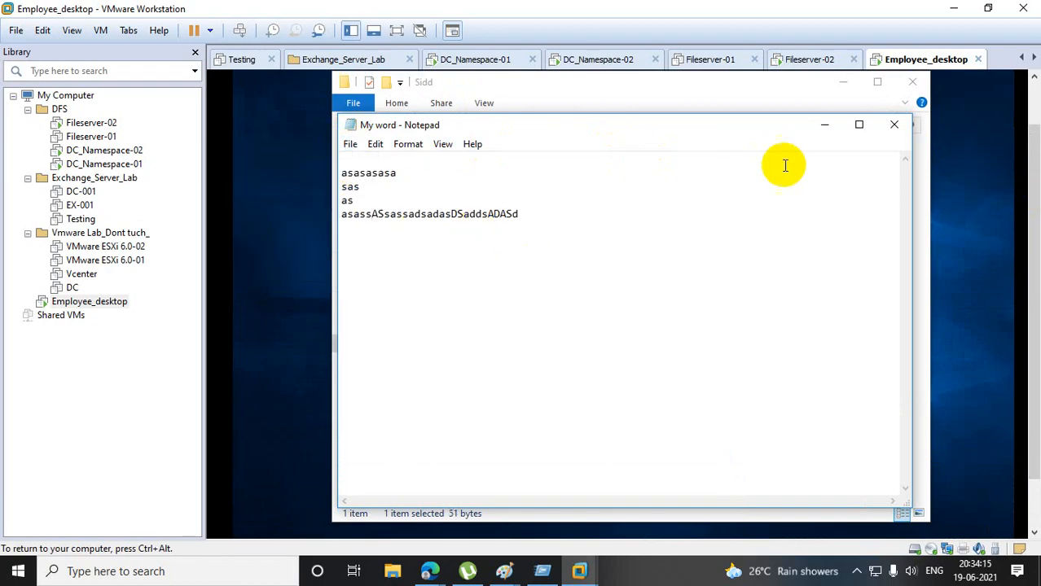
# Close the note and bring the DFS diagram in Paint to the front.
pyautogui.click(889, 126)
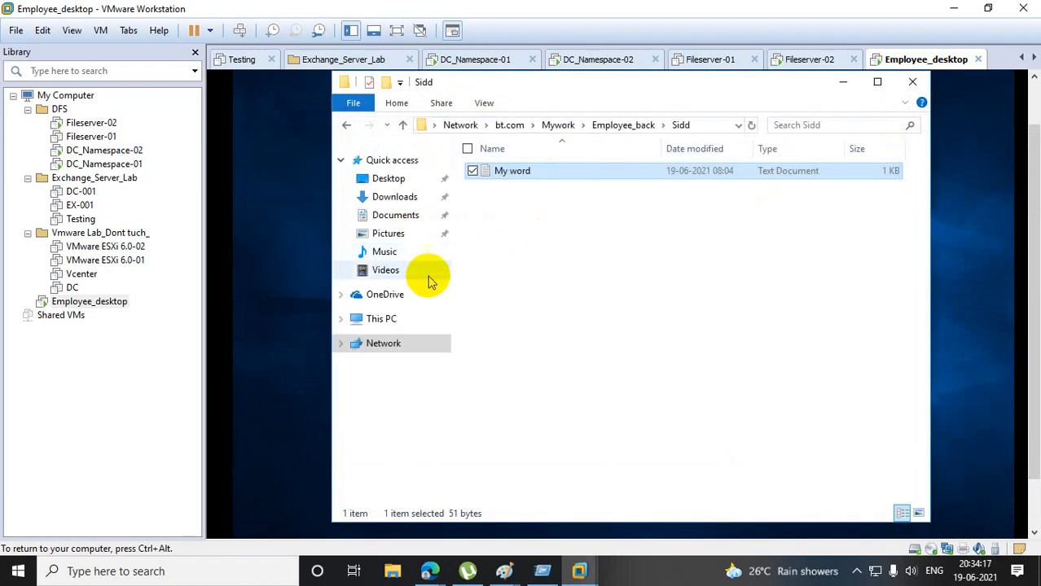
pyautogui.click(508, 570)
pyautogui.click(539, 507)
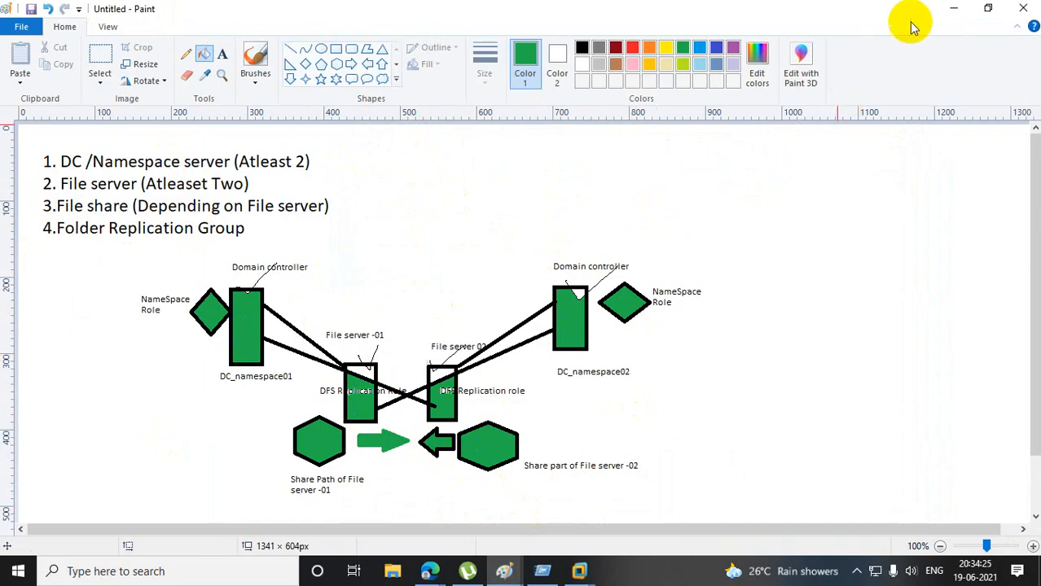
# Minimize Paint to return to Employee_desktop's Sidd folder showing My word.
pyautogui.click(951, 9)
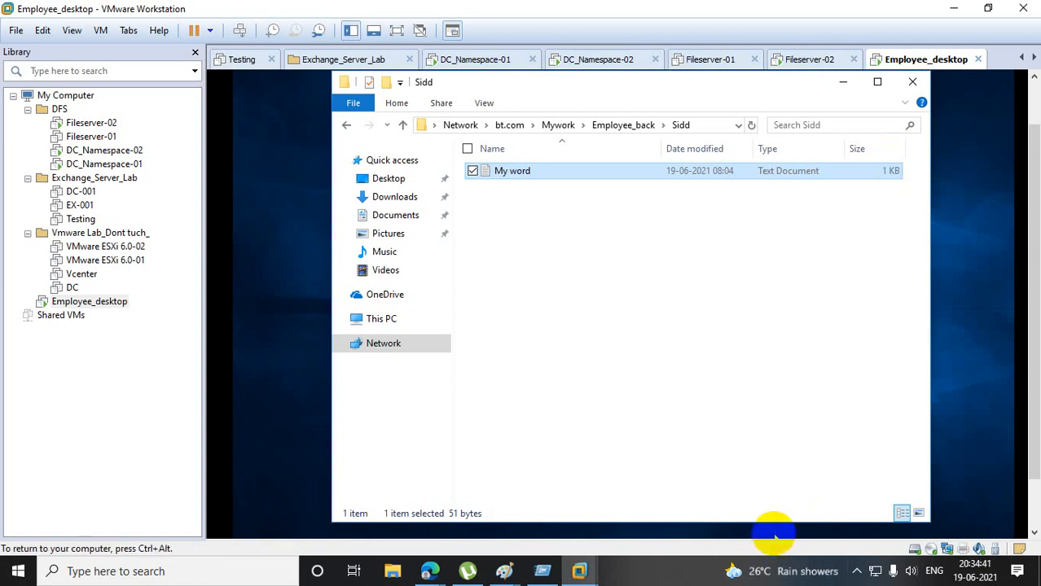
# Bring the Google Meet call window forward from the browser's taskbar preview.
pyautogui.moveTo(437, 568)
pyautogui.click(395, 493)
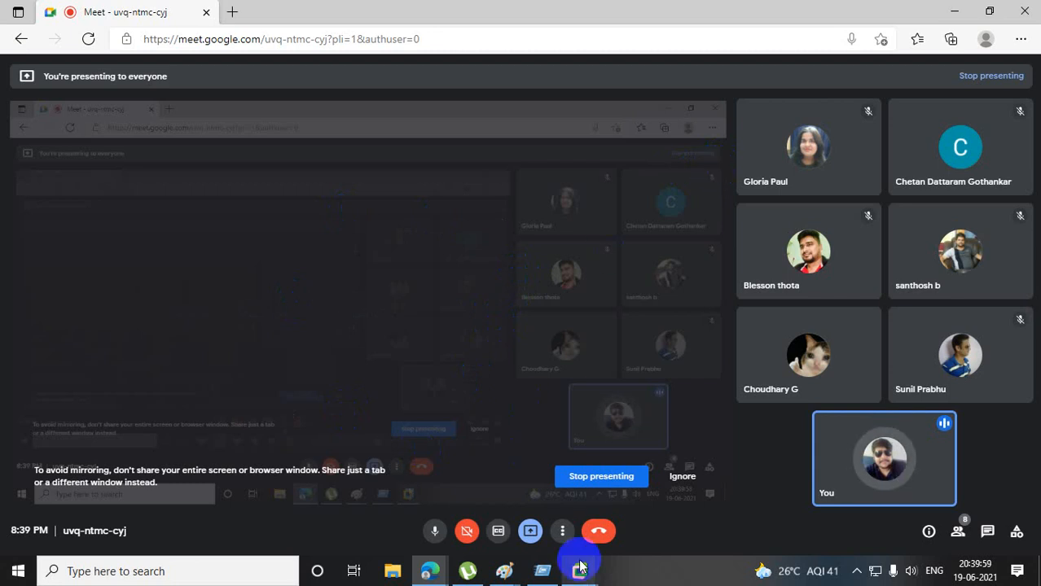
pyautogui.moveTo(577, 568)
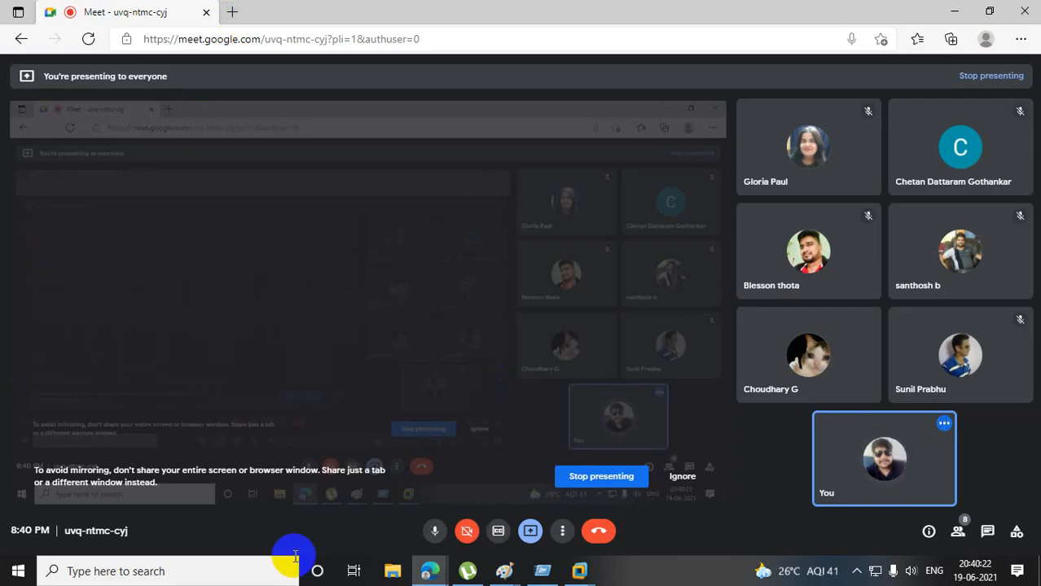
# Go to portal.azure.com in a new browser tab.
pyautogui.click(232, 12)
pyautogui.click(246, 33)
pyautogui.write('po')
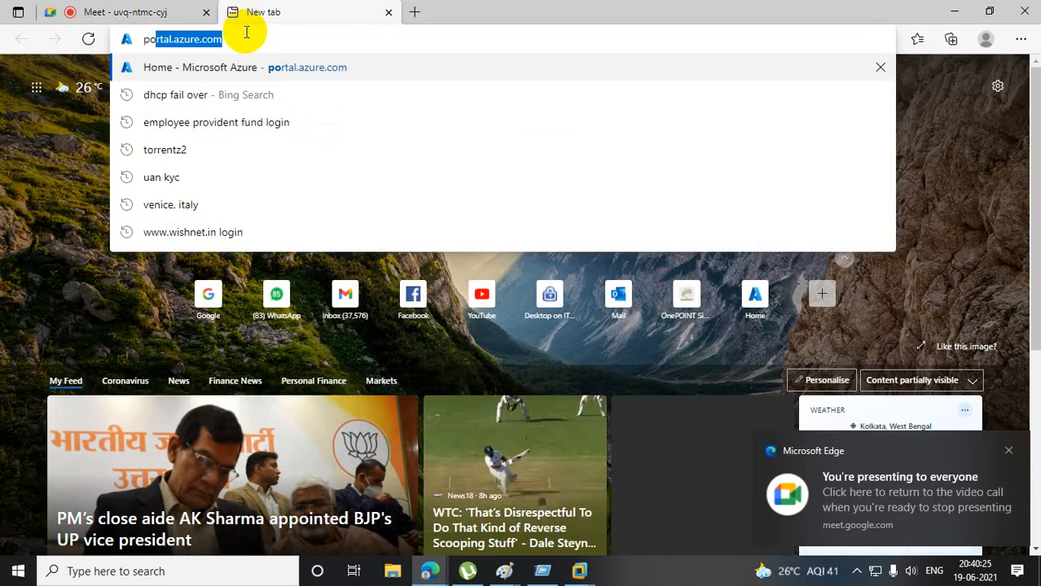
pyautogui.press('Return')
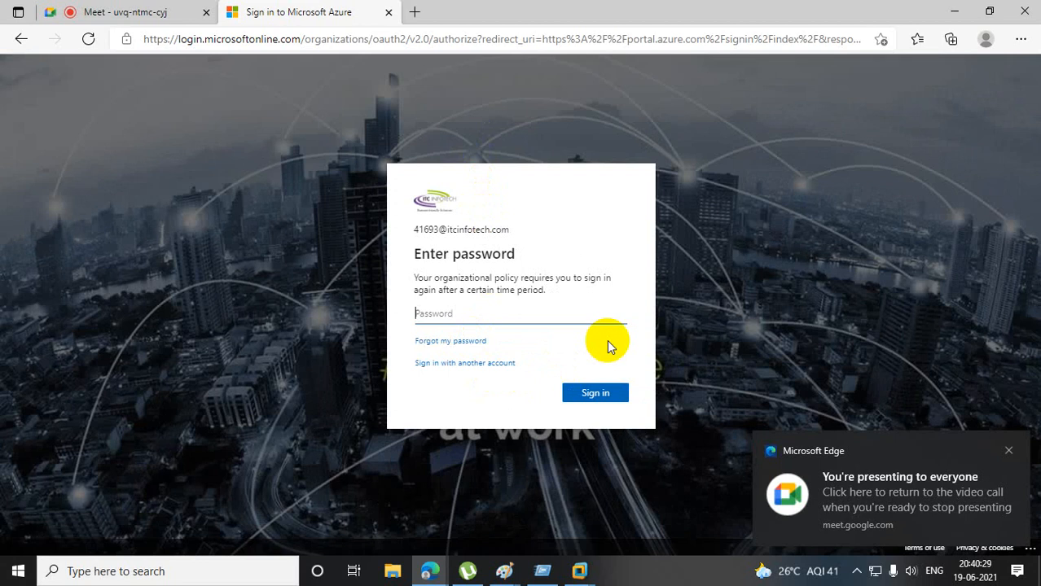
# Sign in with the personal outlook.com account and, after the password fails, start a reset by text.
pyautogui.click(459, 361)
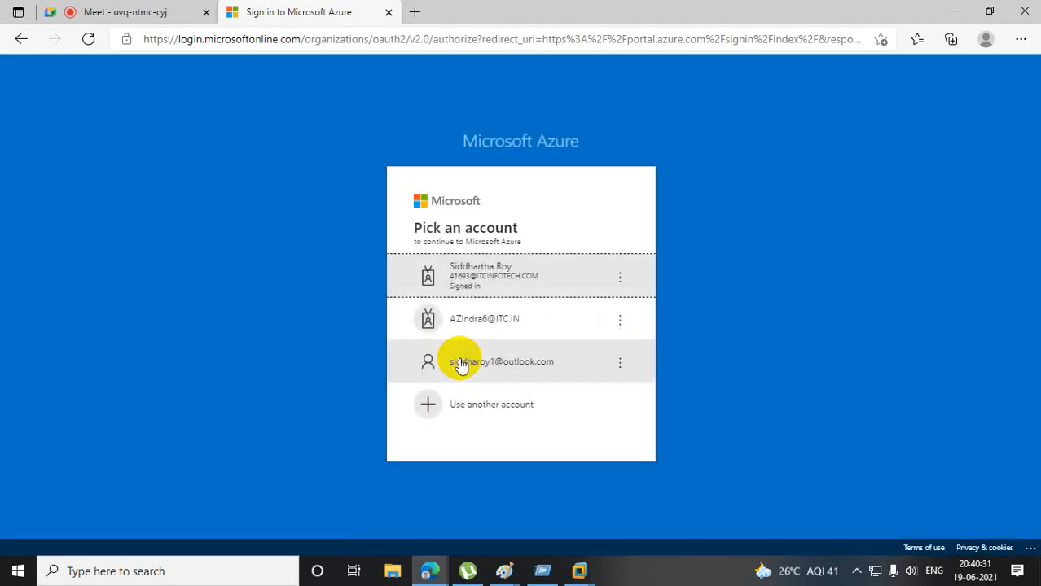
pyautogui.click(487, 371)
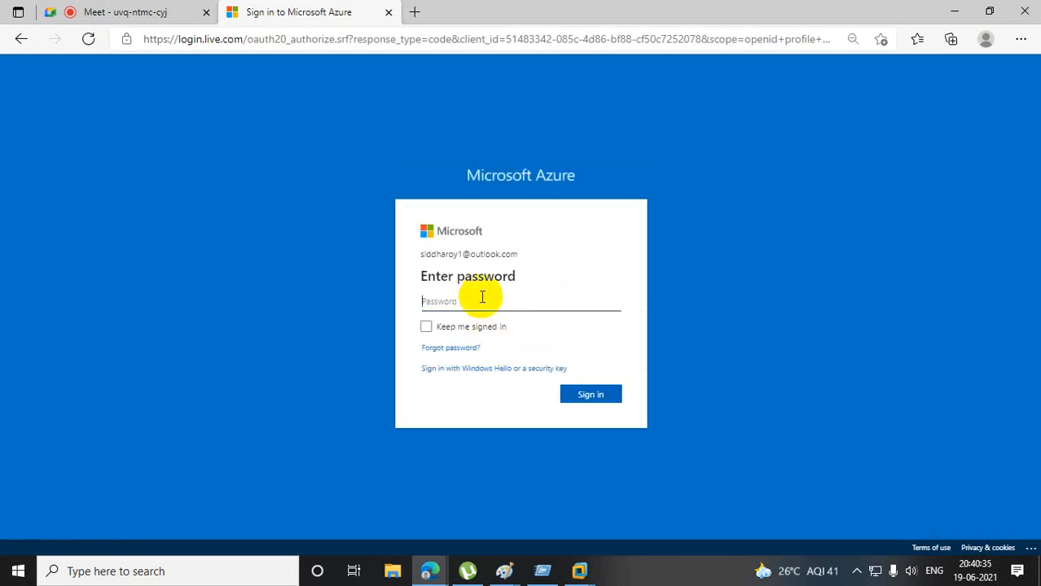
pyautogui.write('•••••••••••')
pyautogui.press('Return')
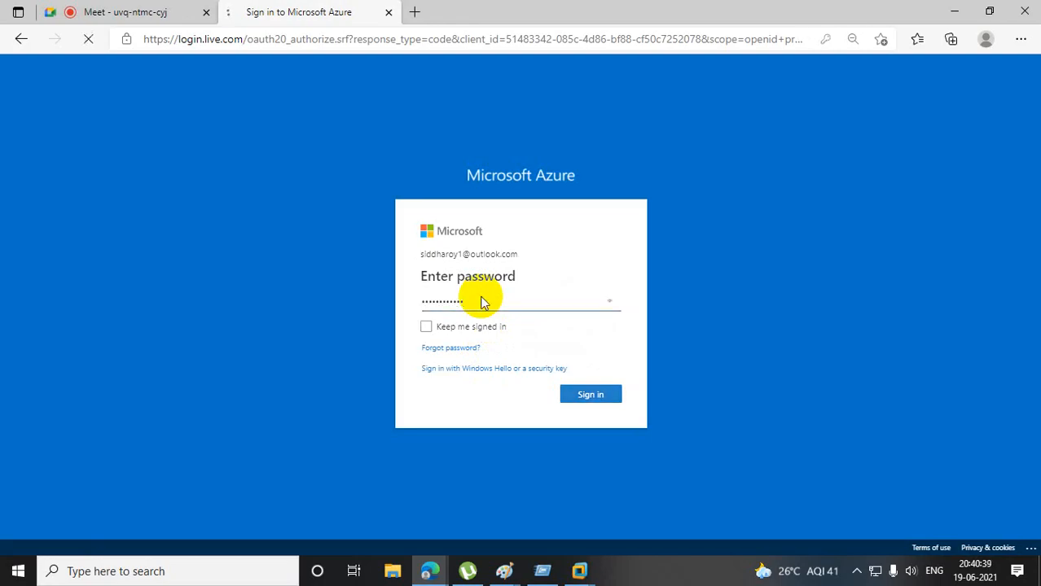
pyautogui.click(475, 310)
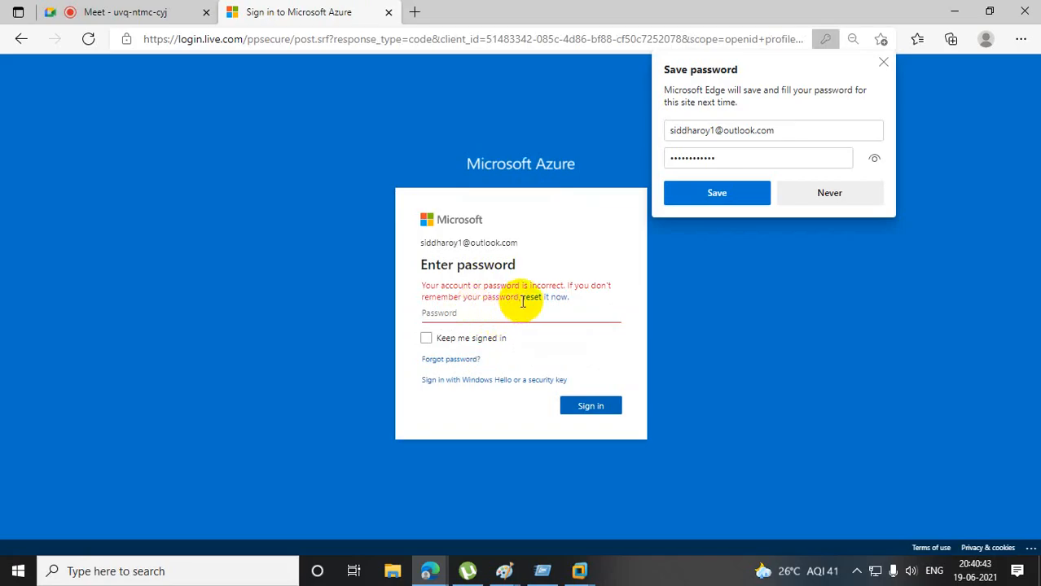
pyautogui.write('•••••••••')
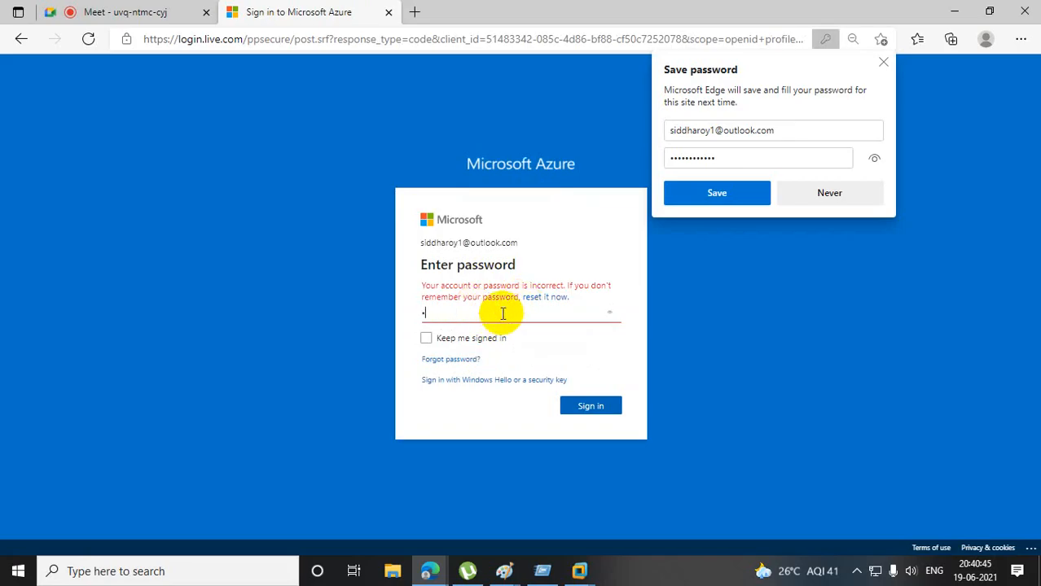
pyautogui.write('•••')
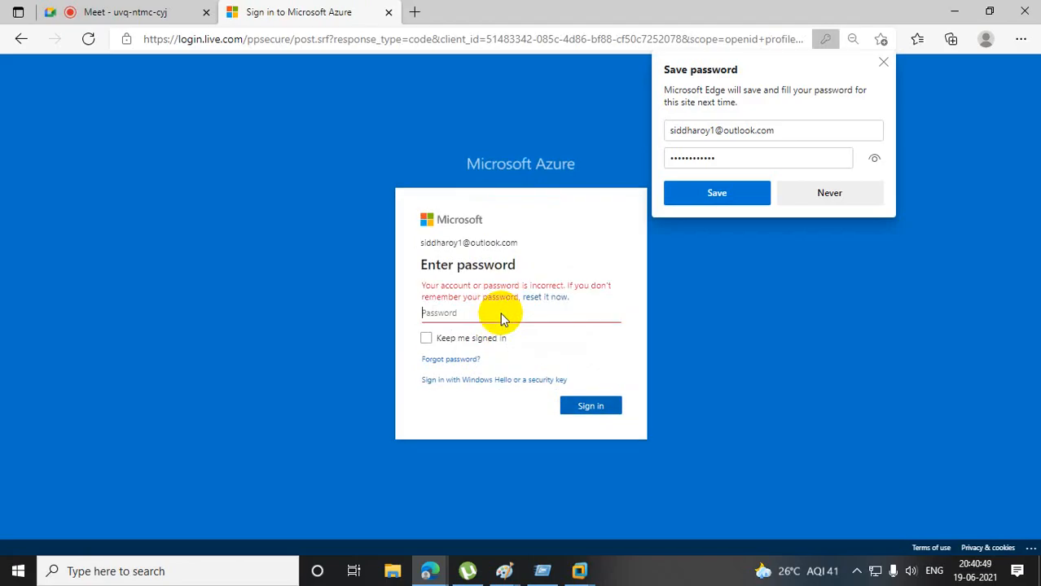
pyautogui.click(551, 297)
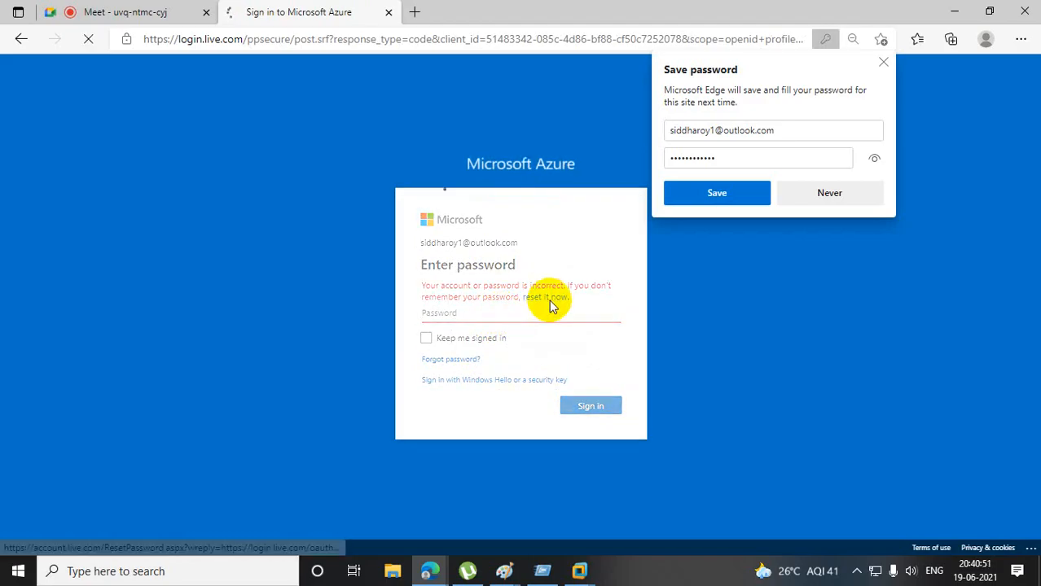
pyautogui.click(425, 318)
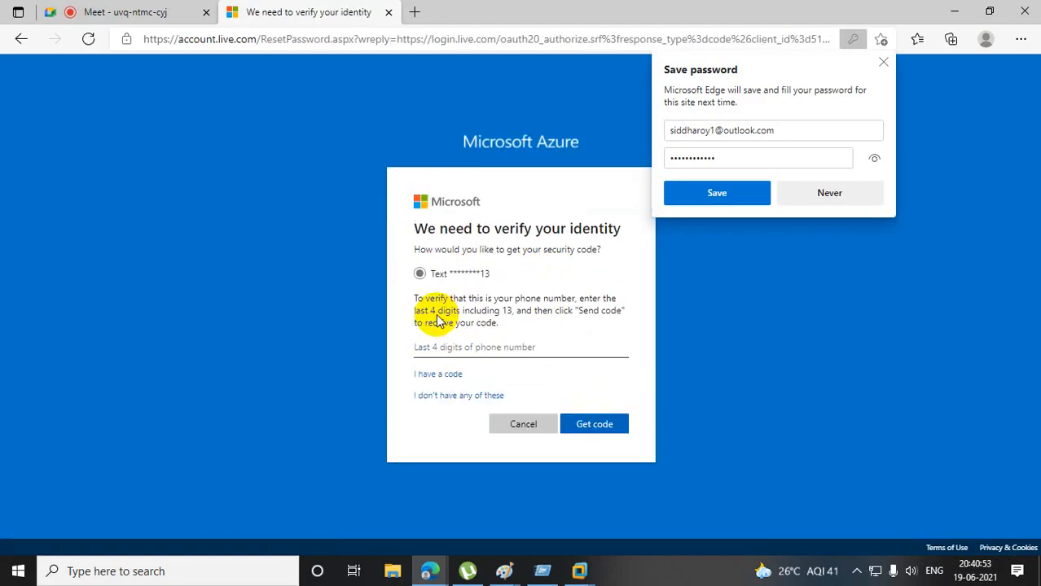
# Enter the phone number's last four digits, request a texted code, and submit the received code.
pyautogui.click(502, 346)
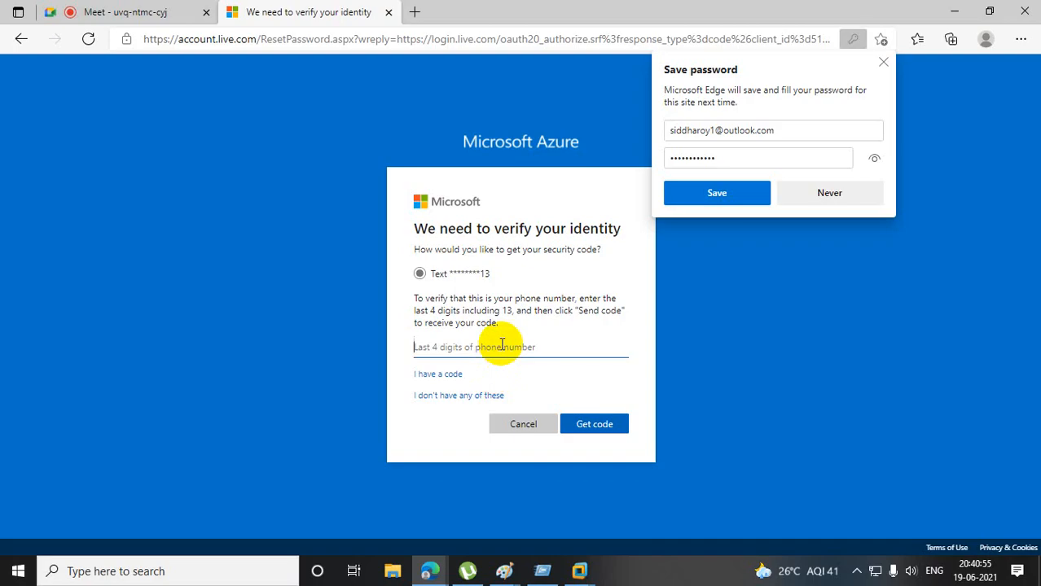
pyautogui.write('34')
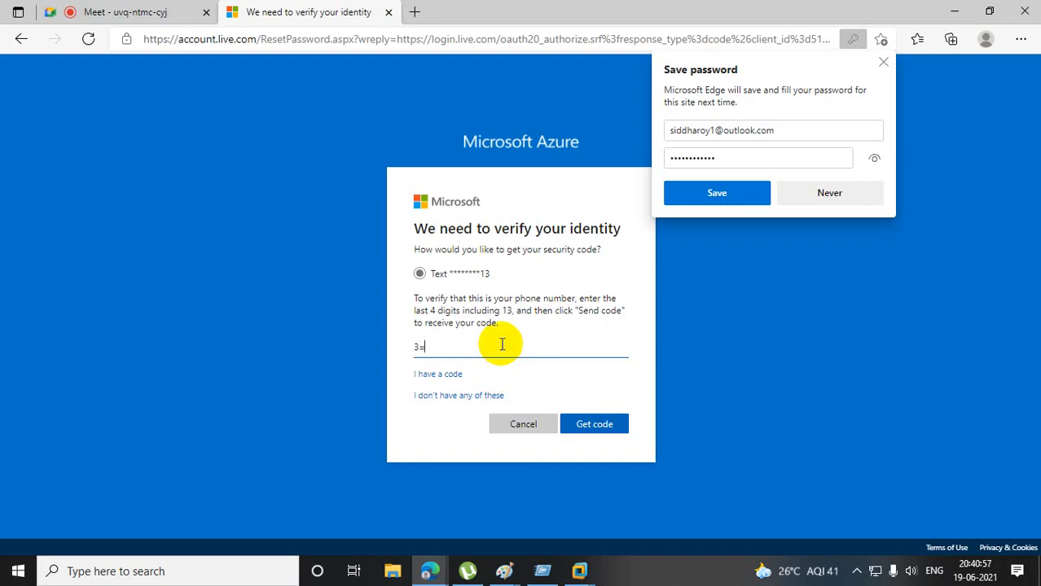
pyautogui.press('BackSpace')
pyautogui.press('BackSpace')
pyautogui.write('2513')
pyautogui.click(603, 431)
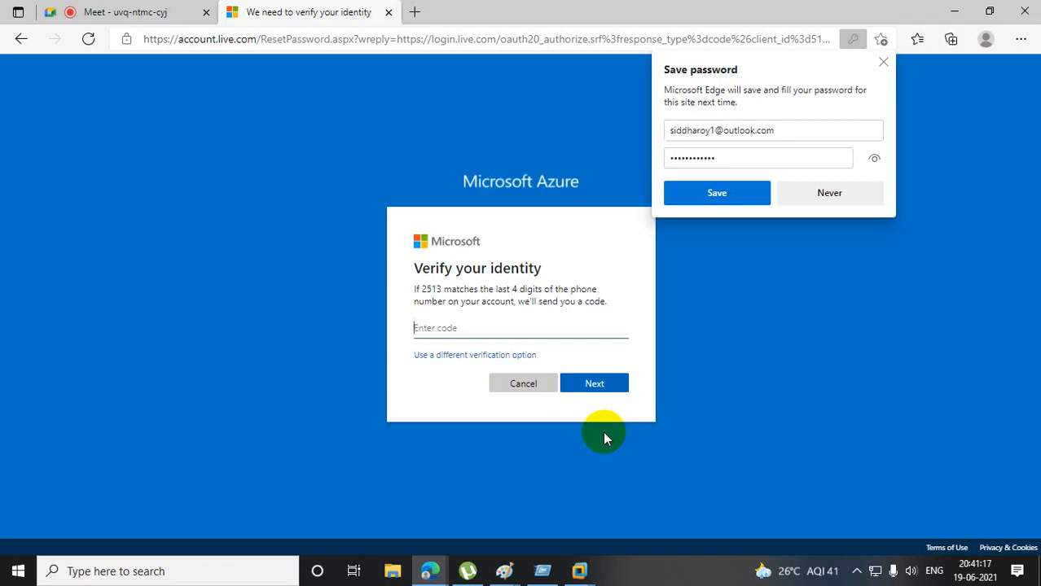
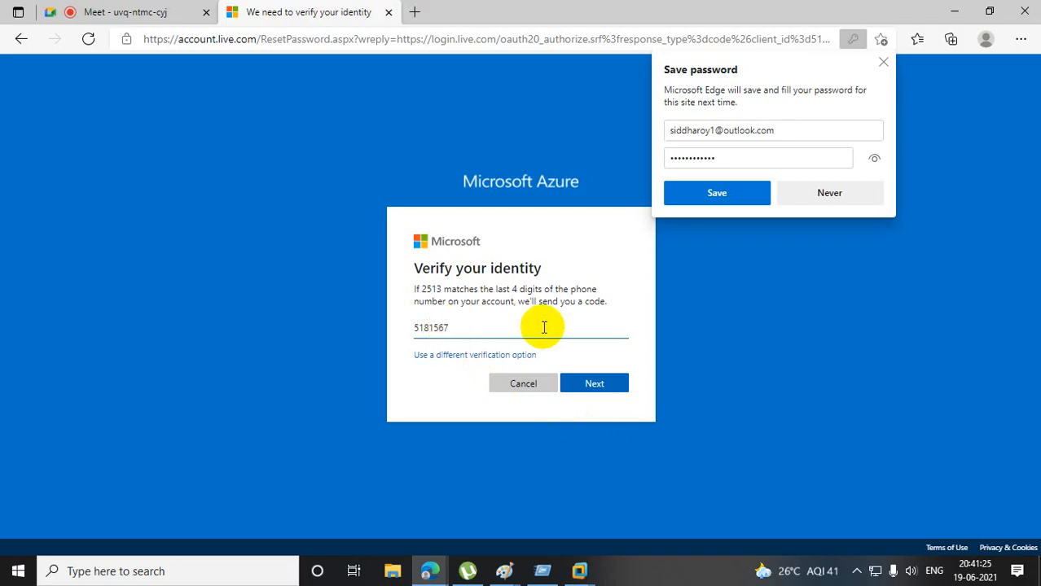
pyautogui.click(597, 386)
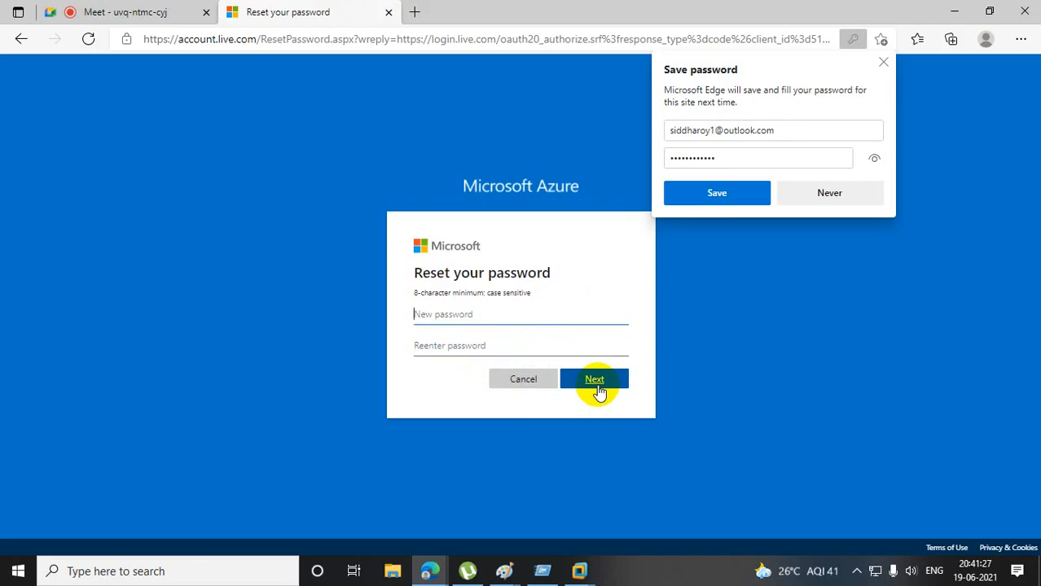
# Enter a new password and its confirmation and submit them.
pyautogui.click(486, 312)
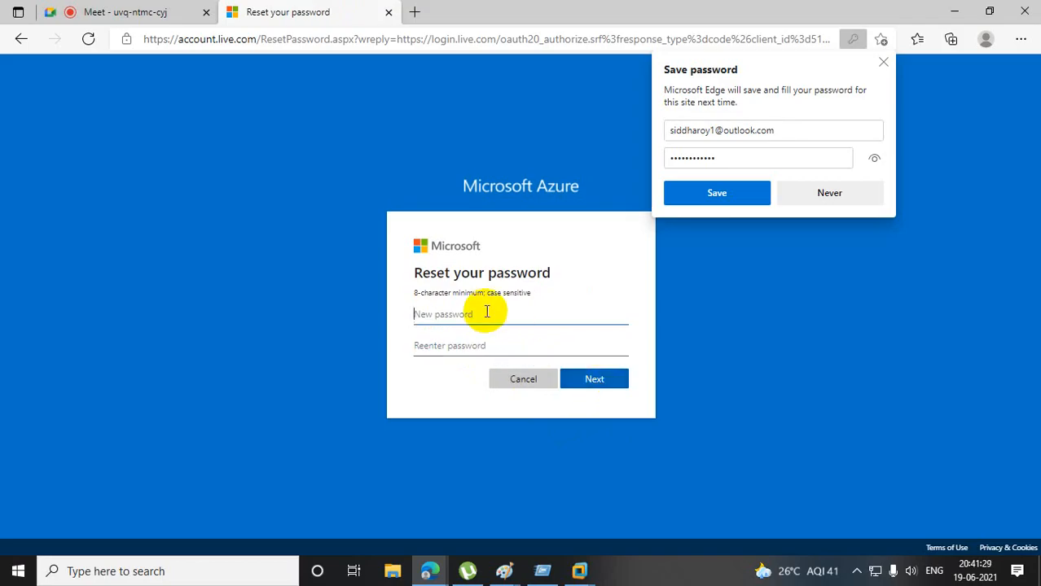
pyautogui.write('••••••••••••')
pyautogui.press('Tab')
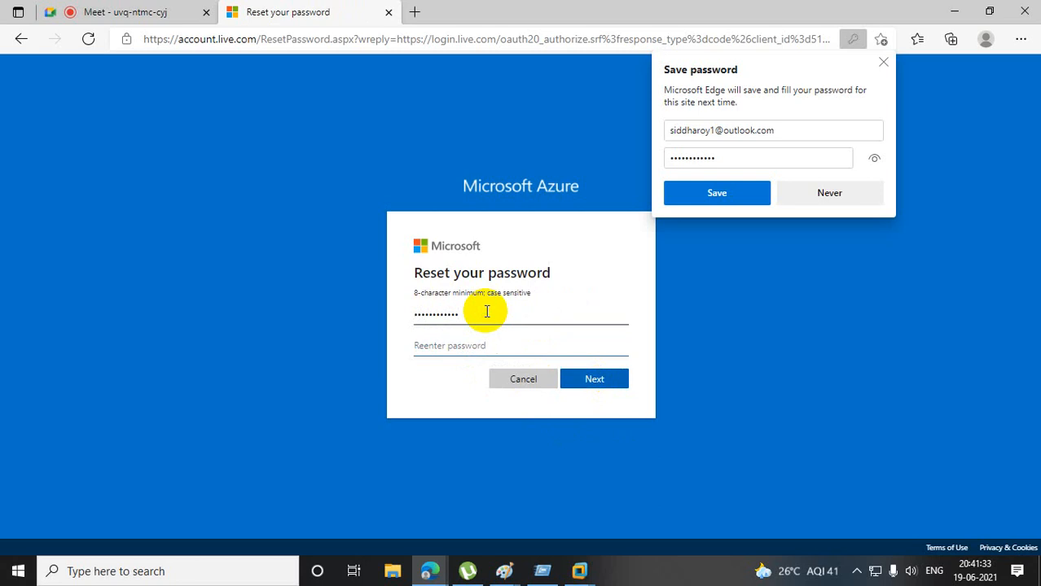
pyautogui.write('•••••••••••••')
pyautogui.click(591, 385)
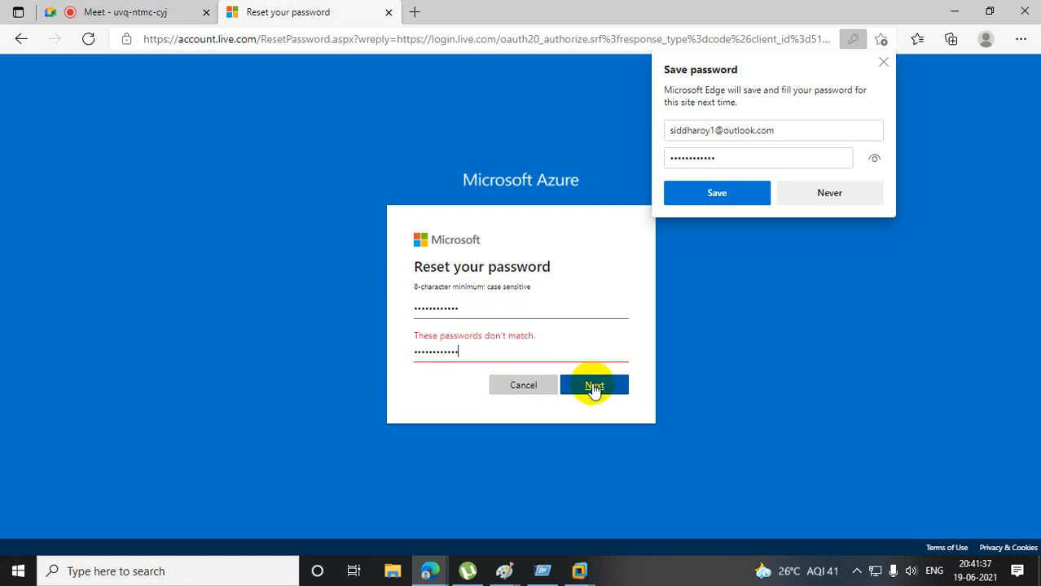
# Retype both password fields so they match, submit, and continue to sign in.
pyautogui.moveTo(458, 309); pyautogui.dragTo(314, 305)
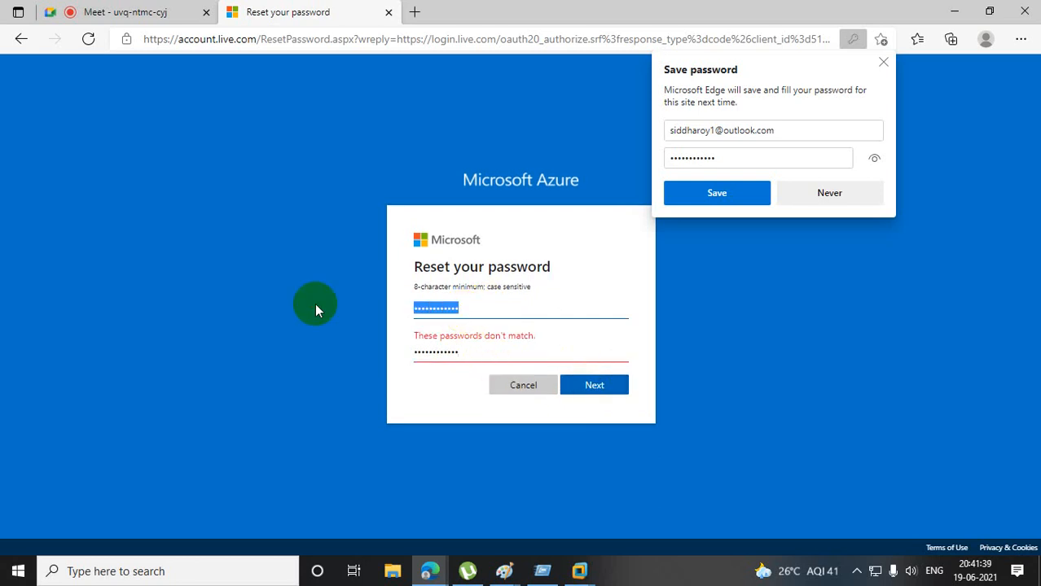
pyautogui.write('•••••••••')
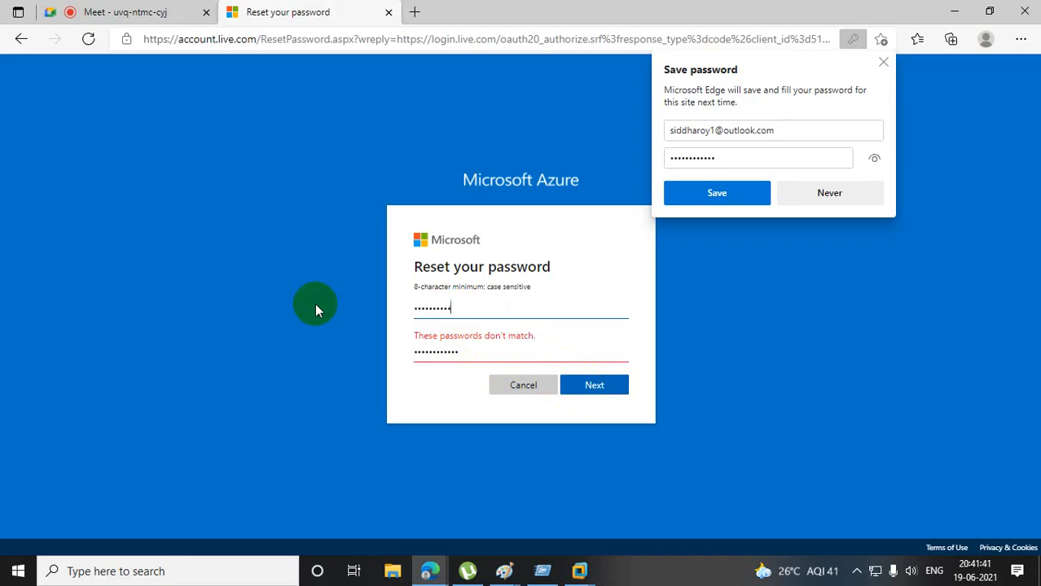
pyautogui.write('•••')
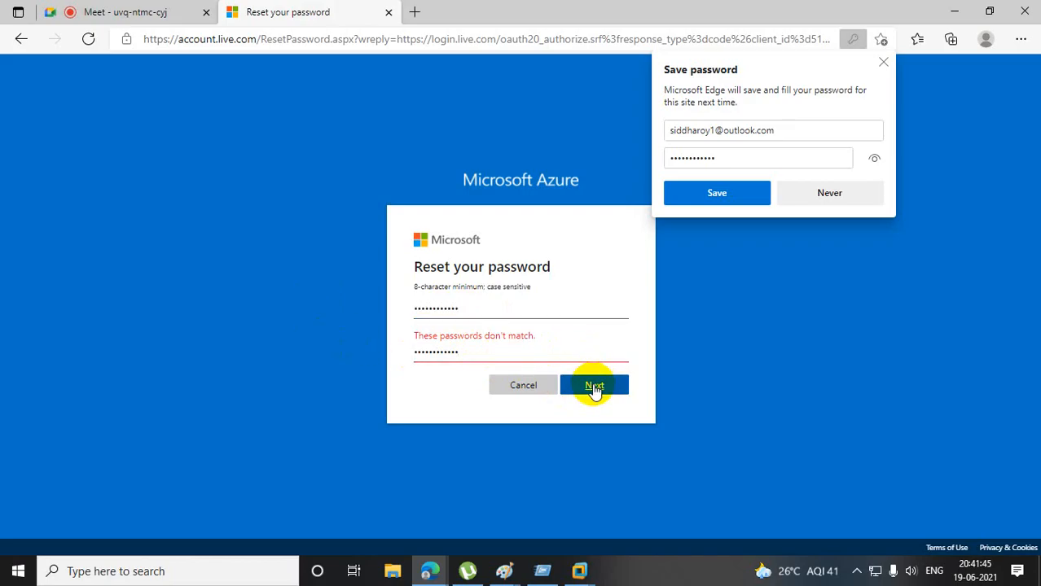
pyautogui.moveTo(471, 355); pyautogui.dragTo(327, 351)
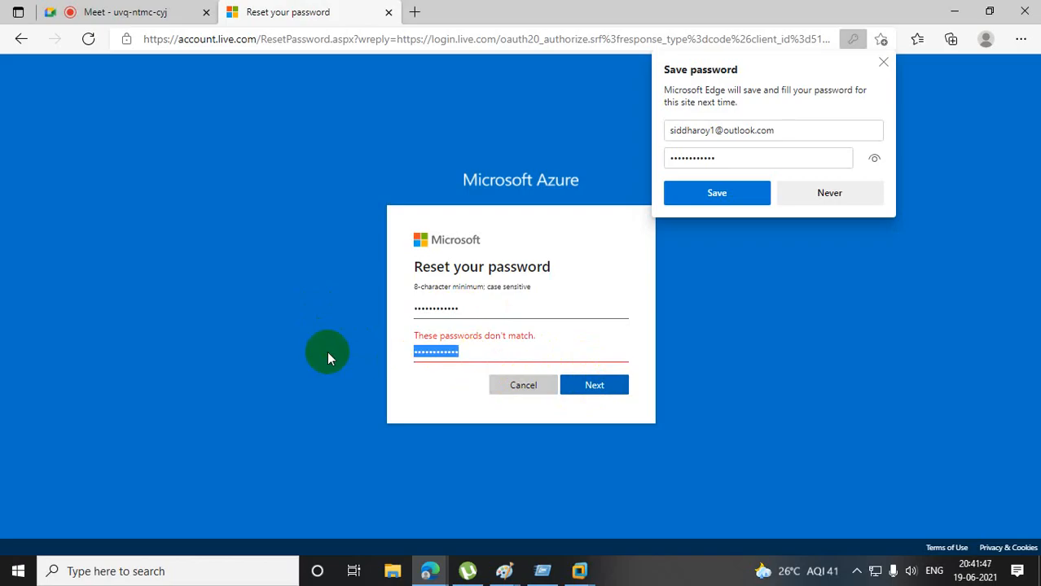
pyautogui.write('••••••••••••')
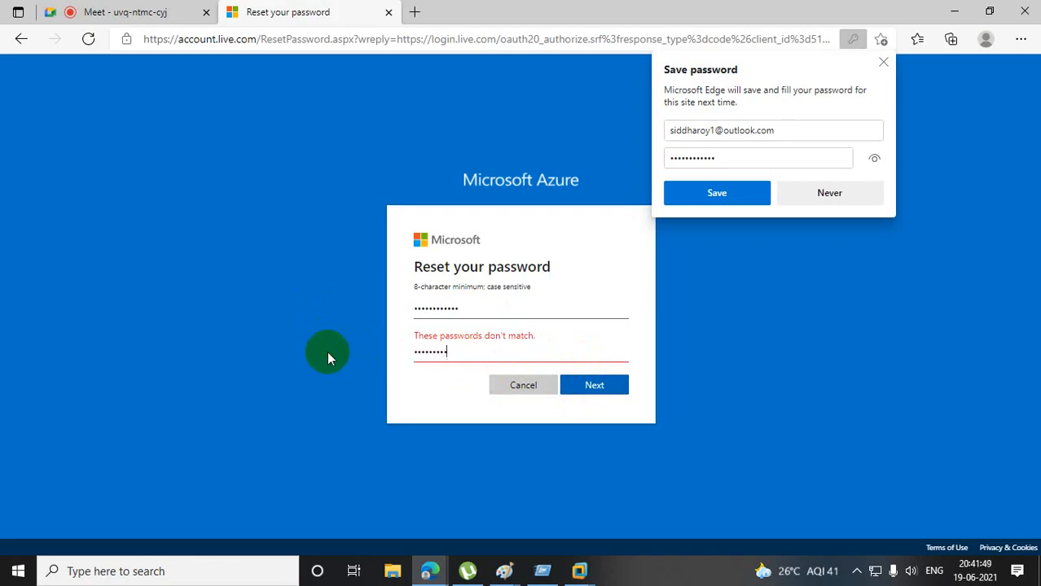
pyautogui.click(603, 390)
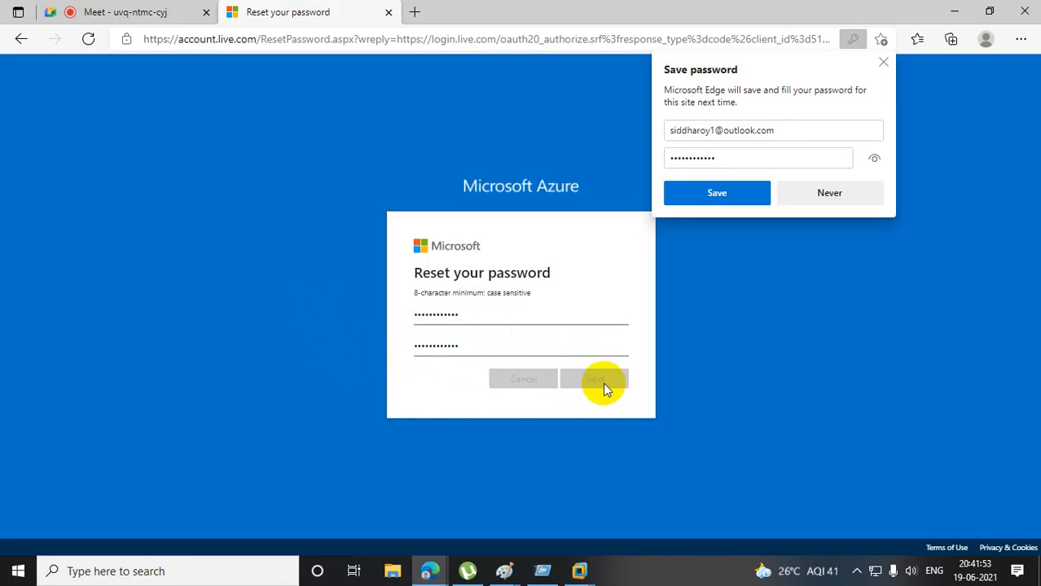
pyautogui.click(602, 382)
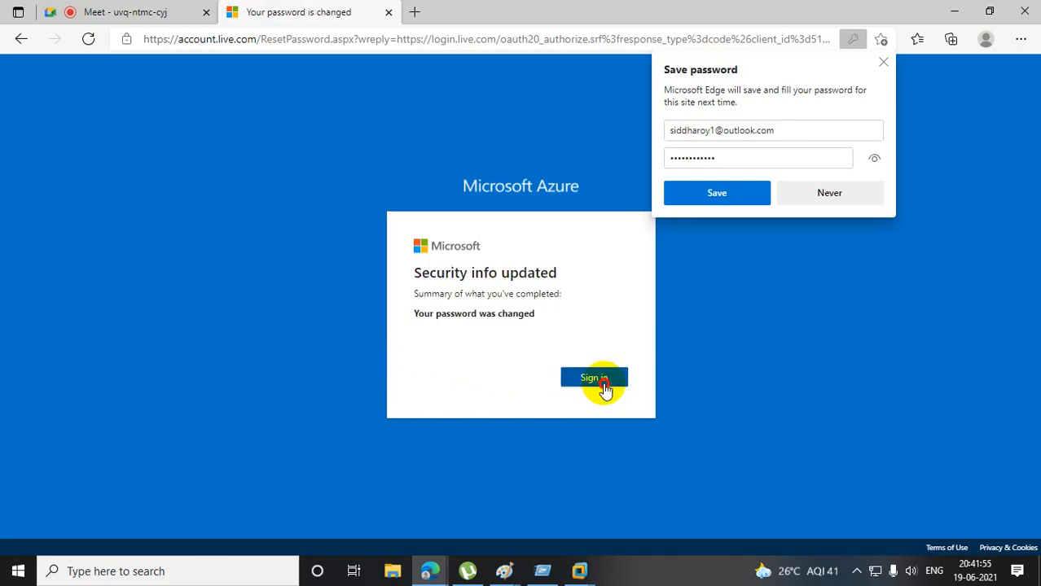
# Load the Azure portal and sign in with the personal Microsoft account and its password.
pyautogui.click(337, 39)
pyautogui.write('po')
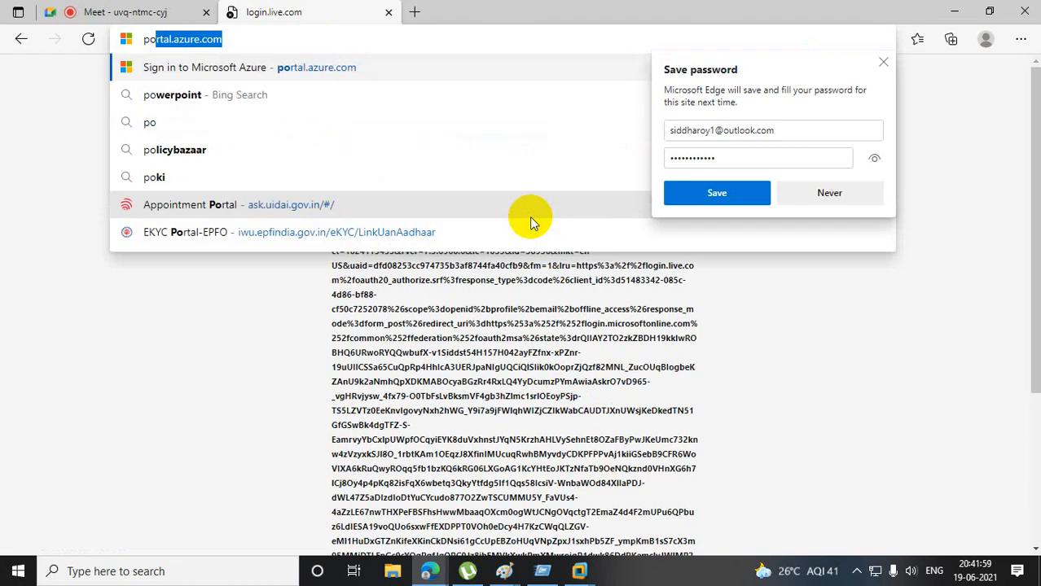
pyautogui.press('Return')
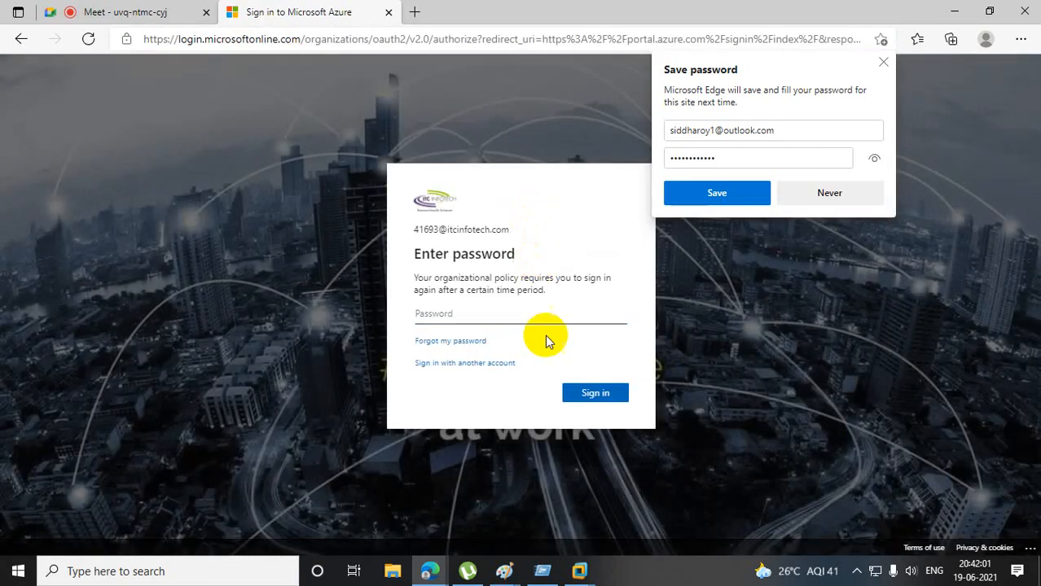
pyautogui.click(475, 363)
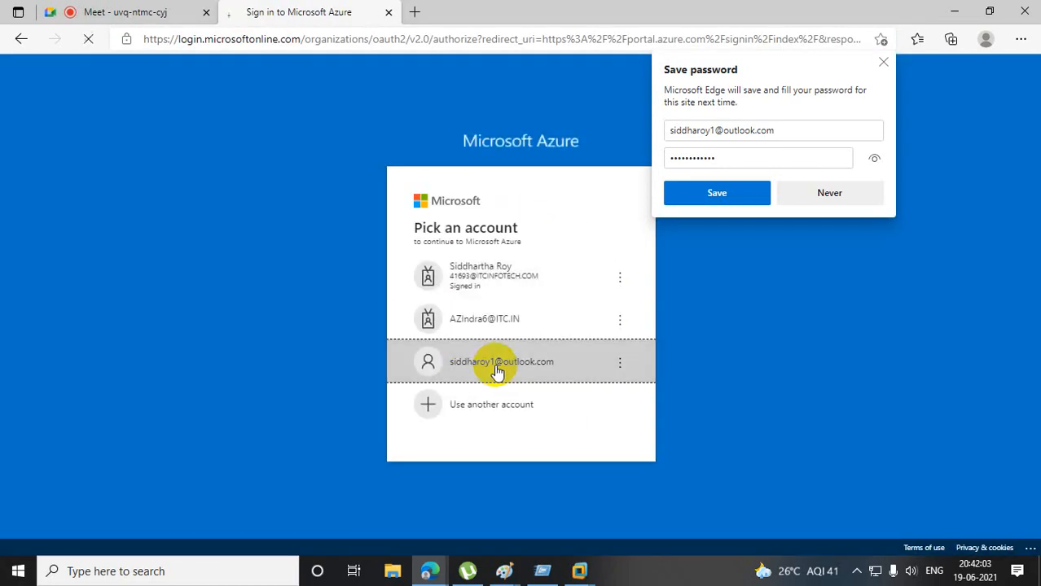
pyautogui.click(493, 370)
pyautogui.click(470, 298)
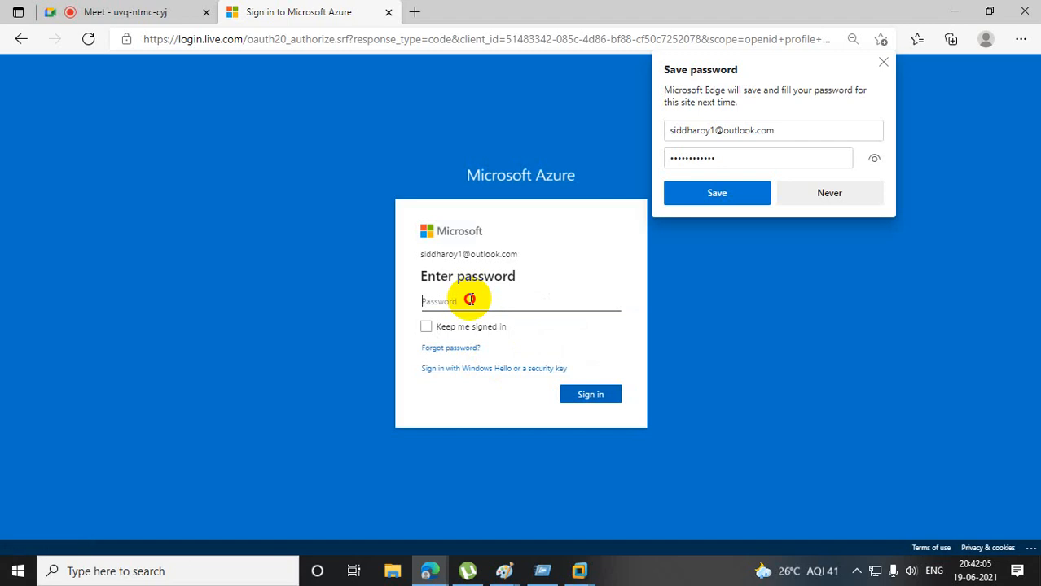
pyautogui.write('**********')
pyautogui.press('Return')
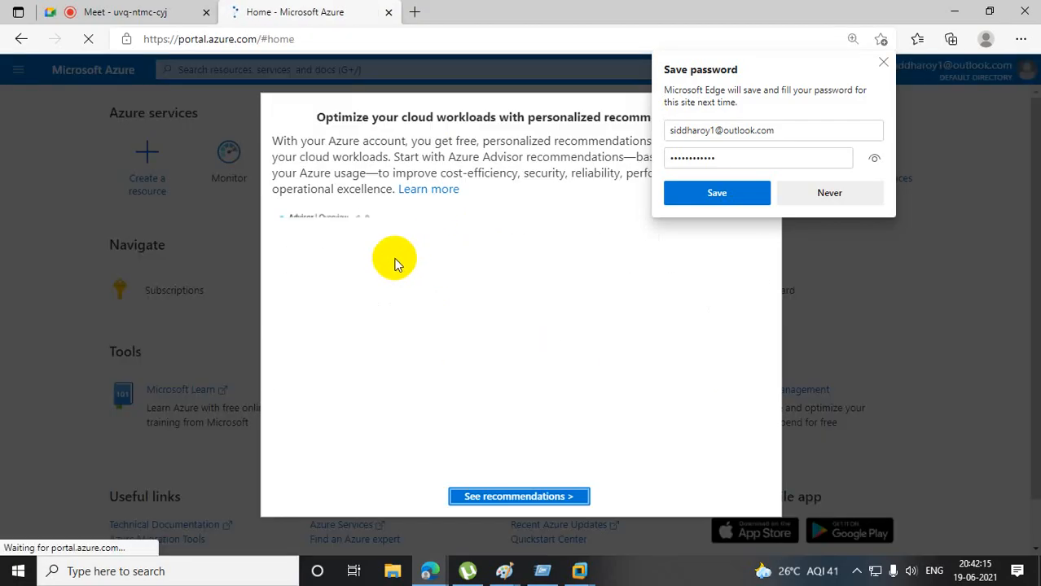
# Decline saving the password, dismiss the recommendations popup and view the empty Virtual machines list.
pyautogui.click(861, 194)
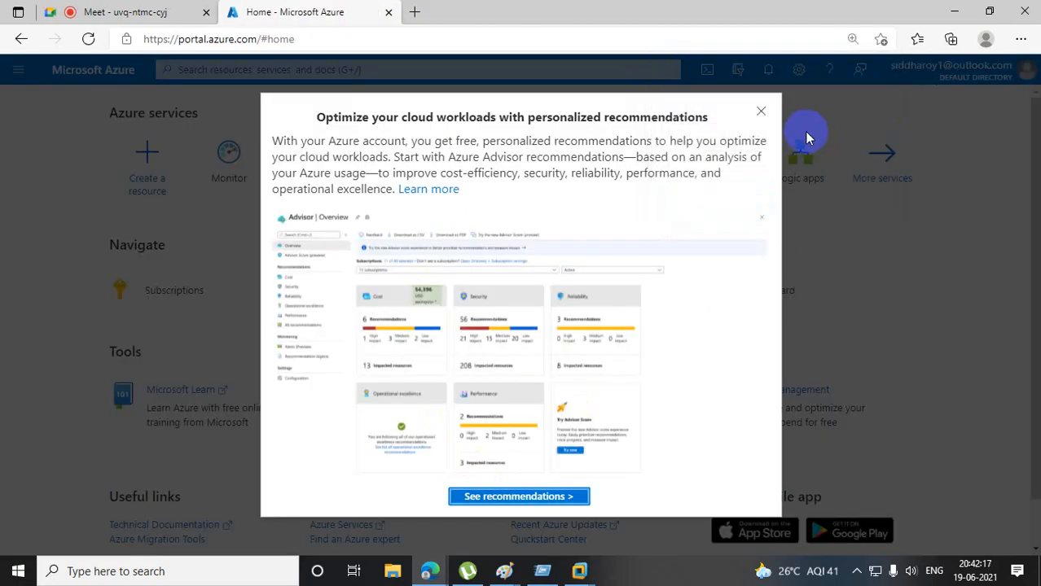
pyautogui.click(762, 111)
pyautogui.click(309, 156)
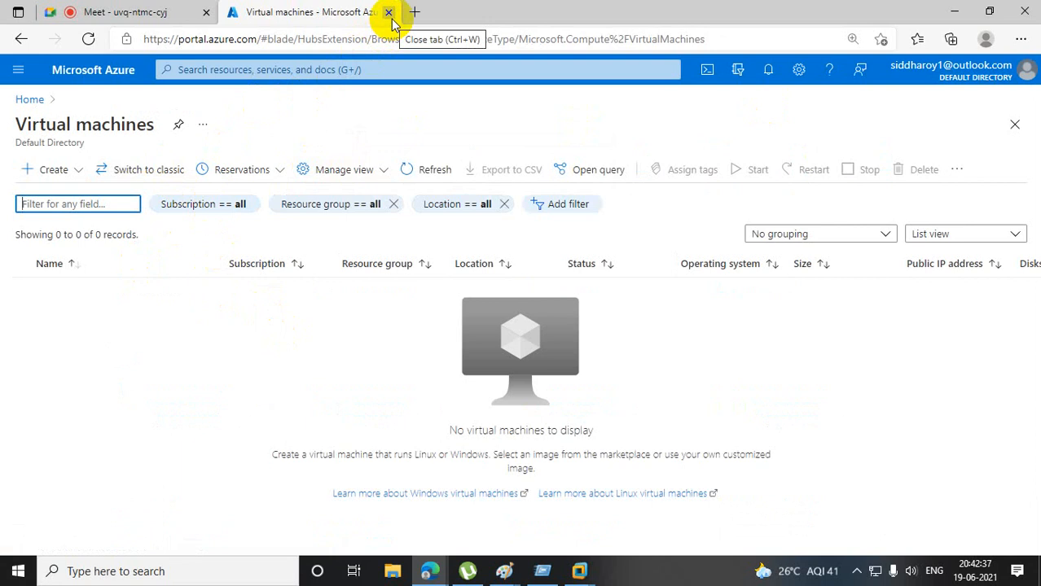
# Close the Virtual machines - Microsoft Azure browser tab to bring back the Google Meet call.
pyautogui.click(389, 13)
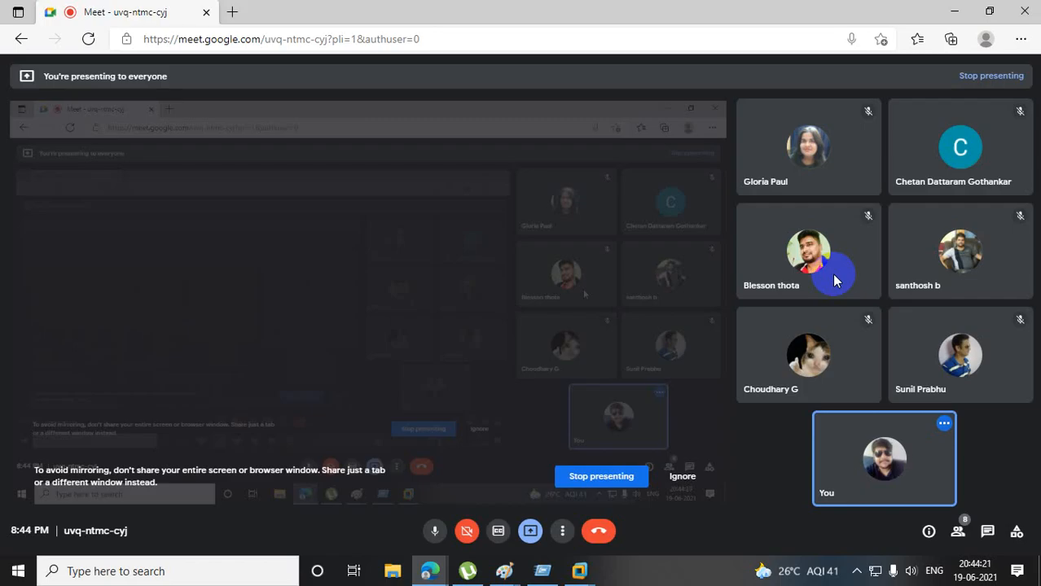
# Leave the Google Meet call and load the google.com homepage.
pyautogui.click(599, 534)
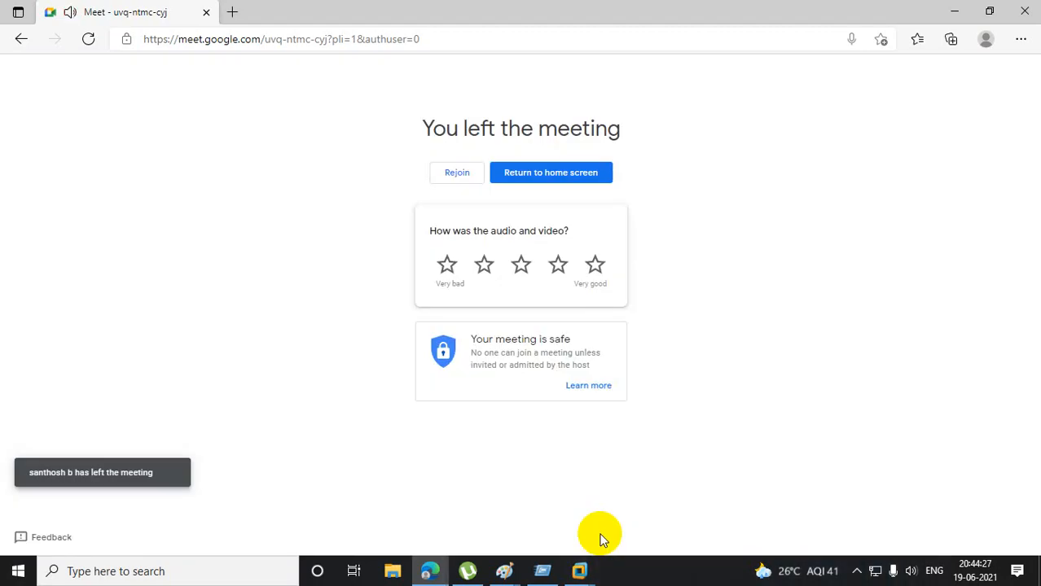
pyautogui.click(478, 38)
pyautogui.write('g')
pyautogui.press('Return')
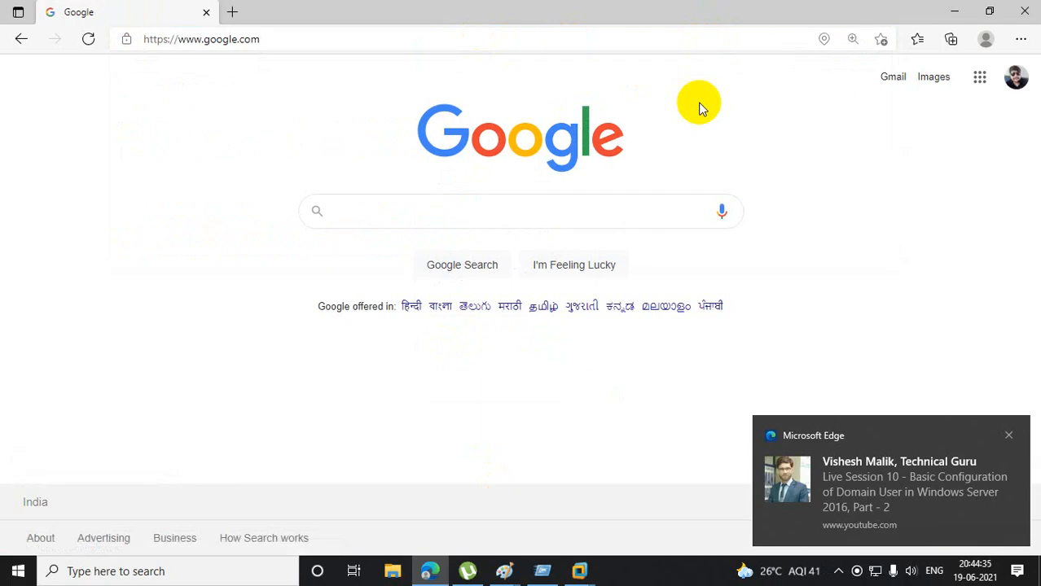
# Switch the Google homepage to a different Google account.
pyautogui.click(1015, 79)
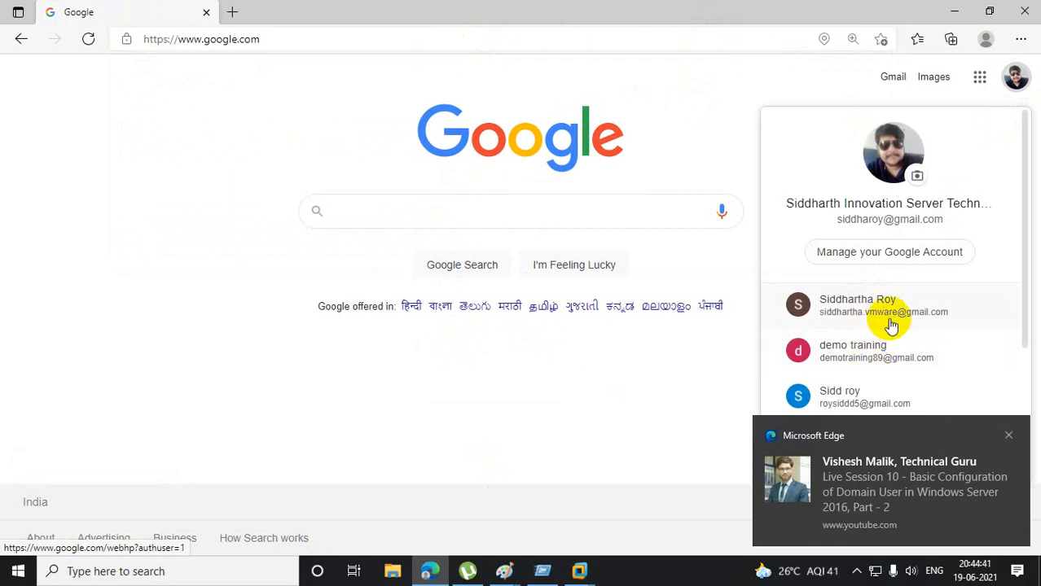
pyautogui.click(1008, 436)
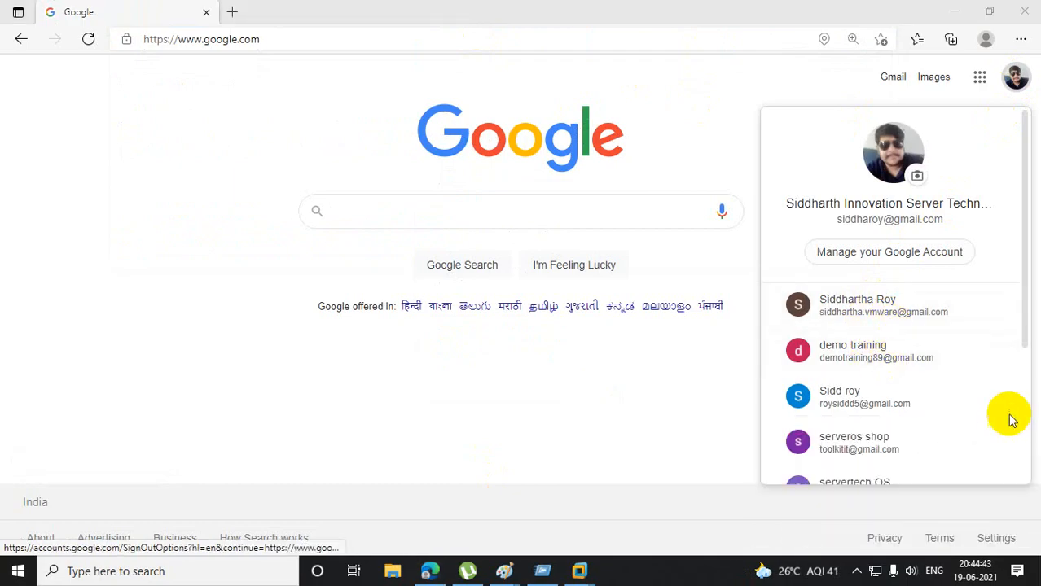
pyautogui.moveTo(1026, 297); pyautogui.dragTo(1027, 358)
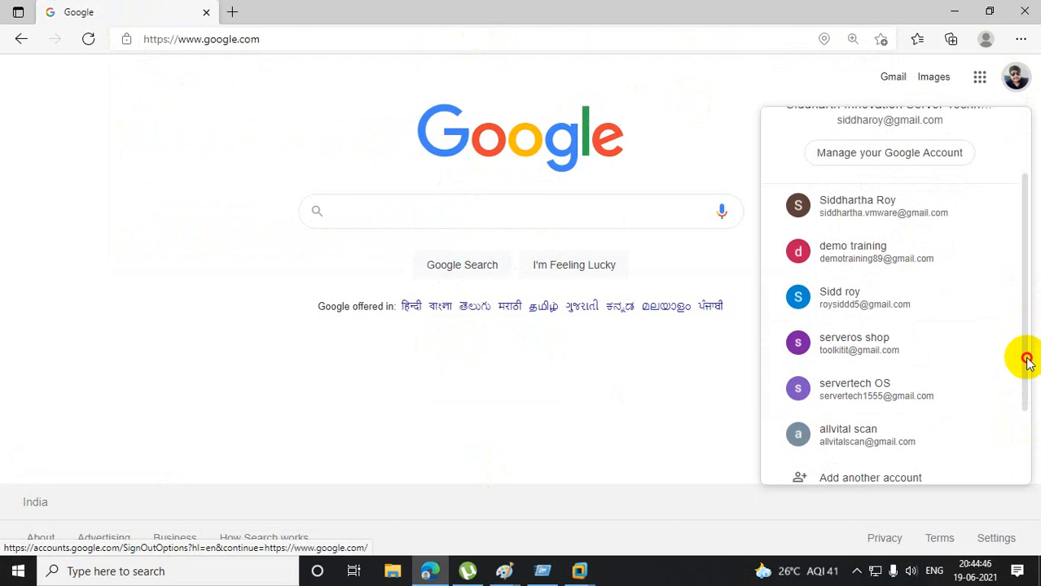
pyautogui.click(890, 342)
pyautogui.click(979, 81)
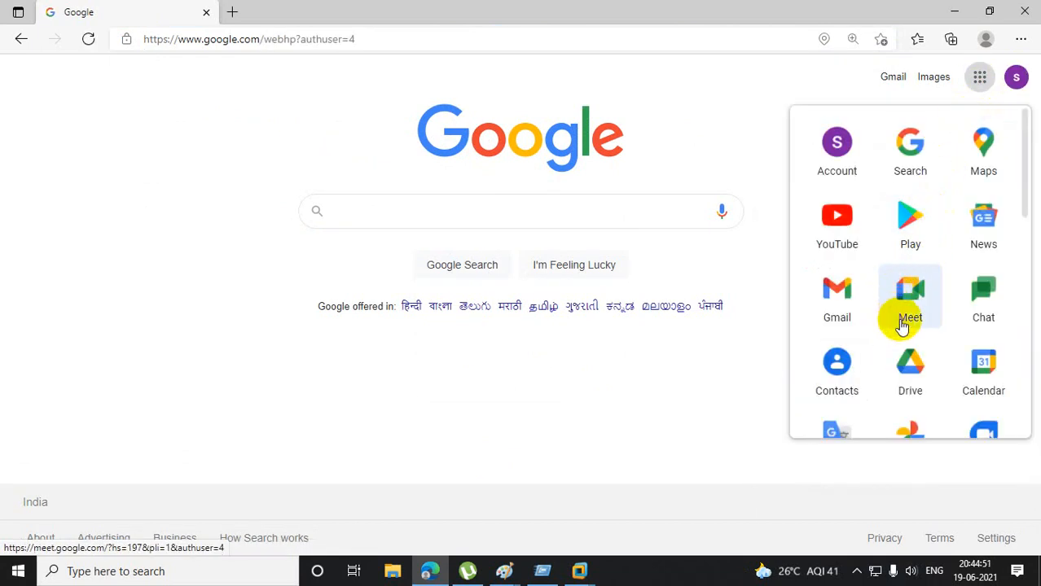
# Browse the MCSE_ Saturday Batch folder in Google Drive, then minimise the browser back to VMware.
pyautogui.click(921, 371)
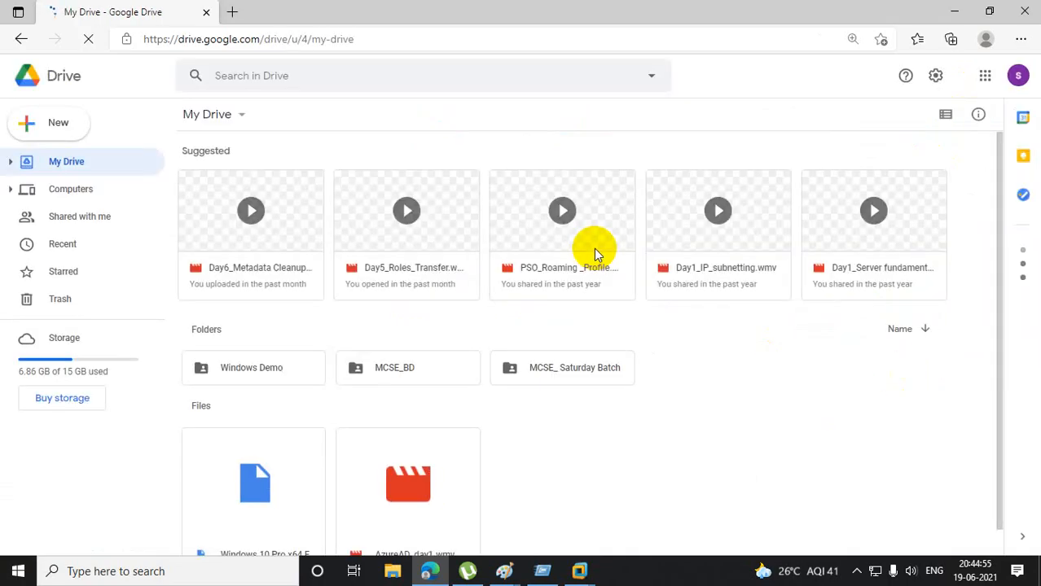
pyautogui.doubleClick(586, 368)
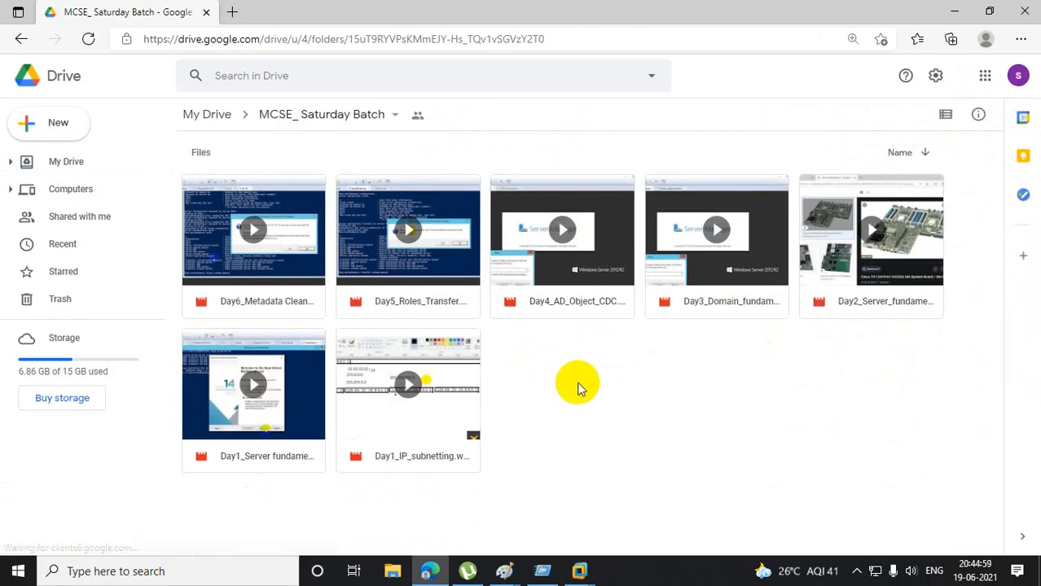
pyautogui.click(956, 10)
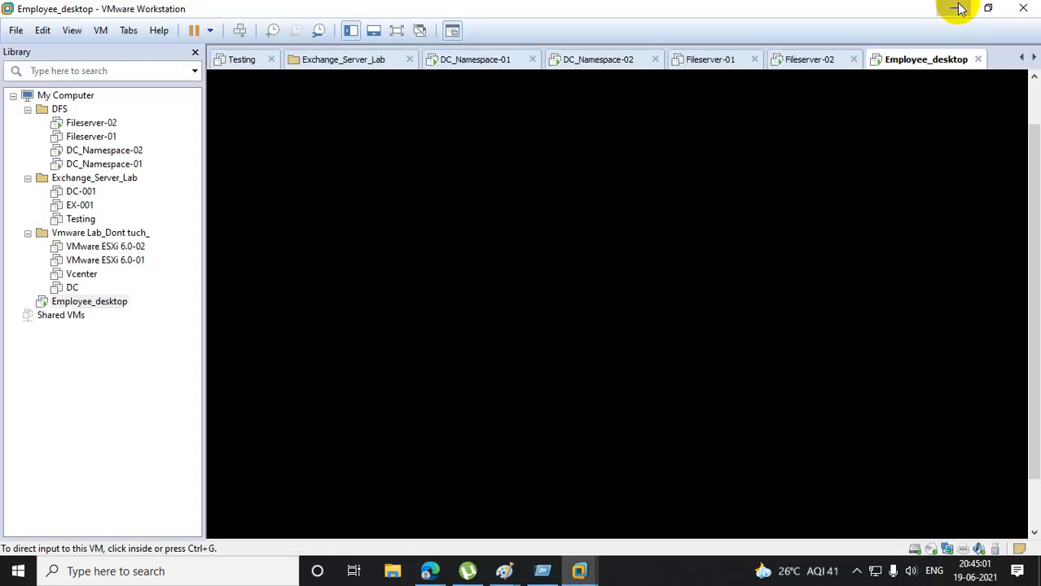